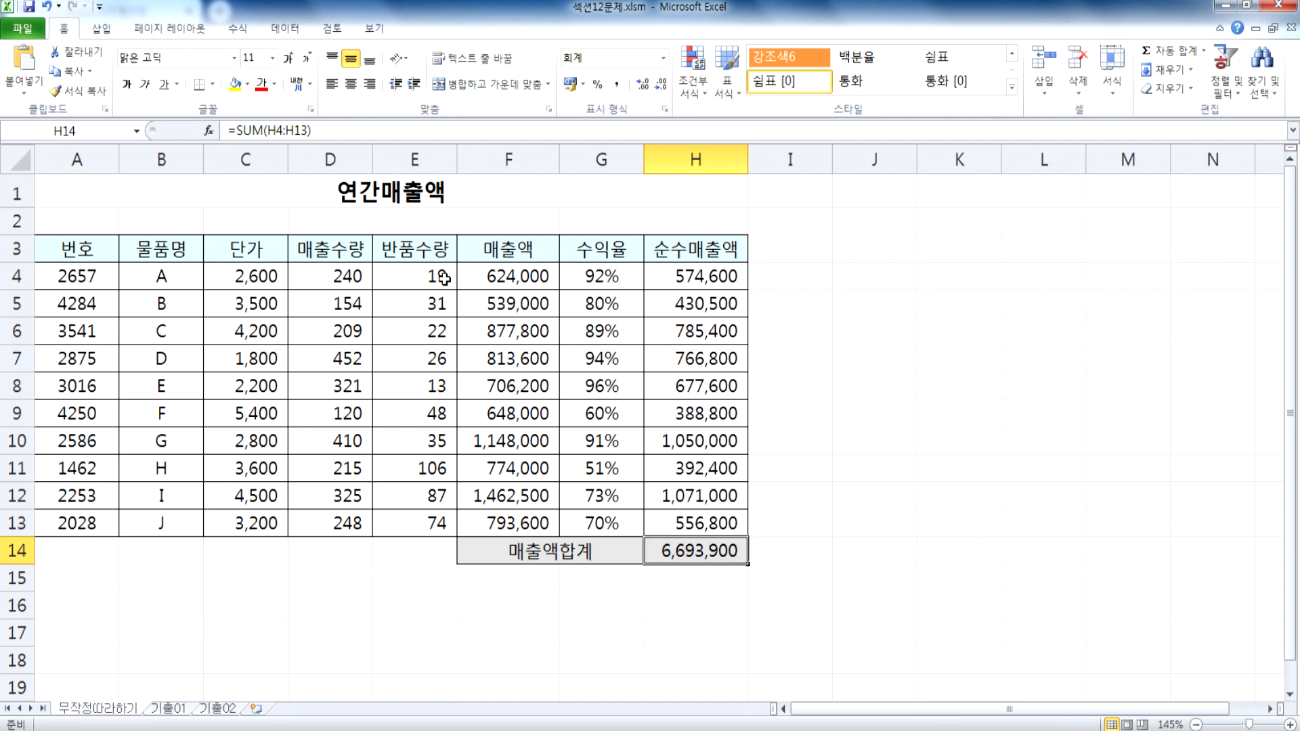
{"action": "mouse_move", "coordinate": [342, 279]}
{"action": "left_mouse_down"}
{"action": "mouse_move", "coordinate": [406, 272]}
{"action": "mouse_move", "coordinate": [346, 273]}
{"action": "left_mouse_up"}
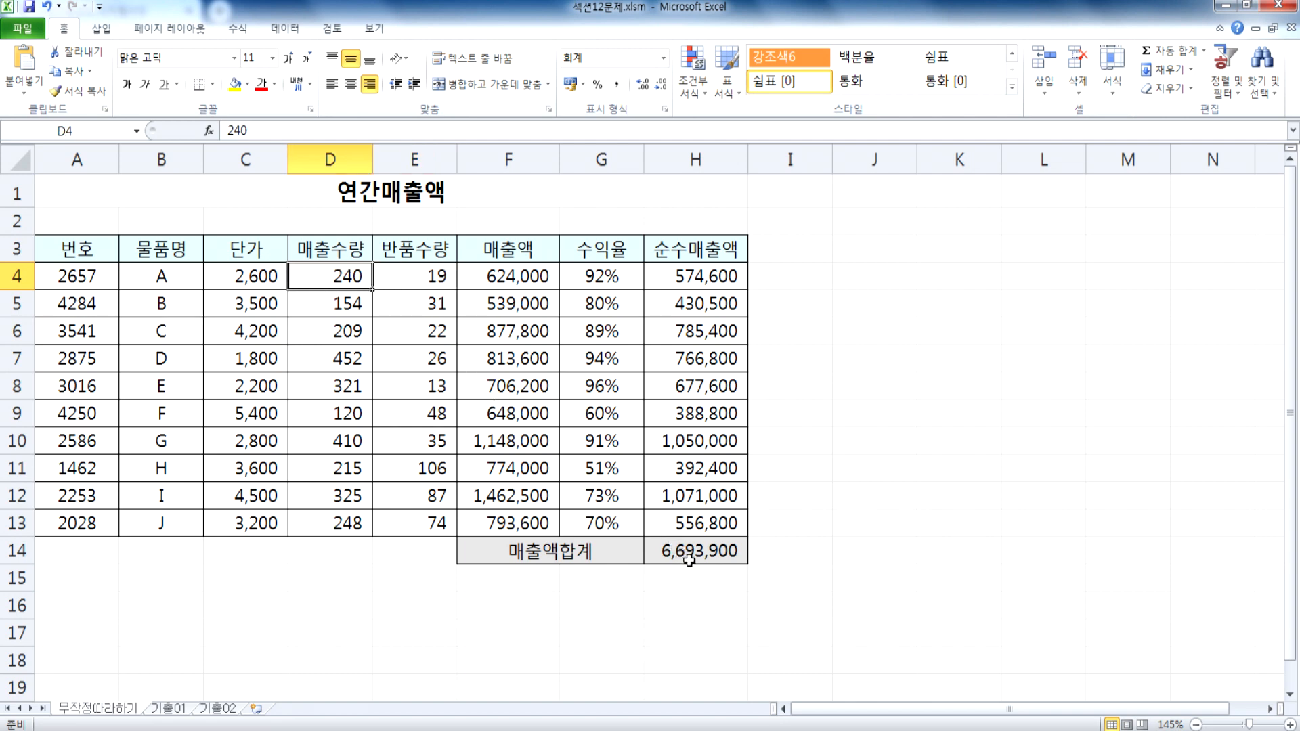
{"action": "left_click", "coordinate": [411, 280]}
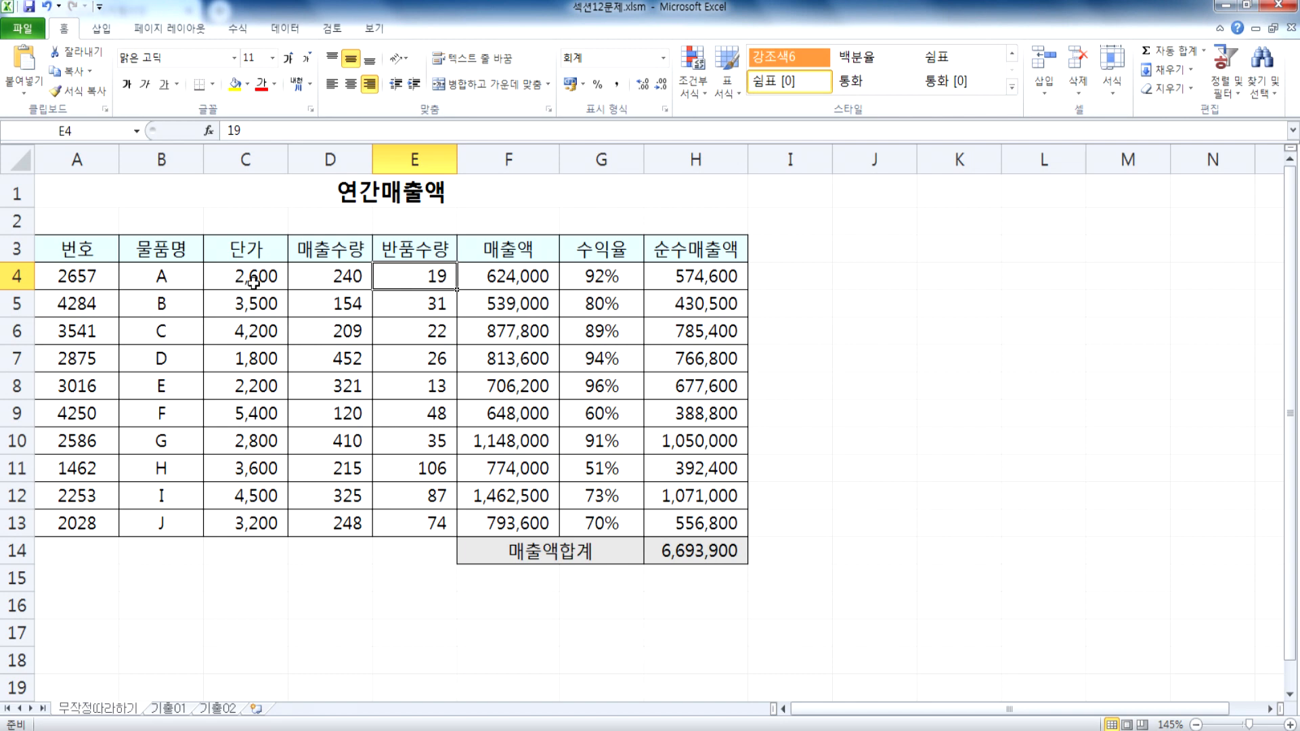
{"action": "left_click", "coordinate": [400, 304]}
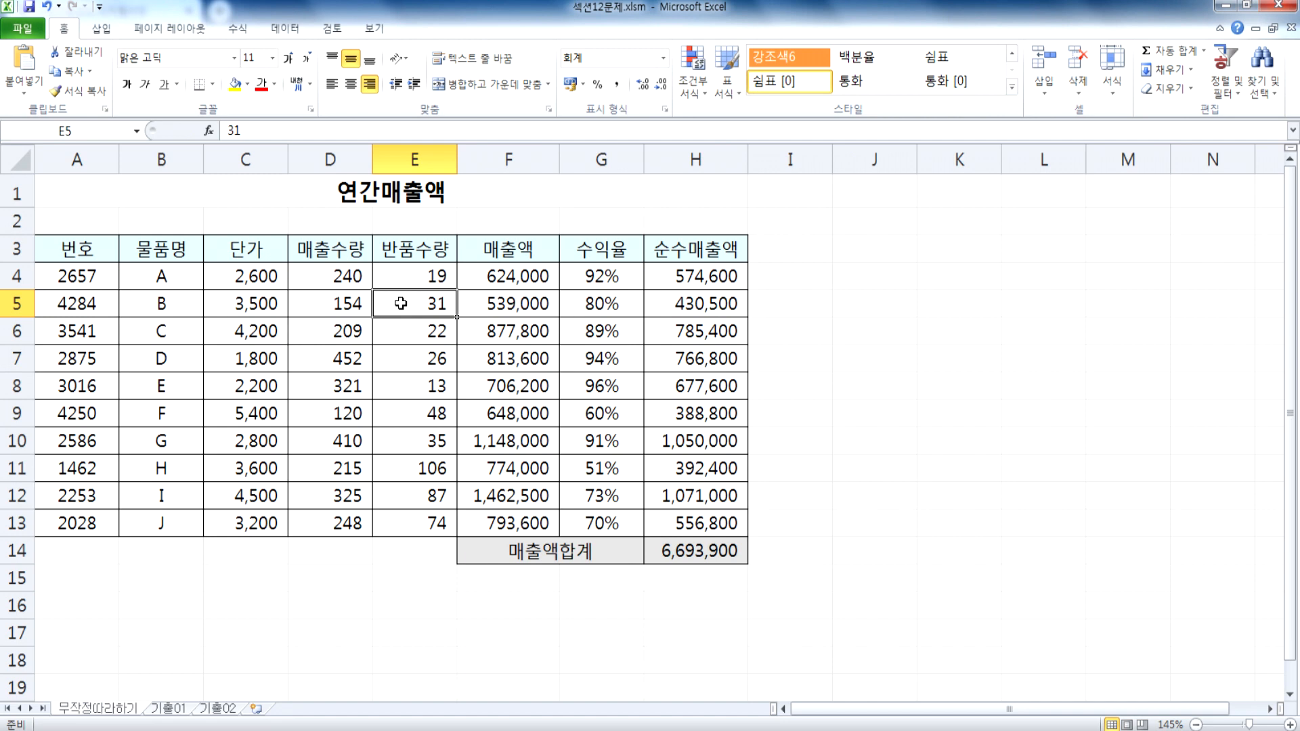
{"action": "left_click", "coordinate": [693, 553]}
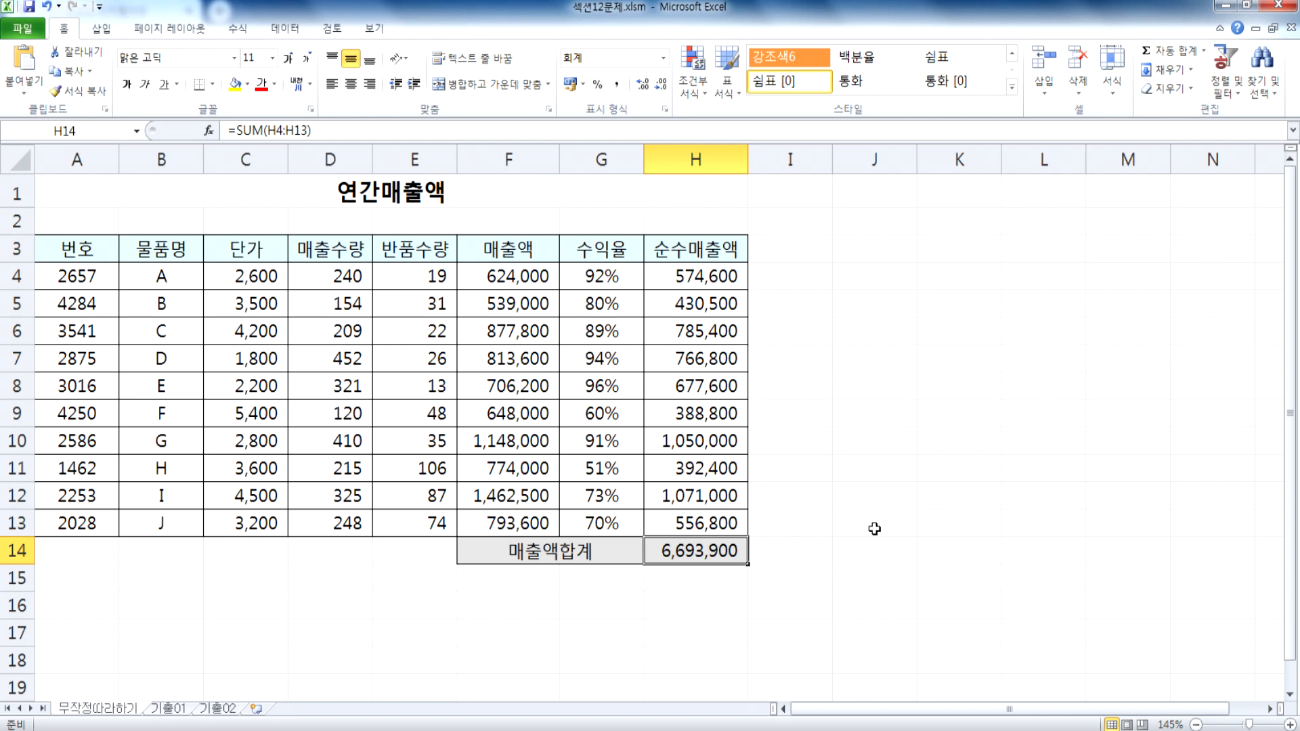
Step: Set product A's return quantity in E4 to 29
{"action": "left_click", "coordinate": [440, 276]}
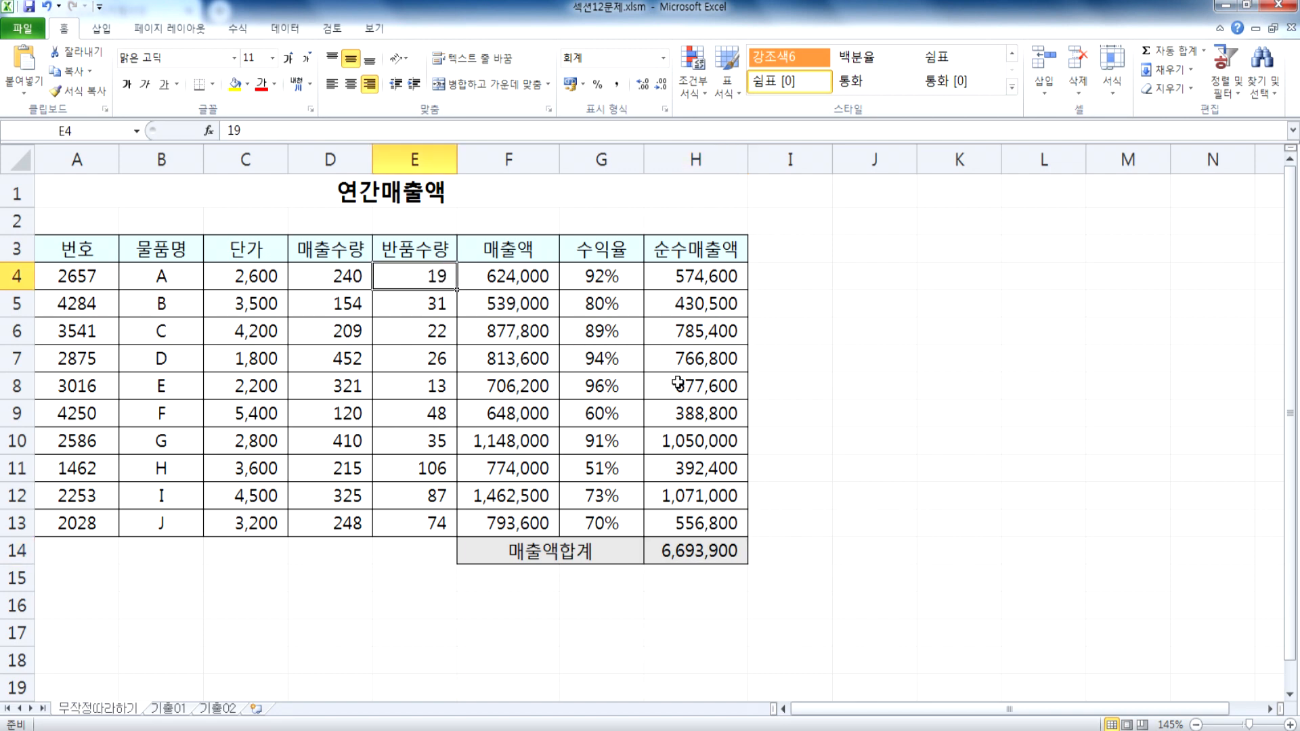
{"action": "type", "text": "29"}
{"action": "key", "text": "Return"}
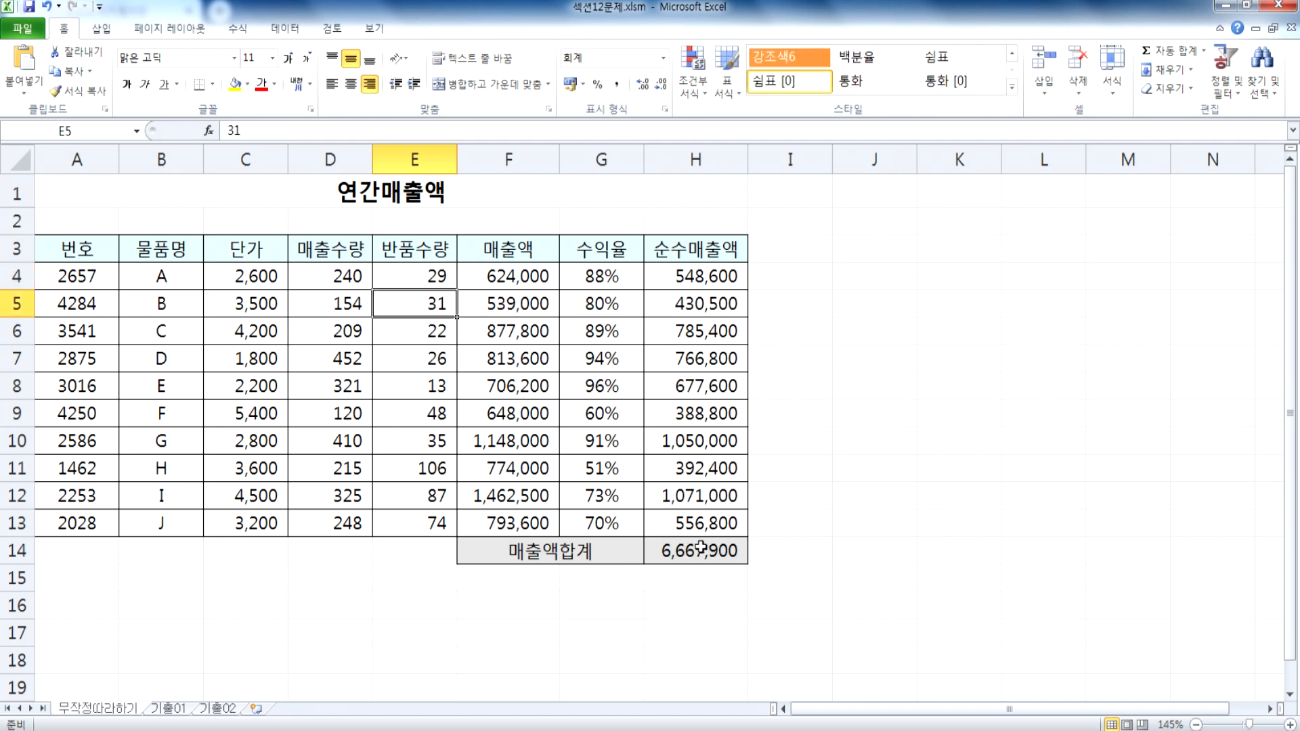
Step: Set product A's return quantity in E4 back to 19
{"action": "left_click", "coordinate": [440, 283]}
{"action": "type", "text": "19"}
{"action": "key", "text": "Return"}
Step: Set the return quantities of products A and B to 29 and 41, and check the sales total in H14
{"action": "key", "text": "Up"}
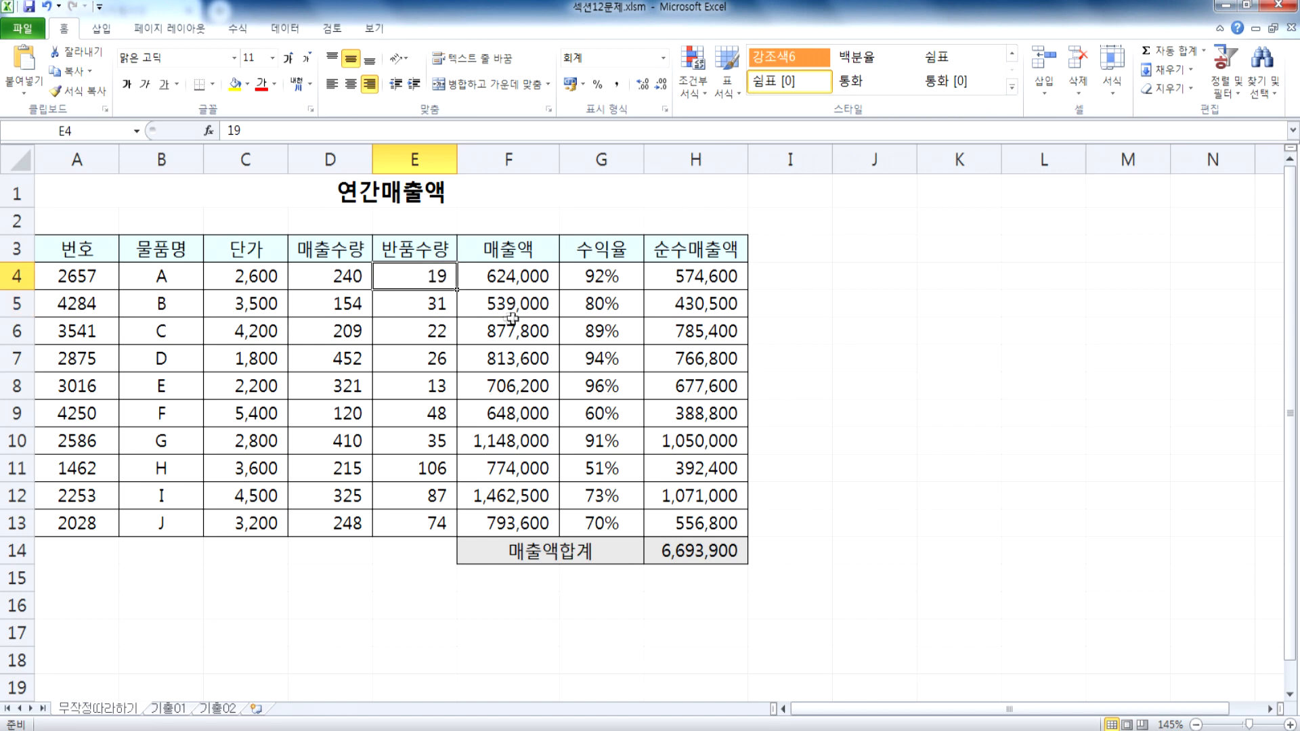
{"action": "type", "text": "29"}
{"action": "key", "text": "Return"}
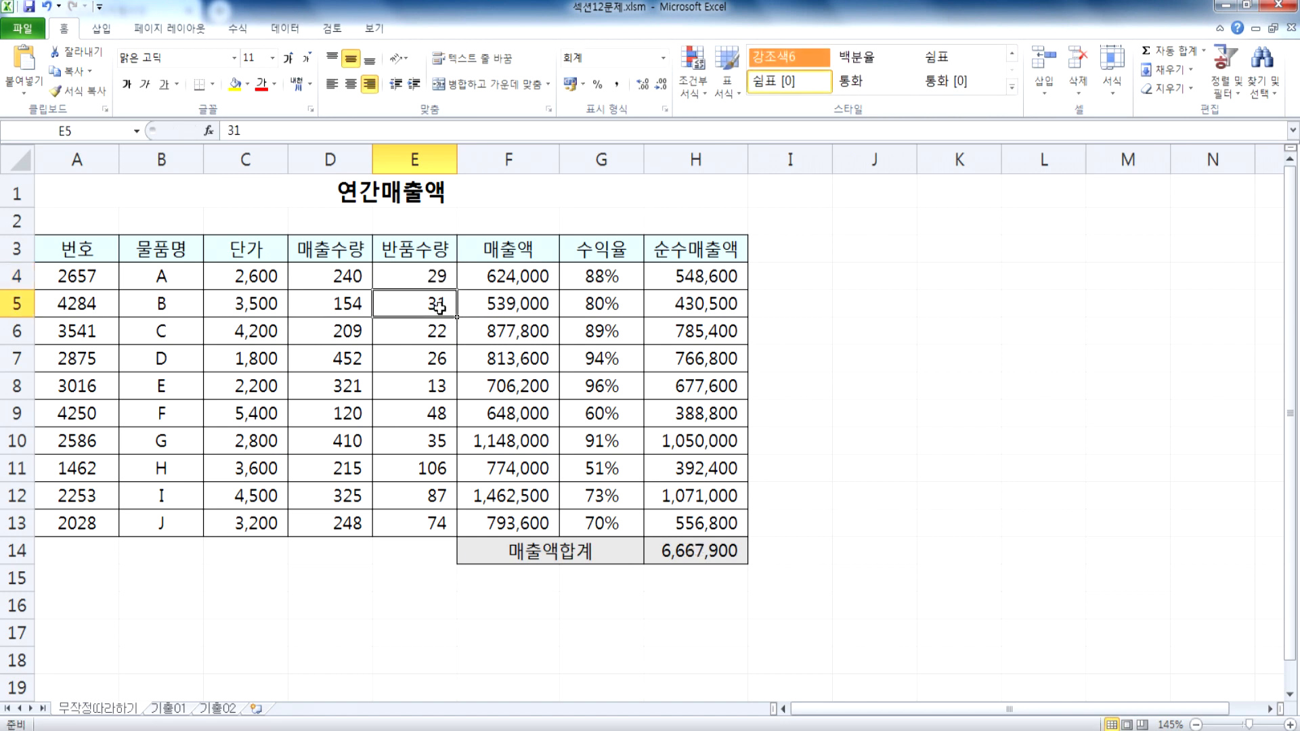
{"action": "type", "text": "41"}
{"action": "key", "text": "Return"}
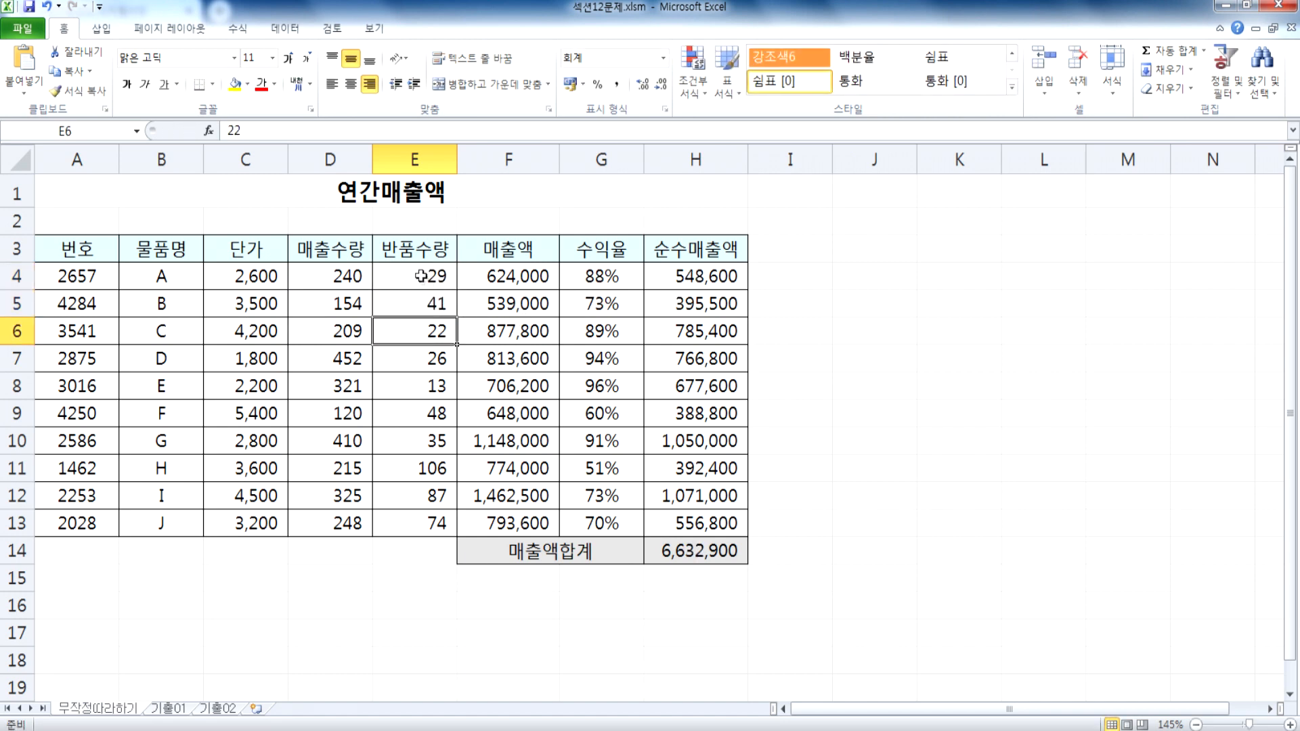
{"action": "left_click_drag", "start_coordinate": [421, 276], "coordinate": [418, 296]}
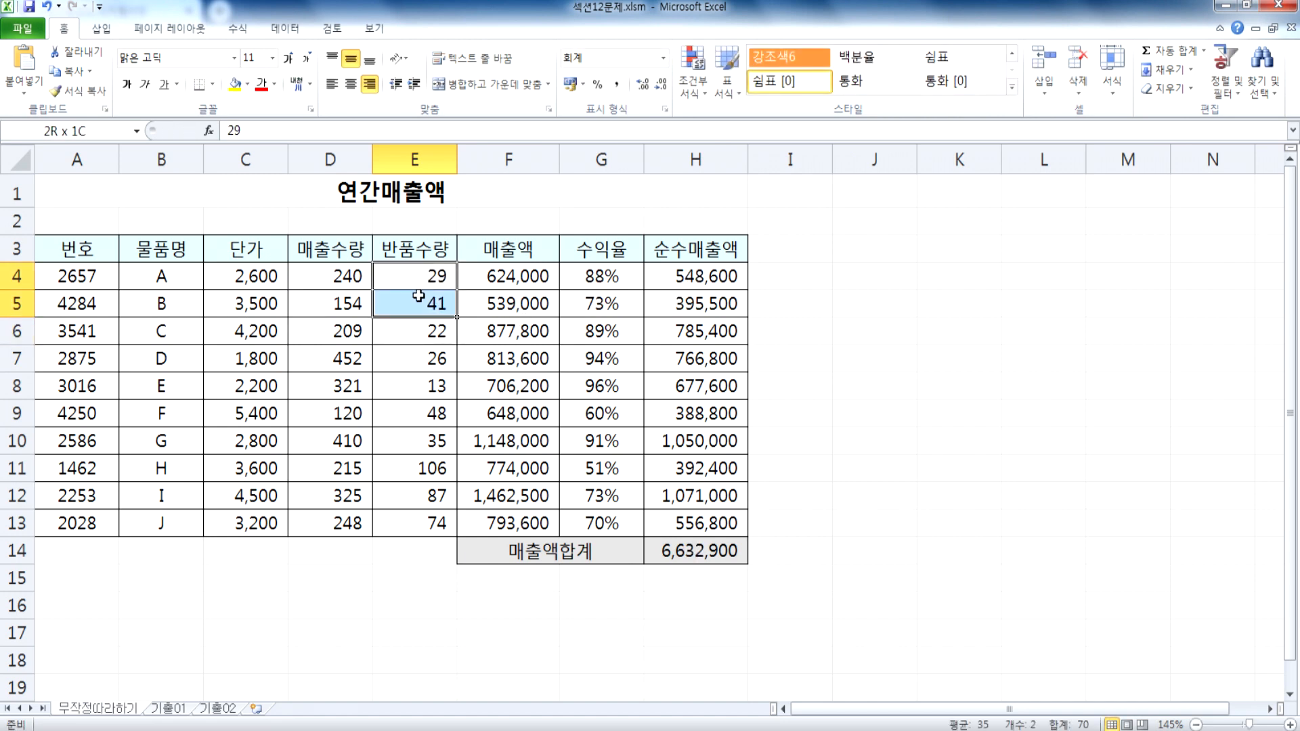
{"action": "left_click", "coordinate": [701, 551]}
Step: Undo the last two return quantity changes in E4 and E5
{"action": "left_click", "coordinate": [444, 284]}
{"action": "key", "text": "ctrl+z"}
{"action": "key", "text": "ctrl+z"}
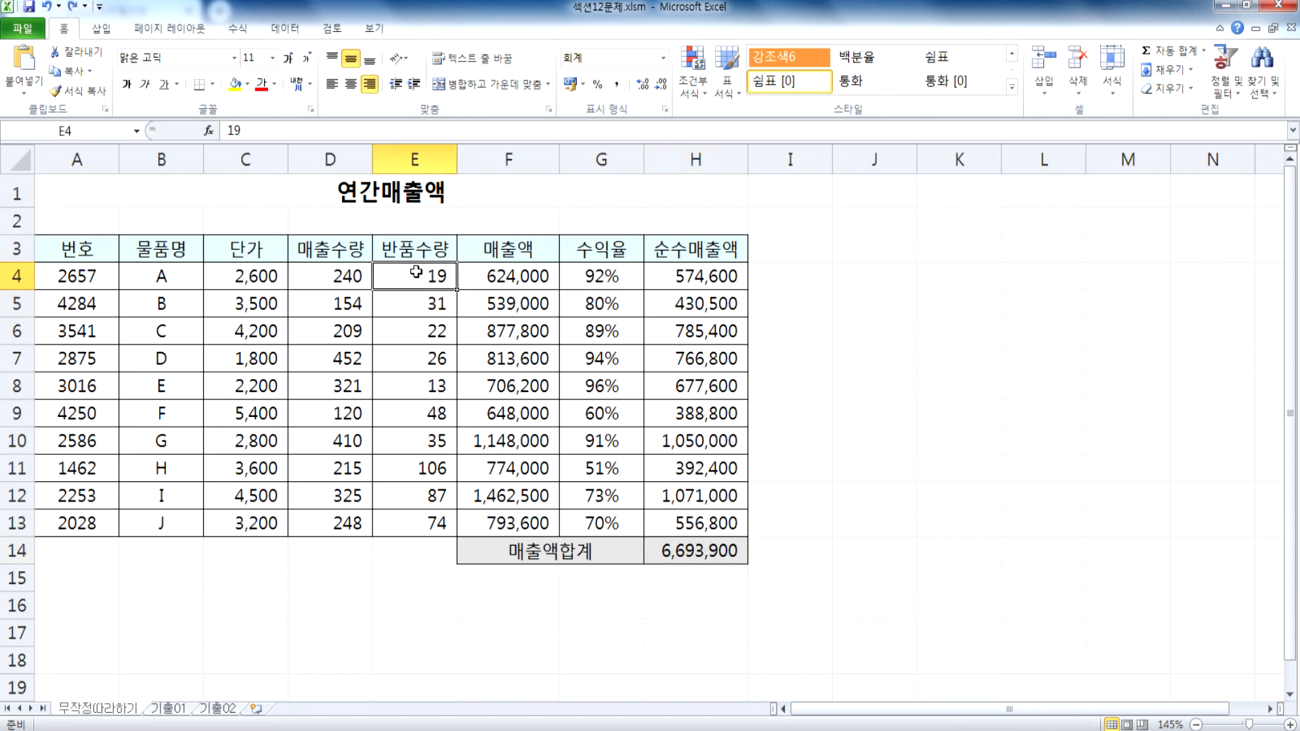
Step: Set the return quantities of products A and B to 9 and 21, and check the sales total in H14
{"action": "type", "text": "9"}
{"action": "key", "text": "Return"}
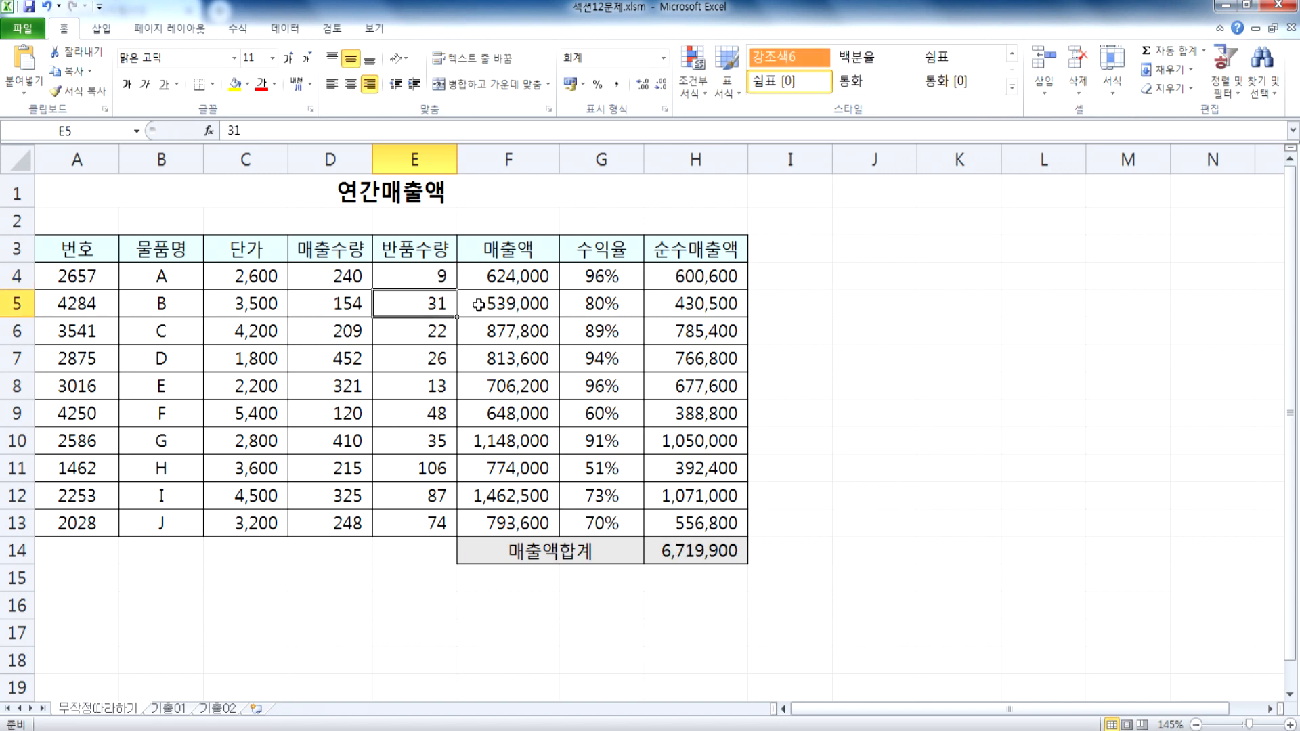
{"action": "type", "text": "21"}
{"action": "key", "text": "Return"}
{"action": "left_click_drag", "start_coordinate": [444, 278], "coordinate": [440, 302]}
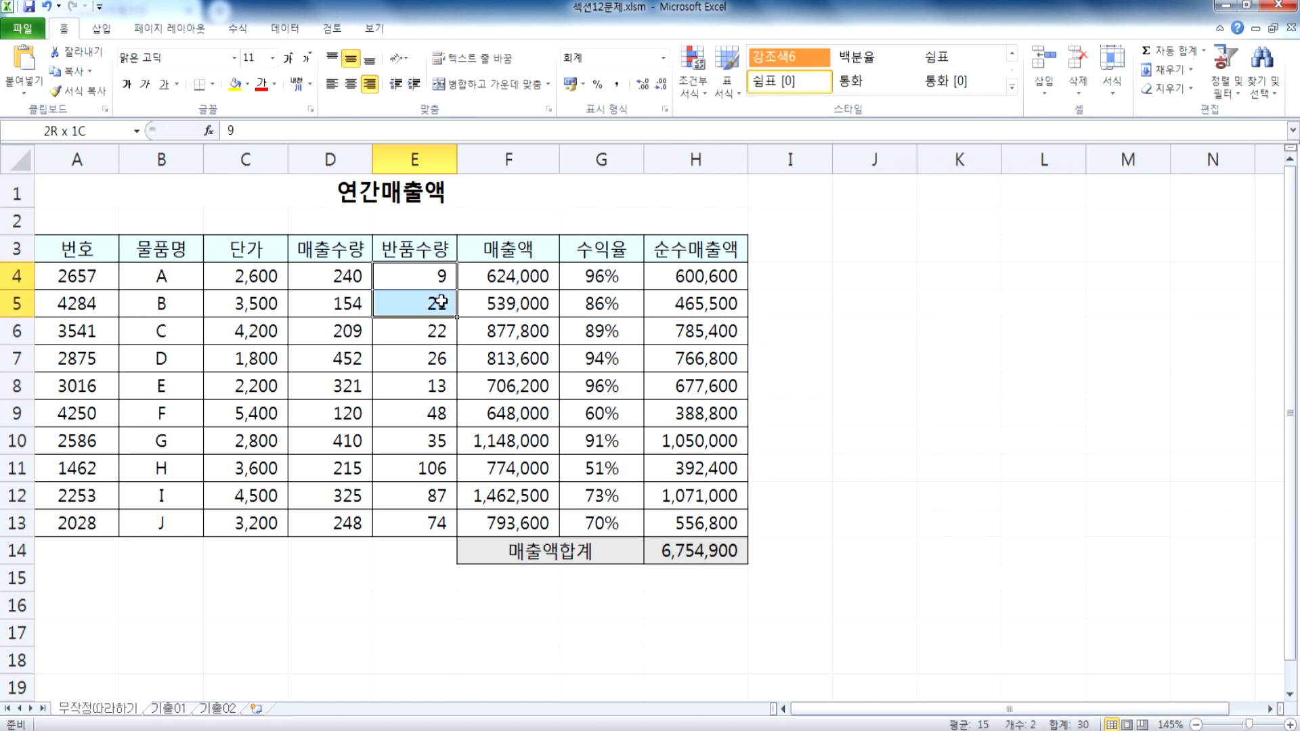
{"action": "left_click", "coordinate": [719, 549]}
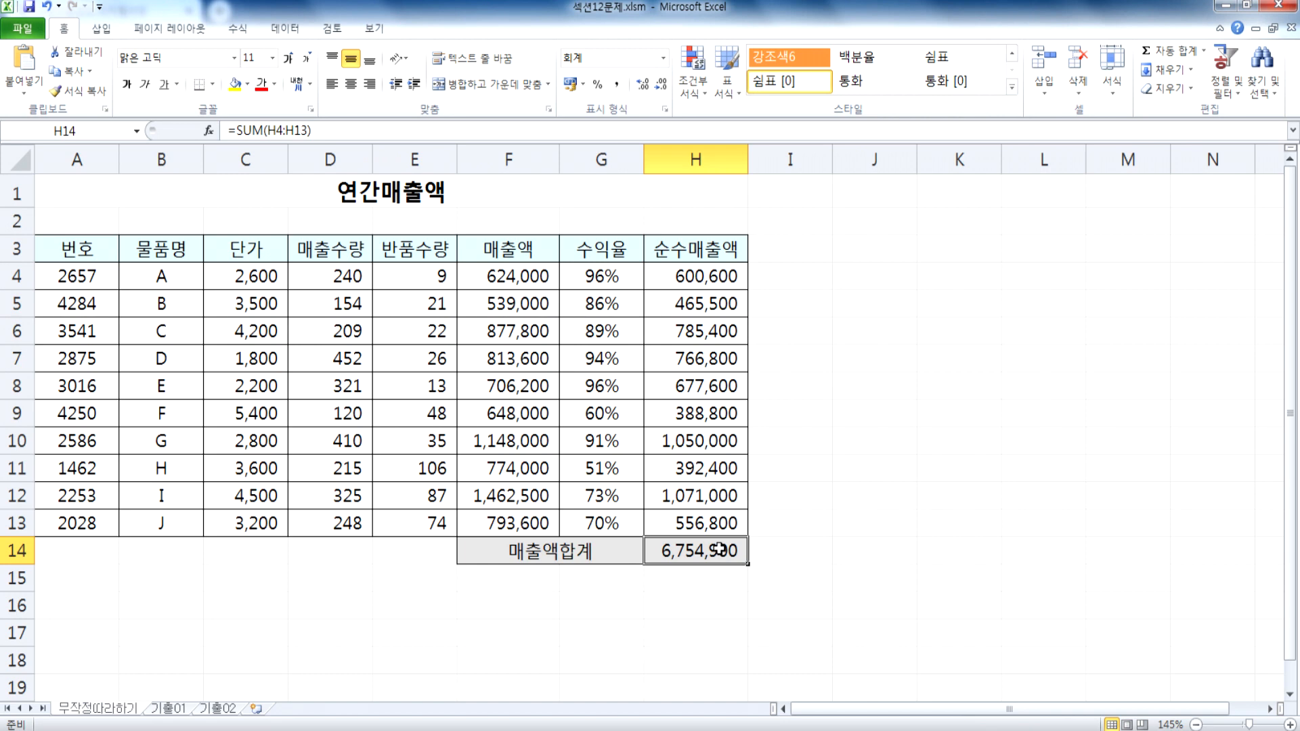
Step: Undo both return quantity reductions and select the sales total in H14
{"action": "key", "text": "ctrl+z"}
{"action": "key", "text": "ctrl+z"}
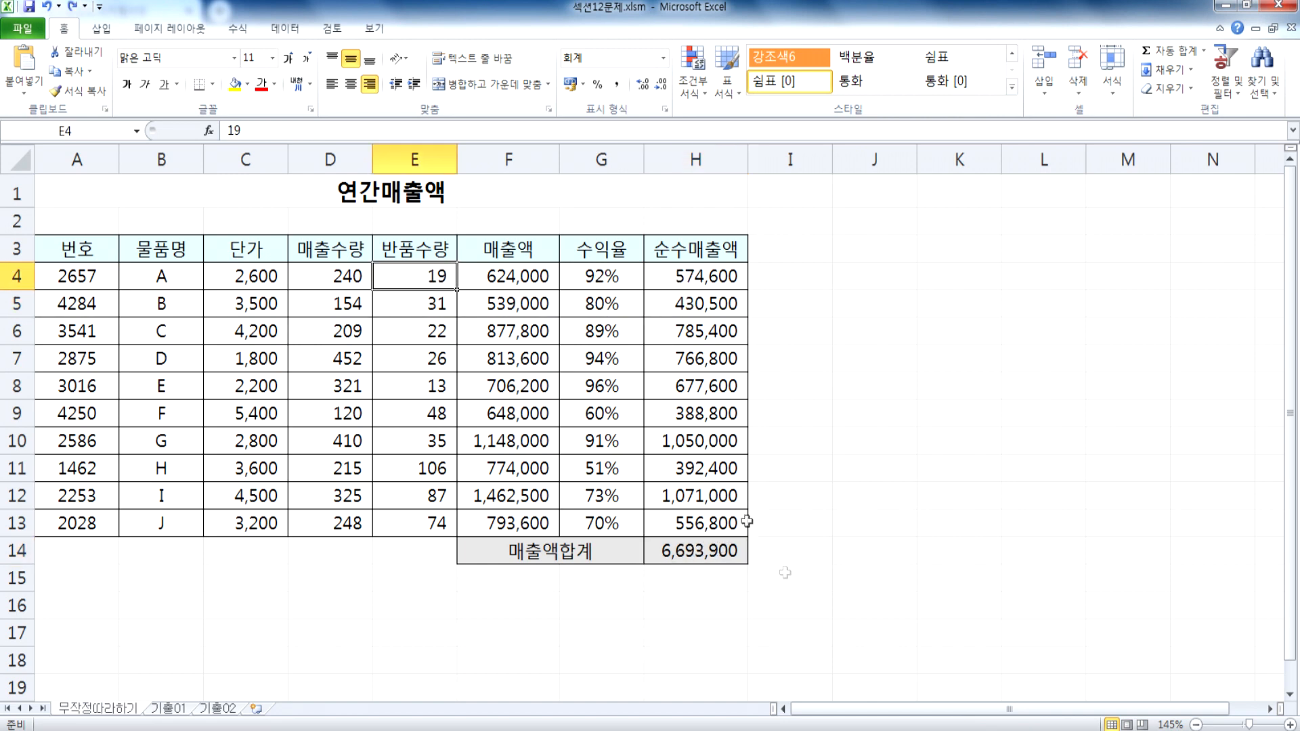
{"action": "left_click", "coordinate": [707, 551]}
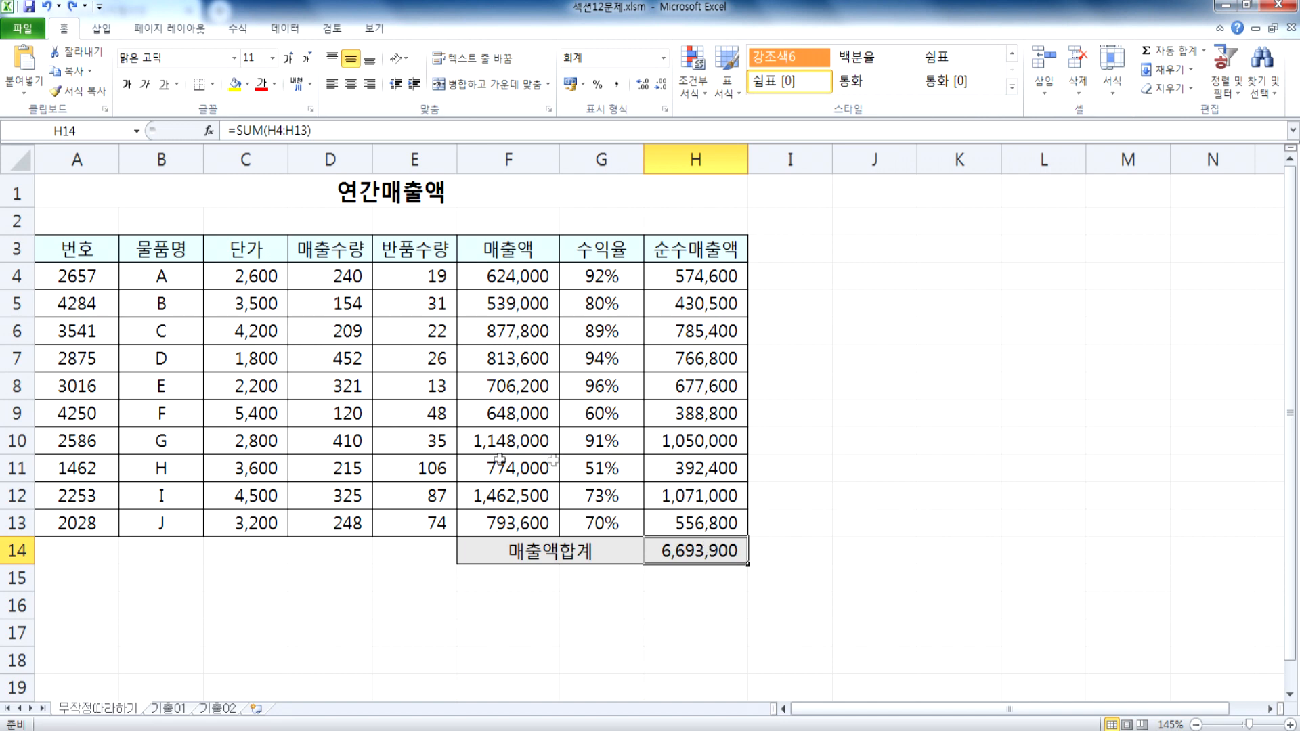
Step: Note the base case beside the table by entering 19, 31 and 6693900 in cells J4 to J6
{"action": "left_click", "coordinate": [895, 276]}
{"action": "type", "text": "19"}
{"action": "key", "text": "Return"}
{"action": "type", "text": "31"}
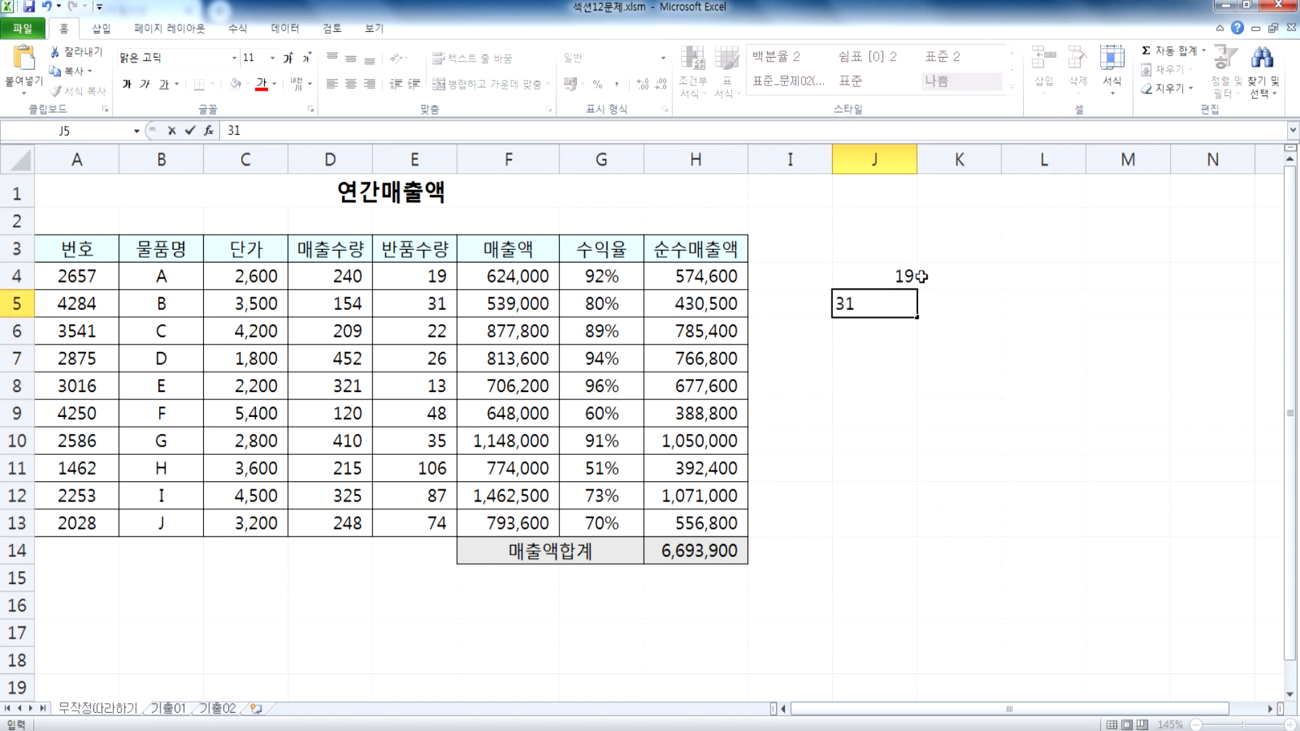
{"action": "key", "text": "Return"}
{"action": "type", "text": "6693900"}
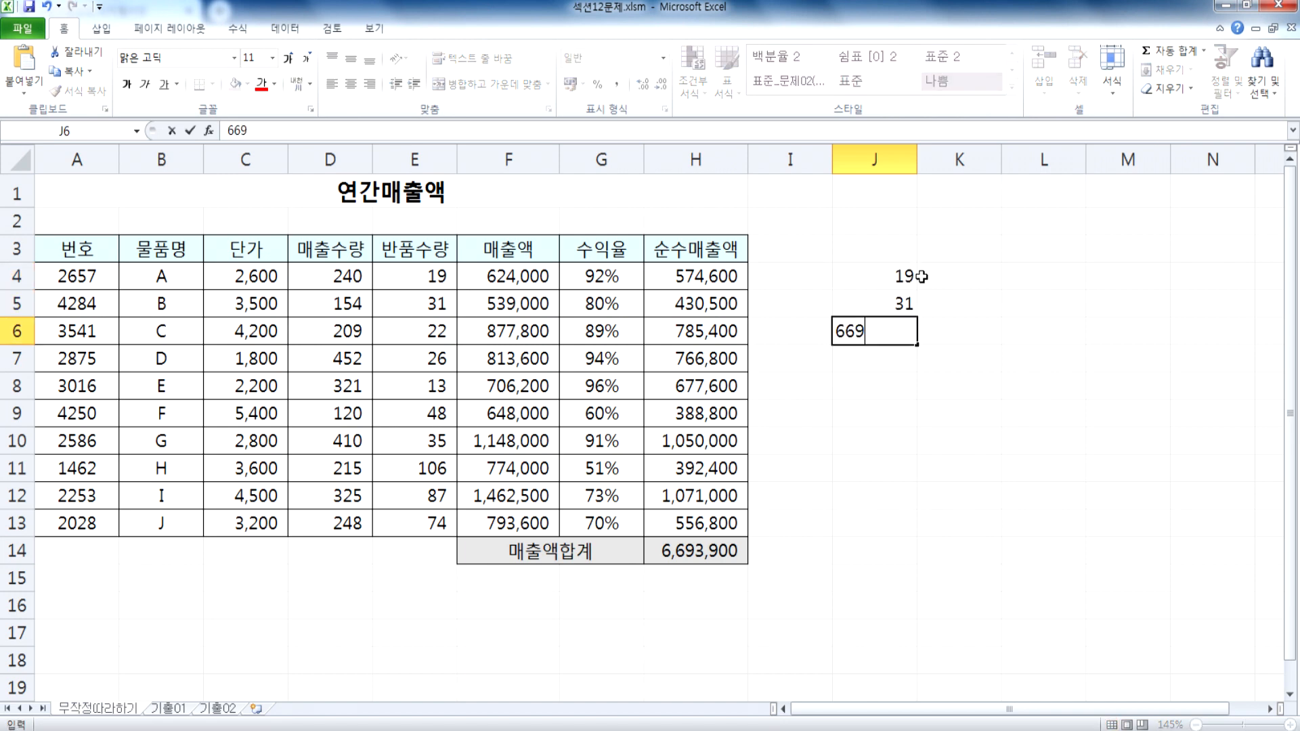
{"action": "key", "text": "Return"}
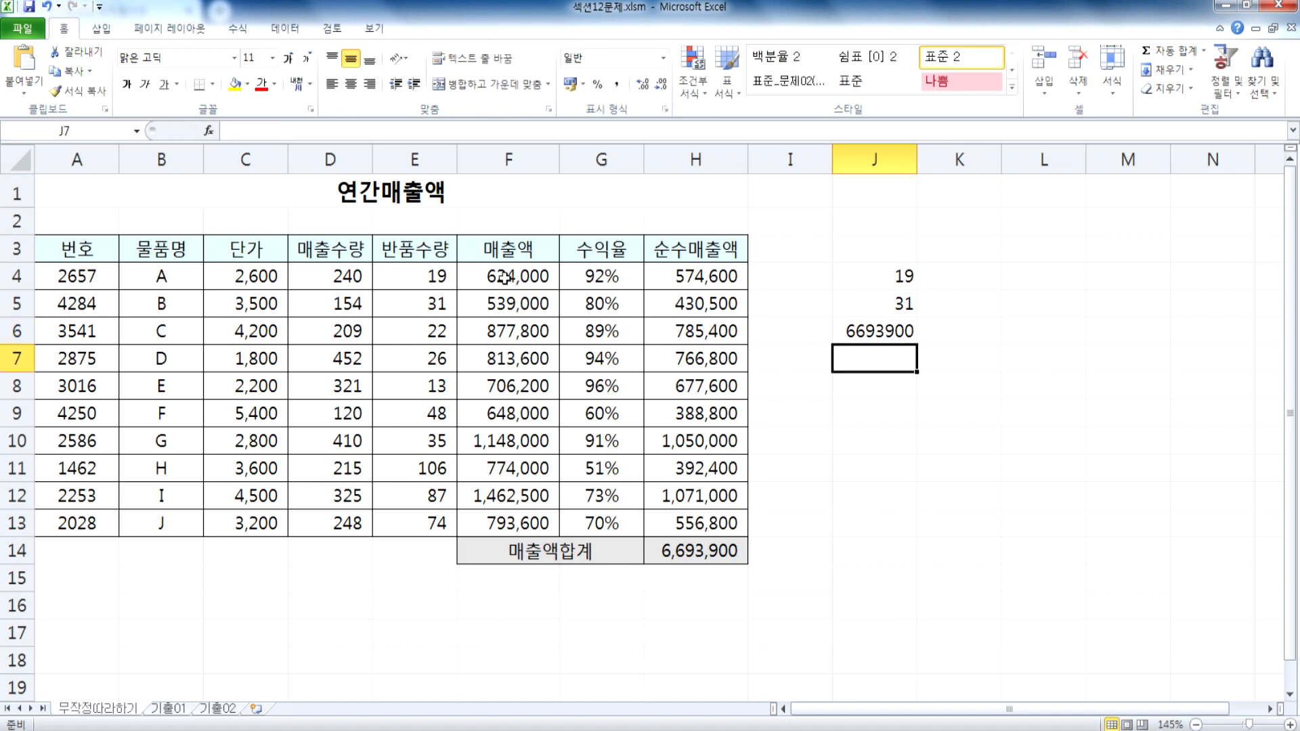
Step: Set the return quantities in E4 and E5 to 29 and 41 for the increased-returns case
{"action": "left_click", "coordinate": [423, 271]}
{"action": "type", "text": "29"}
{"action": "key", "text": "Return"}
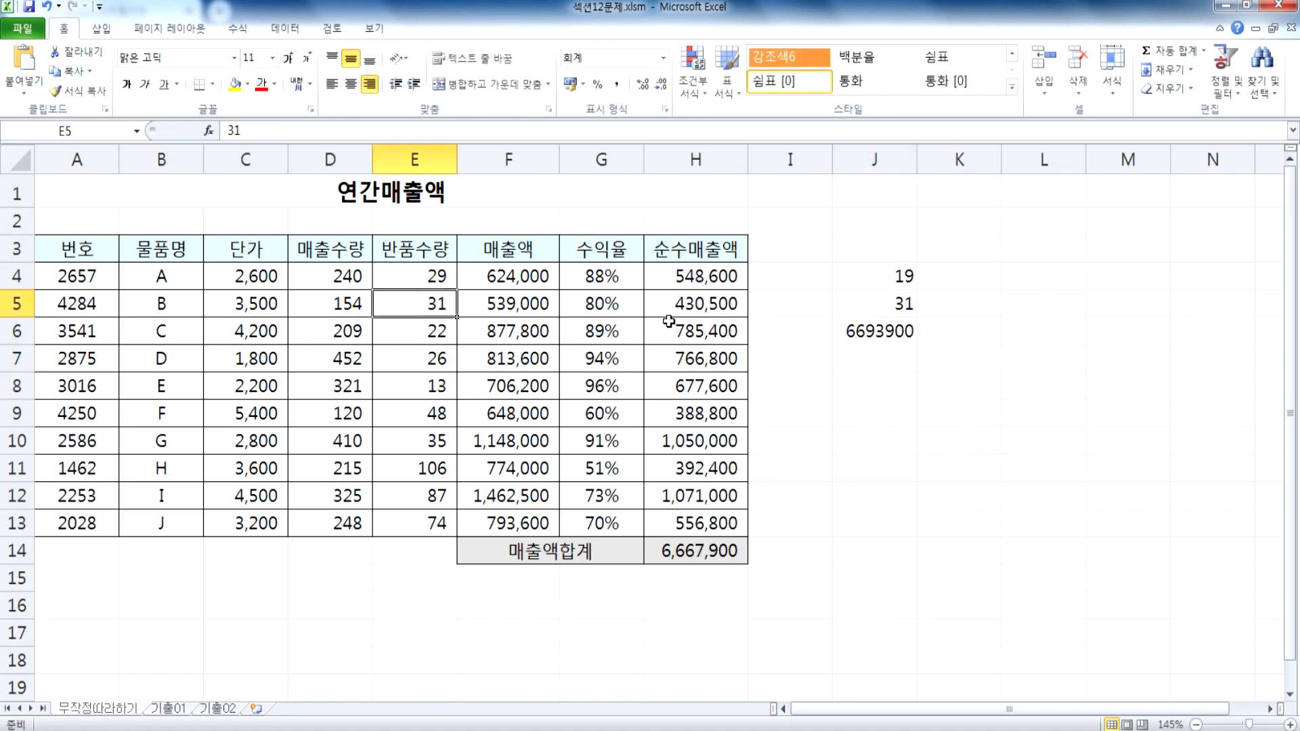
{"action": "type", "text": "41"}
{"action": "key", "text": "Return"}
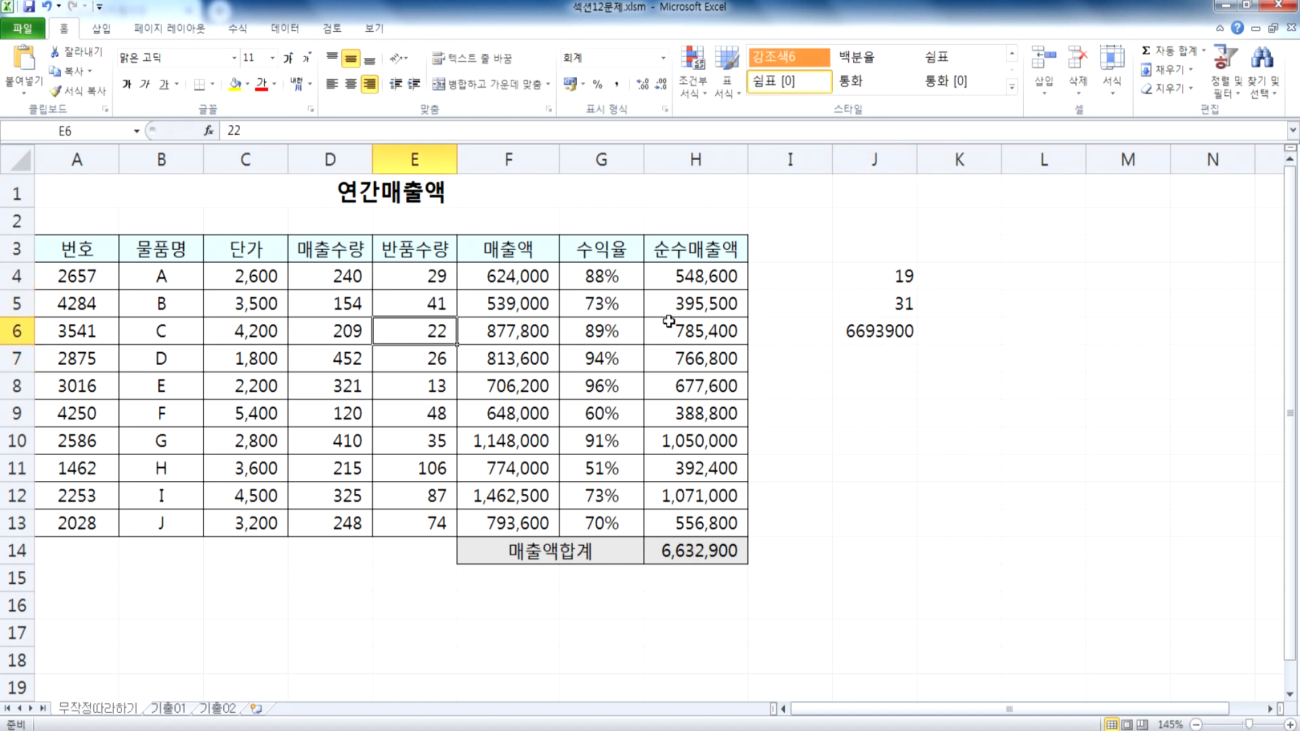
Step: Note the increased-returns case by entering 29, 41 and 6632900 in cells K4 to K6
{"action": "left_click", "coordinate": [946, 275]}
{"action": "type", "text": "29"}
{"action": "key", "text": "Return"}
{"action": "type", "text": "41"}
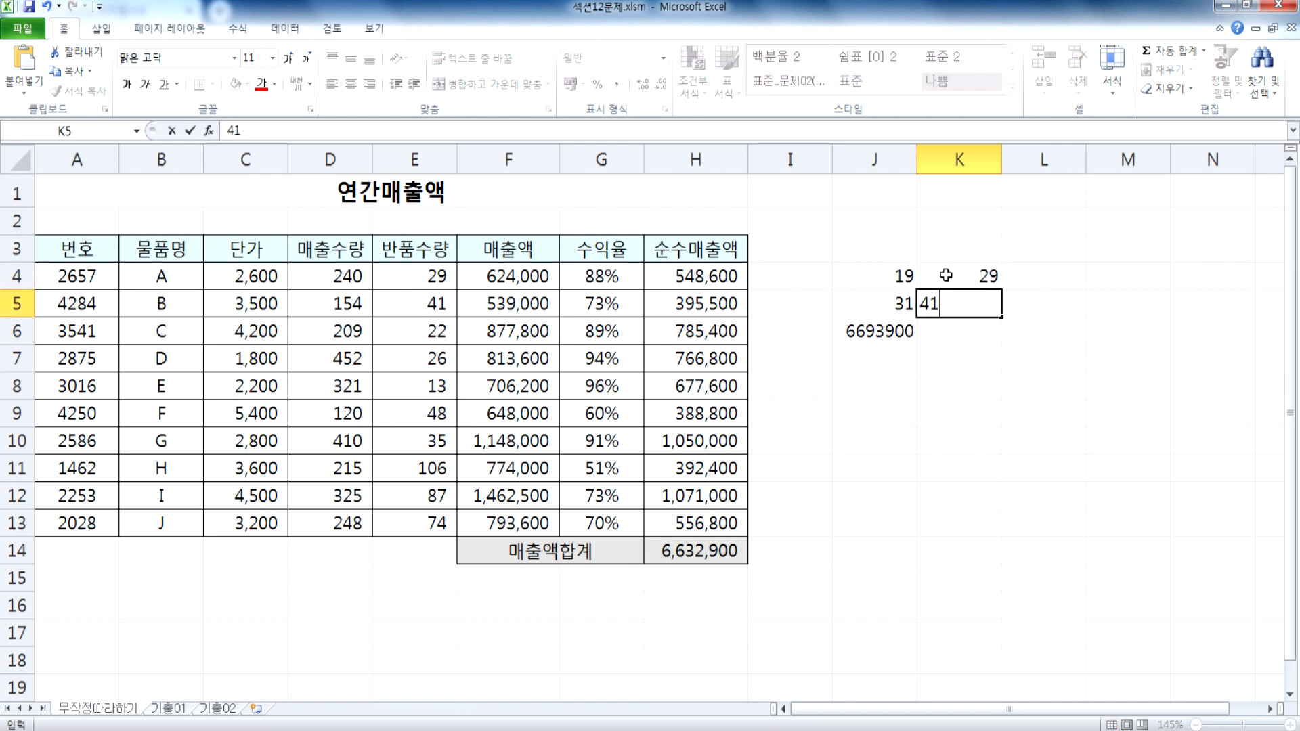
{"action": "key", "text": "Return"}
{"action": "type", "text": "6632900"}
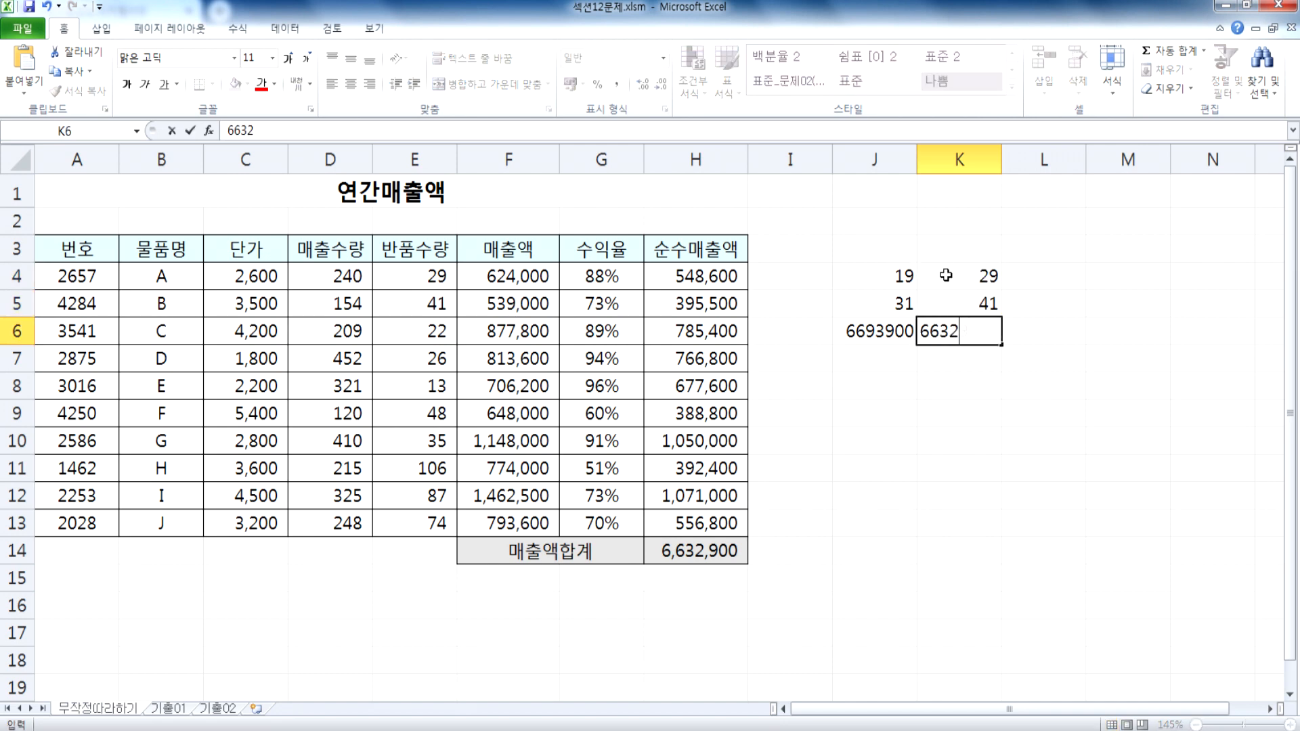
{"action": "key", "text": "Return"}
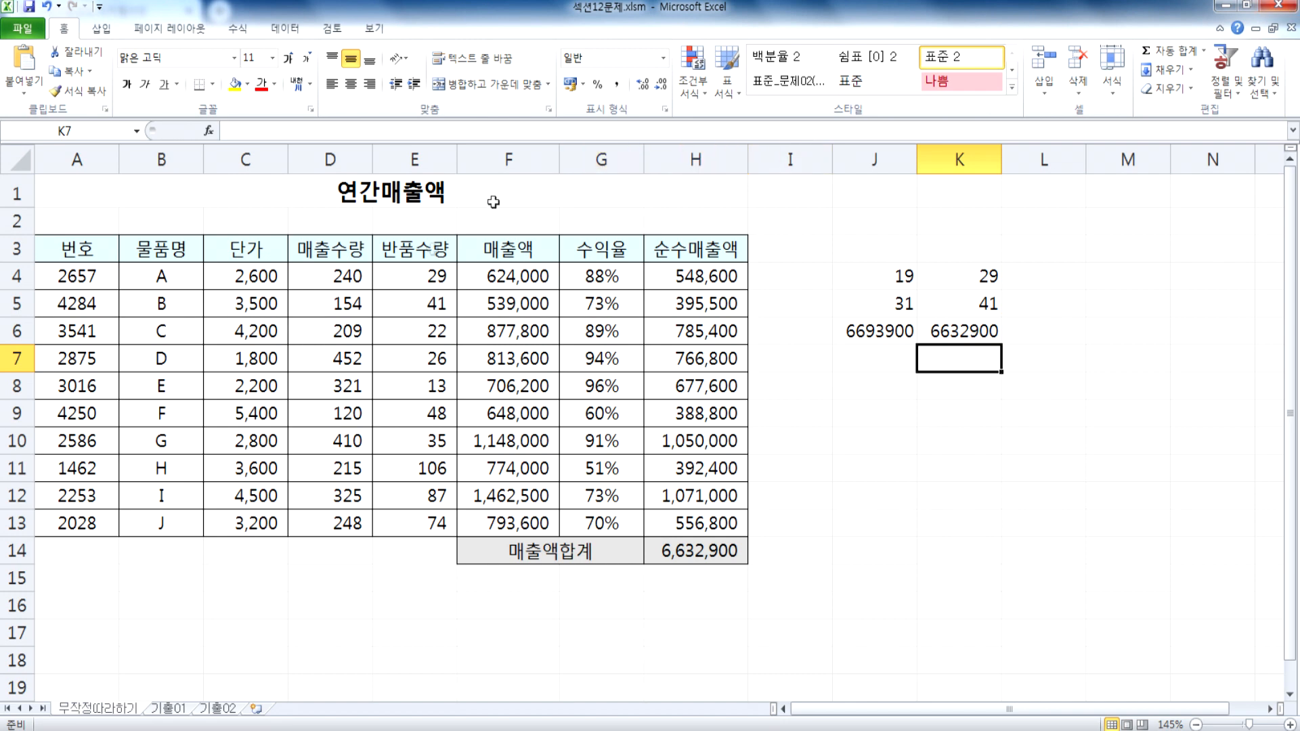
Step: Set the return quantities in E4 and E5 to 9 and 21 for the decreased-returns case
{"action": "left_click", "coordinate": [427, 278]}
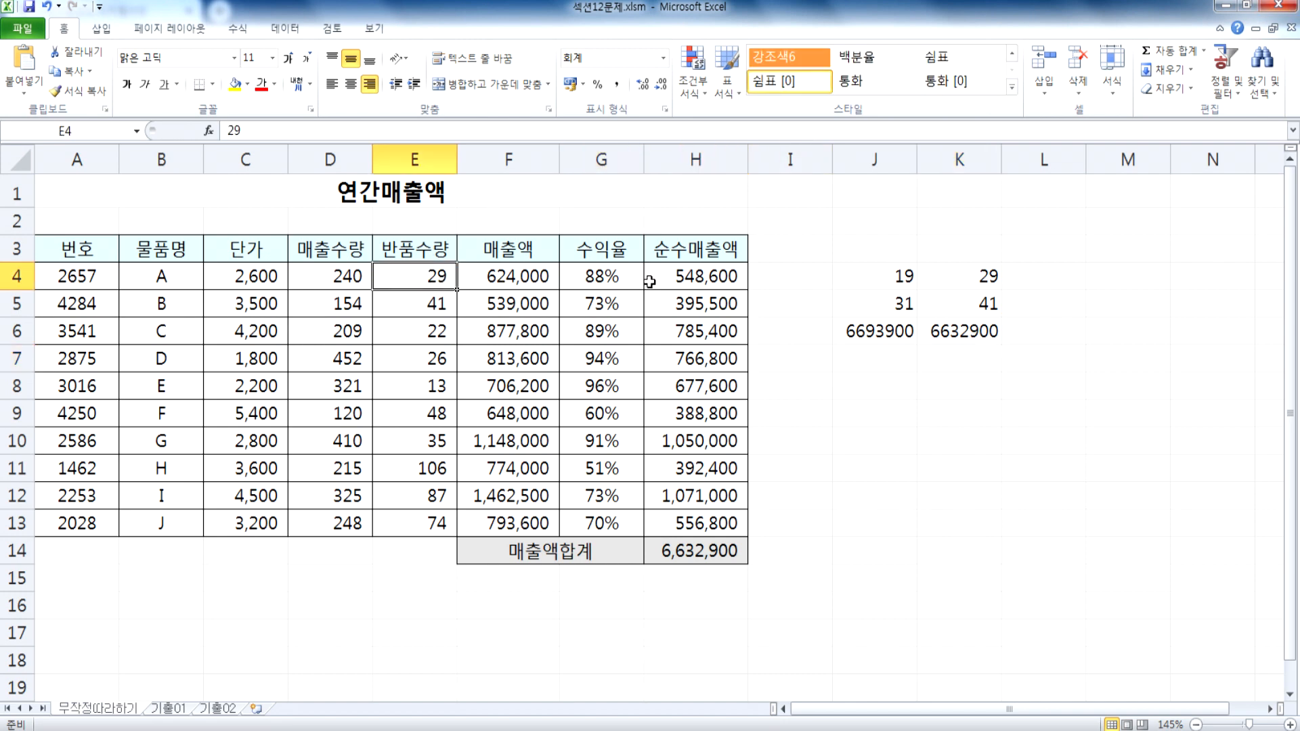
{"action": "type", "text": "9"}
{"action": "key", "text": "Return"}
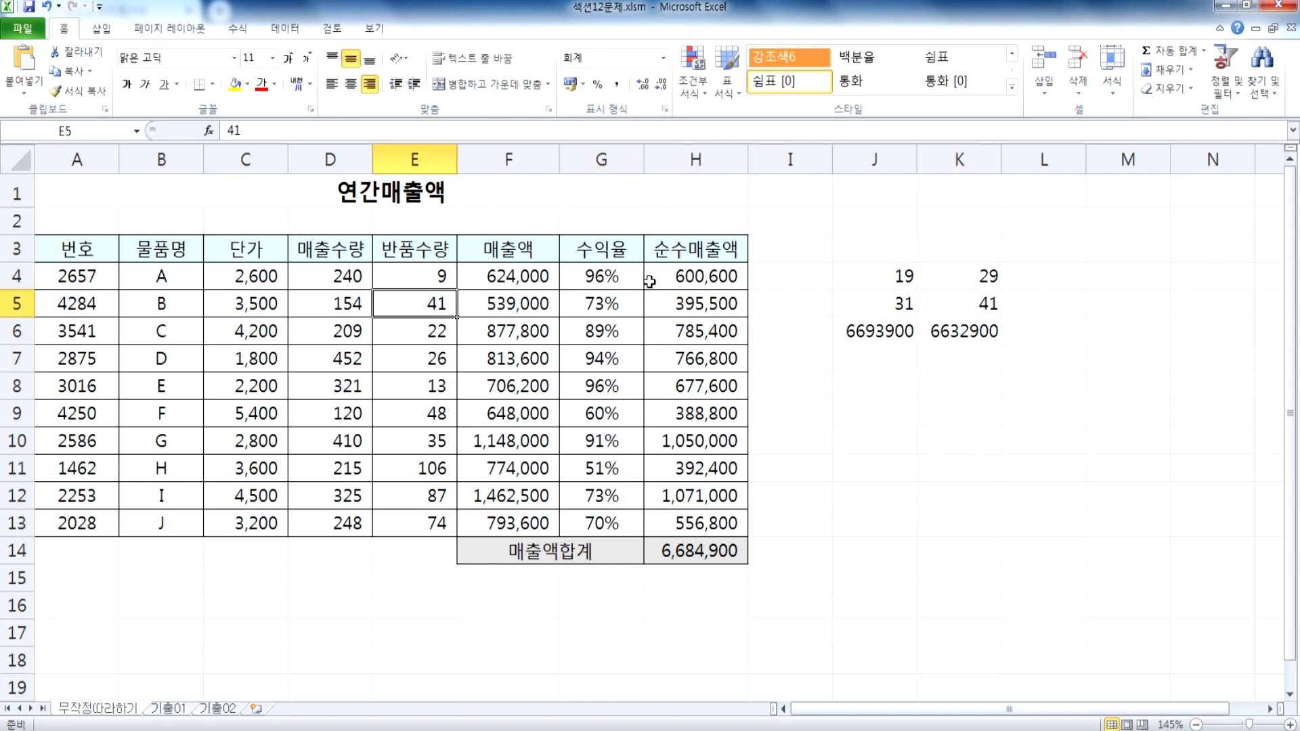
{"action": "type", "text": "21"}
{"action": "key", "text": "Return"}
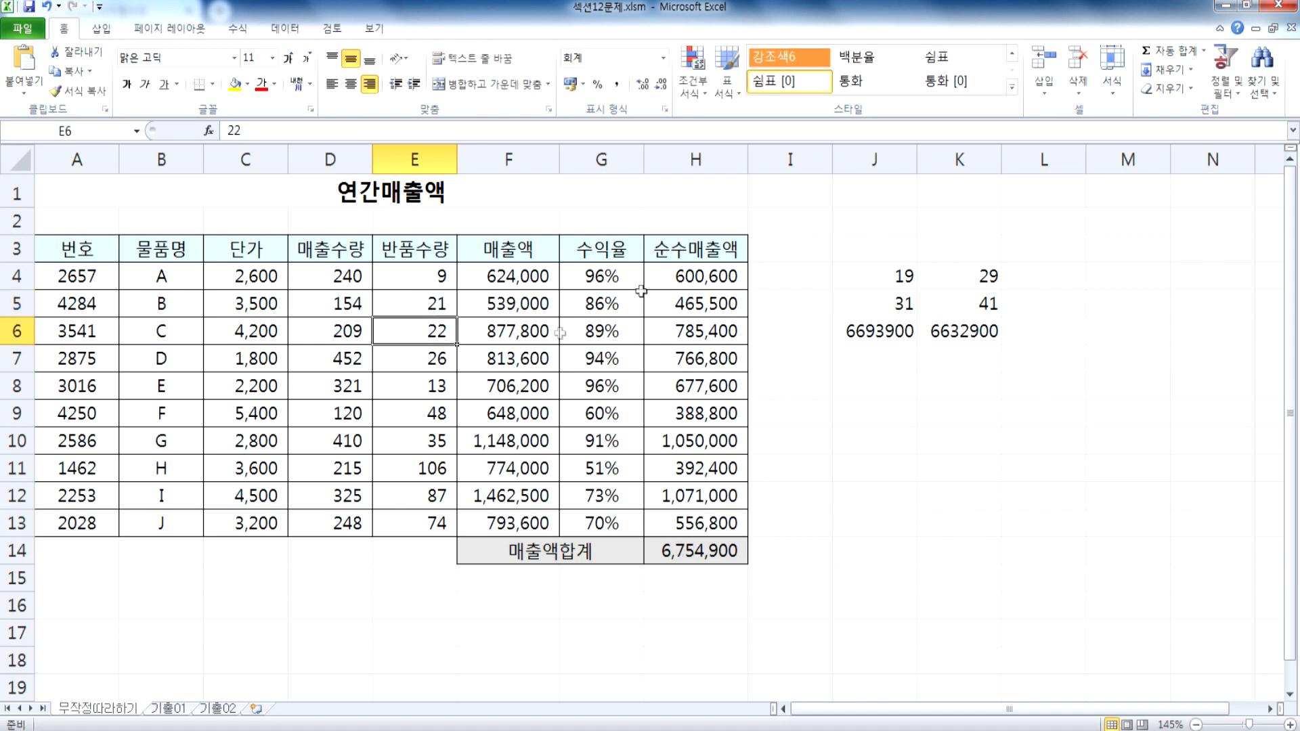
Step: Note the decreased-returns case by entering 9, 21 and 6754900 in cells L4 to L6, and select the whole comparison J4:L6
{"action": "left_click", "coordinate": [1043, 271]}
{"action": "type", "text": "9"}
{"action": "key", "text": "Return"}
{"action": "type", "text": "21"}
{"action": "key", "text": "Return"}
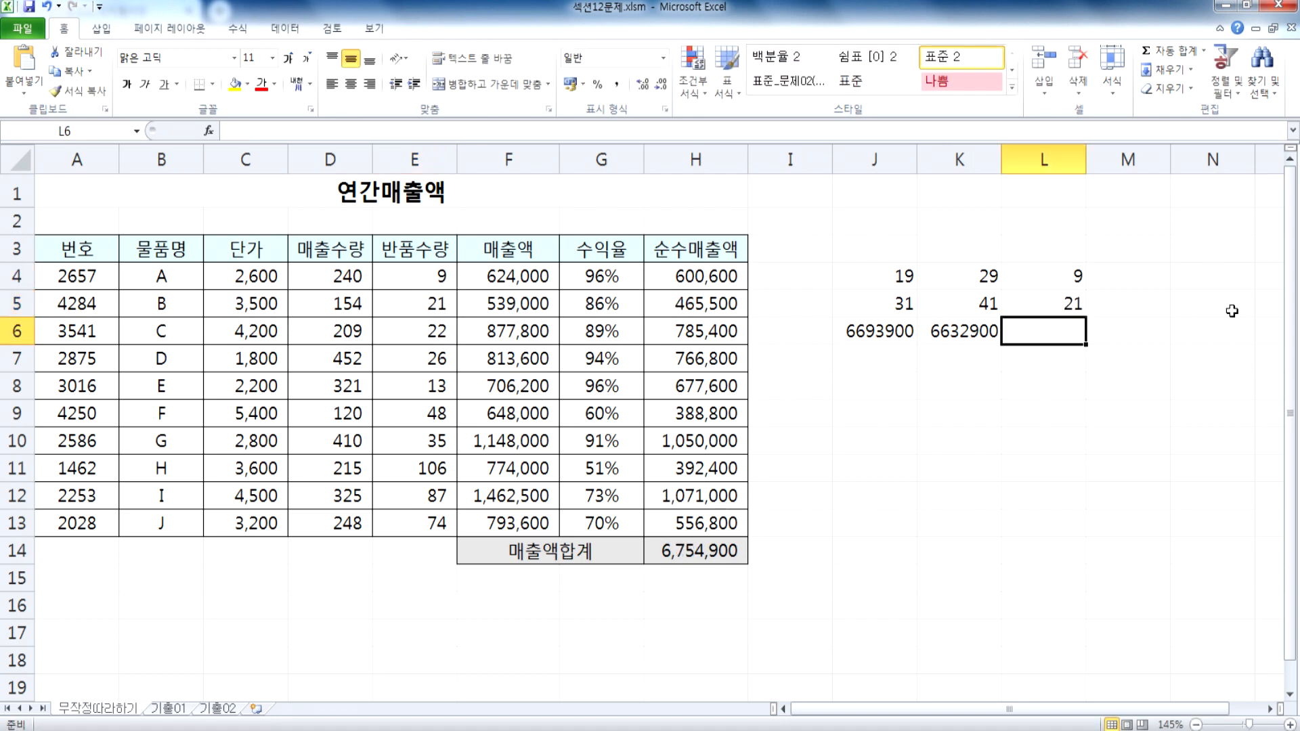
{"action": "type", "text": "6754900"}
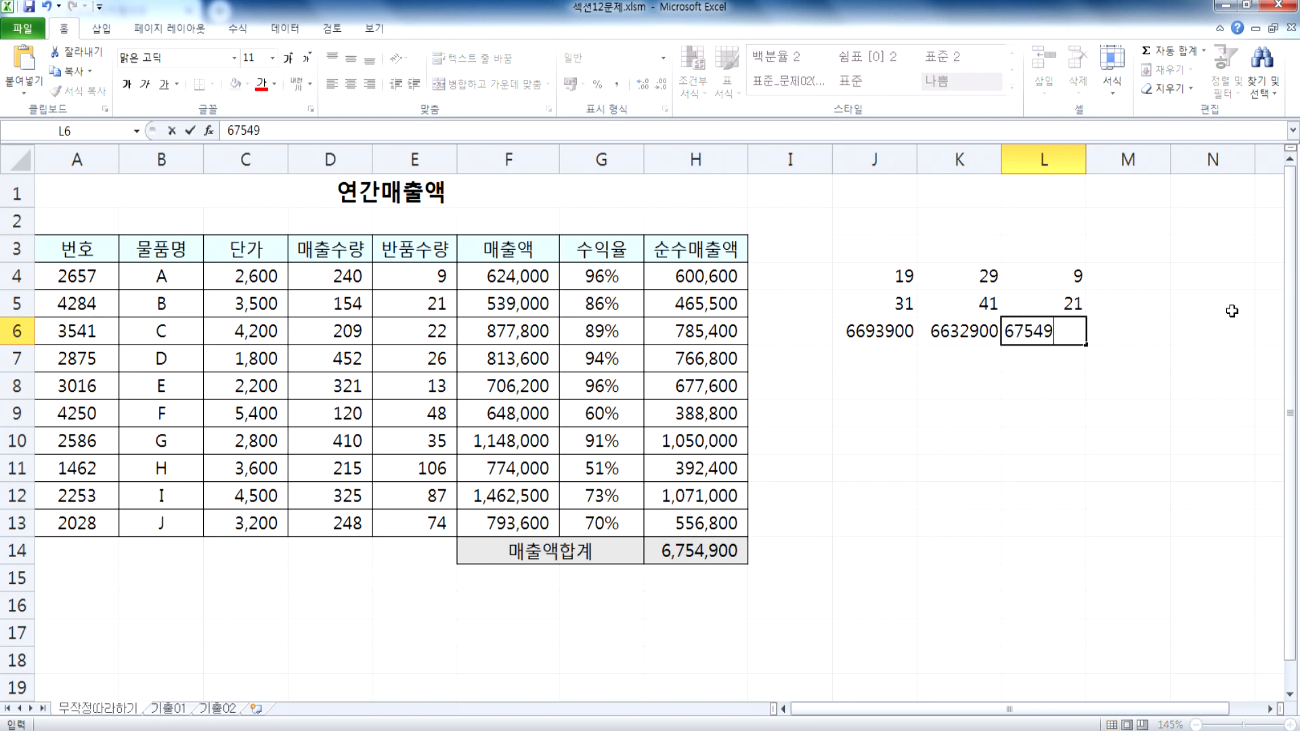
{"action": "key", "text": "Return"}
{"action": "left_click_drag", "start_coordinate": [880, 273], "coordinate": [1034, 347]}
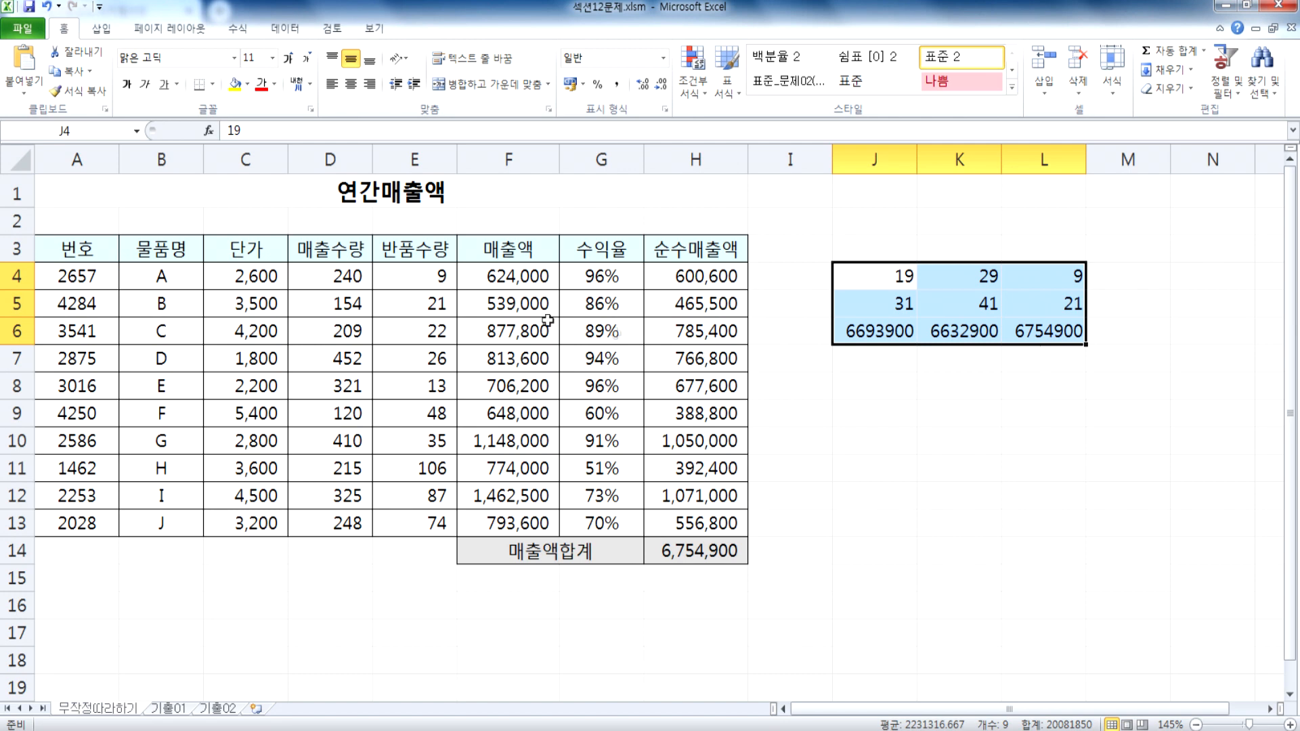
Step: Restore the original return quantities by setting E4 to 19 and E5 to 31
{"action": "left_click", "coordinate": [436, 279]}
{"action": "type", "text": "19"}
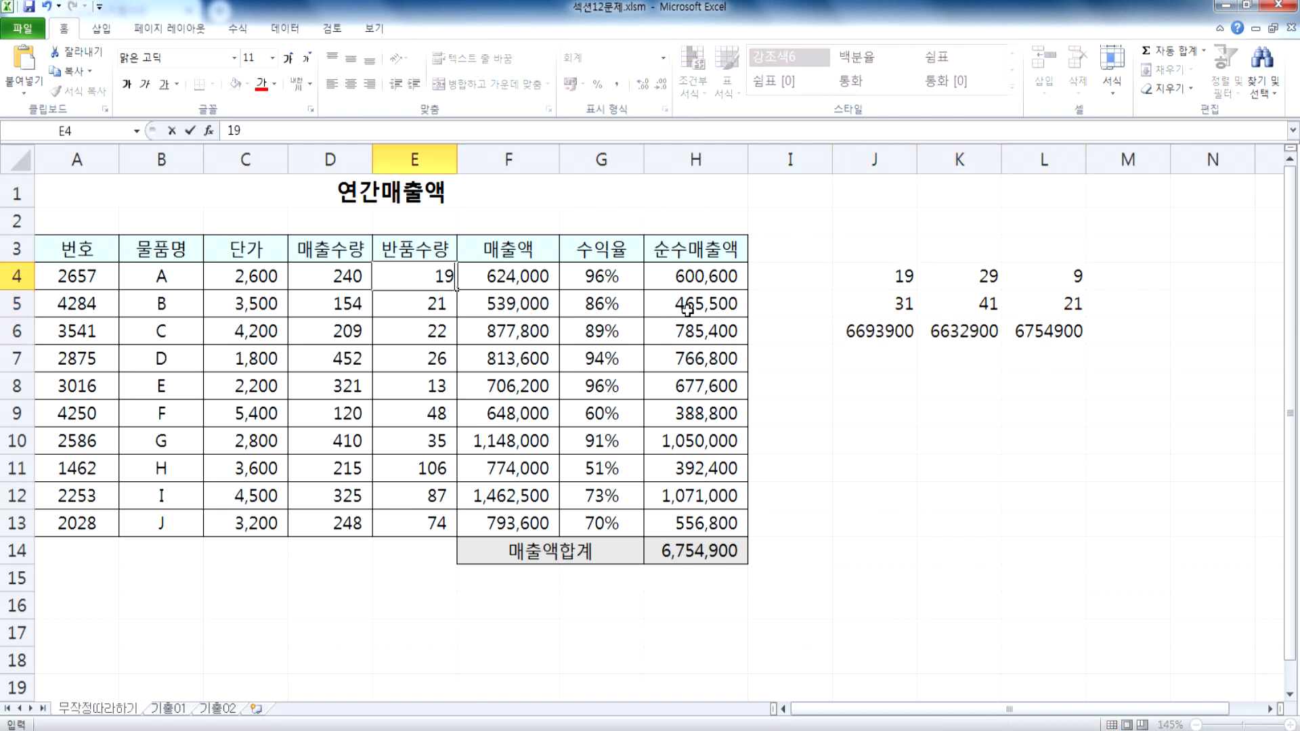
{"action": "key", "text": "Return"}
{"action": "type", "text": "31"}
{"action": "key", "text": "Return"}
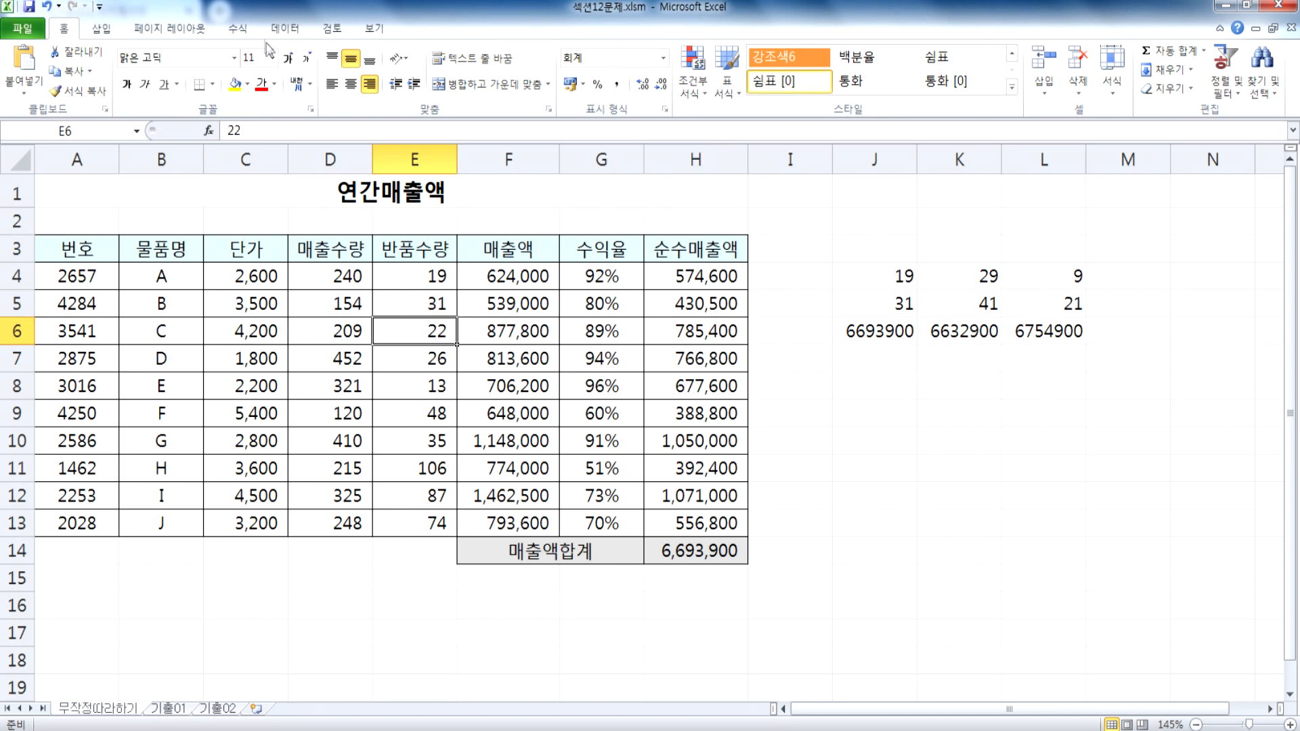
Step: Open the What-If Analysis Scenario Manager and move its dialog clear of the return quantity cells
{"action": "left_click", "coordinate": [284, 29]}
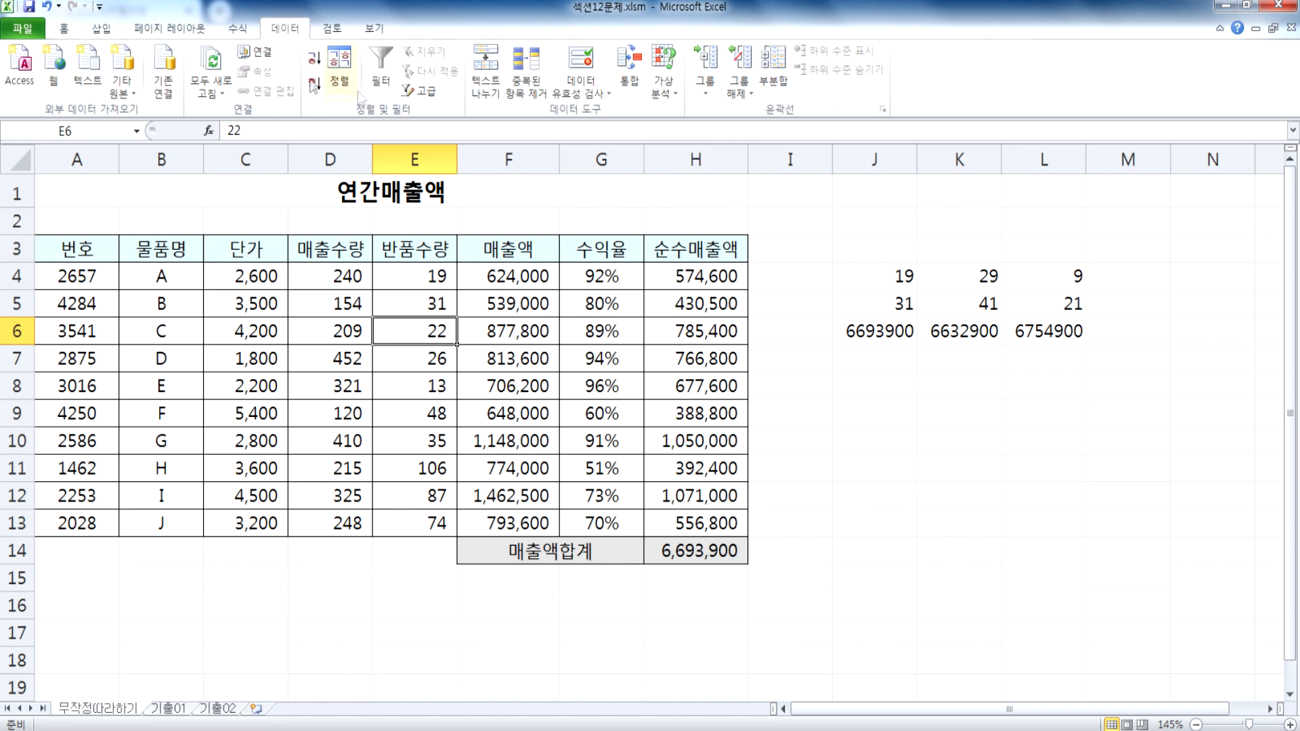
{"action": "left_click", "coordinate": [661, 96]}
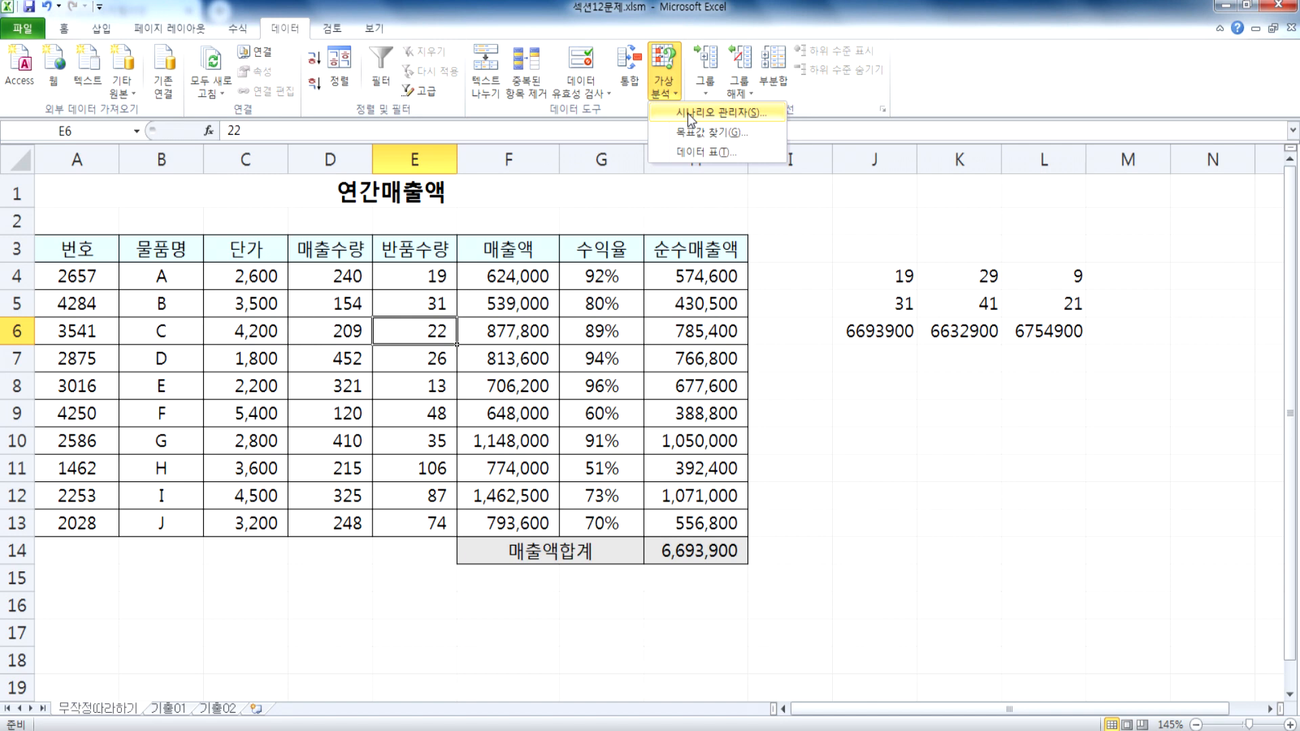
{"action": "left_click", "coordinate": [690, 114]}
{"action": "left_click_drag", "start_coordinate": [542, 103], "coordinate": [1013, 168]}
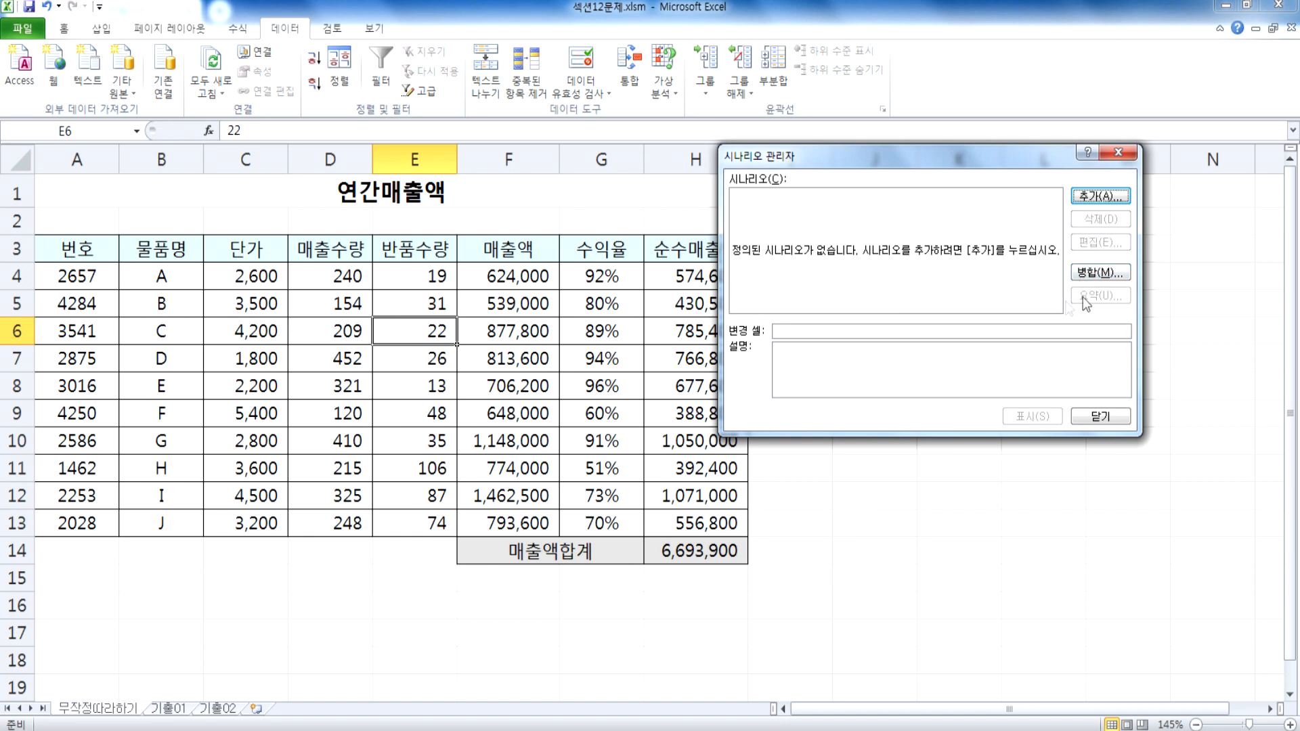
Step: Close the Scenario Manager, enter the heading "수익률의 증가" in K3 and widen column K to fit it
{"action": "left_click", "coordinate": [1094, 415]}
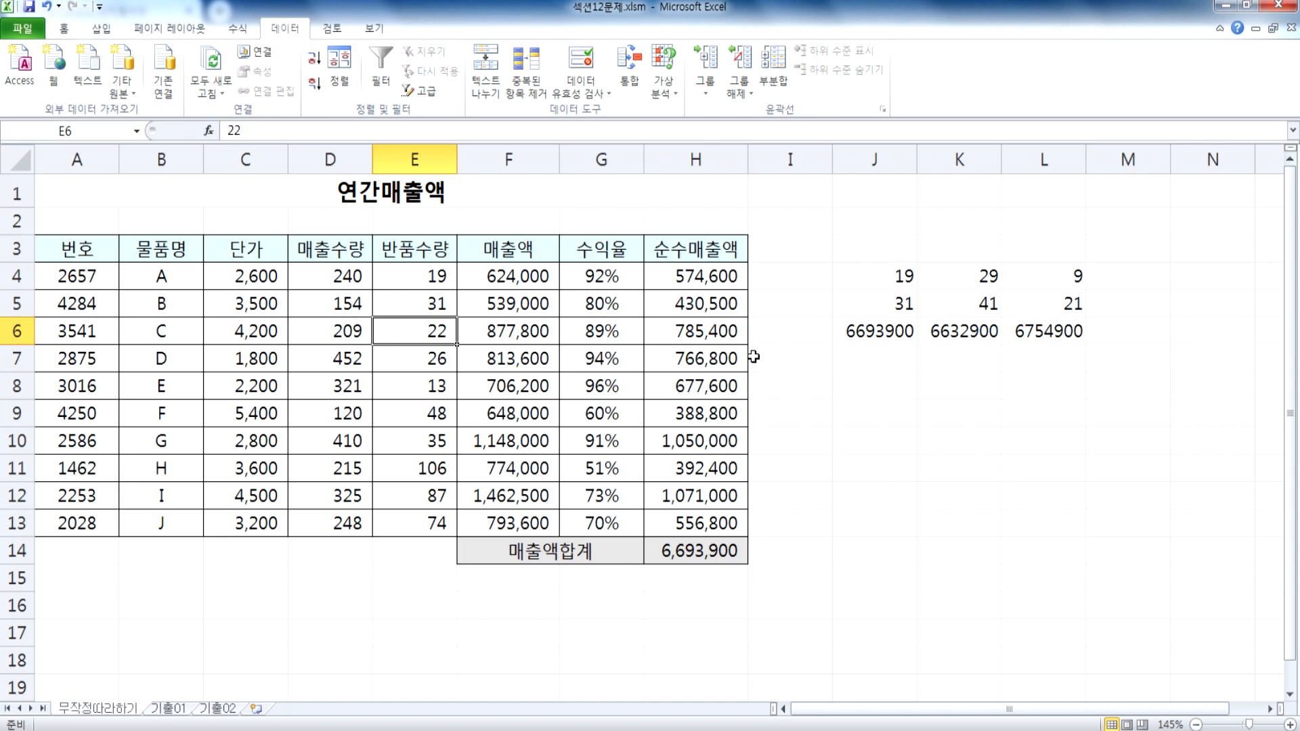
{"action": "left_click", "coordinate": [940, 248]}
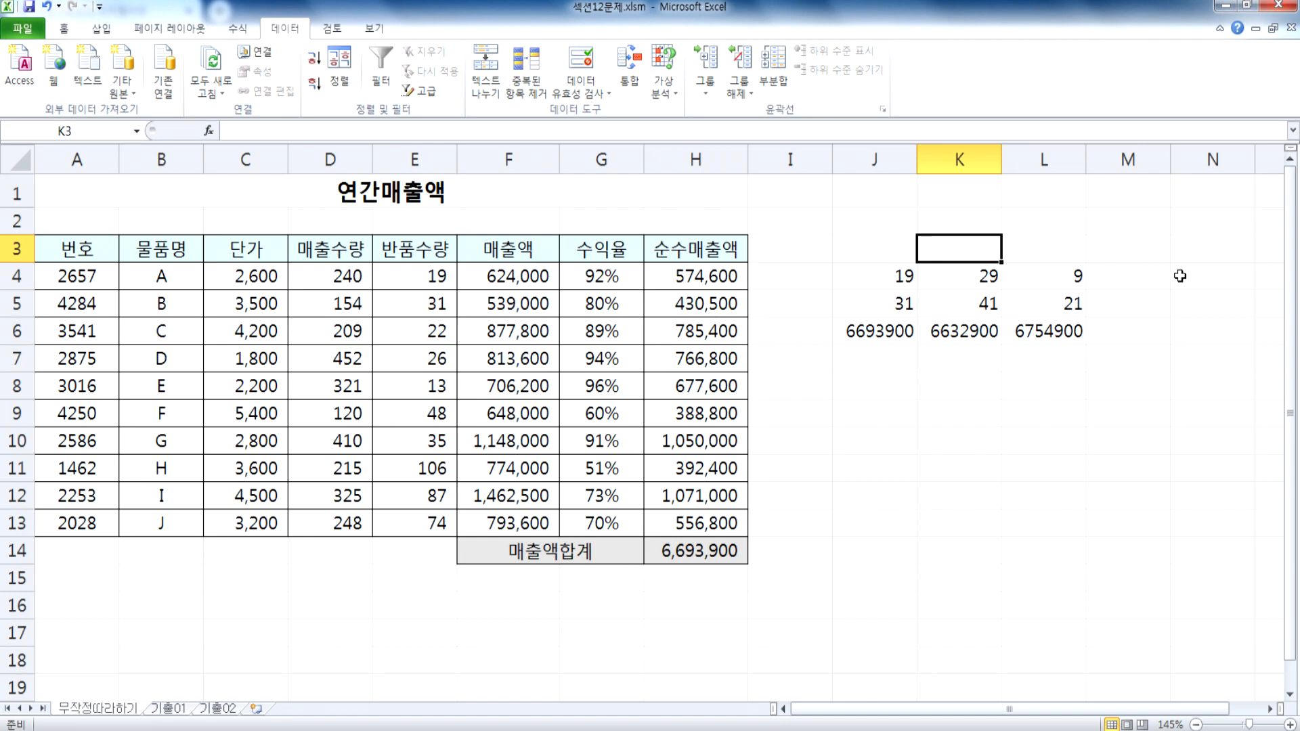
{"action": "type", "text": "tndlr"}
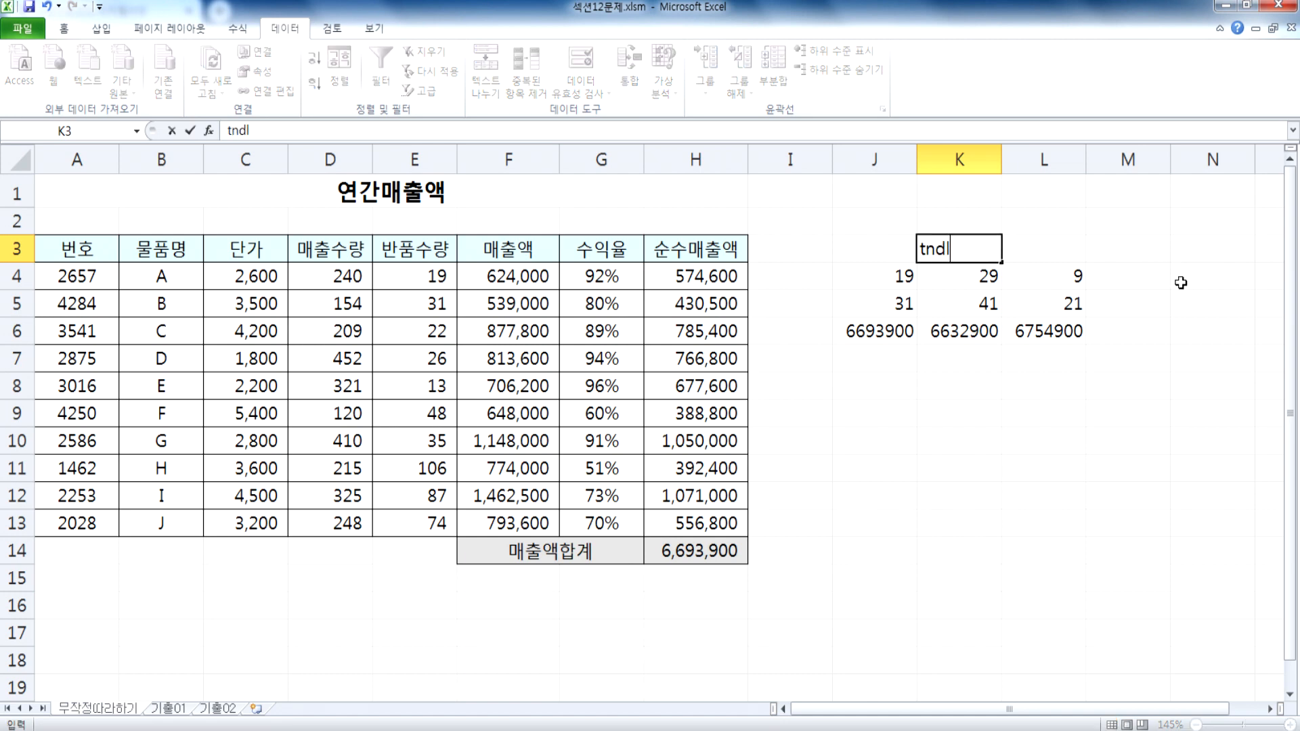
{"action": "key", "text": "BackSpace"}
{"action": "key", "text": "BackSpace"}
{"action": "key", "text": "BackSpace"}
{"action": "key", "text": "BackSpace"}
{"action": "key", "text": "BackSpace"}
{"action": "type", "text": "수익률으"}
{"action": "type", "text": "의 증가"}
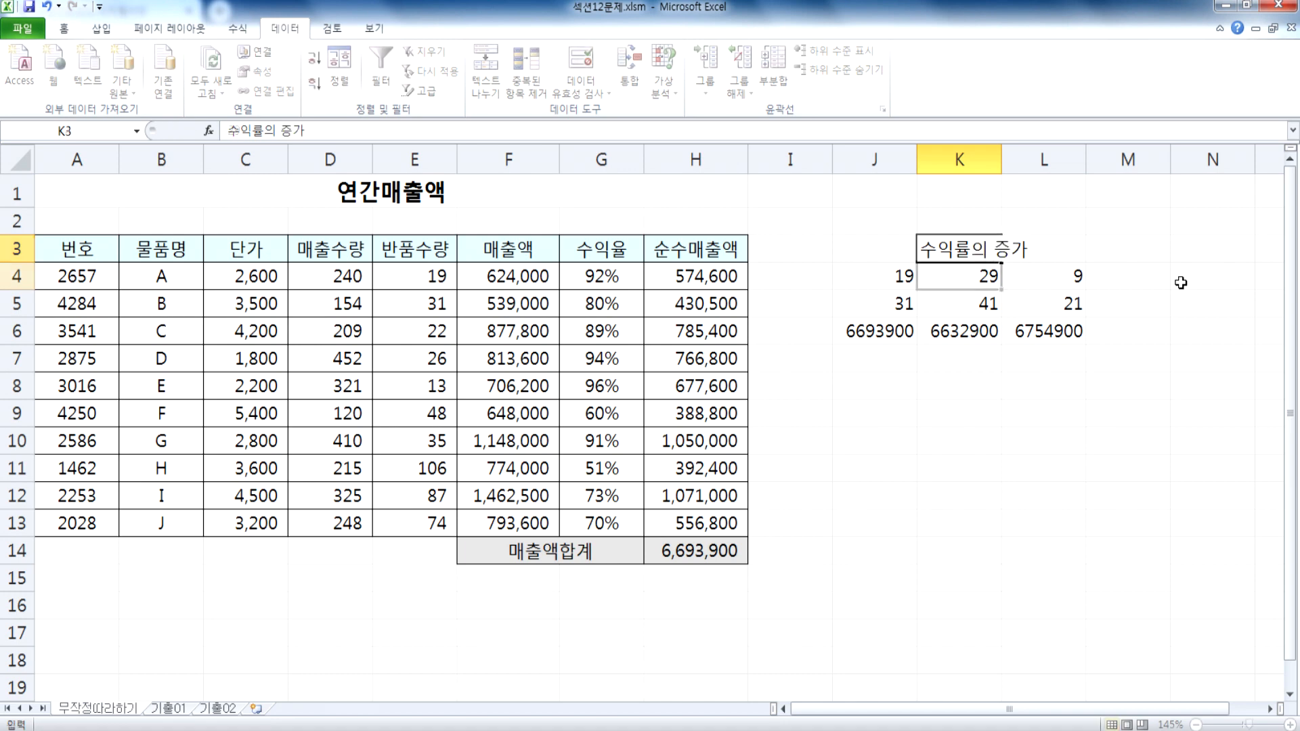
{"action": "key", "text": "Return"}
{"action": "left_click_drag", "start_coordinate": [1002, 159], "coordinate": [1047, 160]}
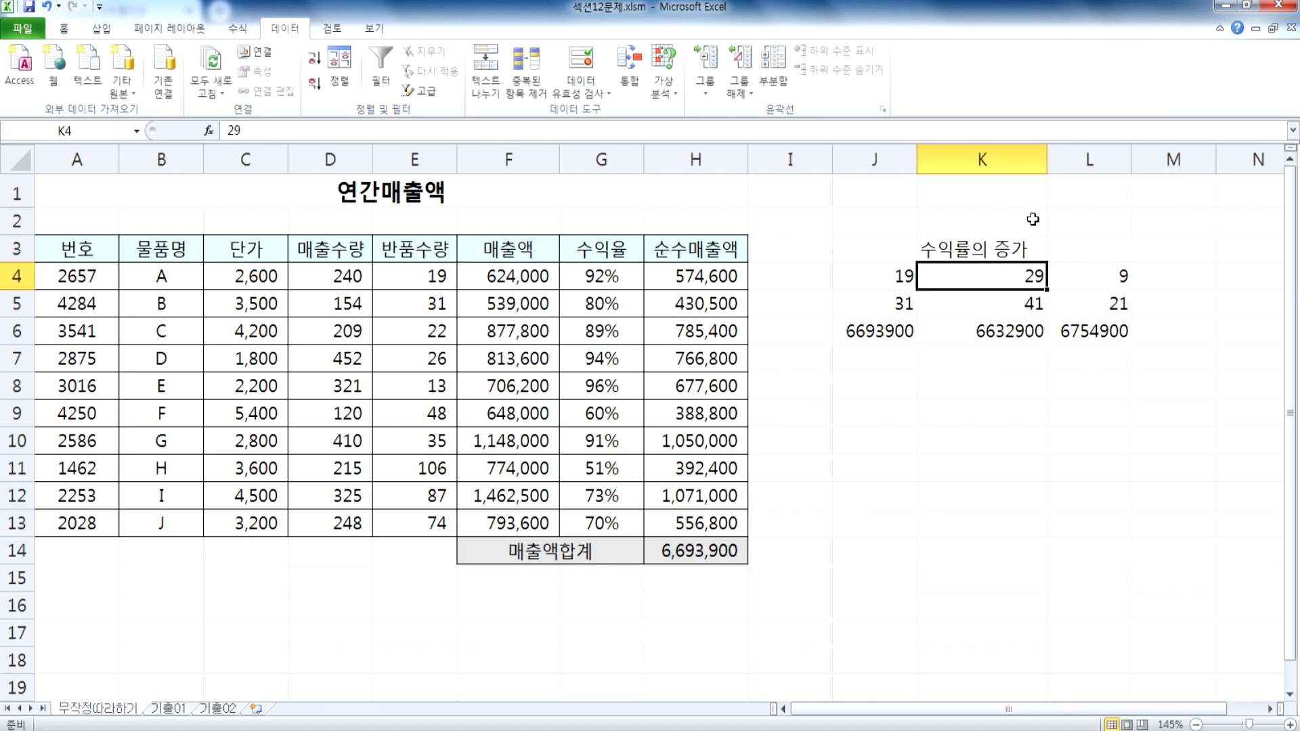
Step: Enter the heading "현재" in J3 and "수익률의 증가" in L3
{"action": "left_click", "coordinate": [877, 252]}
{"action": "type", "text": "현재"}
{"action": "key", "text": "Tab"}
{"action": "key", "text": "Tab"}
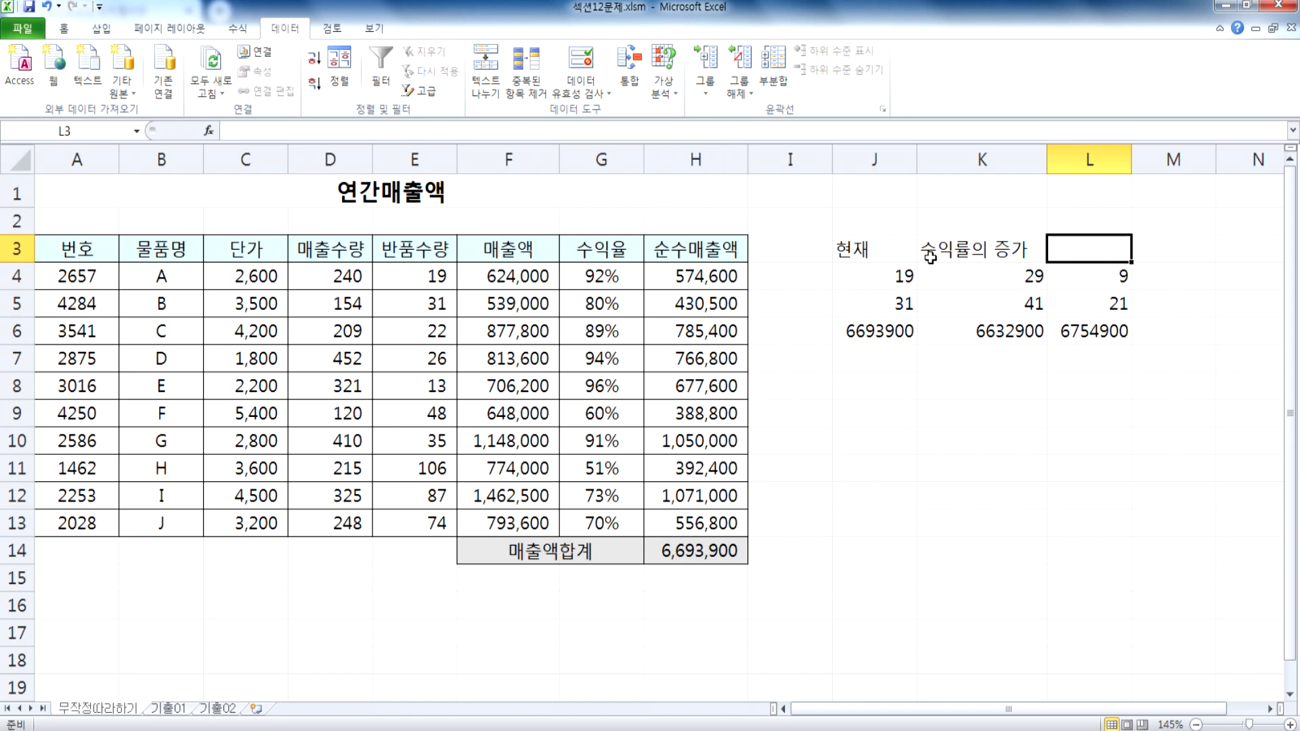
{"action": "type", "text": "수익률의 증가"}
{"action": "key", "text": "Return"}
{"action": "key", "text": "Up"}
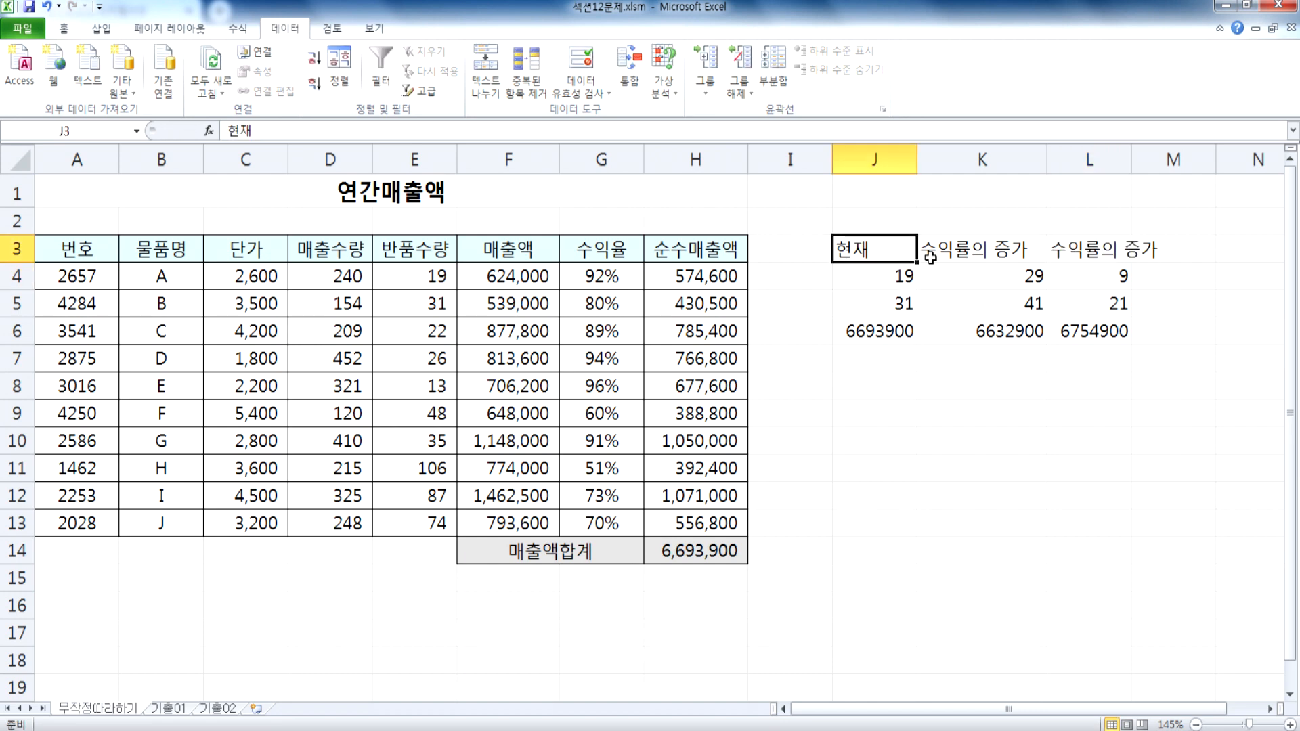
Step: Change the heading in K3 to "수익률의 감소" and auto-fit the width of column L
{"action": "double_click", "coordinate": [931, 256]}
{"action": "key", "text": "BackSpace"}
{"action": "key", "text": "BackSpace"}
{"action": "type", "text": "감소"}
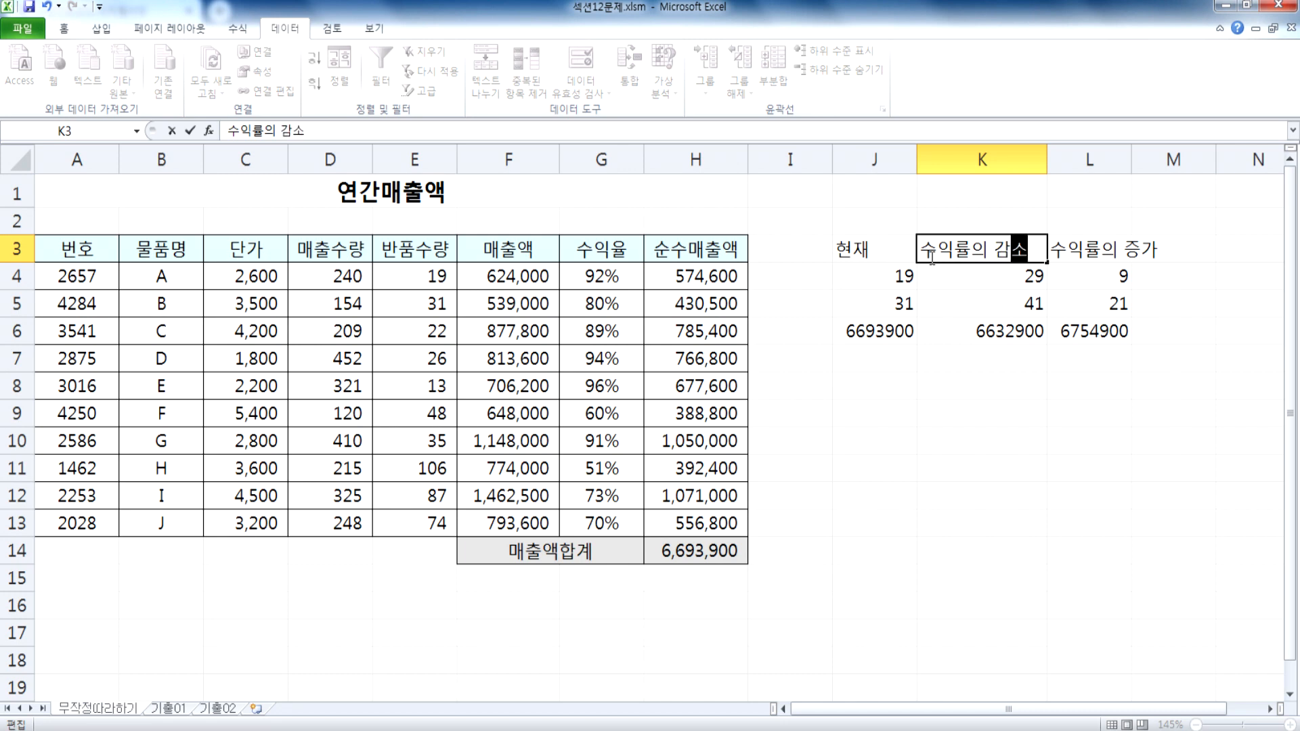
{"action": "key", "text": "Return"}
{"action": "double_click", "coordinate": [1130, 159]}
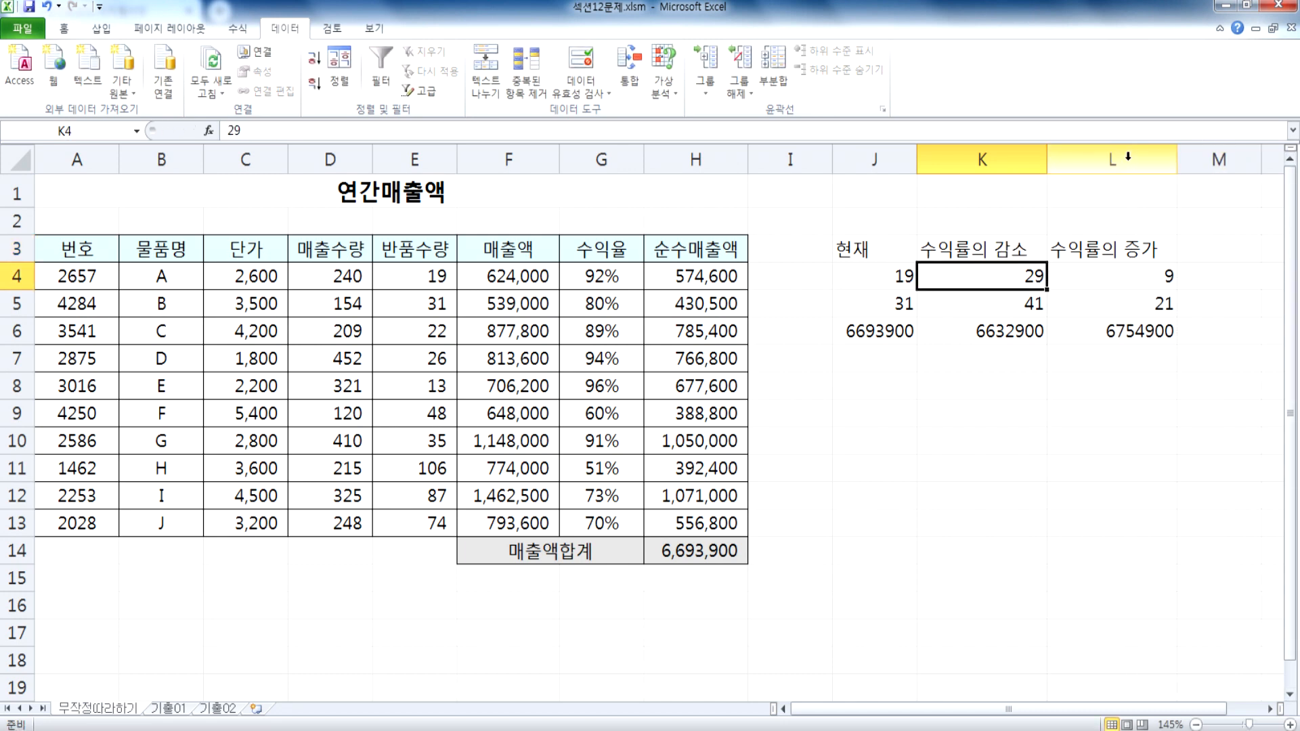
Step: Review the return quantities and sales totals of the two changed cases in L4:L6 and K4:K6
{"action": "left_click", "coordinate": [1130, 282]}
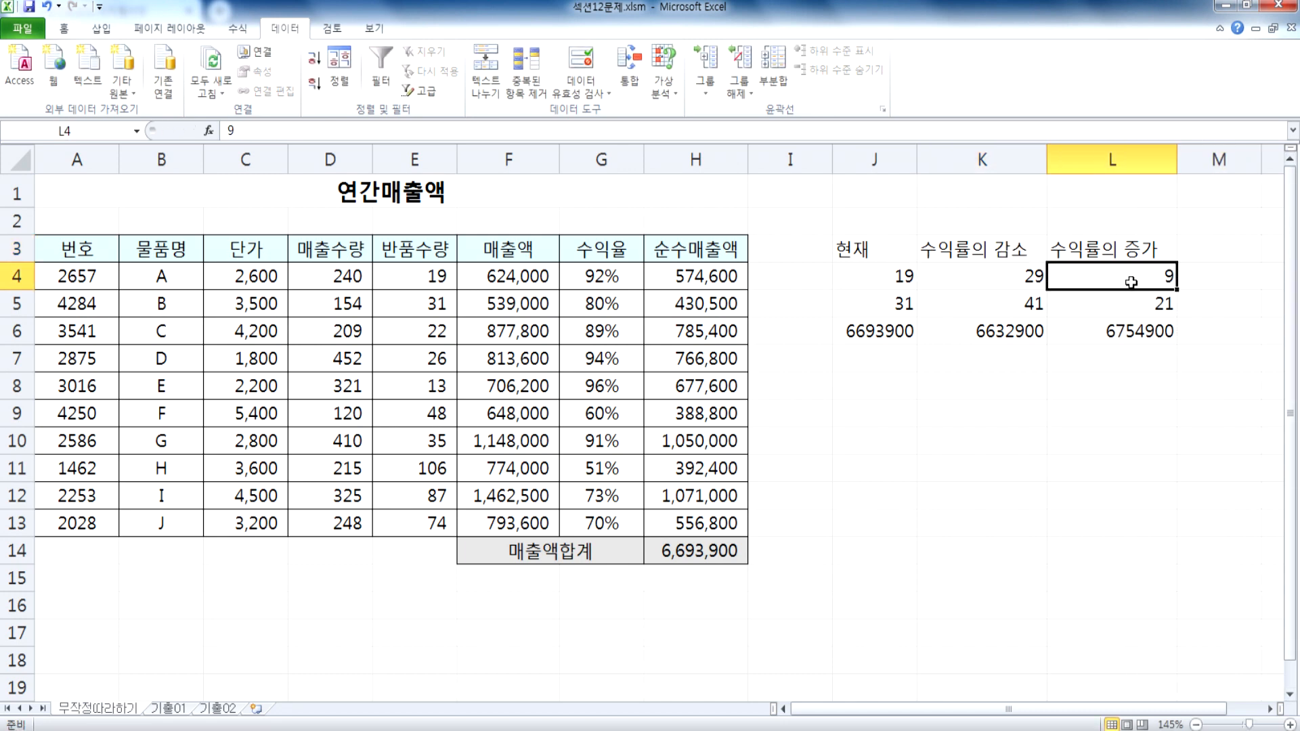
{"action": "left_click_drag", "start_coordinate": [1131, 283], "coordinate": [1128, 303]}
{"action": "left_click", "coordinate": [1122, 322]}
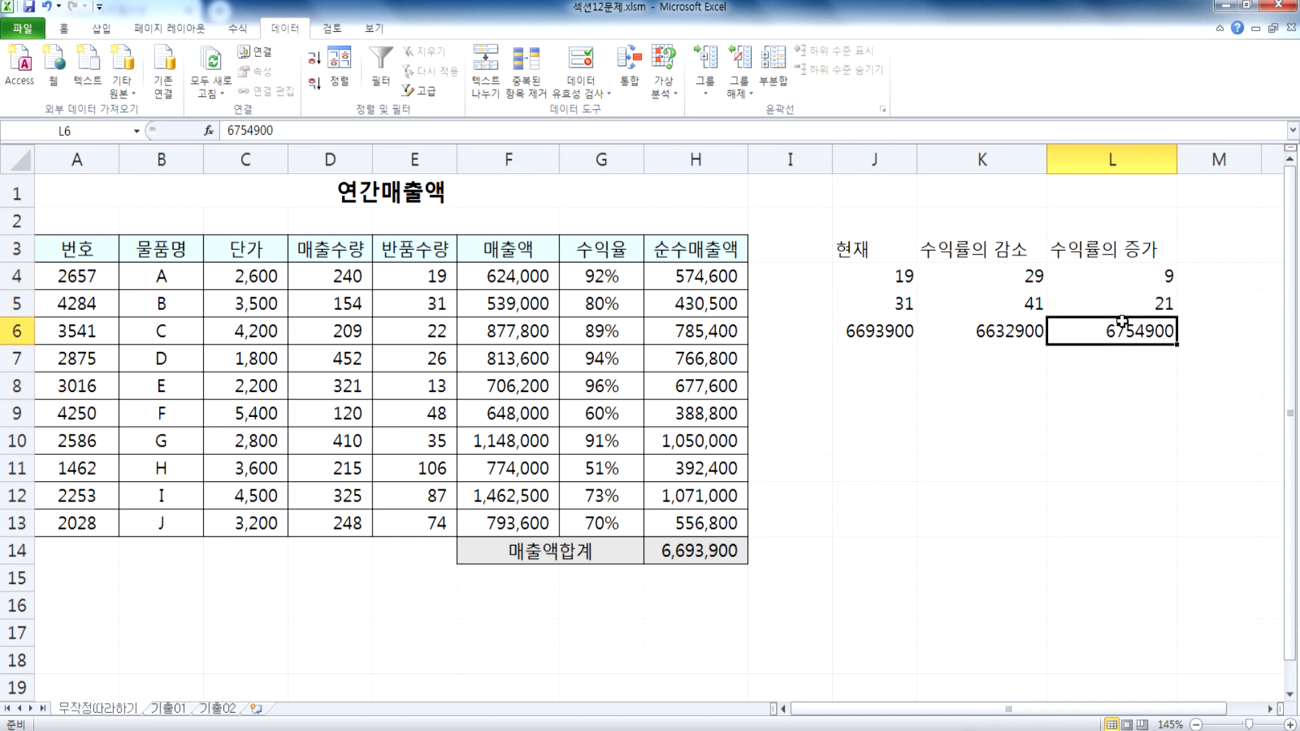
{"action": "left_click", "coordinate": [1032, 279]}
{"action": "left_click_drag", "start_coordinate": [1032, 279], "coordinate": [1031, 306]}
{"action": "left_click", "coordinate": [1011, 335]}
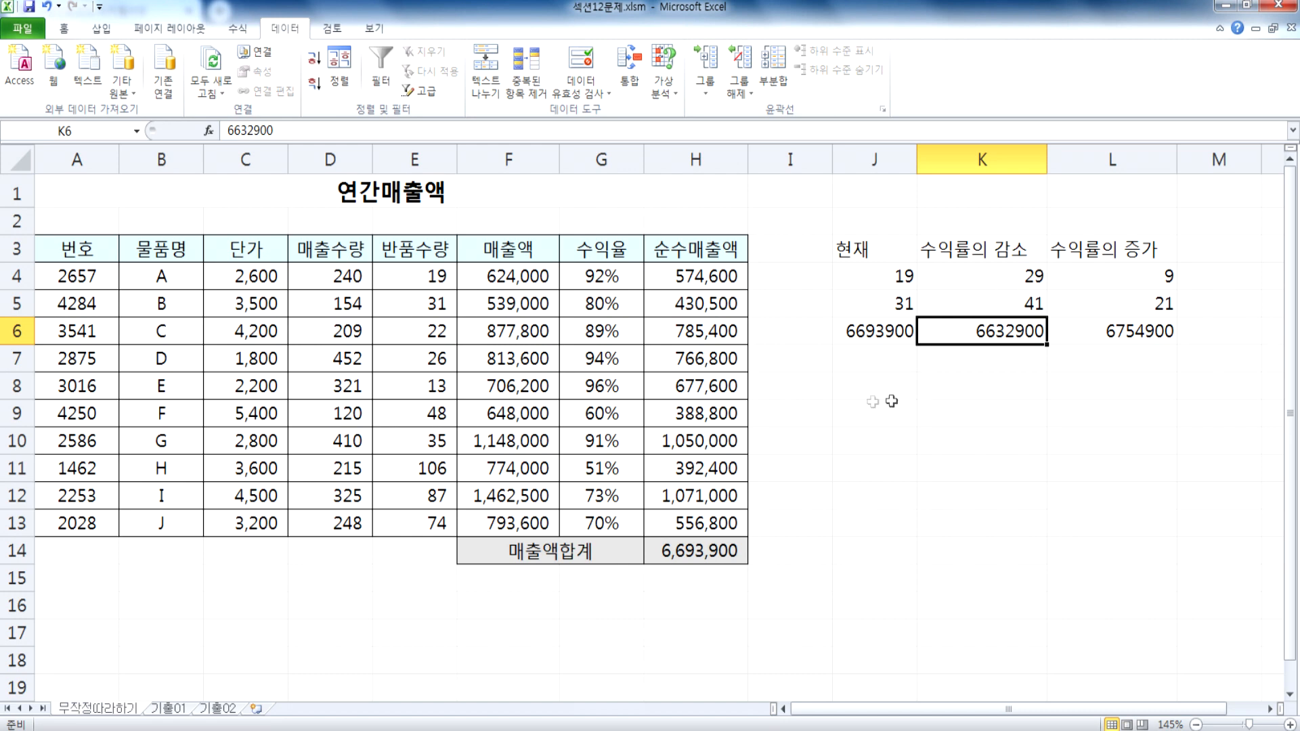
Step: Write the note "시나리오 문제에서는 셀이름을 등록" in J8
{"action": "left_click", "coordinate": [859, 386]}
{"action": "type", "text": "시나리오 문"}
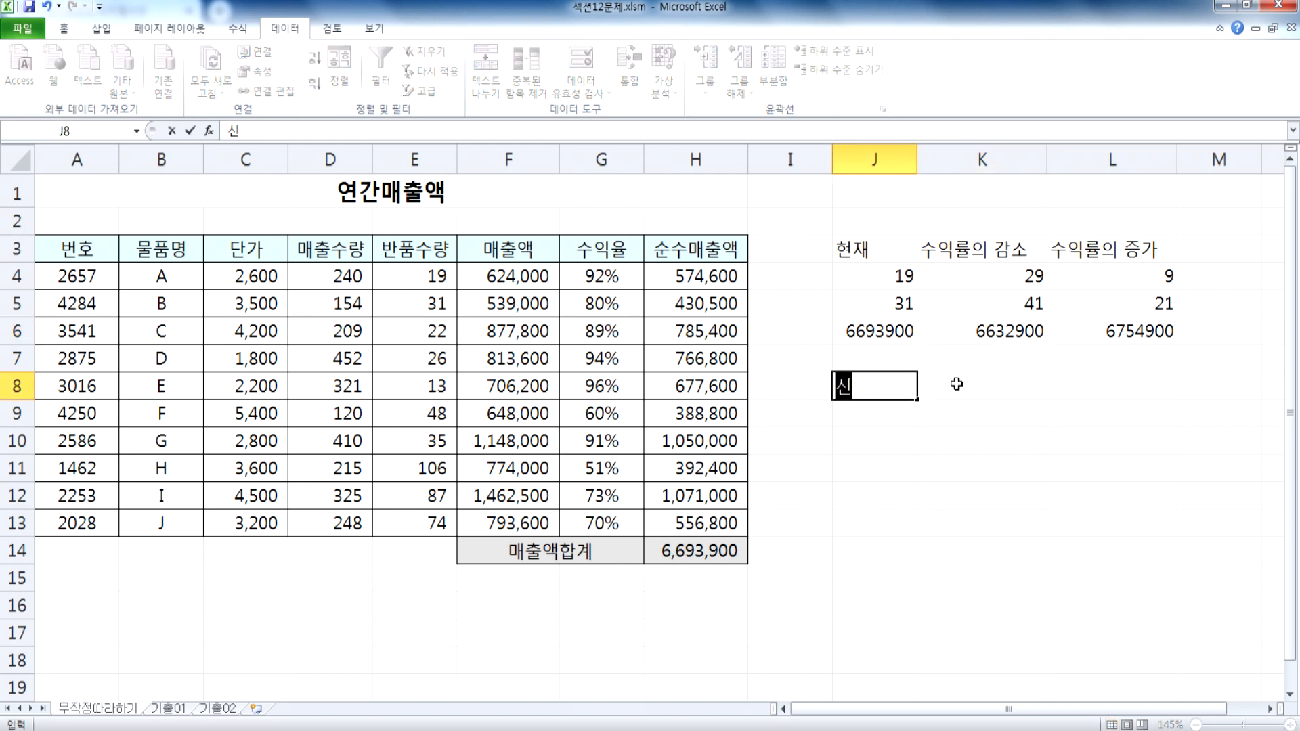
{"action": "type", "text": "제에서는 셀"}
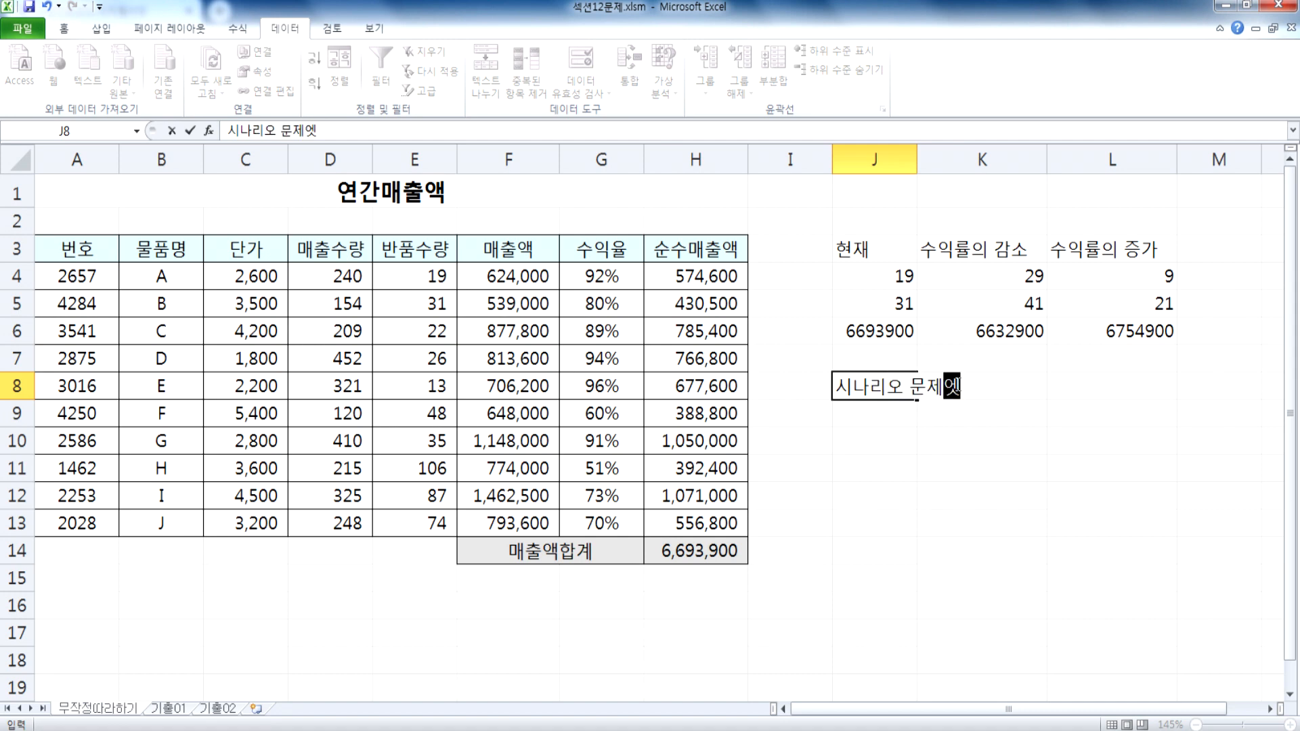
{"action": "type", "text": "이름을 "}
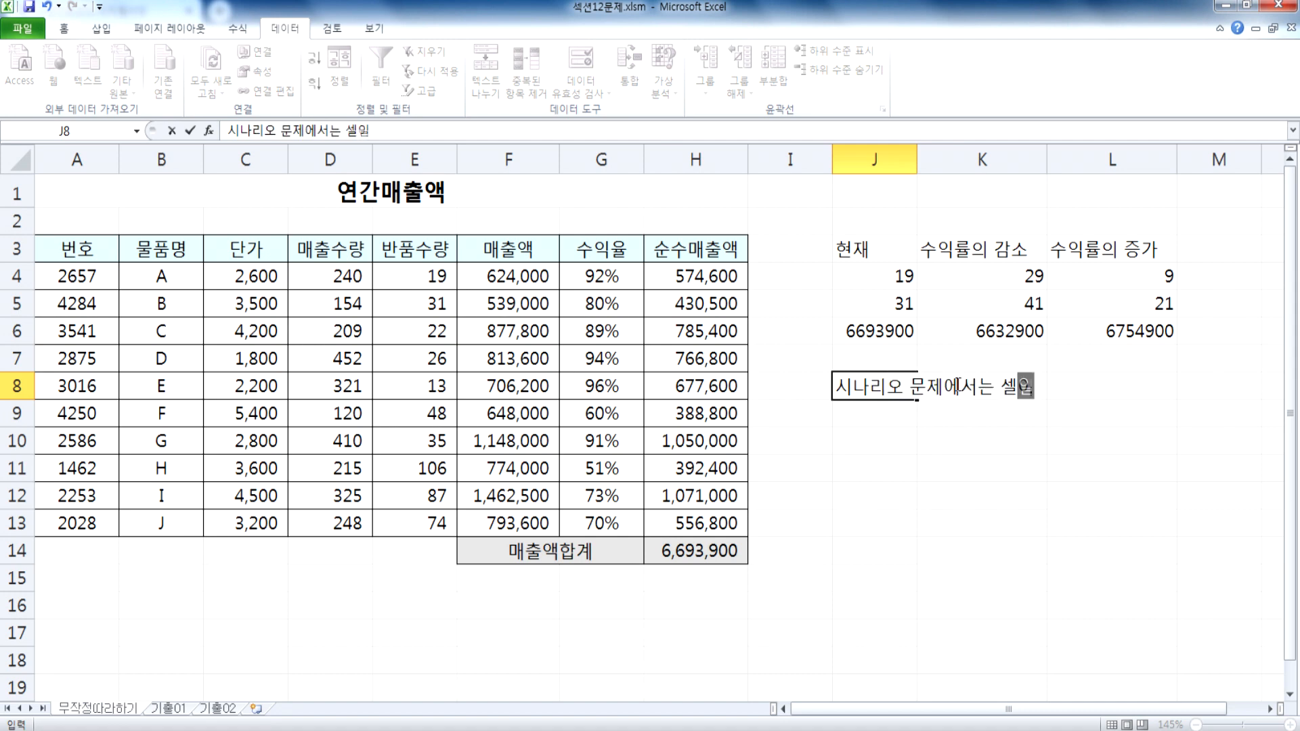
{"action": "type", "text": "등록"}
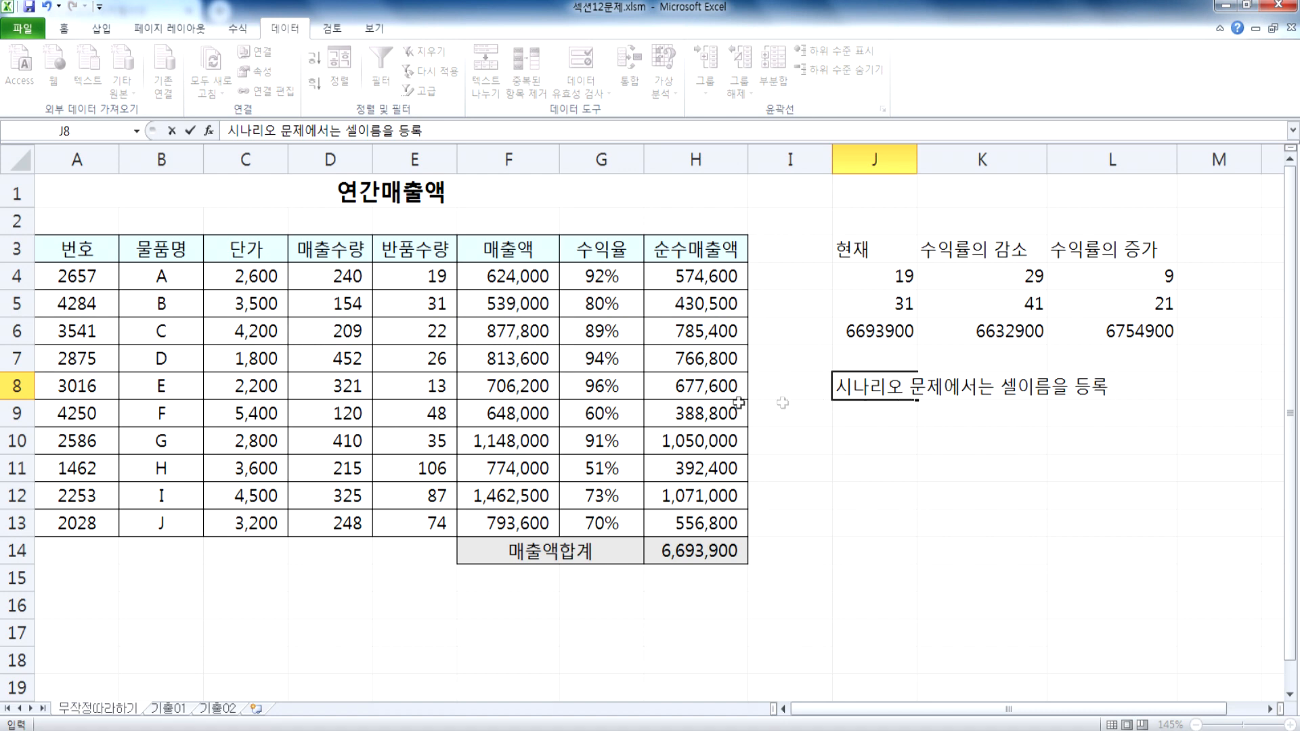
Step: Check the return quantity cells E4 and E5 and the sales total formula in H14
{"action": "left_click", "coordinate": [424, 275]}
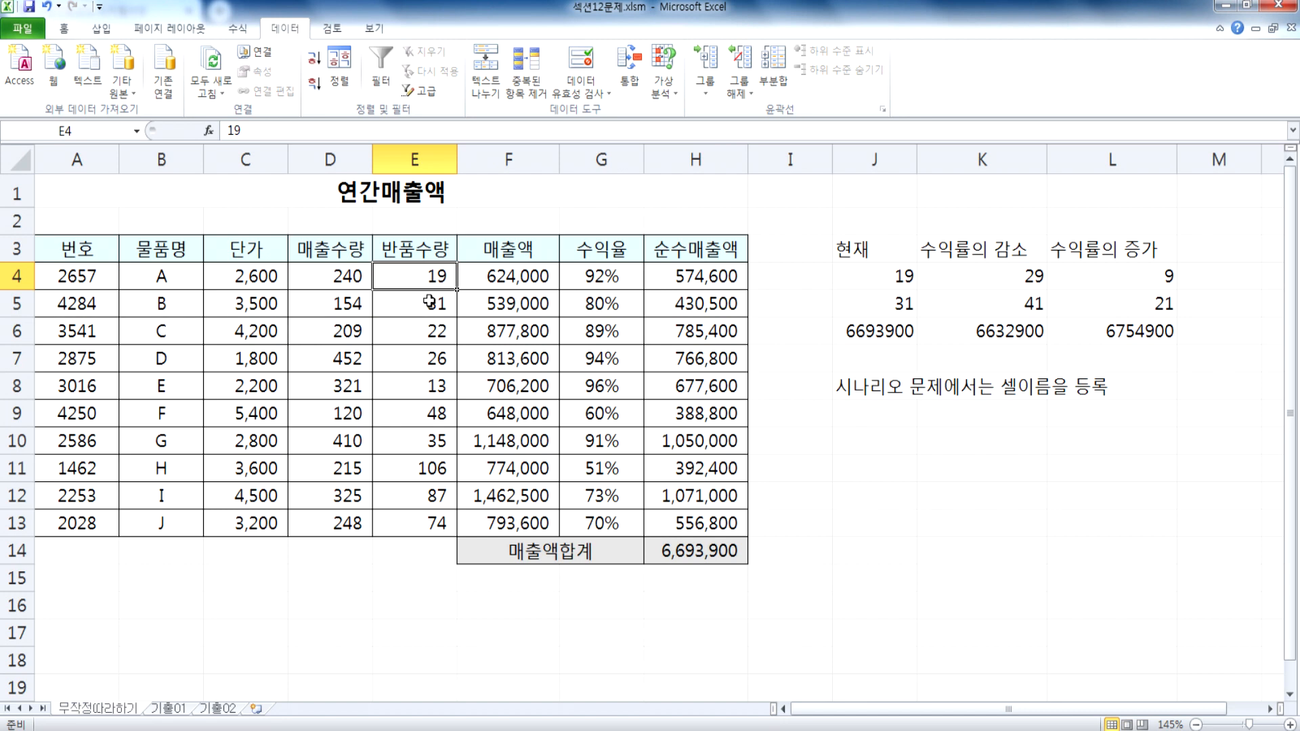
{"action": "left_click", "coordinate": [429, 302]}
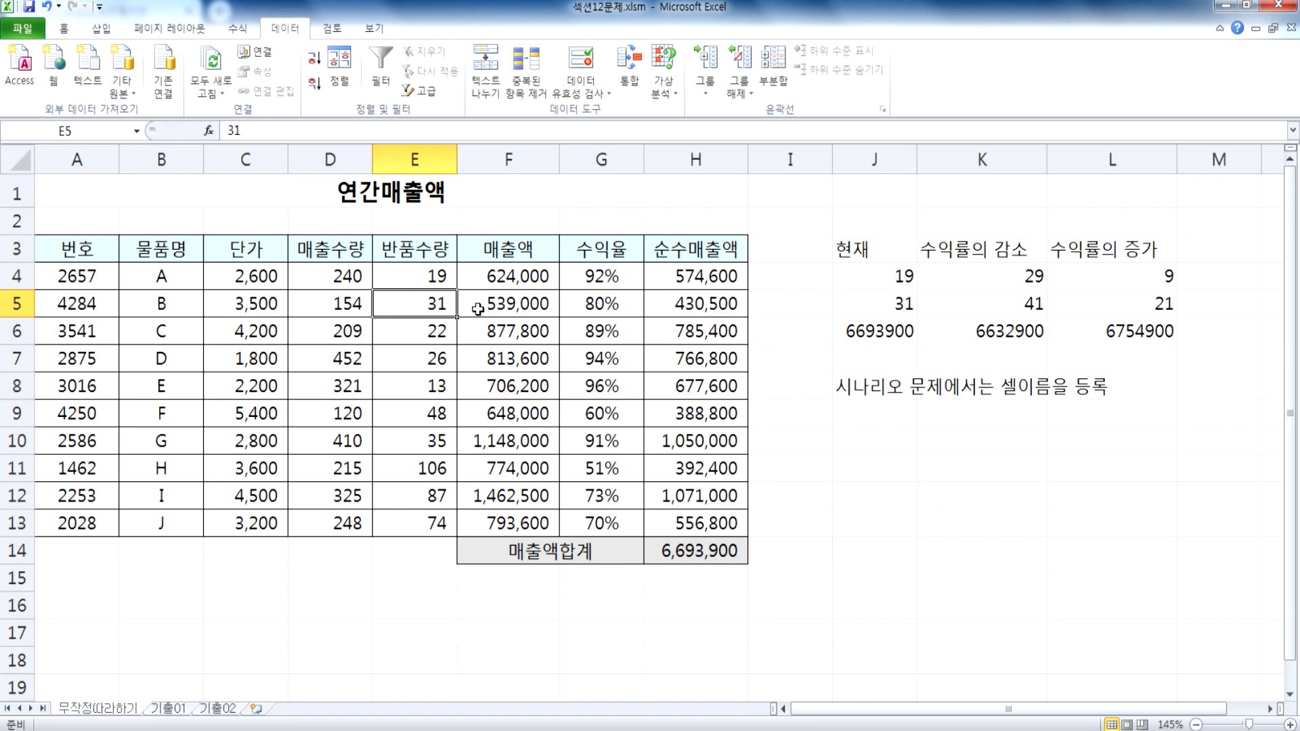
{"action": "left_click", "coordinate": [701, 547]}
{"action": "scroll", "coordinate": [704, 545], "scroll_direction": "down", "scroll_amount": 3}
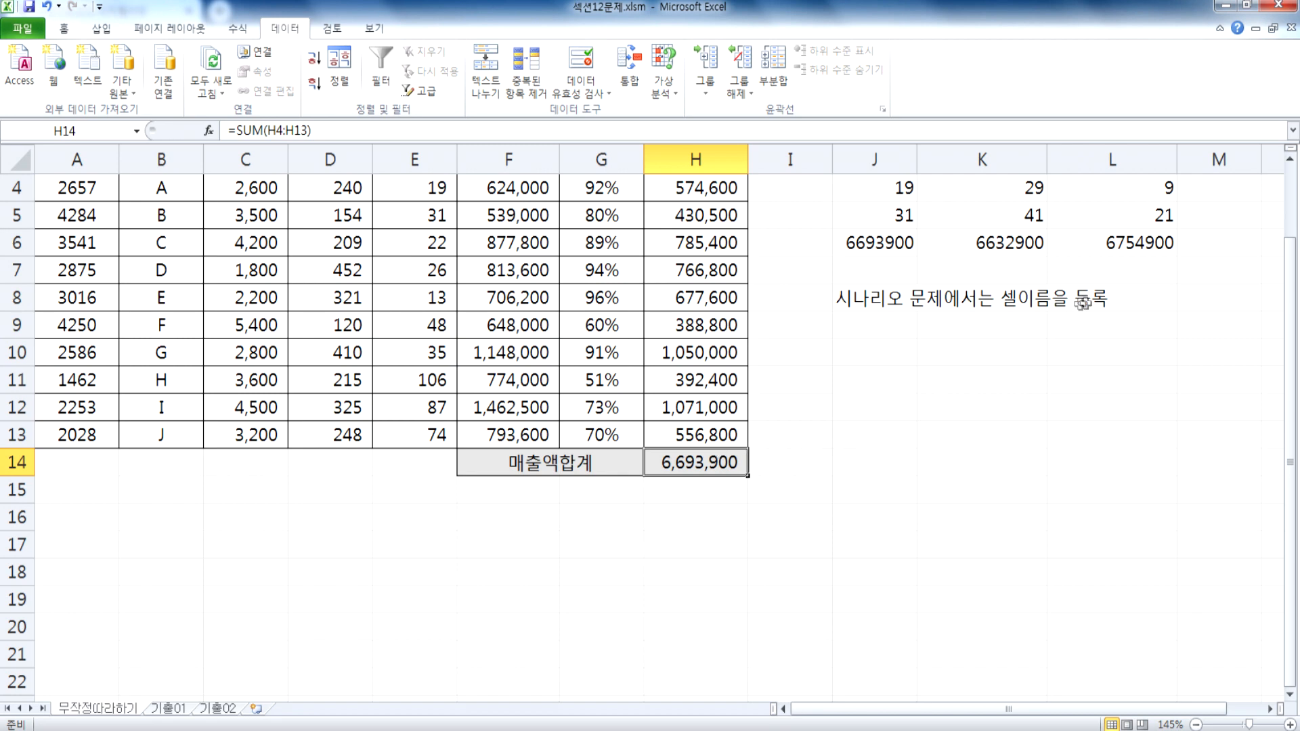
Step: Open the What-If Analysis Scenario Manager to view its options, and close it without adding a scenario
{"action": "left_click", "coordinate": [872, 347]}
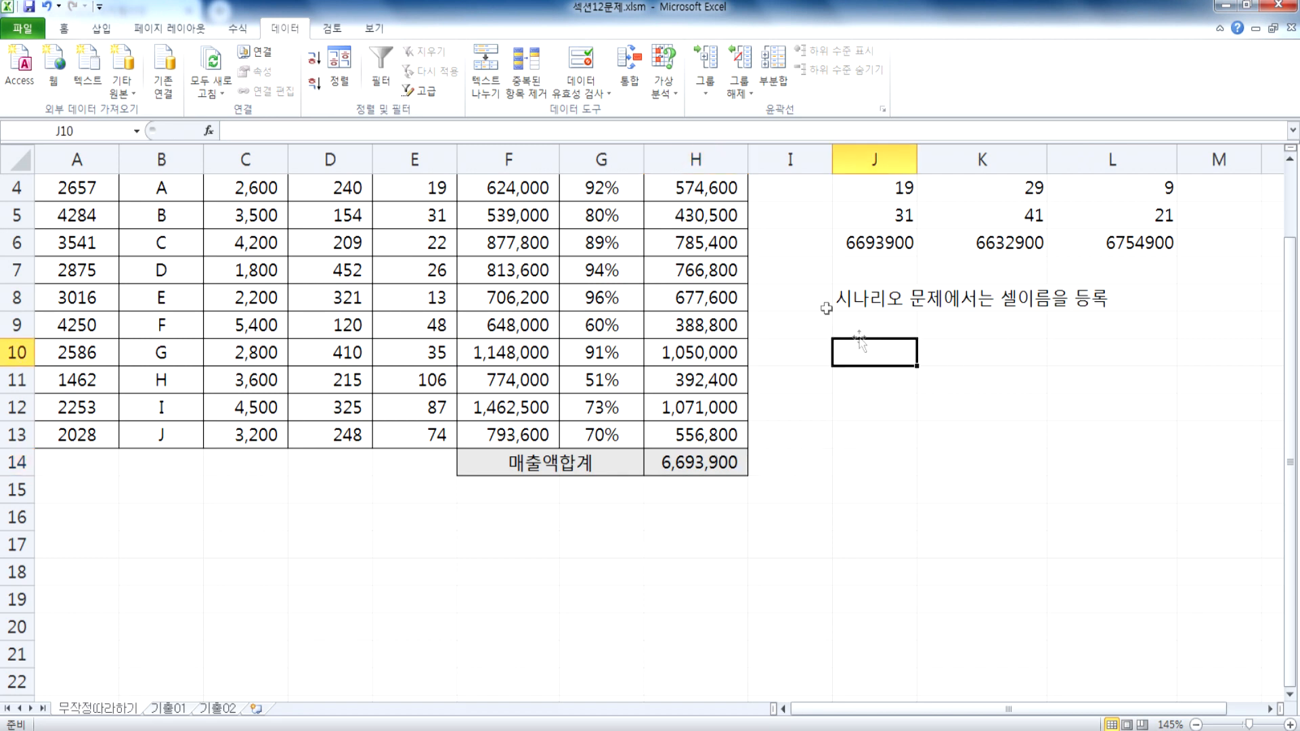
{"action": "left_click", "coordinate": [663, 86]}
{"action": "left_click", "coordinate": [693, 112]}
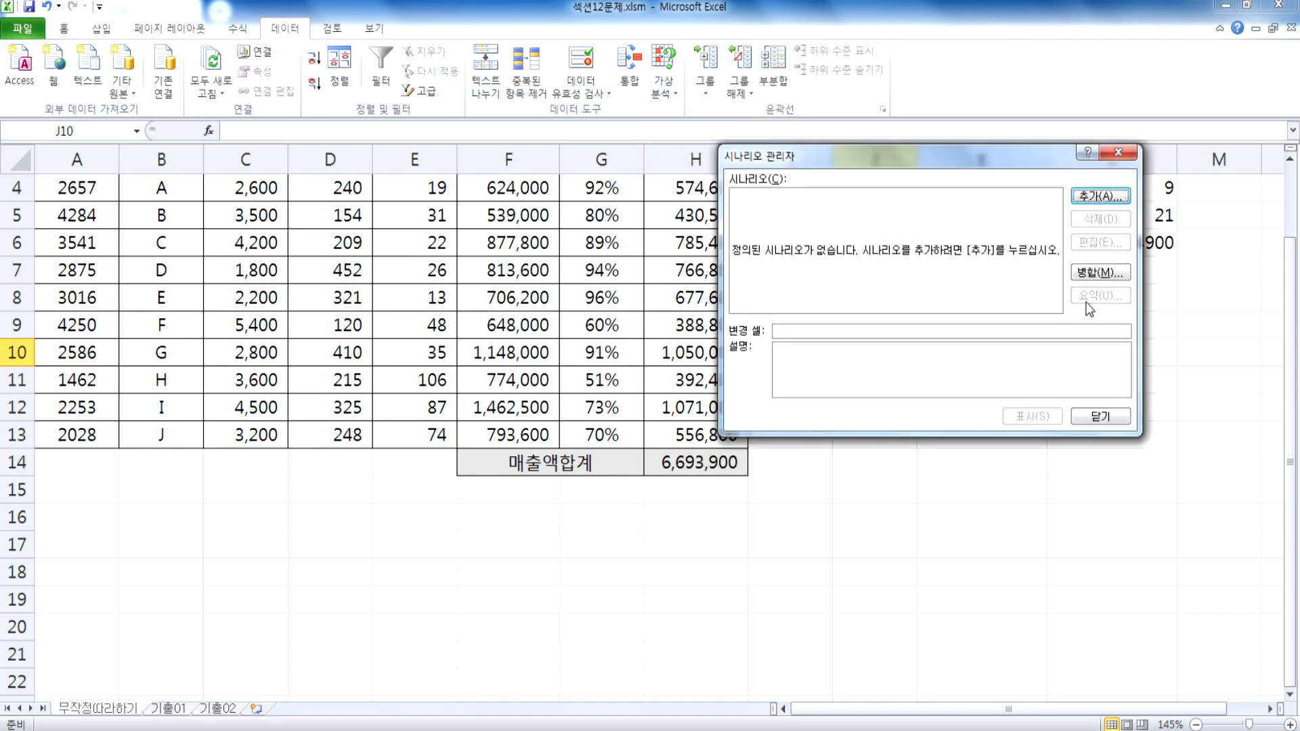
{"action": "key", "text": "Escape"}
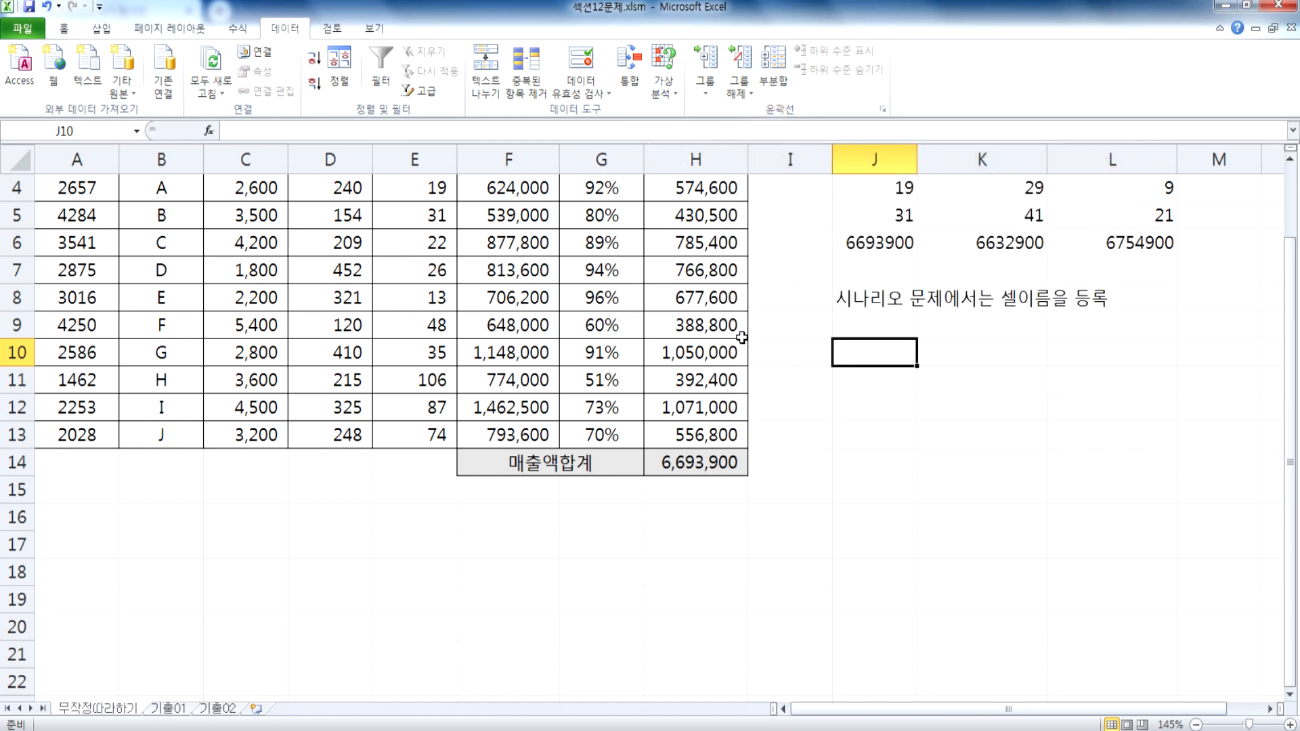
Step: List the first two procedure notes, "1. 이름등록" in J9 and "2. 시나리오 이름을 등록" in J10
{"action": "key", "text": "Up"}
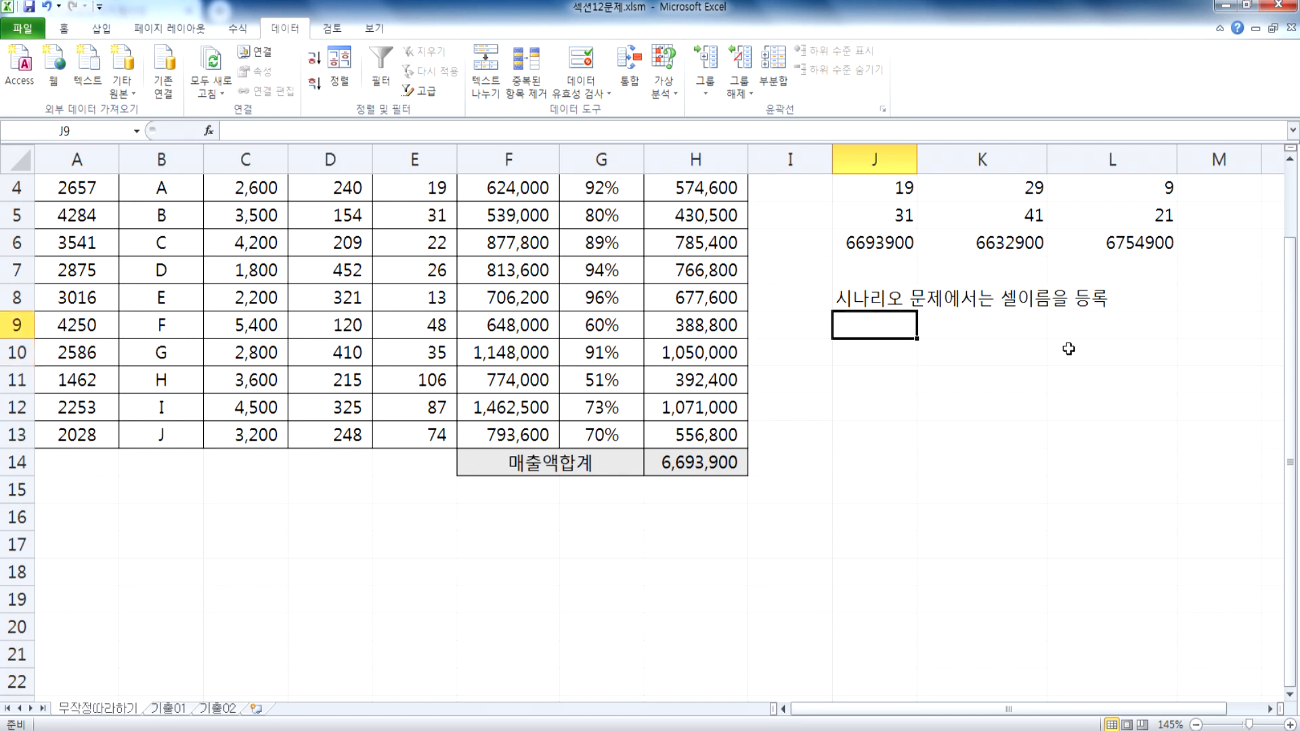
{"action": "type", "text": "1. 이름"}
{"action": "type", "text": "등ㅇ"}
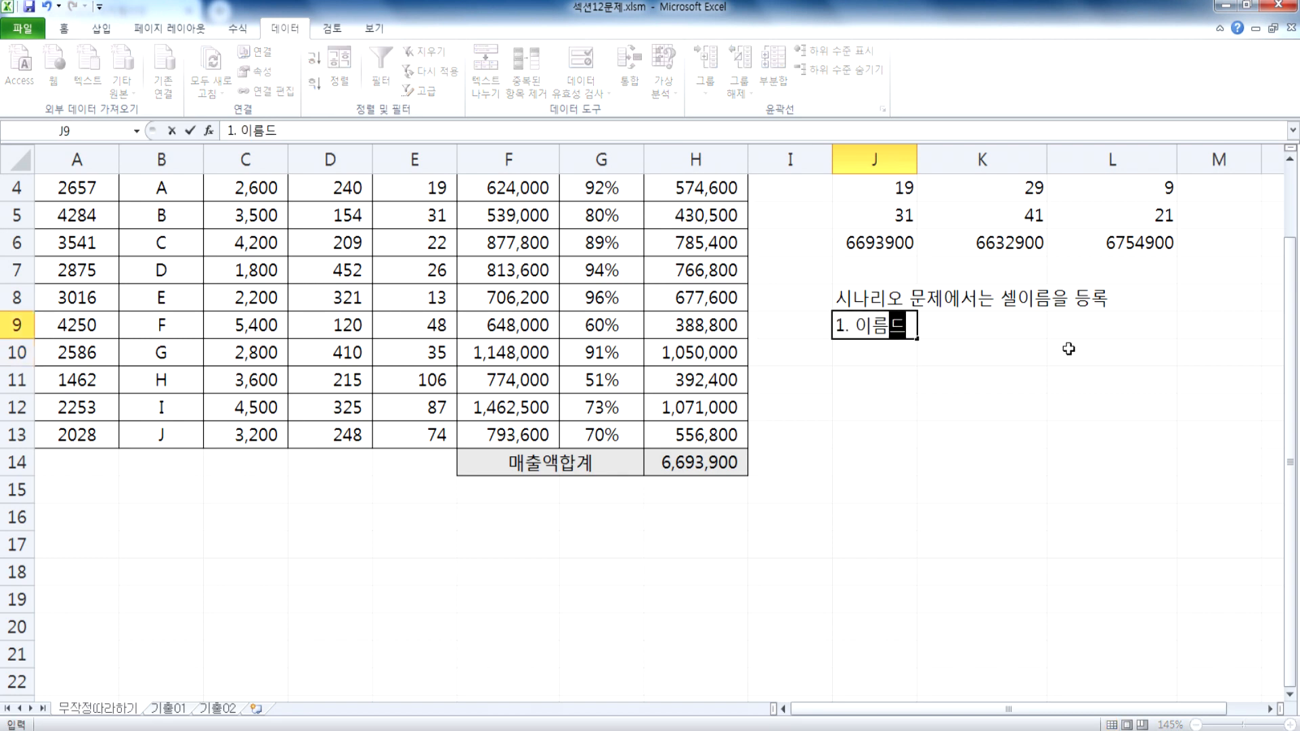
{"action": "type", "text": "록"}
{"action": "key", "text": "Return"}
{"action": "type", "text": "2. 시나리오"}
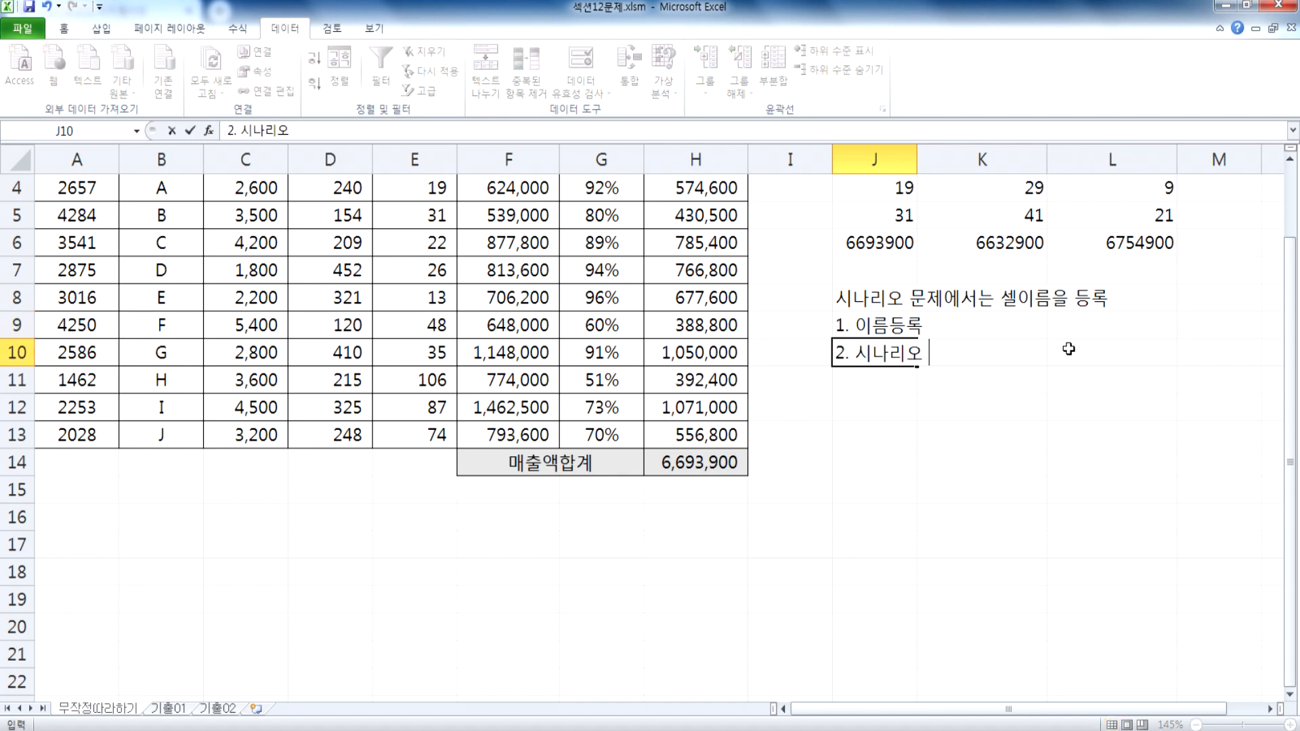
{"action": "type", "text": " 이름ㅇ을 등록"}
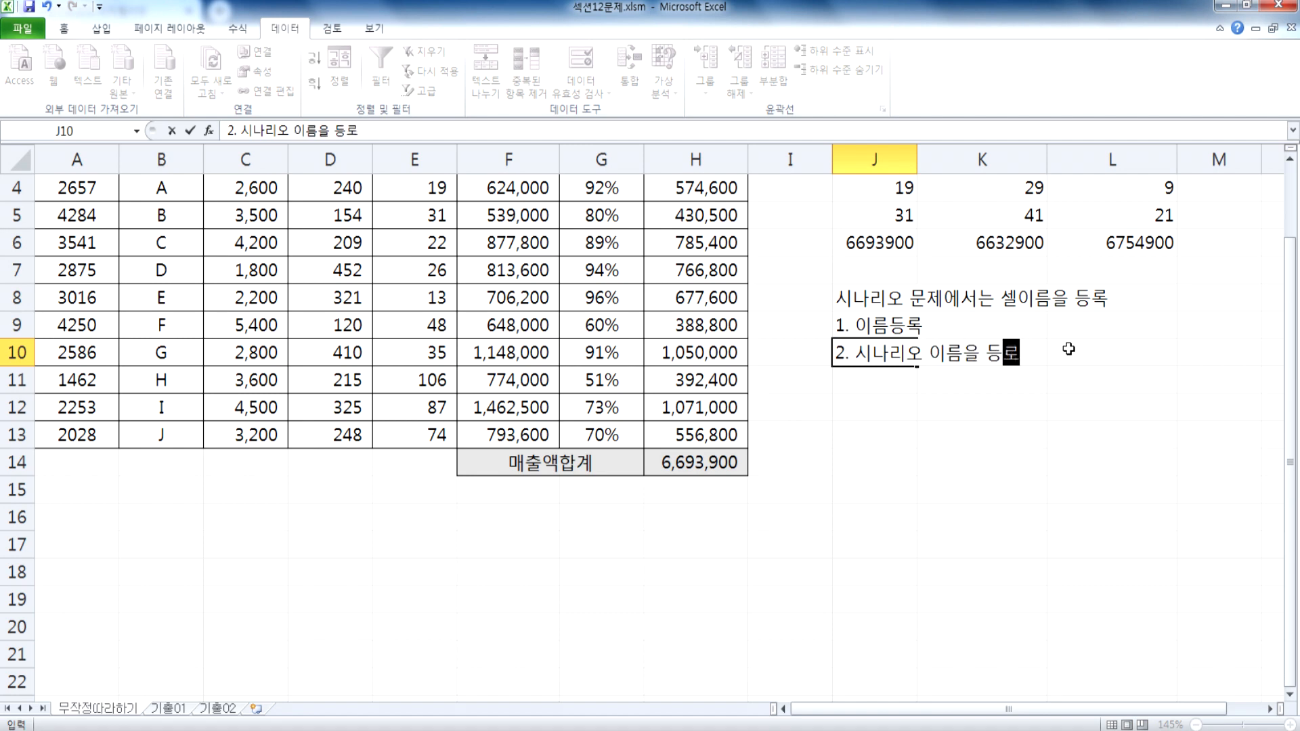
{"action": "key", "text": "Return"}
Step: Add the third procedure note "3. 요약" in J11
{"action": "type", "text": "3. 요ㅕ"}
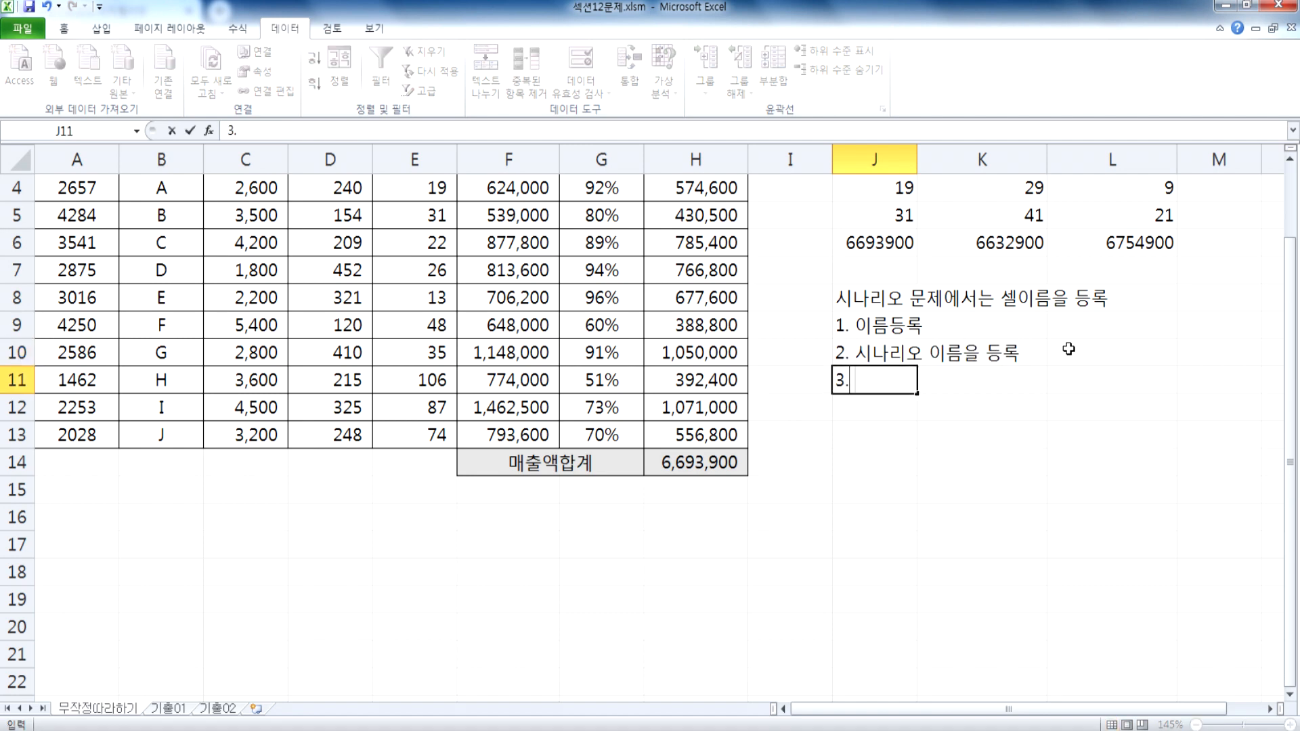
{"action": "key", "text": "BackSpace"}
{"action": "type", "text": "ㅇ갸"}
{"action": "key", "text": "BackSpace"}
{"action": "key", "text": "BackSpace"}
{"action": "key", "text": "BackSpace"}
{"action": "type", "text": "야ㄱ"}
{"action": "key", "text": "Return"}
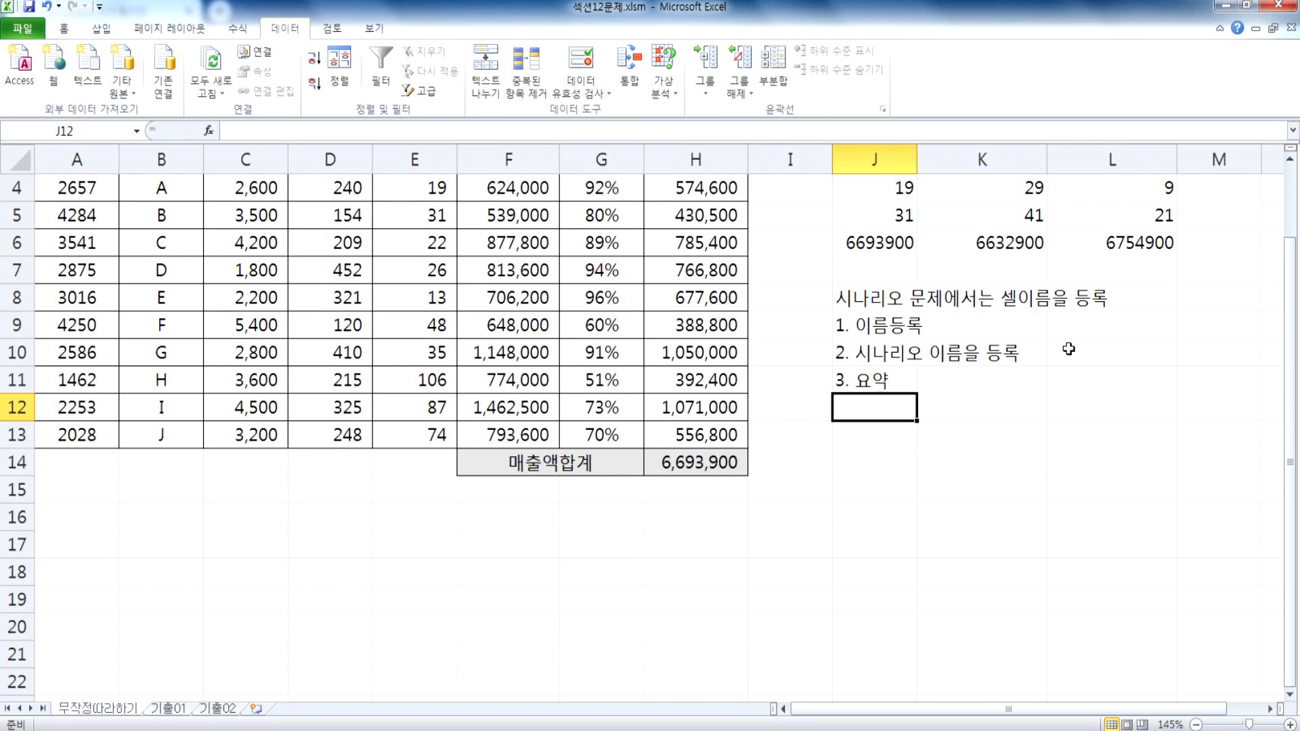
Step: Define the cell name "A반품수량" for E4
{"action": "scroll", "coordinate": [677, 342], "scroll_direction": "up", "scroll_amount": 1}
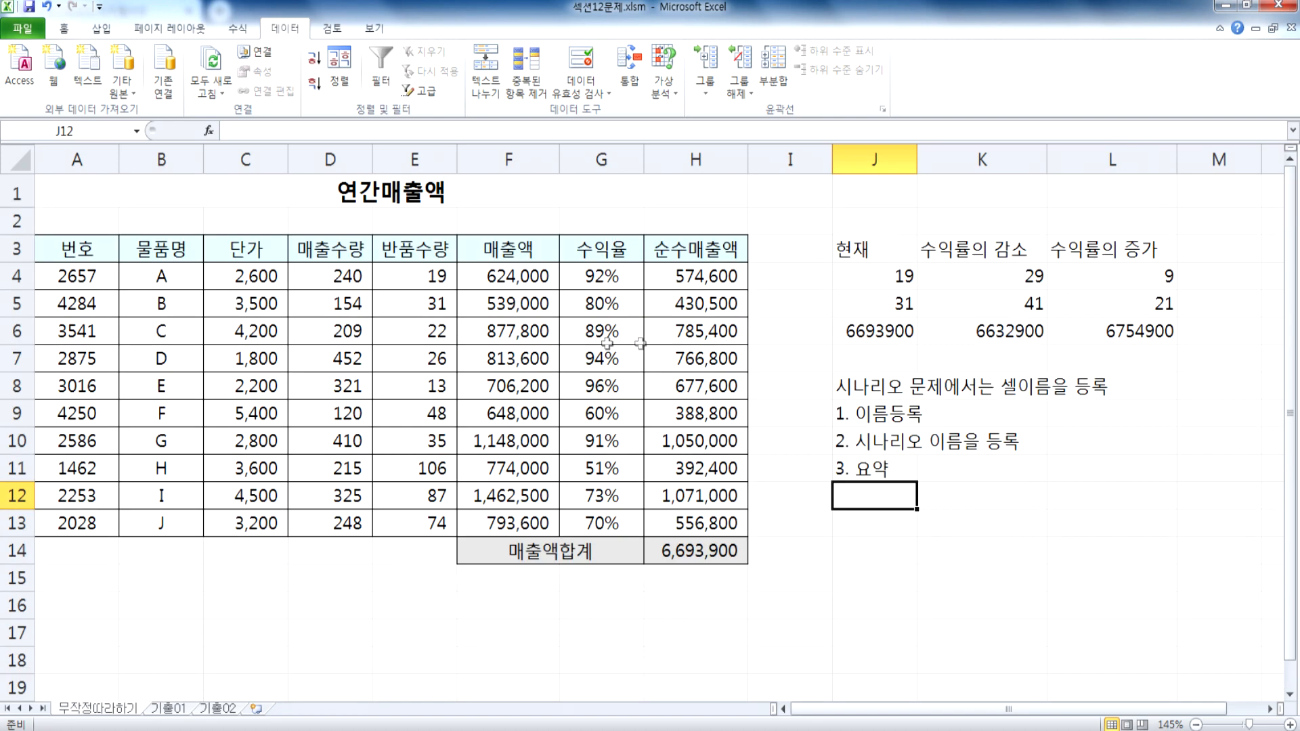
{"action": "left_click", "coordinate": [415, 276]}
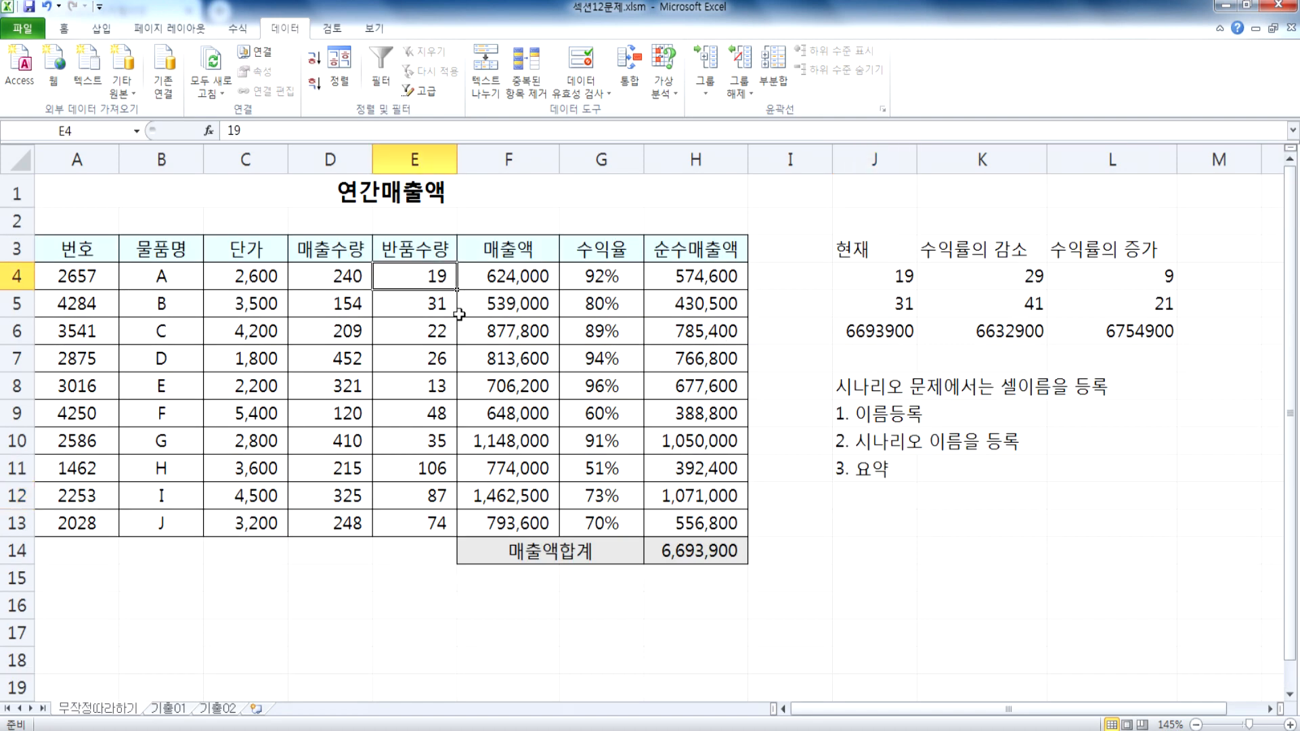
{"action": "scroll", "coordinate": [464, 313], "scroll_direction": "up", "scroll_amount": 3}
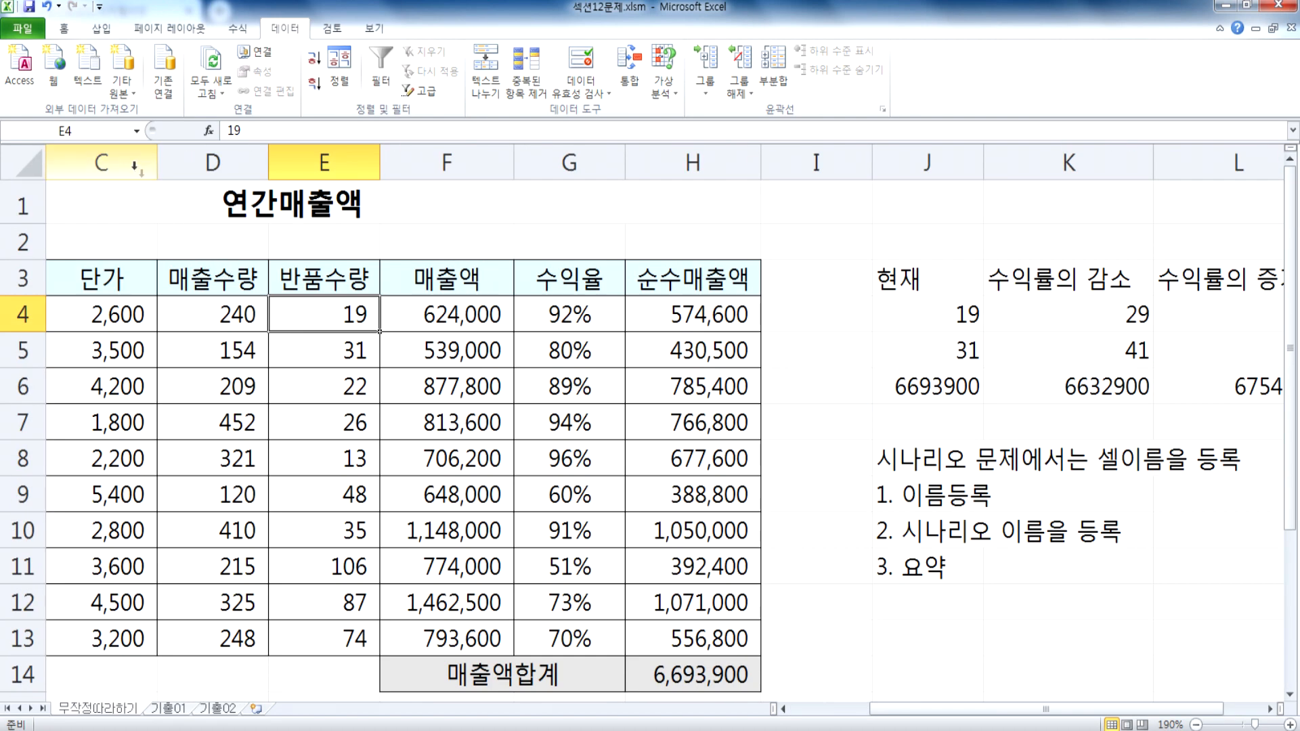
{"action": "left_click", "coordinate": [101, 130]}
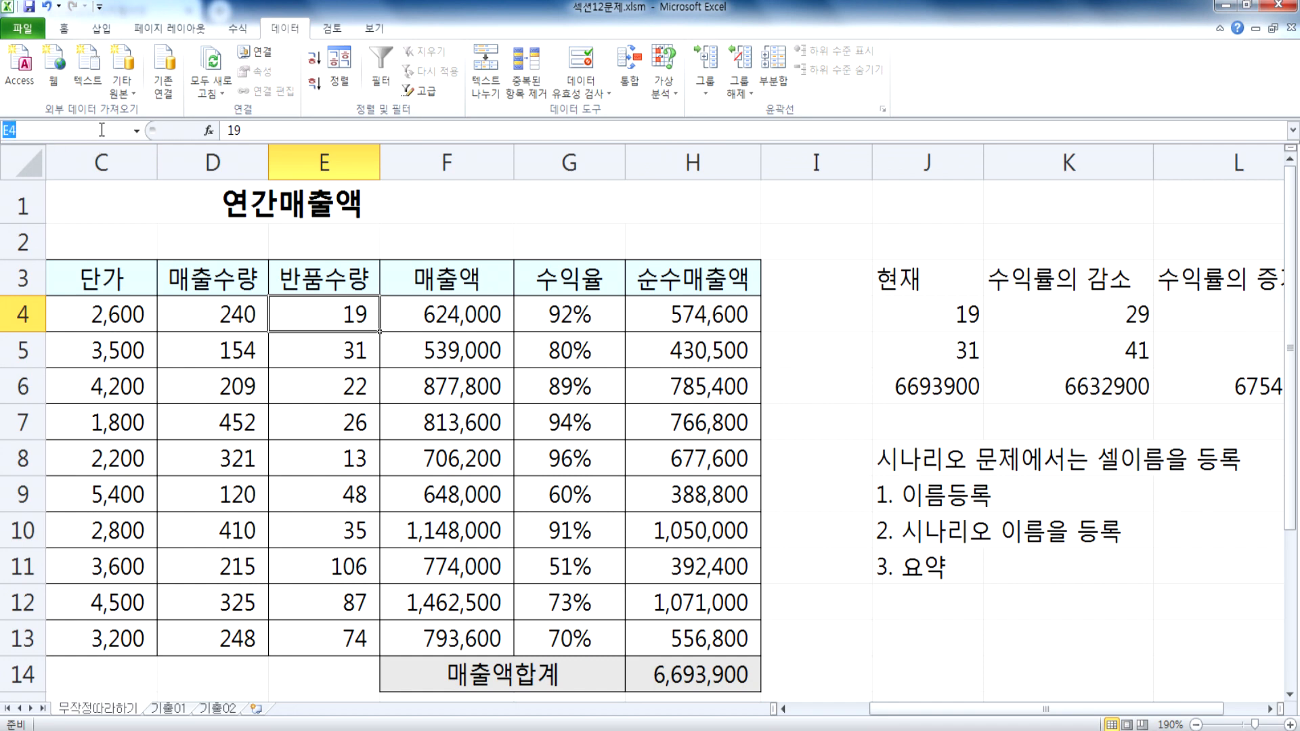
{"action": "type", "text": "A반품ㅅ"}
{"action": "type", "text": "수량"}
{"action": "key", "text": "Return"}
Step: Define the cell name "B반품수량" for E5
{"action": "left_click", "coordinate": [318, 348]}
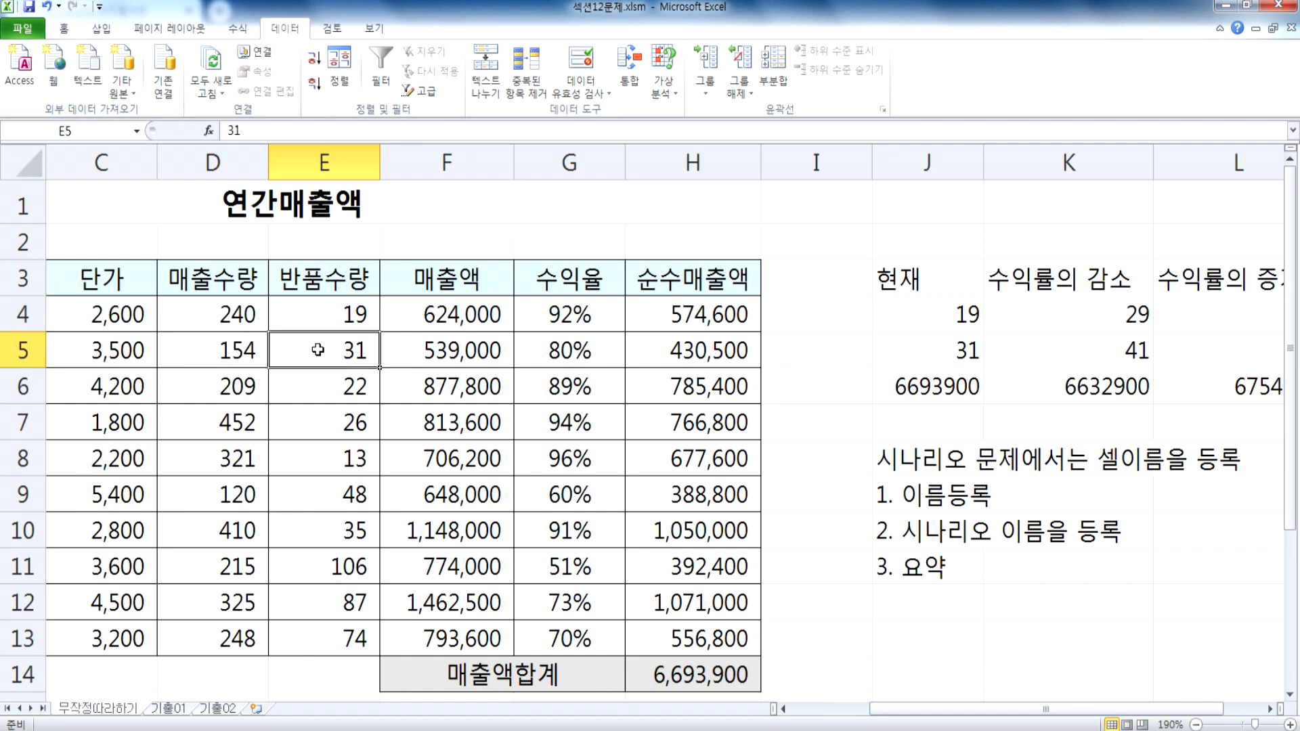
{"action": "left_click", "coordinate": [90, 129]}
{"action": "type", "text": "B반품수라"}
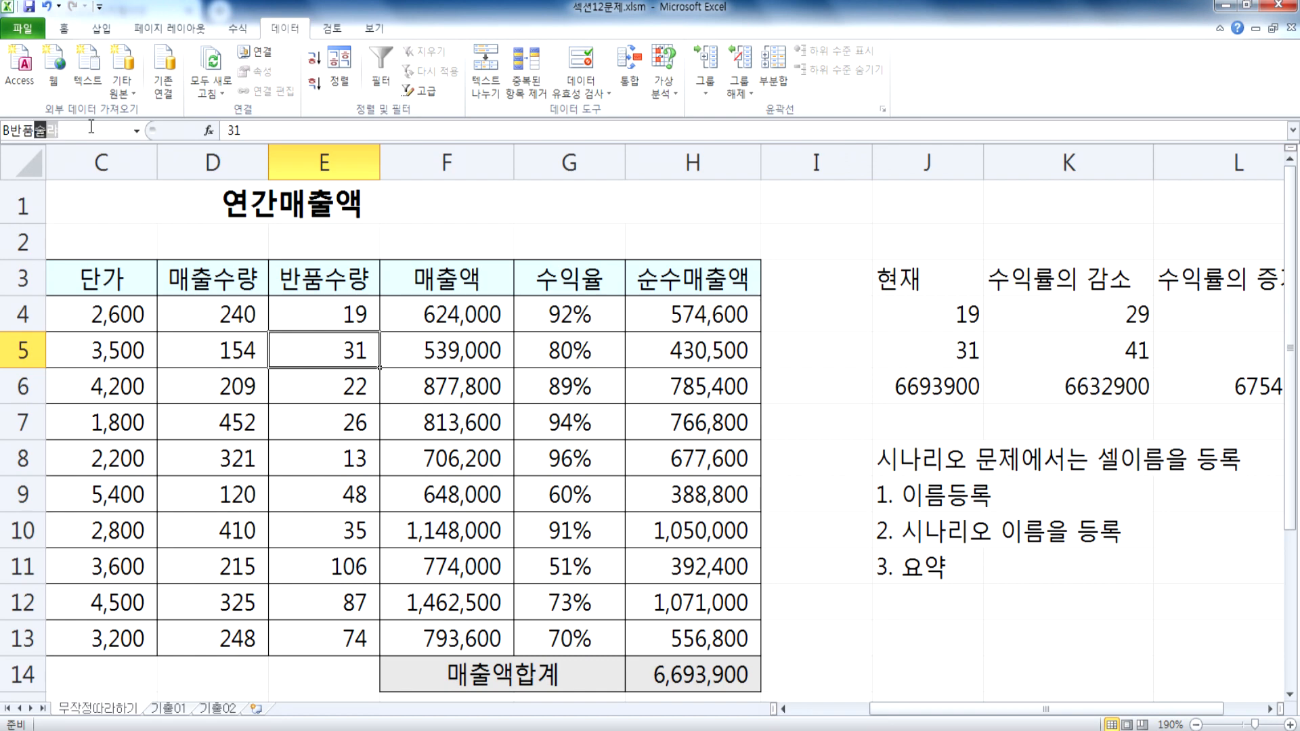
{"action": "type", "text": "량"}
{"action": "key", "text": "Return"}
{"action": "scroll", "coordinate": [494, 382], "scroll_direction": "down", "scroll_amount": 2}
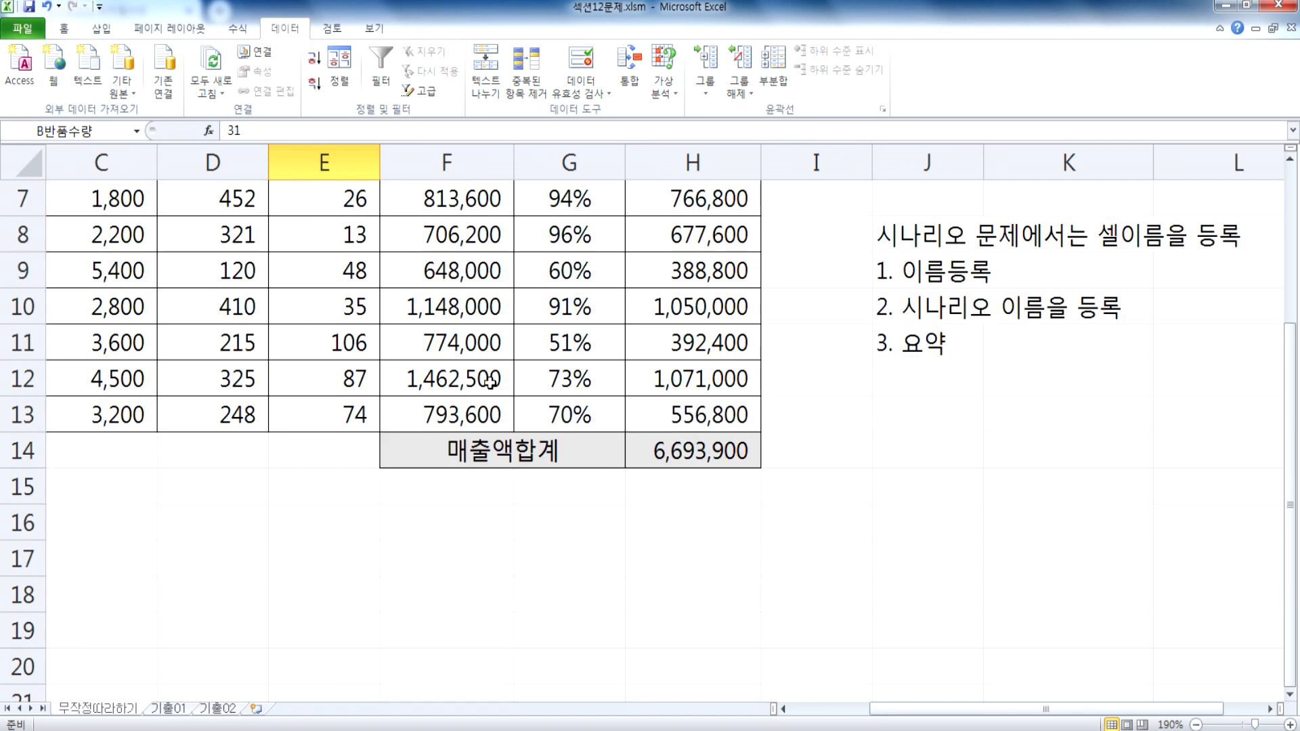
Step: Define the cell name "매출액합계" for the sales total in H14
{"action": "left_click", "coordinate": [698, 450]}
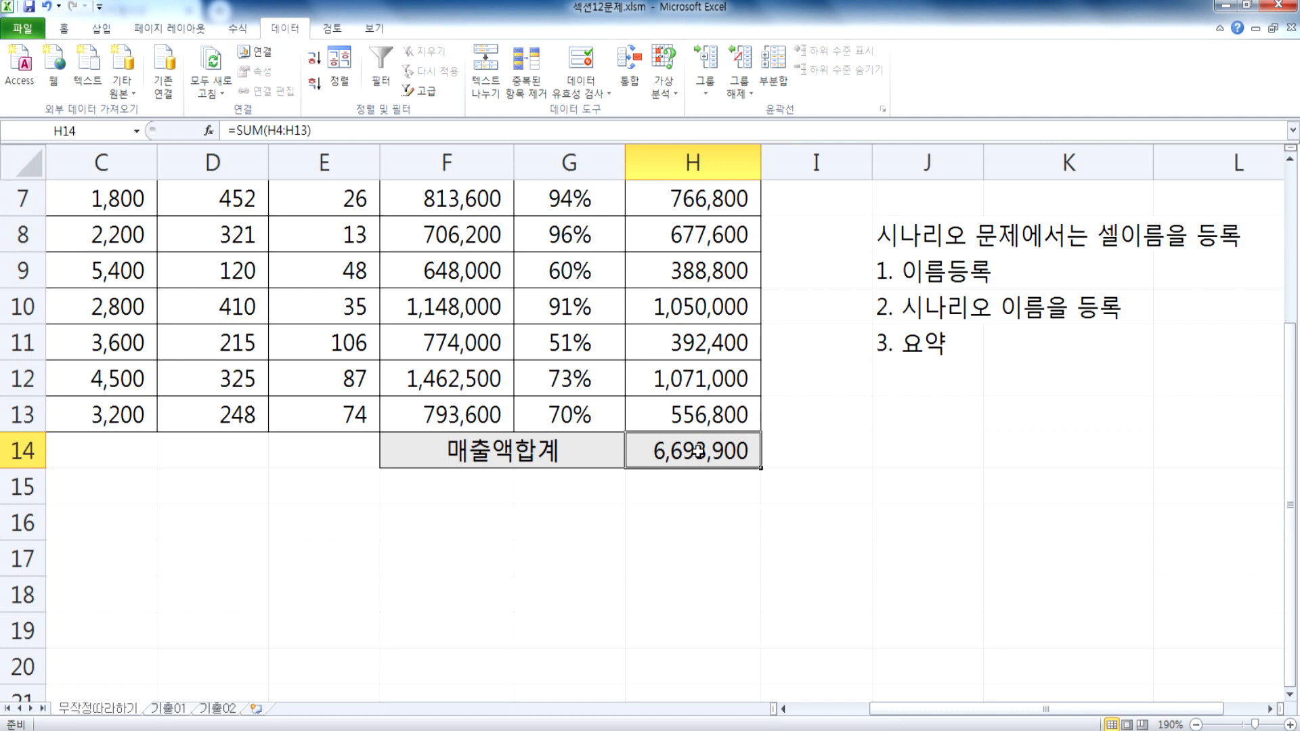
{"action": "left_click", "coordinate": [110, 130]}
{"action": "type", "text": "매출ㅇ"}
{"action": "type", "text": "액합계"}
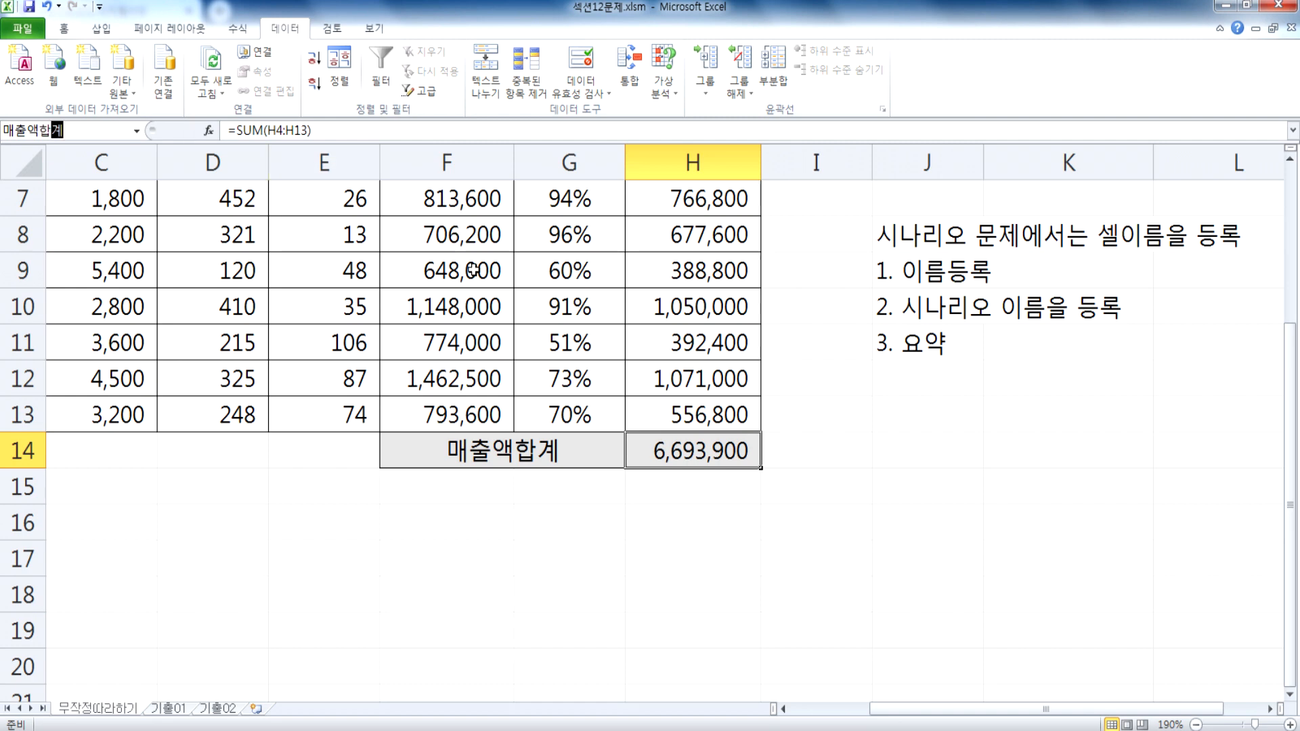
{"action": "key", "text": "Return"}
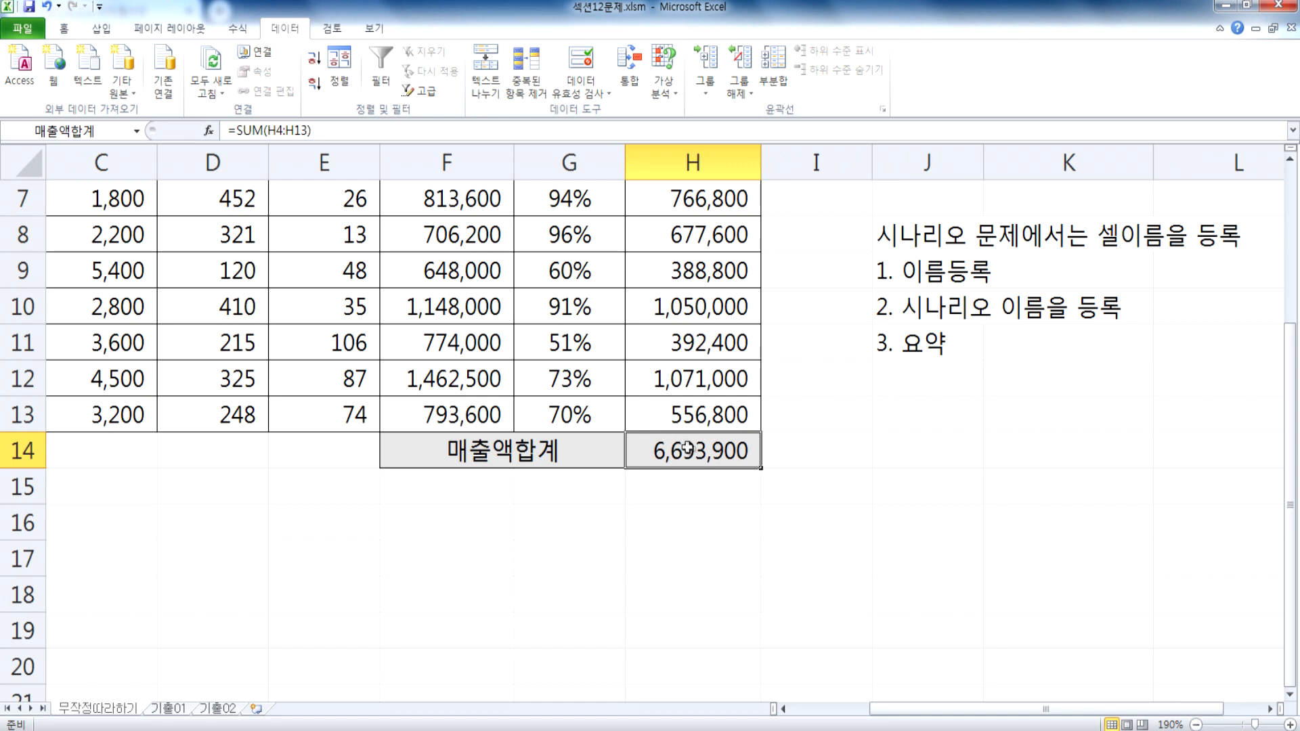
Step: Check the defined names by jumping in turn to A반품수량, B반품수량 and 매출액합계
{"action": "left_click", "coordinate": [180, 298]}
{"action": "left_click", "coordinate": [136, 130]}
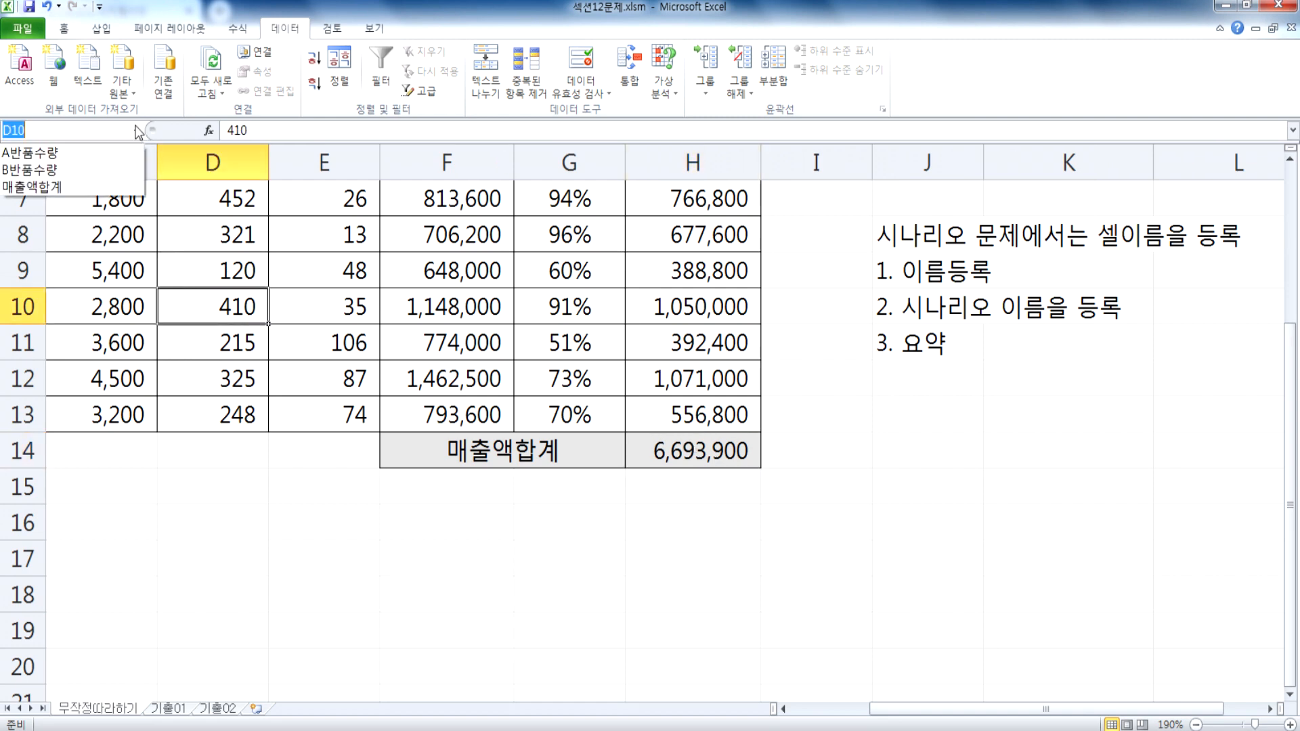
{"action": "left_click", "coordinate": [106, 154]}
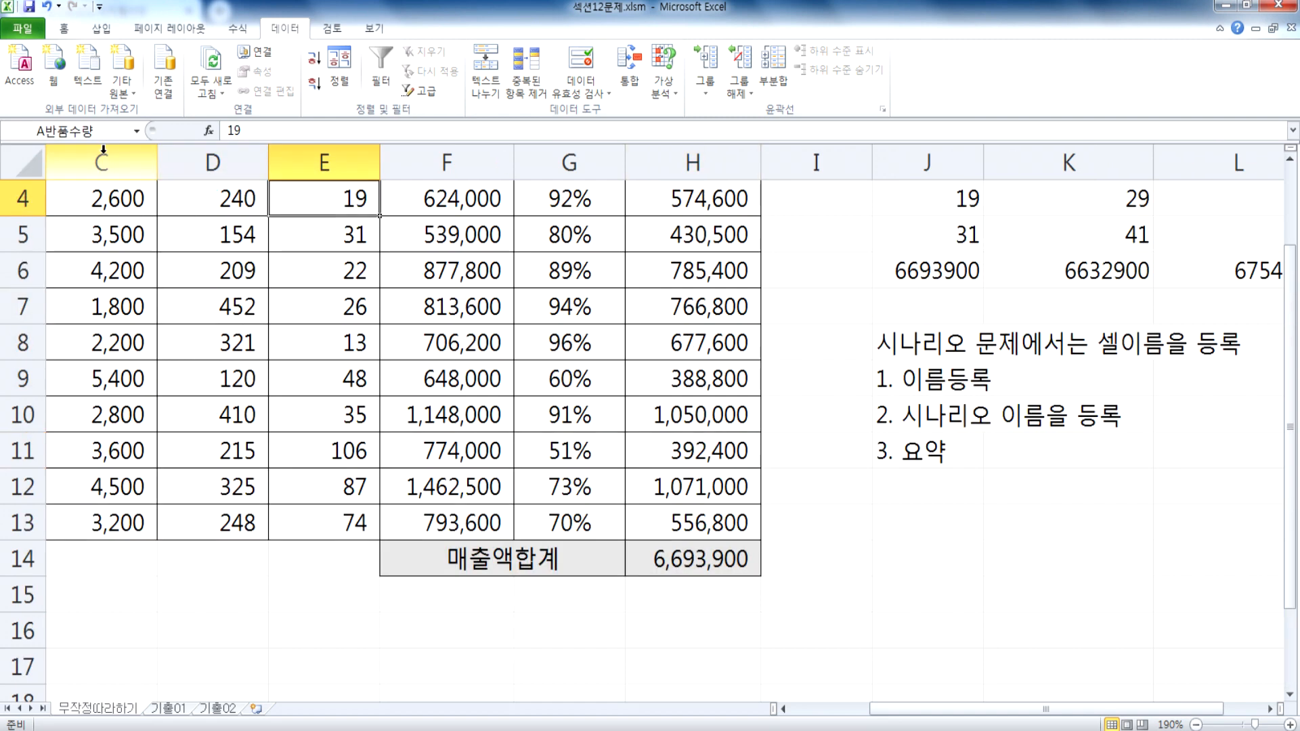
{"action": "left_click", "coordinate": [136, 130]}
{"action": "left_click", "coordinate": [105, 171]}
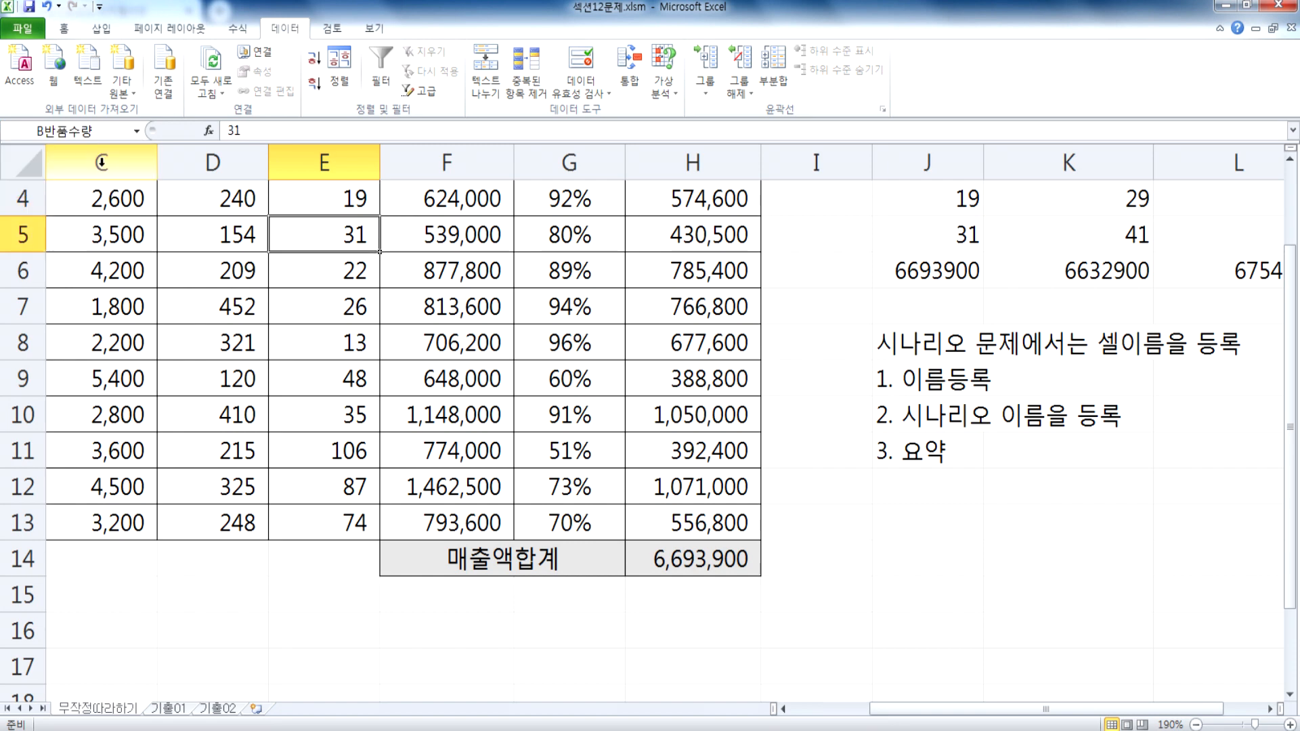
{"action": "left_click", "coordinate": [136, 130]}
{"action": "left_click", "coordinate": [106, 187]}
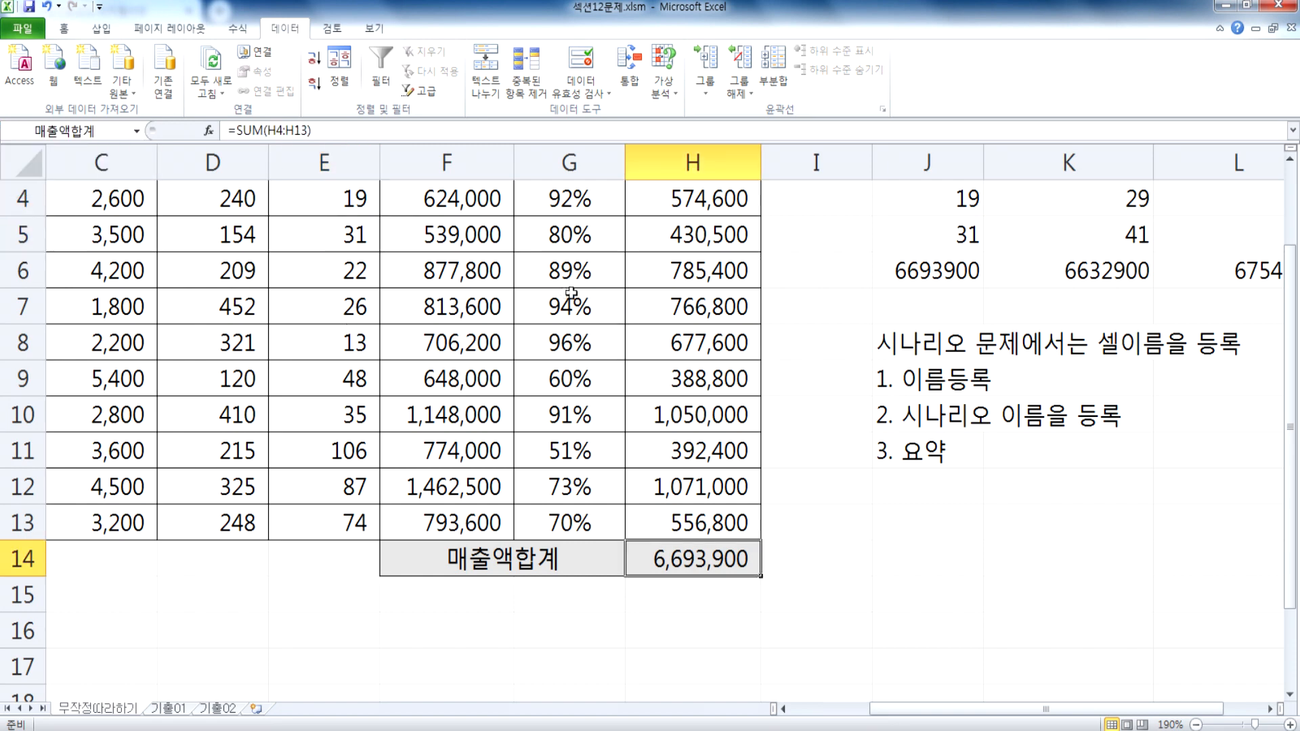
{"action": "left_click", "coordinate": [401, 279]}
{"action": "scroll", "coordinate": [288, 359], "scroll_direction": "up", "scroll_amount": 1}
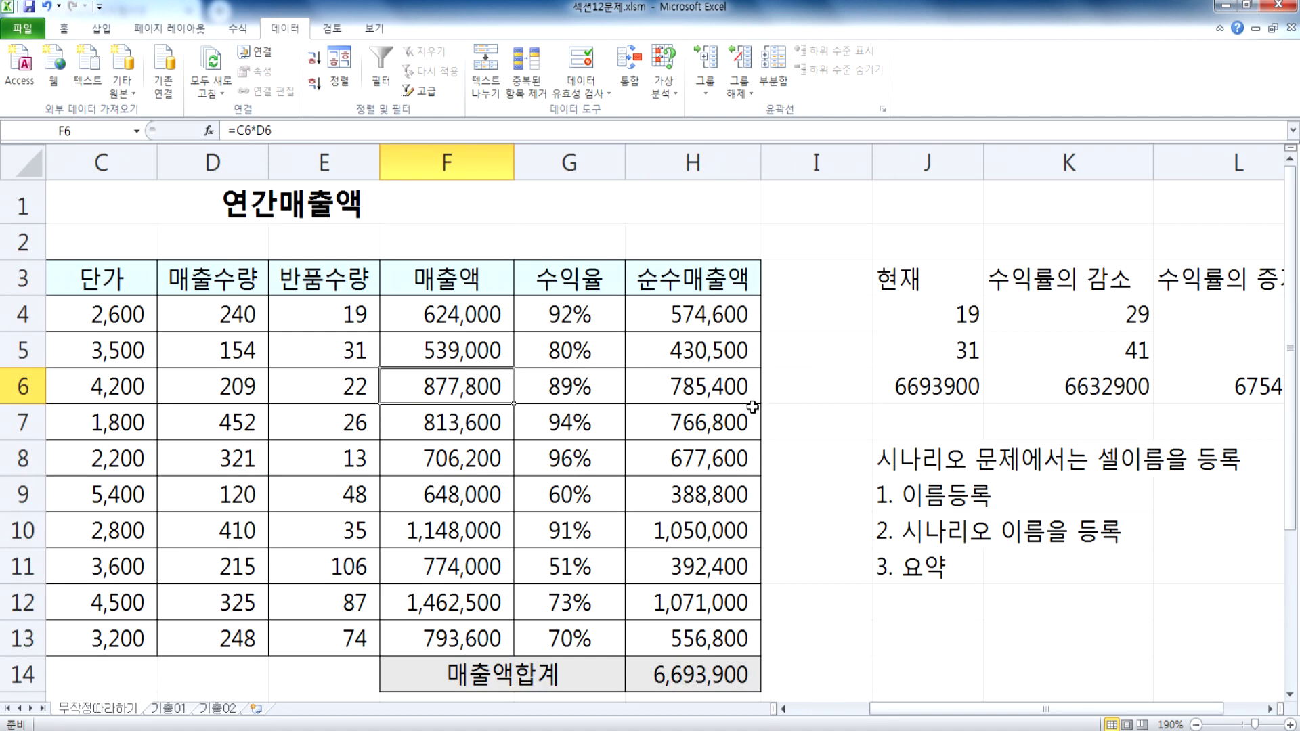
{"action": "scroll", "coordinate": [760, 406], "scroll_direction": "down", "scroll_amount": 2, "text": "ctrl"}
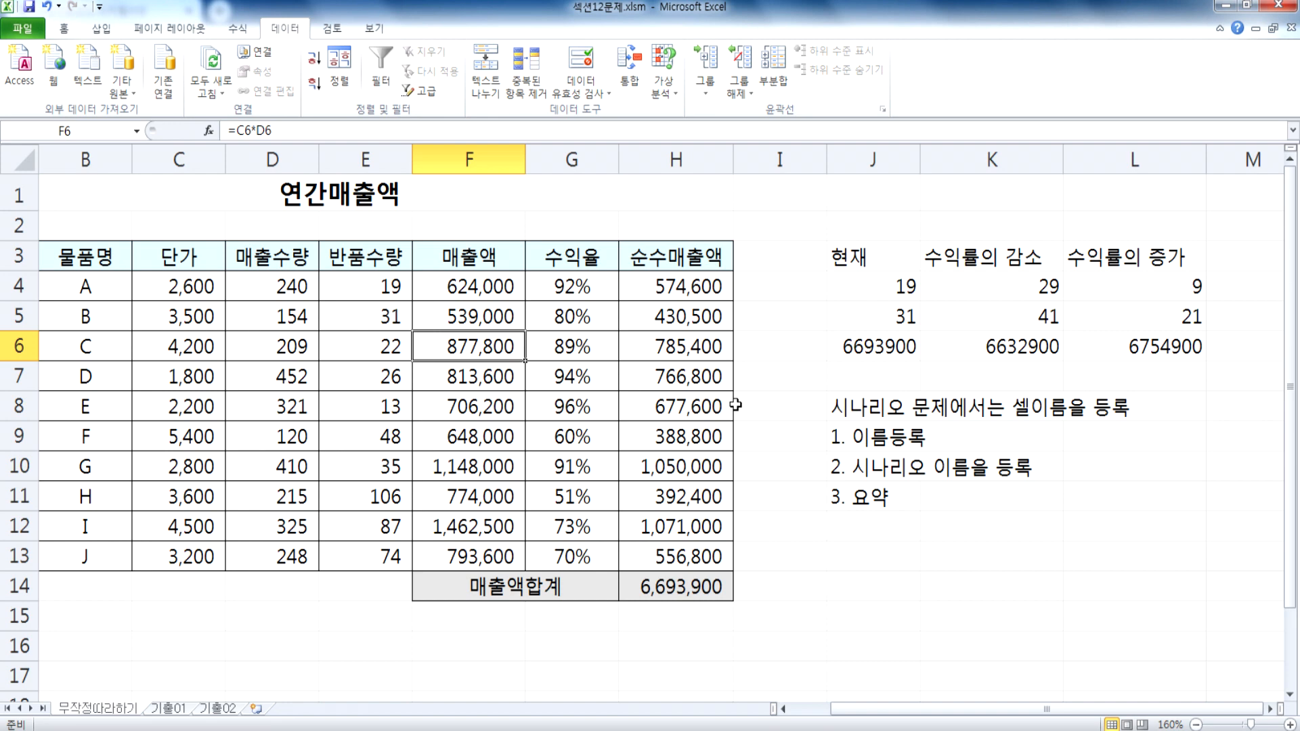
{"action": "left_click", "coordinate": [656, 93]}
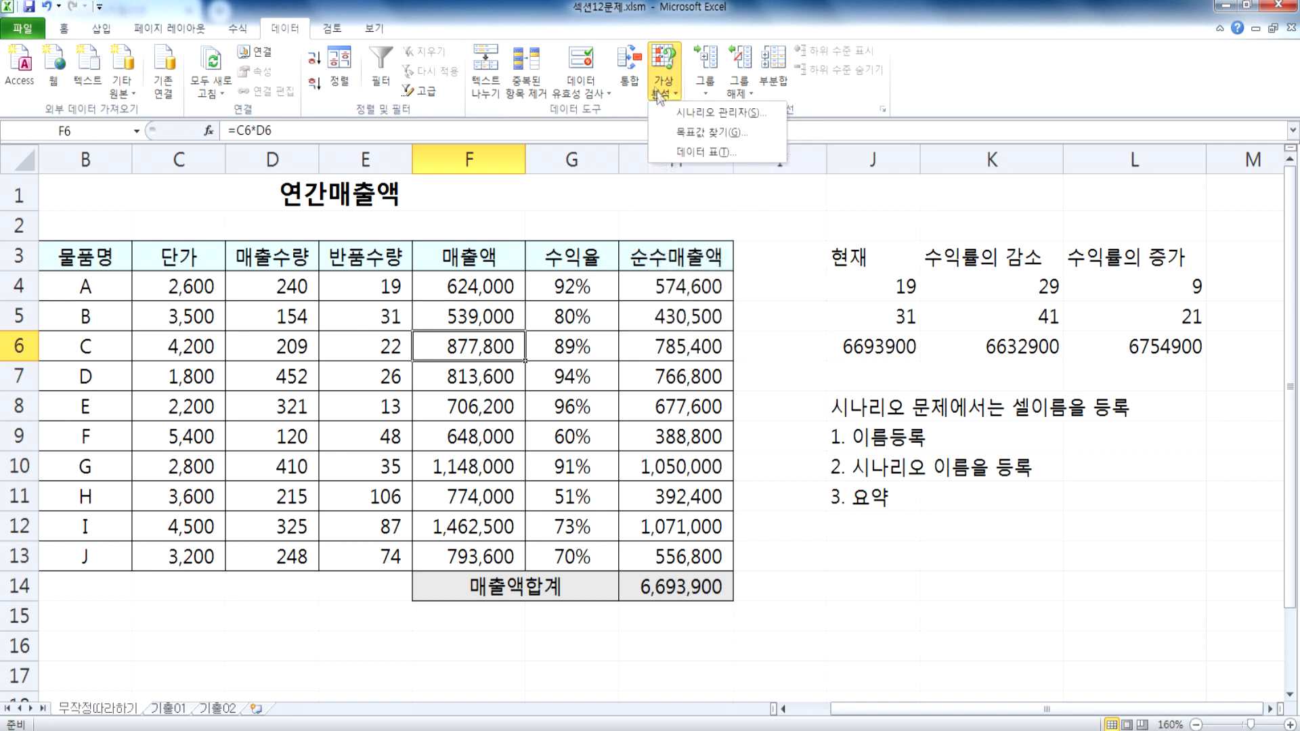
{"action": "left_click", "coordinate": [697, 115]}
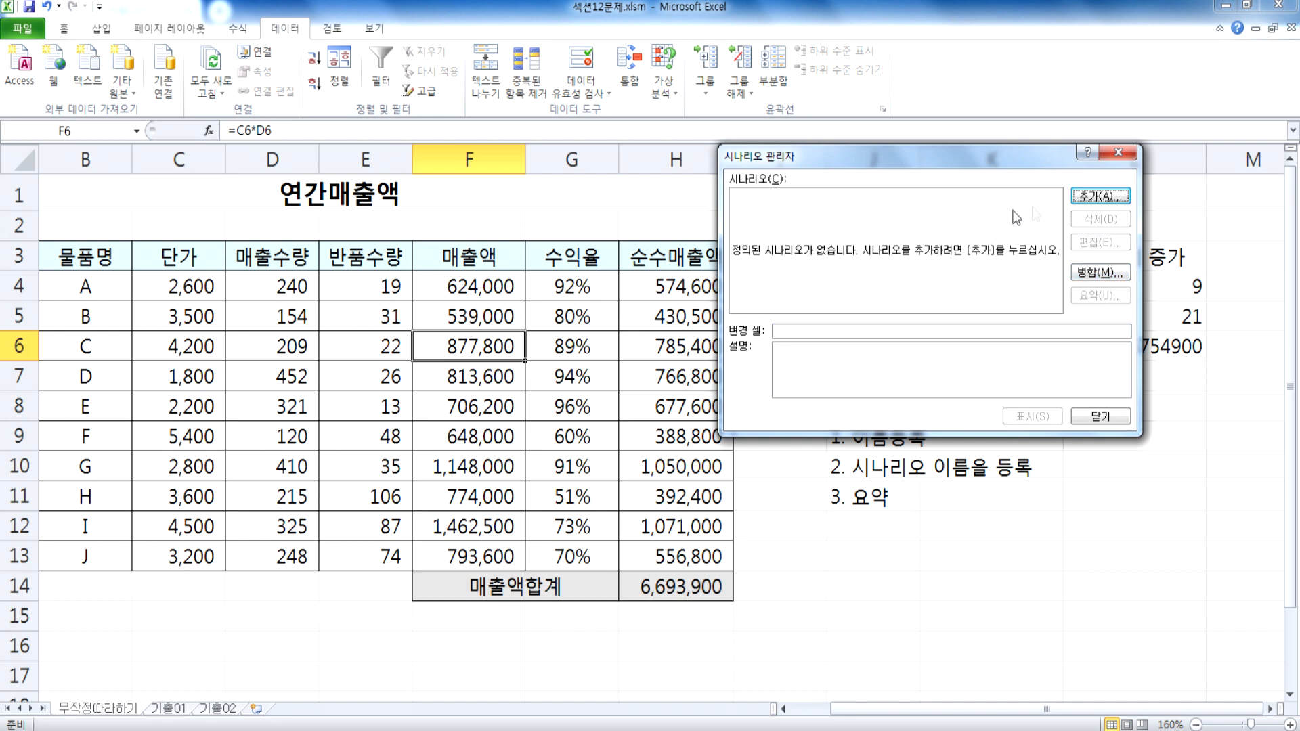
{"action": "left_click", "coordinate": [1088, 197]}
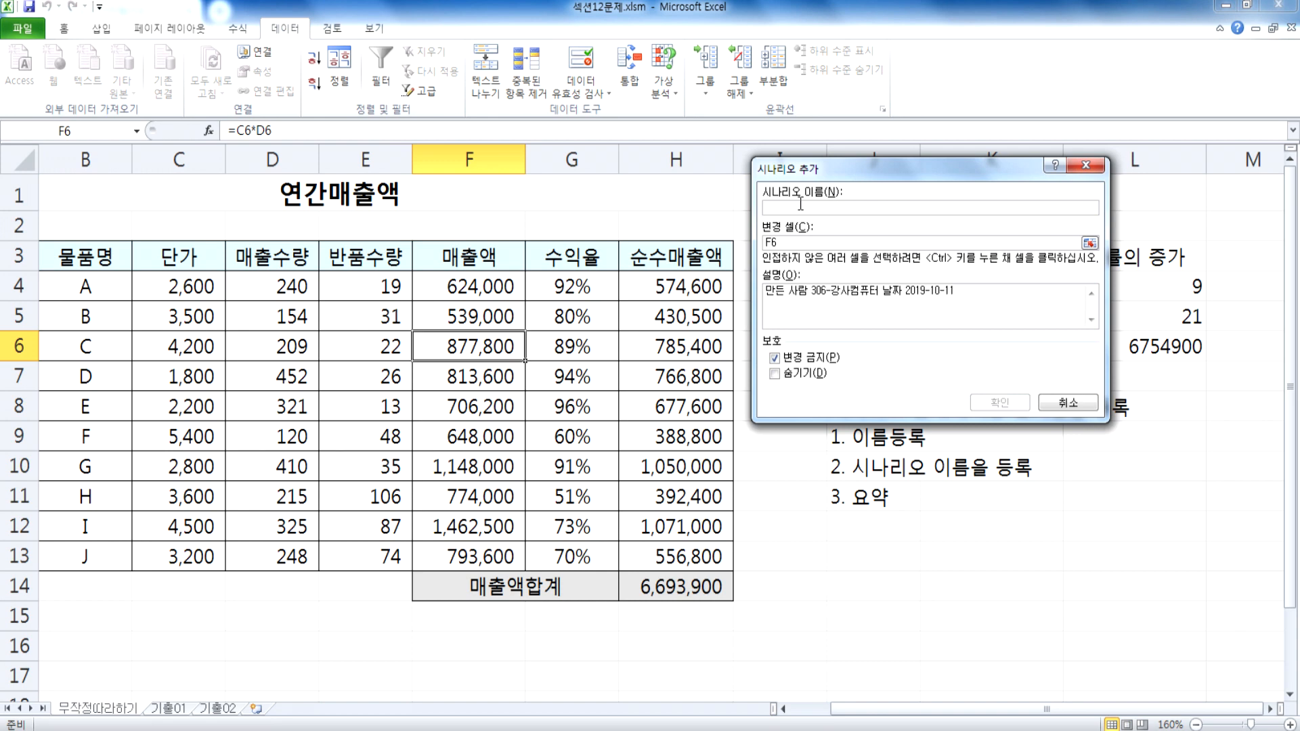
{"action": "type", "text": "수익"}
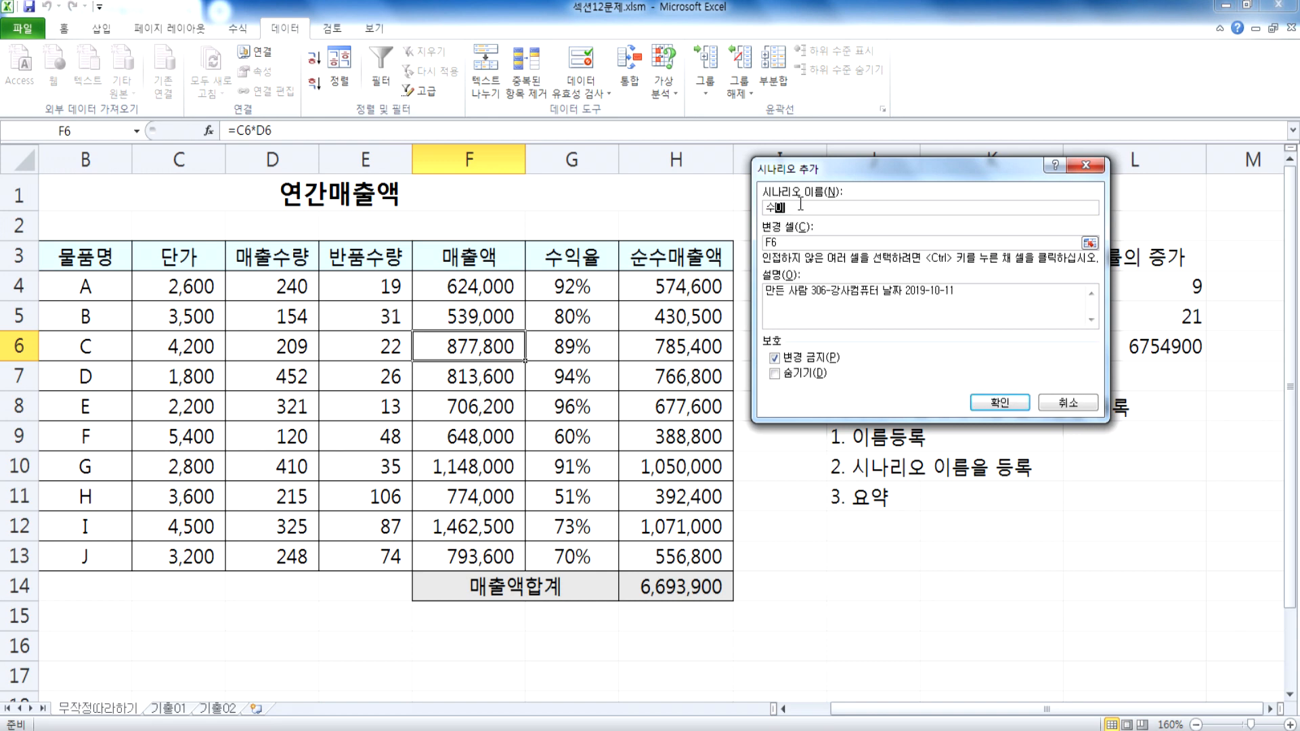
{"action": "type", "text": "률의 ㅈ"}
{"action": "type", "text": "증가"}
{"action": "key", "text": "Tab"}
{"action": "left_click_drag", "start_coordinate": [790, 178], "coordinate": [618, 202]}
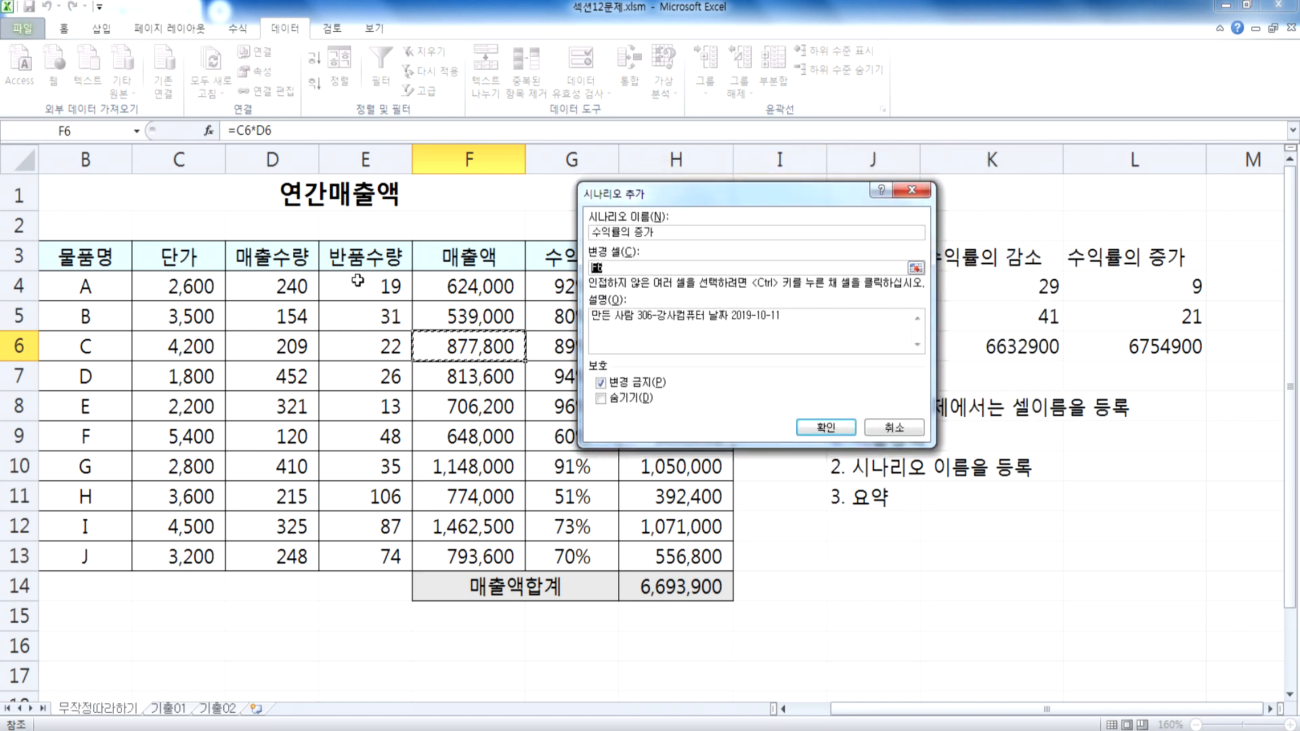
{"action": "left_click_drag", "start_coordinate": [357, 288], "coordinate": [356, 315]}
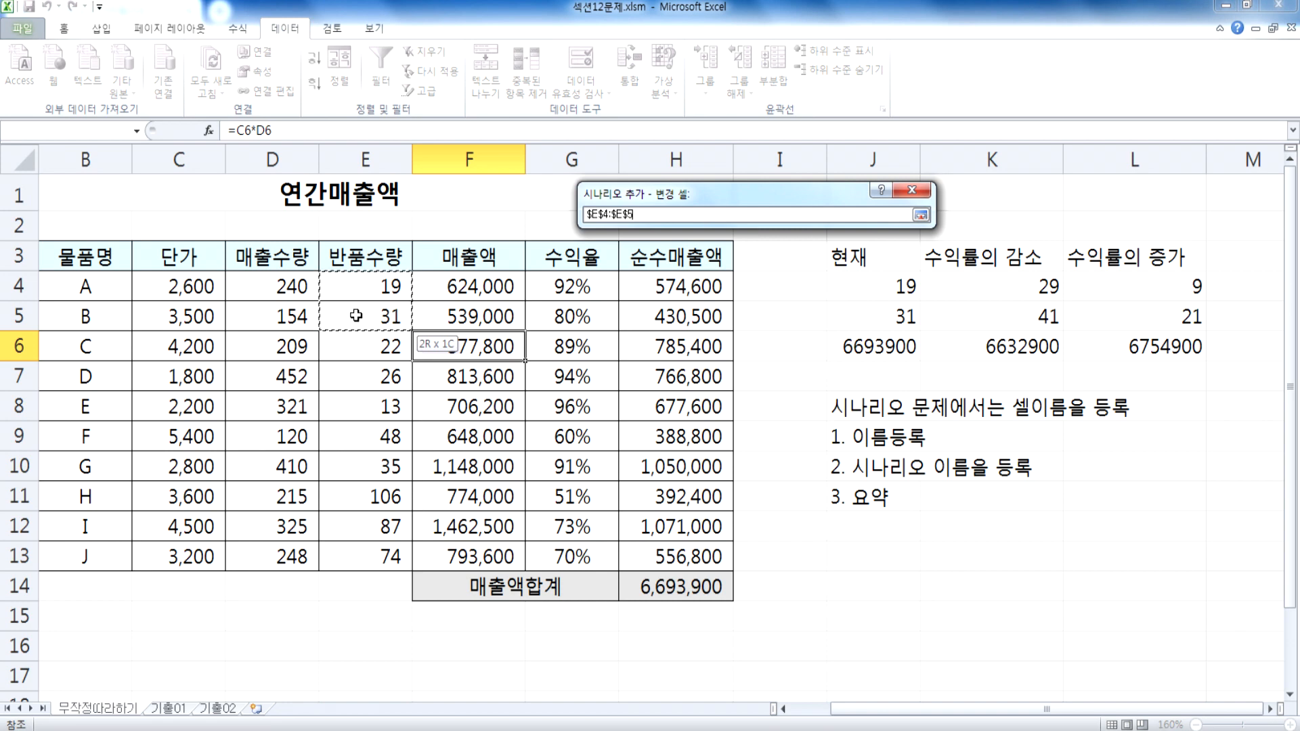
{"action": "key", "text": "Return"}
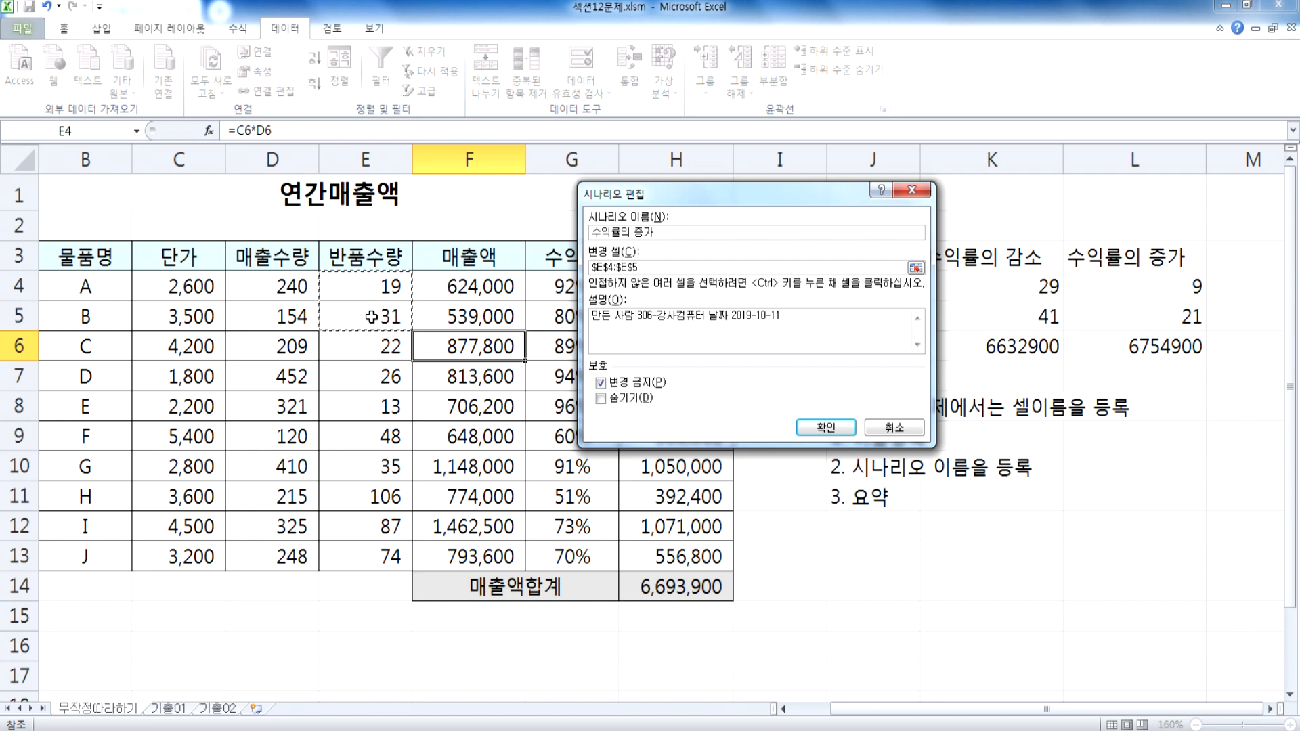
{"action": "left_click_drag", "start_coordinate": [657, 268], "coordinate": [586, 269]}
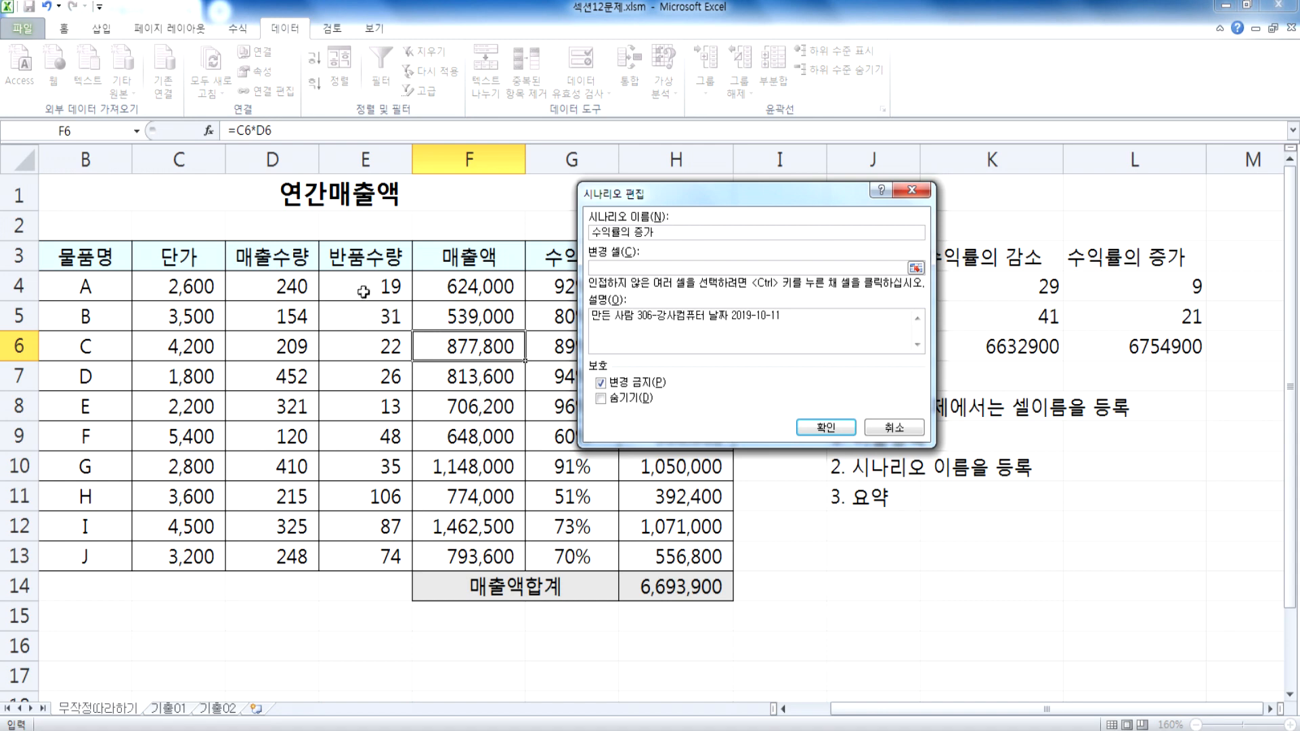
{"action": "left_click_drag", "start_coordinate": [361, 289], "coordinate": [364, 309]}
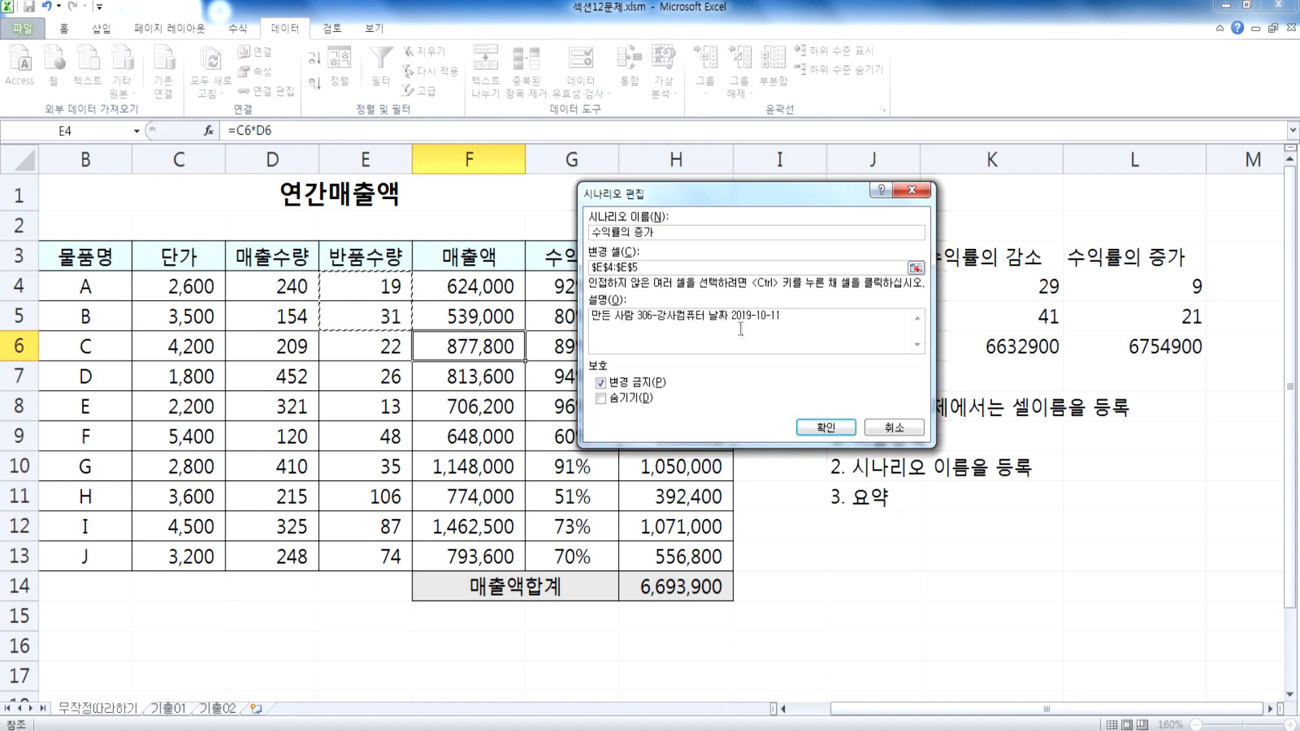
{"action": "left_click_drag", "start_coordinate": [637, 197], "coordinate": [757, 238]}
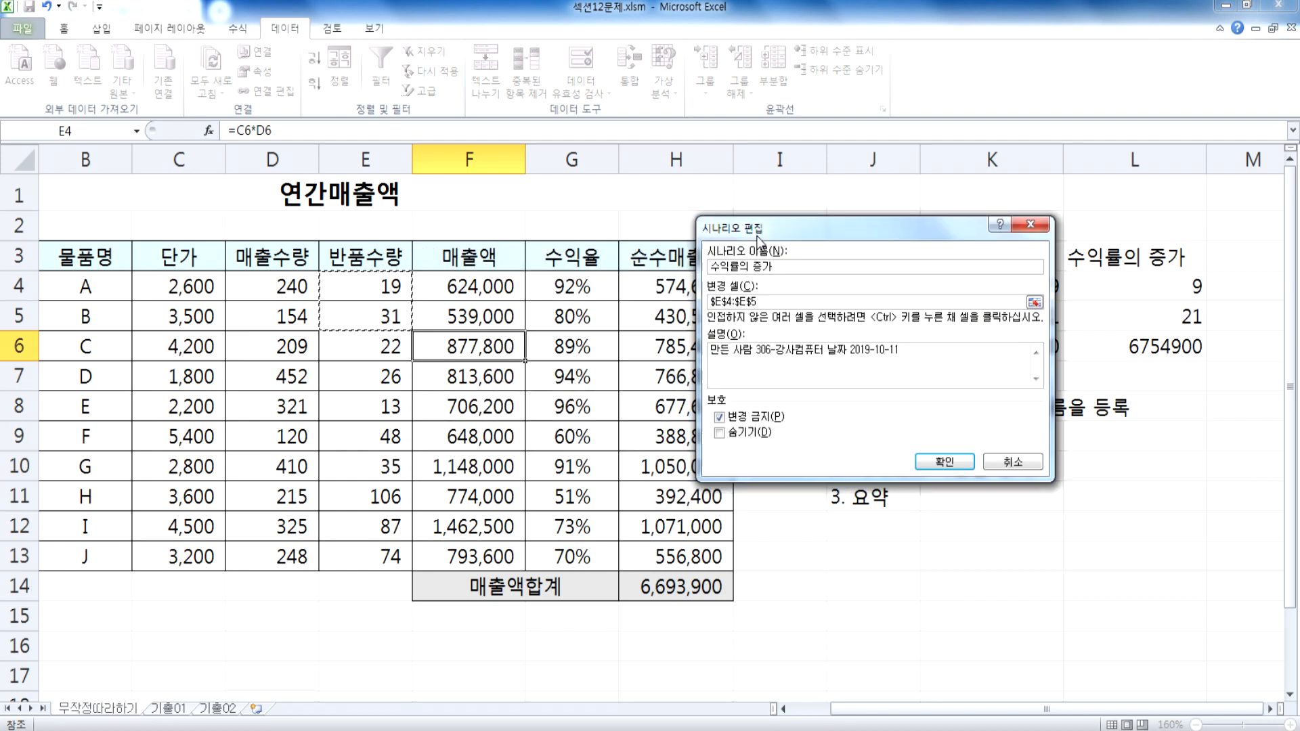
{"action": "key", "text": "Escape"}
{"action": "key", "text": "Escape"}
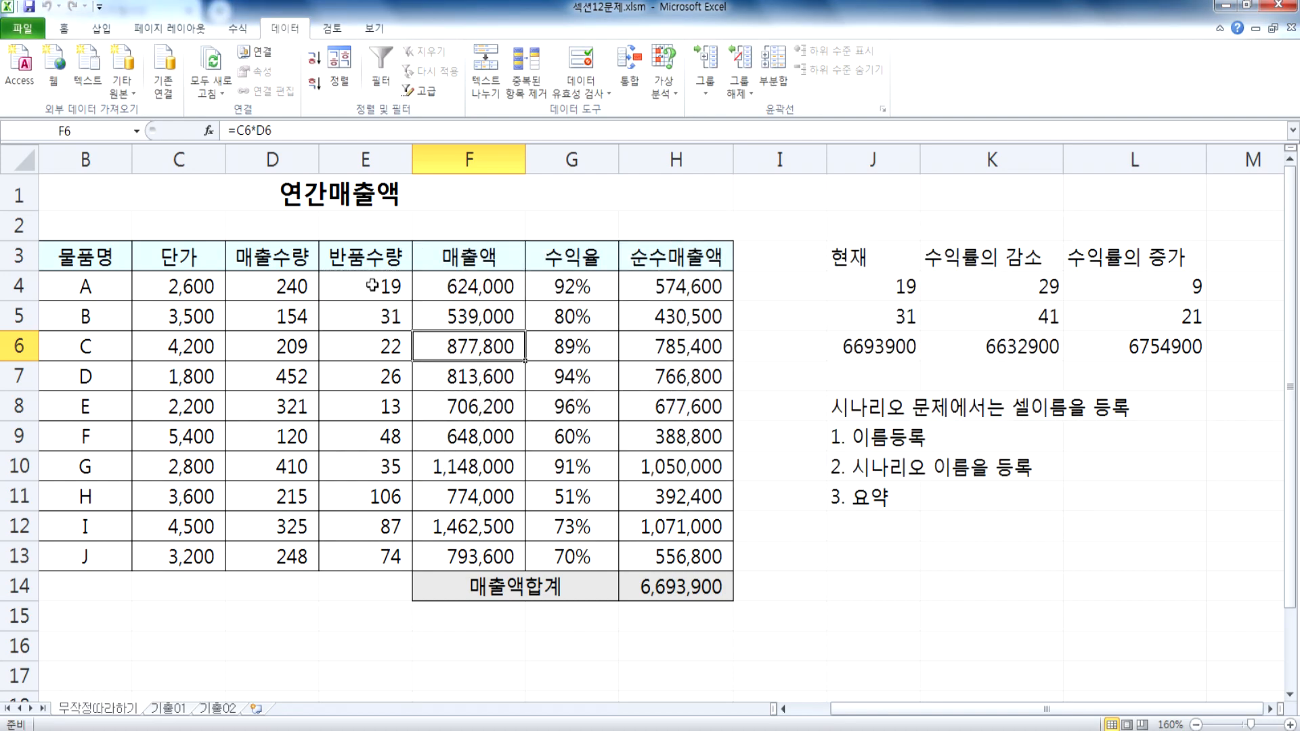
{"action": "left_click_drag", "start_coordinate": [373, 285], "coordinate": [368, 312]}
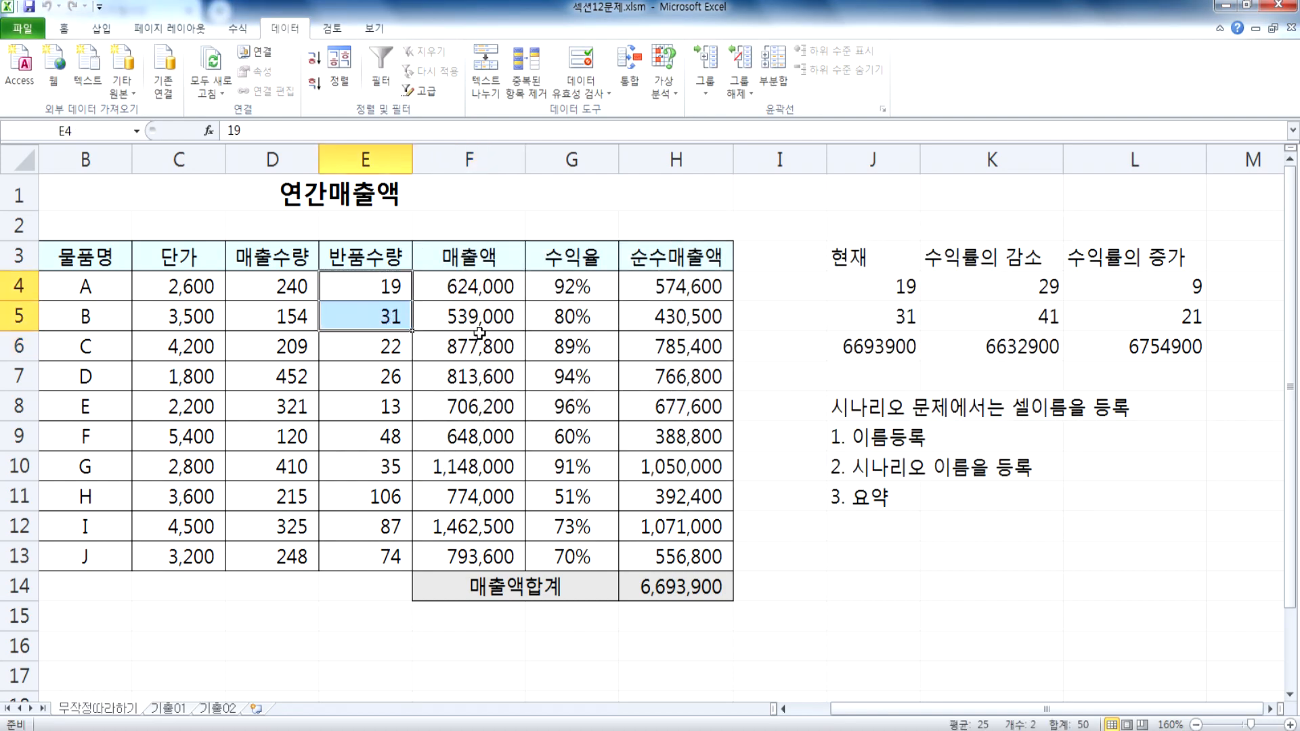
{"action": "left_click", "coordinate": [665, 93]}
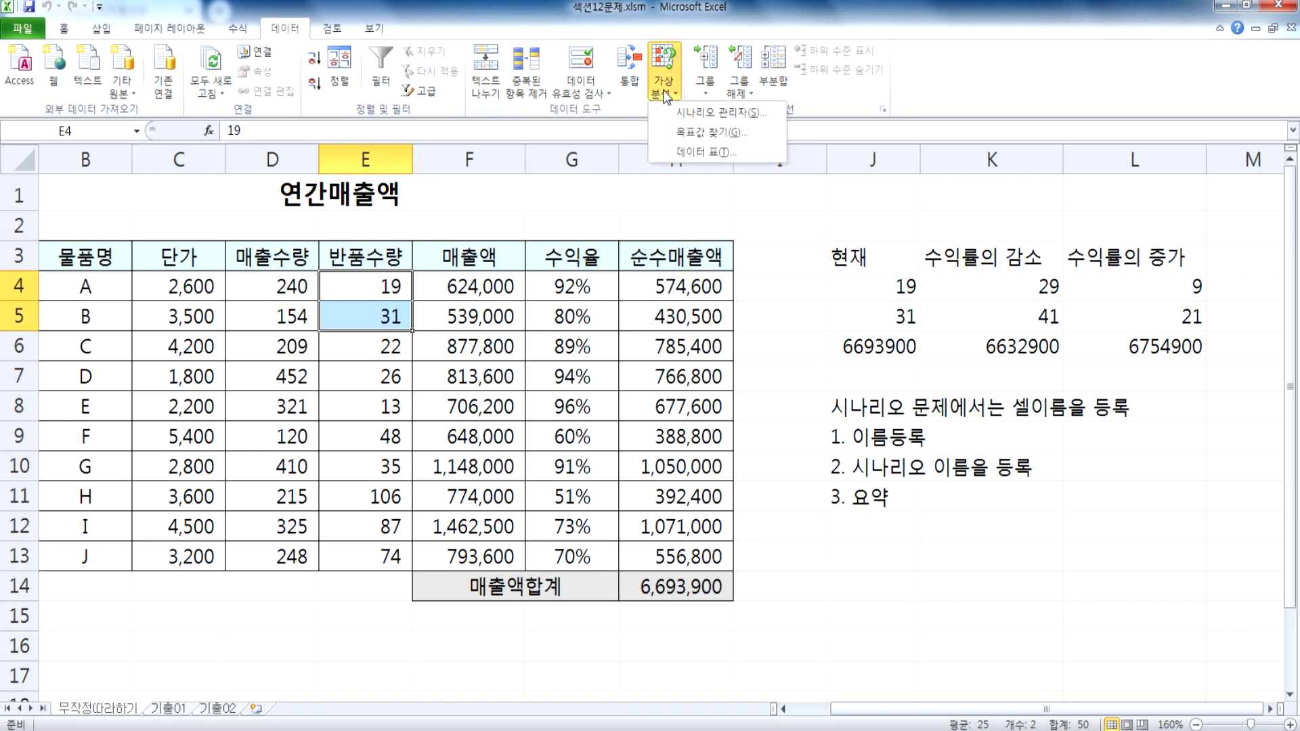
{"action": "left_click", "coordinate": [719, 112]}
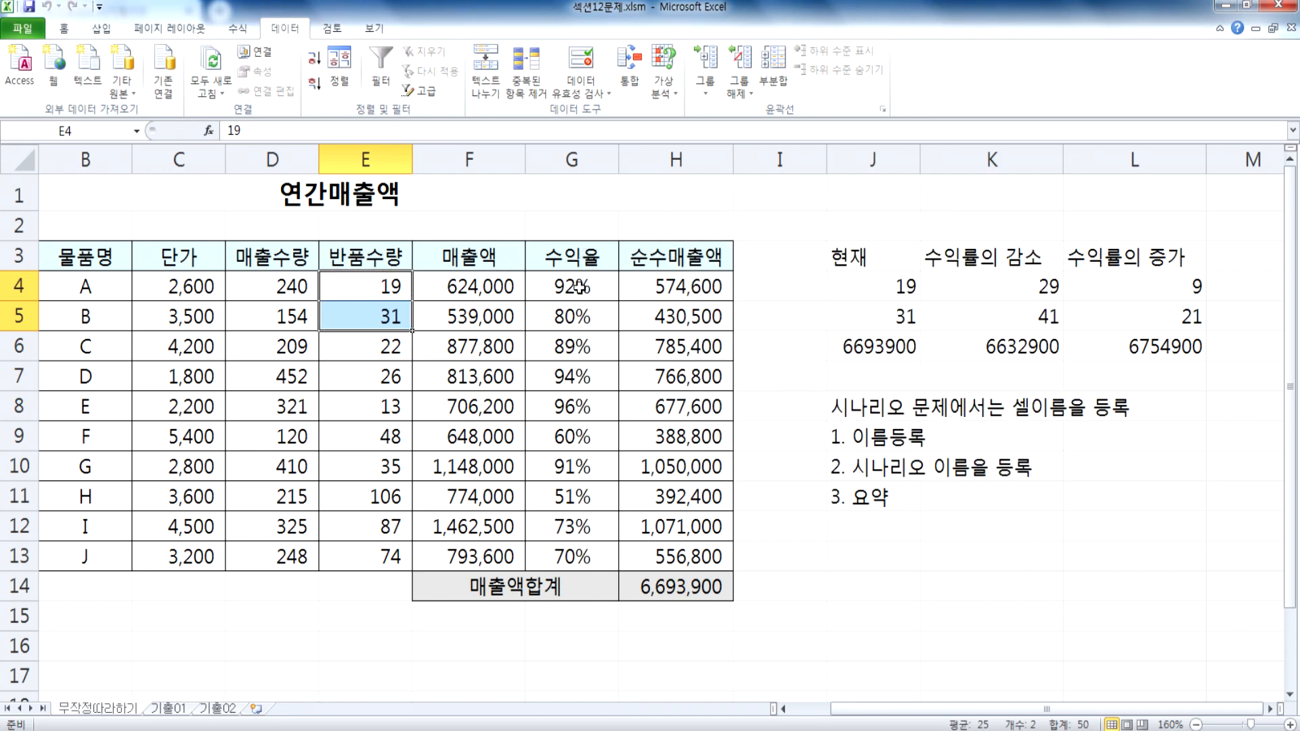
{"action": "left_click", "coordinate": [579, 288]}
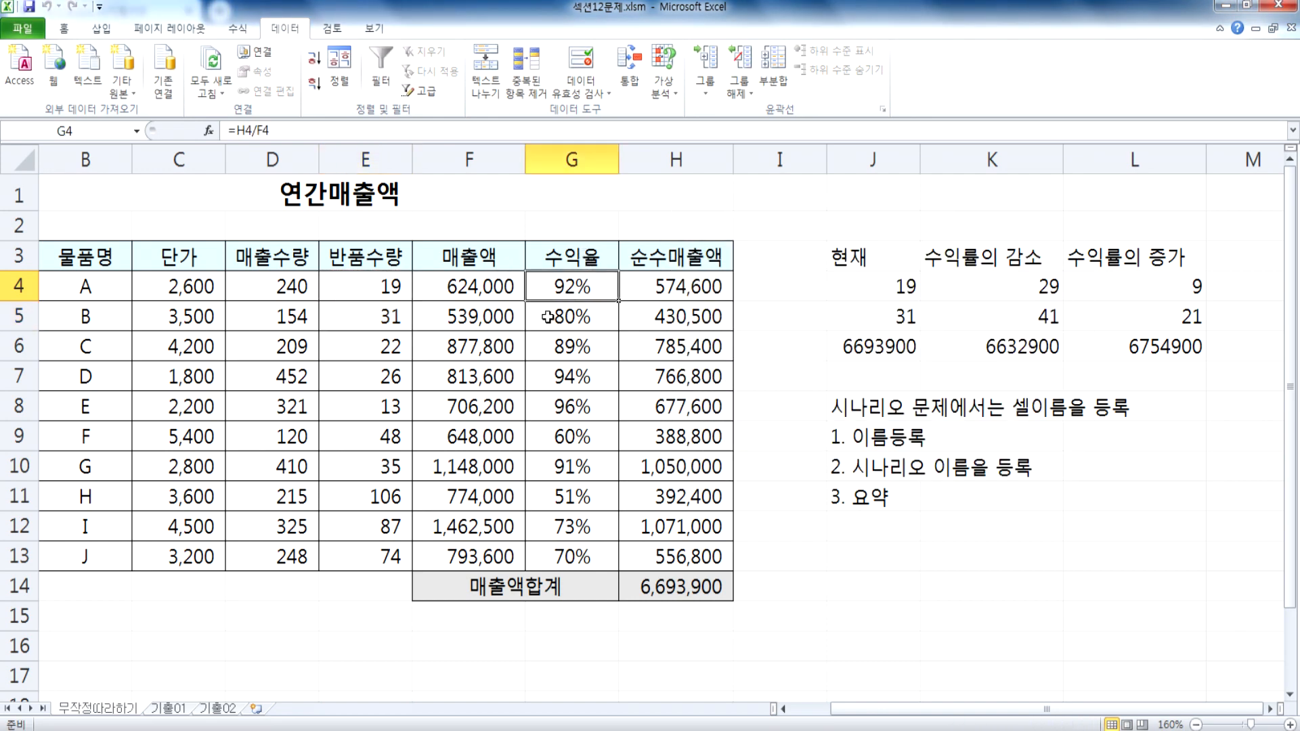
Step: Create a new scenario in the Scenario Manager with E4:E5 as its changing cells
{"action": "left_click", "coordinate": [665, 80]}
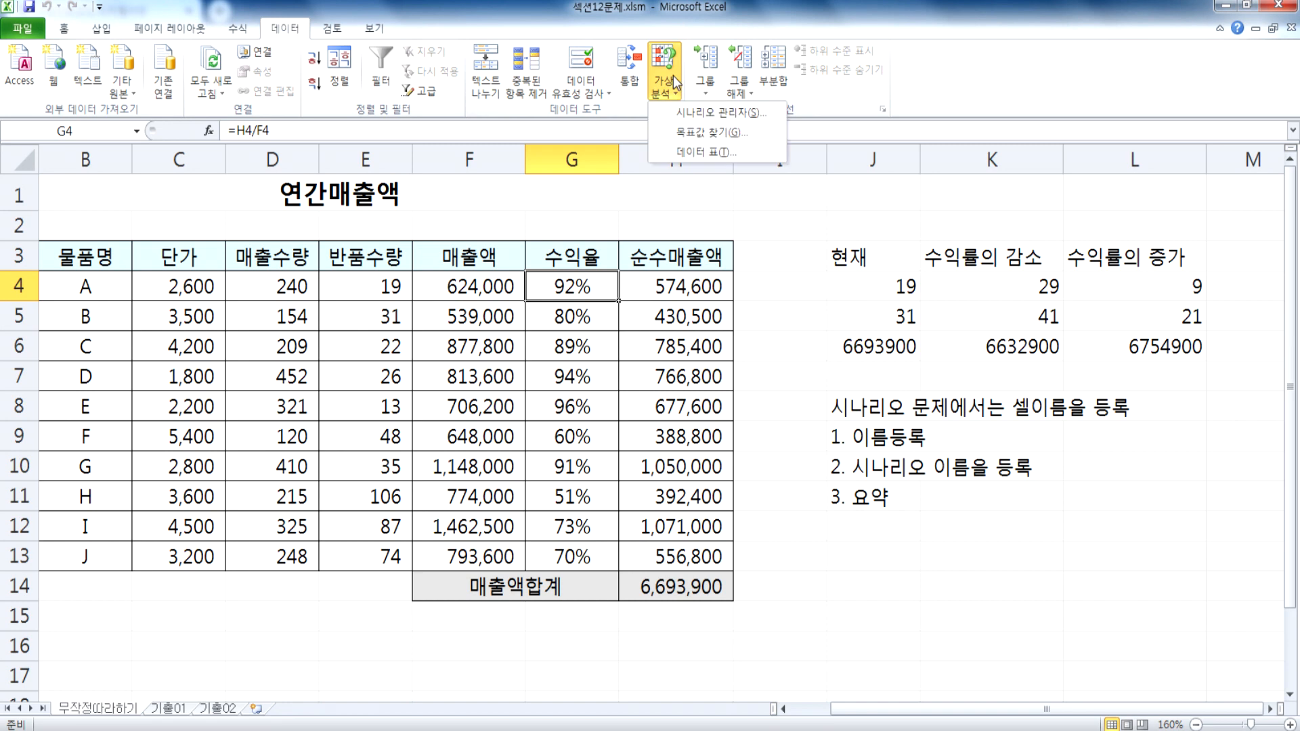
{"action": "left_click", "coordinate": [721, 112]}
{"action": "left_click", "coordinate": [1048, 257]}
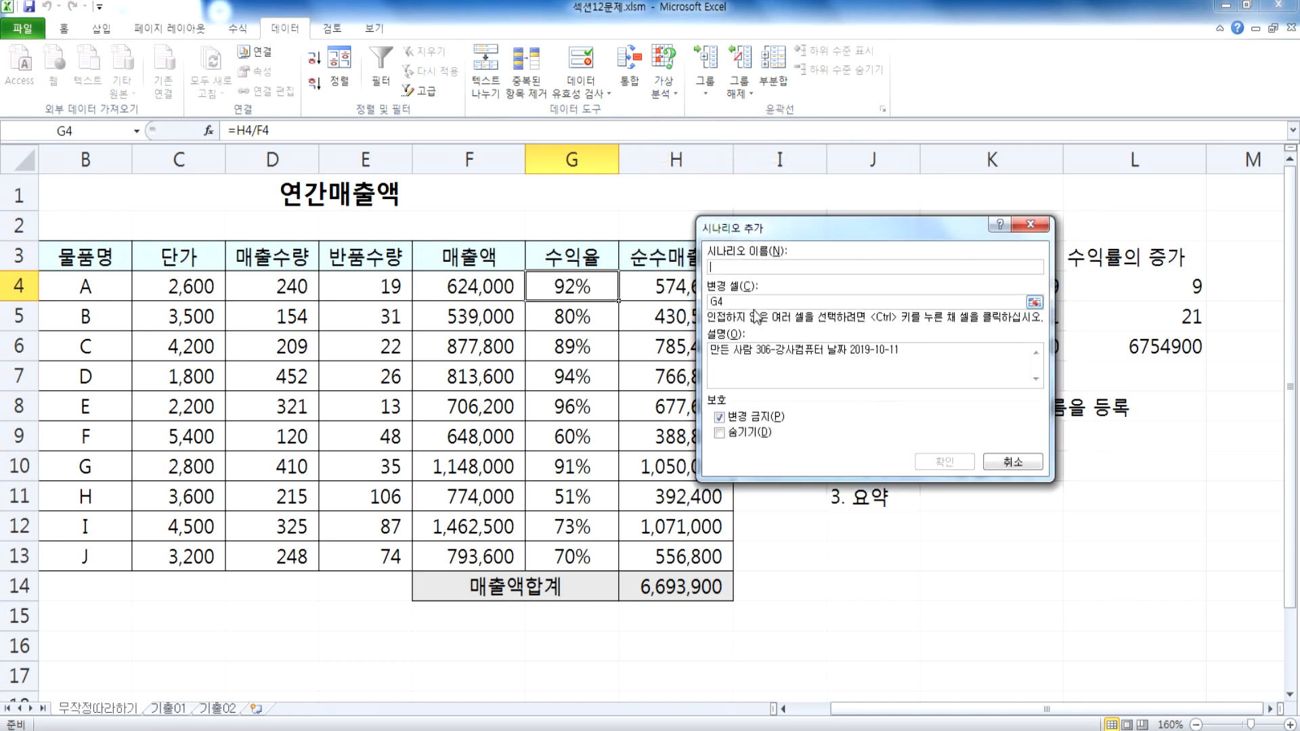
{"action": "left_click", "coordinate": [735, 298]}
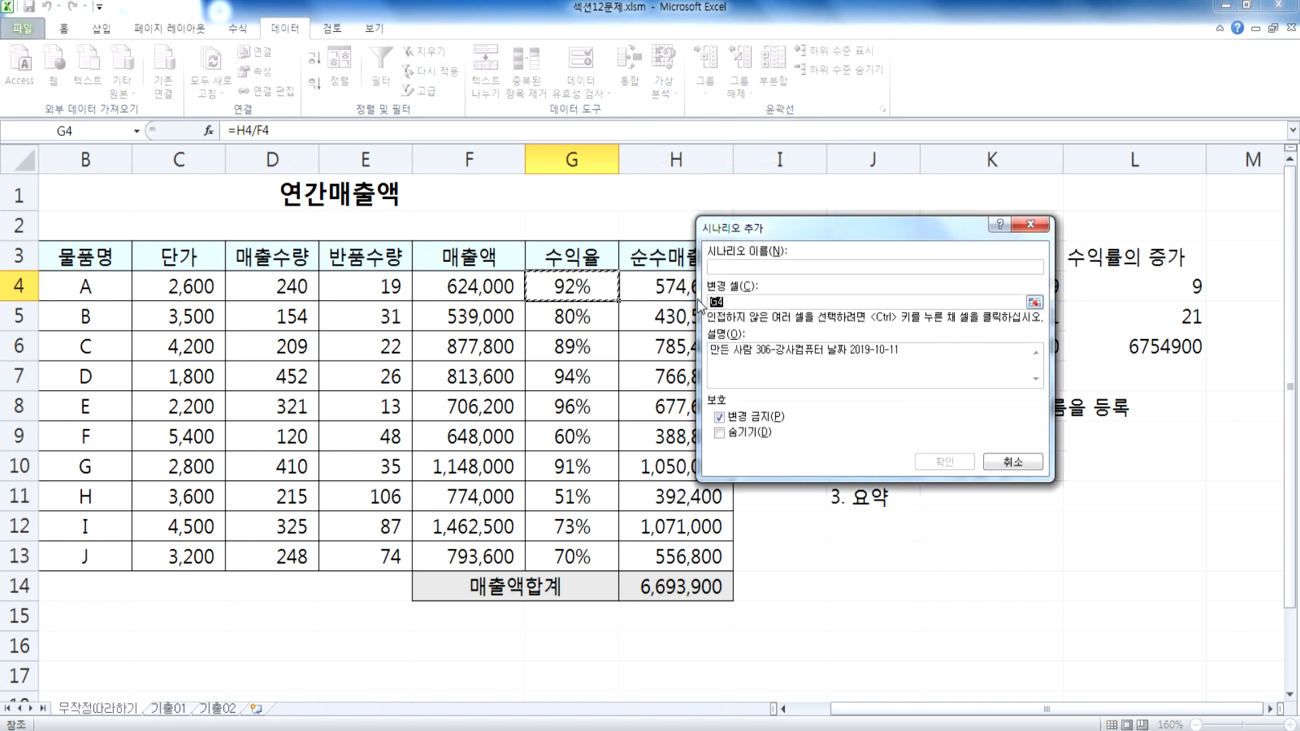
{"action": "left_click_drag", "start_coordinate": [748, 229], "coordinate": [551, 219]}
{"action": "left_click", "coordinate": [350, 284]}
{"action": "left_click_drag", "start_coordinate": [350, 285], "coordinate": [352, 314]}
Step: Name the new scenario "수익률의 증가" and accept its definition
{"action": "left_click", "coordinate": [556, 258]}
{"action": "type", "text": "수이"}
{"action": "type", "text": "익률의 증"}
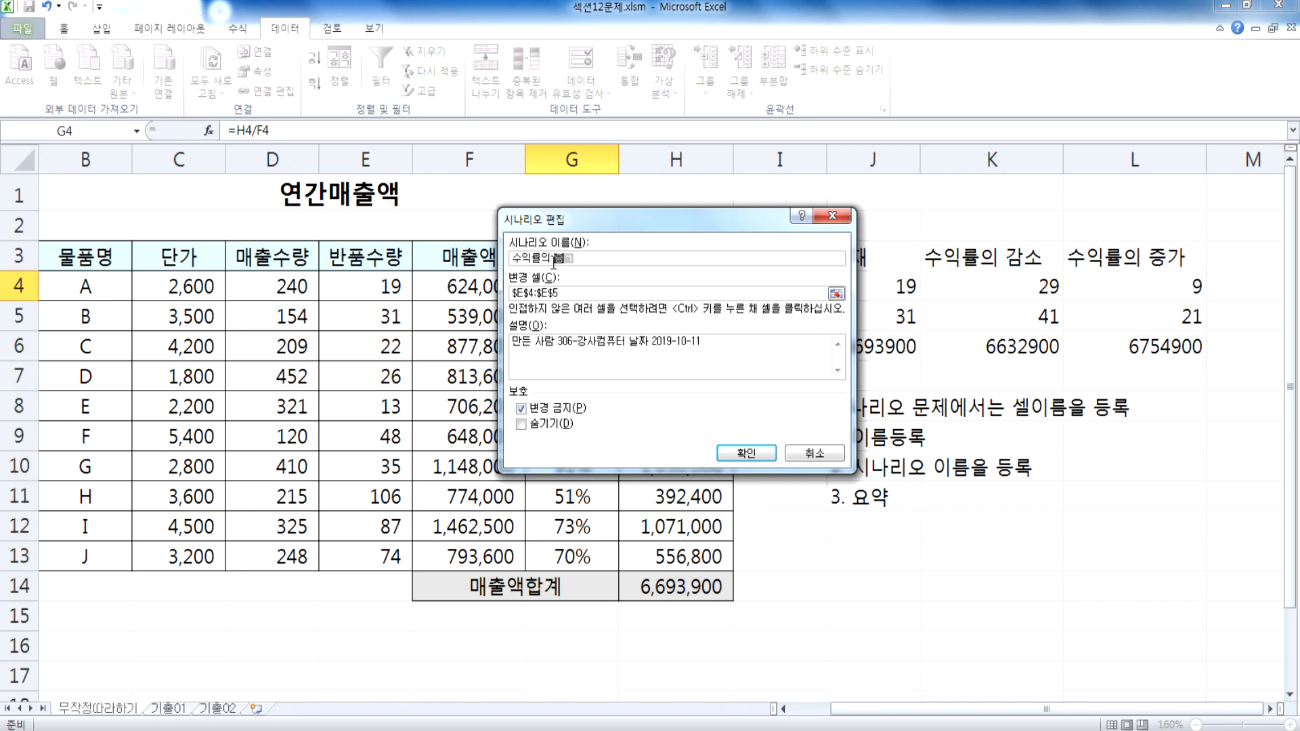
{"action": "type", "text": "가"}
{"action": "left_click", "coordinate": [748, 454]}
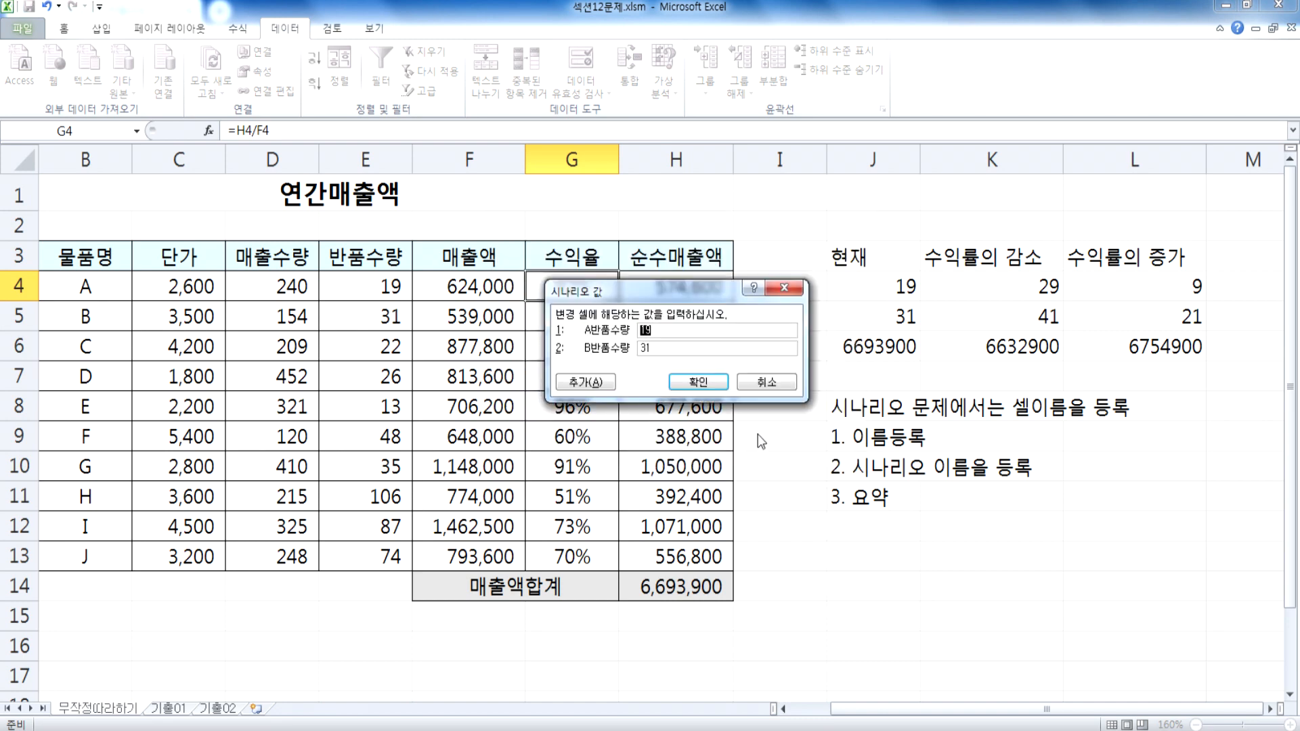
Step: Set the scenario values to 9 for A반품수량 and 21 for B반품수량, and save the scenario
{"action": "left_click_drag", "start_coordinate": [604, 295], "coordinate": [501, 268]}
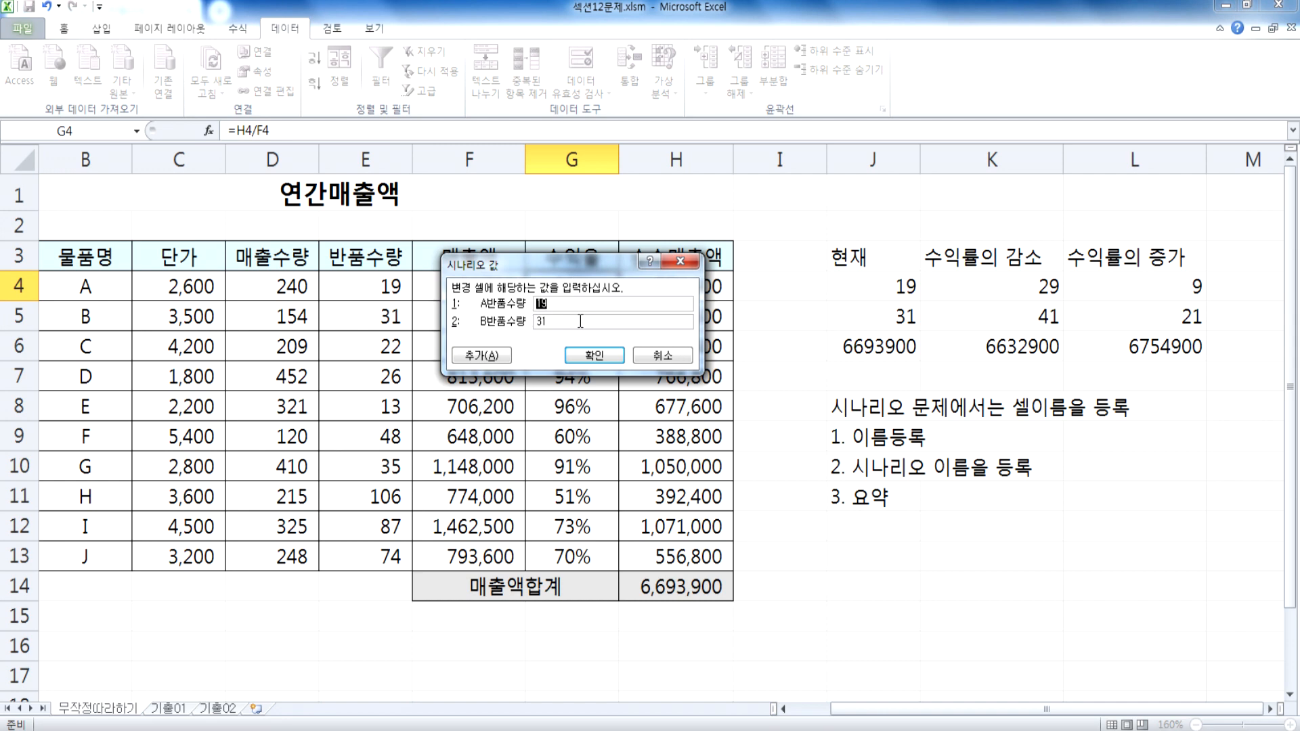
{"action": "type", "text": "9"}
{"action": "key", "text": "Tab"}
{"action": "type", "text": "21"}
{"action": "left_click", "coordinate": [586, 357]}
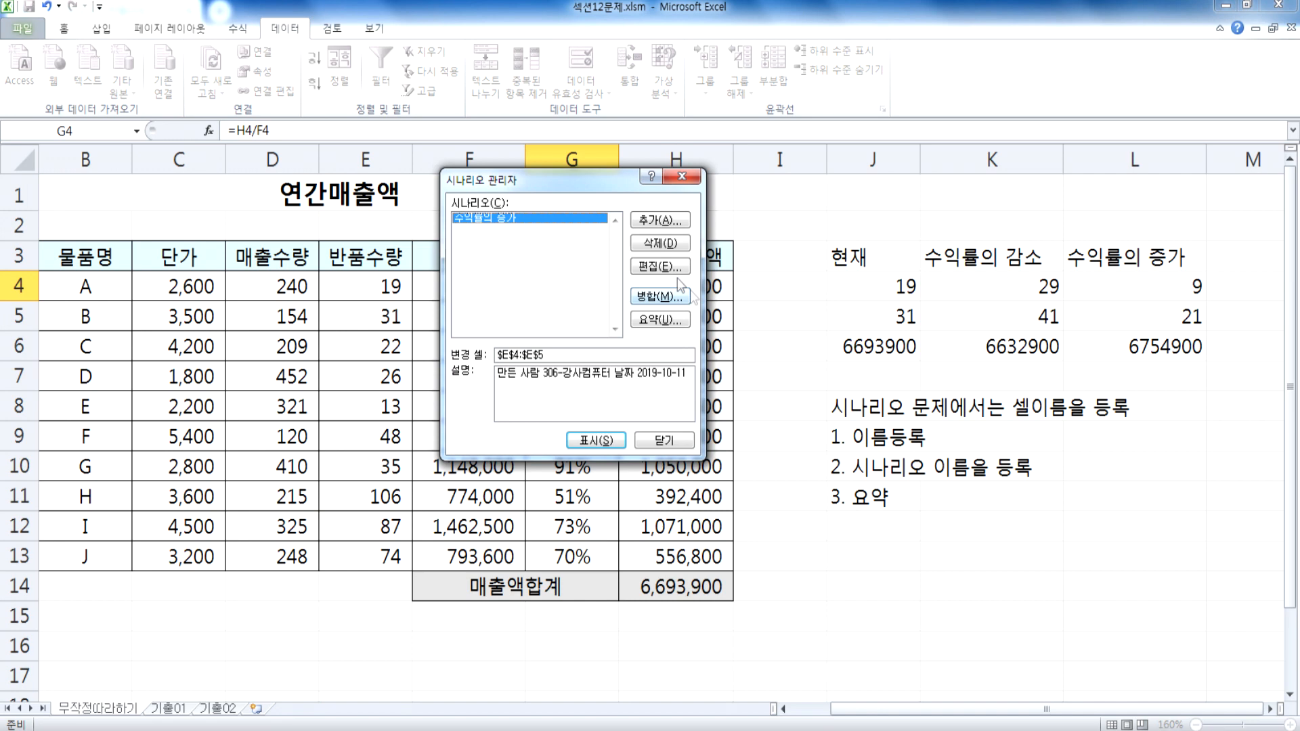
Step: Add a scenario named "수익률의 감소" with E4:E5 as its changing cells and accept its definition
{"action": "left_click", "coordinate": [654, 222]}
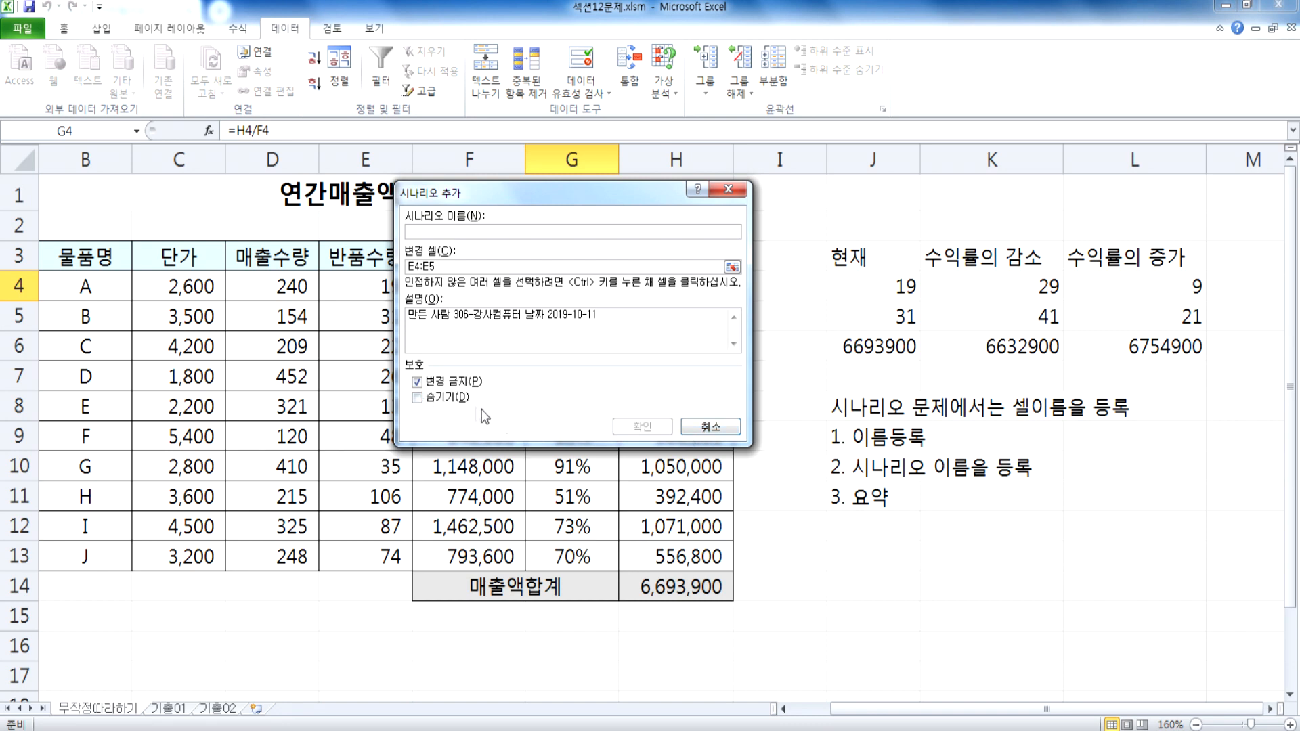
{"action": "left_click", "coordinate": [707, 425]}
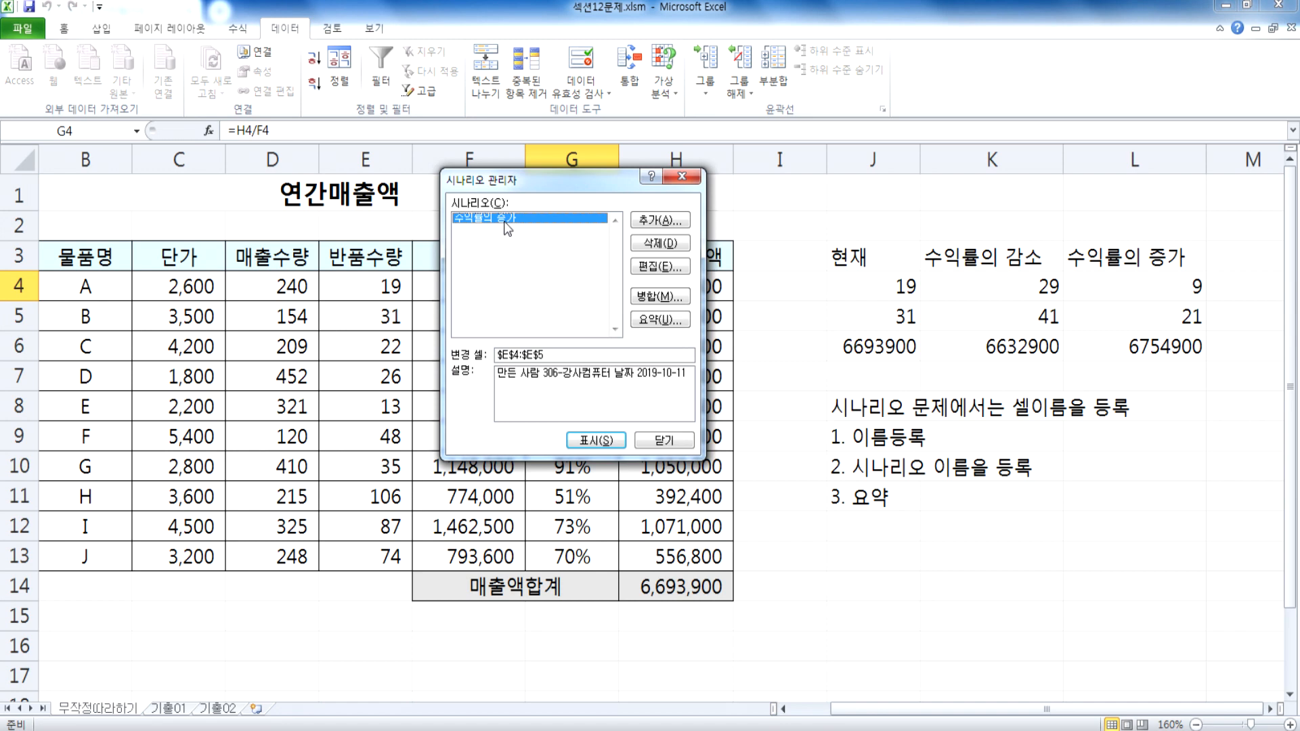
{"action": "left_click", "coordinate": [656, 223]}
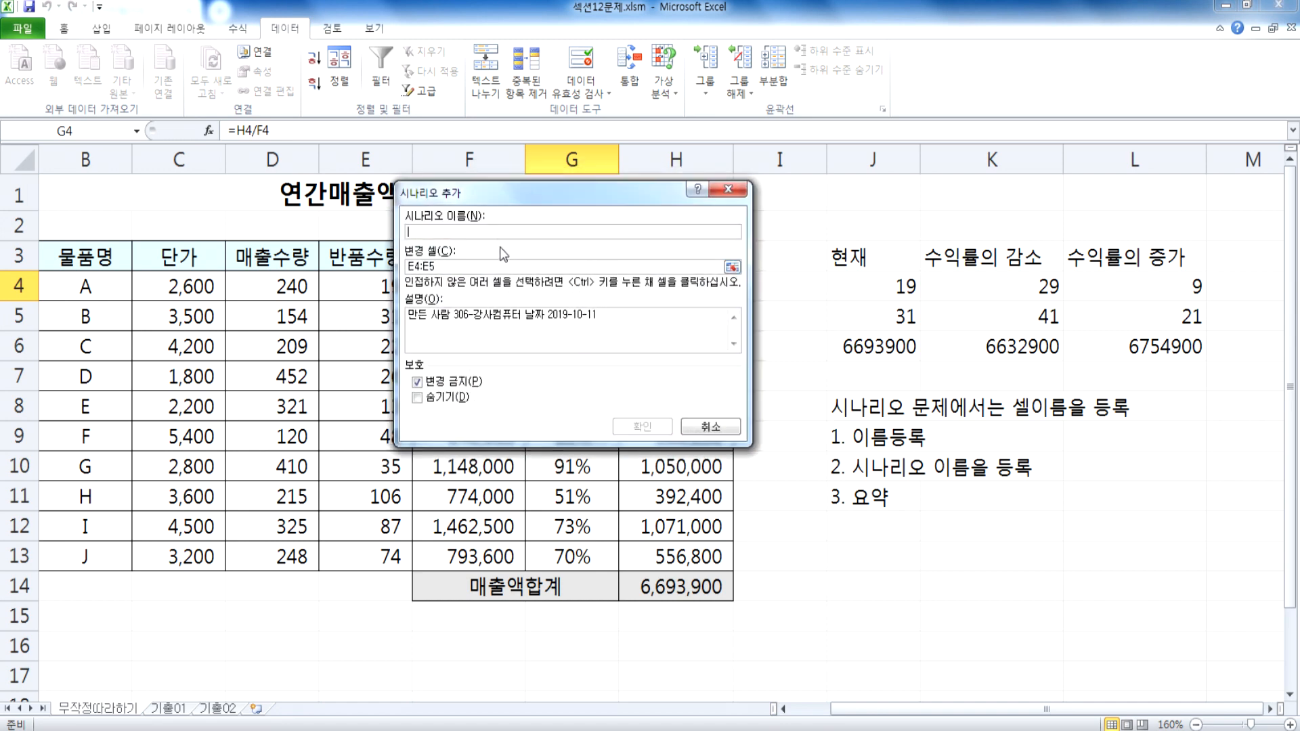
{"action": "type", "text": "수익률"}
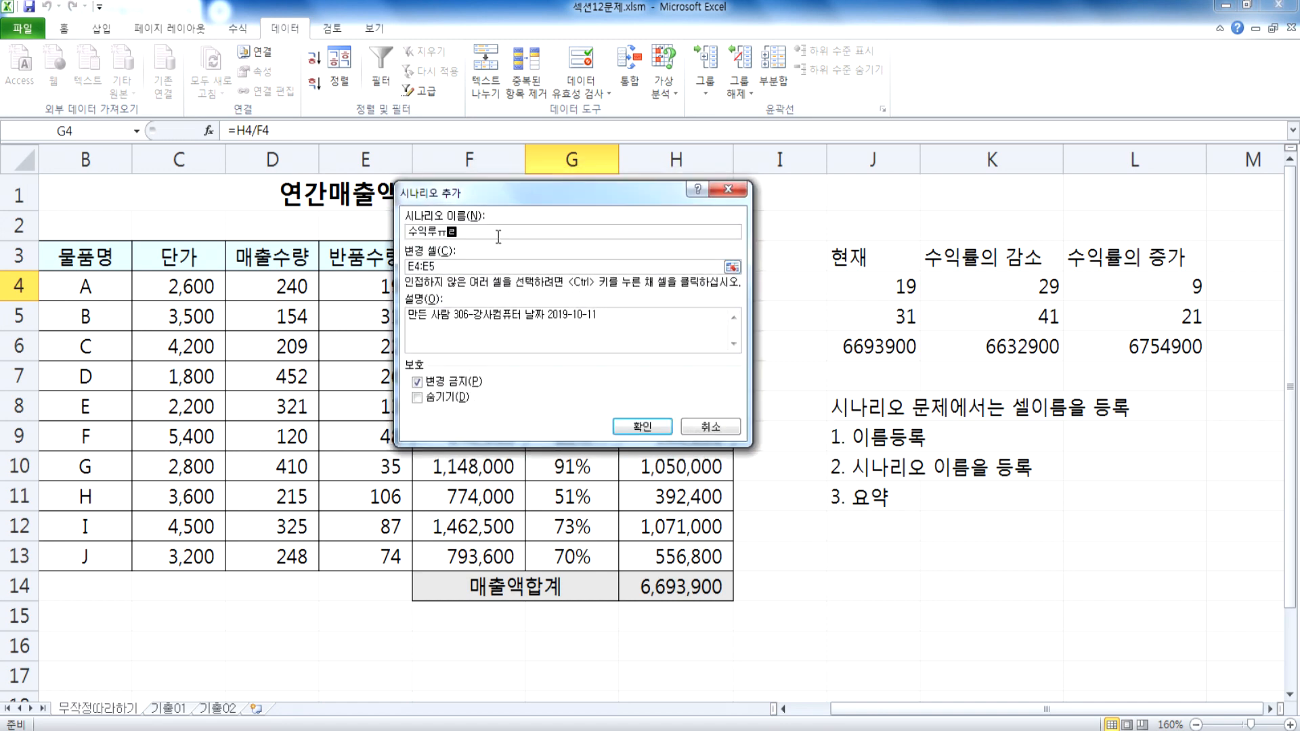
{"action": "type", "text": "의 감소"}
{"action": "left_click_drag", "start_coordinate": [499, 197], "coordinate": [567, 228]}
{"action": "left_click_drag", "start_coordinate": [518, 301], "coordinate": [399, 303]}
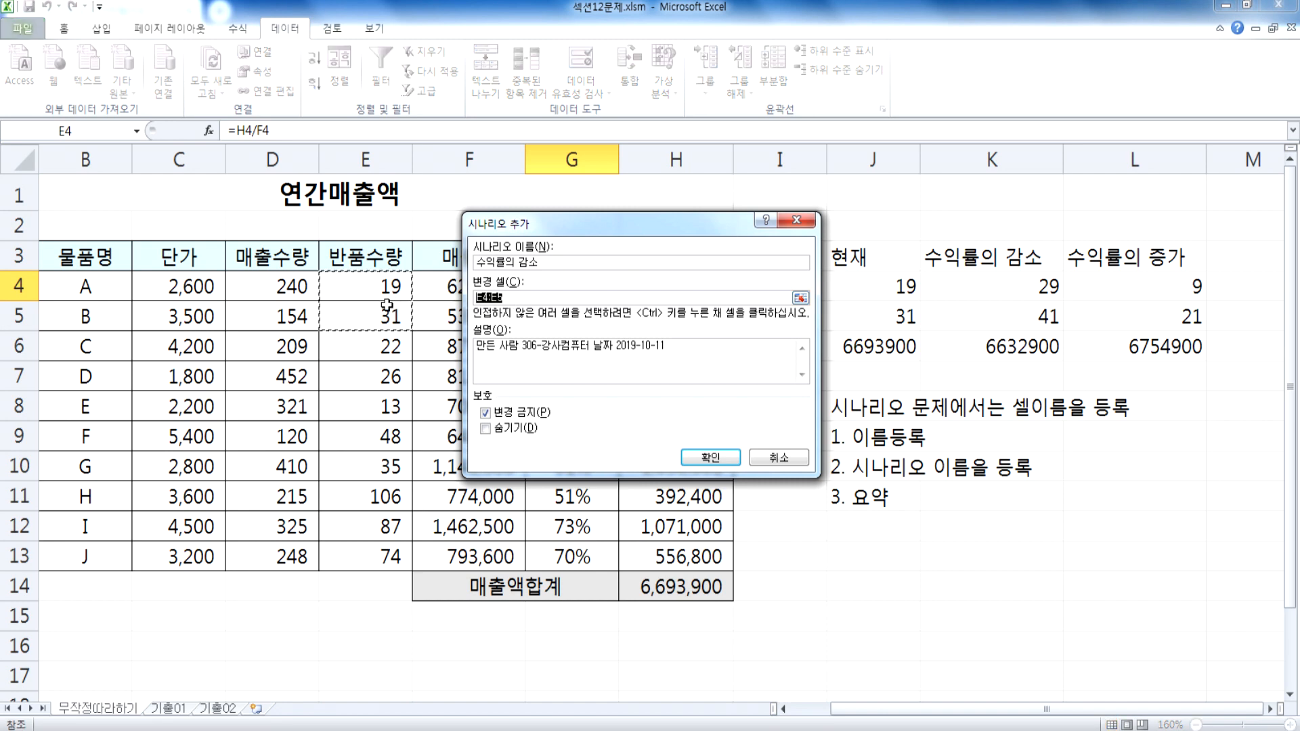
{"action": "left_click_drag", "start_coordinate": [502, 223], "coordinate": [474, 205]}
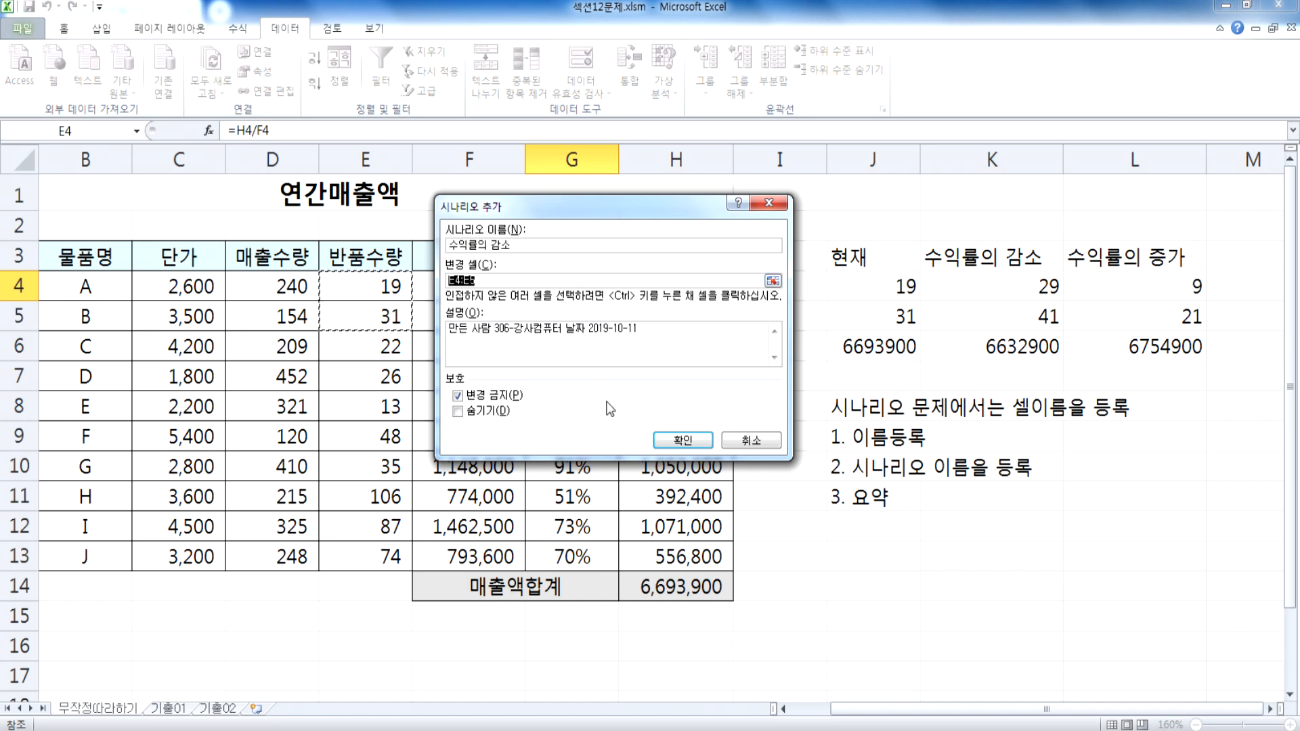
{"action": "left_click", "coordinate": [681, 441]}
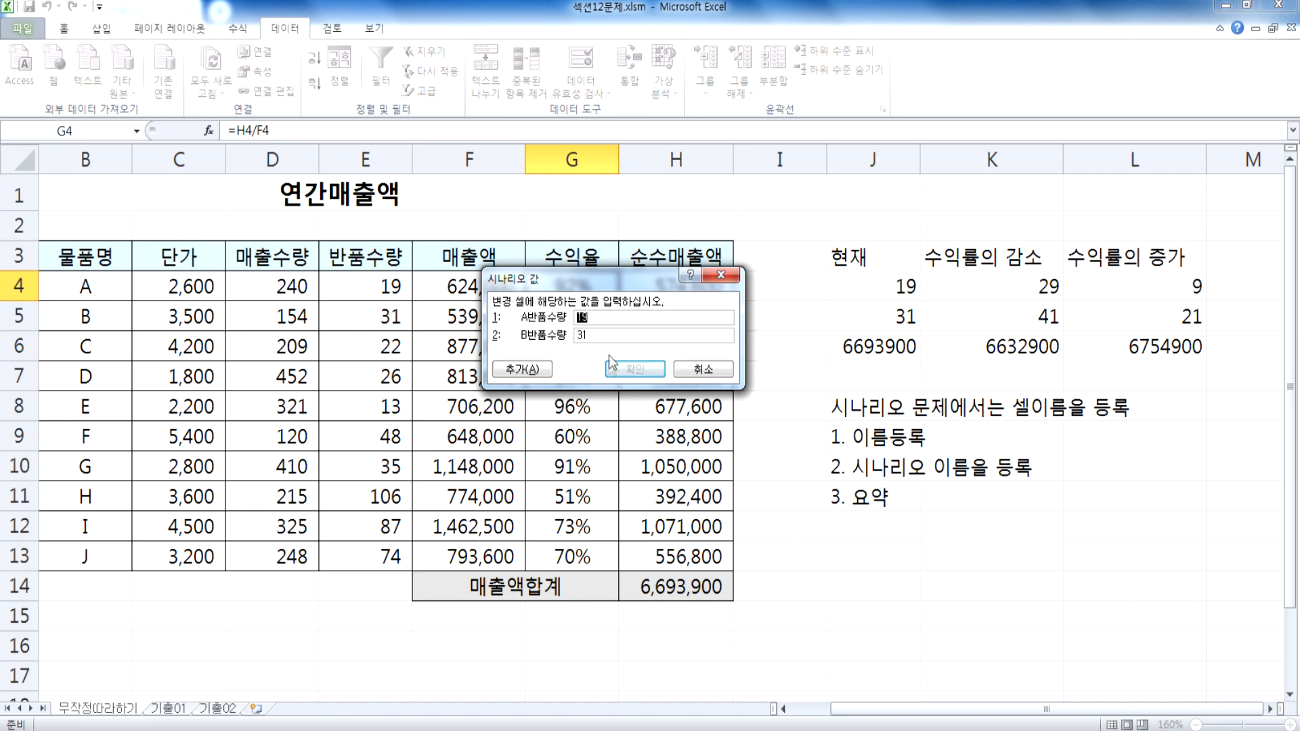
Step: Set the 수익률의 감소 scenario values to 29 for A반품수량 and 41 for B반품수량, and save the scenario
{"action": "left_click_drag", "start_coordinate": [580, 275], "coordinate": [549, 251]}
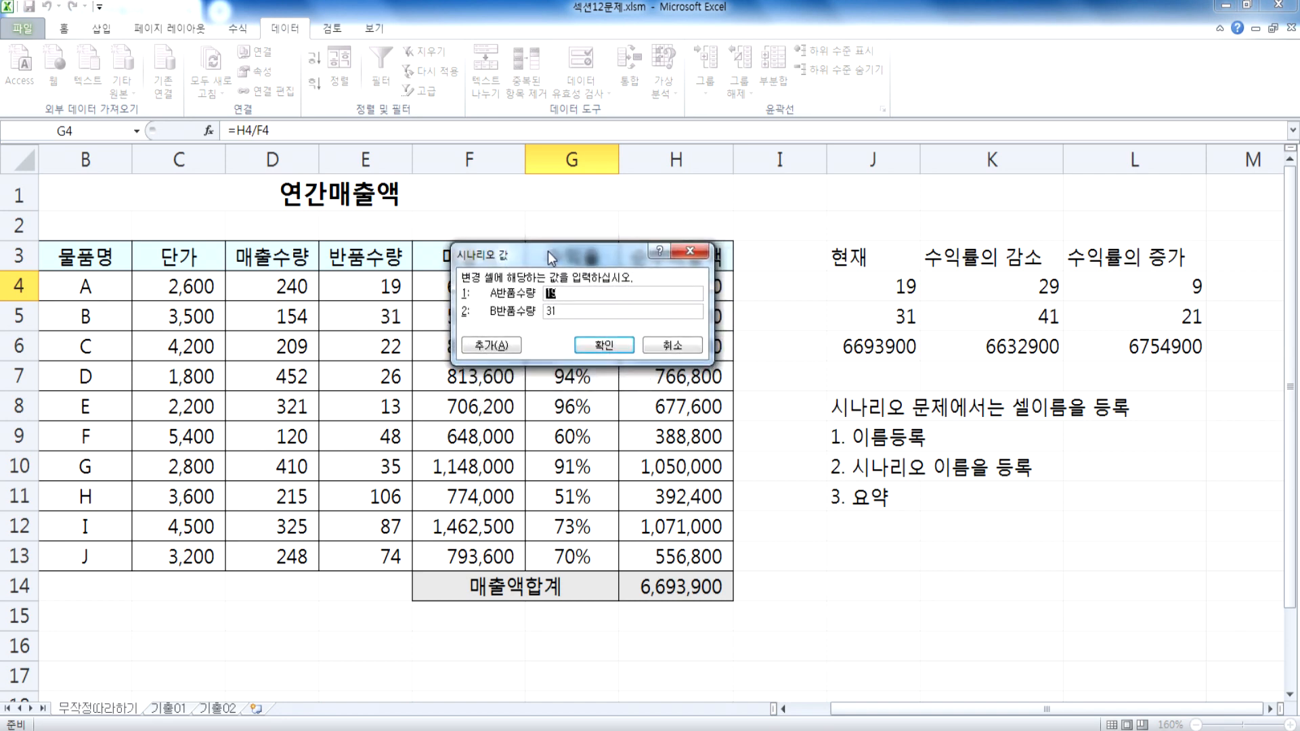
{"action": "type", "text": "29"}
{"action": "key", "text": "Tab"}
{"action": "type", "text": "41"}
{"action": "left_click", "coordinate": [588, 345]}
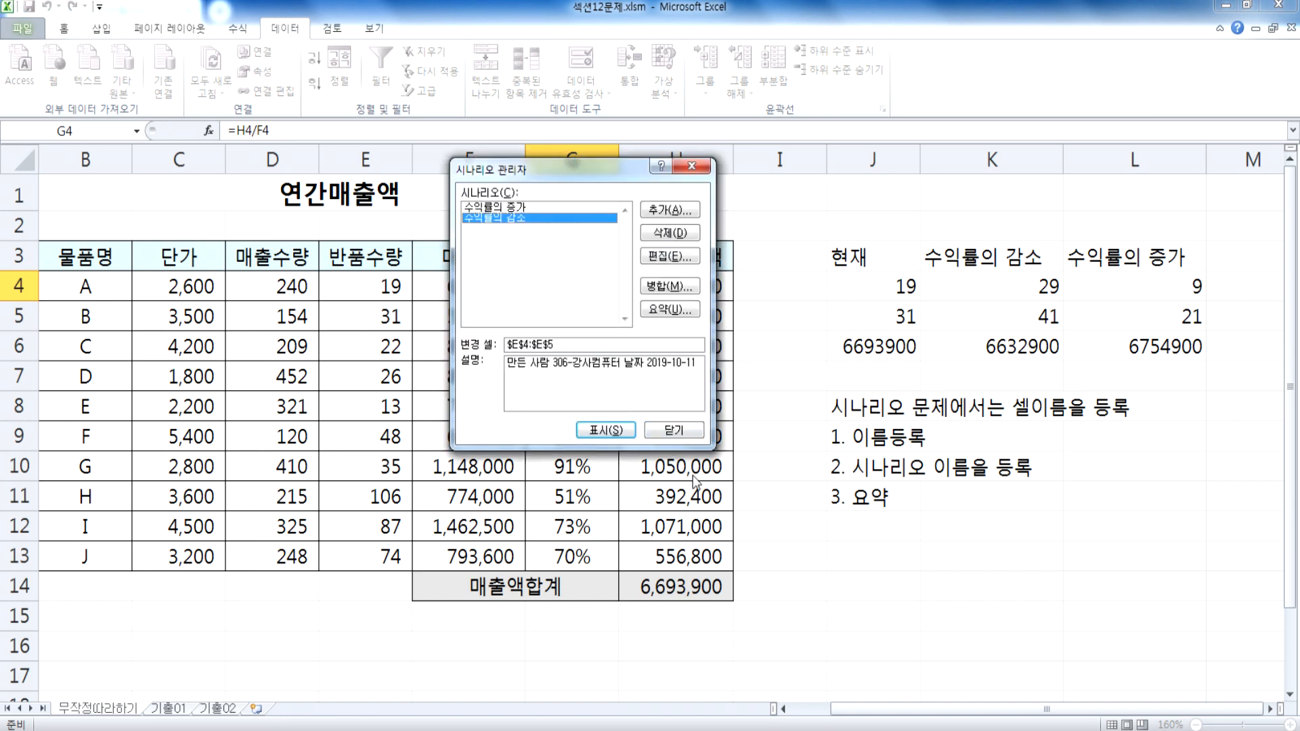
Step: Review the 수익률의 증가 and 수익률의 감소 scenarios in the list and close the Scenario Manager
{"action": "left_click", "coordinate": [504, 207]}
{"action": "left_click_drag", "start_coordinate": [512, 170], "coordinate": [478, 227]}
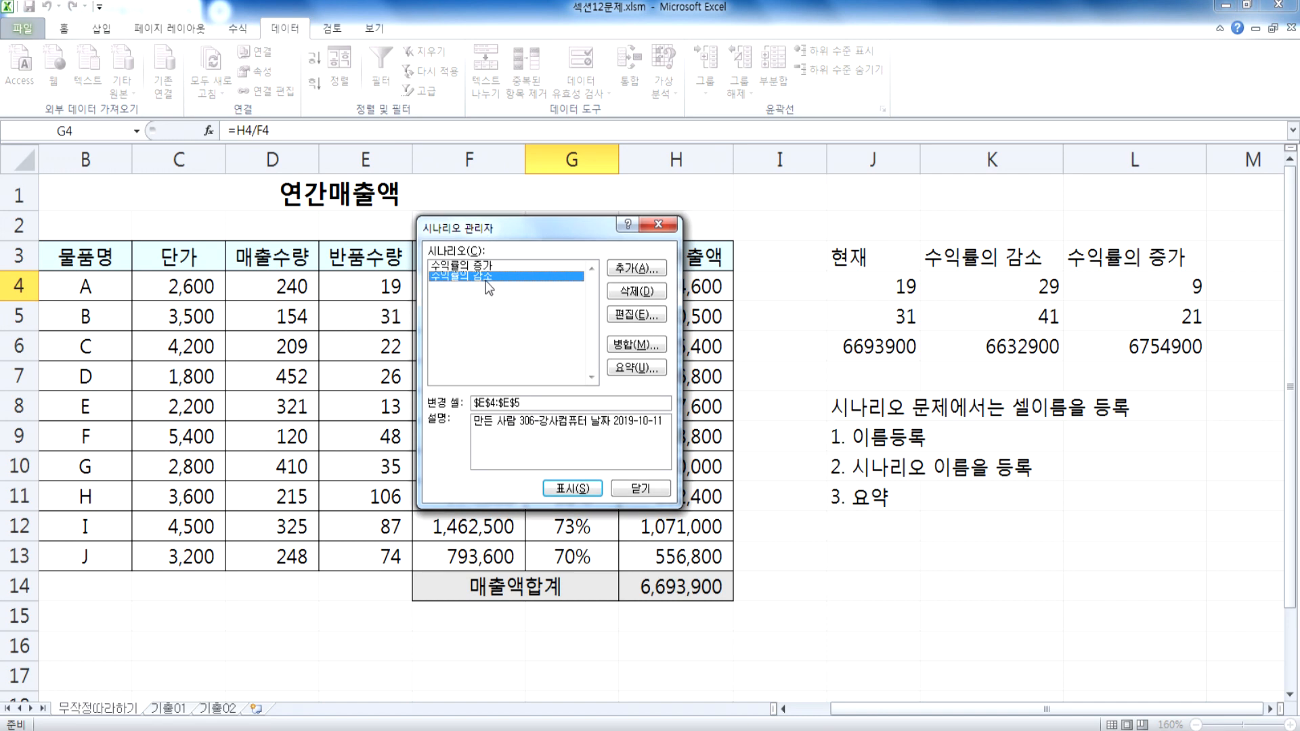
{"action": "left_click", "coordinate": [494, 265]}
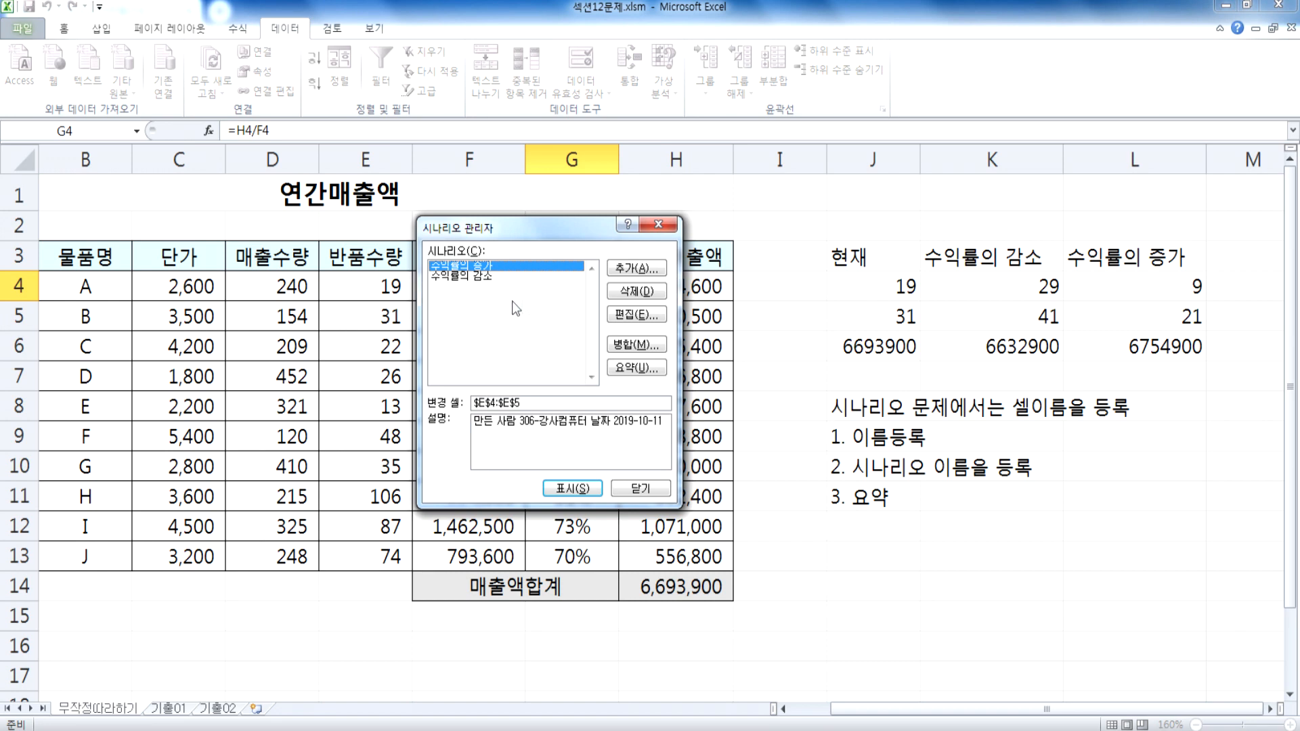
{"action": "left_click_drag", "start_coordinate": [571, 231], "coordinate": [619, 150]}
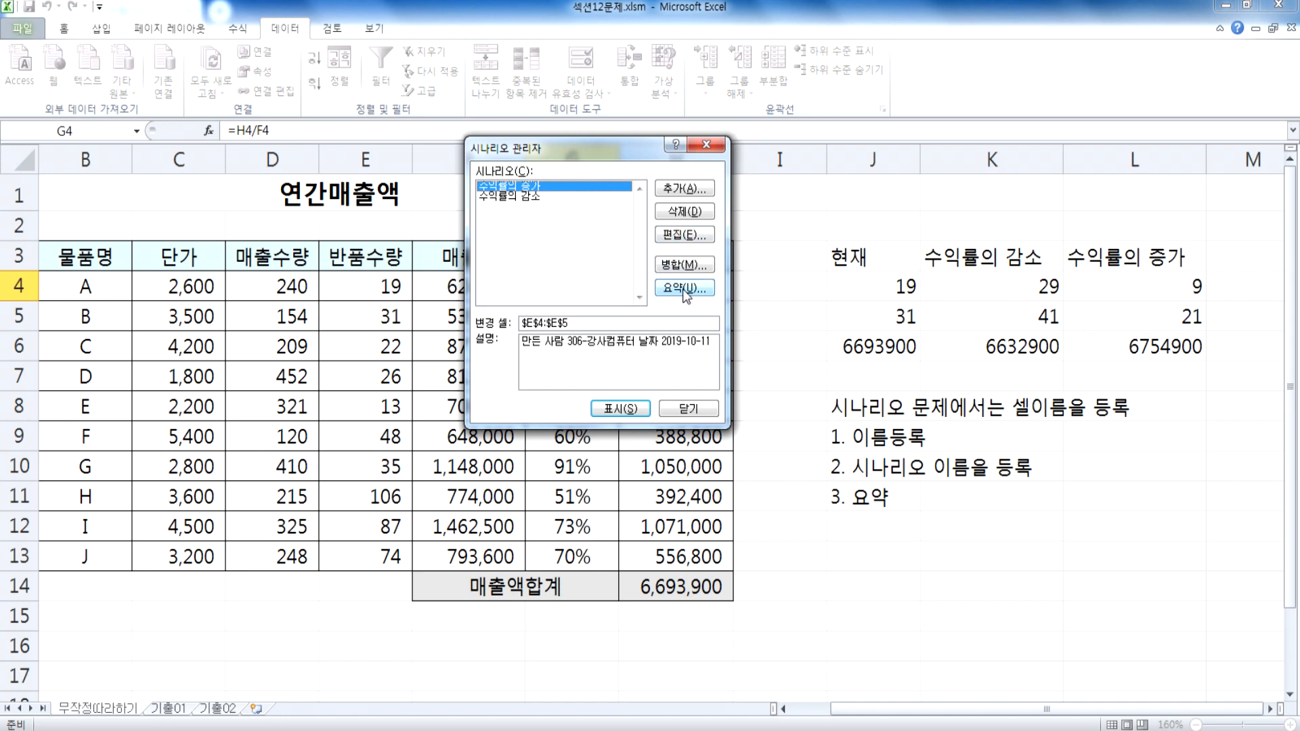
{"action": "left_click", "coordinate": [687, 409]}
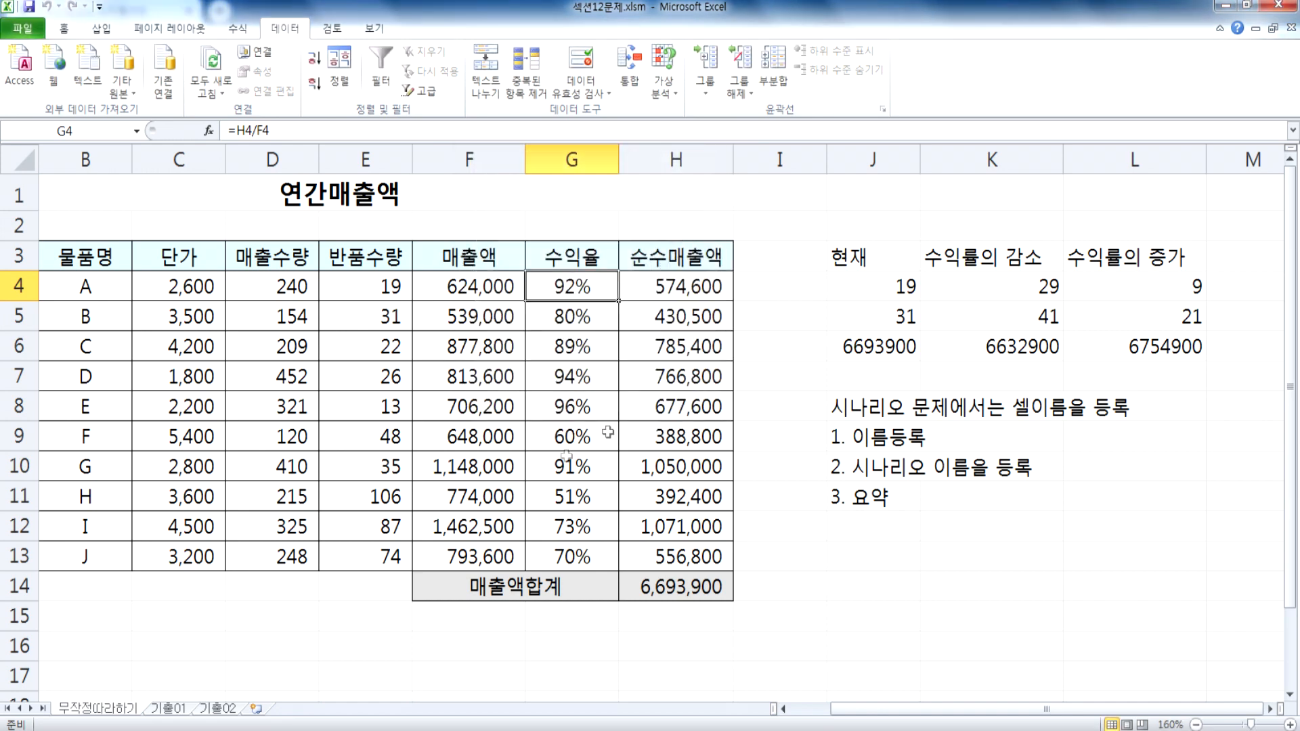
Step: Check the defined names of cells E4 and E5
{"action": "left_click", "coordinate": [359, 287]}
{"action": "left_click", "coordinate": [102, 131]}
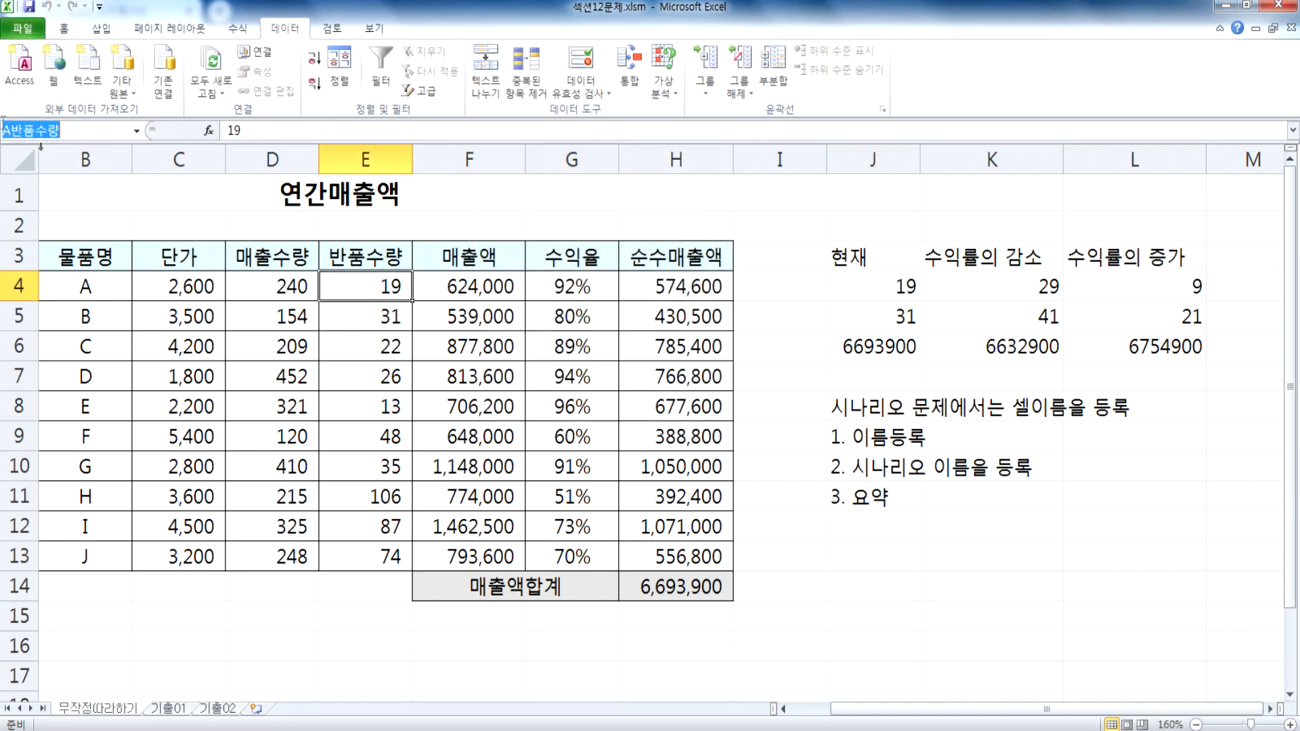
{"action": "left_click", "coordinate": [388, 321]}
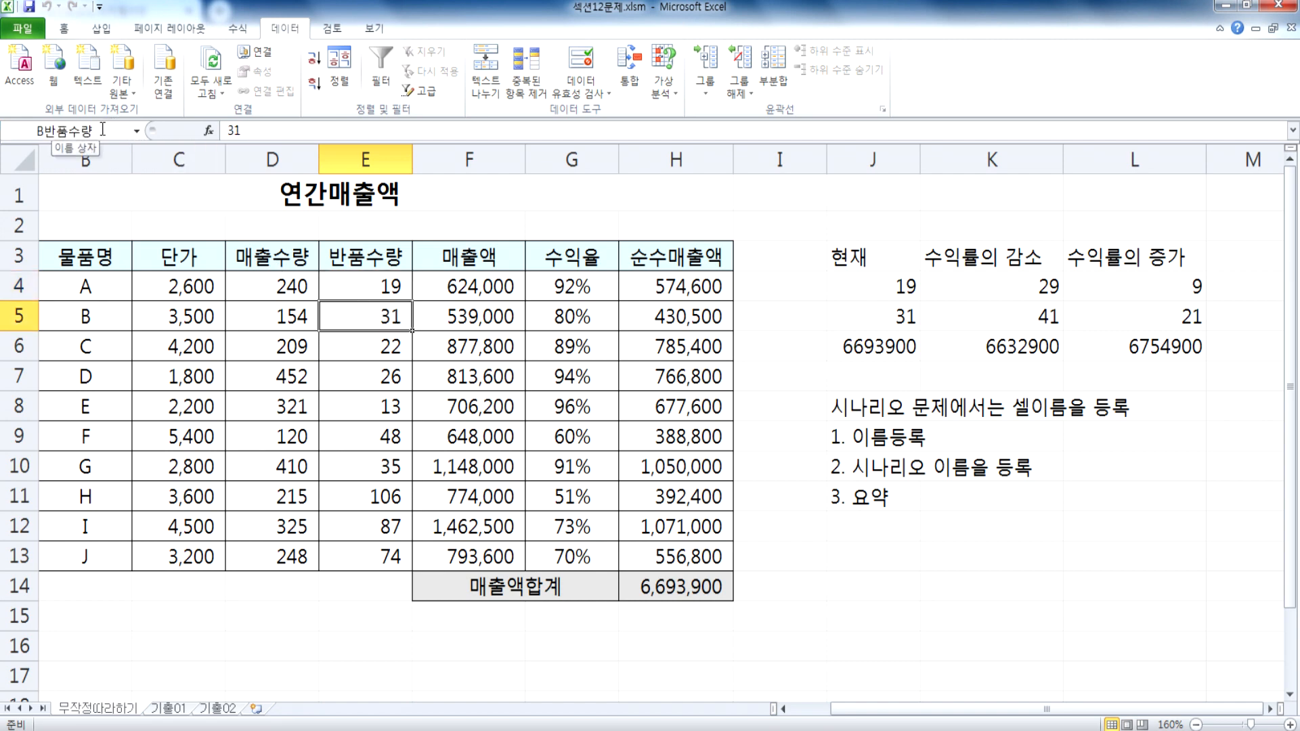
{"action": "left_click", "coordinate": [383, 286]}
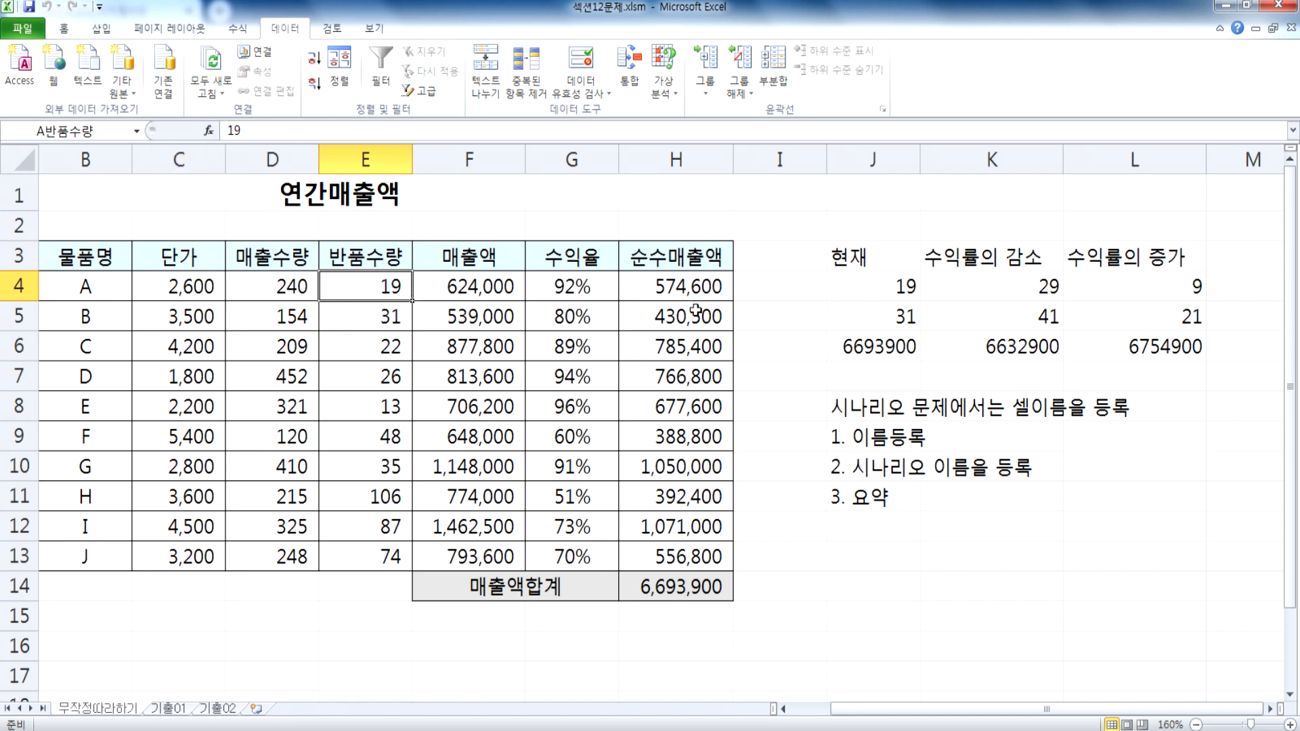
Step: Start a scenario summary from the Scenario Manager and set its result cell to H14
{"action": "left_click", "coordinate": [667, 91]}
{"action": "left_click", "coordinate": [704, 115]}
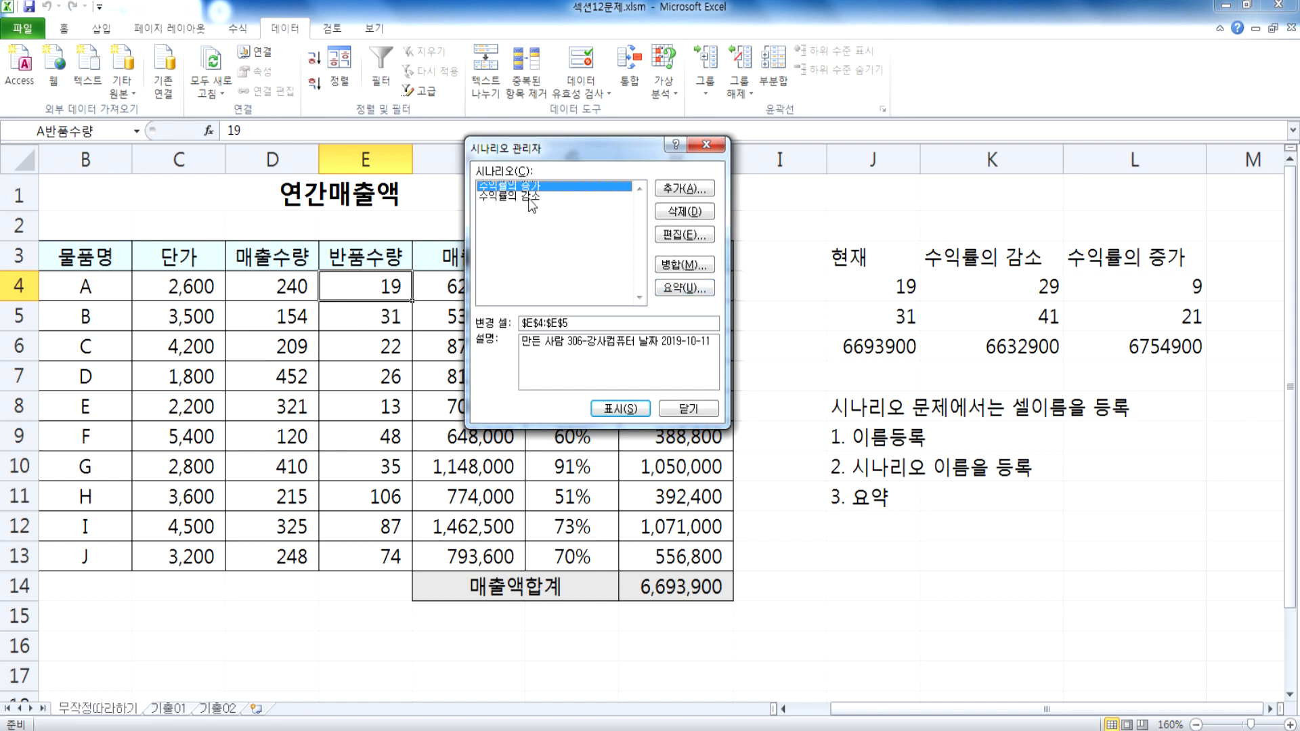
{"action": "left_click", "coordinate": [686, 287]}
{"action": "left_click_drag", "start_coordinate": [609, 214], "coordinate": [955, 266]}
{"action": "scroll", "coordinate": [772, 396], "scroll_direction": "down", "scroll_amount": 3}
{"action": "scroll", "coordinate": [613, 321], "scroll_direction": "up", "scroll_amount": 2}
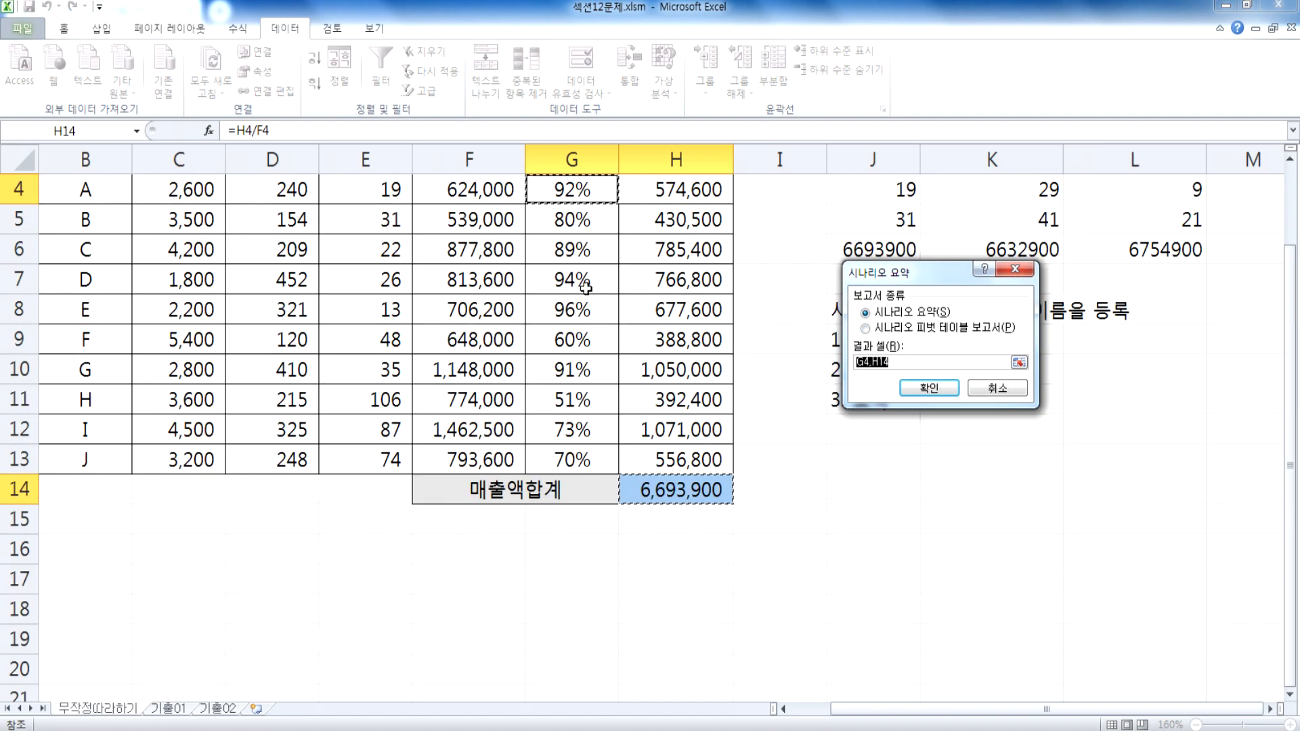
{"action": "scroll", "coordinate": [568, 290], "scroll_direction": "up", "scroll_amount": 1}
{"action": "scroll", "coordinate": [640, 329], "scroll_direction": "down", "scroll_amount": 3}
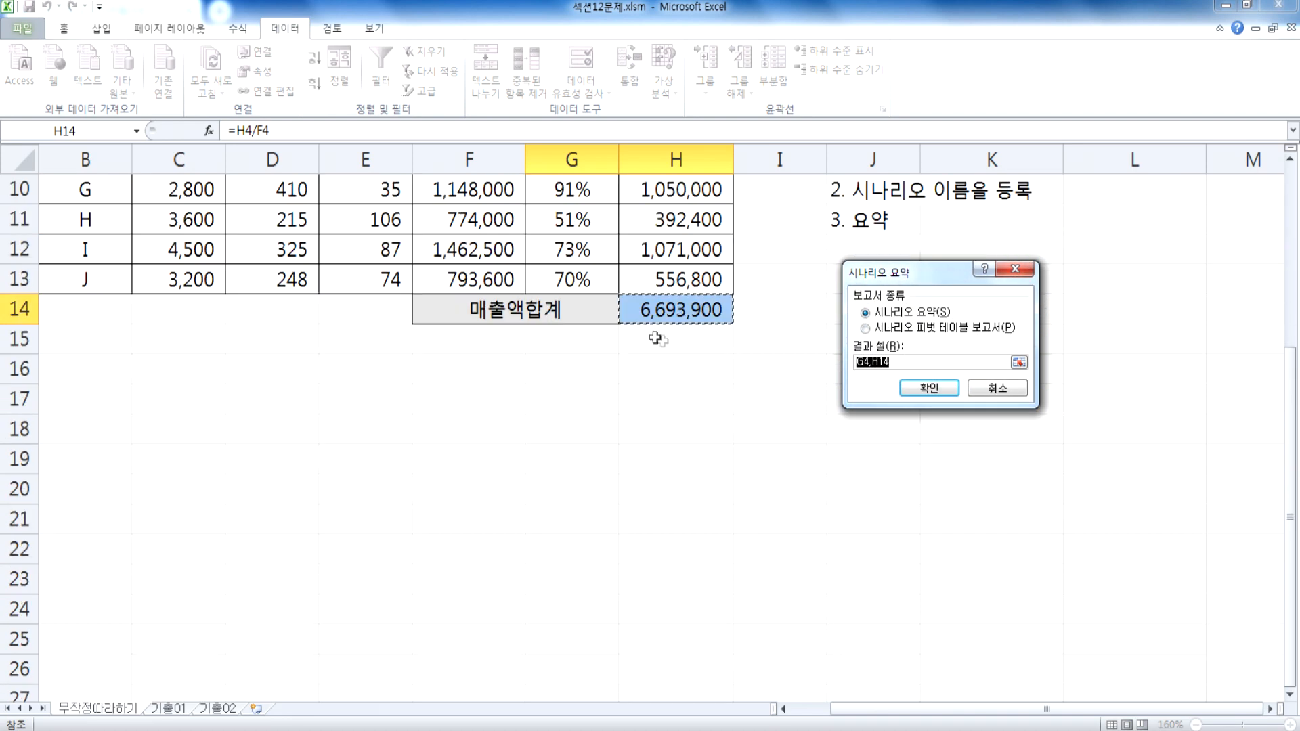
{"action": "left_click", "coordinate": [657, 308]}
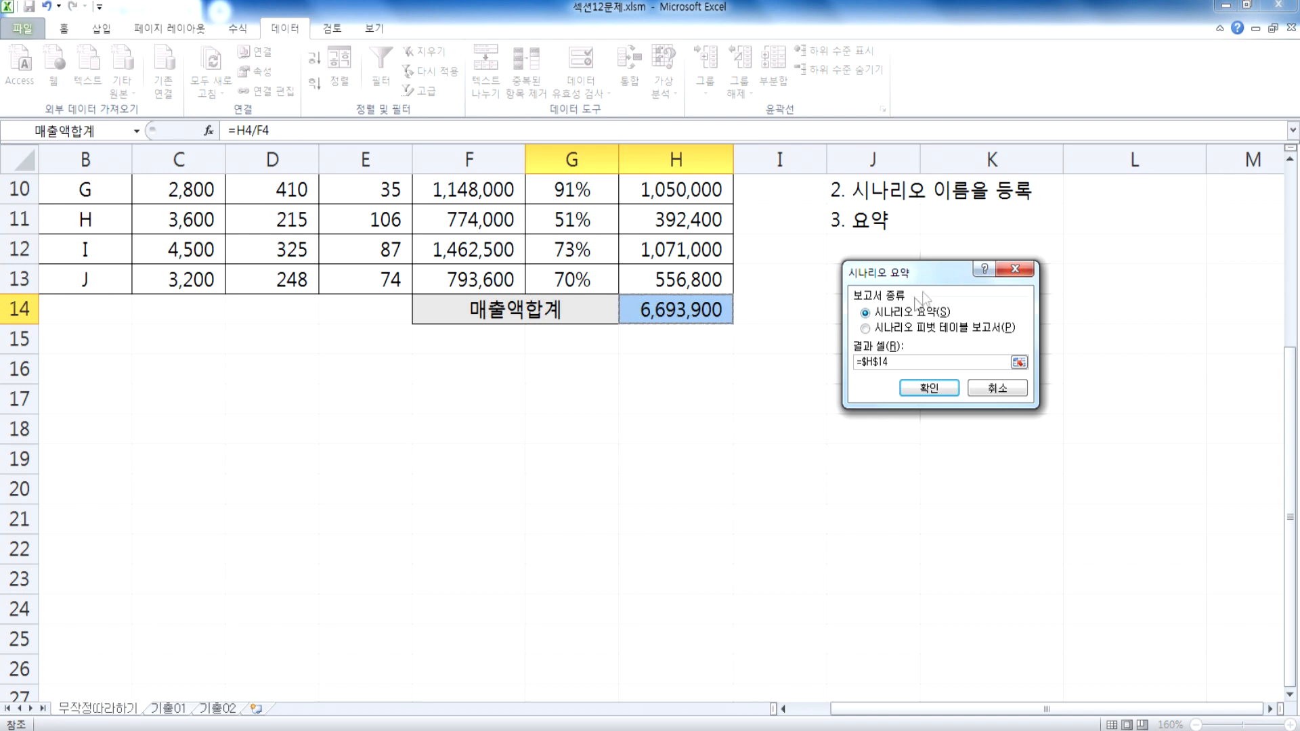
{"action": "scroll", "coordinate": [897, 318], "scroll_direction": "up", "scroll_amount": 3}
{"action": "left_click_drag", "start_coordinate": [906, 279], "coordinate": [659, 257]}
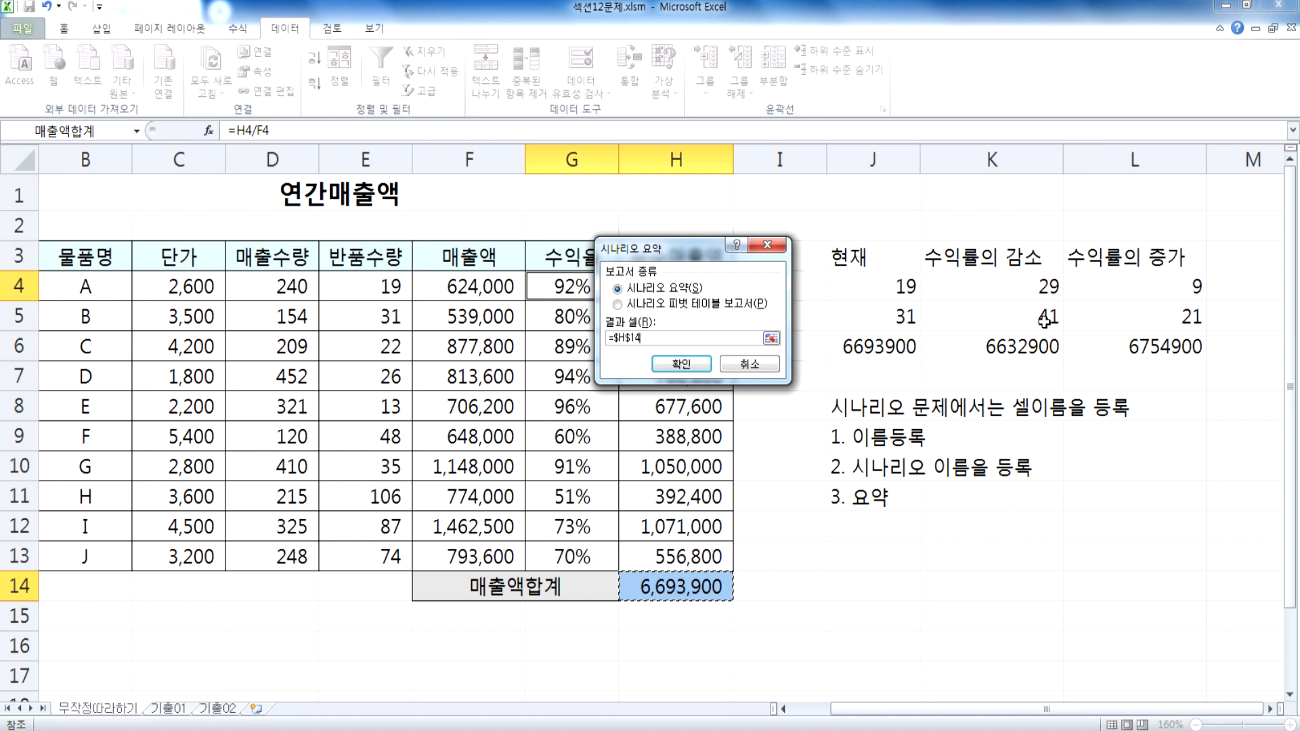
Step: Try G4 as the result cell of the scenario summary
{"action": "scroll", "coordinate": [688, 473], "scroll_direction": "down", "scroll_amount": 2}
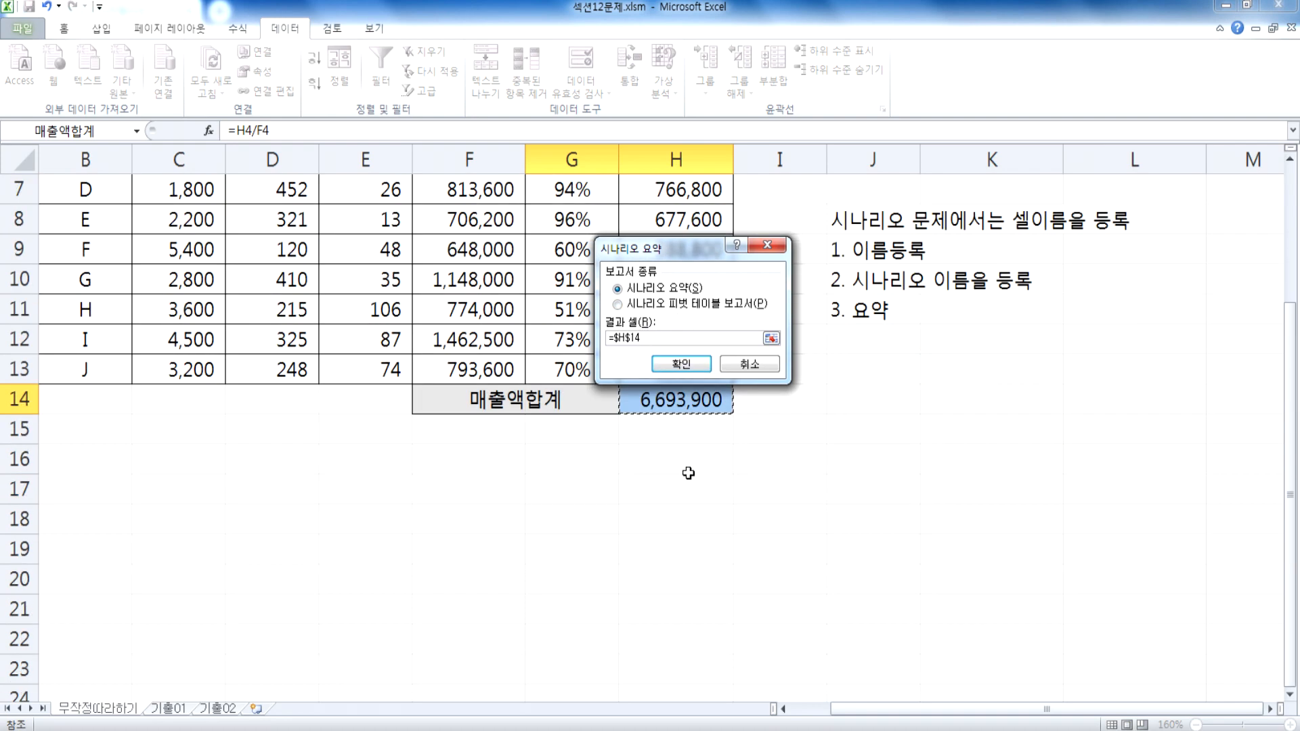
{"action": "scroll", "coordinate": [626, 310], "scroll_direction": "up", "scroll_amount": 1}
{"action": "left_click", "coordinate": [575, 193]}
{"action": "scroll", "coordinate": [568, 353], "scroll_direction": "up", "scroll_amount": 1}
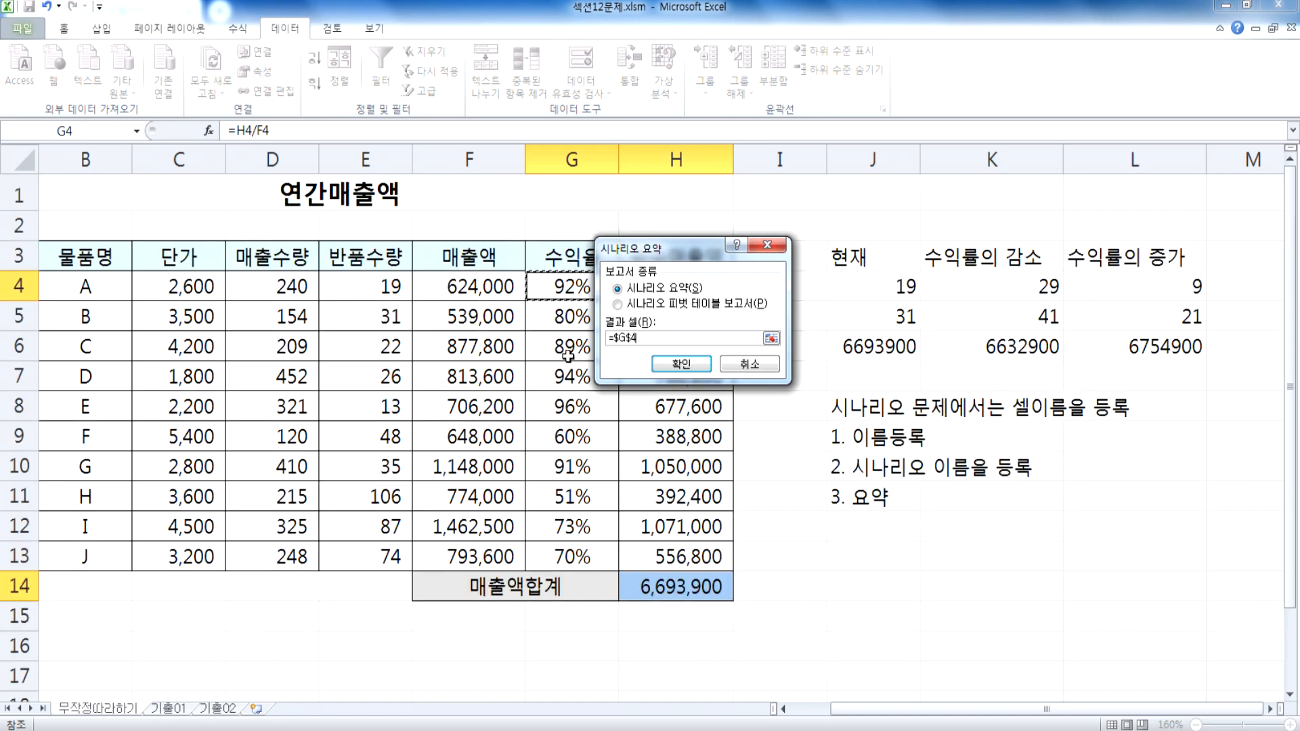
Step: Set the summary's result cell to H14 and generate the scenario summary report
{"action": "scroll", "coordinate": [650, 525], "scroll_direction": "down", "scroll_amount": 3}
{"action": "left_click", "coordinate": [658, 307]}
{"action": "left_click", "coordinate": [852, 375]}
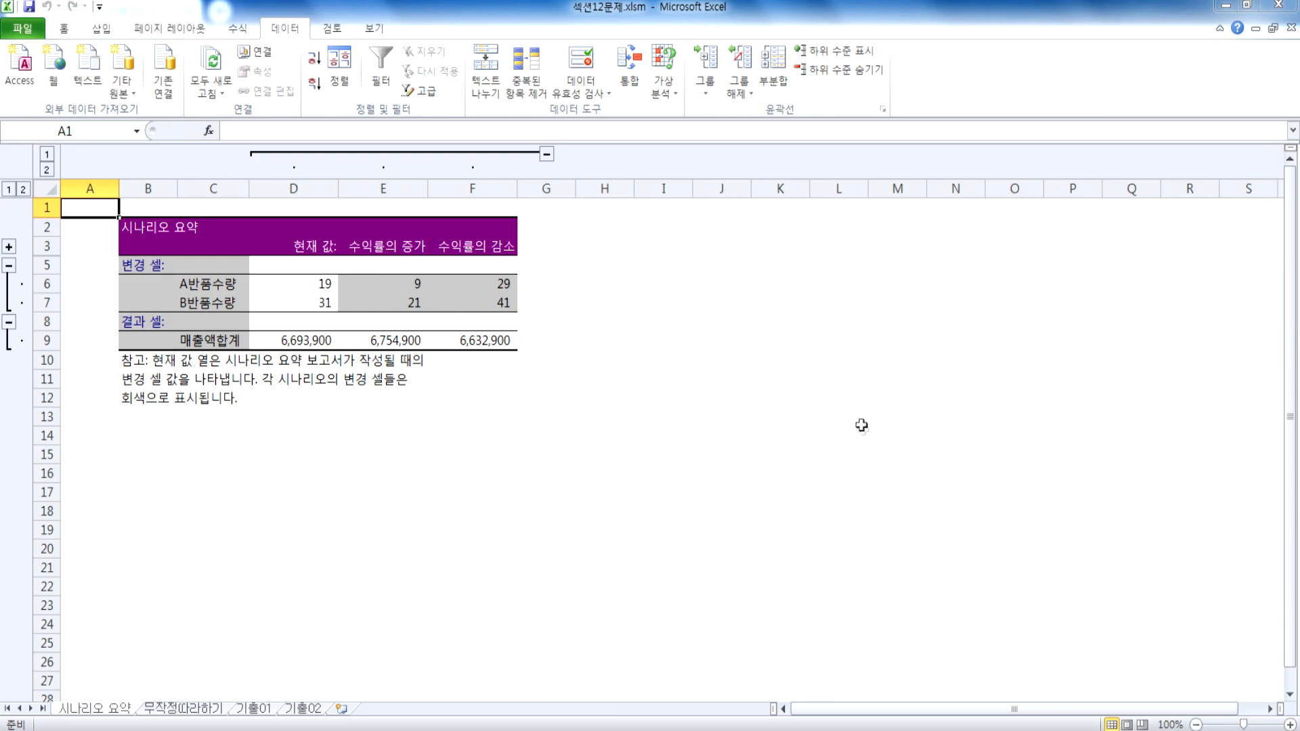
Step: On the 무작정따라하기 sheet, swap the comparison columns so 수익률의 증가 occupies K3:K6 and 수익률의 감소 occupies L3:L6
{"action": "left_click", "coordinate": [1226, 5]}
{"action": "left_click", "coordinate": [252, 729]}
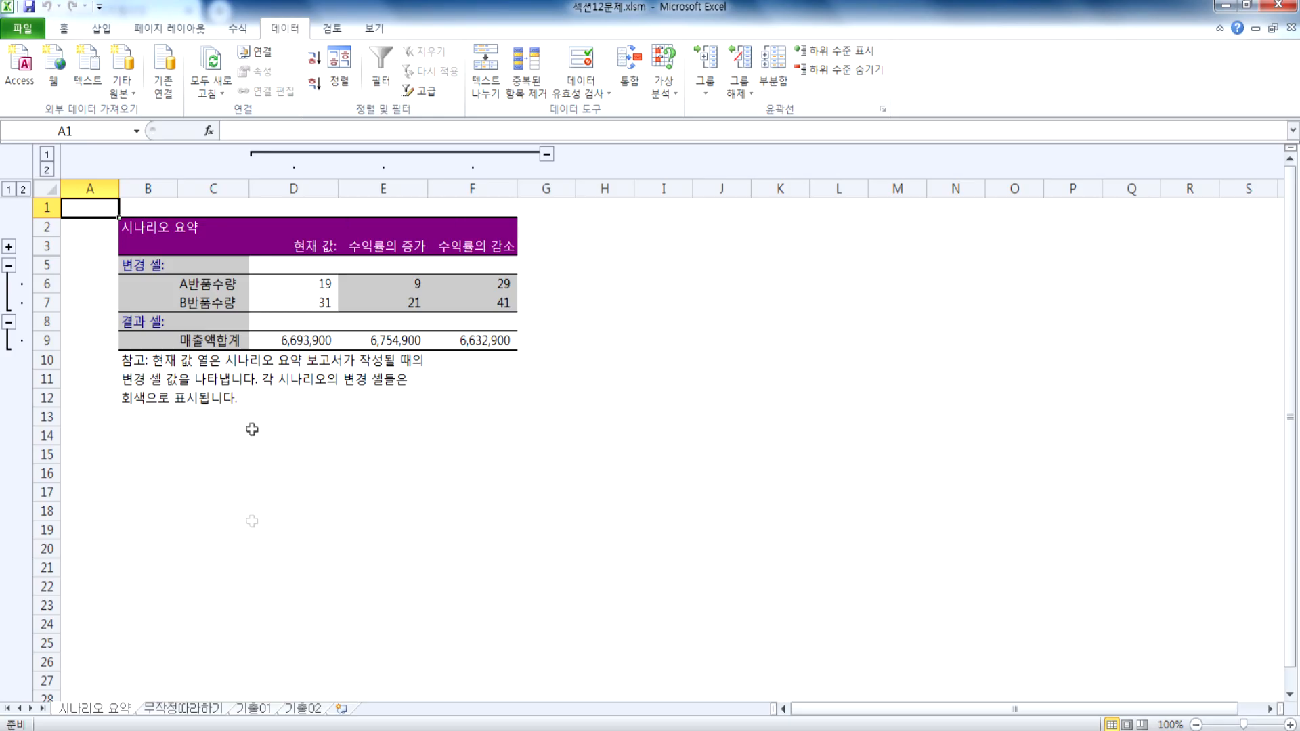
{"action": "left_click", "coordinate": [188, 707]}
{"action": "scroll", "coordinate": [928, 357], "scroll_direction": "up", "scroll_amount": 3}
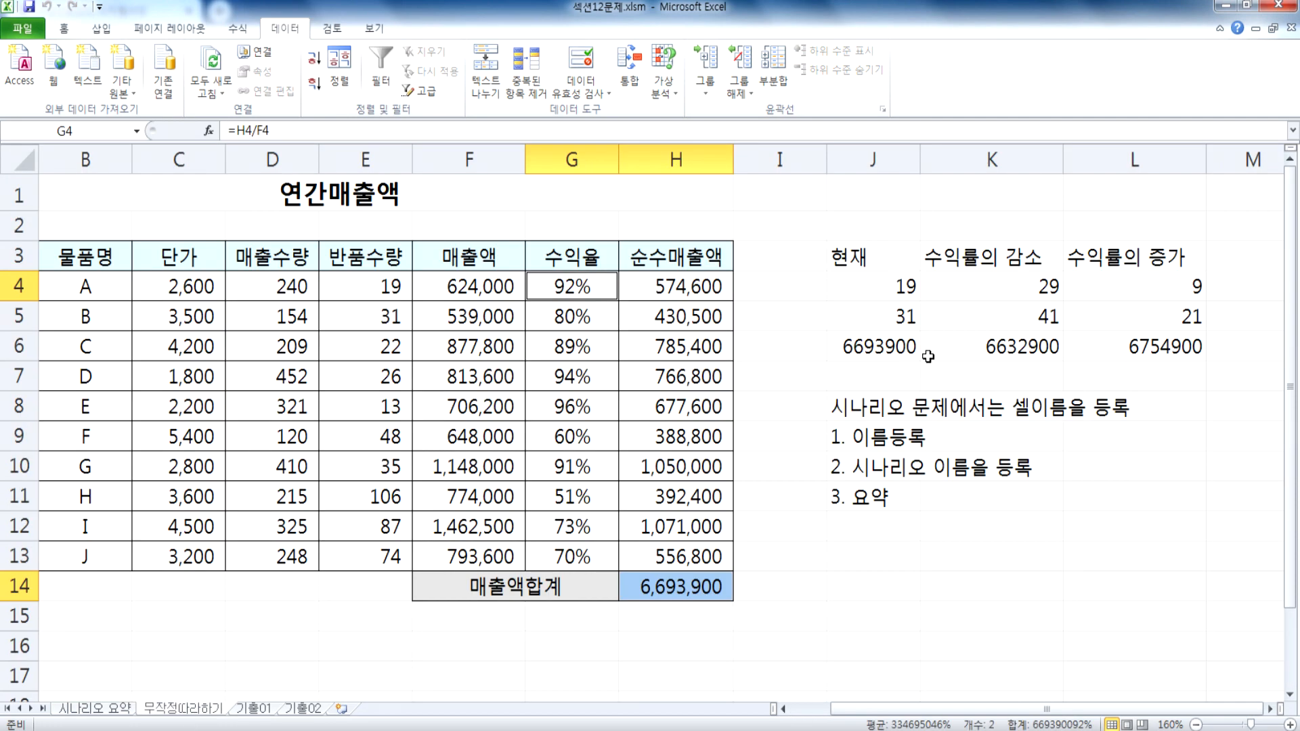
{"action": "left_click_drag", "start_coordinate": [987, 256], "coordinate": [993, 344]}
{"action": "key", "text": "ctrl+x"}
{"action": "left_click", "coordinate": [1252, 264]}
{"action": "key", "text": "ctrl+v"}
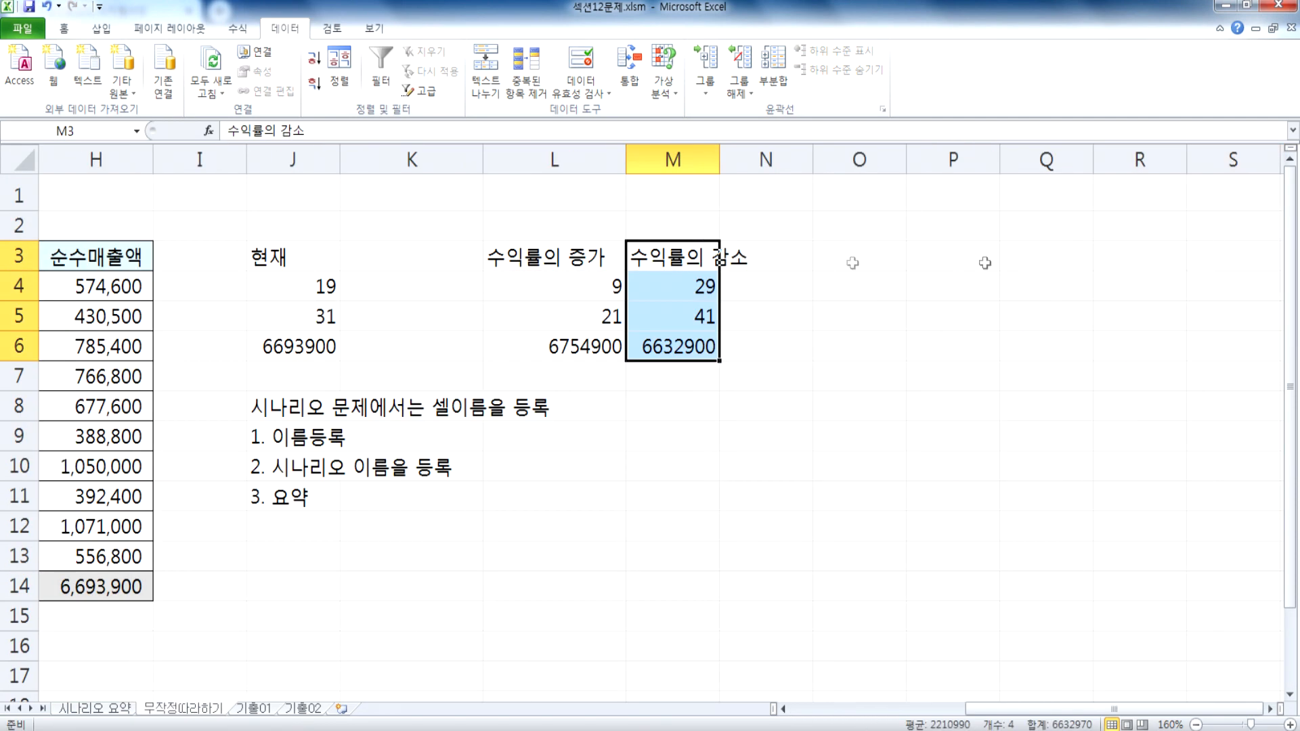
{"action": "left_click_drag", "start_coordinate": [538, 256], "coordinate": [539, 347]}
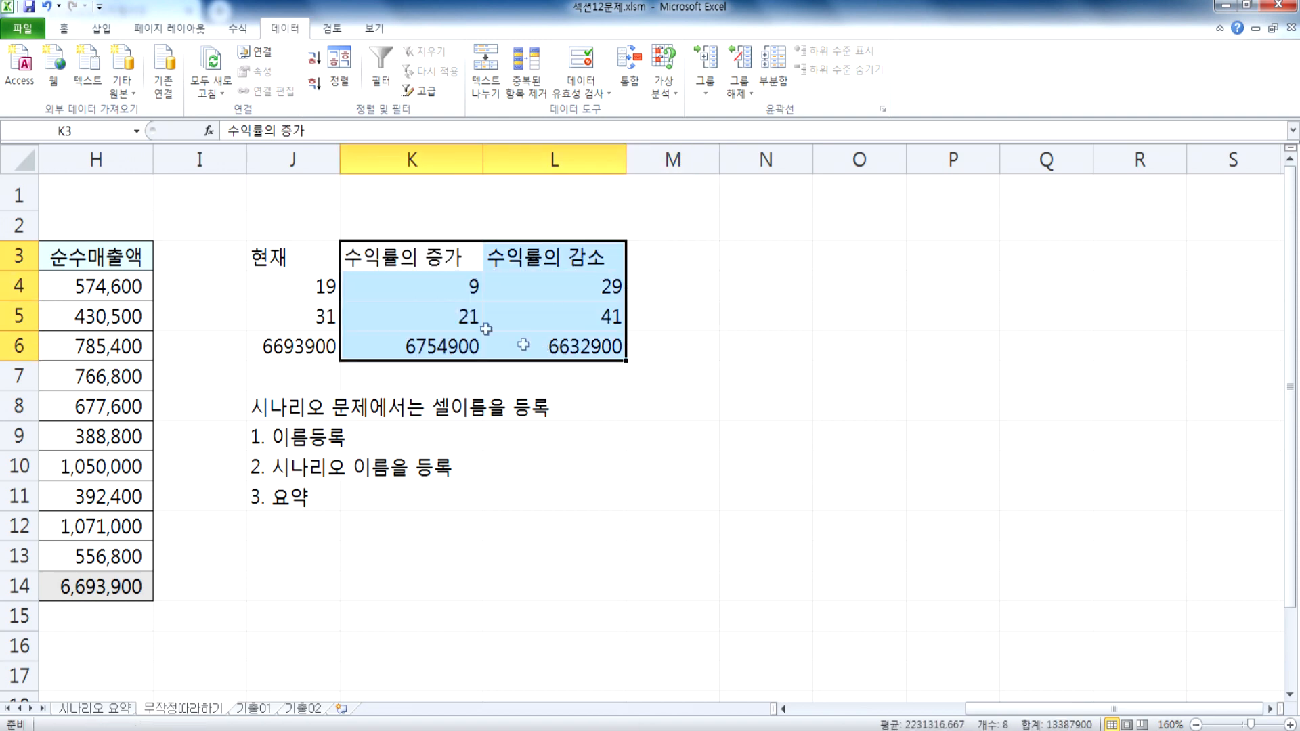
Step: Check the reordered comparison table in J3:L6
{"action": "left_click", "coordinate": [419, 298]}
{"action": "left_click", "coordinate": [277, 248]}
{"action": "left_click_drag", "start_coordinate": [278, 248], "coordinate": [589, 349]}
{"action": "left_click", "coordinate": [369, 318]}
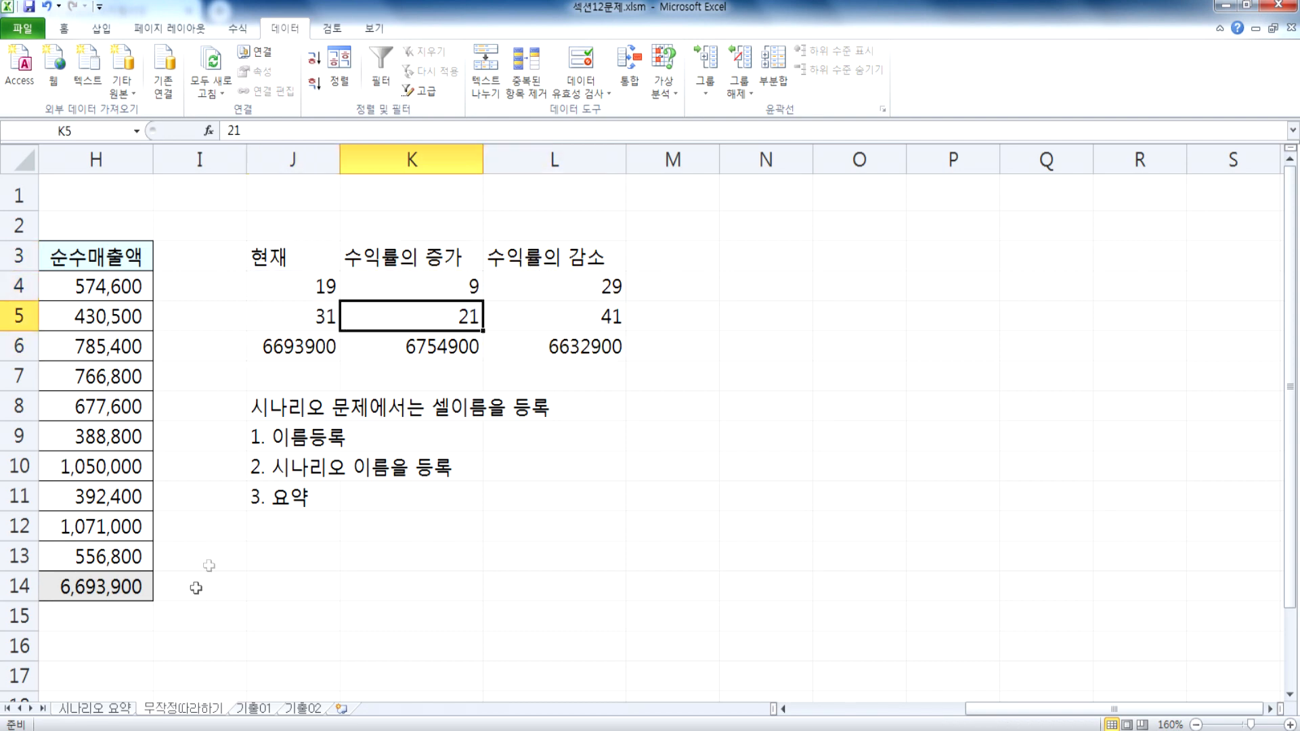
Step: On the 시나리오 요약 sheet, compare the return quantities and 매출액합계 across the current, 수익률의 증가 and 수익률의 감소 columns
{"action": "left_click", "coordinate": [101, 708]}
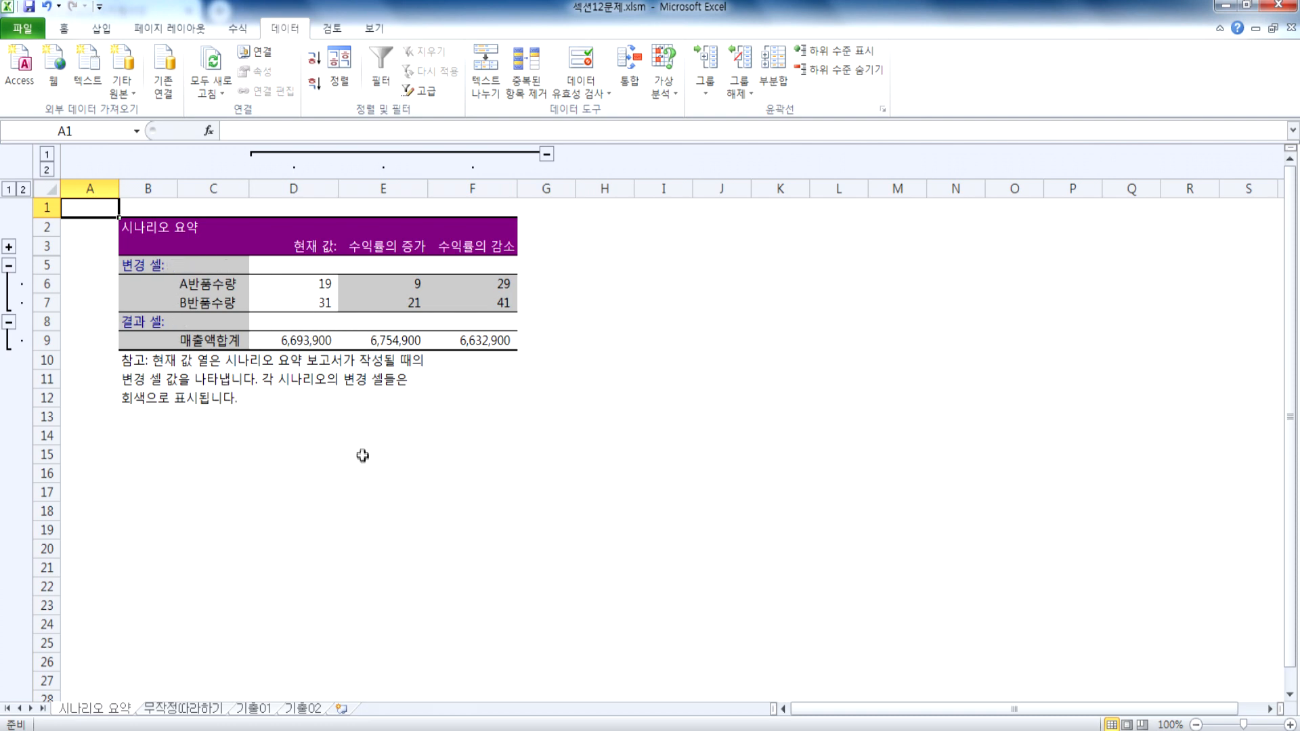
{"action": "left_click", "coordinate": [287, 288]}
{"action": "left_click", "coordinate": [289, 307]}
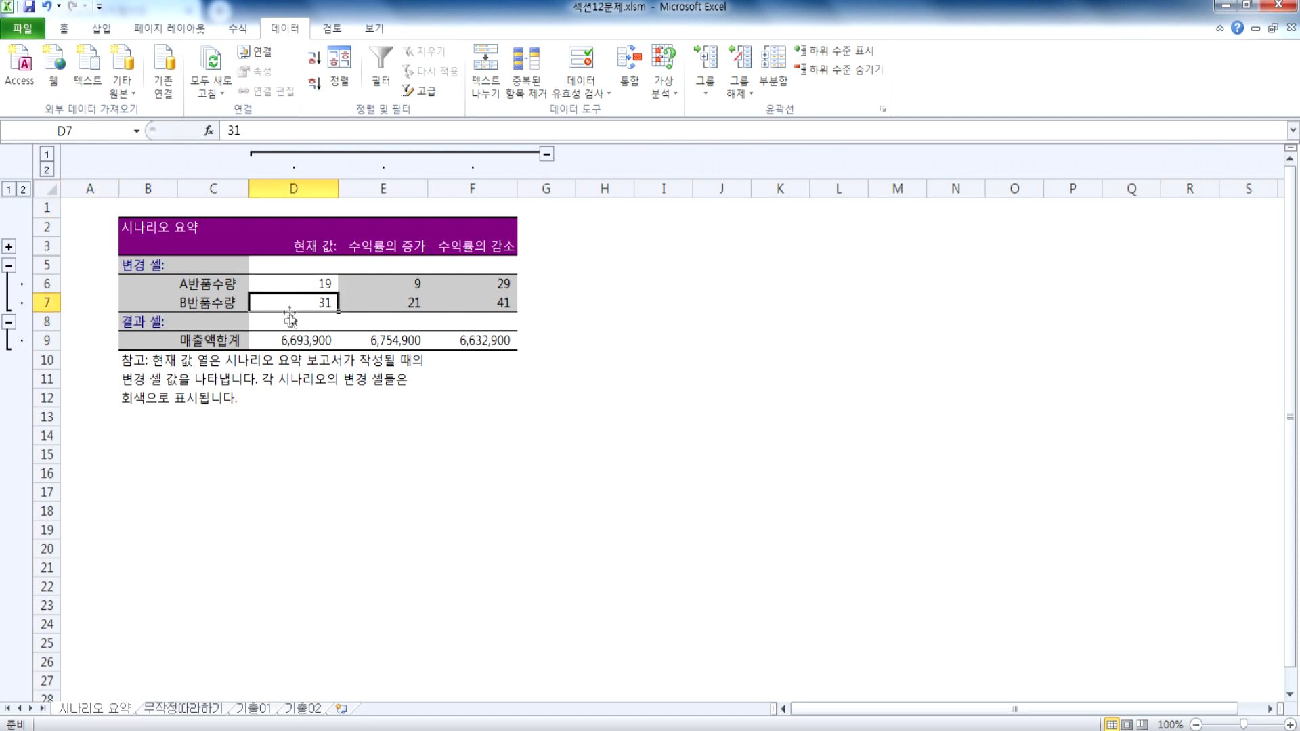
{"action": "left_click", "coordinate": [278, 342]}
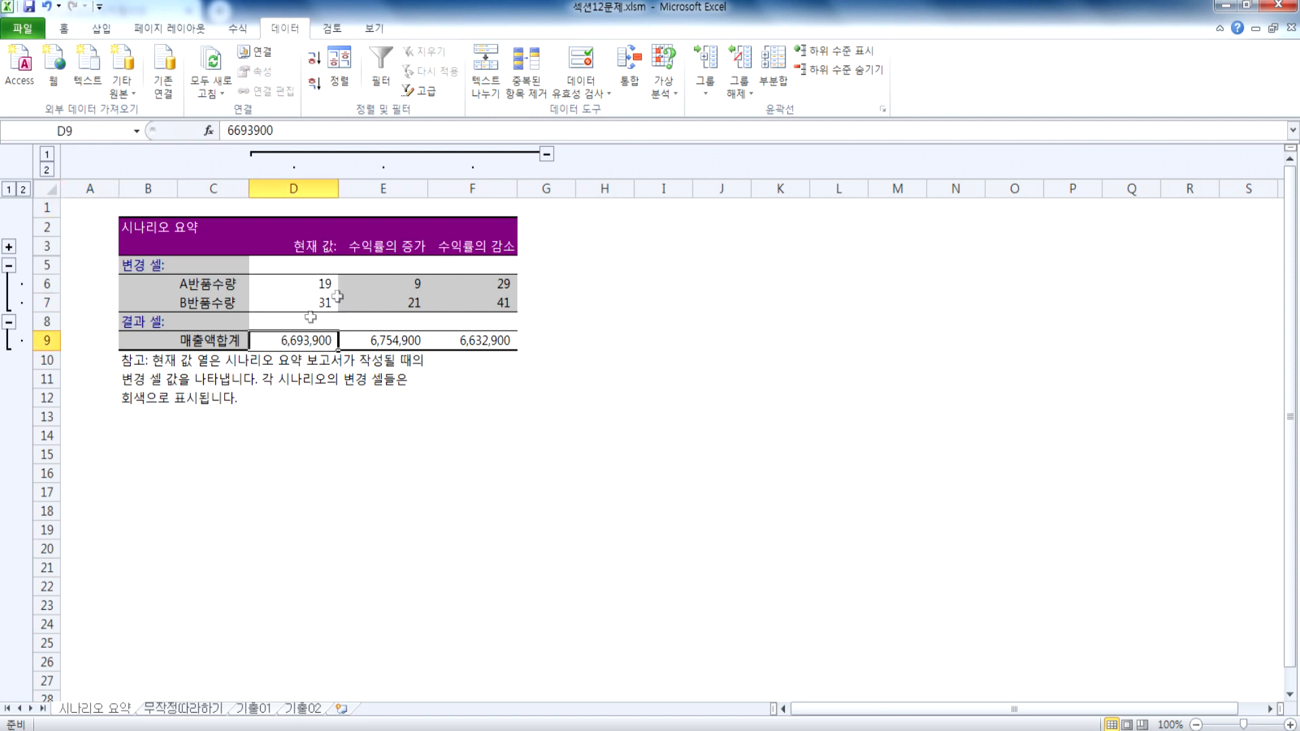
{"action": "left_click", "coordinate": [392, 248]}
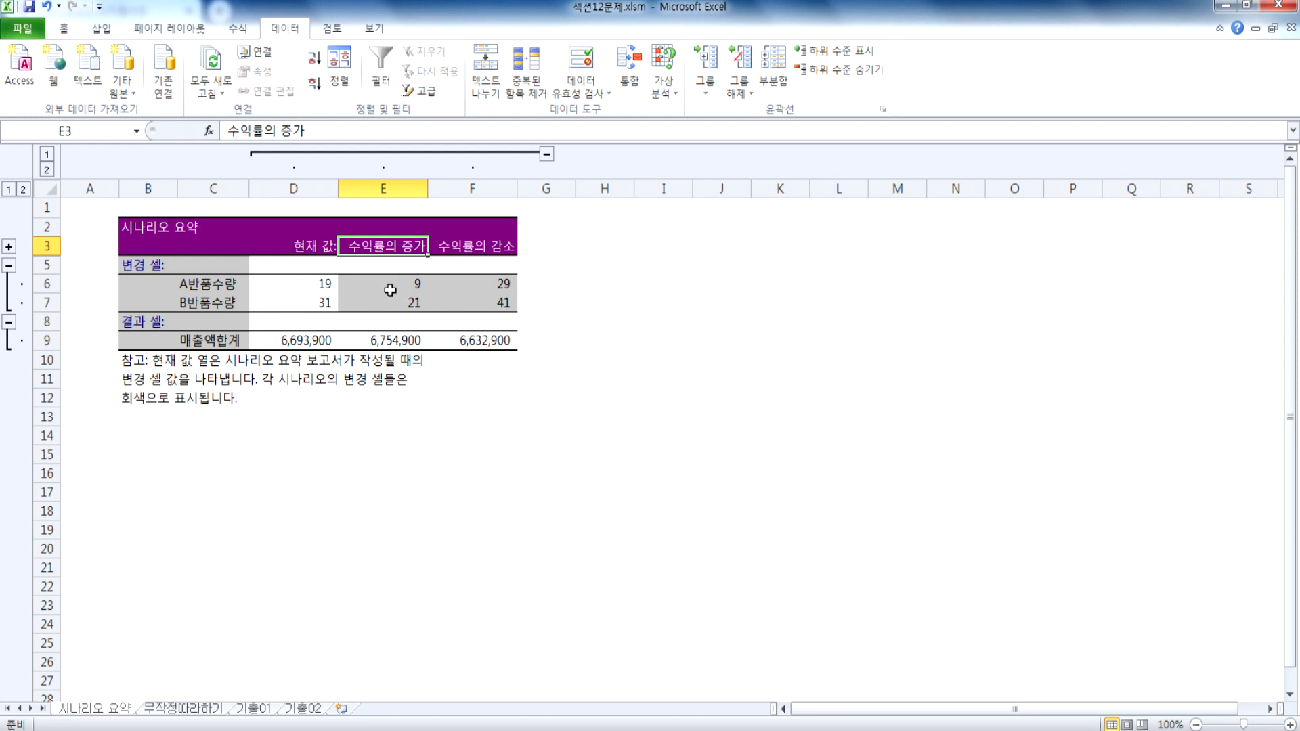
{"action": "left_click_drag", "start_coordinate": [389, 284], "coordinate": [390, 303]}
{"action": "left_click", "coordinate": [389, 339]}
{"action": "left_click_drag", "start_coordinate": [478, 284], "coordinate": [478, 304]}
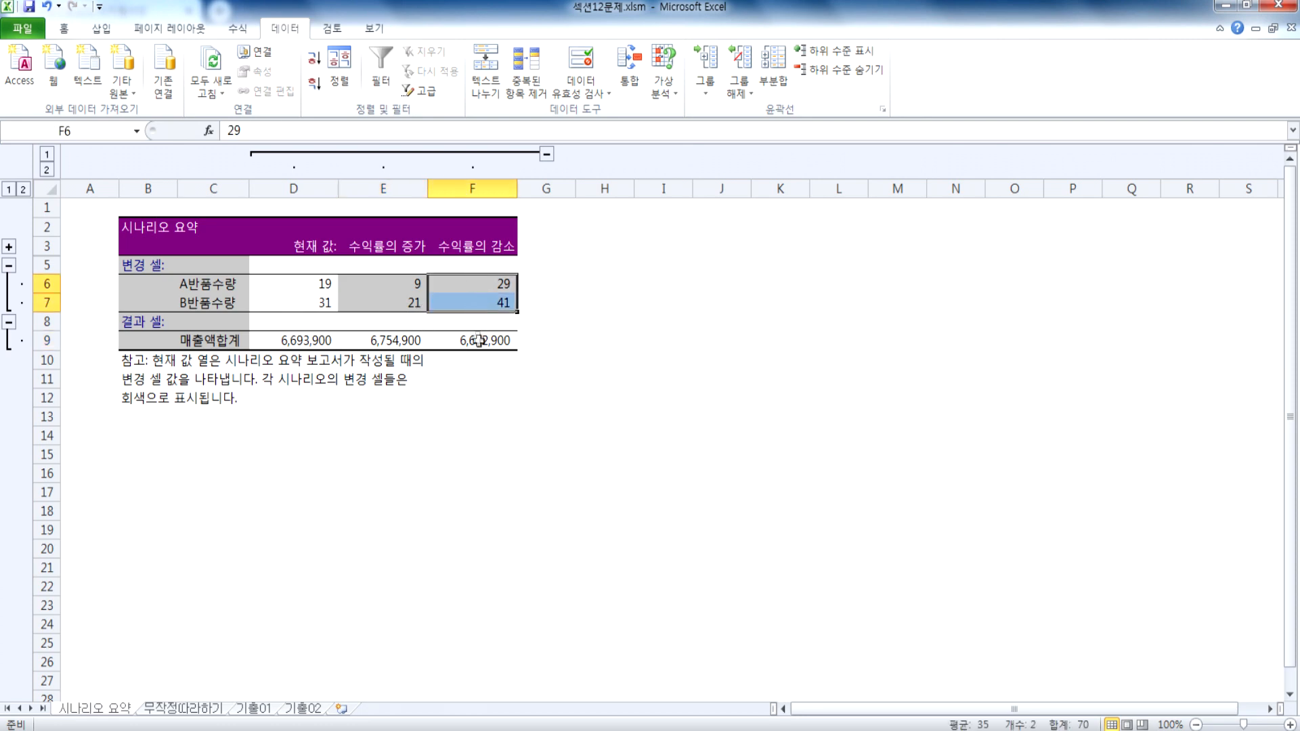
{"action": "left_click", "coordinate": [502, 339]}
{"action": "left_click_drag", "start_coordinate": [297, 249], "coordinate": [485, 340]}
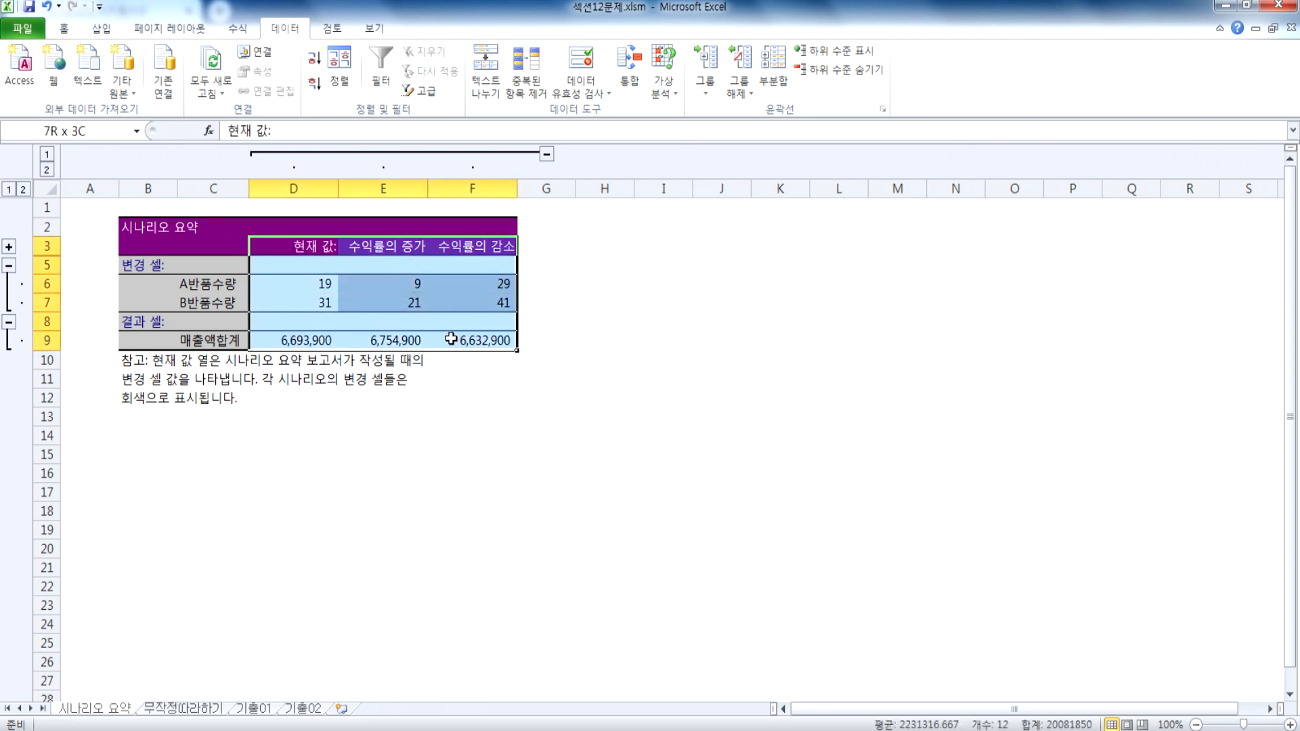
Step: Compare the J3:L6 table on the 무작정따라하기 sheet with the values in the 시나리오 요약 report
{"action": "left_click", "coordinate": [177, 709]}
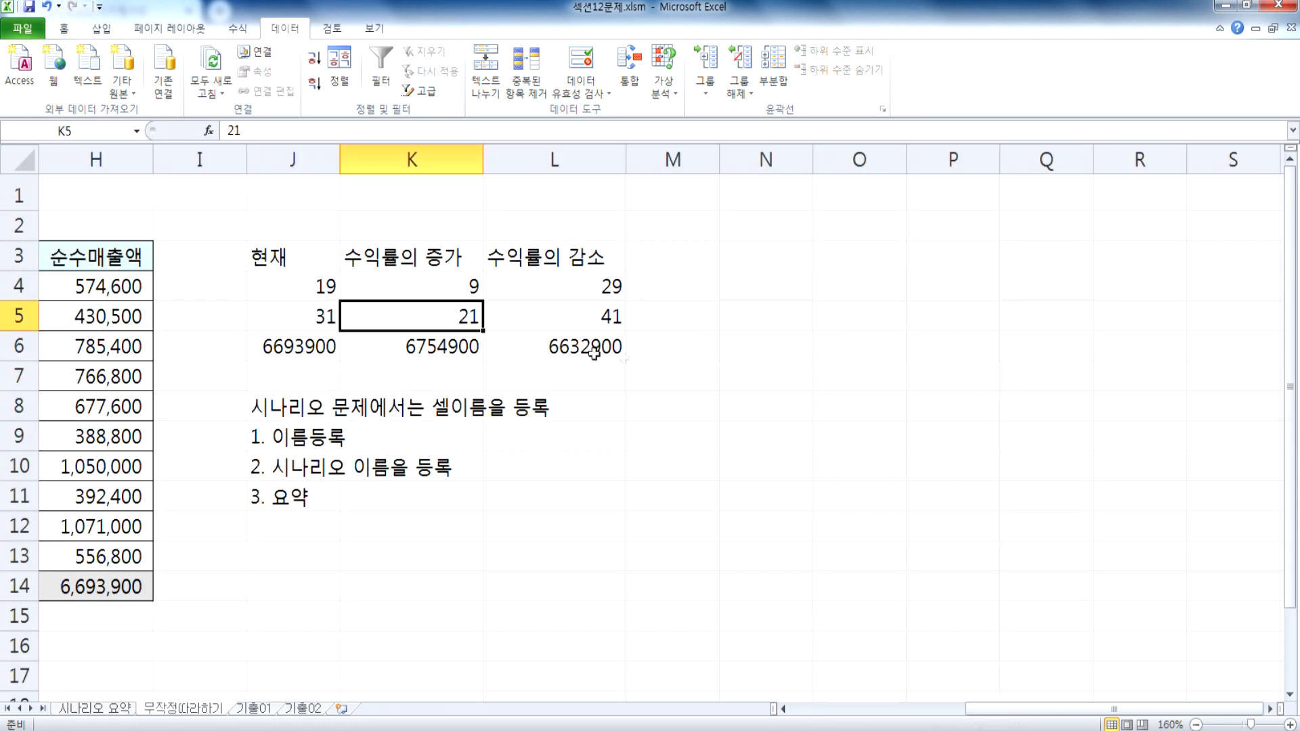
{"action": "left_click_drag", "start_coordinate": [316, 258], "coordinate": [548, 338]}
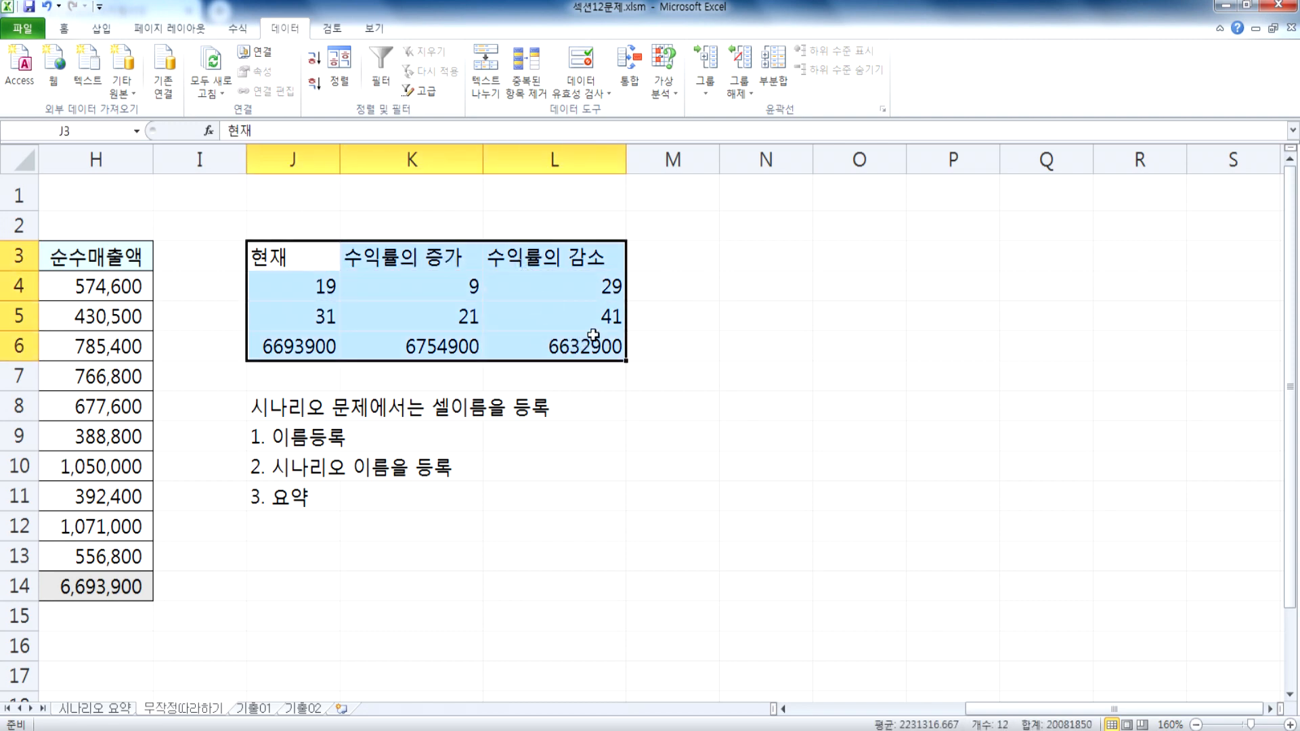
{"action": "left_click", "coordinate": [103, 709]}
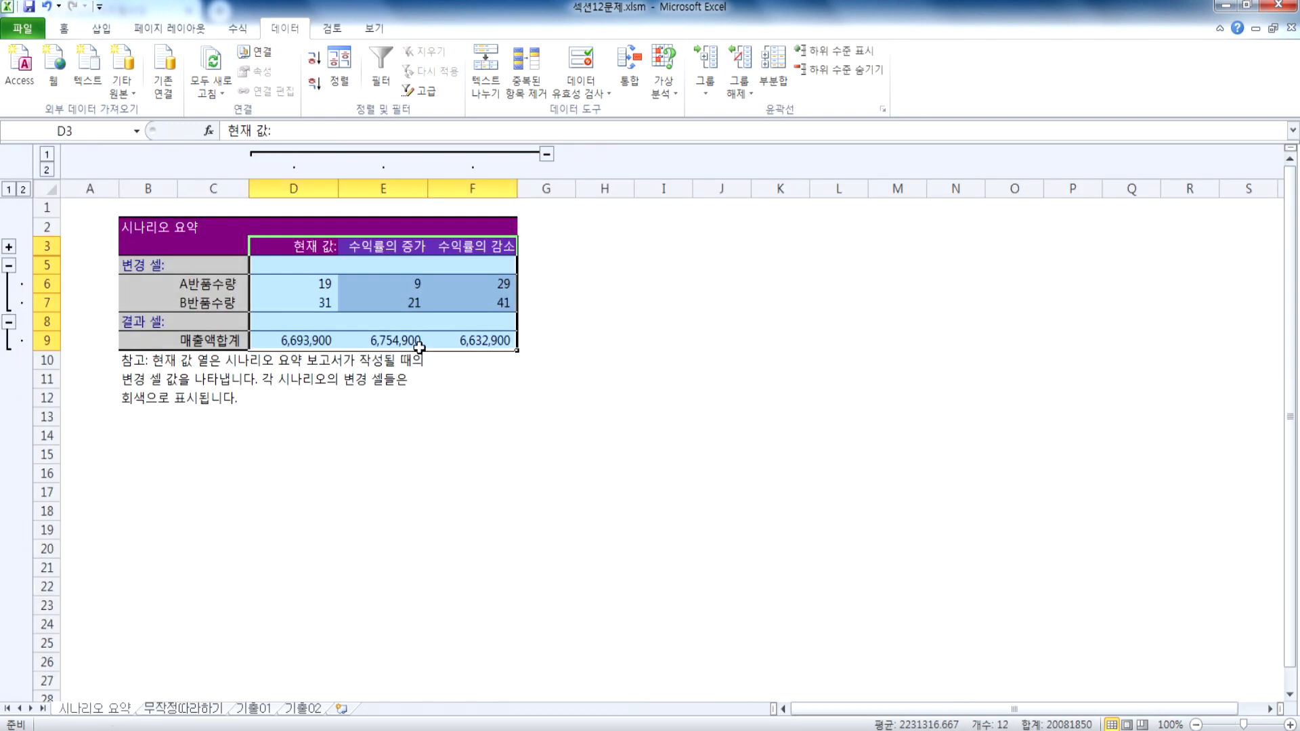
{"action": "left_click", "coordinate": [396, 317]}
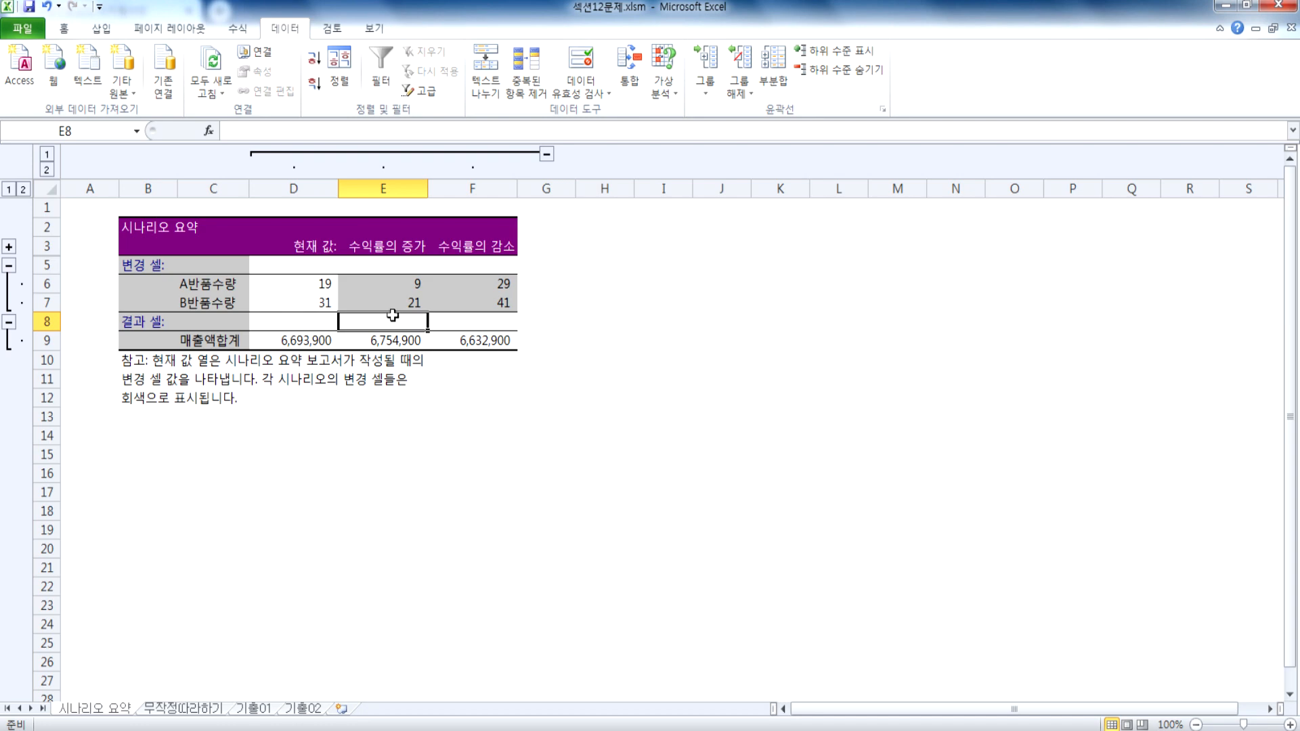
{"action": "left_click", "coordinate": [193, 710]}
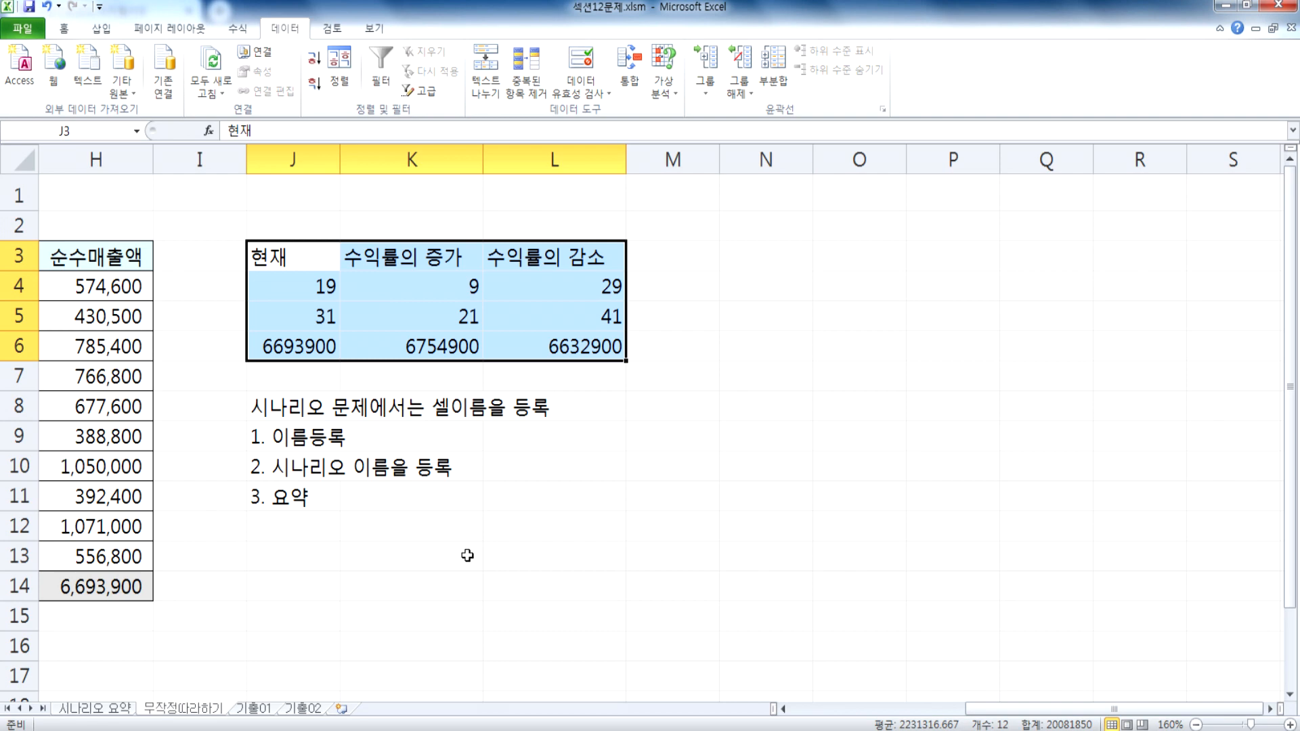
Step: On the 무작정따라하기 sheet, check the registered scenarios and the summary option in the Scenario Manager, then close it
{"action": "key", "text": "Home"}
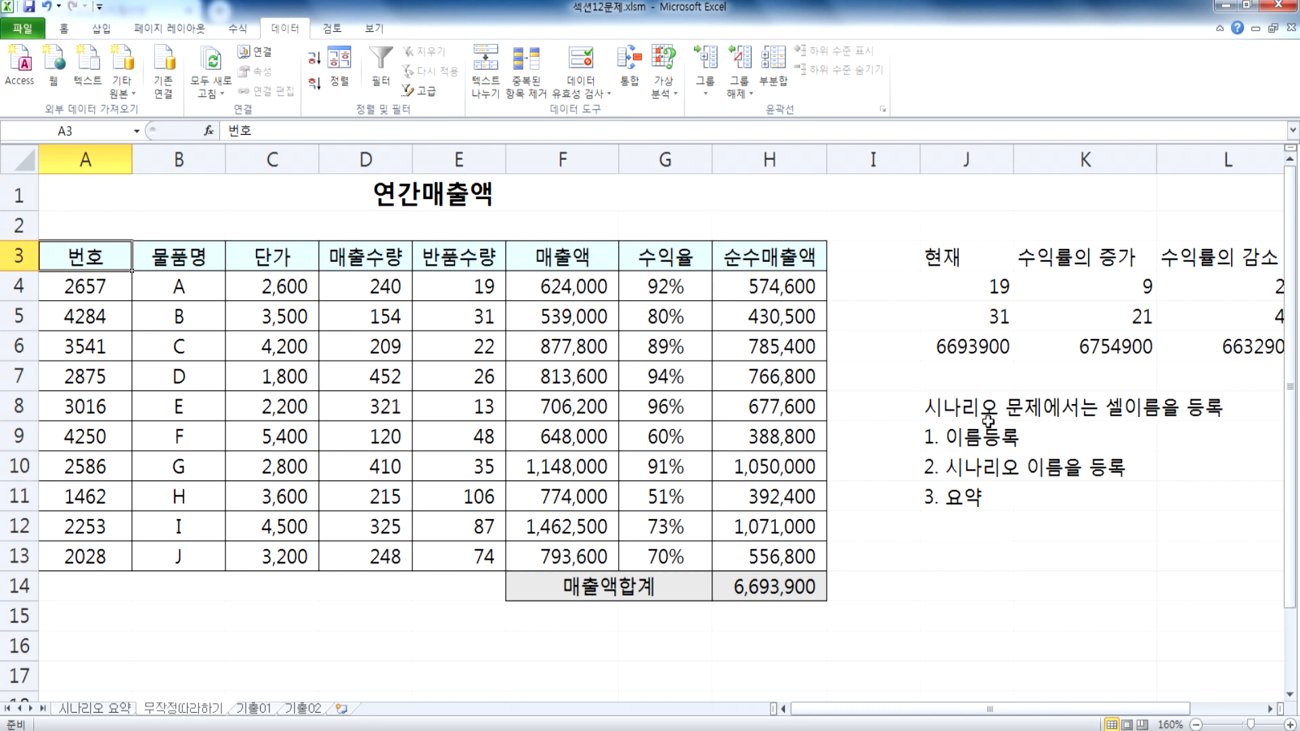
{"action": "left_click", "coordinate": [821, 459]}
{"action": "left_click", "coordinate": [662, 88]}
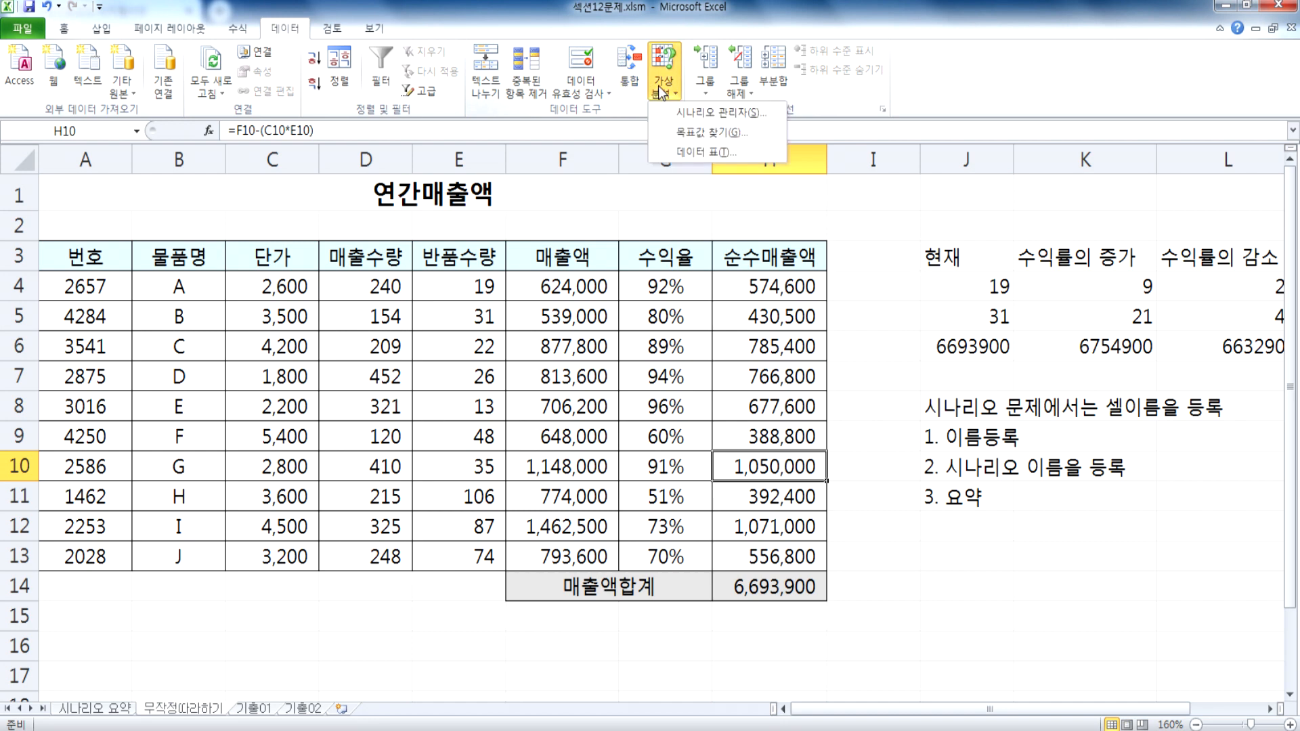
{"action": "left_click", "coordinate": [711, 113]}
{"action": "left_click", "coordinate": [934, 332]}
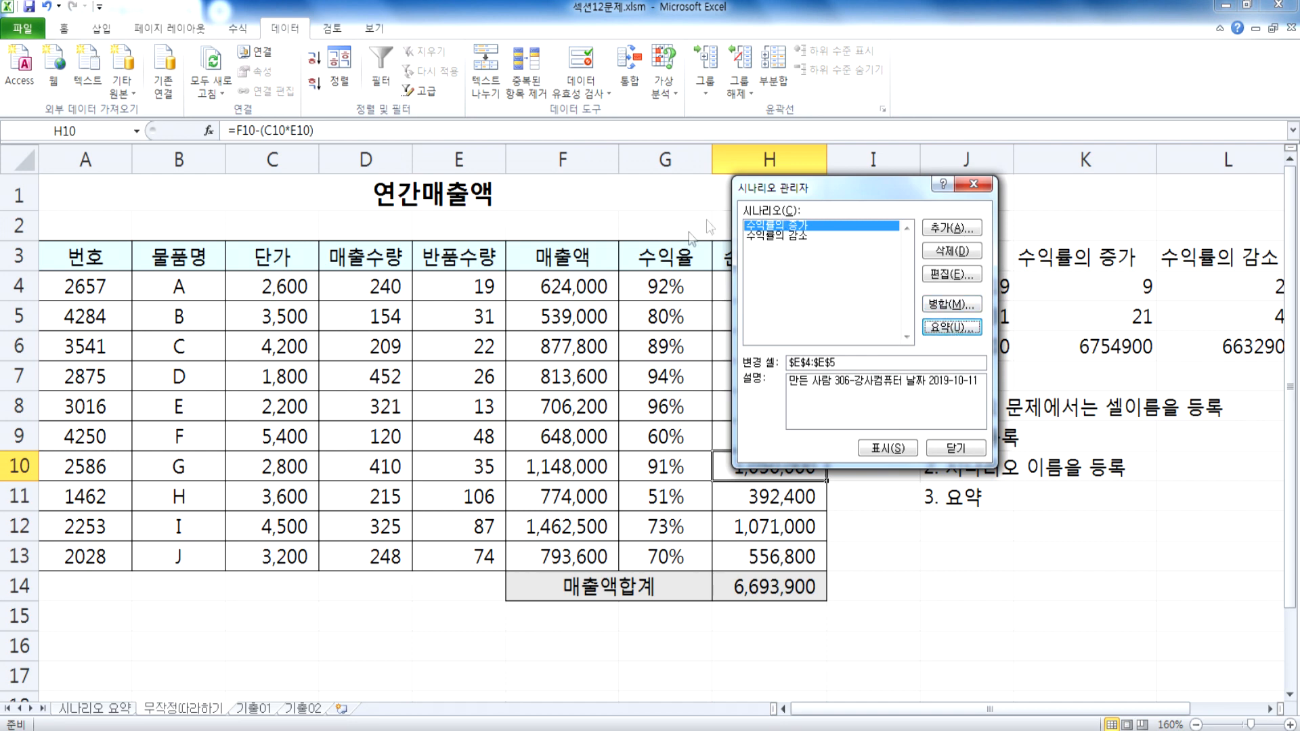
{"action": "left_click", "coordinate": [955, 448]}
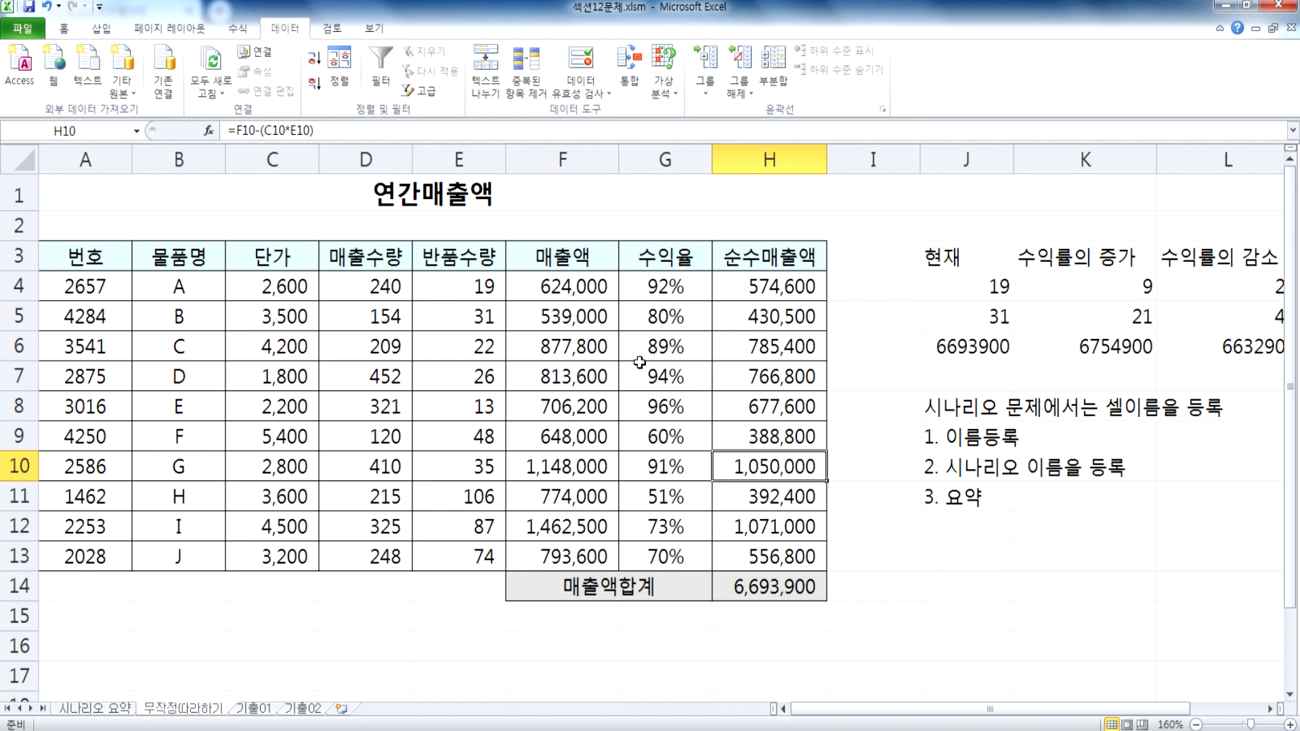
Step: Open the 수익률의 감소 scenario for editing and review its changing cells and return quantities, accepting them as they are
{"action": "left_click", "coordinate": [669, 91]}
{"action": "left_click", "coordinate": [691, 111]}
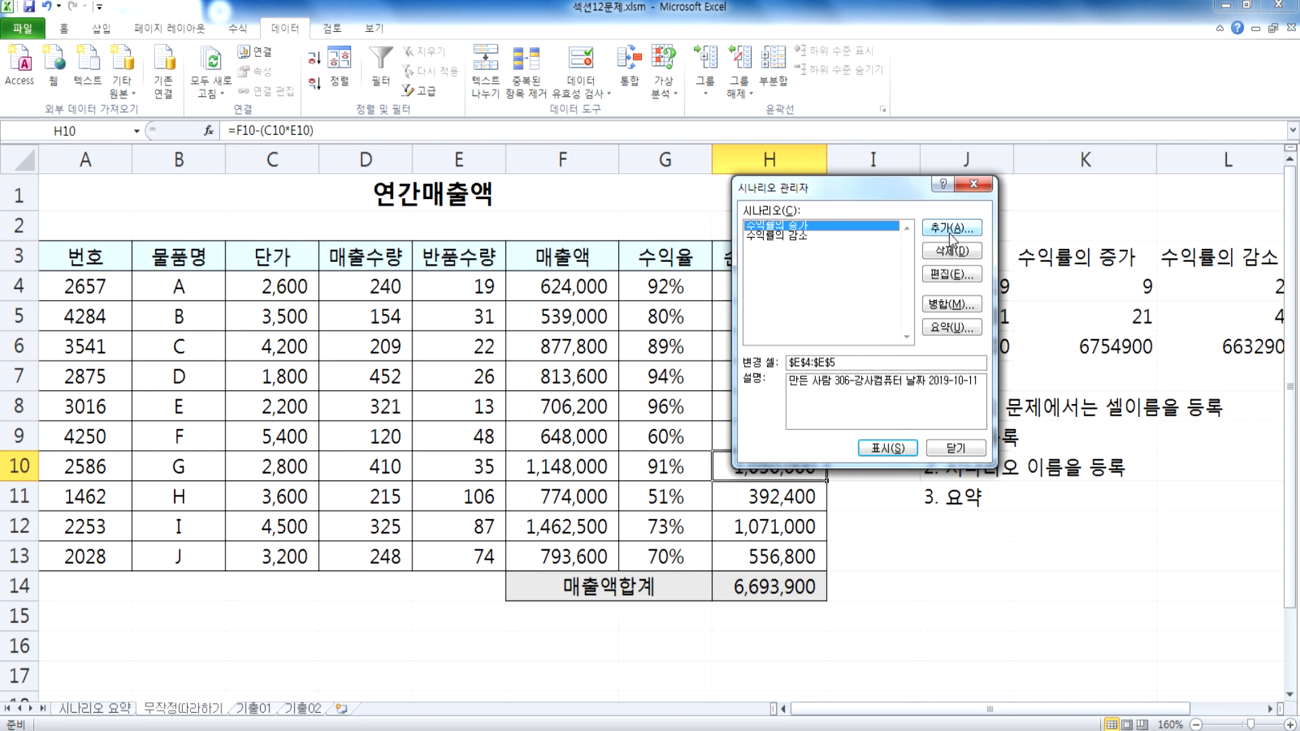
{"action": "left_click", "coordinate": [804, 237]}
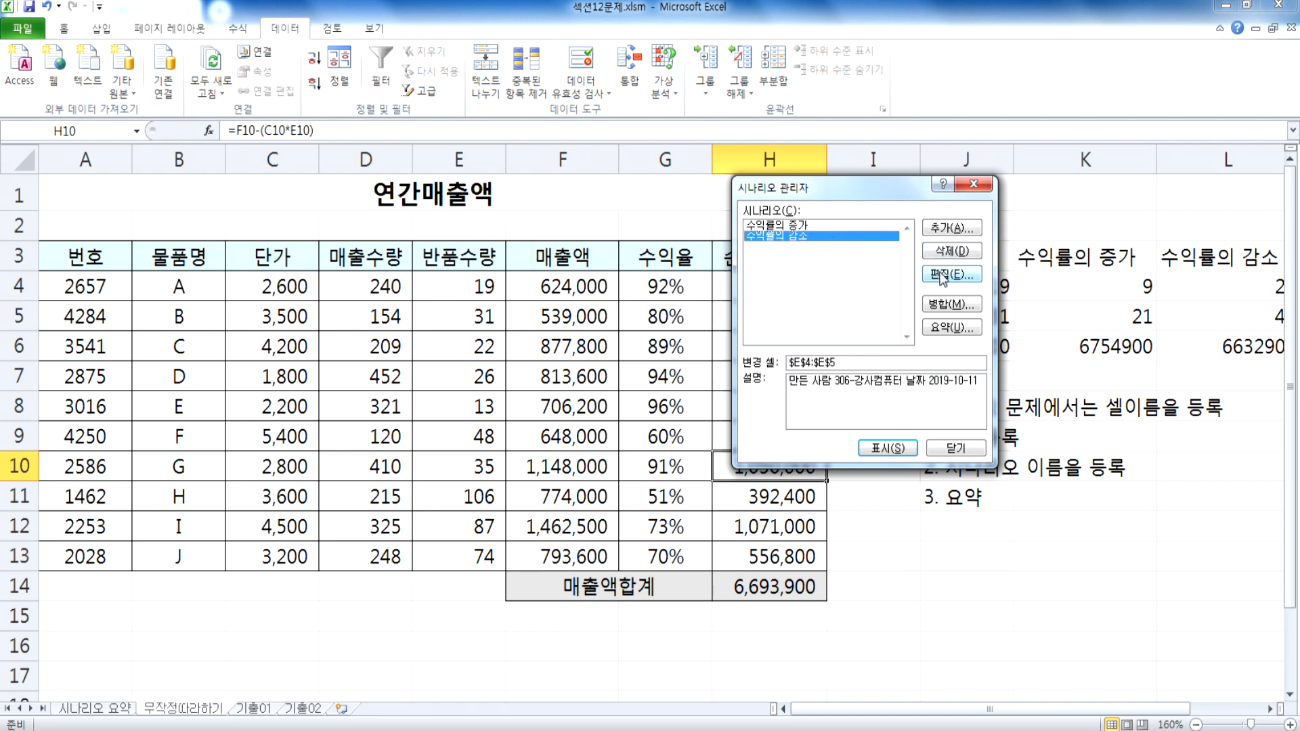
{"action": "left_click", "coordinate": [924, 273]}
{"action": "left_click", "coordinate": [745, 274]}
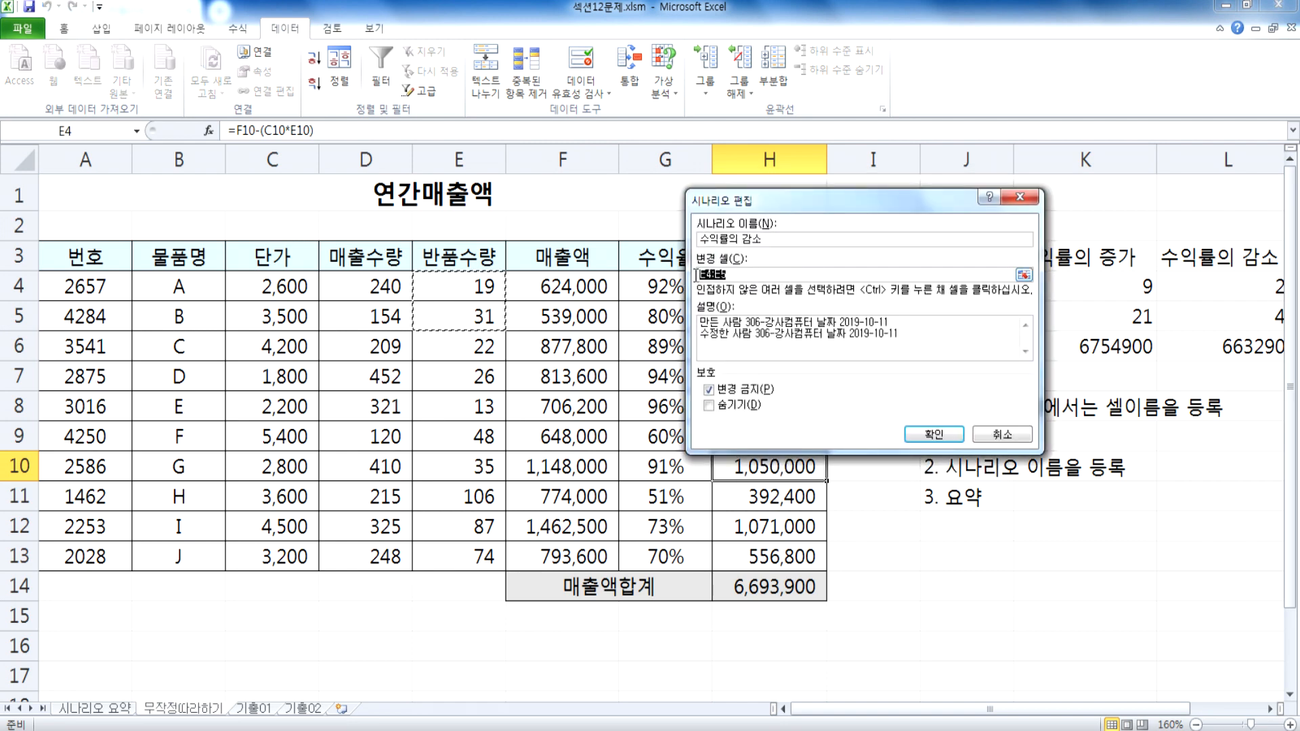
{"action": "left_click", "coordinate": [931, 436]}
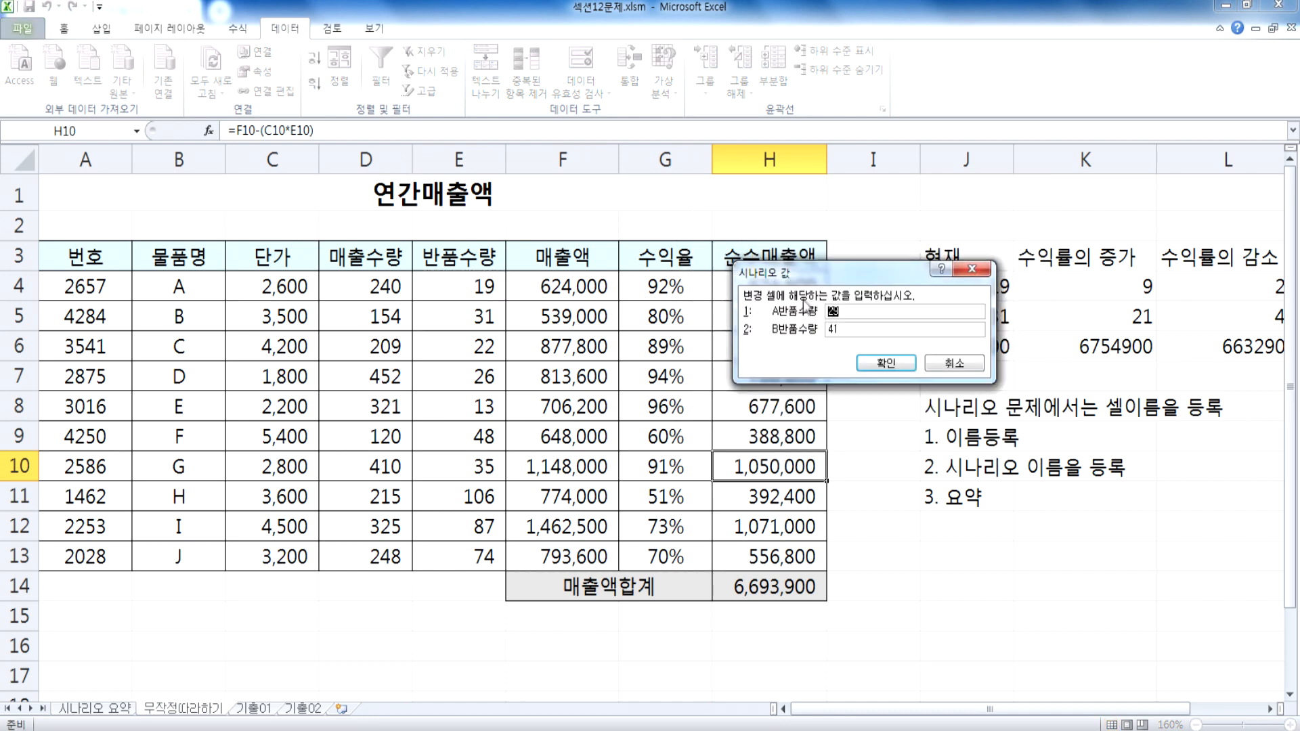
{"action": "left_click", "coordinate": [880, 366]}
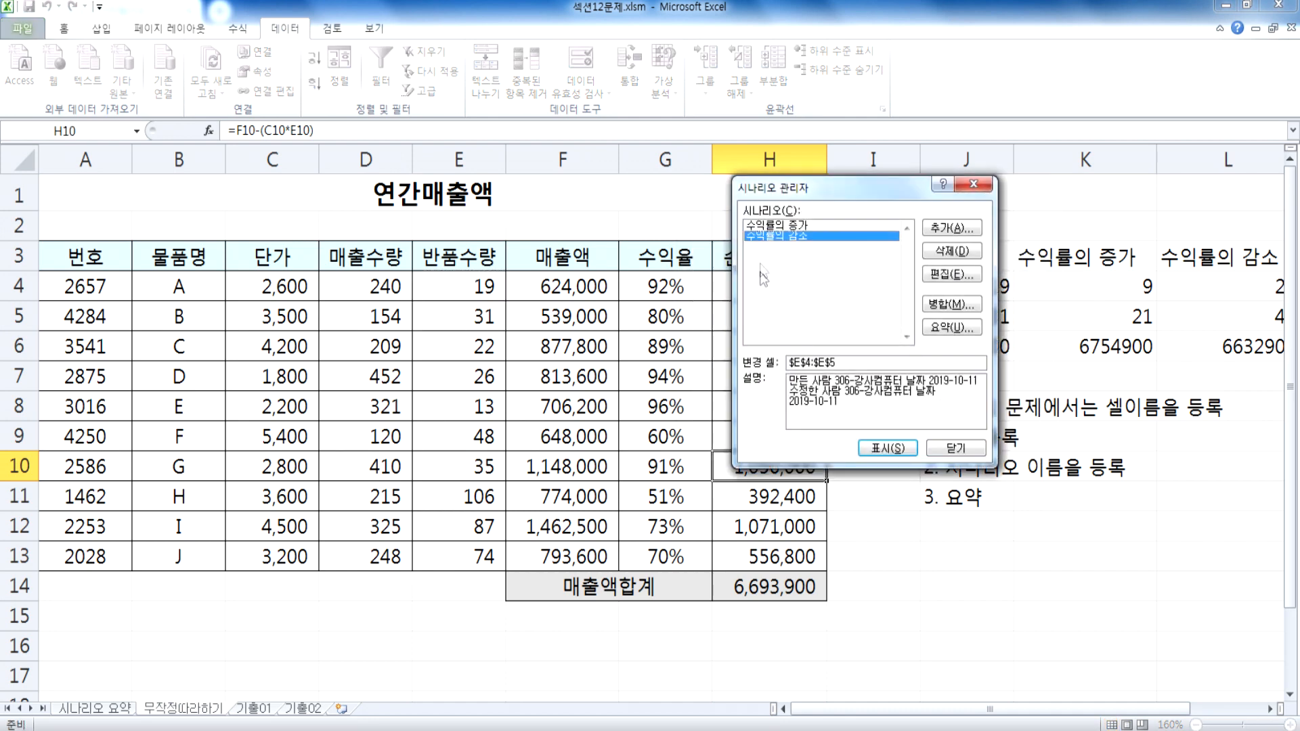
Step: Look over both listed scenarios and the settings for adding a new scenario, without adding one
{"action": "left_click", "coordinate": [776, 226]}
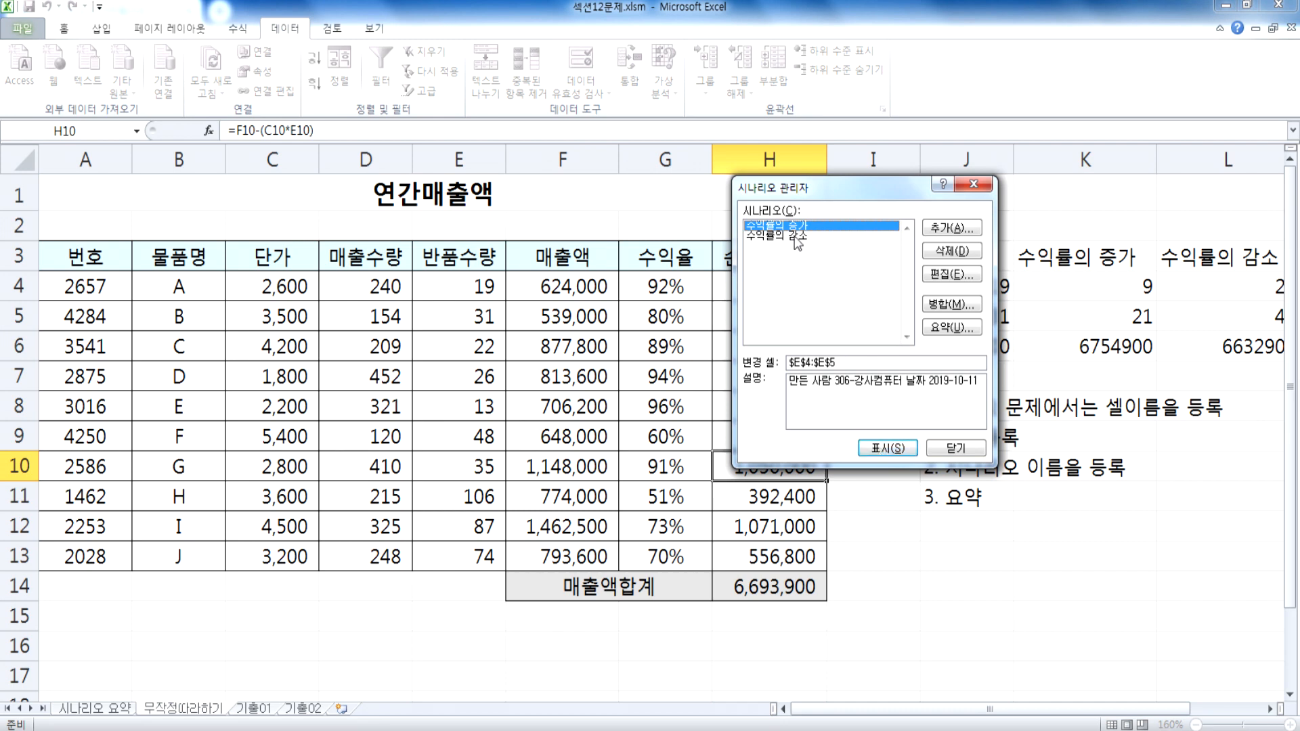
{"action": "left_click", "coordinate": [798, 237]}
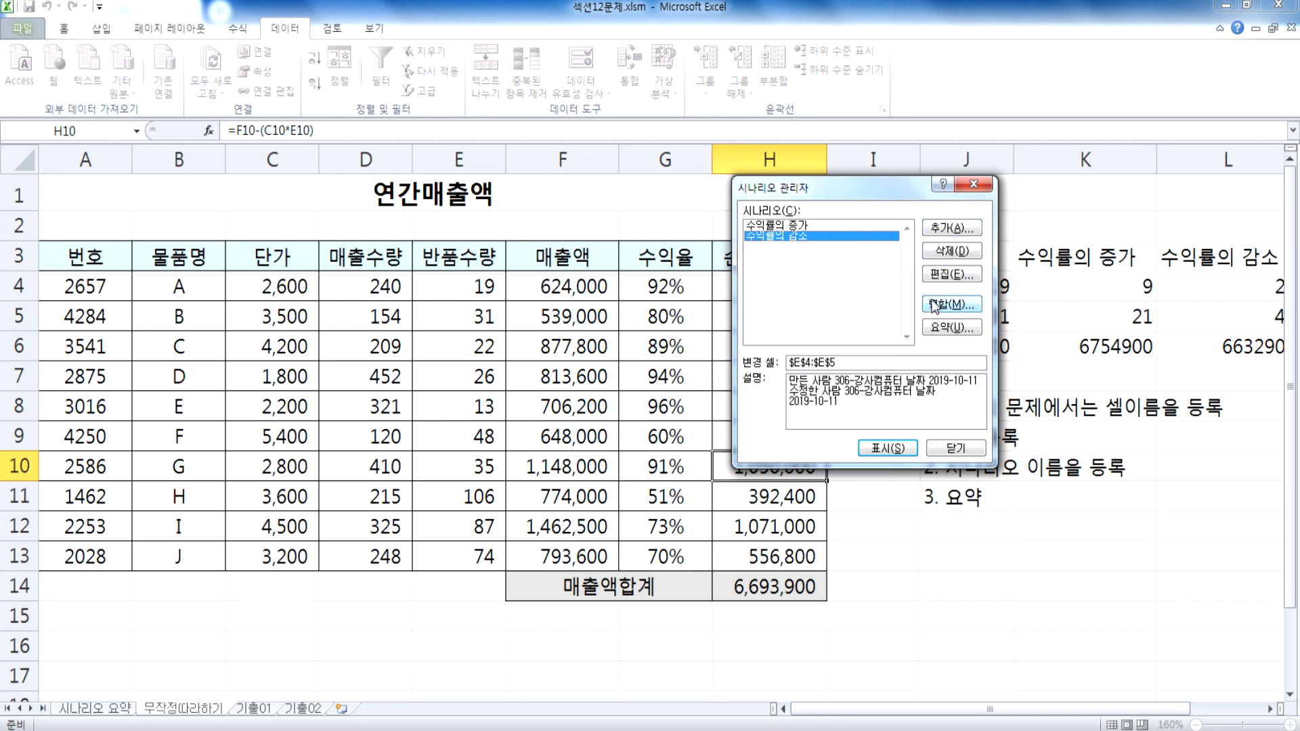
{"action": "mouse_move", "coordinate": [883, 192]}
{"action": "left_mouse_down"}
{"action": "mouse_move", "coordinate": [806, 188]}
{"action": "mouse_move", "coordinate": [875, 169]}
{"action": "mouse_move", "coordinate": [859, 196]}
{"action": "left_mouse_up"}
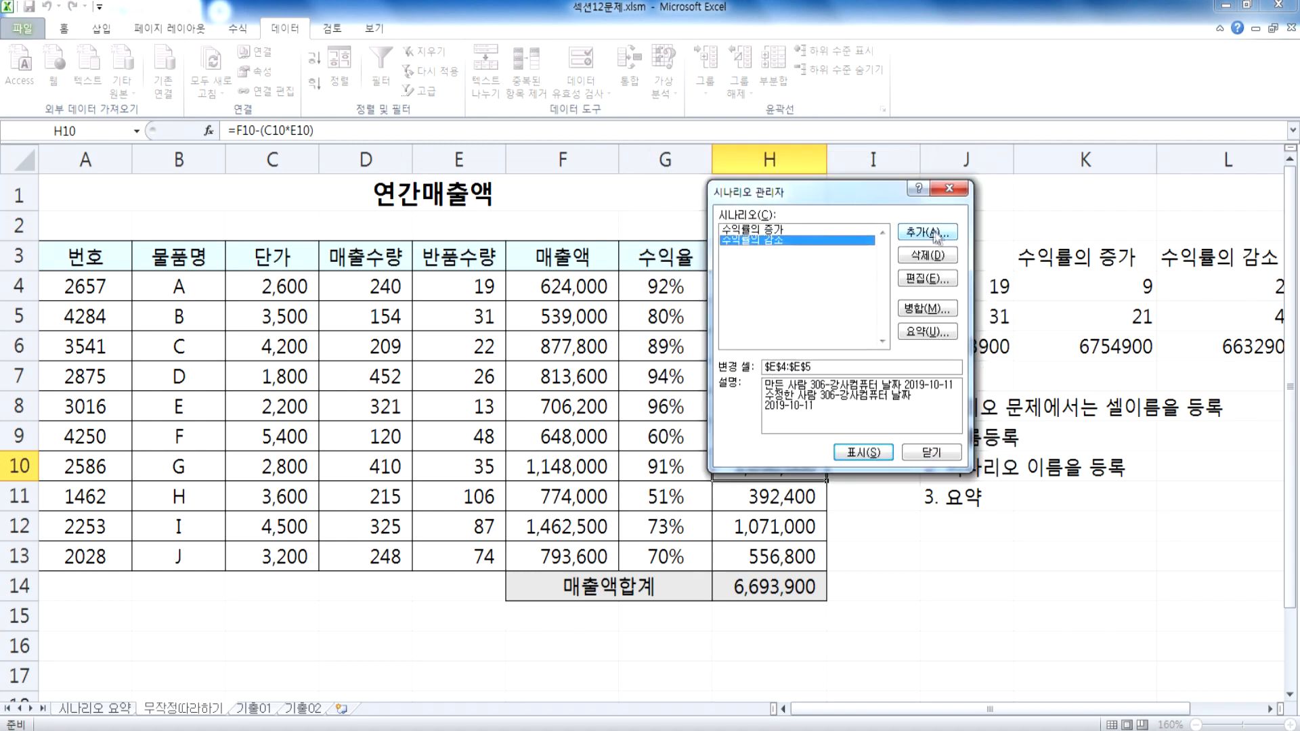
{"action": "left_click", "coordinate": [929, 233]}
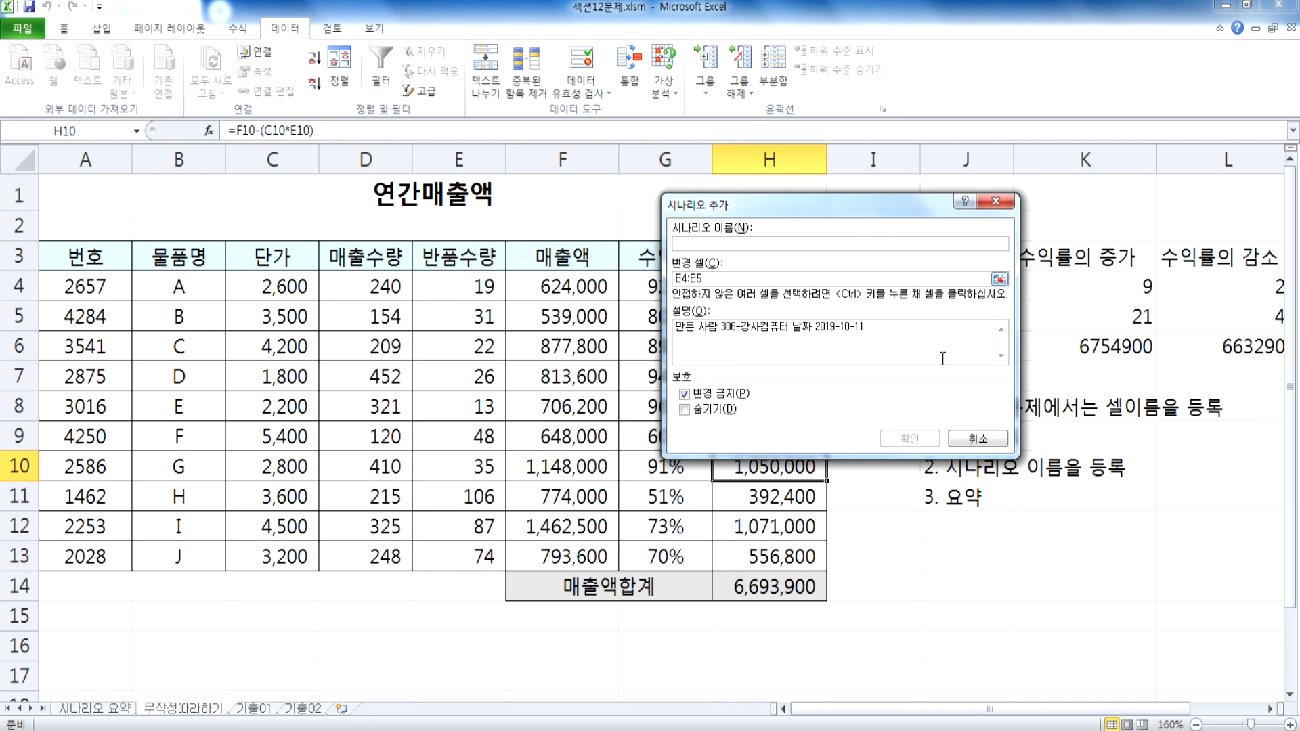
{"action": "left_click", "coordinate": [976, 440]}
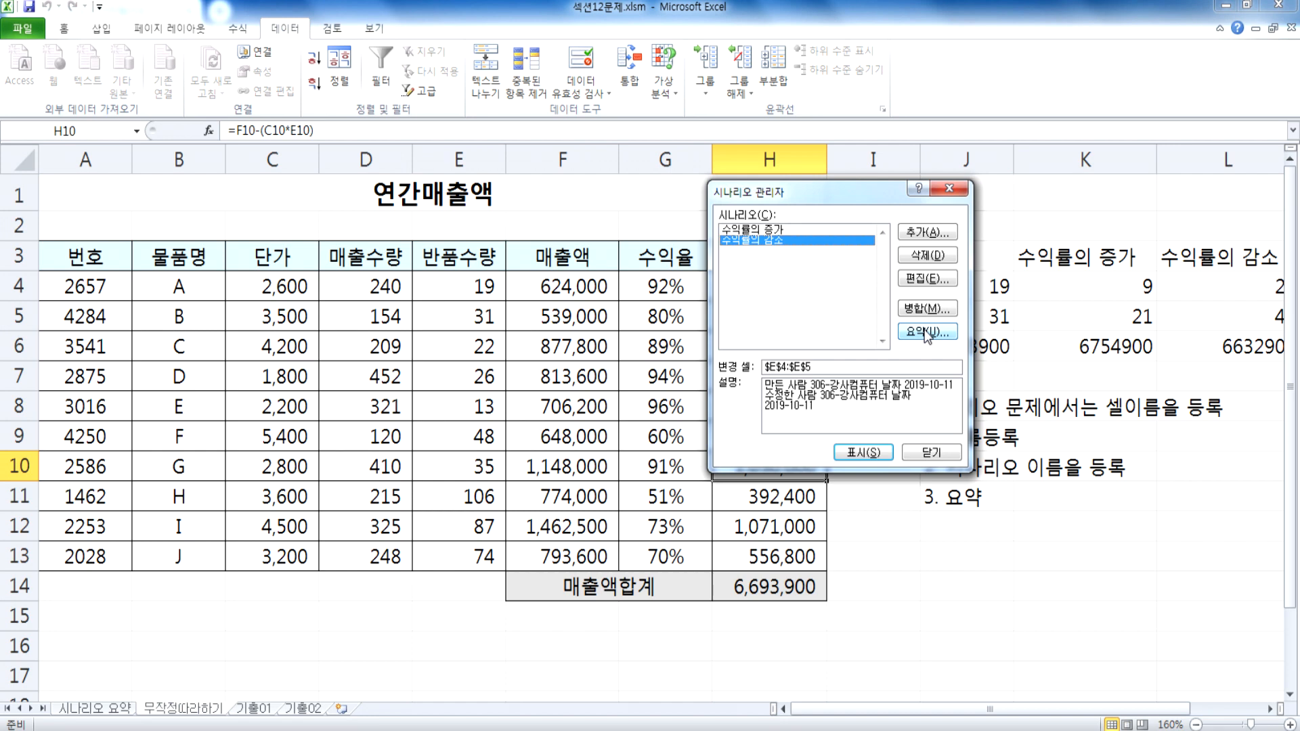
Step: Recheck the changing cells of the 수익률의 감소 scenario, then leave the Scenario Manager without changing anything
{"action": "left_click_drag", "start_coordinate": [888, 192], "coordinate": [853, 191]}
{"action": "left_click", "coordinate": [744, 229]}
{"action": "left_click", "coordinate": [740, 239]}
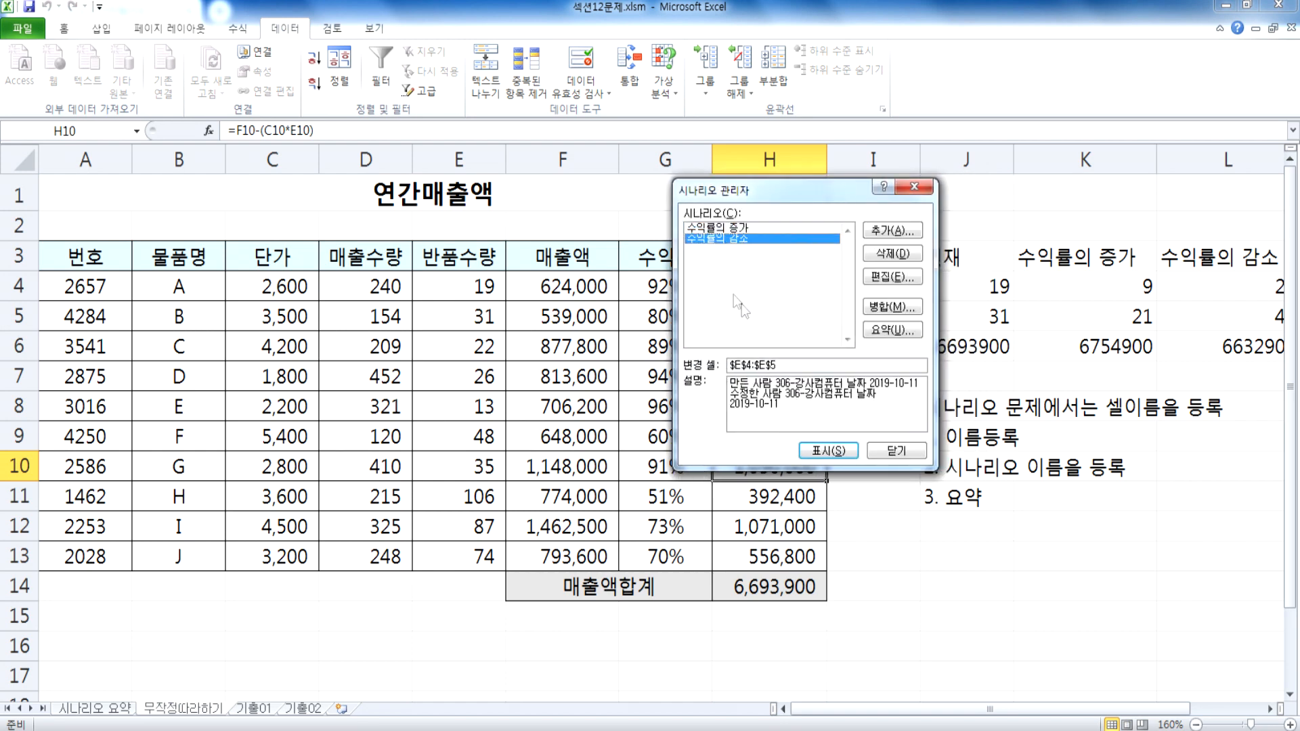
{"action": "left_click", "coordinate": [892, 277]}
{"action": "left_click", "coordinate": [686, 275]}
{"action": "left_click_drag", "start_coordinate": [686, 275], "coordinate": [638, 276]}
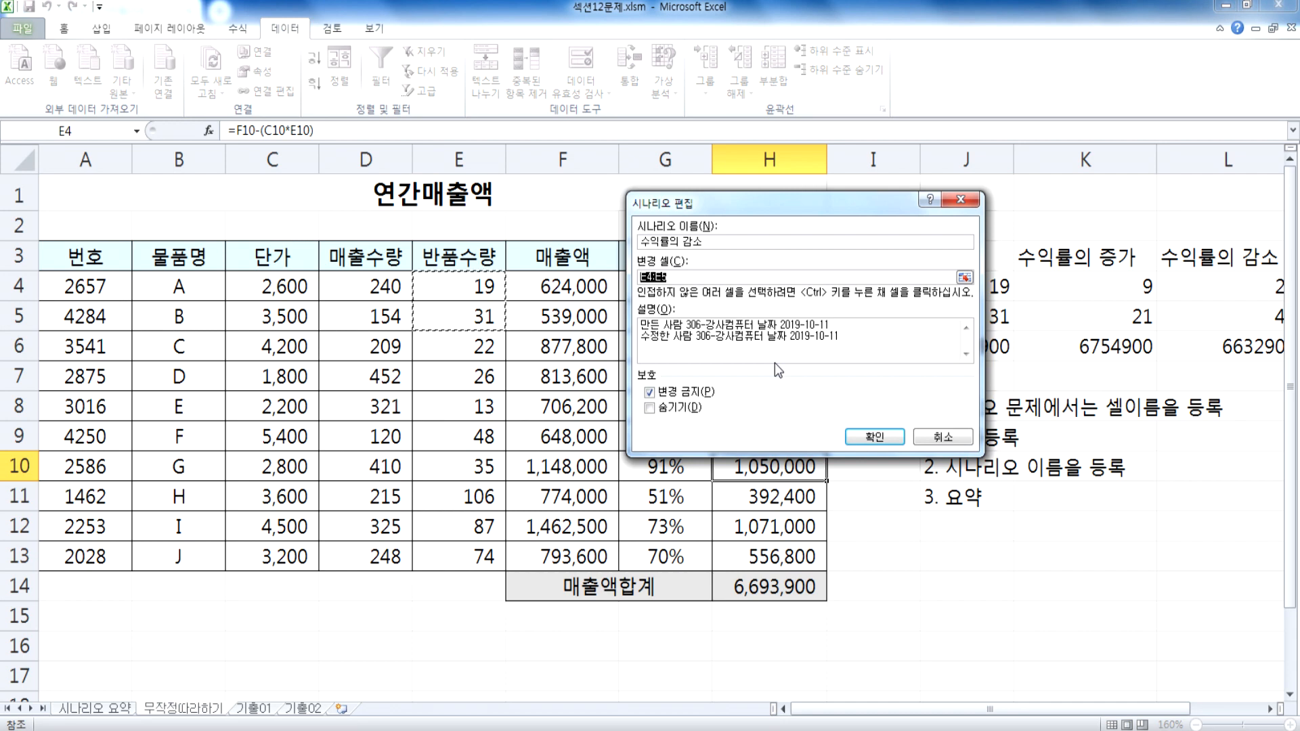
{"action": "left_click", "coordinate": [939, 439]}
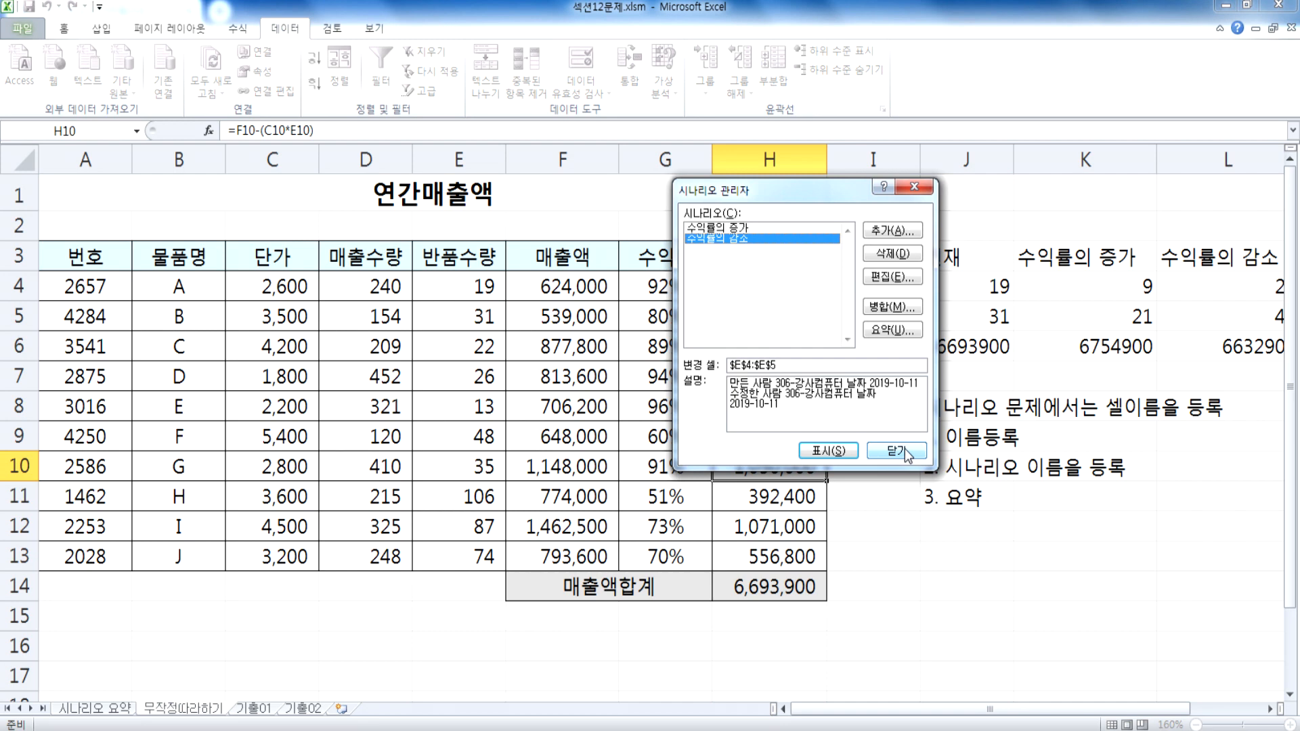
{"action": "left_click", "coordinate": [905, 451]}
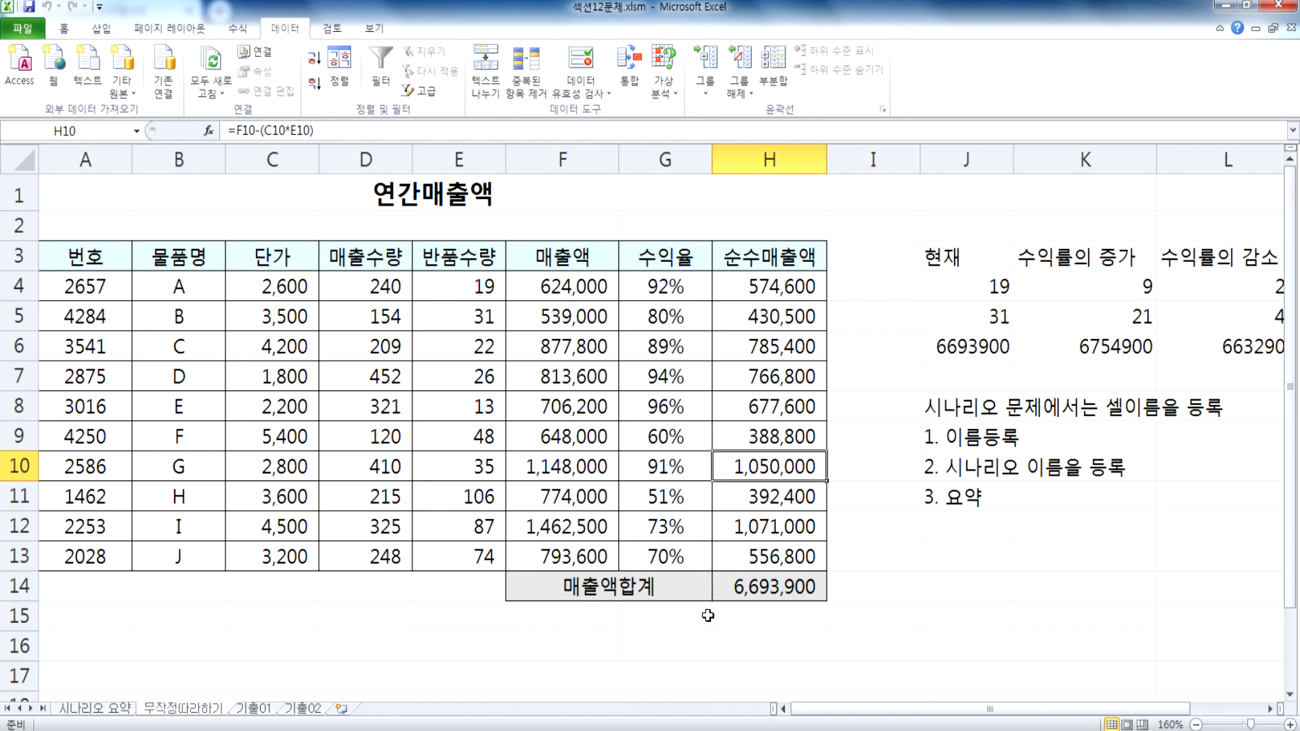
Step: On the 기출01 sheet, assign the name 이율 to the annual interest rate cell B4
{"action": "left_click", "coordinate": [264, 711]}
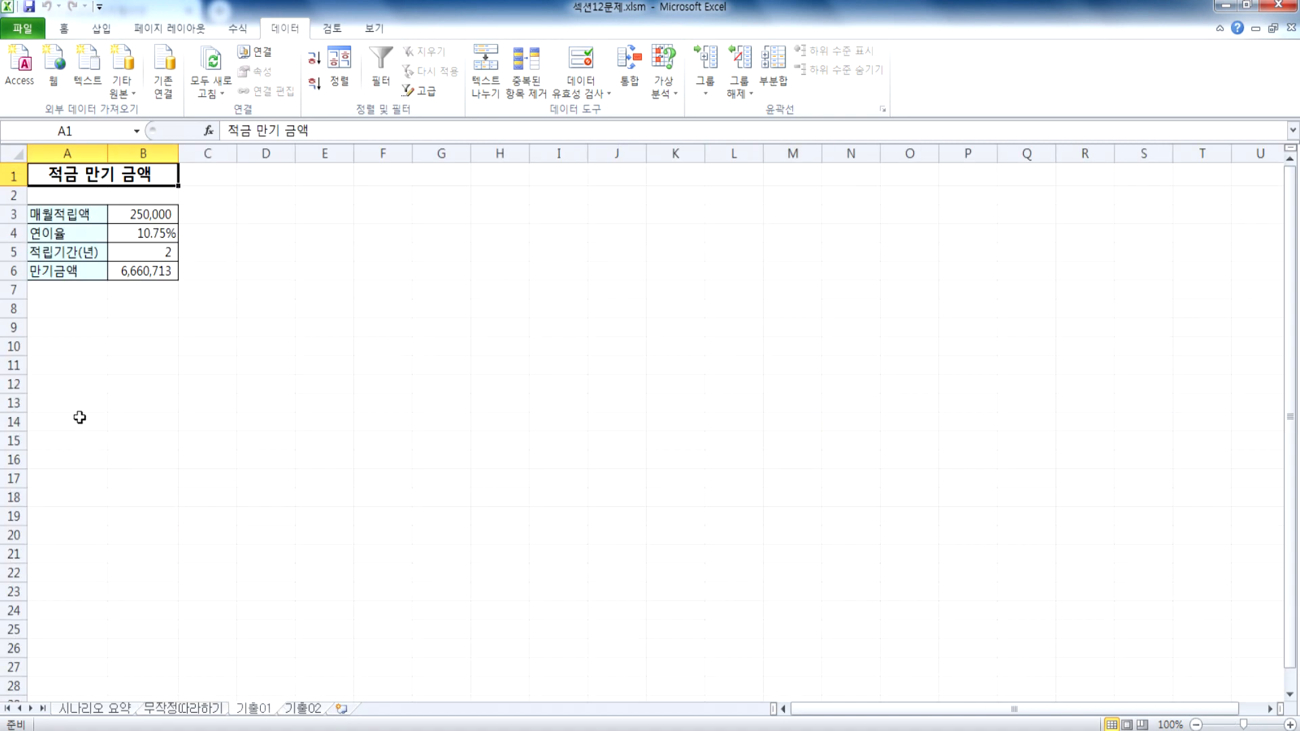
{"action": "scroll", "coordinate": [88, 415], "scroll_direction": "up", "scroll_amount": 8, "text": "ctrl"}
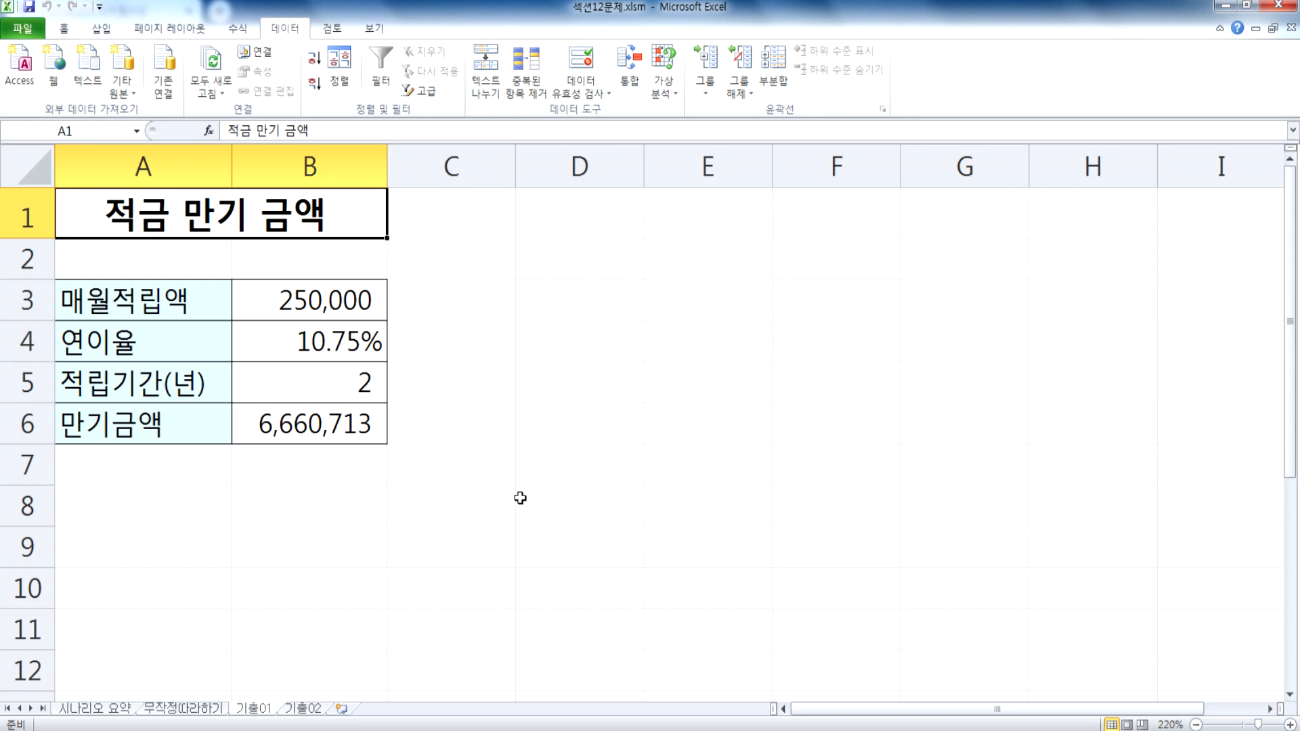
{"action": "left_click", "coordinate": [304, 304]}
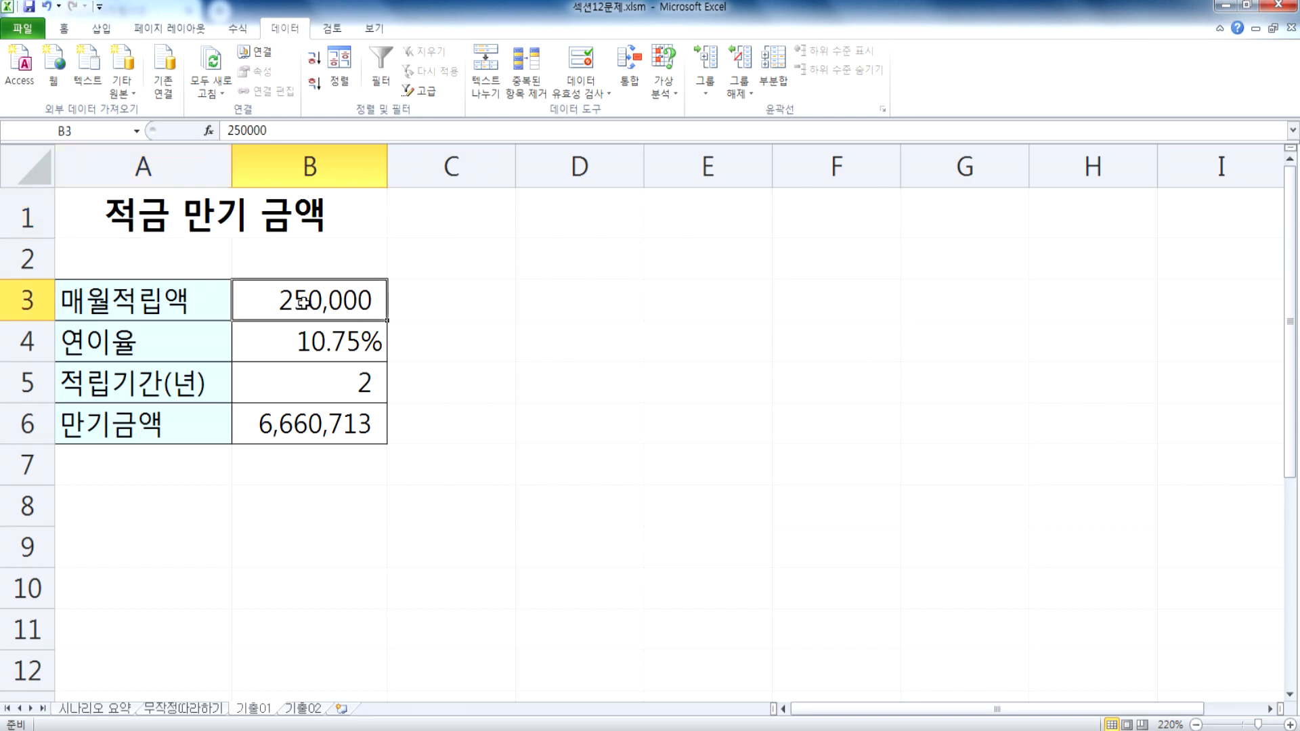
{"action": "left_click", "coordinate": [366, 349]}
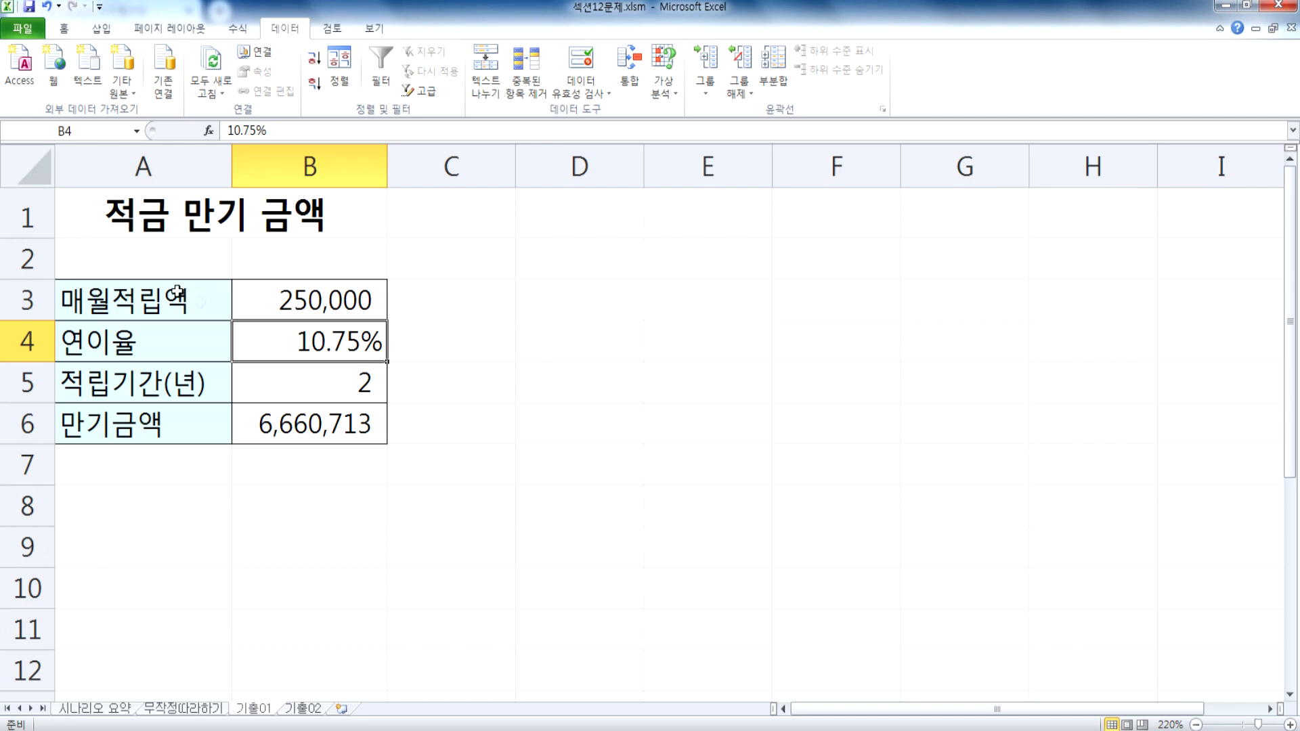
{"action": "left_click", "coordinate": [97, 128]}
{"action": "type", "text": "이율"}
{"action": "key", "text": "Return"}
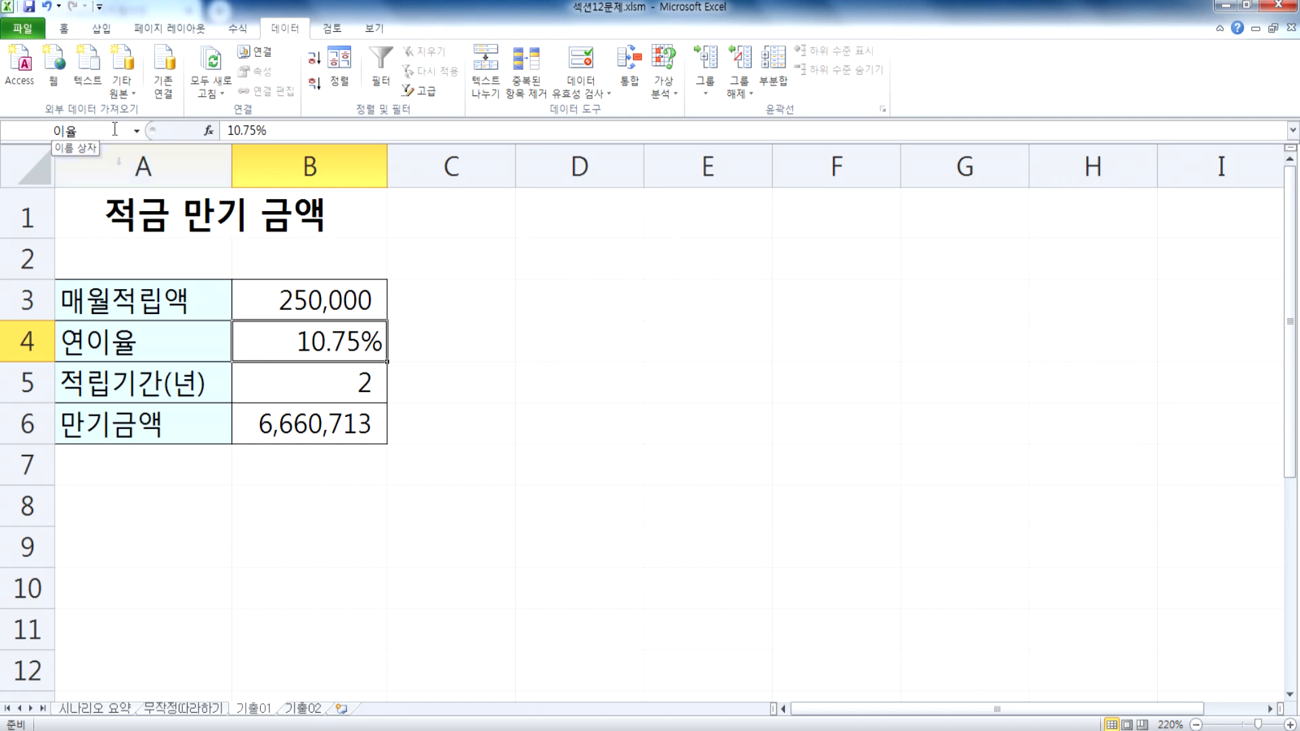
Step: Assign the name 만기금액 to the maturity amount cell B6
{"action": "left_click", "coordinate": [281, 423]}
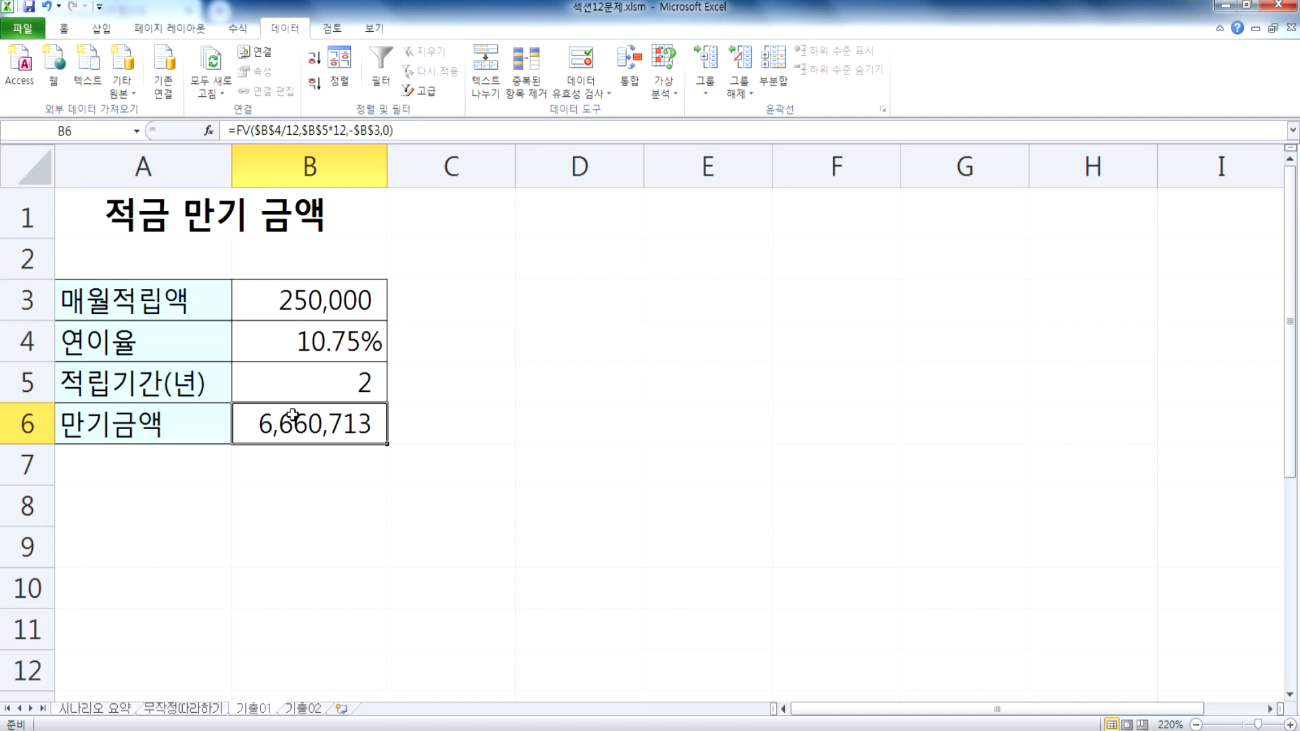
{"action": "left_click", "coordinate": [105, 131]}
{"action": "type", "text": "만기그ㅁ액"}
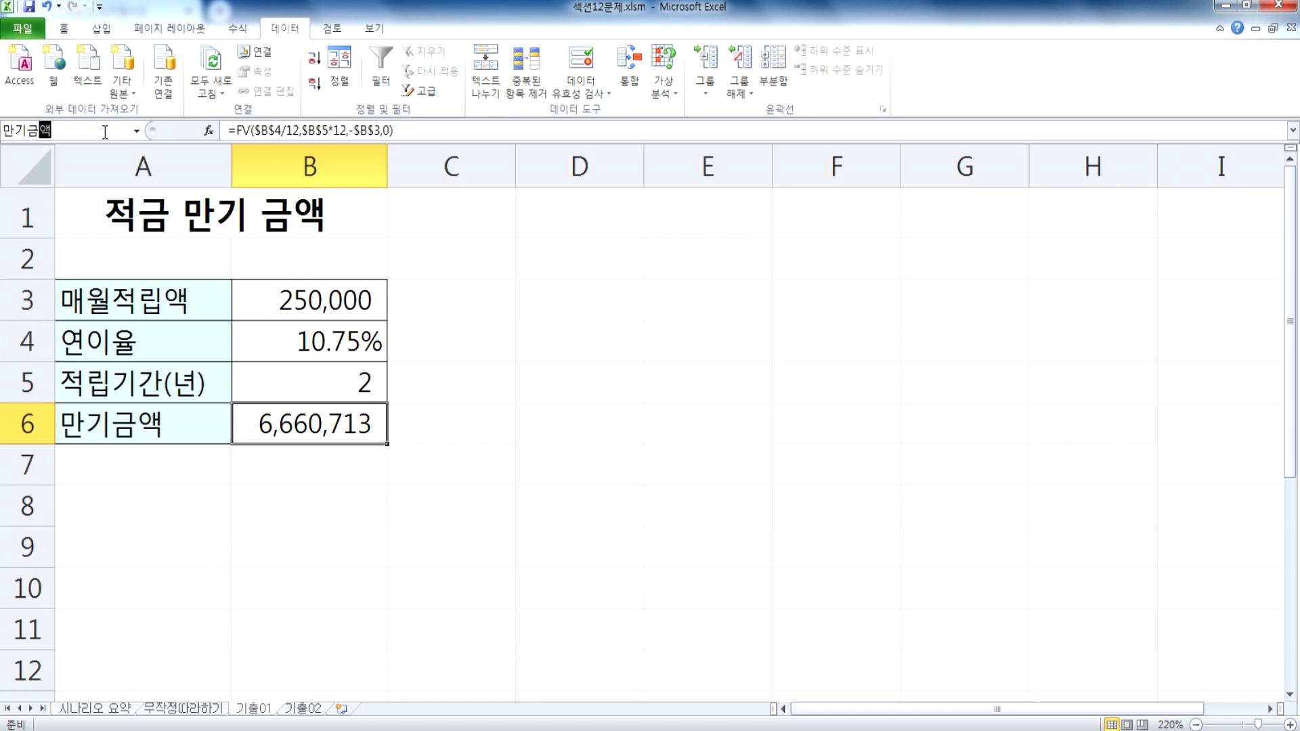
{"action": "key", "text": "Return"}
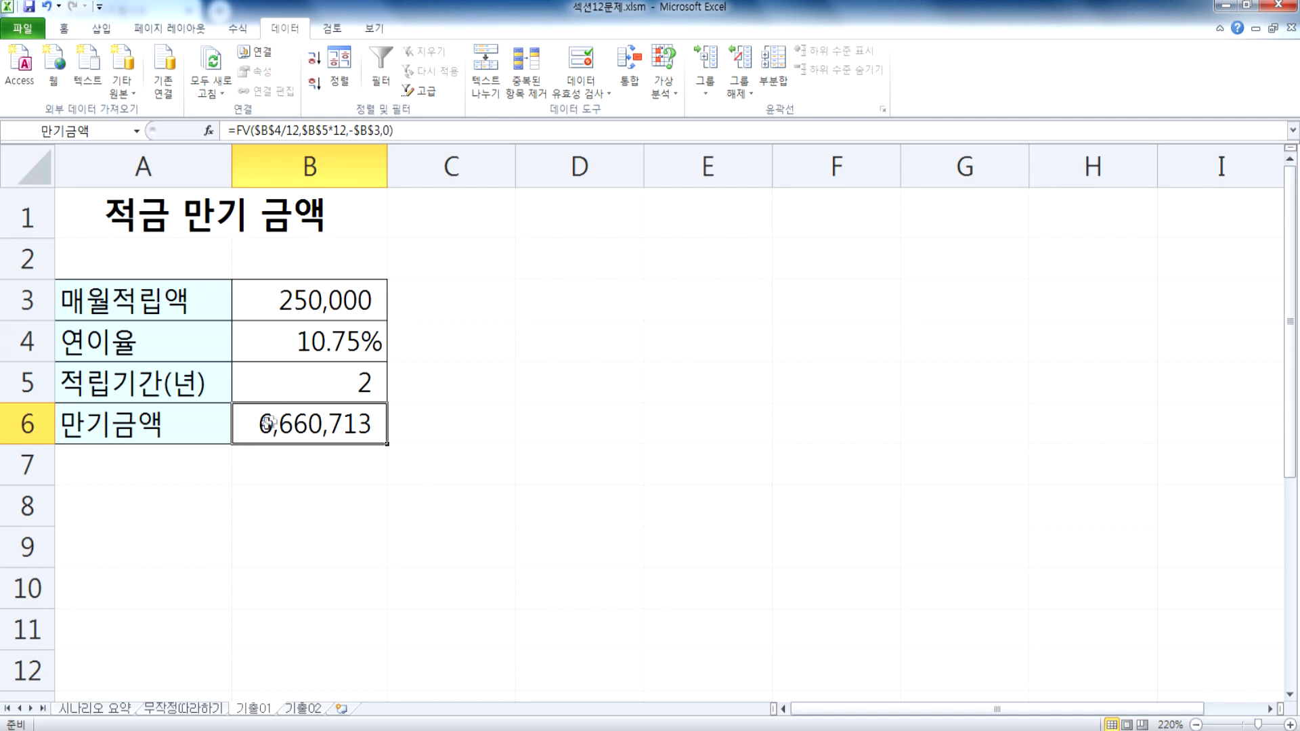
Step: Examine which cells the FV formula in B6 refers to, leaving the formula as it is
{"action": "double_click", "coordinate": [291, 430]}
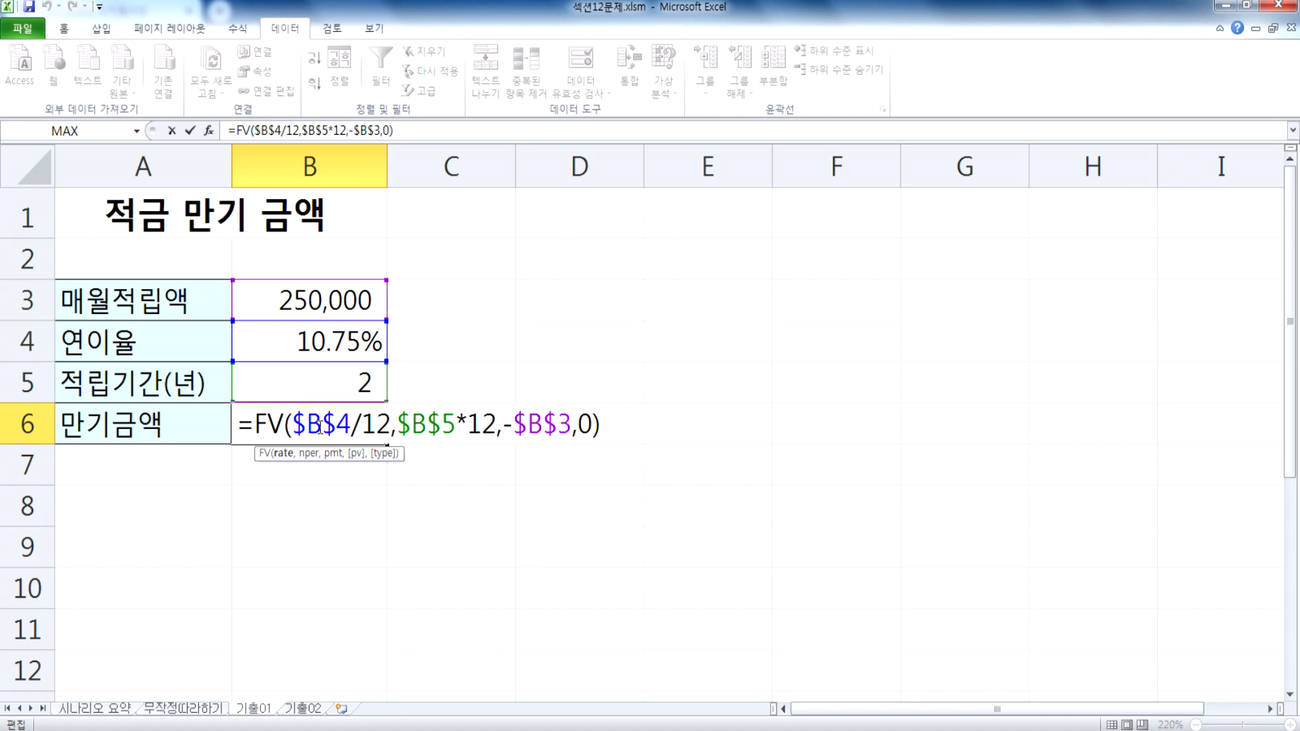
{"action": "key", "text": "Escape"}
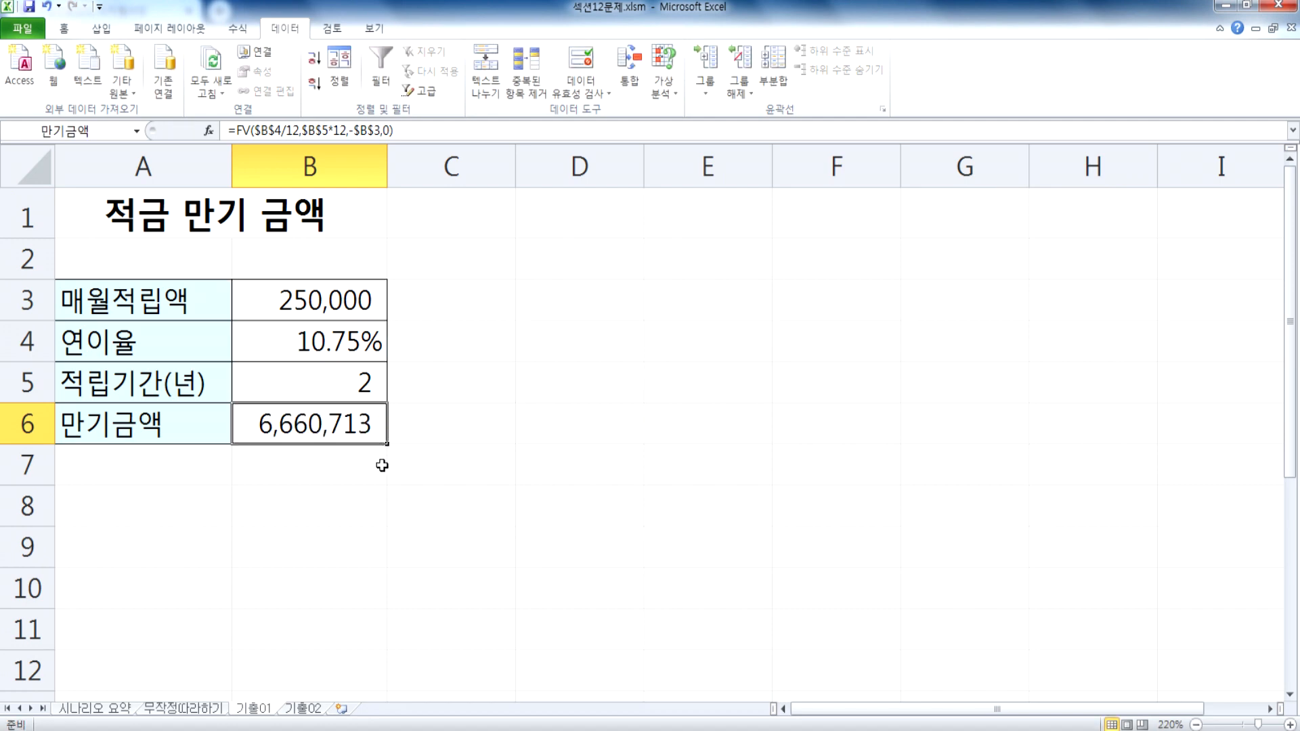
{"action": "key", "text": "F2"}
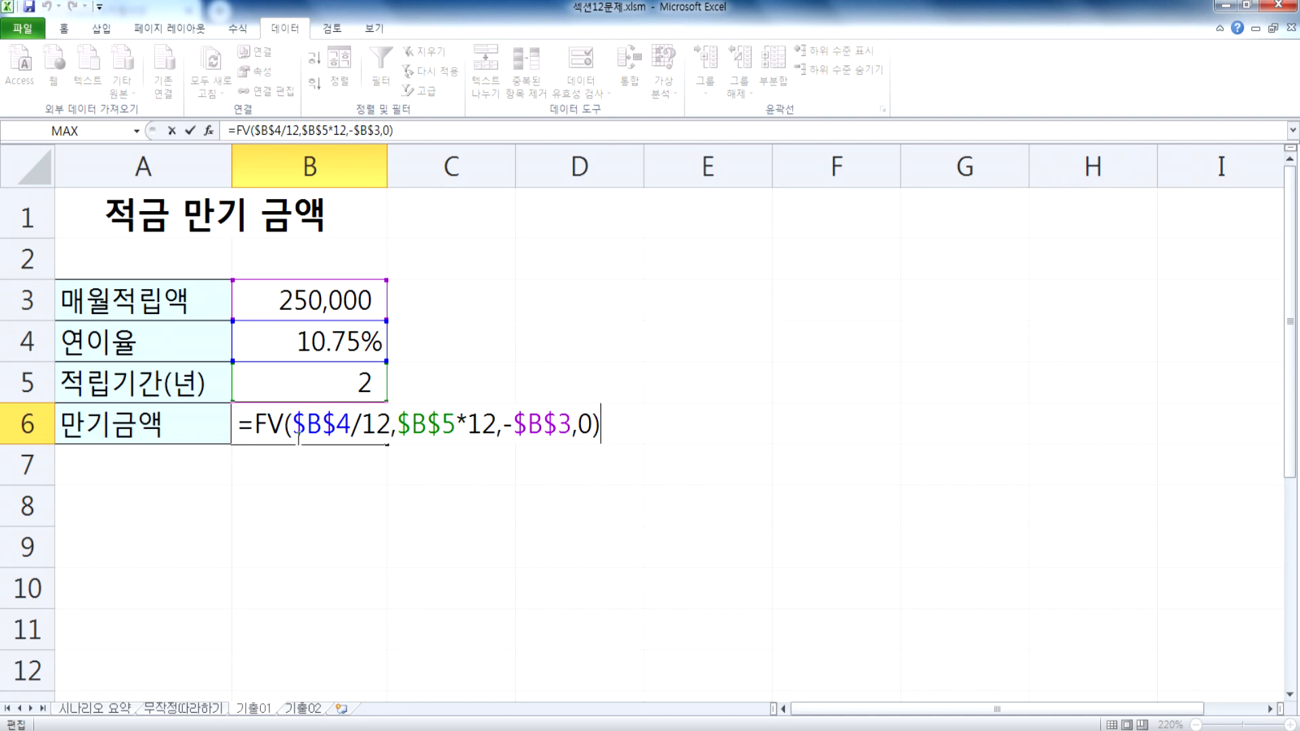
{"action": "key", "text": "ctrl+Return"}
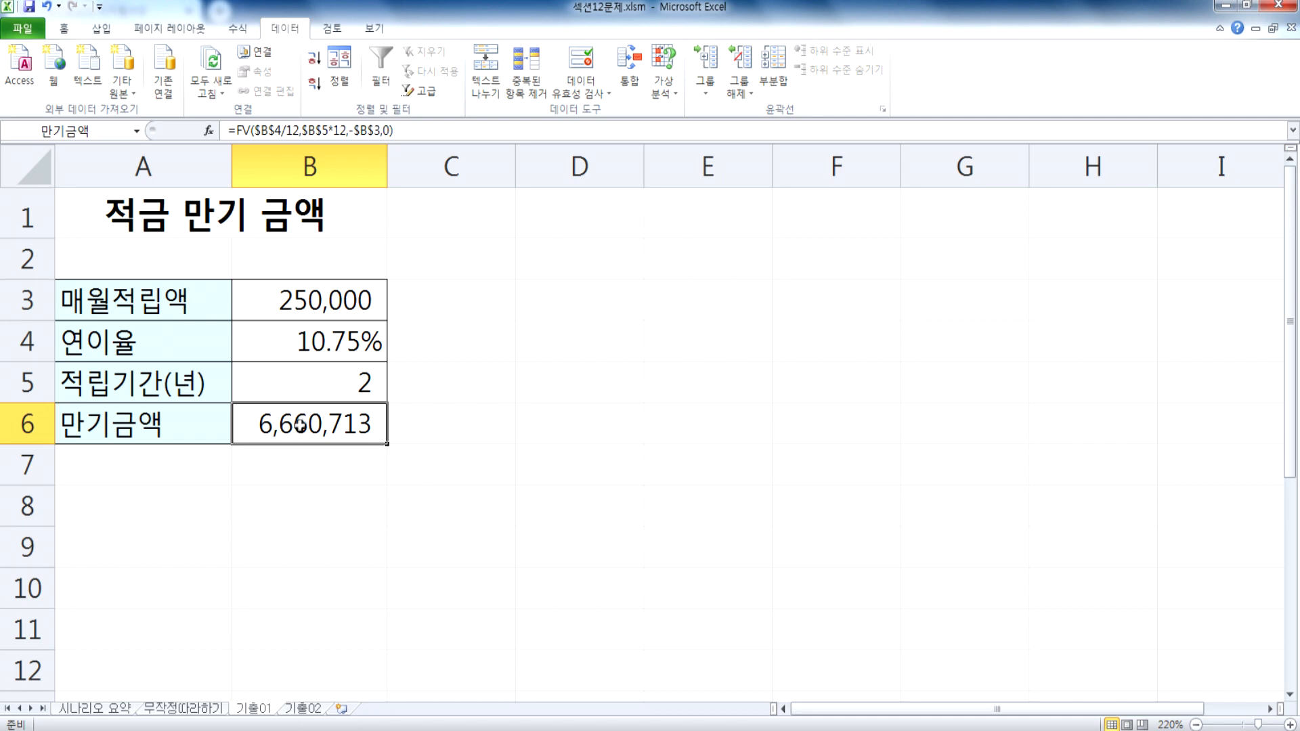
{"action": "left_click", "coordinate": [300, 345]}
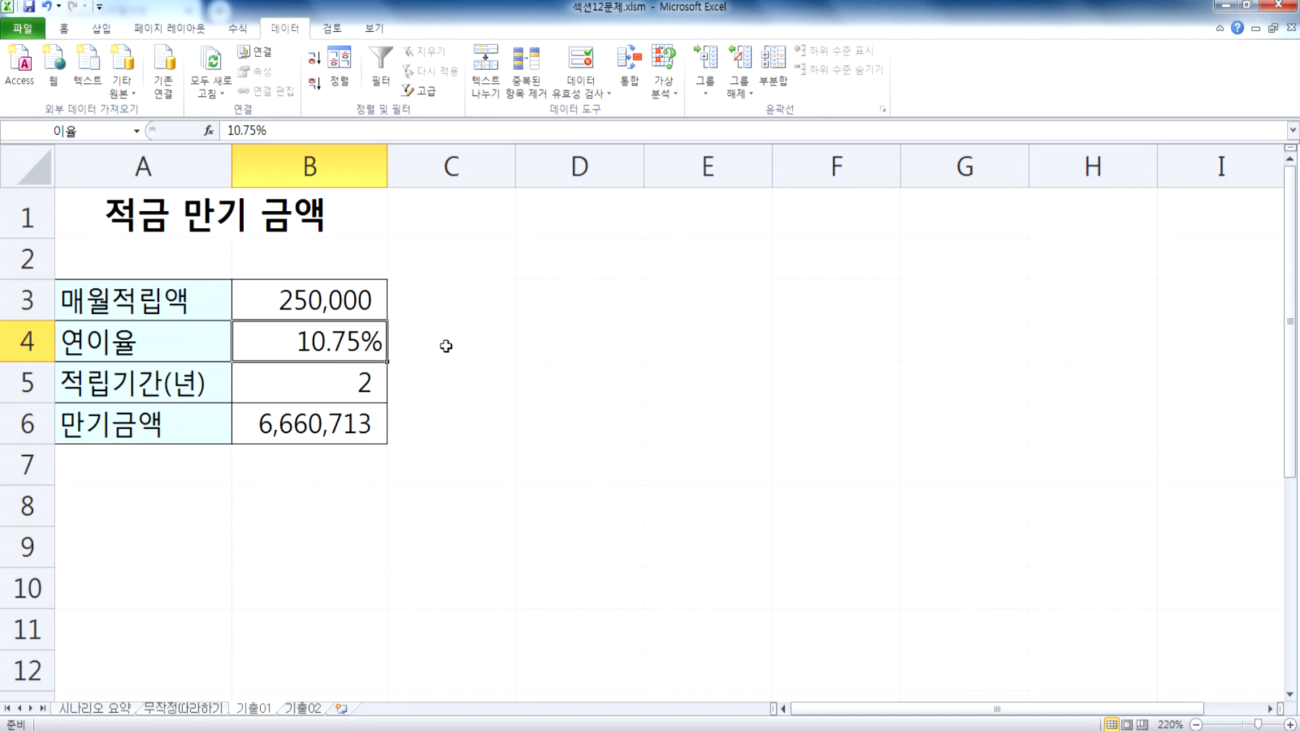
{"action": "left_click", "coordinate": [533, 341]}
{"action": "left_click", "coordinate": [667, 83]}
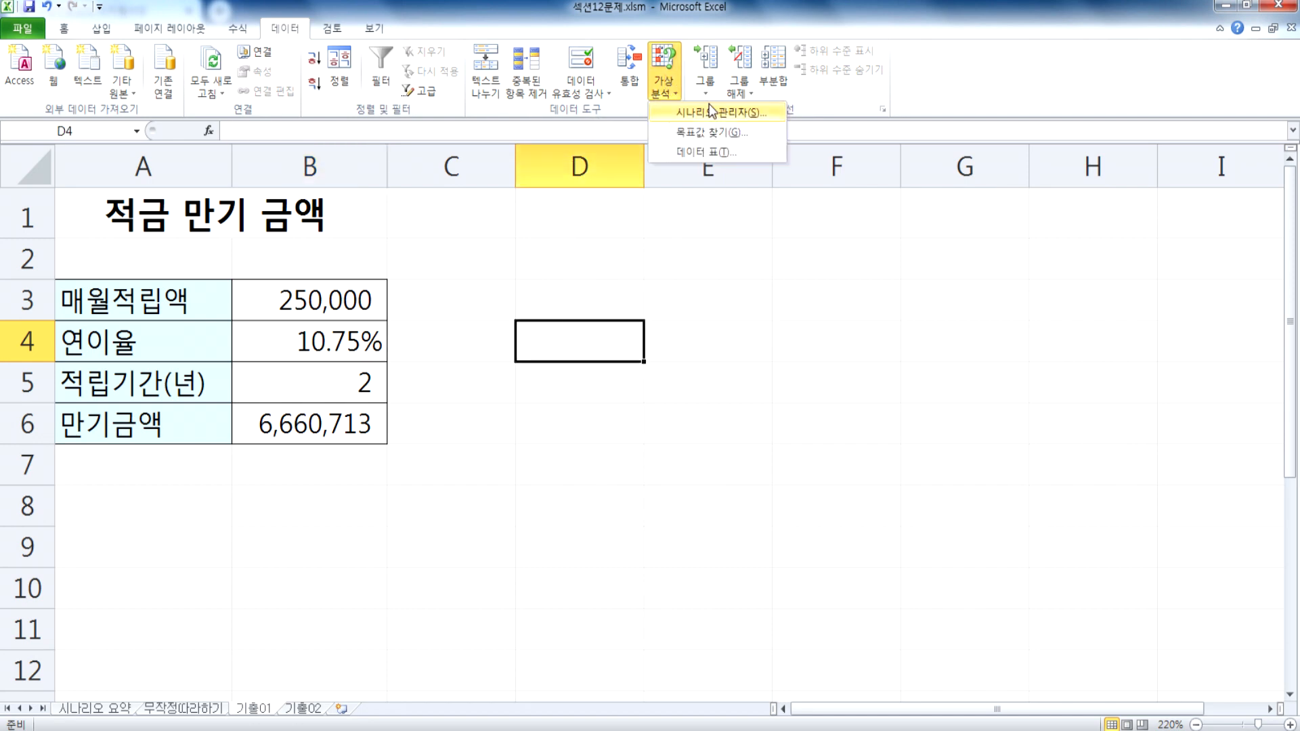
{"action": "left_click", "coordinate": [713, 112]}
{"action": "left_click", "coordinate": [967, 230]}
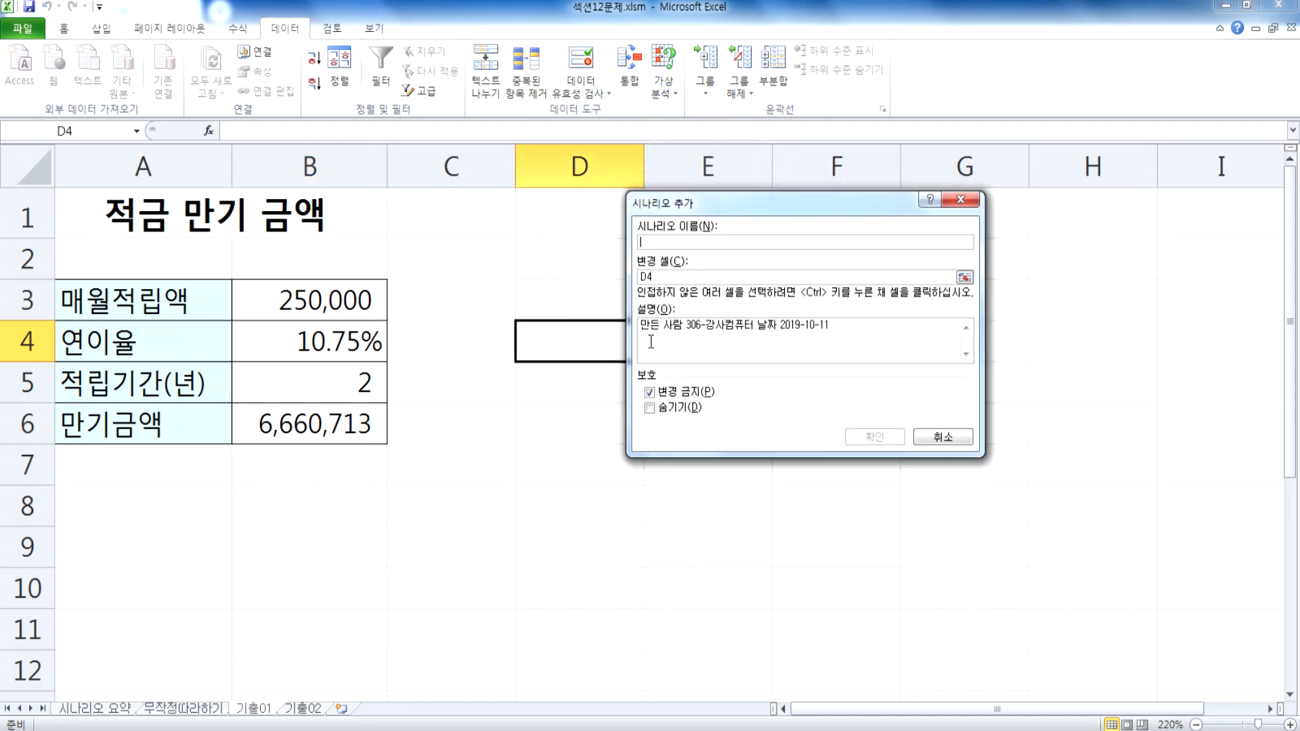
{"action": "left_click", "coordinate": [642, 275]}
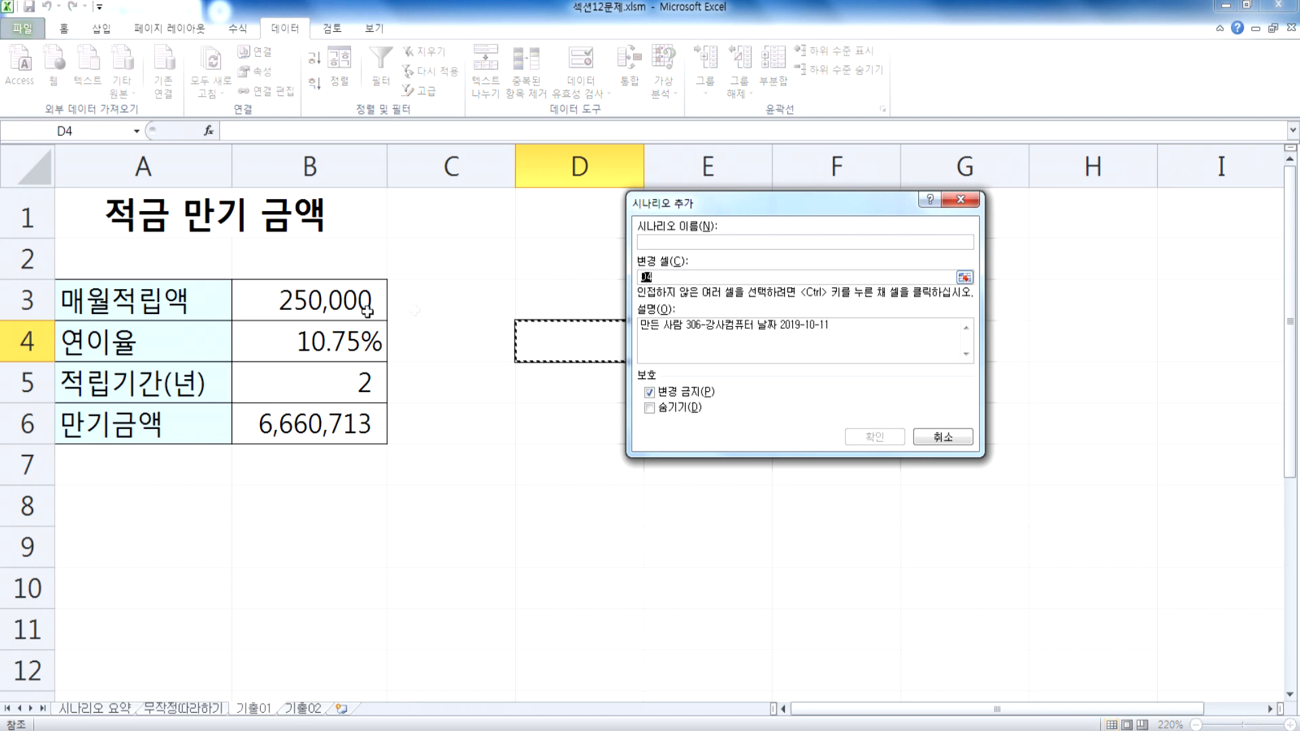
{"action": "left_click", "coordinate": [272, 334]}
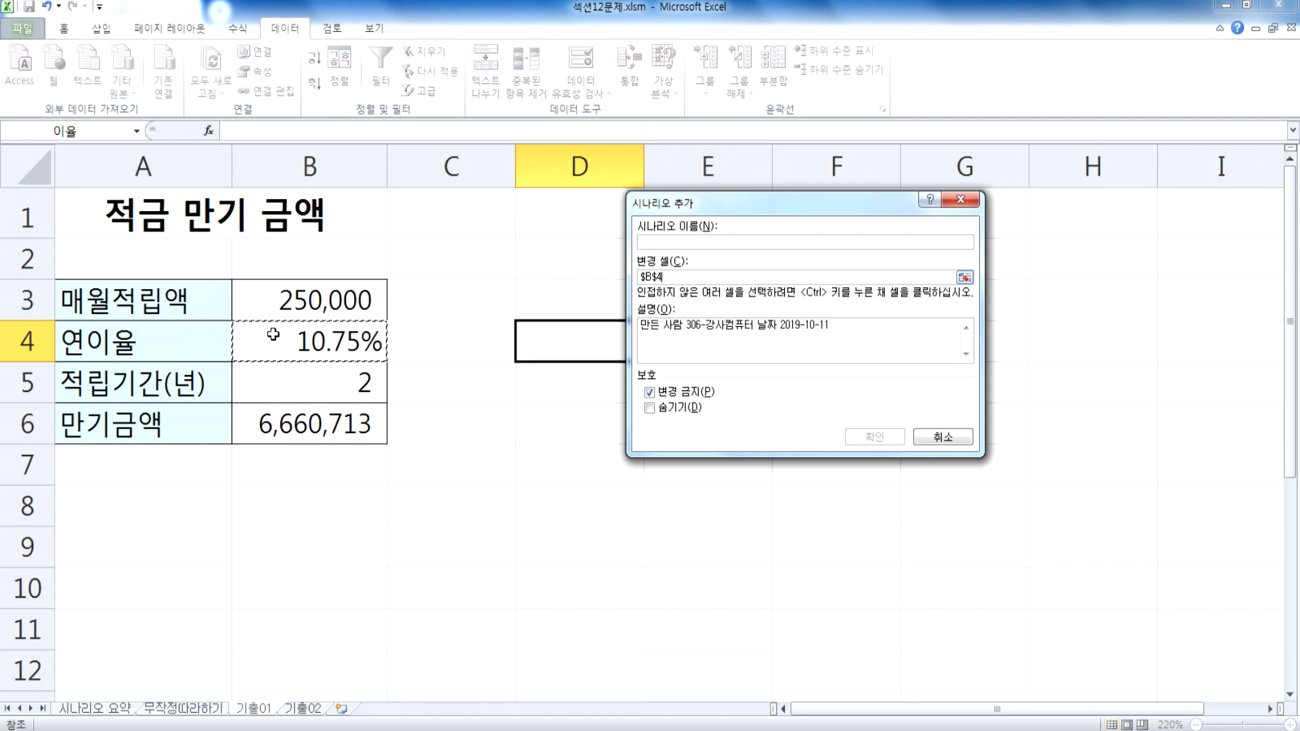
{"action": "key", "text": "Escape"}
{"action": "key", "text": "Escape"}
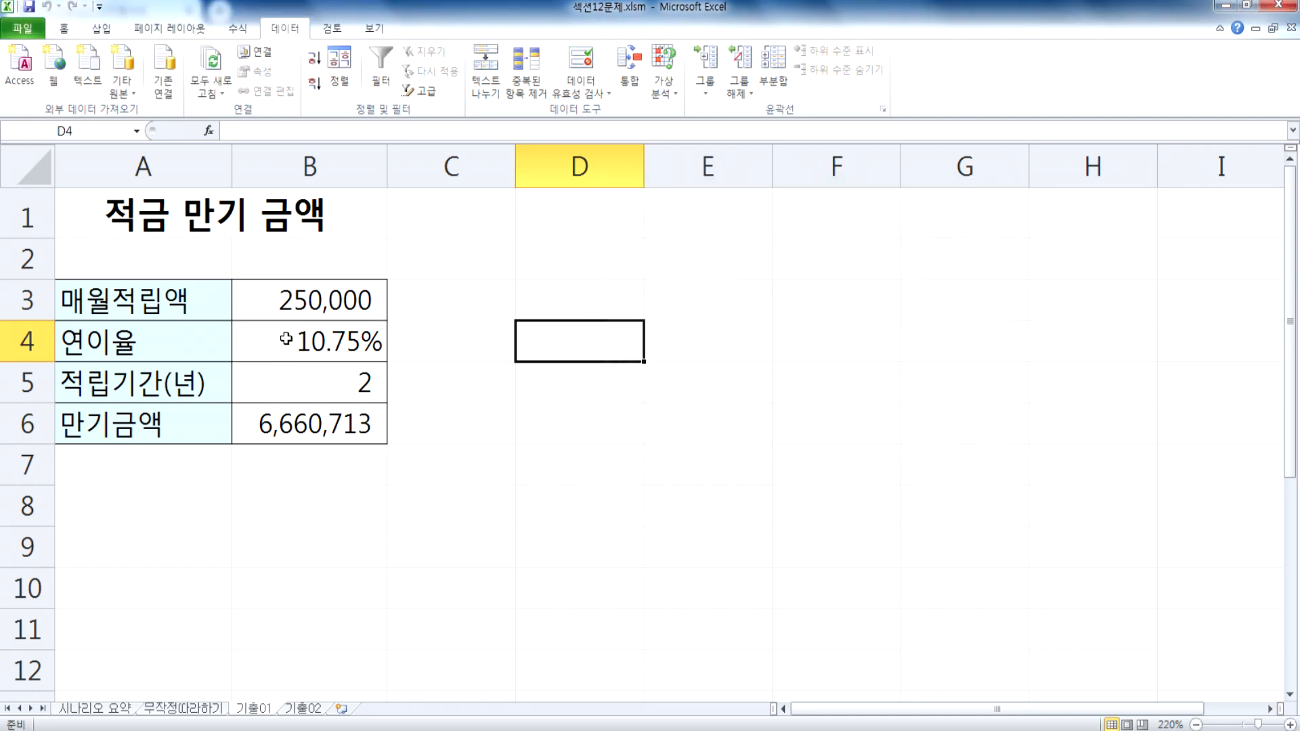
{"action": "left_click", "coordinate": [282, 338]}
{"action": "left_click", "coordinate": [663, 93]}
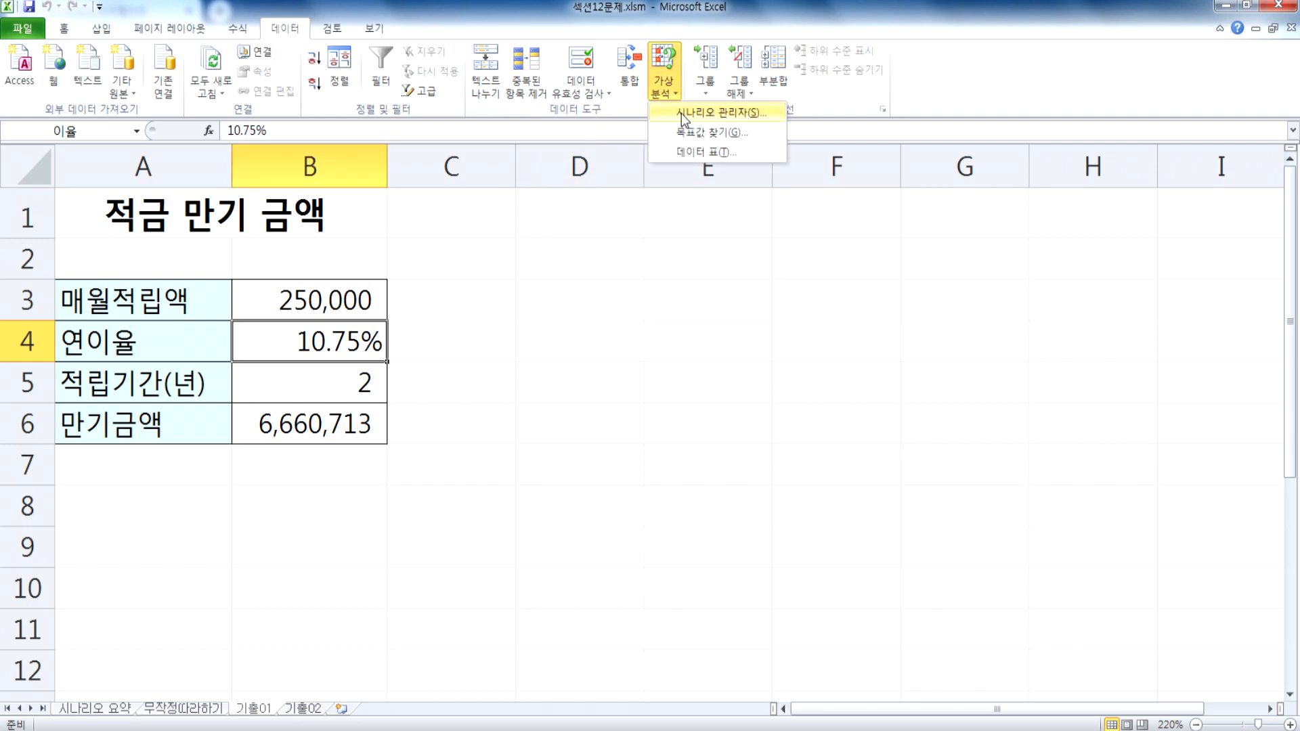
{"action": "left_click", "coordinate": [687, 117]}
{"action": "left_click", "coordinate": [975, 234]}
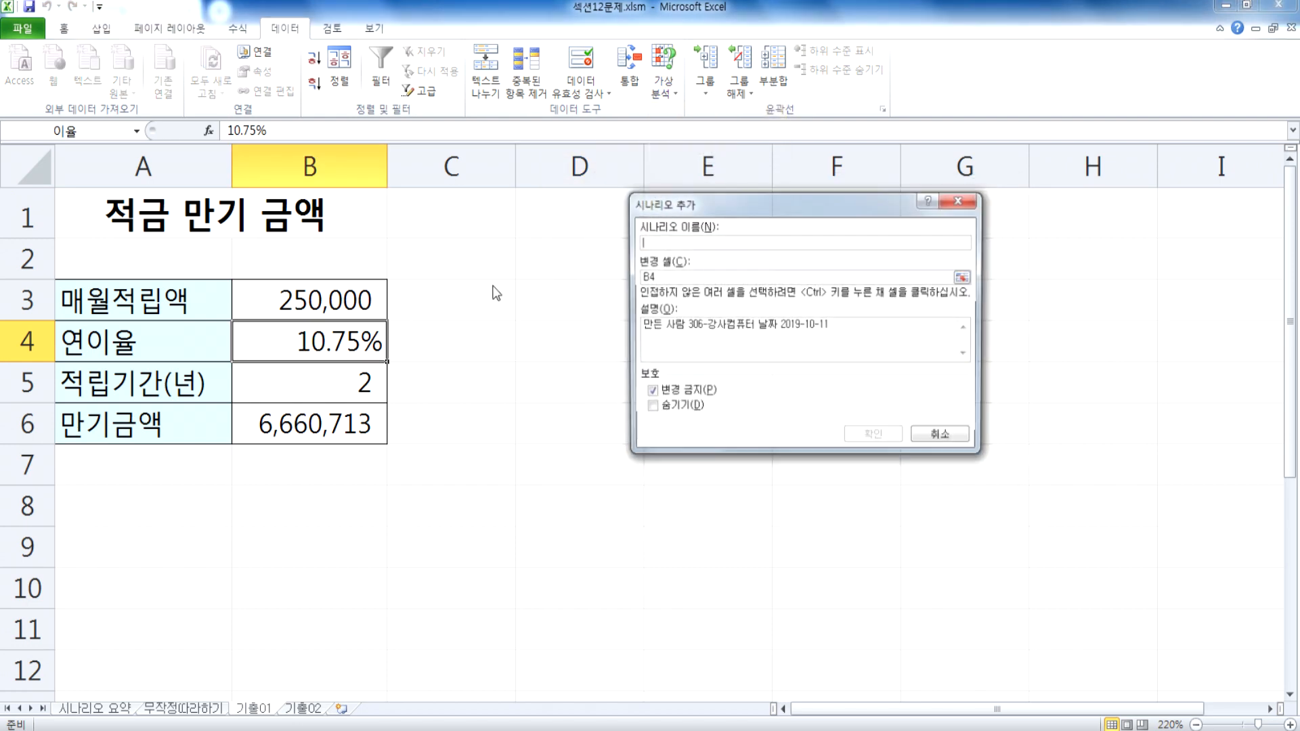
{"action": "left_click_drag", "start_coordinate": [766, 276], "coordinate": [621, 280]}
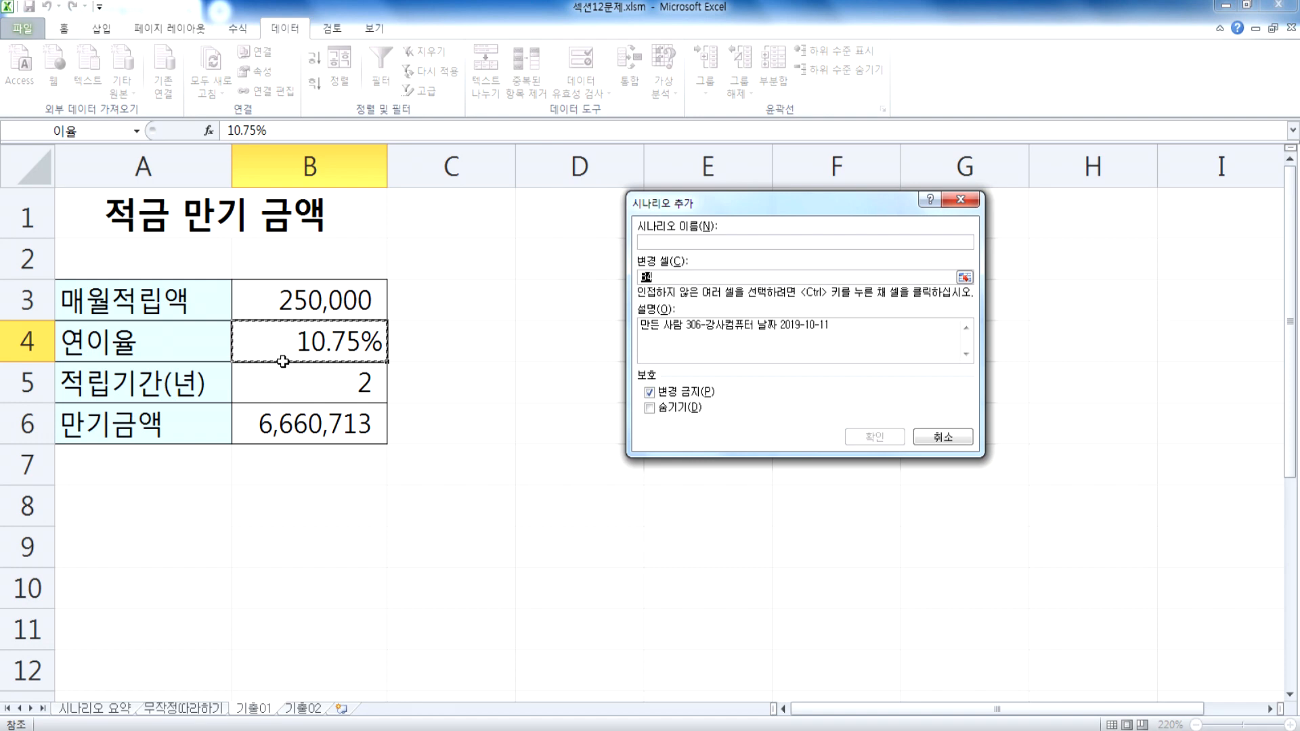
{"action": "key", "text": "Escape"}
{"action": "key", "text": "Escape"}
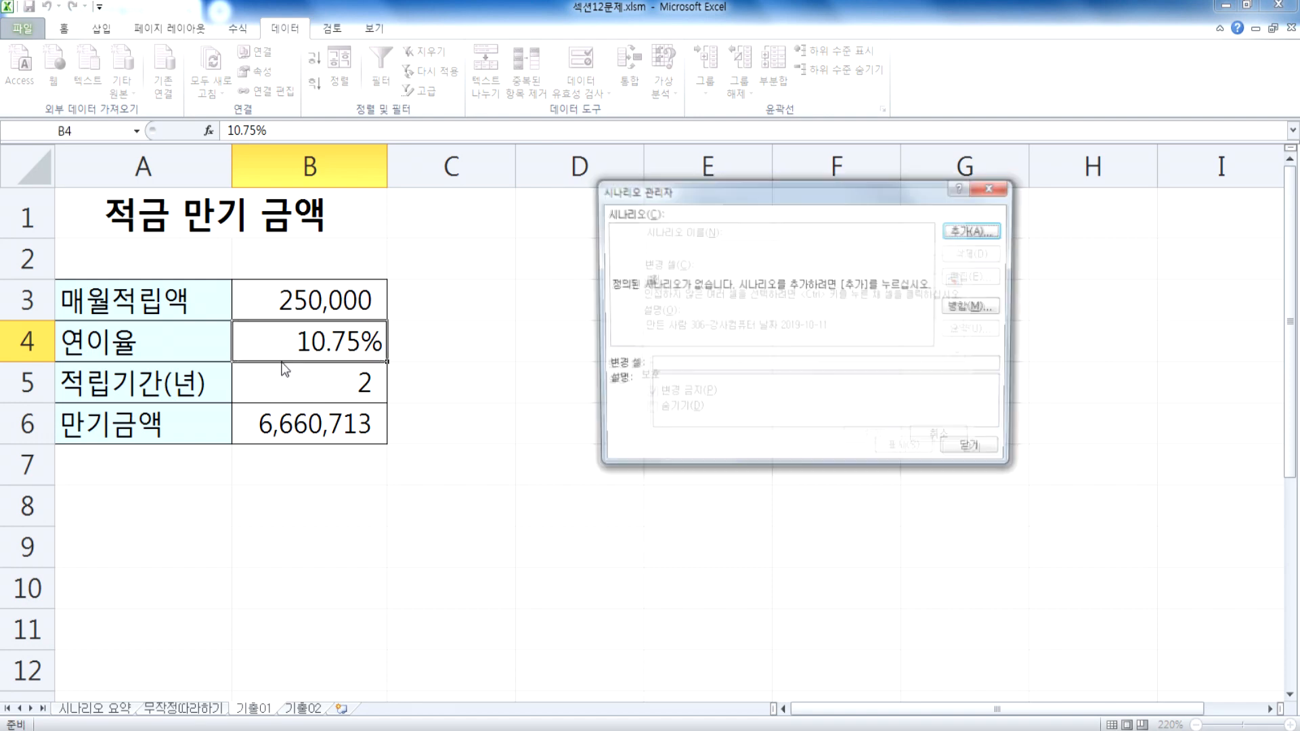
{"action": "left_click", "coordinate": [462, 341]}
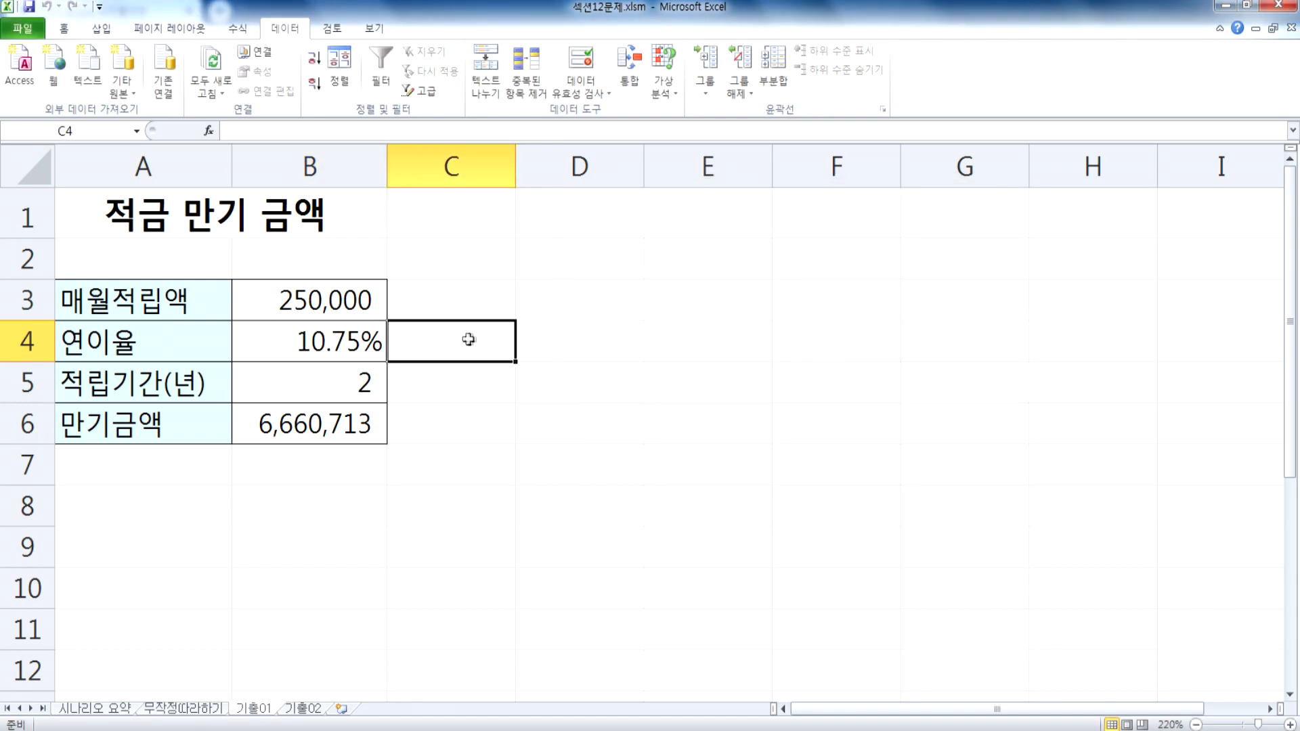
Step: Add a scenario named 이율10% with the annual interest rate cell B4 as its changing cell
{"action": "left_click", "coordinate": [531, 311]}
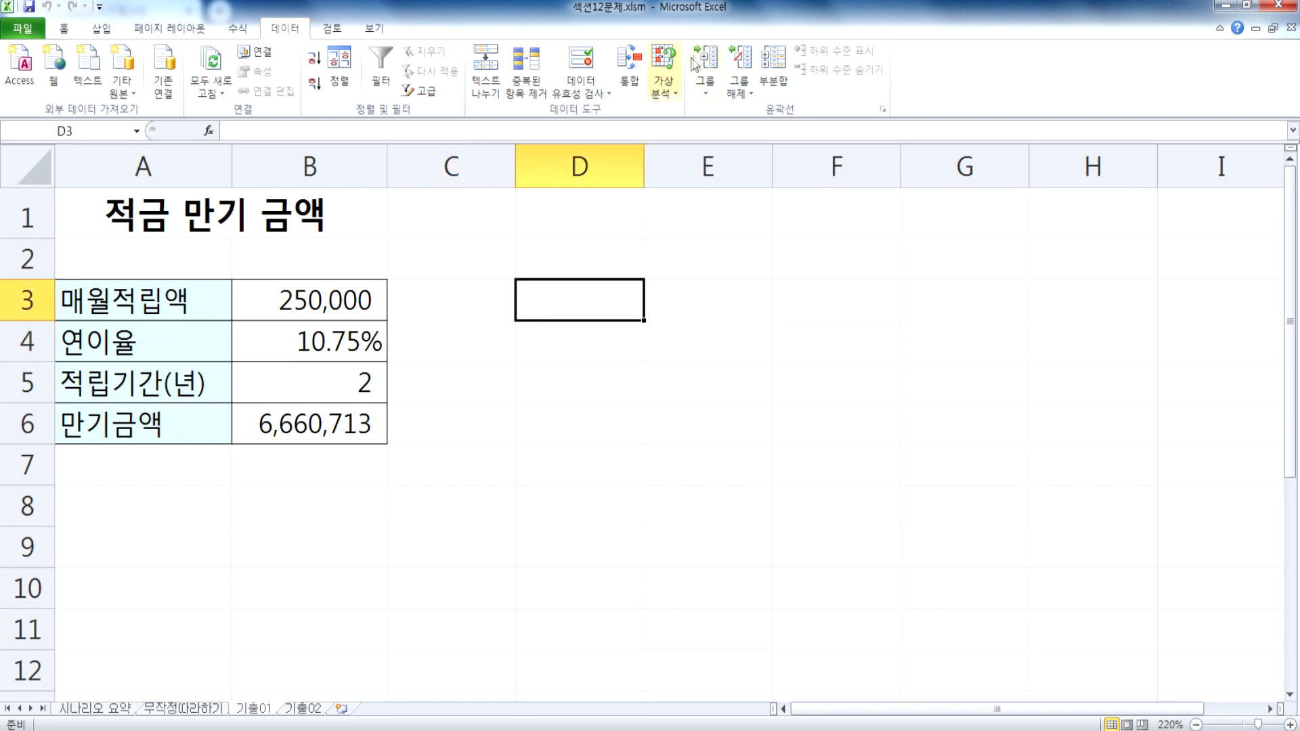
{"action": "left_click", "coordinate": [670, 63]}
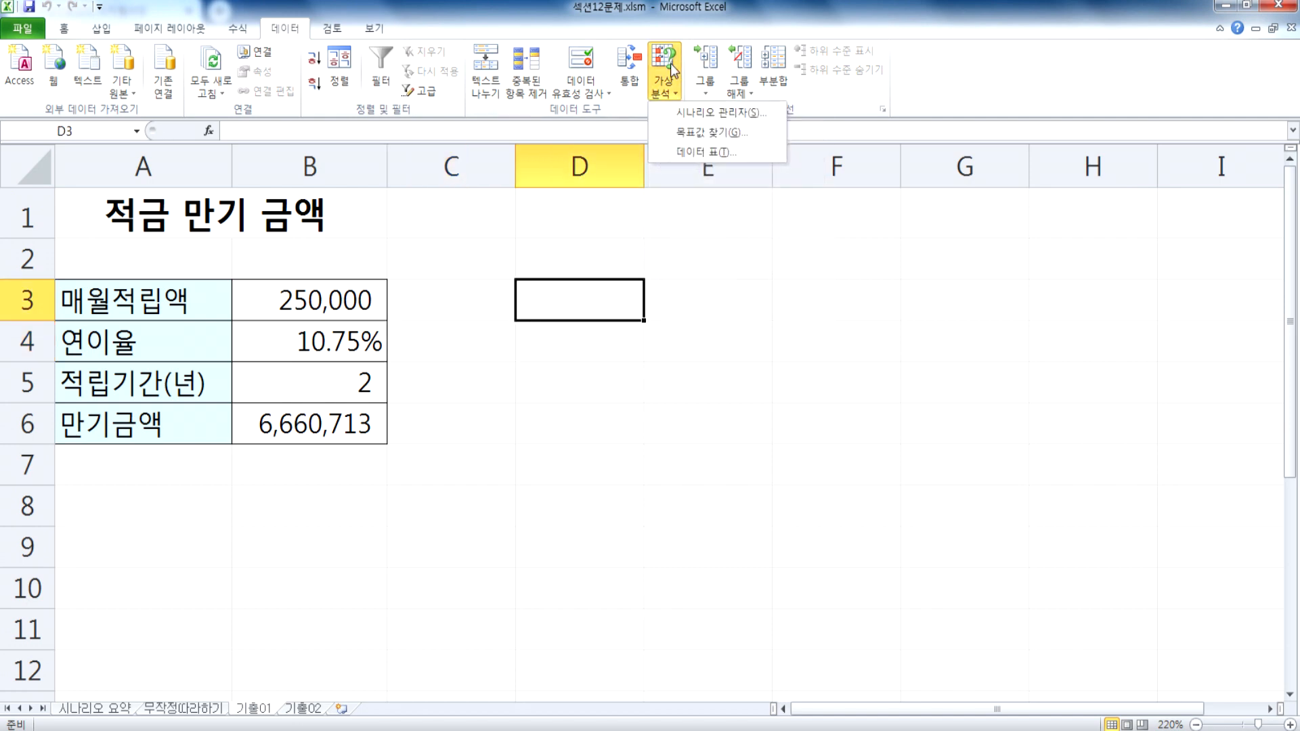
{"action": "left_click", "coordinate": [685, 120]}
{"action": "left_click_drag", "start_coordinate": [711, 183], "coordinate": [564, 210]}
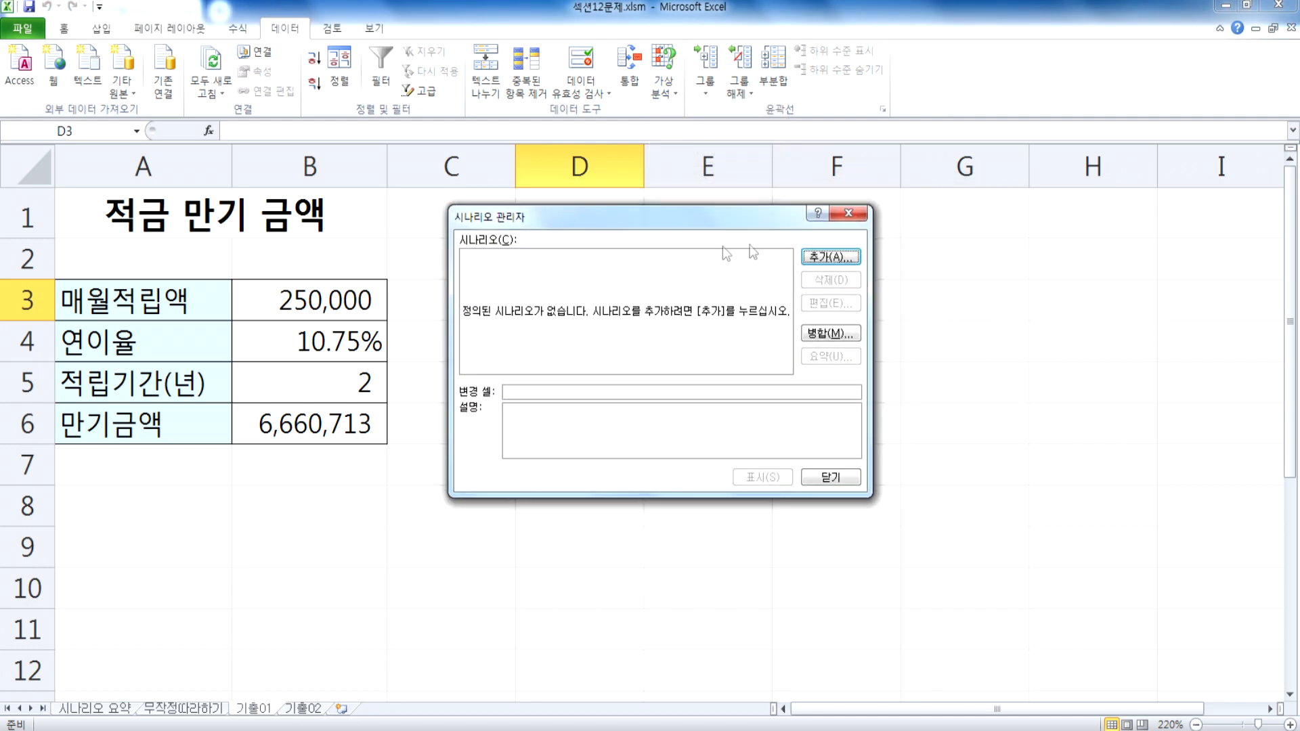
{"action": "left_click", "coordinate": [821, 257]}
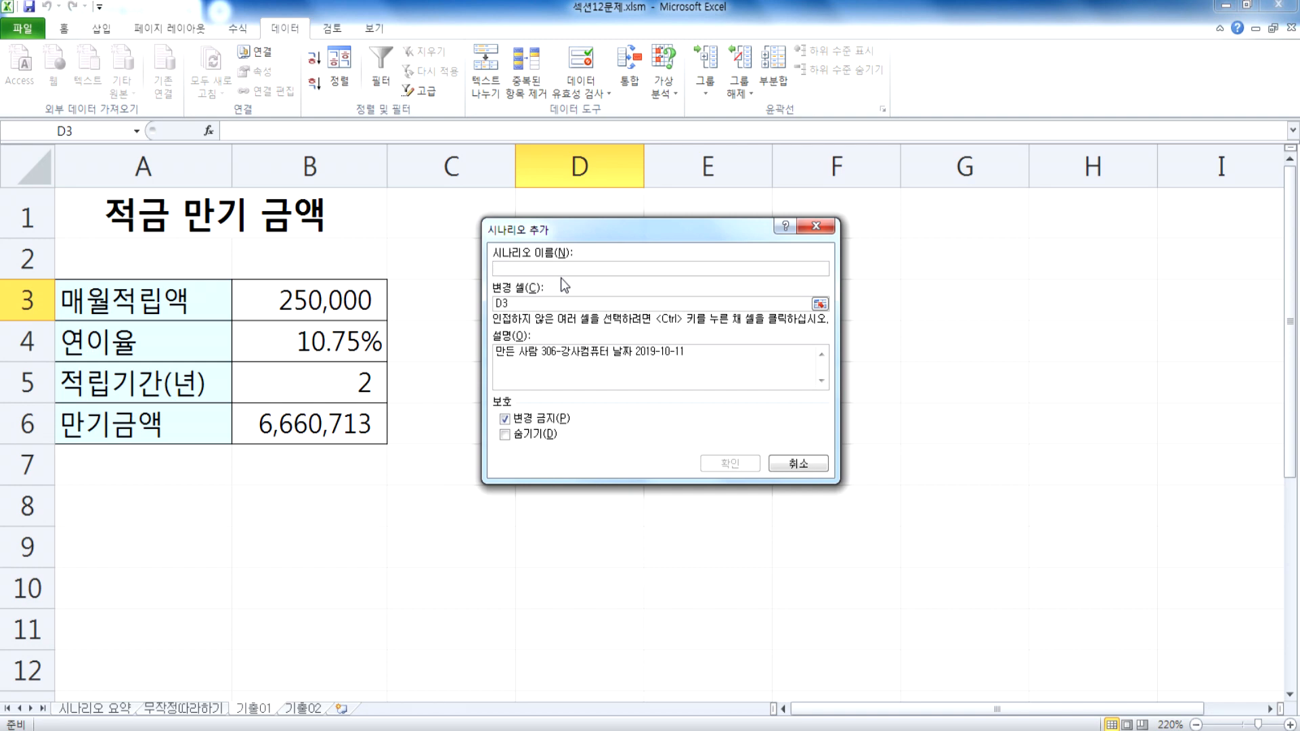
{"action": "type", "text": "이름"}
{"action": "type", "text": "10"}
{"action": "type", "text": "%"}
{"action": "left_click_drag", "start_coordinate": [515, 303], "coordinate": [476, 302]}
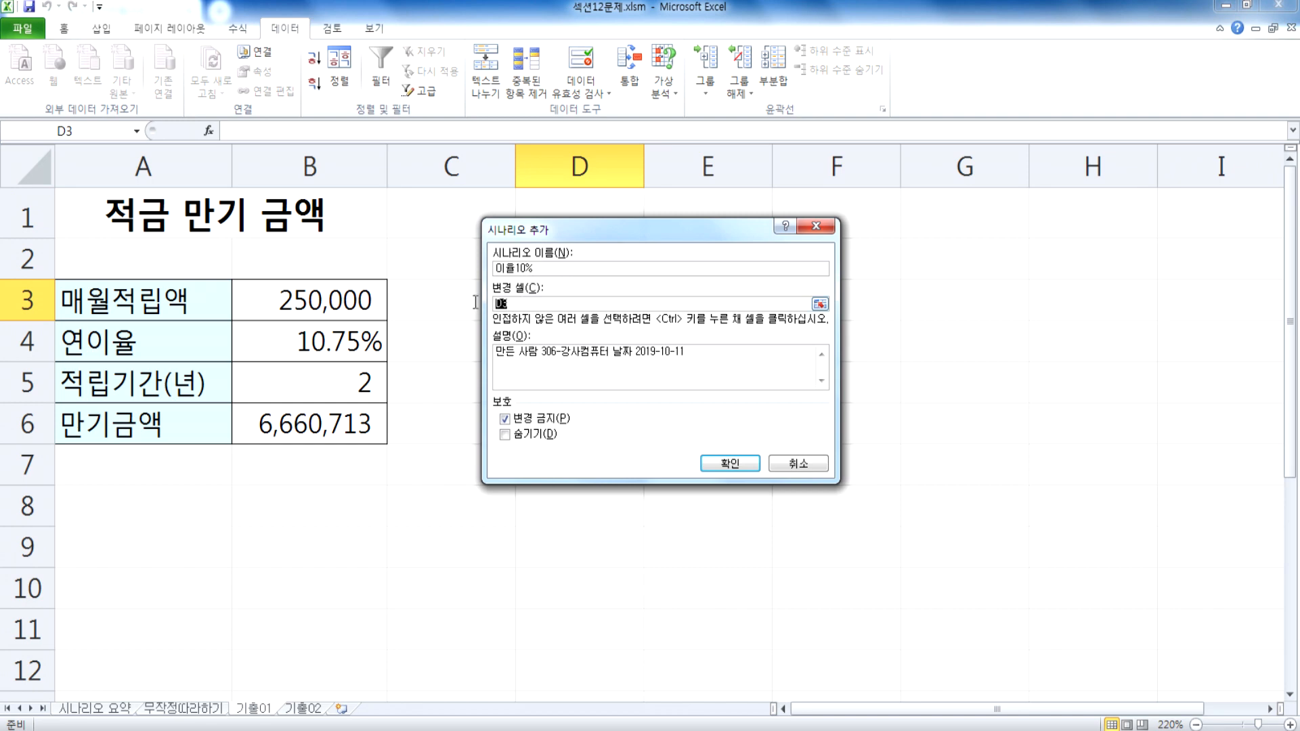
{"action": "left_click", "coordinate": [280, 336]}
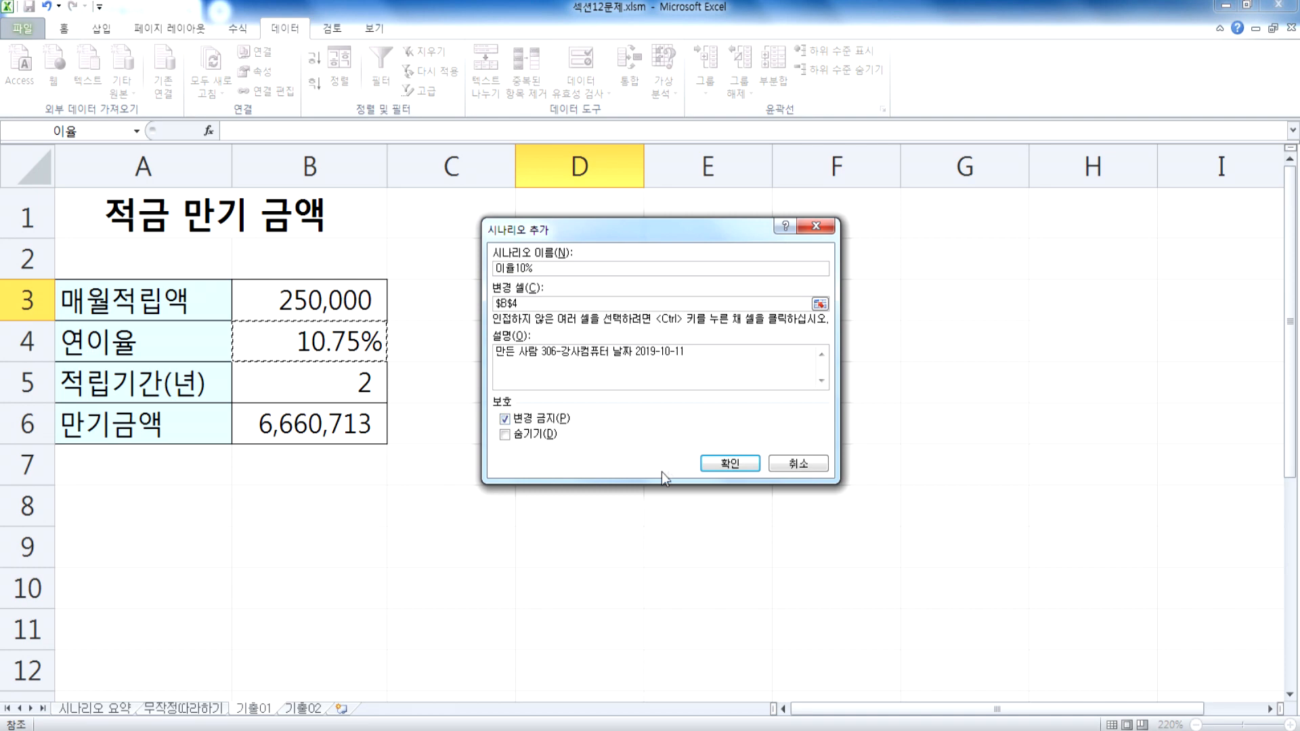
{"action": "left_click", "coordinate": [714, 464]}
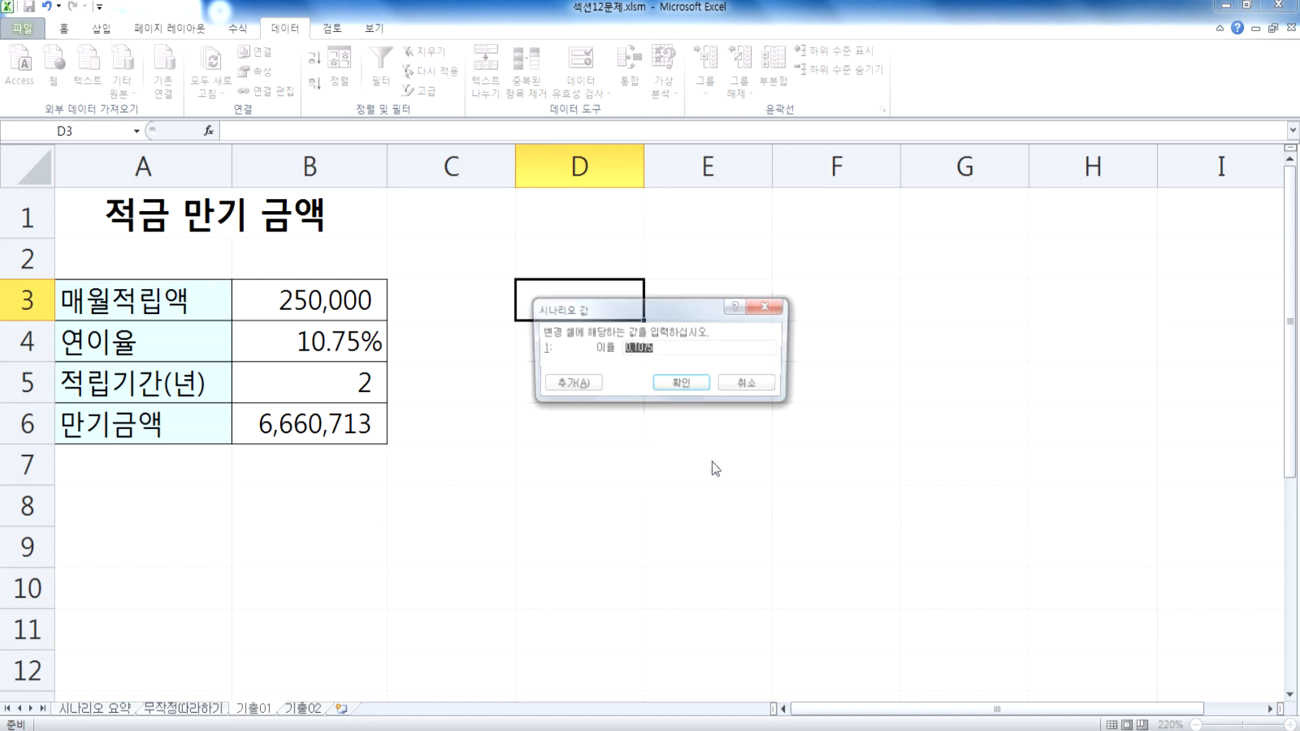
Step: Set the 이율 value of the 이율10% scenario to 0.1 and save it, continuing directly to another new scenario
{"action": "left_click_drag", "start_coordinate": [587, 314], "coordinate": [470, 286]}
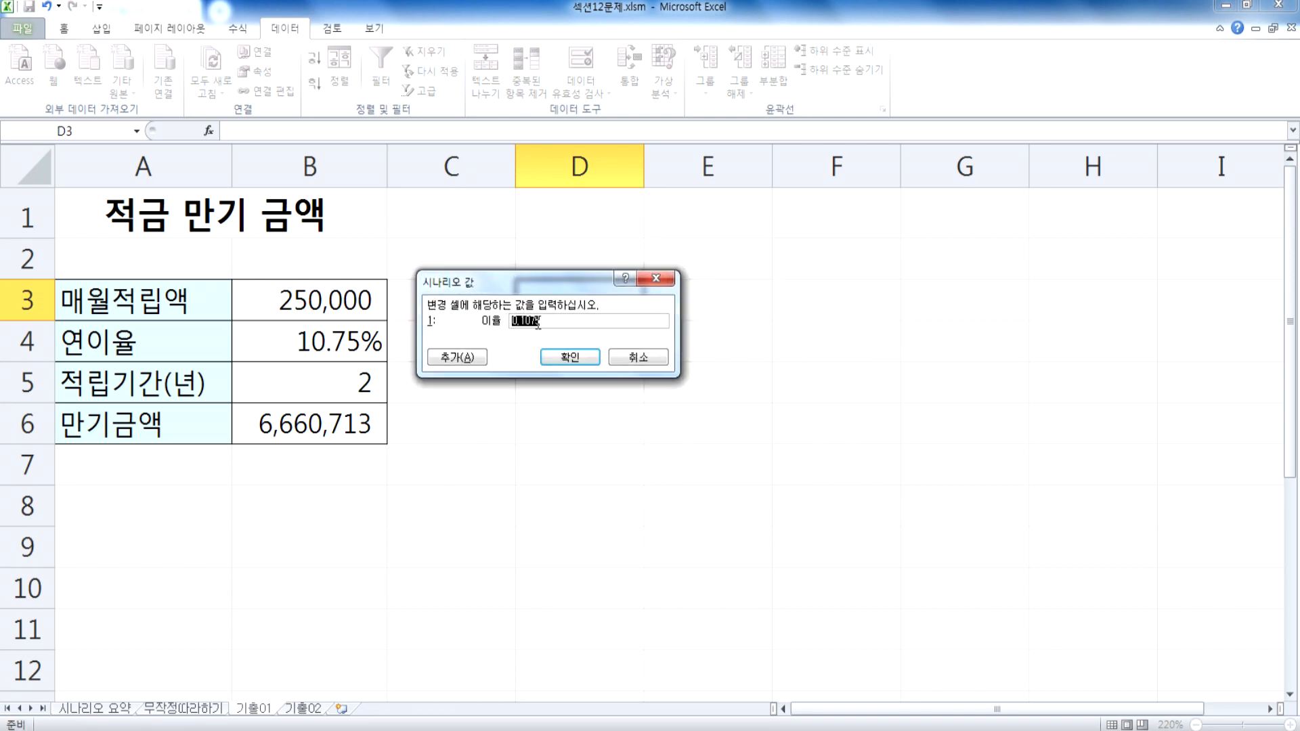
{"action": "left_click", "coordinate": [559, 323]}
{"action": "left_click_drag", "start_coordinate": [561, 324], "coordinate": [465, 323]}
{"action": "type", "text": "10%"}
{"action": "key", "text": "BackSpace"}
{"action": "key", "text": "BackSpace"}
{"action": "key", "text": "BackSpace"}
{"action": "type", "text": "0.1"}
{"action": "left_click", "coordinate": [475, 361]}
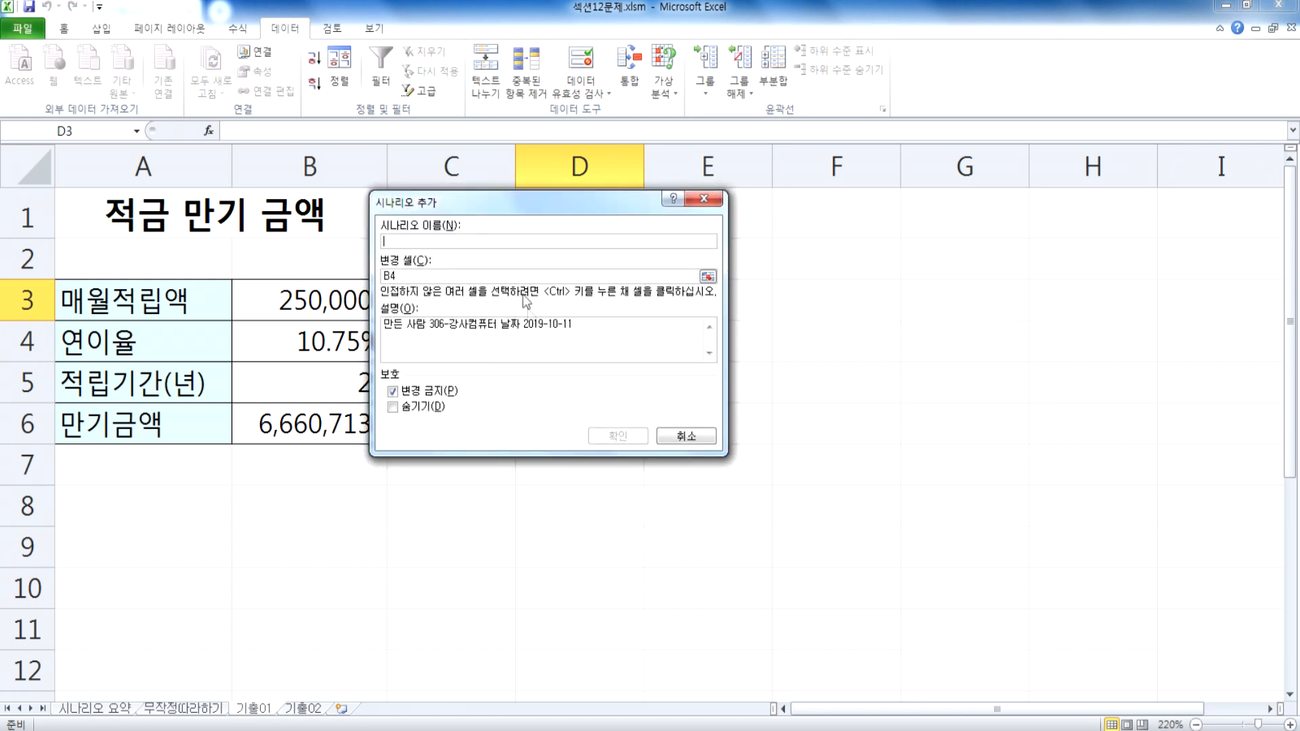
Step: Name the second scenario 이율11.5%, keeping B4 as its changing cell
{"action": "left_click_drag", "start_coordinate": [463, 210], "coordinate": [541, 288]}
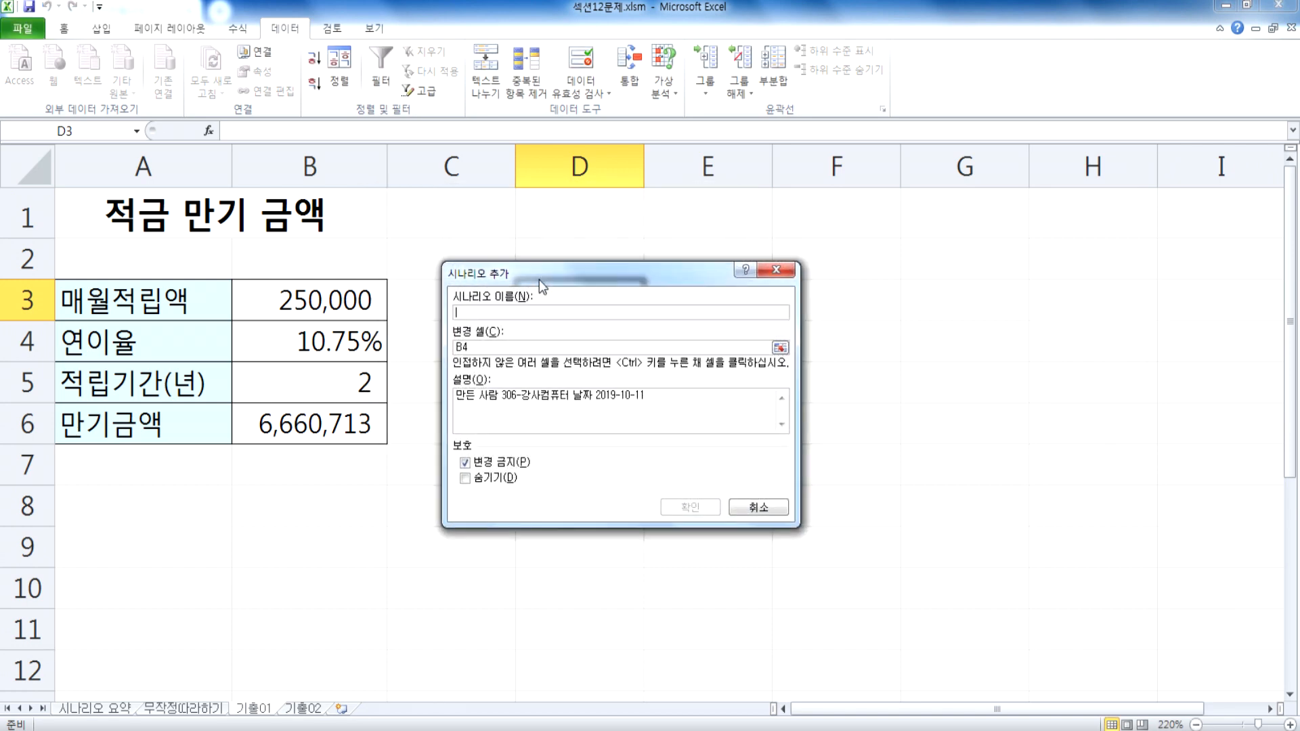
{"action": "type", "text": "이율"}
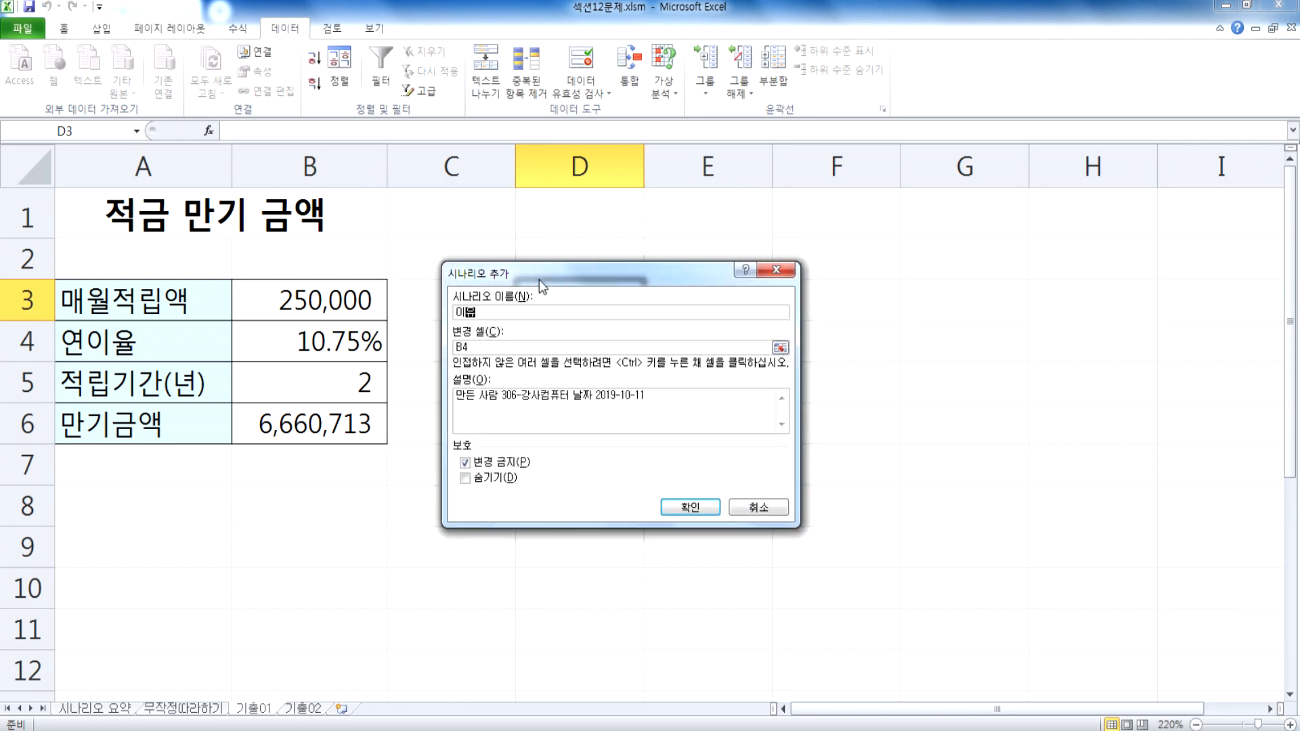
{"action": "type", "text": "11.5"}
{"action": "left_click", "coordinate": [487, 347]}
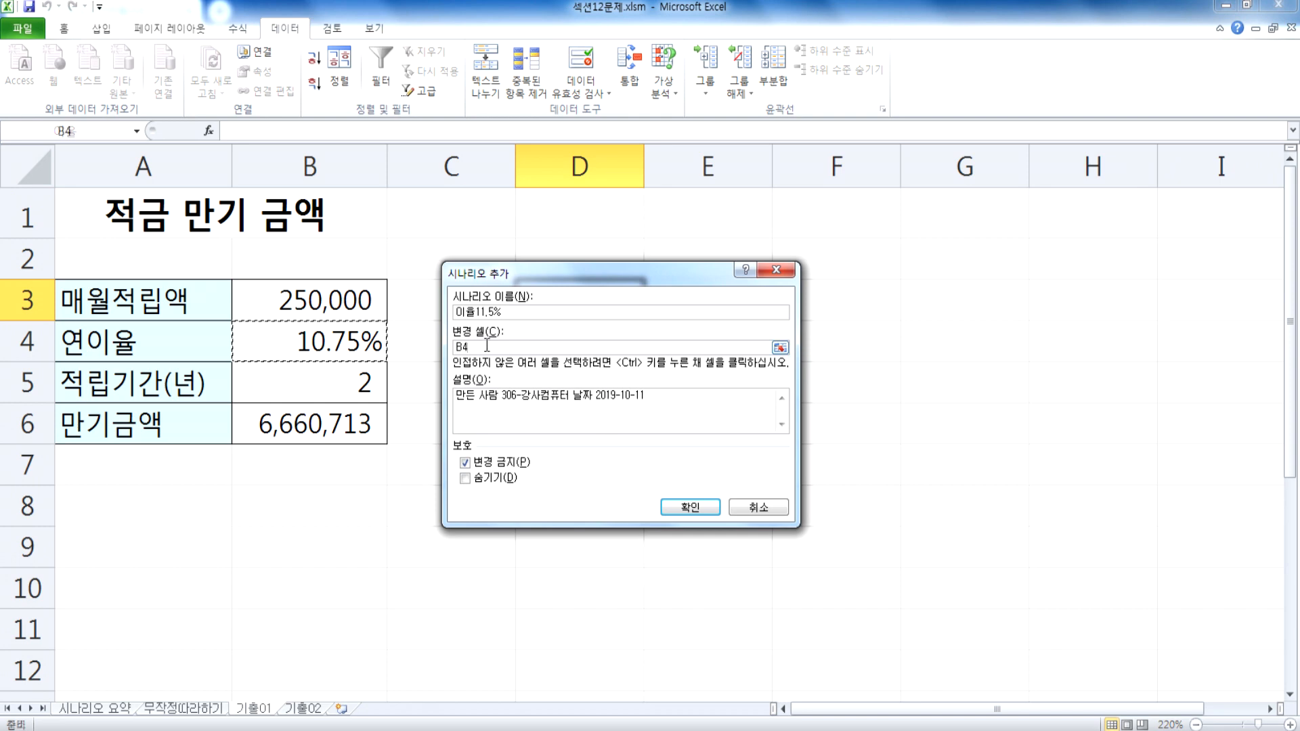
{"action": "left_click", "coordinate": [388, 346]}
{"action": "left_click", "coordinate": [685, 508]}
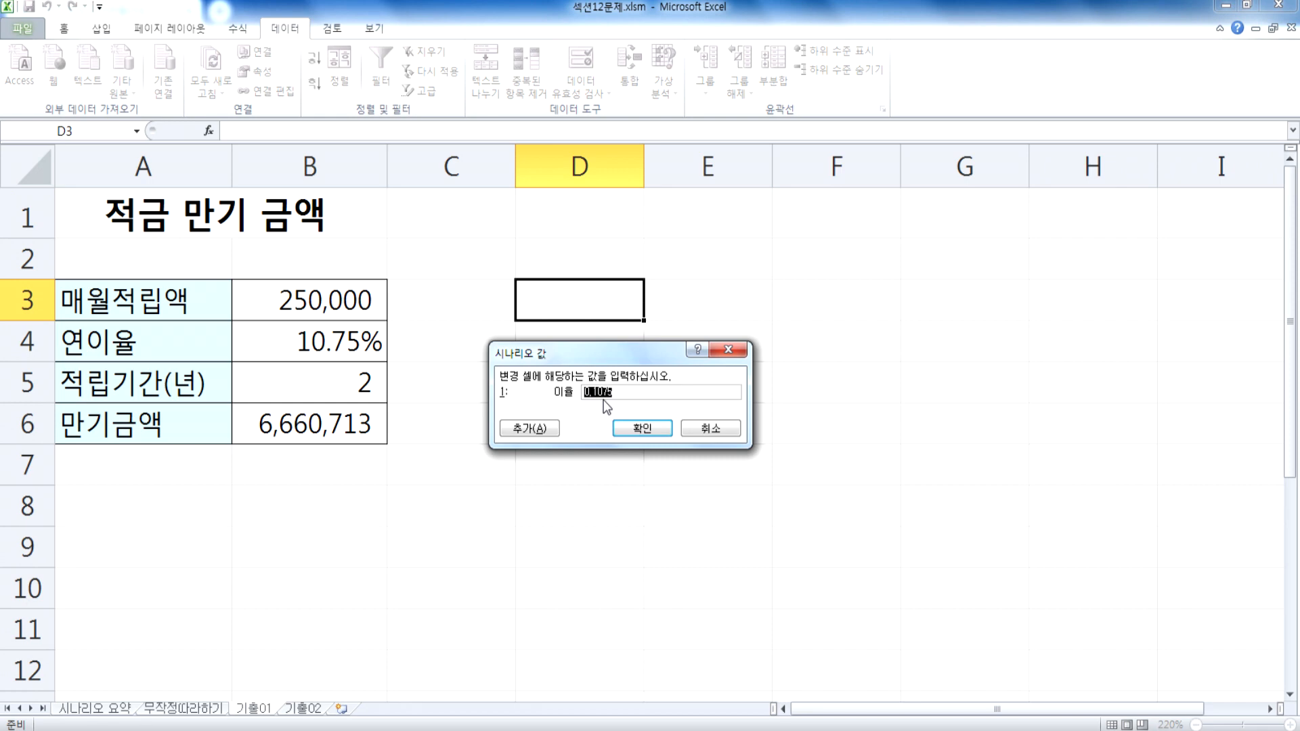
Step: Set the 이율 value of the second scenario to 11.5% and return to the scenario list
{"action": "type", "text": "11.5%"}
{"action": "left_click", "coordinate": [640, 433]}
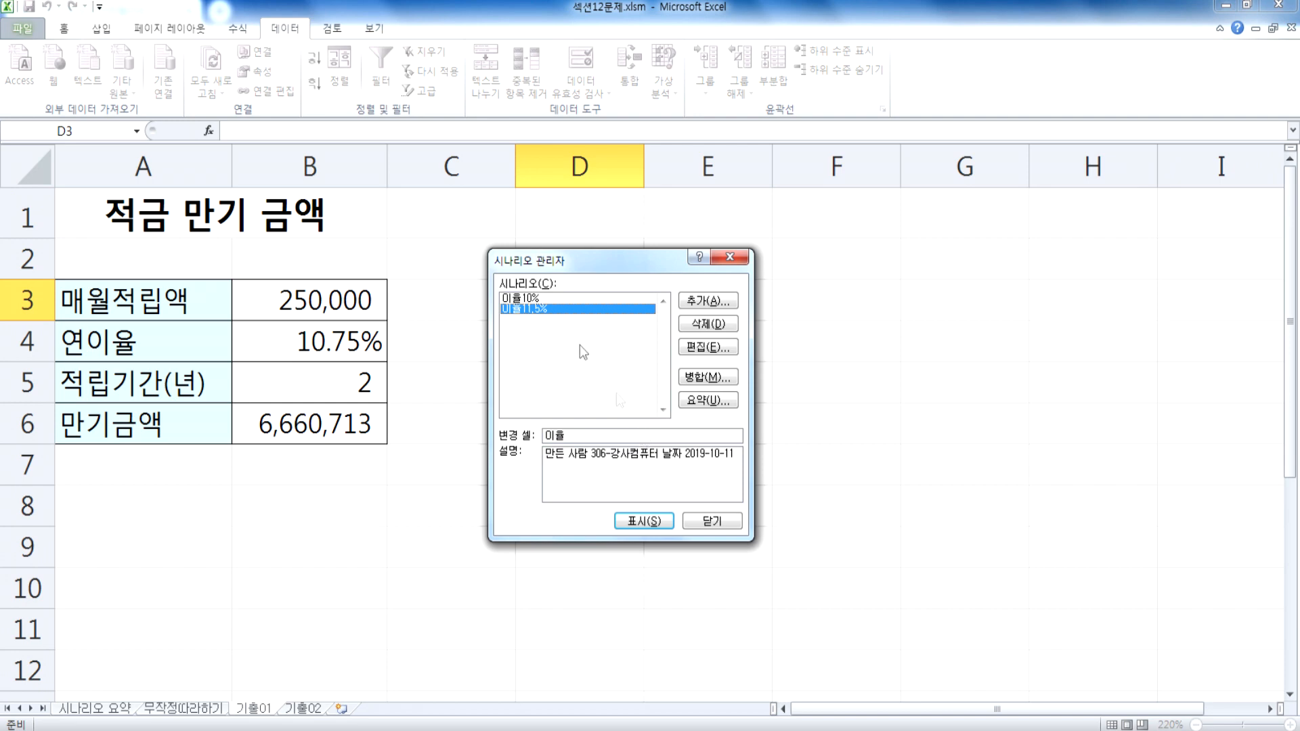
Step: Create a scenario summary report of both rate scenarios with the maturity amount cell B6 as the result cell
{"action": "left_click", "coordinate": [538, 302]}
{"action": "left_click", "coordinate": [539, 307]}
{"action": "left_click", "coordinate": [539, 299]}
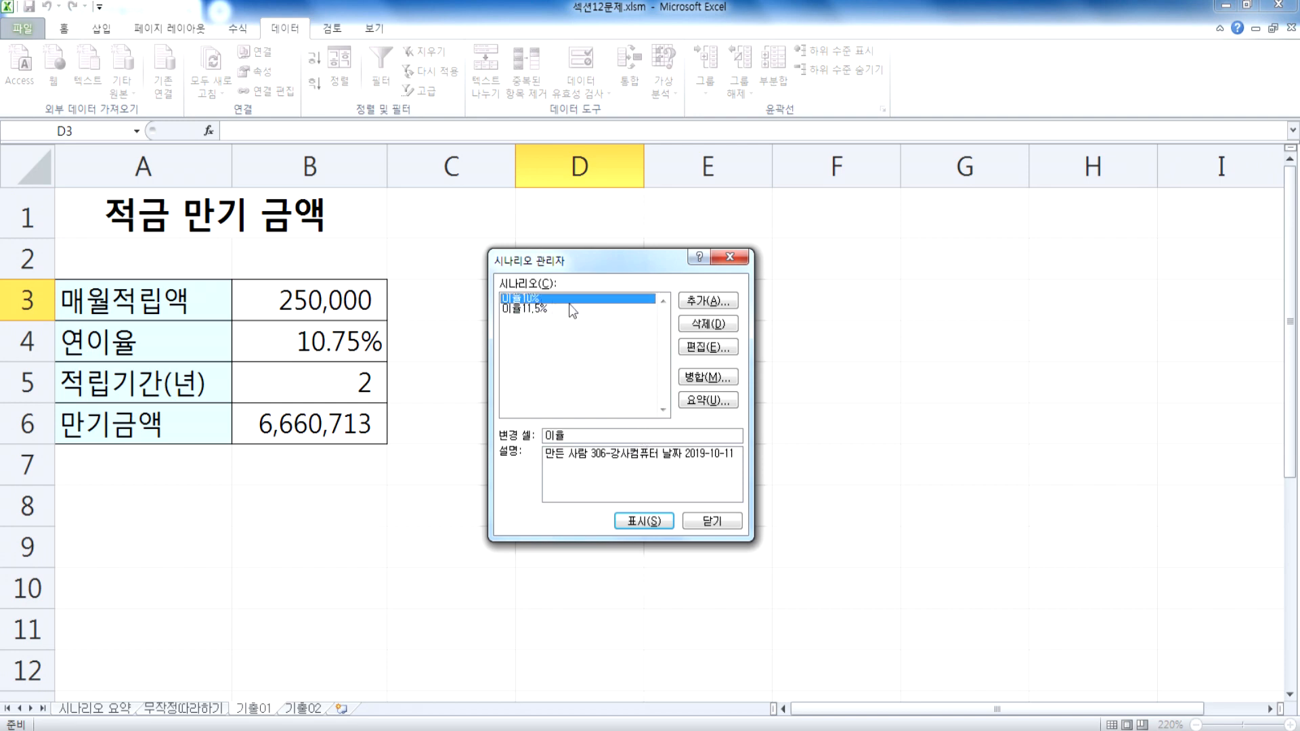
{"action": "left_click", "coordinate": [694, 401]}
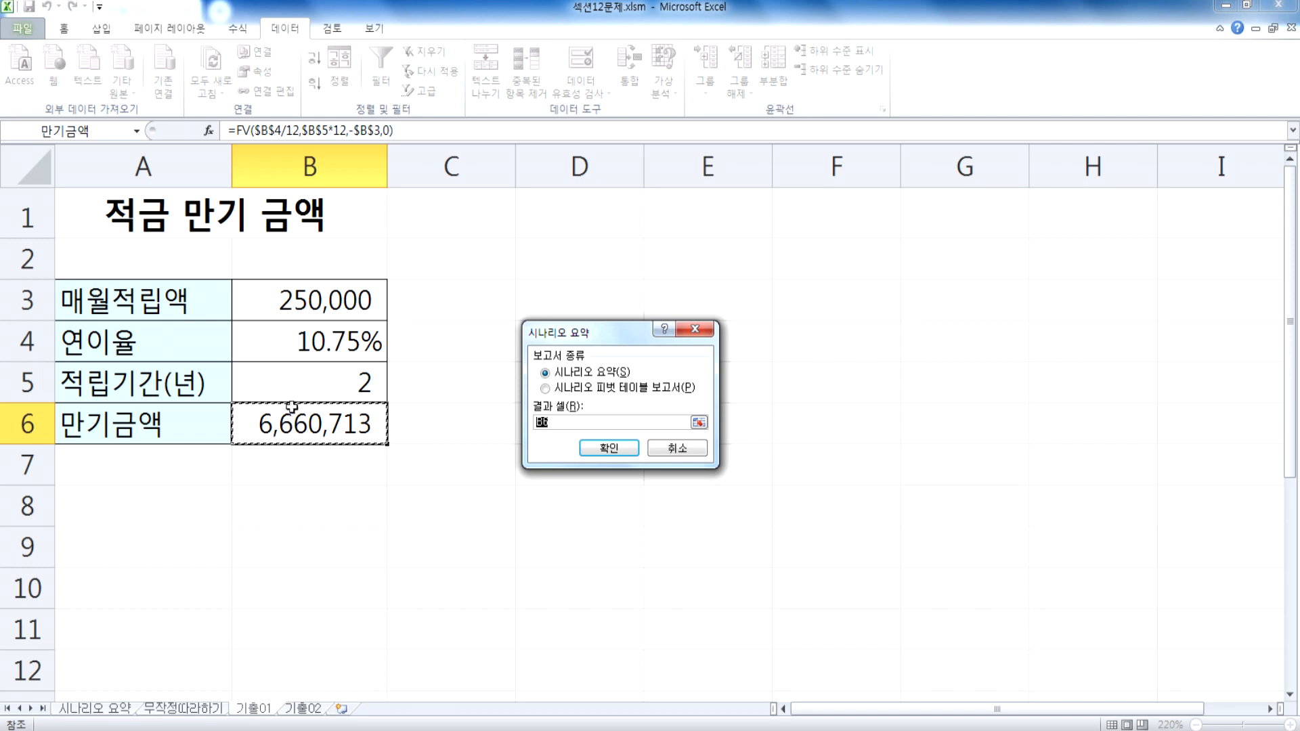
{"action": "left_click", "coordinate": [610, 448]}
Step: Restore the workbook window to a smaller size and compare the 시나리오 요약 2 report with the 기출01 sheet
{"action": "left_click", "coordinate": [1246, 4]}
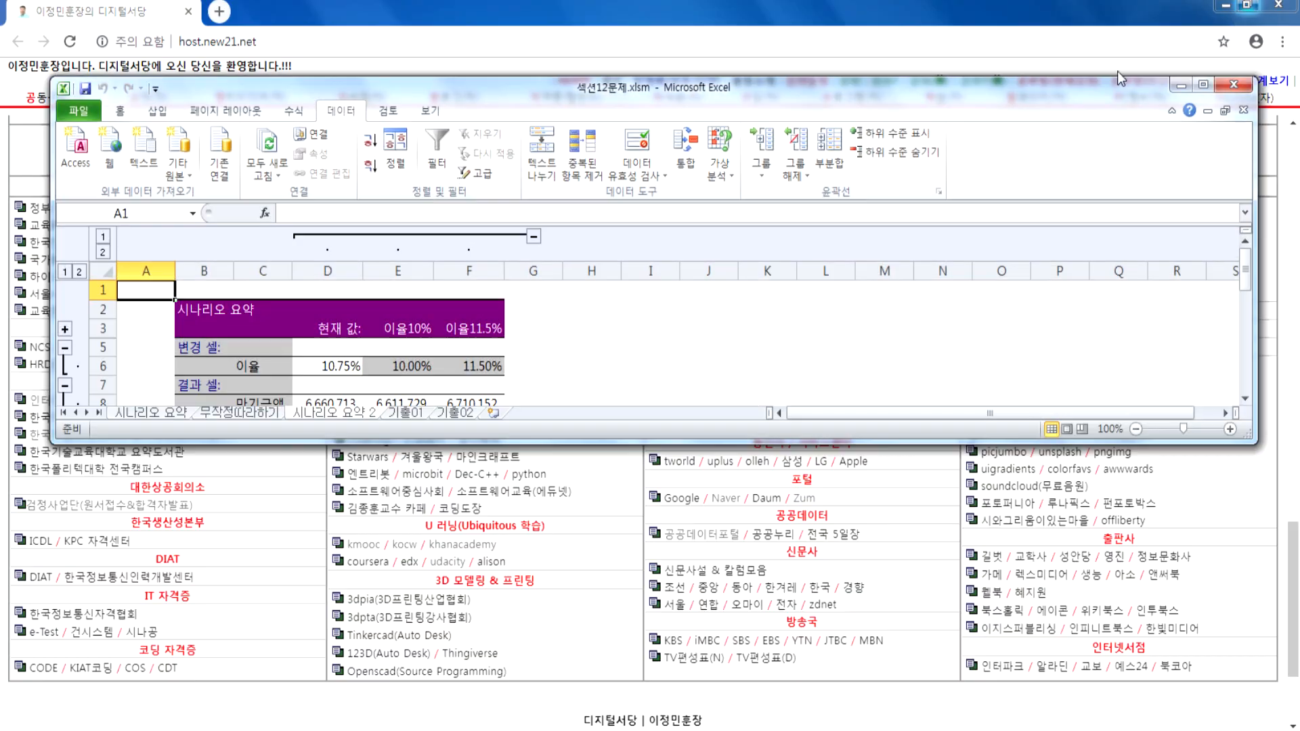
{"action": "scroll", "coordinate": [572, 361], "scroll_direction": "down", "scroll_amount": 2}
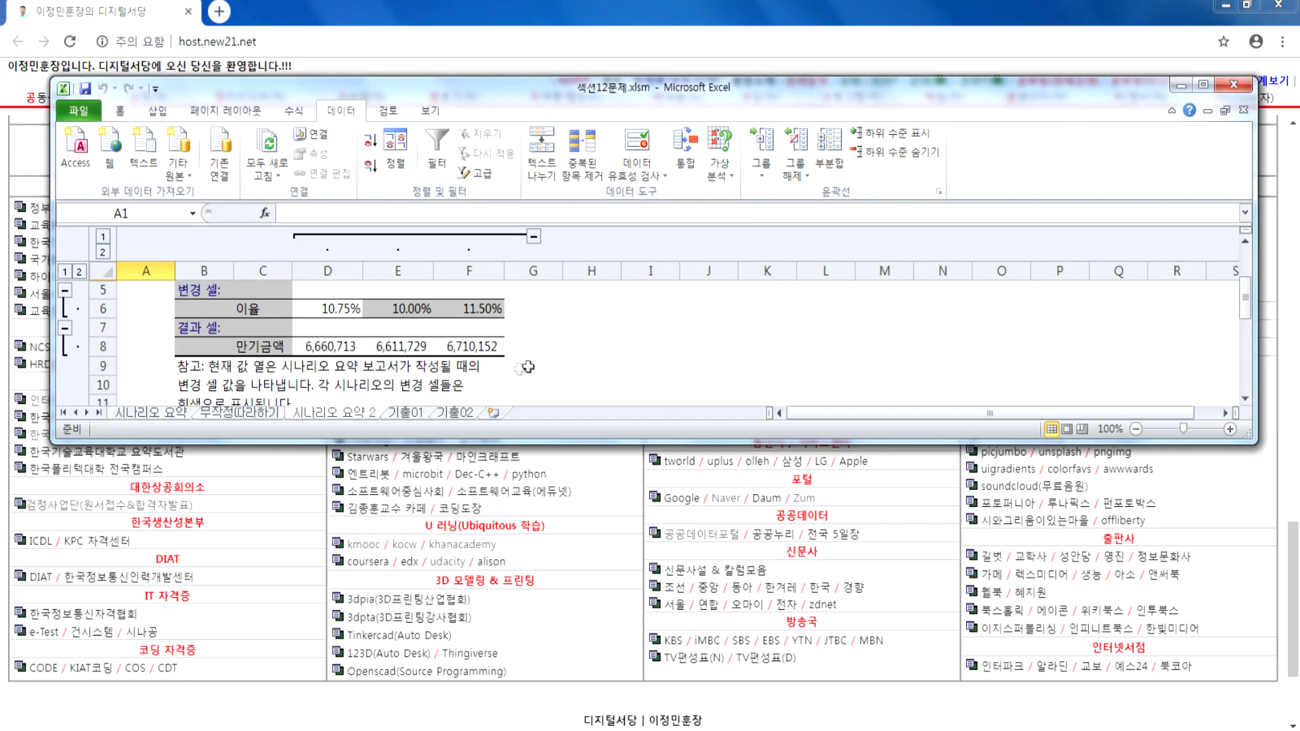
{"action": "left_click", "coordinate": [404, 415]}
{"action": "scroll", "coordinate": [405, 415], "scroll_direction": "down", "scroll_amount": 2}
{"action": "scroll", "coordinate": [405, 418], "scroll_direction": "up", "scroll_amount": 1}
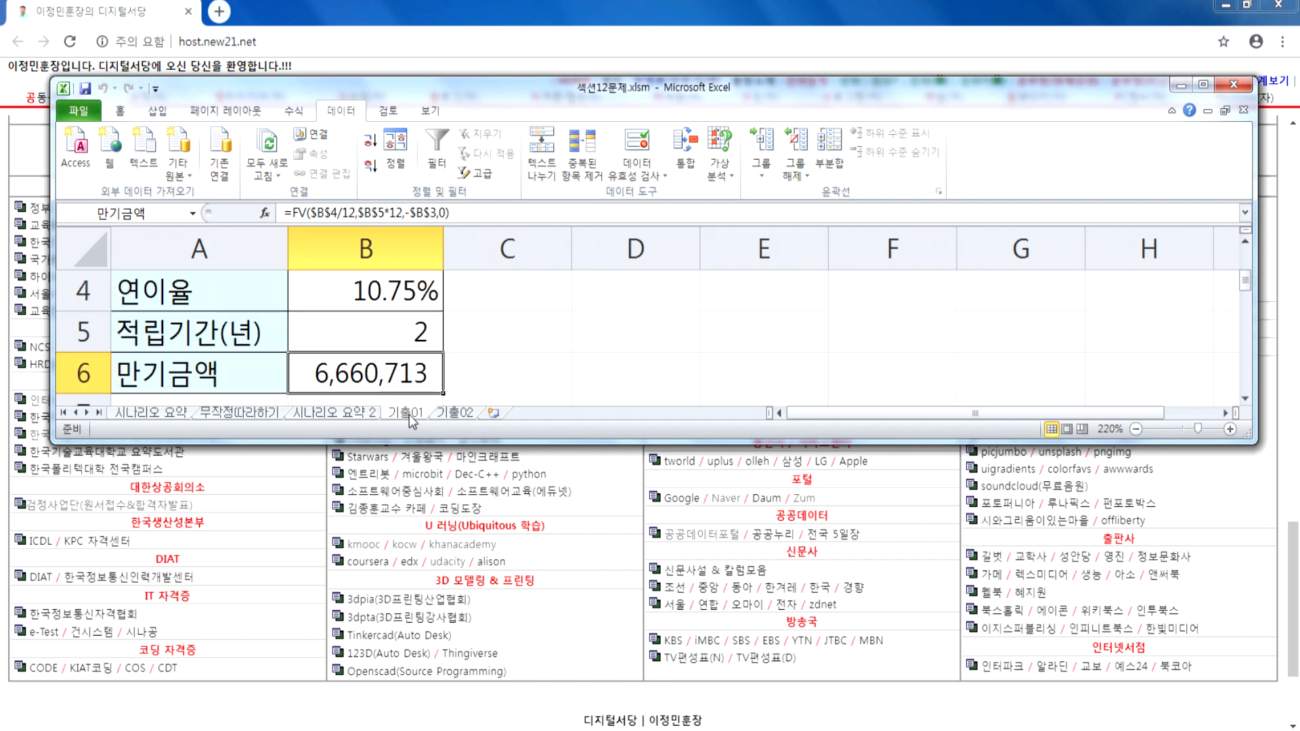
{"action": "left_click", "coordinate": [358, 415]}
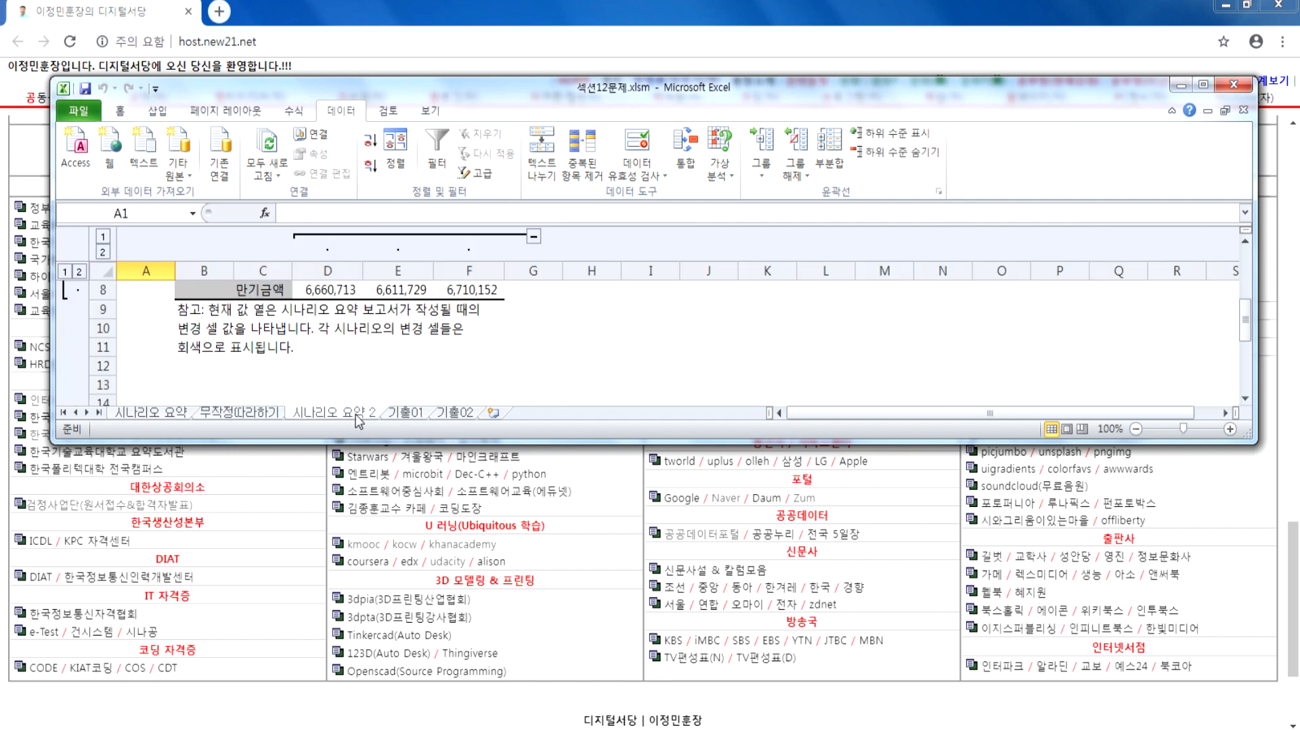
{"action": "left_click", "coordinate": [419, 414]}
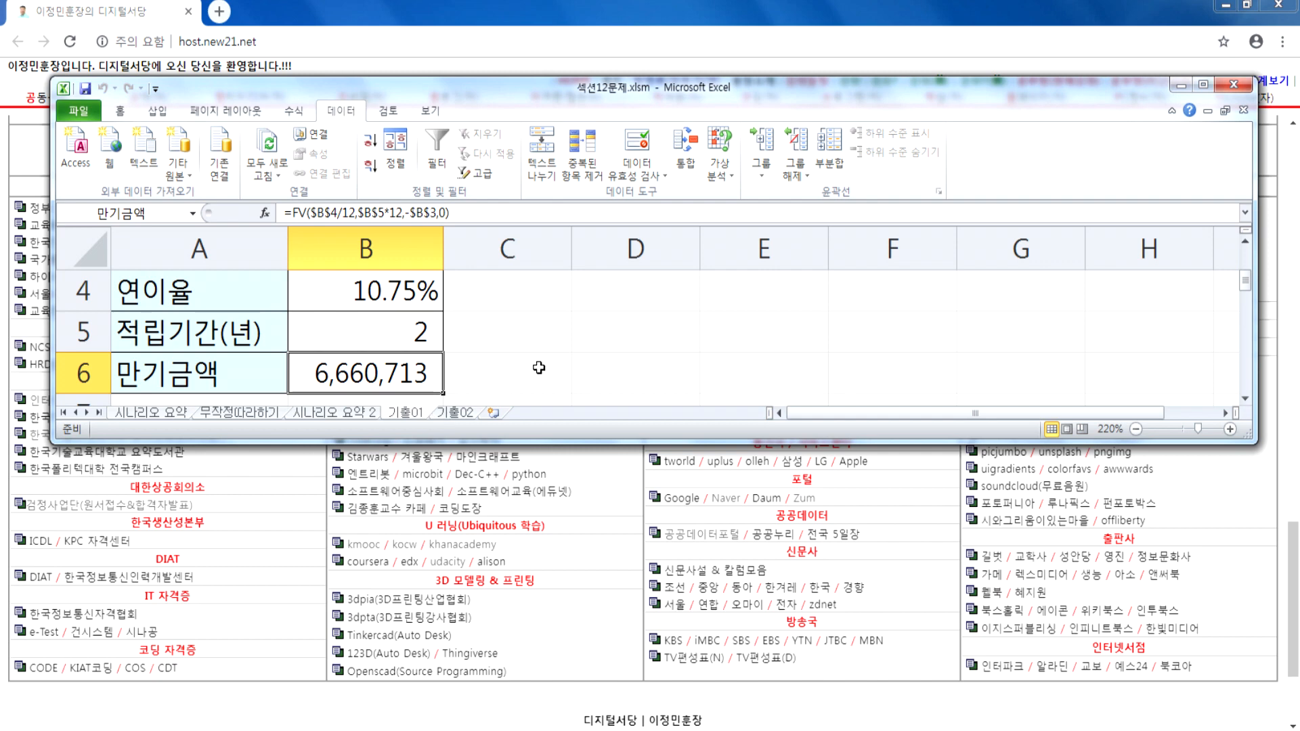
Step: Move the 시나리오 요약 2 sheet to directly after 기출01, before 기출02
{"action": "left_click", "coordinate": [347, 412]}
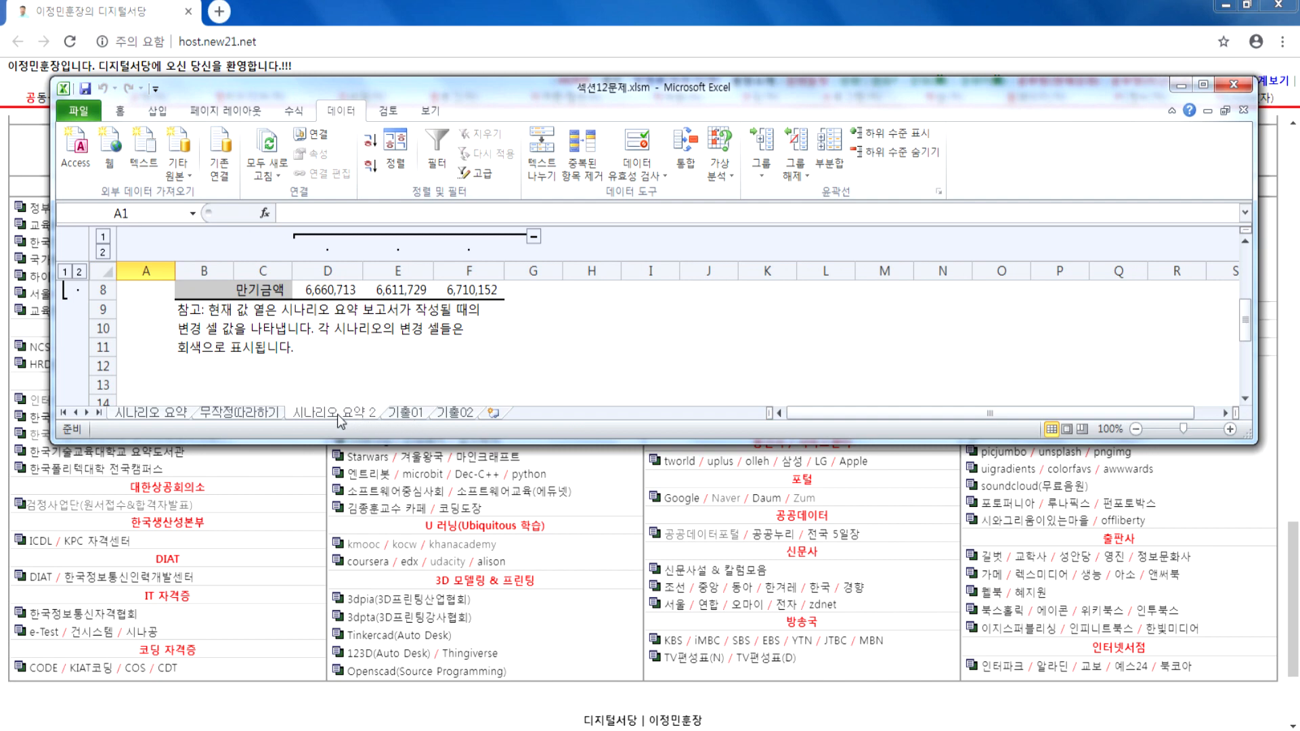
{"action": "mouse_move", "coordinate": [333, 417]}
{"action": "left_mouse_down"}
{"action": "mouse_move", "coordinate": [464, 414]}
{"action": "mouse_move", "coordinate": [440, 415]}
{"action": "left_mouse_up"}
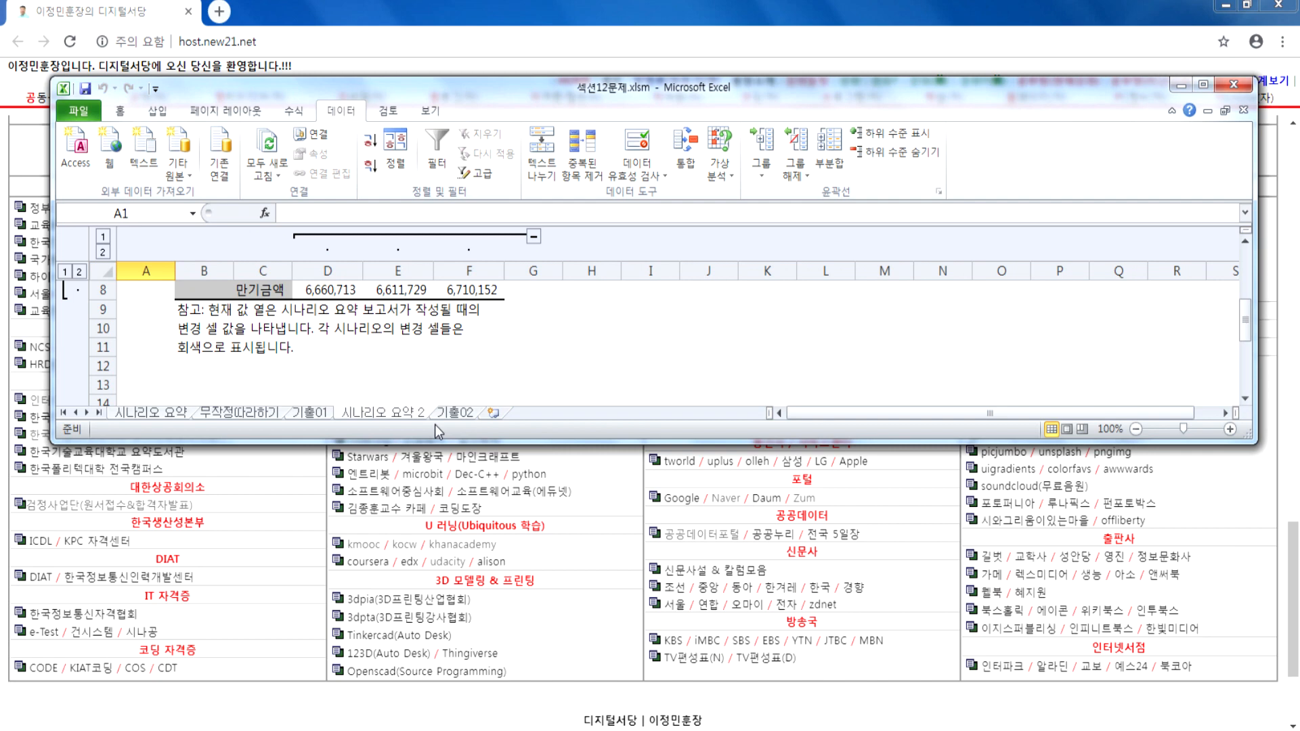
{"action": "left_click_drag", "start_coordinate": [353, 415], "coordinate": [437, 411]}
{"action": "mouse_move", "coordinate": [771, 730]}
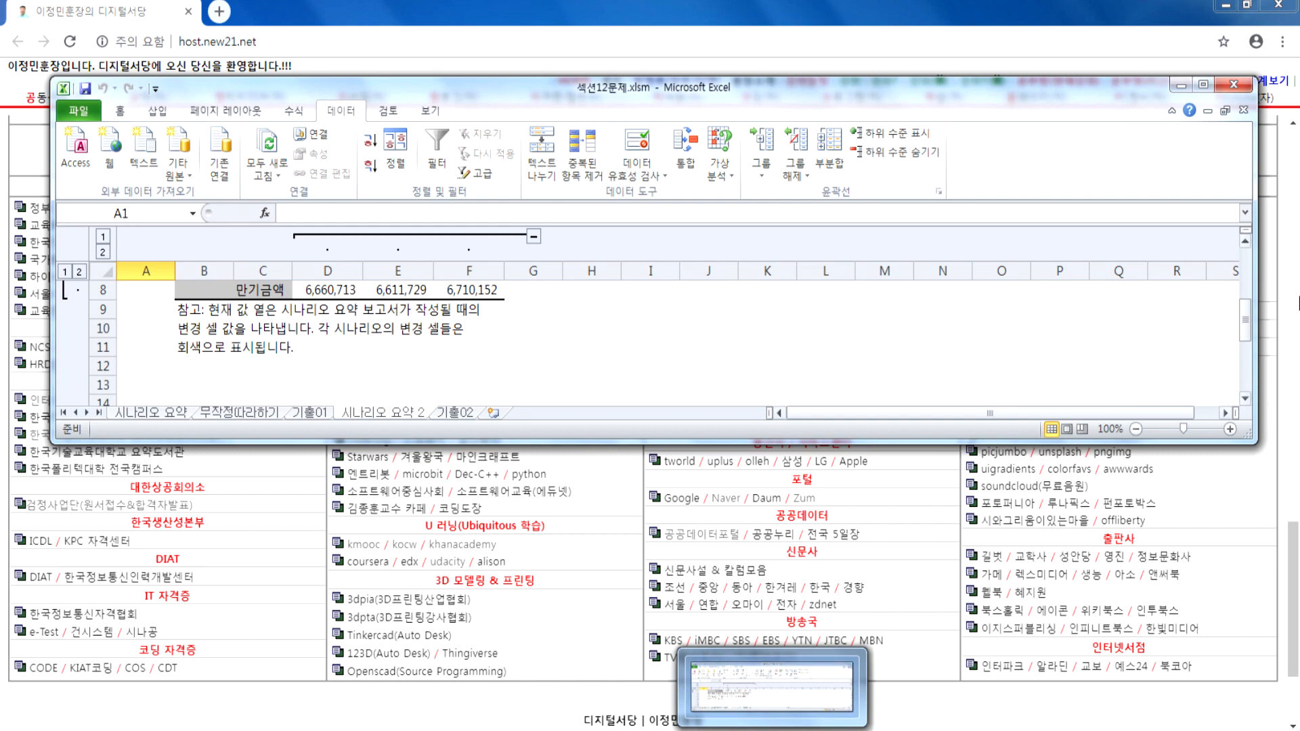
Step: Maximize the workbook window and examine the 시나리오 요약 report for the A and B return quantities
{"action": "left_click", "coordinate": [1204, 85]}
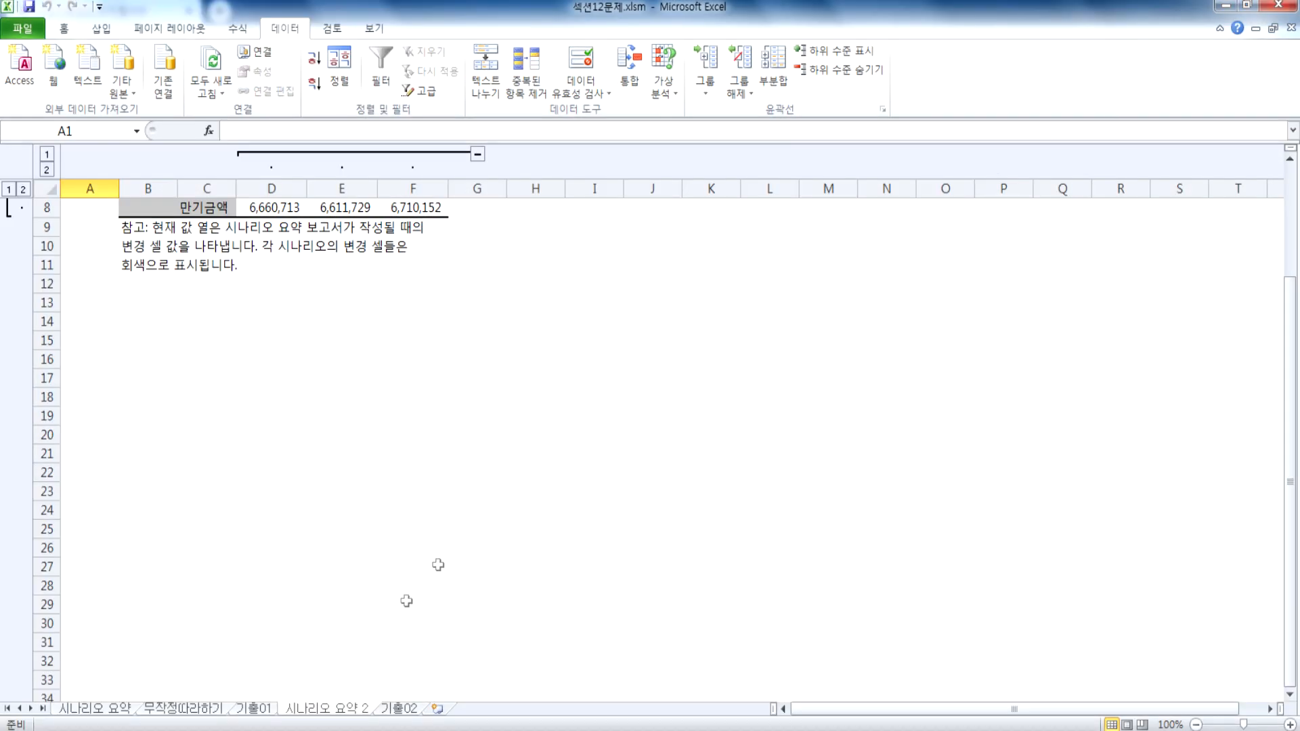
{"action": "scroll", "coordinate": [328, 557], "scroll_direction": "up", "scroll_amount": 3}
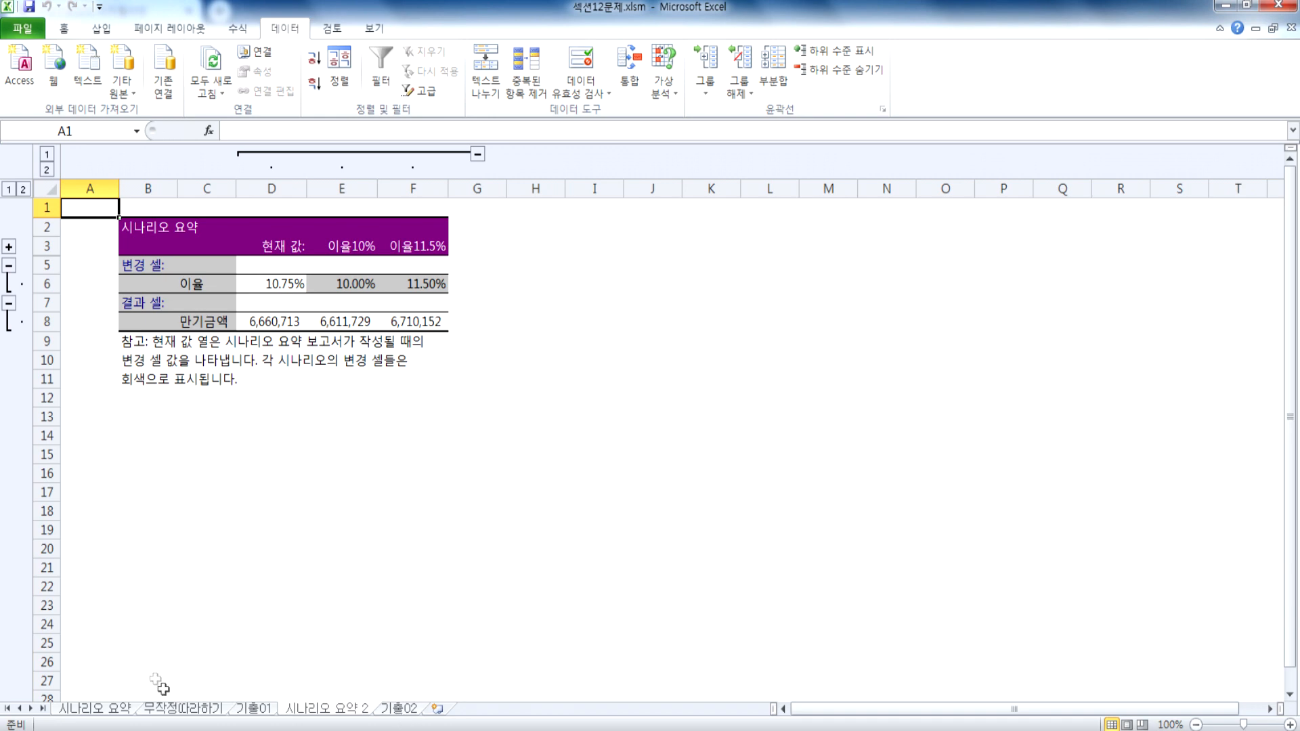
{"action": "left_click", "coordinate": [100, 709]}
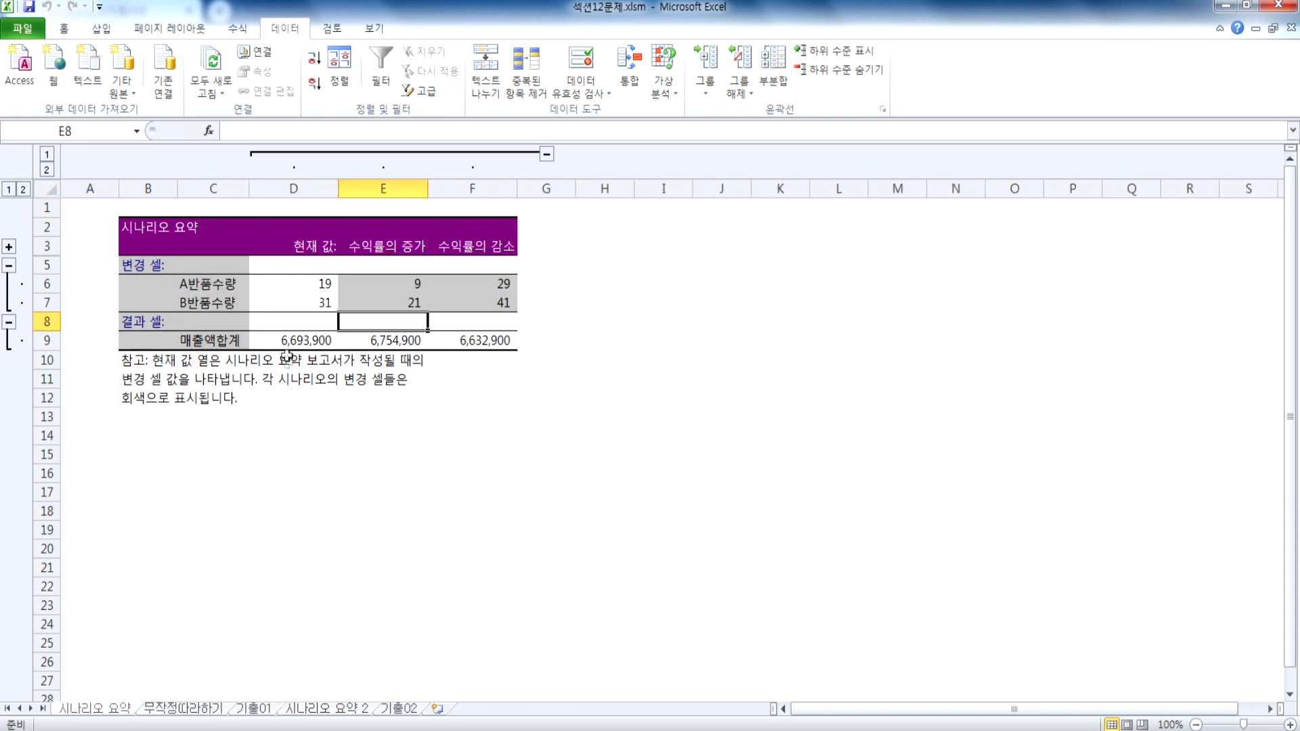
{"action": "left_click_drag", "start_coordinate": [159, 227], "coordinate": [499, 342]}
{"action": "scroll", "coordinate": [325, 421], "scroll_direction": "up", "scroll_amount": 6}
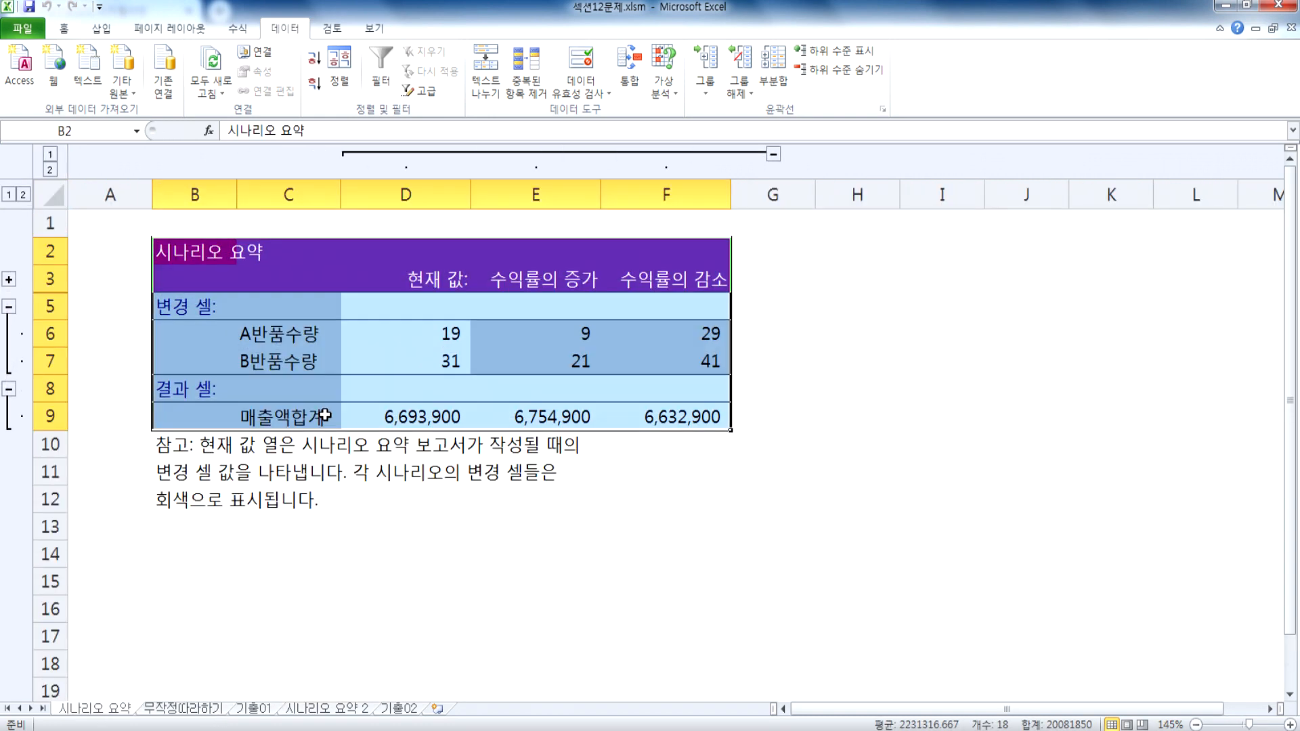
{"action": "left_click", "coordinate": [297, 284]}
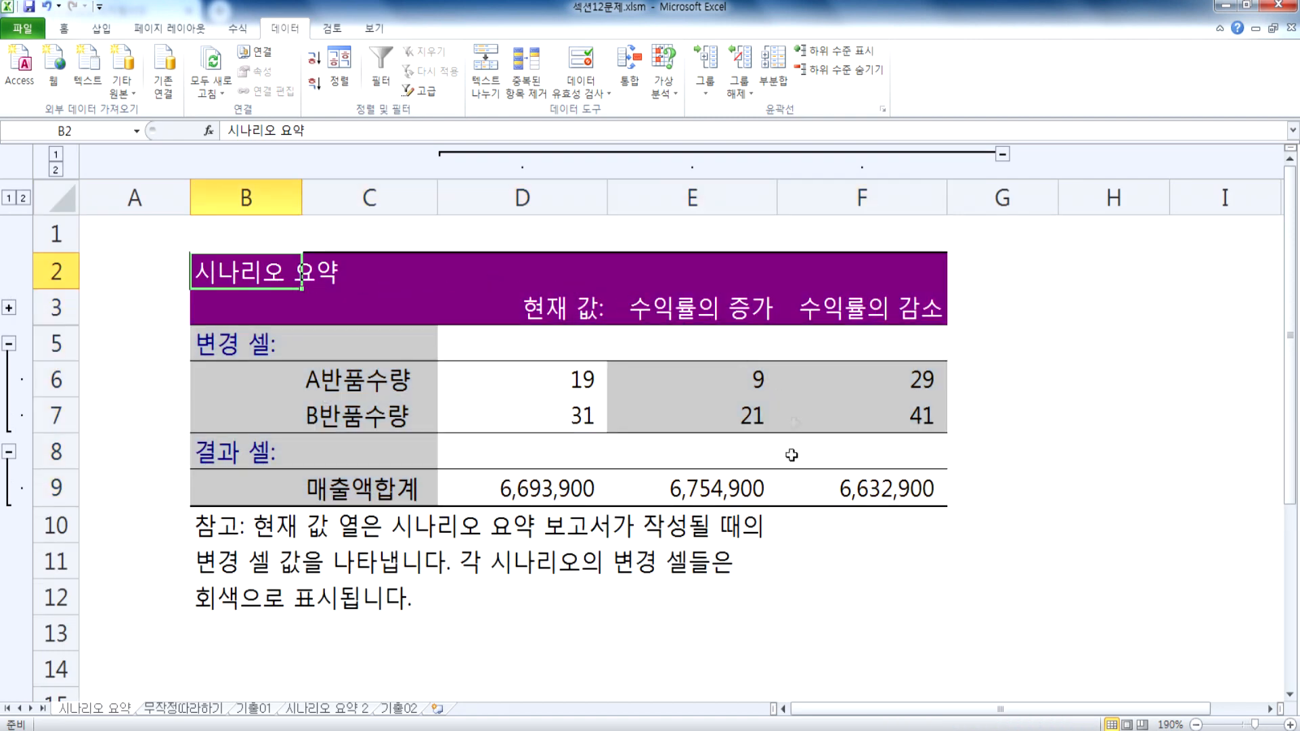
{"action": "left_click", "coordinate": [534, 616]}
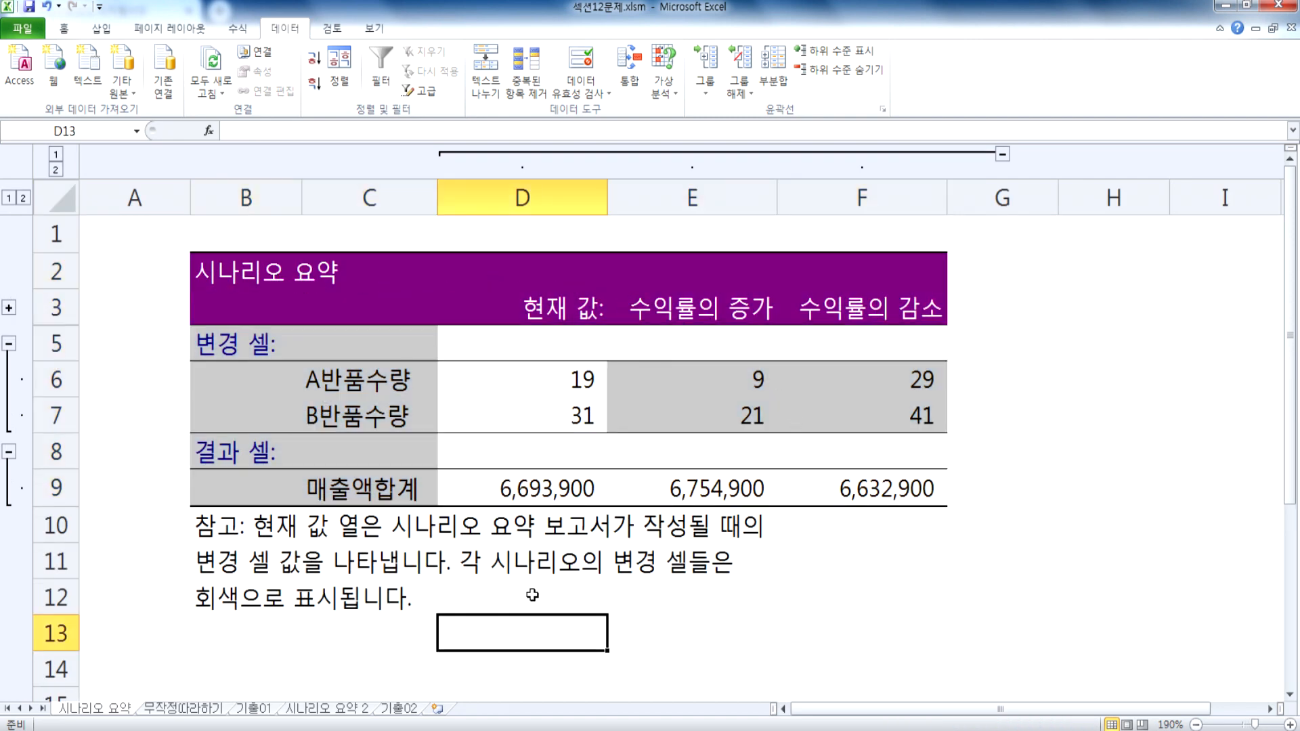
Step: Compare the changing-cell values under 현재 값, 수익률의 증가 and 수익률의 감소 in the 시나리오 요약 report
{"action": "left_click_drag", "start_coordinate": [569, 319], "coordinate": [568, 400]}
{"action": "left_click_drag", "start_coordinate": [677, 306], "coordinate": [669, 405]}
{"action": "left_click_drag", "start_coordinate": [837, 307], "coordinate": [833, 412]}
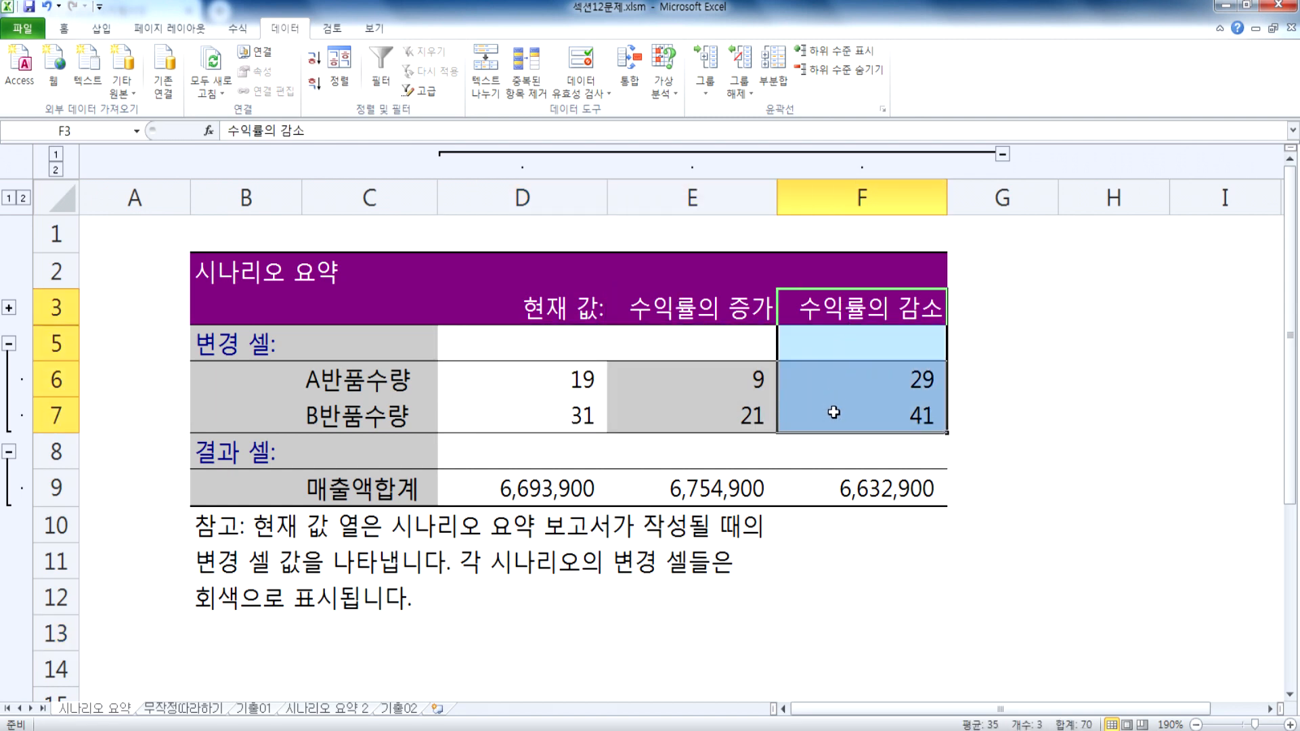
{"action": "left_click", "coordinate": [1111, 522]}
{"action": "left_click_drag", "start_coordinate": [709, 319], "coordinate": [860, 410]}
{"action": "left_click", "coordinate": [1002, 443]}
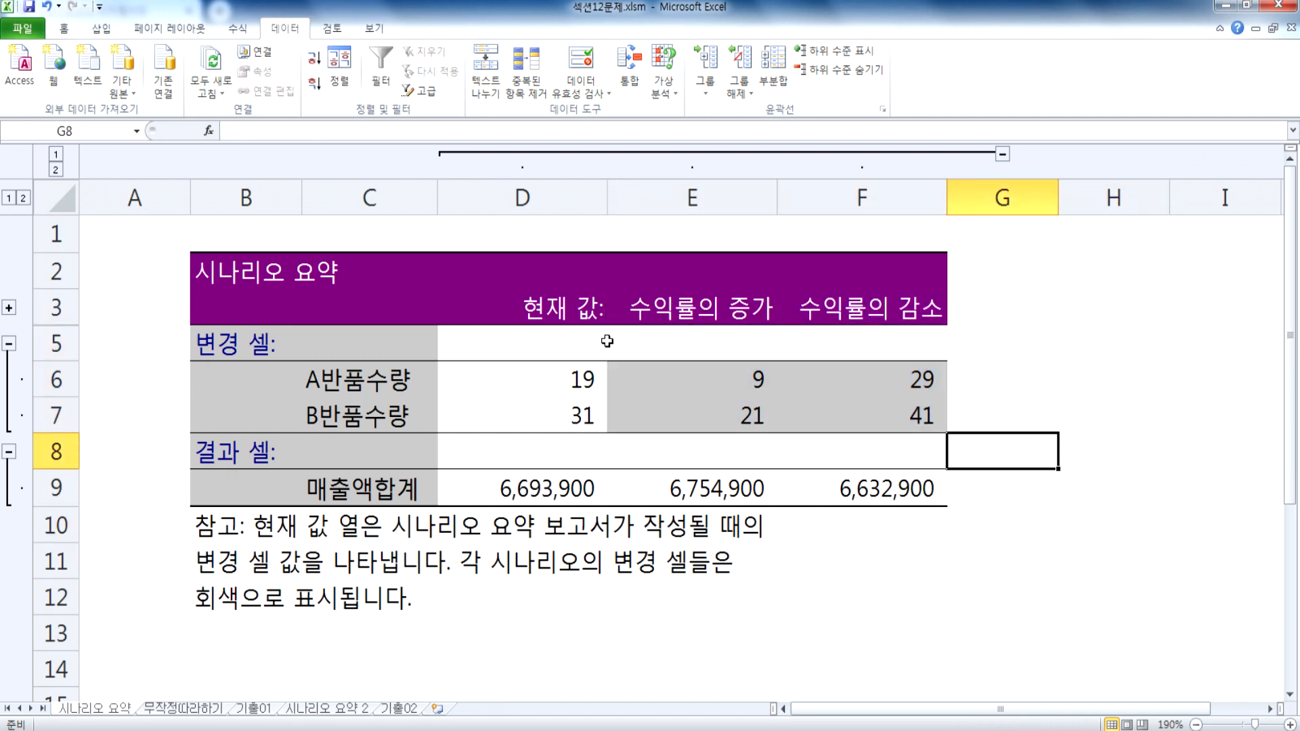
{"action": "left_click_drag", "start_coordinate": [544, 306], "coordinate": [530, 410]}
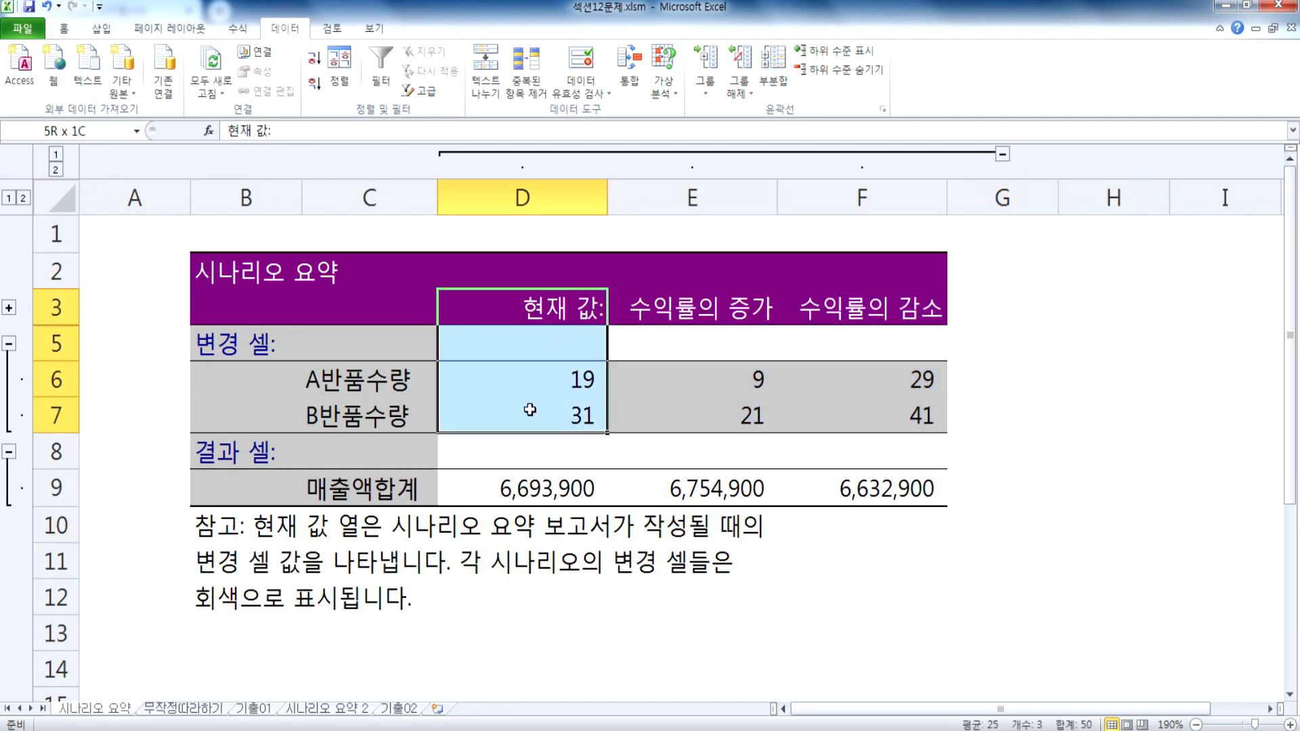
{"action": "left_click", "coordinate": [685, 382]}
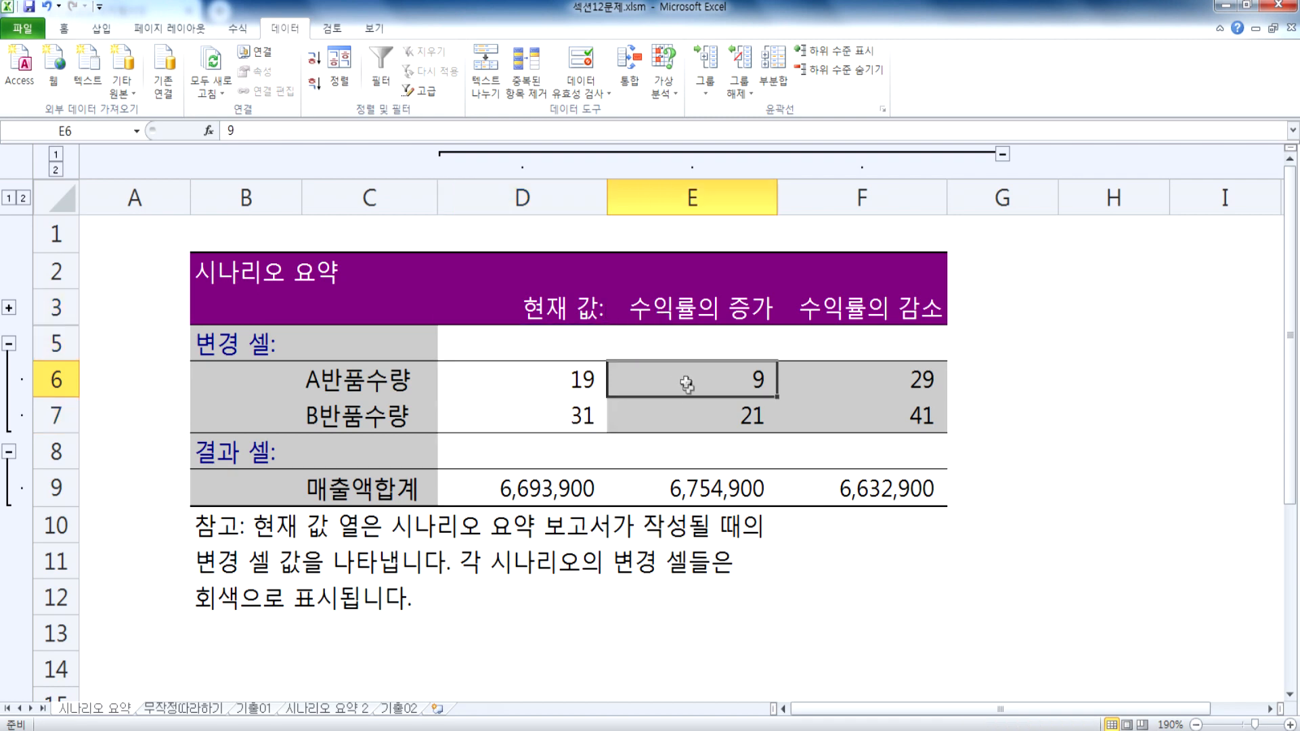
{"action": "left_click_drag", "start_coordinate": [722, 309], "coordinate": [712, 417]}
{"action": "left_click_drag", "start_coordinate": [817, 319], "coordinate": [822, 411]}
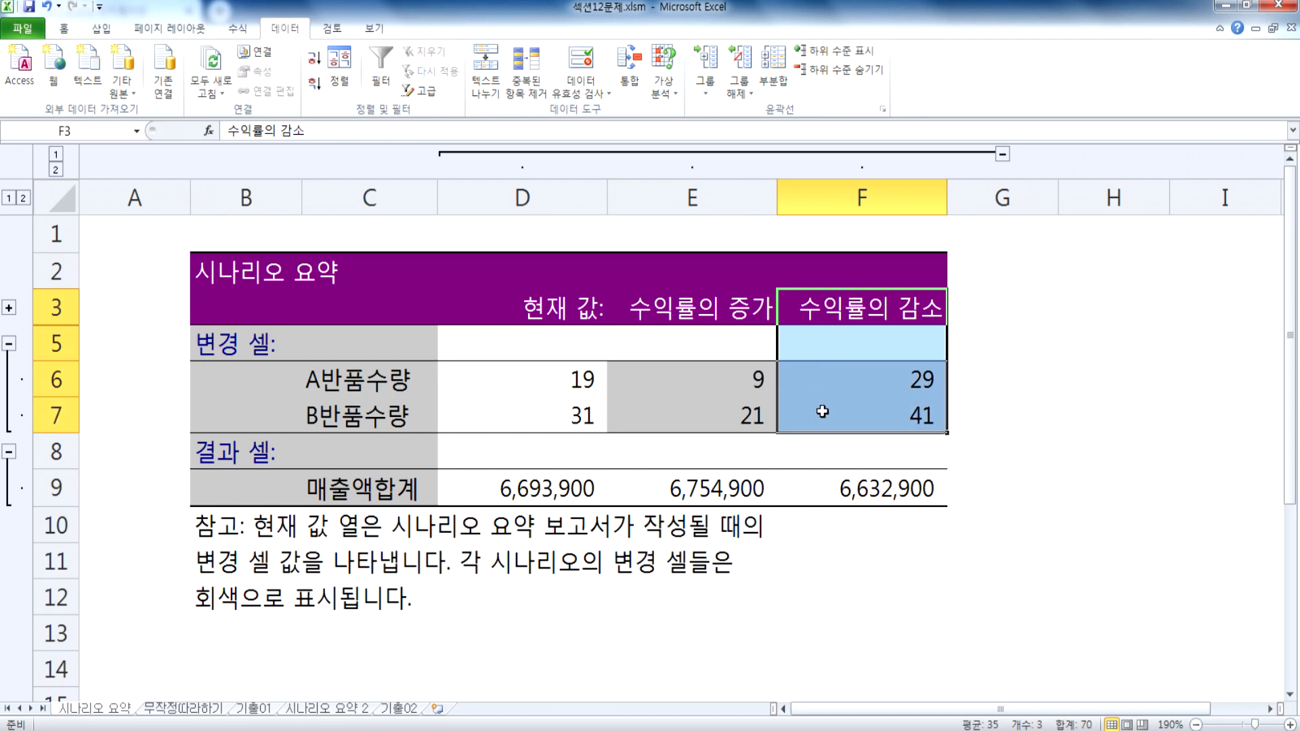
{"action": "left_click", "coordinate": [522, 314]}
{"action": "left_click_drag", "start_coordinate": [522, 315], "coordinate": [877, 412]}
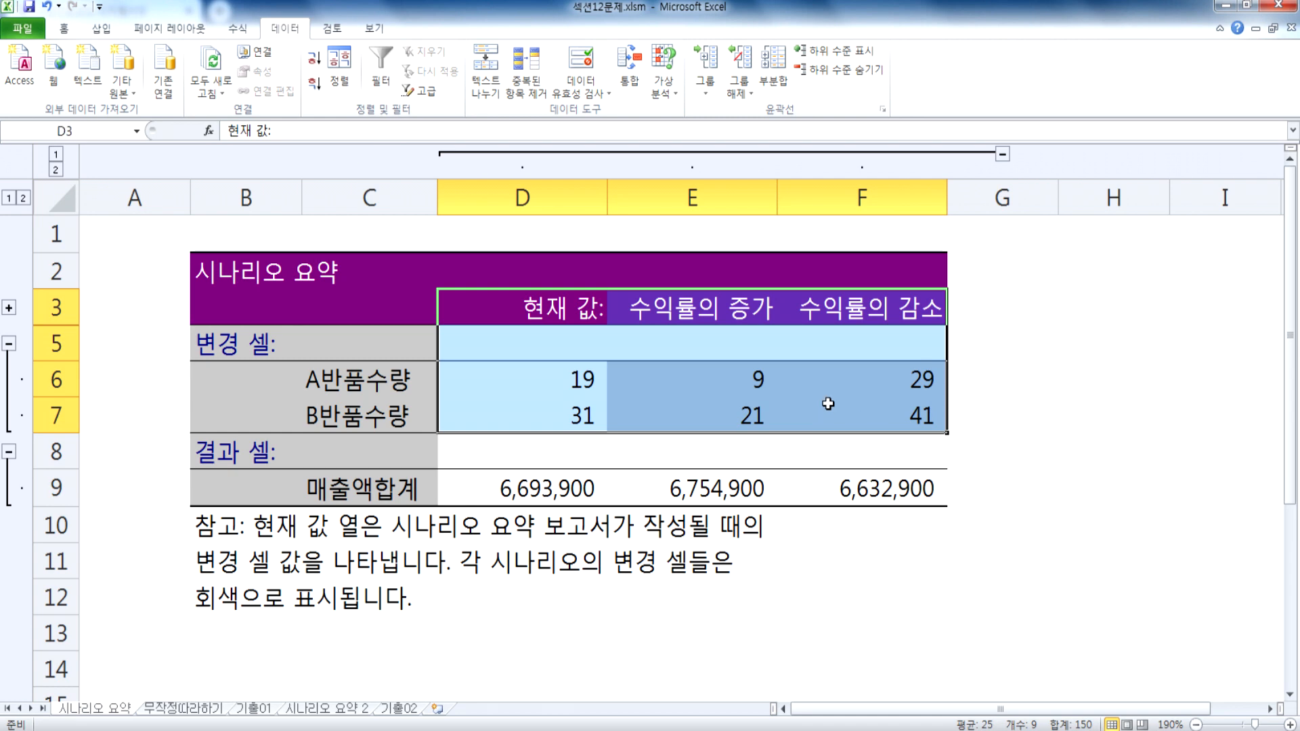
{"action": "left_click", "coordinate": [828, 405]}
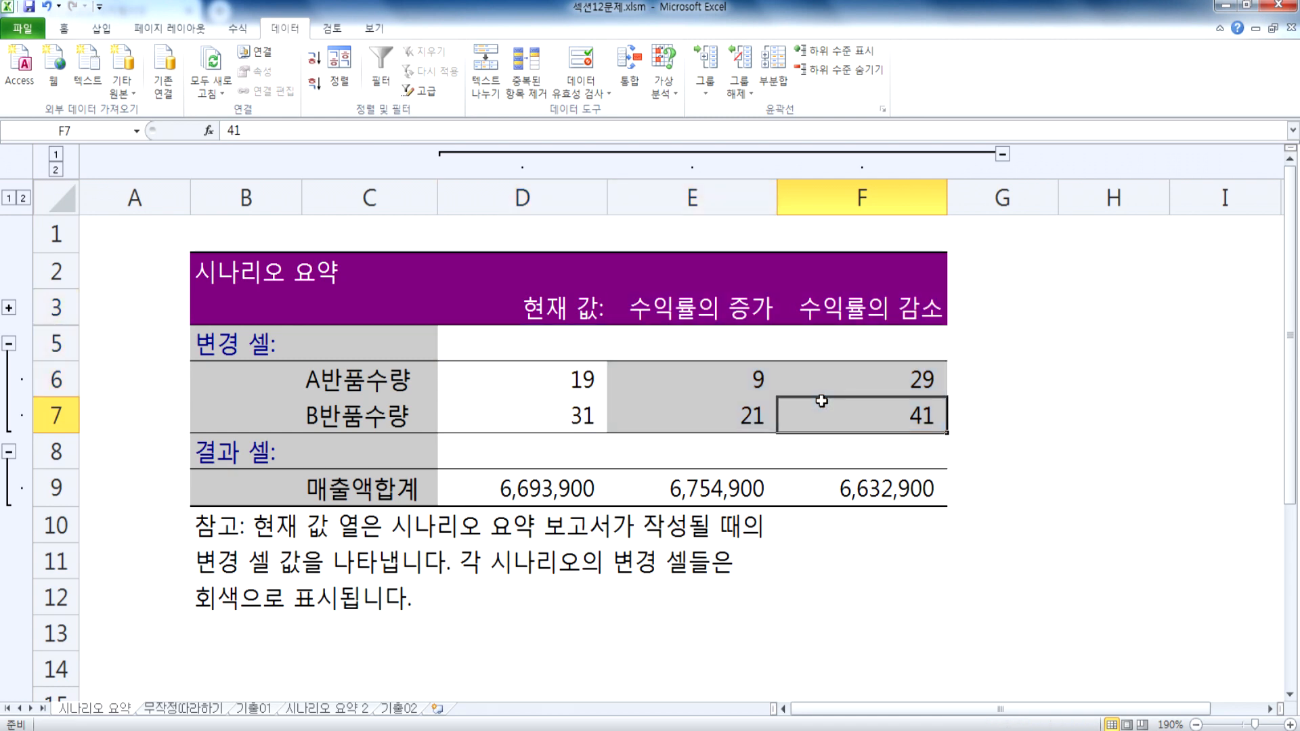
Step: Switch to the 기출02 sheet containing the 이익율계산 table
{"action": "left_click", "coordinate": [401, 708]}
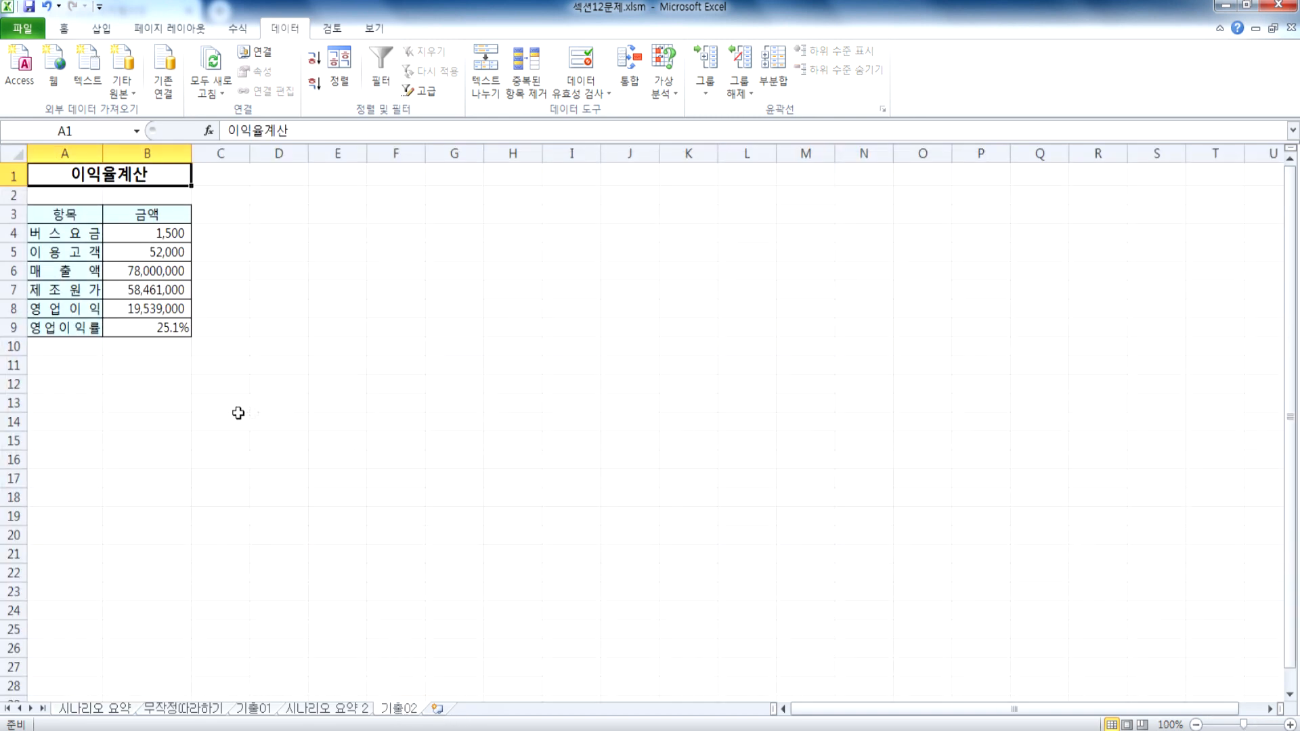
{"action": "scroll", "coordinate": [110, 433], "scroll_direction": "up", "scroll_amount": 5}
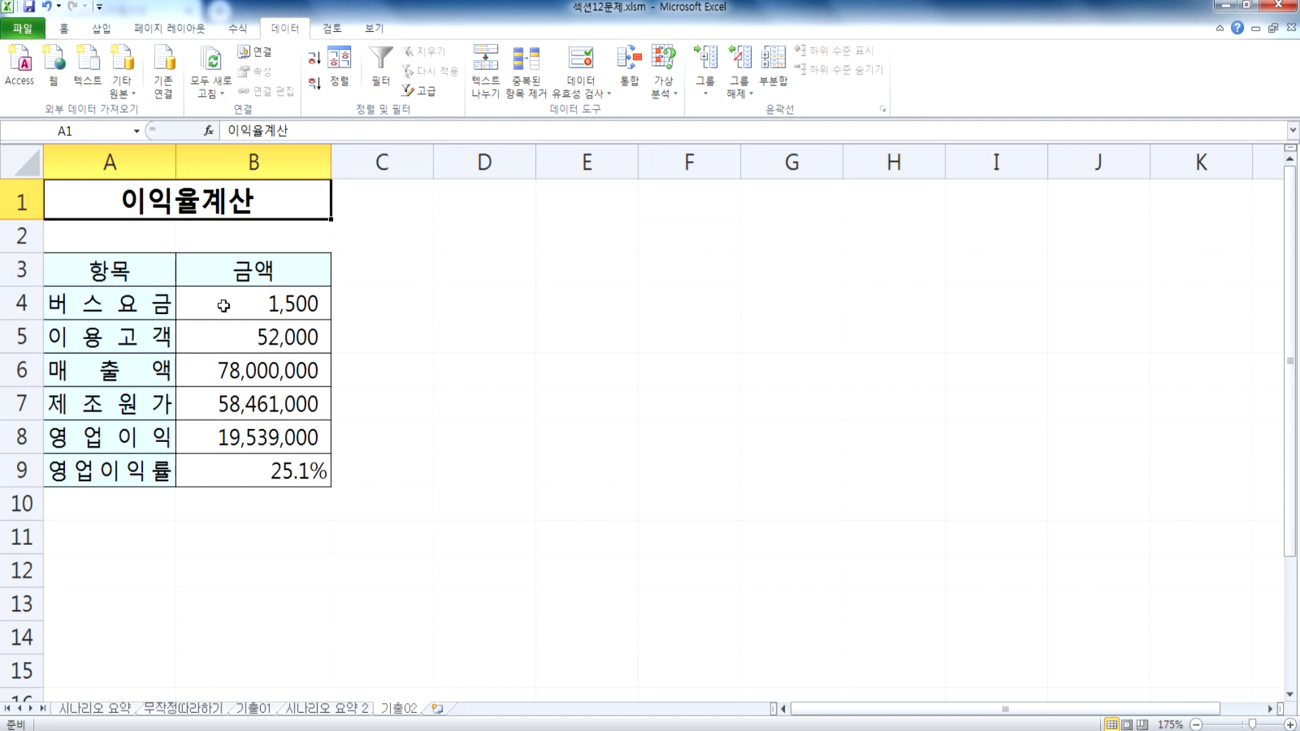
{"action": "key", "text": "alt+a"}
{"action": "key", "text": "w"}
{"action": "key", "text": "s"}
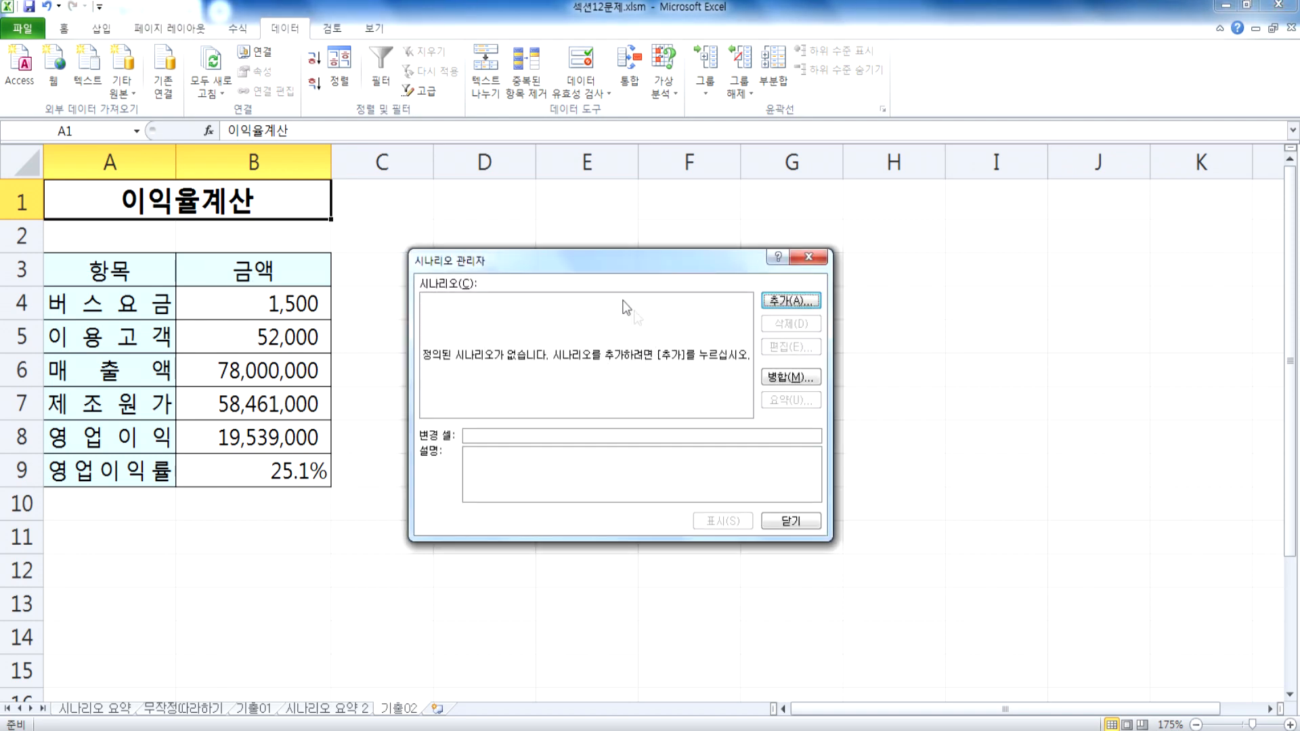
{"action": "key", "text": "Escape"}
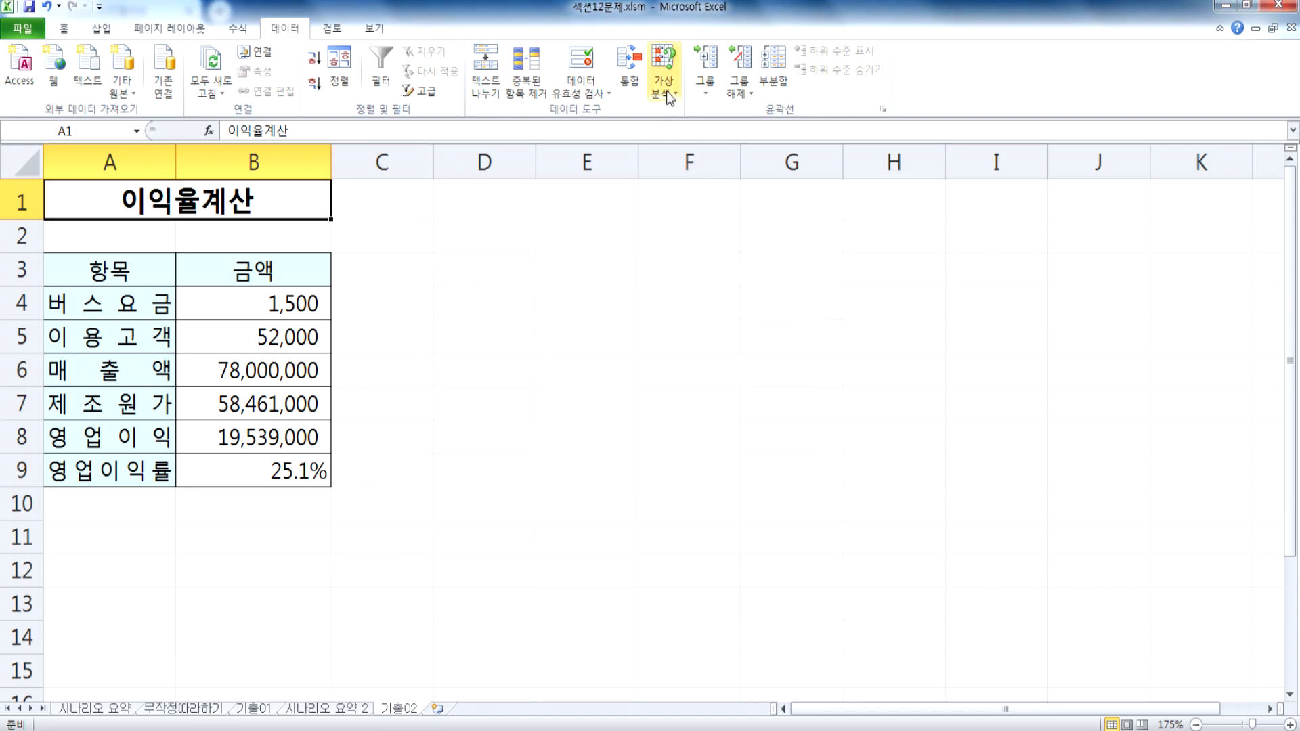
Step: Add a scenario named 200원인하 on 기출02 with changing cell B4 and a scenario value of 1300
{"action": "left_click", "coordinate": [666, 91]}
{"action": "left_click", "coordinate": [698, 115]}
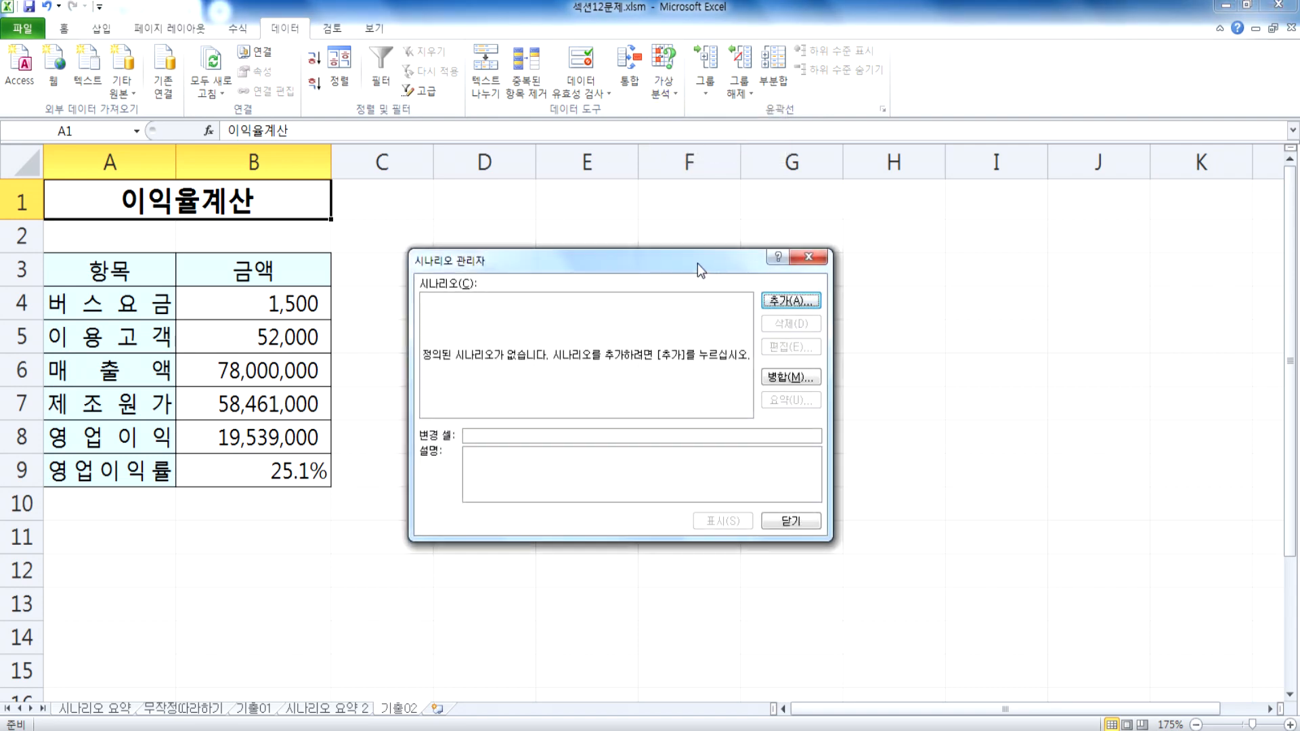
{"action": "left_click", "coordinate": [772, 249]}
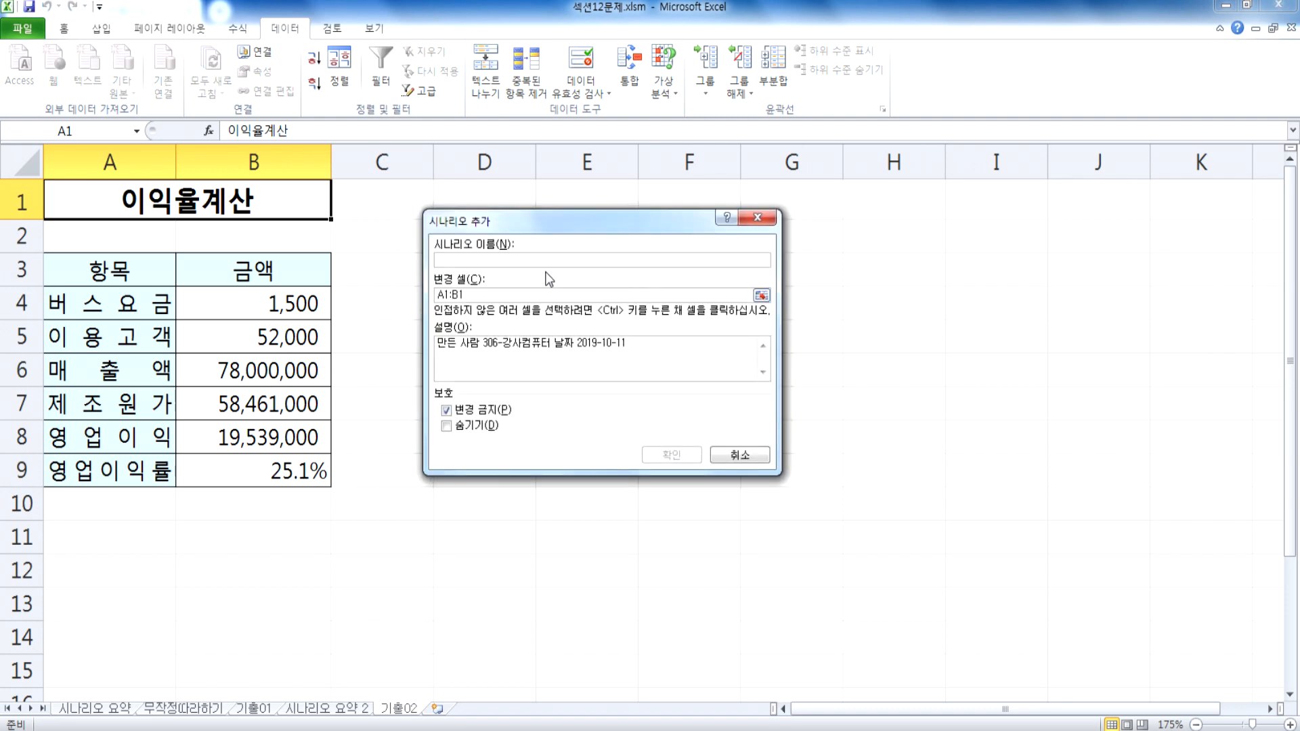
{"action": "type", "text": "200원인하"}
{"action": "key", "text": "Tab"}
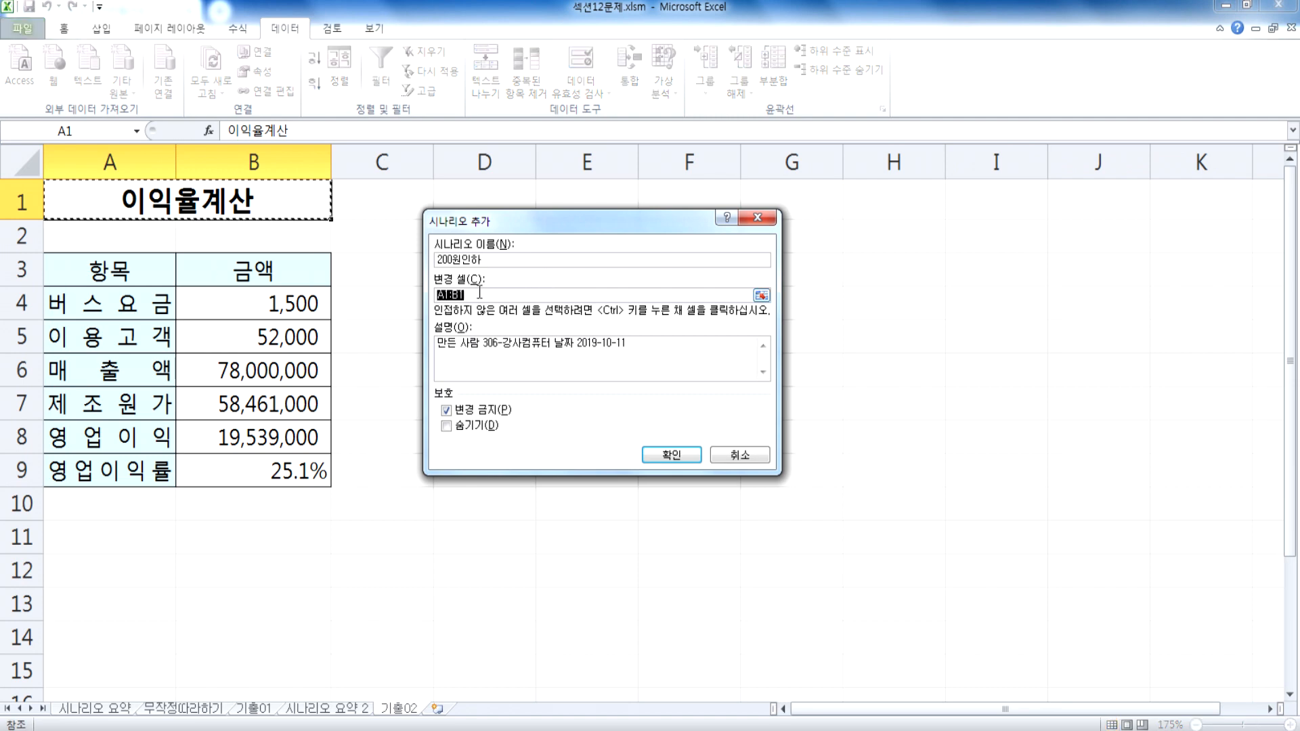
{"action": "left_click", "coordinate": [245, 306]}
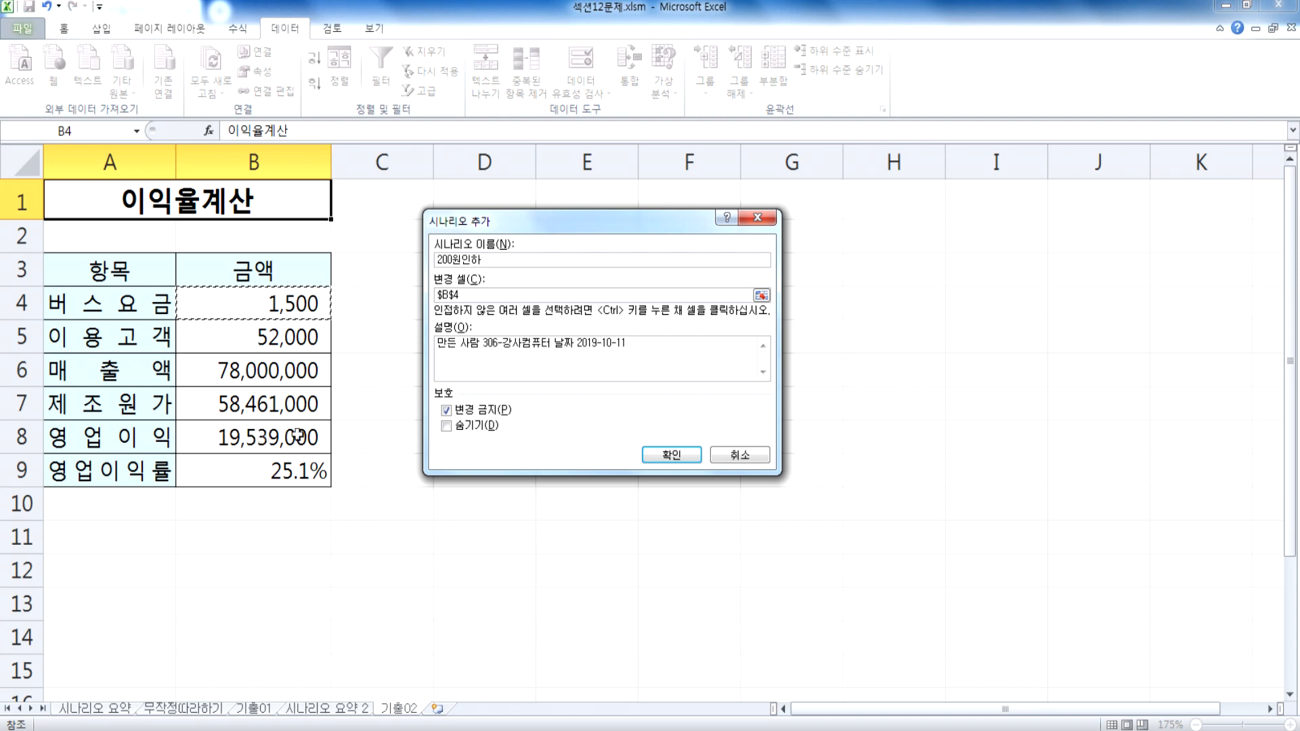
{"action": "left_click", "coordinate": [667, 455]}
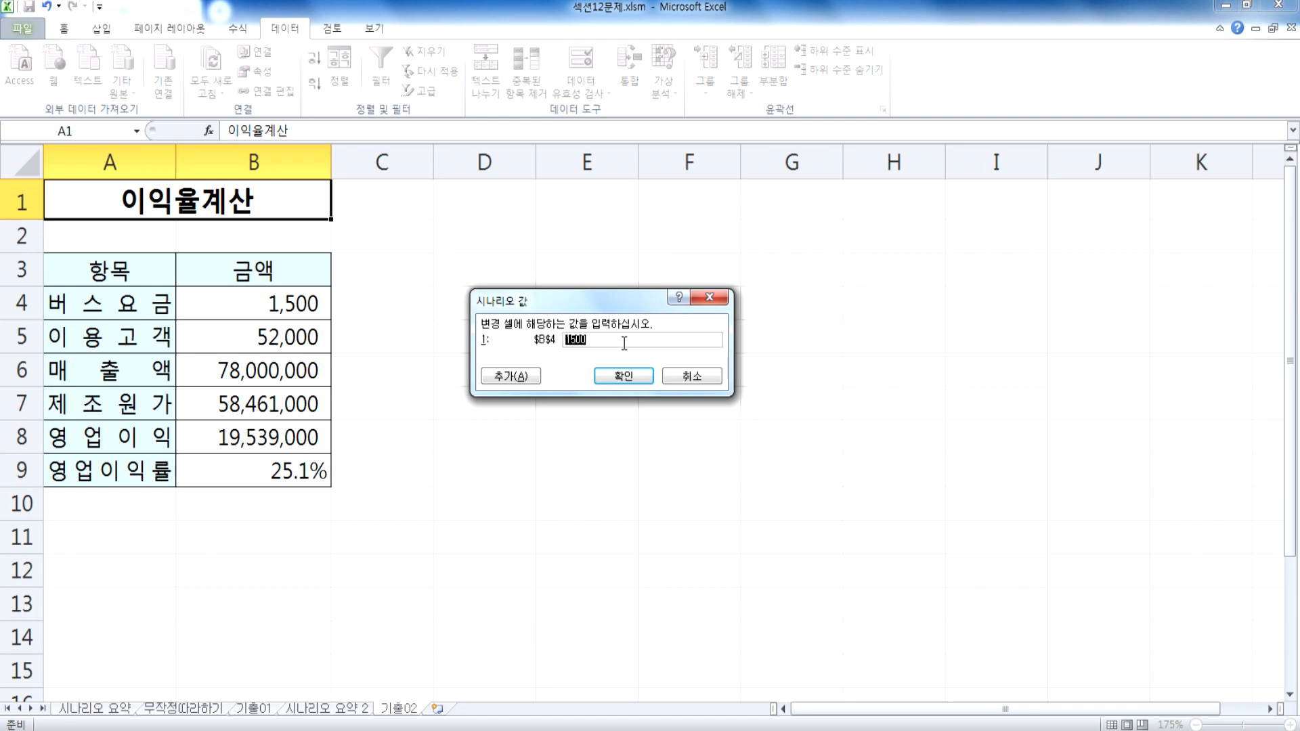
{"action": "type", "text": "1300"}
{"action": "left_click", "coordinate": [509, 376]}
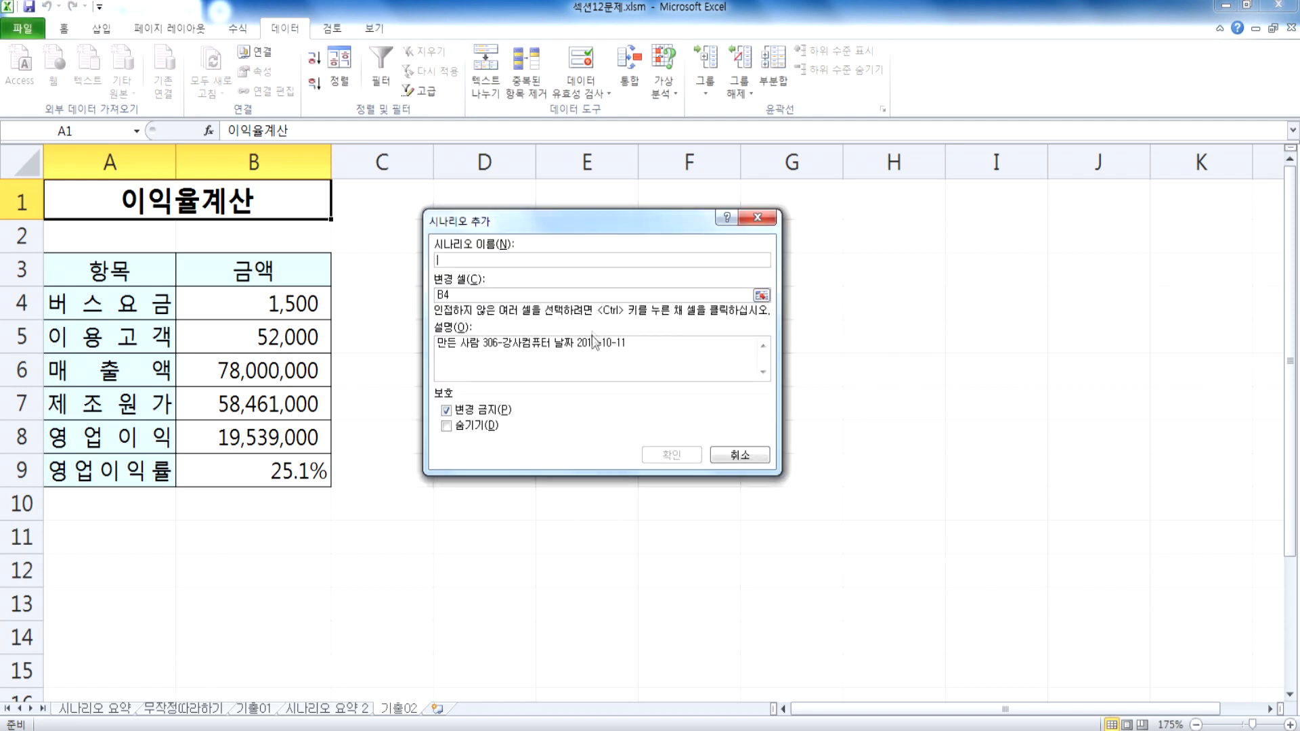
Step: Define a second scenario named 200원인상 for changing cell B4 with the value 1700 and return to the scenario list
{"action": "type", "text": "200원인상"}
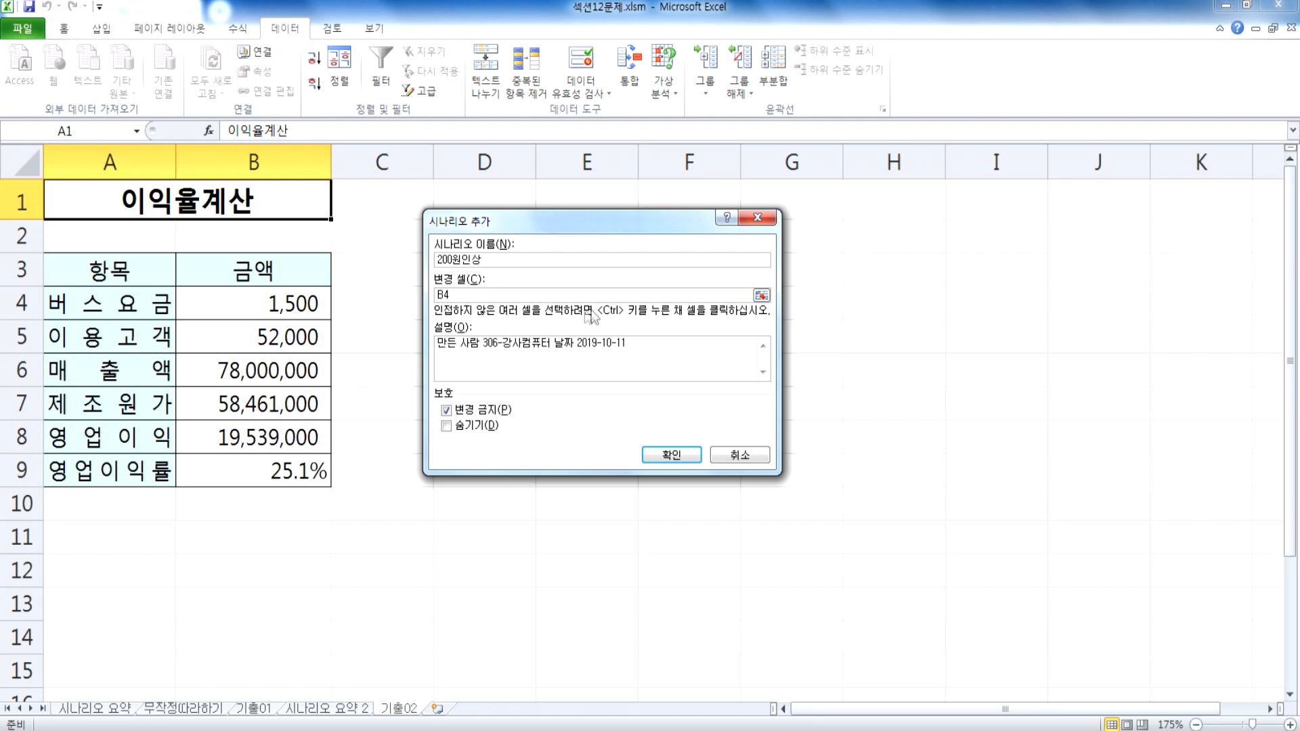
{"action": "left_click", "coordinate": [674, 460]}
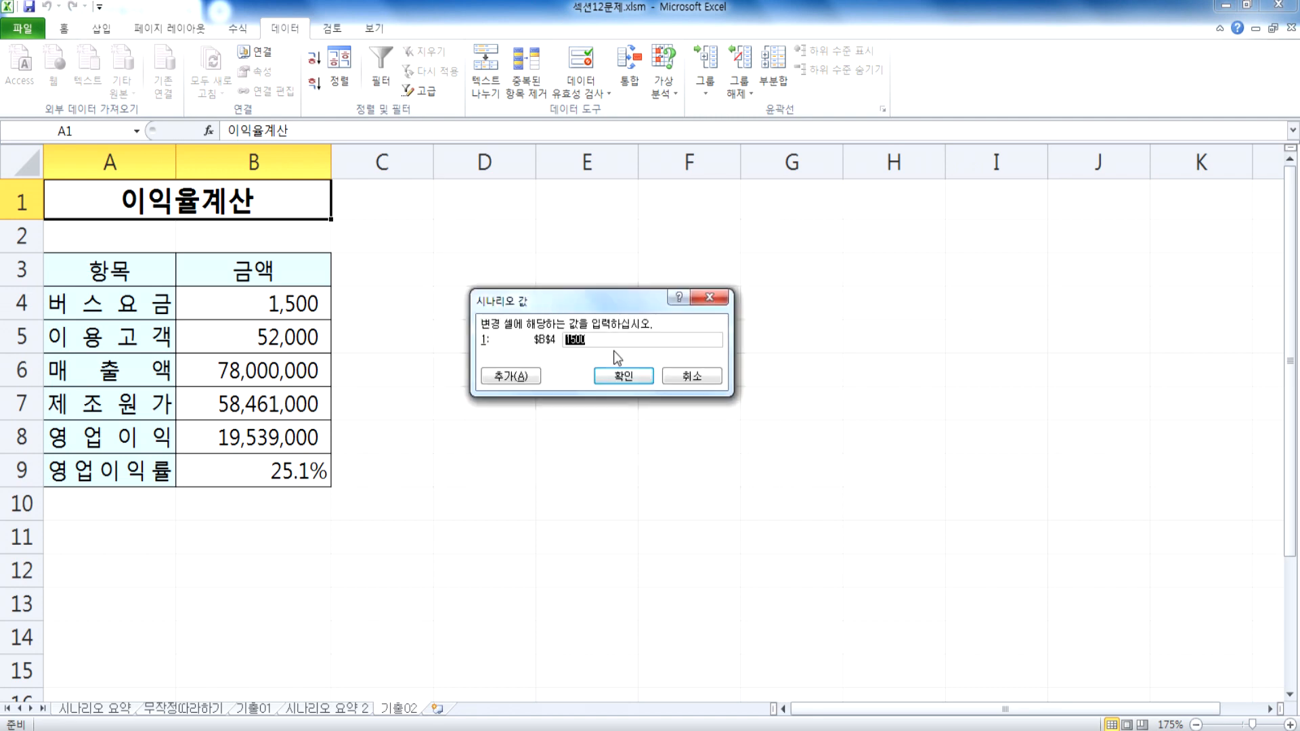
{"action": "type", "text": "1700"}
{"action": "left_click", "coordinate": [620, 375]}
Step: Create a scenario summary report of both bus fare scenarios with the operating profit cell B8 as the result cell
{"action": "left_click", "coordinate": [683, 351]}
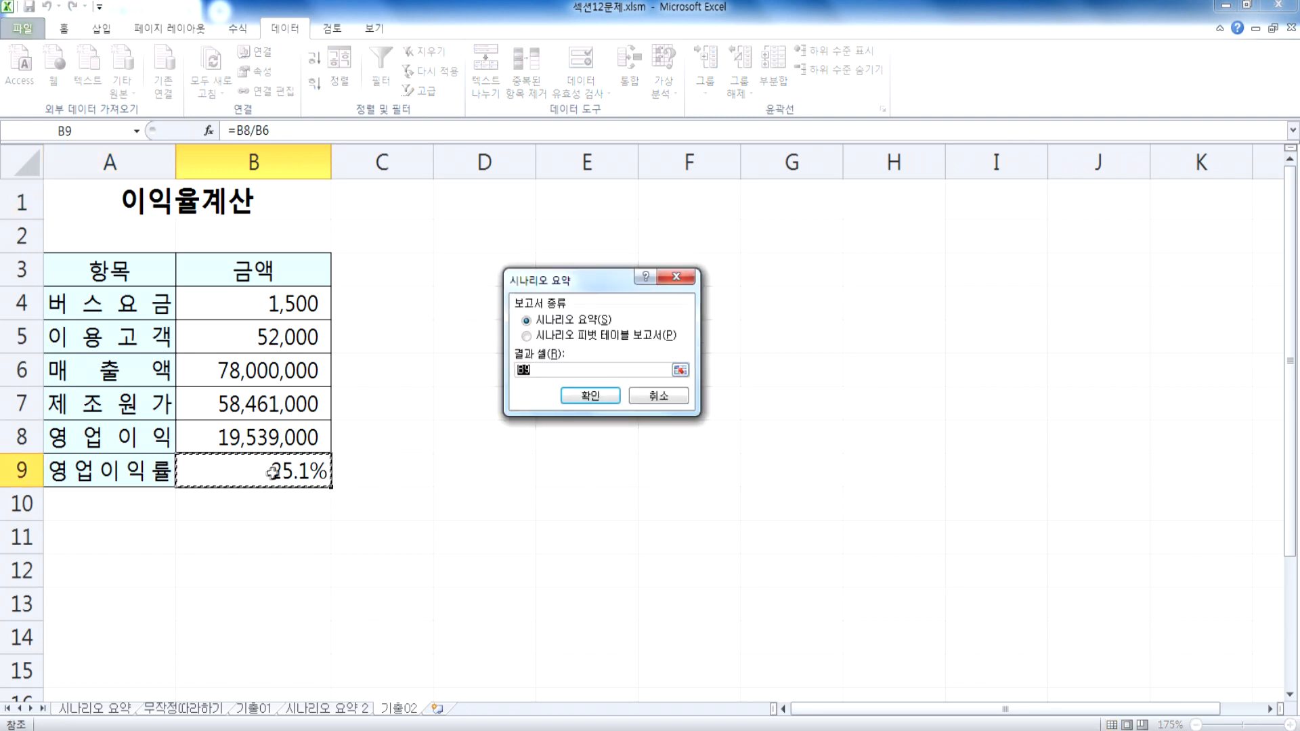
{"action": "left_click", "coordinate": [246, 437]}
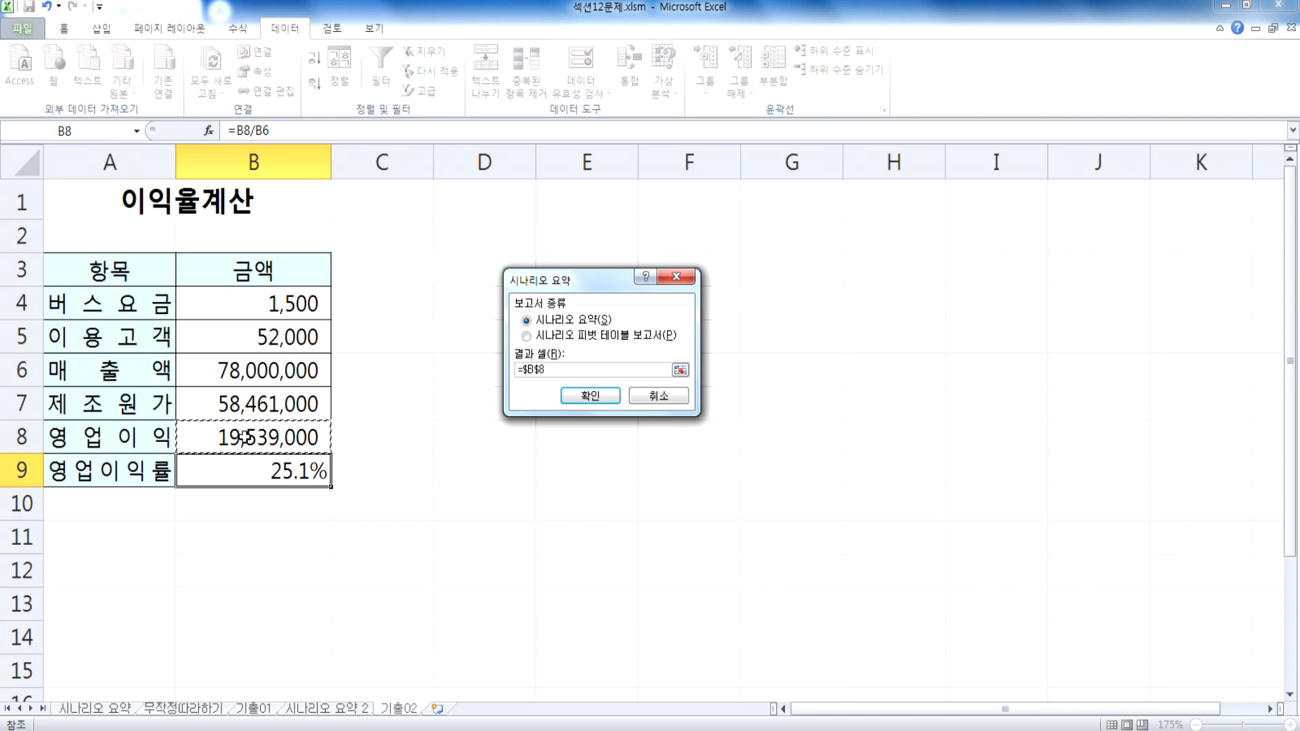
{"action": "left_click", "coordinate": [589, 397]}
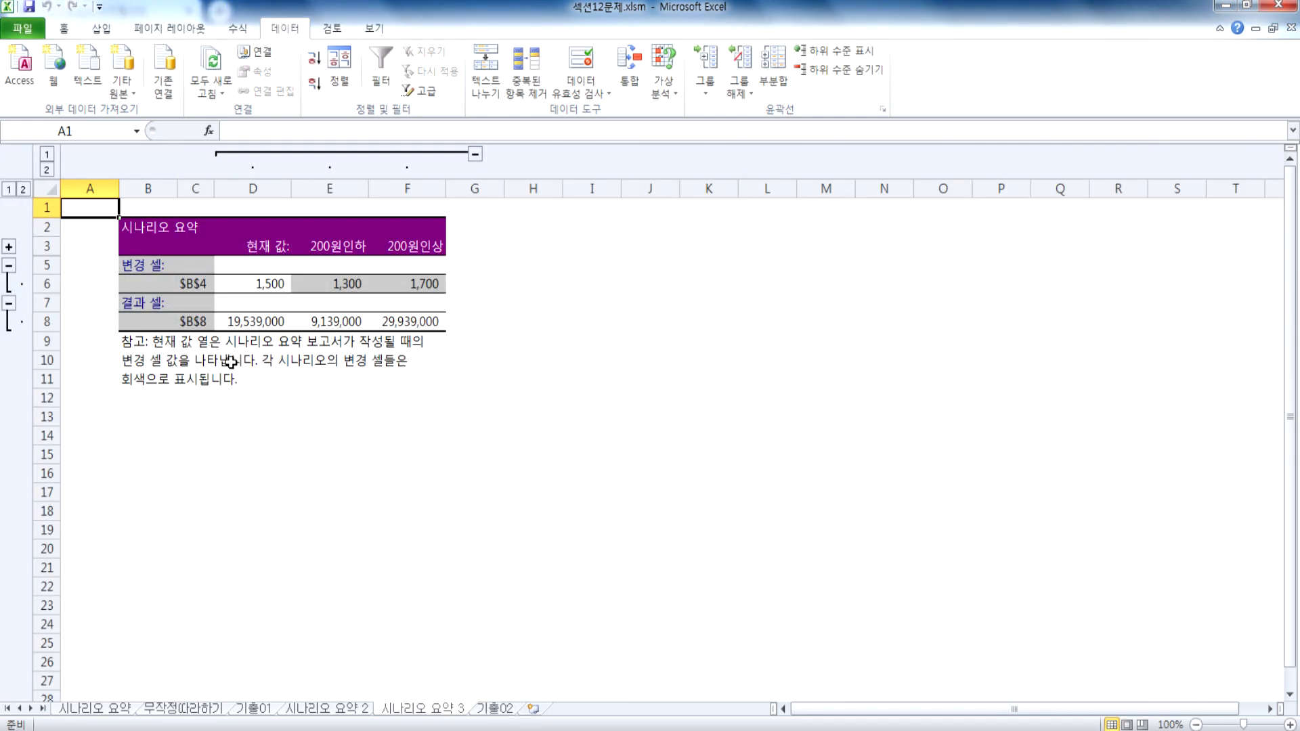
Step: Compare the changing-cell and result-cell labels in the 시나리오 요약 2 report with those in 시나리오 요약 3
{"action": "left_click", "coordinate": [353, 710]}
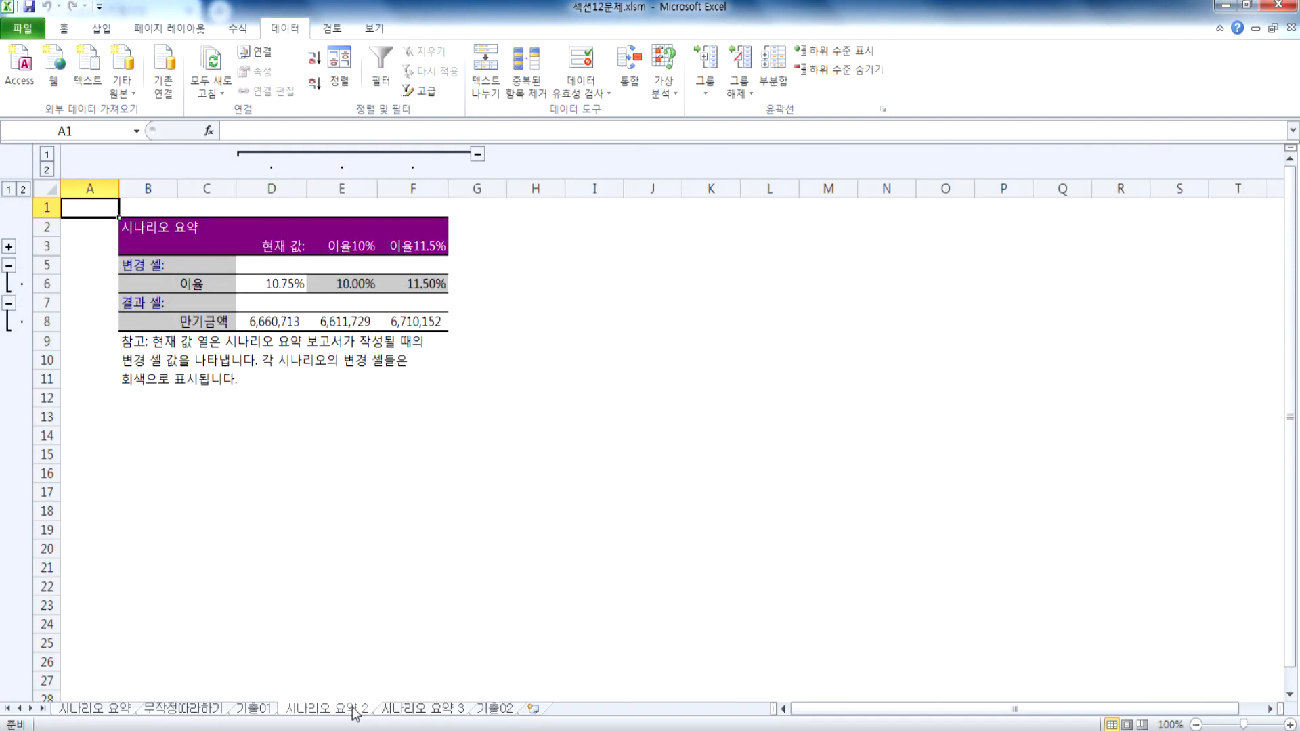
{"action": "scroll", "coordinate": [250, 409], "scroll_direction": "up", "scroll_amount": 4, "text": "ctrl"}
{"action": "left_click", "coordinate": [280, 341]}
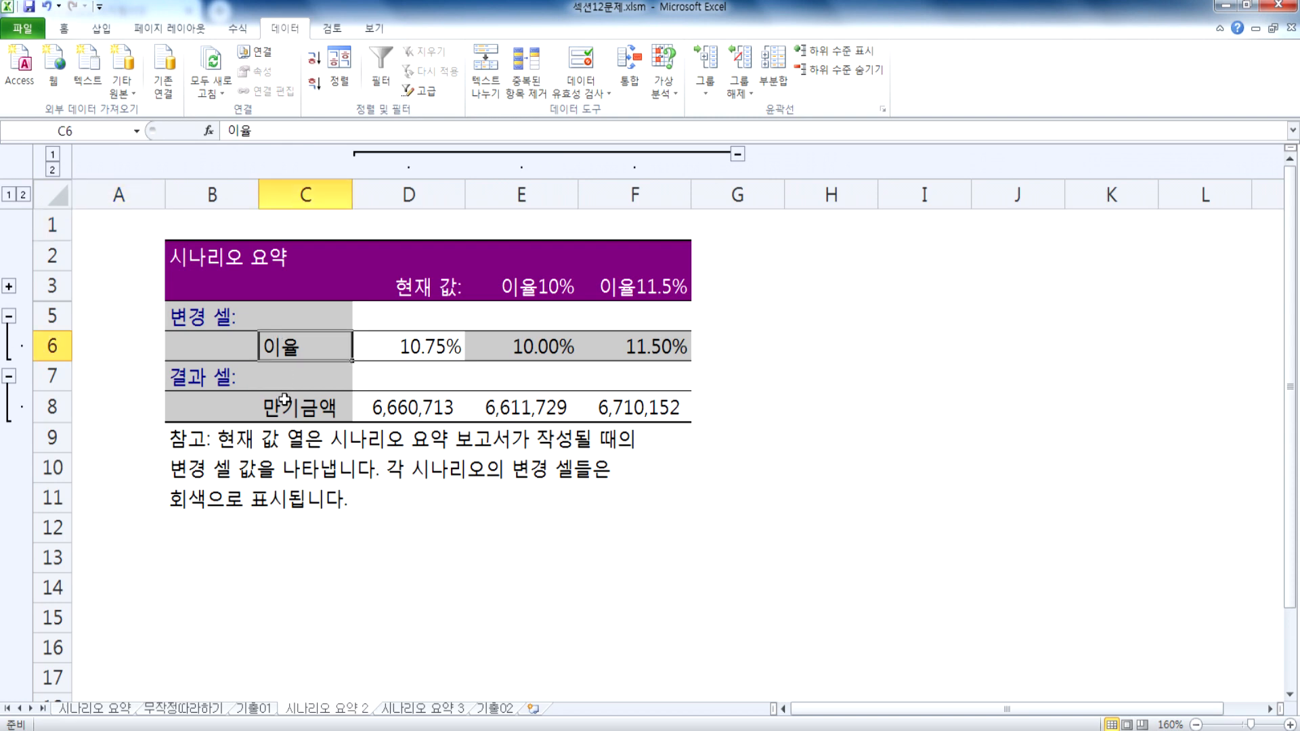
{"action": "left_click", "coordinate": [284, 400]}
{"action": "left_click", "coordinate": [279, 350]}
{"action": "left_click", "coordinate": [293, 410]}
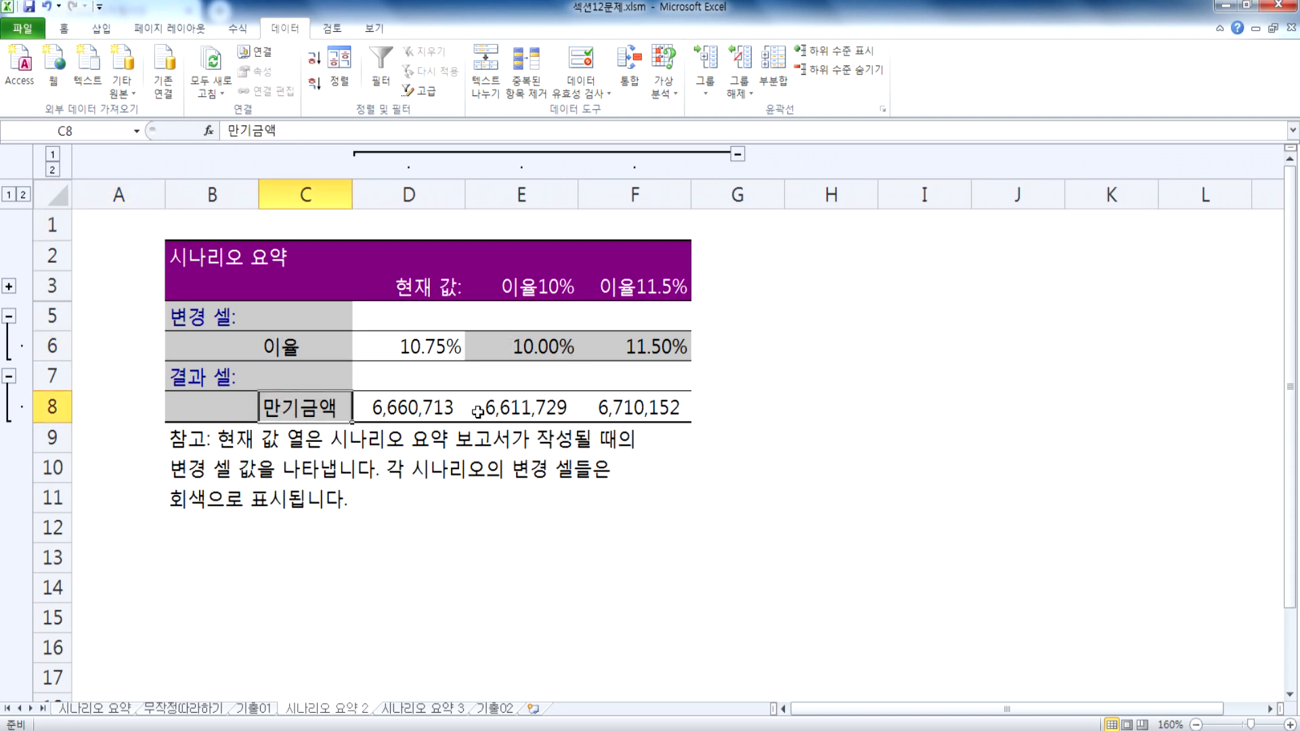
{"action": "scroll", "coordinate": [204, 376], "scroll_direction": "up", "scroll_amount": 4}
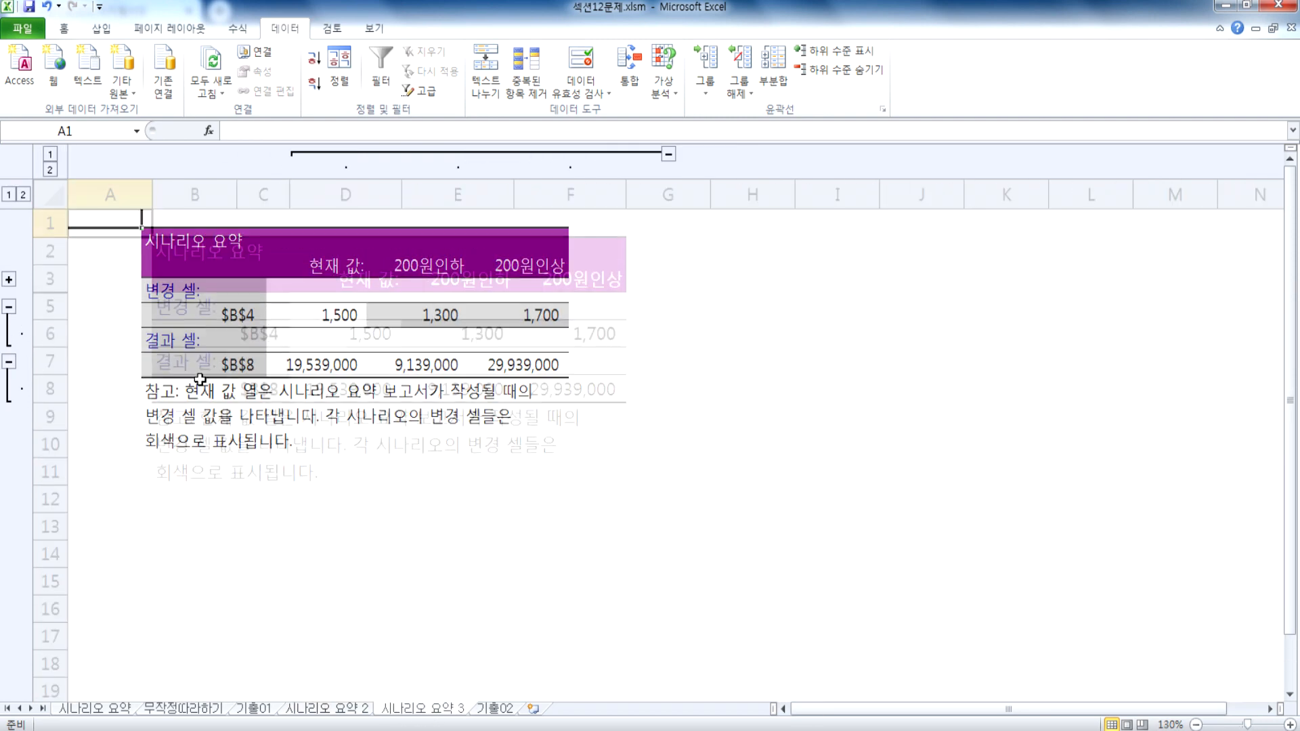
{"action": "left_click", "coordinate": [293, 346]}
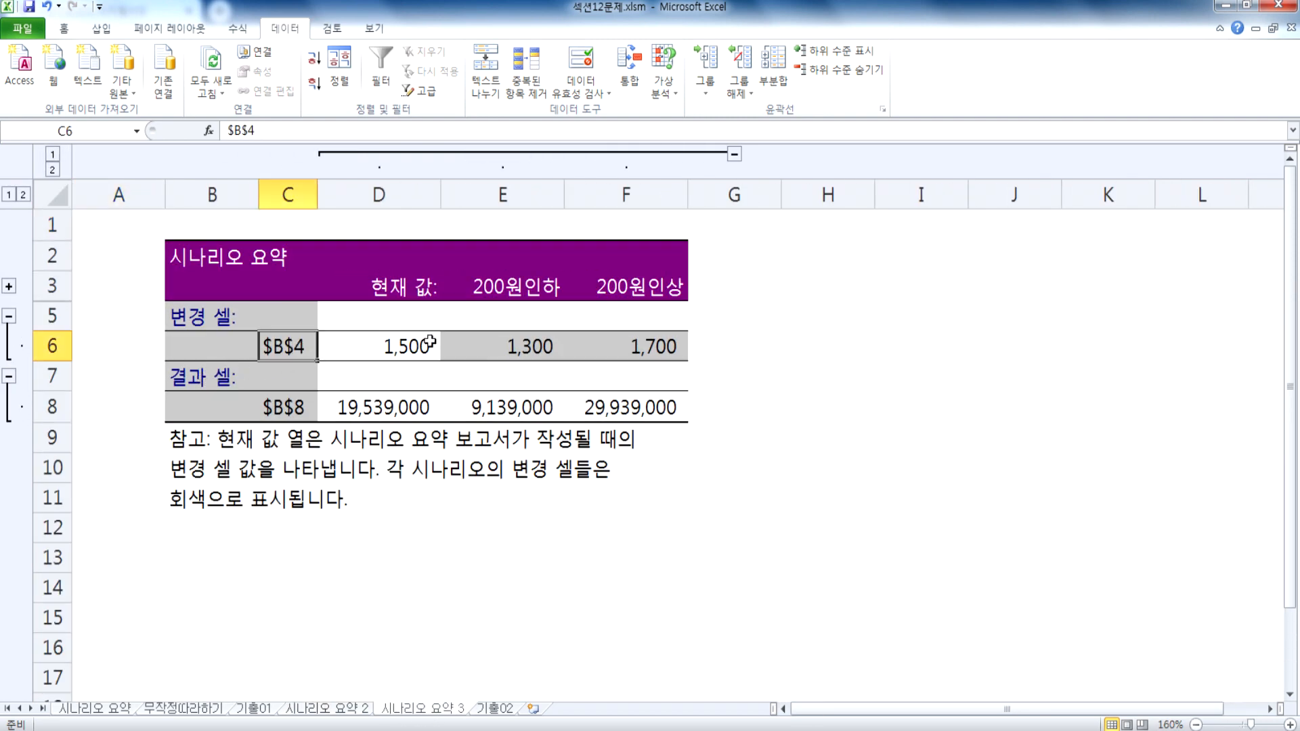
{"action": "left_click", "coordinate": [283, 408]}
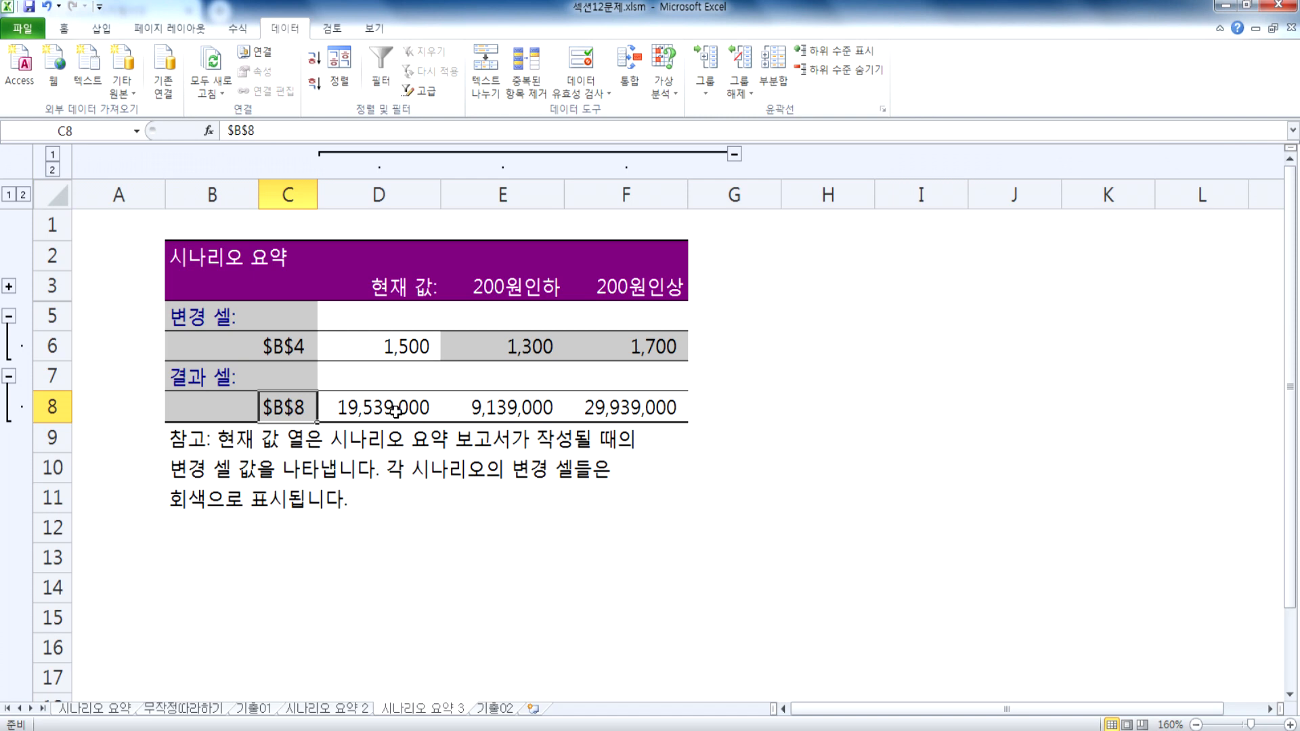
{"action": "left_click", "coordinate": [262, 348]}
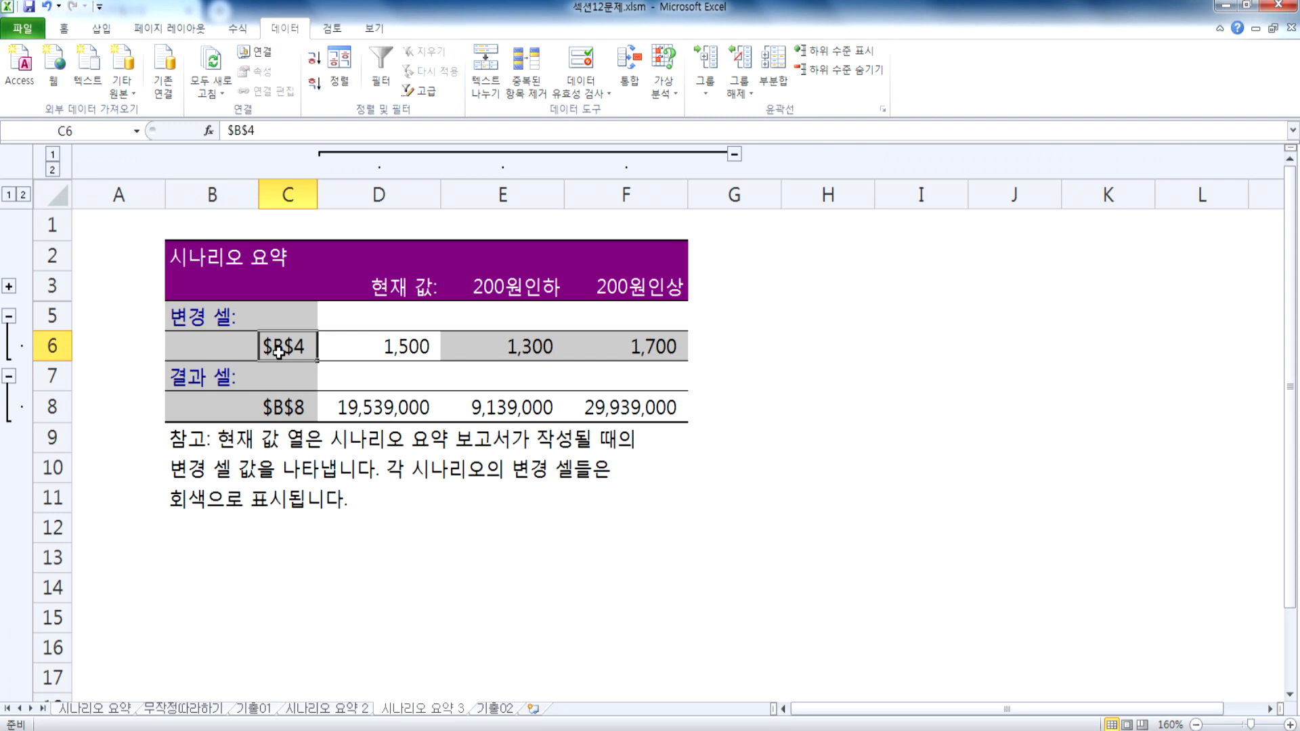
Step: Try to name the bus fare cell B4 on the 기출02 sheet 버스요금
{"action": "left_click", "coordinate": [498, 711]}
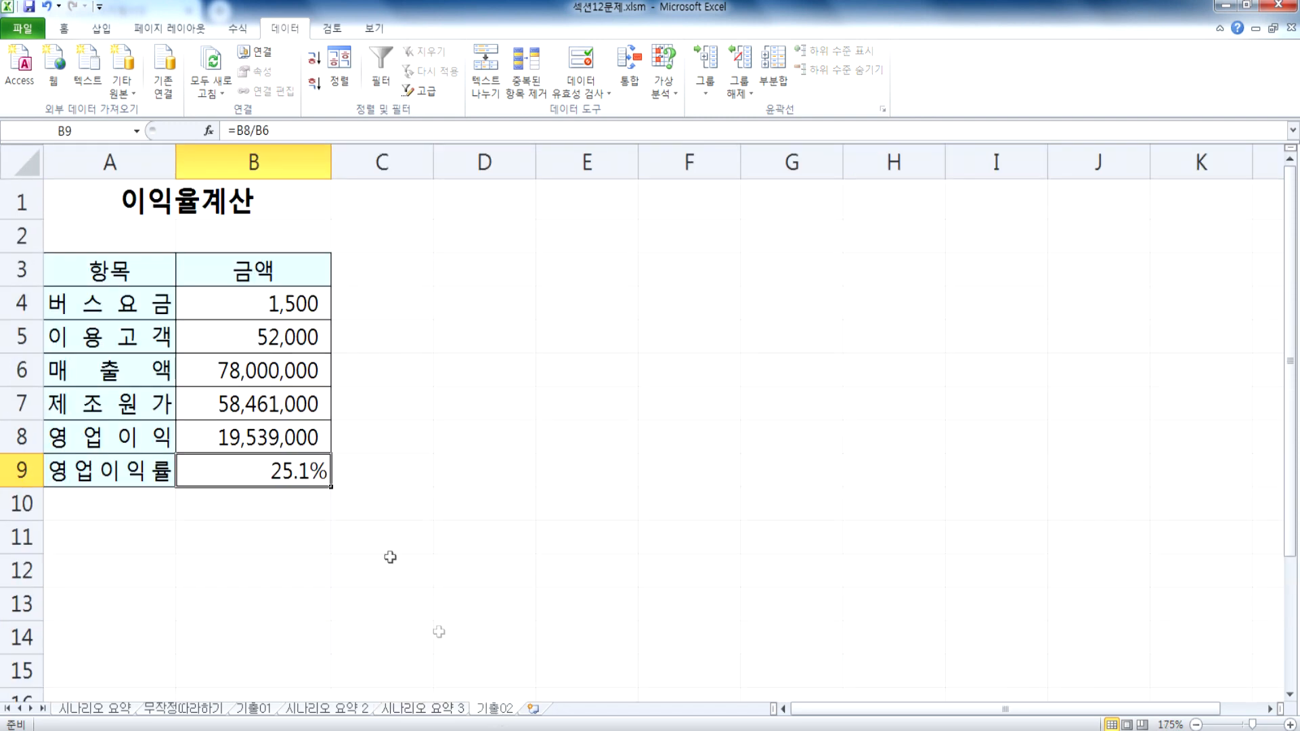
{"action": "left_click", "coordinate": [245, 316]}
{"action": "left_click", "coordinate": [101, 130]}
{"action": "type", "text": "버스요금"}
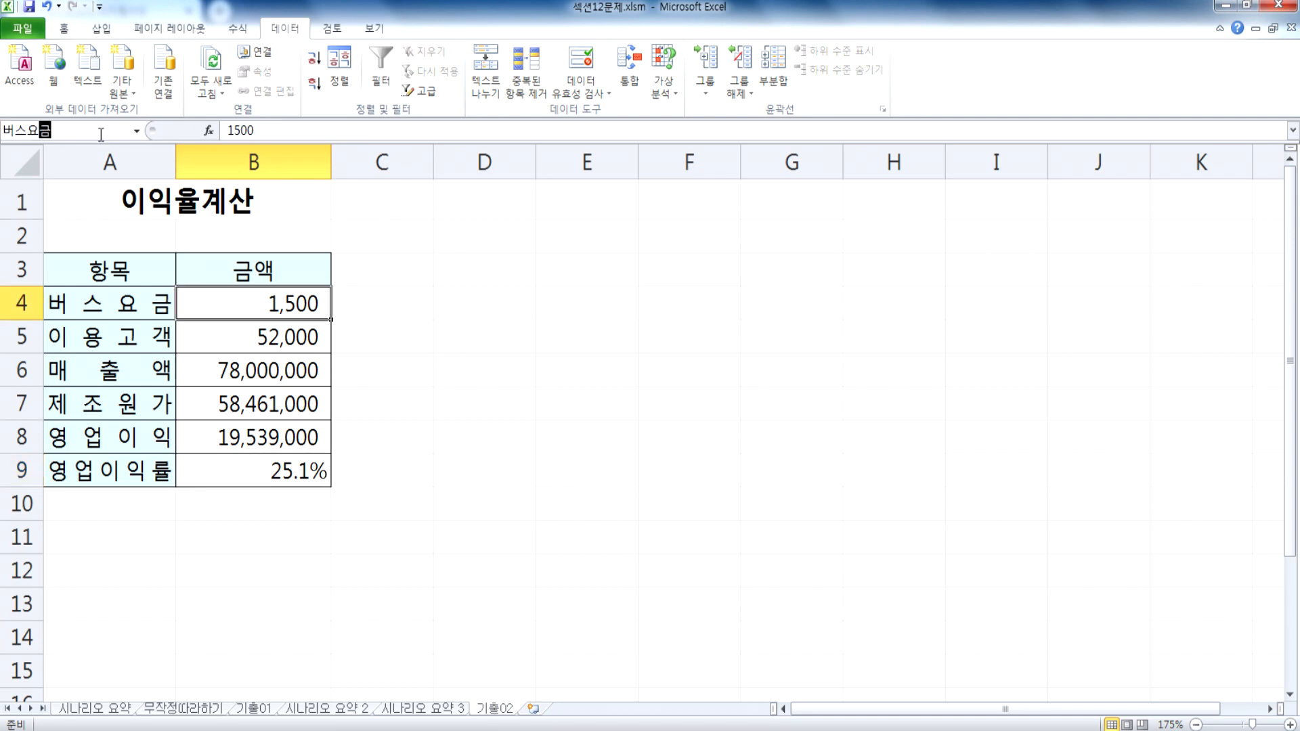
{"action": "key", "text": "Return"}
Step: Name the operating profit cell B8 on the 기출02 sheet 영억이익
{"action": "left_click", "coordinate": [234, 437]}
{"action": "left_click", "coordinate": [91, 132]}
{"action": "type", "text": "영업ㅇ"}
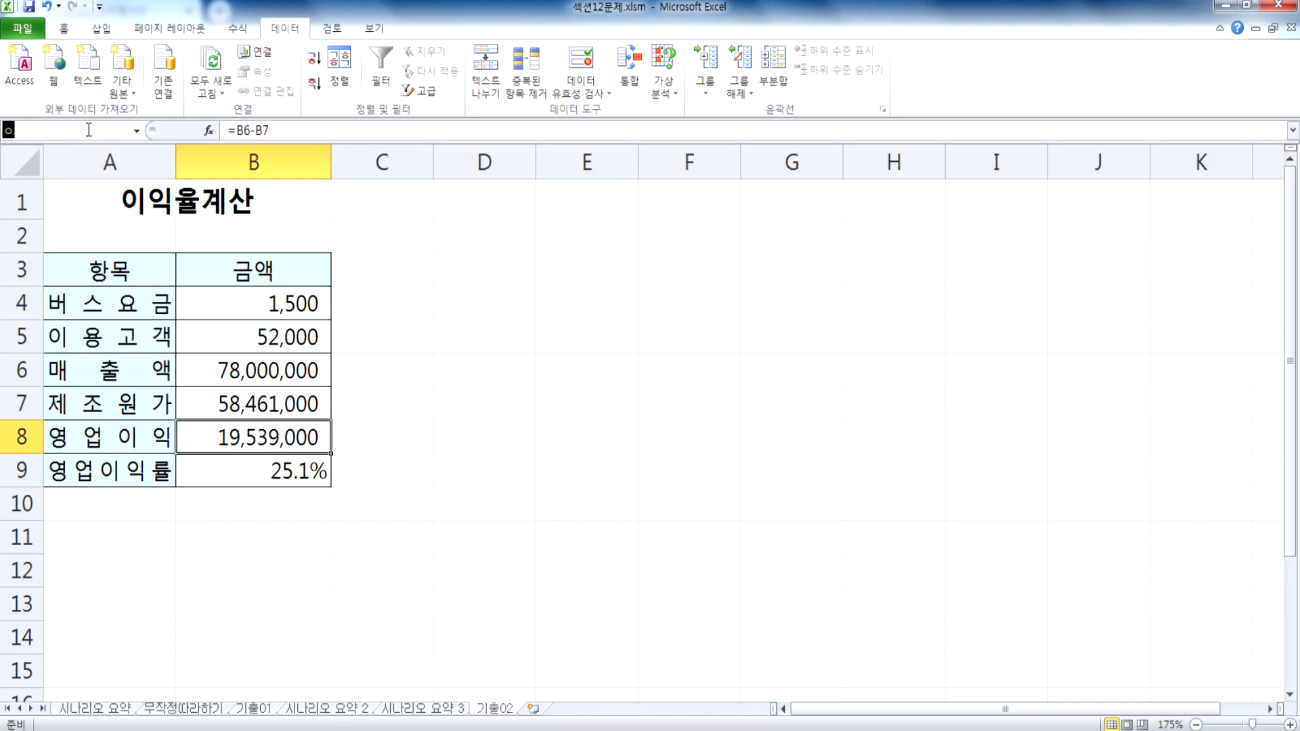
{"action": "type", "text": "이익"}
{"action": "key", "text": "Return"}
Step: Name the bus fare cell B4 on the 기출02 sheet 버스요금
{"action": "left_click", "coordinate": [217, 310]}
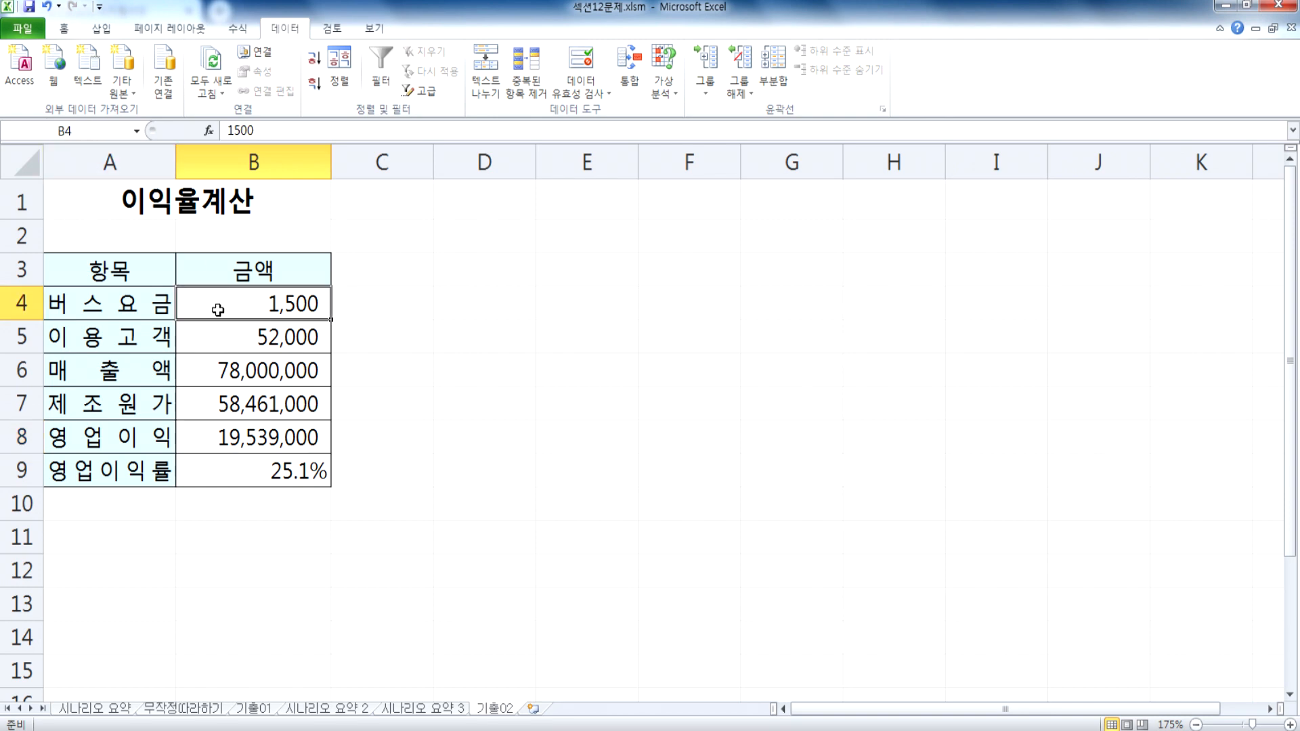
{"action": "left_click", "coordinate": [96, 132]}
{"action": "type", "text": "버스"}
{"action": "type", "text": "요금"}
{"action": "key", "text": "Return"}
Step: Correct the defined name of the operating profit cell B8 to 영업이익 in the name manager and close it
{"action": "left_click", "coordinate": [226, 436]}
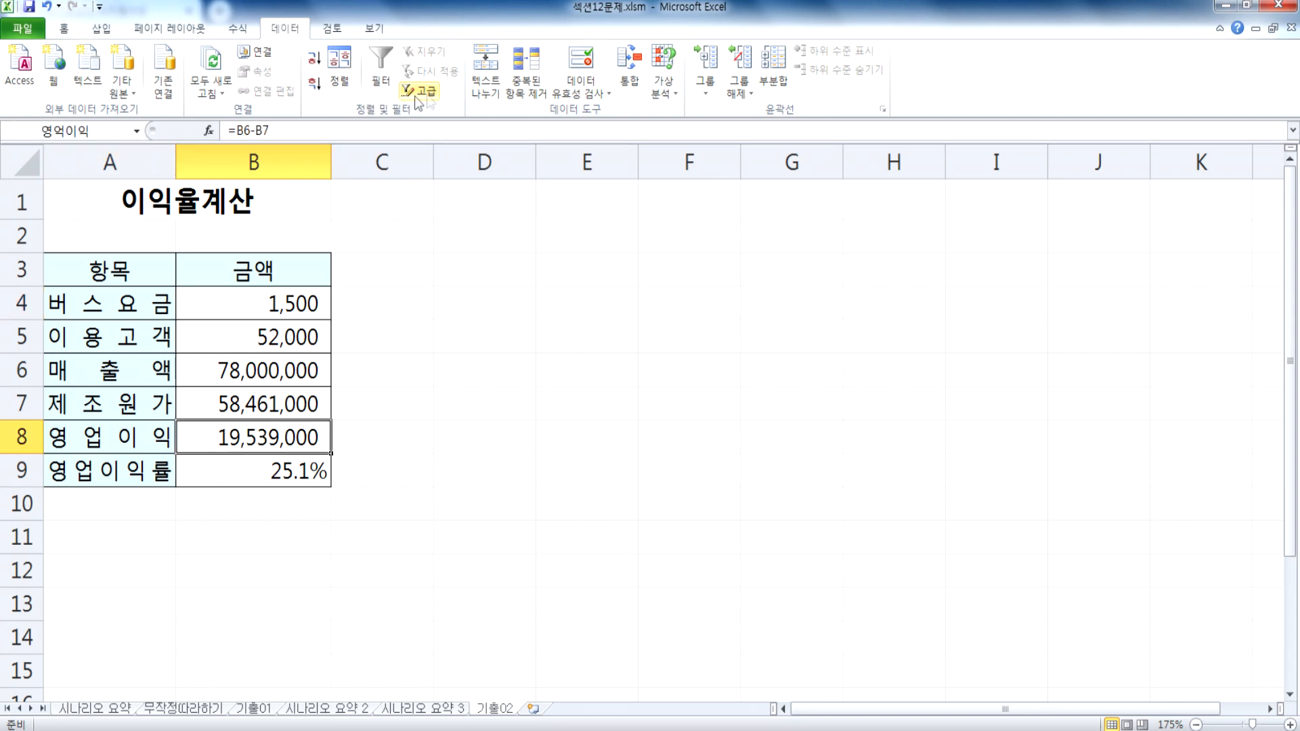
{"action": "left_click", "coordinate": [242, 30]}
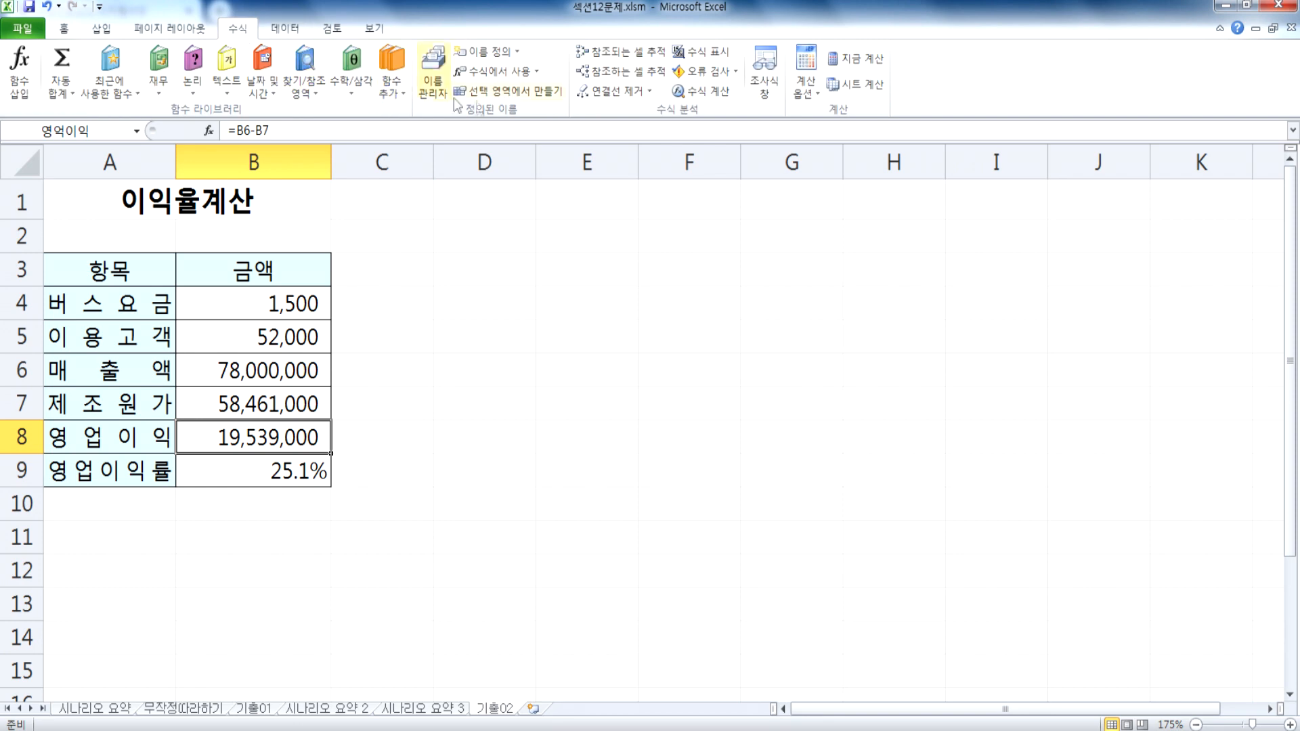
{"action": "left_click", "coordinate": [434, 71]}
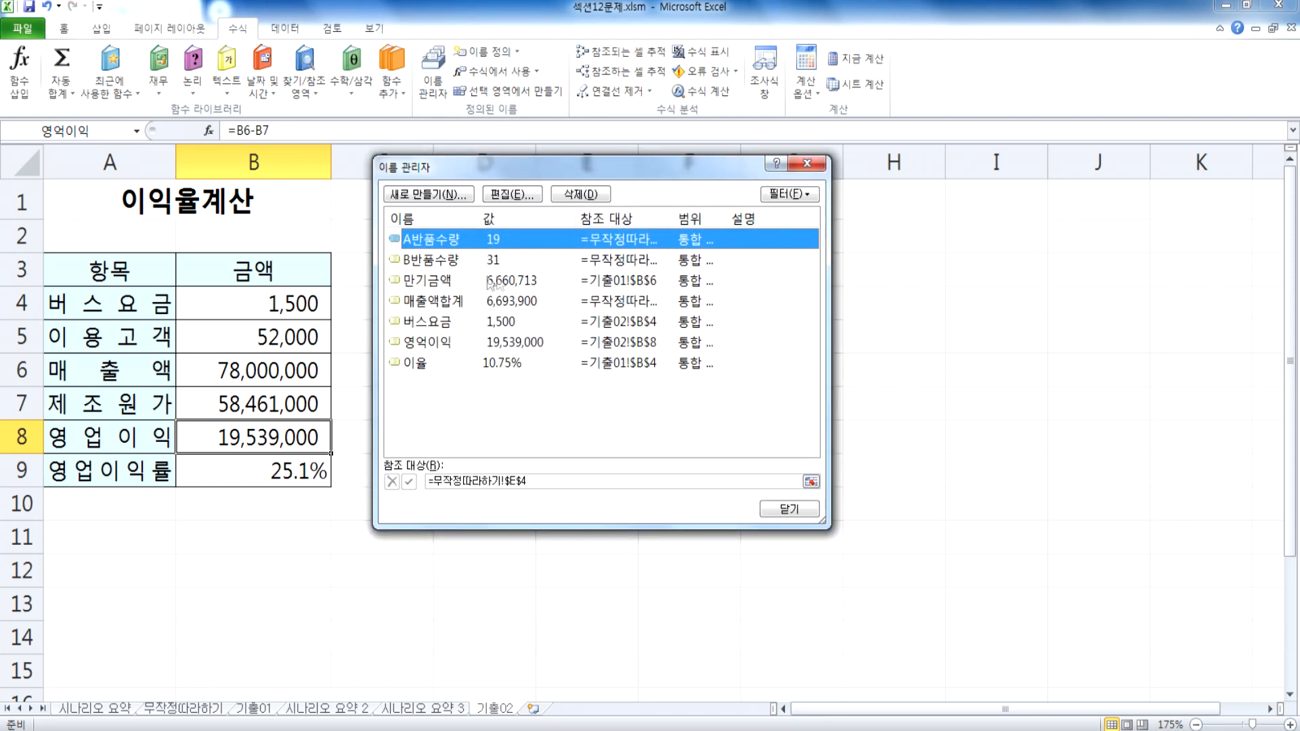
{"action": "left_click", "coordinate": [435, 346]}
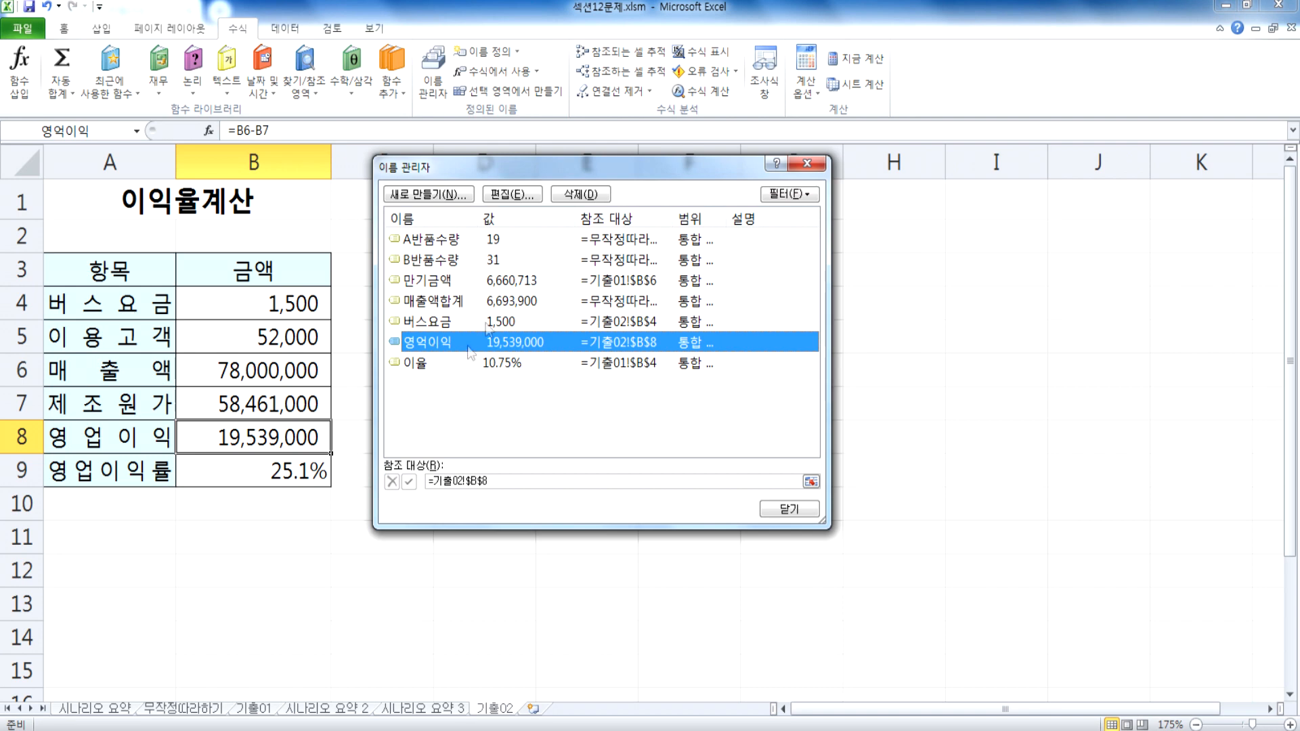
{"action": "left_click", "coordinate": [522, 195]}
{"action": "left_click", "coordinate": [572, 279]}
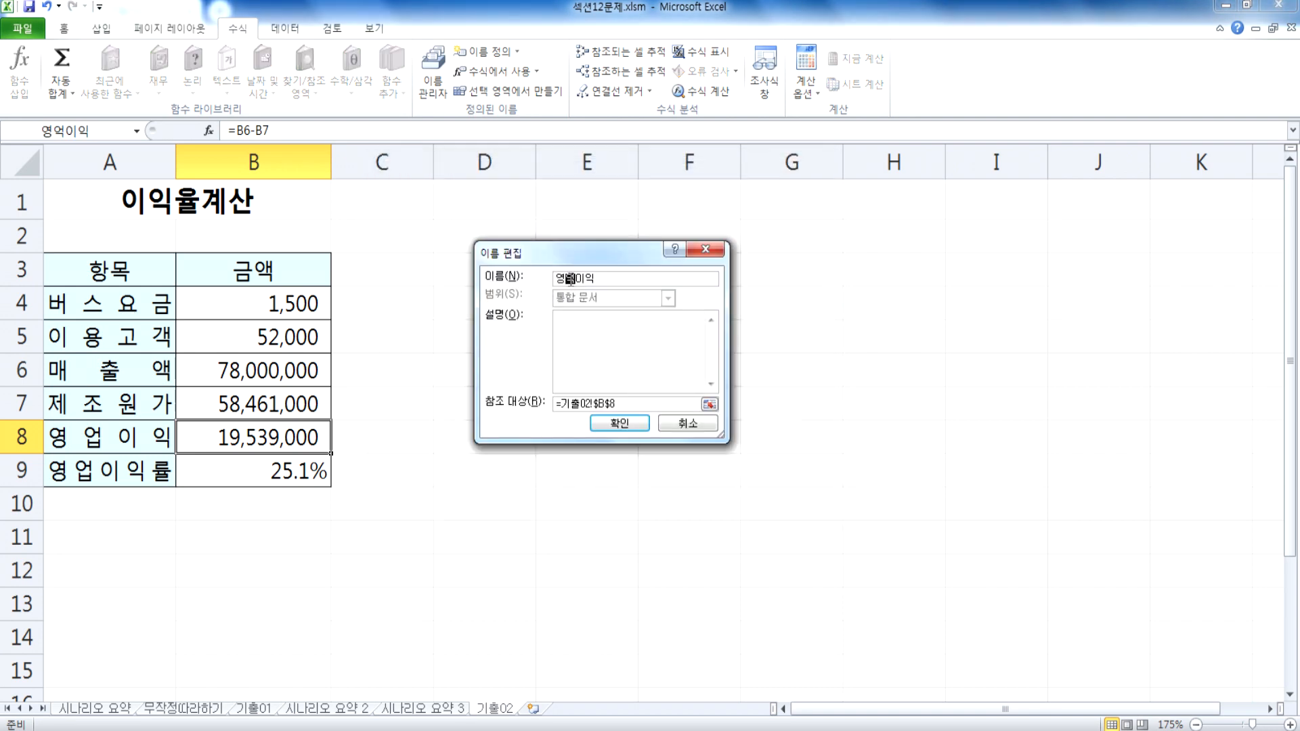
{"action": "key", "text": "BackSpace"}
{"action": "type", "text": "업"}
{"action": "left_click", "coordinate": [619, 423]}
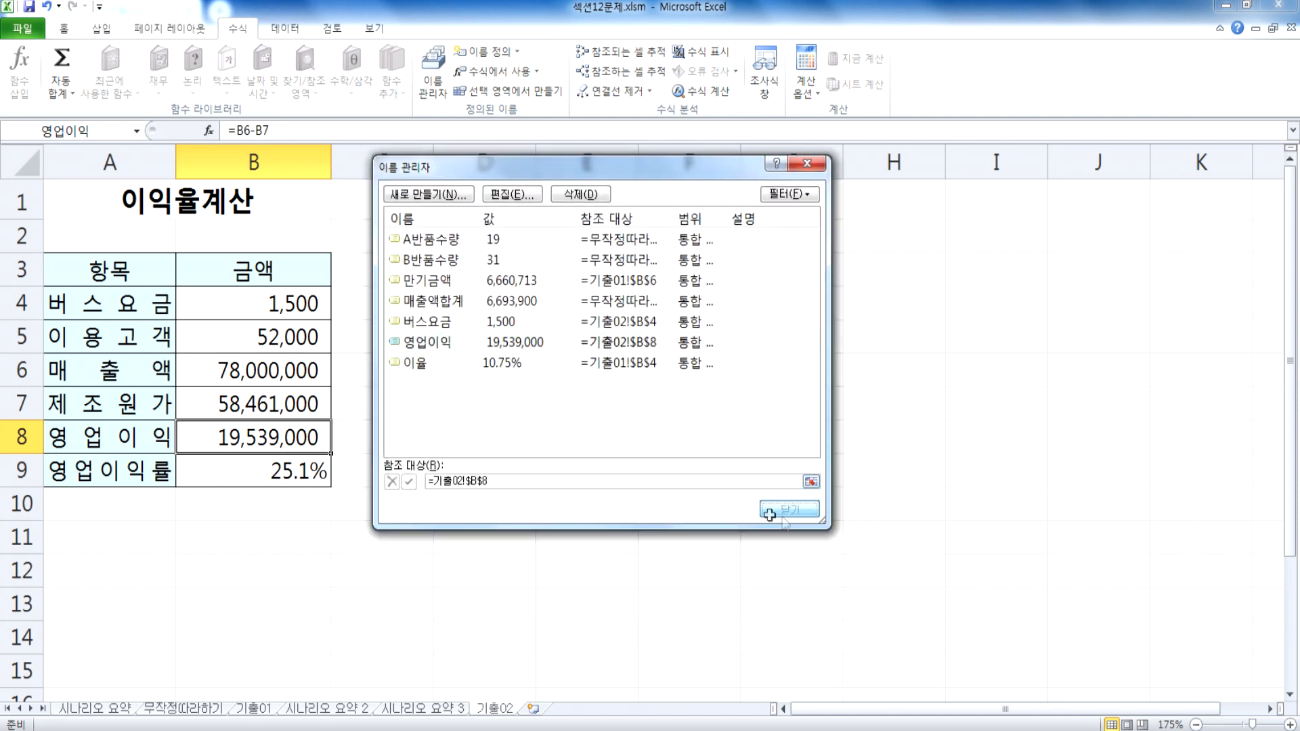
{"action": "left_click", "coordinate": [785, 513]}
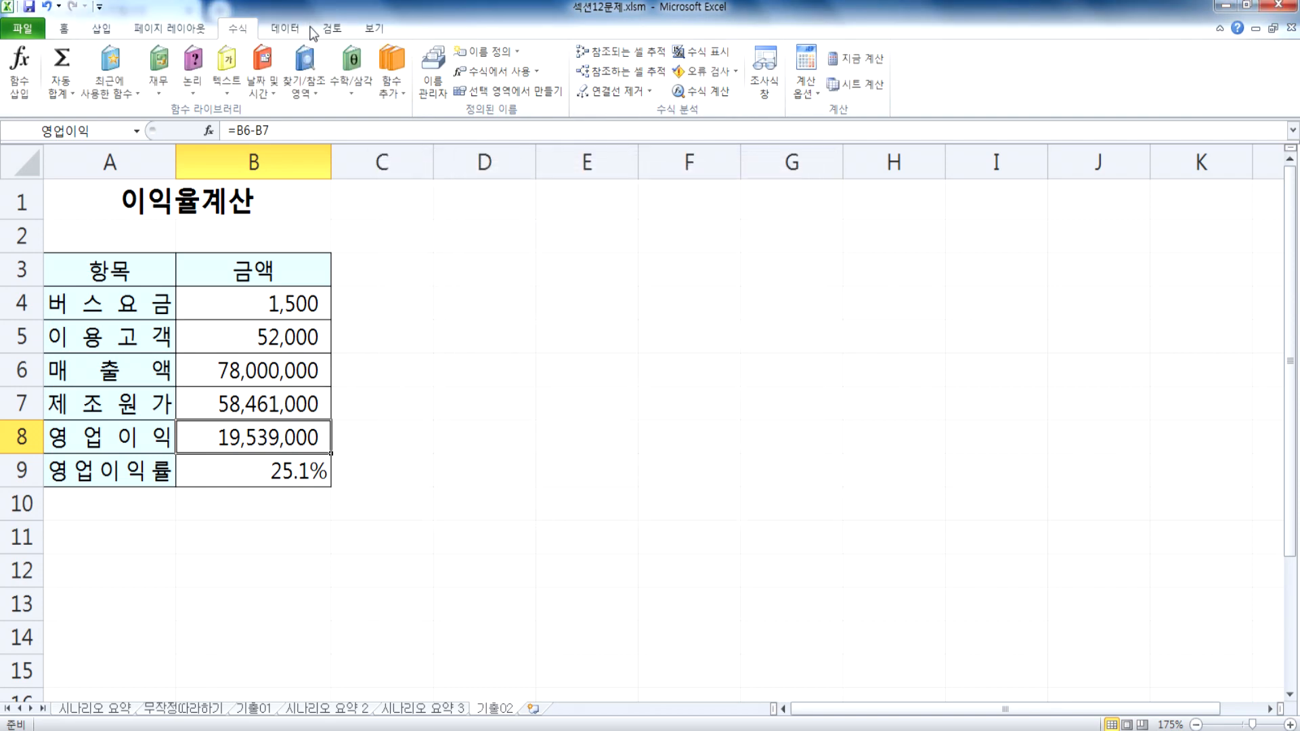
Step: Create another scenario summary report of the 기출02 bus fare scenarios with B8 as the result cell
{"action": "left_click", "coordinate": [288, 29]}
{"action": "left_click", "coordinate": [663, 95]}
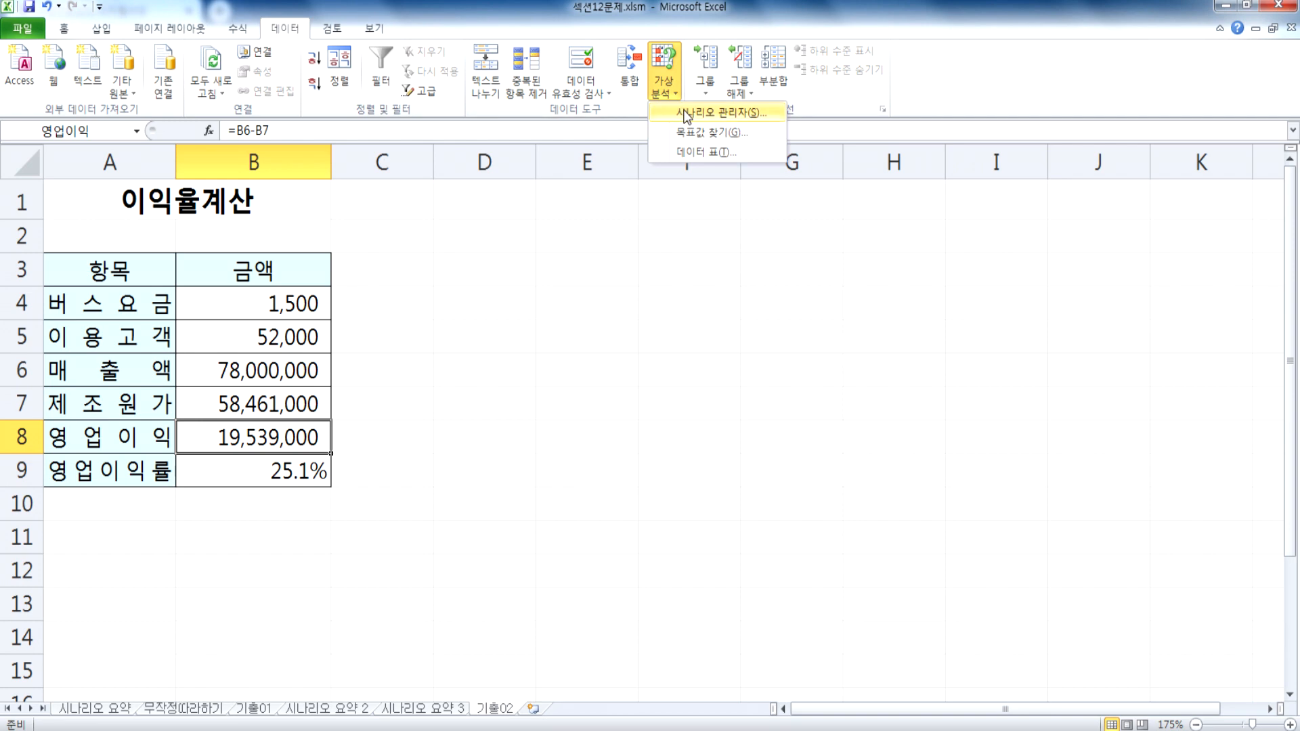
{"action": "left_click", "coordinate": [685, 113]}
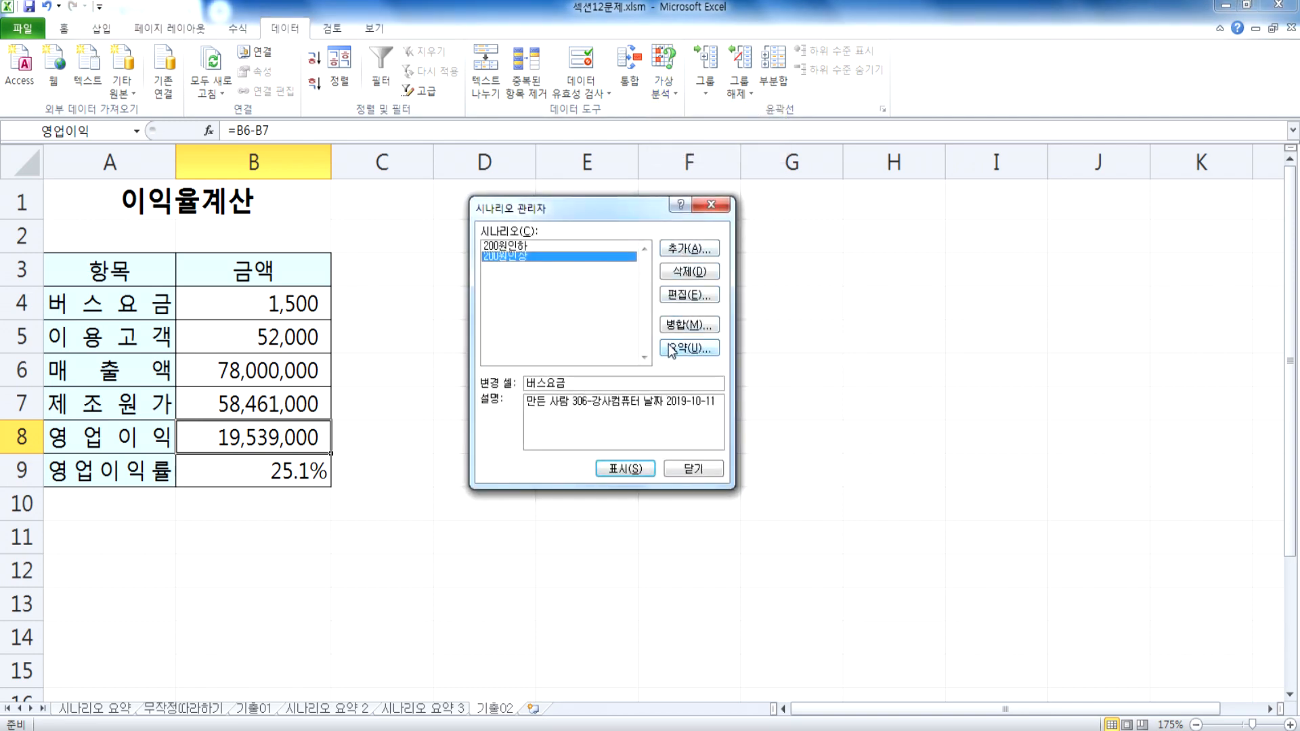
{"action": "left_click", "coordinate": [689, 347]}
{"action": "left_click", "coordinate": [590, 397]}
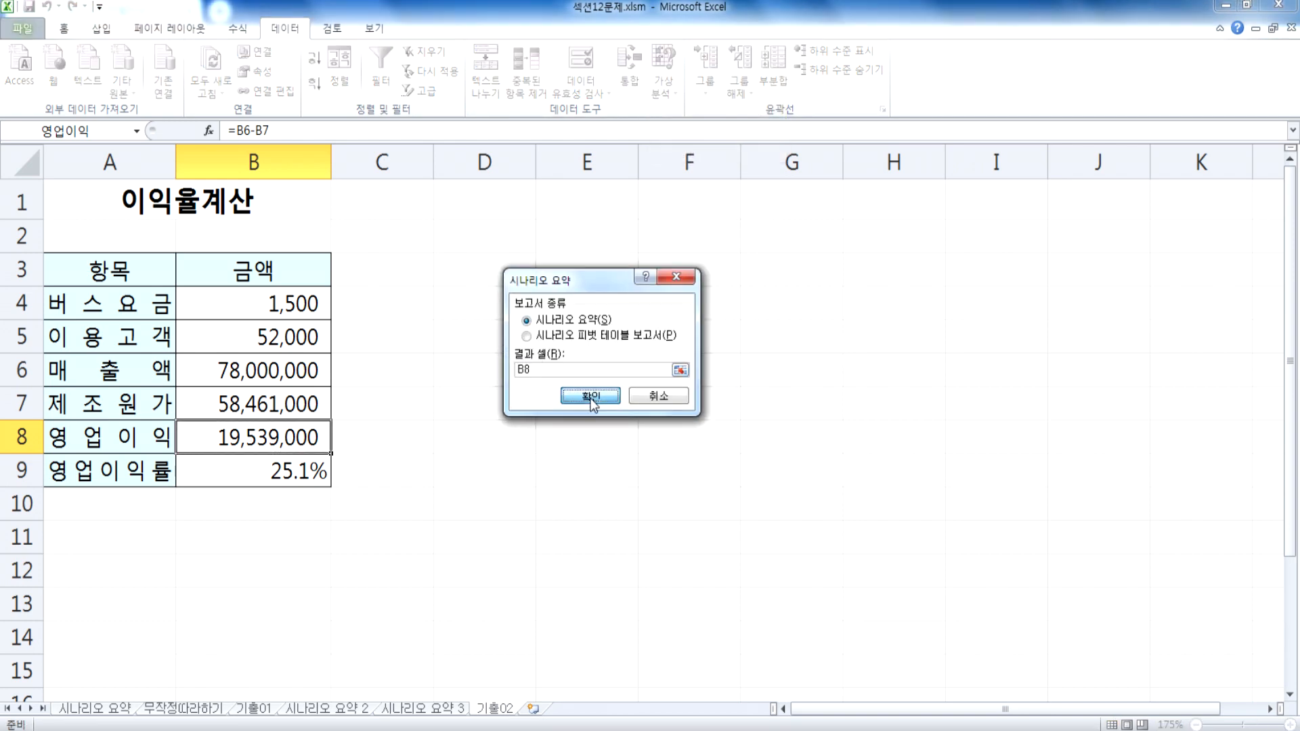
{"action": "scroll", "coordinate": [227, 311], "scroll_direction": "up", "scroll_amount": 2}
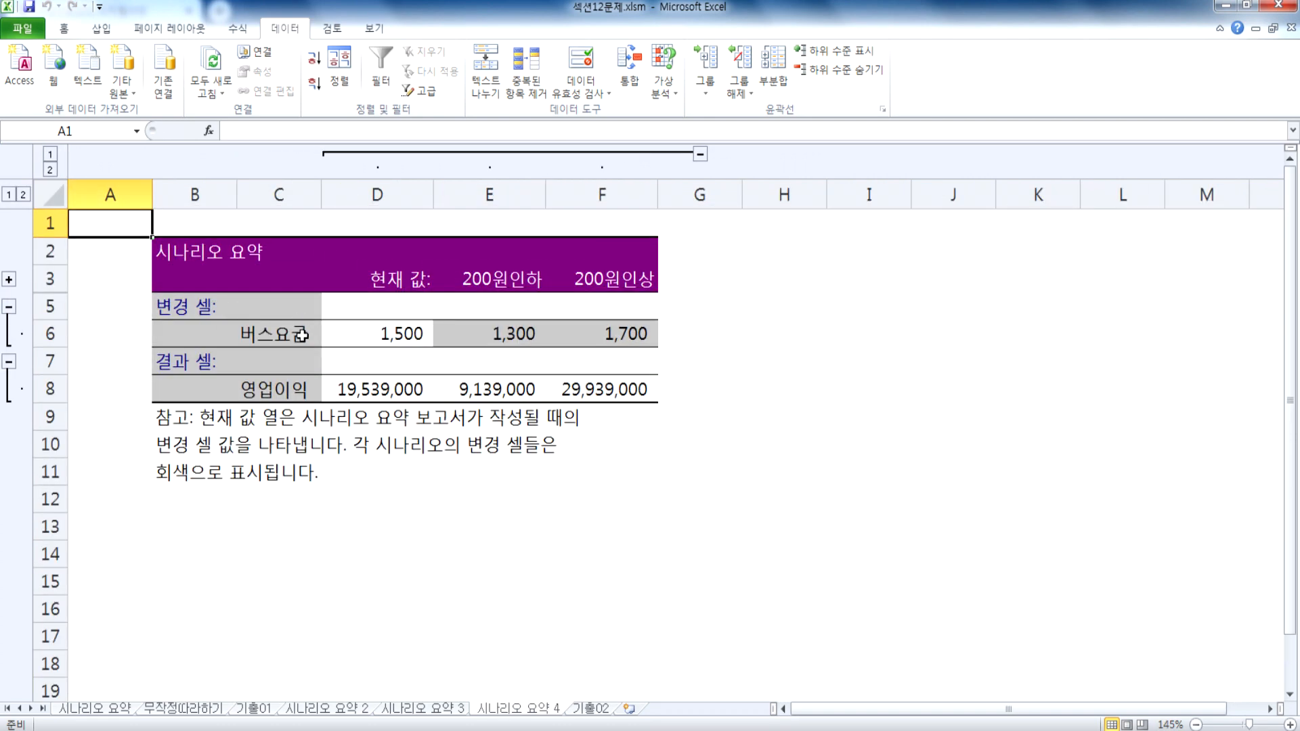
Step: Compare the changing-cell and result-cell labels in the 시나리오 요약 3 report with those in 시나리오 요약 4
{"action": "left_click", "coordinate": [427, 708]}
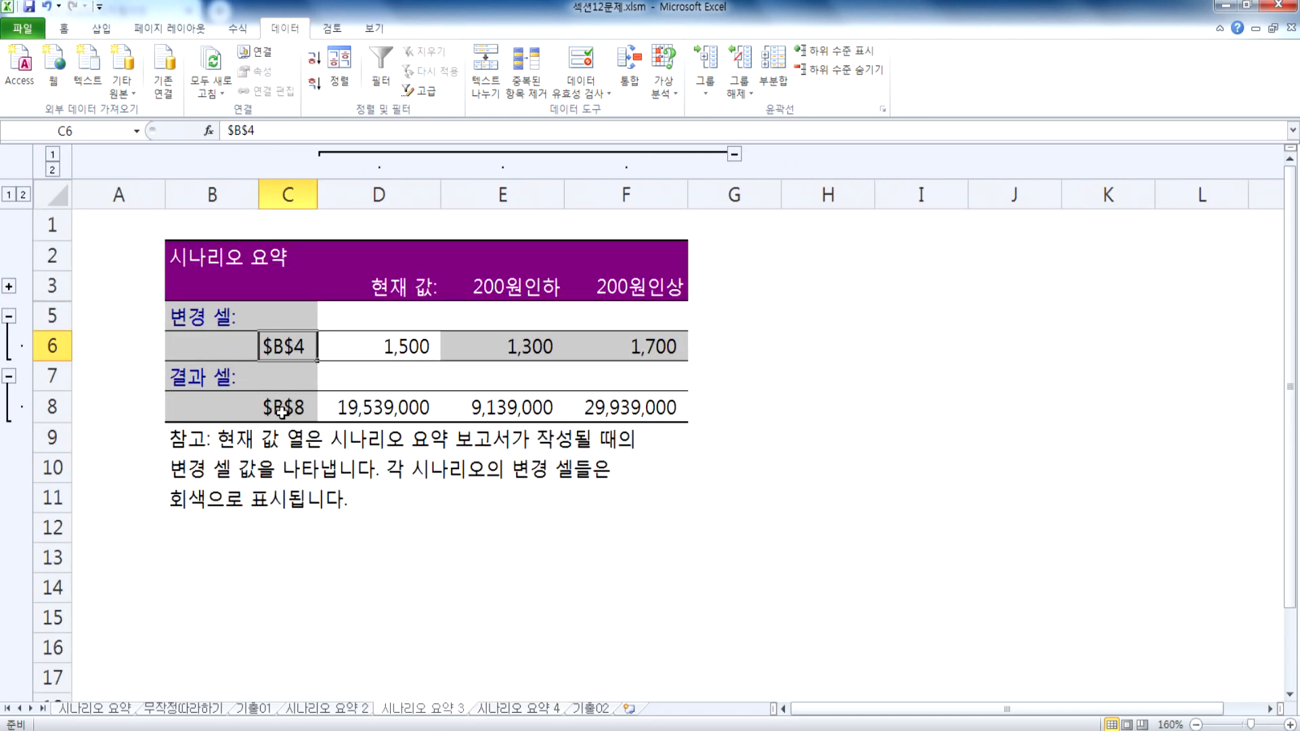
{"action": "left_click", "coordinate": [509, 711]}
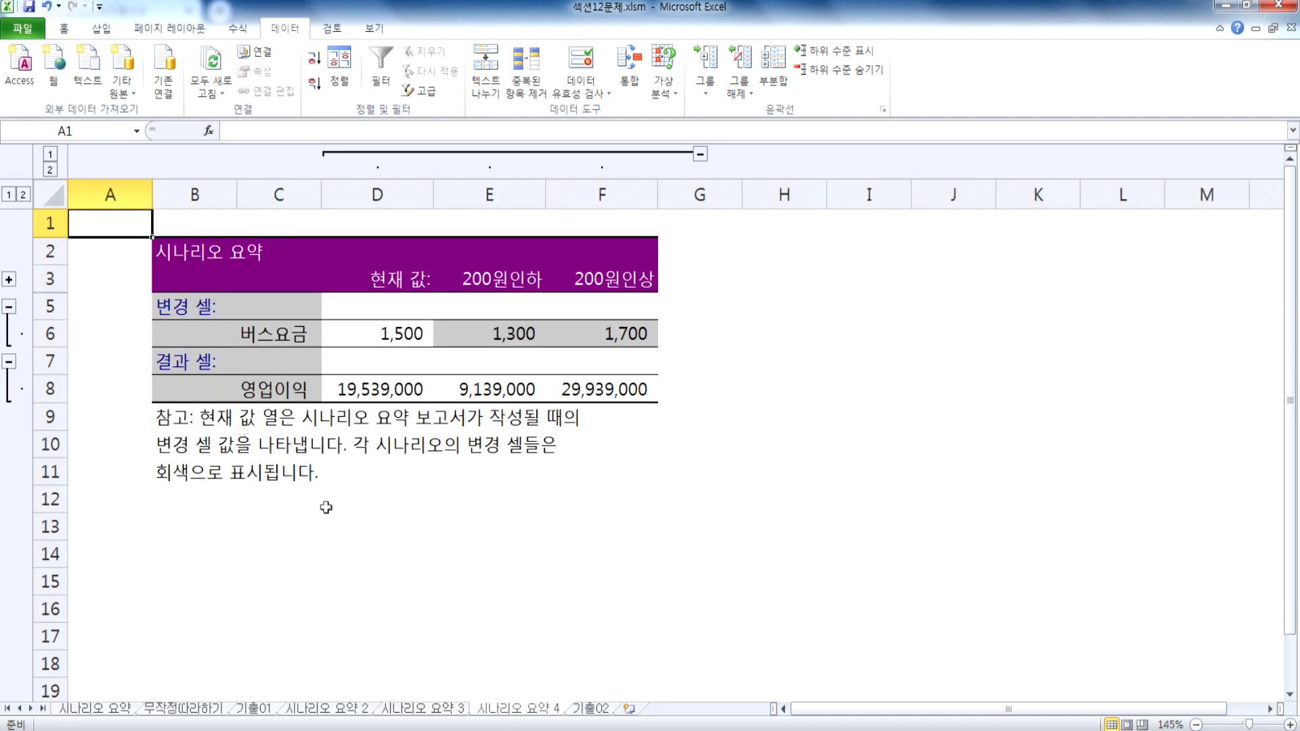
{"action": "left_click", "coordinate": [450, 711]}
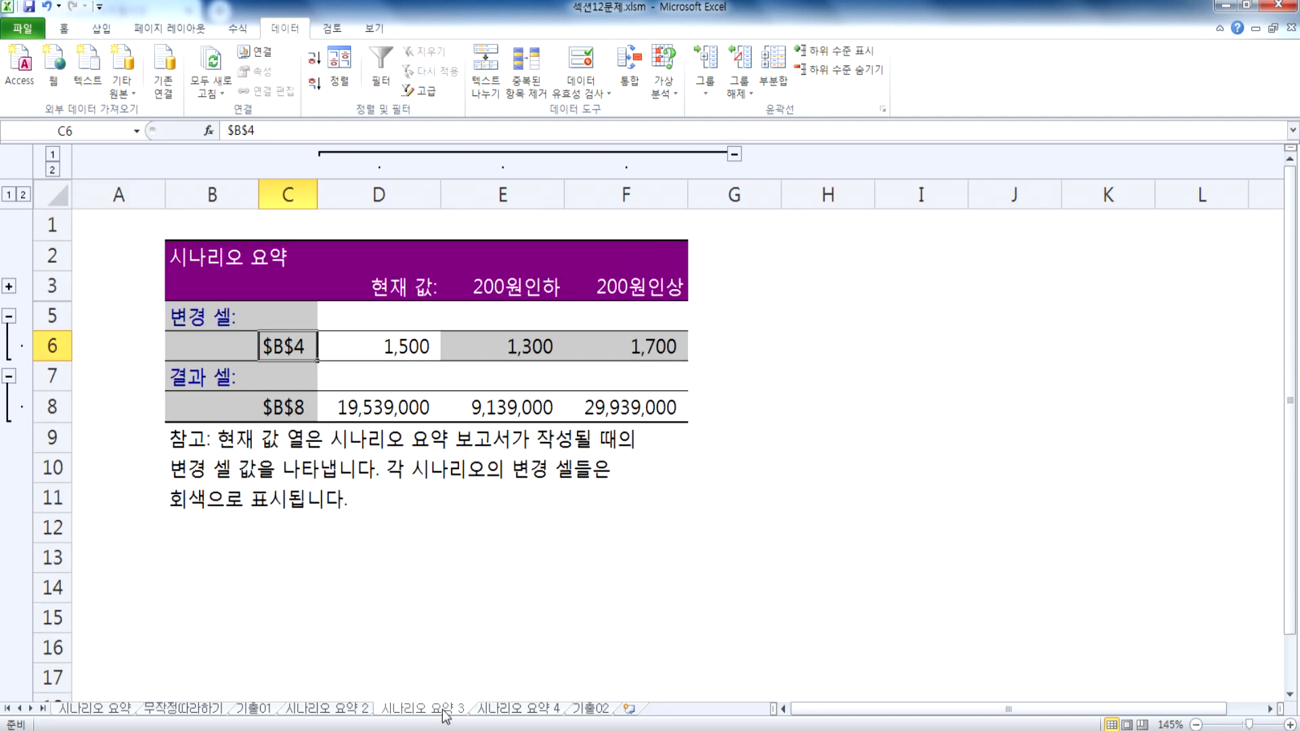
{"action": "left_click", "coordinate": [414, 447]}
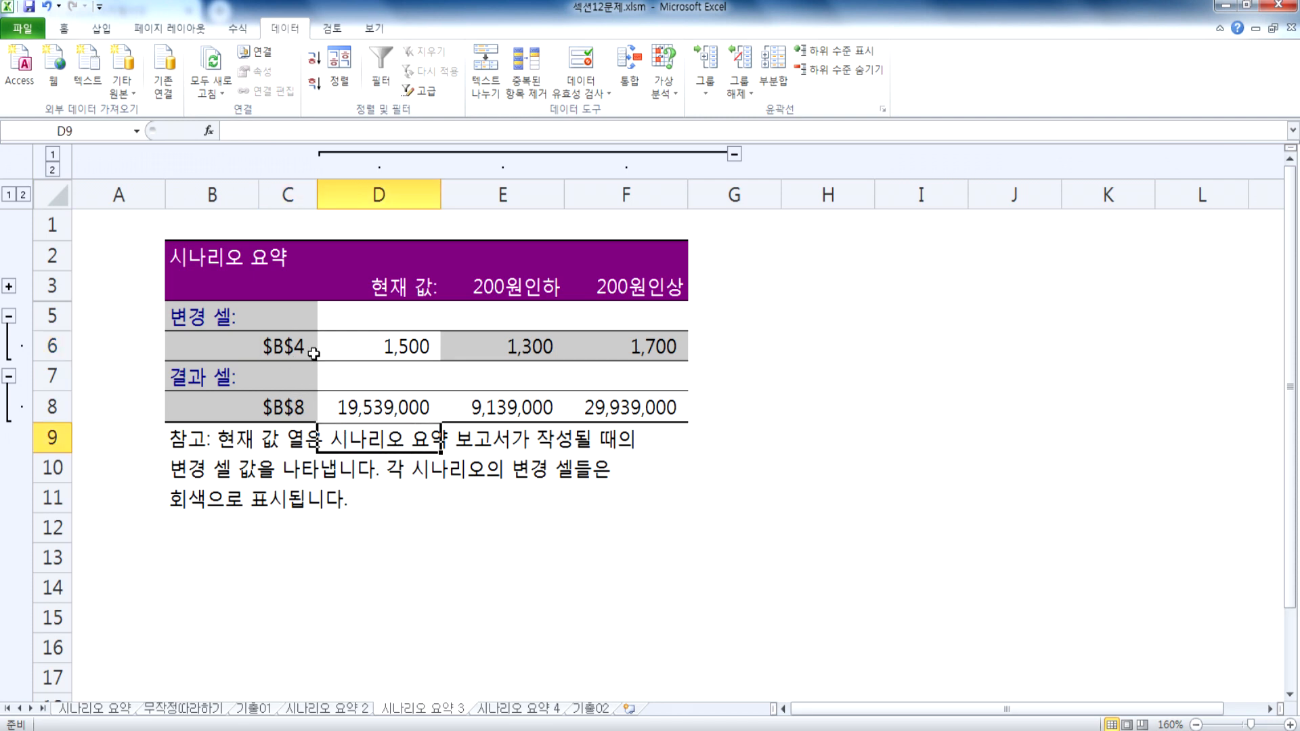
{"action": "left_click", "coordinate": [526, 709]}
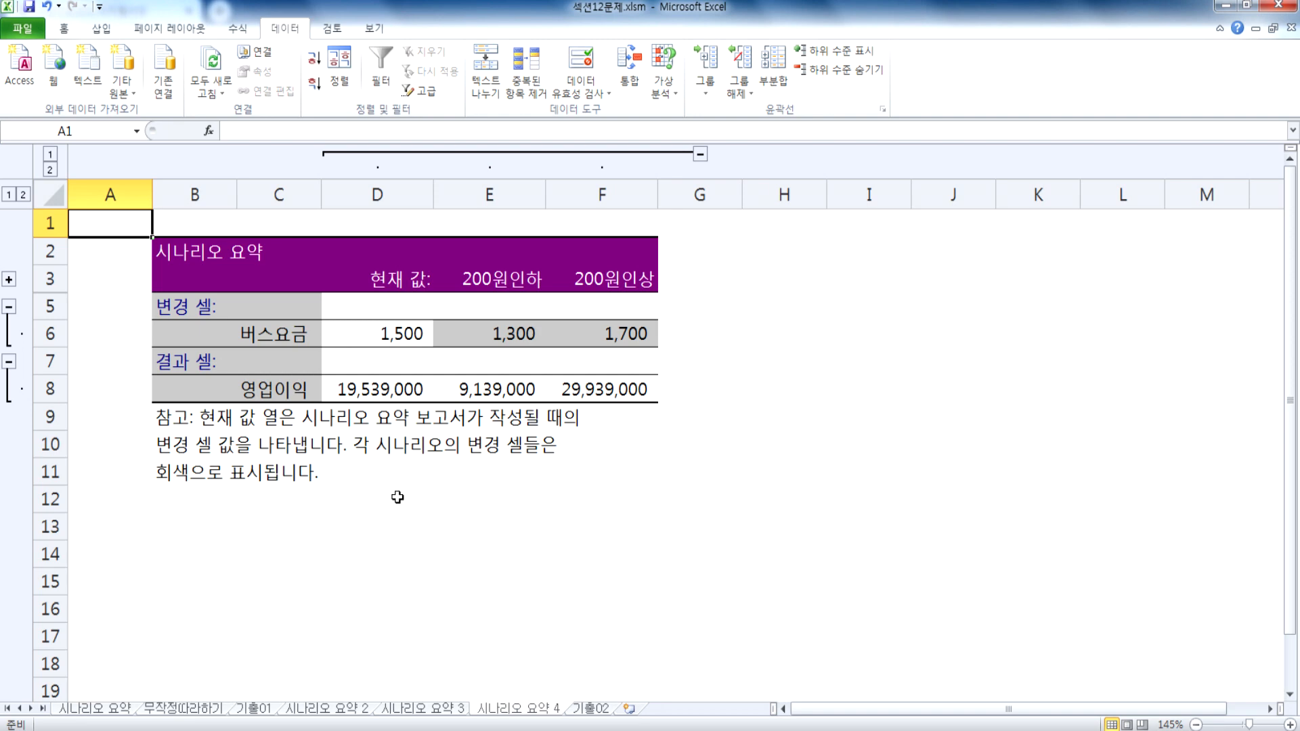
Step: Check the scenario manager's list from the 시나리오 요약 4 report sheet and close it
{"action": "left_click", "coordinate": [666, 67]}
{"action": "left_click", "coordinate": [708, 111]}
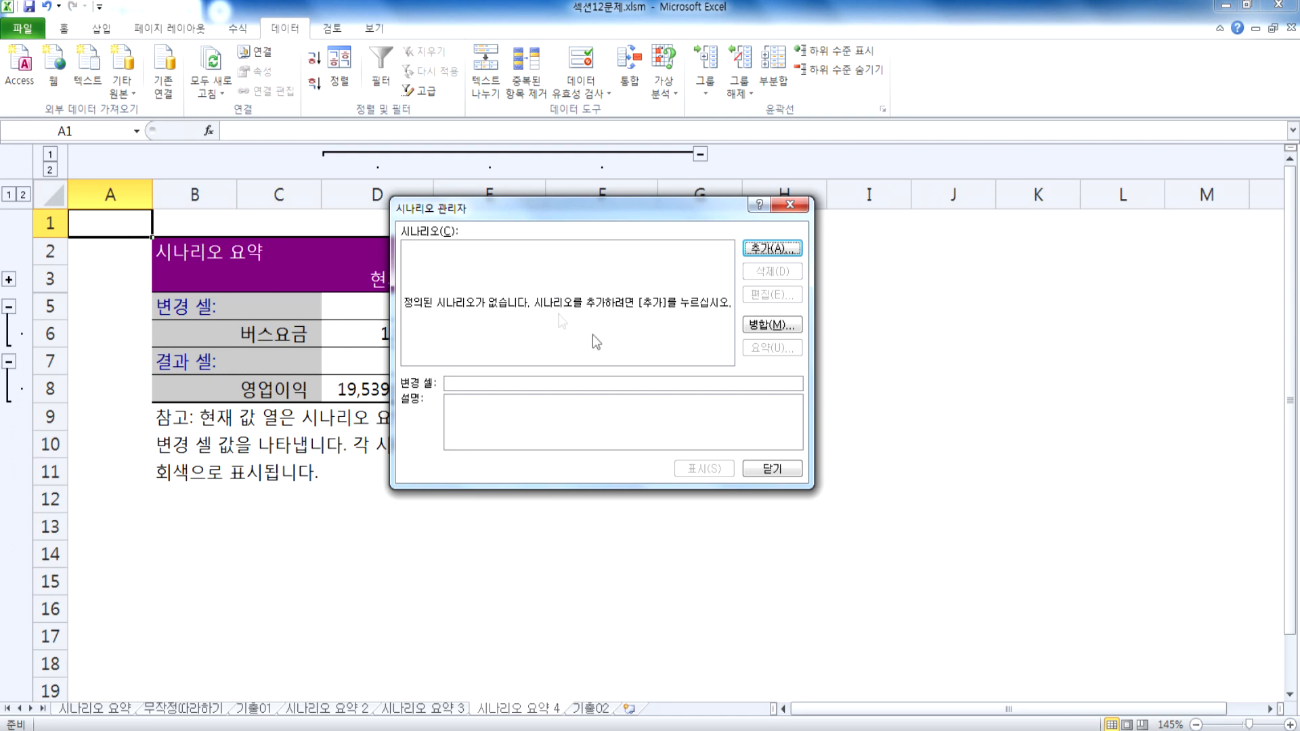
{"action": "left_click", "coordinate": [772, 469]}
Step: Review the scenario list and summary report options on 기출02 without creating a report, and return to the 시나리오 요약 4 sheet
{"action": "left_click", "coordinate": [590, 708]}
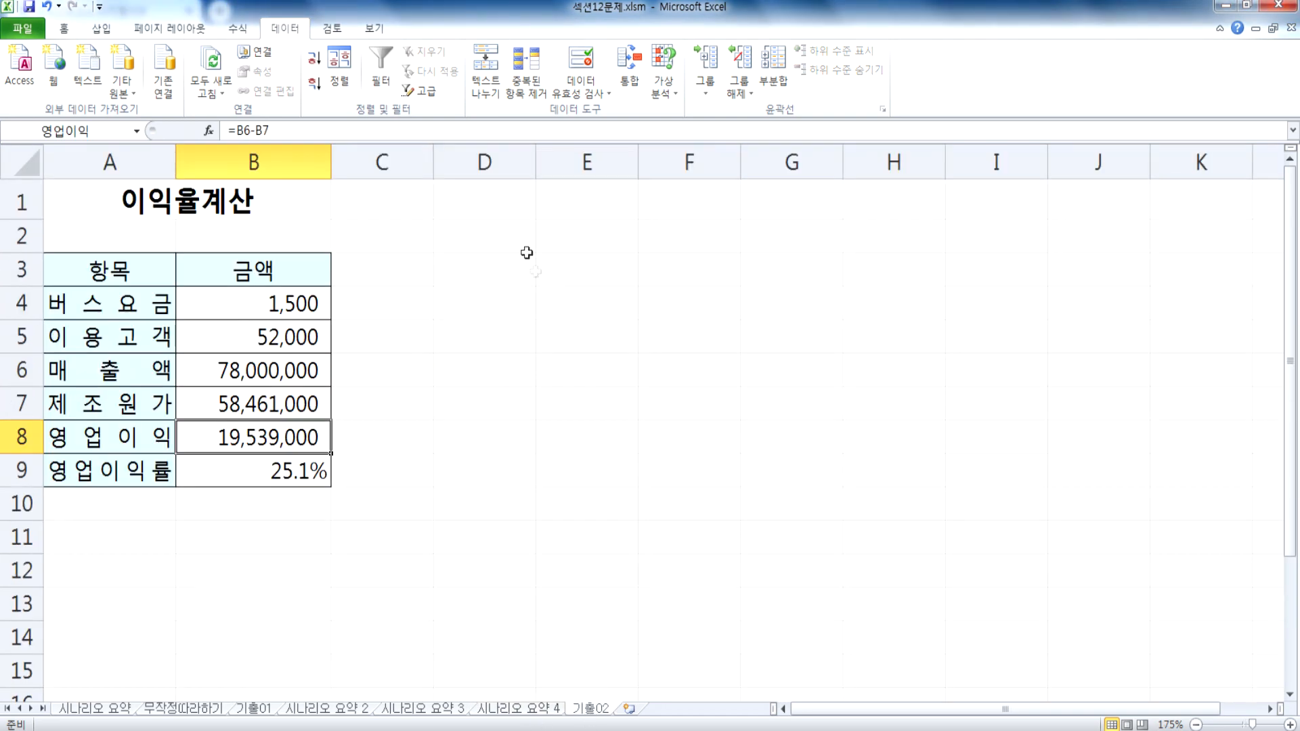
{"action": "left_click", "coordinate": [664, 67]}
{"action": "left_click", "coordinate": [704, 111]}
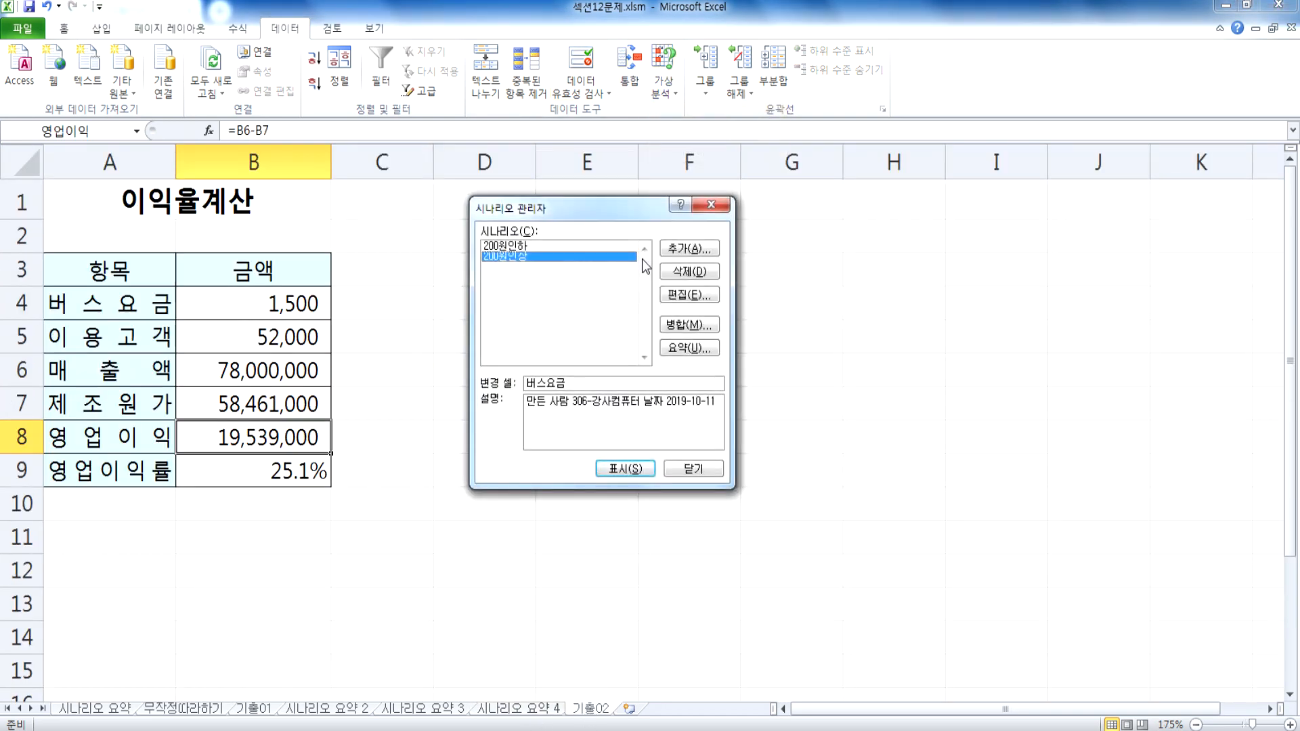
{"action": "left_click", "coordinate": [697, 352]}
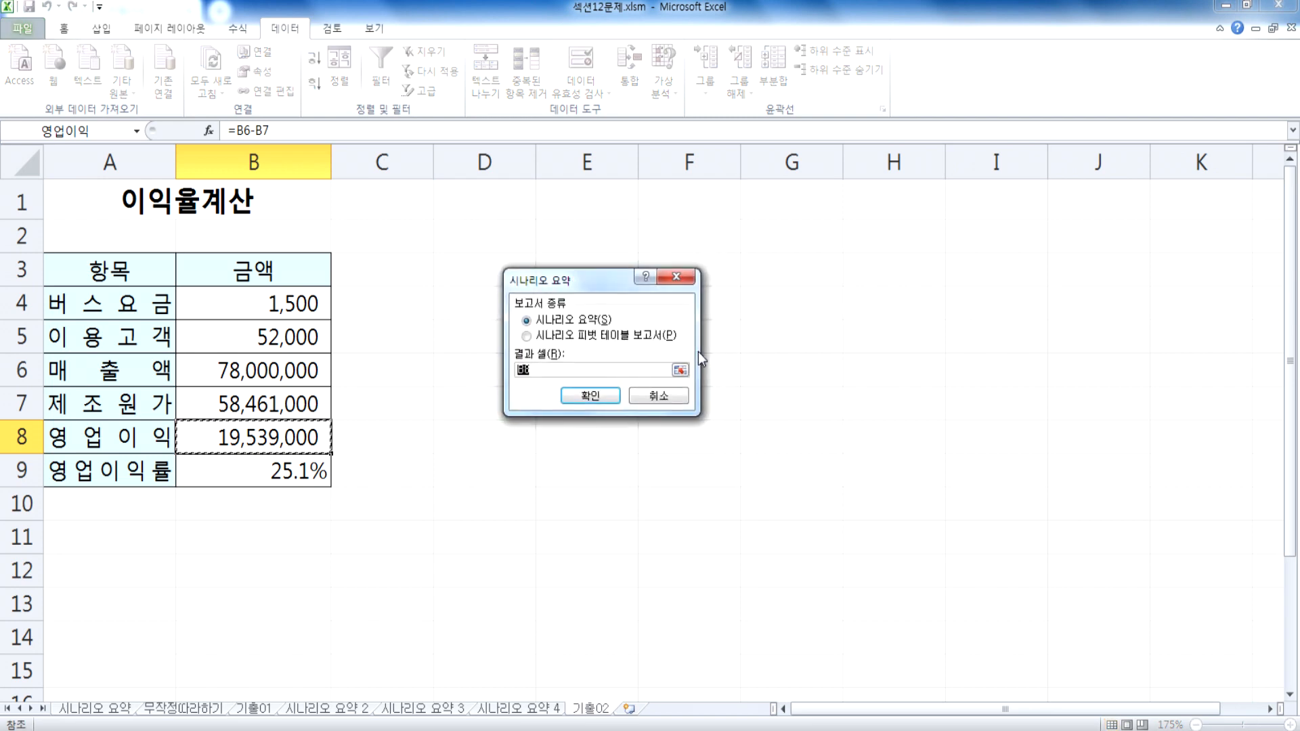
{"action": "left_click", "coordinate": [664, 395]}
{"action": "left_click", "coordinate": [679, 467]}
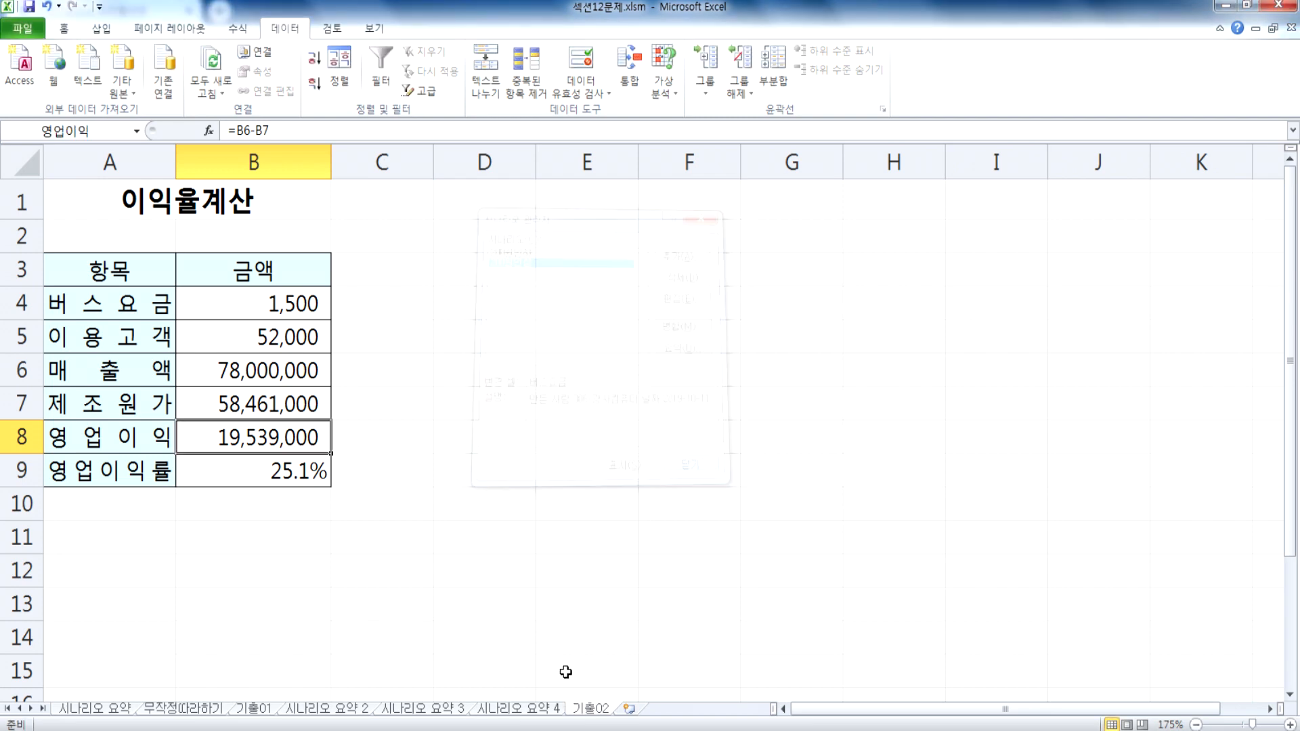
{"action": "left_click", "coordinate": [549, 709]}
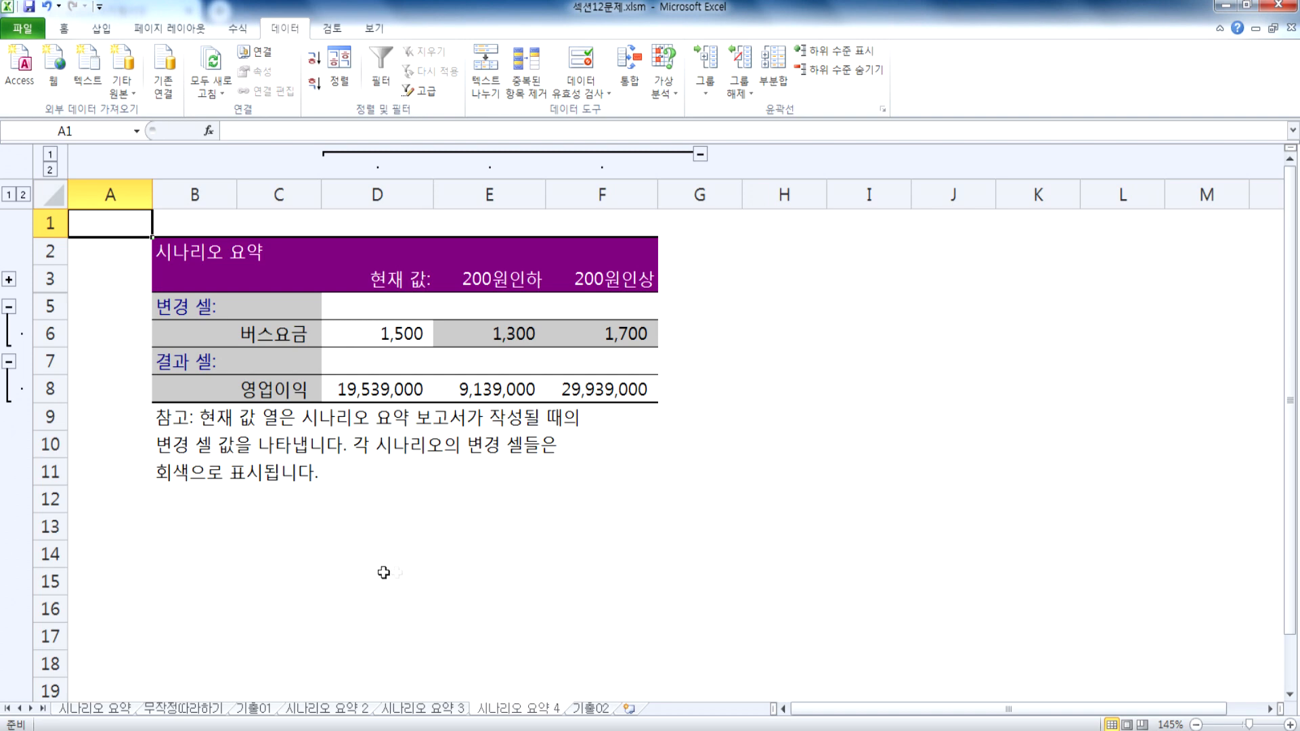
Step: Open the workbook 섹션13문제.xlsm from the 01 섹션 folder
{"action": "left_click", "coordinate": [314, 527]}
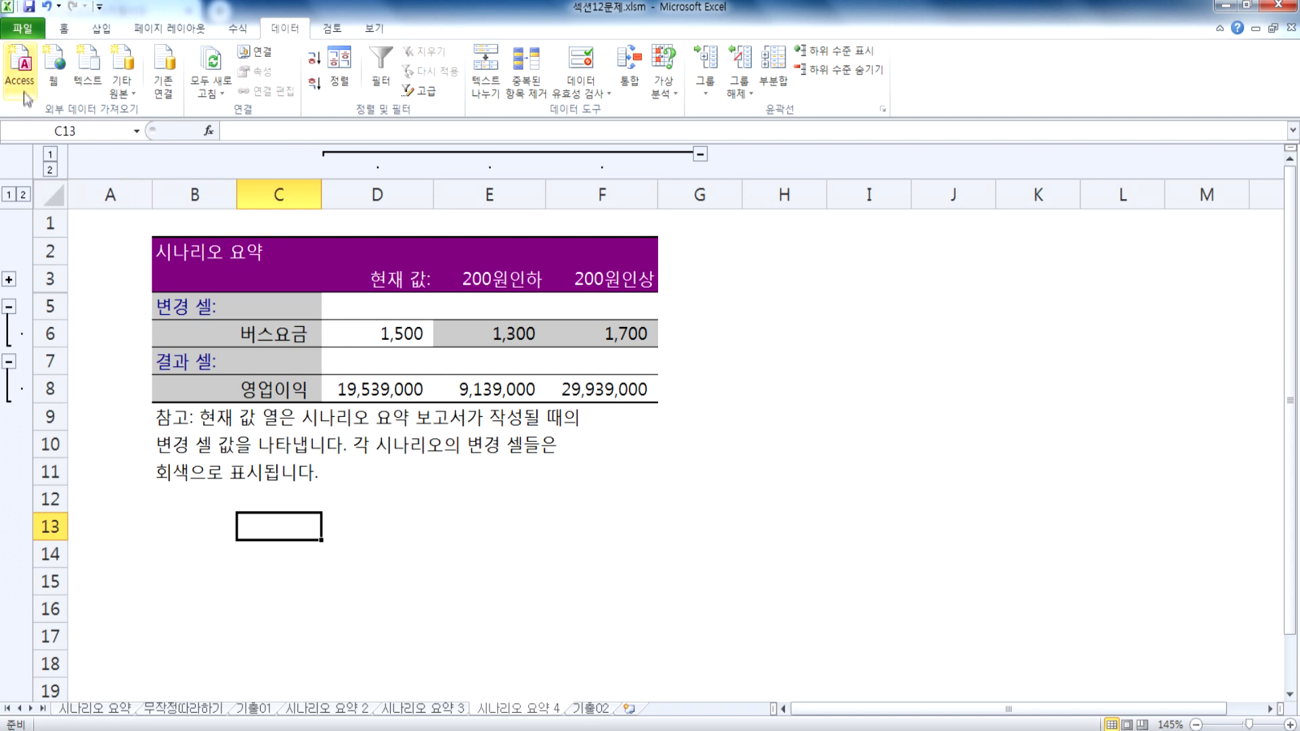
{"action": "left_click", "coordinate": [22, 28]}
{"action": "left_click", "coordinate": [56, 112]}
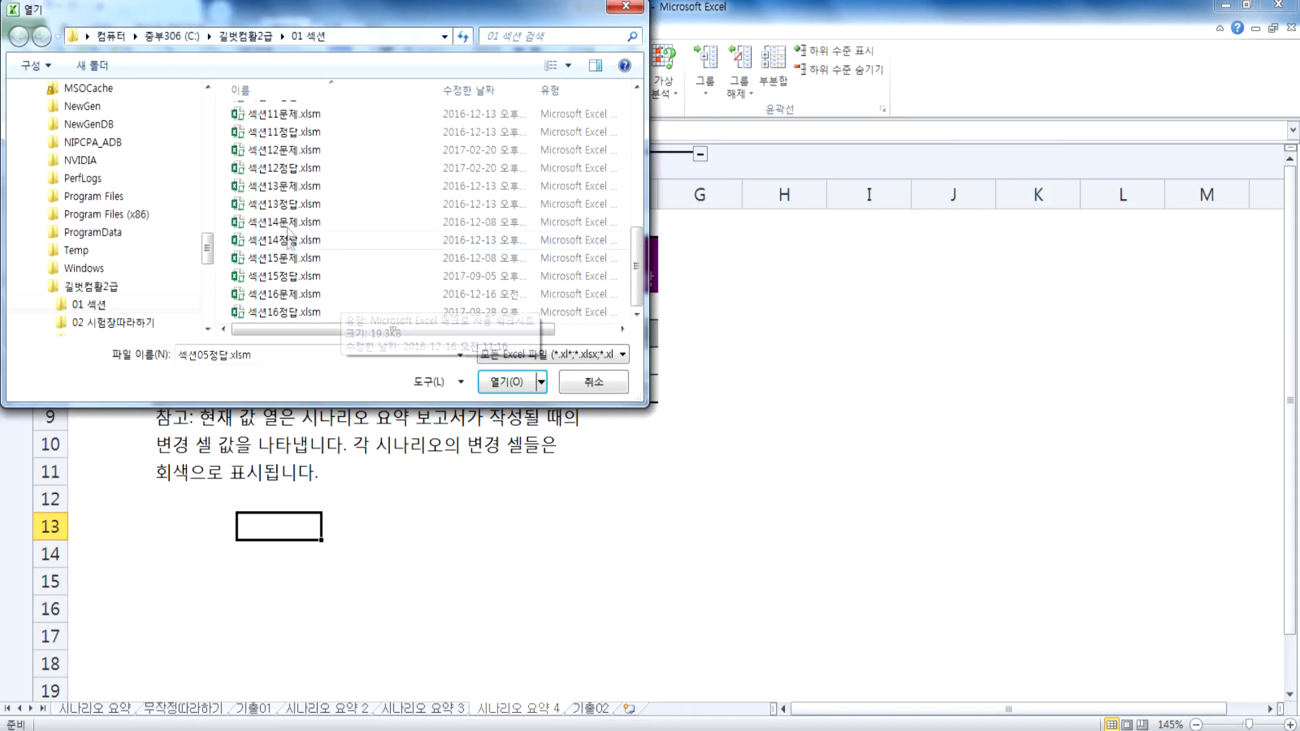
{"action": "double_click", "coordinate": [277, 187]}
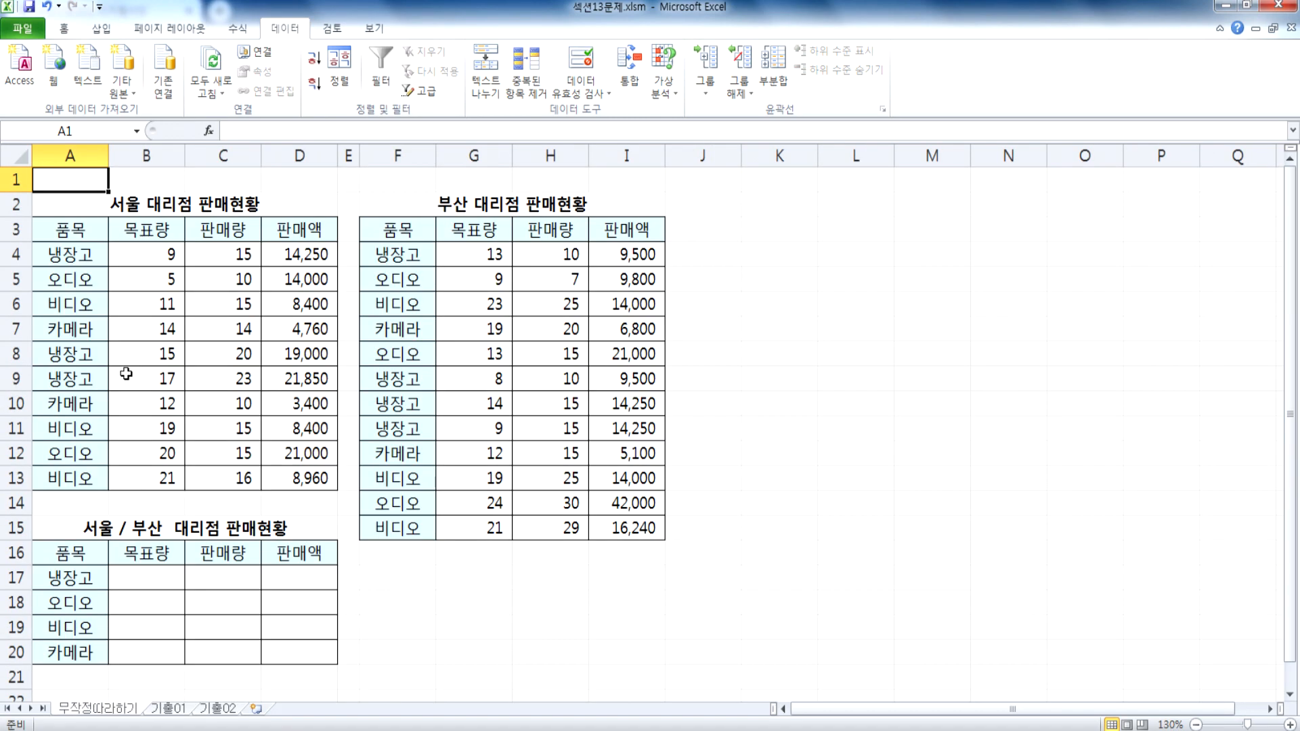
Step: Examine the 냉장고 rows in the Seoul and Busan sales tables and the matching row of the empty combined table
{"action": "scroll", "coordinate": [135, 372], "scroll_direction": "up", "scroll_amount": 2}
{"action": "scroll", "coordinate": [137, 373], "scroll_direction": "up", "scroll_amount": 3}
{"action": "left_click_drag", "start_coordinate": [80, 256], "coordinate": [298, 253]}
{"action": "left_click_drag", "start_coordinate": [88, 358], "coordinate": [328, 377]}
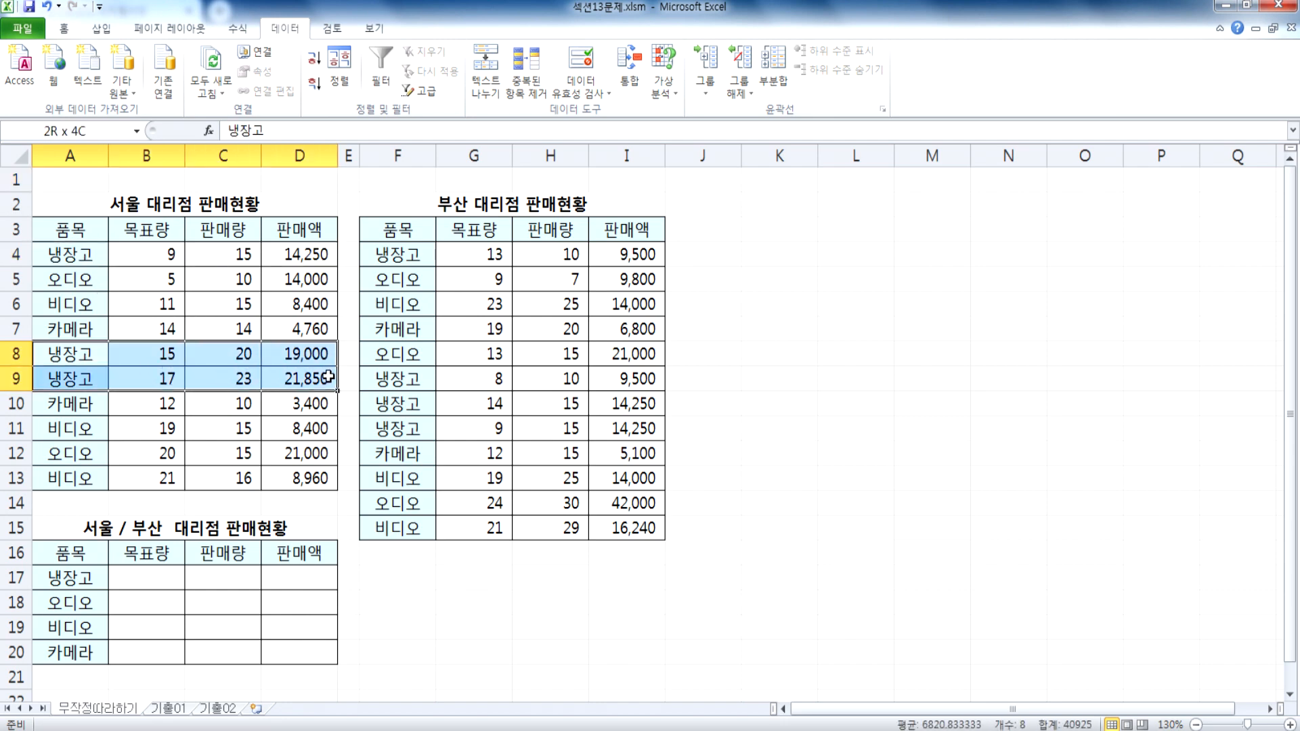
{"action": "left_click_drag", "start_coordinate": [416, 254], "coordinate": [627, 271]}
{"action": "left_click", "coordinate": [406, 499]}
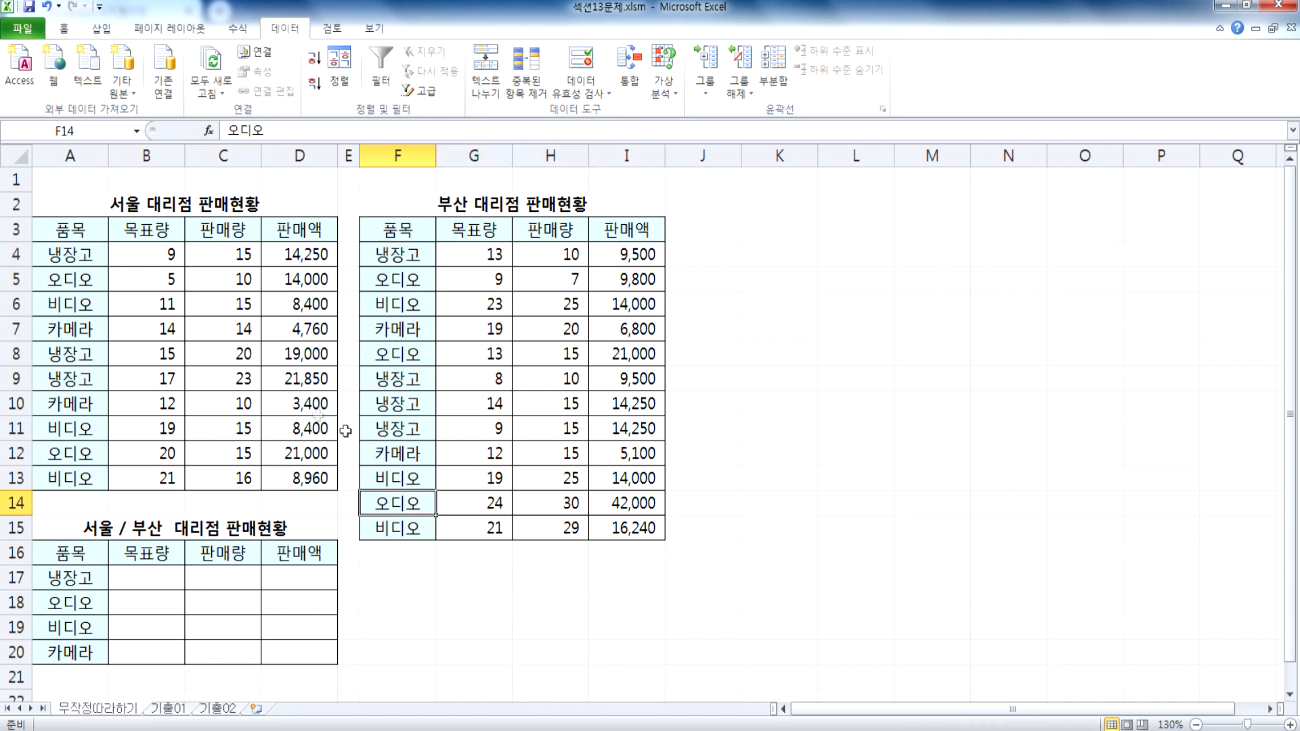
{"action": "left_click", "coordinate": [76, 261]}
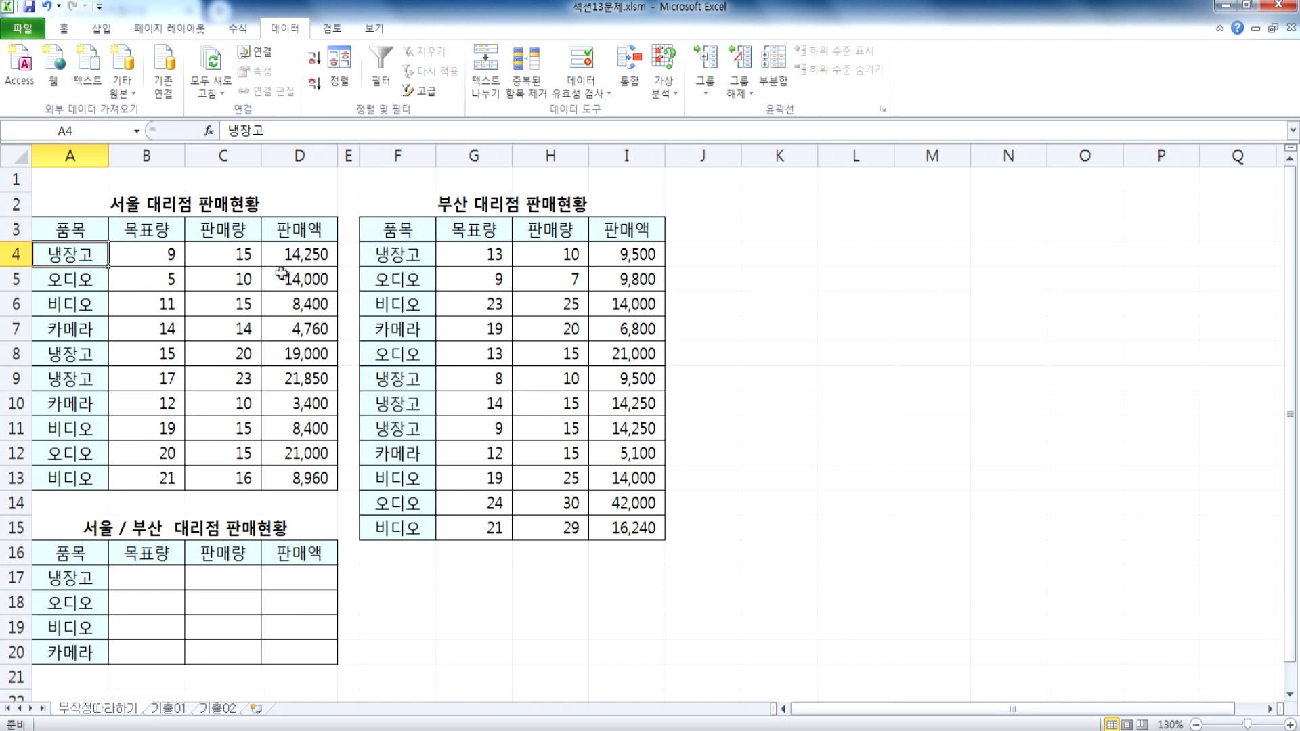
{"action": "left_click_drag", "start_coordinate": [128, 574], "coordinate": [292, 575]}
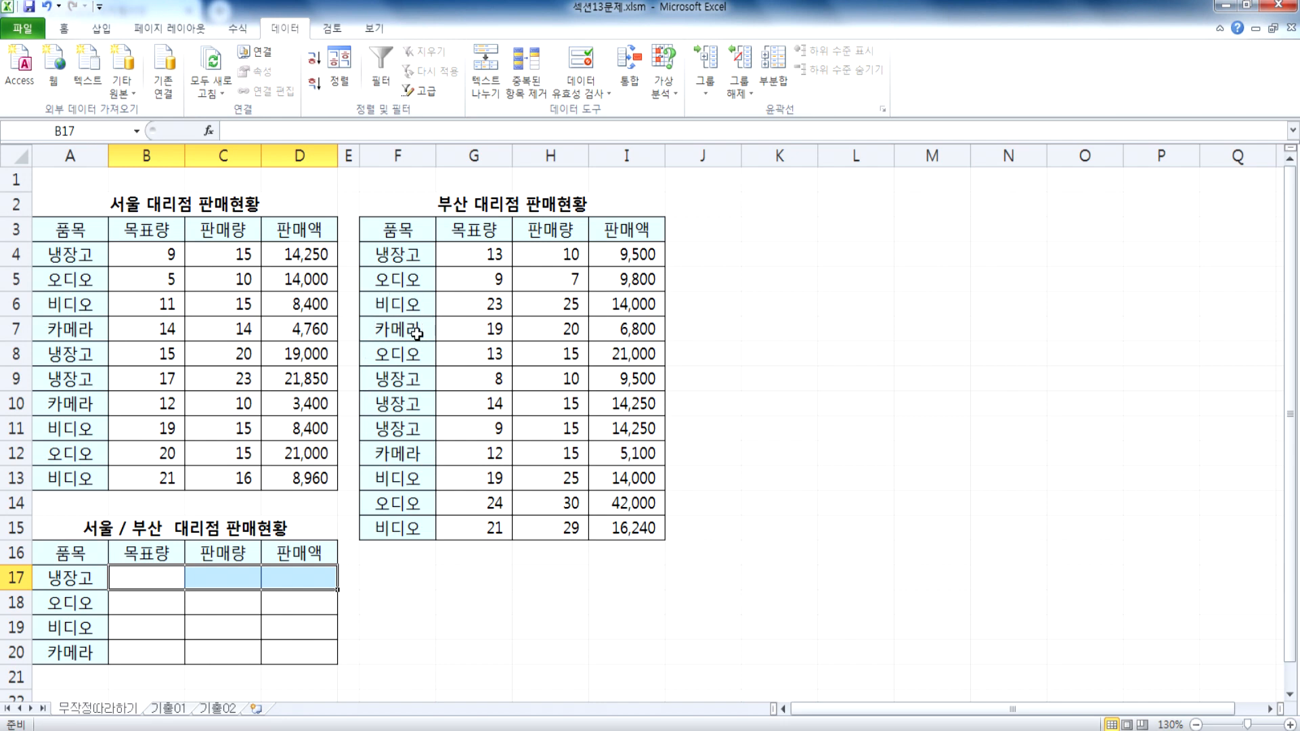
{"action": "left_click", "coordinate": [140, 575]}
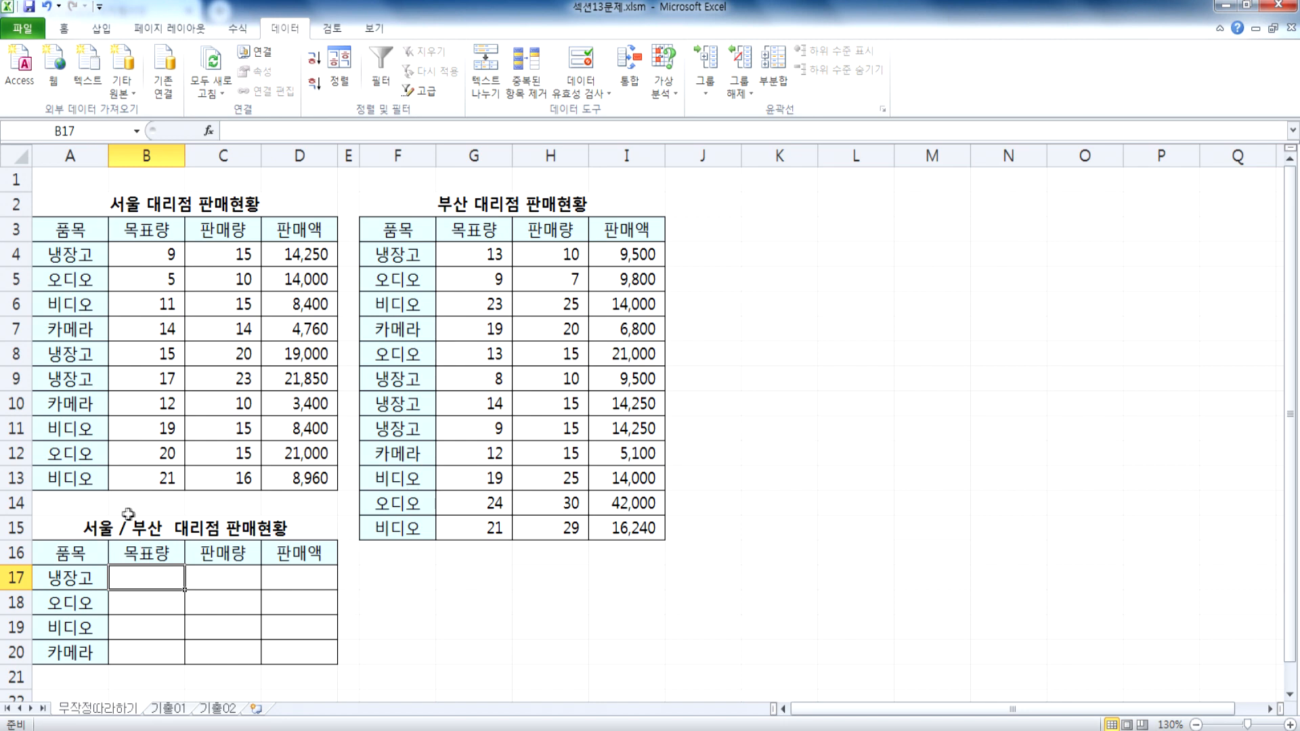
Step: Examine the full extent of the Seoul table (A3:D13) and the Busan table (F3:I15) as consolidation sources
{"action": "left_click", "coordinate": [443, 623]}
{"action": "left_click", "coordinate": [401, 595]}
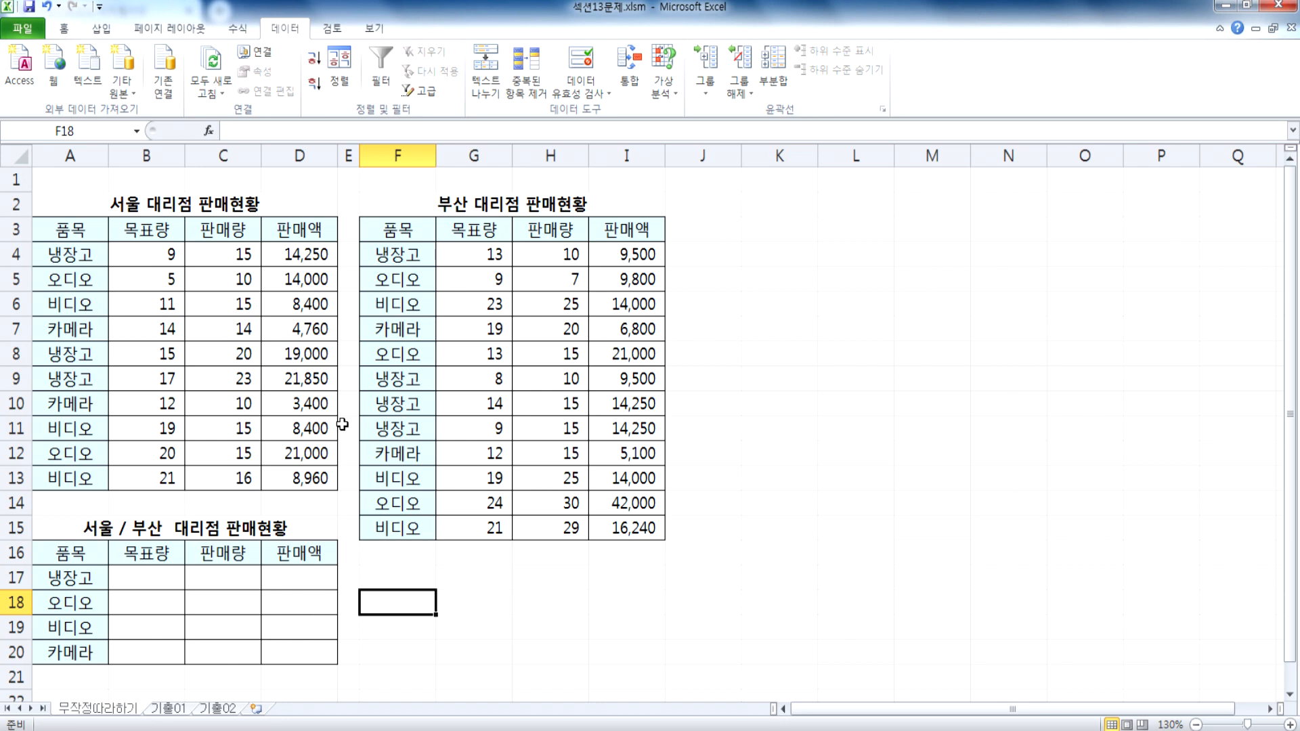
{"action": "left_click", "coordinate": [389, 260]}
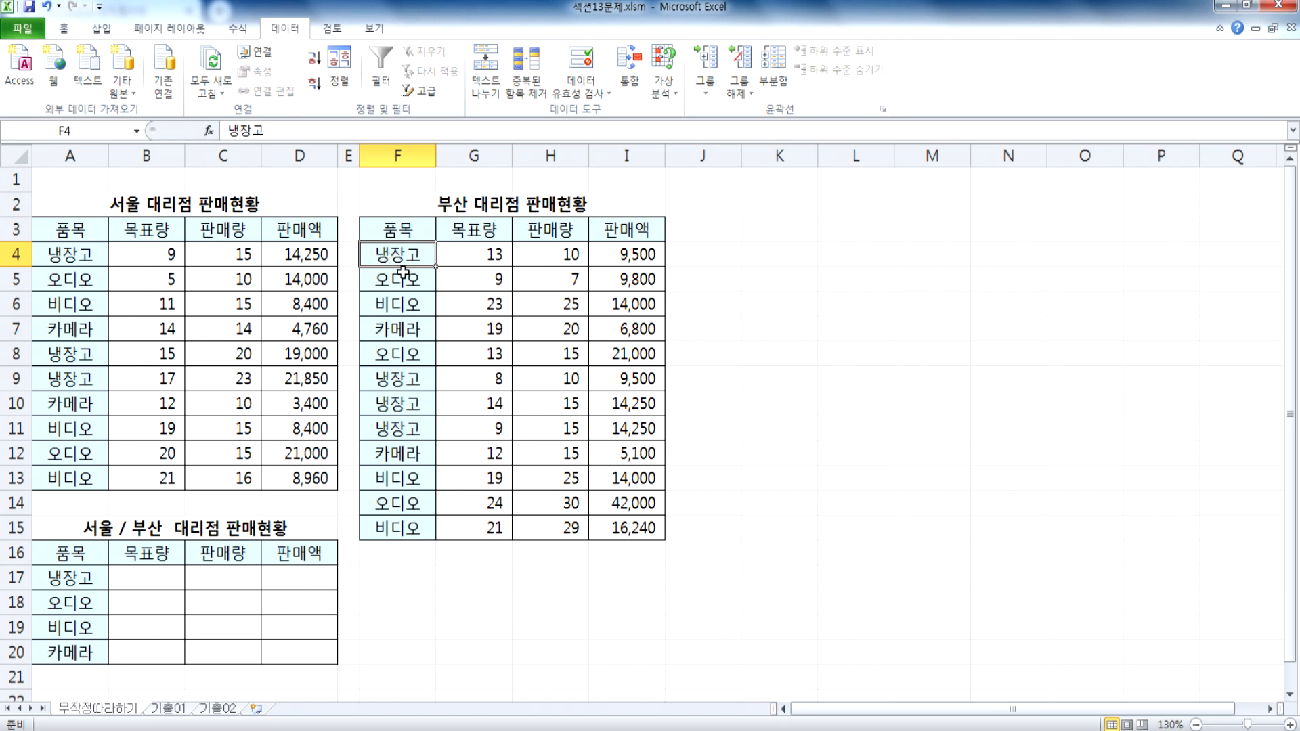
{"action": "left_click_drag", "start_coordinate": [81, 236], "coordinate": [288, 478]}
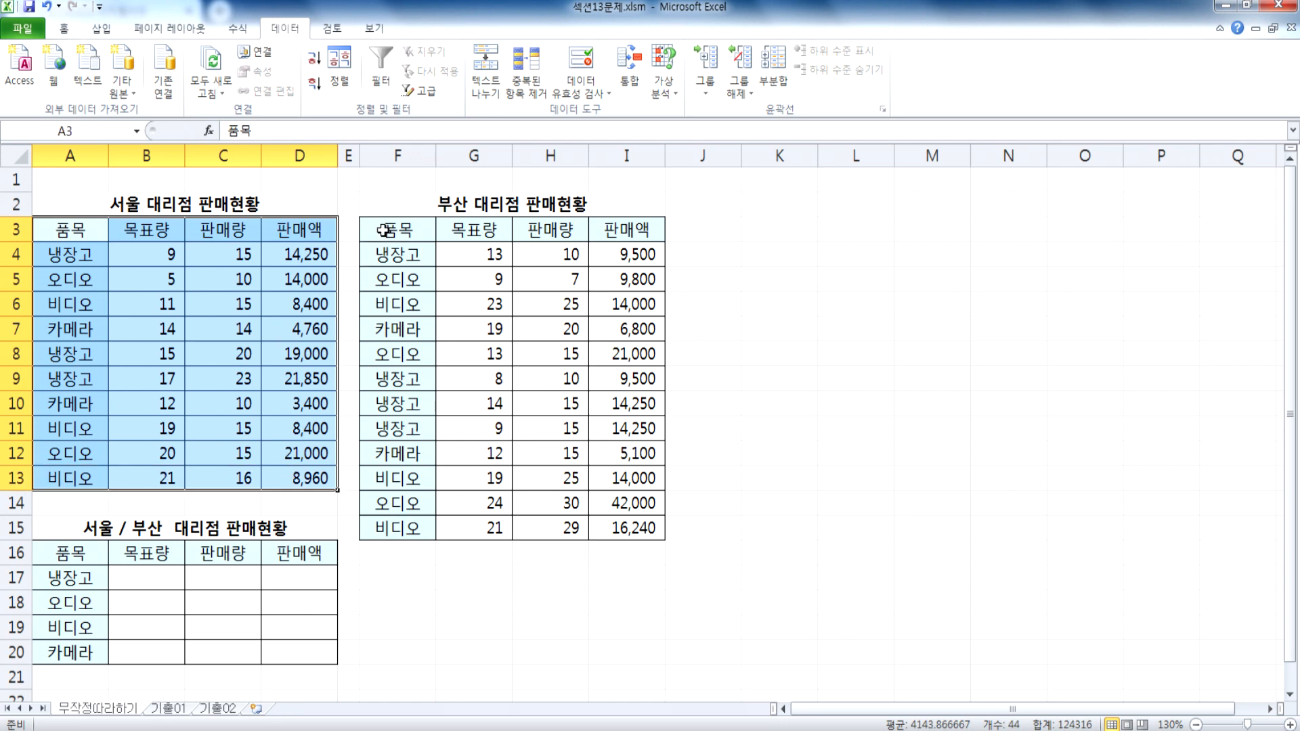
{"action": "left_click_drag", "start_coordinate": [383, 231], "coordinate": [618, 523]}
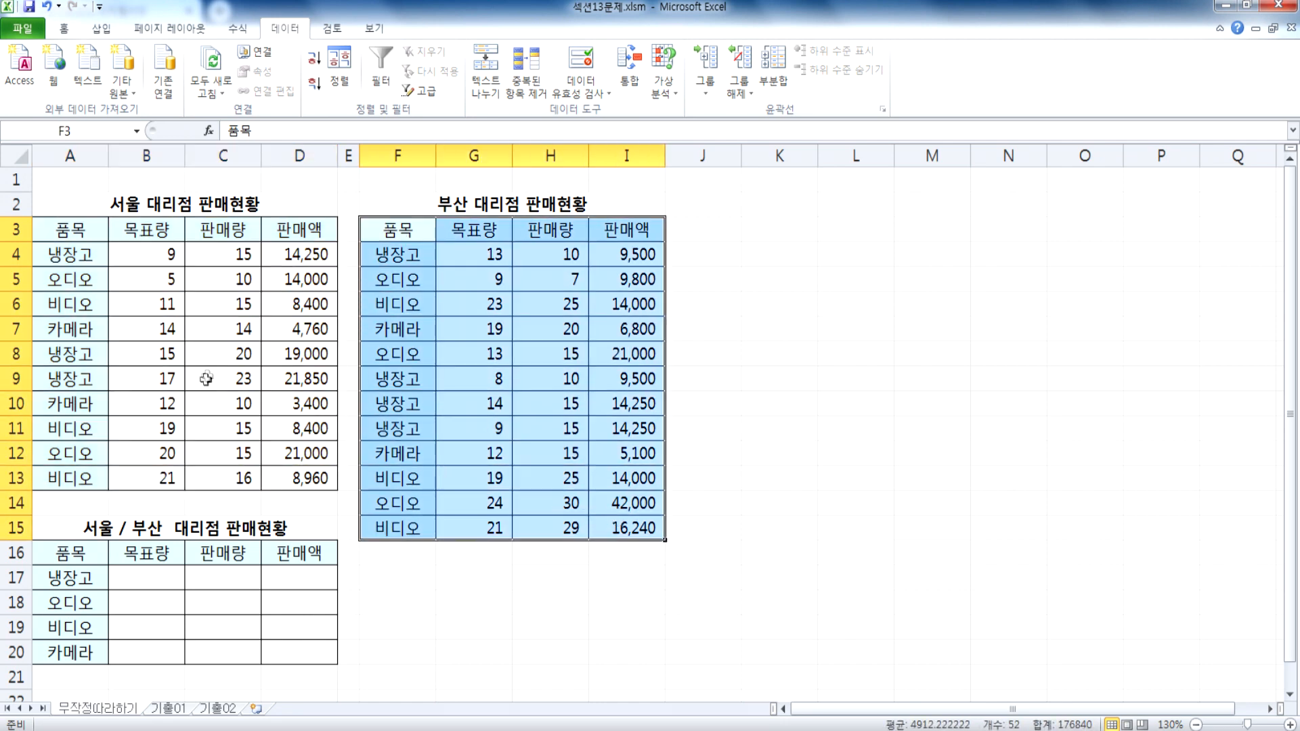
{"action": "left_click", "coordinate": [505, 431]}
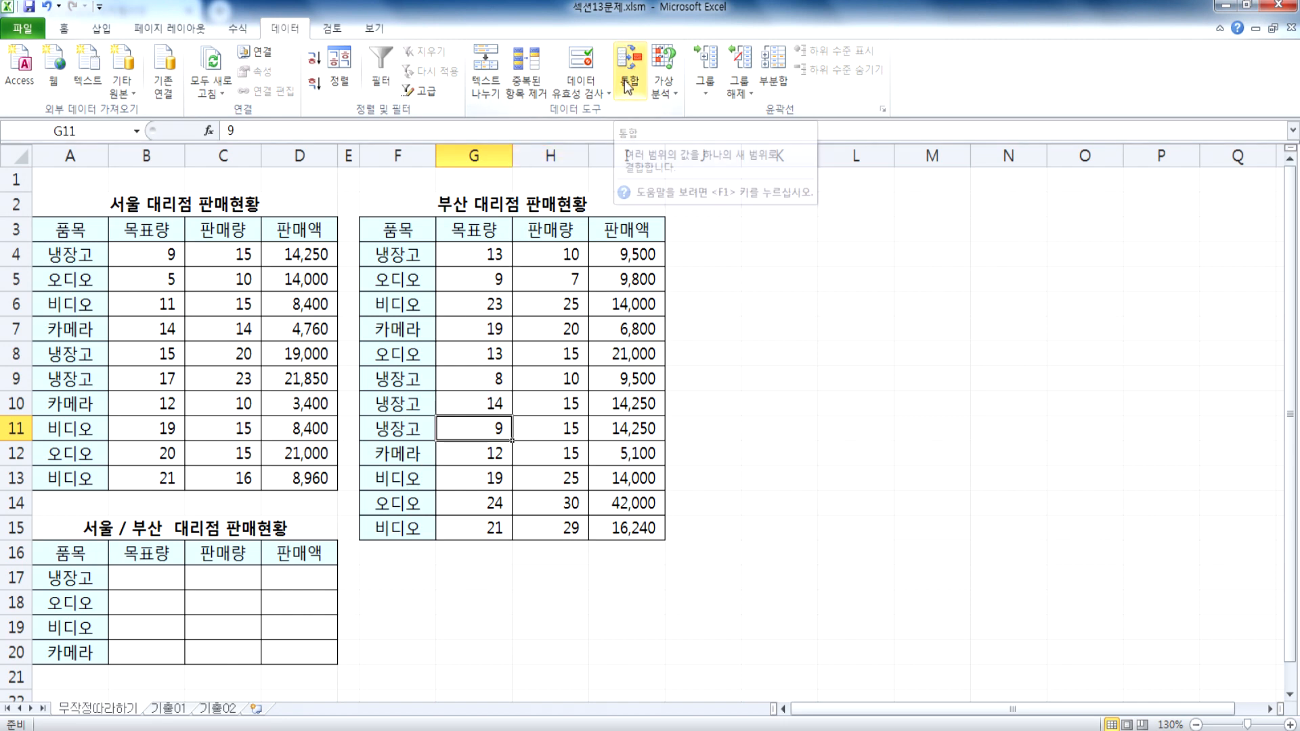
Step: Start a consolidation into the combined Seoul/Busan table A16:D20 using the 합계 function
{"action": "scroll", "coordinate": [254, 373], "scroll_direction": "down", "scroll_amount": 3}
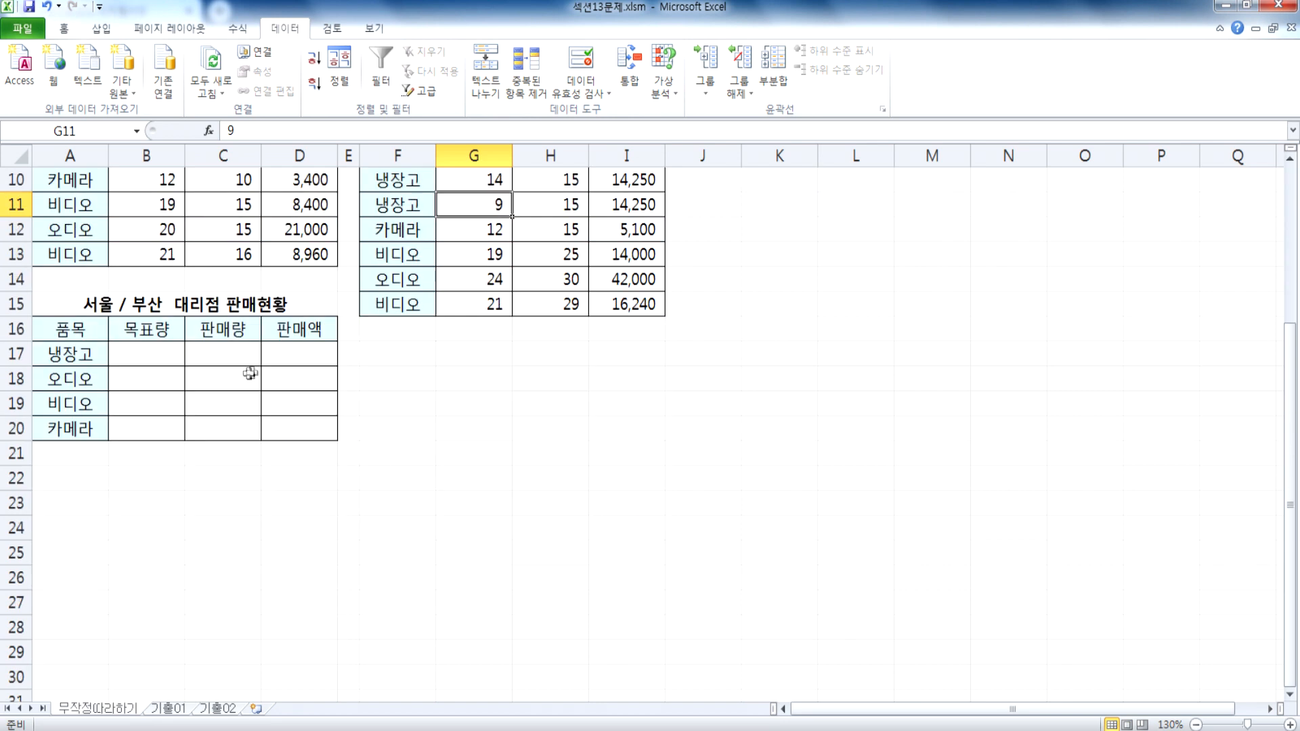
{"action": "left_click_drag", "start_coordinate": [70, 331], "coordinate": [299, 429]}
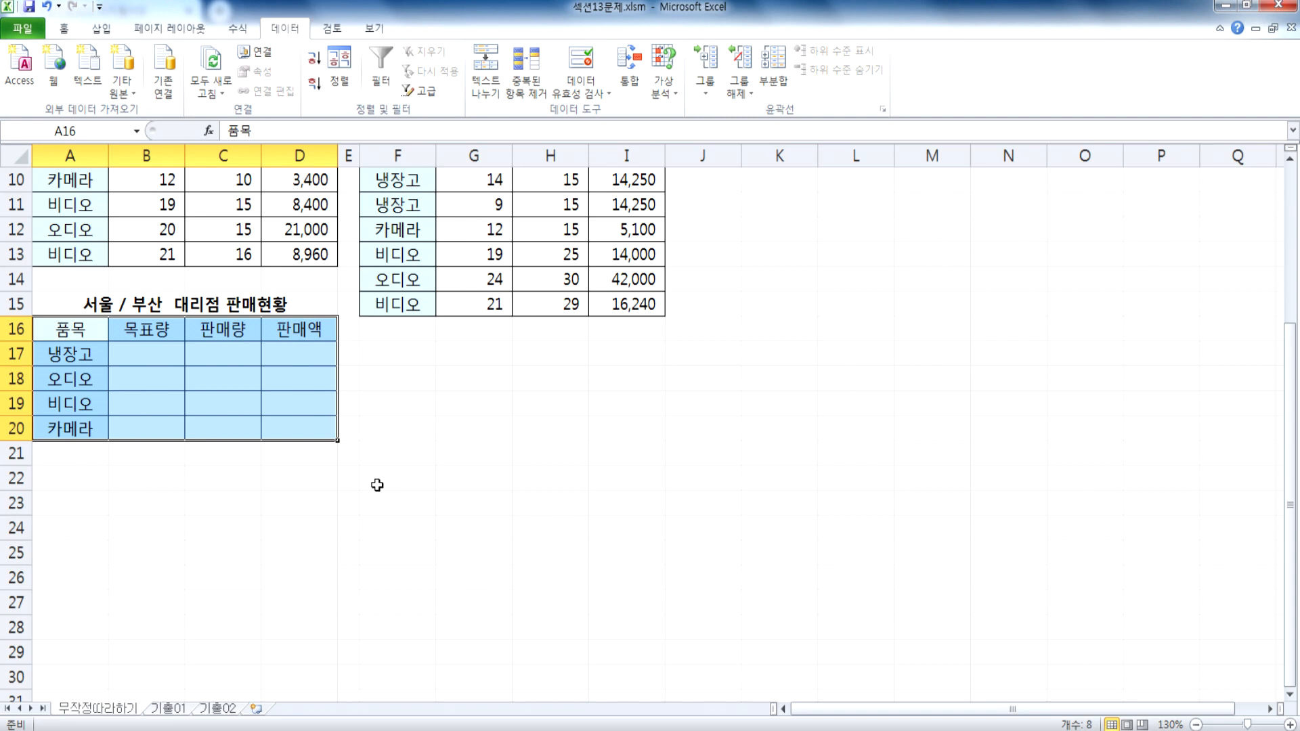
{"action": "left_click_drag", "start_coordinate": [67, 332], "coordinate": [285, 433]}
{"action": "left_click", "coordinate": [630, 80]}
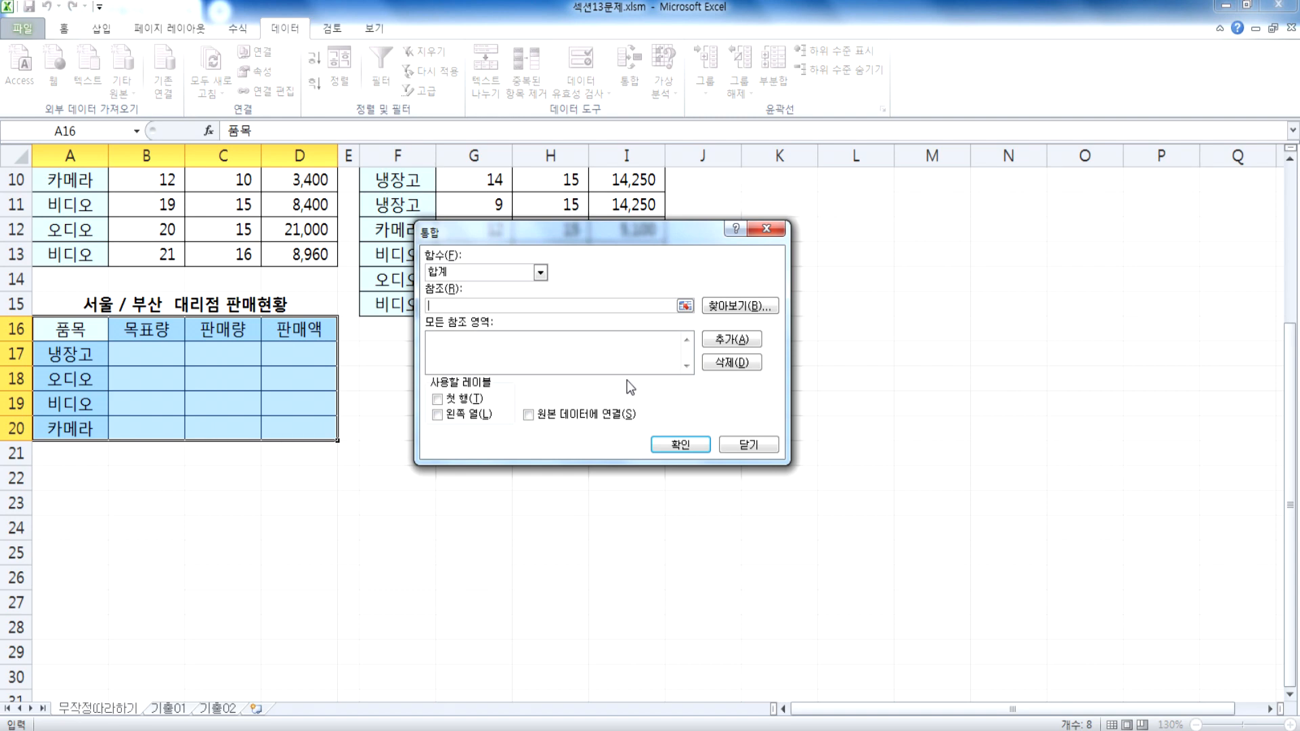
{"action": "left_click", "coordinate": [464, 274]}
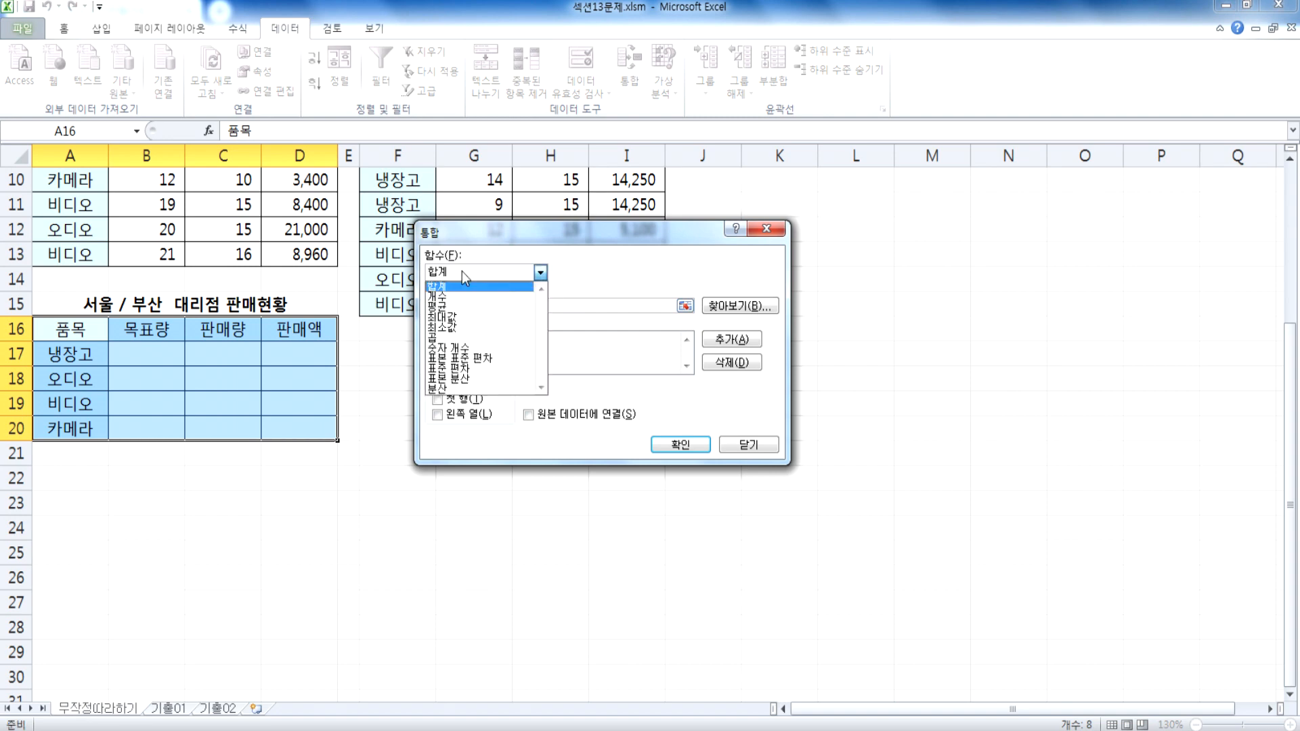
{"action": "left_click", "coordinate": [455, 288]}
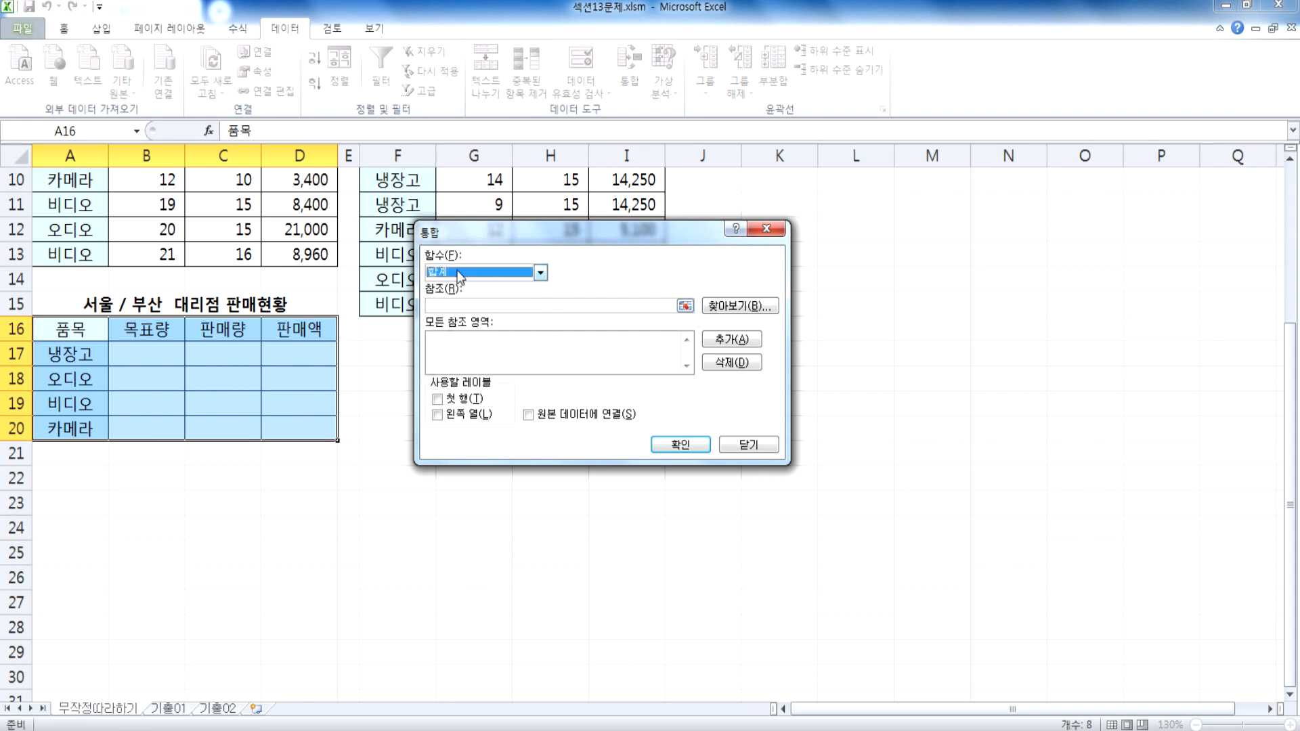
Step: Add the Seoul sales table A3:D13 to the consolidation's source references
{"action": "left_click", "coordinate": [470, 306]}
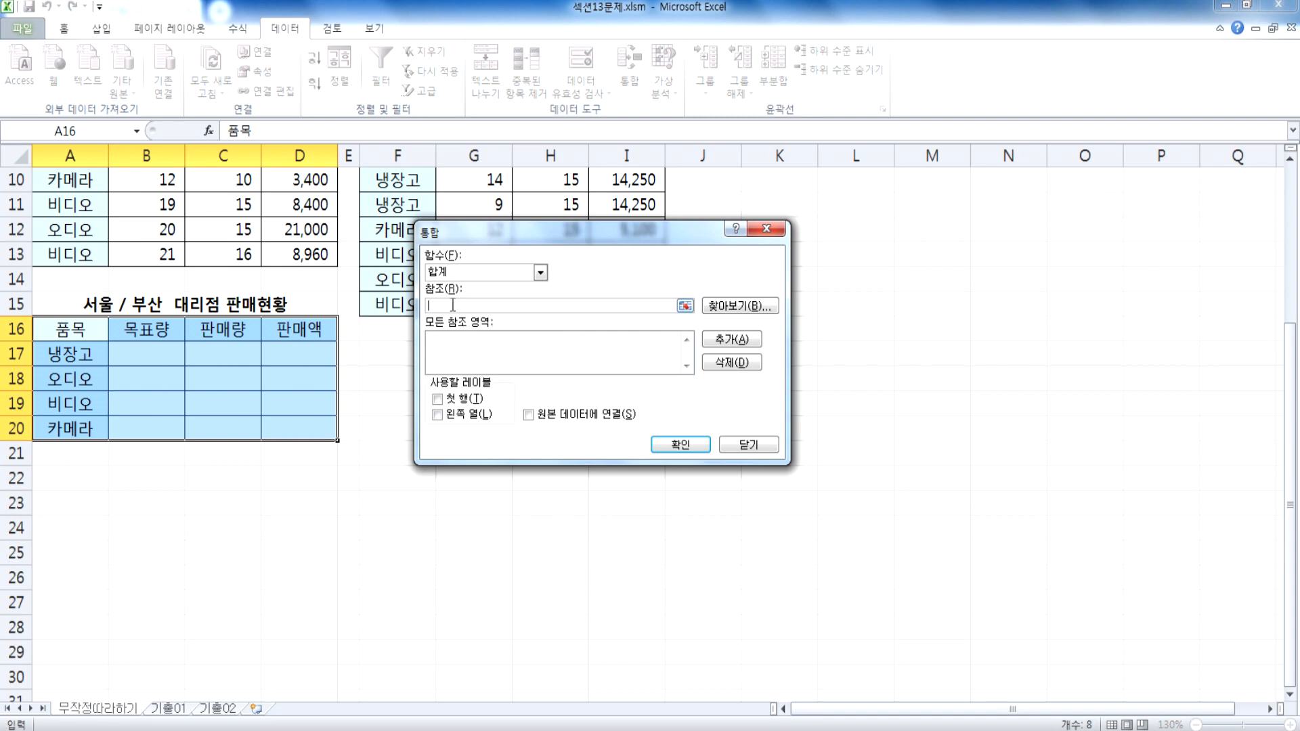
{"action": "scroll", "coordinate": [193, 373], "scroll_direction": "up", "scroll_amount": 3}
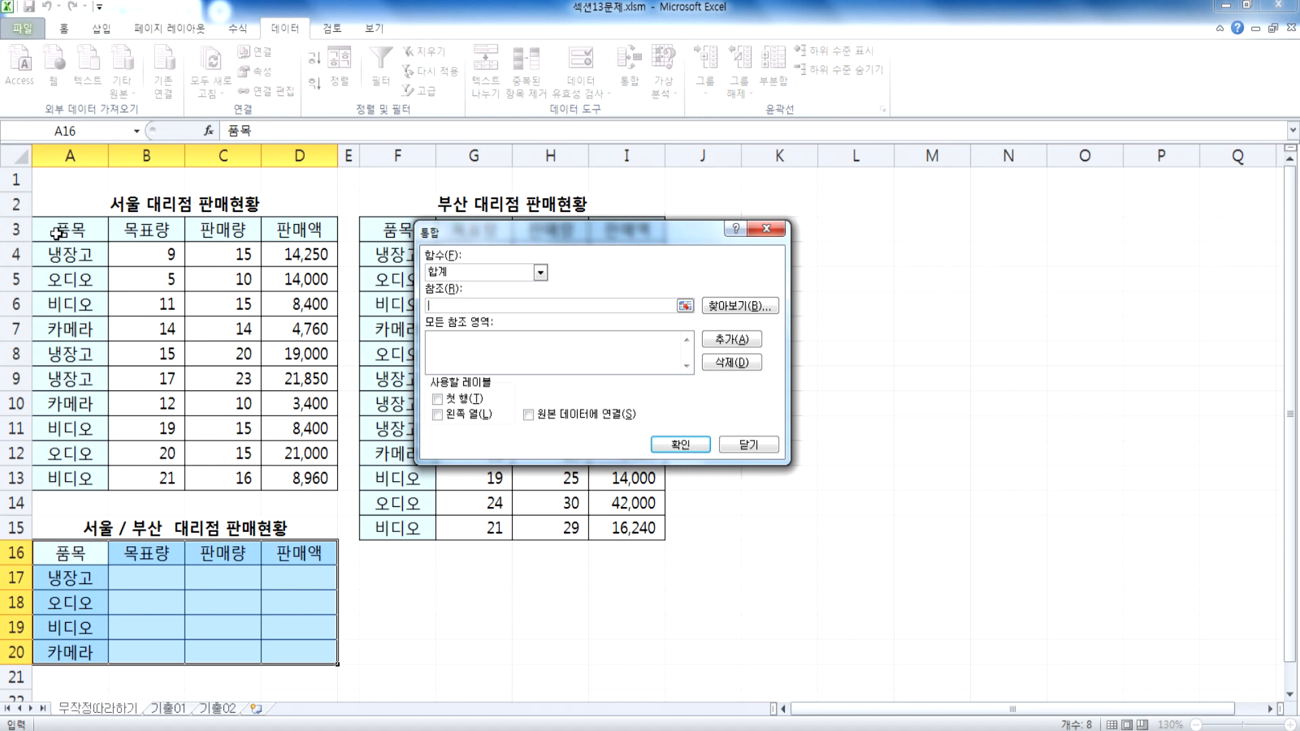
{"action": "left_click_drag", "start_coordinate": [56, 232], "coordinate": [279, 262]}
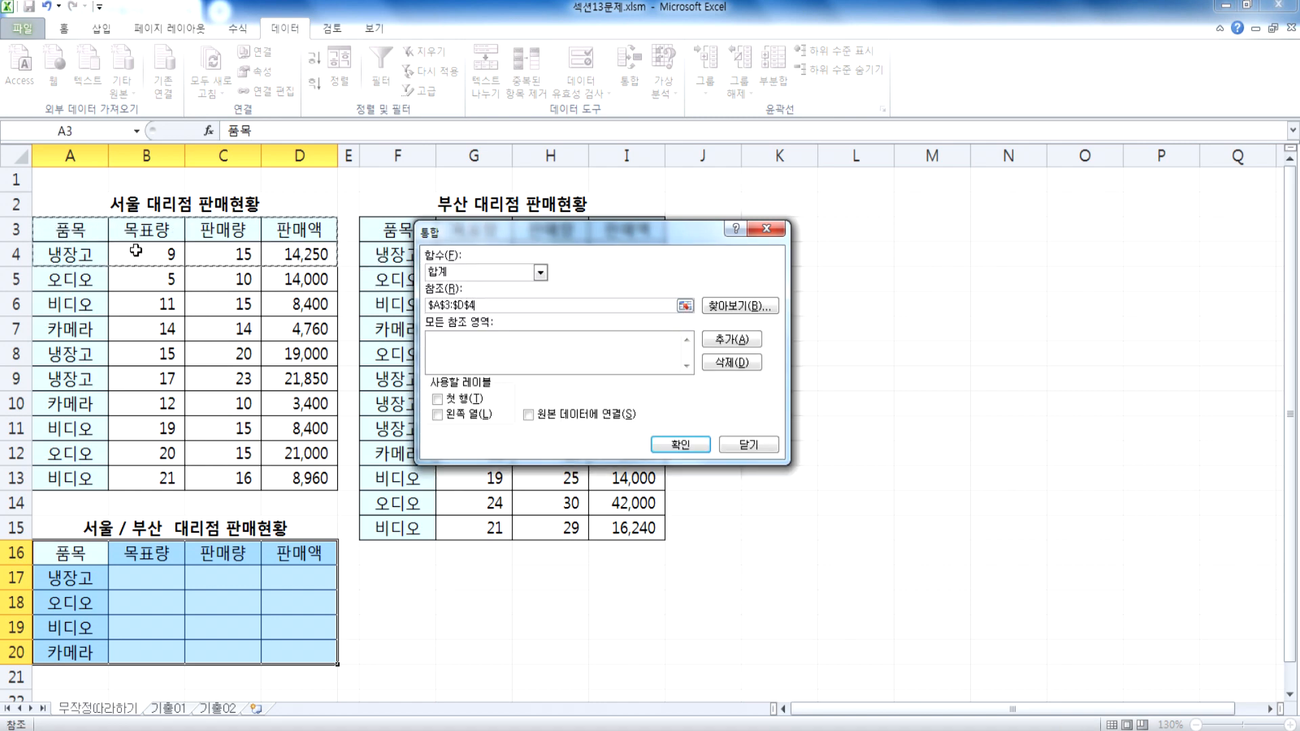
{"action": "left_click_drag", "start_coordinate": [96, 235], "coordinate": [310, 484]}
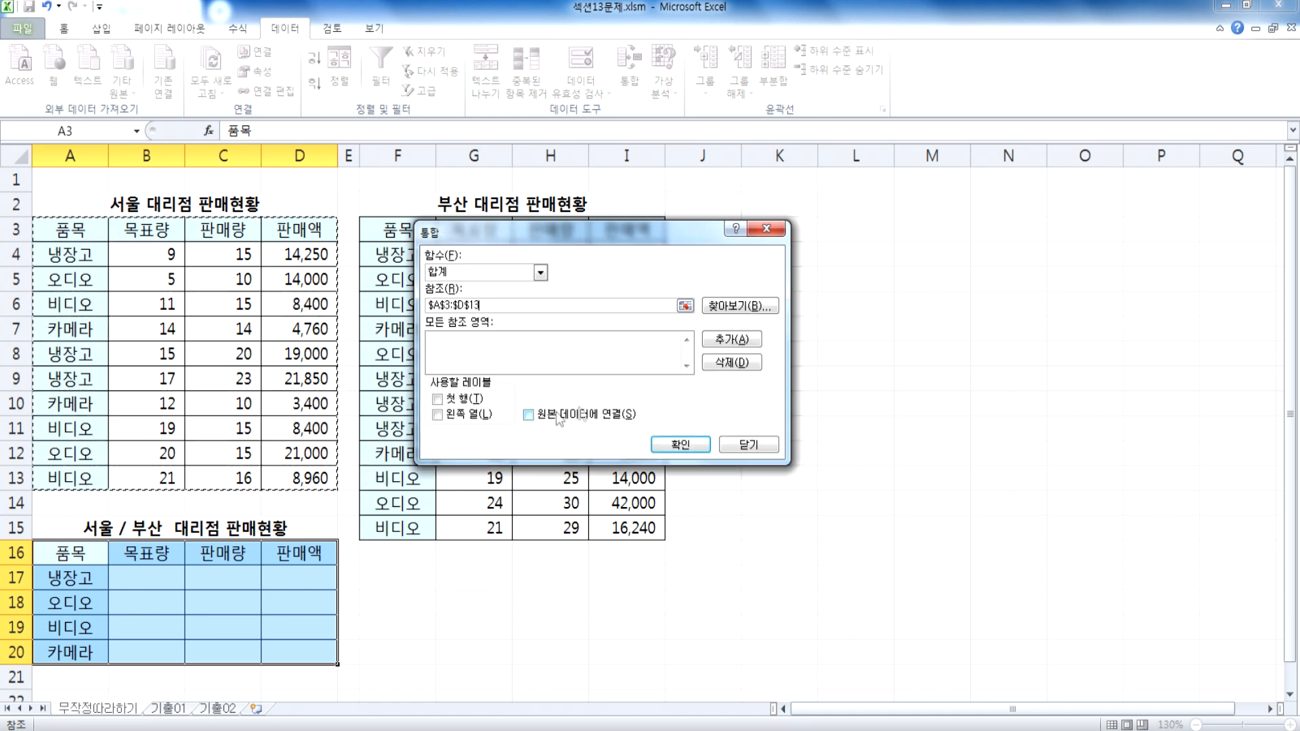
{"action": "left_click", "coordinate": [725, 339]}
Step: Add the Busan sales table F3:I15 to the consolidation's source references, with the dialog moved clear of the table
{"action": "left_click_drag", "start_coordinate": [715, 232], "coordinate": [1022, 176]}
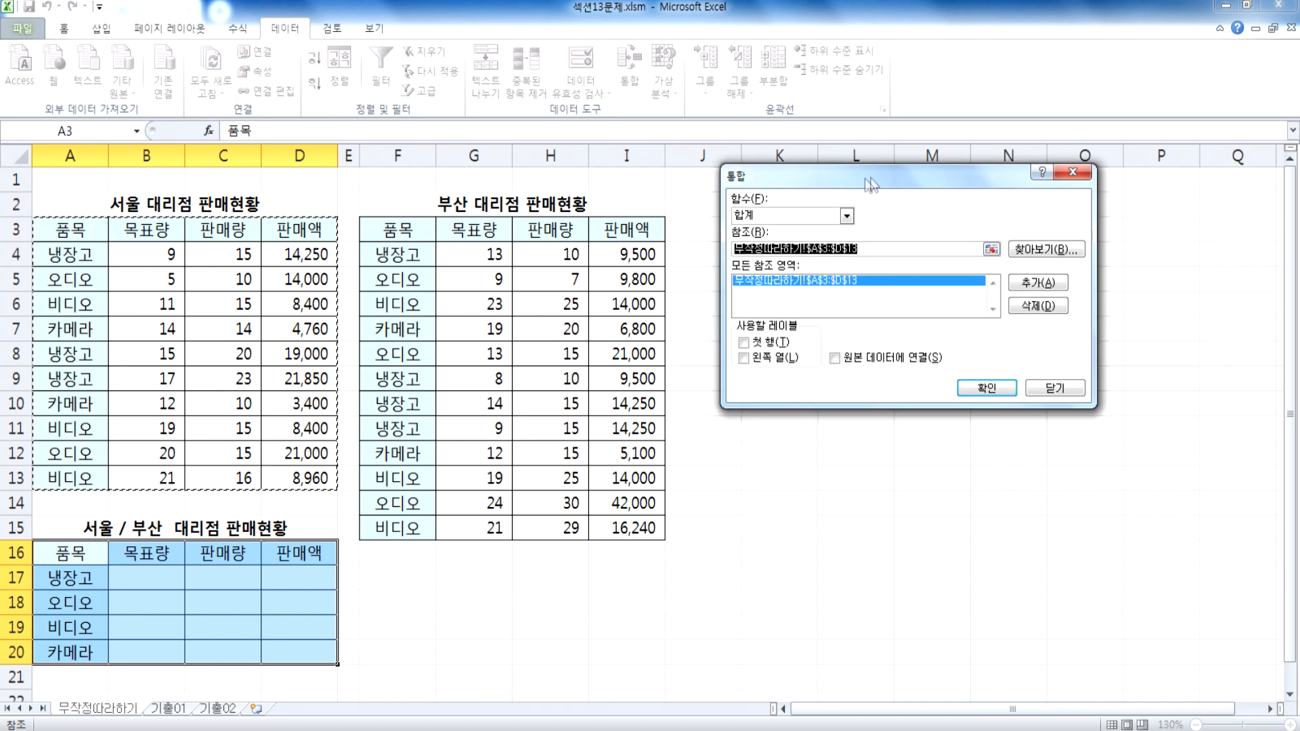
{"action": "left_click_drag", "start_coordinate": [405, 234], "coordinate": [618, 531]}
{"action": "left_click", "coordinate": [1030, 284]}
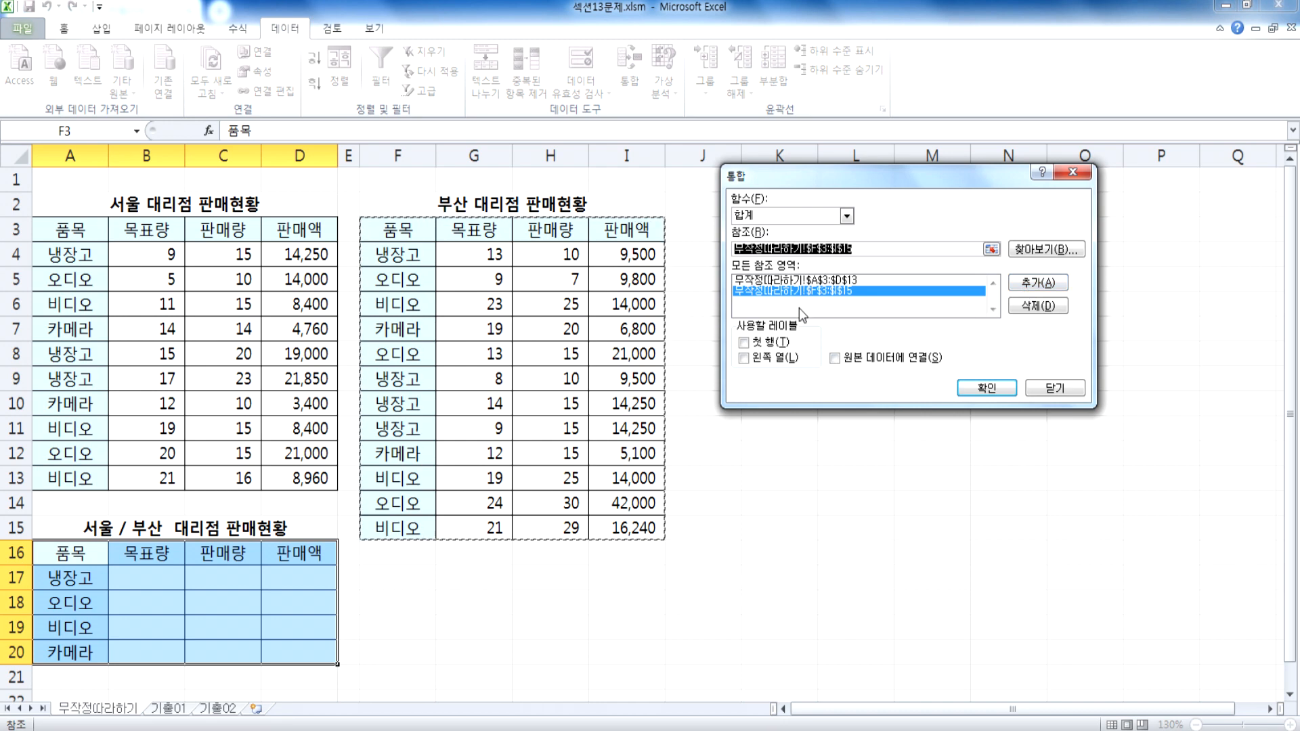
Step: Use both 첫 행 and 왼쪽 열 as labels and run the consolidation into the combined table
{"action": "left_click", "coordinate": [769, 343]}
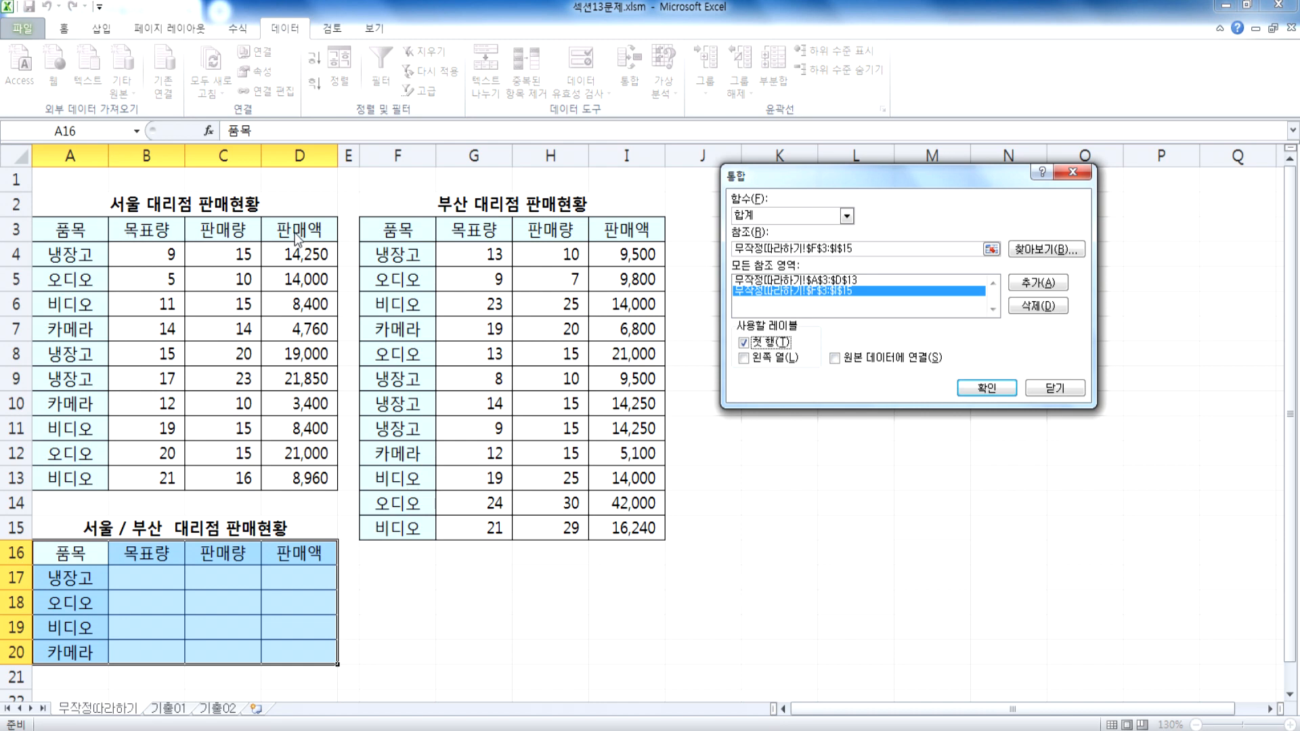
{"action": "left_click", "coordinate": [757, 358]}
{"action": "left_click", "coordinate": [869, 249]}
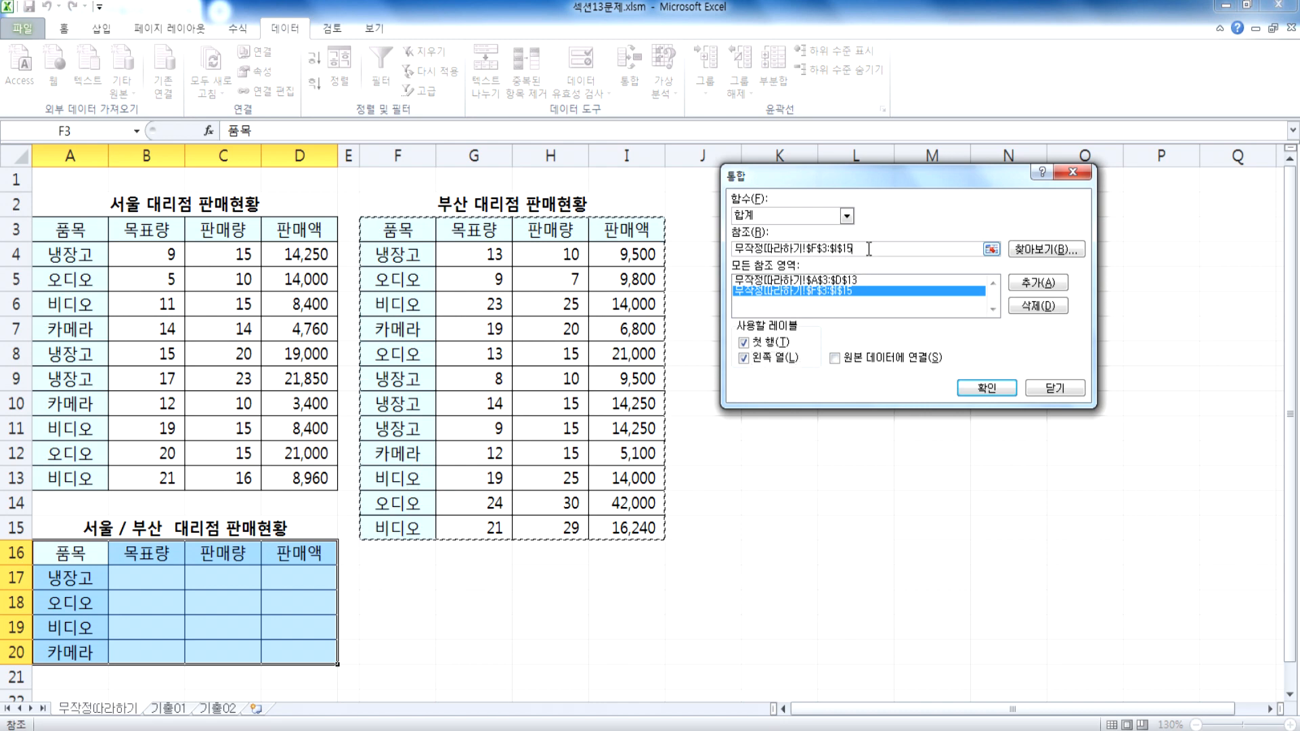
{"action": "left_click", "coordinate": [982, 388]}
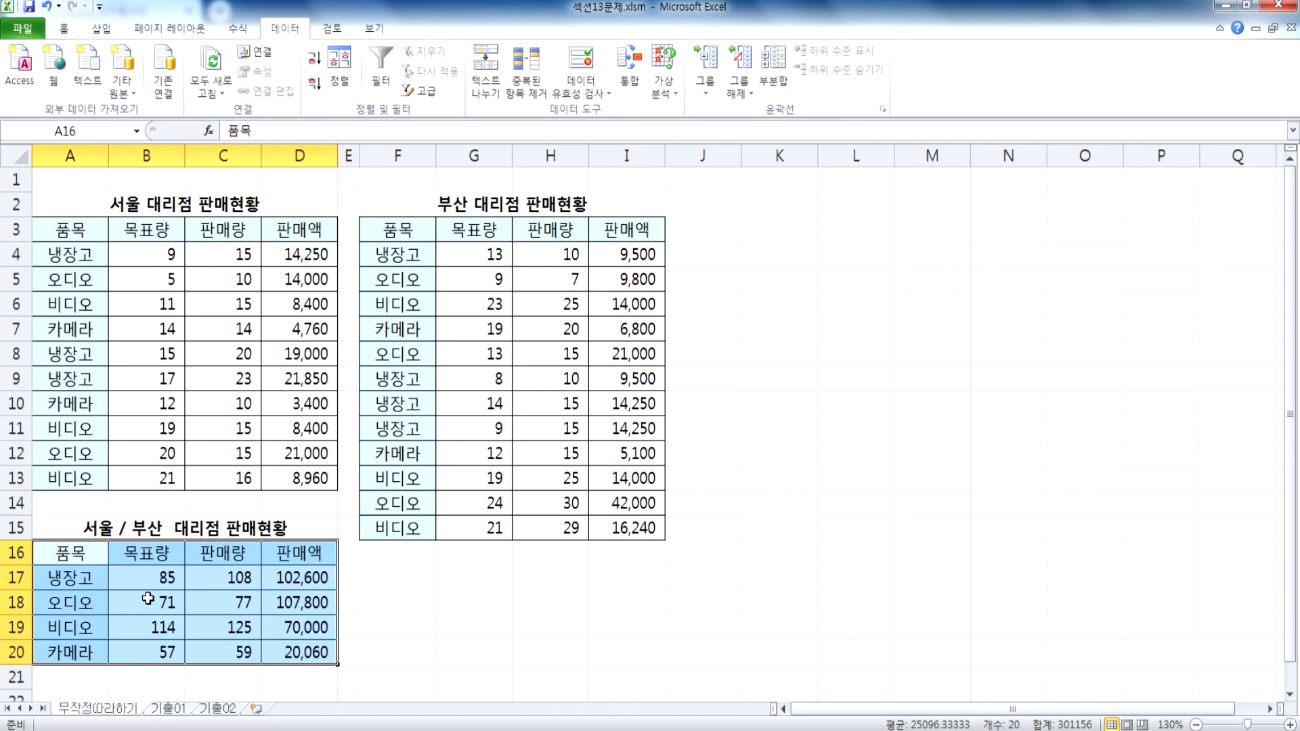
Step: Clear the consolidated values in B17:D20 of the combined Seoul/Busan table
{"action": "scroll", "coordinate": [148, 598], "scroll_direction": "down", "scroll_amount": 1}
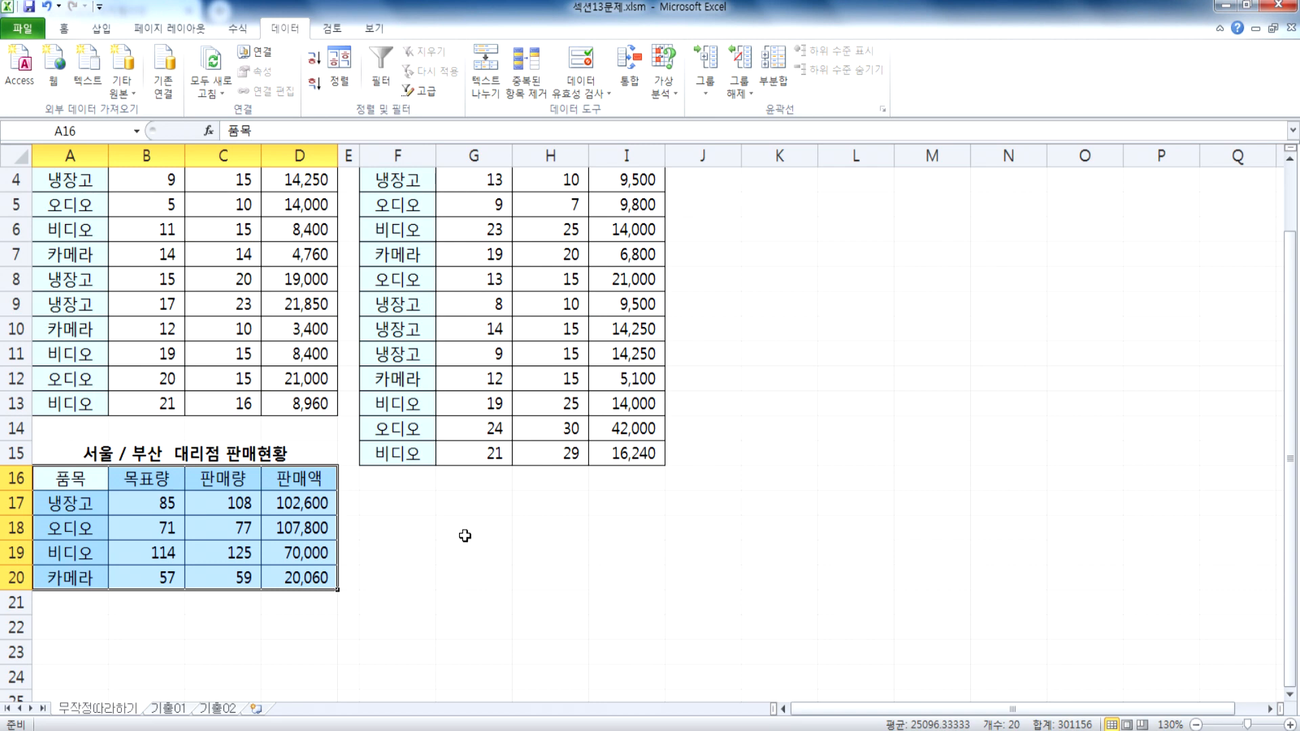
{"action": "left_click", "coordinate": [439, 531]}
{"action": "left_click", "coordinate": [166, 502]}
{"action": "left_click_drag", "start_coordinate": [166, 502], "coordinate": [299, 578]}
{"action": "key", "text": "Delete"}
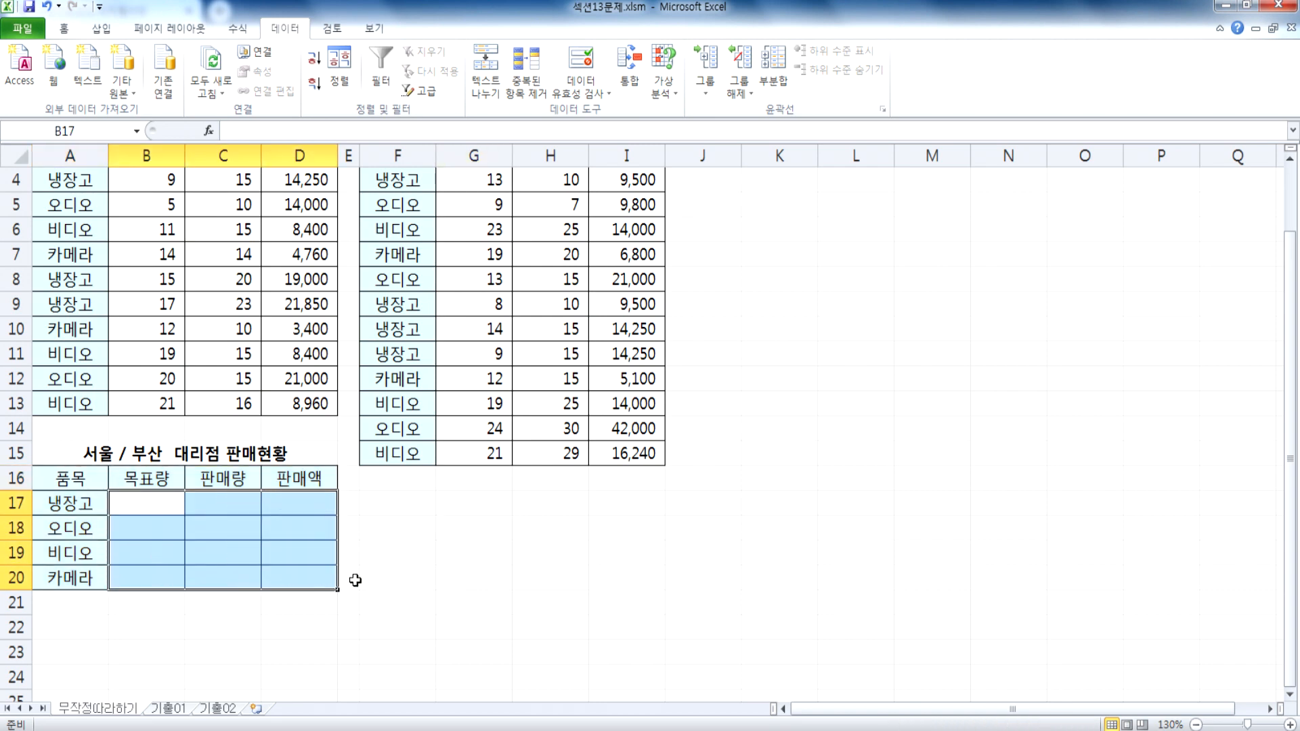
{"action": "left_click", "coordinate": [476, 562]}
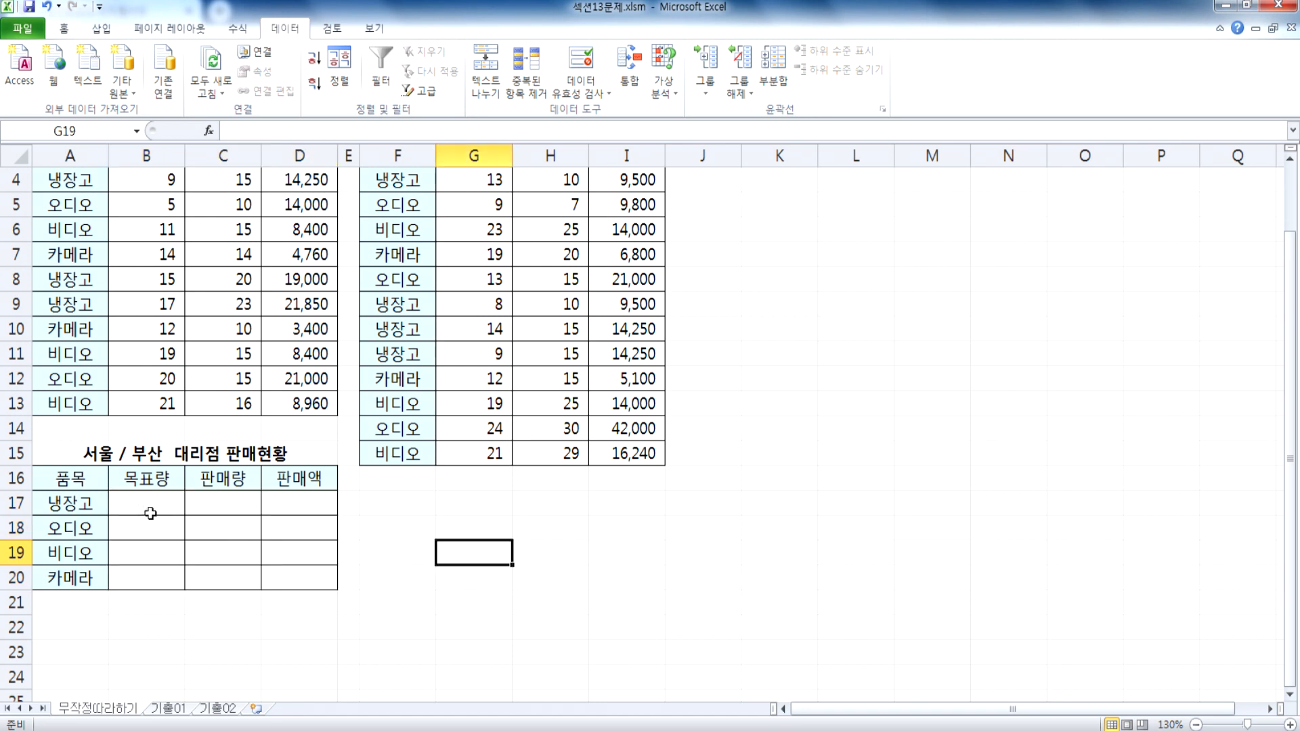
Step: Start a consolidation into the combined table A16:D20 and delete both existing source references
{"action": "left_click_drag", "start_coordinate": [68, 481], "coordinate": [310, 581]}
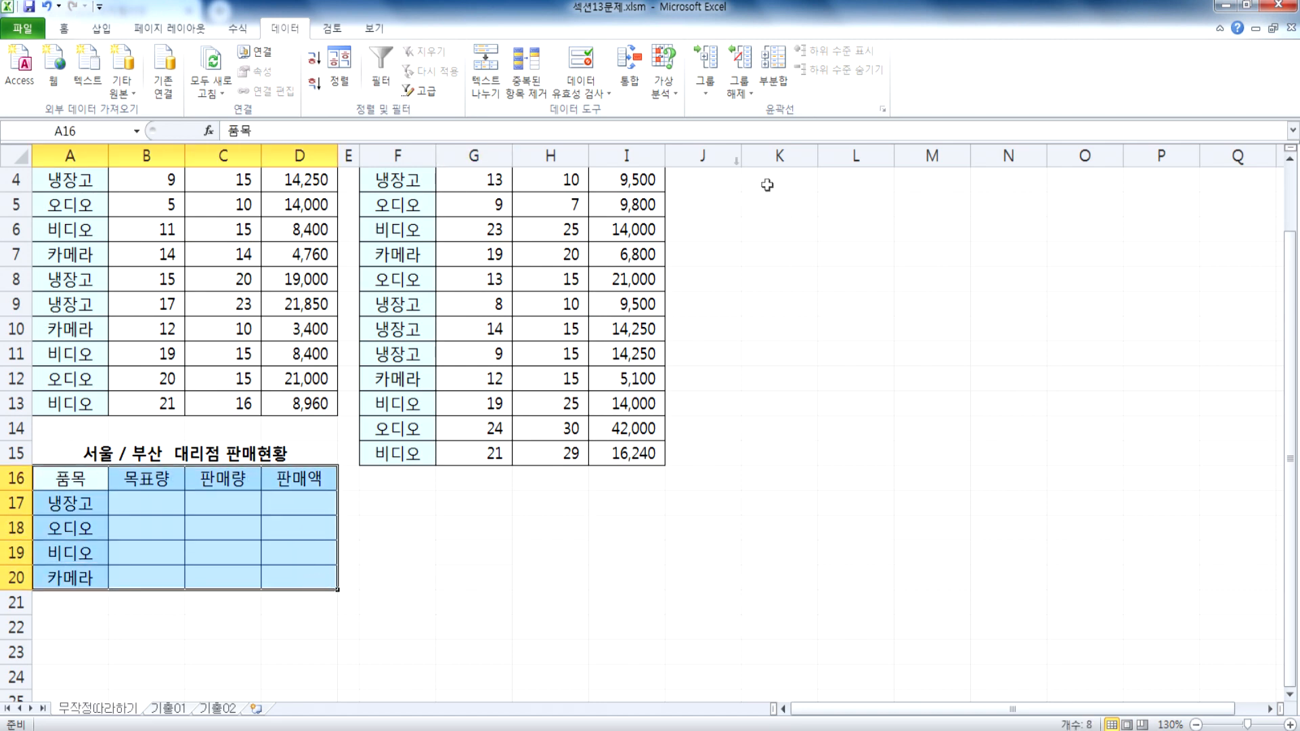
{"action": "left_click", "coordinate": [636, 90]}
{"action": "scroll", "coordinate": [414, 342], "scroll_direction": "up", "scroll_amount": 1}
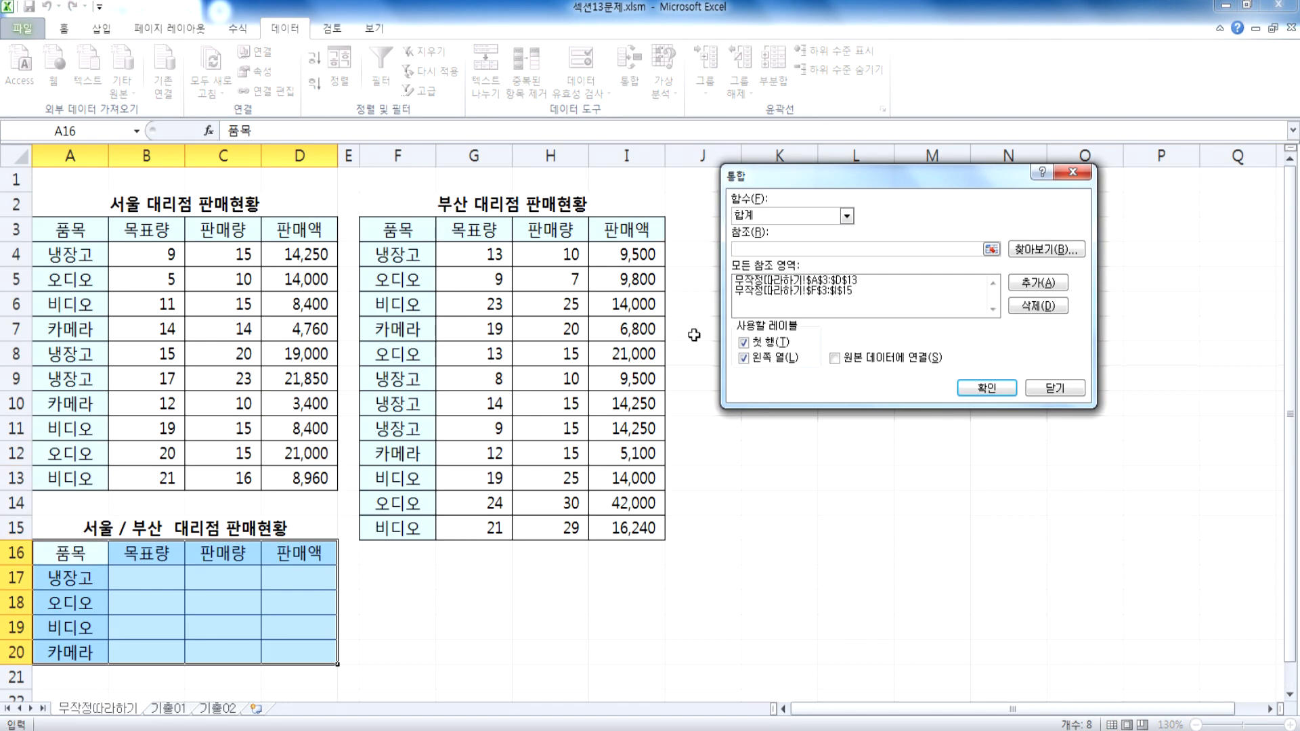
{"action": "scroll", "coordinate": [679, 334], "scroll_direction": "down", "scroll_amount": 2}
{"action": "left_click", "coordinate": [821, 281]}
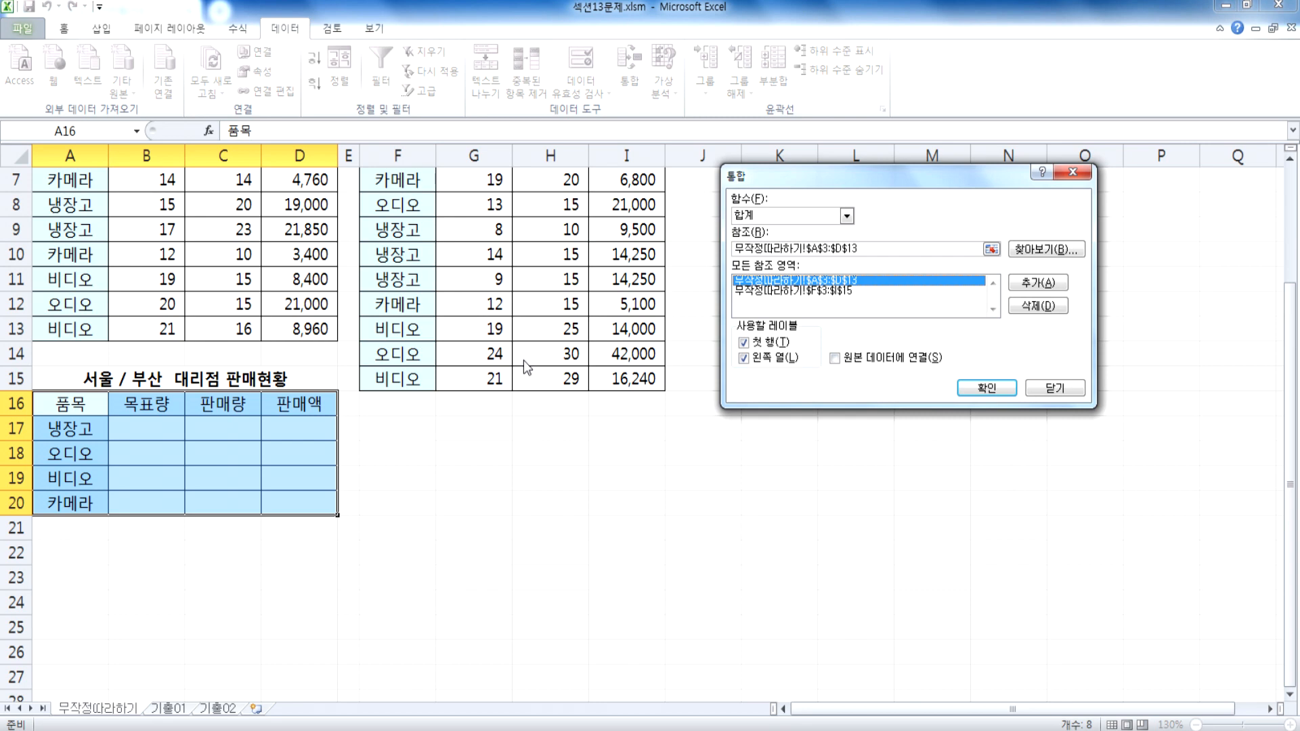
{"action": "left_click", "coordinate": [1019, 306]}
{"action": "left_click", "coordinate": [869, 283]}
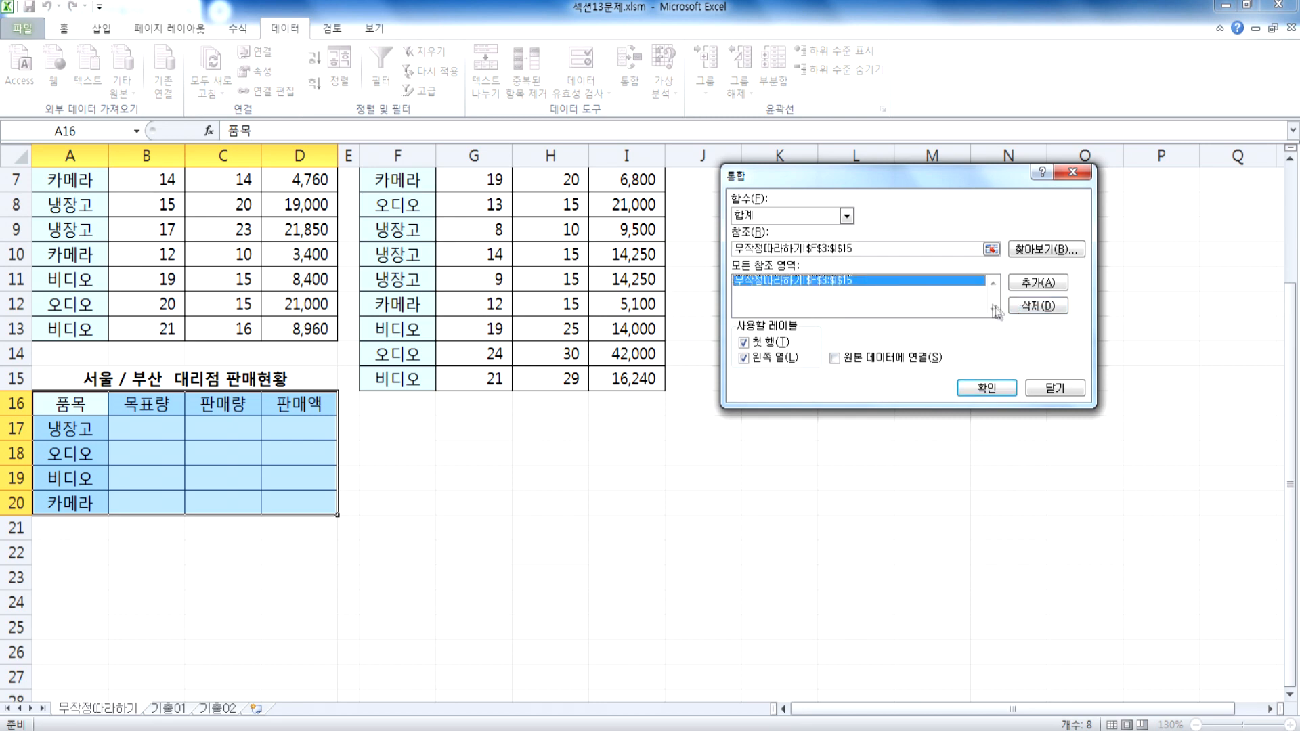
{"action": "left_click", "coordinate": [1038, 306]}
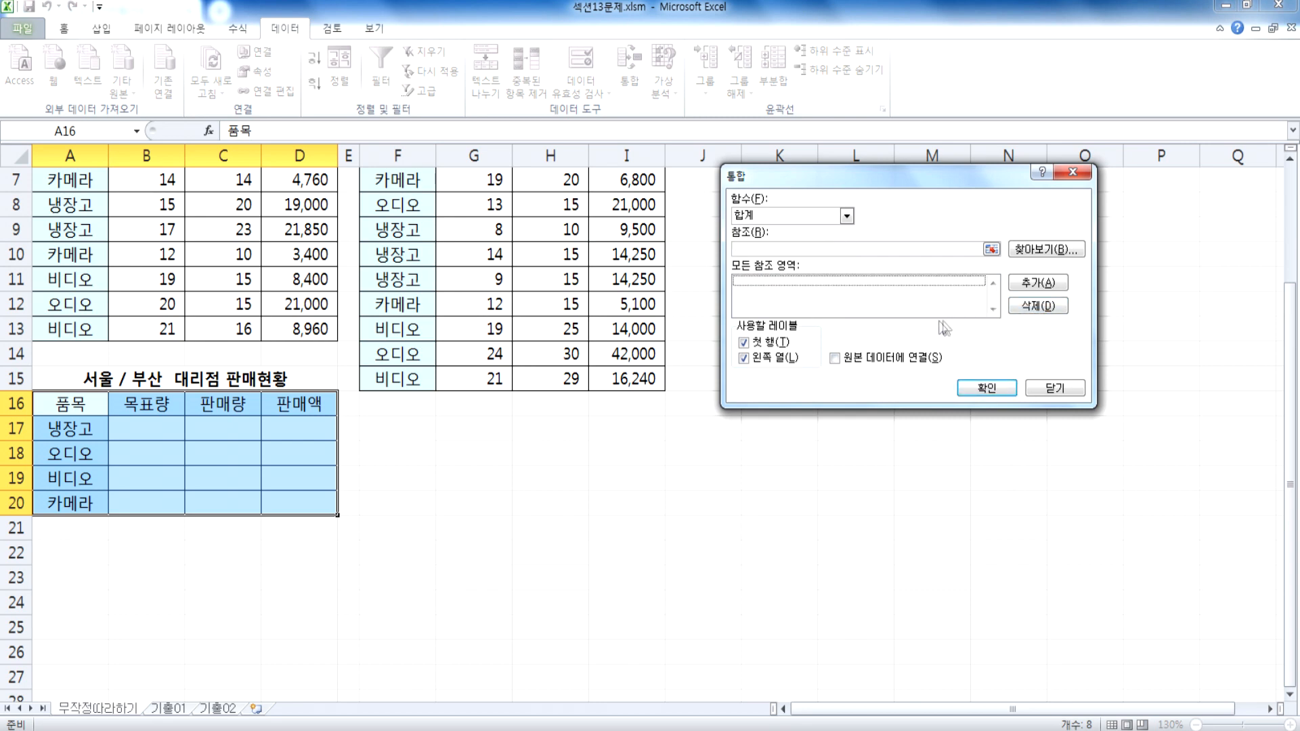
Step: Choose the 합계 function and add the Busan sales table F3:I15 to the source references
{"action": "left_click", "coordinate": [755, 220]}
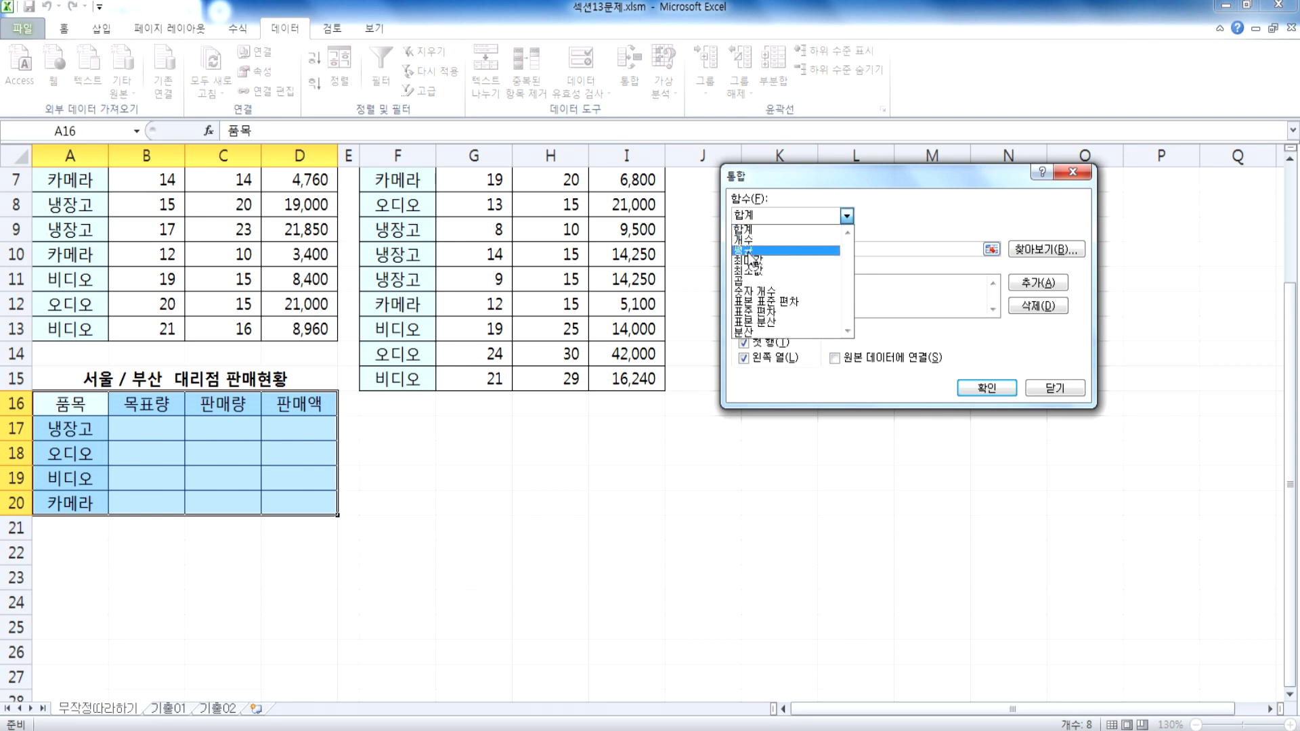
{"action": "left_click", "coordinate": [754, 227]}
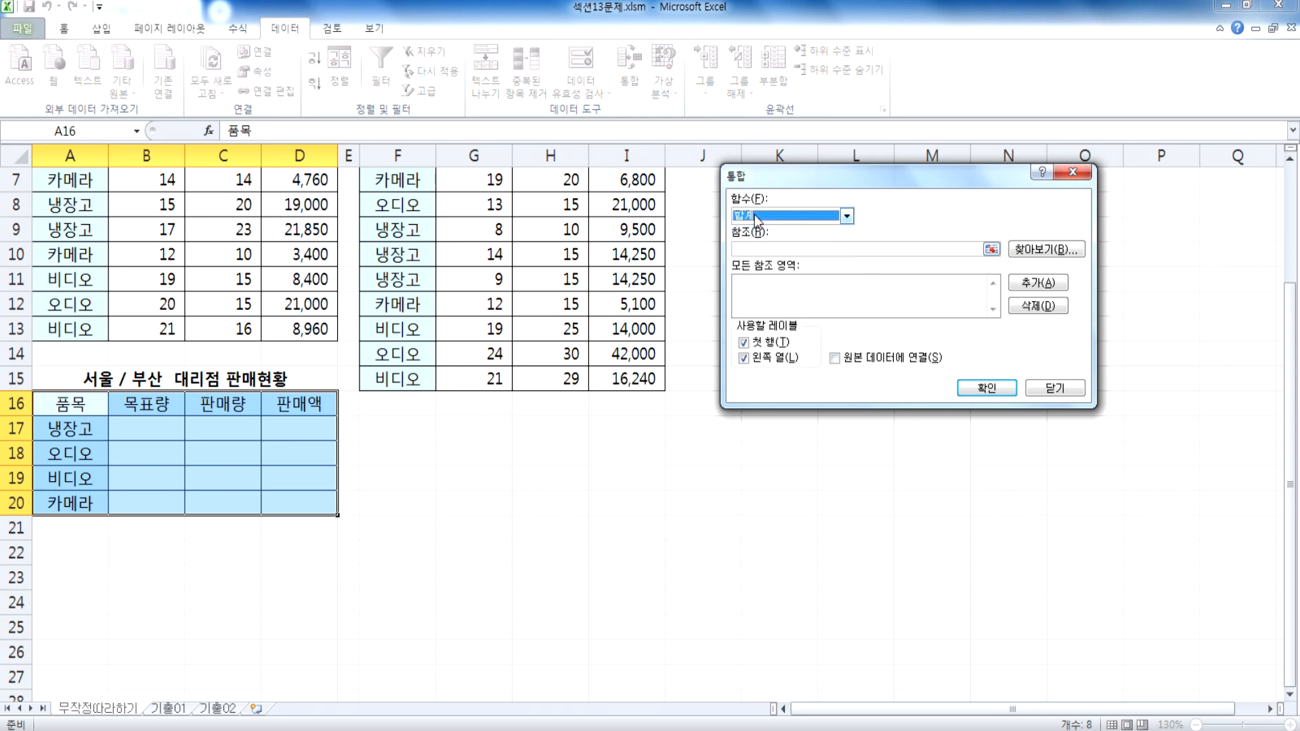
{"action": "left_click", "coordinate": [750, 249]}
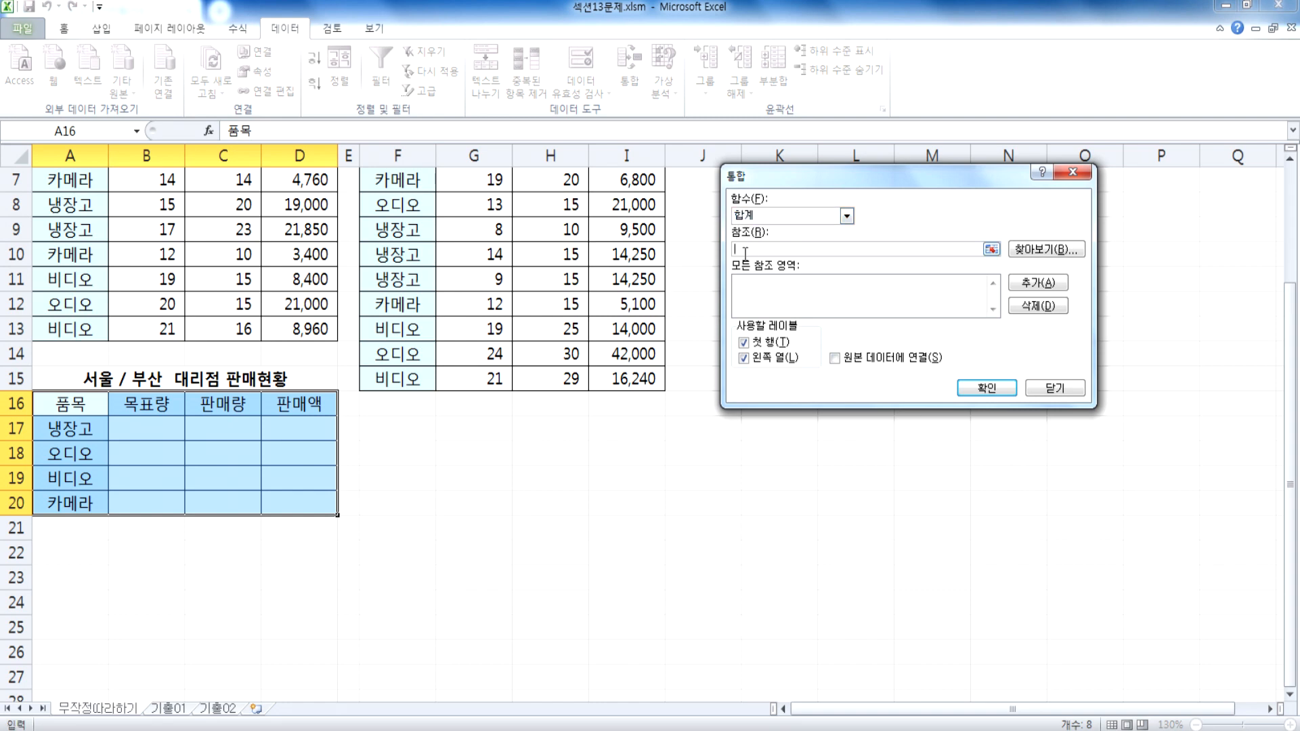
{"action": "scroll", "coordinate": [376, 372], "scroll_direction": "up", "scroll_amount": 2}
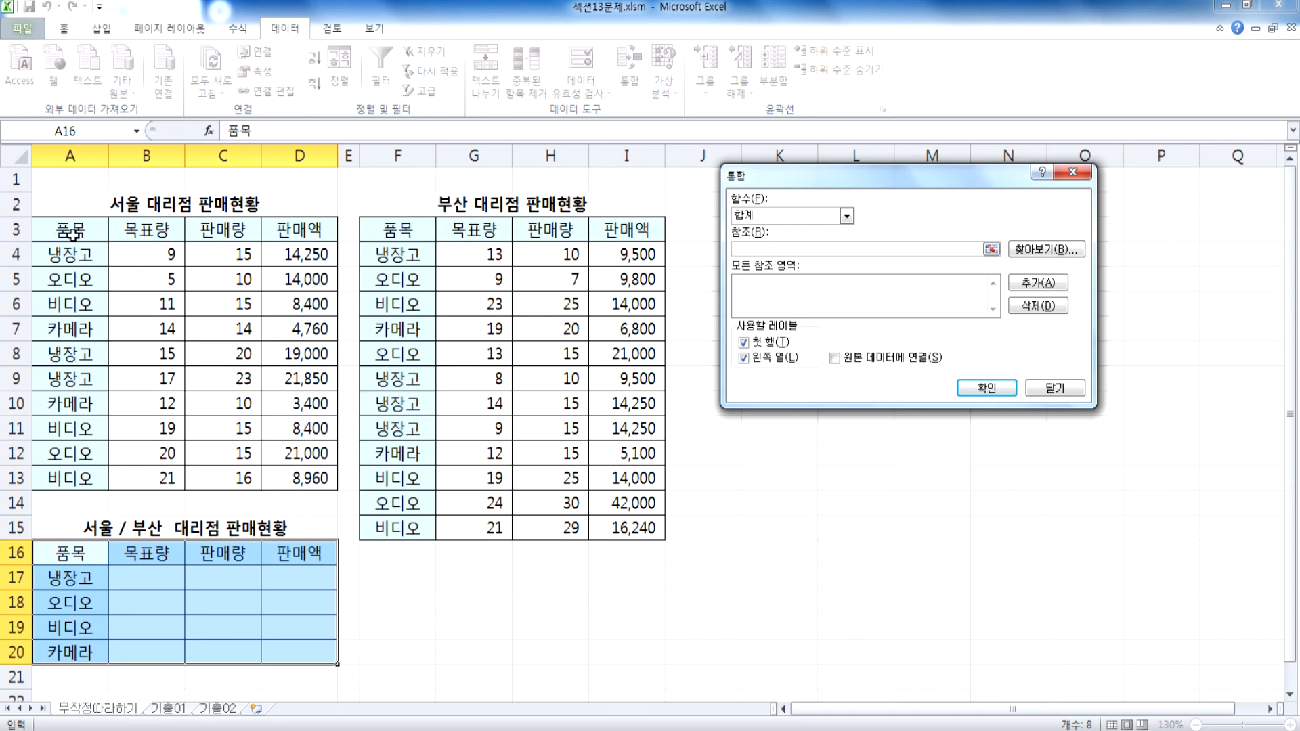
{"action": "left_click_drag", "start_coordinate": [402, 237], "coordinate": [609, 525]}
{"action": "left_click", "coordinate": [1038, 282]}
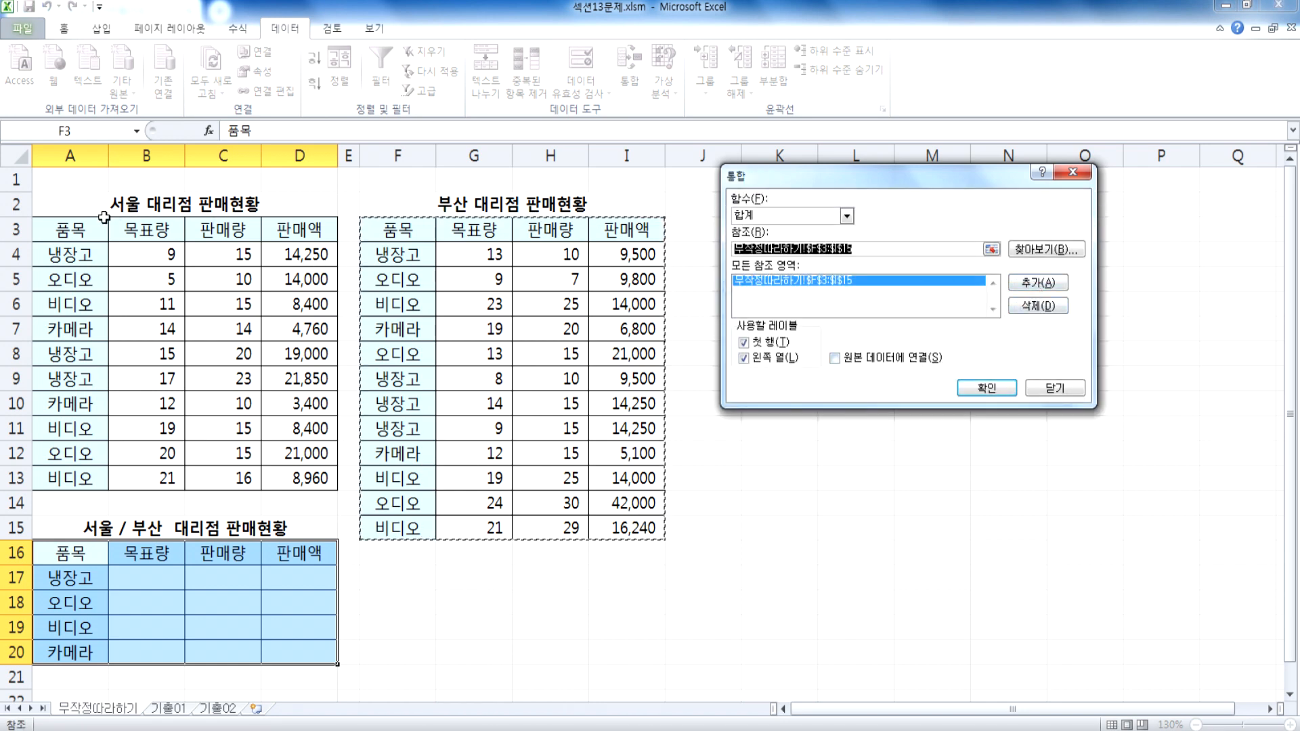
Step: Add the Seoul sales table A3:D13 to the source references and run the consolidation into the combined table
{"action": "left_click_drag", "start_coordinate": [74, 231], "coordinate": [318, 478]}
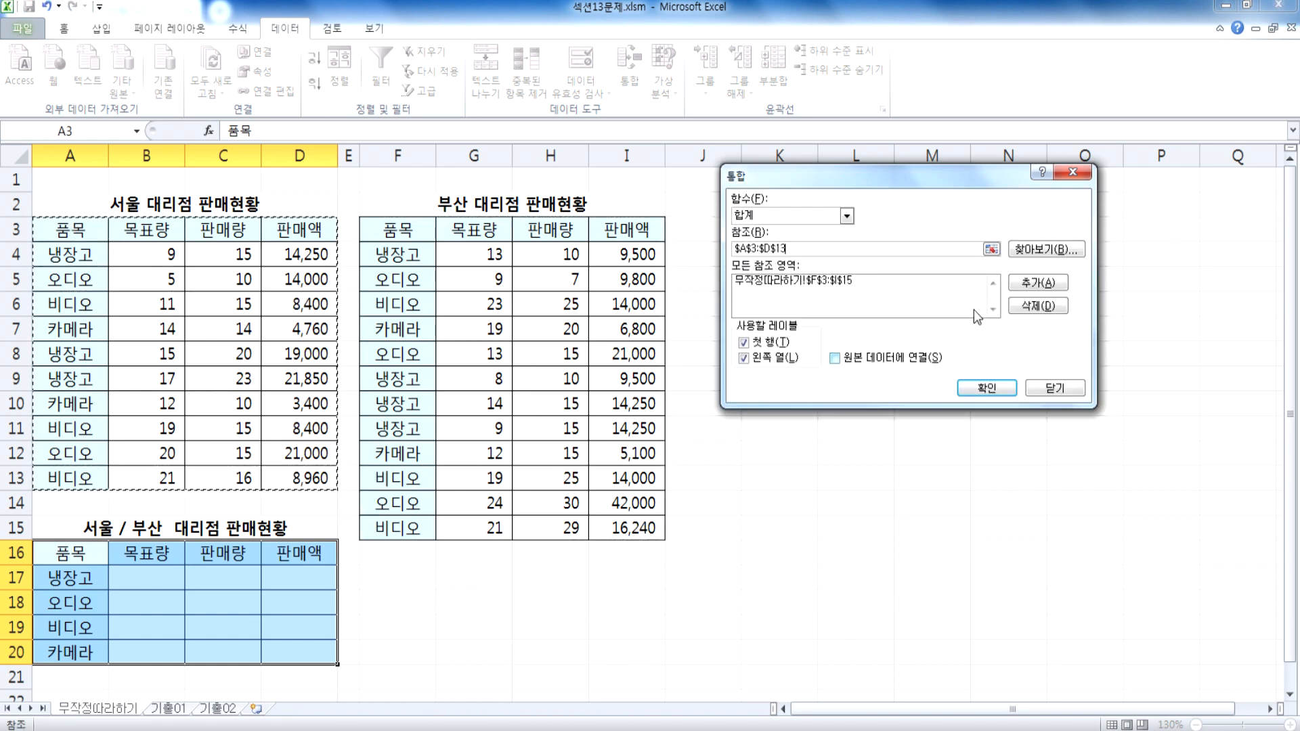
{"action": "left_click", "coordinate": [1040, 284]}
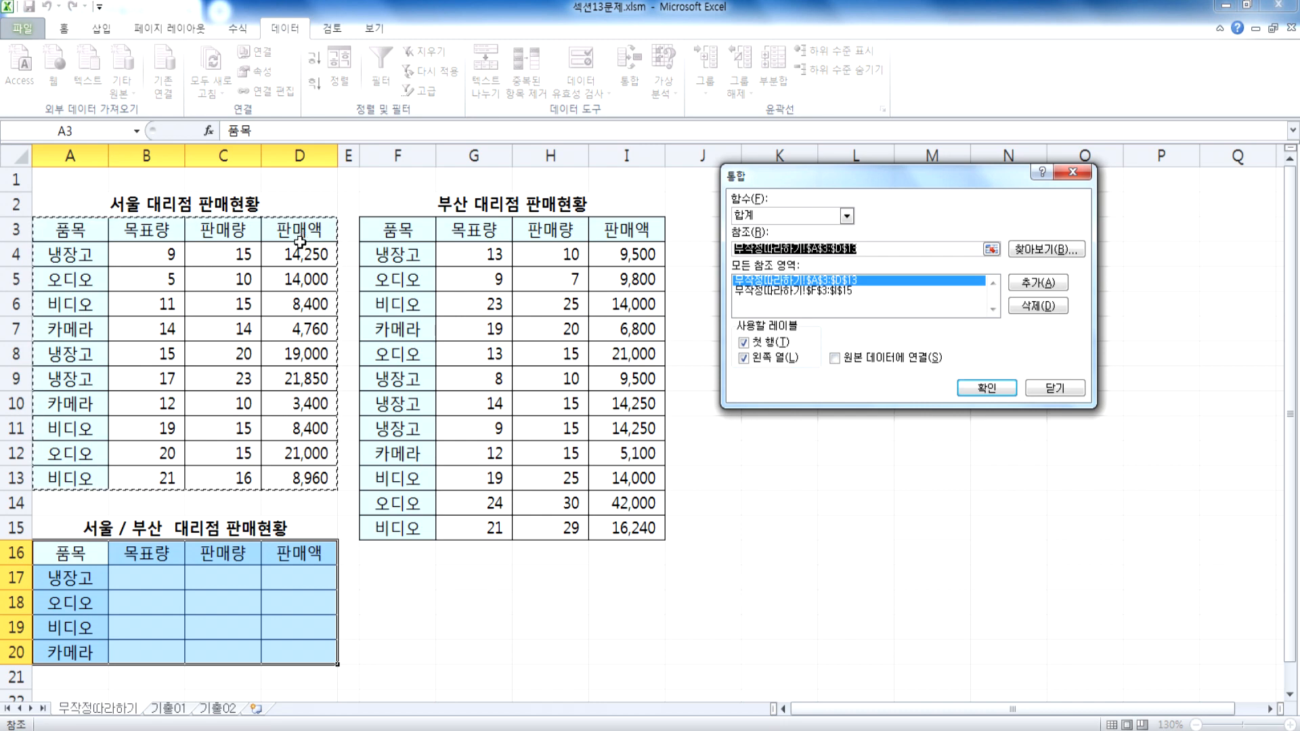
{"action": "scroll", "coordinate": [170, 415], "scroll_direction": "down", "scroll_amount": 3}
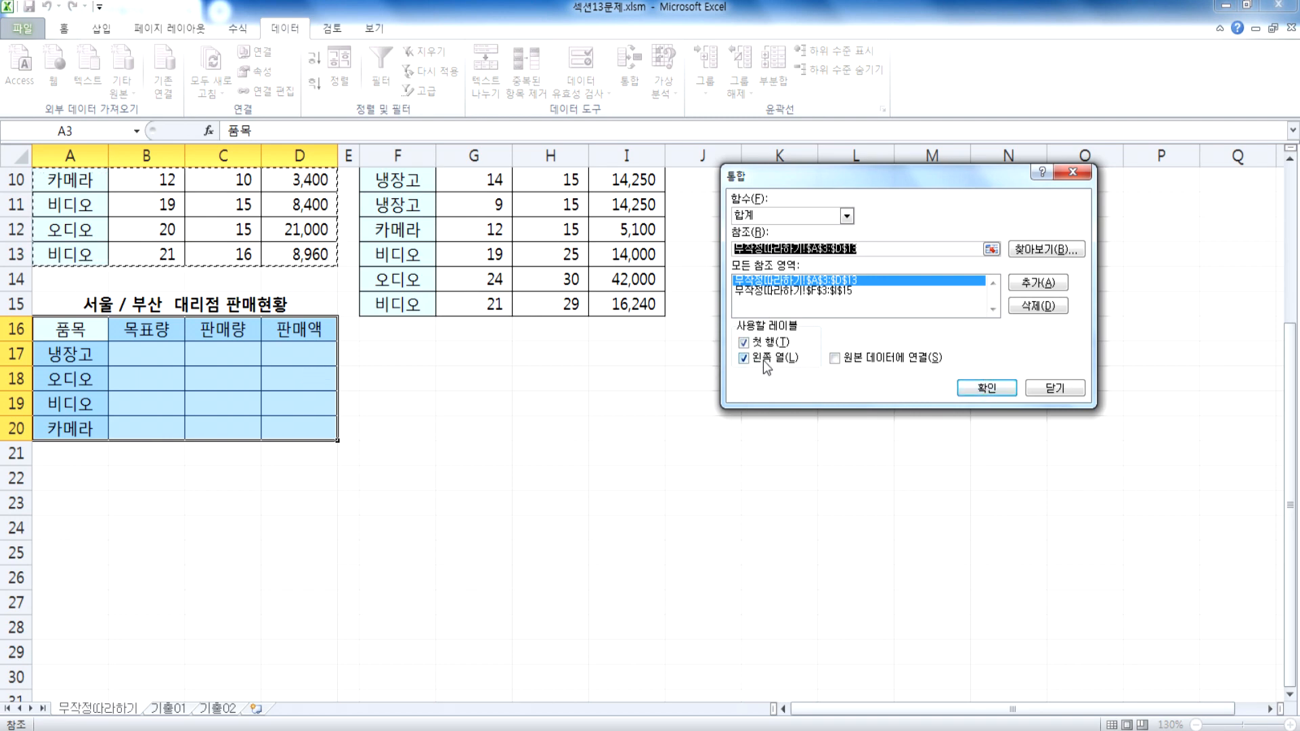
{"action": "left_click", "coordinate": [987, 387]}
{"action": "scroll", "coordinate": [402, 487], "scroll_direction": "up", "scroll_amount": 3}
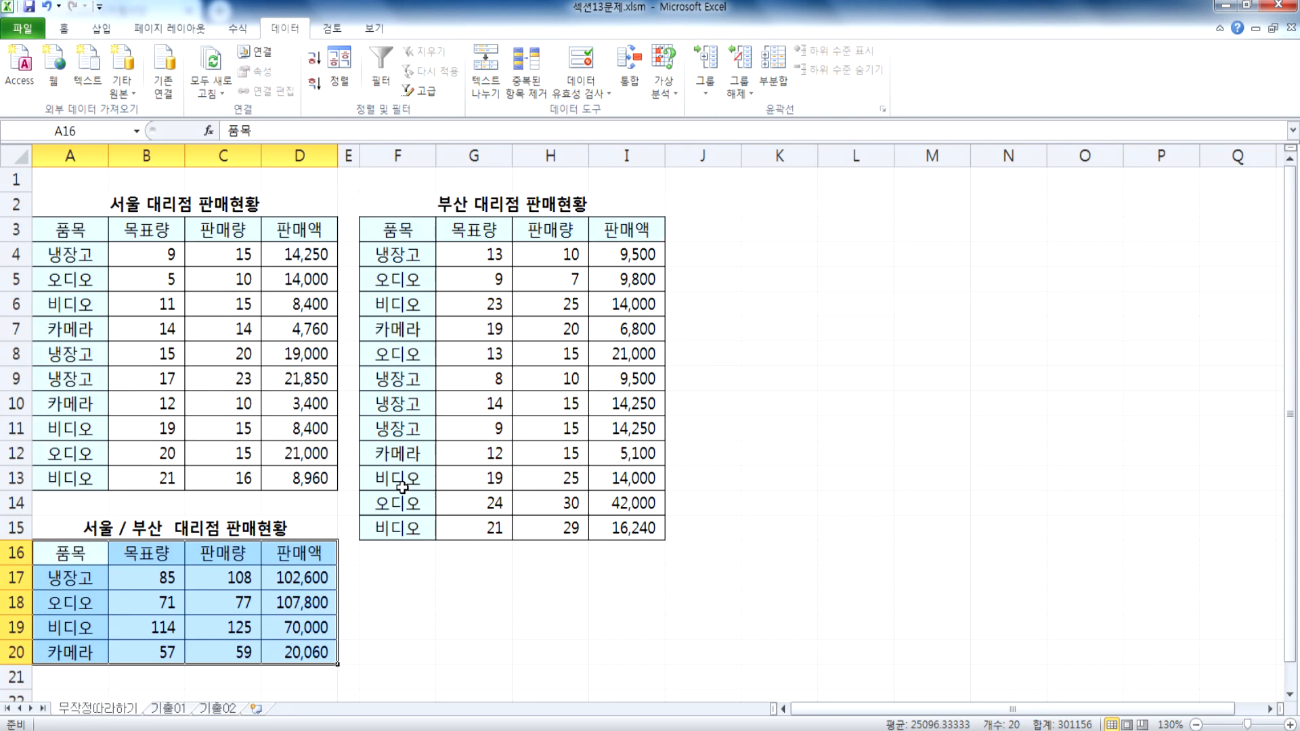
{"action": "left_click", "coordinate": [278, 385]}
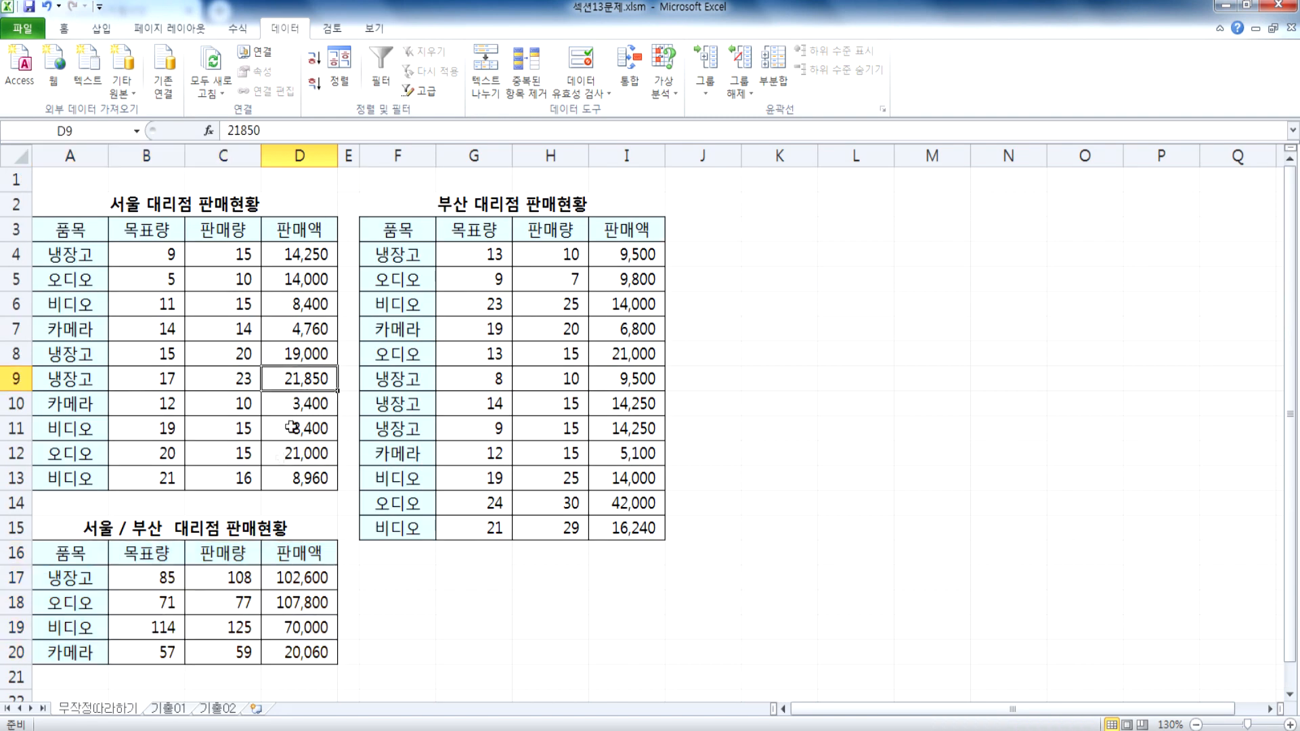
Step: Switch to the 기출01 sheet
{"action": "left_click", "coordinate": [169, 708]}
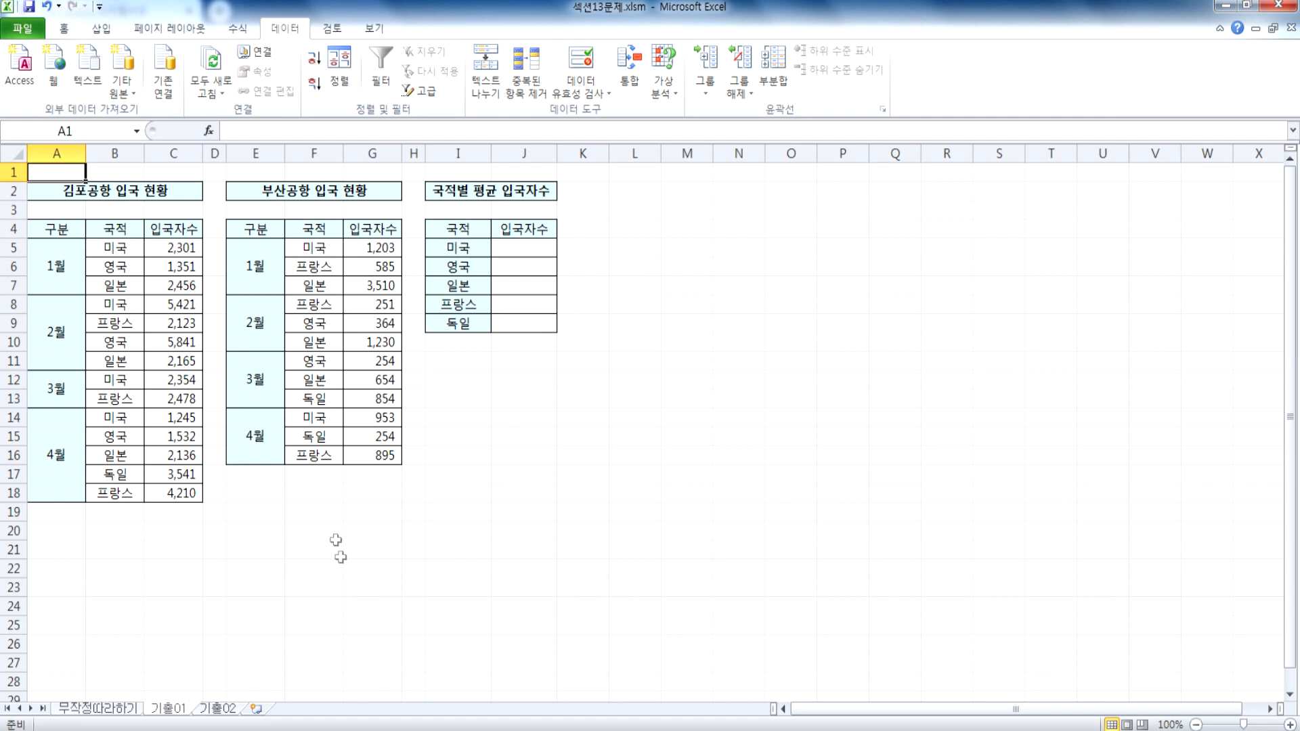
{"action": "scroll", "coordinate": [157, 310], "scroll_direction": "up", "scroll_amount": 3}
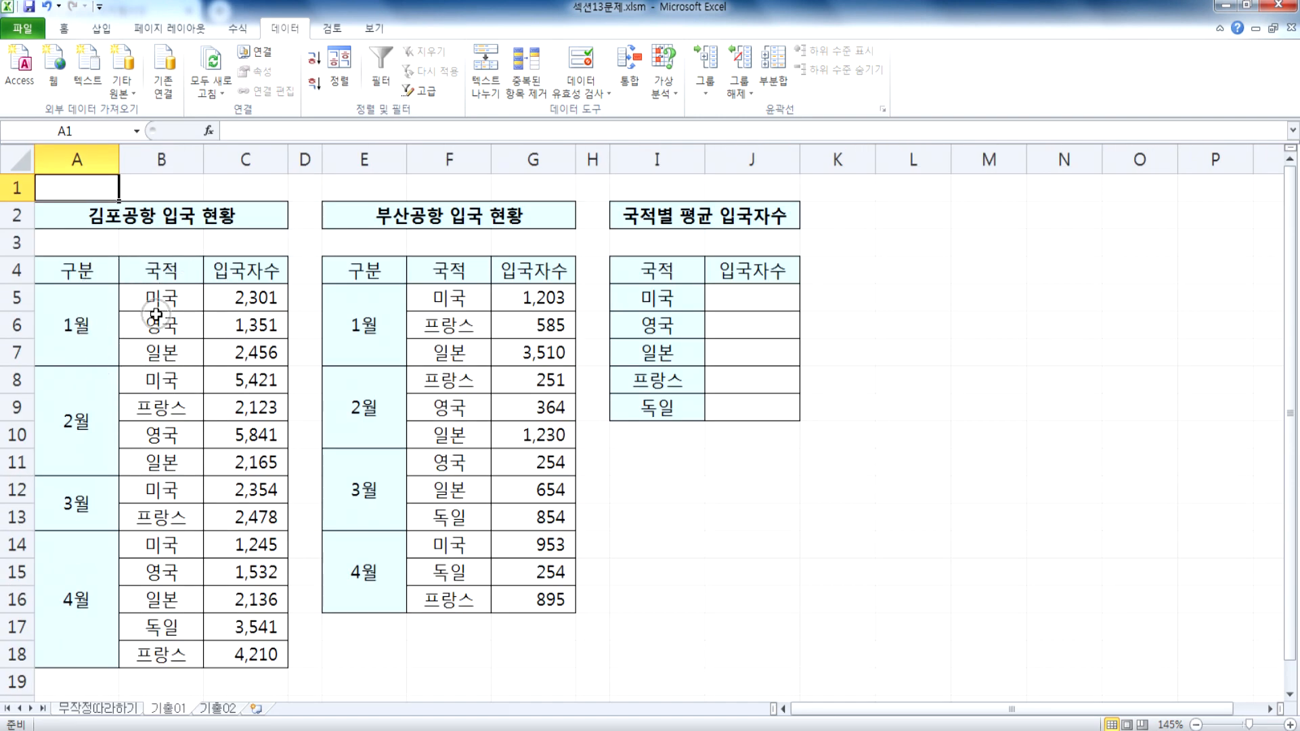
{"action": "left_click", "coordinate": [656, 265]}
{"action": "left_click_drag", "start_coordinate": [655, 266], "coordinate": [771, 408]}
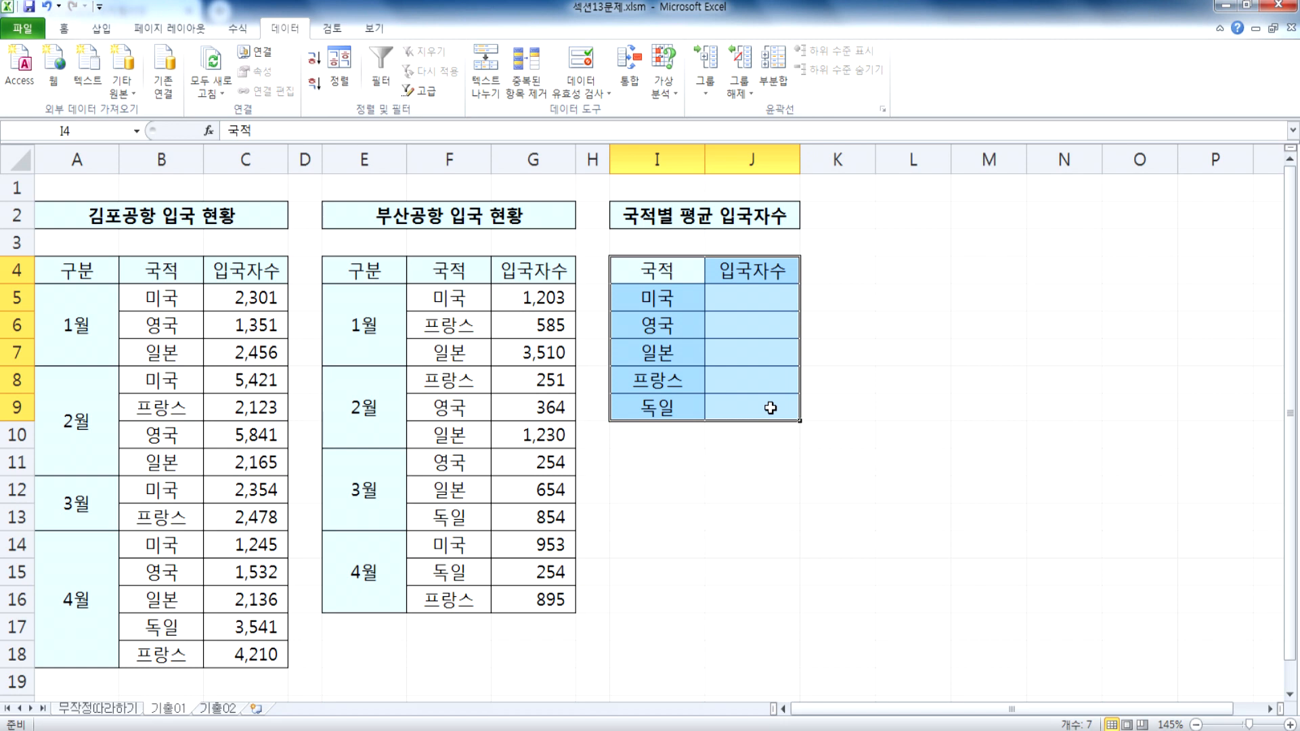
{"action": "left_click", "coordinate": [639, 71]}
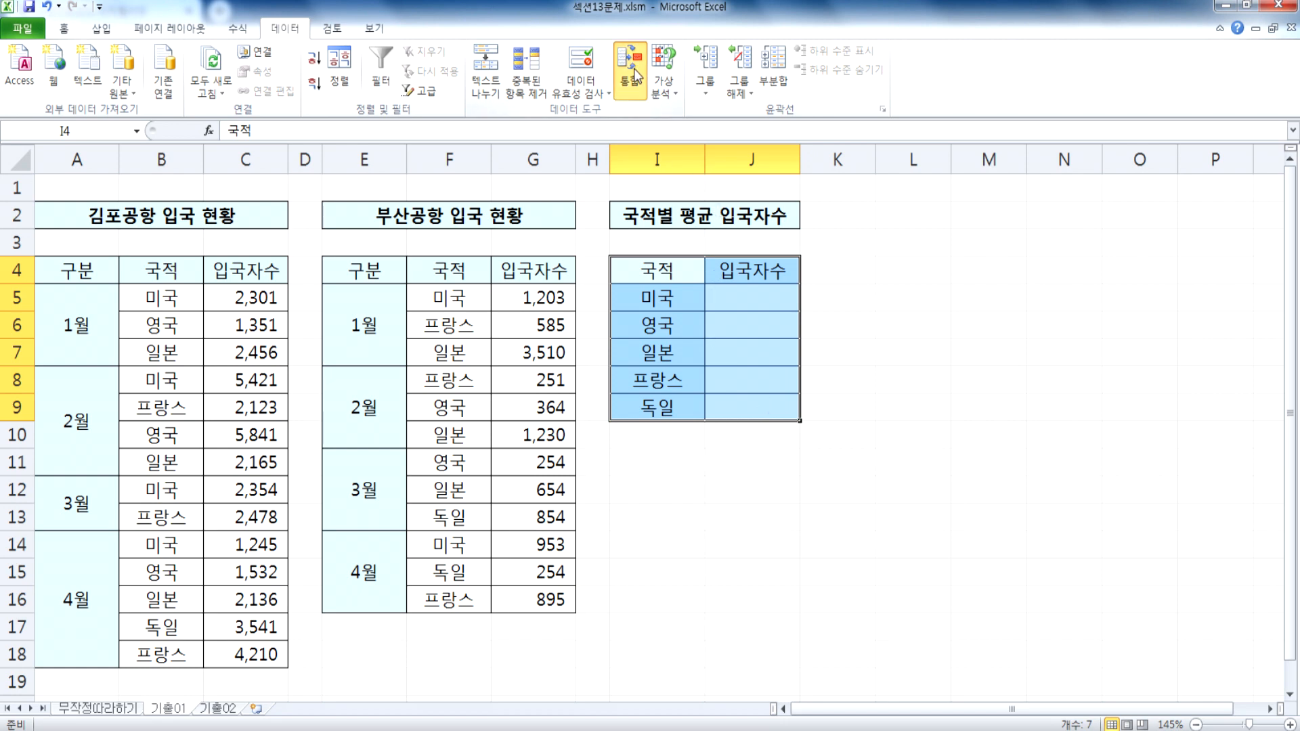
{"action": "left_click", "coordinate": [778, 217]}
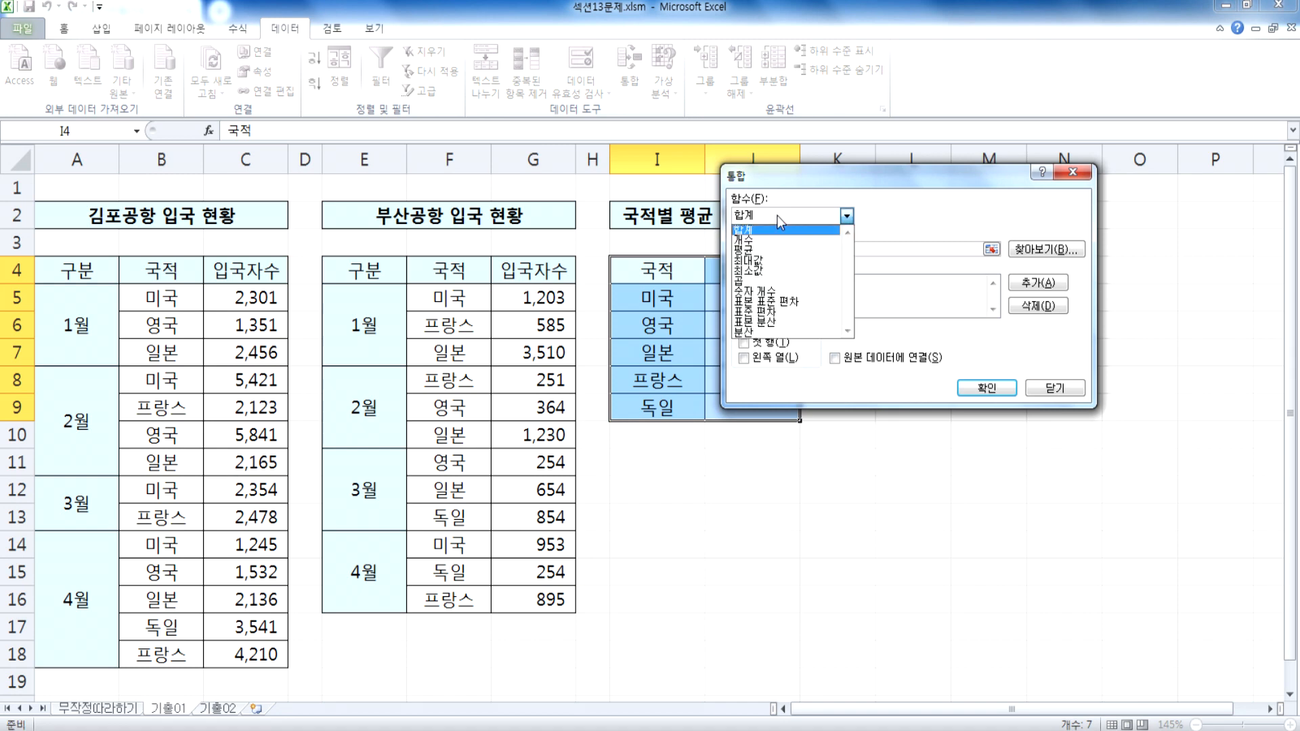
{"action": "left_click", "coordinate": [897, 230]}
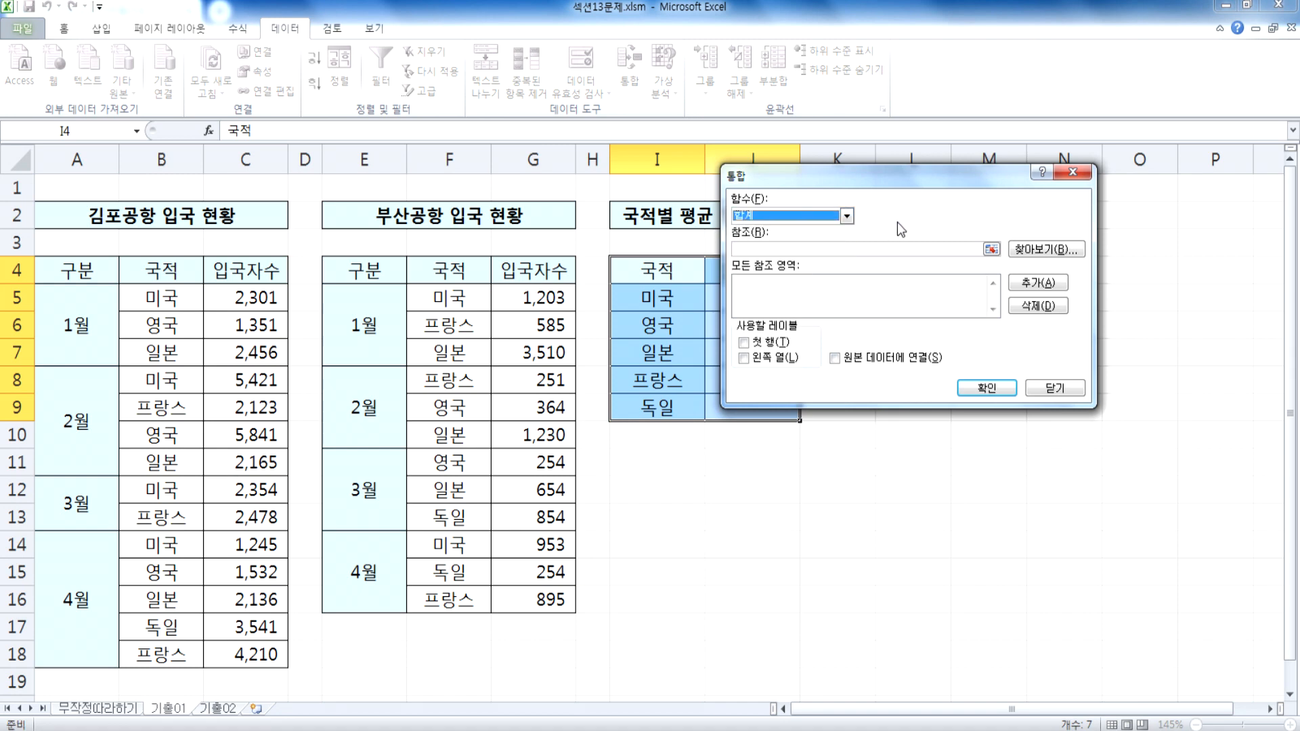
{"action": "left_click", "coordinate": [802, 246]}
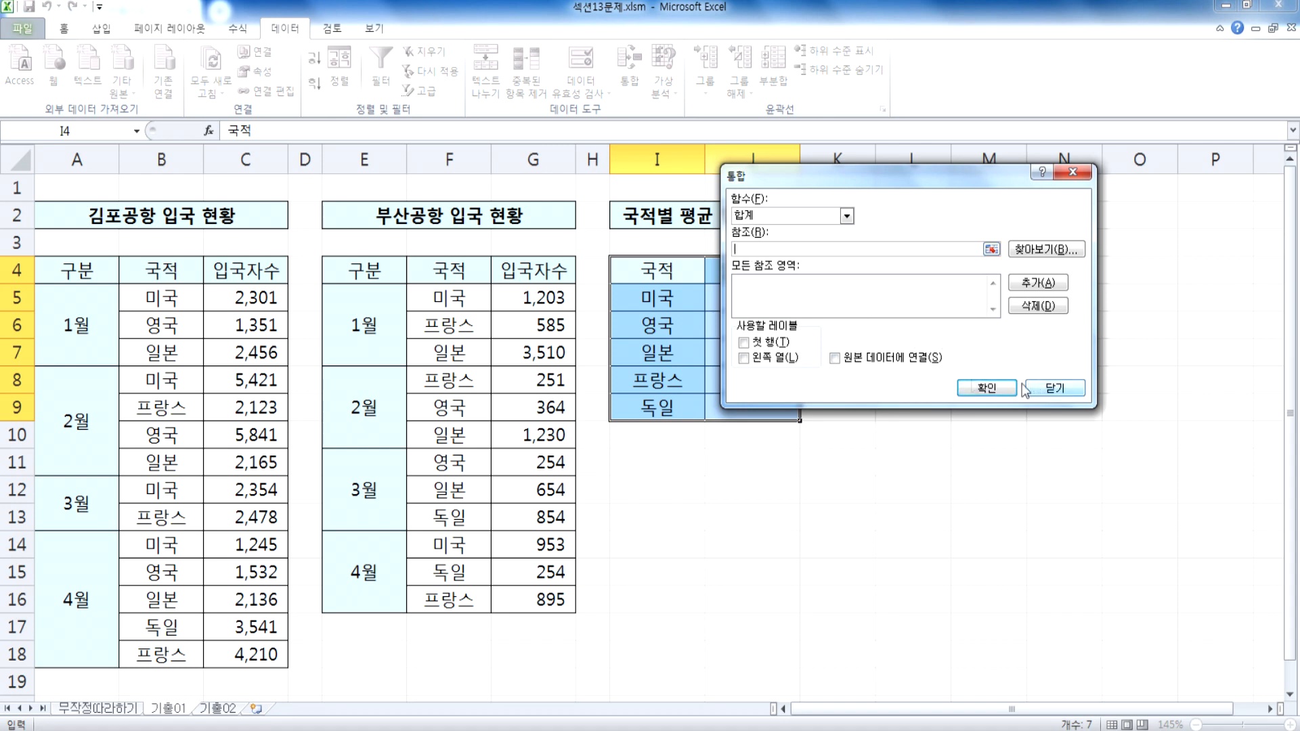
{"action": "left_click_drag", "start_coordinate": [362, 271], "coordinate": [503, 599]}
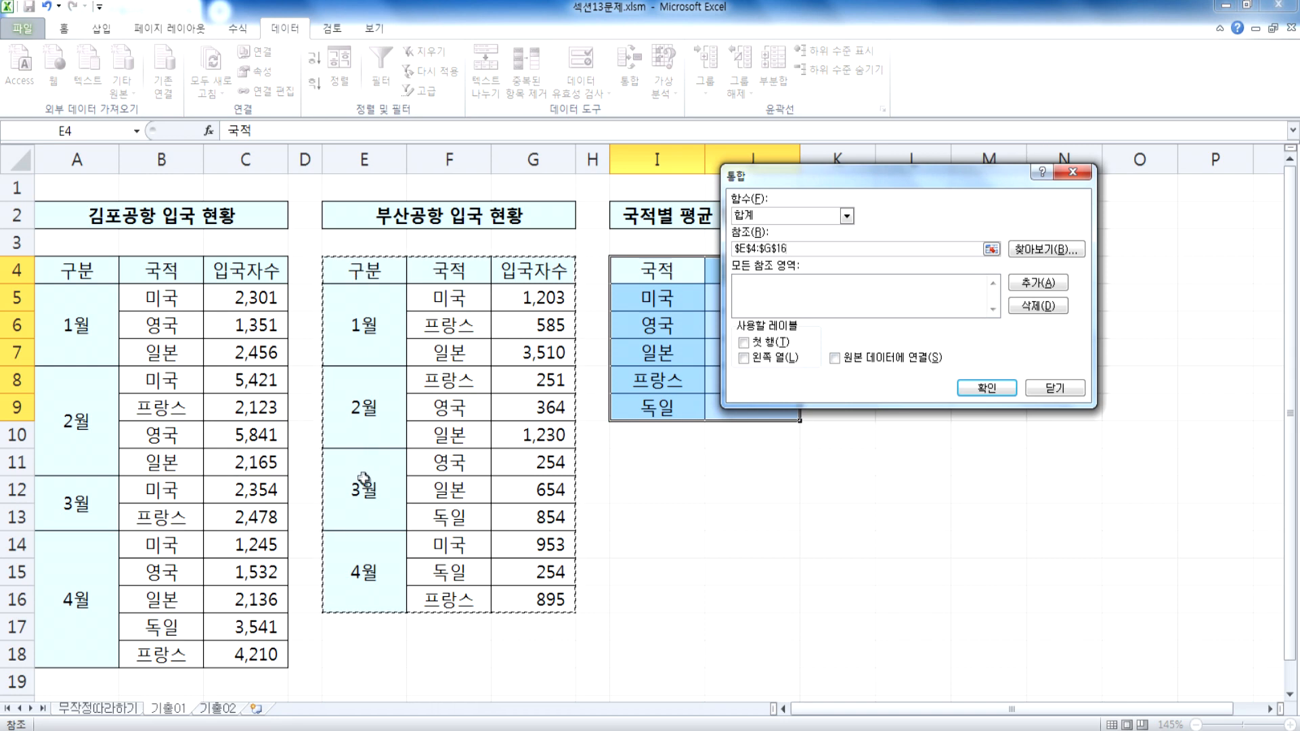
{"action": "left_click_drag", "start_coordinate": [779, 177], "coordinate": [879, 158]}
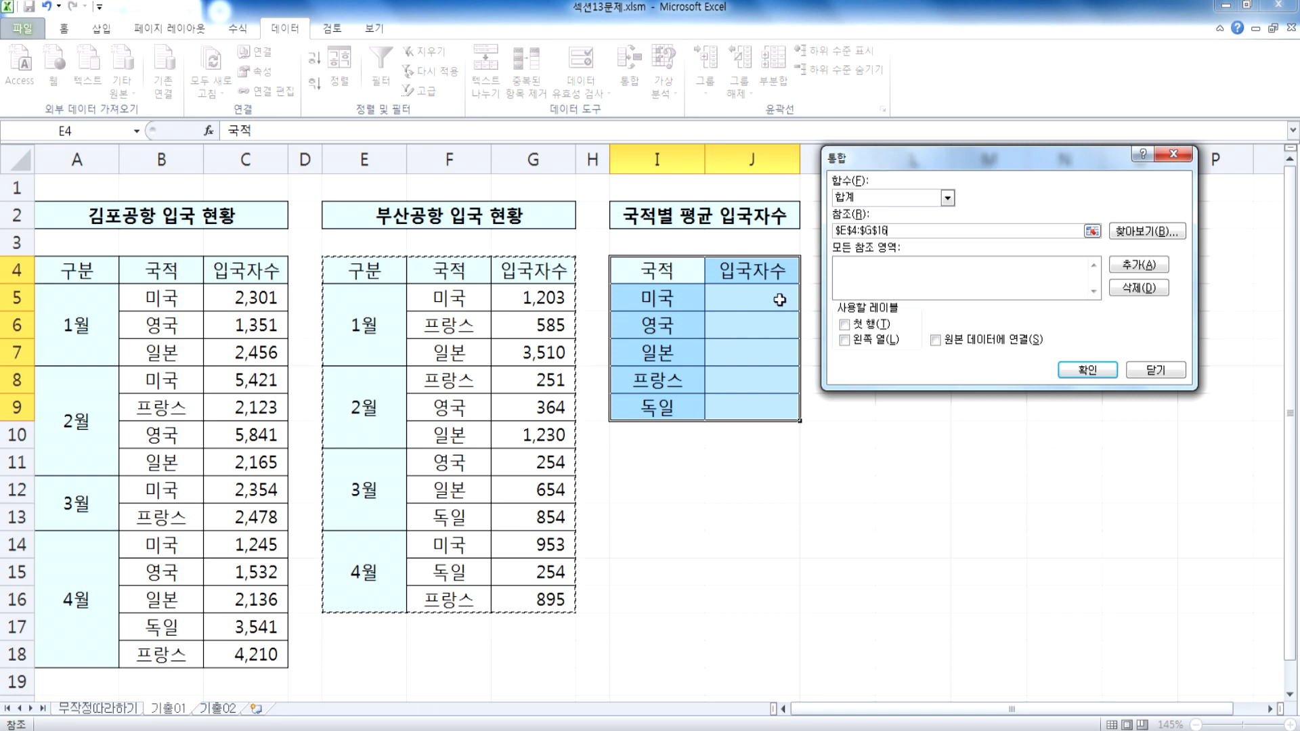
{"action": "left_click_drag", "start_coordinate": [450, 274], "coordinate": [518, 599]}
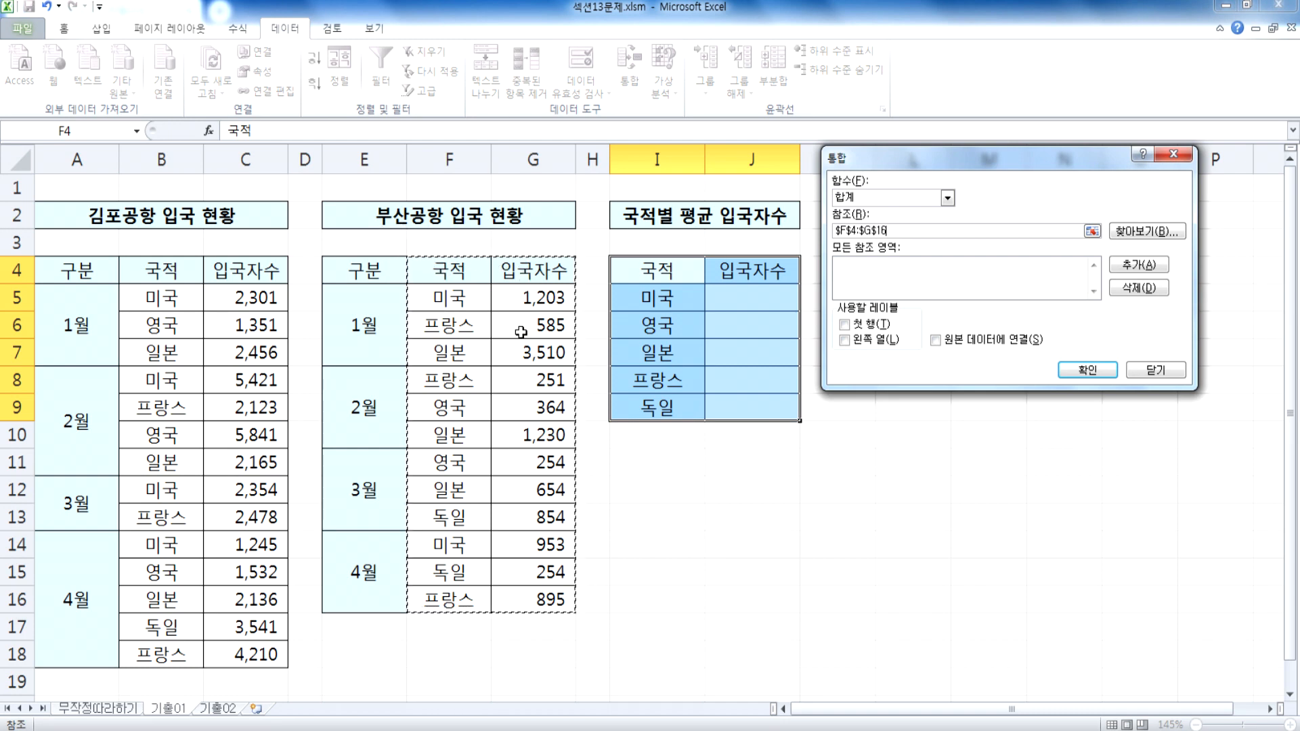
{"action": "left_click_drag", "start_coordinate": [369, 268], "coordinate": [542, 601]}
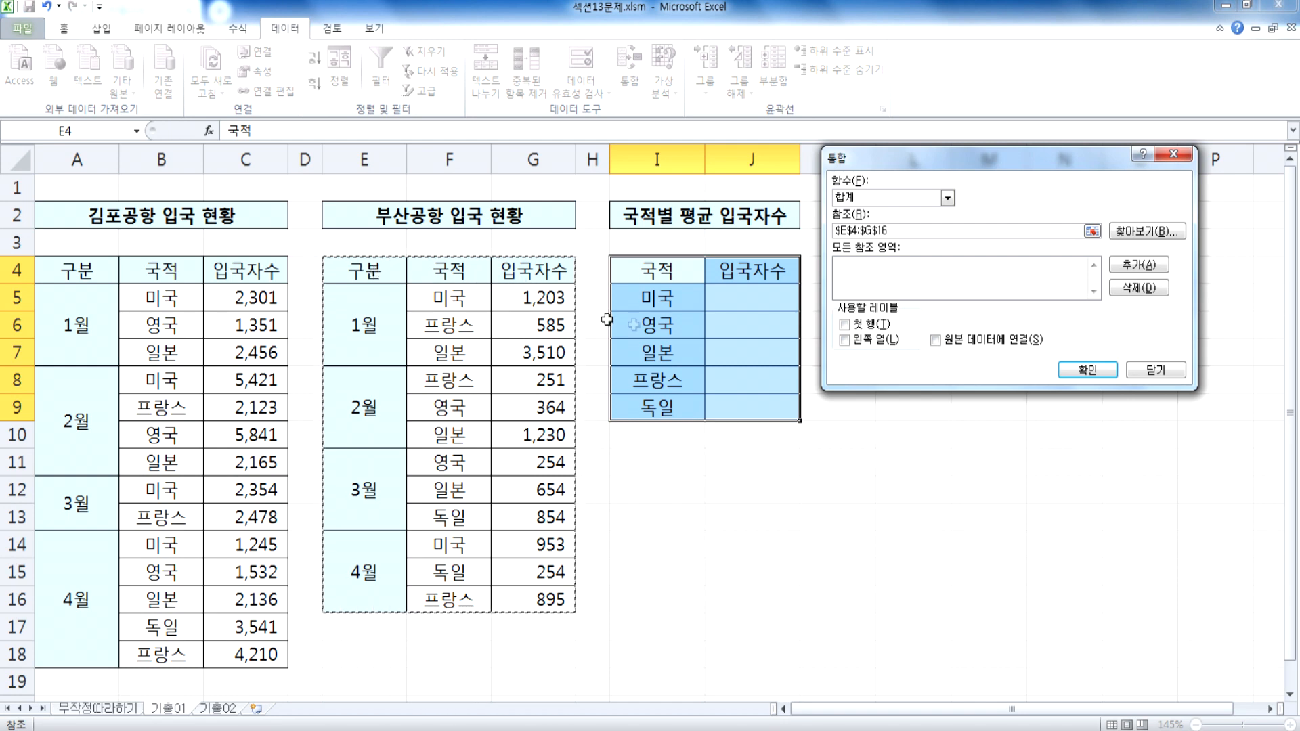
{"action": "left_click", "coordinate": [1155, 369]}
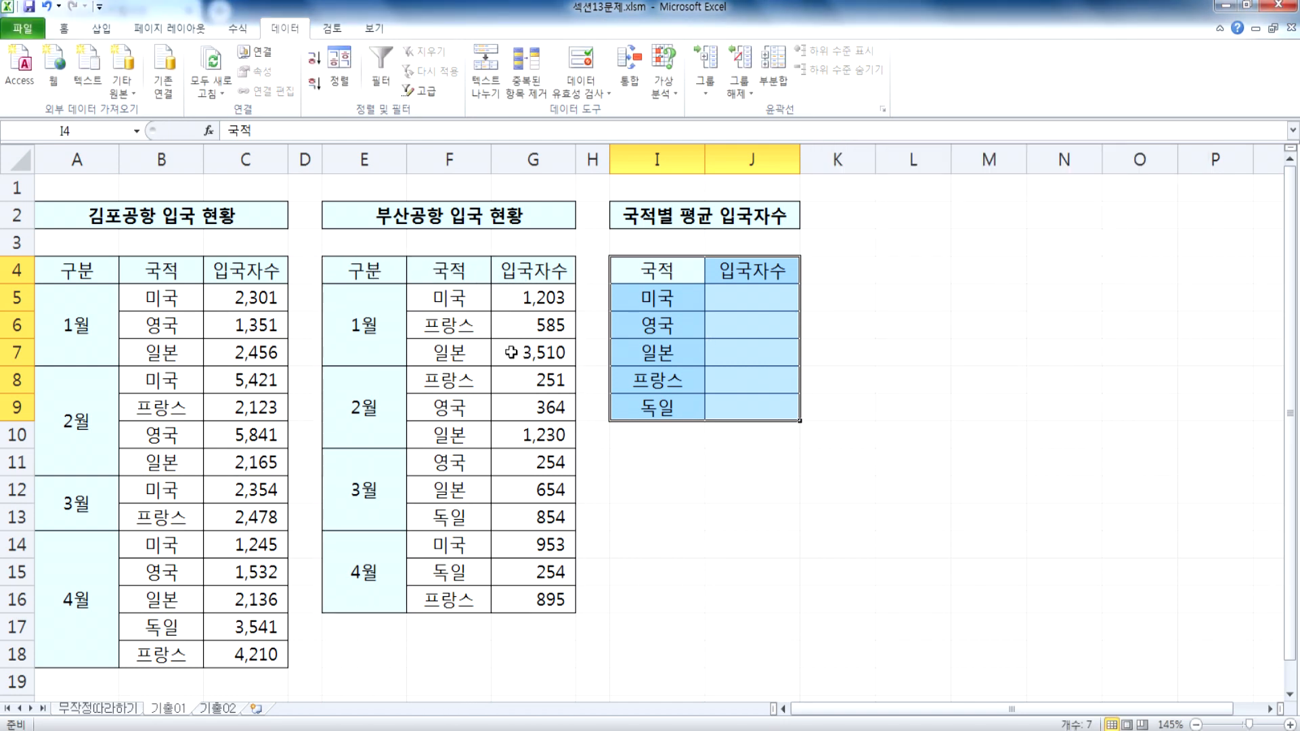
{"action": "left_click", "coordinate": [510, 353]}
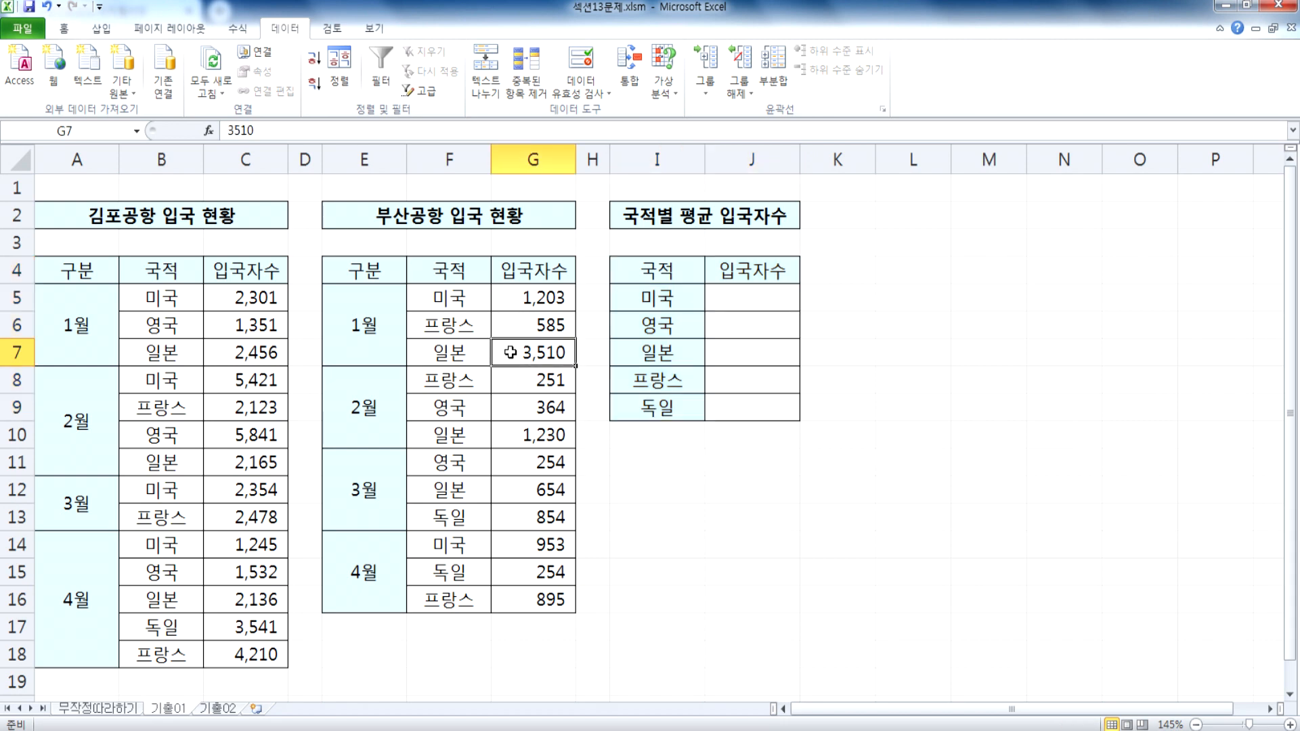
Step: Start a consolidation into I4:J9 with the 평균 function and add the Gimpo airport range B4:C18 as a source reference
{"action": "left_click", "coordinate": [714, 304]}
{"action": "left_click_drag", "start_coordinate": [645, 269], "coordinate": [772, 401]}
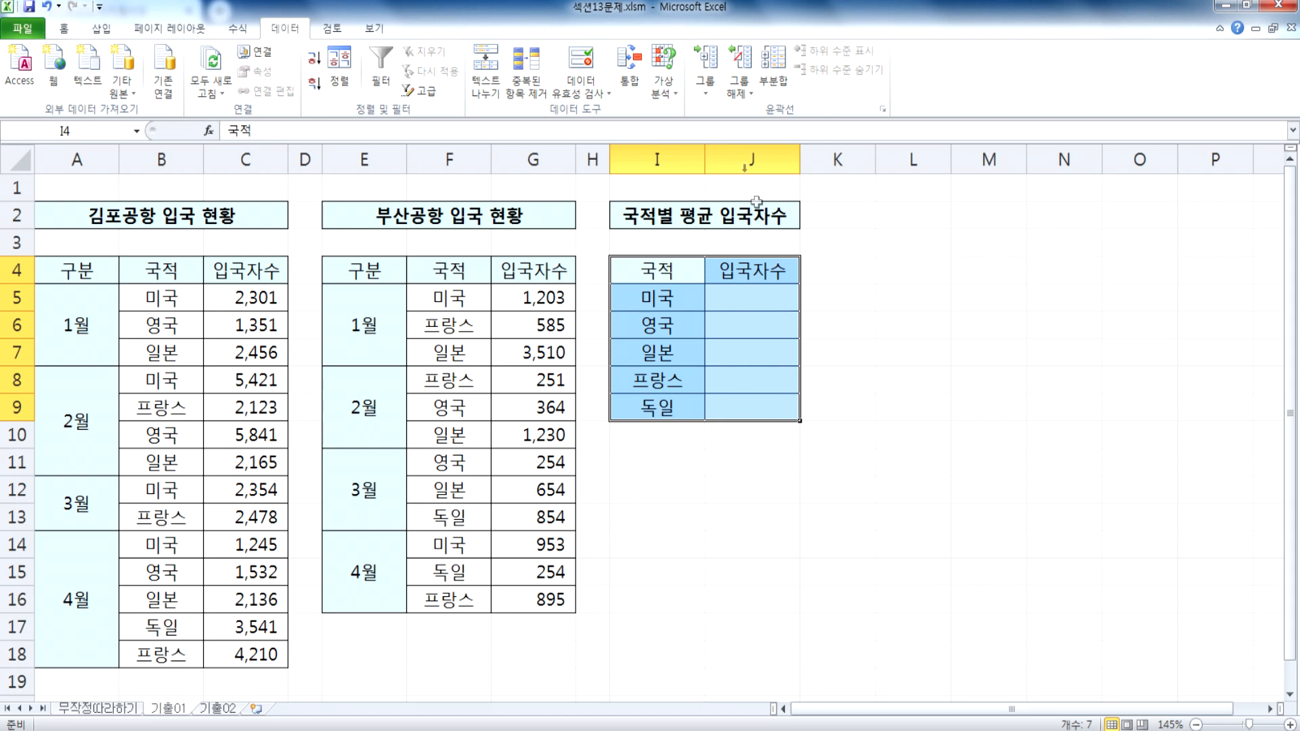
{"action": "left_click", "coordinate": [629, 81]}
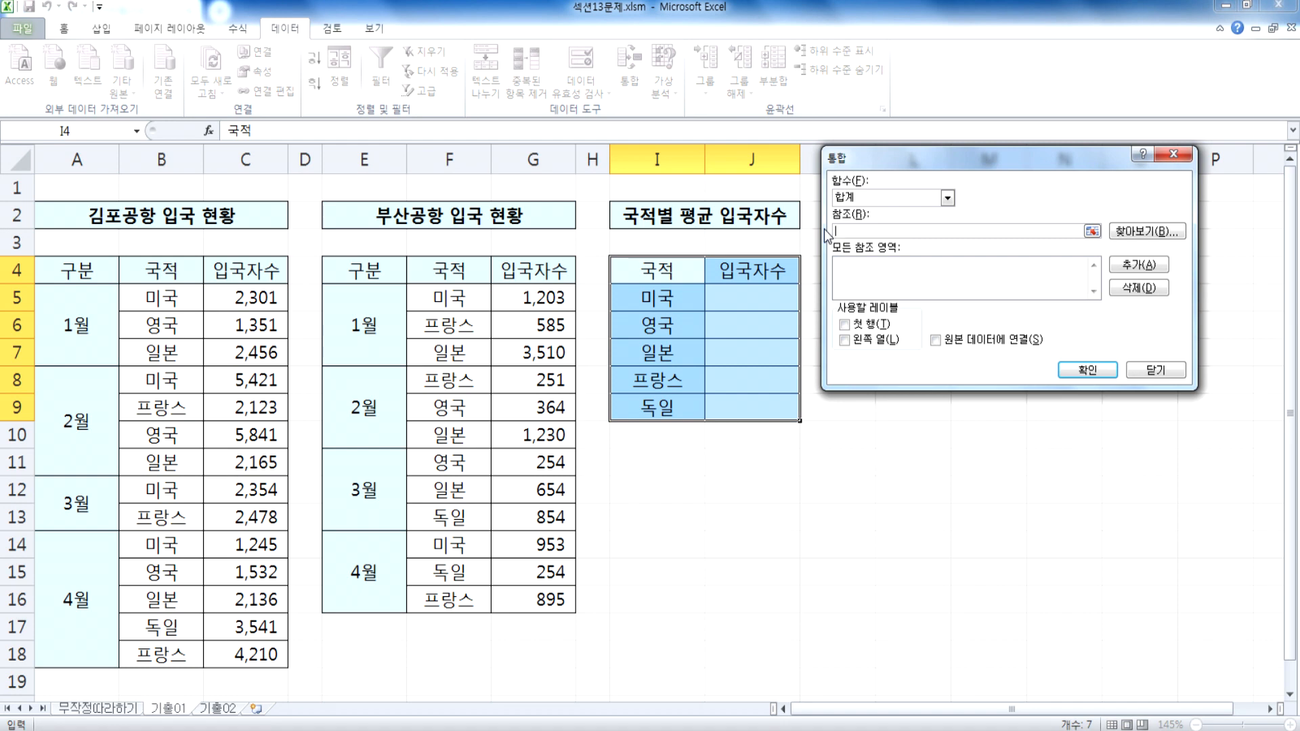
{"action": "left_click", "coordinate": [875, 198]}
{"action": "left_click", "coordinate": [872, 234]}
{"action": "left_click", "coordinate": [866, 231]}
{"action": "left_click_drag", "start_coordinate": [153, 274], "coordinate": [261, 655]}
{"action": "left_click", "coordinate": [1138, 265]}
Step: Add the Busan airport nationality and arrivals columns F4:G16 to the consolidation's source references
{"action": "left_click", "coordinate": [447, 271]}
{"action": "left_click_drag", "start_coordinate": [447, 271], "coordinate": [562, 603]}
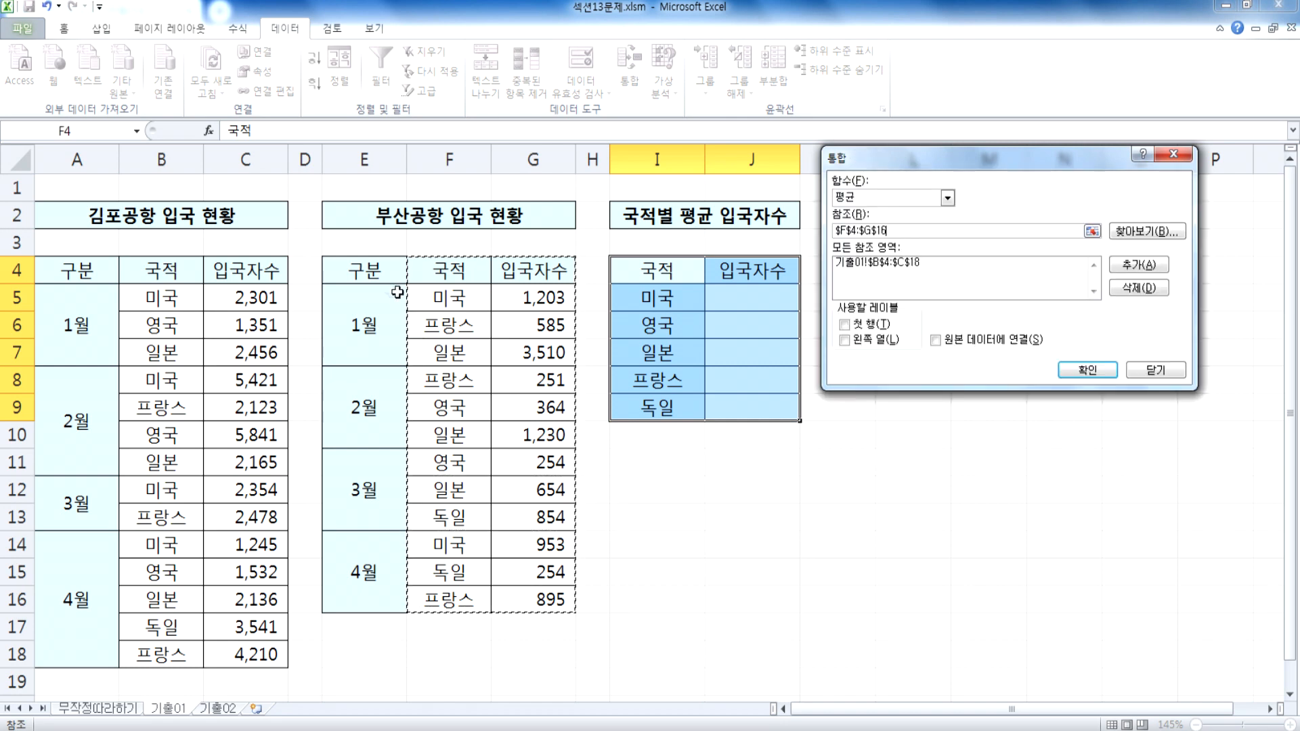
{"action": "left_click", "coordinate": [1139, 267]}
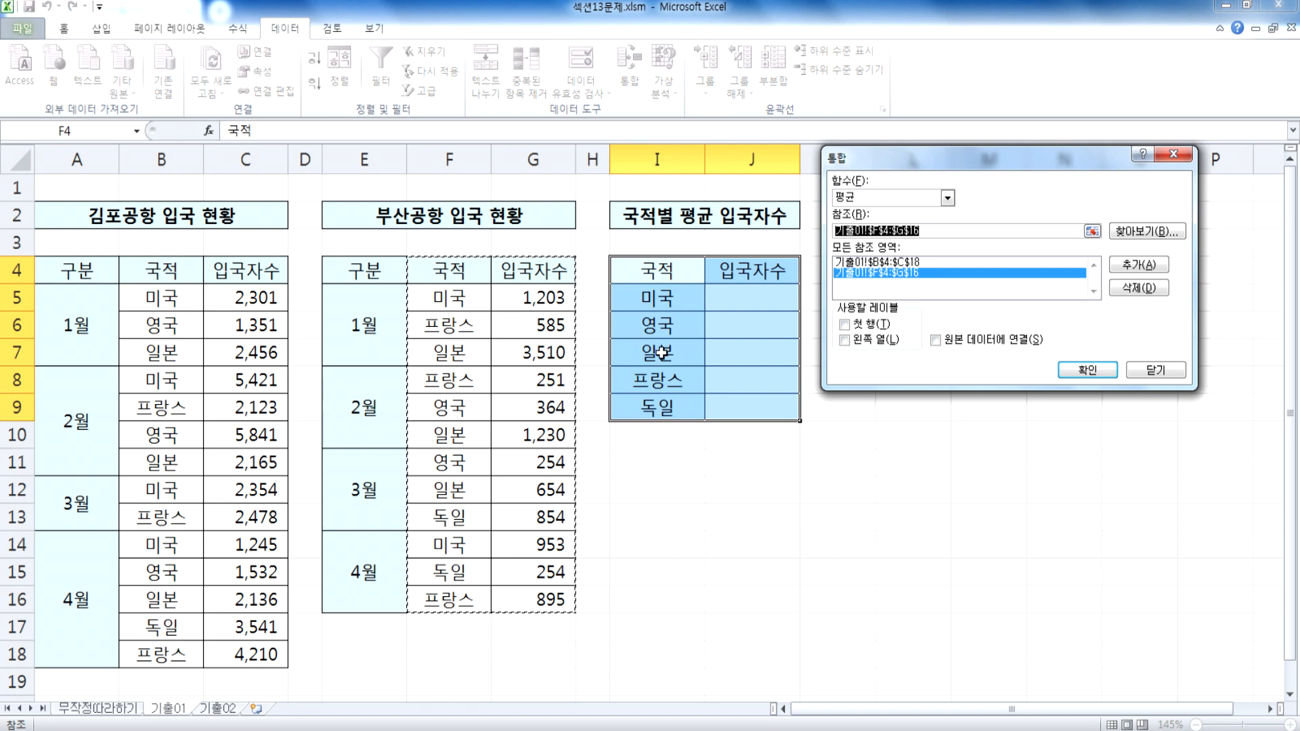
Step: Use both 첫 행 and 왼쪽 열 as labels and run the consolidation into the average arrivals table
{"action": "left_click", "coordinate": [874, 328]}
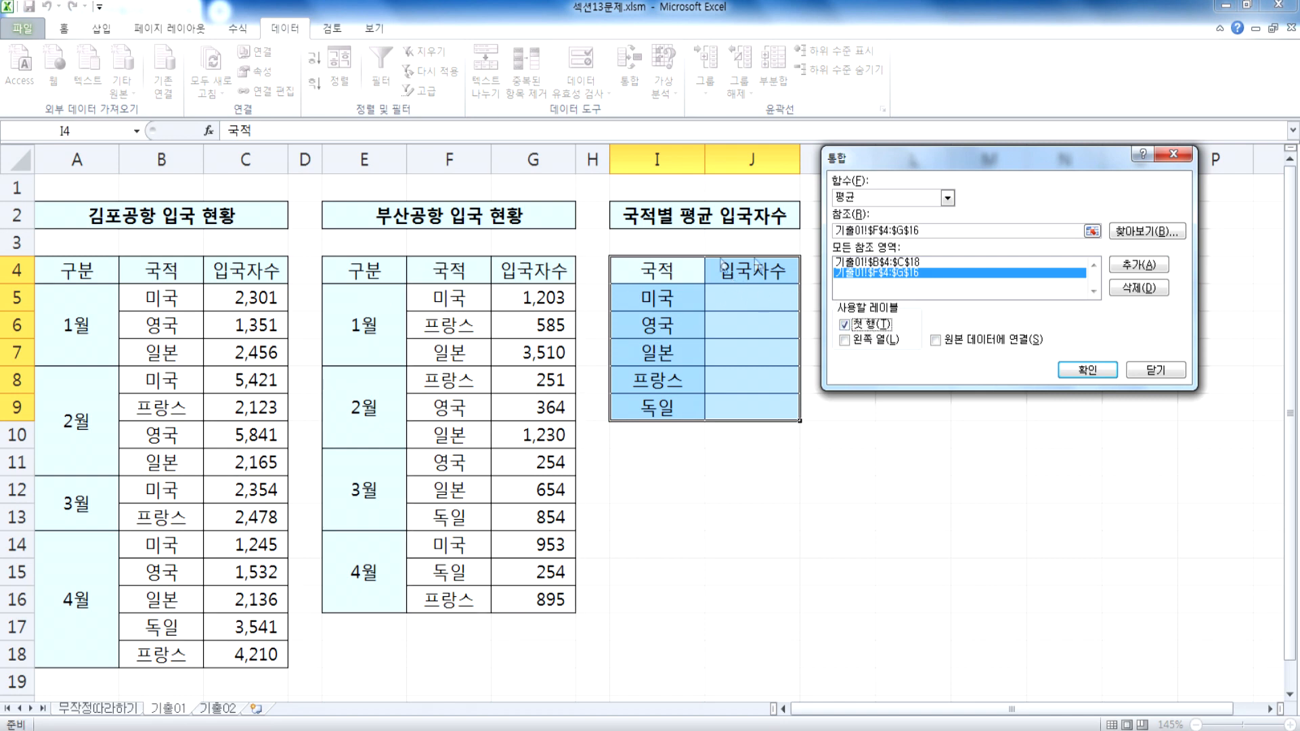
{"action": "left_click", "coordinate": [852, 341]}
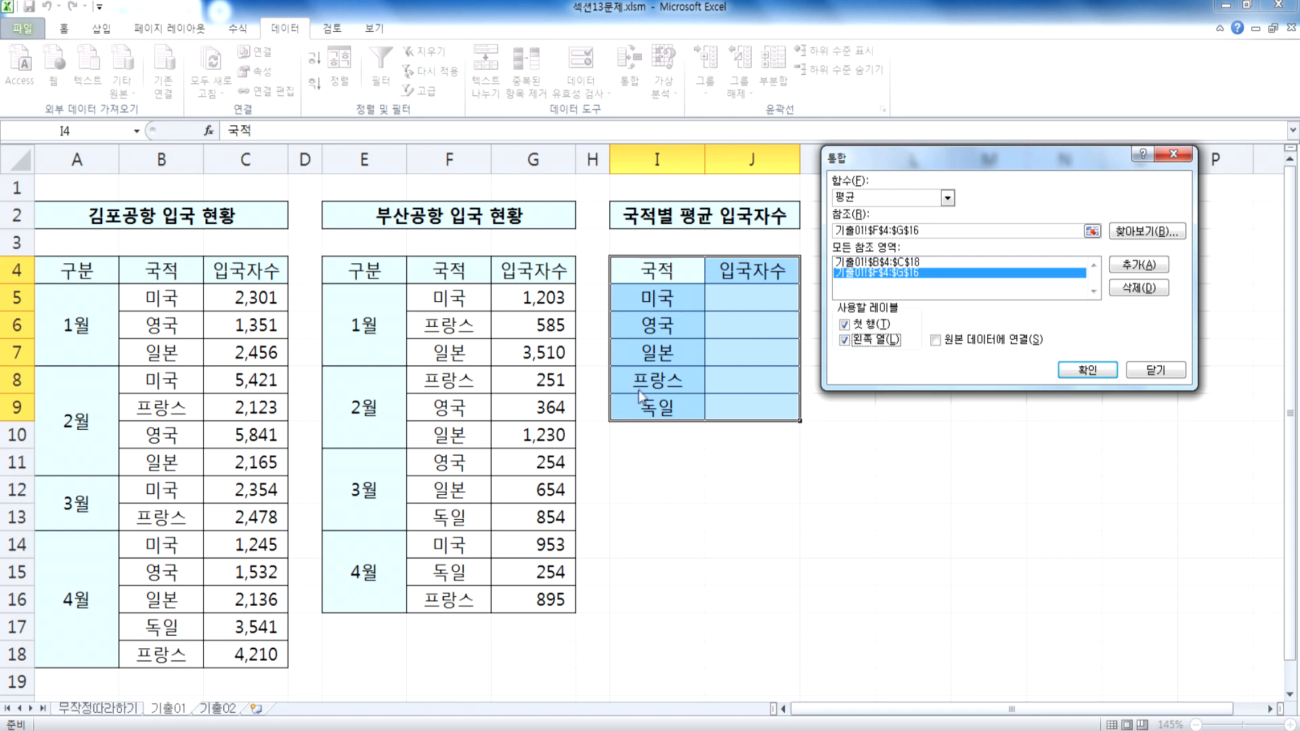
{"action": "left_click", "coordinate": [1086, 370]}
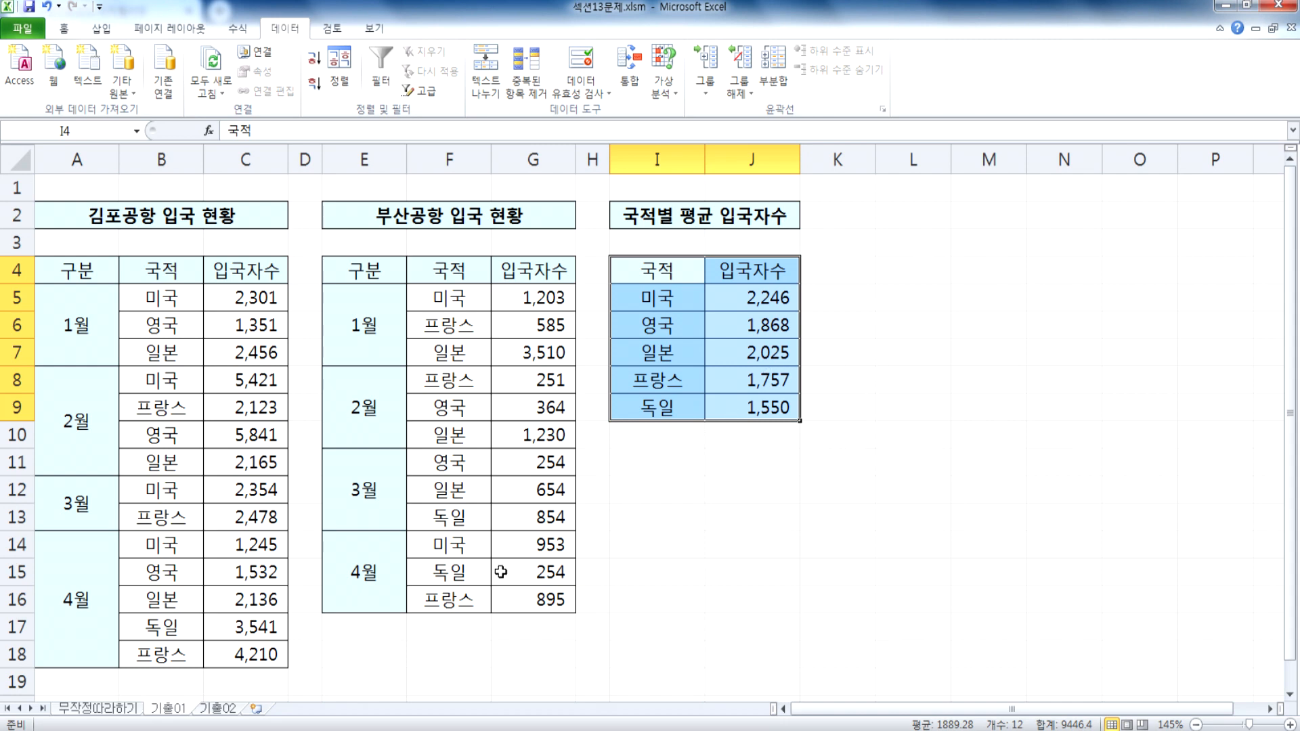
Step: Switch to the 기출02 sheet and go over the columns of the 서울지점 매출현황 table
{"action": "left_click", "coordinate": [227, 708]}
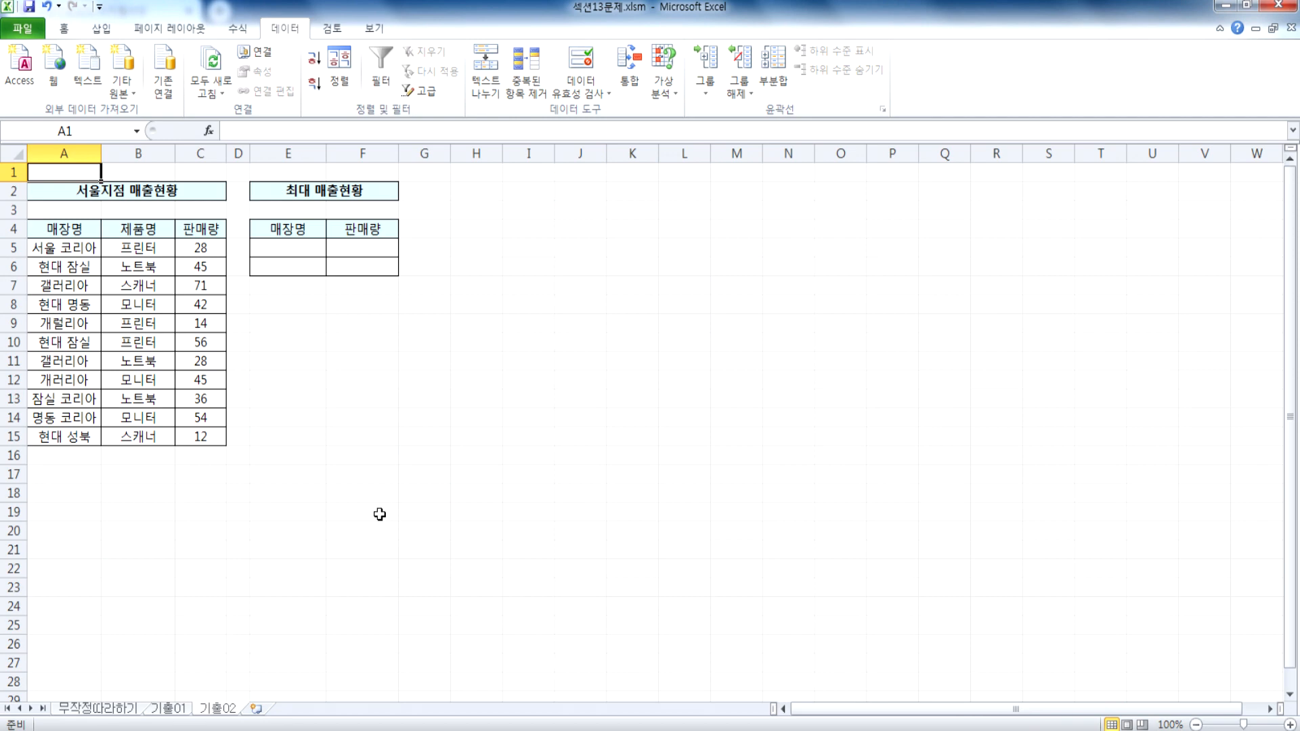
{"action": "scroll", "coordinate": [125, 494], "scroll_direction": "up", "scroll_amount": 4}
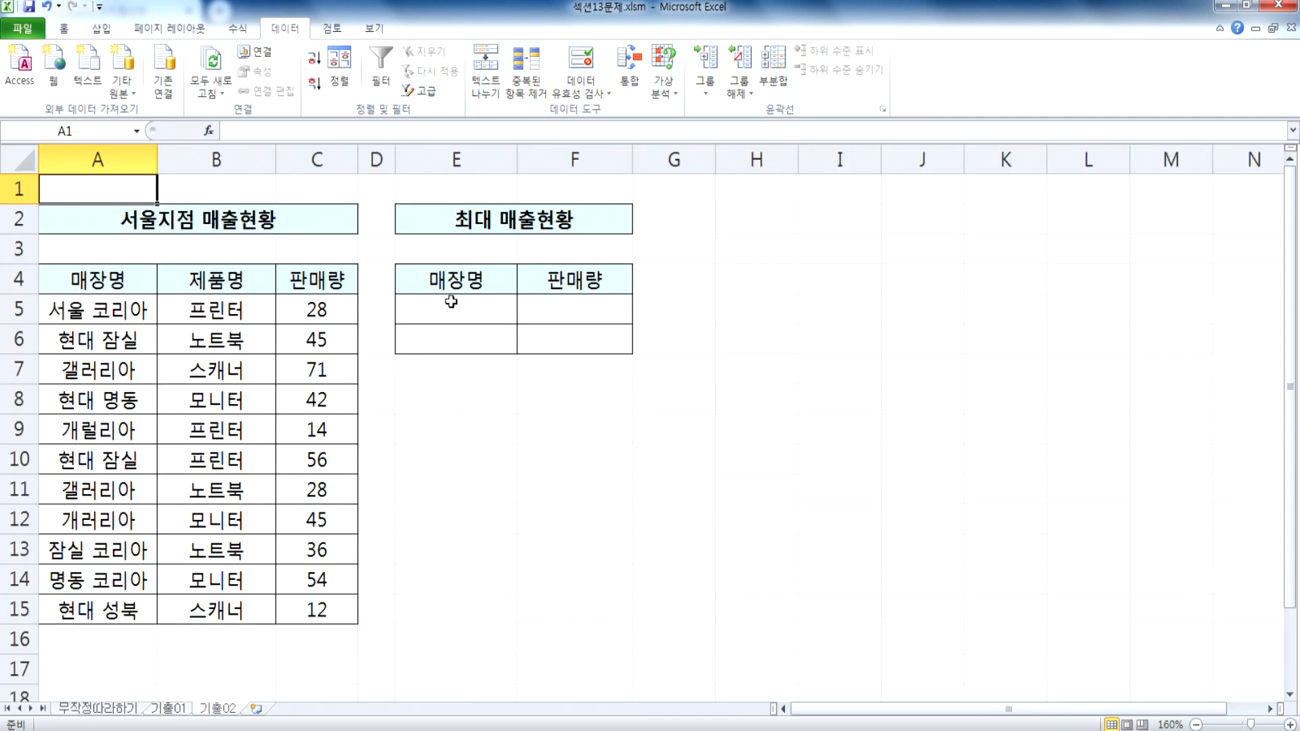
{"action": "left_click", "coordinate": [165, 711]}
{"action": "left_click_drag", "start_coordinate": [441, 278], "coordinate": [450, 353]}
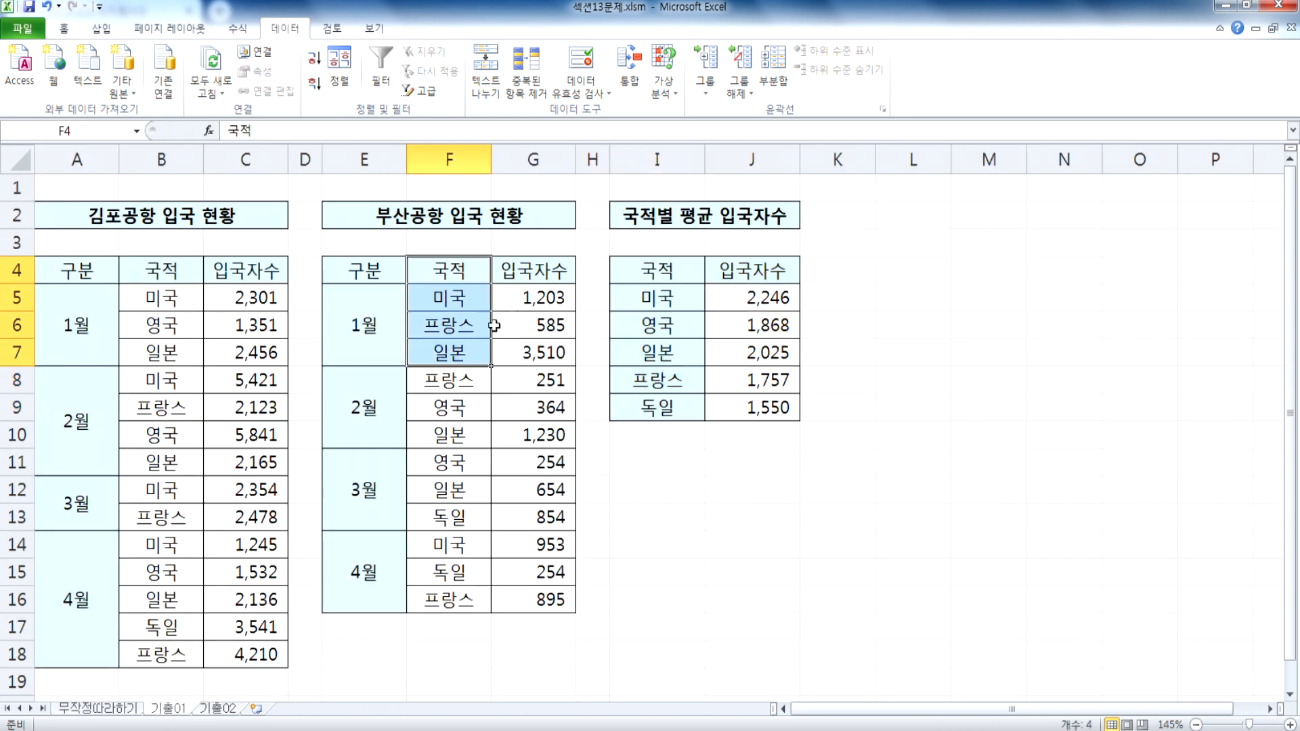
{"action": "left_click", "coordinate": [360, 266]}
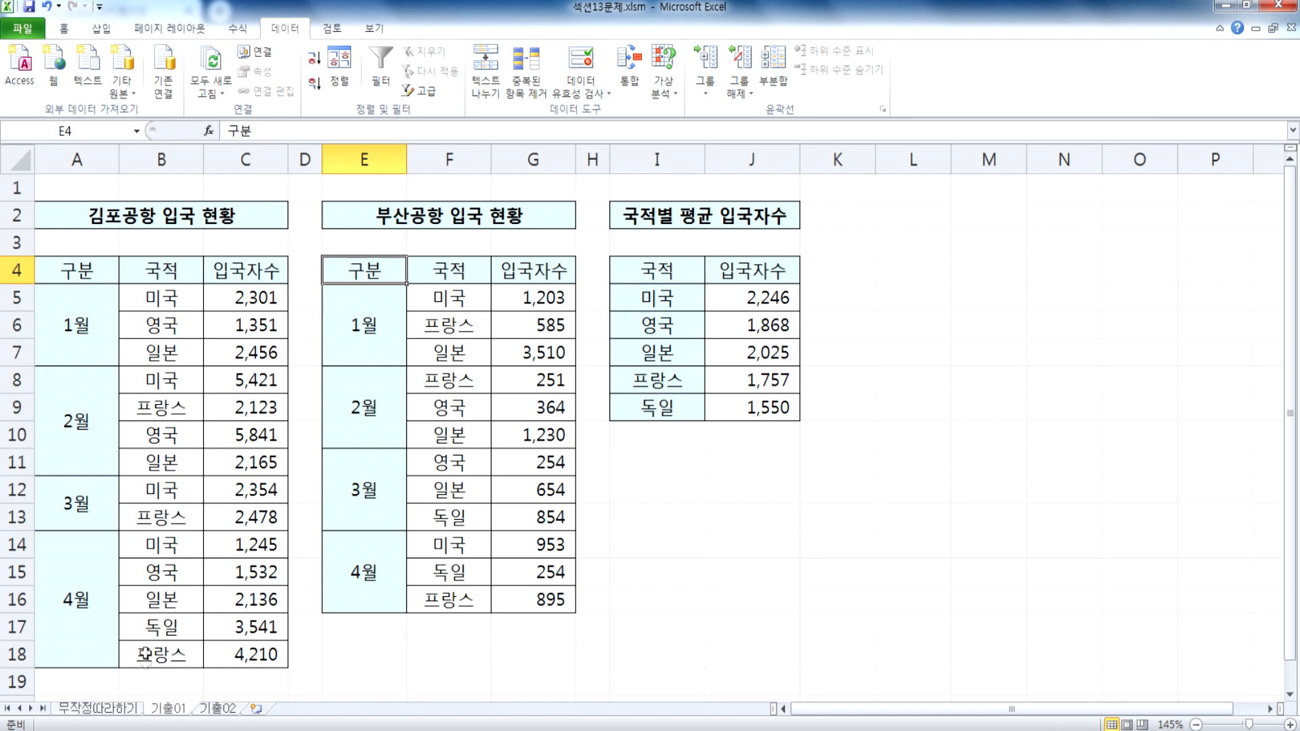
{"action": "left_click", "coordinate": [219, 709]}
{"action": "left_click_drag", "start_coordinate": [112, 287], "coordinate": [105, 575]}
{"action": "left_click_drag", "start_coordinate": [318, 292], "coordinate": [306, 597]}
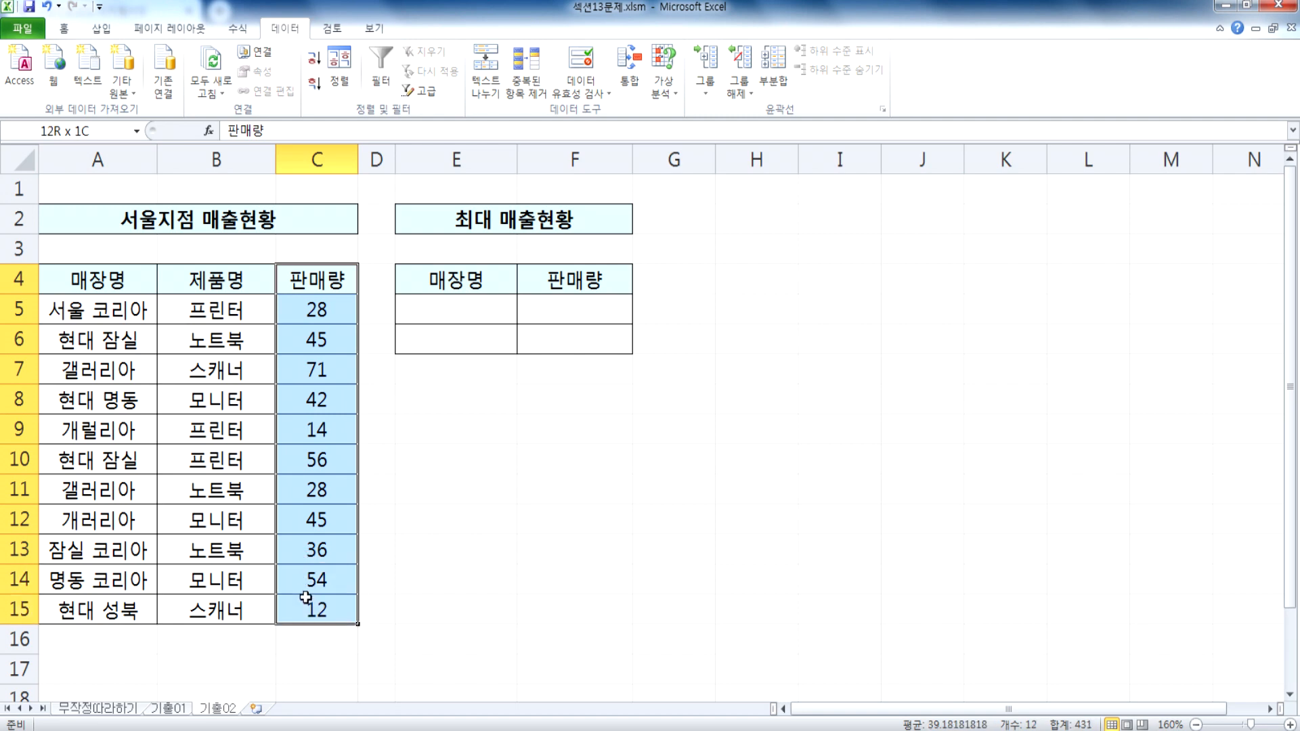
{"action": "left_click_drag", "start_coordinate": [206, 283], "coordinate": [203, 581]}
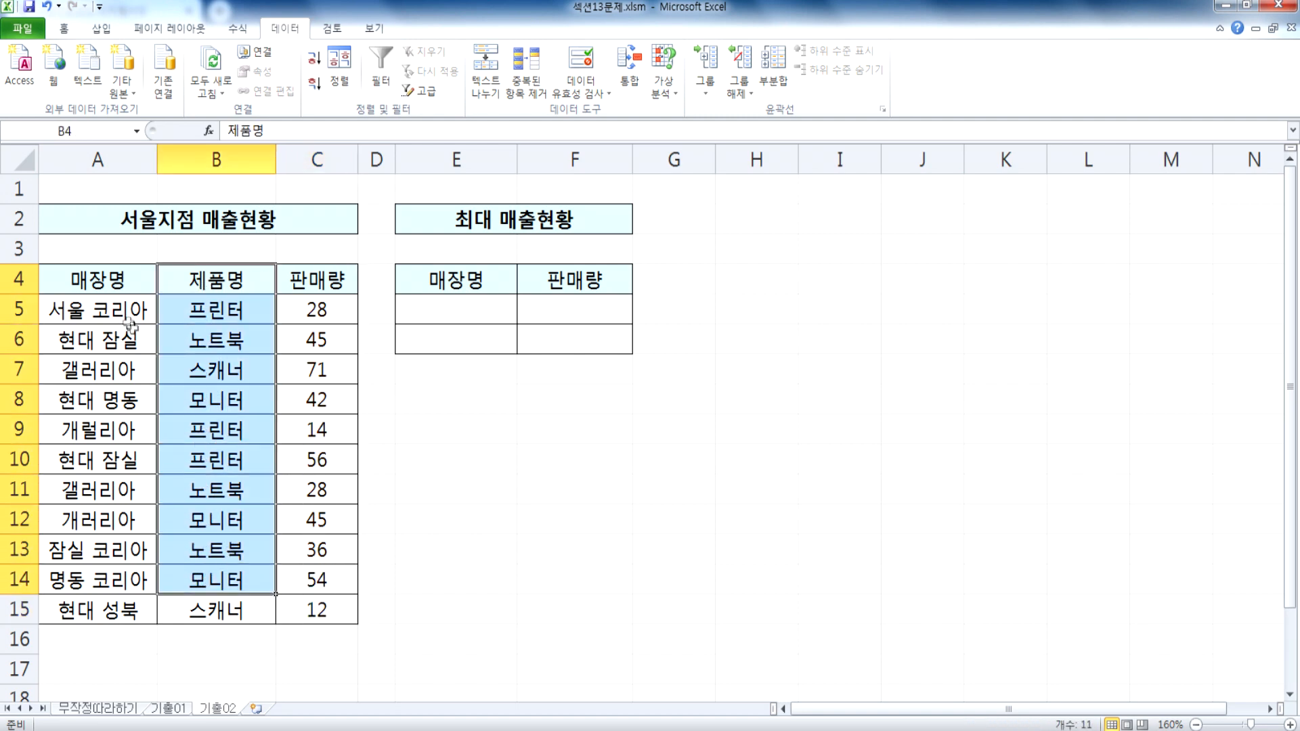
{"action": "left_click_drag", "start_coordinate": [99, 276], "coordinate": [308, 580]}
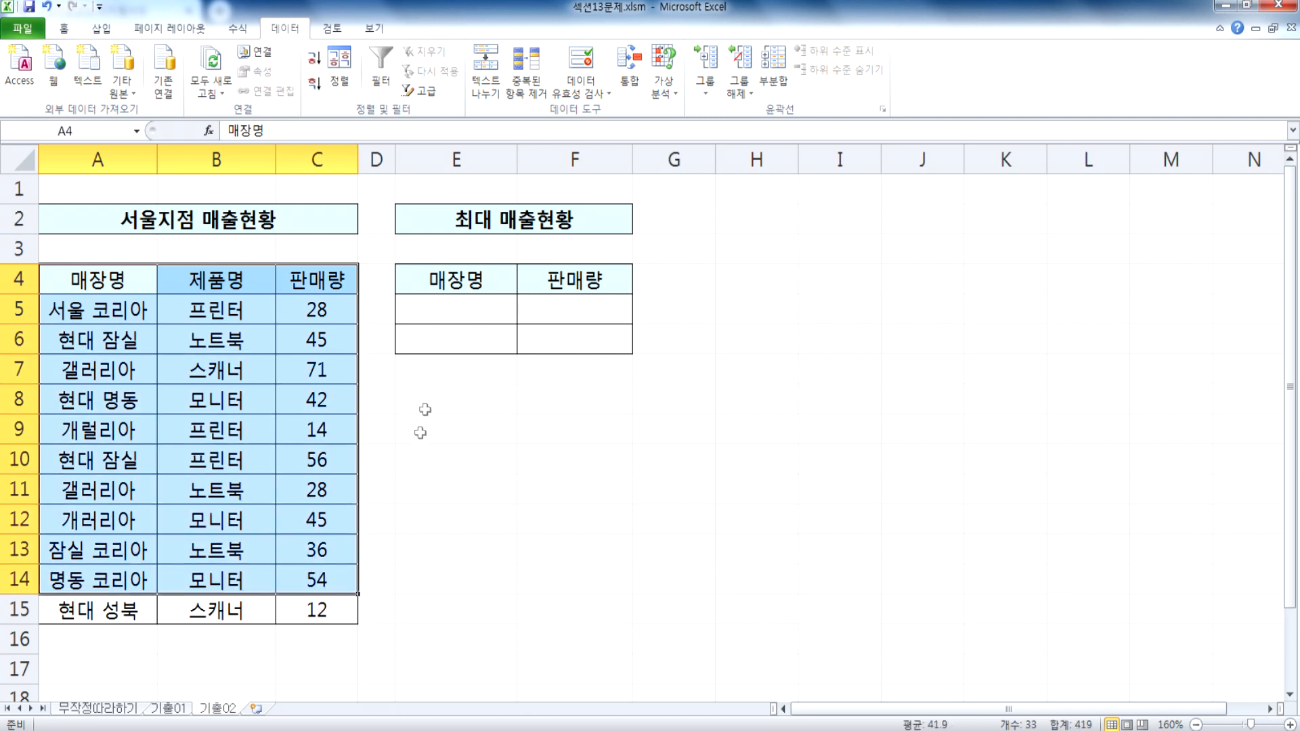
{"action": "left_click_drag", "start_coordinate": [437, 281], "coordinate": [569, 339]}
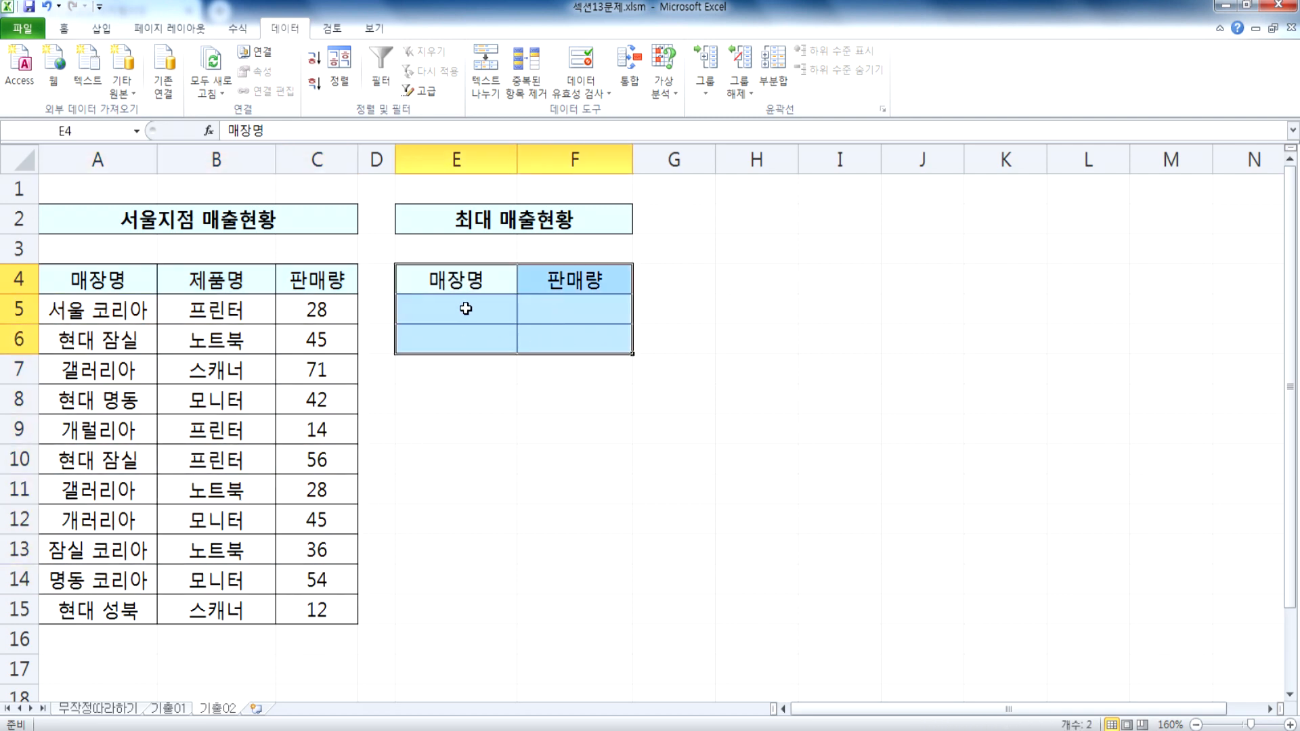
{"action": "left_click", "coordinate": [621, 74]}
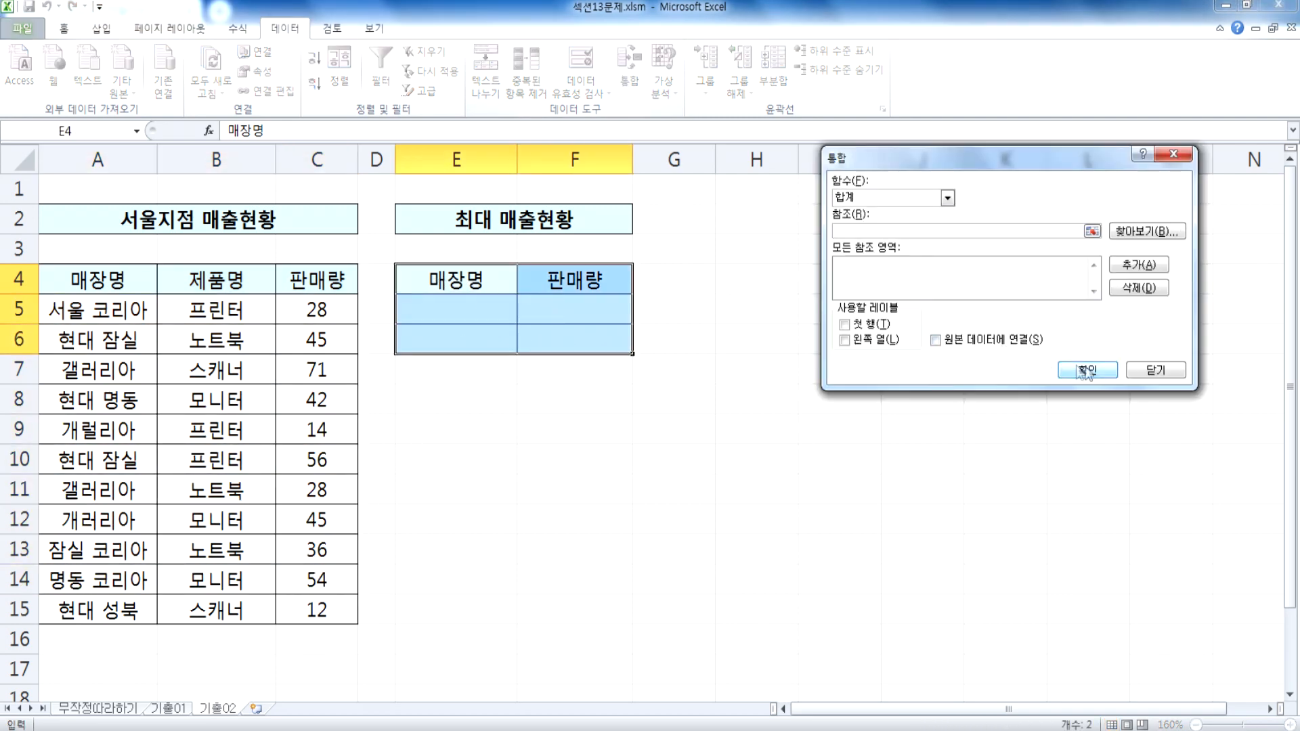
{"action": "left_click", "coordinate": [1146, 371]}
Step: Enter the condition note 현대로 시작하는 in cell I5
{"action": "left_click", "coordinate": [461, 305]}
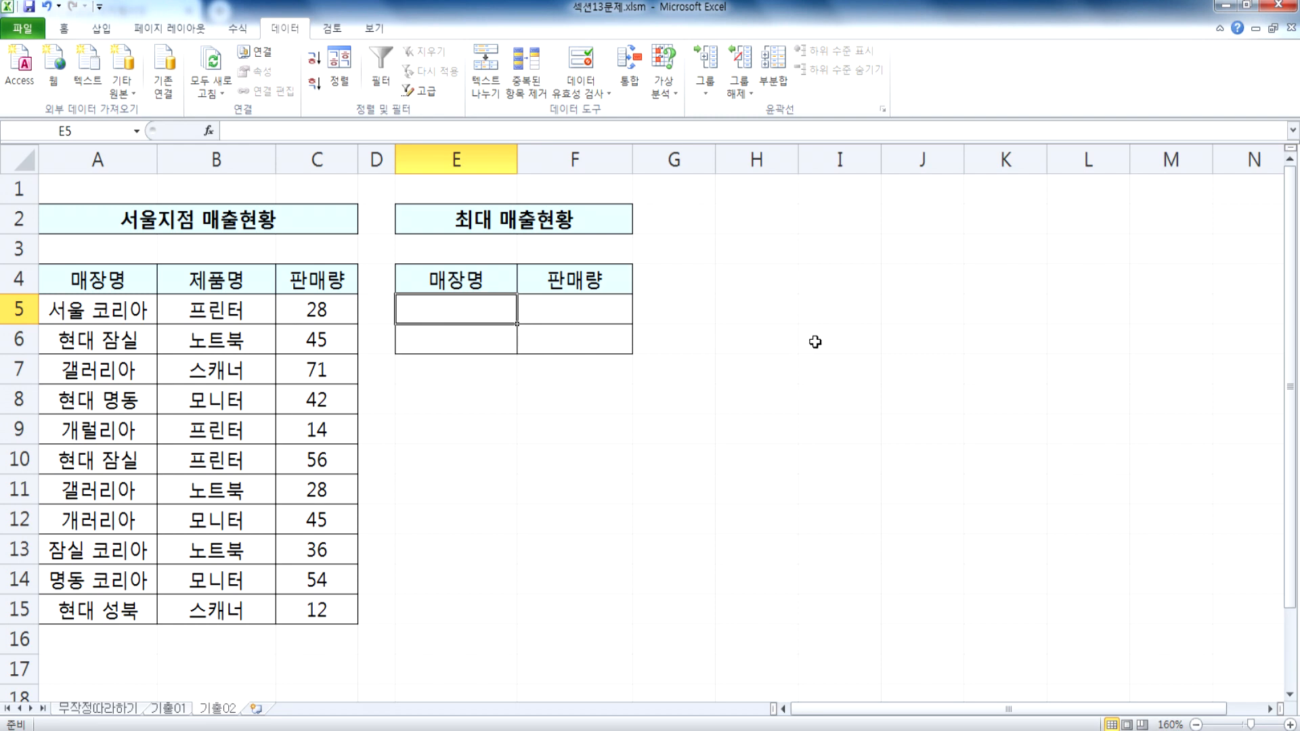
{"action": "left_click", "coordinate": [832, 316]}
{"action": "type", "text": "현대로 시작"}
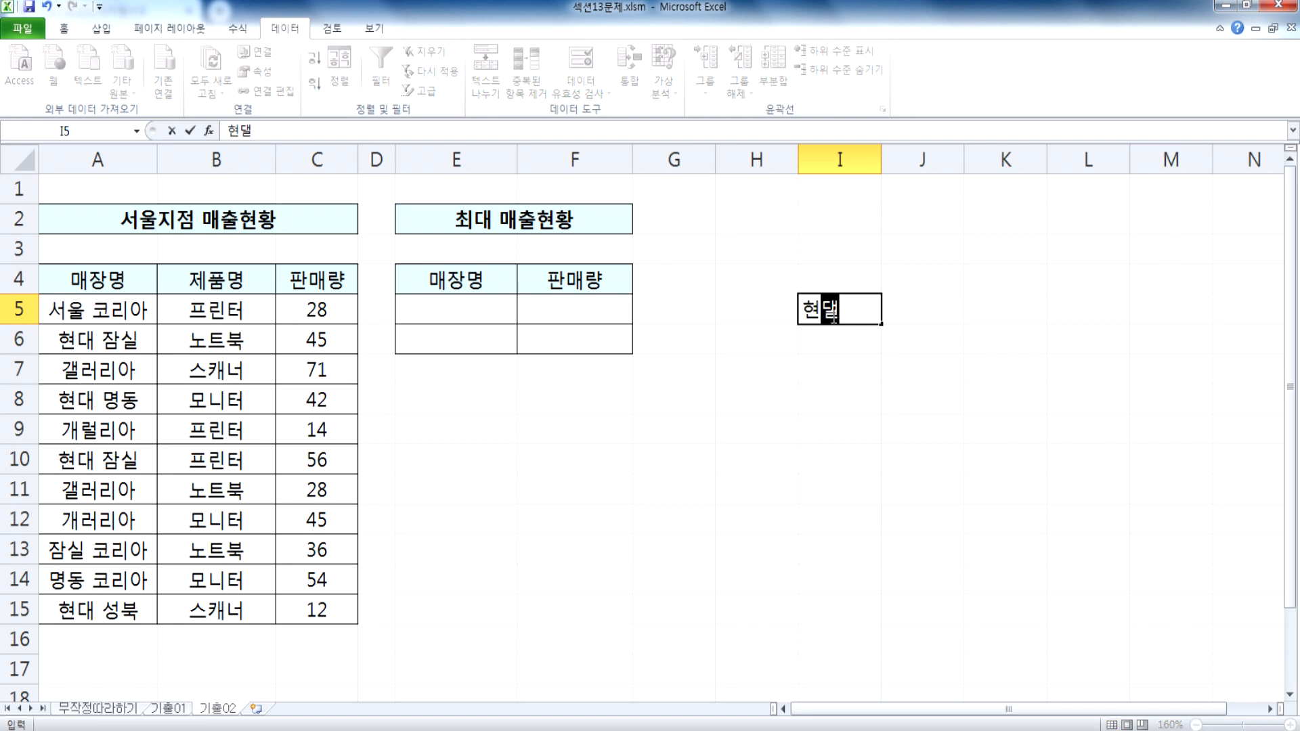
{"action": "type", "text": "하는"}
{"action": "key", "text": "Return"}
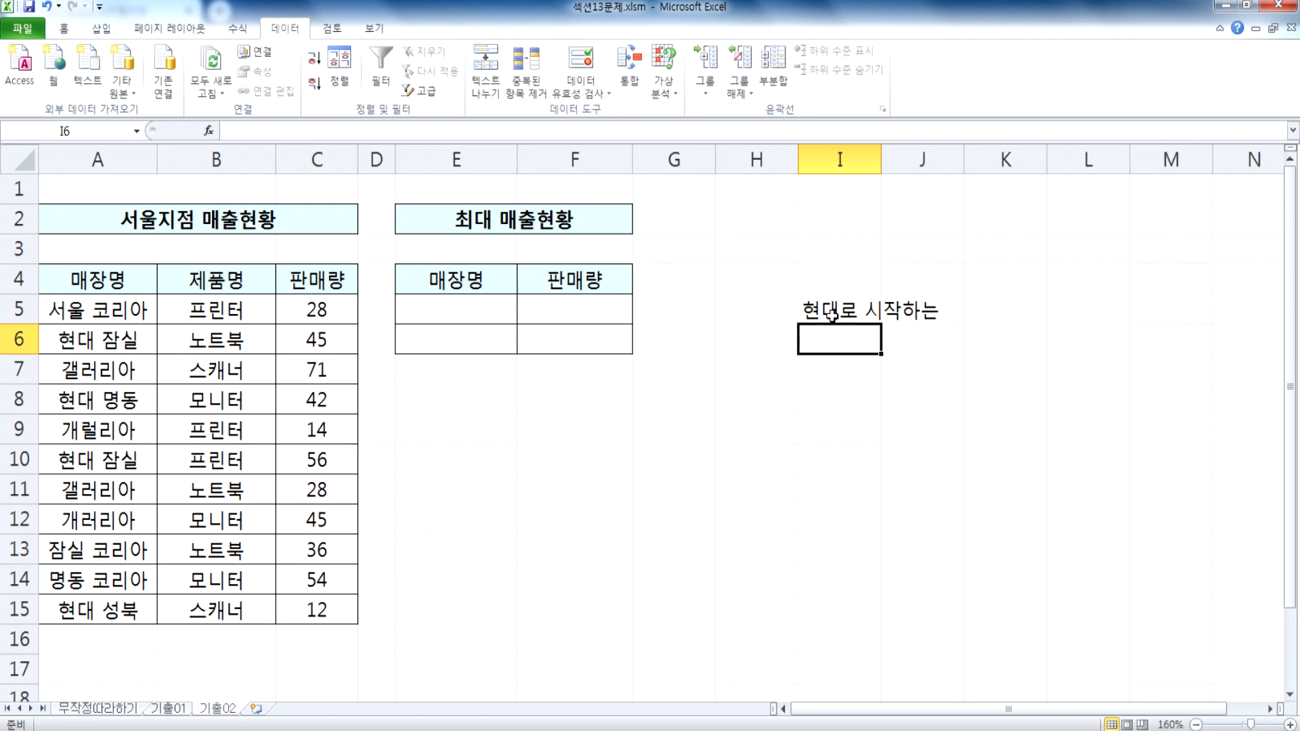
Step: Write the condition note 코리아로 끝나는 in cell I6
{"action": "type", "text": "코ㅓ리아로 ㄲ"}
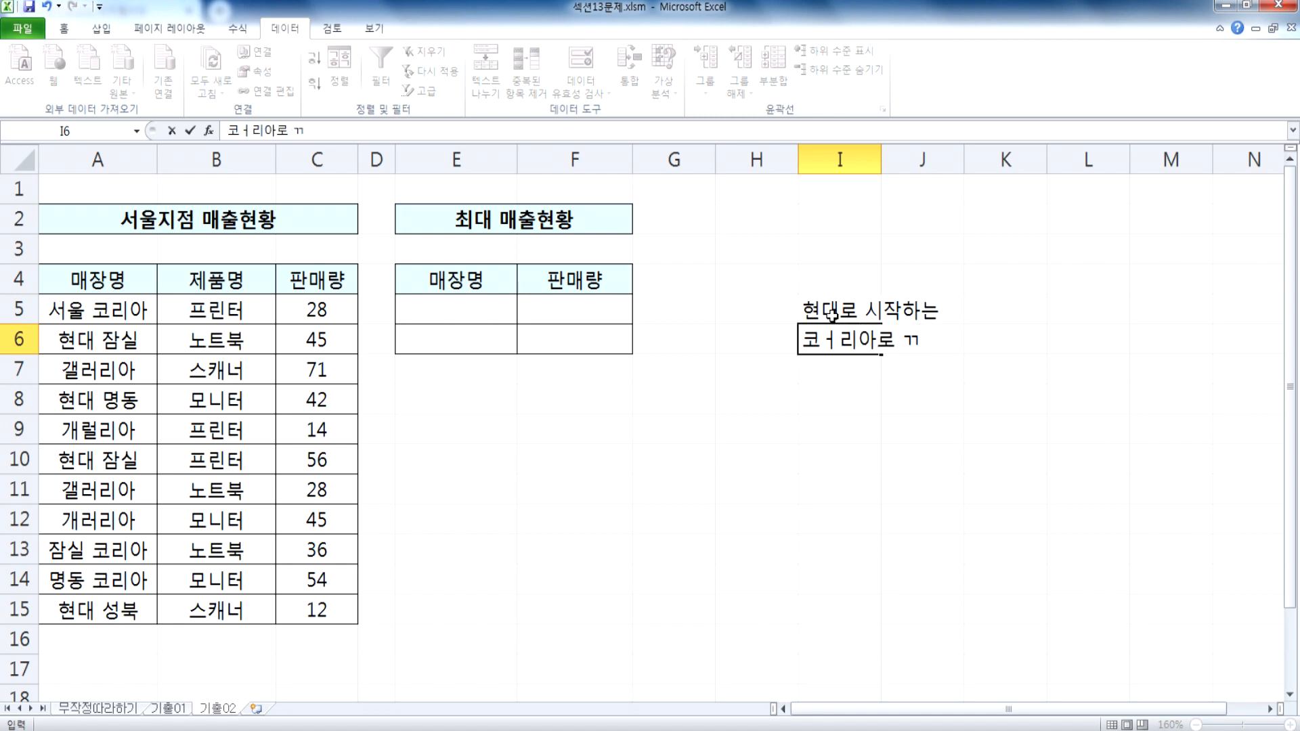
{"action": "key", "text": "BackSpace"}
{"action": "key", "text": "BackSpace"}
{"action": "type", "text": "리아로"}
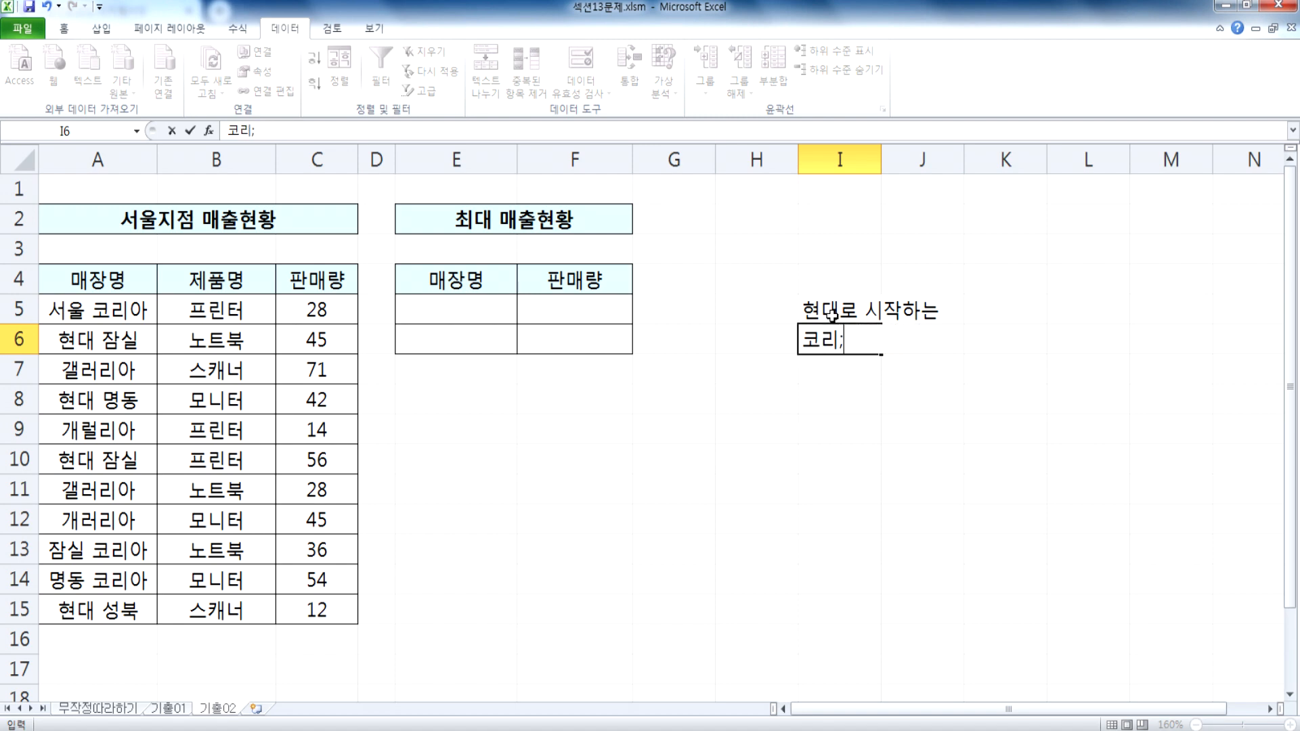
{"action": "type", "text": " 끝"}
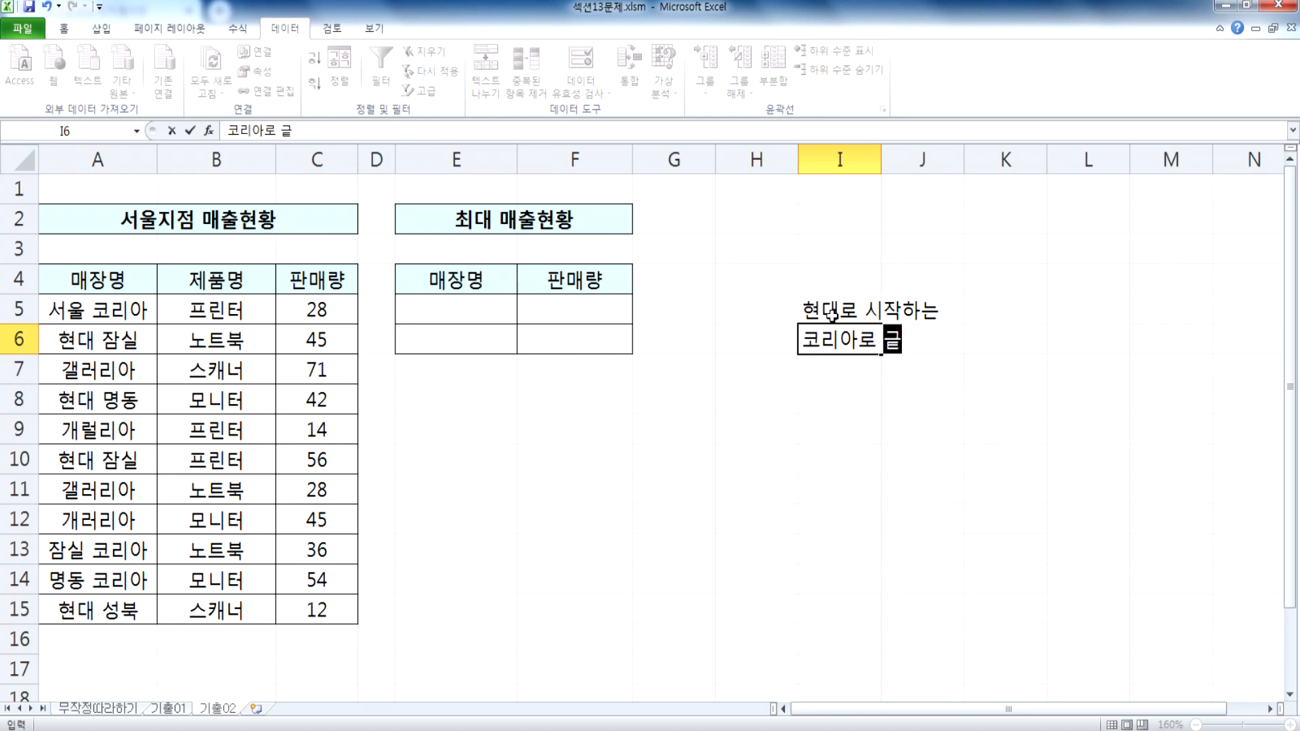
{"action": "type", "text": "나는"}
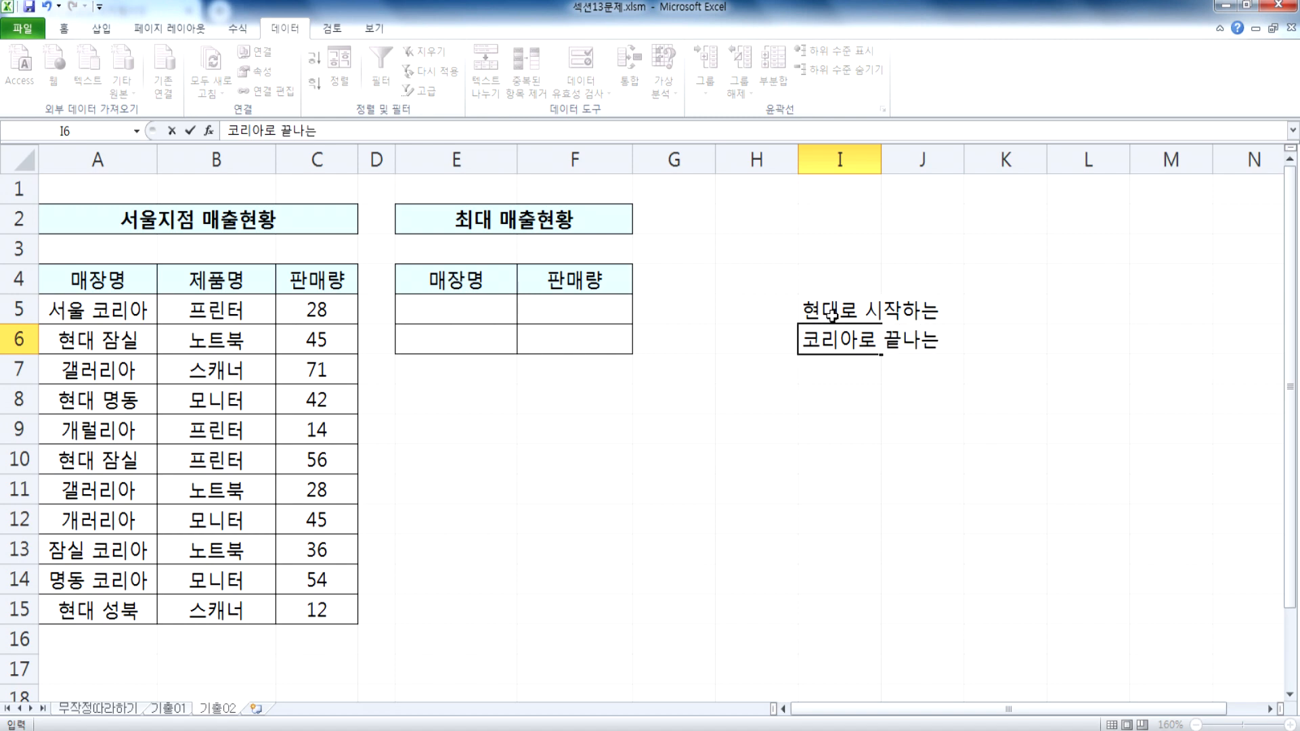
Step: Put double quotation marks around 코리아 in the note in cell I6
{"action": "key", "text": "F2"}
{"action": "key", "text": "Home"}
{"action": "type", "text": "\""}
{"action": "key", "text": "Right"}
{"action": "key", "text": "Right"}
{"action": "key", "text": "Right"}
{"action": "type", "text": "\""}
Step: Put double quotation marks around 현대 in the note in cell I5
{"action": "left_click", "coordinate": [832, 313]}
{"action": "key", "text": "F2"}
{"action": "key", "text": "Home"}
{"action": "type", "text": "\""}
{"action": "key", "text": "Right"}
{"action": "key", "text": "Right"}
{"action": "type", "text": "\""}
{"action": "key", "text": "Return"}
{"action": "key", "text": "Up"}
{"action": "key", "text": "Right"}
{"action": "key", "text": "Right"}
{"action": "key", "text": "Right"}
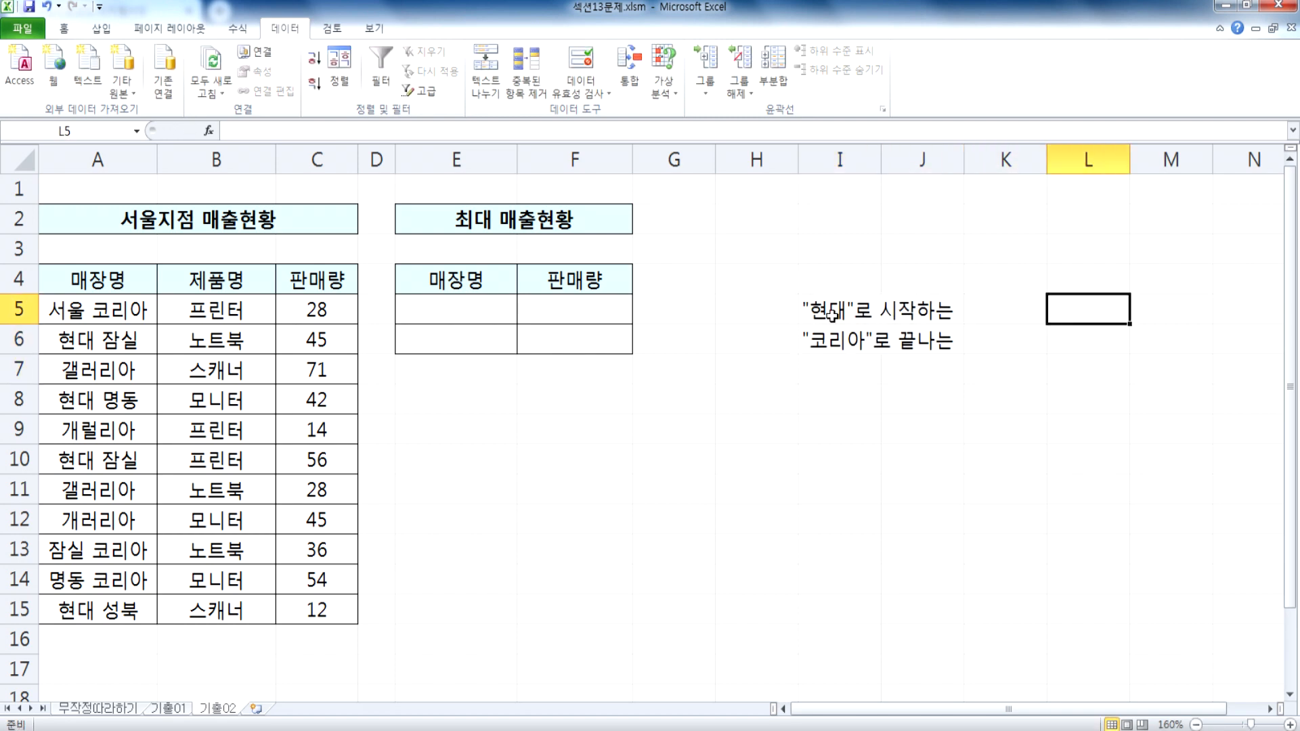
{"action": "type", "text": "*"}
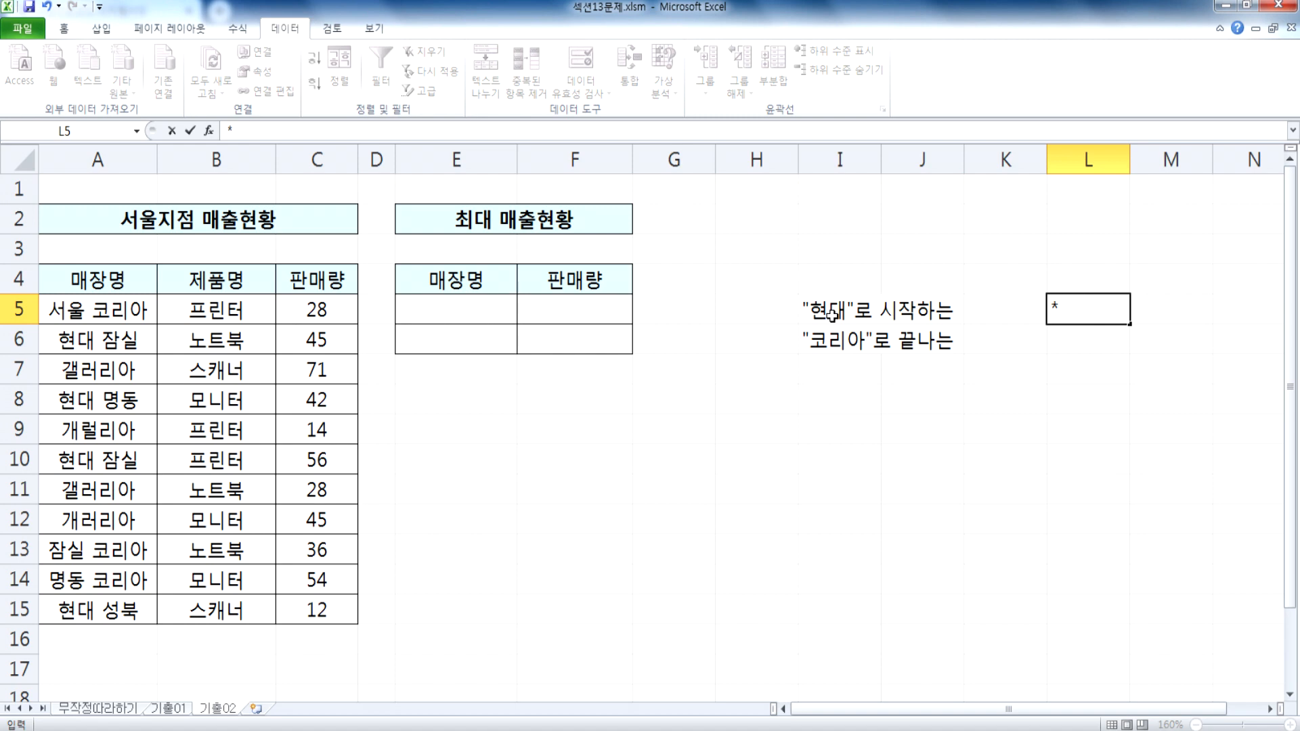
{"action": "key", "text": "Escape"}
Step: Enter the wildcard condition 현대* in cell E5 under 매장명
{"action": "key", "text": "Left"}
{"action": "key", "text": "Left"}
{"action": "key", "text": "Left"}
{"action": "key", "text": "Left"}
{"action": "key", "text": "Left"}
{"action": "key", "text": "Left"}
{"action": "key", "text": "Left"}
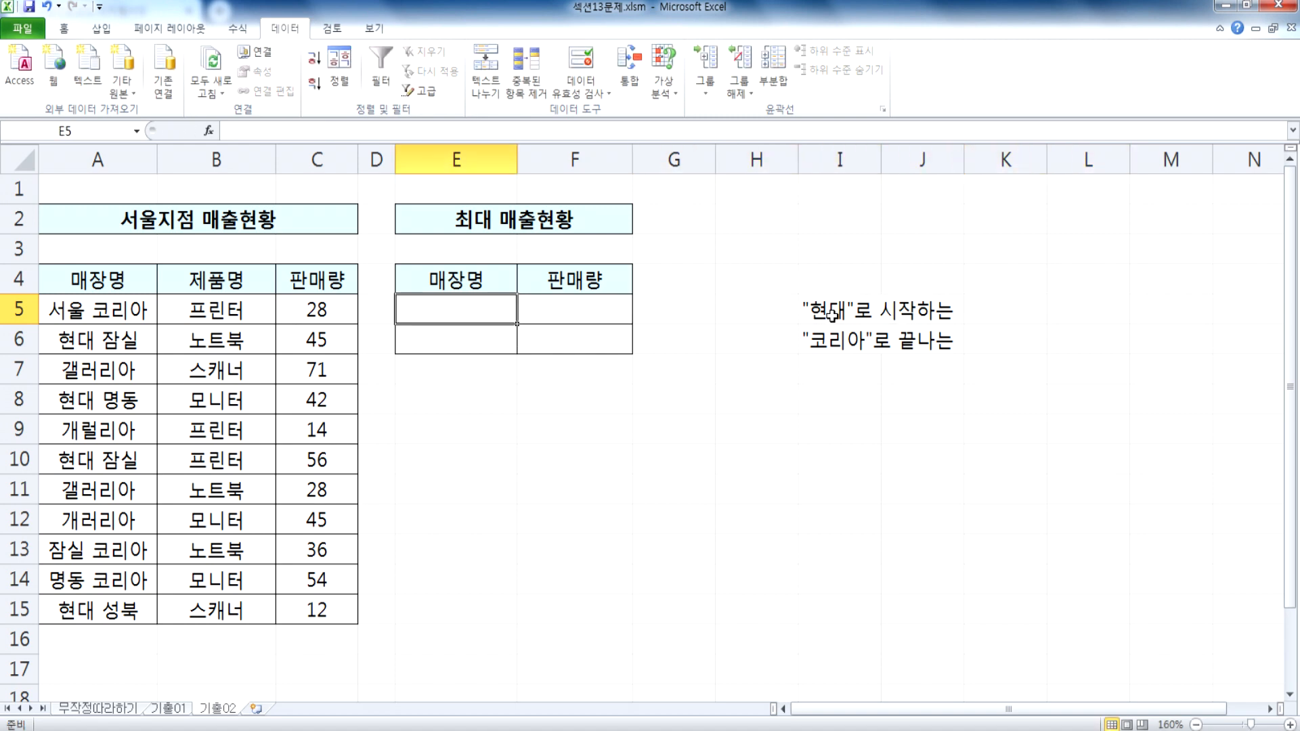
{"action": "type", "text": "현대*"}
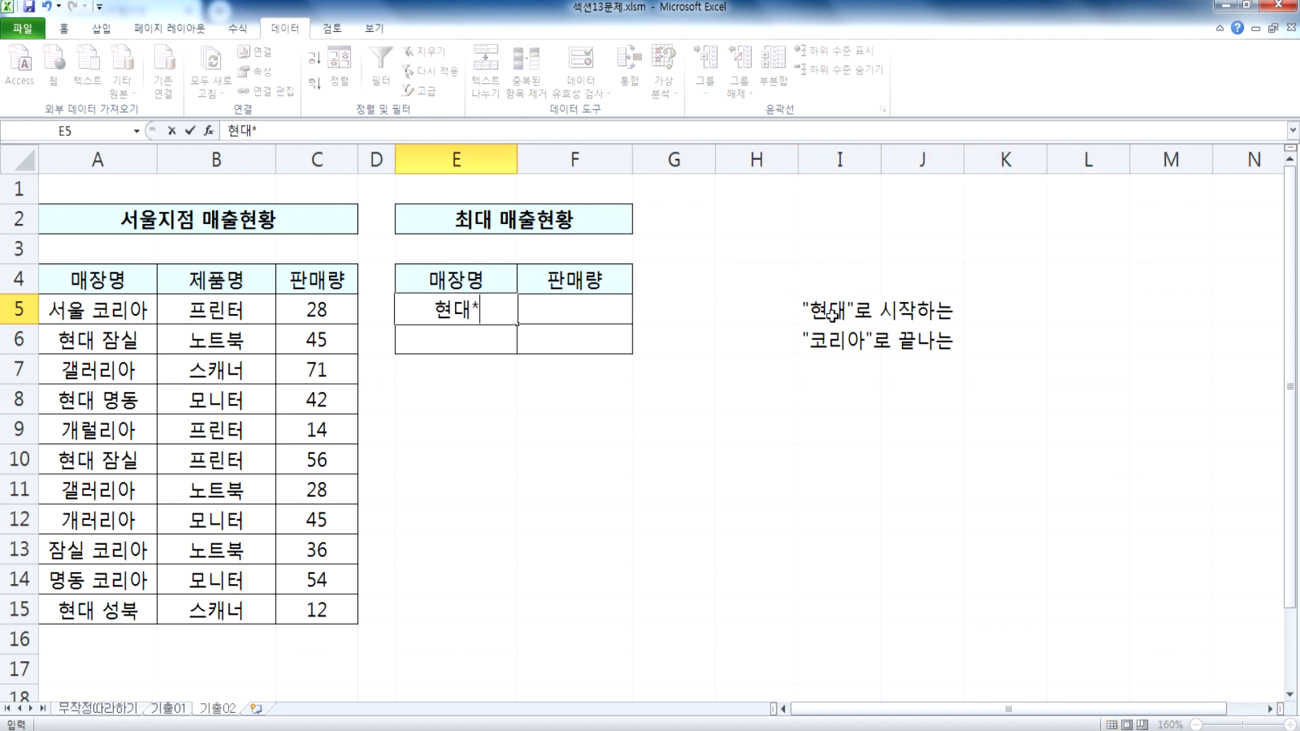
{"action": "key", "text": "Return"}
{"action": "key", "text": "Up"}
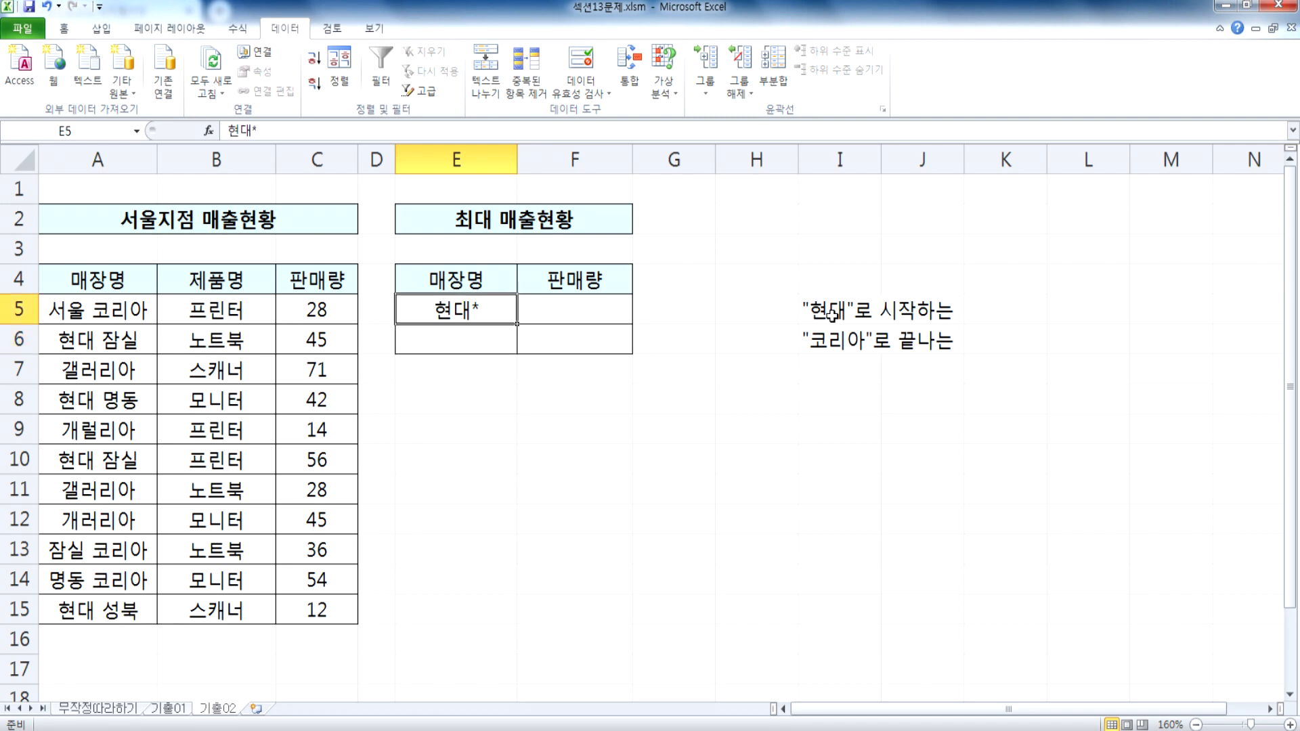
Step: Enter the wildcard condition *코리아 in cell E6 under 매장명
{"action": "key", "text": "Down"}
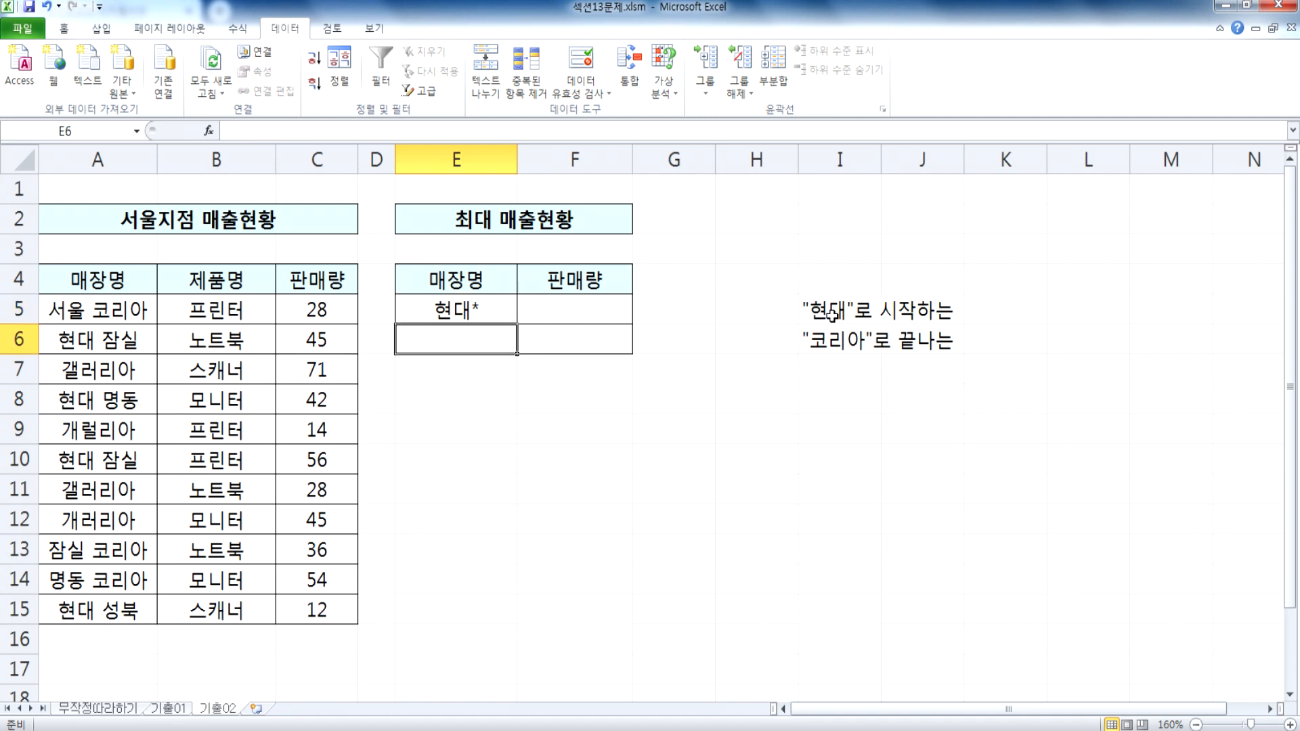
{"action": "type", "text": "*콜"}
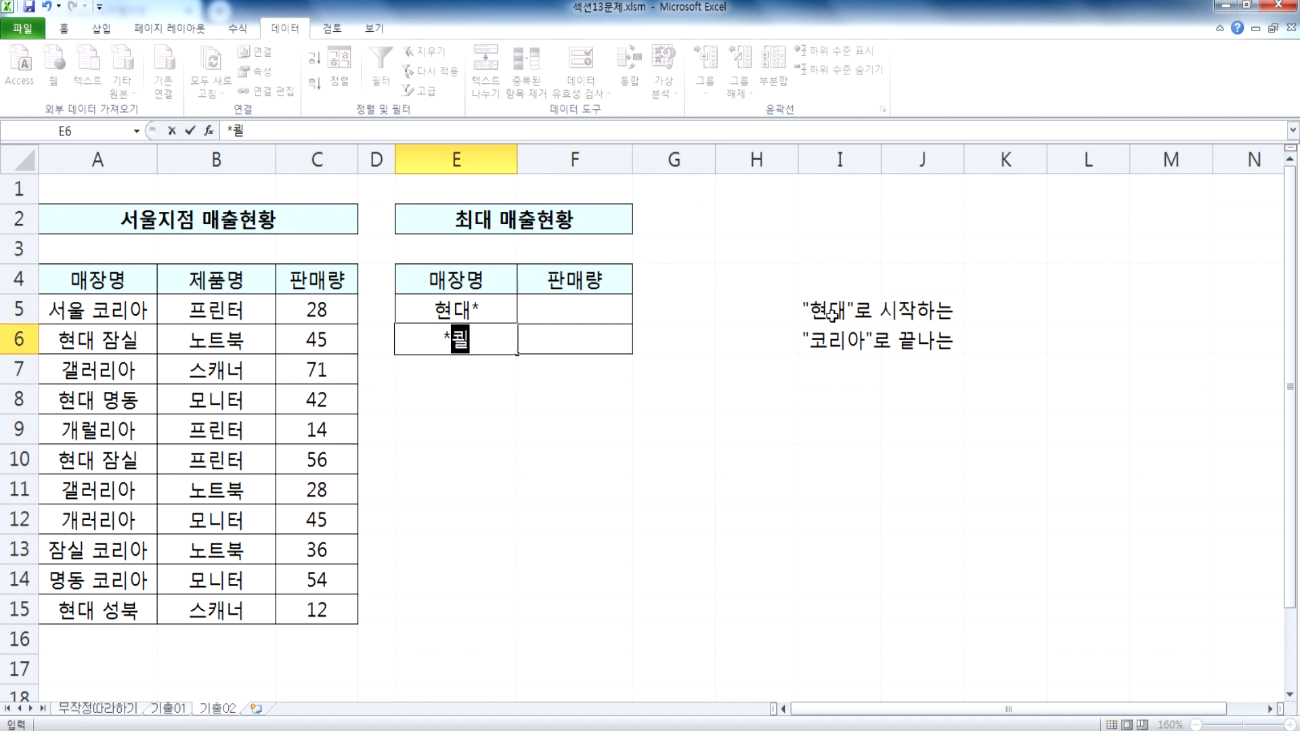
{"action": "type", "text": "리아"}
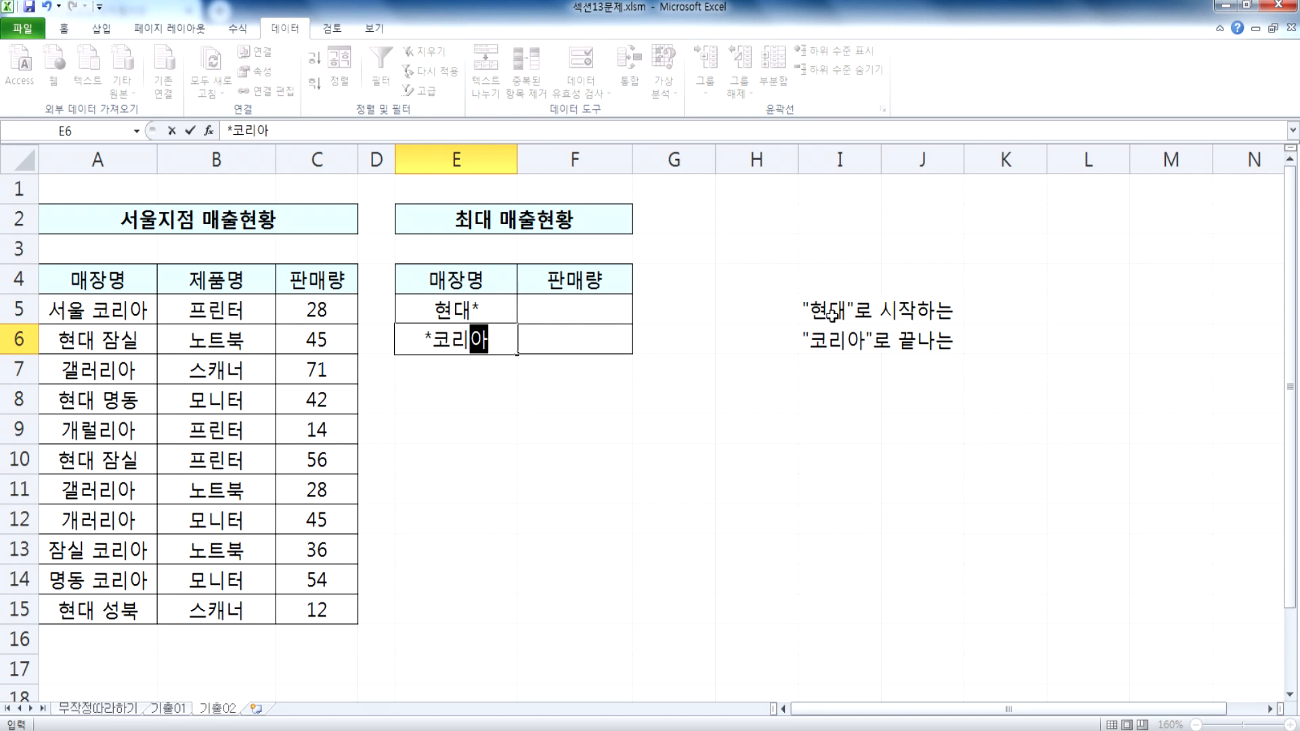
{"action": "key", "text": "ctrl+Return"}
{"action": "key", "text": "F2"}
{"action": "key", "text": "Home"}
{"action": "key", "text": "Right"}
{"action": "key", "text": "shift+End"}
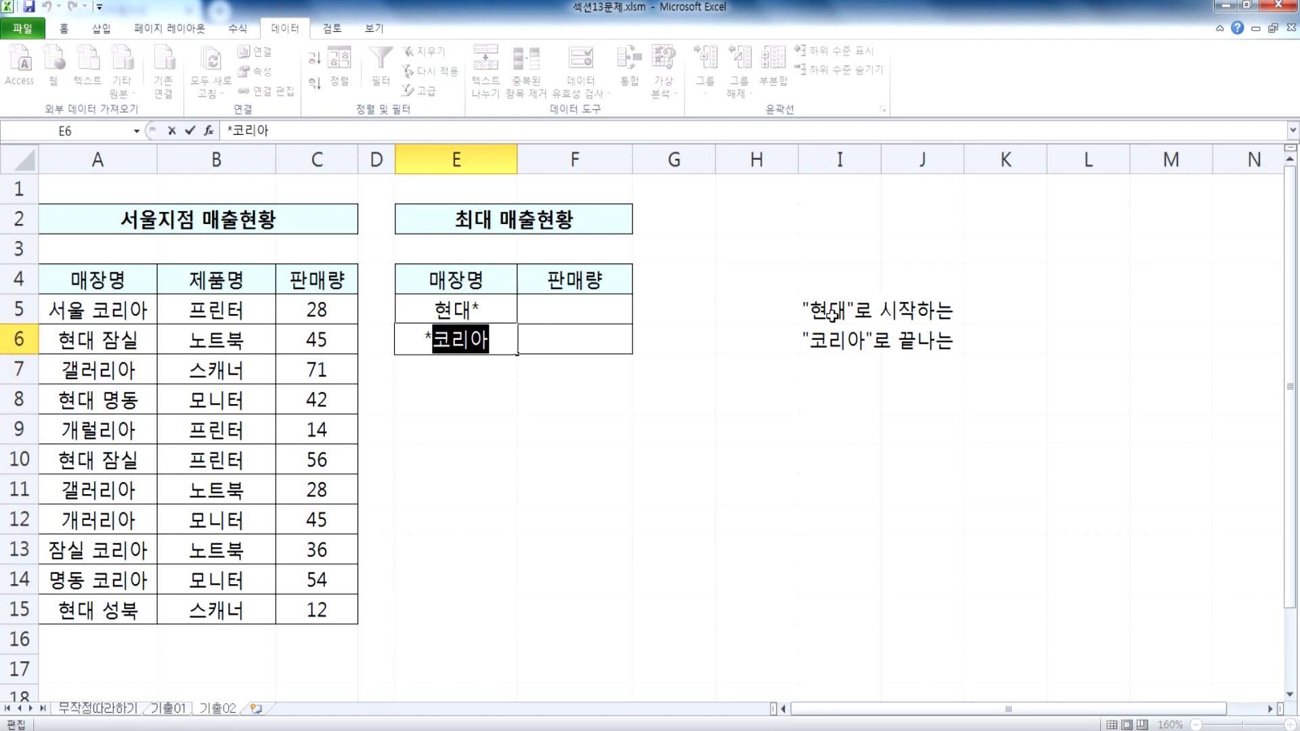
{"action": "key", "text": "Home"}
{"action": "key", "text": "shift+Right"}
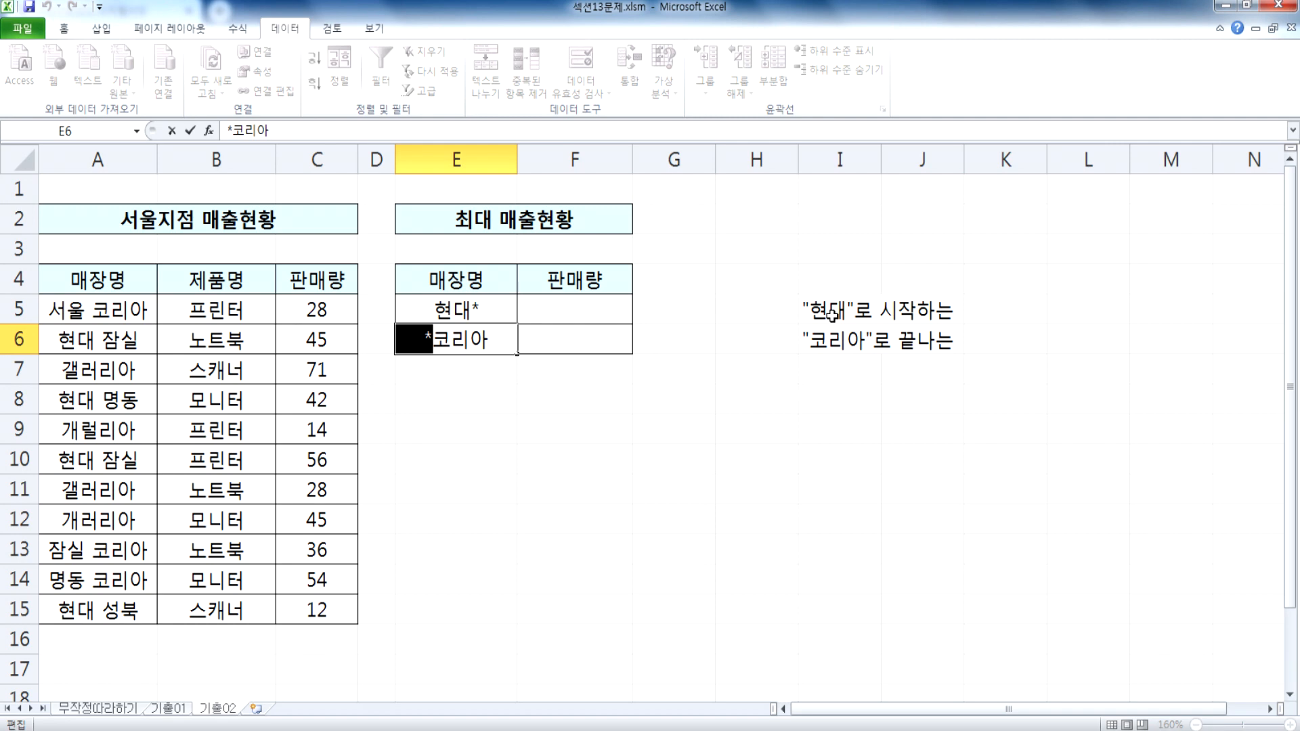
{"action": "key", "text": "Escape"}
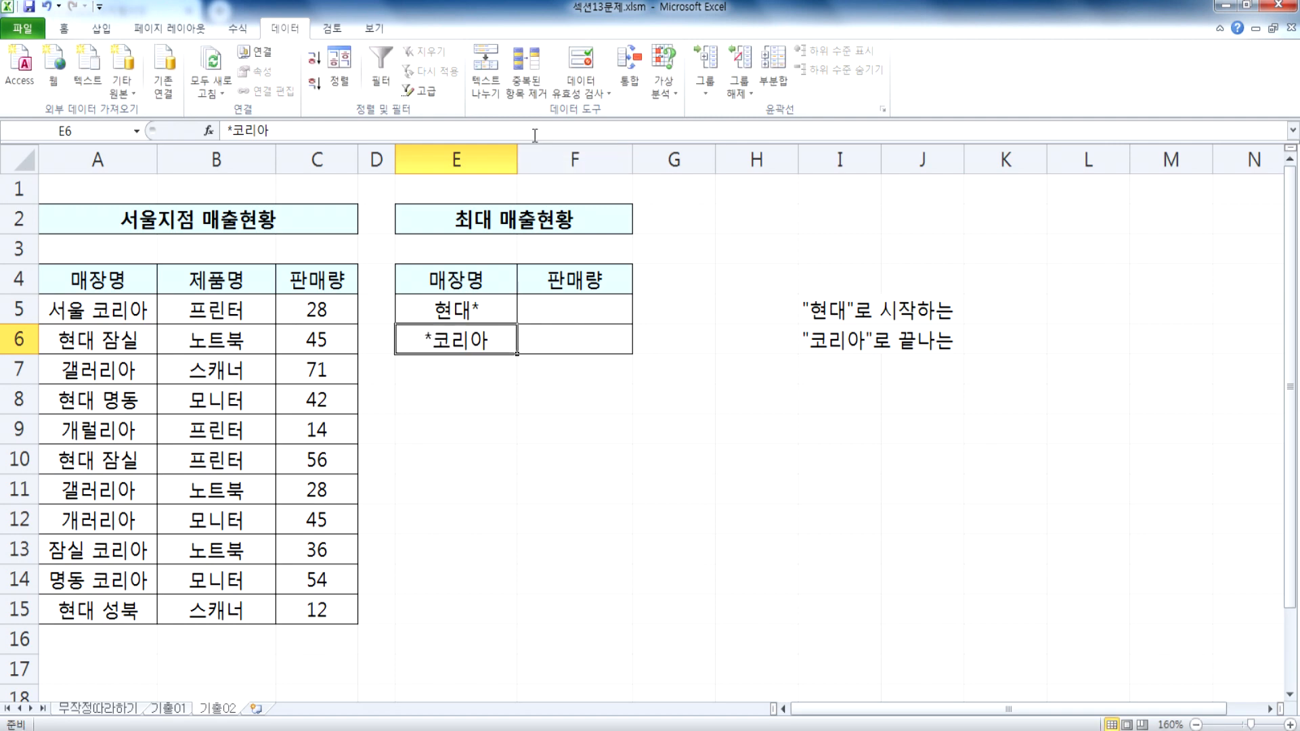
Step: Start a consolidation into E4:F6 and add the 서울지점 매출현황 range A4:C15 as a source reference
{"action": "left_click", "coordinate": [453, 312]}
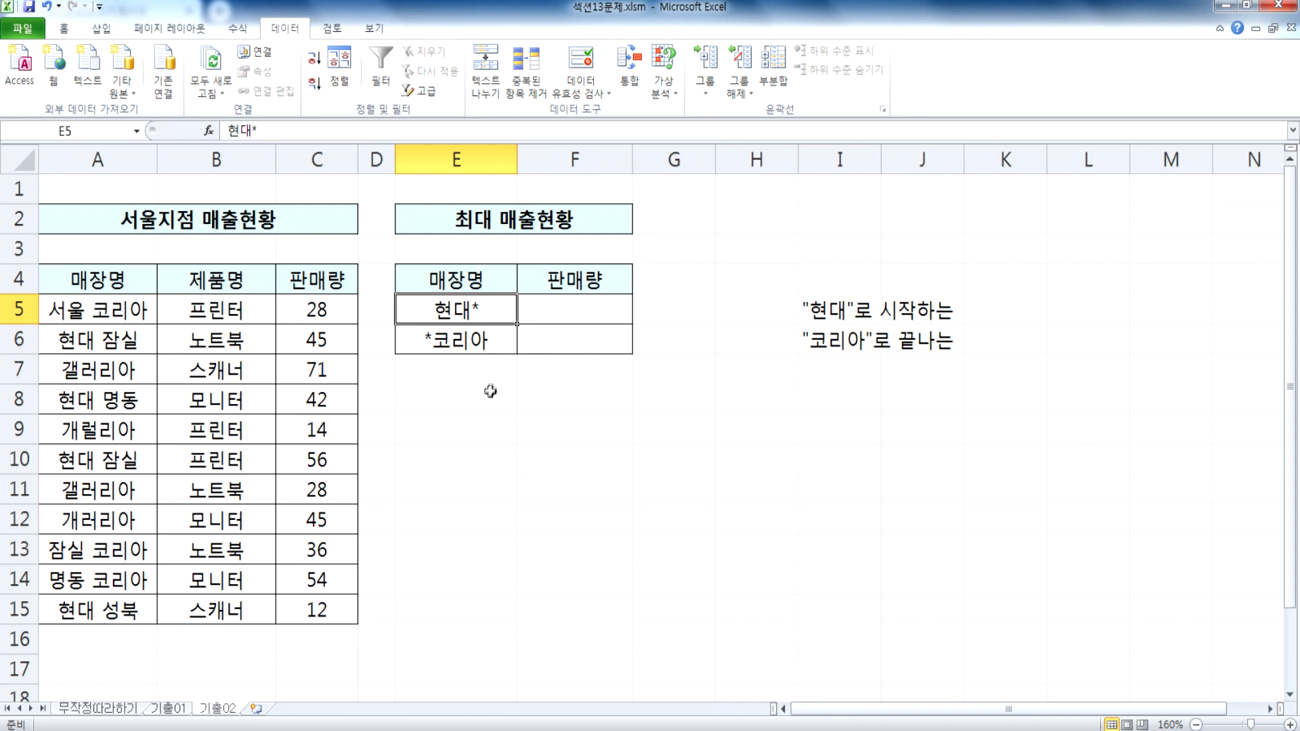
{"action": "scroll", "coordinate": [493, 386], "scroll_direction": "up", "scroll_amount": 1, "text": "ctrl"}
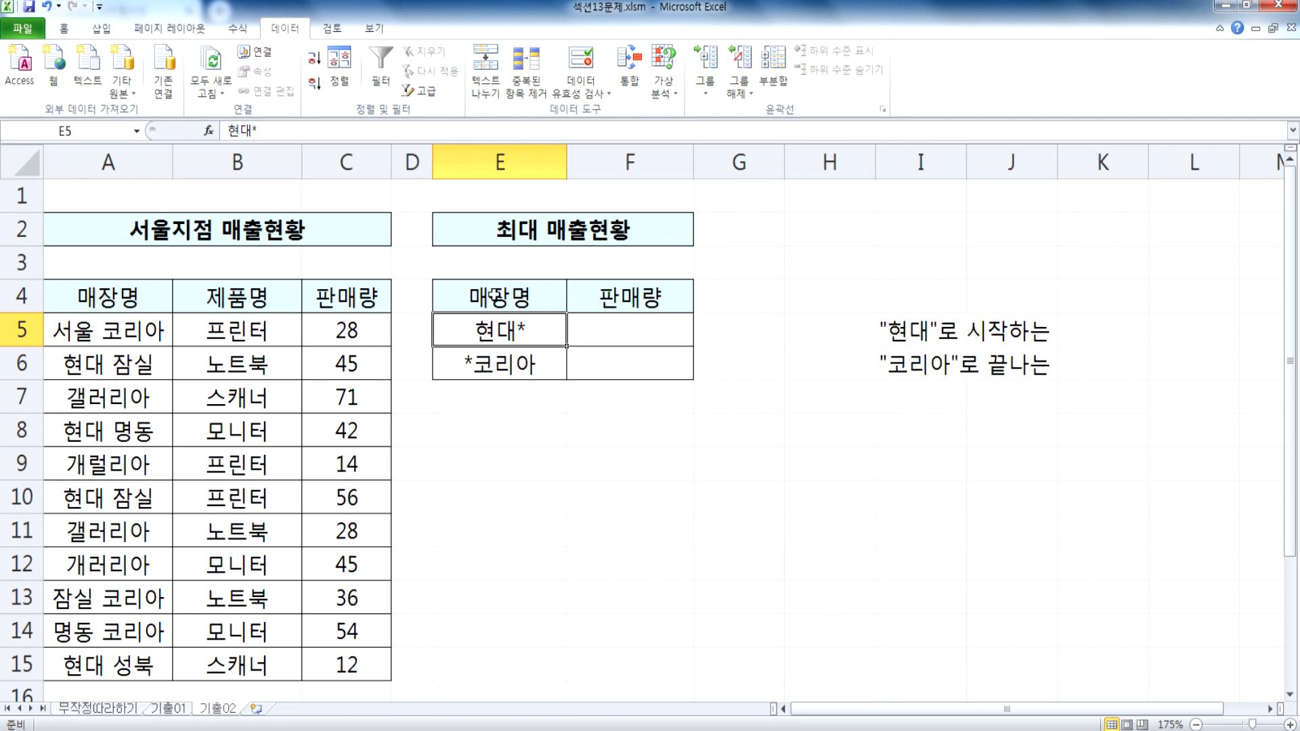
{"action": "left_click_drag", "start_coordinate": [496, 295], "coordinate": [630, 369]}
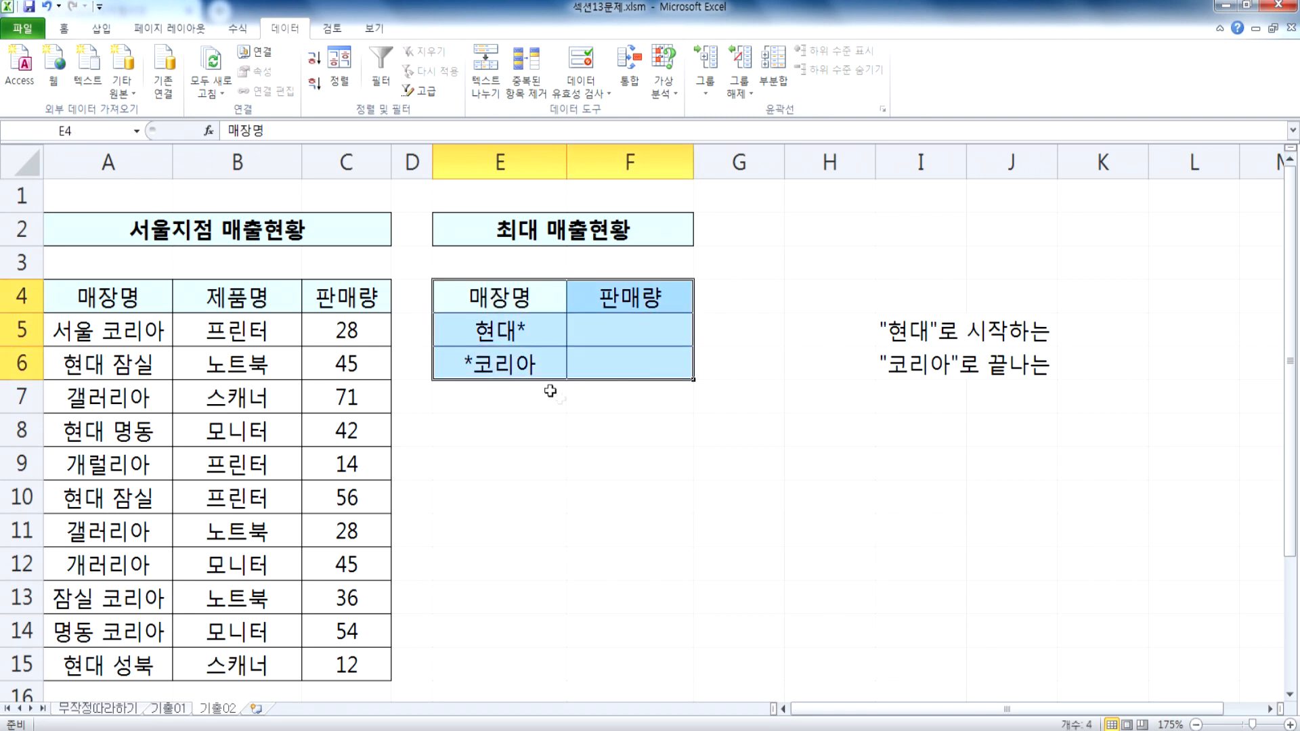
{"action": "left_click", "coordinate": [629, 80]}
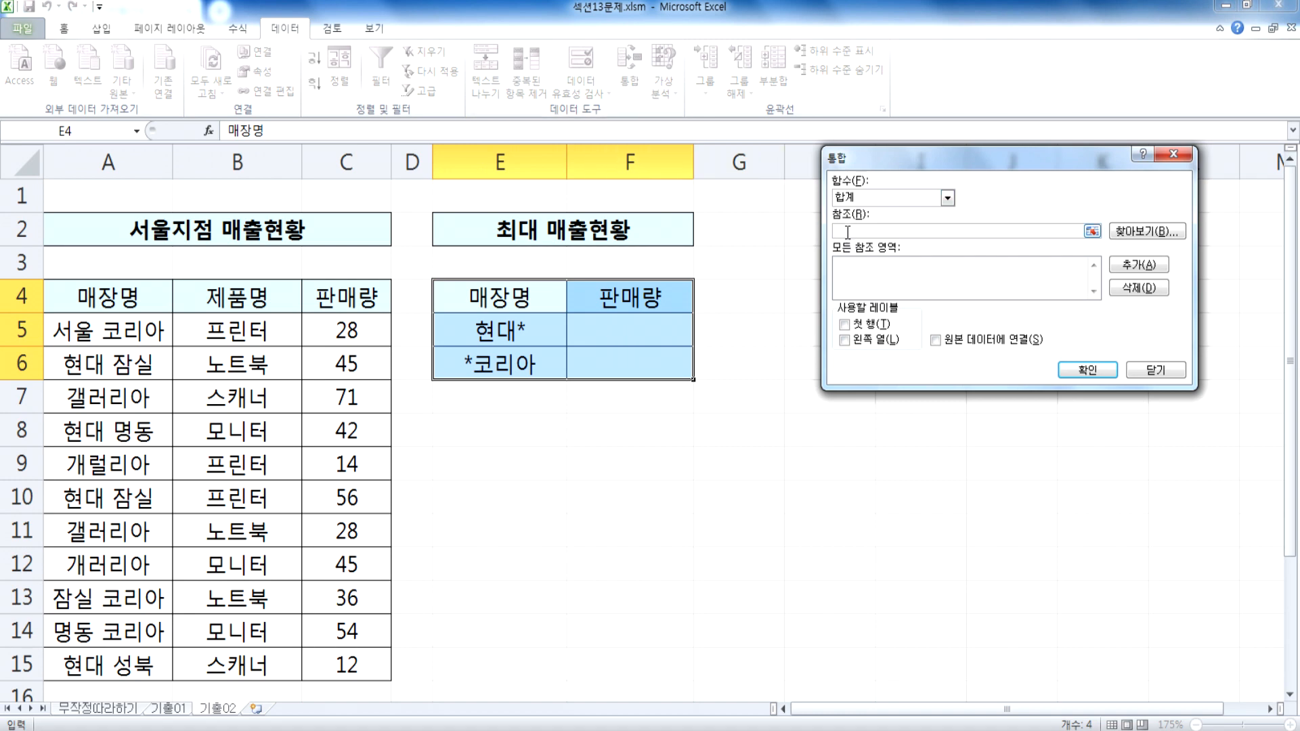
{"action": "left_click_drag", "start_coordinate": [105, 306], "coordinate": [348, 661]}
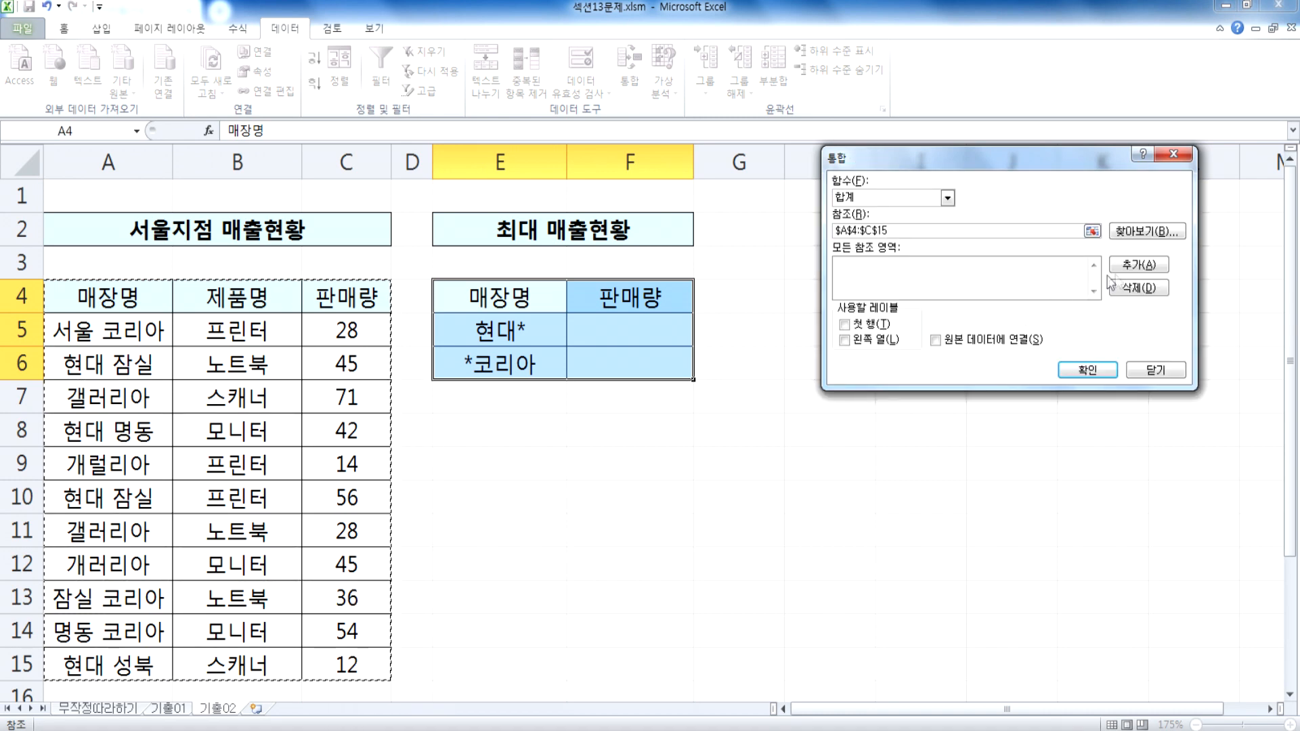
{"action": "left_click", "coordinate": [1140, 268]}
Step: Use both 첫 행 and 왼쪽 열 as labels and run the consolidation into the 최대 매출현황 table
{"action": "left_click", "coordinate": [867, 327]}
{"action": "left_click", "coordinate": [864, 340]}
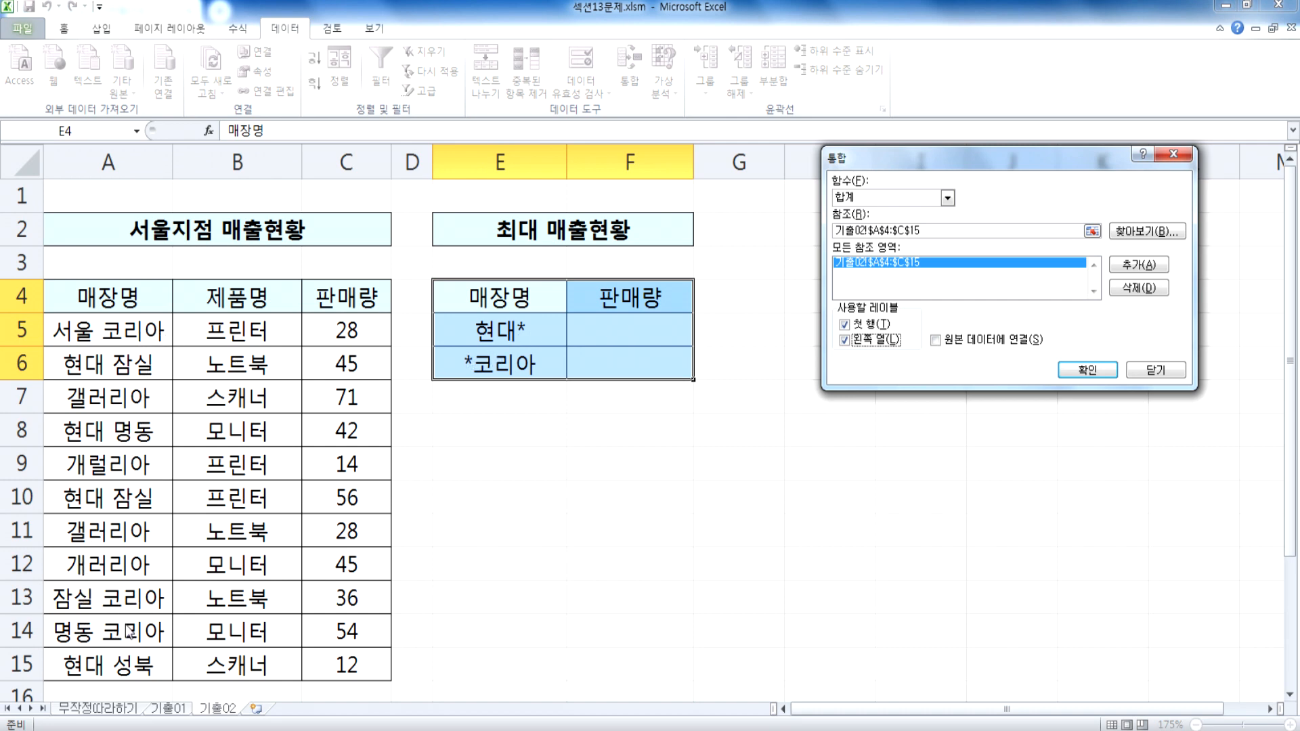
{"action": "left_click", "coordinate": [1087, 369]}
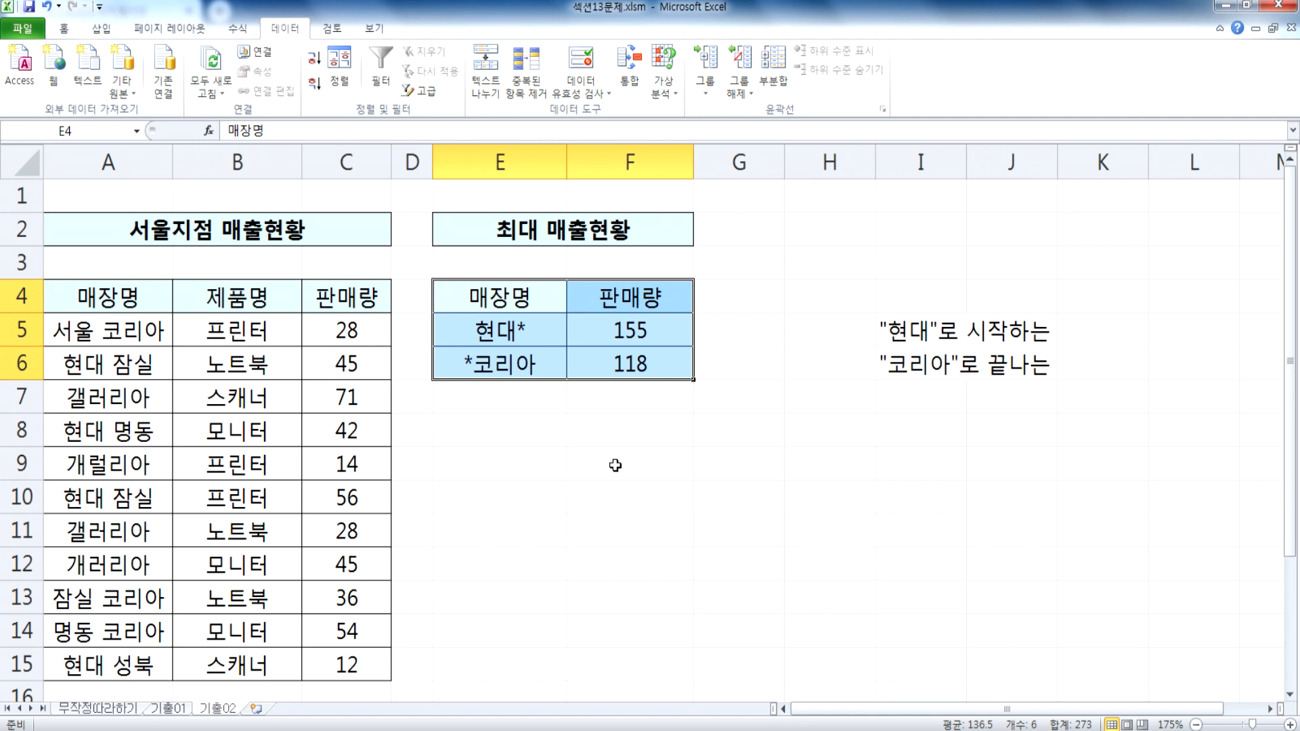
Step: Try to consolidate into E4:F6 with 원본 데이터에 연결 enabled
{"action": "left_click", "coordinate": [632, 80]}
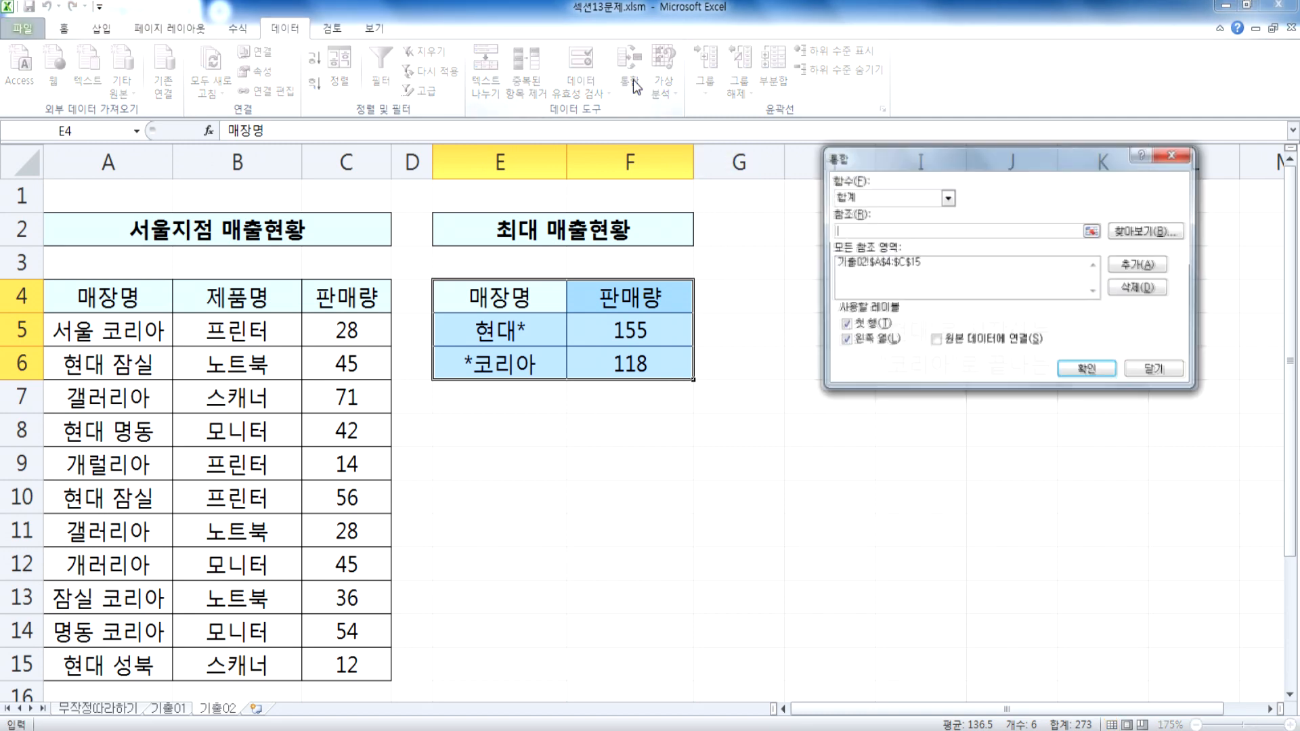
{"action": "left_click", "coordinate": [948, 345]}
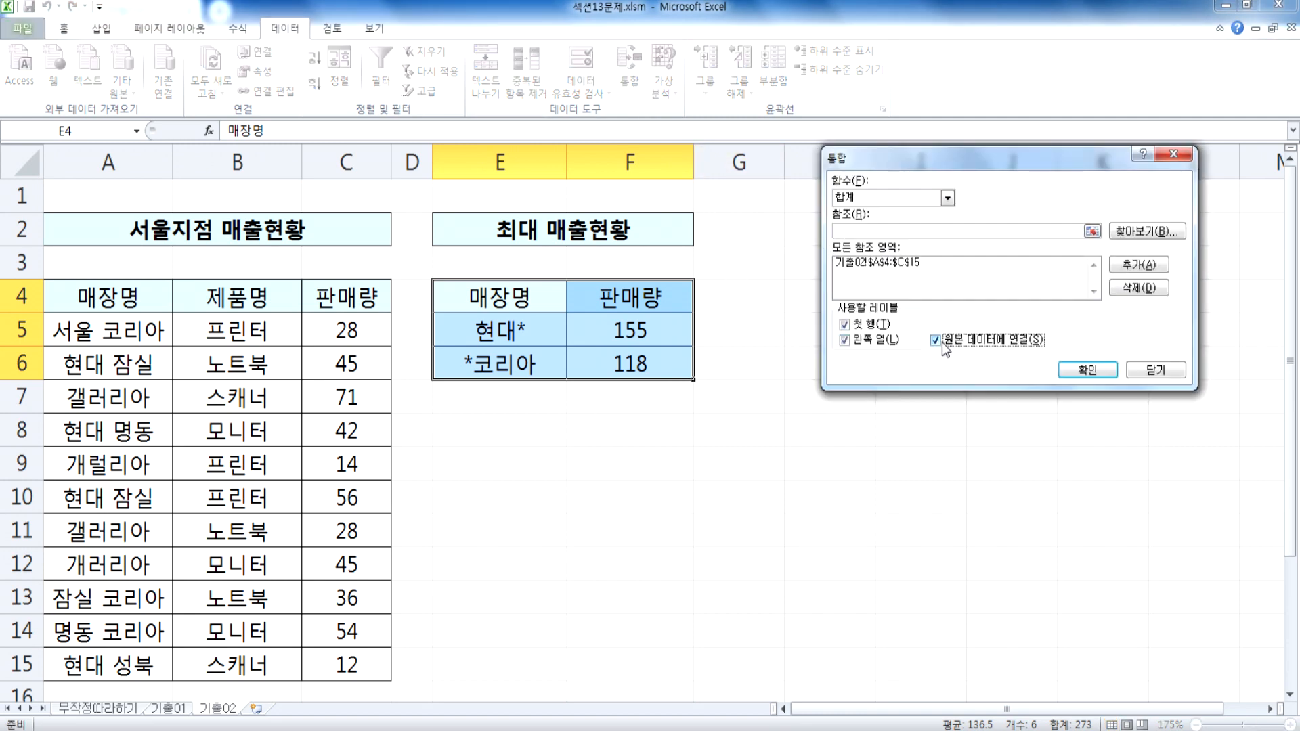
{"action": "left_click", "coordinate": [1068, 369]}
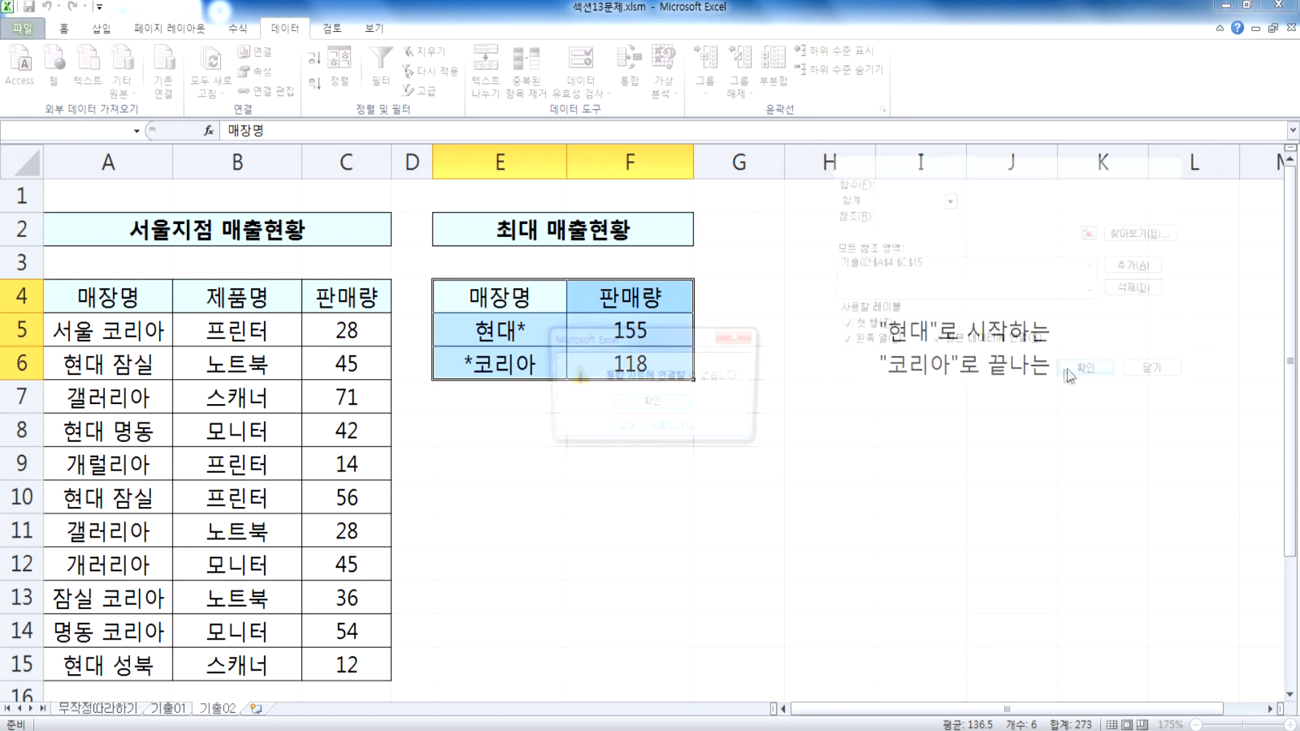
{"action": "left_click", "coordinate": [672, 404]}
Step: Turn off 원본 데이터에 연결 and rerun the consolidation into E4:F6
{"action": "left_click", "coordinate": [629, 68]}
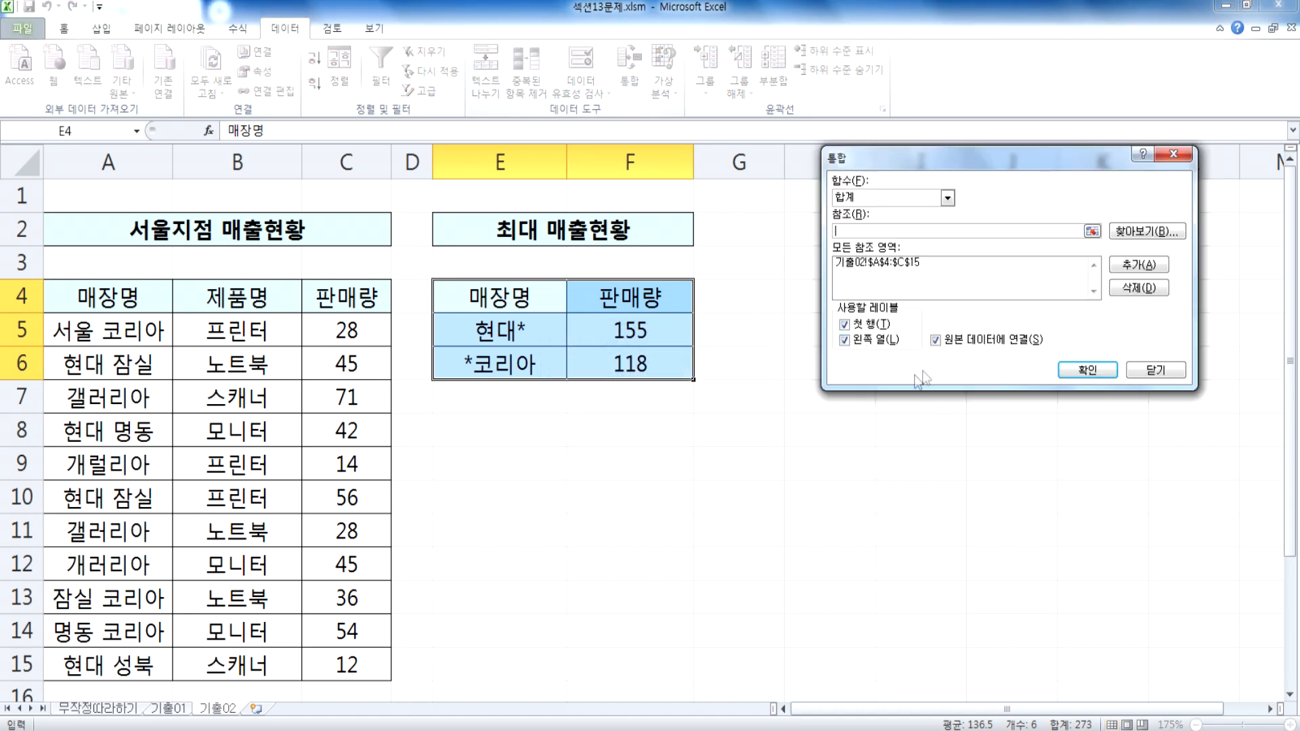
{"action": "left_click", "coordinate": [937, 342]}
{"action": "left_click", "coordinate": [1087, 369]}
Step: Try enabling 원본 데이터에 연결 and referencing the 기출01 sheet of 섹션12문제.xlsm in the consolidation
{"action": "left_click", "coordinate": [639, 80]}
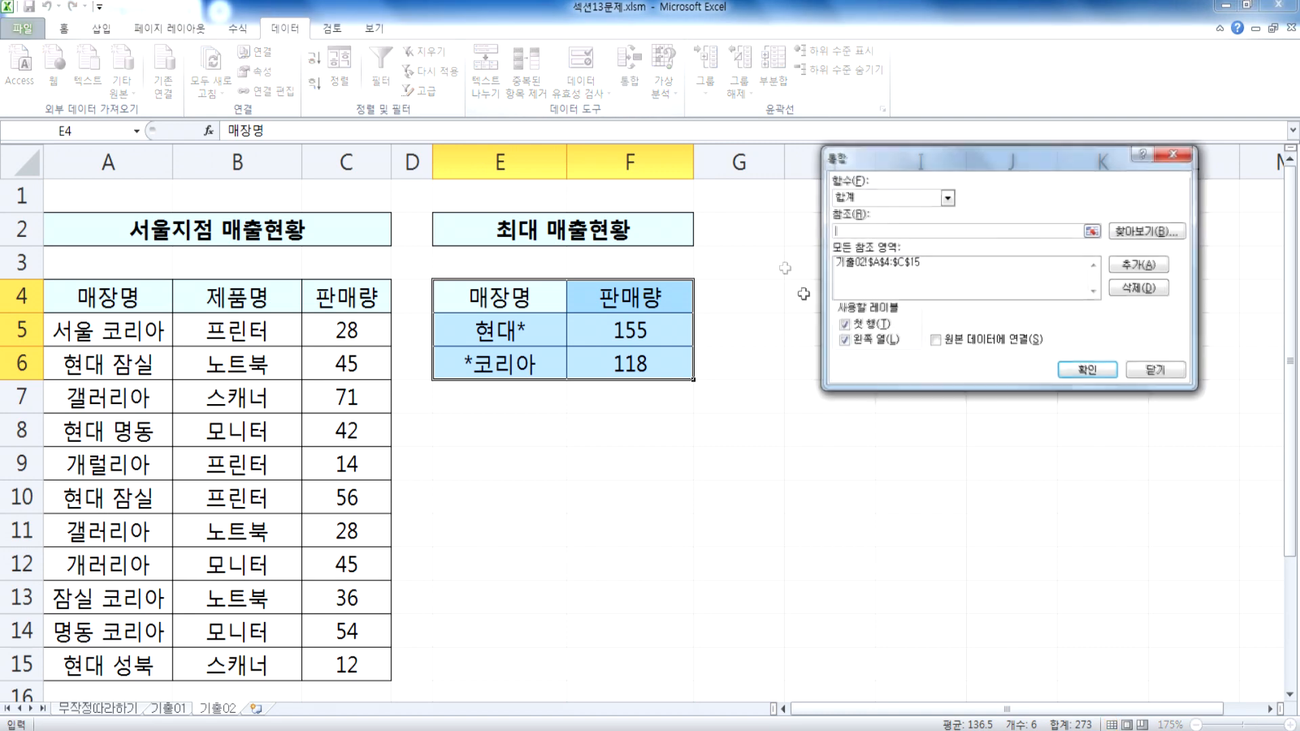
{"action": "left_click", "coordinate": [937, 342]}
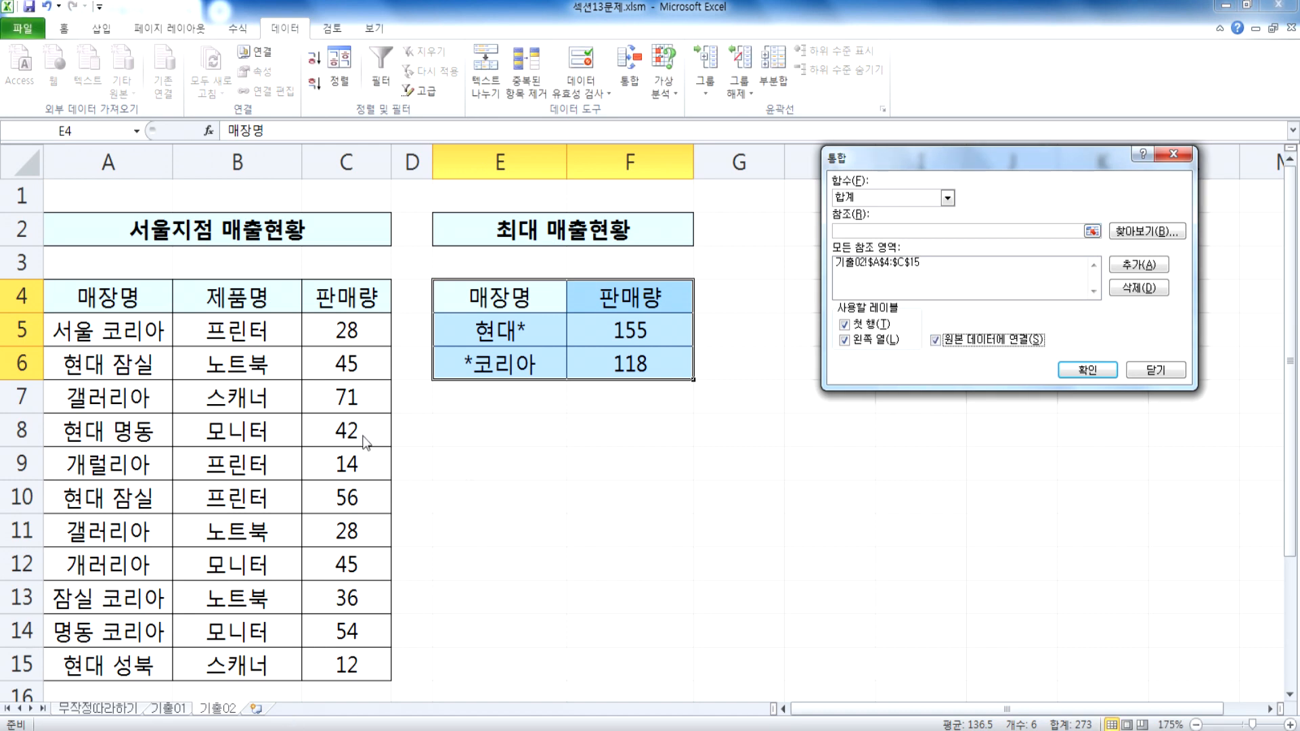
{"action": "left_click", "coordinate": [912, 229]}
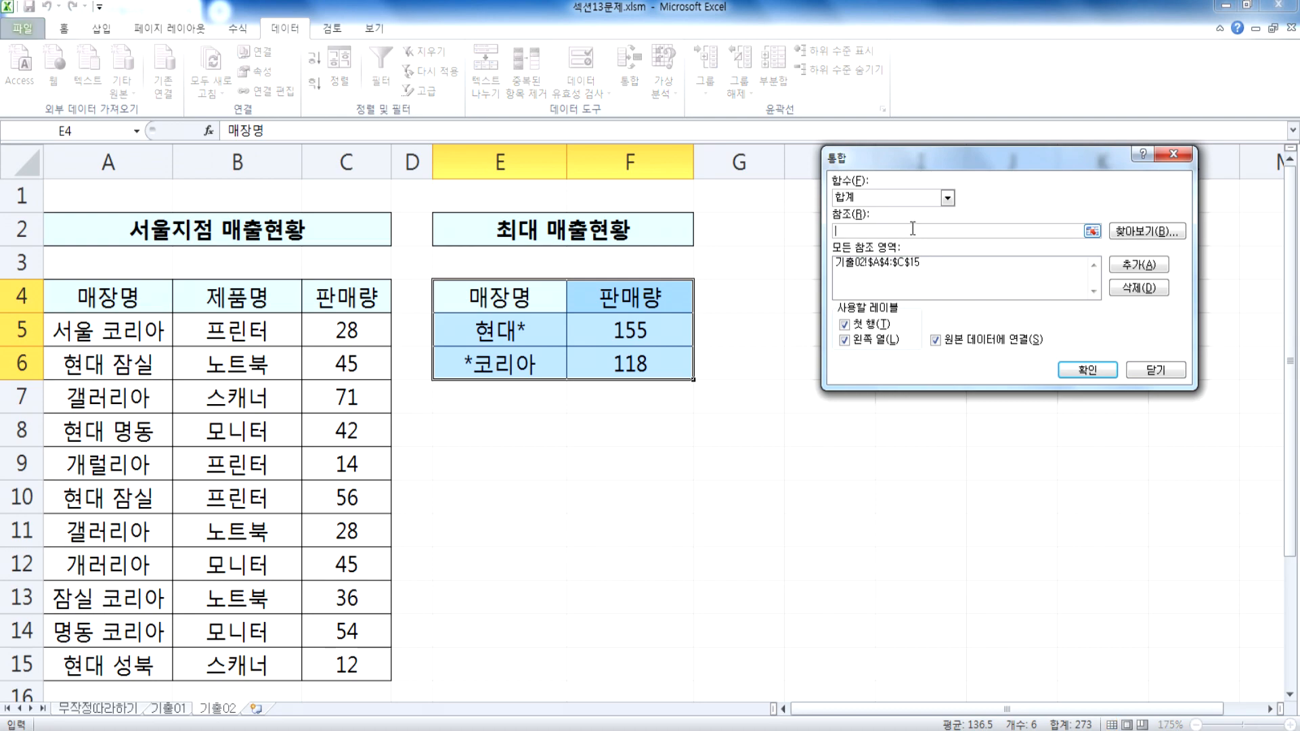
{"action": "mouse_move", "coordinate": [837, 730]}
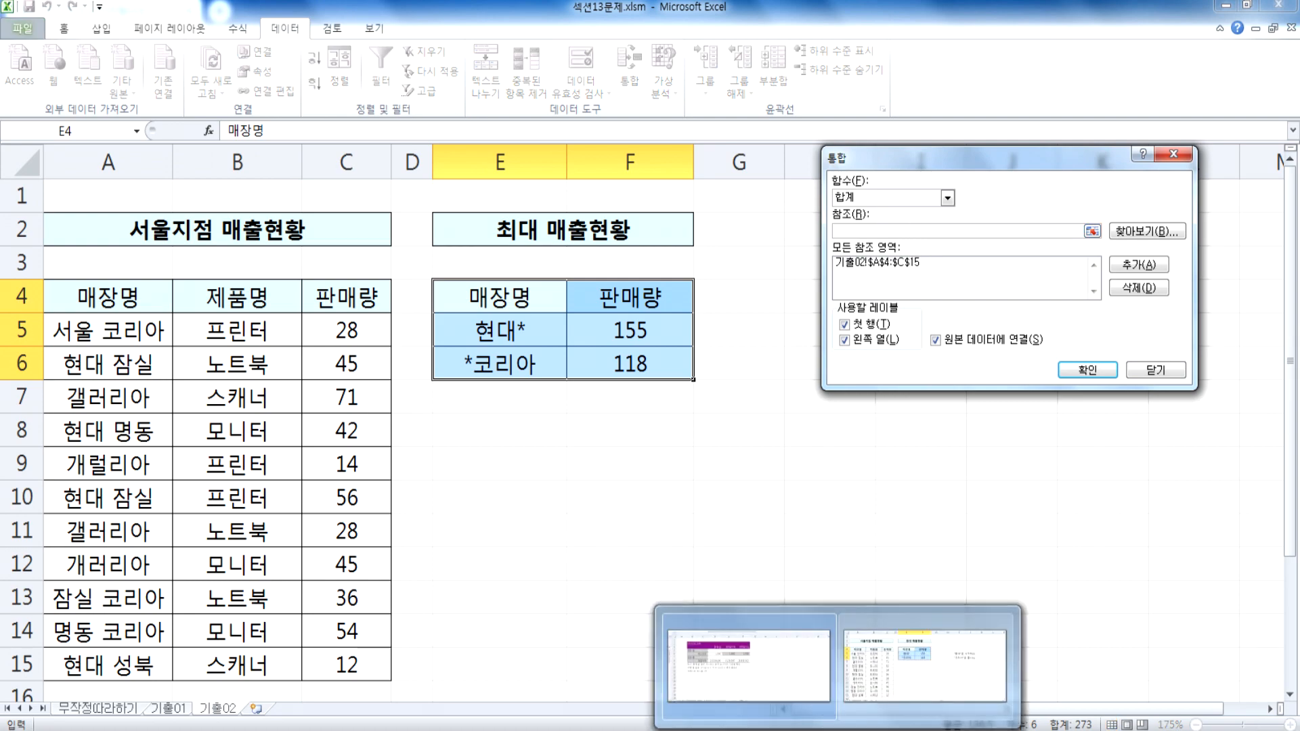
{"action": "left_click", "coordinate": [749, 667]}
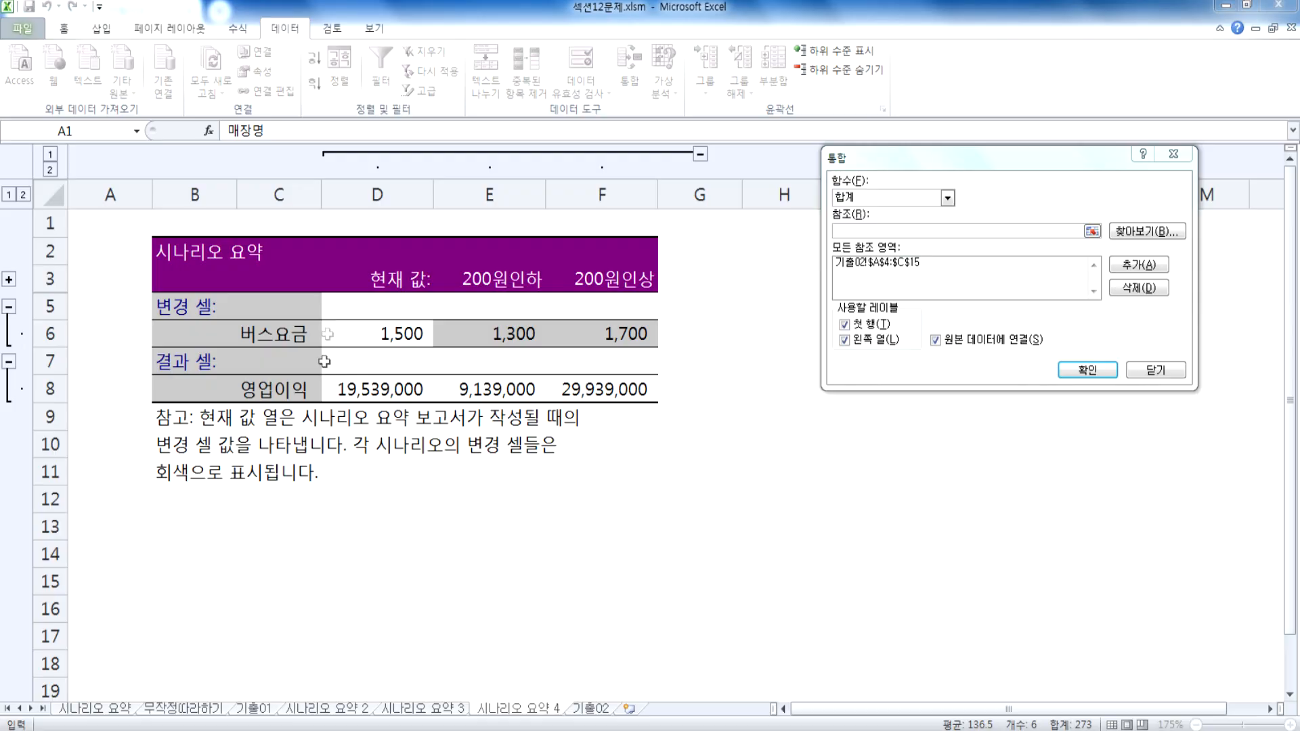
{"action": "left_click", "coordinate": [266, 709]}
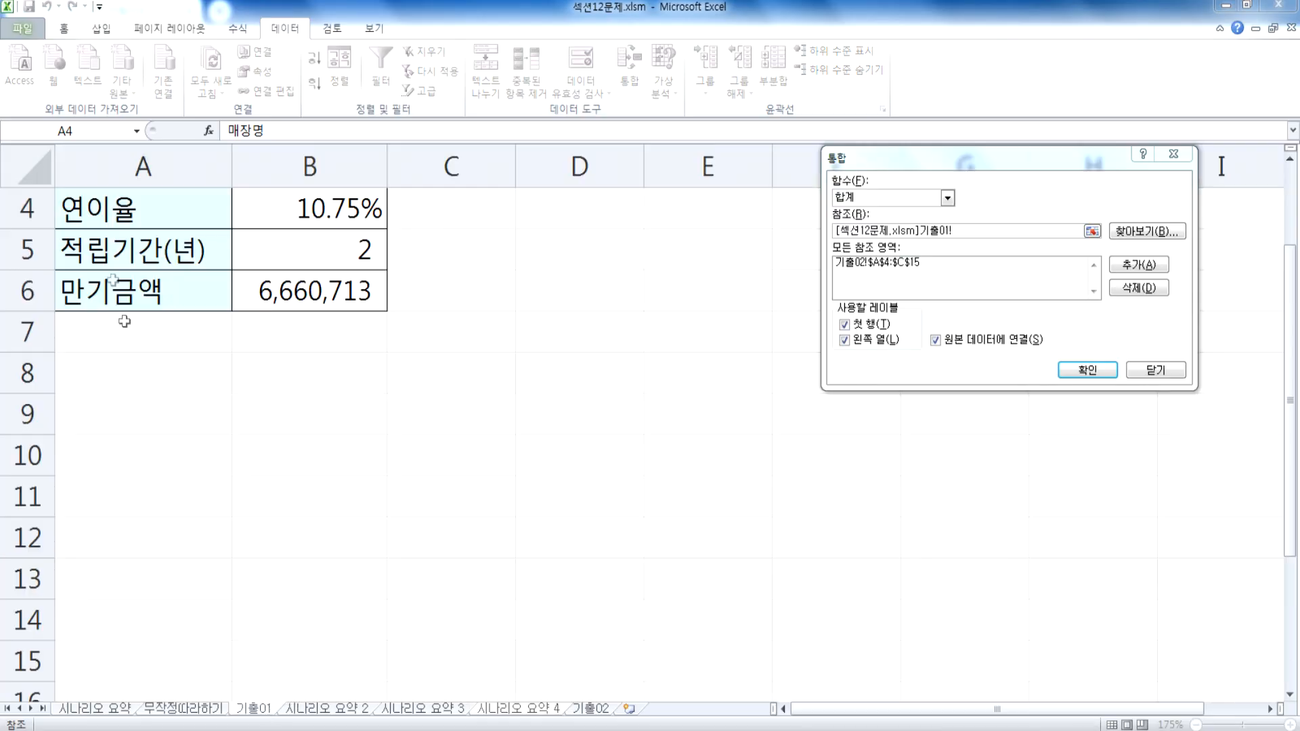
{"action": "scroll", "coordinate": [101, 234], "scroll_direction": "up", "scroll_amount": 1}
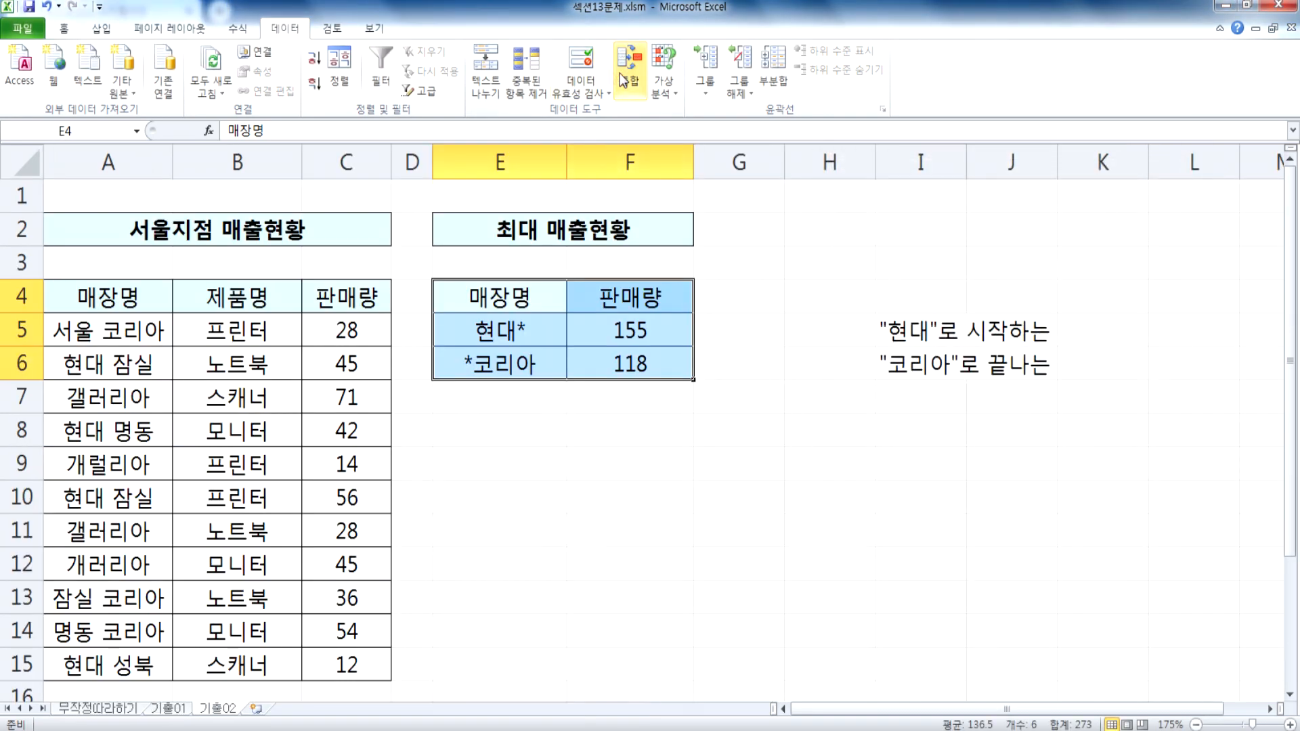
Step: Review the 원본 데이터에 연결 option in the consolidation settings on 기출02 without applying anything
{"action": "left_click", "coordinate": [624, 74]}
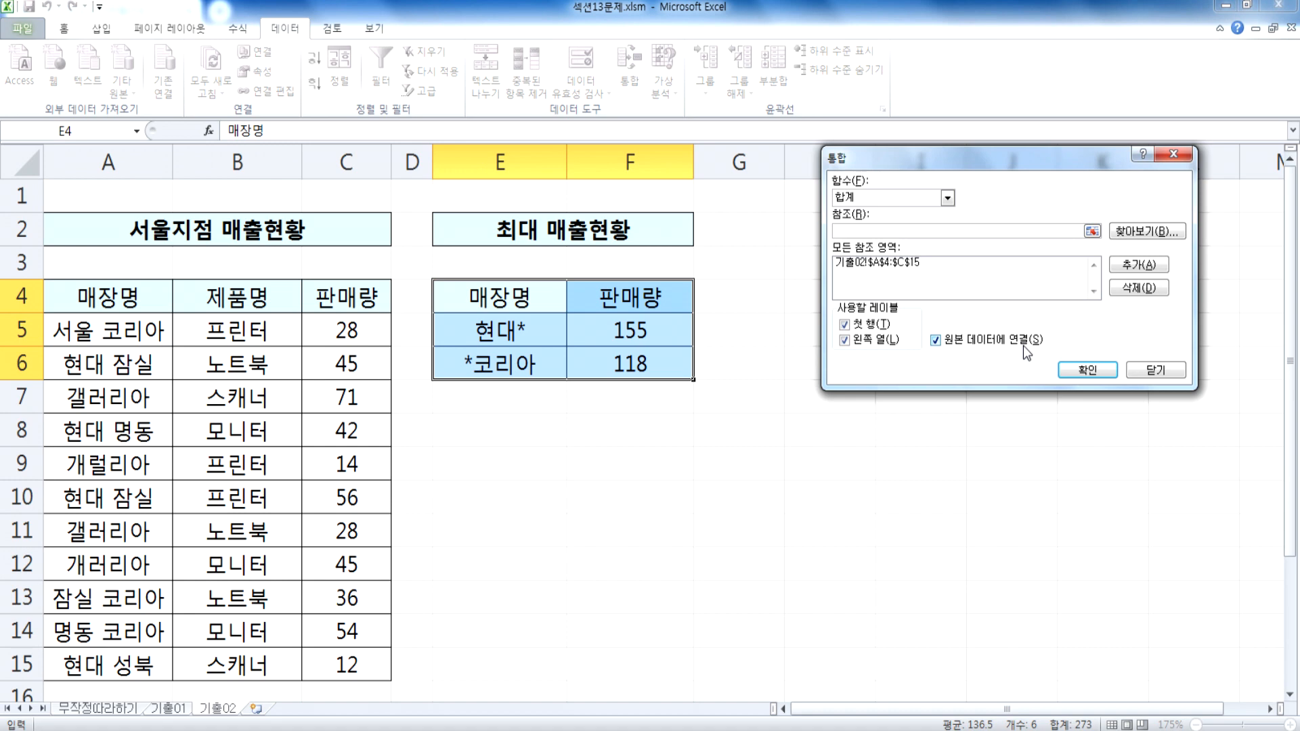
{"action": "key", "text": "Escape"}
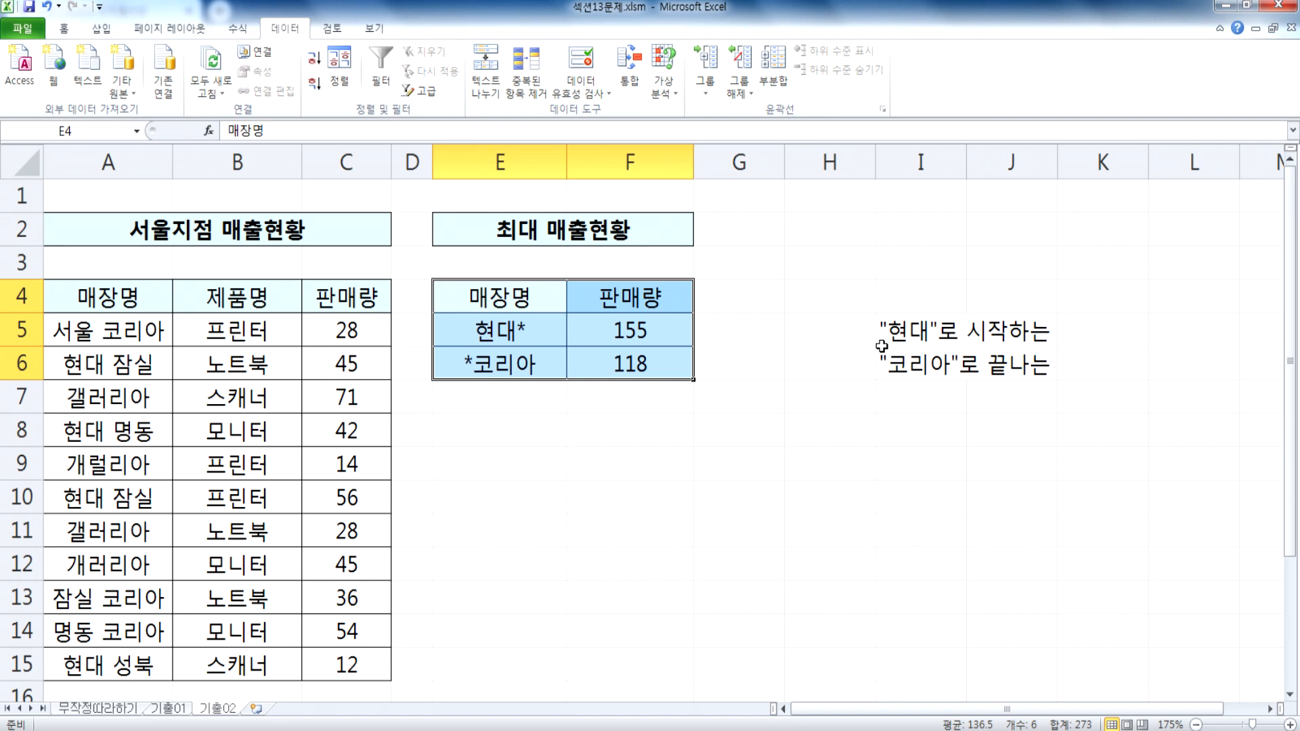
{"action": "left_click", "coordinate": [502, 327]}
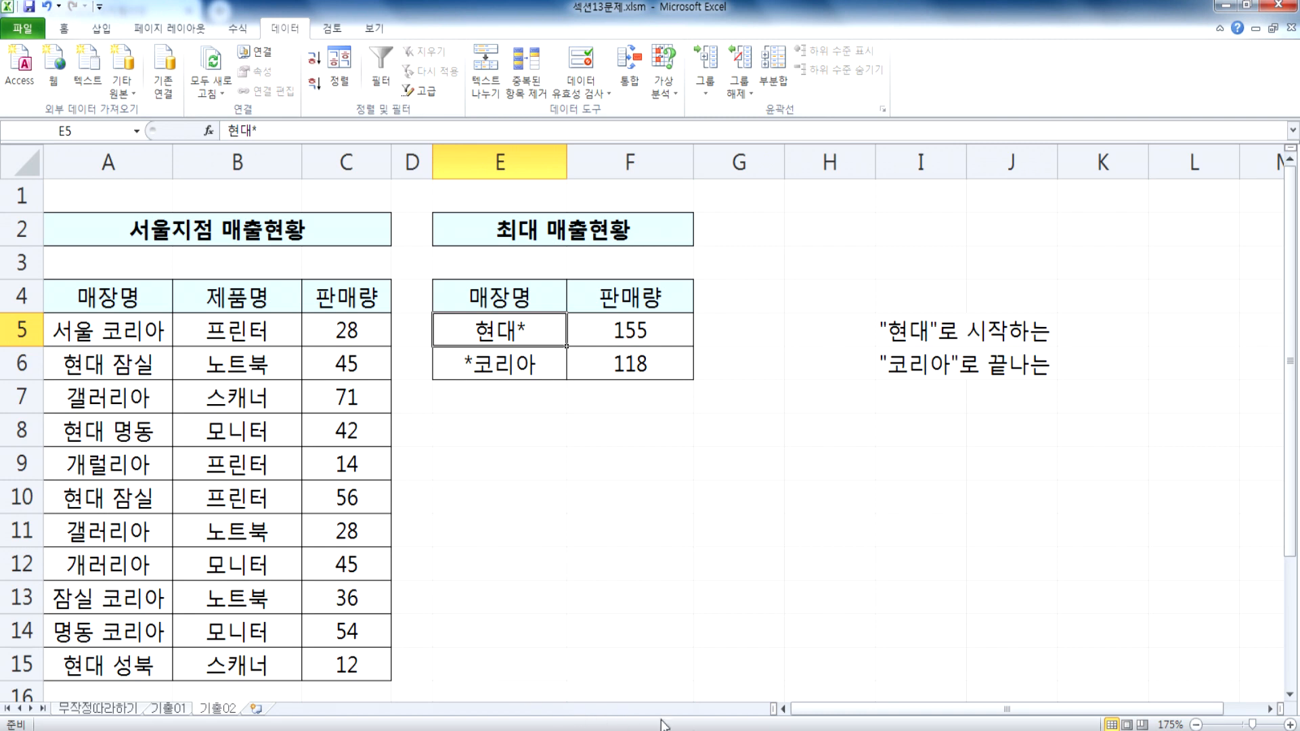
Step: Switch to the 무작정따라하기 sheet
{"action": "left_click", "coordinate": [216, 708]}
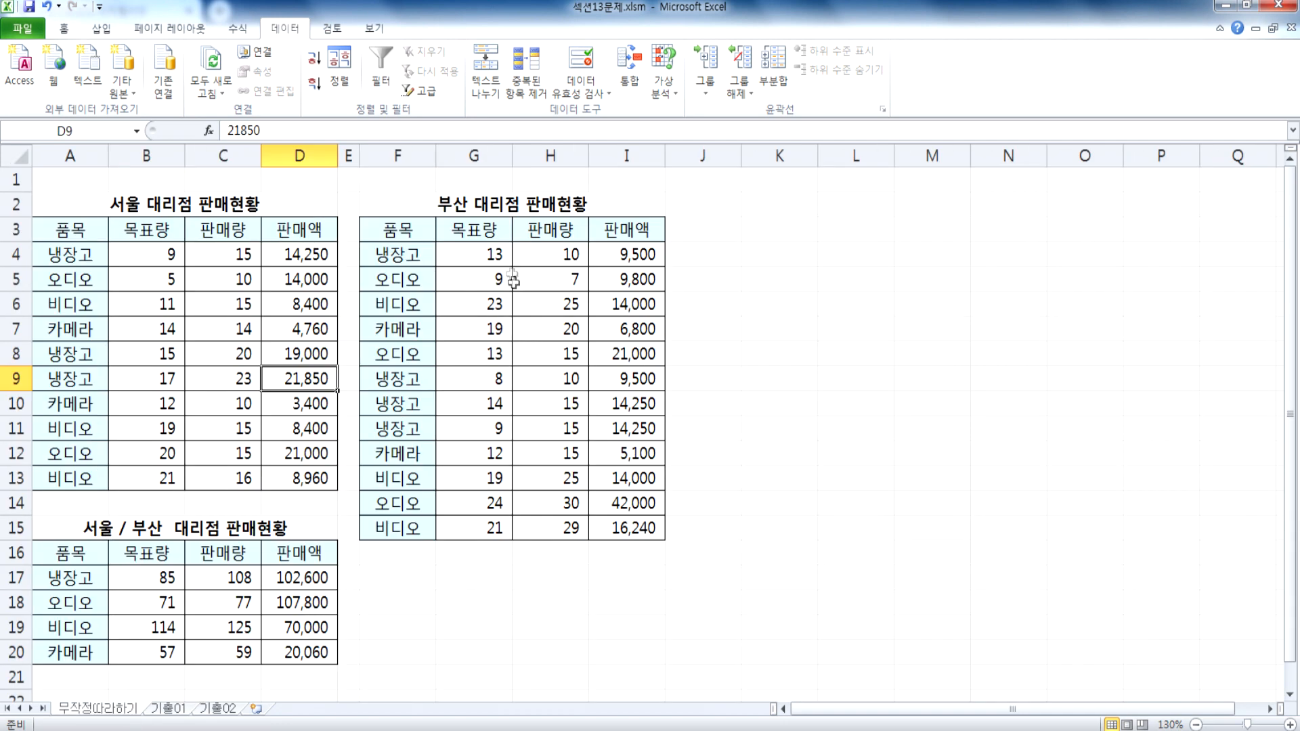
Step: Clear the values G4:I15 in the 부산 대리점 table and change headers G3 to 판매량 and H3 to 목표량
{"action": "left_click_drag", "start_coordinate": [481, 248], "coordinate": [618, 522]}
{"action": "key", "text": "Delete"}
{"action": "left_click", "coordinate": [463, 226]}
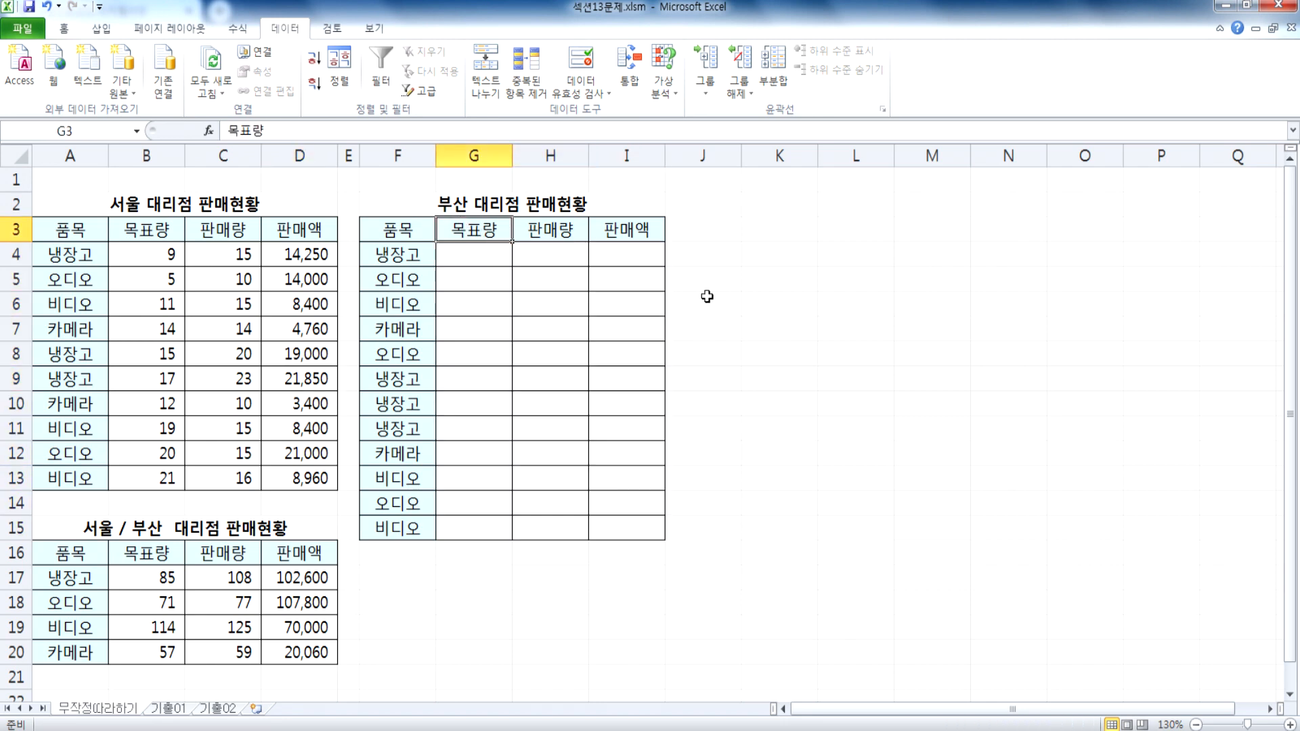
{"action": "type", "text": "판매량"}
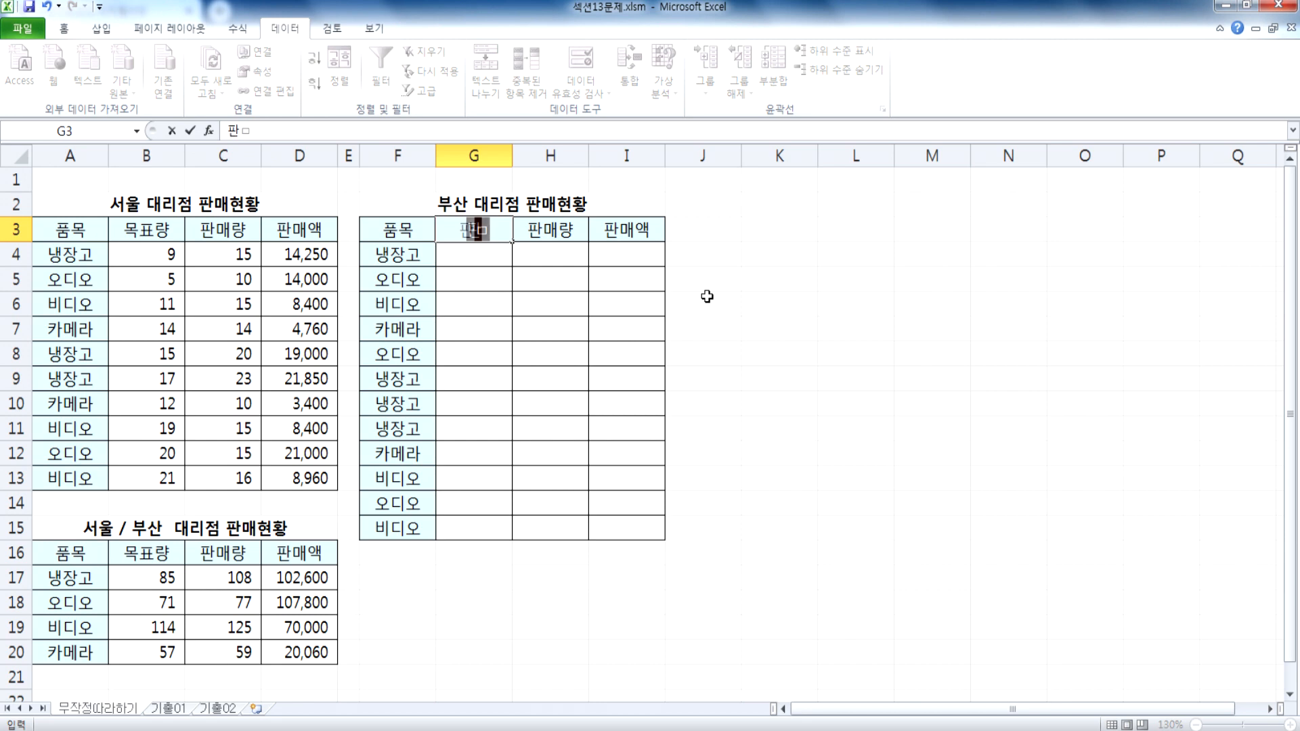
{"action": "key", "text": "Tab"}
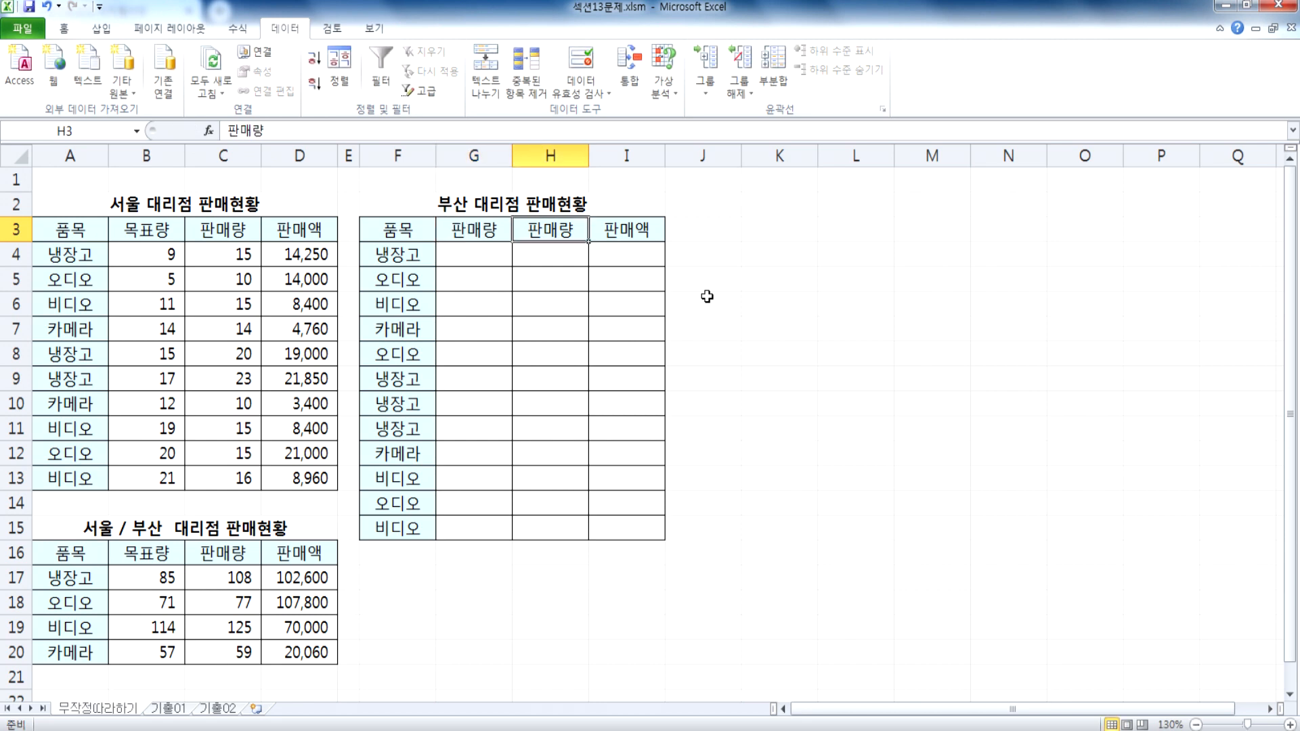
{"action": "type", "text": "목표량"}
{"action": "key", "text": "Tab"}
Step: Undo the header changes and the clearing of values in the 부산 대리점 table
{"action": "key", "text": "ctrl+z"}
{"action": "key", "text": "ctrl+z"}
{"action": "key", "text": "ctrl+z"}
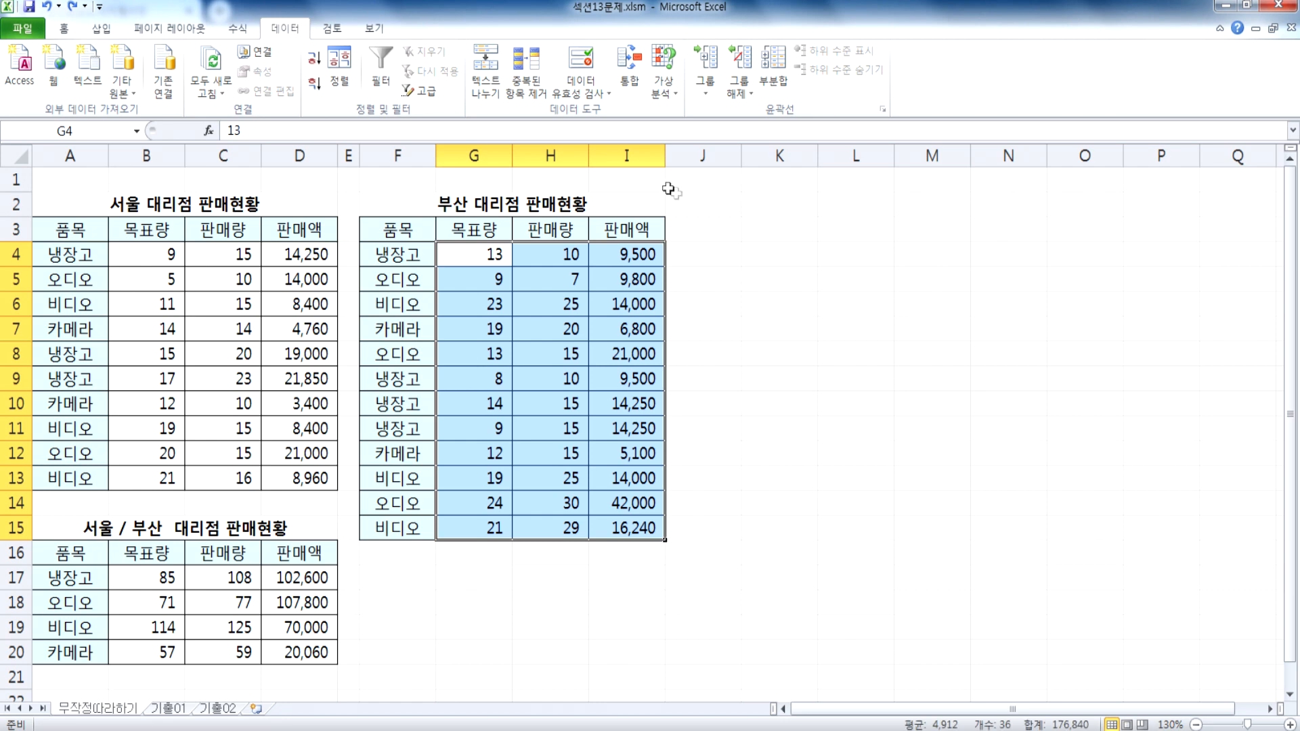
Step: Clear the consolidated values B17:D20 in the 서울 / 부산 대리점 판매현황 table
{"action": "scroll", "coordinate": [676, 194], "scroll_direction": "down", "scroll_amount": 1}
{"action": "left_click_drag", "start_coordinate": [141, 503], "coordinate": [277, 575]}
{"action": "key", "text": "Delete"}
Step: Change the 서울 / 부산 table headers to 판매액 in B16 and 목표량 in C16
{"action": "left_click", "coordinate": [144, 478]}
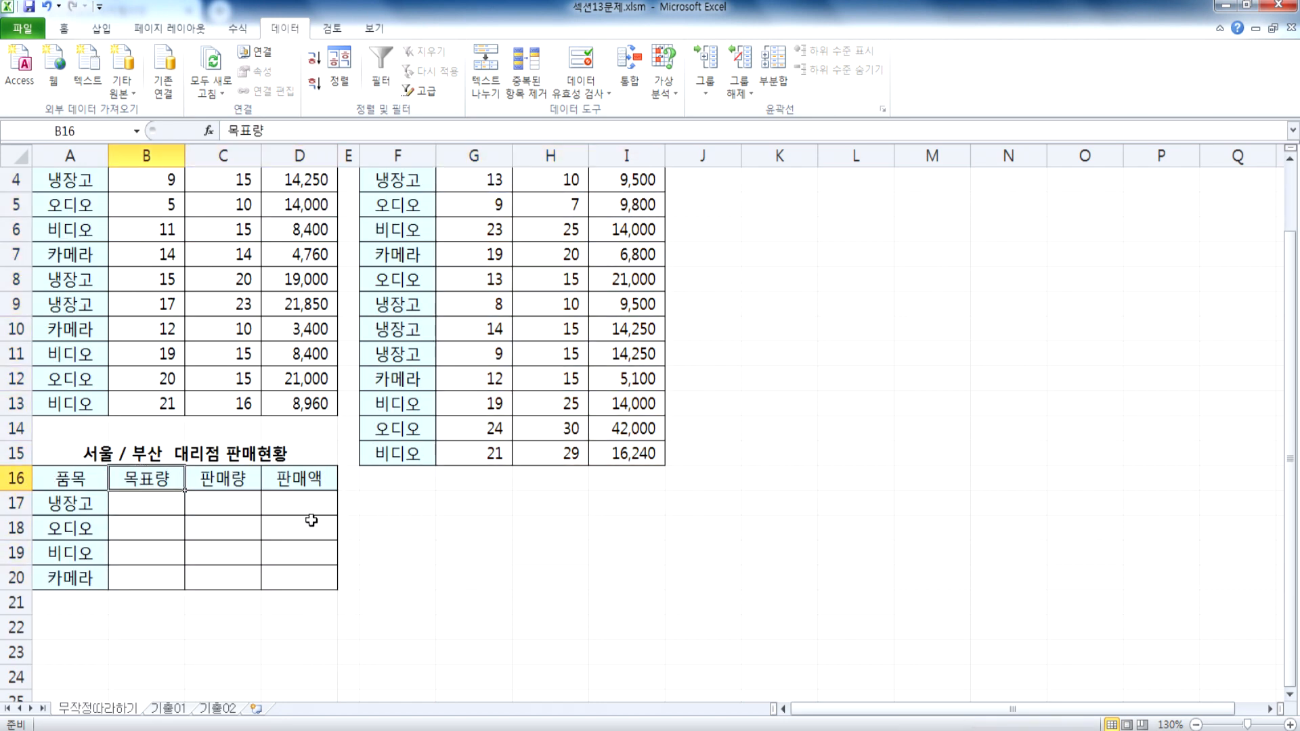
{"action": "type", "text": "판"}
{"action": "type", "text": "매액"}
{"action": "key", "text": "Tab"}
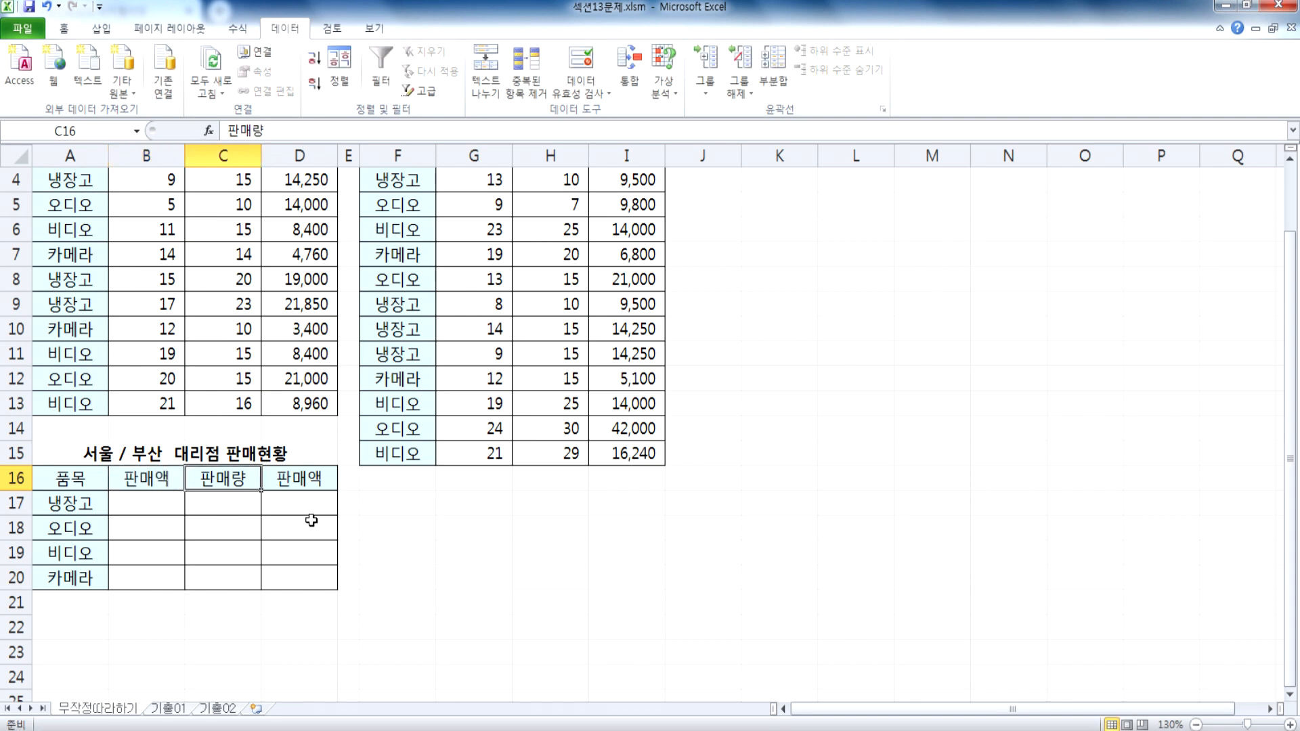
{"action": "scroll", "coordinate": [341, 488], "scroll_direction": "up", "scroll_amount": 1}
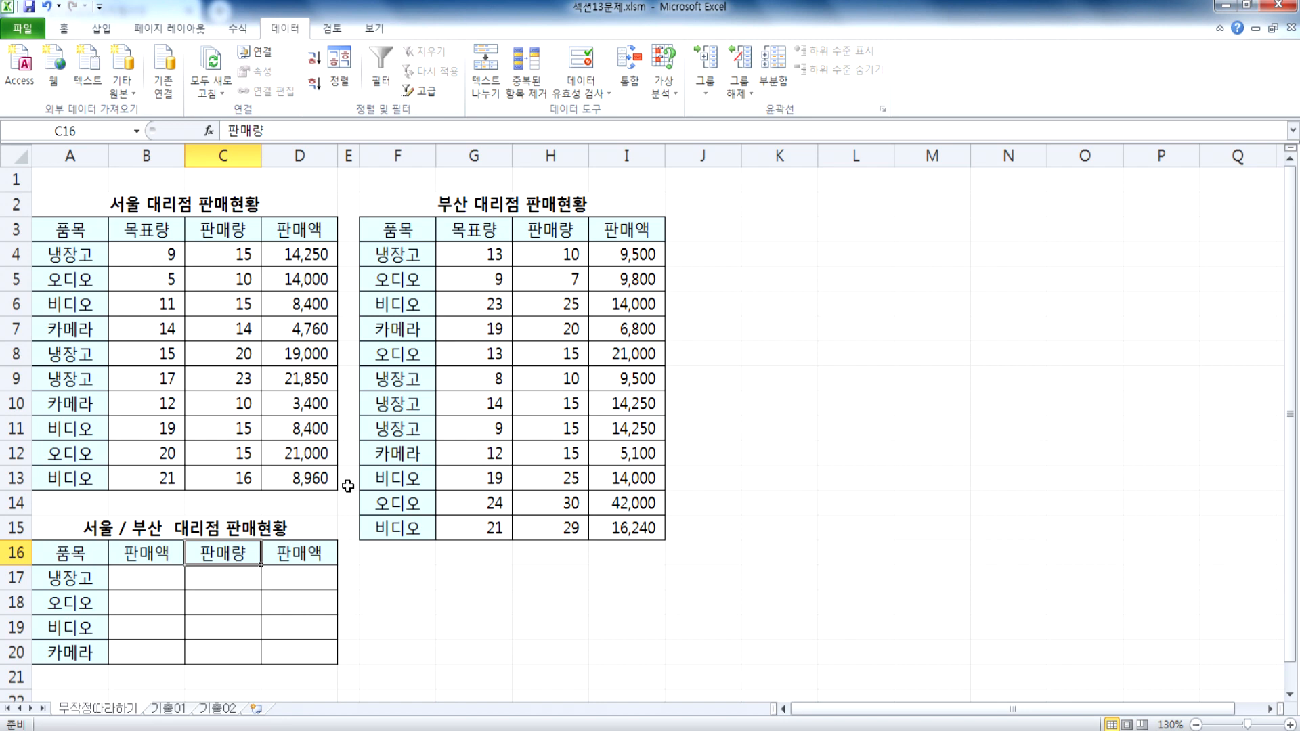
{"action": "type", "text": "목표량"}
{"action": "key", "text": "Tab"}
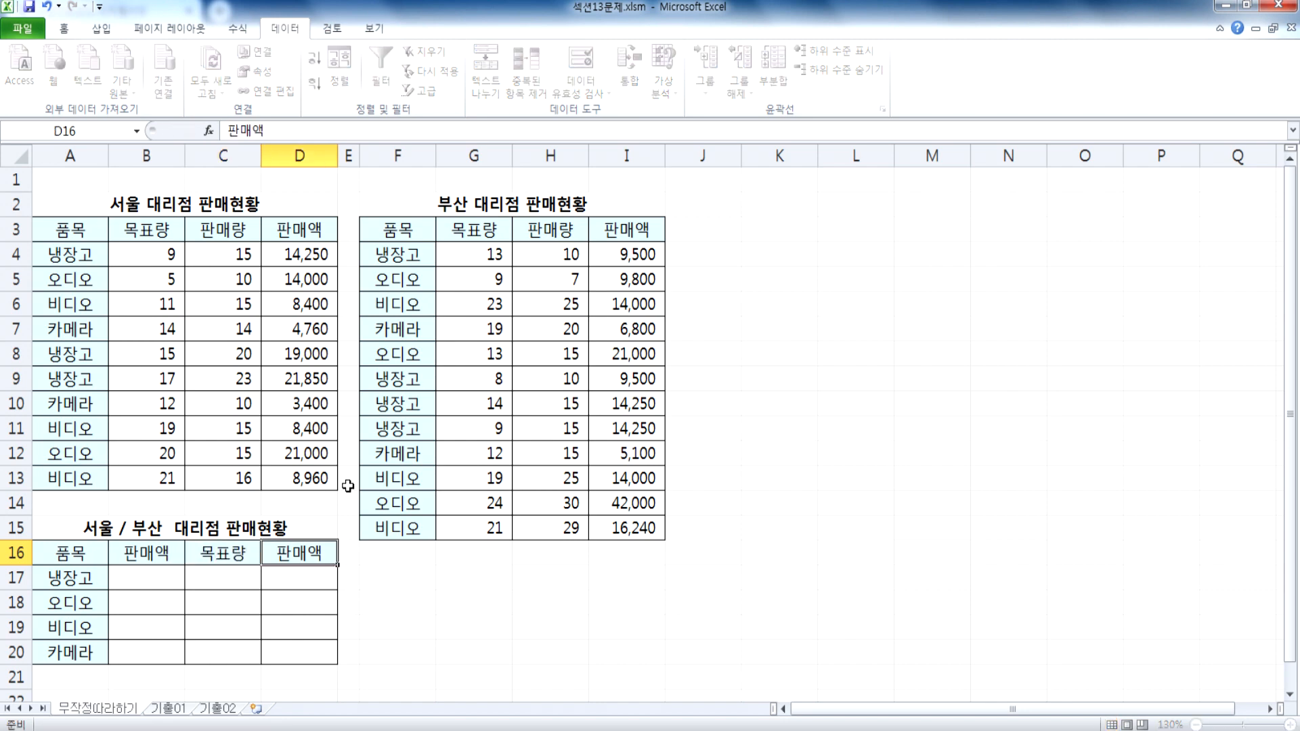
Step: Change the header in D16 to 비고
{"action": "type", "text": "비고'"}
{"action": "key", "text": "Return"}
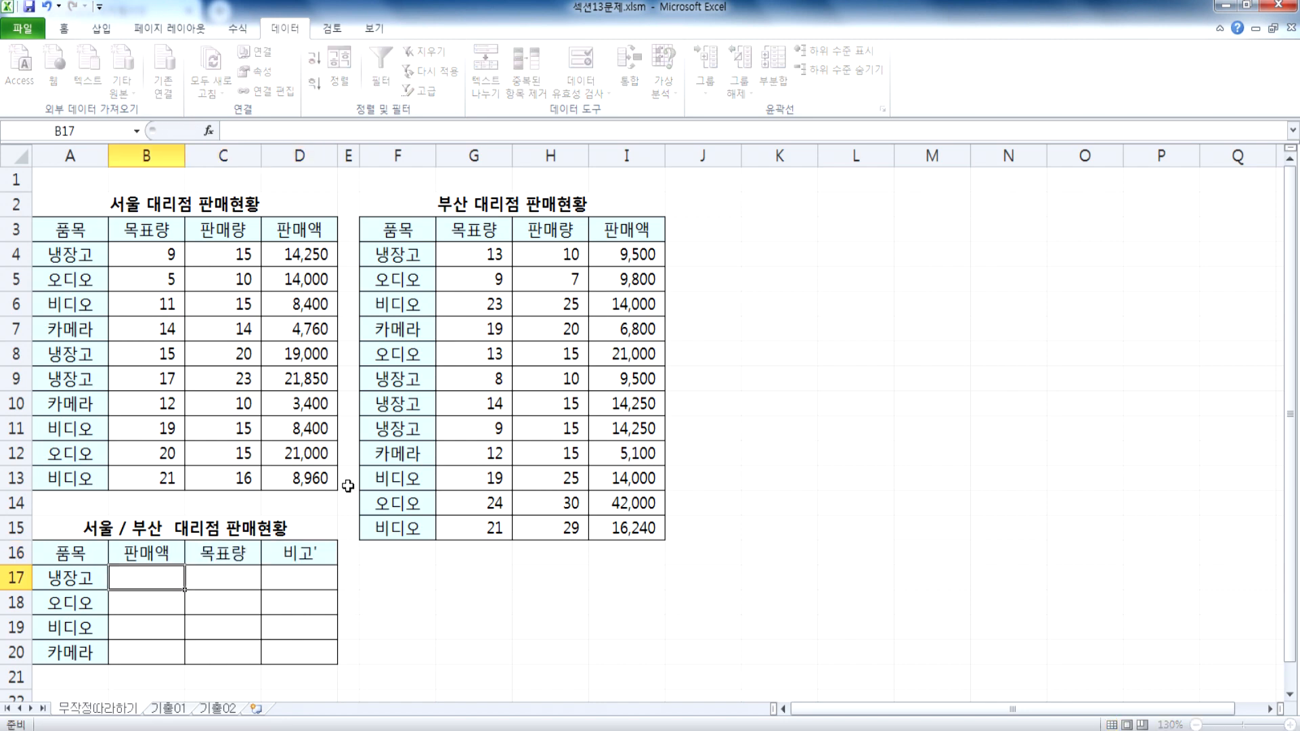
{"action": "key", "text": "Left"}
{"action": "key", "text": "Right"}
{"action": "key", "text": "Up"}
{"action": "key", "text": "Right"}
{"action": "key", "text": "Right"}
{"action": "key", "text": "F2"}
{"action": "key", "text": "BackSpace"}
{"action": "key", "text": "Return"}
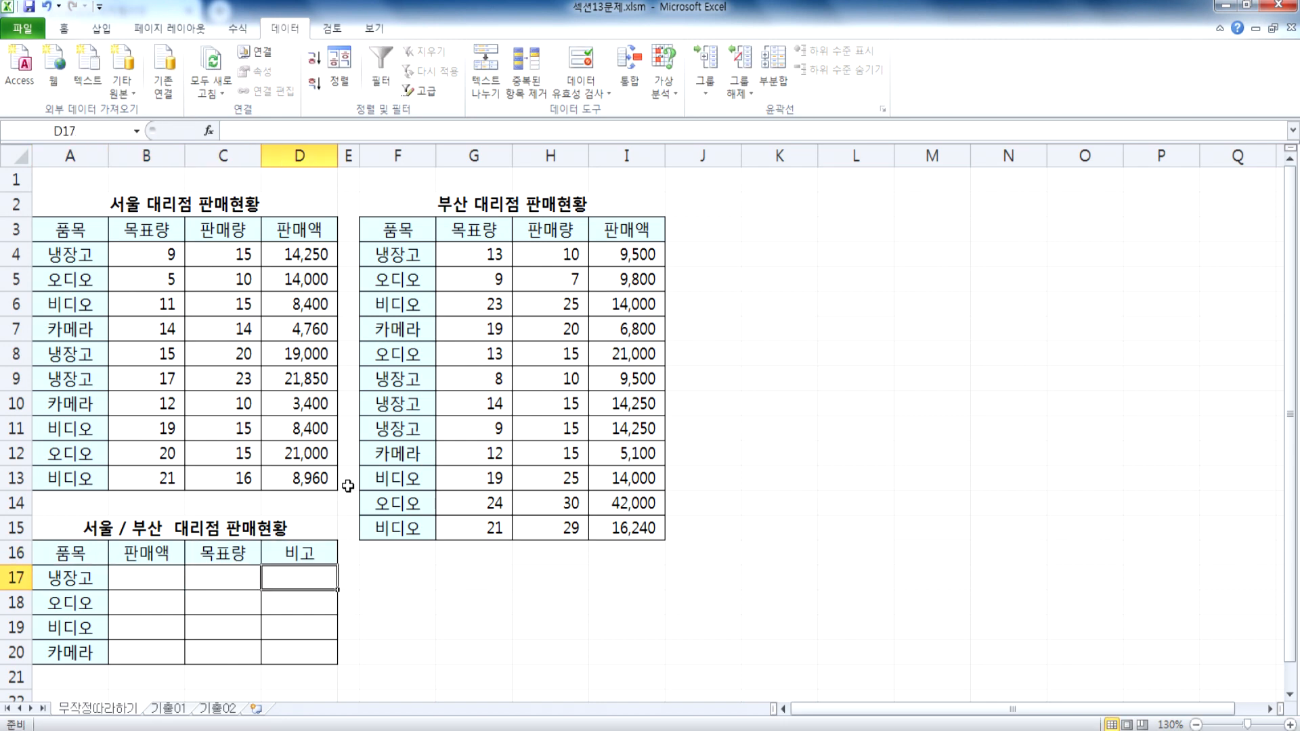
Step: Consolidate A3:D13 and F3:I15 into A16:D20 with the 합계 function, using 첫 행 and 왼쪽 열 as labels
{"action": "left_click_drag", "start_coordinate": [88, 554], "coordinate": [293, 652]}
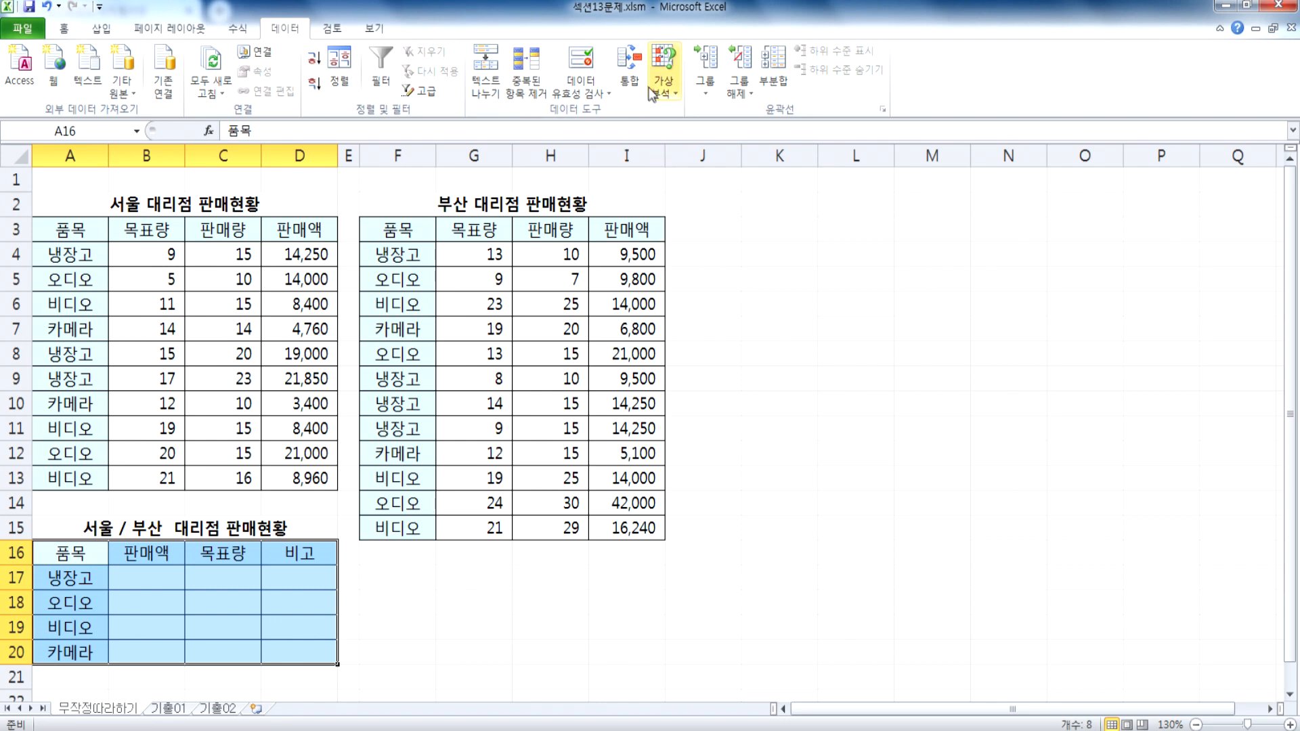
{"action": "left_click", "coordinate": [630, 68]}
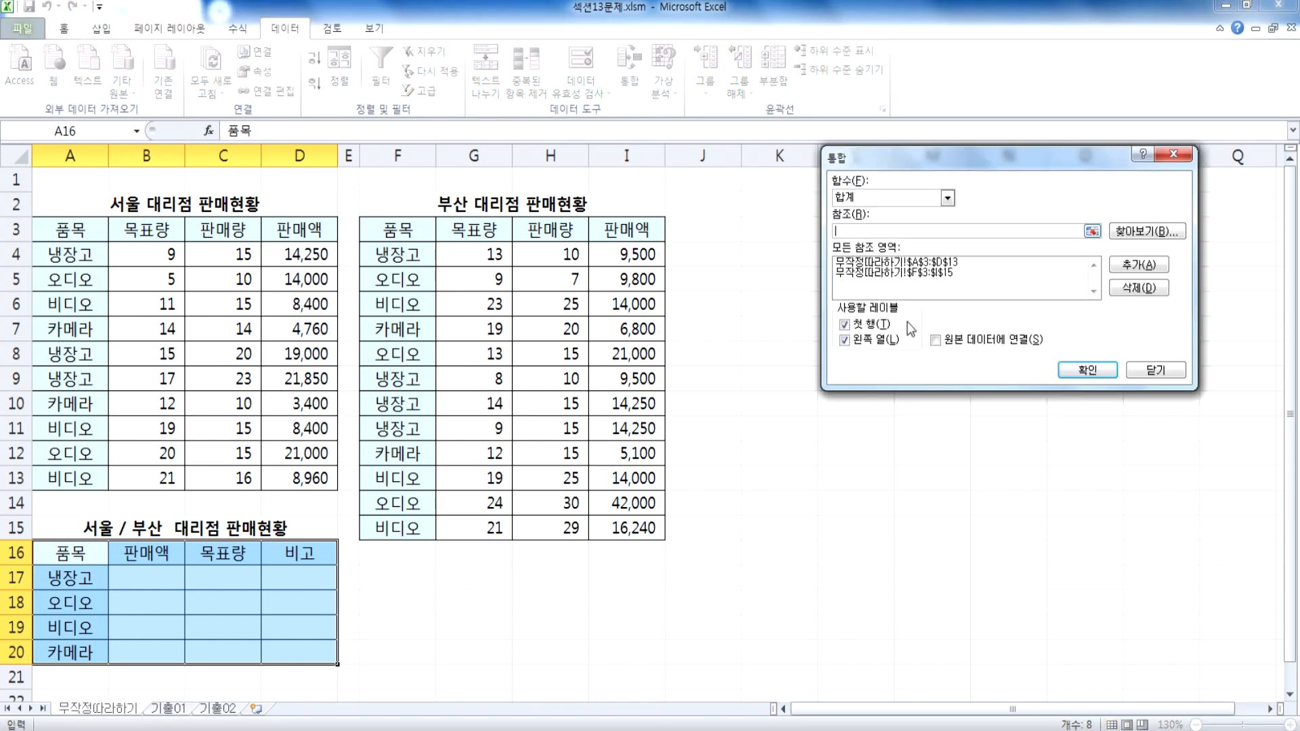
{"action": "left_click", "coordinate": [1081, 373]}
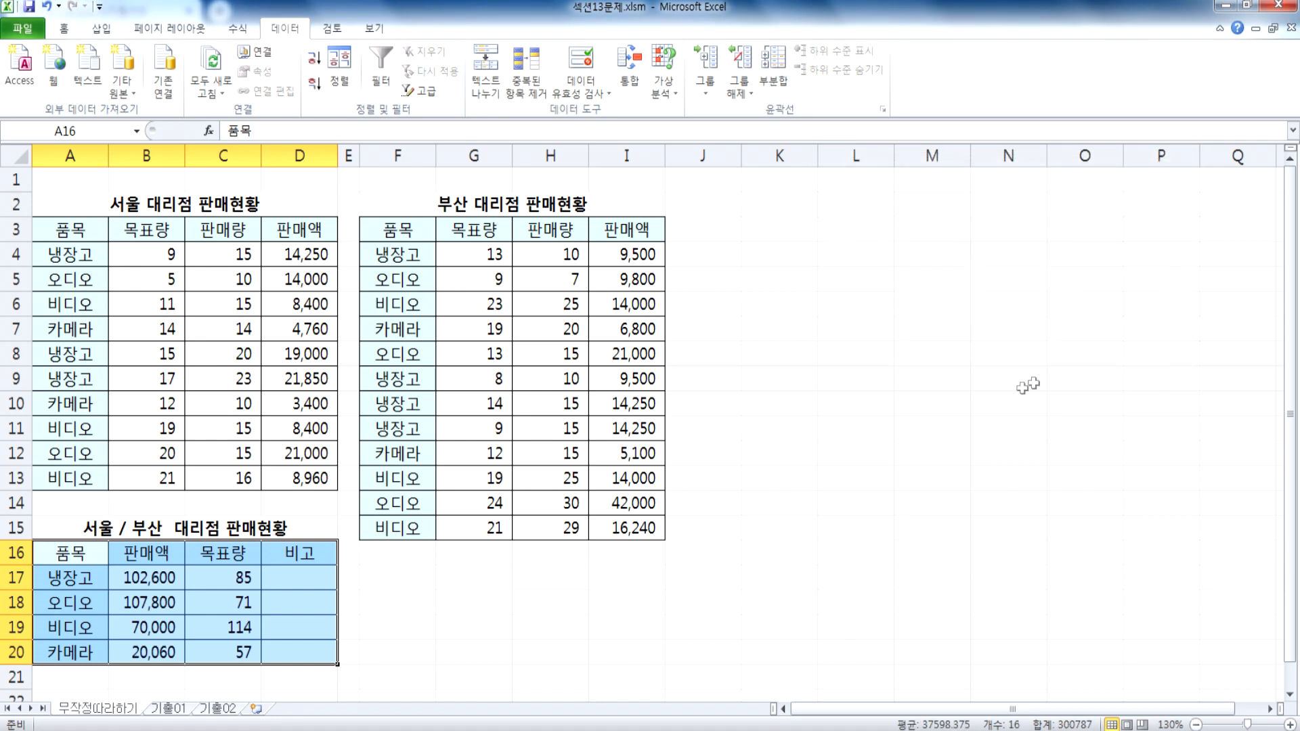
Step: Compare the consolidated 판매액 and 목표량 columns with their source columns in the 서울 and 부산 tables
{"action": "left_click", "coordinate": [156, 574]}
{"action": "left_click_drag", "start_coordinate": [315, 256], "coordinate": [315, 479]}
{"action": "left_click_drag", "start_coordinate": [633, 258], "coordinate": [636, 528]}
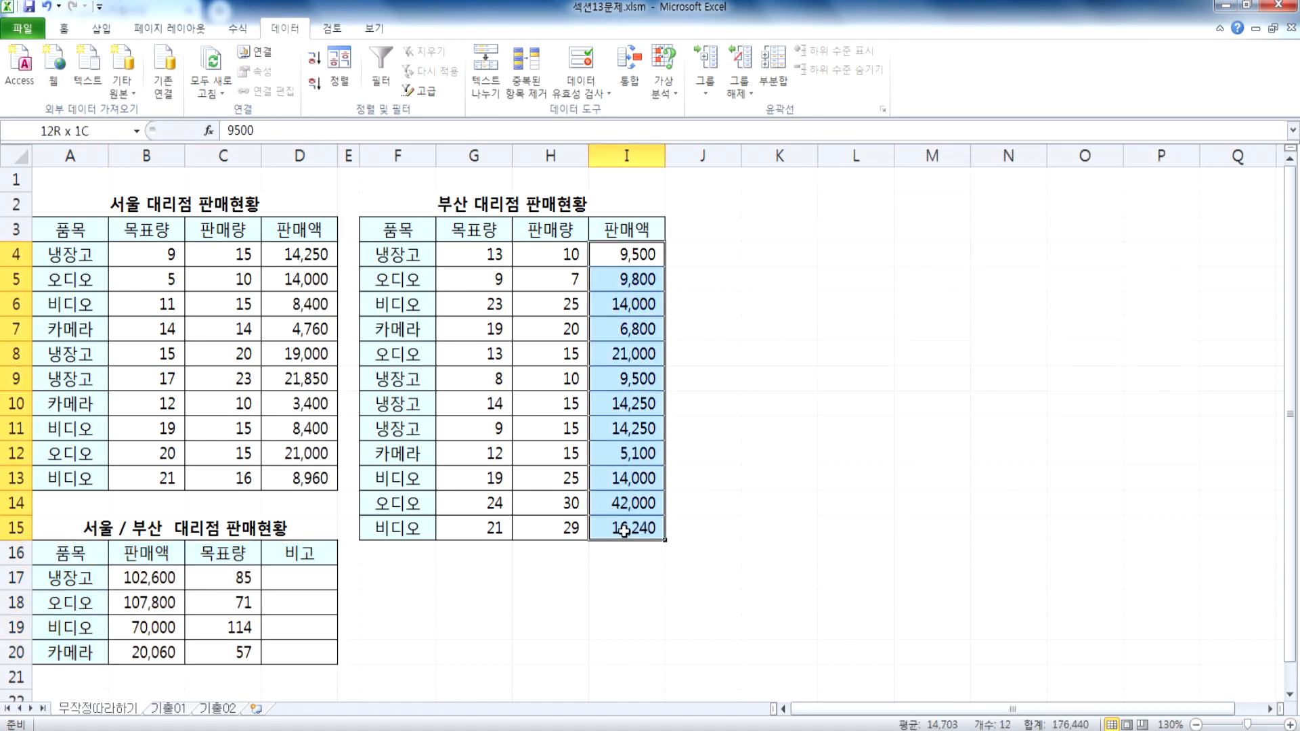
{"action": "left_click_drag", "start_coordinate": [160, 575], "coordinate": [154, 651]}
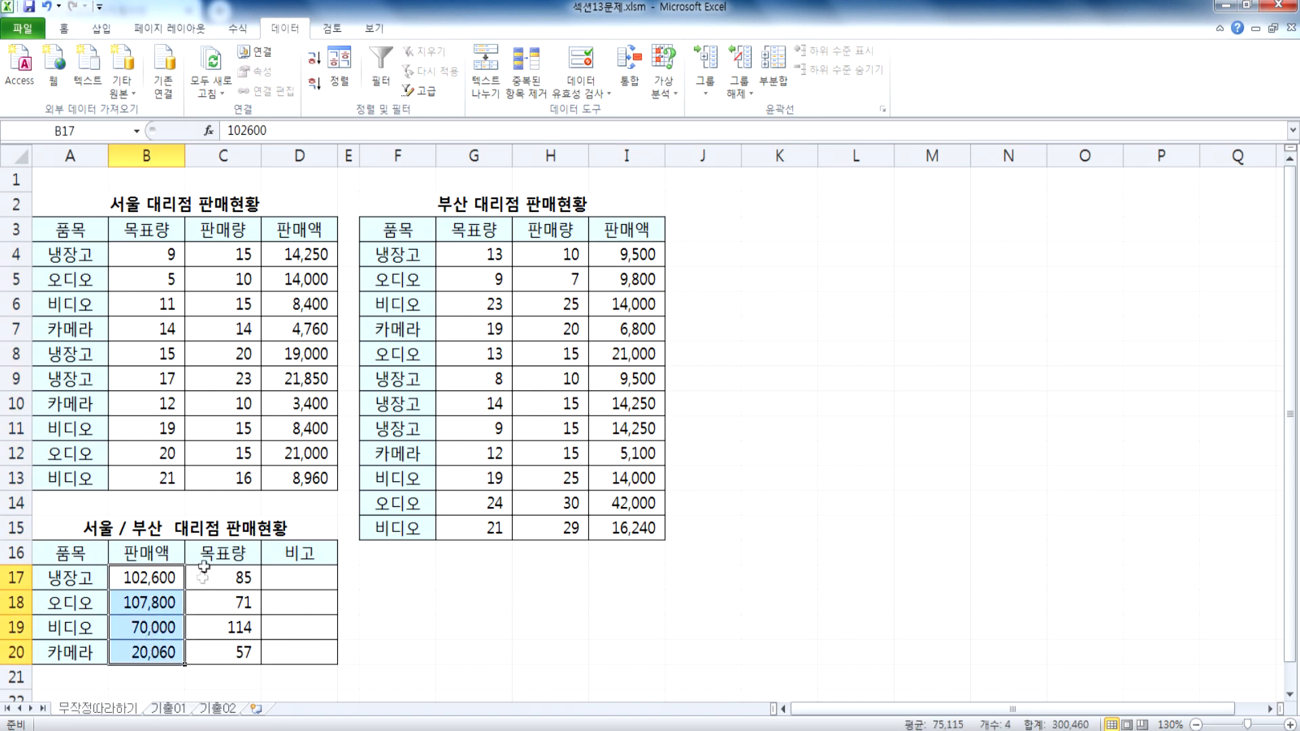
{"action": "left_click_drag", "start_coordinate": [156, 253], "coordinate": [142, 405]}
{"action": "left_click_drag", "start_coordinate": [218, 579], "coordinate": [224, 650]}
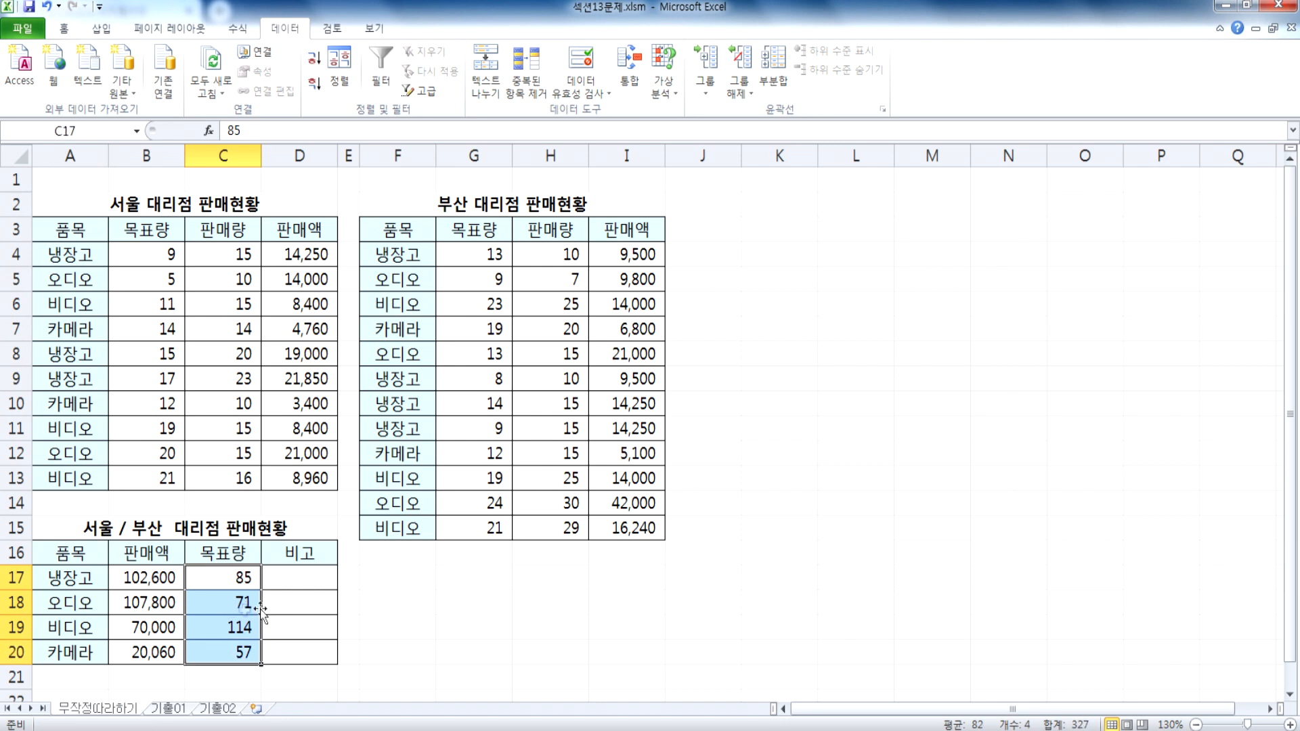
Step: Check the 비고 column against the header names in row 3 of the 서울 and 부산 tables
{"action": "left_click", "coordinate": [309, 579]}
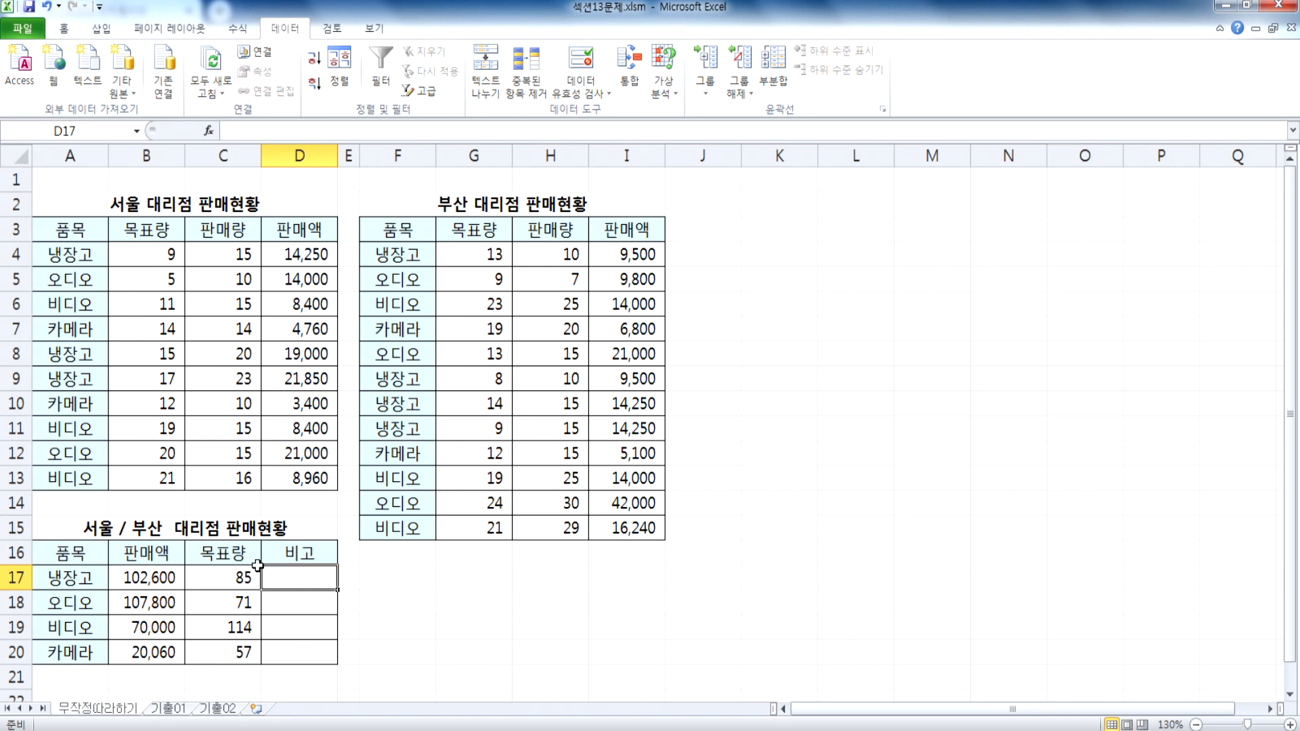
{"action": "left_click", "coordinate": [159, 230]}
{"action": "left_click", "coordinate": [223, 228]}
{"action": "left_click", "coordinate": [295, 226]}
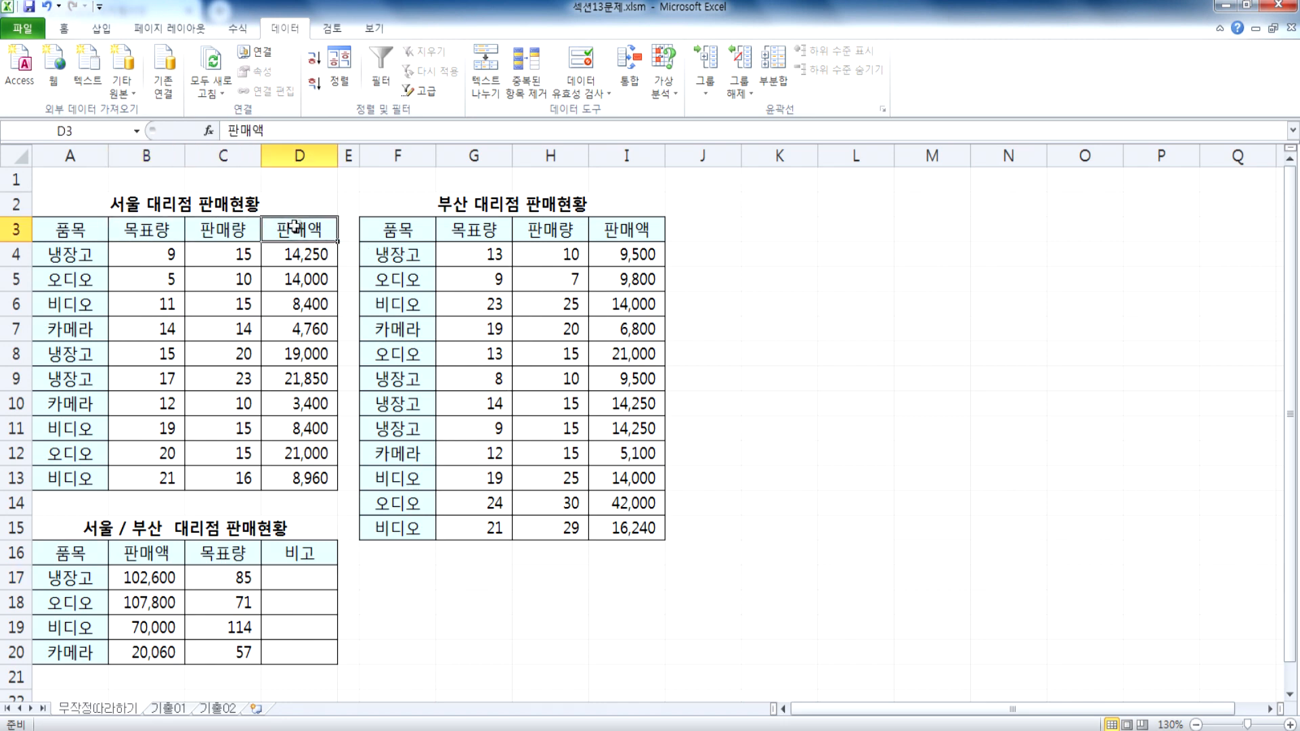
{"action": "left_click", "coordinate": [476, 230]}
{"action": "left_click", "coordinate": [529, 228]}
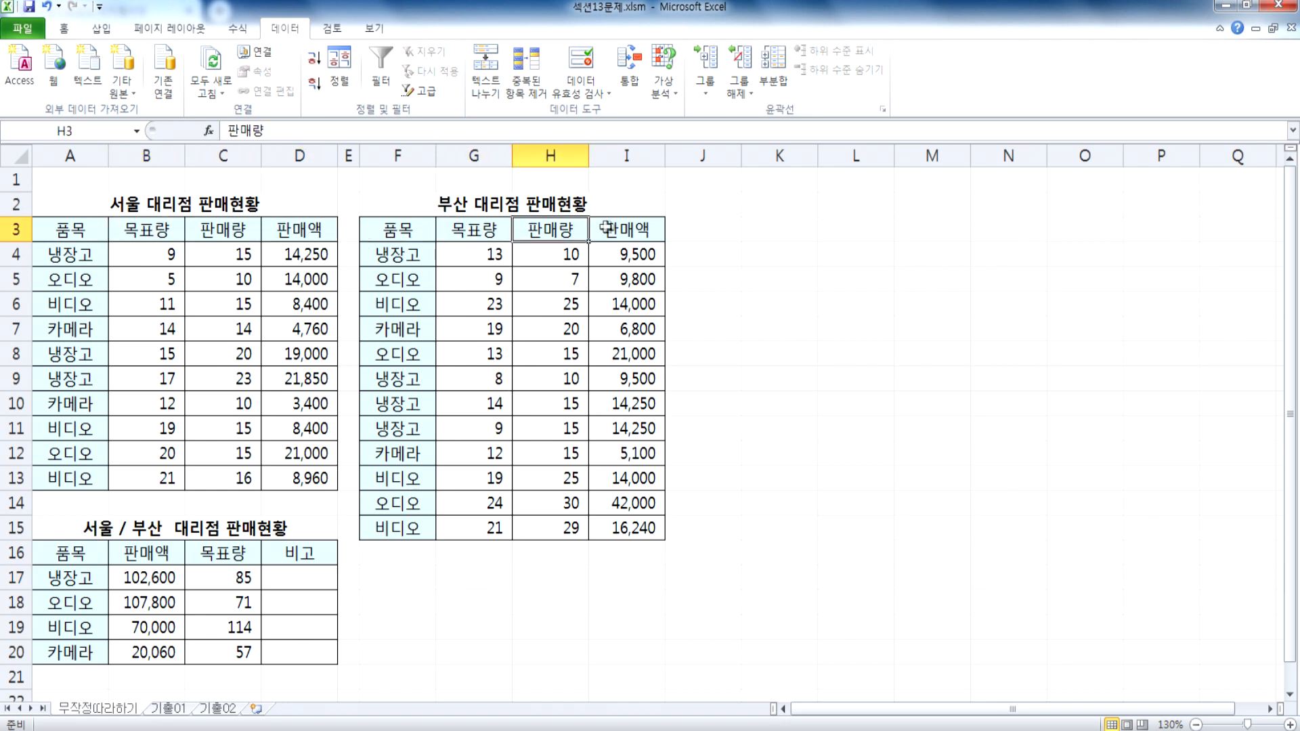
{"action": "left_click", "coordinate": [606, 227]}
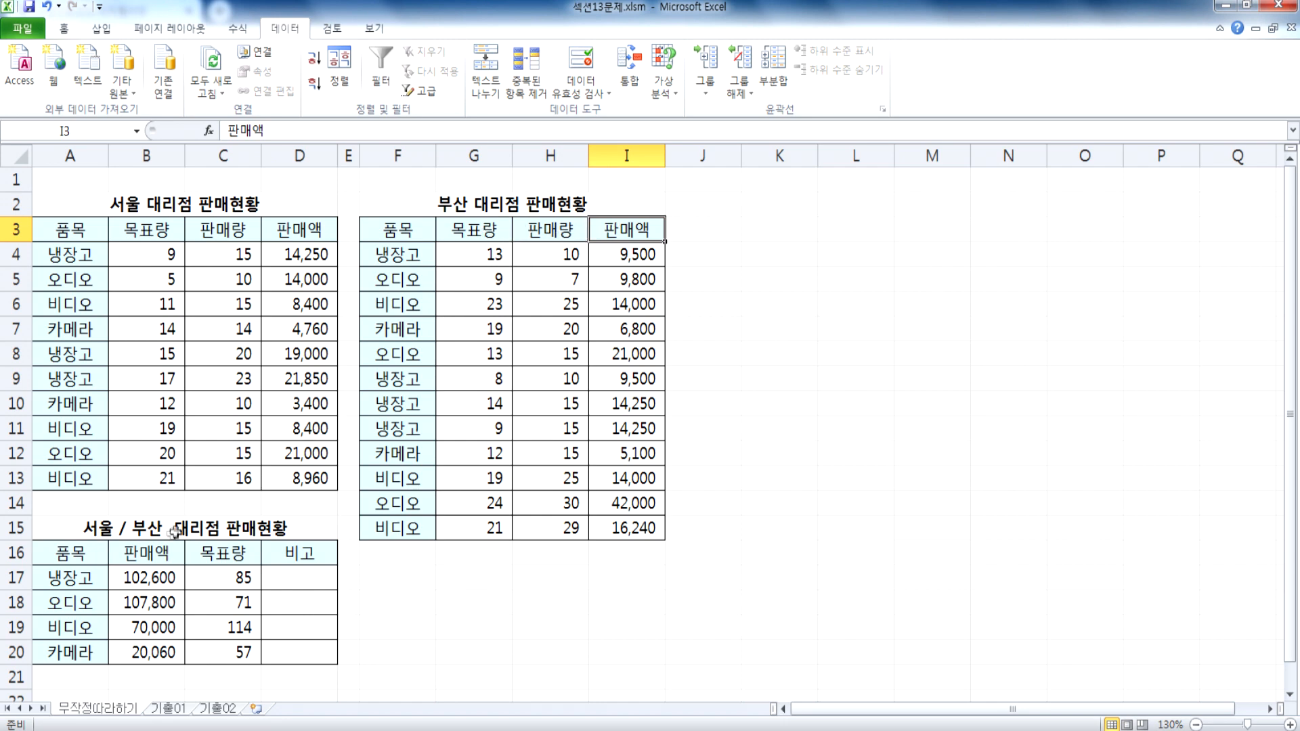
Step: Trace the consolidated 판매액 totals in B17:B20 back to the 판매액 columns of the 서울 and 부산 tables
{"action": "left_click", "coordinate": [153, 553]}
{"action": "left_click_drag", "start_coordinate": [302, 241], "coordinate": [304, 417]}
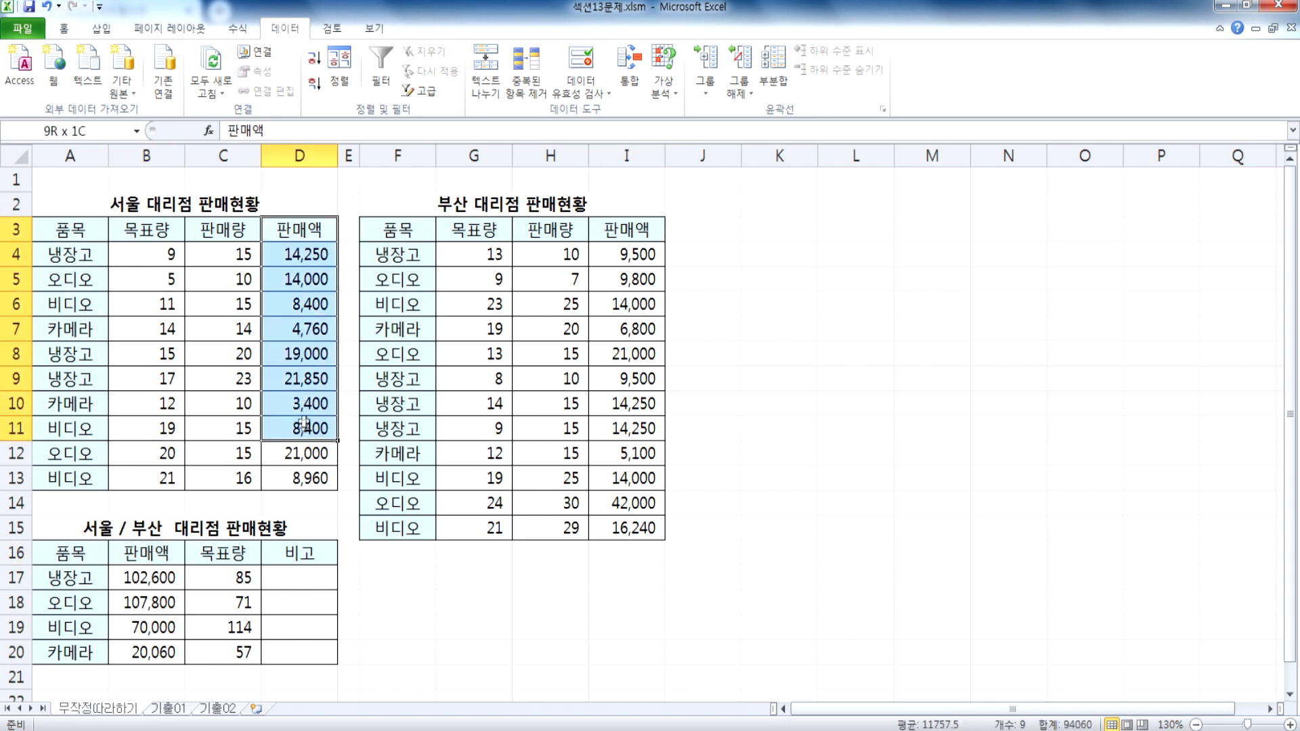
{"action": "left_click_drag", "start_coordinate": [627, 277], "coordinate": [626, 453]}
{"action": "left_click_drag", "start_coordinate": [181, 576], "coordinate": [173, 647]}
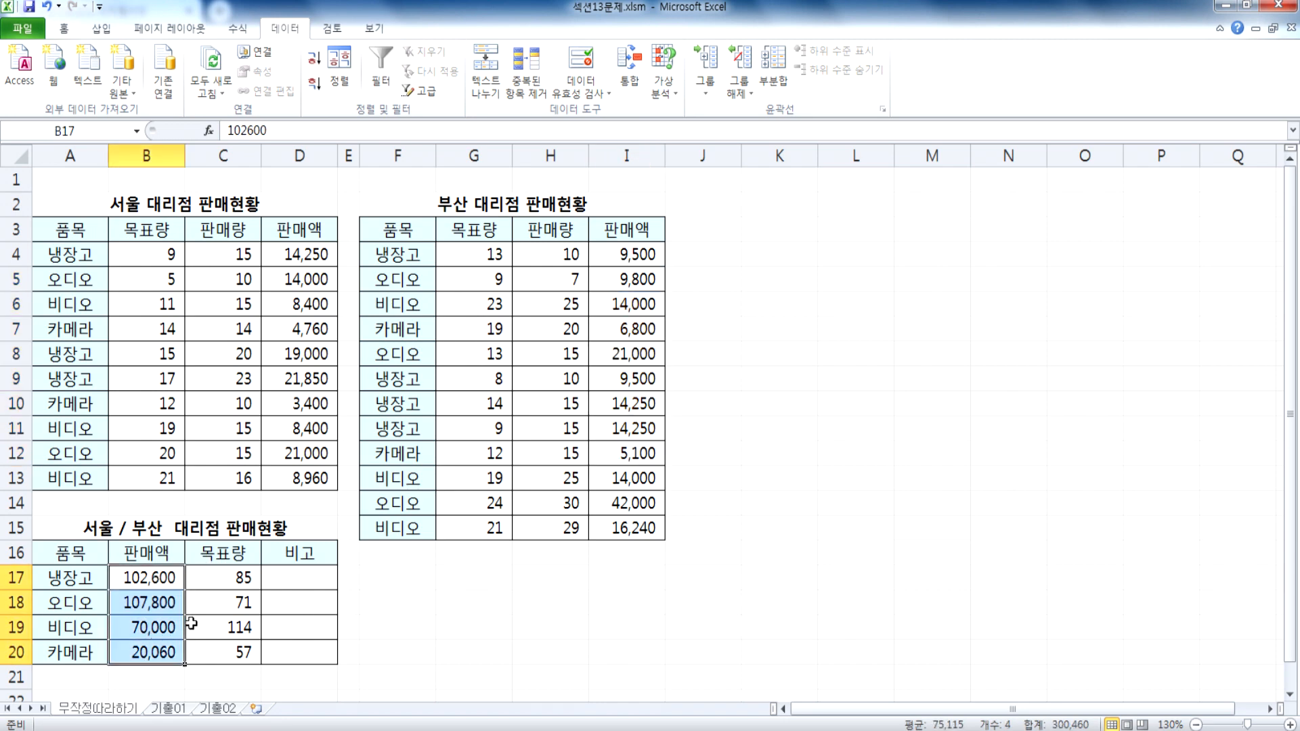
{"action": "left_click", "coordinate": [344, 602]}
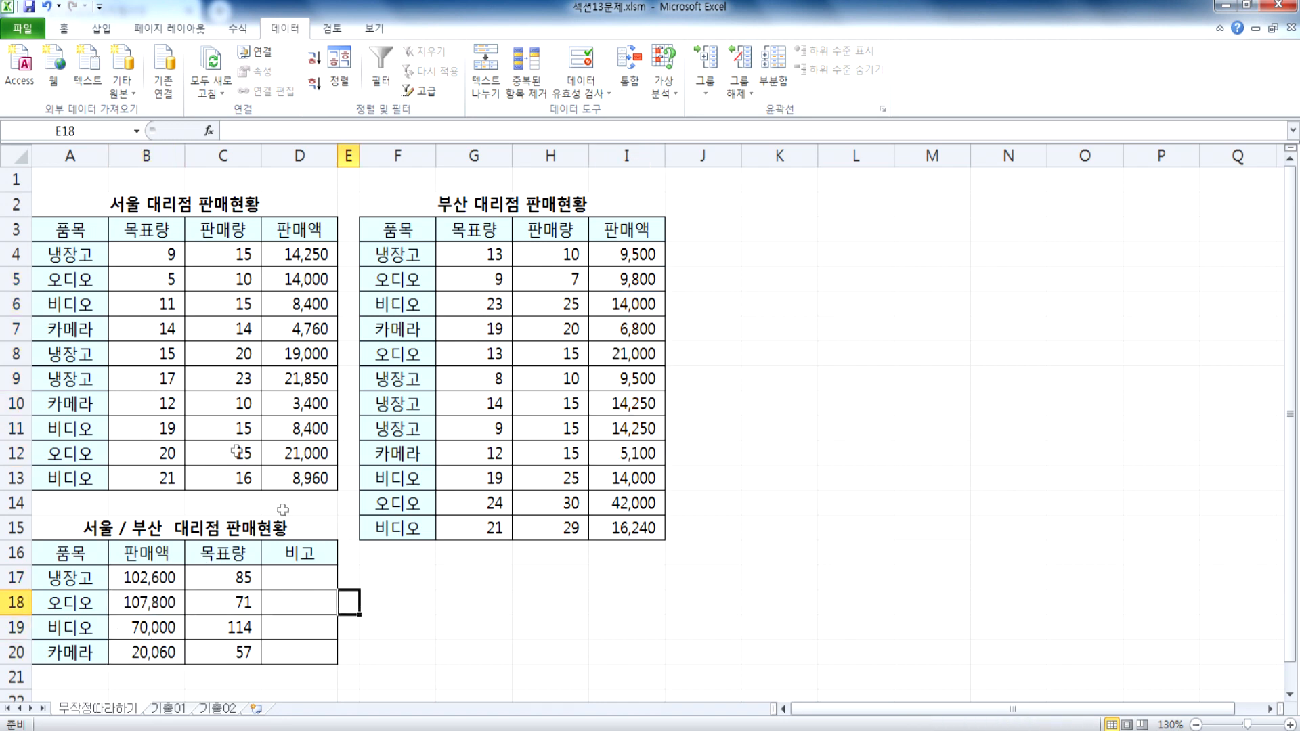
{"action": "left_click_drag", "start_coordinate": [147, 233], "coordinate": [289, 409]}
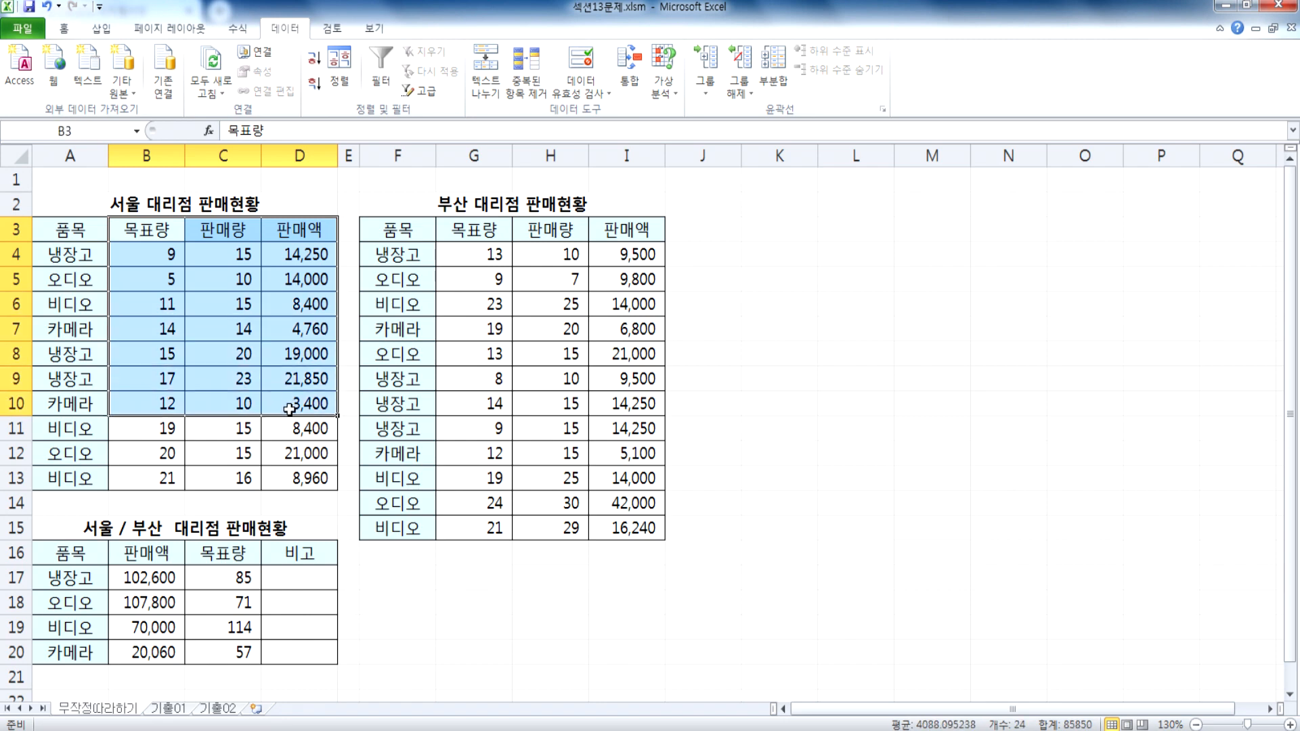
{"action": "left_click", "coordinate": [666, 597]}
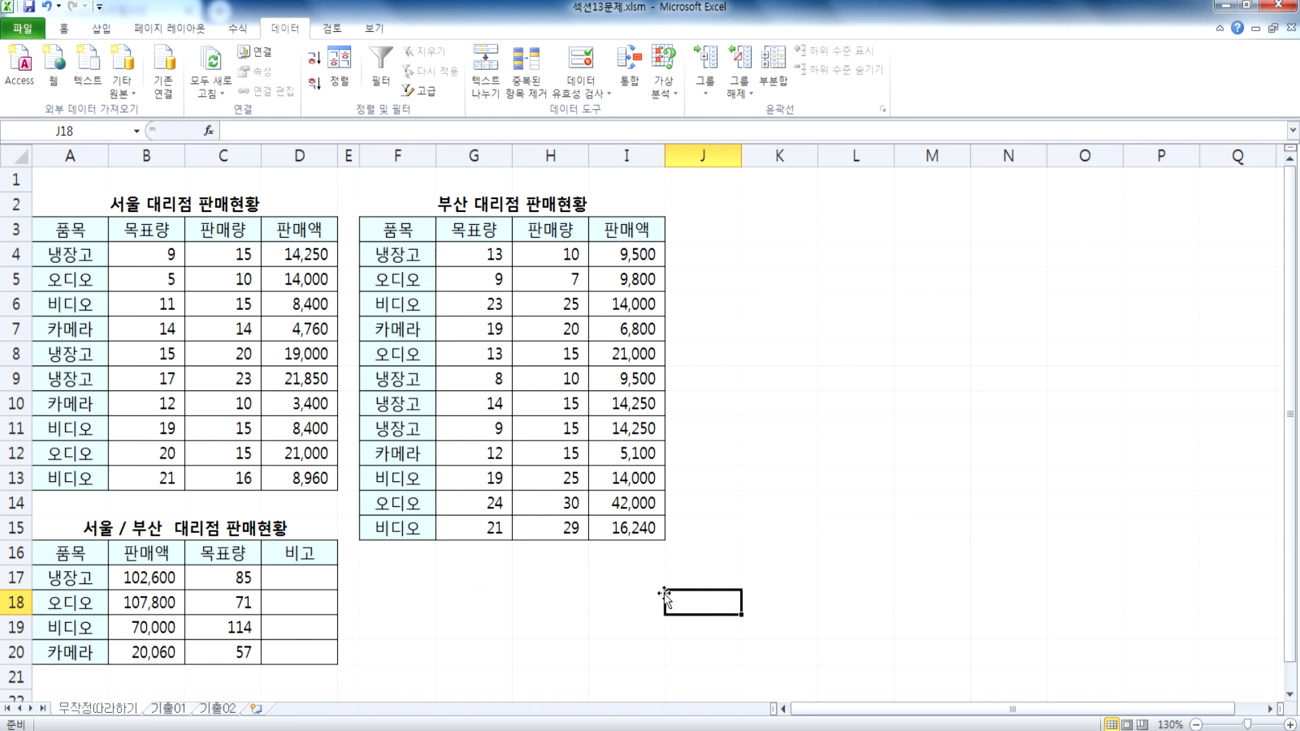
Step: Open the workbook 섹션14문제.xlsm from the 01 섹션 folder
{"action": "left_click", "coordinate": [23, 29]}
{"action": "left_click", "coordinate": [50, 108]}
{"action": "scroll", "coordinate": [376, 307], "scroll_direction": "down", "scroll_amount": 5}
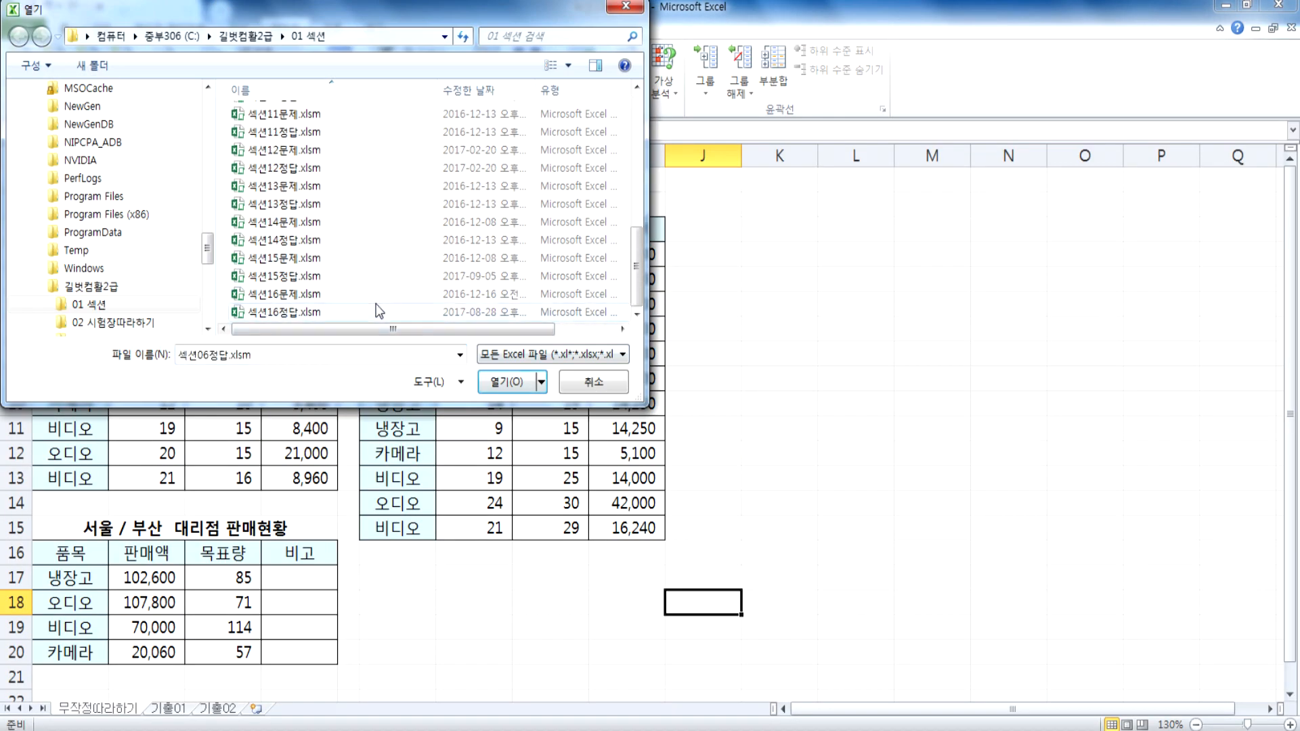
{"action": "double_click", "coordinate": [301, 222]}
{"action": "scroll", "coordinate": [157, 298], "scroll_direction": "up", "scroll_amount": 7}
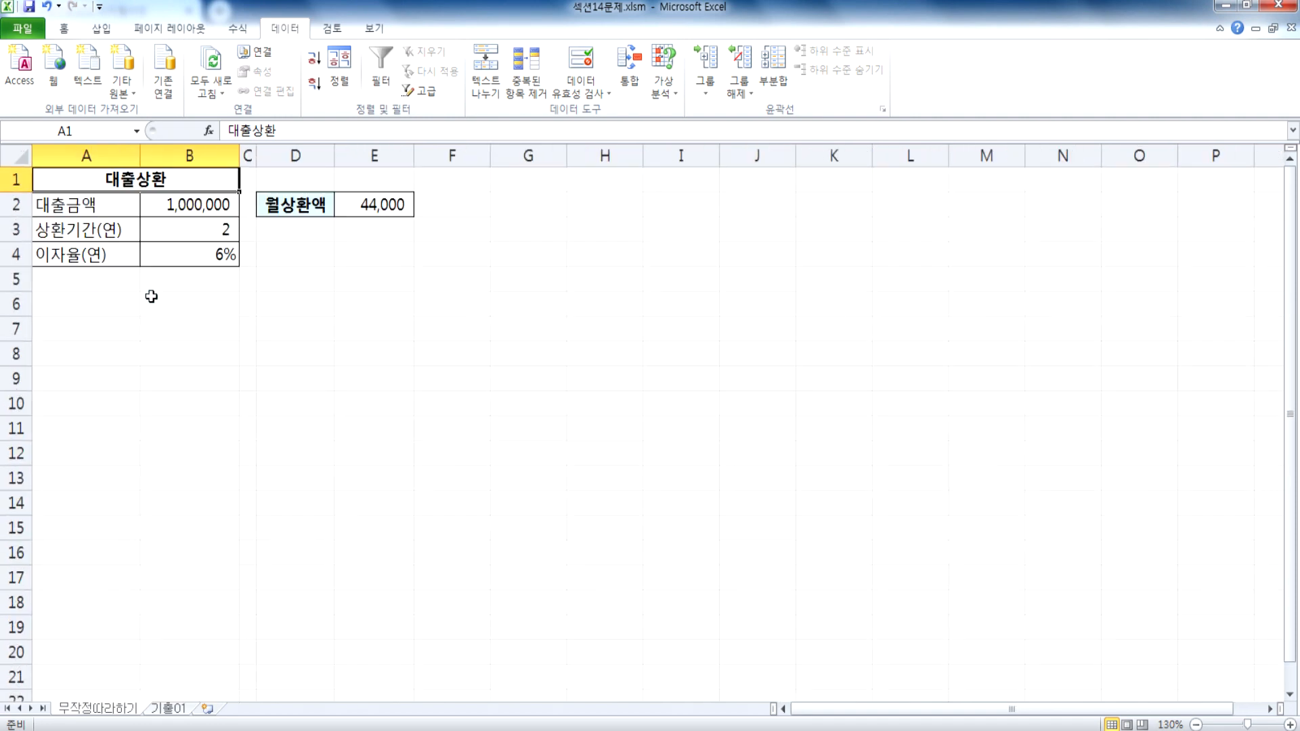
Step: Examine the 대출금액 value in B2 and the formula behind 월상환액 in E2
{"action": "scroll", "coordinate": [151, 293], "scroll_direction": "up", "scroll_amount": 2}
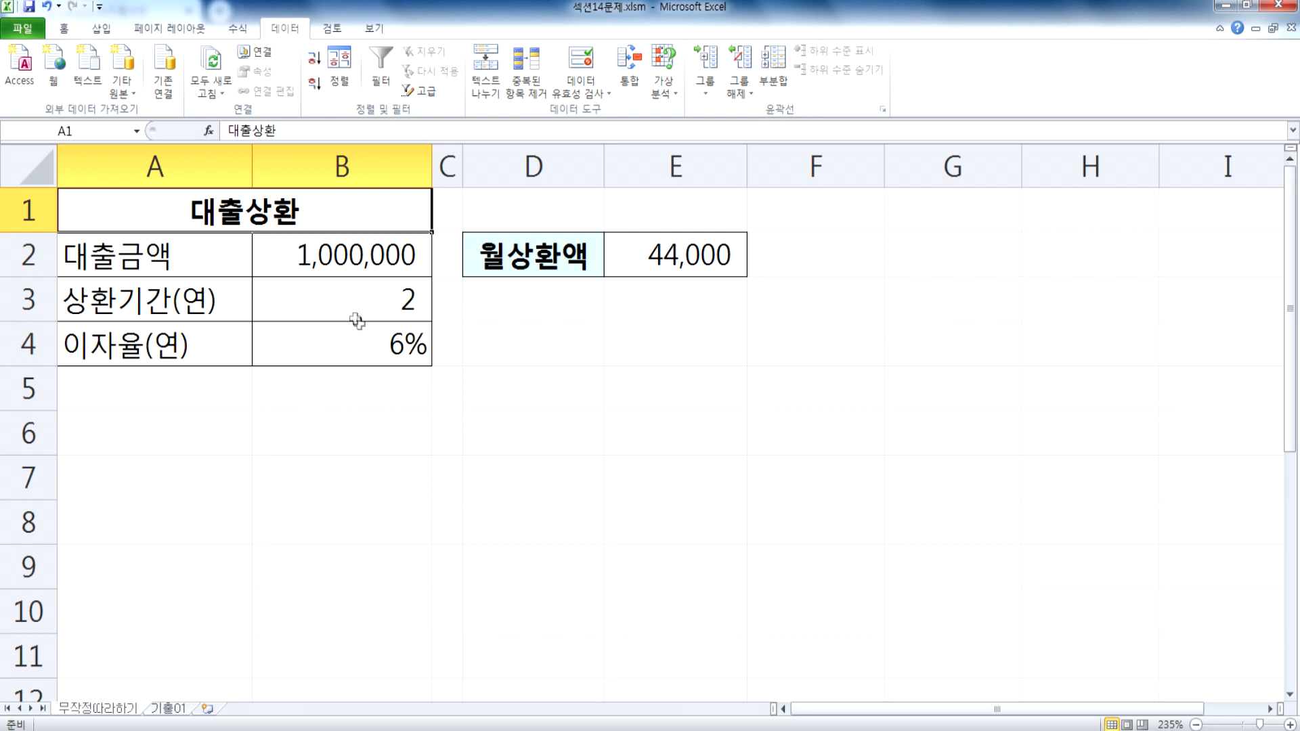
{"action": "left_click", "coordinate": [304, 255]}
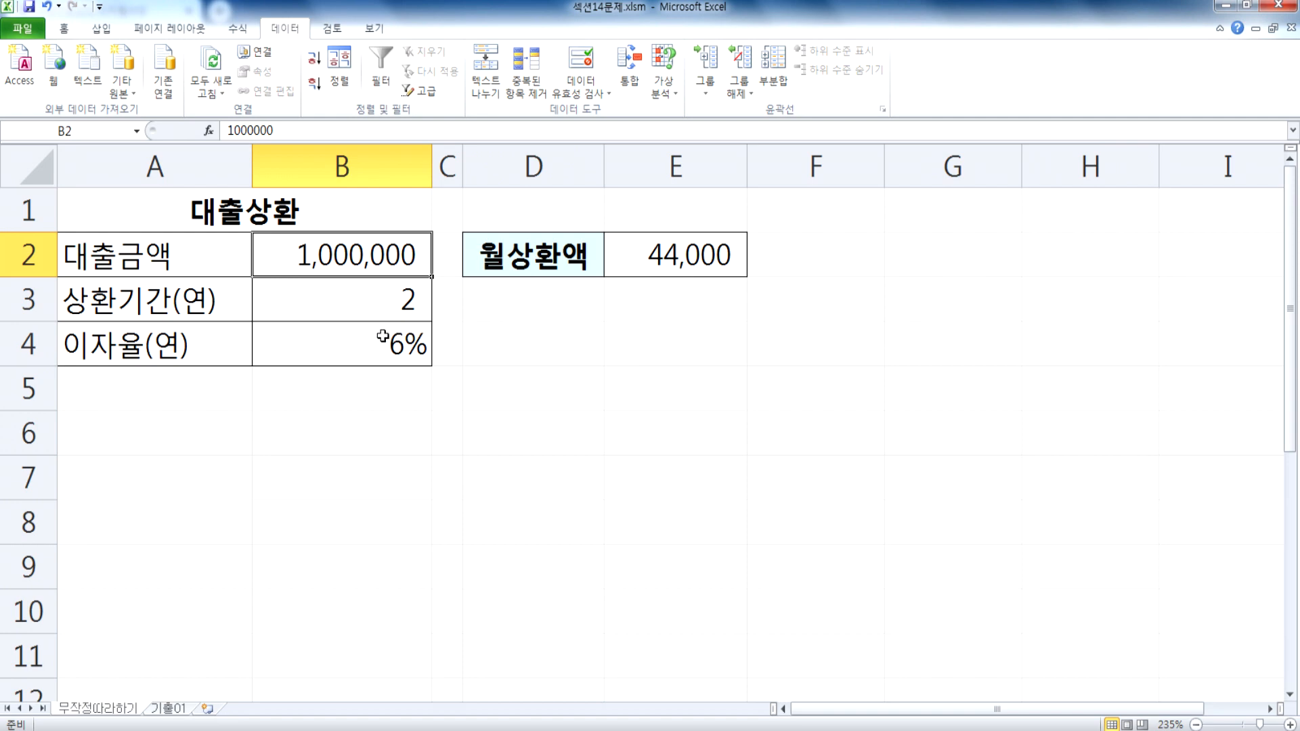
{"action": "left_click", "coordinate": [649, 258]}
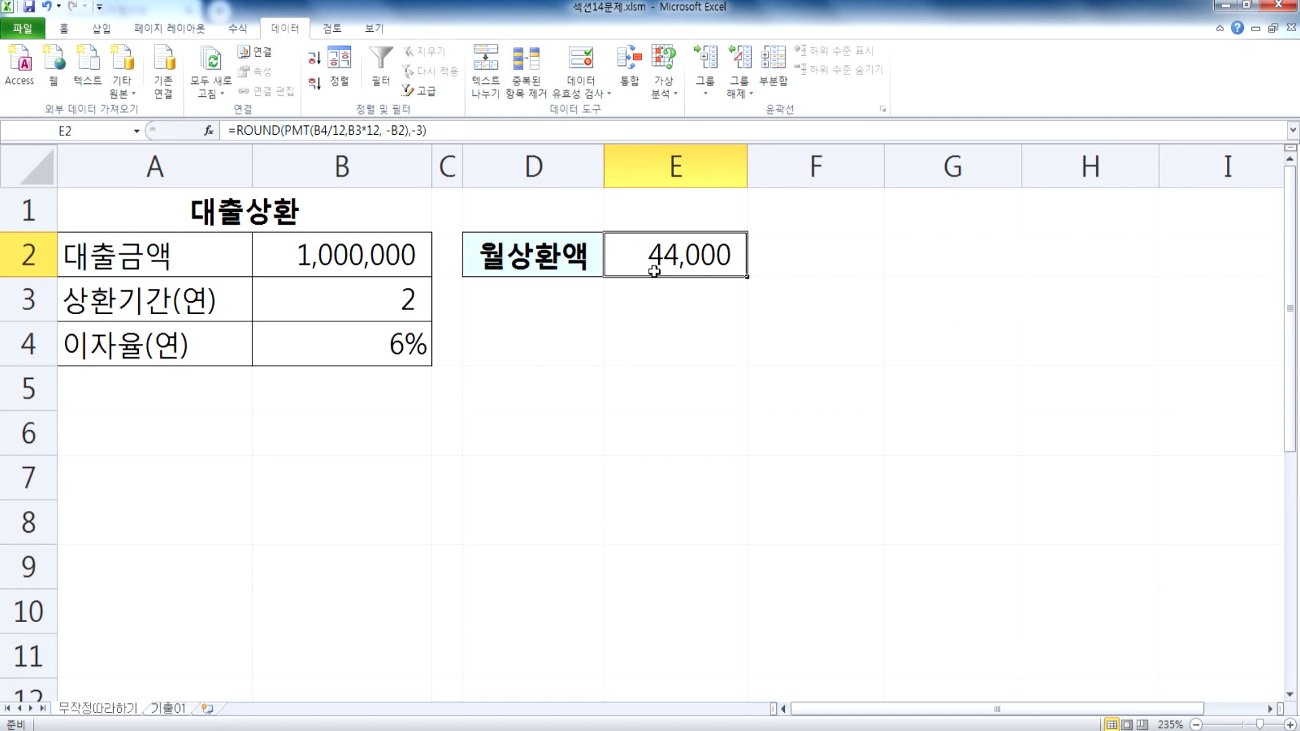
{"action": "double_click", "coordinate": [654, 271]}
{"action": "key", "text": "Escape"}
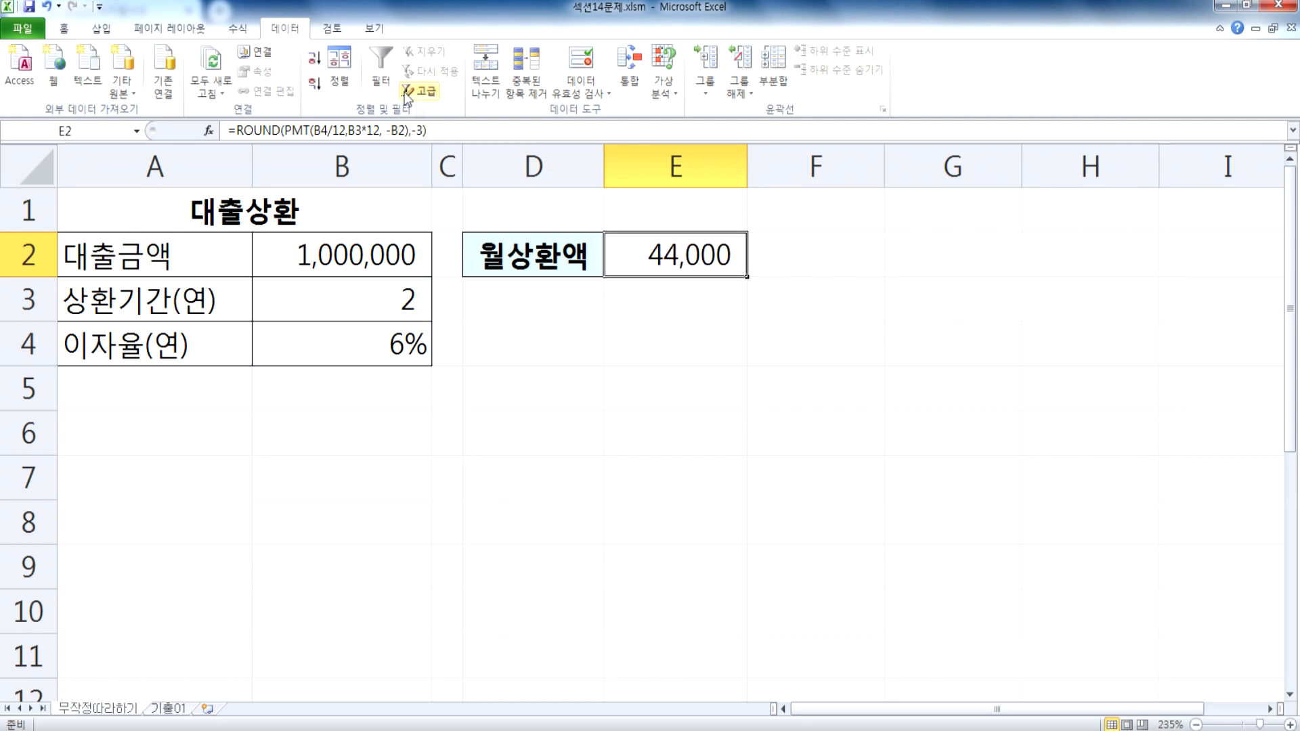
Step: Try the 일반 number format on the 월상환액 cell E2 and undo it
{"action": "left_click", "coordinate": [62, 28]}
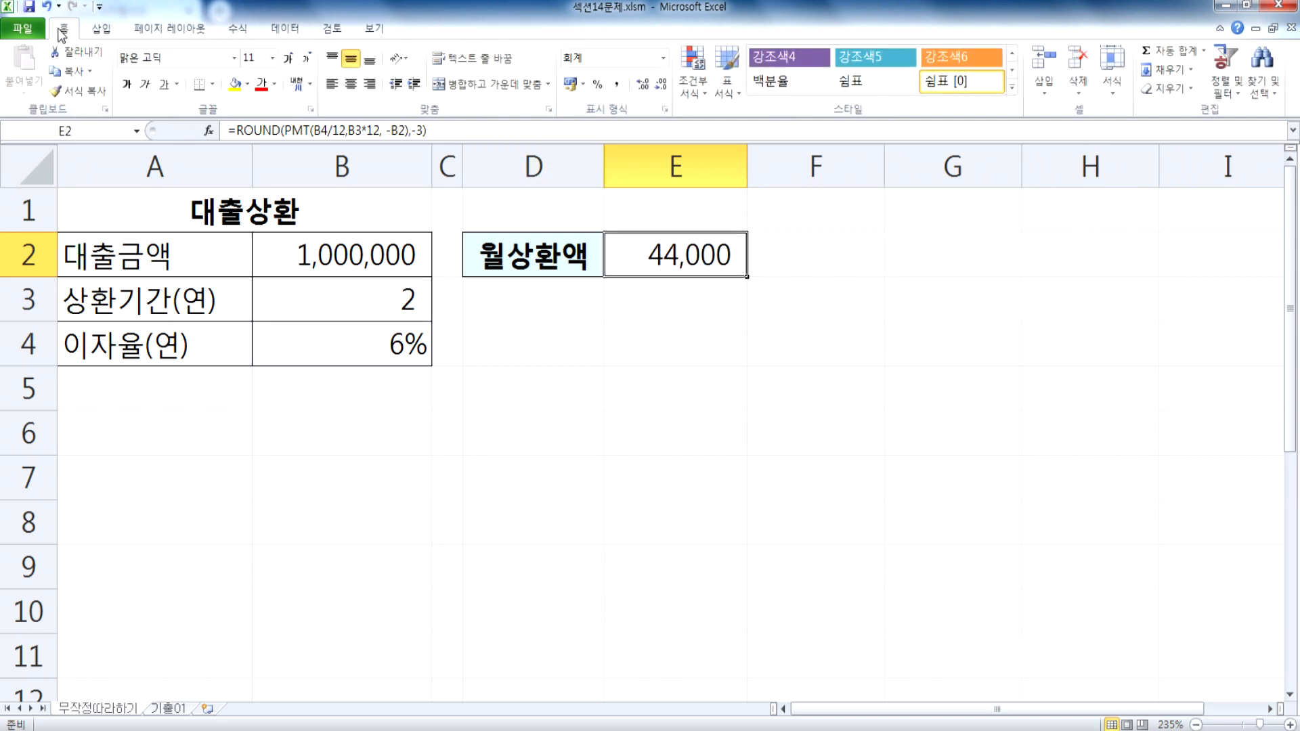
{"action": "left_click", "coordinate": [663, 60]}
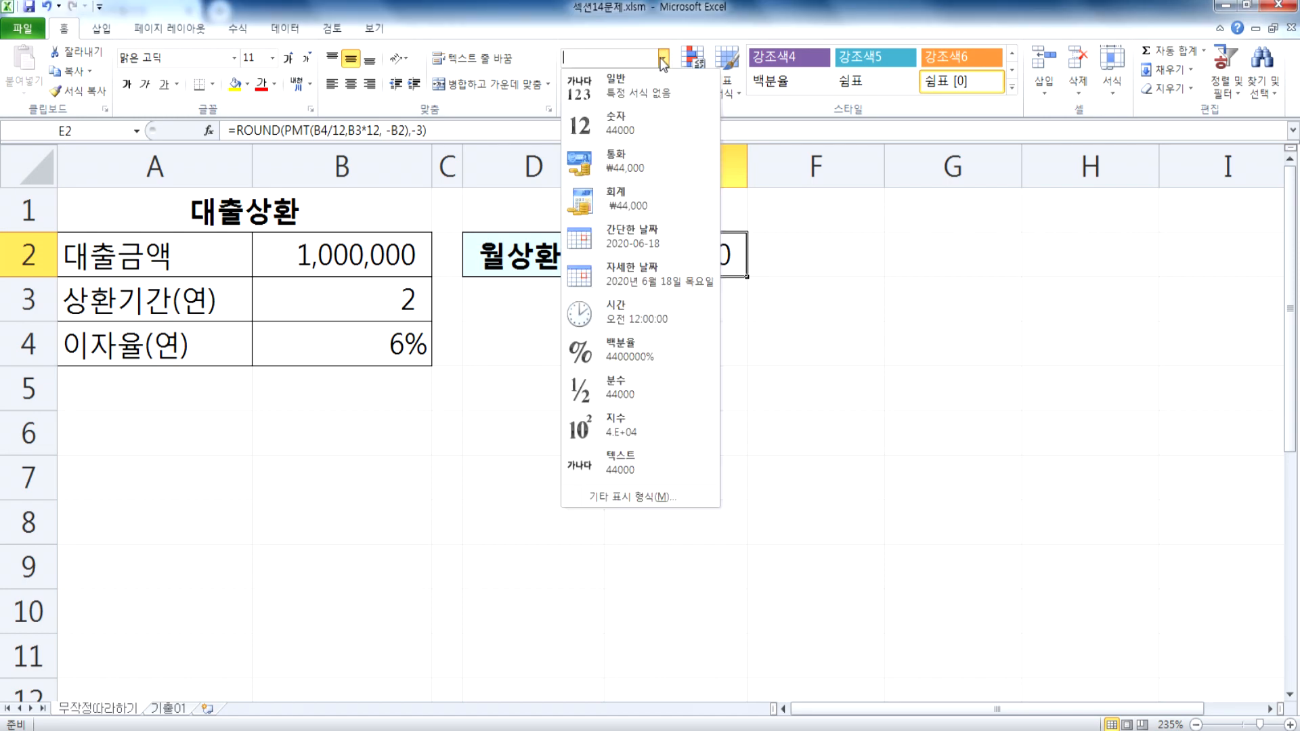
{"action": "left_click", "coordinate": [667, 88]}
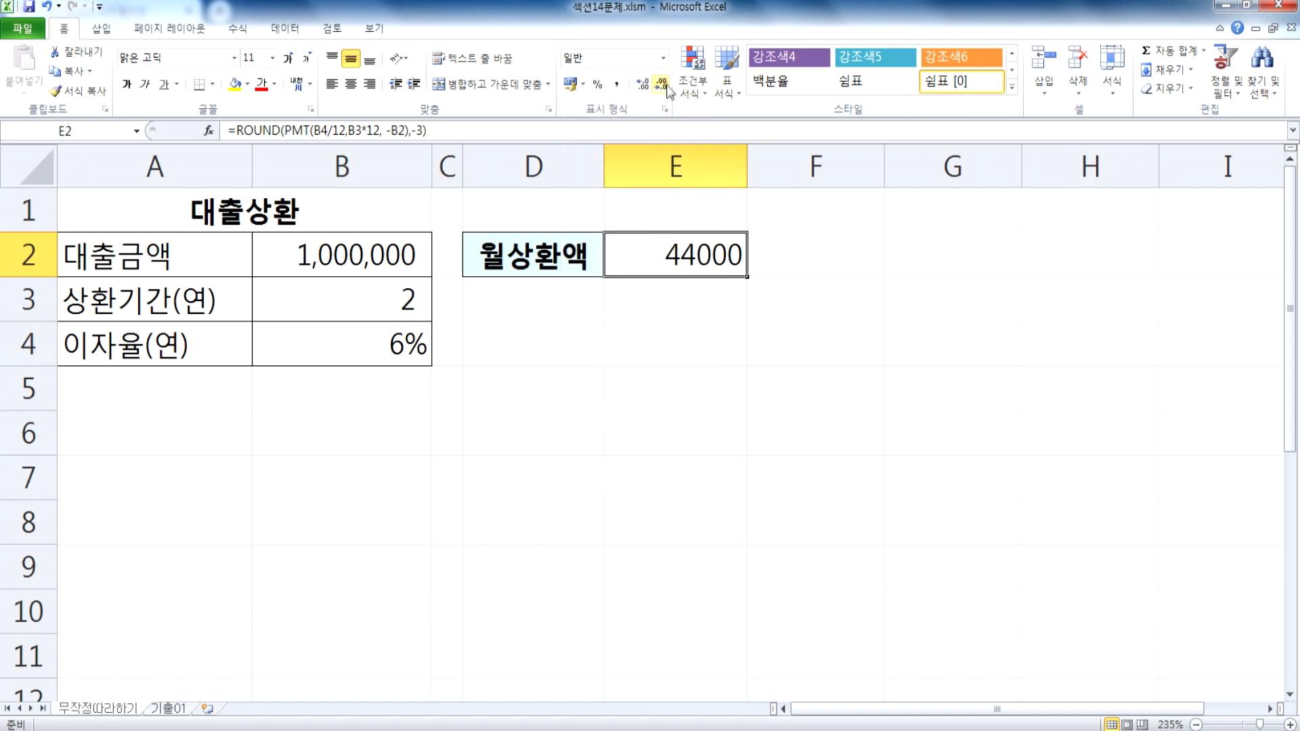
{"action": "key", "text": "ctrl+z"}
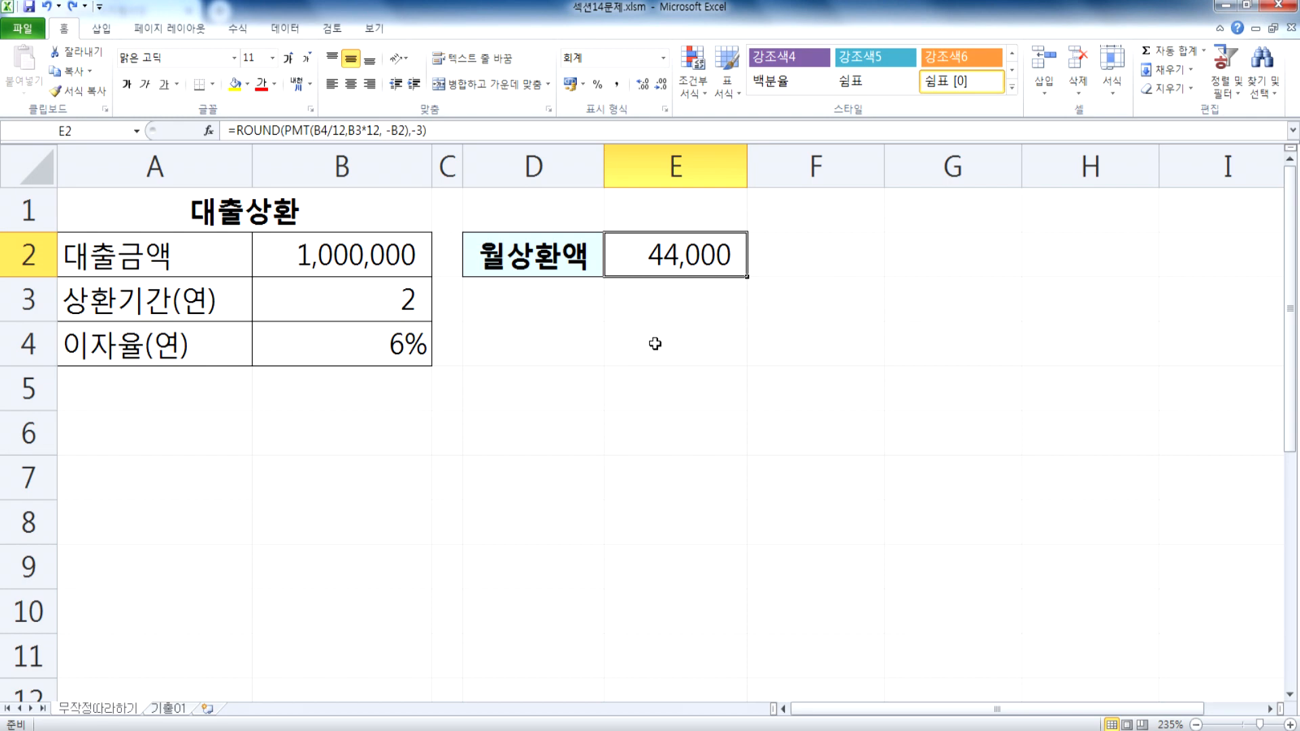
Step: Check the loan amount and interest rate cells and apply the 일반 number format to 상환기간(연) in B3
{"action": "left_click", "coordinate": [288, 258]}
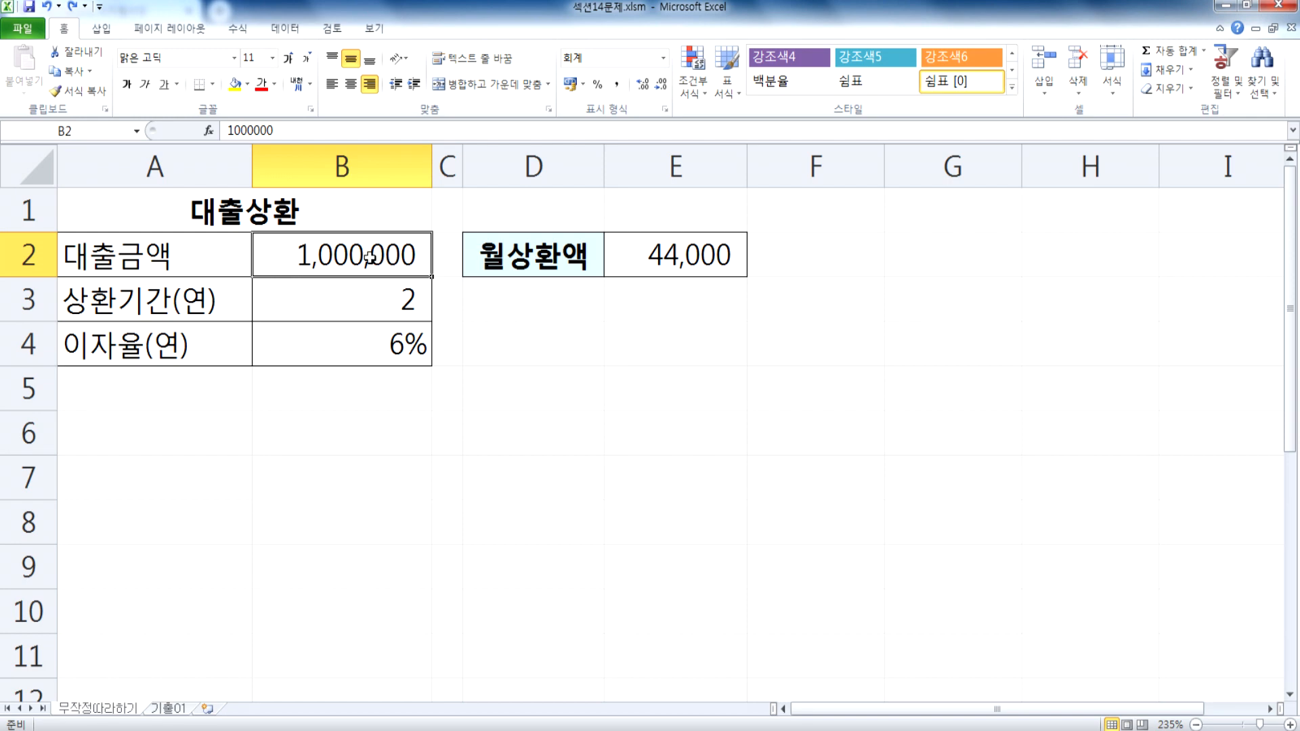
{"action": "left_click", "coordinate": [367, 349]}
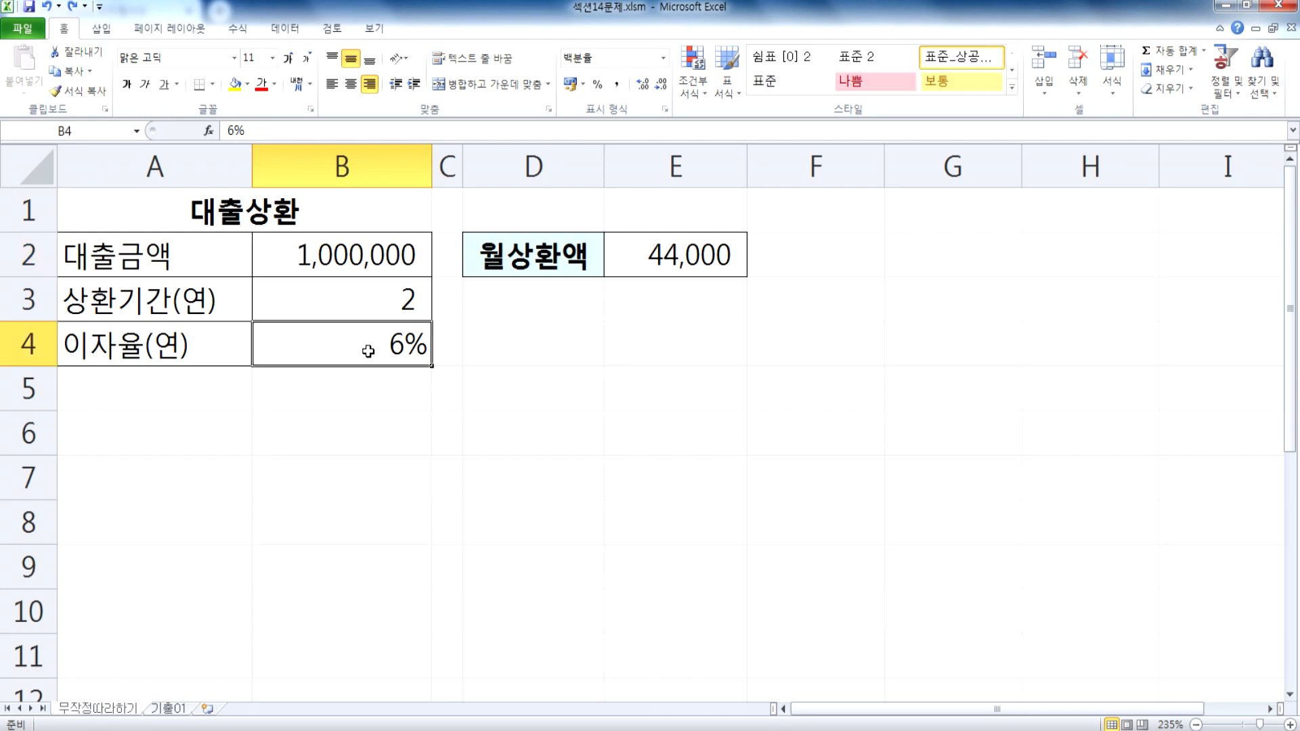
{"action": "left_click", "coordinate": [339, 301]}
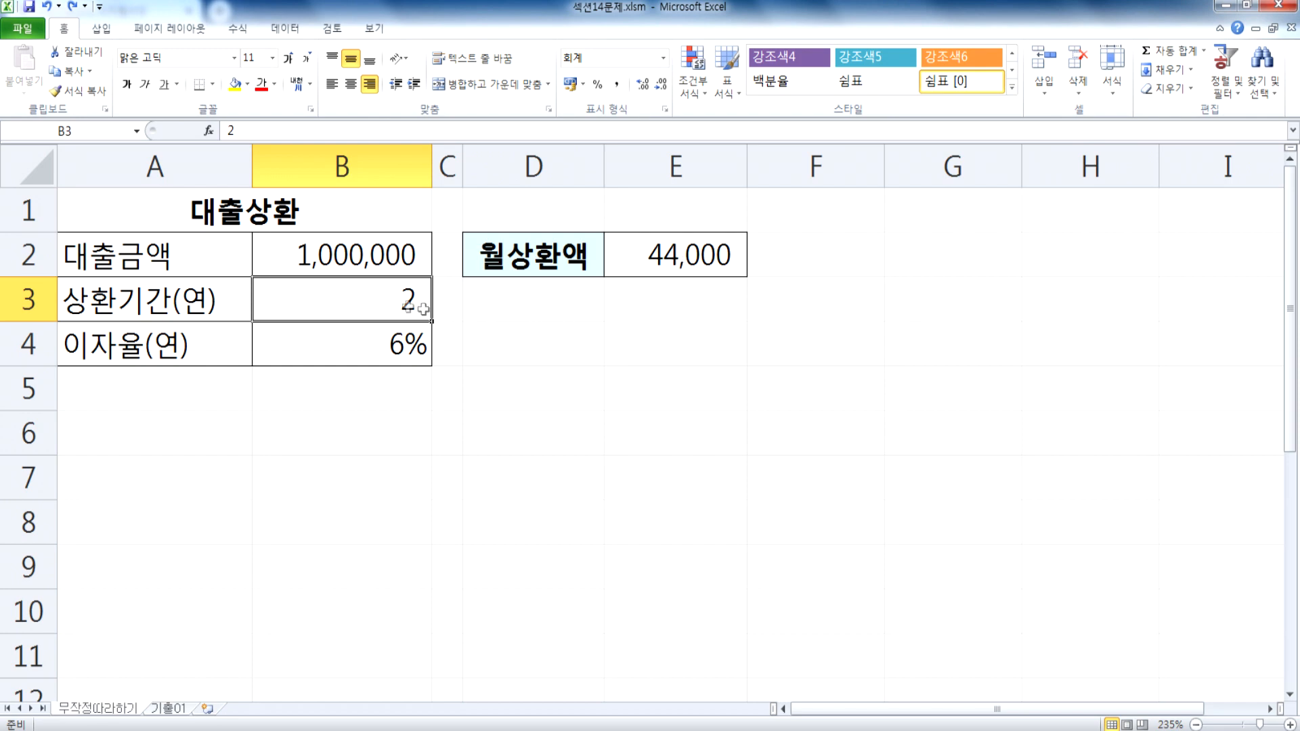
{"action": "left_click", "coordinate": [663, 63]}
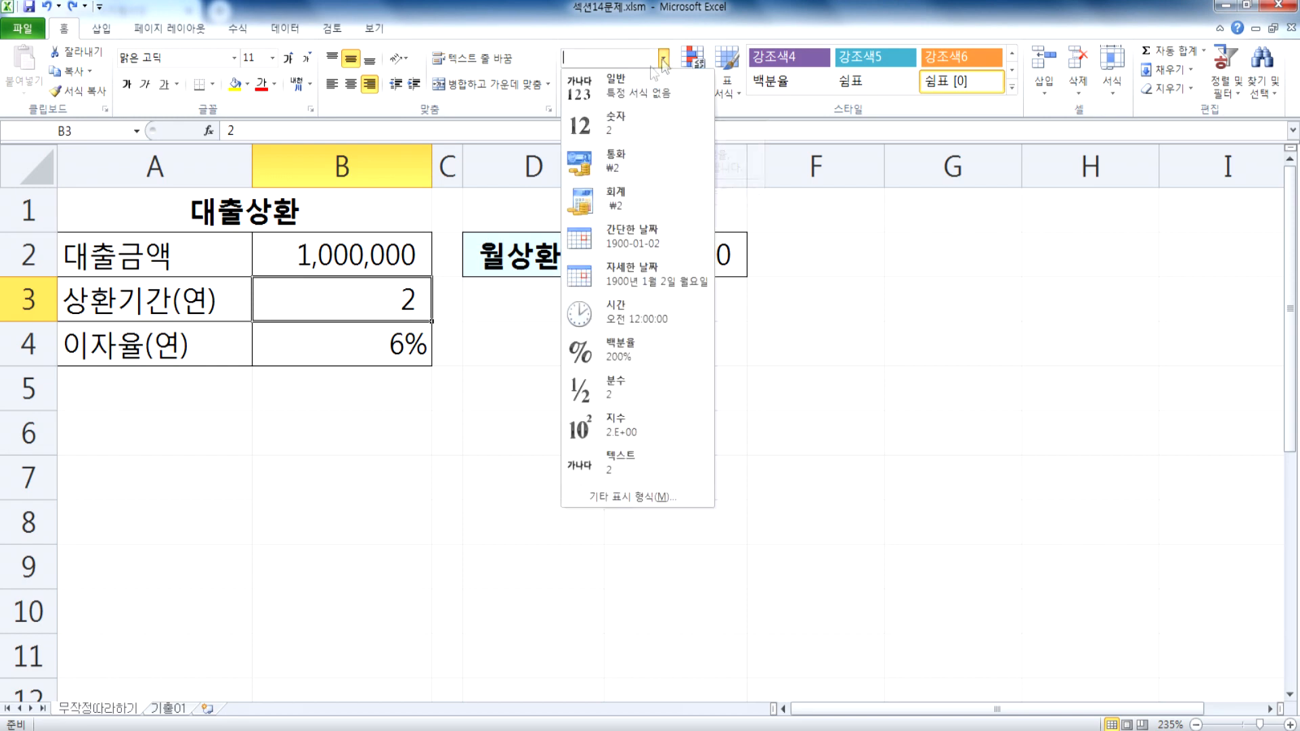
{"action": "left_click", "coordinate": [612, 88]}
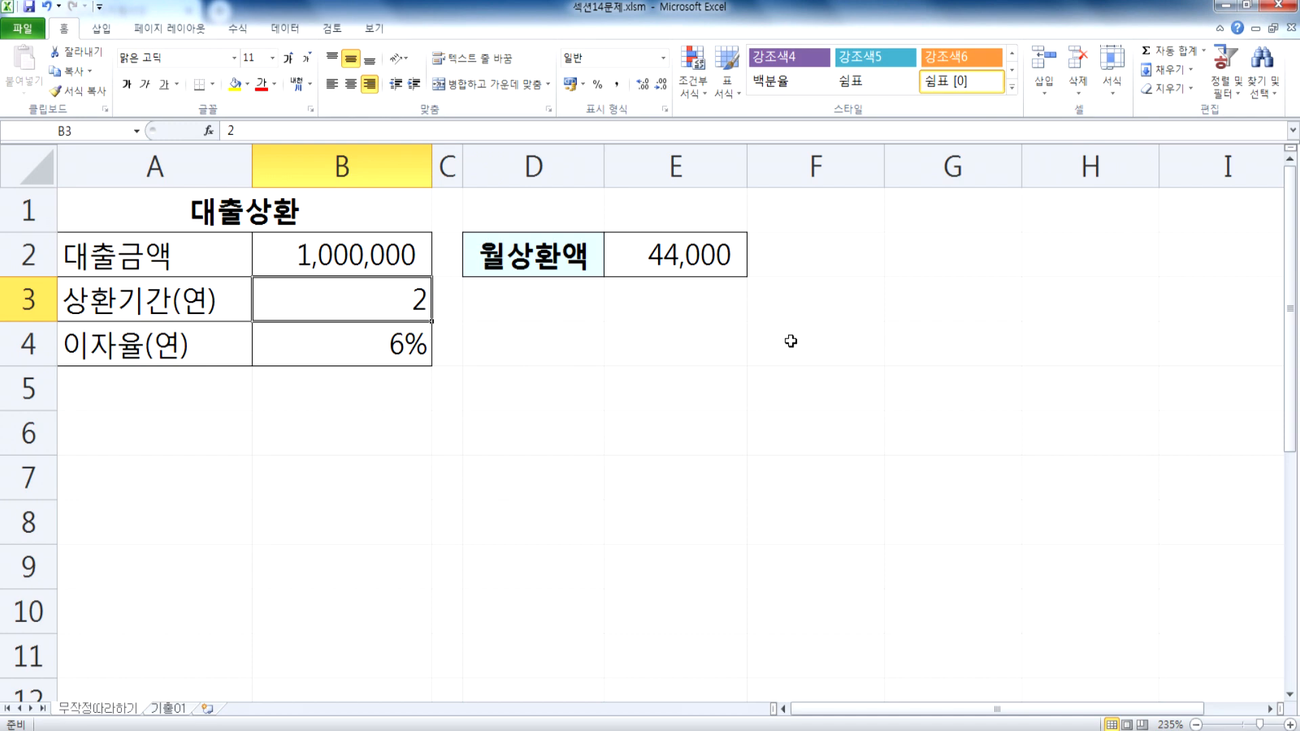
Step: Try repayment periods of 5, 4.5, 4.6 and 4.7 years in B3 to see their effect on 월상환액
{"action": "type", "text": "5"}
{"action": "key", "text": "Return"}
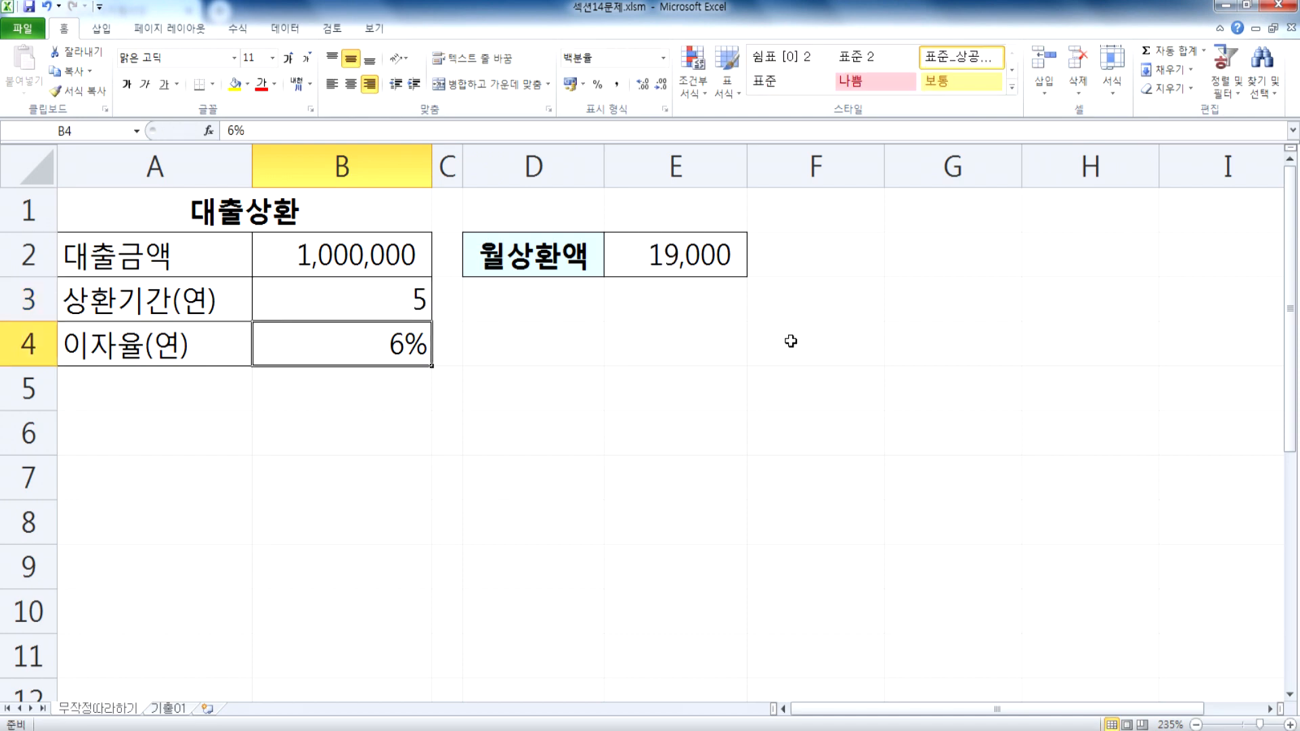
{"action": "key", "text": "Up"}
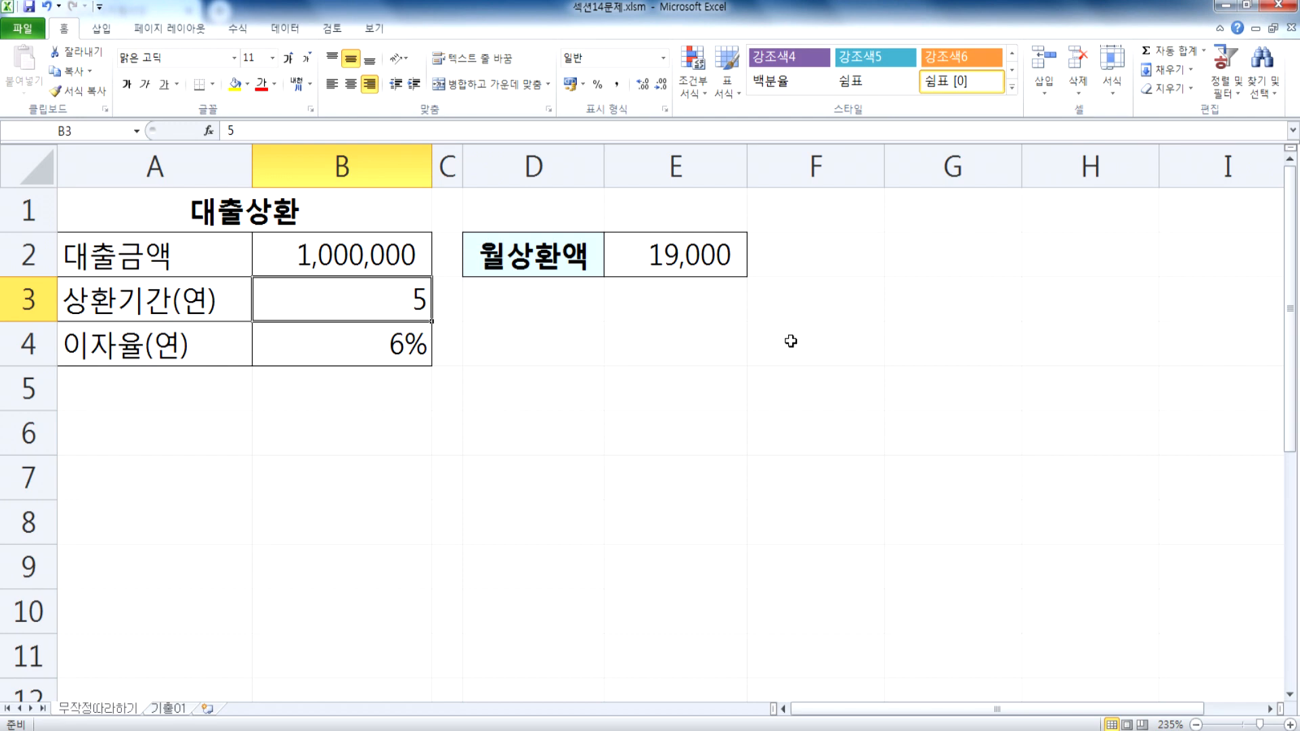
{"action": "type", "text": "4.5"}
{"action": "key", "text": "Return"}
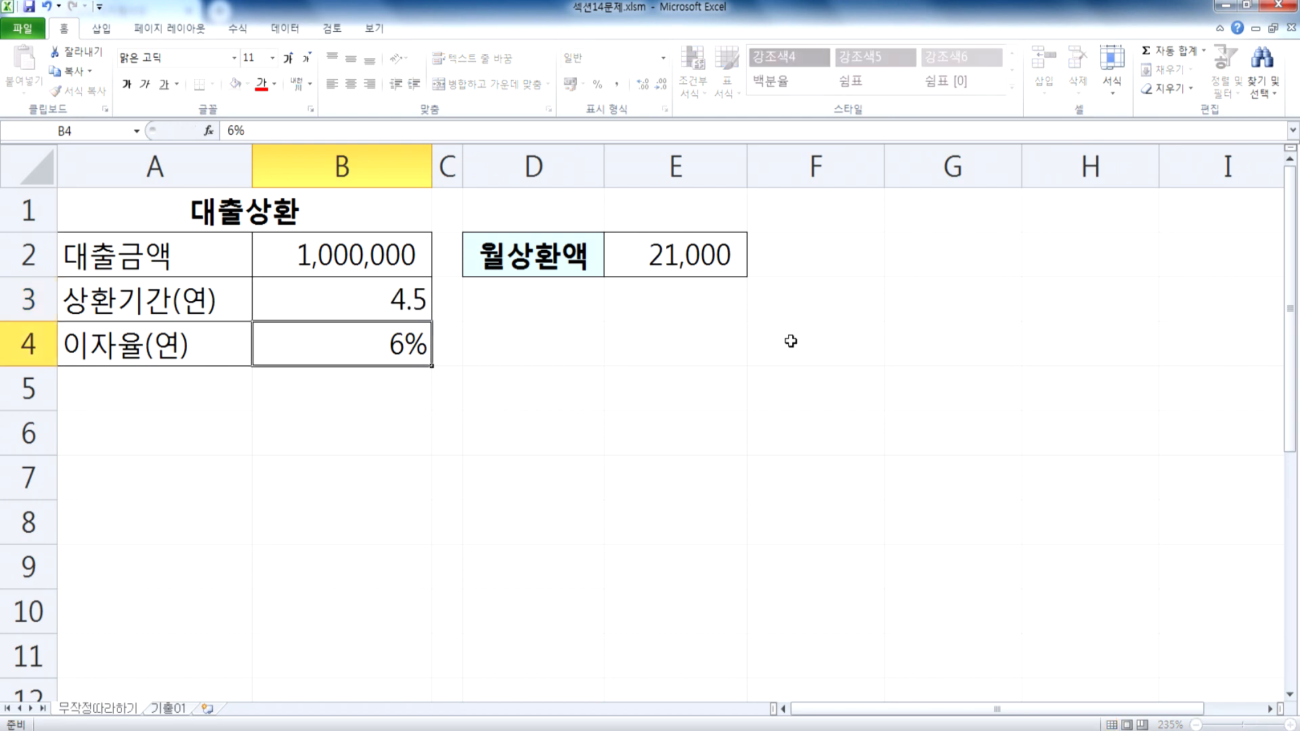
{"action": "key", "text": "Up"}
{"action": "type", "text": "4.6"}
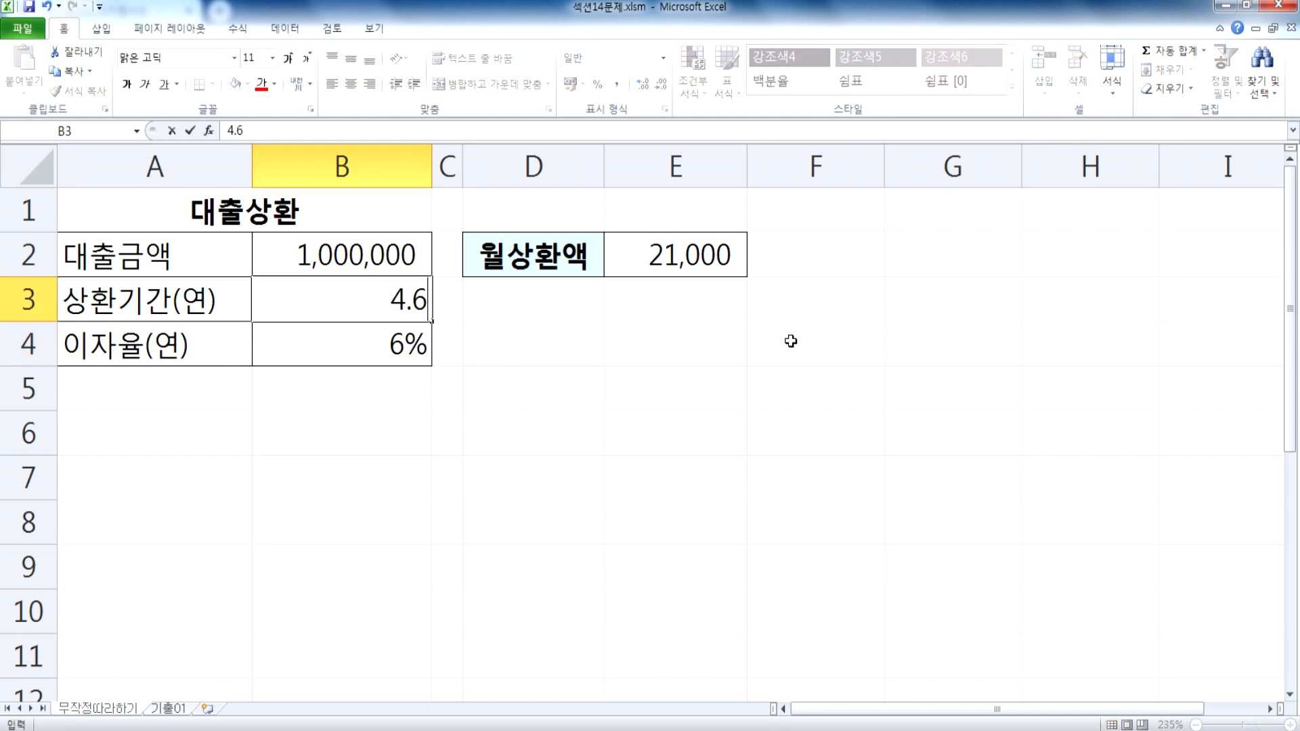
{"action": "key", "text": "Return"}
{"action": "key", "text": "Up"}
{"action": "type", "text": "4.7"}
{"action": "key", "text": "Return"}
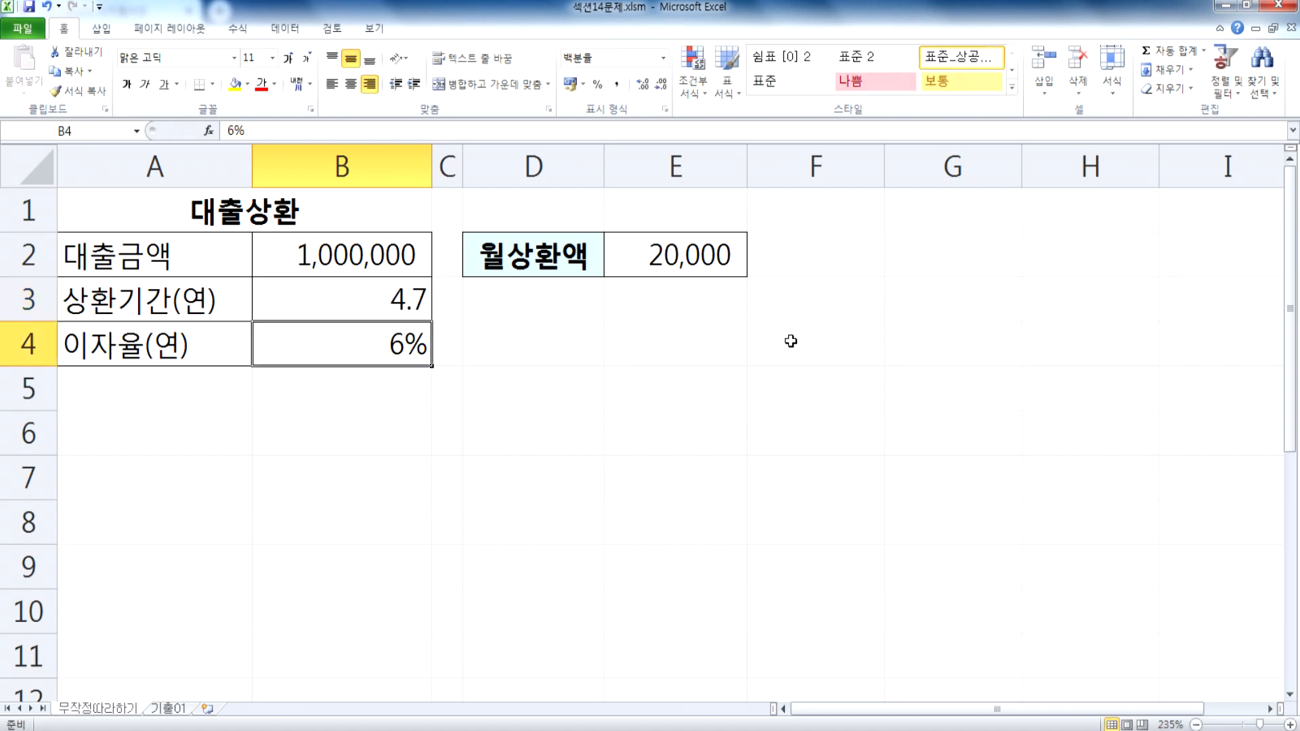
{"action": "key", "text": "Up"}
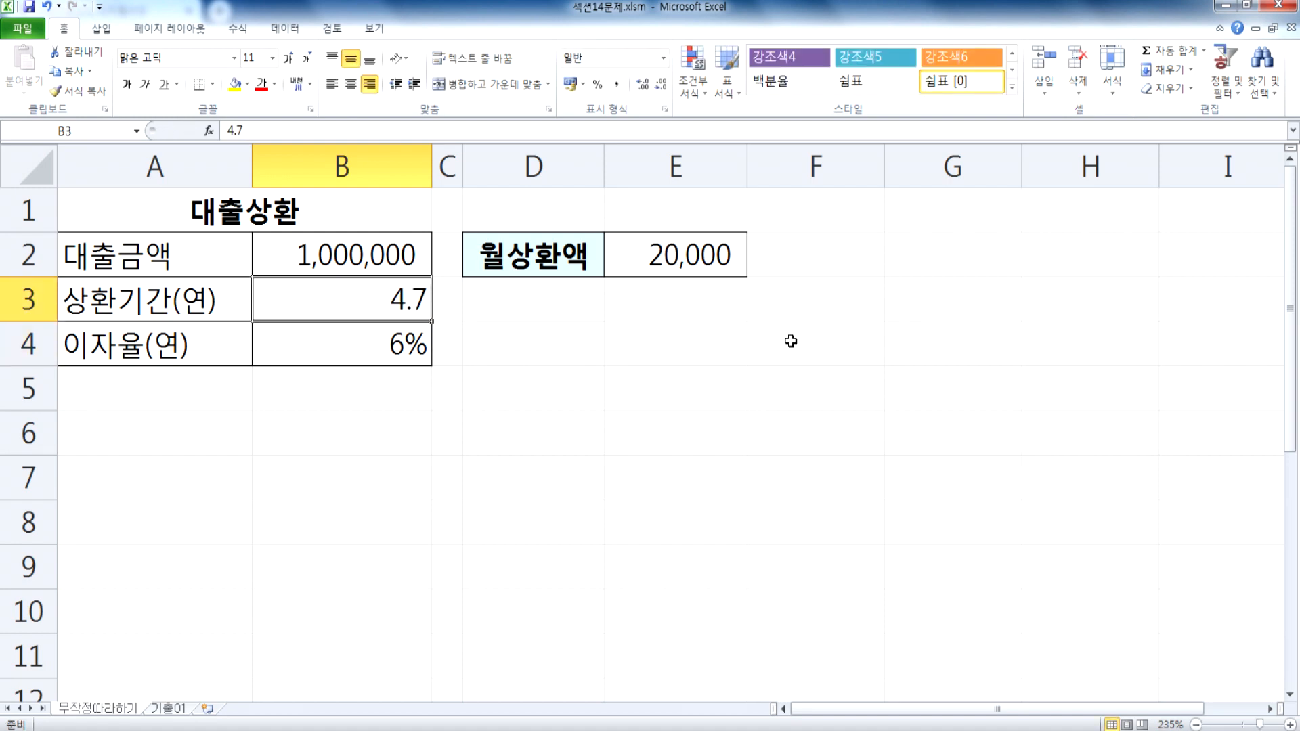
Step: Apply the 일반 number format to the 월상환액 result in E2
{"action": "left_click", "coordinate": [661, 250]}
{"action": "left_click", "coordinate": [663, 58]}
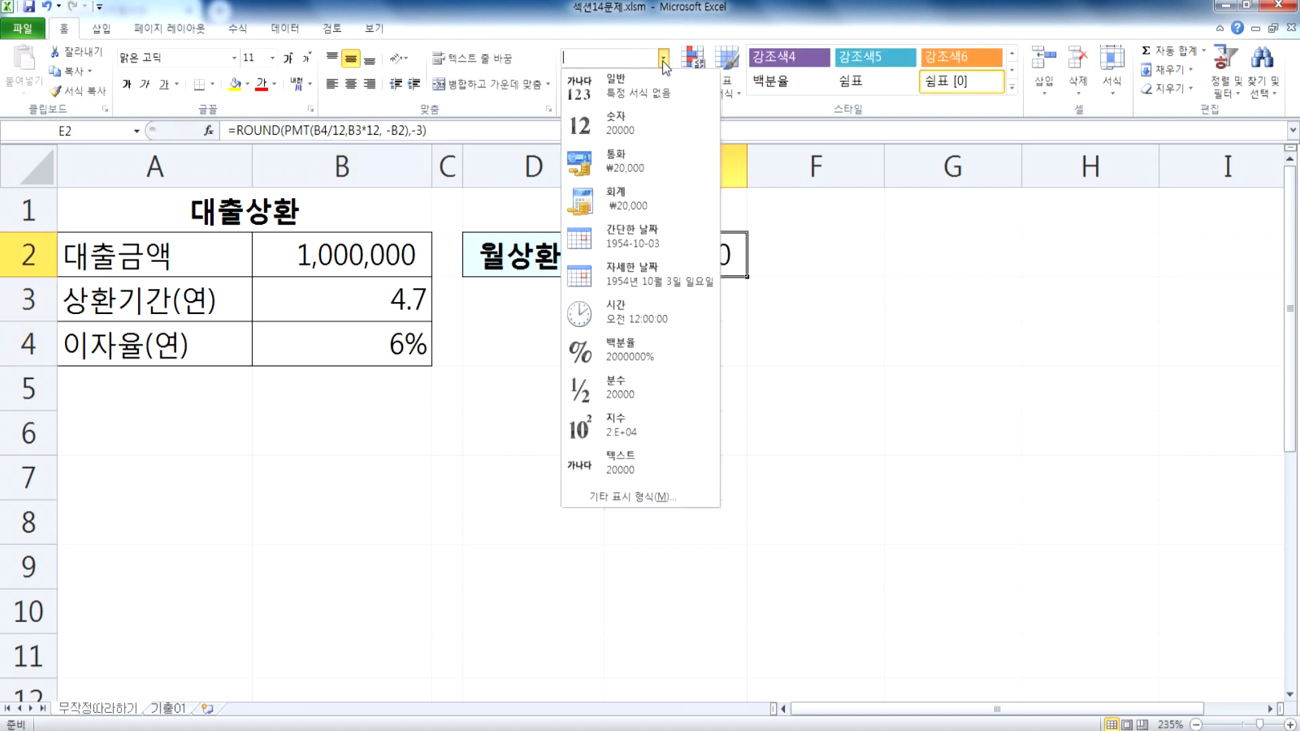
{"action": "left_click", "coordinate": [627, 80]}
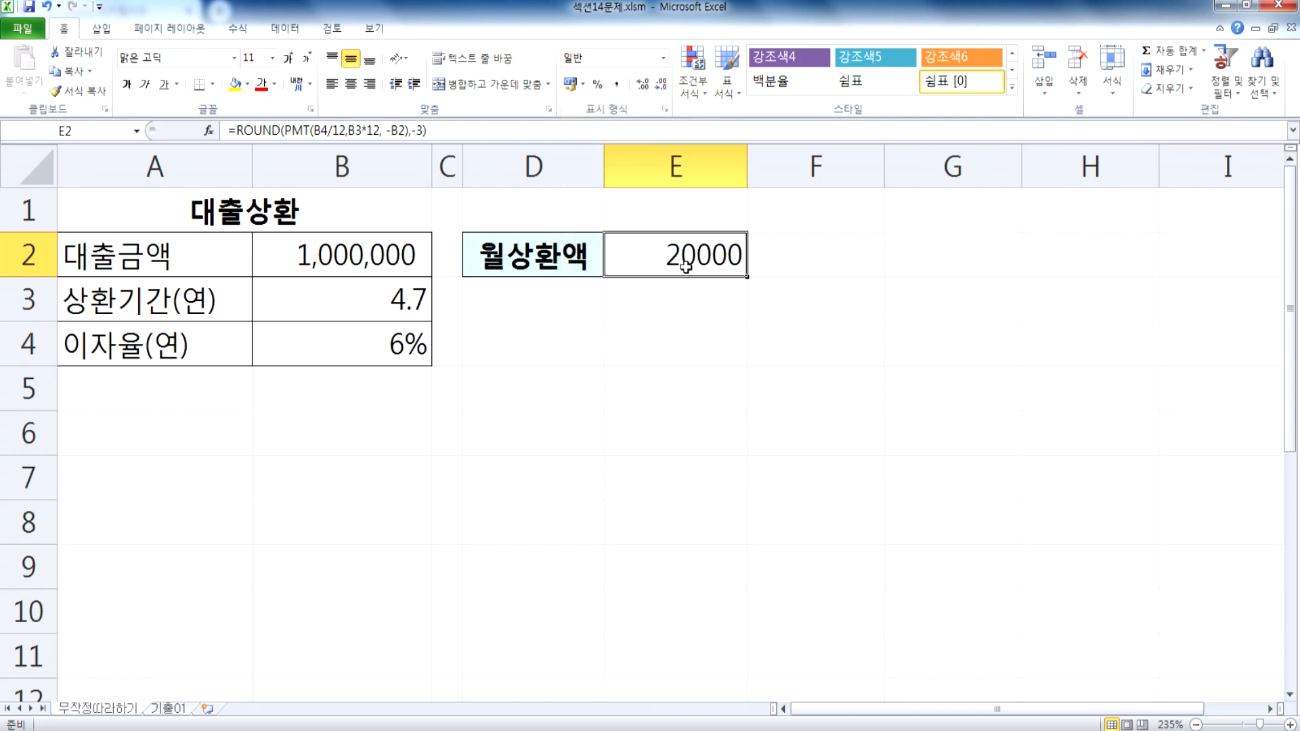
Step: Set the 상환기간(연) value in B3 to 2
{"action": "left_click", "coordinate": [398, 306]}
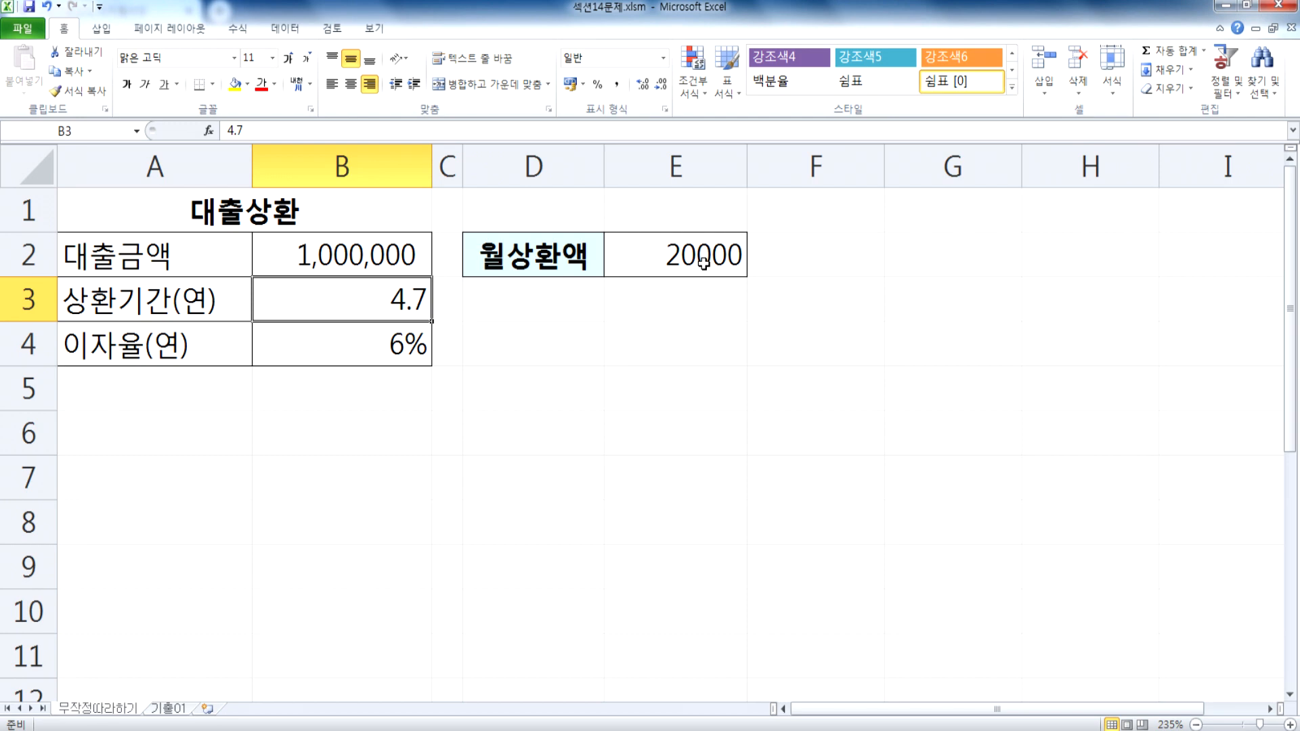
{"action": "key", "text": "ctrl"}
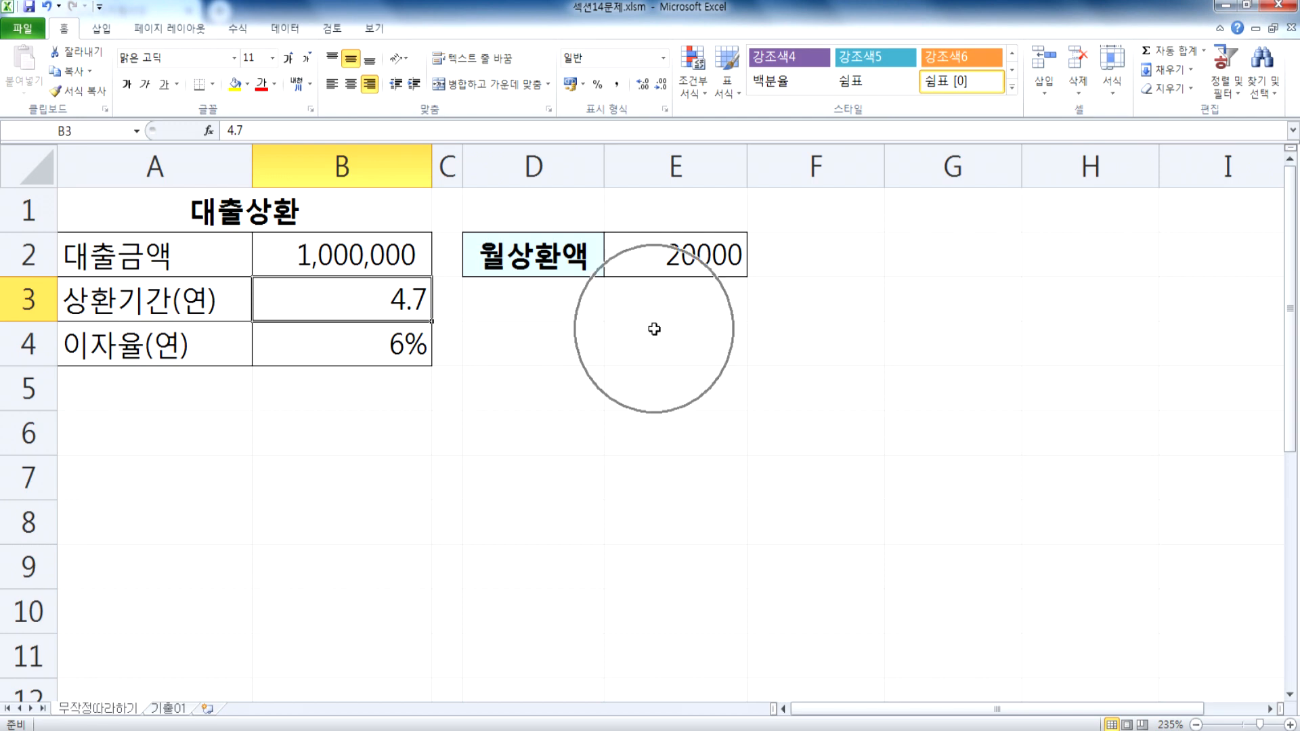
{"action": "type", "text": "2"}
{"action": "left_click", "coordinate": [654, 329]}
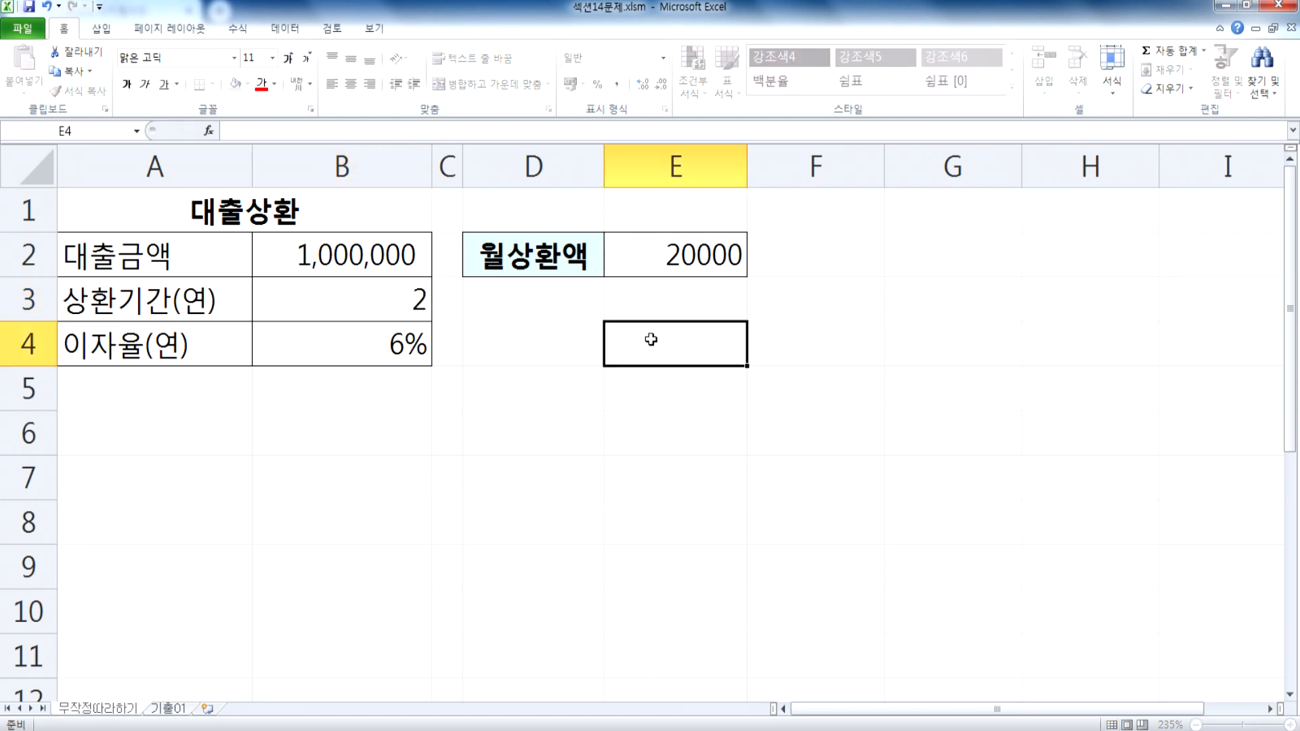
Step: Enter 20000 in E3 below 월상환액 as a note of the target monthly payment
{"action": "left_click", "coordinate": [694, 245]}
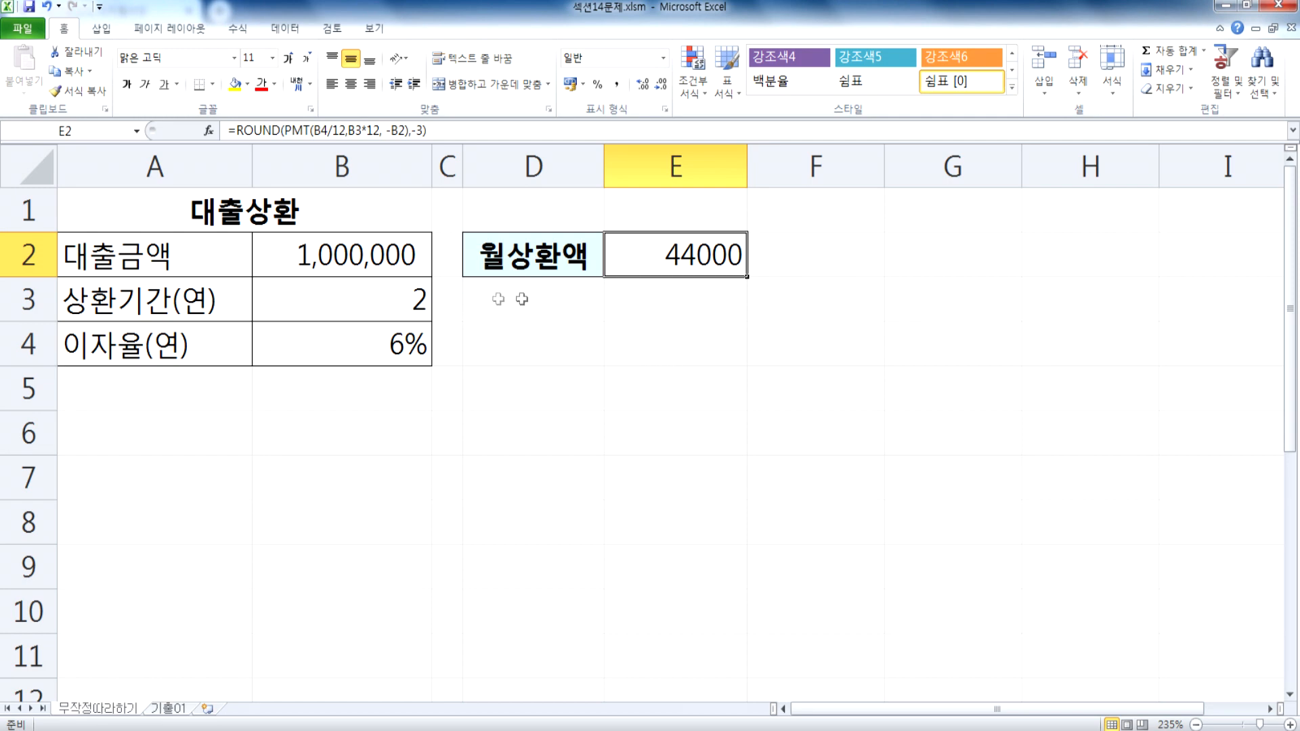
{"action": "left_click", "coordinate": [672, 300]}
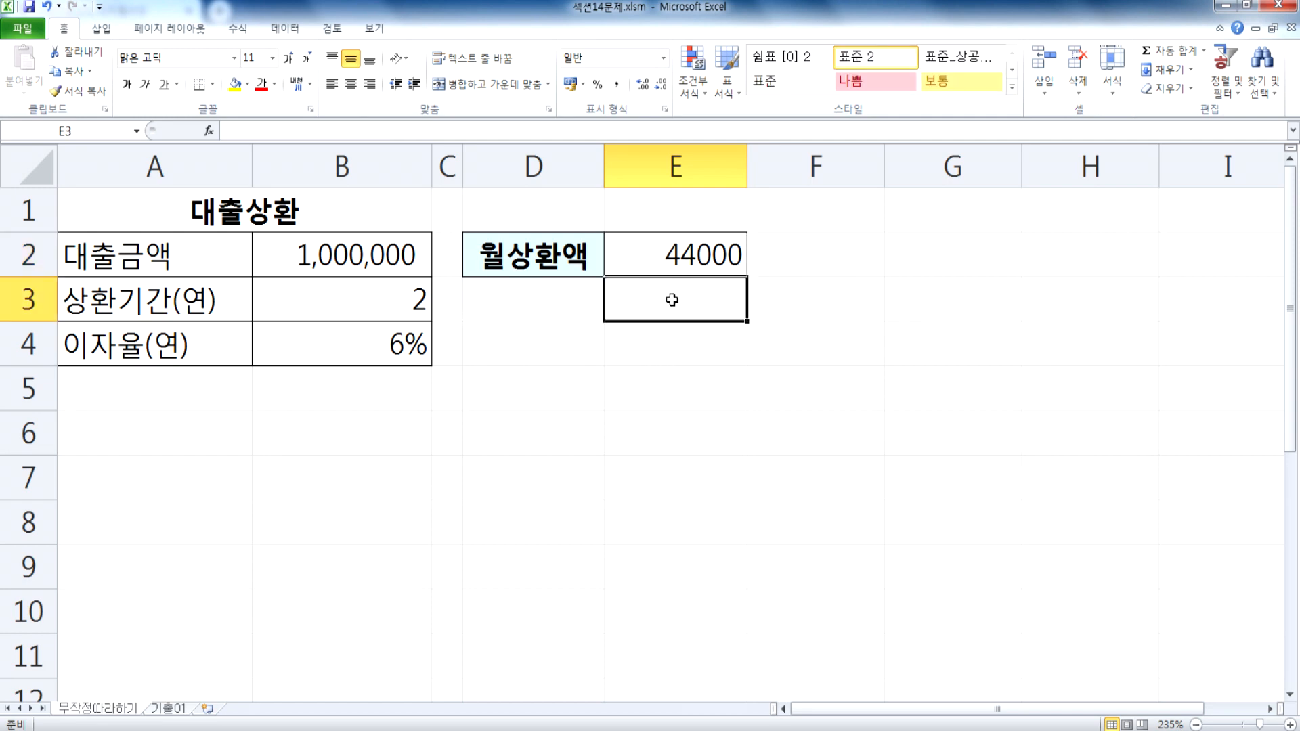
{"action": "type", "text": "20000"}
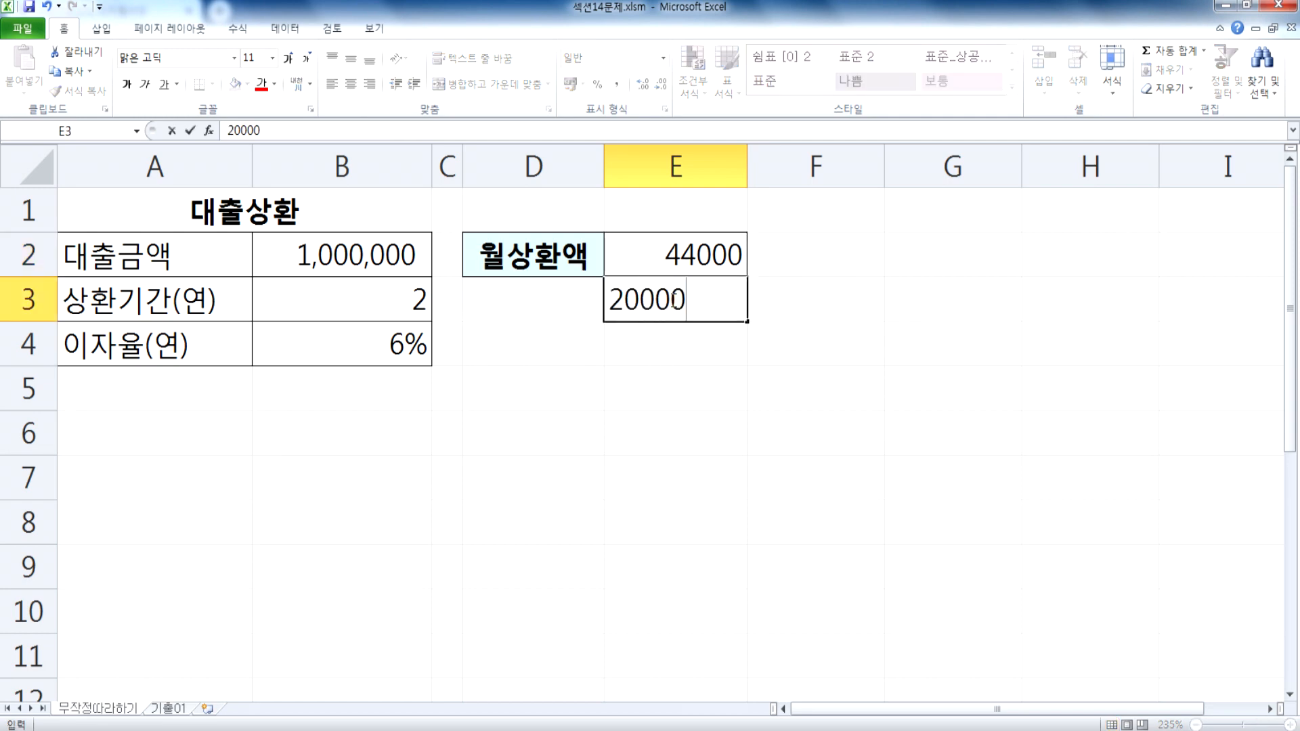
{"action": "key", "text": "Left"}
{"action": "key", "text": "Left"}
{"action": "key", "text": "Left"}
{"action": "key", "text": "Right"}
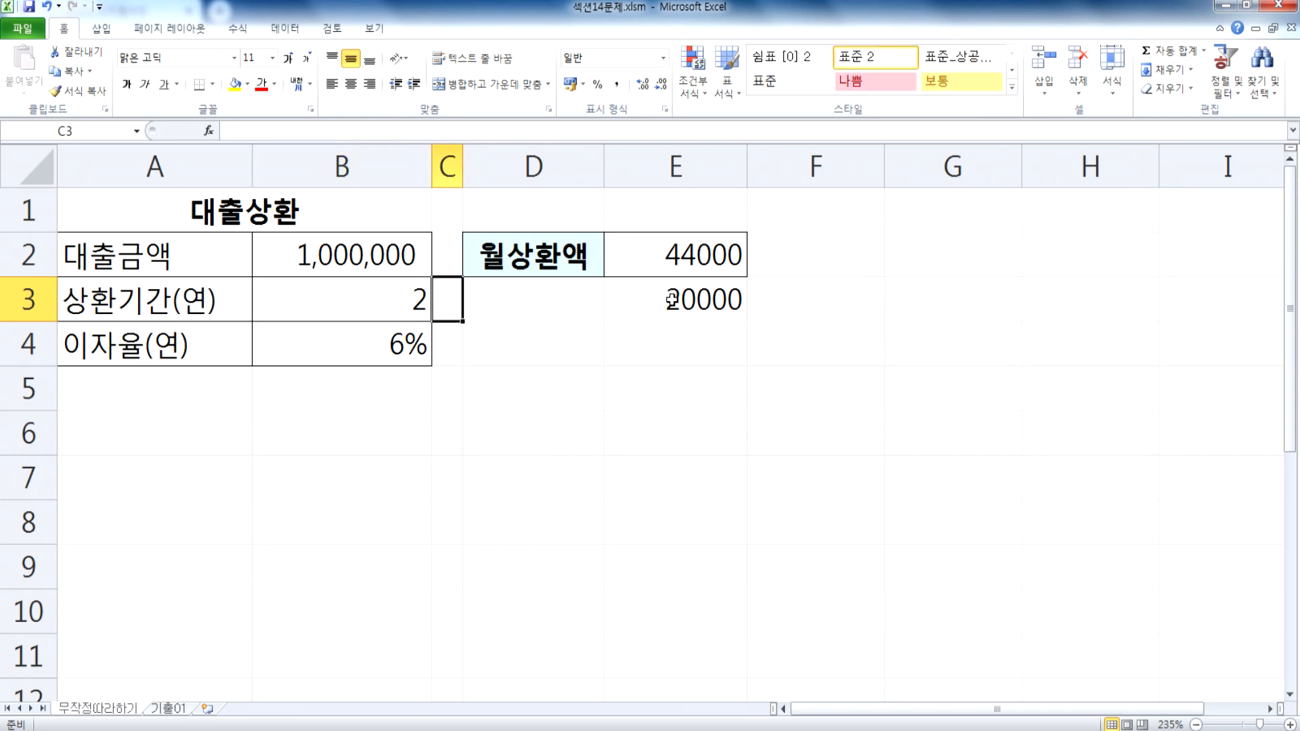
Step: Discard the question mark being entered in C3 and clear the 20000 note from E3
{"action": "type", "text": "?"}
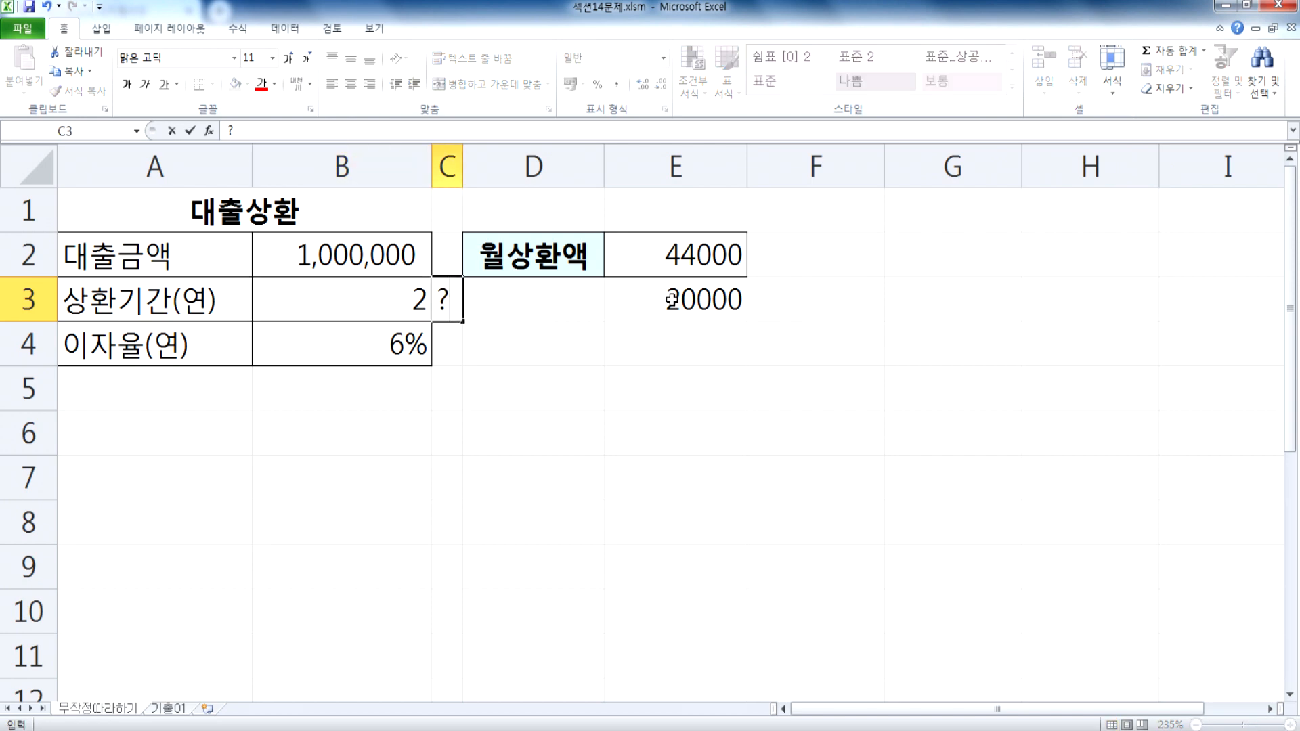
{"action": "key", "text": "Escape"}
{"action": "key", "text": "Up"}
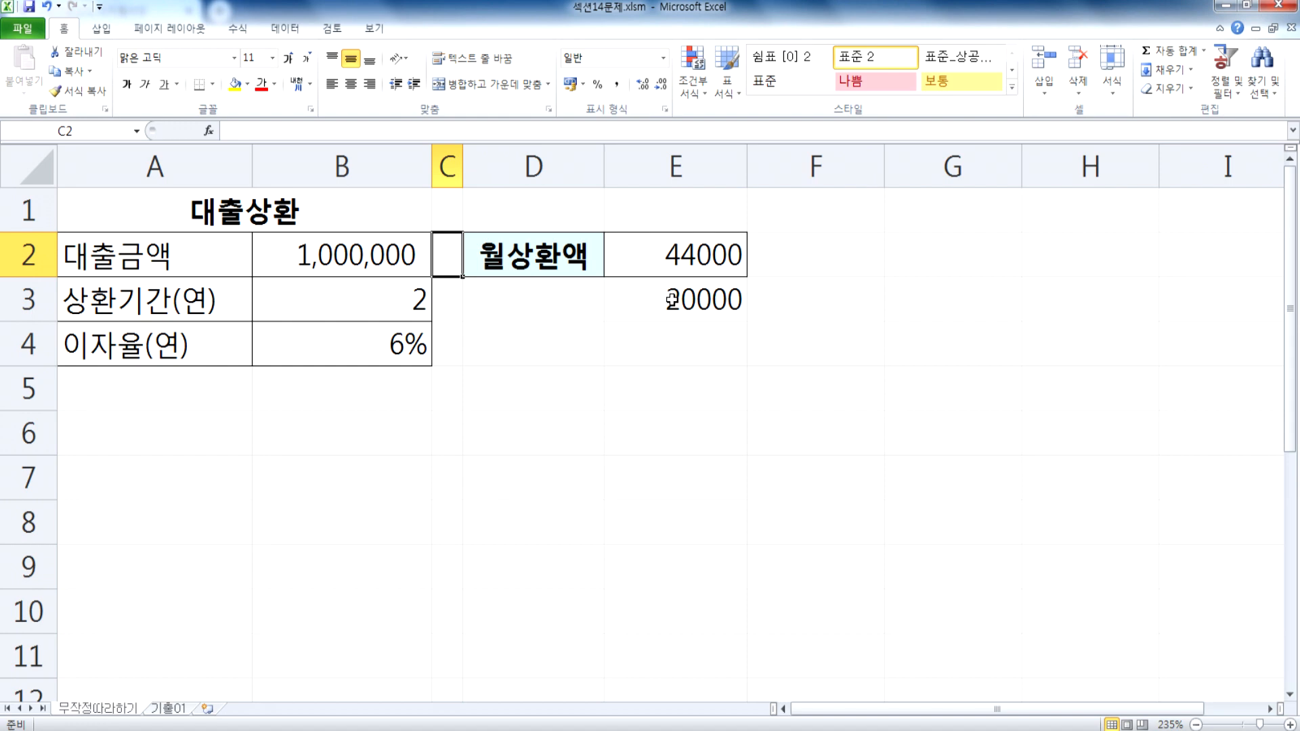
{"action": "key", "text": "Left"}
{"action": "key", "text": "Down"}
{"action": "key", "text": "Down"}
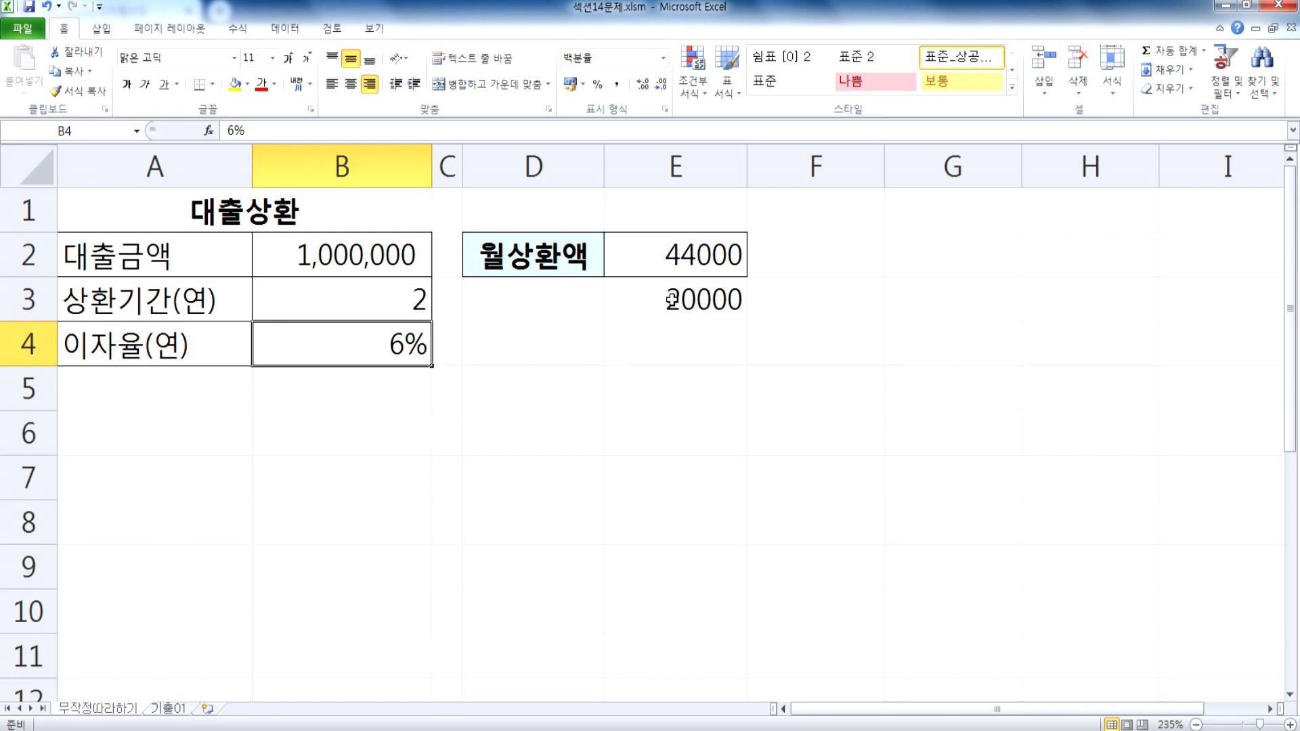
{"action": "left_click", "coordinate": [691, 303]}
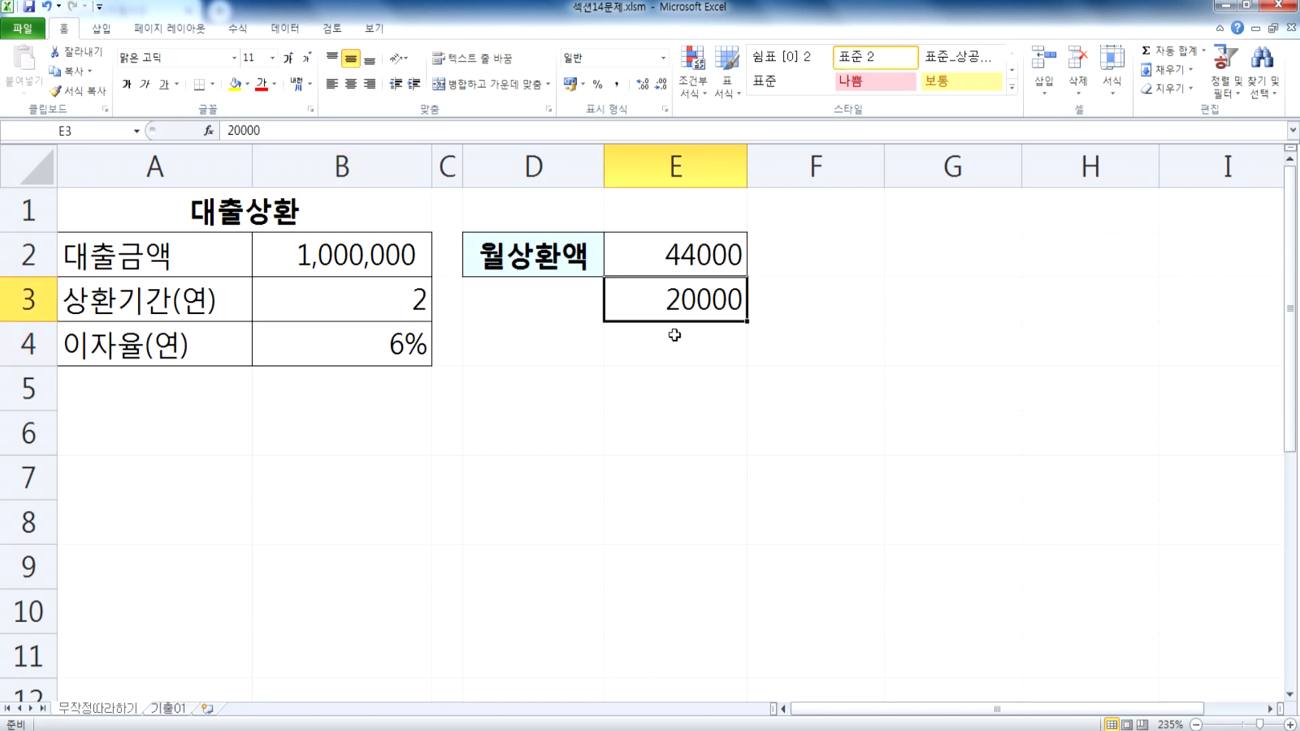
{"action": "key", "text": "Delete"}
Step: Examine the 월상환액 formula in E2 and its input cells B2:B4, discarding a trial entry of 44000 in E2
{"action": "left_click", "coordinate": [662, 256]}
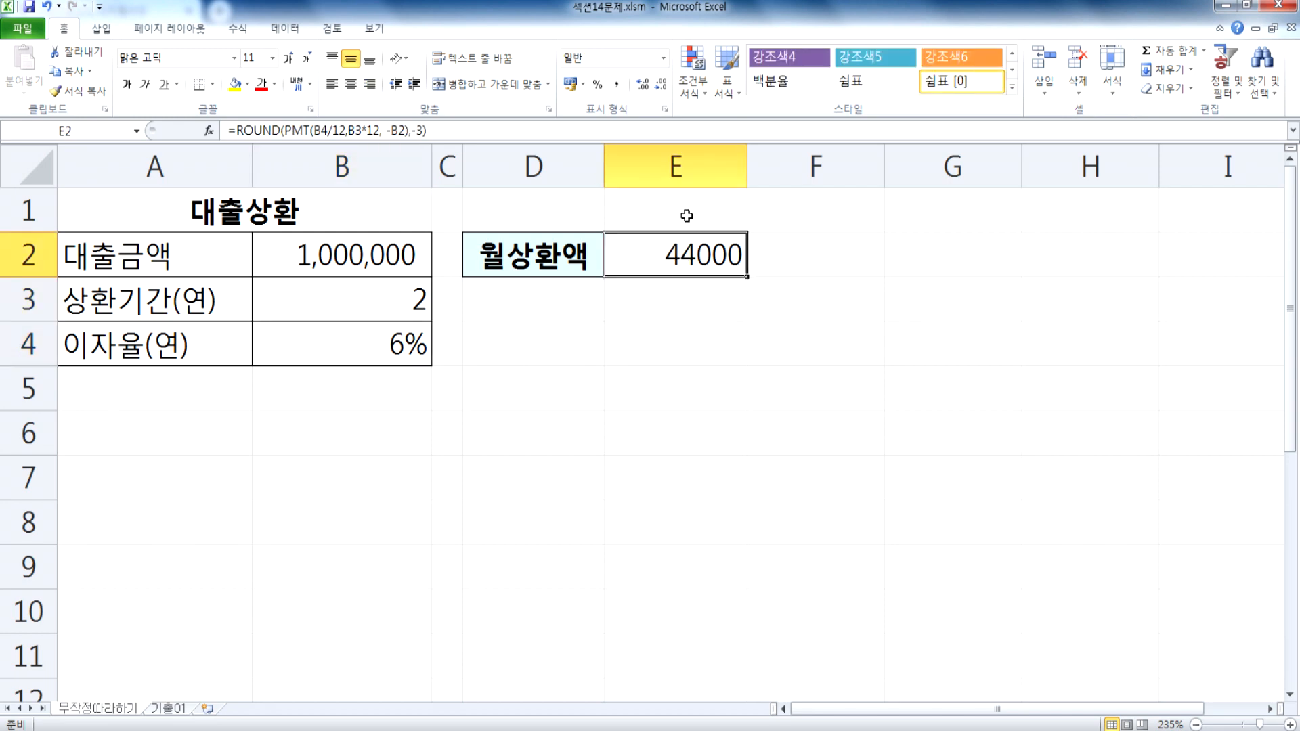
{"action": "key", "text": "F2"}
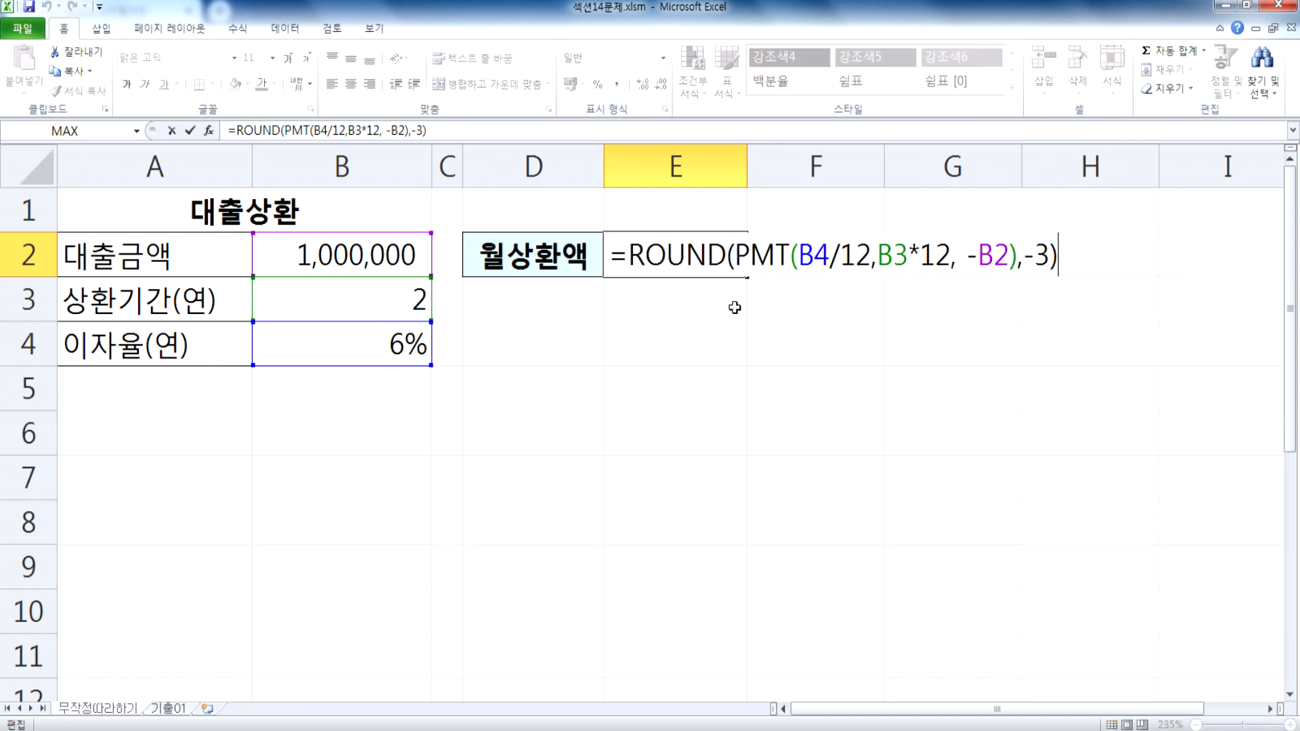
{"action": "key", "text": "Escape"}
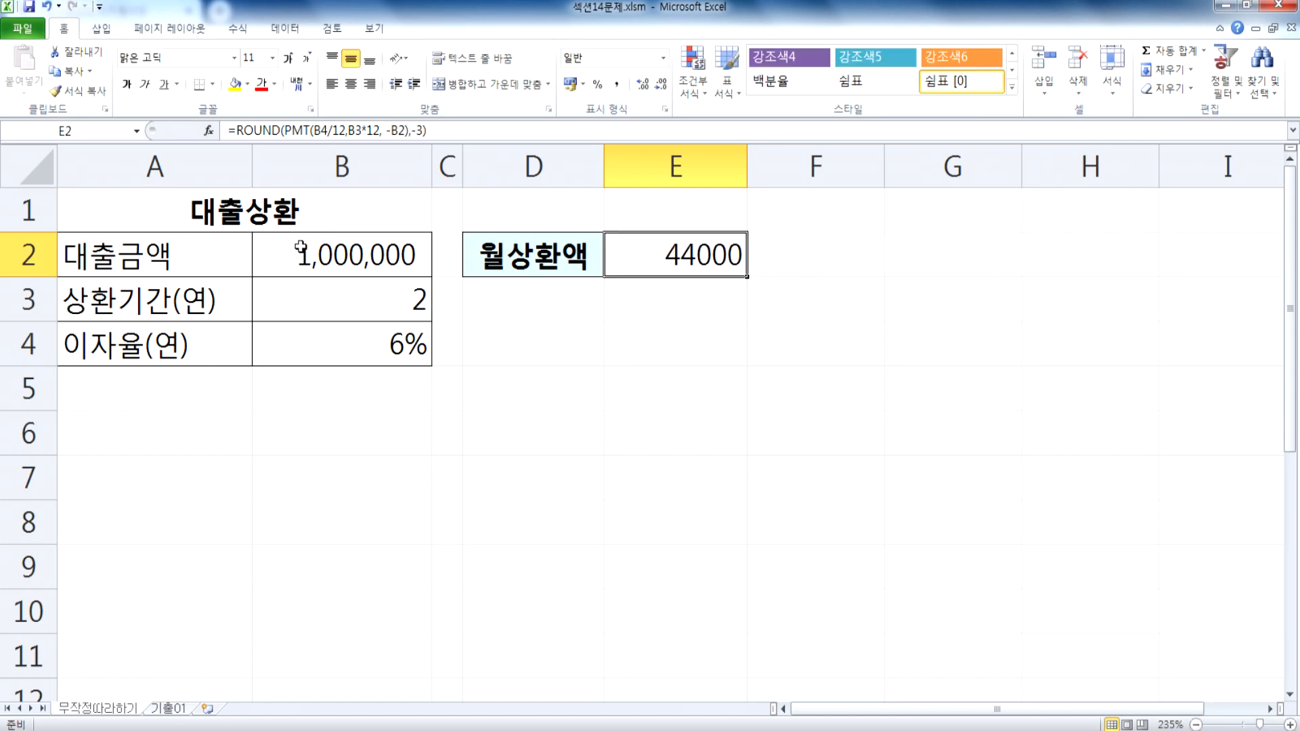
{"action": "left_click_drag", "start_coordinate": [342, 252], "coordinate": [355, 331]}
{"action": "left_click", "coordinate": [650, 257]}
{"action": "key", "text": "Escape"}
{"action": "type", "text": "44000"}
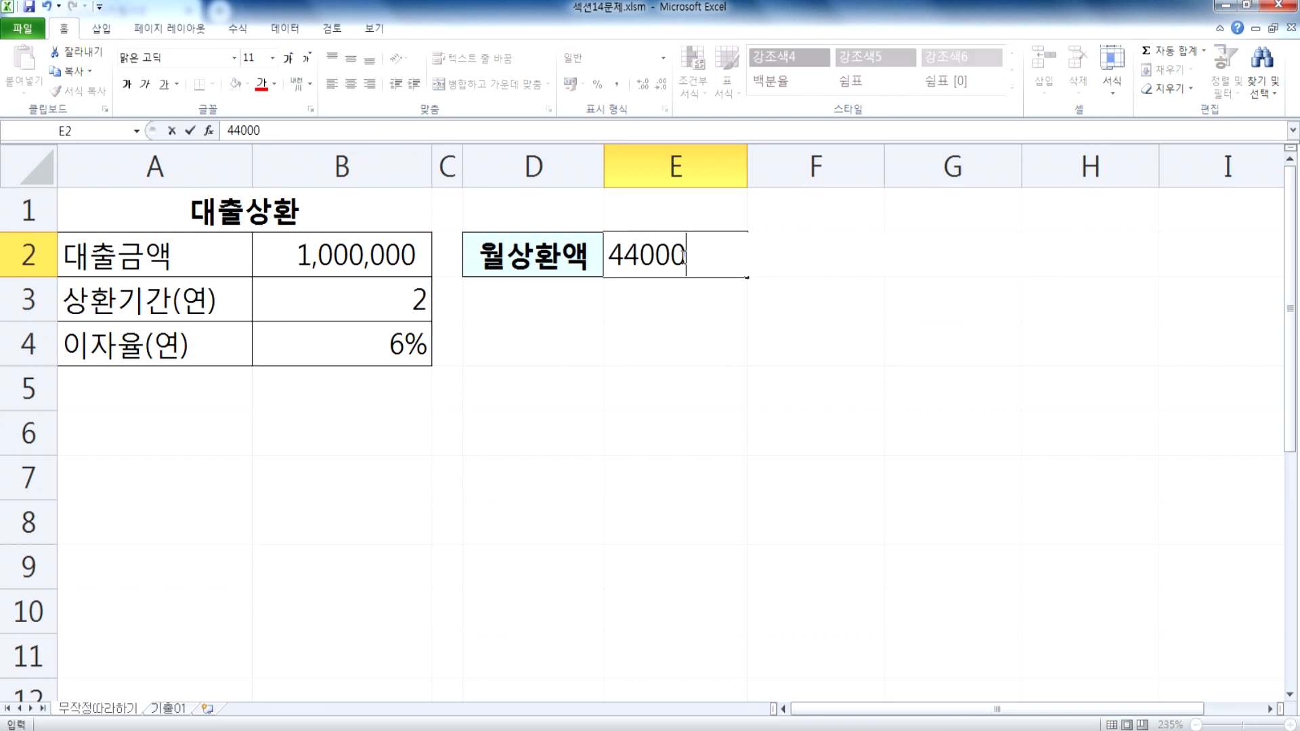
{"action": "key", "text": "Escape"}
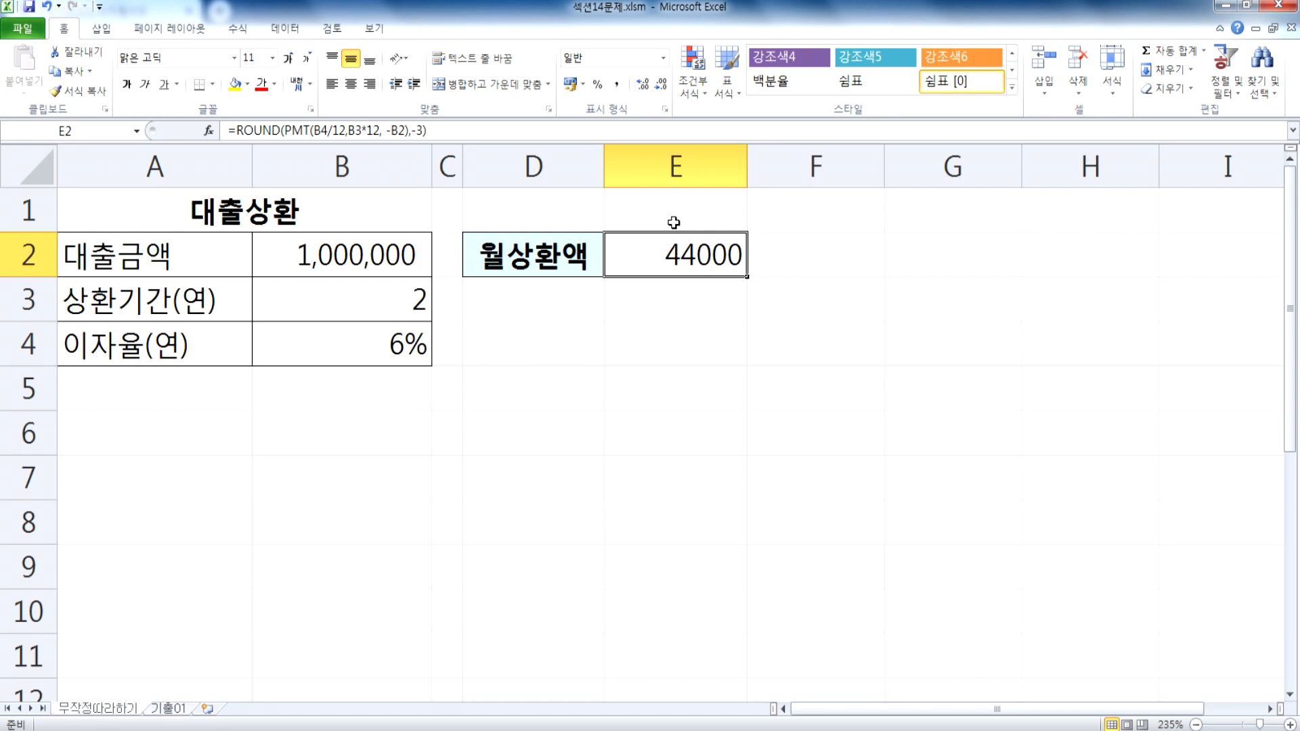
{"action": "left_click", "coordinate": [652, 299]}
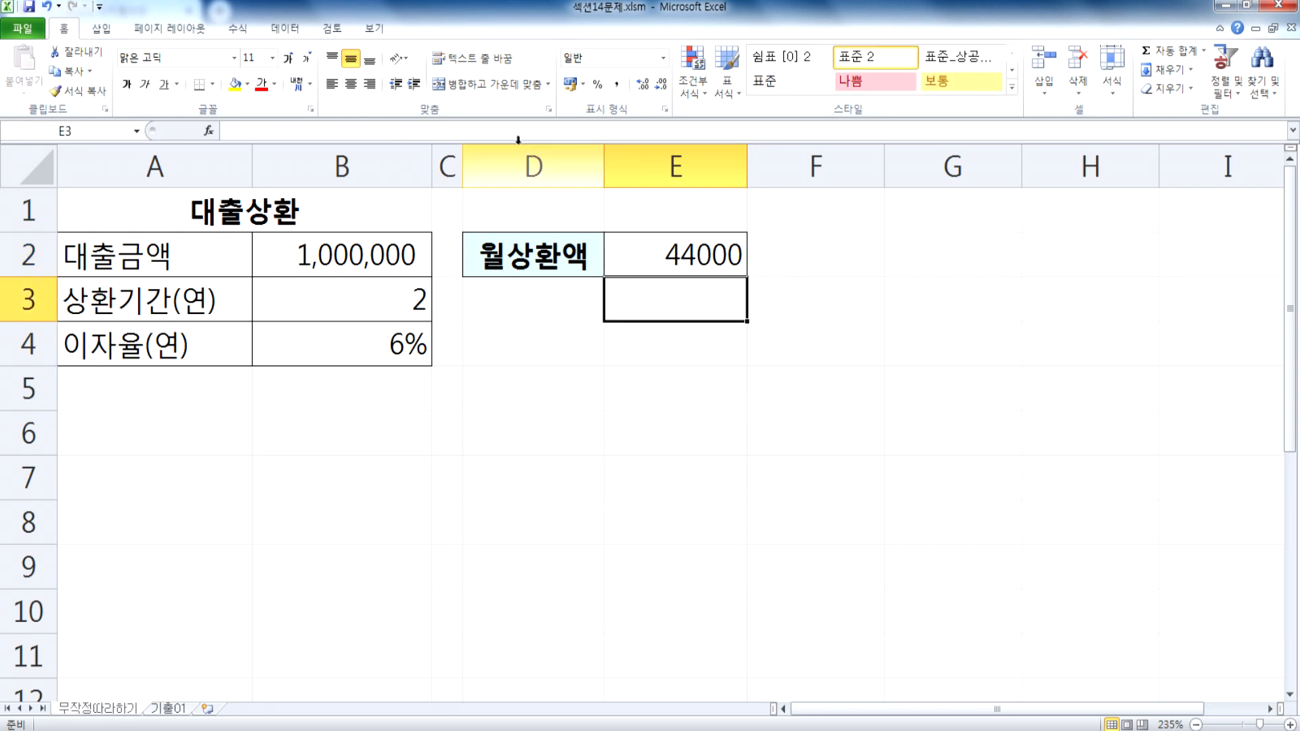
{"action": "left_click", "coordinate": [284, 28]}
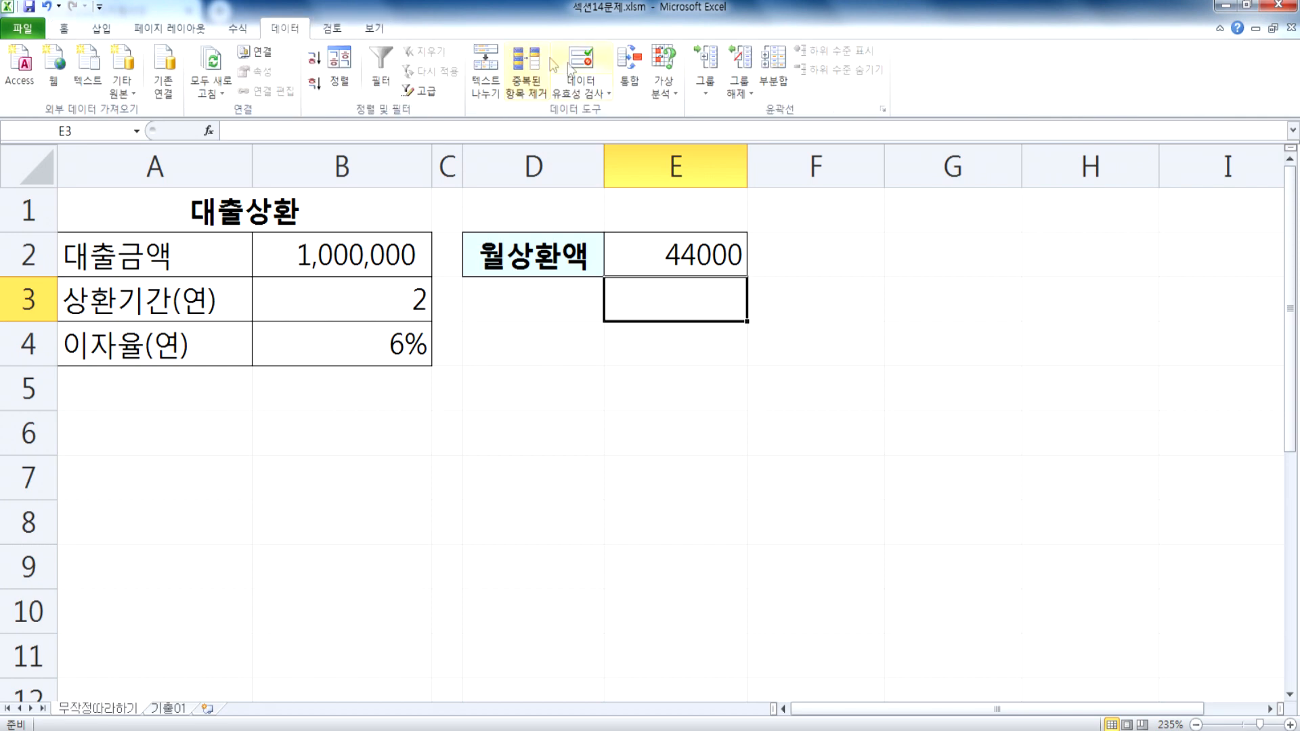
{"action": "left_click", "coordinate": [660, 88]}
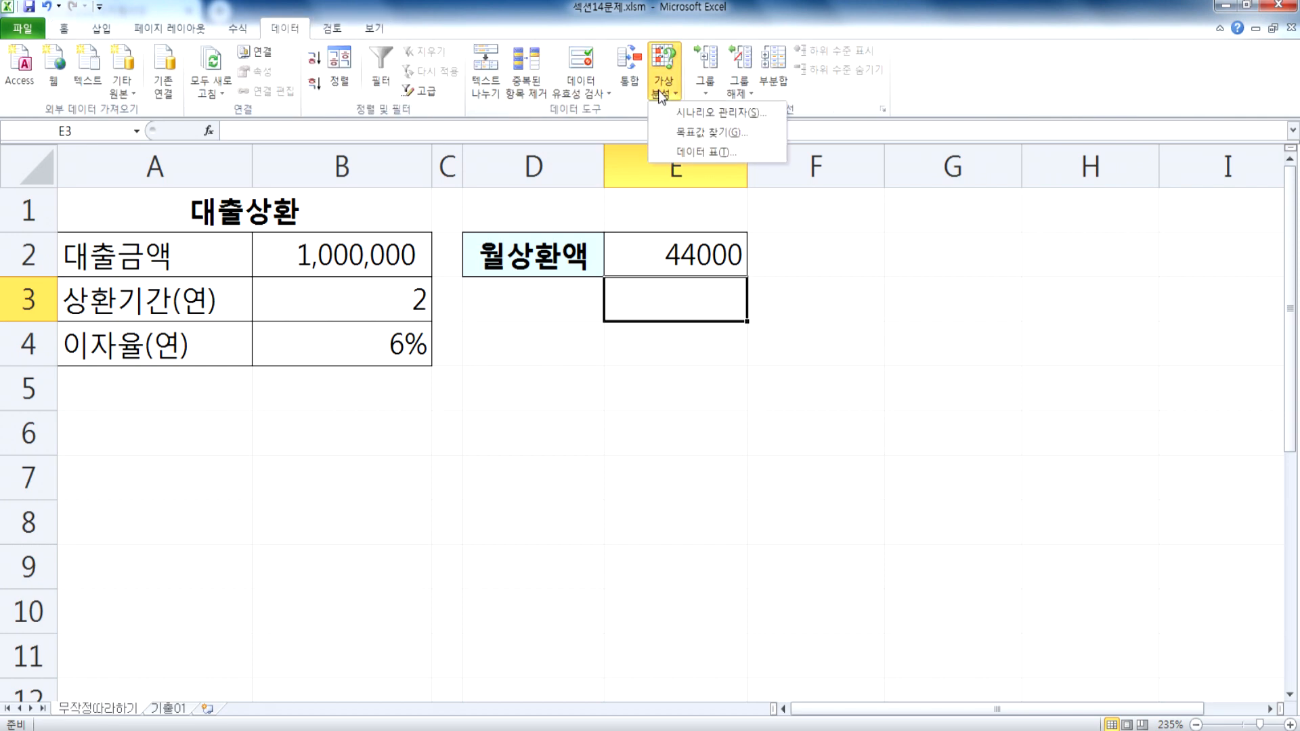
{"action": "left_click", "coordinate": [699, 132]}
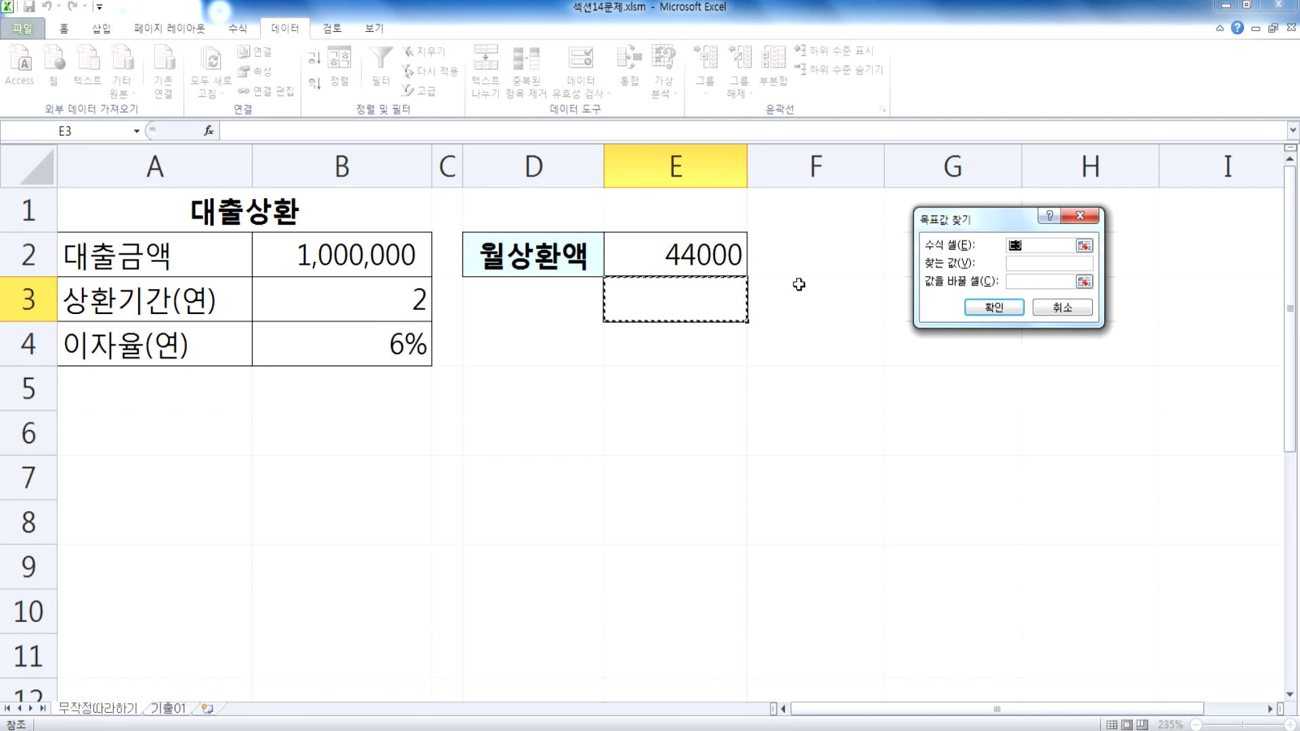
{"action": "left_click", "coordinate": [651, 252]}
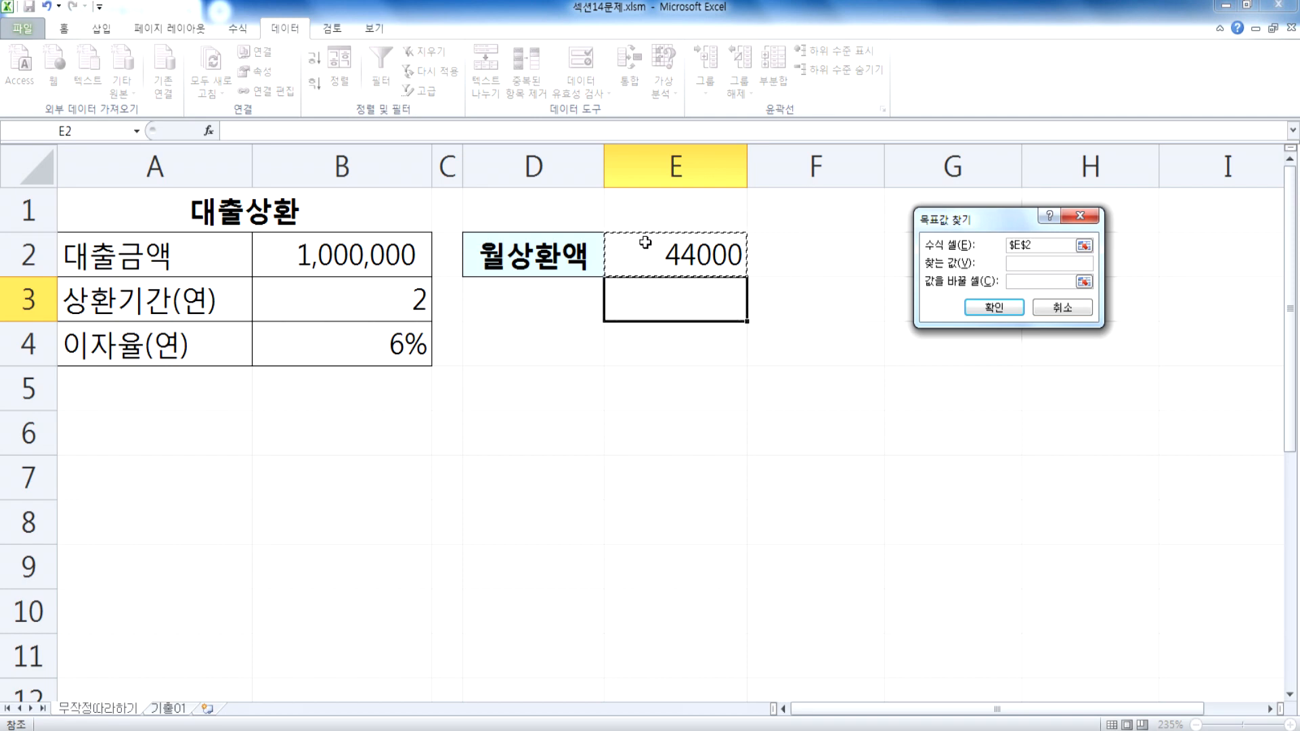
{"action": "key", "text": "Escape"}
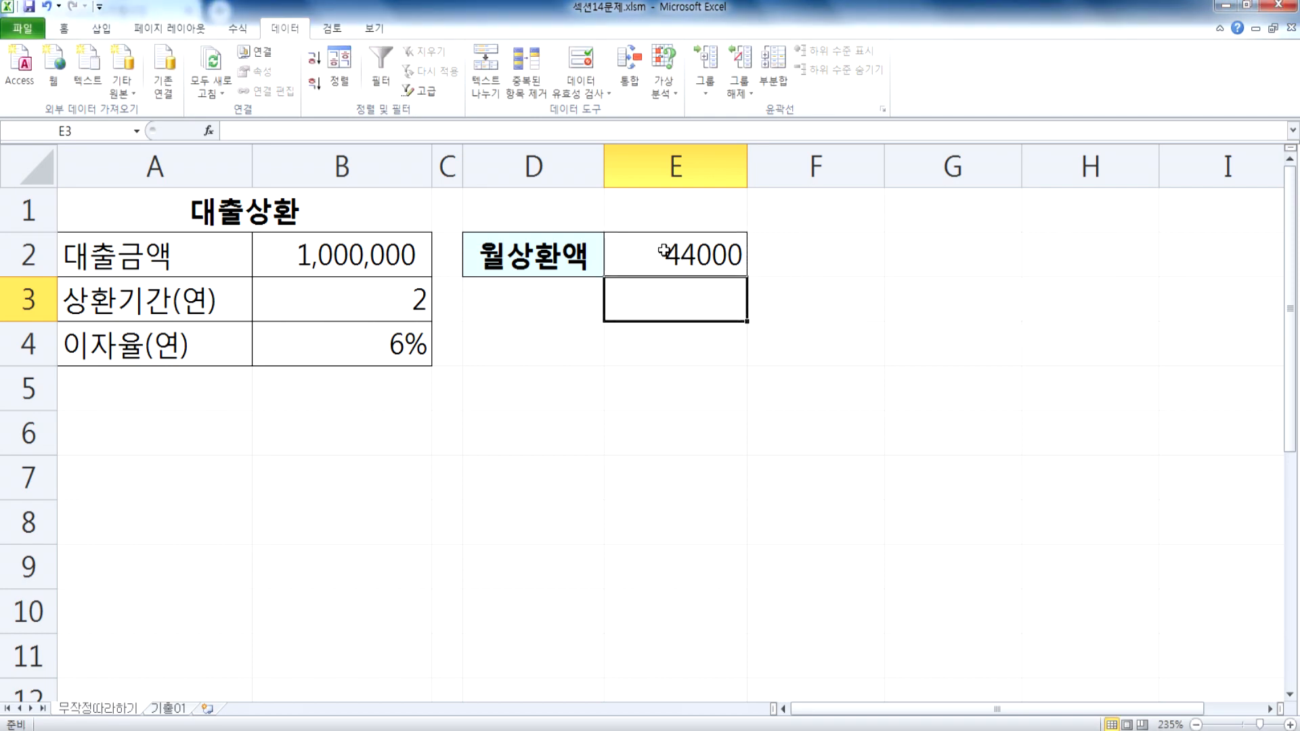
{"action": "left_click", "coordinate": [674, 255]}
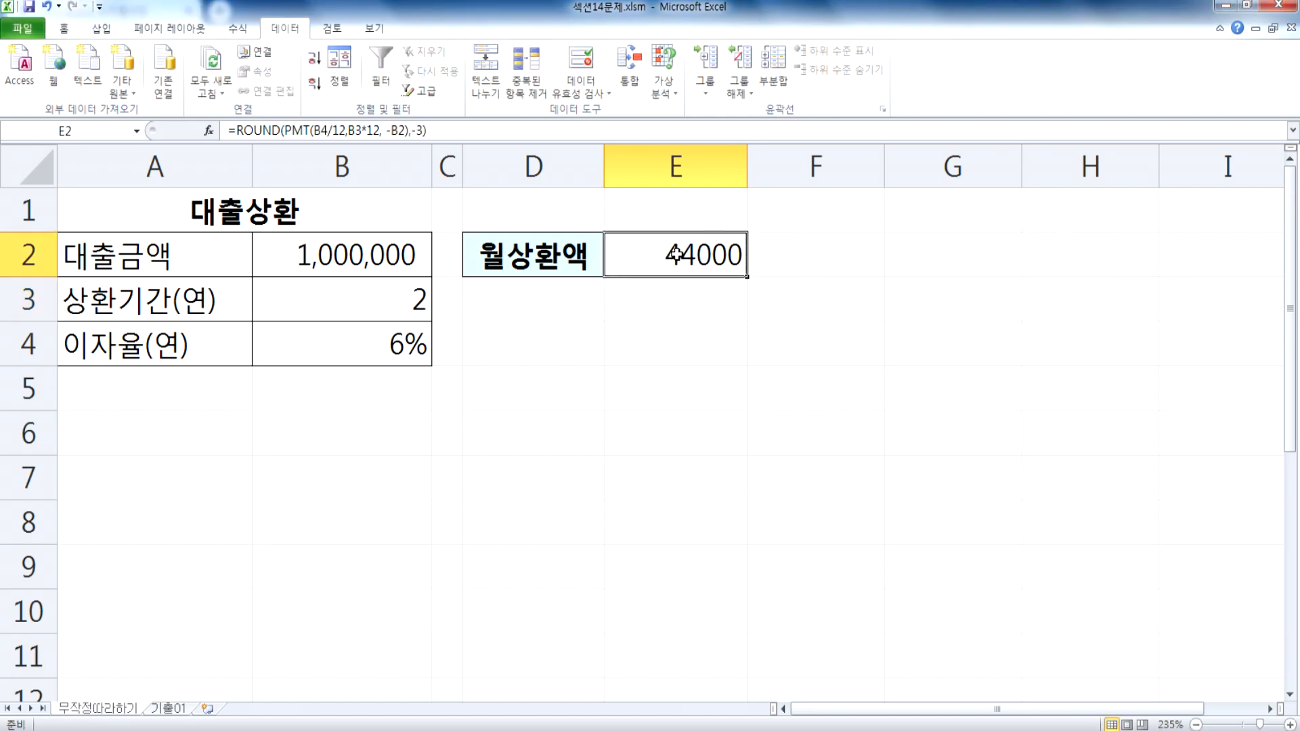
{"action": "left_click", "coordinate": [663, 84]}
{"action": "left_click", "coordinate": [685, 133]}
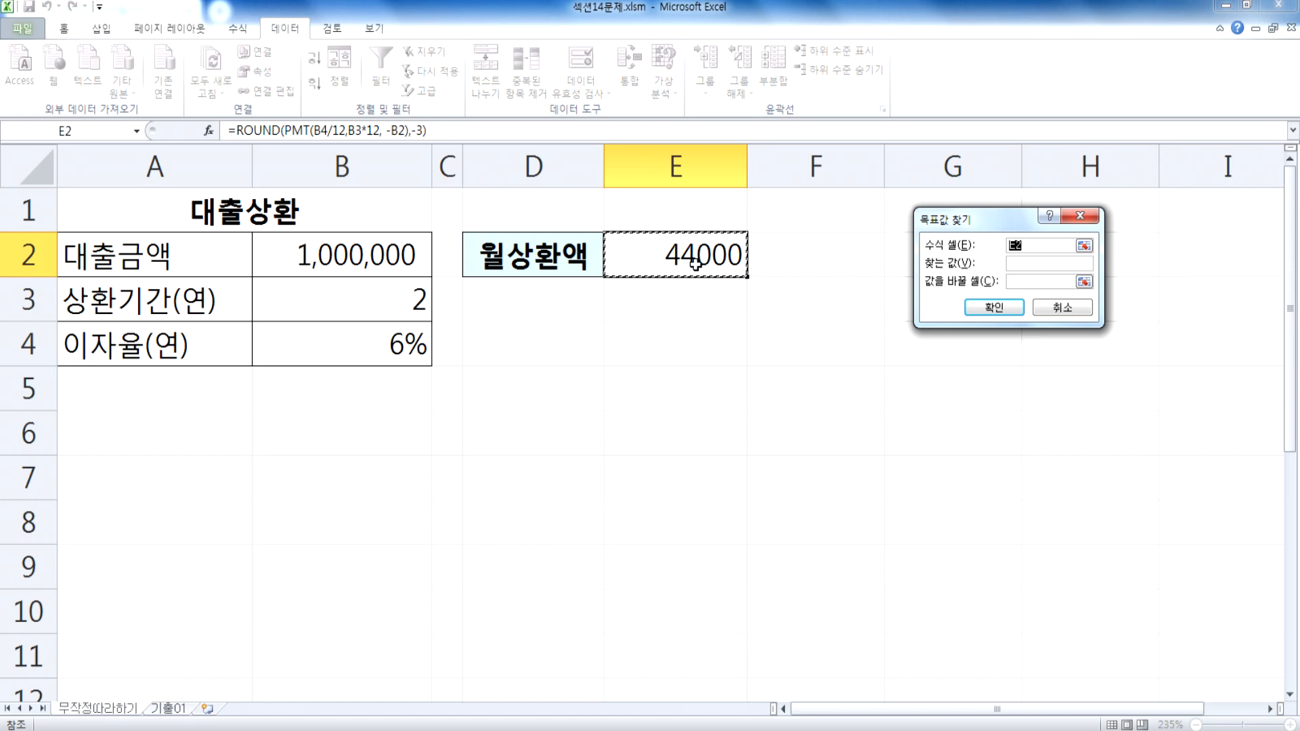
{"action": "key", "text": "Escape"}
{"action": "left_click", "coordinate": [655, 331]}
{"action": "left_click", "coordinate": [663, 85]}
{"action": "left_click", "coordinate": [690, 111]}
{"action": "key", "text": "Escape"}
Step: Run Goal Seek on the formula in E2 for a value of 20000 by changing B3, and accept the solution
{"action": "left_click", "coordinate": [664, 88]}
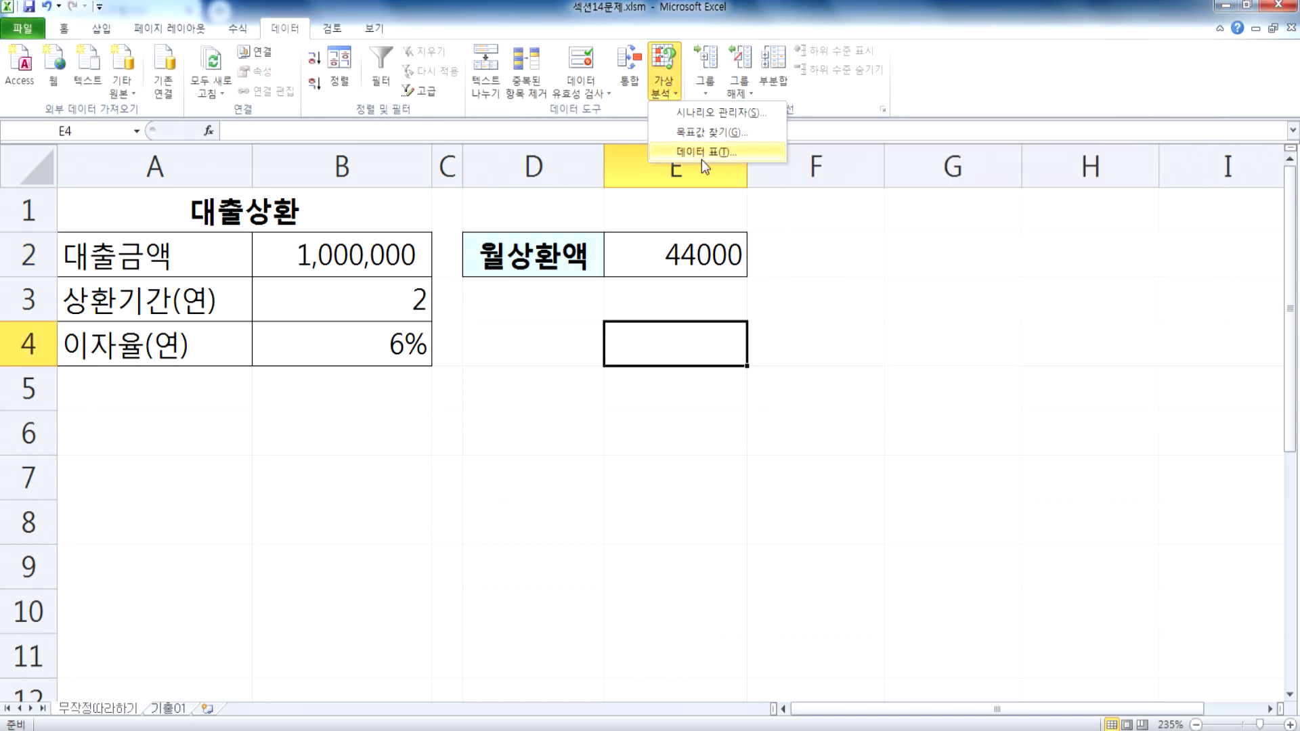
{"action": "left_click", "coordinate": [689, 133]}
{"action": "left_click", "coordinate": [676, 252]}
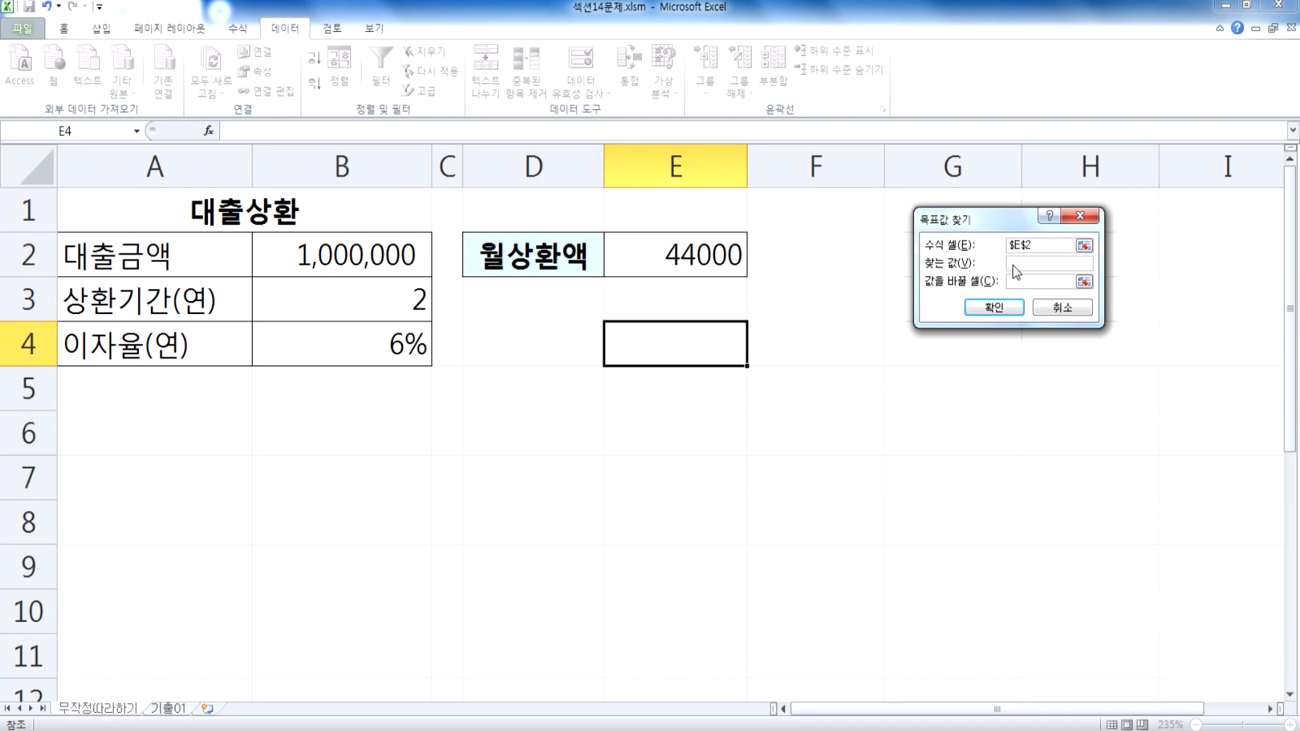
{"action": "left_click_drag", "start_coordinate": [964, 220], "coordinate": [829, 219]}
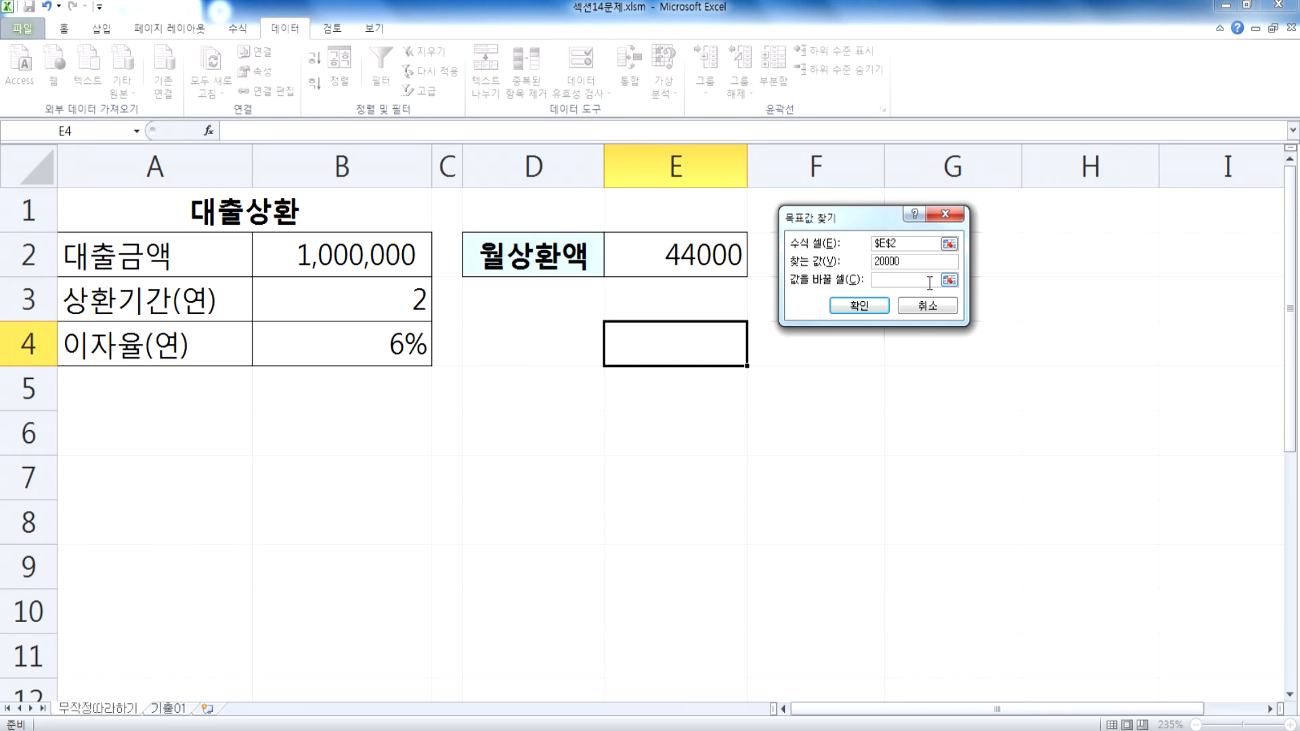
{"action": "left_click", "coordinate": [898, 279]}
{"action": "left_click", "coordinate": [348, 299]}
{"action": "left_click", "coordinate": [853, 311]}
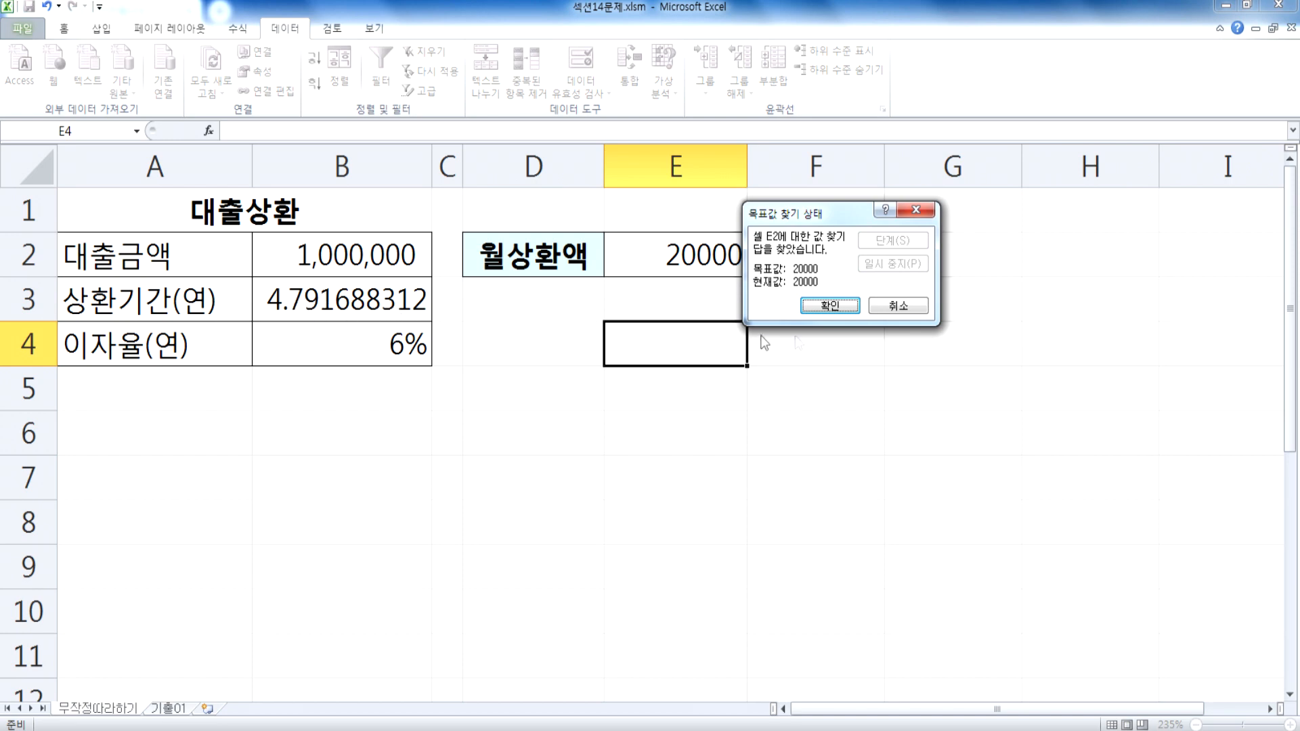
{"action": "left_click", "coordinate": [830, 306]}
Step: Remove the ROUND function from the 월상환액 formula in E2, leaving =PMT(B4/12,B3*12, -B2)
{"action": "left_click", "coordinate": [662, 254]}
{"action": "key", "text": "F2"}
{"action": "left_click_drag", "start_coordinate": [629, 256], "coordinate": [801, 256]}
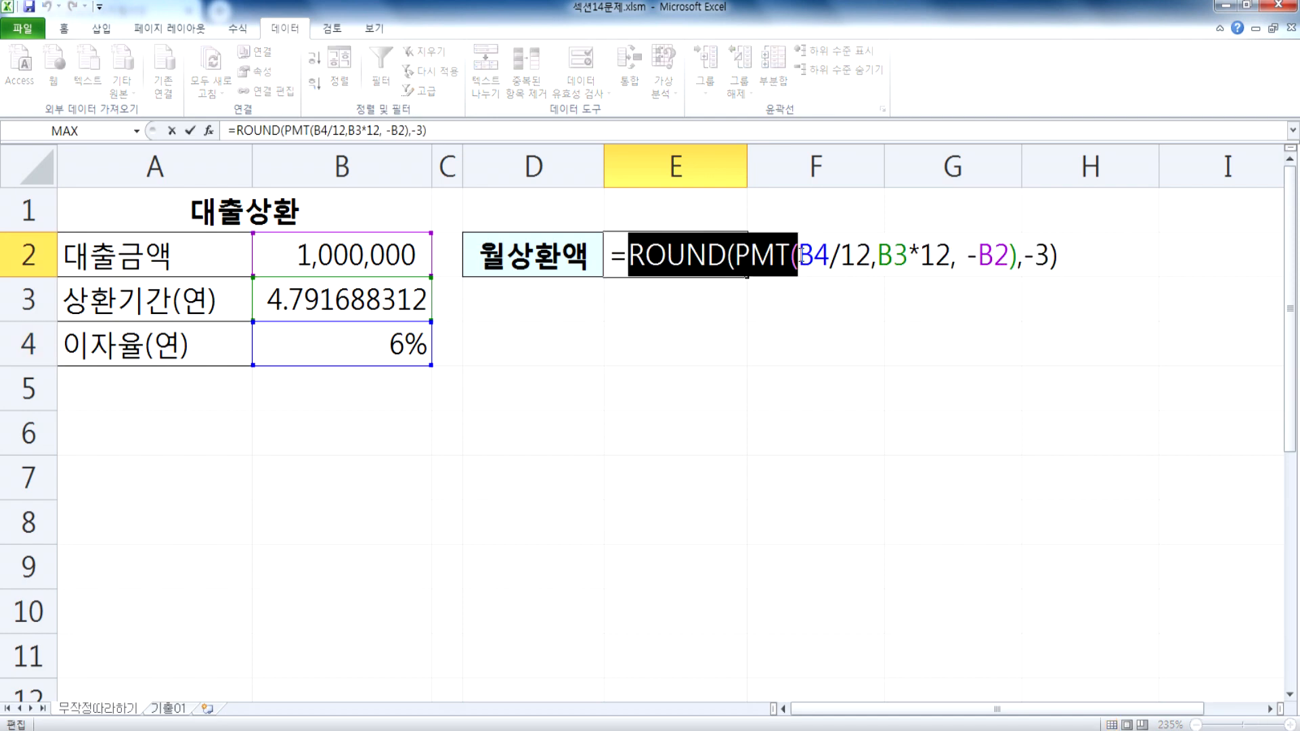
{"action": "left_click_drag", "start_coordinate": [801, 256], "coordinate": [635, 255]}
{"action": "key", "text": "Delete"}
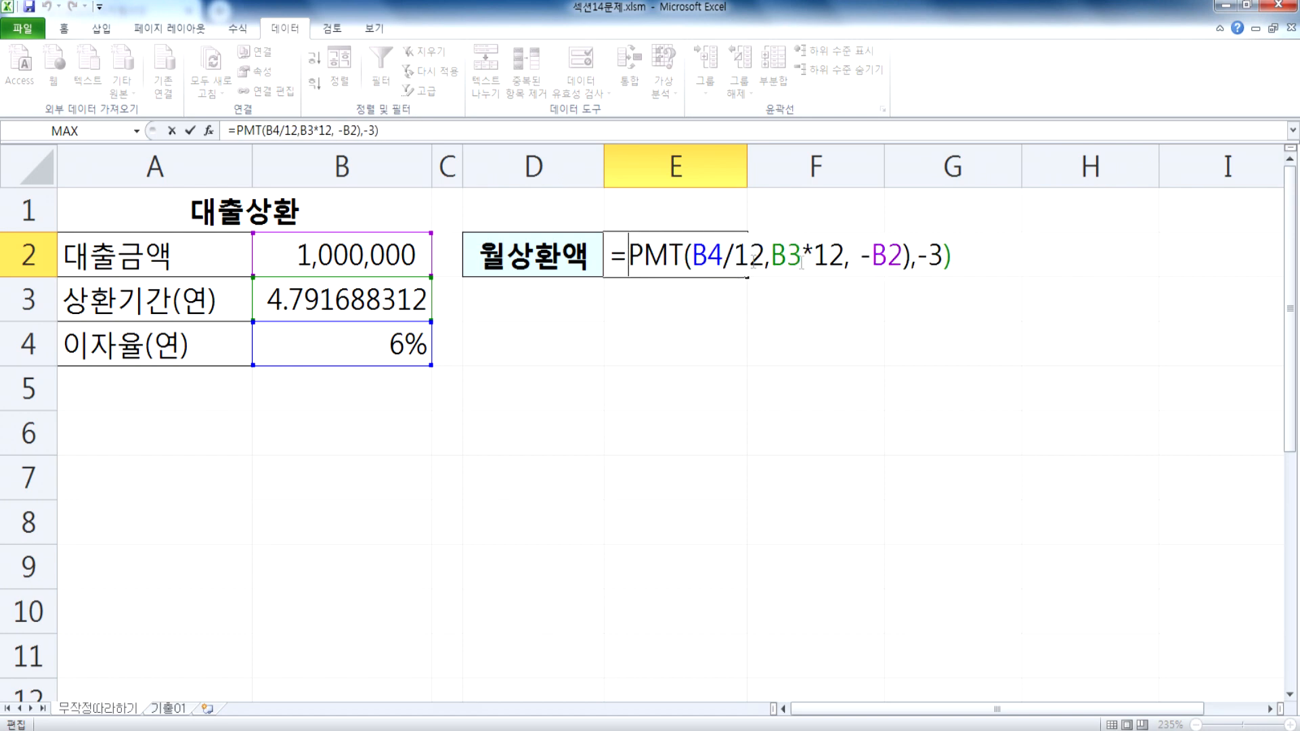
{"action": "left_click_drag", "start_coordinate": [910, 256], "coordinate": [1003, 256]}
{"action": "key", "text": "Delete"}
{"action": "key", "text": "Return"}
{"action": "left_click", "coordinate": [701, 266]}
Step: Run Goal Seek on the unrounded PMT formula in E2 for 20000 by changing B3, and keep the result
{"action": "left_click", "coordinate": [338, 305]}
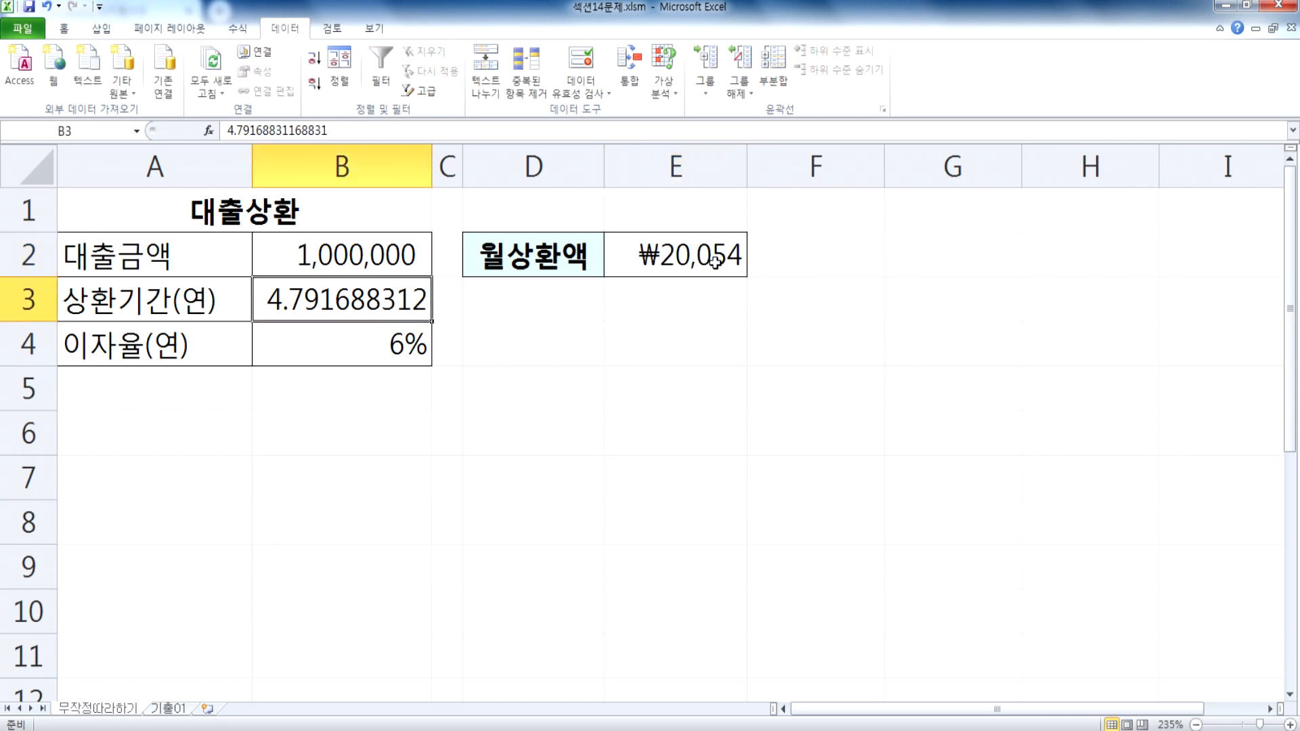
{"action": "left_click", "coordinate": [664, 85]}
{"action": "left_click", "coordinate": [719, 134]}
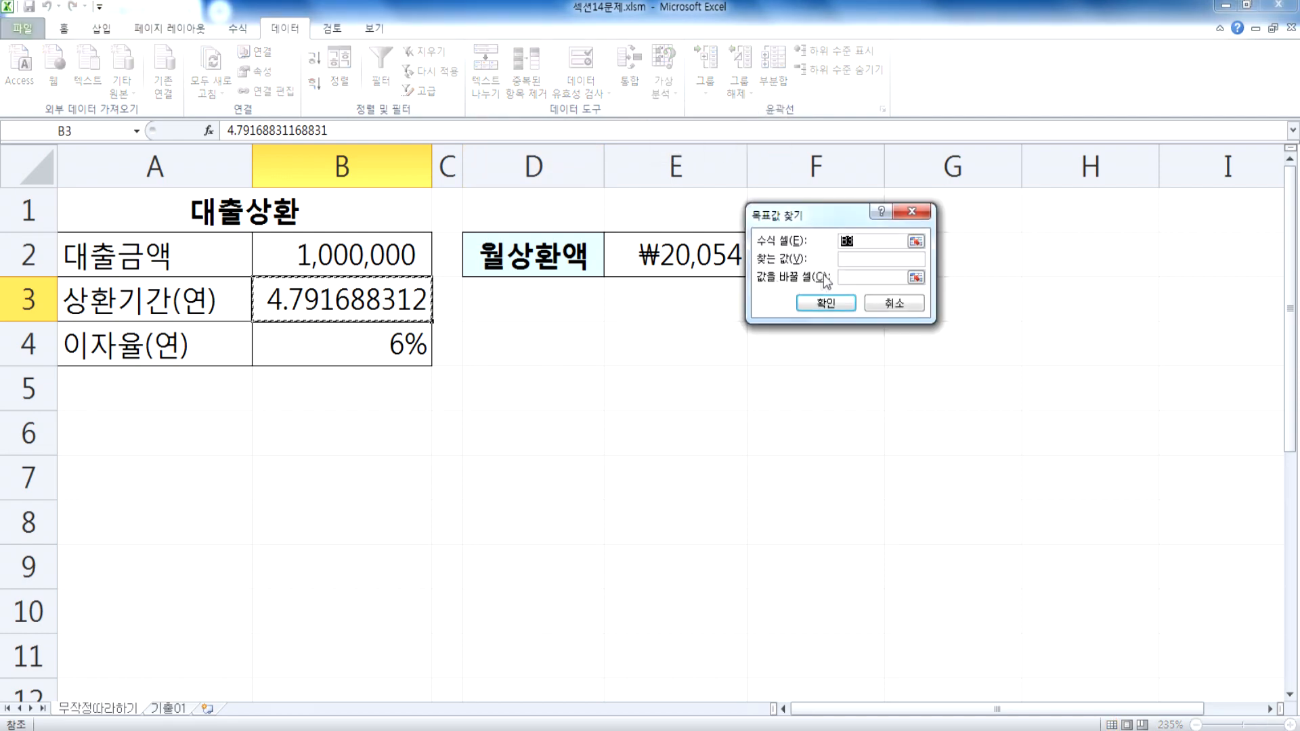
{"action": "left_click_drag", "start_coordinate": [776, 219], "coordinate": [724, 314]}
{"action": "left_click", "coordinate": [697, 261]}
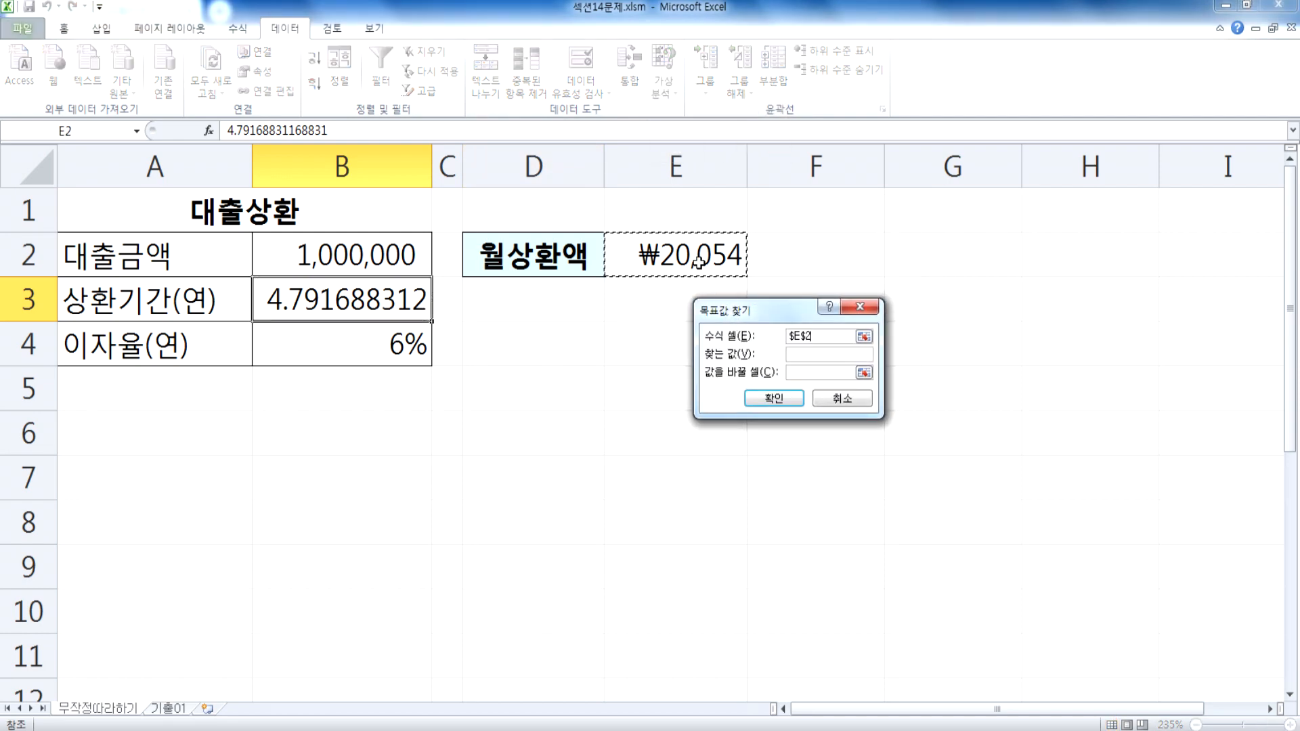
{"action": "left_click", "coordinate": [820, 353]}
{"action": "type", "text": "20000"}
{"action": "left_click", "coordinate": [804, 373]}
{"action": "left_click", "coordinate": [361, 305]}
{"action": "left_click", "coordinate": [772, 399]}
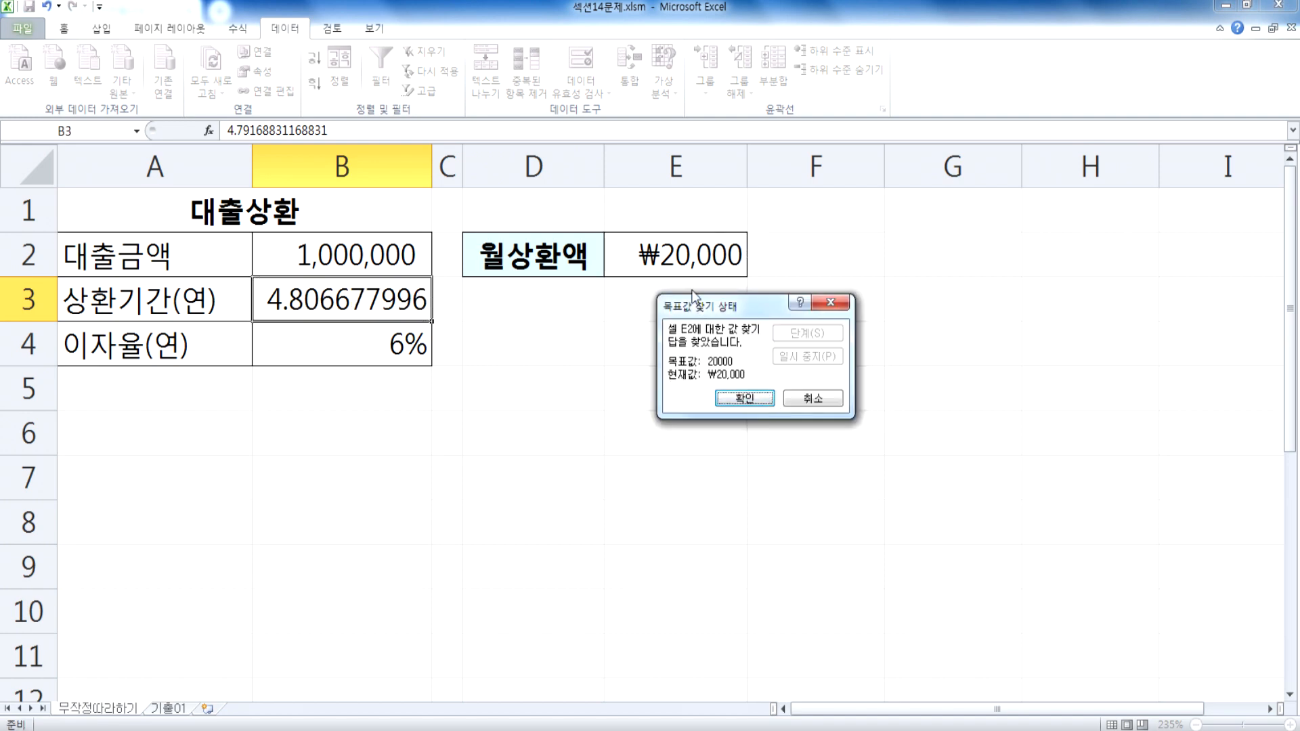
{"action": "left_click", "coordinate": [749, 397]}
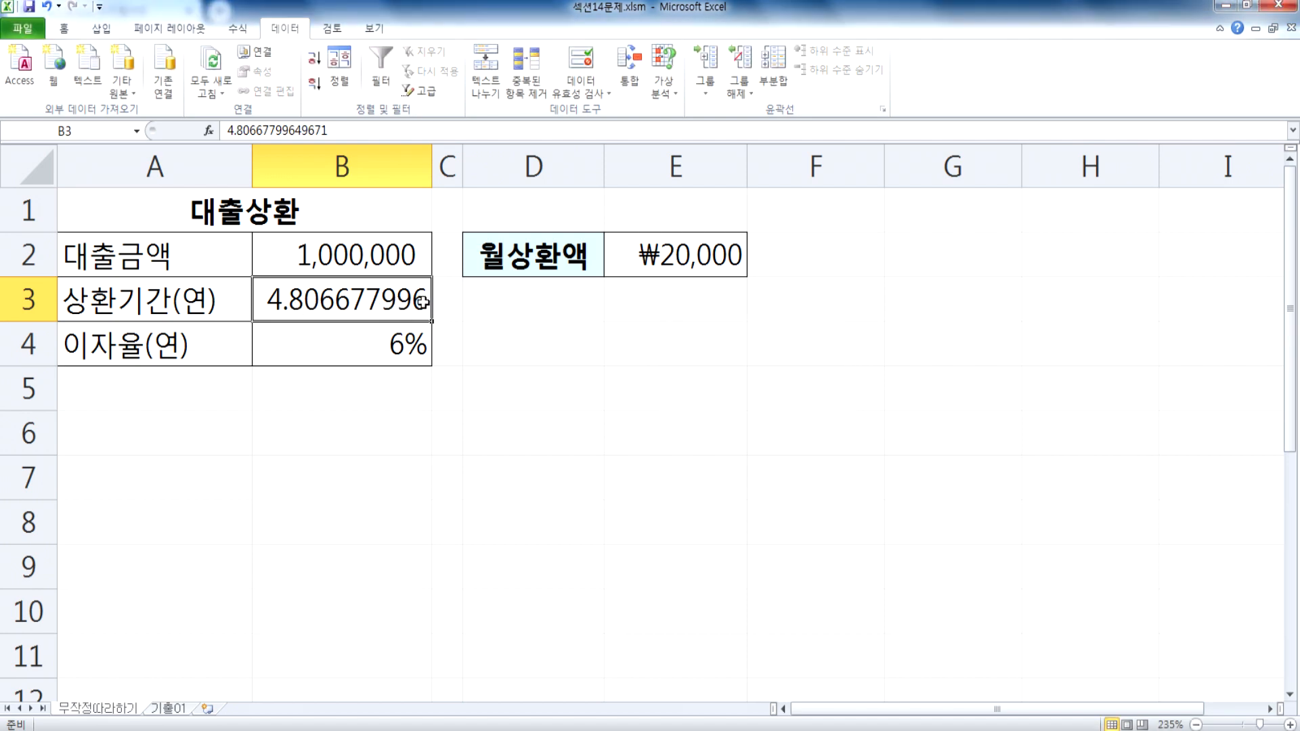
Step: Apply the 일반 number format to the 월상환액 result in E2
{"action": "left_click", "coordinate": [692, 249]}
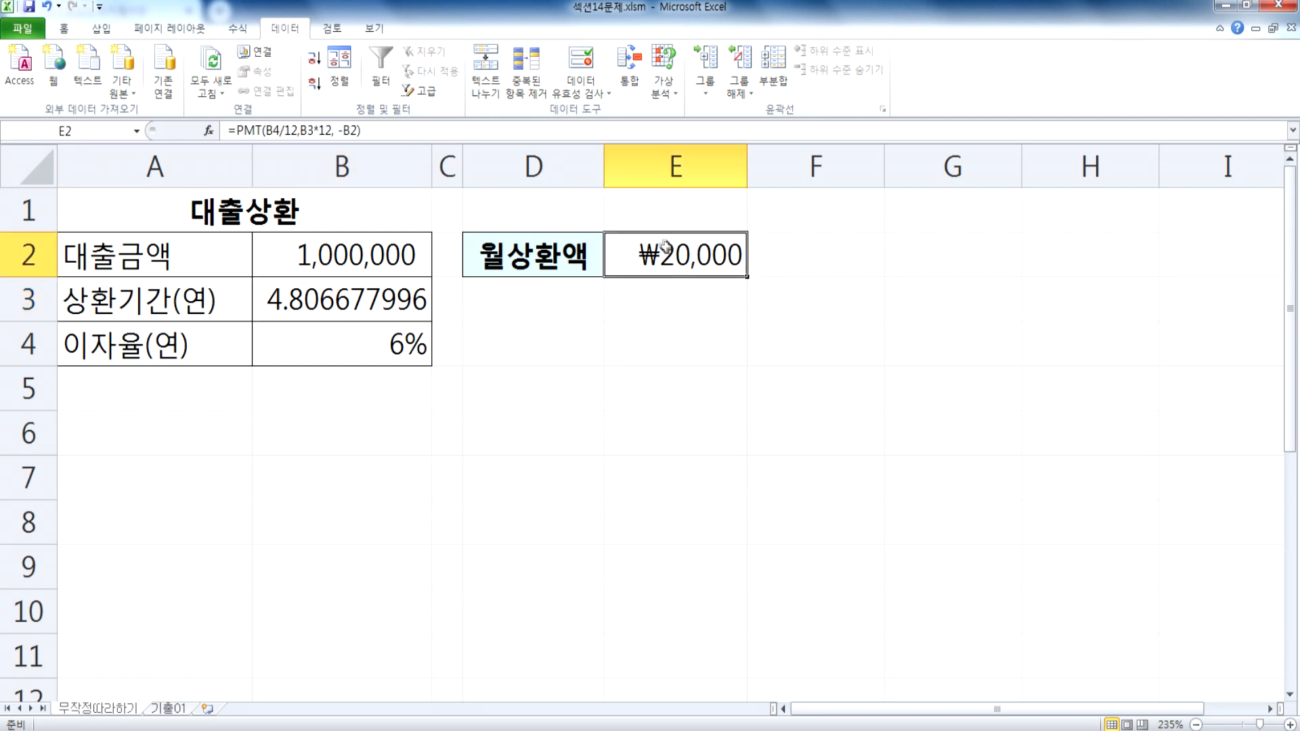
{"action": "left_click", "coordinate": [64, 29]}
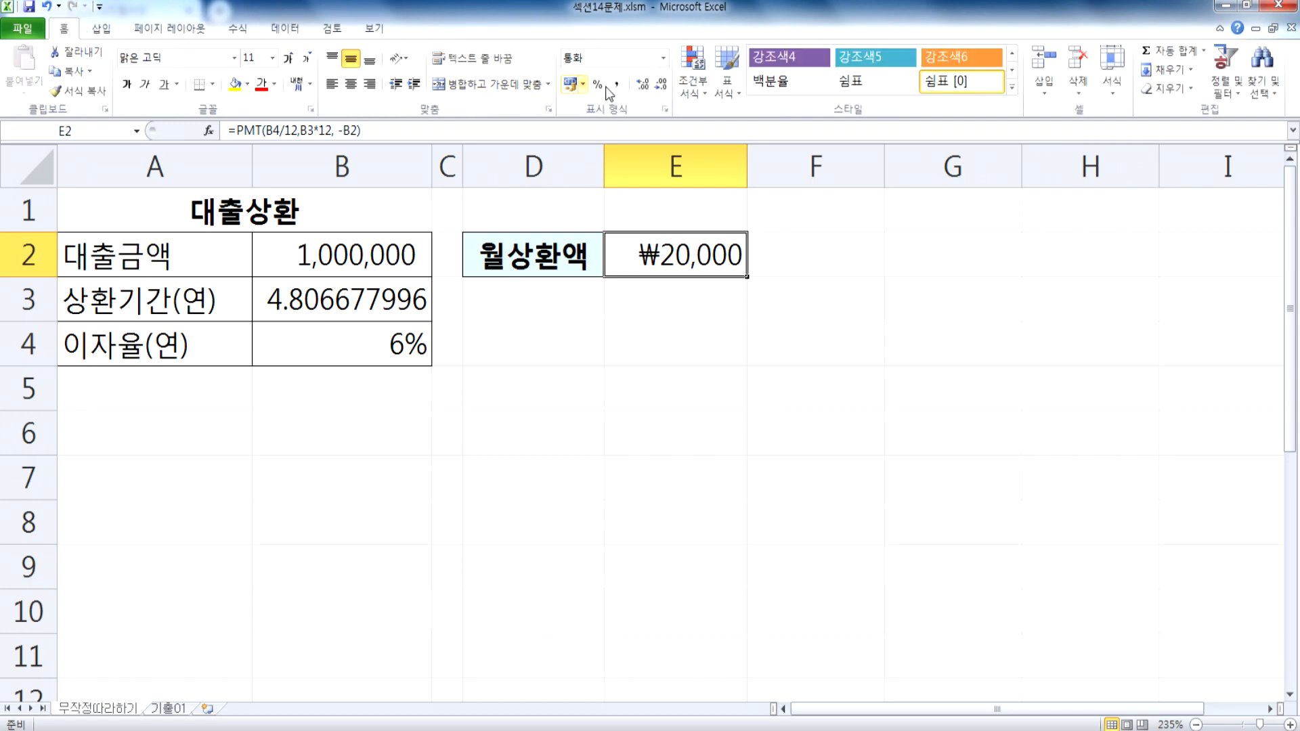
{"action": "left_click", "coordinate": [664, 58]}
{"action": "left_click", "coordinate": [623, 90]}
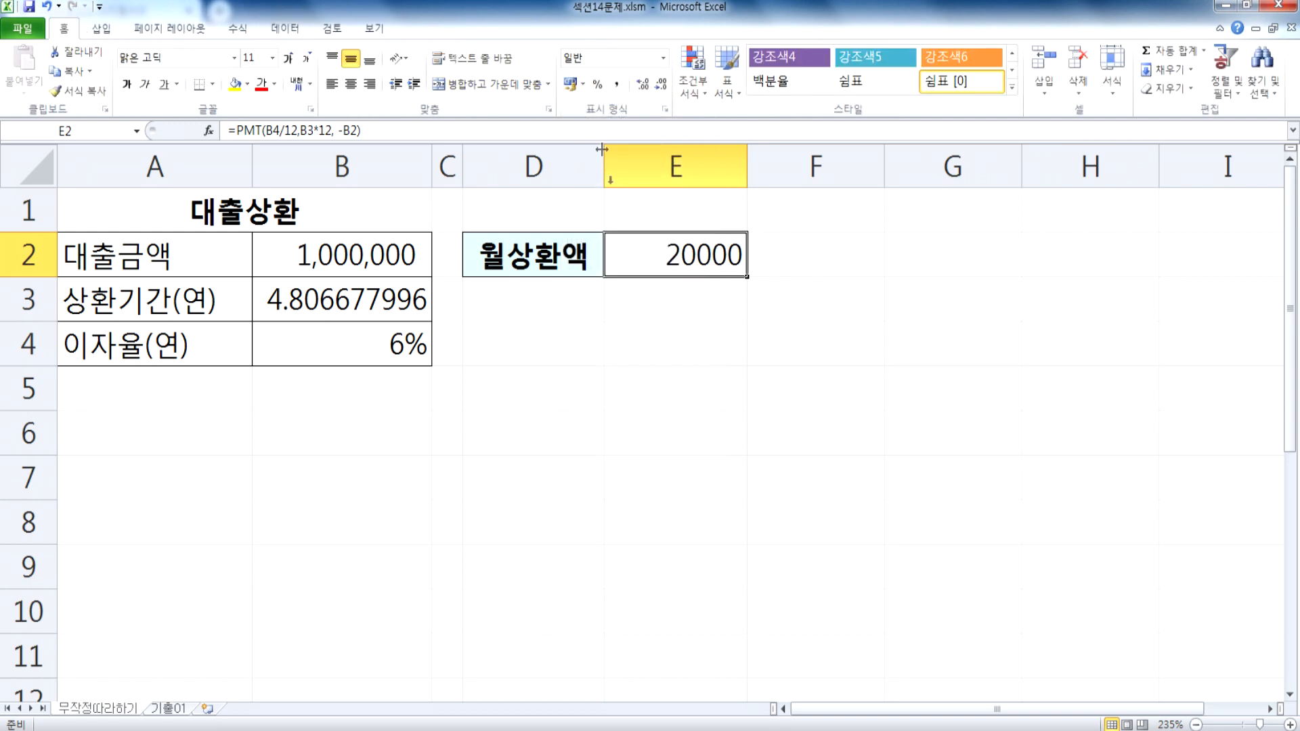
Step: Try the 회계 number format on the 월상환액 result in E2, and return the cell to 일반
{"action": "left_click", "coordinate": [664, 60]}
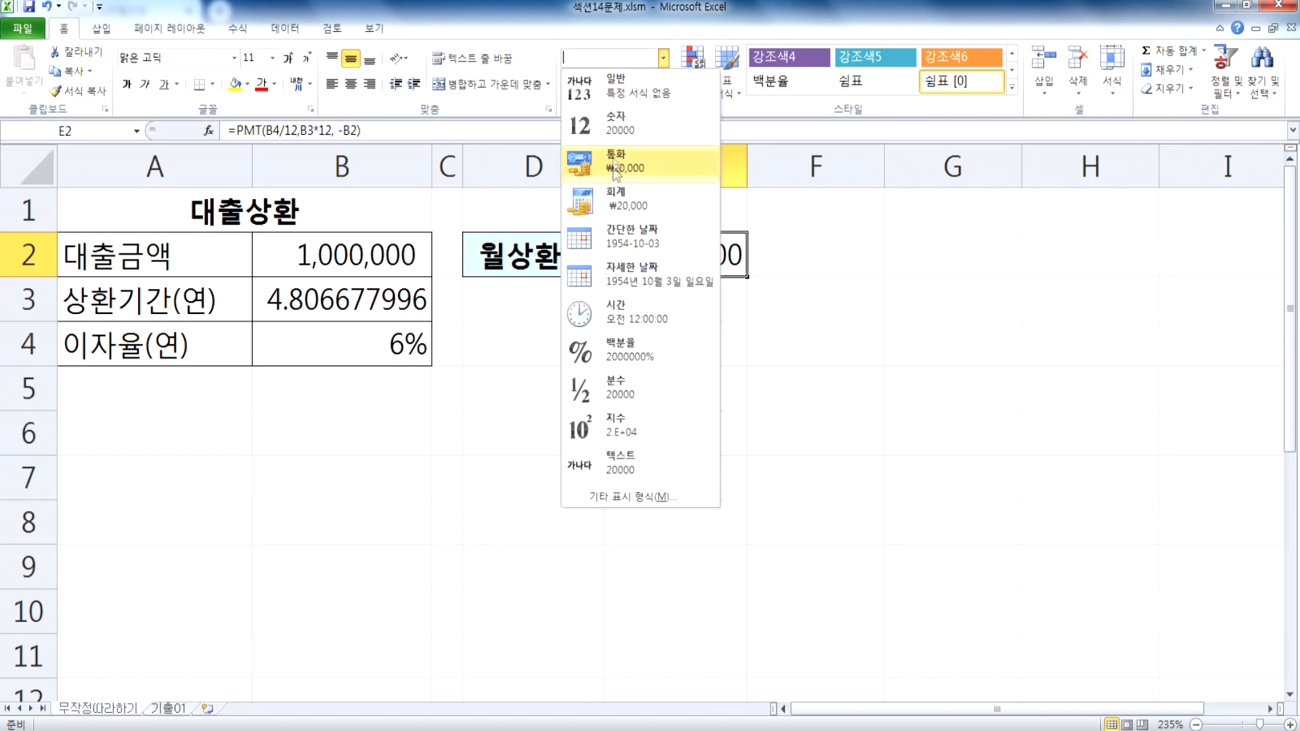
{"action": "left_click", "coordinate": [616, 198]}
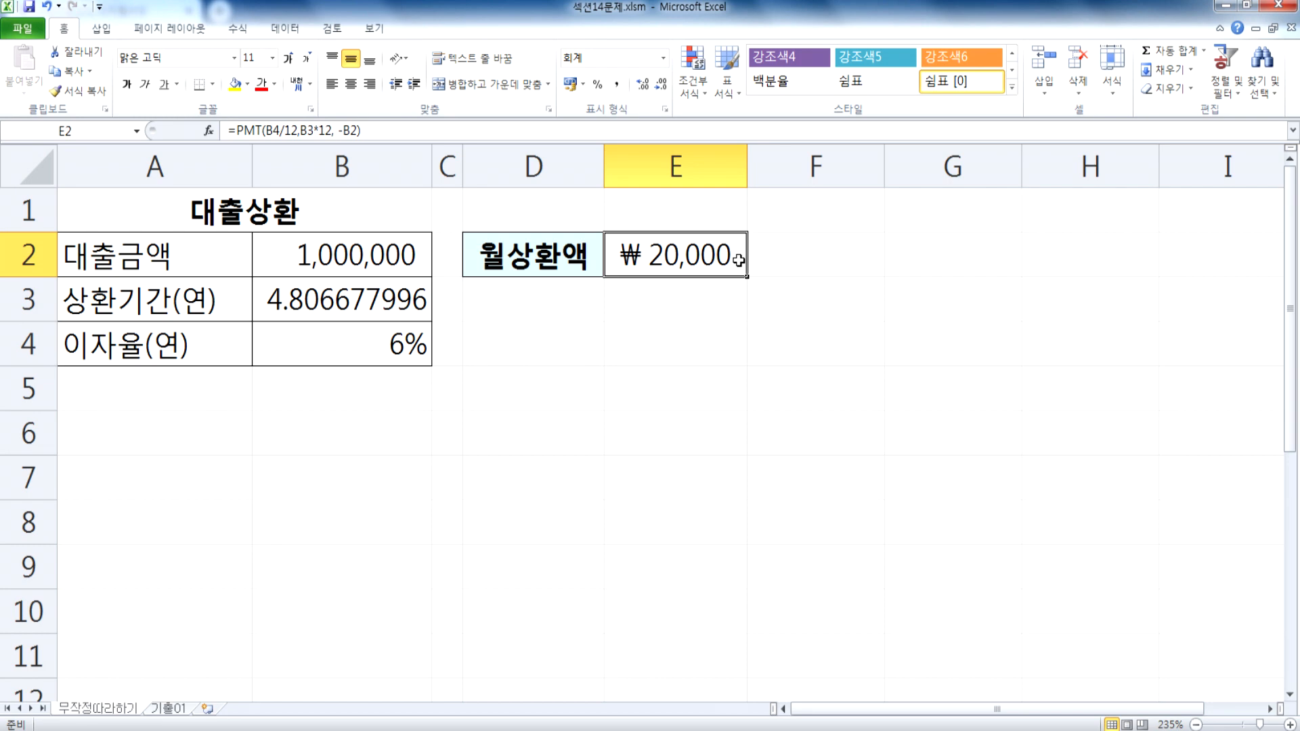
{"action": "left_click", "coordinate": [665, 59]}
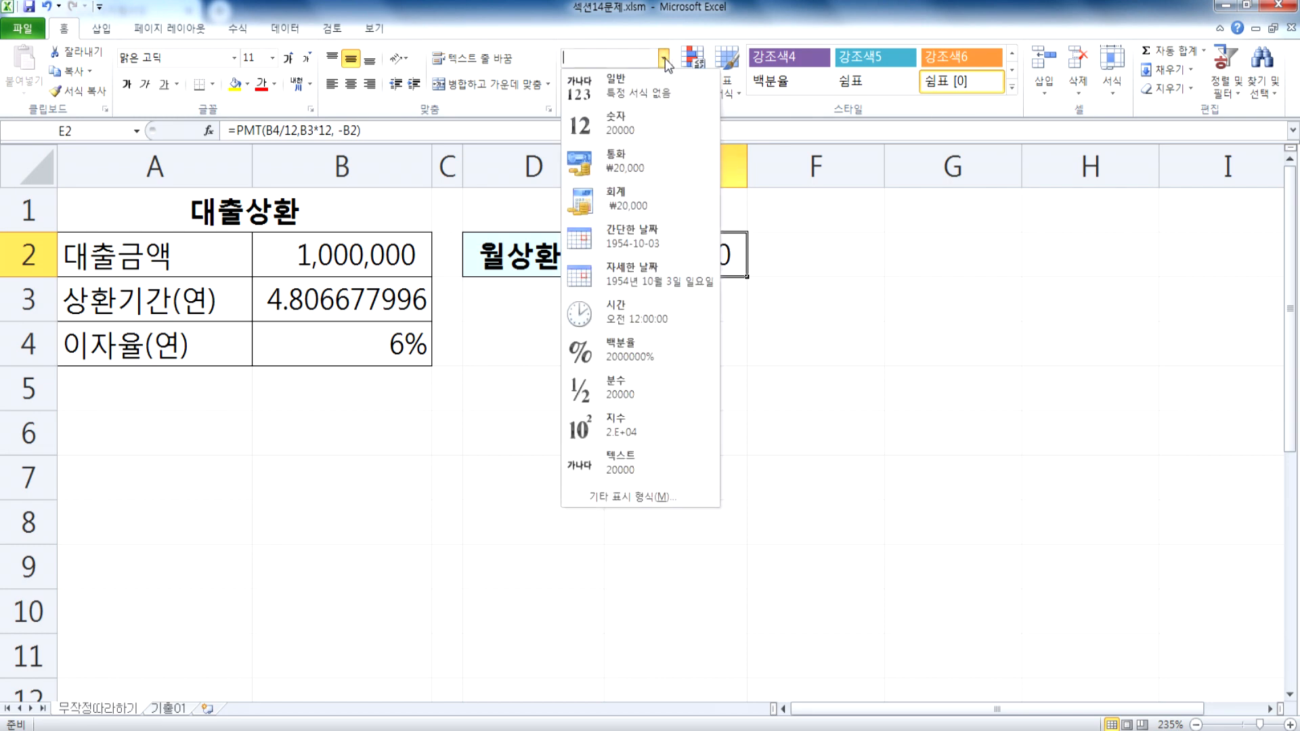
{"action": "left_click", "coordinate": [641, 84]}
Step: Try repayment periods of 4.8, 5 and 2 years in turn in the 상환기간(연) cell B3
{"action": "left_click", "coordinate": [339, 302]}
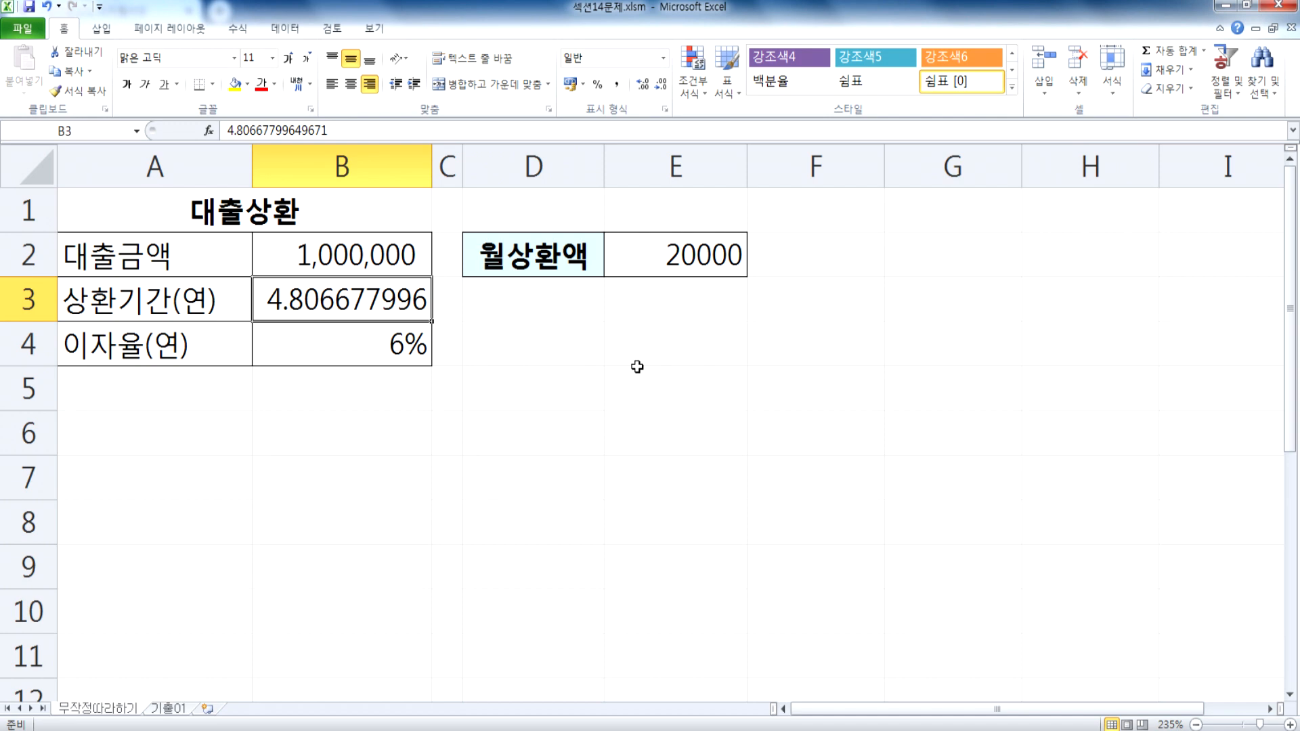
{"action": "type", "text": "4.8"}
{"action": "key", "text": "Return"}
{"action": "key", "text": "Up"}
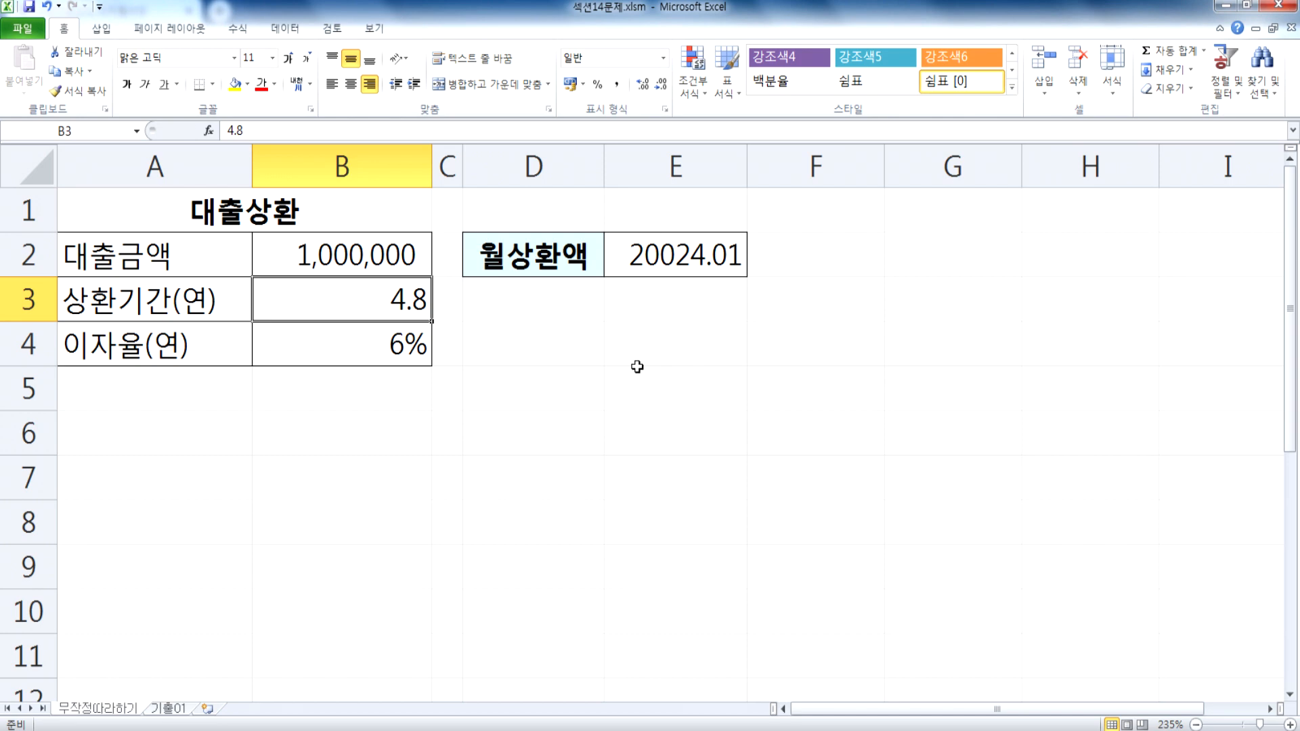
{"action": "type", "text": "5"}
{"action": "key", "text": "Return"}
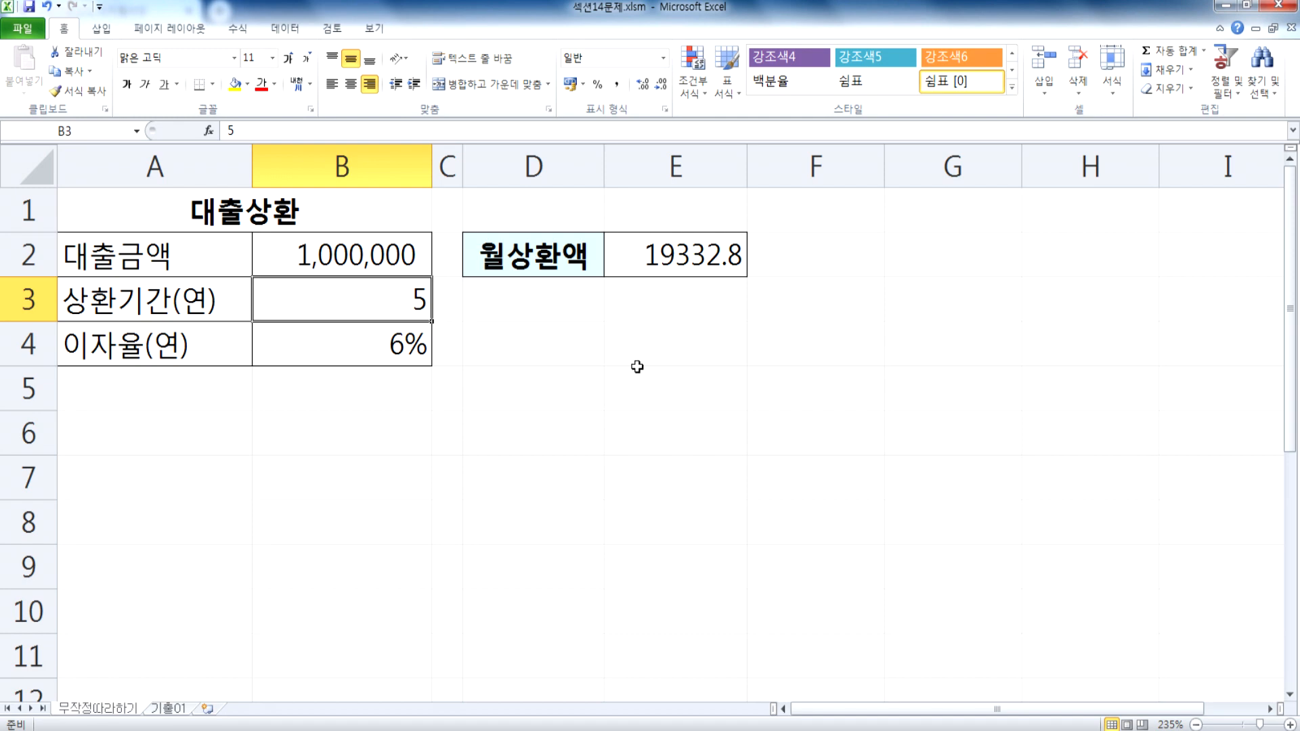
{"action": "type", "text": "2"}
{"action": "key", "text": "Return"}
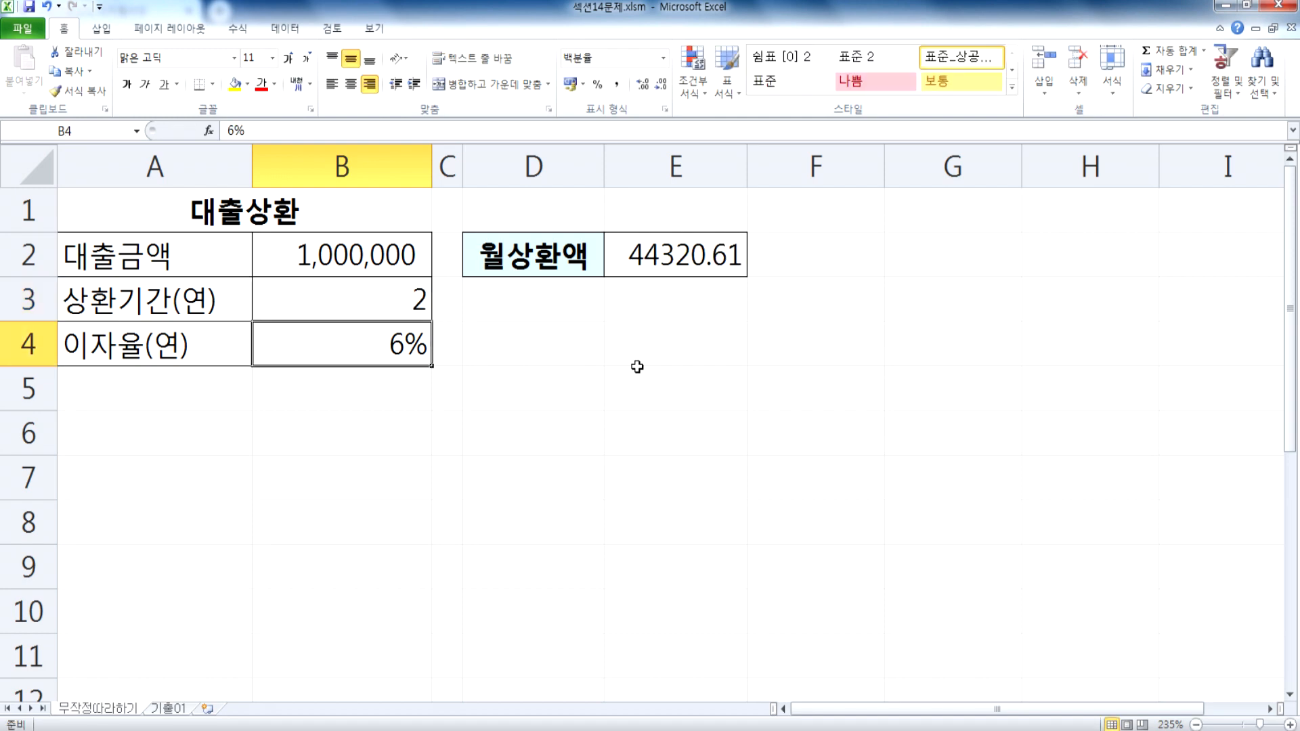
{"action": "key", "text": "Up"}
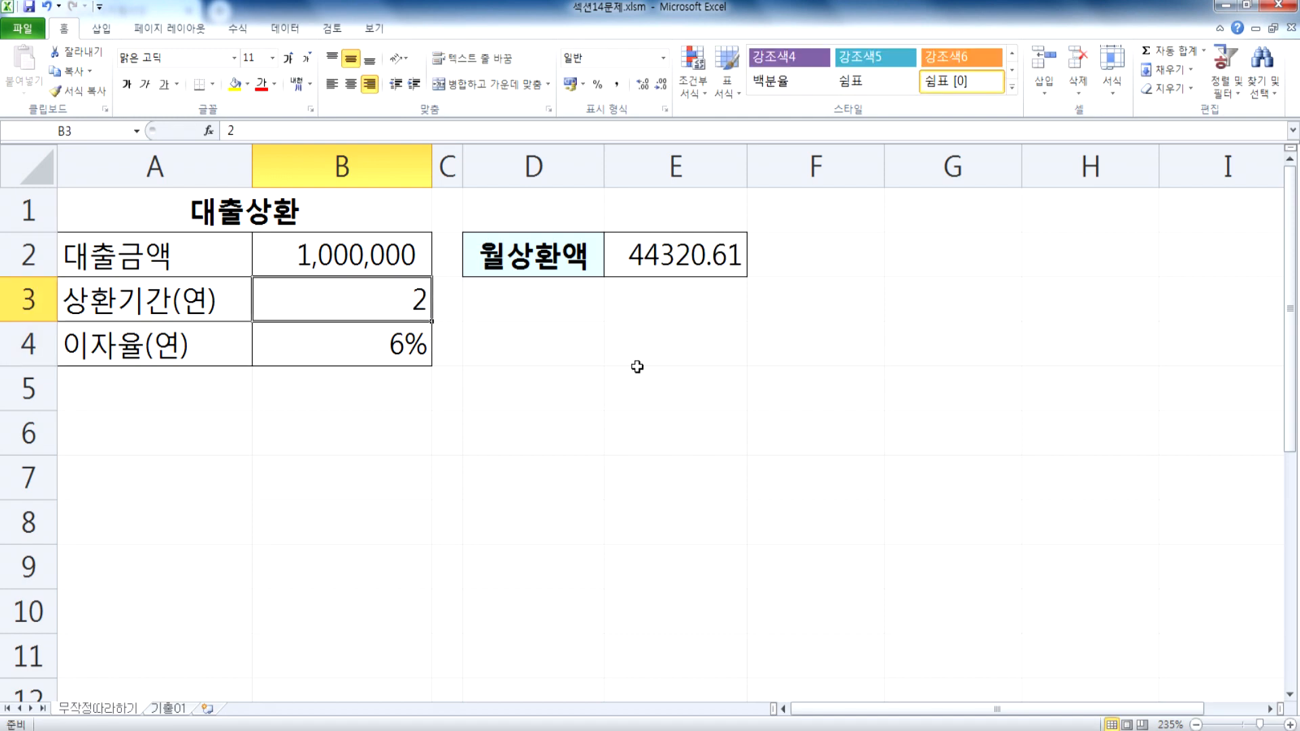
Step: Examine the 월상환액 formula and its result in E2 for the 2-year repayment period
{"action": "key", "text": "Right"}
{"action": "key", "text": "Right"}
{"action": "key", "text": "Right"}
{"action": "key", "text": "Up"}
{"action": "key", "text": "Up"}
{"action": "key", "text": "Down"}
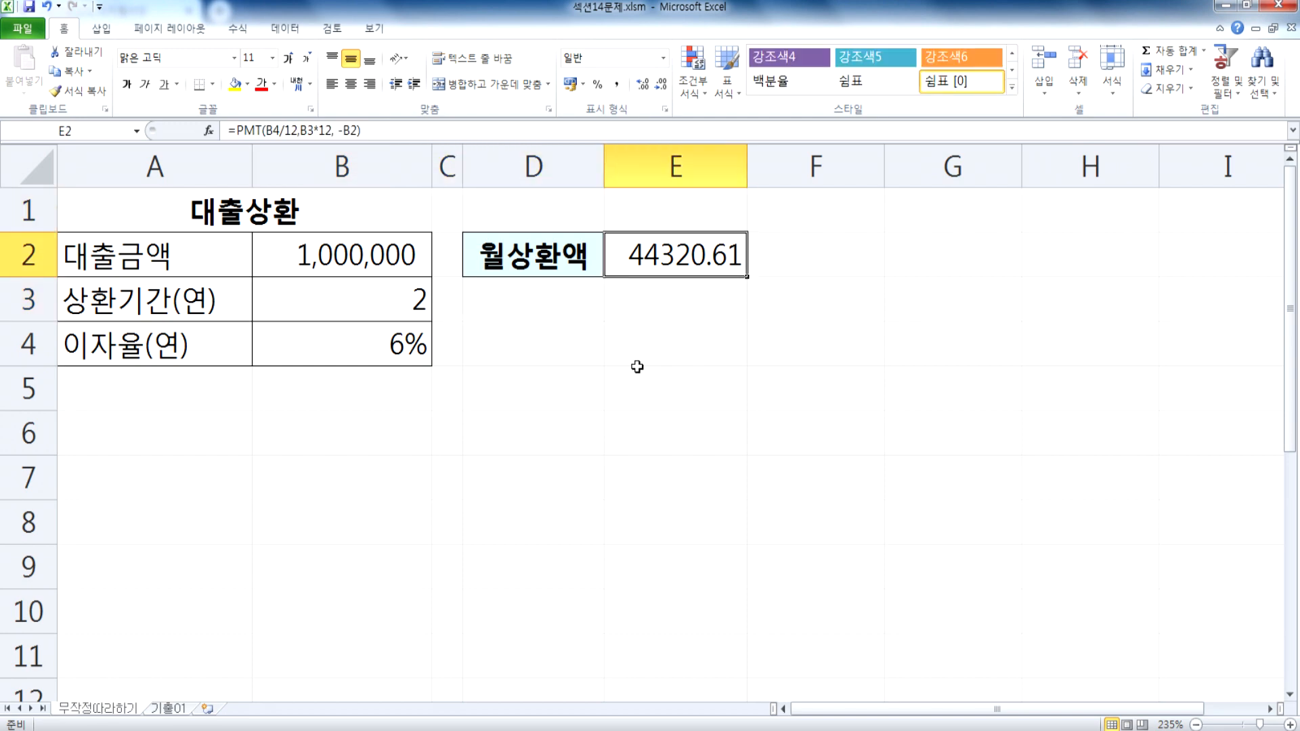
{"action": "key", "text": "Down"}
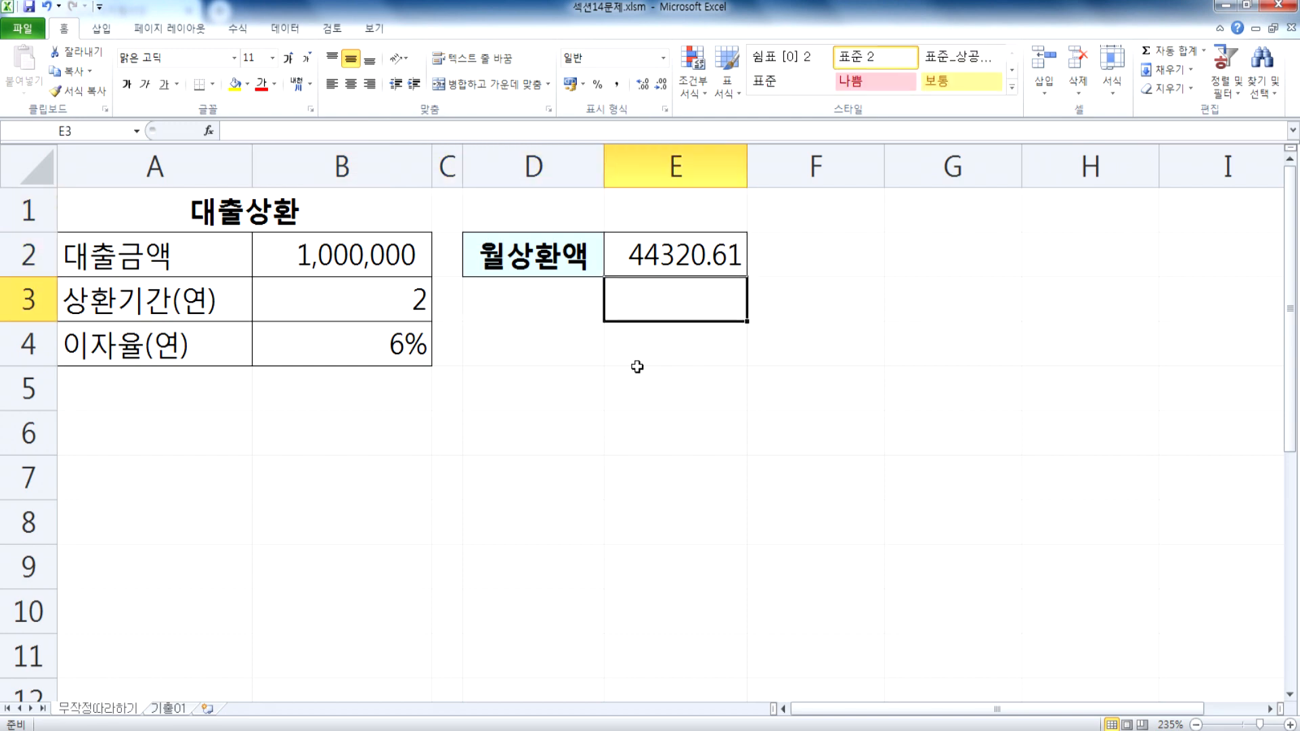
Step: Run Goal Seek again on E2 for a value of 20000 by changing the 2-year period in B3, and accept the solution
{"action": "left_click", "coordinate": [284, 28]}
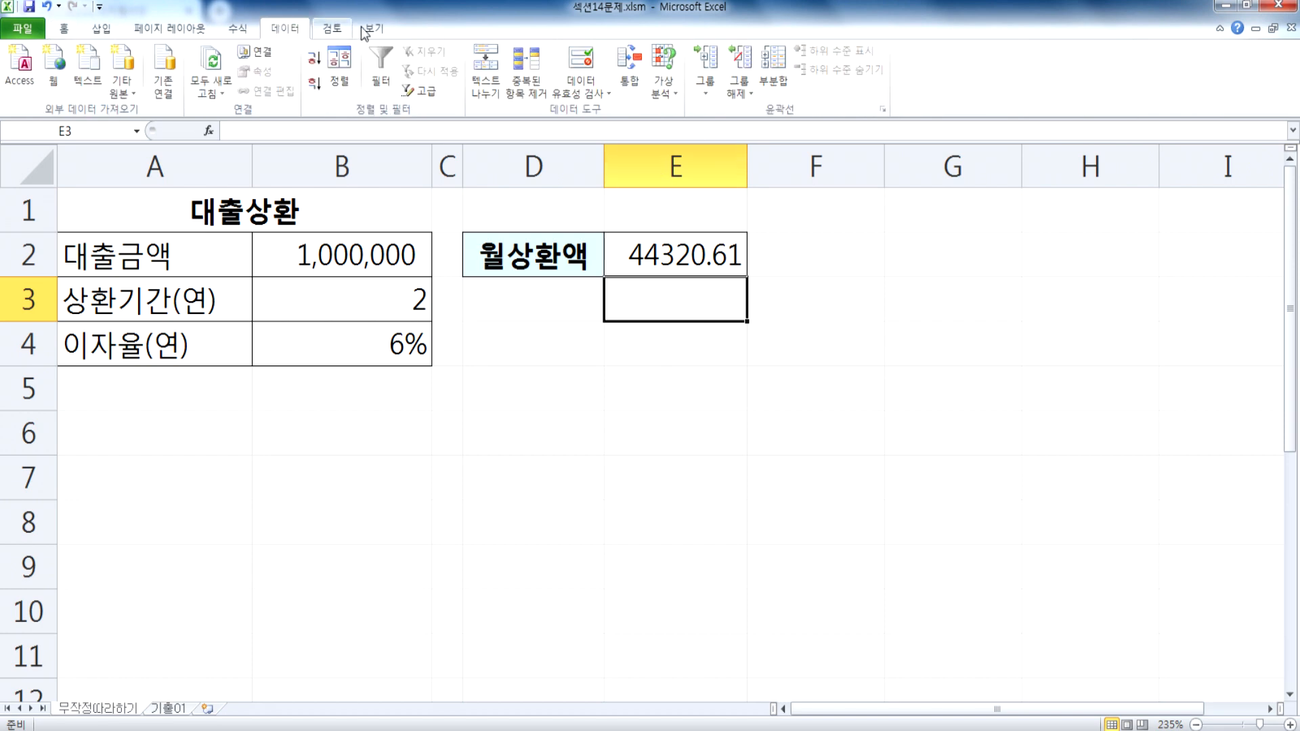
{"action": "left_click", "coordinate": [672, 89]}
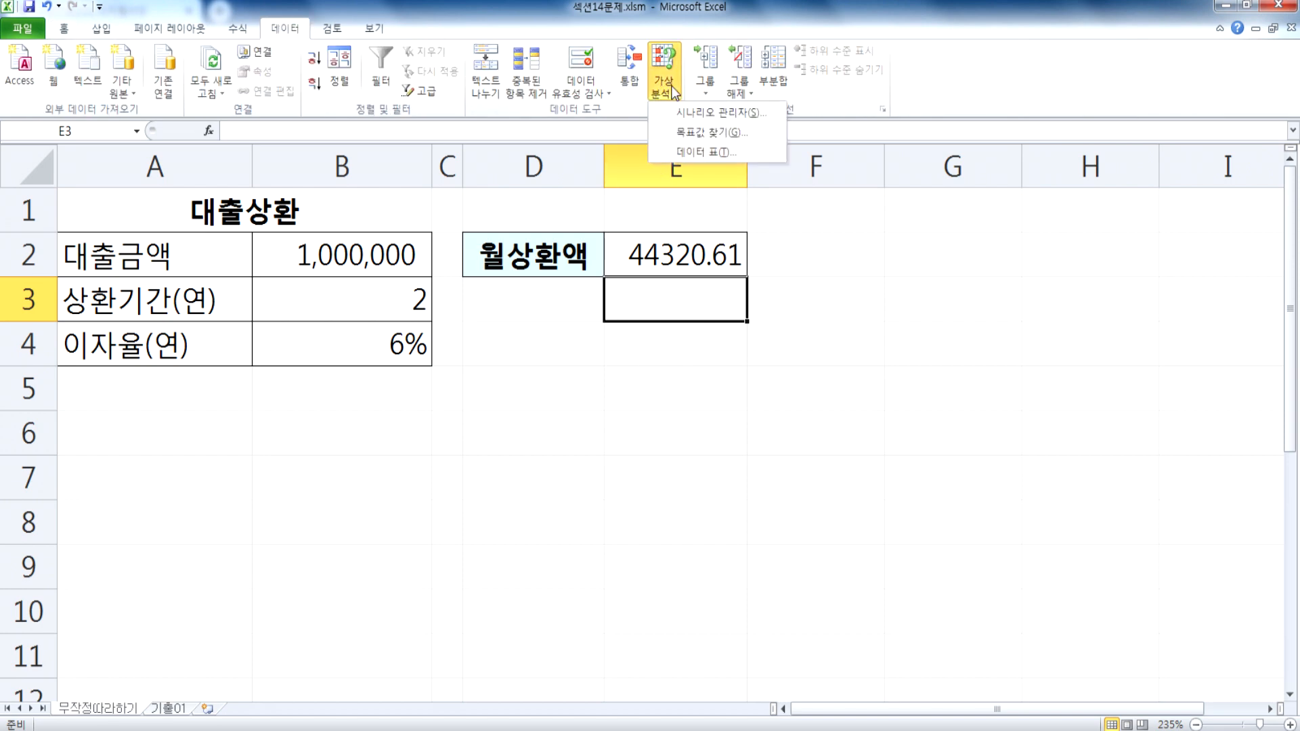
{"action": "left_click", "coordinate": [701, 132]}
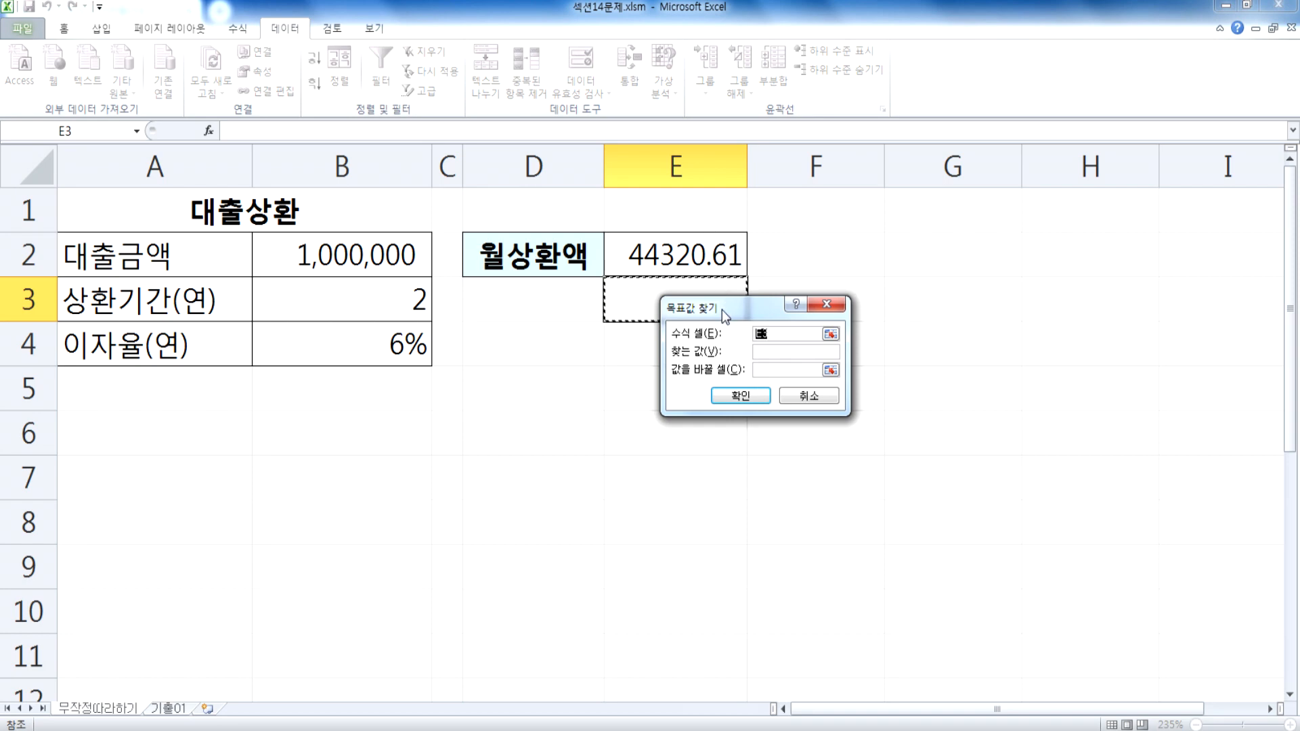
{"action": "left_click", "coordinate": [650, 255]}
{"action": "left_click_drag", "start_coordinate": [704, 308], "coordinate": [643, 292]}
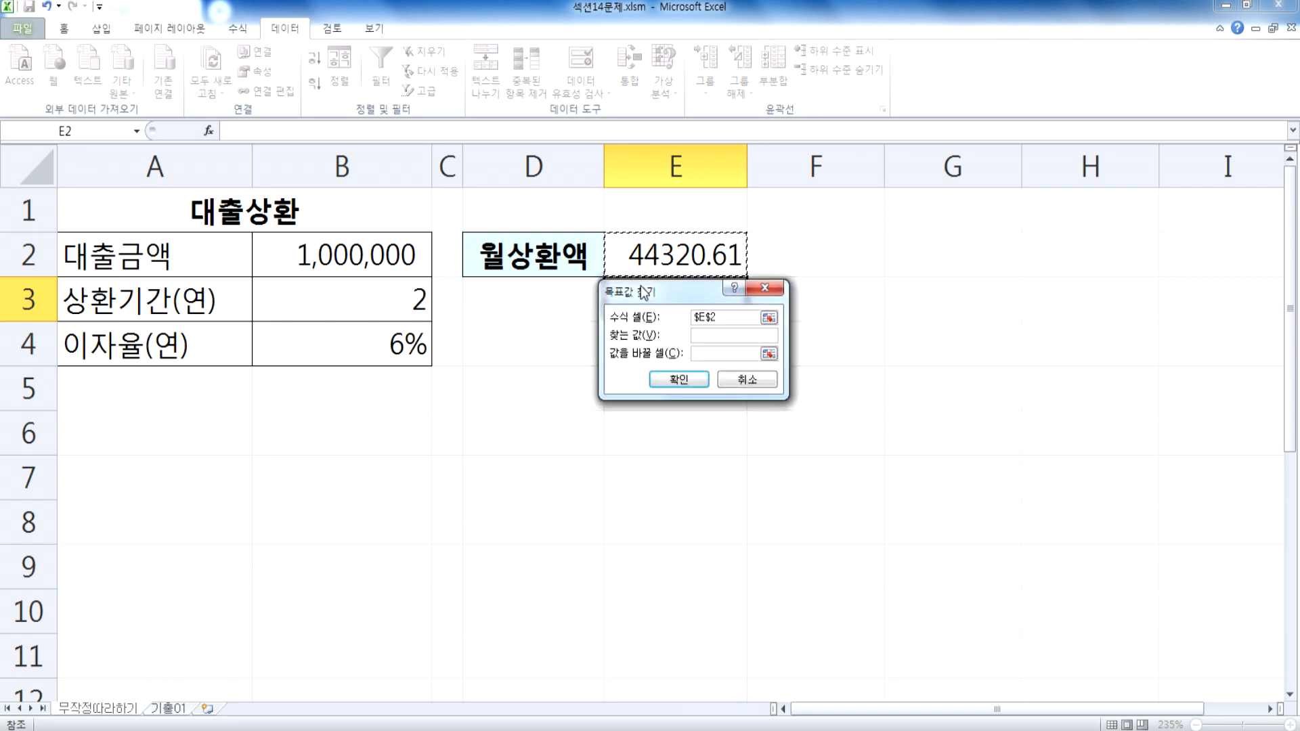
{"action": "left_click", "coordinate": [708, 337]}
{"action": "type", "text": "20000"}
{"action": "left_click", "coordinate": [720, 353]}
{"action": "left_click", "coordinate": [394, 307]}
{"action": "left_click", "coordinate": [678, 380]}
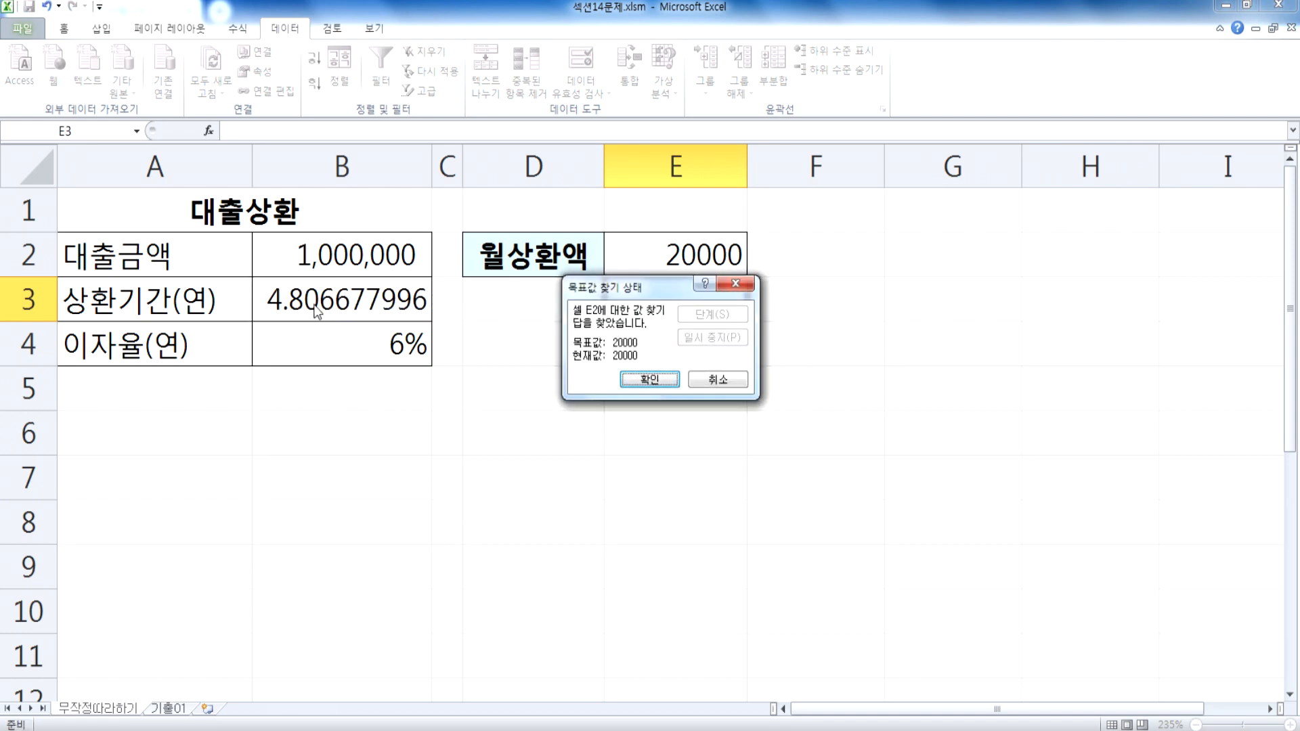
{"action": "left_click", "coordinate": [633, 380]}
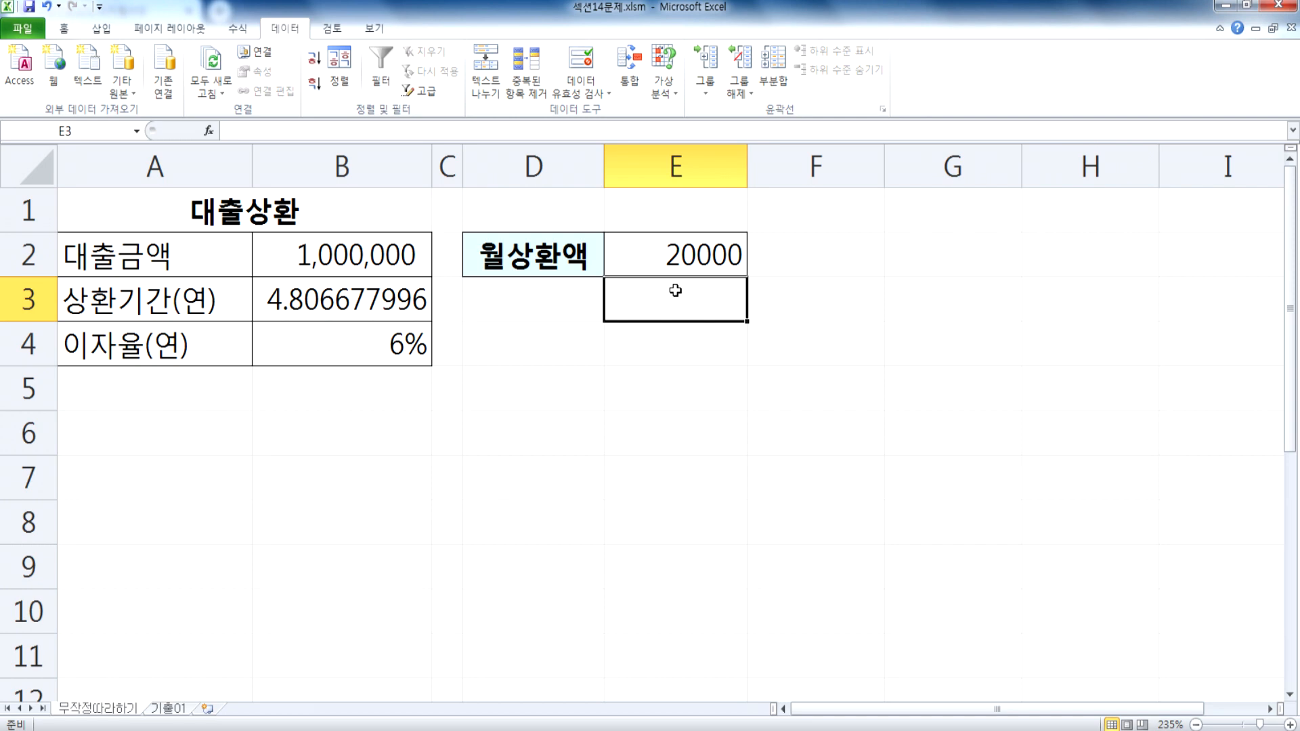
Step: Open the 기출01 sheet and fill the 광고 비용 total in F7 with yellow
{"action": "left_click", "coordinate": [177, 709]}
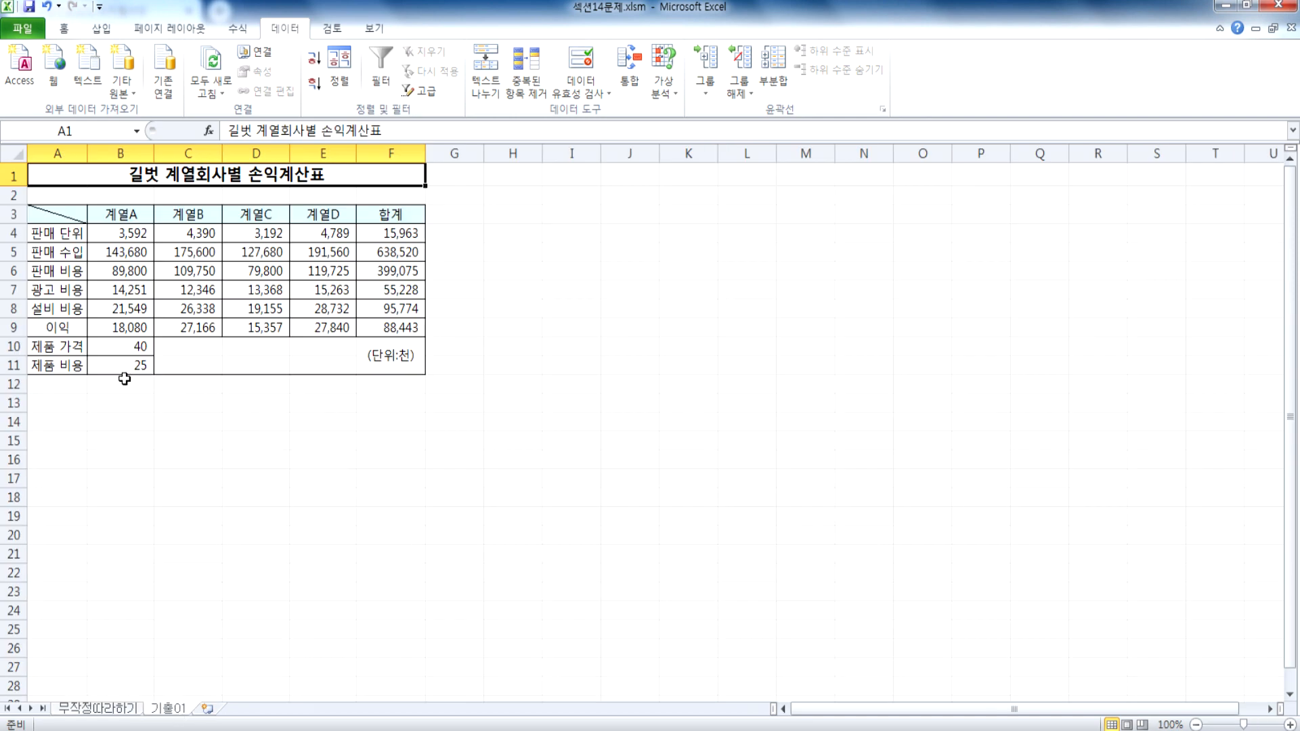
{"action": "scroll", "coordinate": [125, 378], "scroll_direction": "up", "scroll_amount": 3}
{"action": "scroll", "coordinate": [125, 378], "scroll_direction": "up", "scroll_amount": 2}
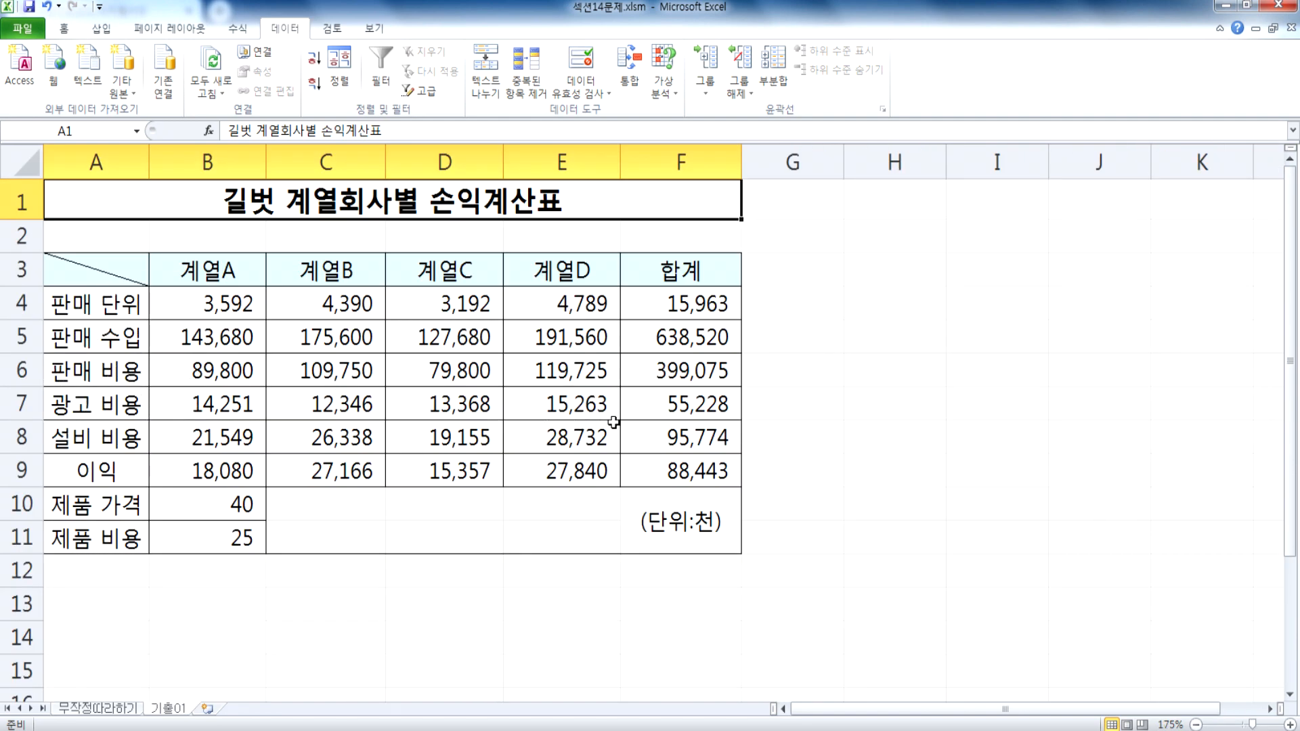
{"action": "left_click", "coordinate": [660, 406]}
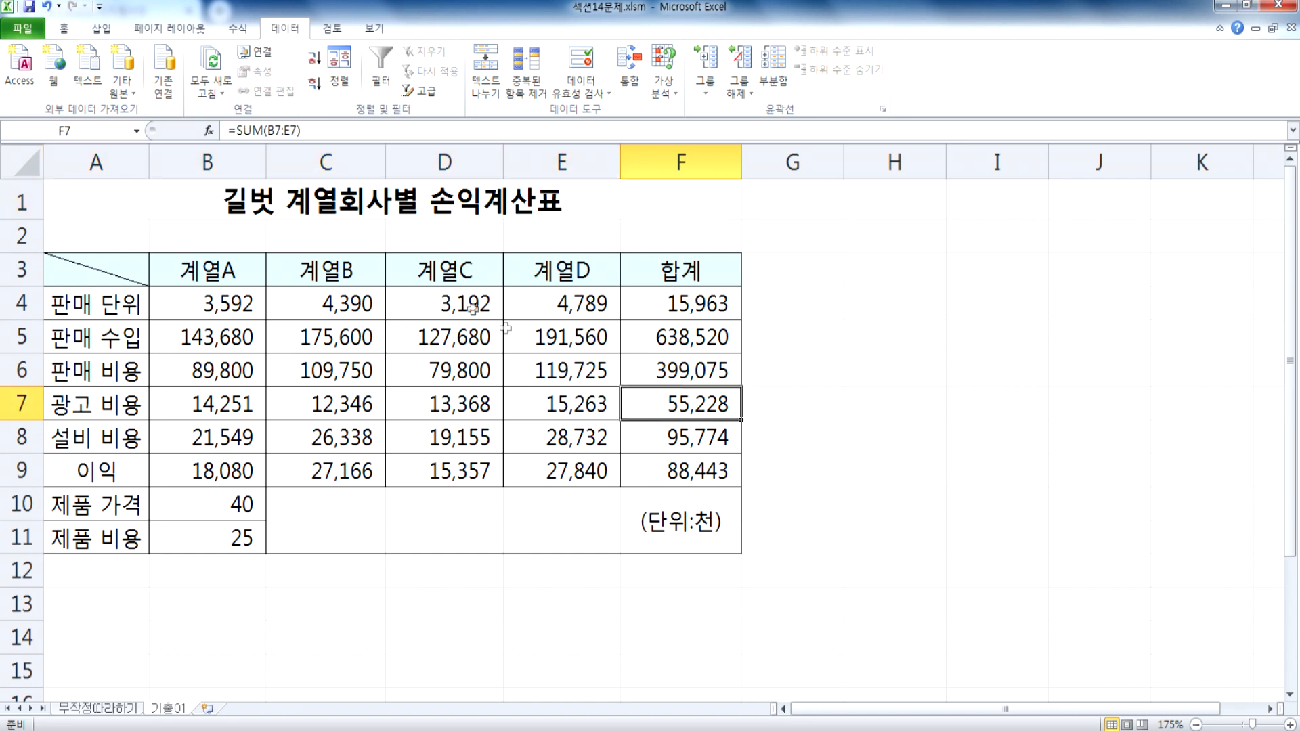
{"action": "left_click", "coordinate": [63, 28]}
{"action": "left_click", "coordinate": [237, 85]}
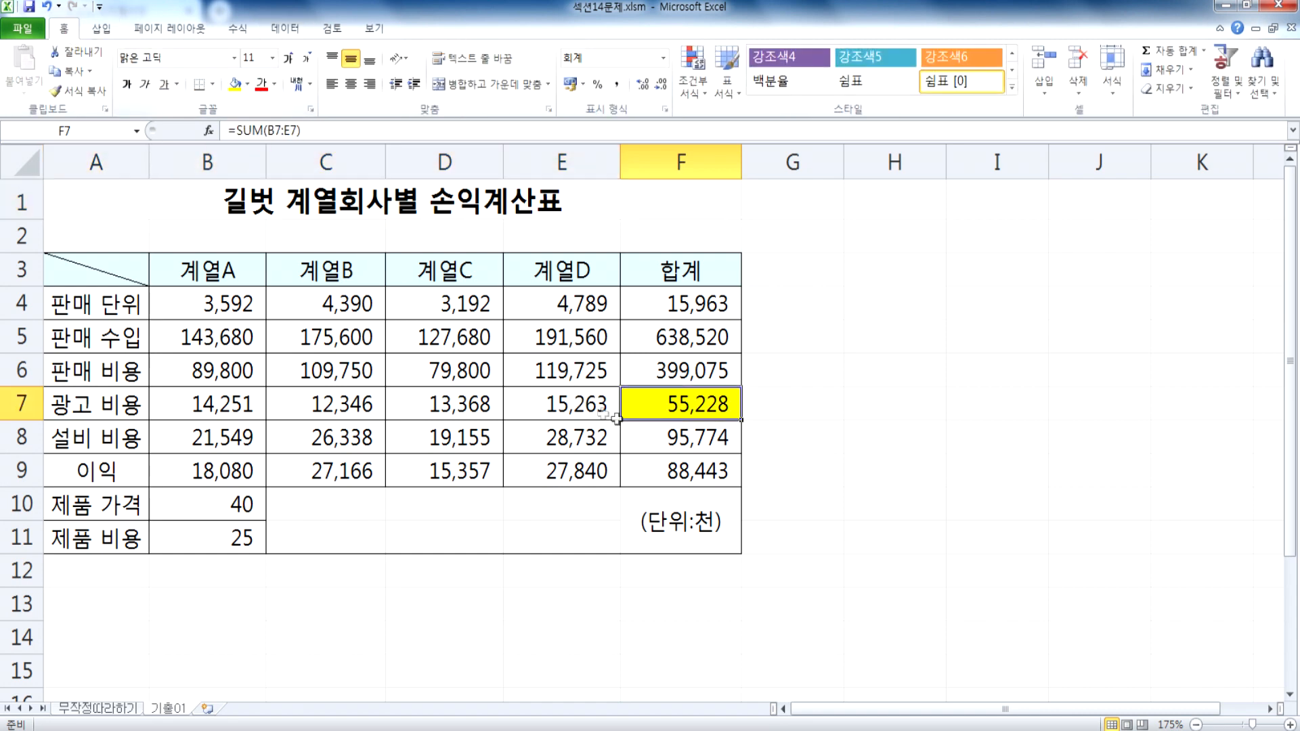
Step: Note the target value 50000 in G7, beside the 광고 비용 total
{"action": "left_click", "coordinate": [758, 411]}
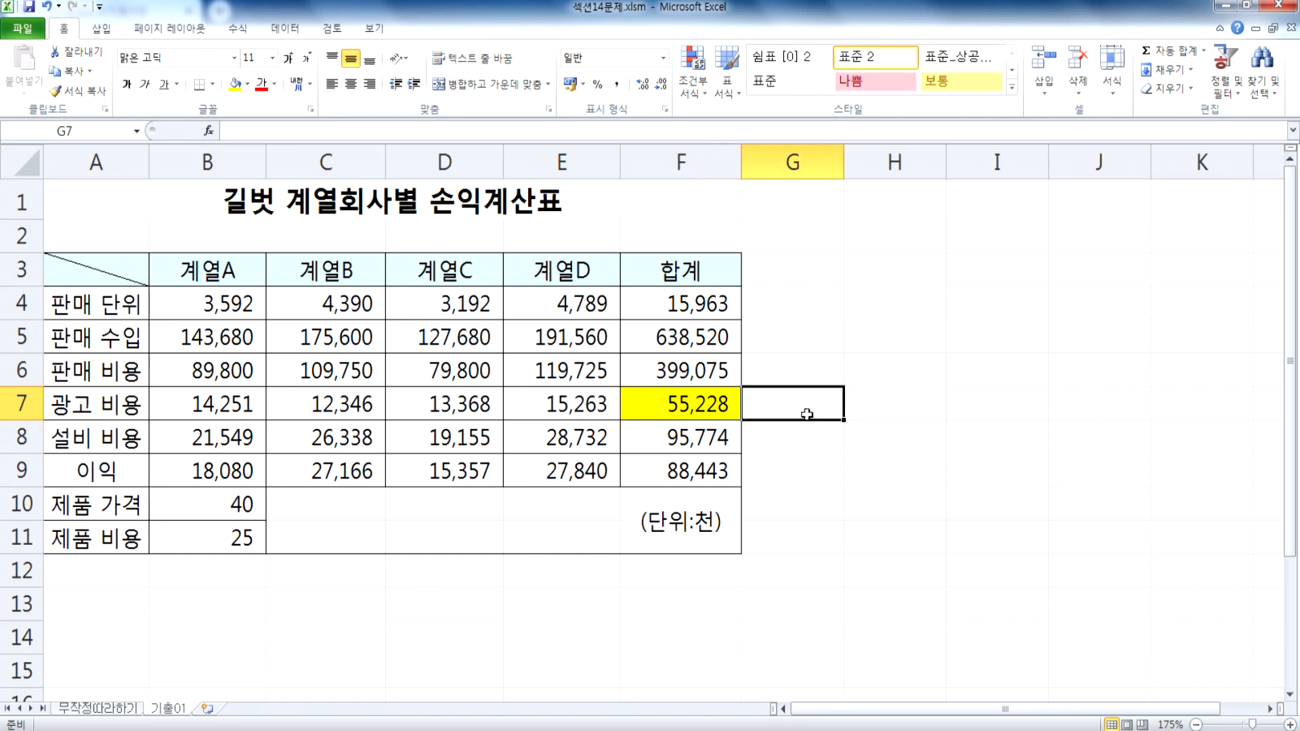
{"action": "type", "text": "50000"}
{"action": "key", "text": "Return"}
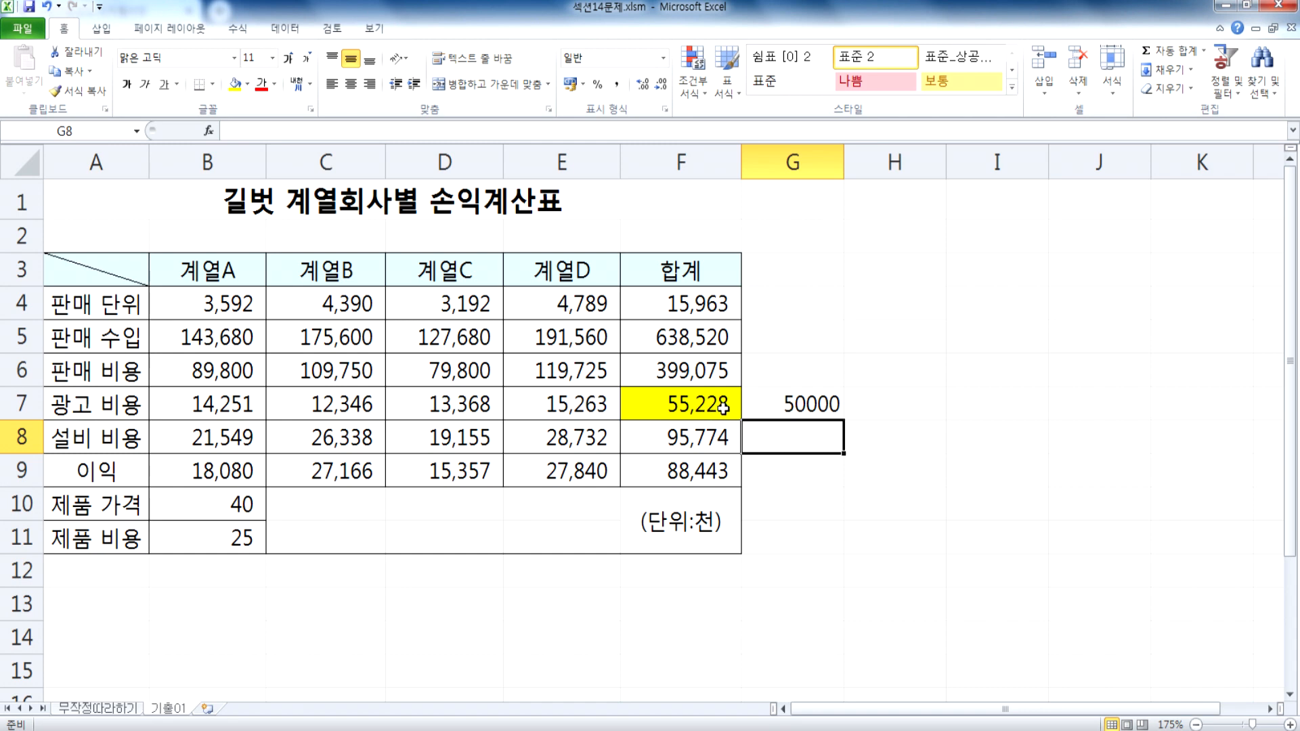
Step: Fill D7, the 광고 비용 of 계열C, with the lightest red theme colour
{"action": "left_click_drag", "start_coordinate": [218, 402], "coordinate": [566, 401]}
{"action": "left_click", "coordinate": [431, 405]}
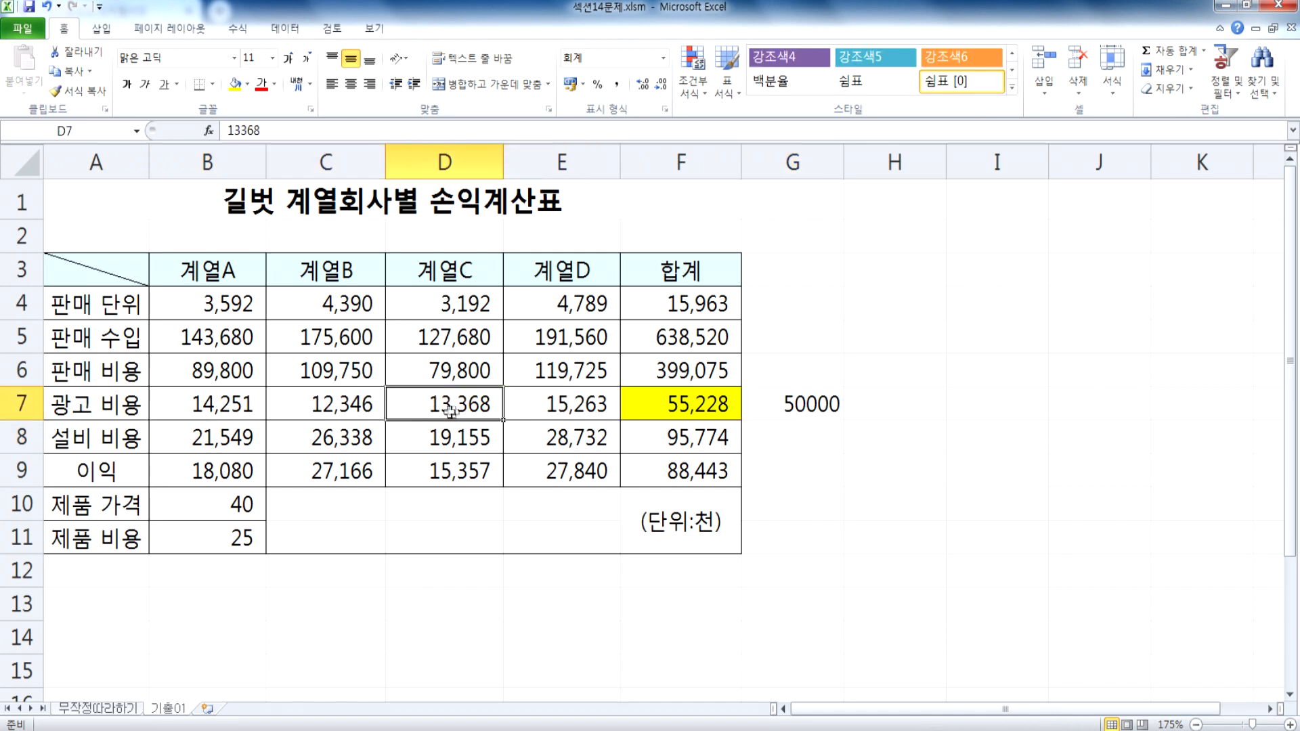
{"action": "left_click", "coordinate": [248, 84]}
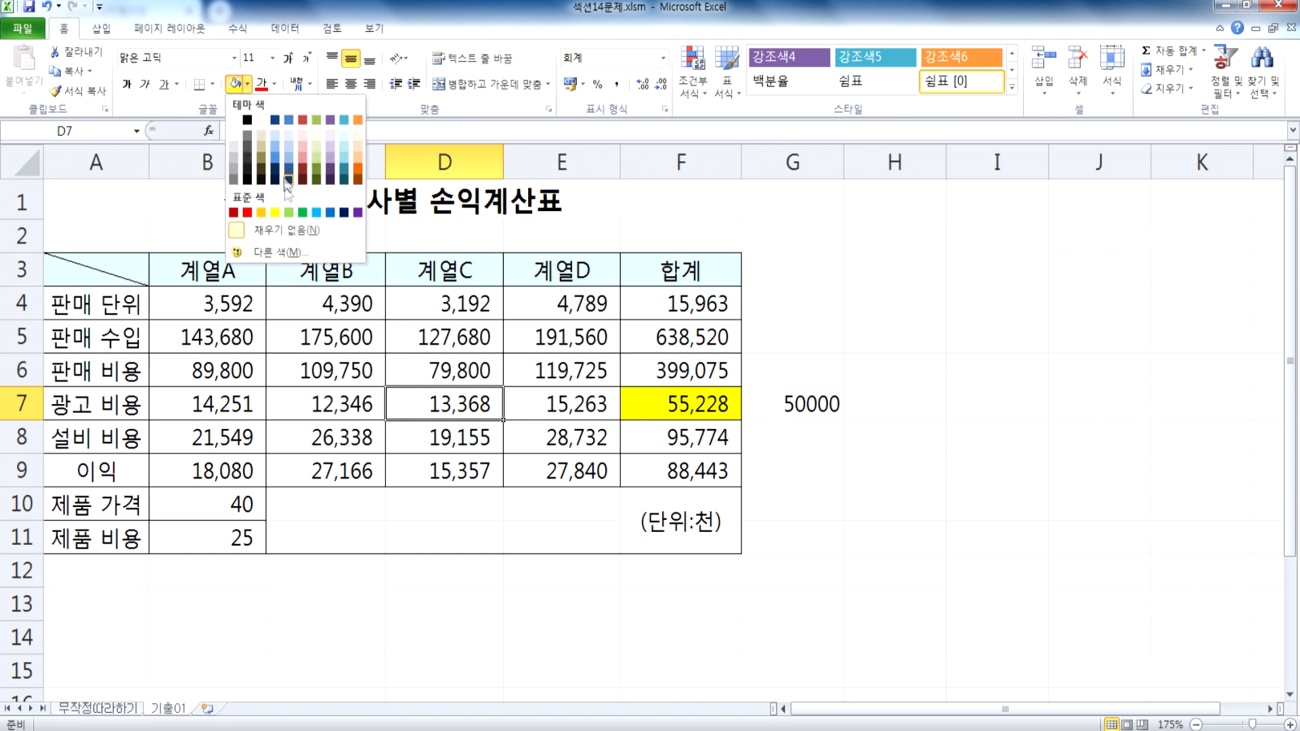
{"action": "left_click", "coordinate": [303, 133]}
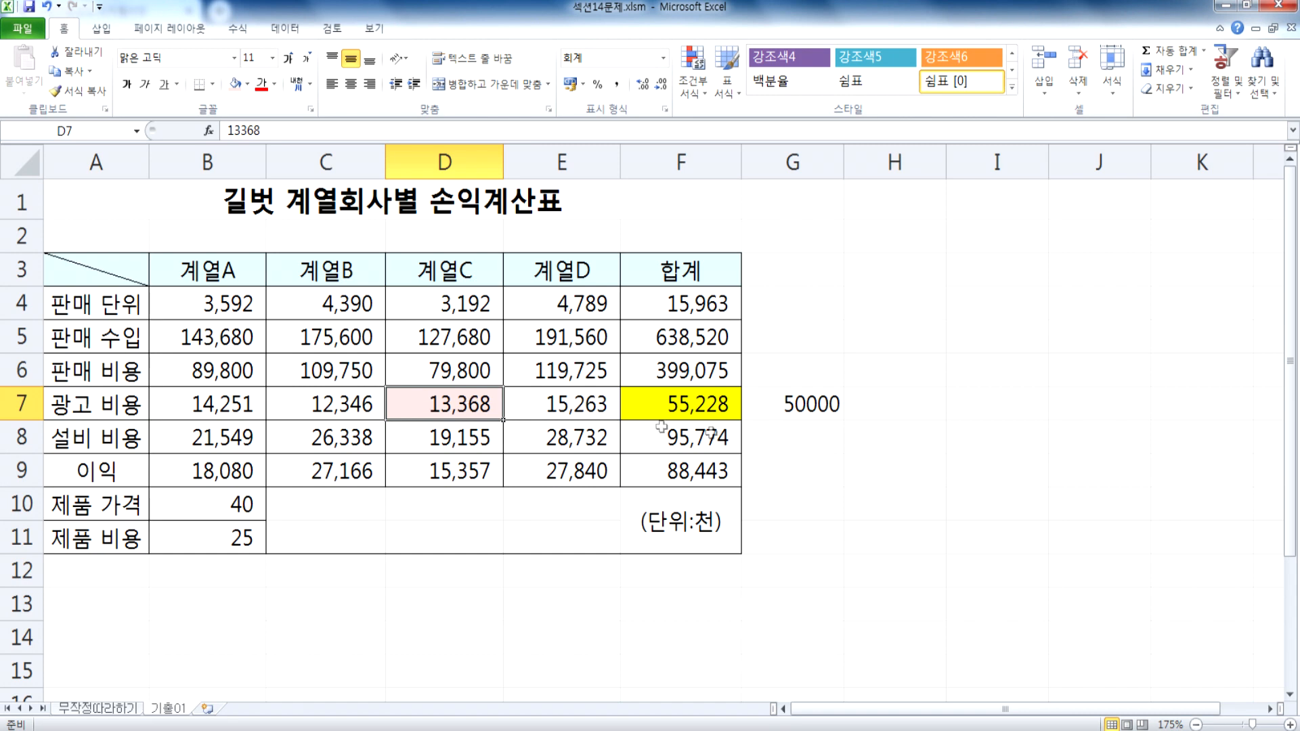
Step: Try replacing the 계열C 광고 비용 in D7 with the formula =13368-5228
{"action": "double_click", "coordinate": [437, 406]}
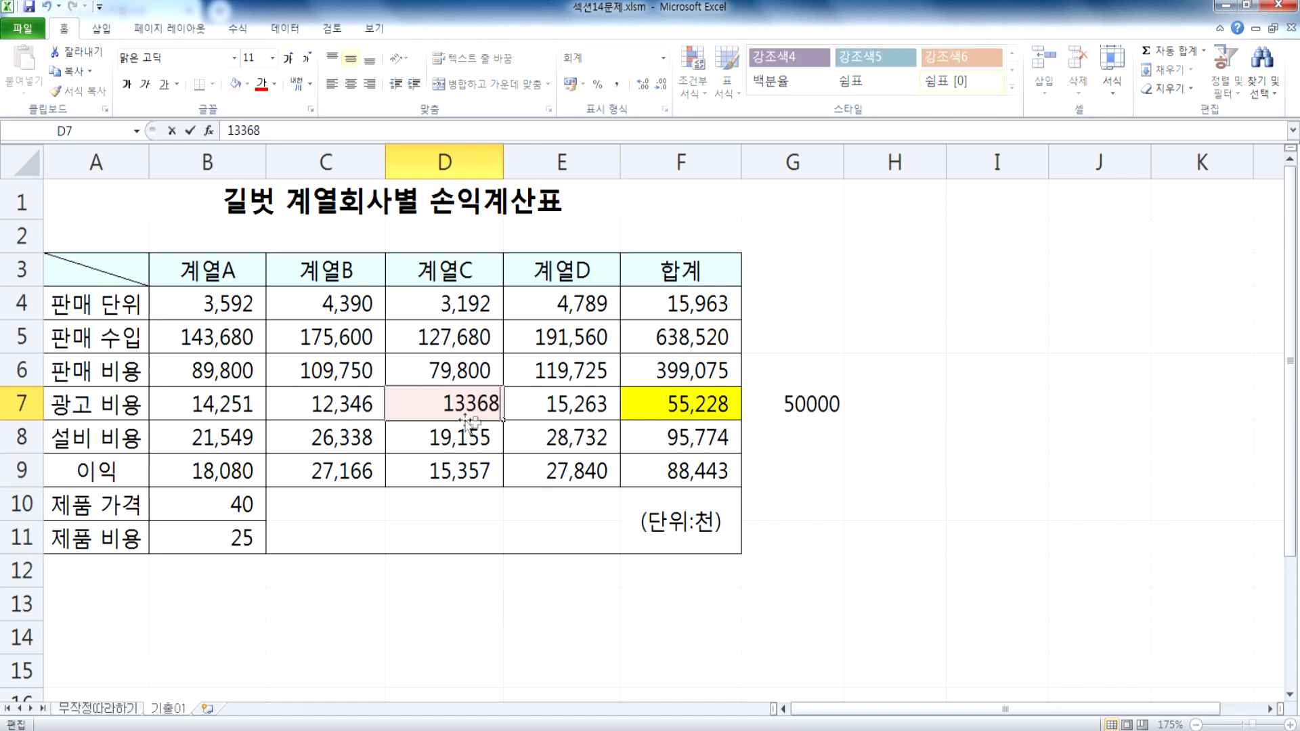
{"action": "key", "text": "Home"}
{"action": "type", "text": "="}
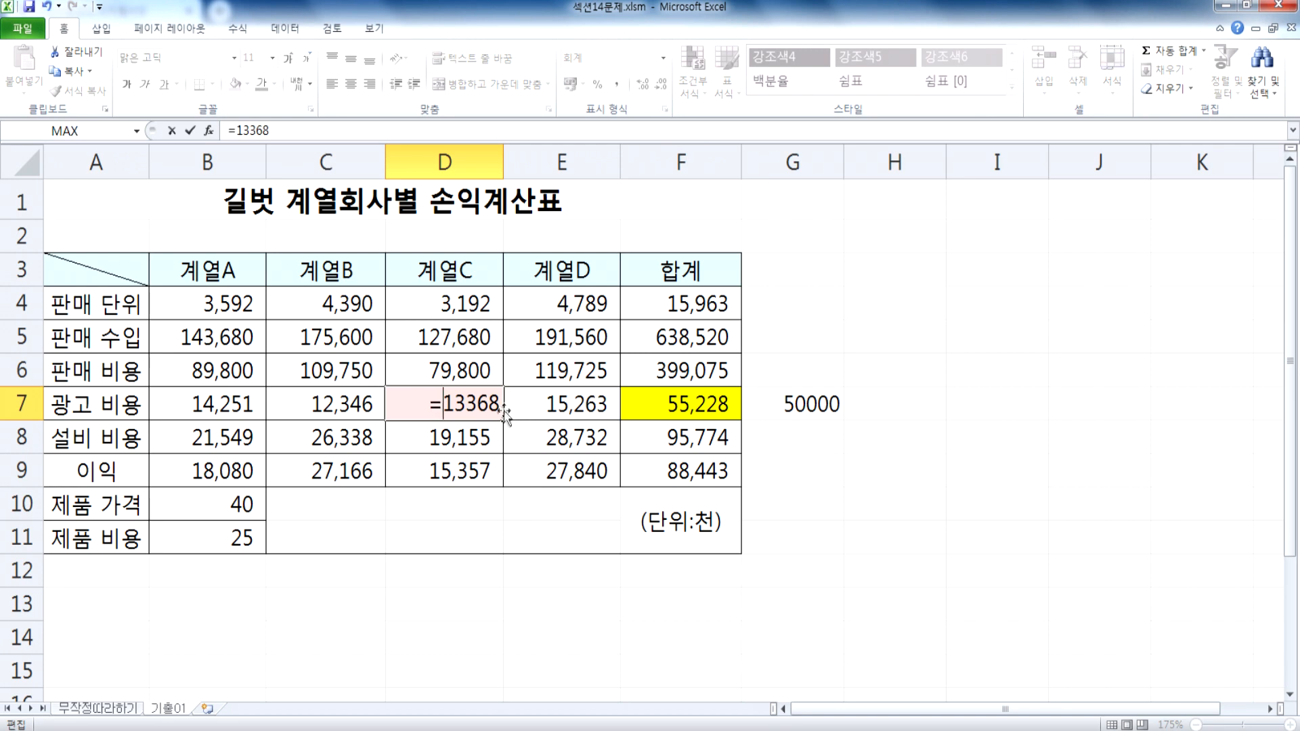
{"action": "key", "text": "End"}
{"action": "type", "text": "-5"}
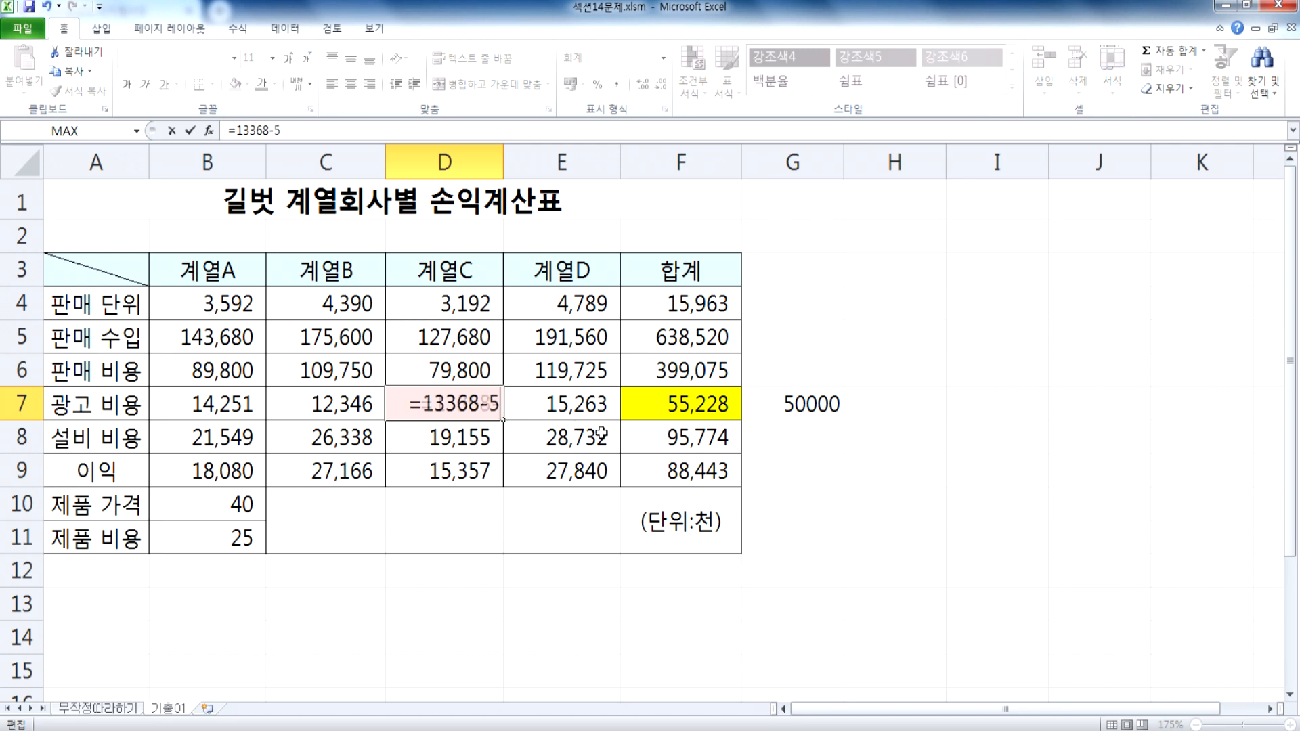
{"action": "type", "text": "228"}
{"action": "key", "text": "Return"}
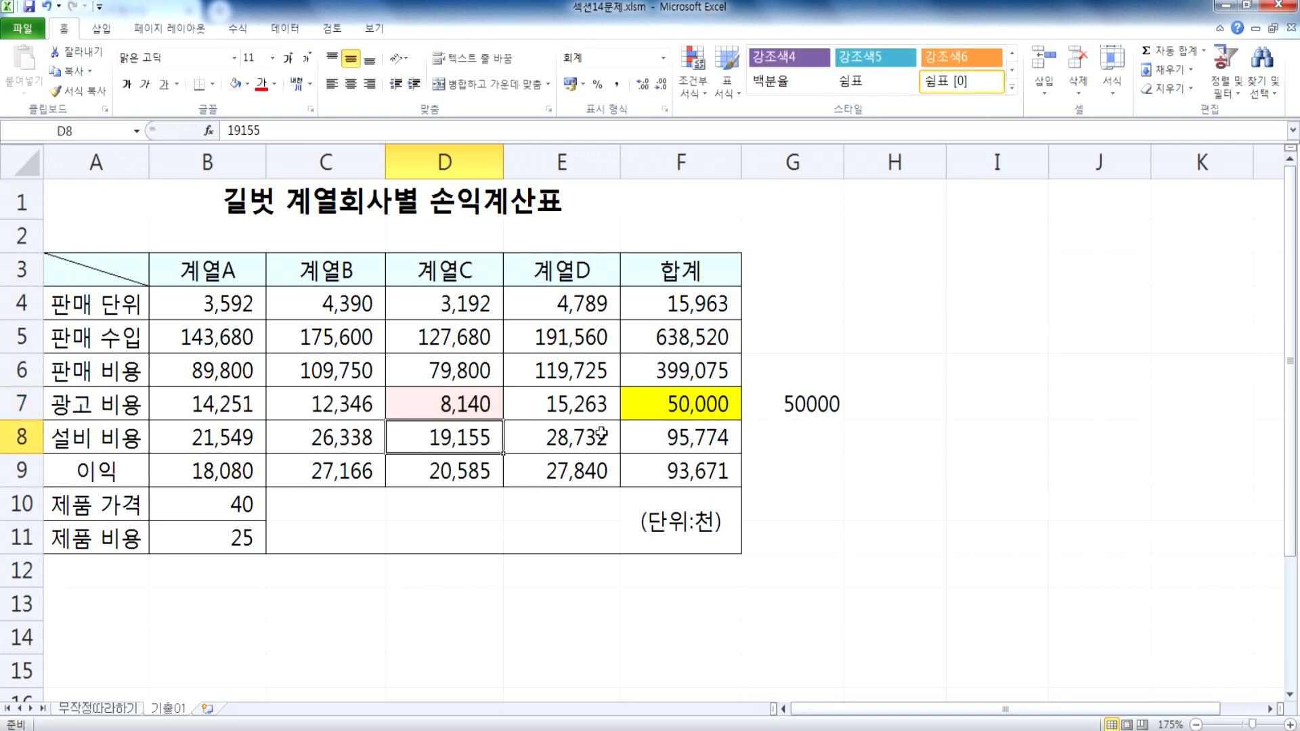
Step: Check D7 and the total in F7, undo the D7 formula, and clear the 50000 note from G7
{"action": "left_click", "coordinate": [427, 411]}
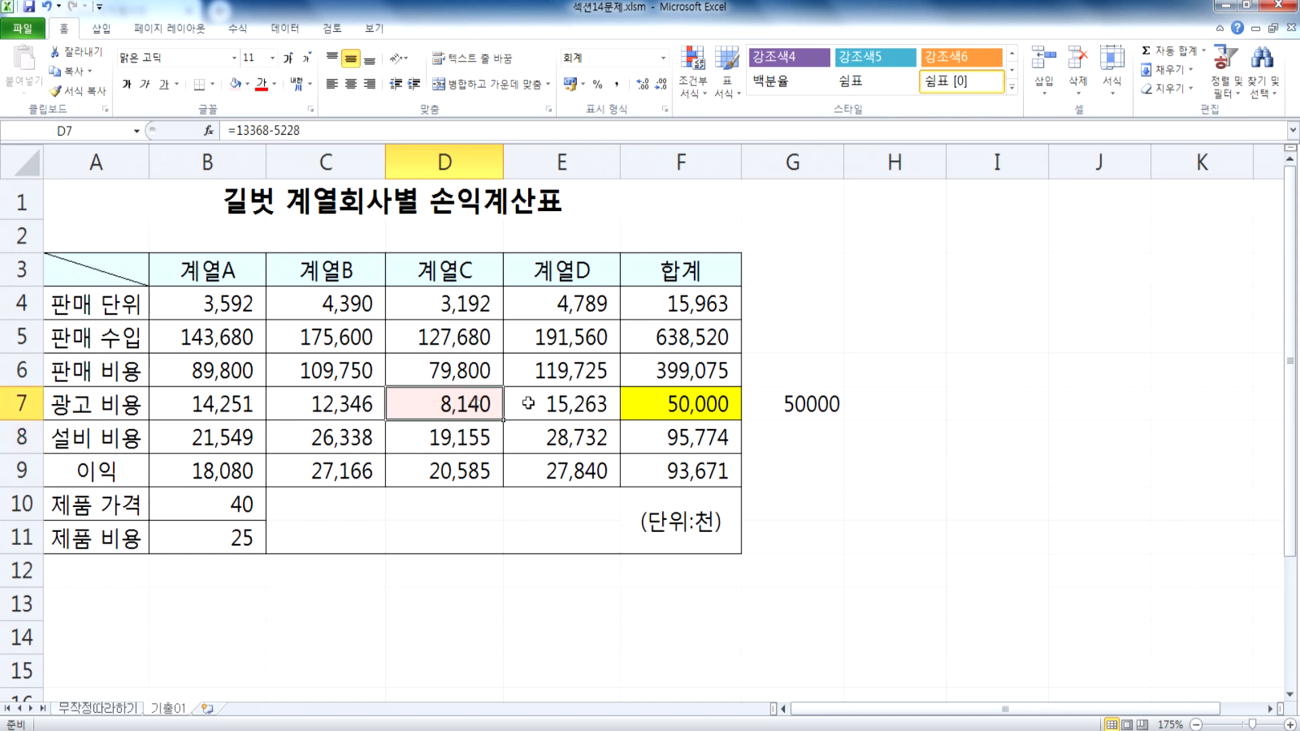
{"action": "left_click", "coordinate": [639, 411]}
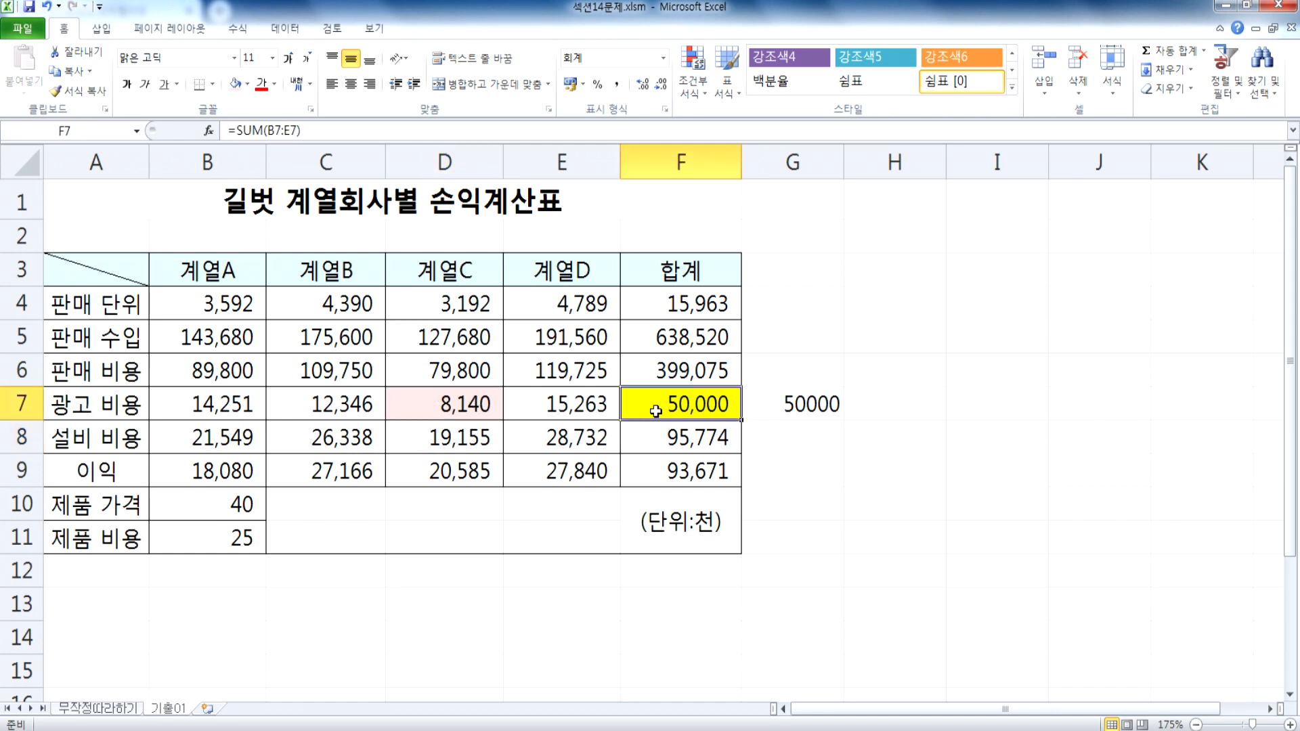
{"action": "key", "text": "ctrl+z"}
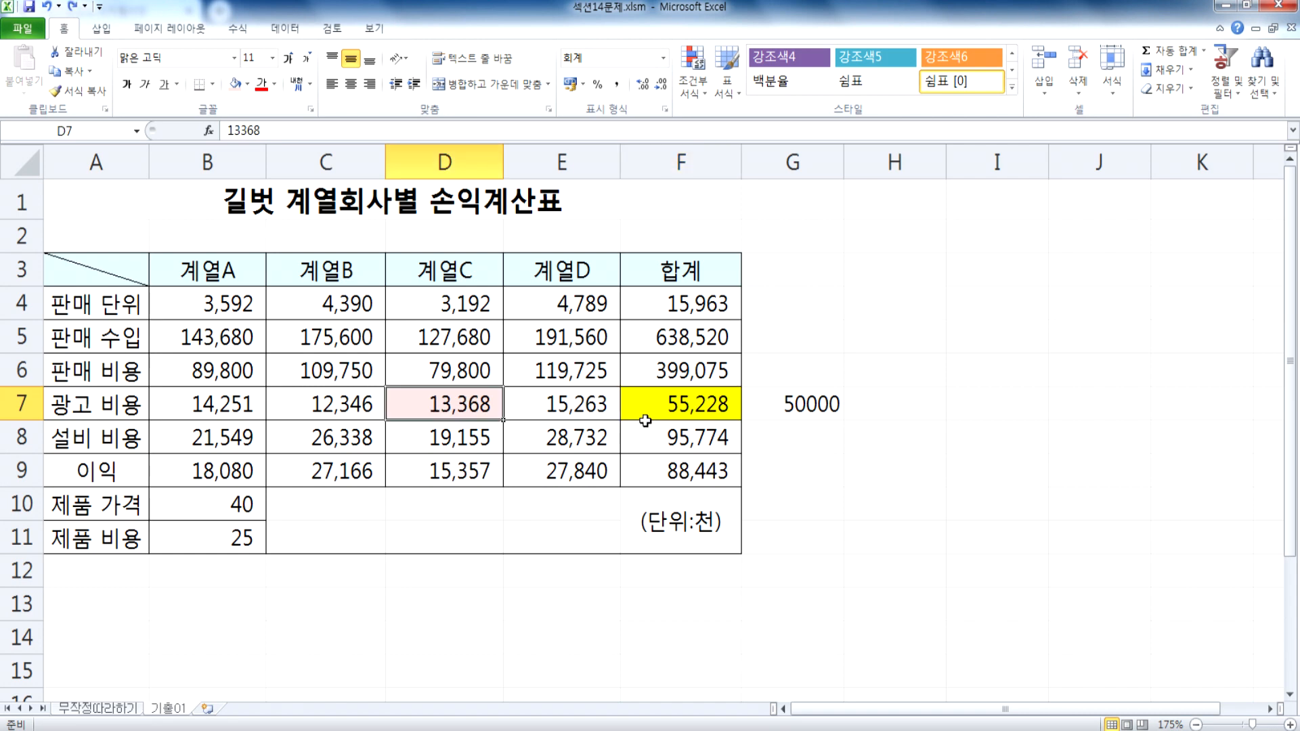
{"action": "double_click", "coordinate": [472, 406]}
{"action": "left_click", "coordinate": [797, 403]}
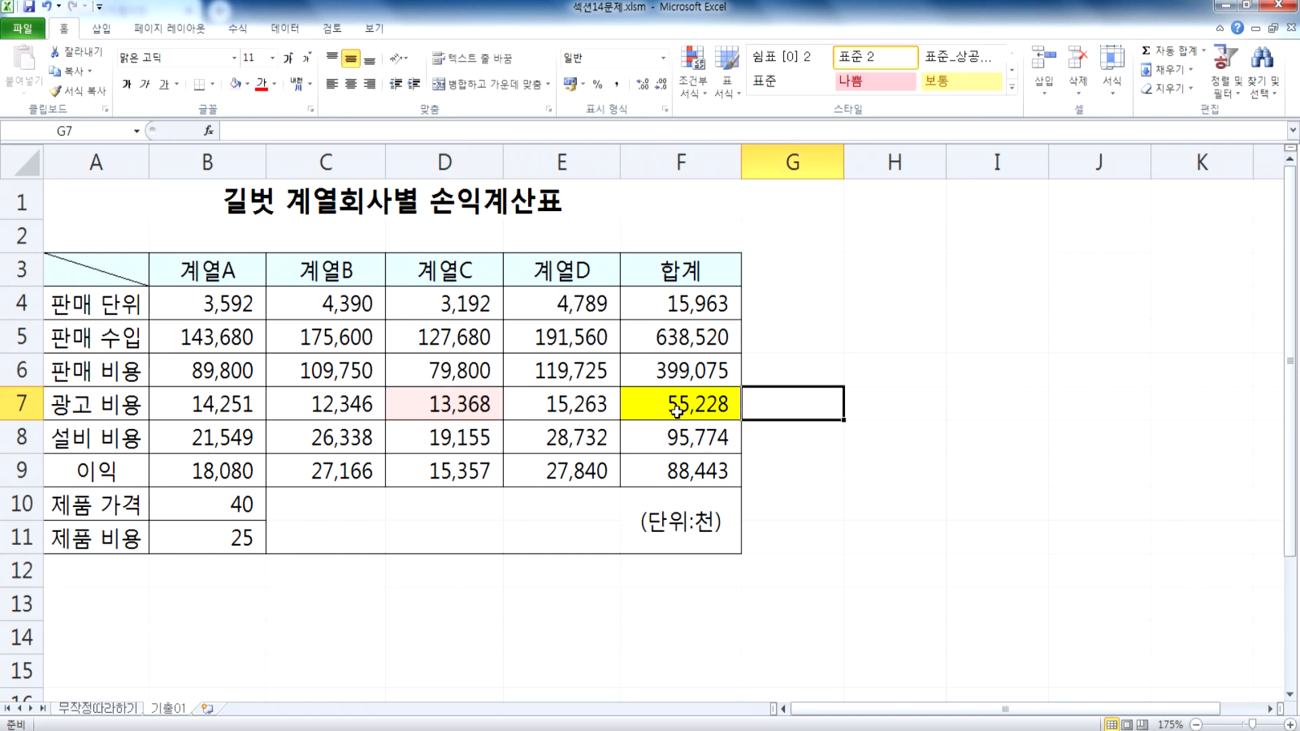
Step: Start Goal Seek with the 광고 비용 total in F7 as the formula cell
{"action": "left_click", "coordinate": [285, 28]}
{"action": "left_click", "coordinate": [663, 73]}
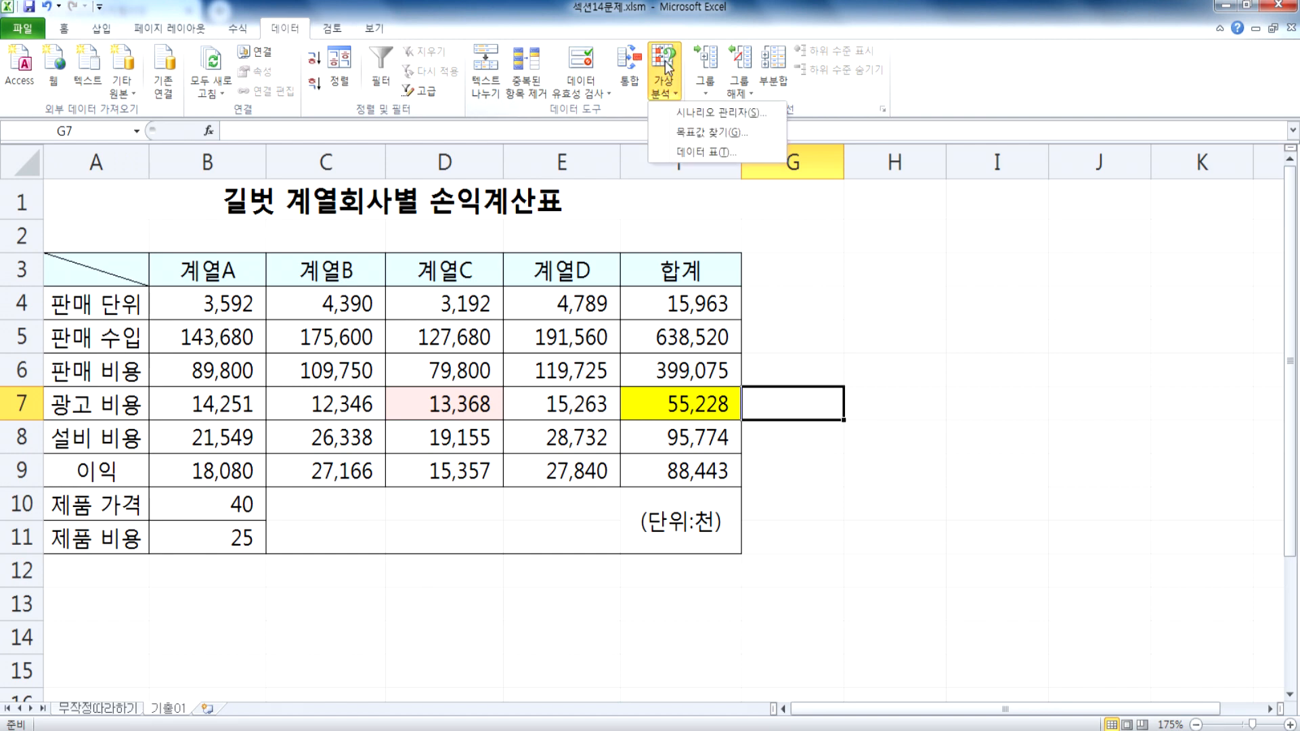
{"action": "left_click", "coordinate": [691, 134]}
{"action": "left_click_drag", "start_coordinate": [610, 267], "coordinate": [841, 370]}
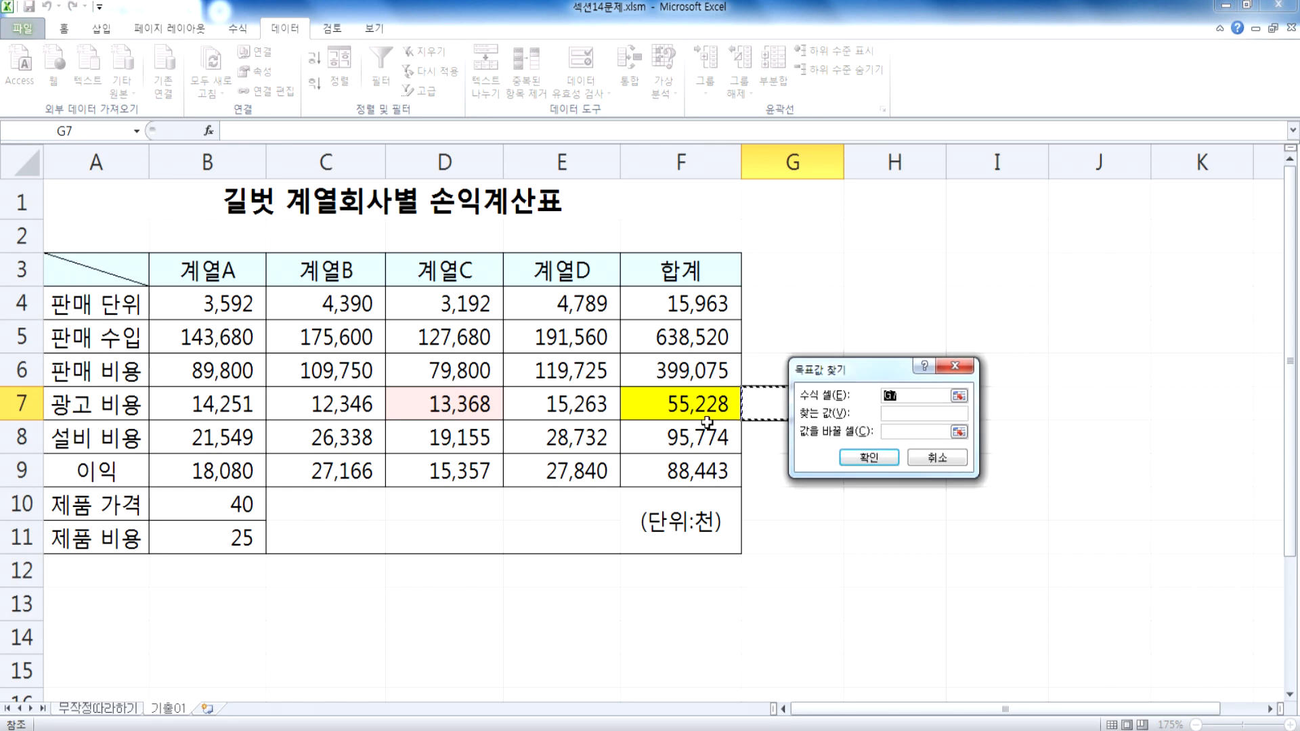
{"action": "left_click", "coordinate": [660, 406]}
{"action": "left_click_drag", "start_coordinate": [822, 371], "coordinate": [781, 369]}
Step: Set the Goal Seek value to 50000 with D7 as the changing cell, run it, and accept the solution
{"action": "left_click", "coordinate": [854, 413]}
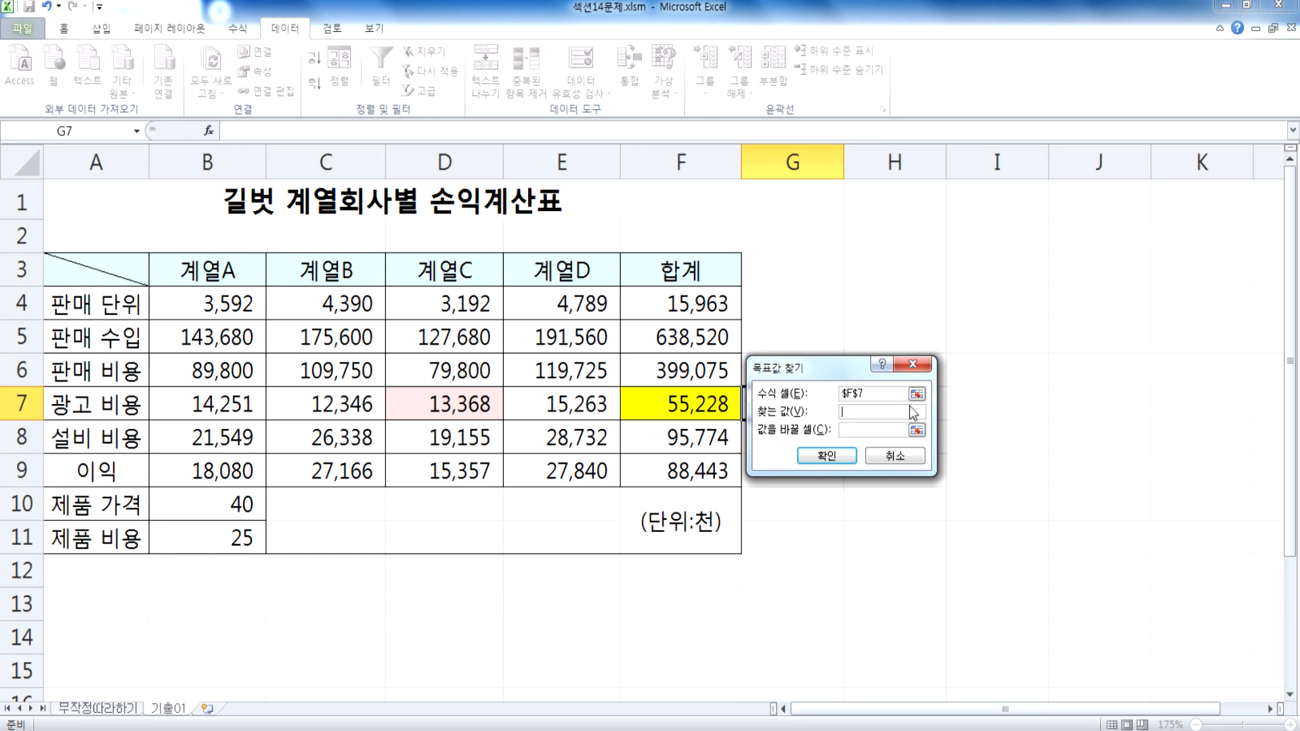
{"action": "type", "text": "5000,0"}
{"action": "key", "text": "BackSpace"}
{"action": "left_click", "coordinate": [858, 429]}
{"action": "left_click", "coordinate": [429, 403]}
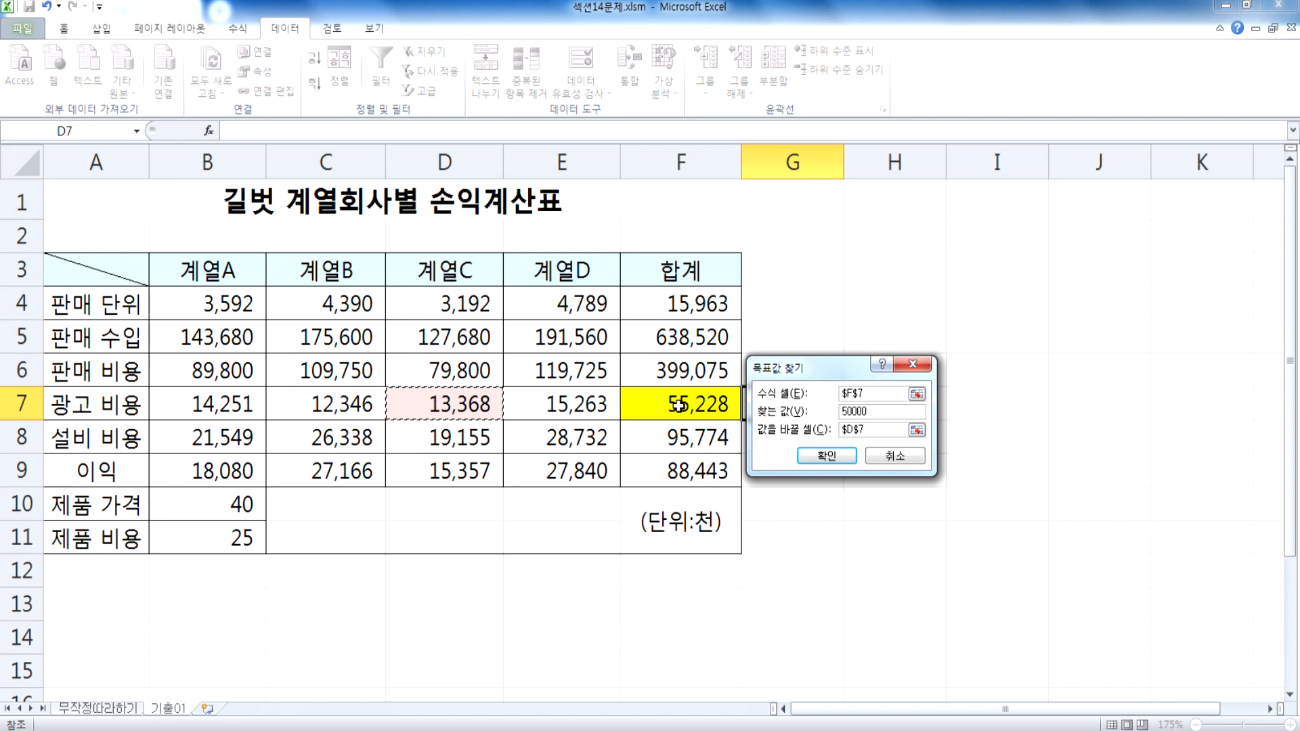
{"action": "left_click", "coordinate": [823, 456]}
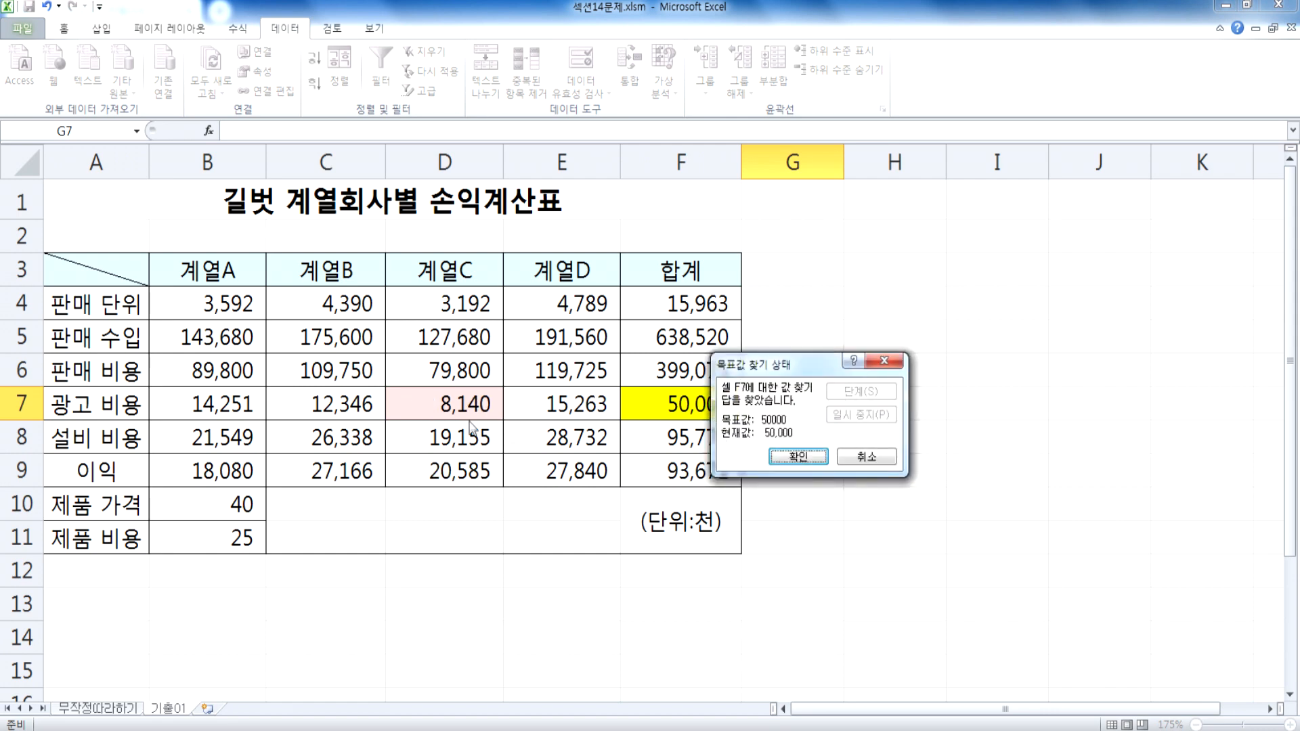
{"action": "left_click_drag", "start_coordinate": [840, 349], "coordinate": [830, 340]}
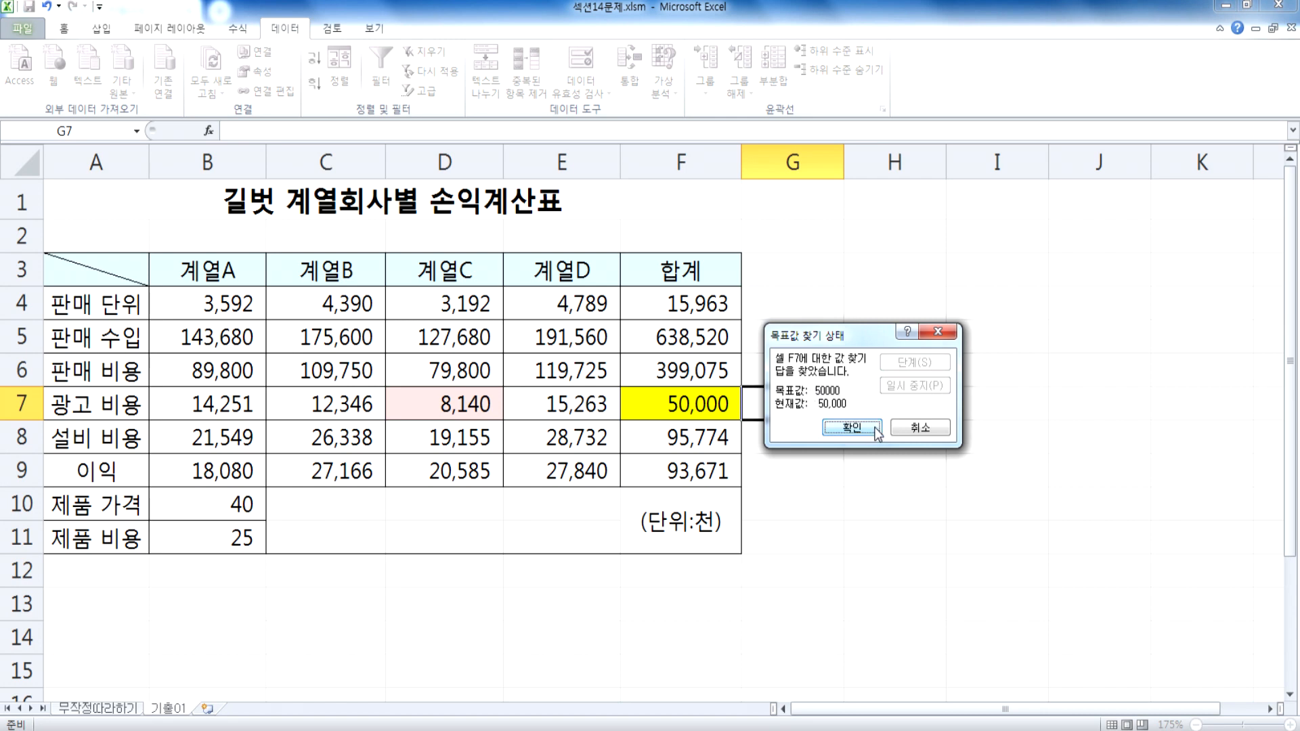
{"action": "left_click", "coordinate": [872, 431]}
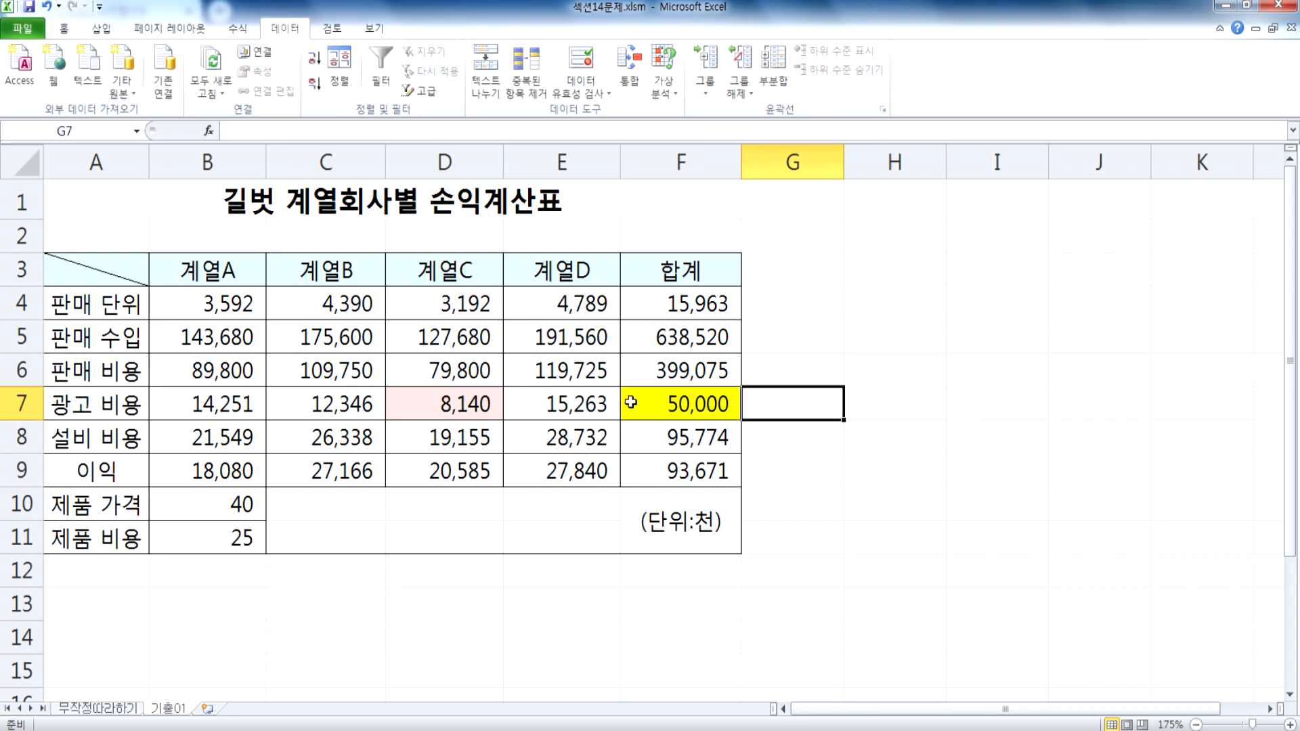
{"action": "left_click", "coordinate": [532, 594]}
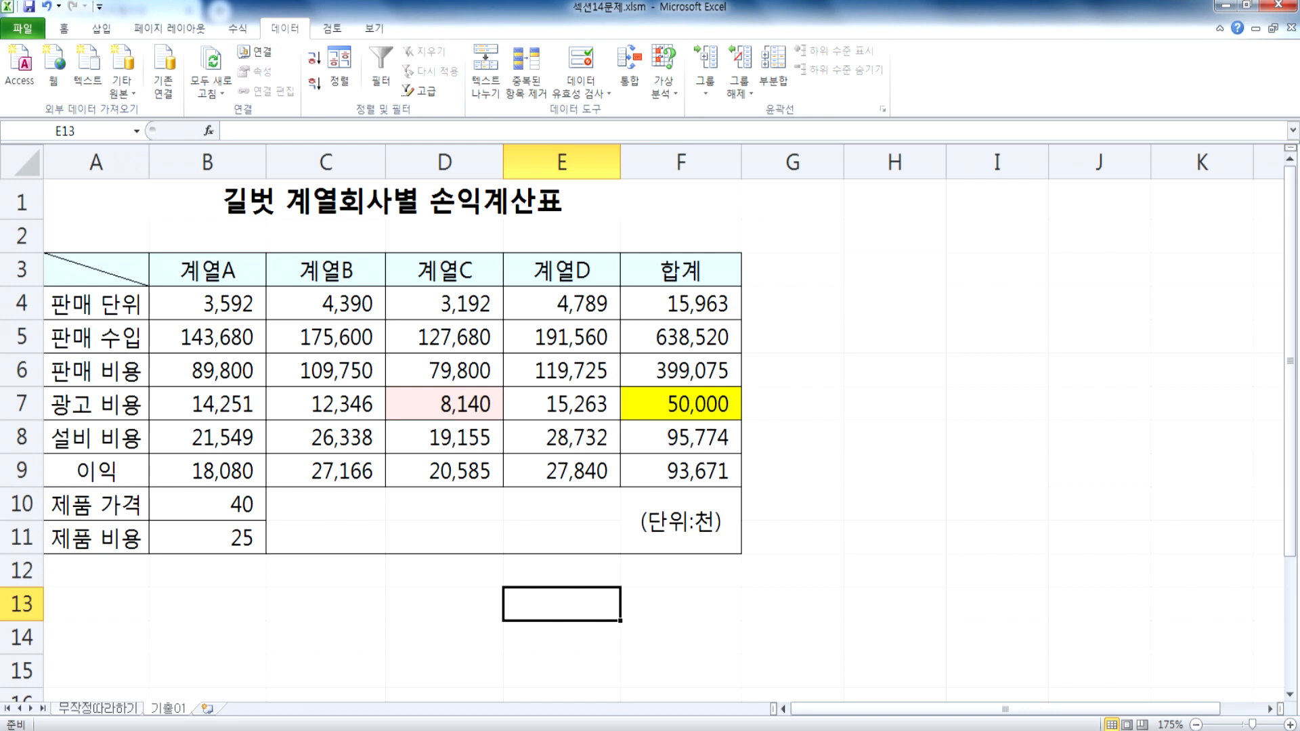
Step: Switch to the blank Notepad document and write the heading "* 분석작업"
{"action": "key", "text": "alt+Tab"}
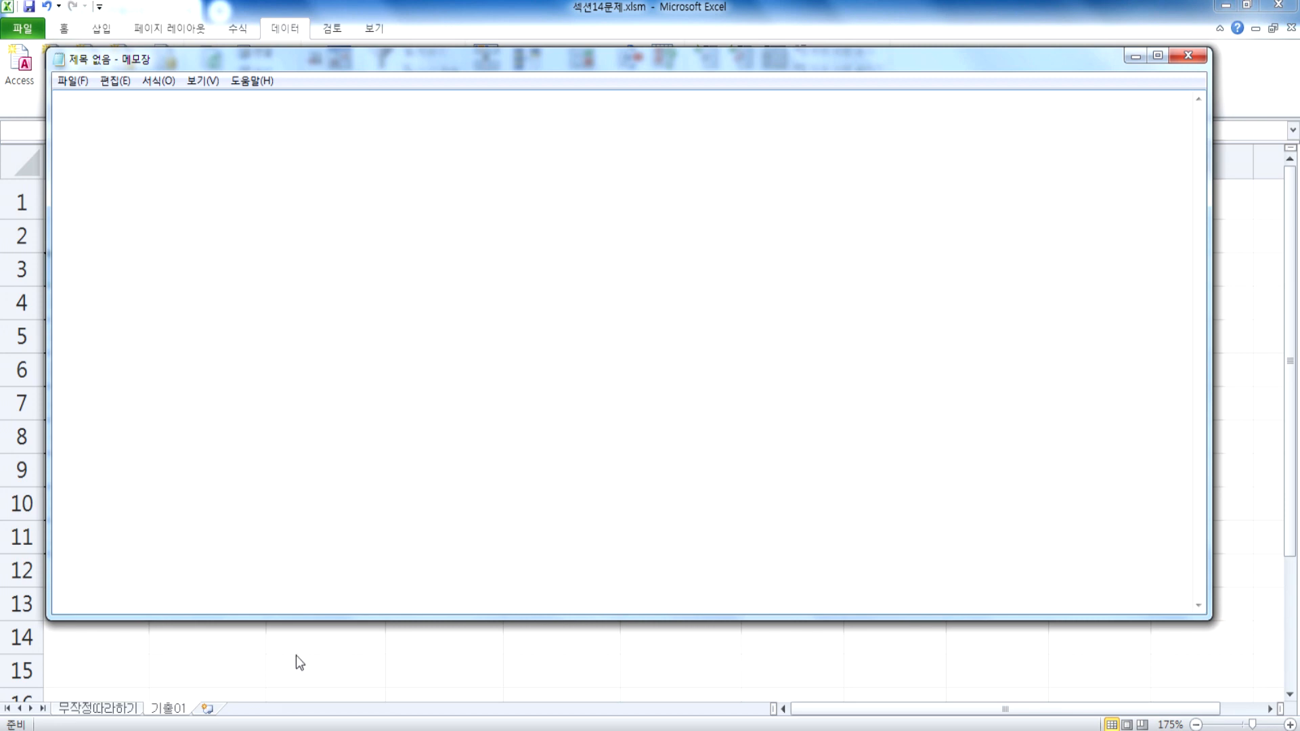
{"action": "type", "text": "분석"}
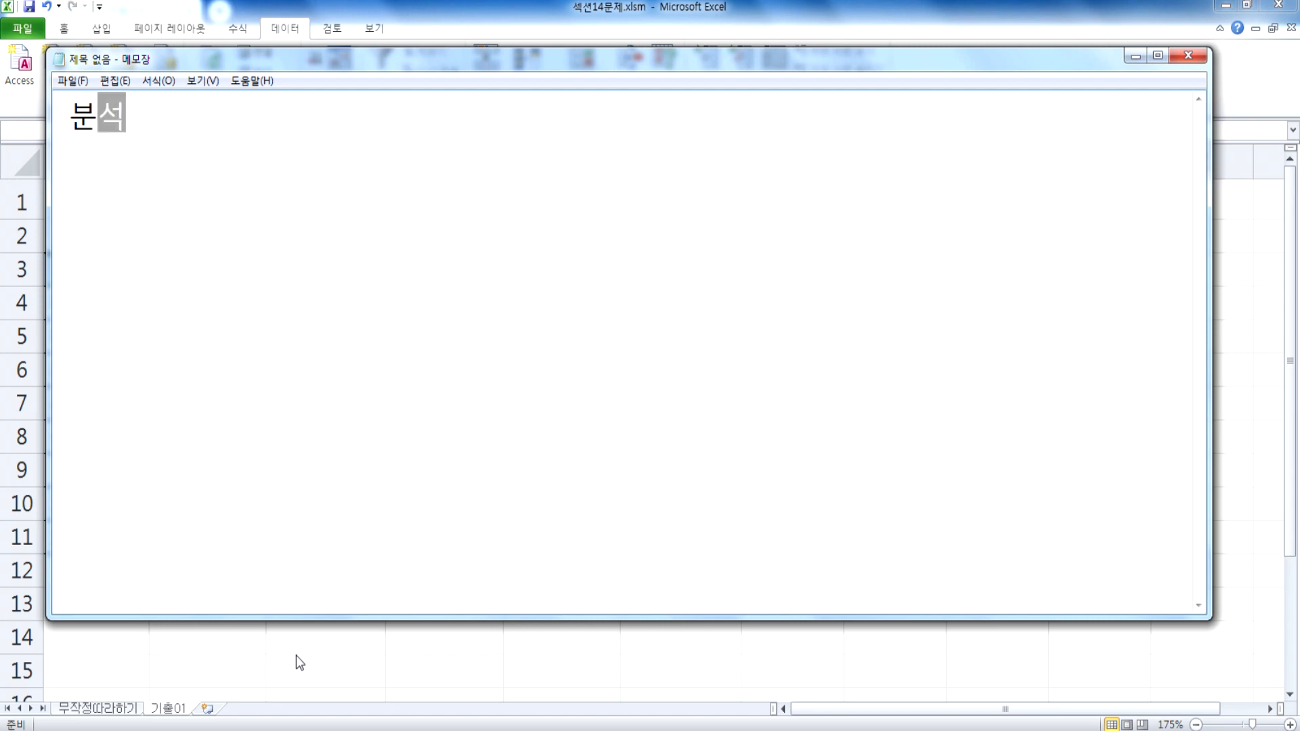
{"action": "type", "text": "작업"}
{"action": "key", "text": "Home"}
{"action": "type", "text": "*"}
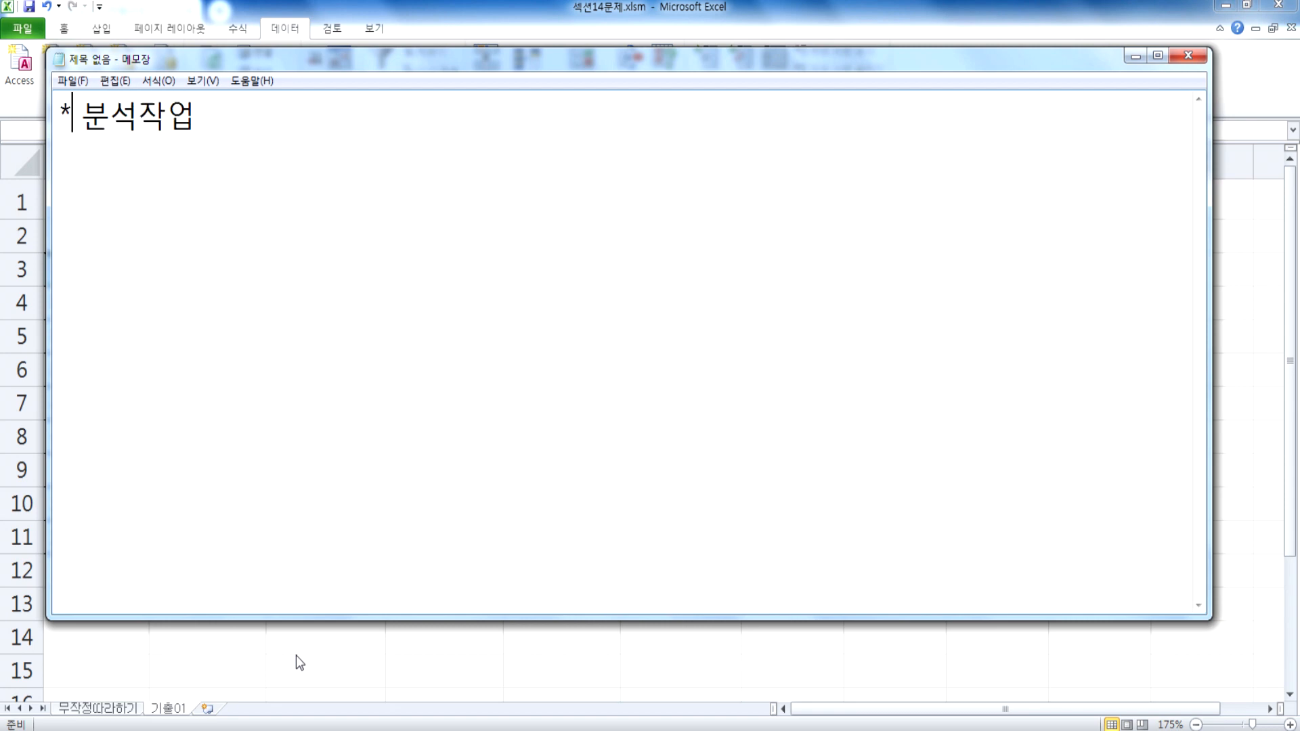
{"action": "key", "text": "Delete"}
{"action": "key", "text": "End"}
Step: Add the line "부분합/정렬" under the 분석작업 heading
{"action": "key", "text": "Return"}
{"action": "type", "text": "부분합"}
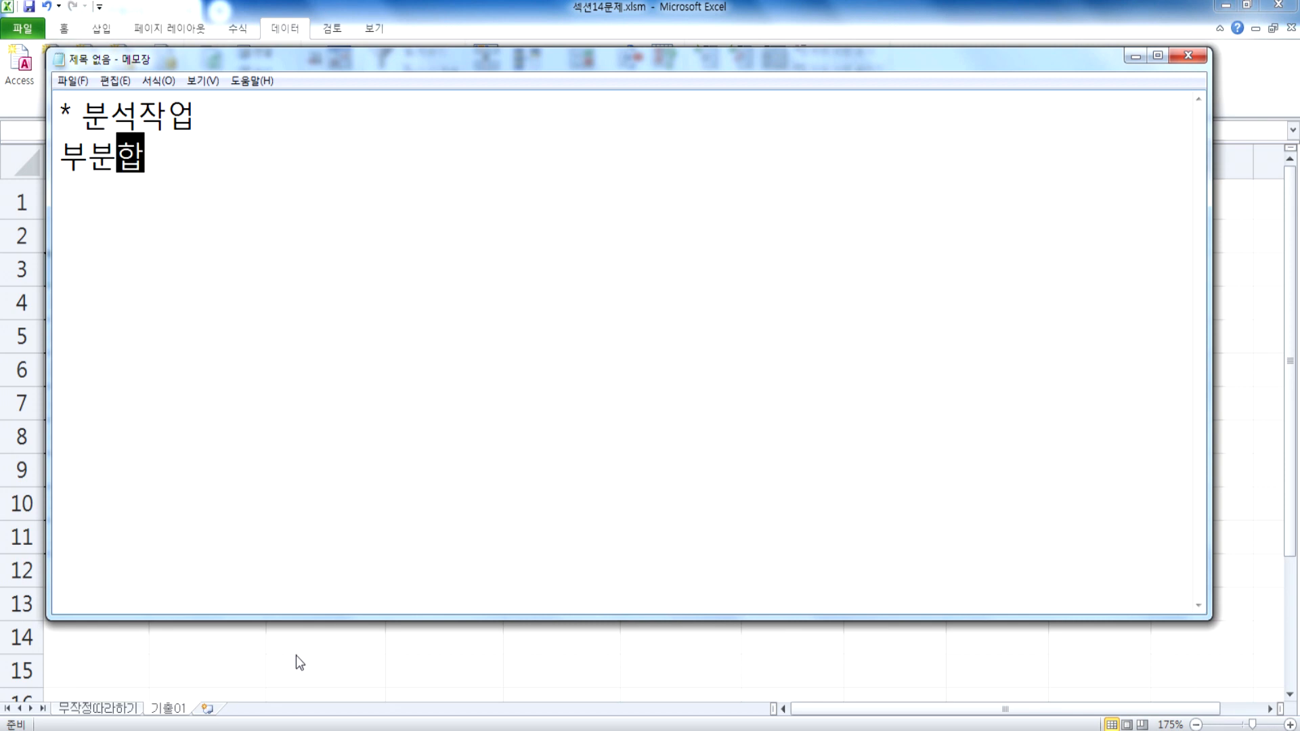
{"action": "type", "text": "/ㅈ저ㅇ"}
{"action": "key", "text": "BackSpace"}
{"action": "key", "text": "BackSpace"}
{"action": "type", "text": "정렬"}
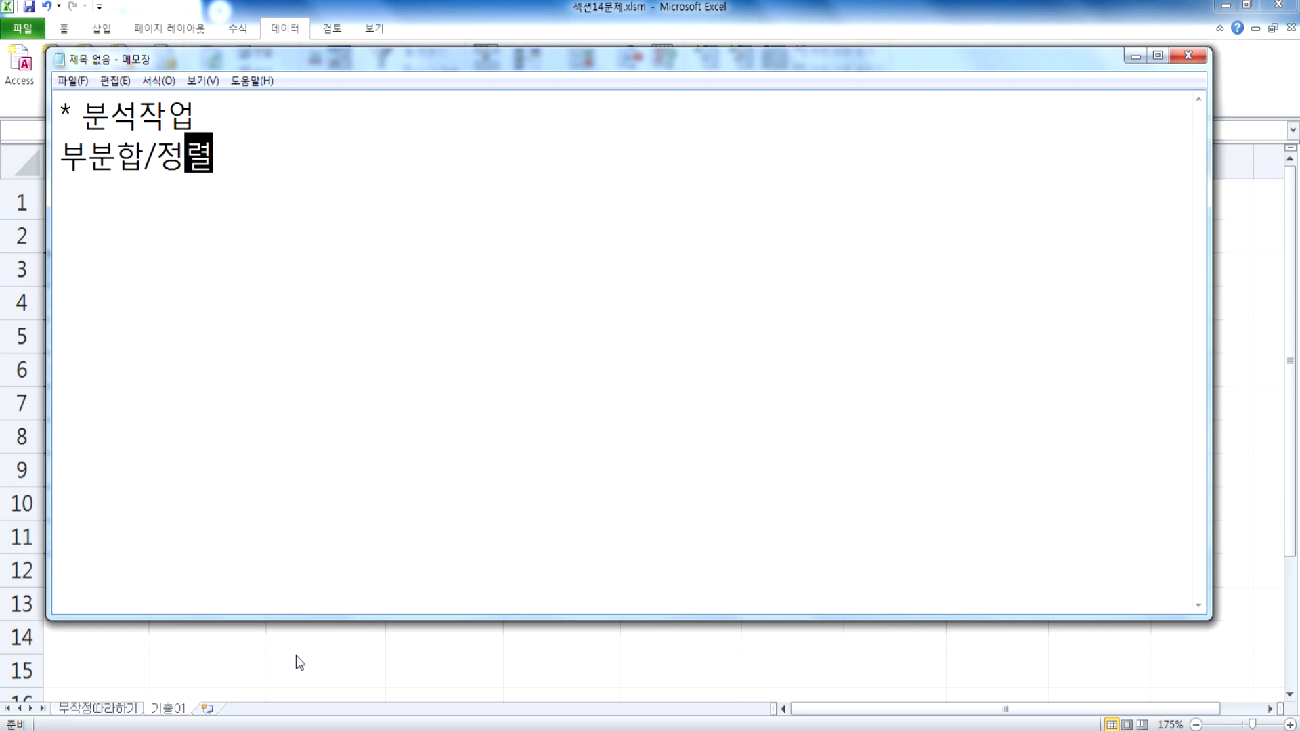
Step: Add "피벗테이블" and "데이터 표" as separate lines below 부분합/정렬
{"action": "key", "text": "Return"}
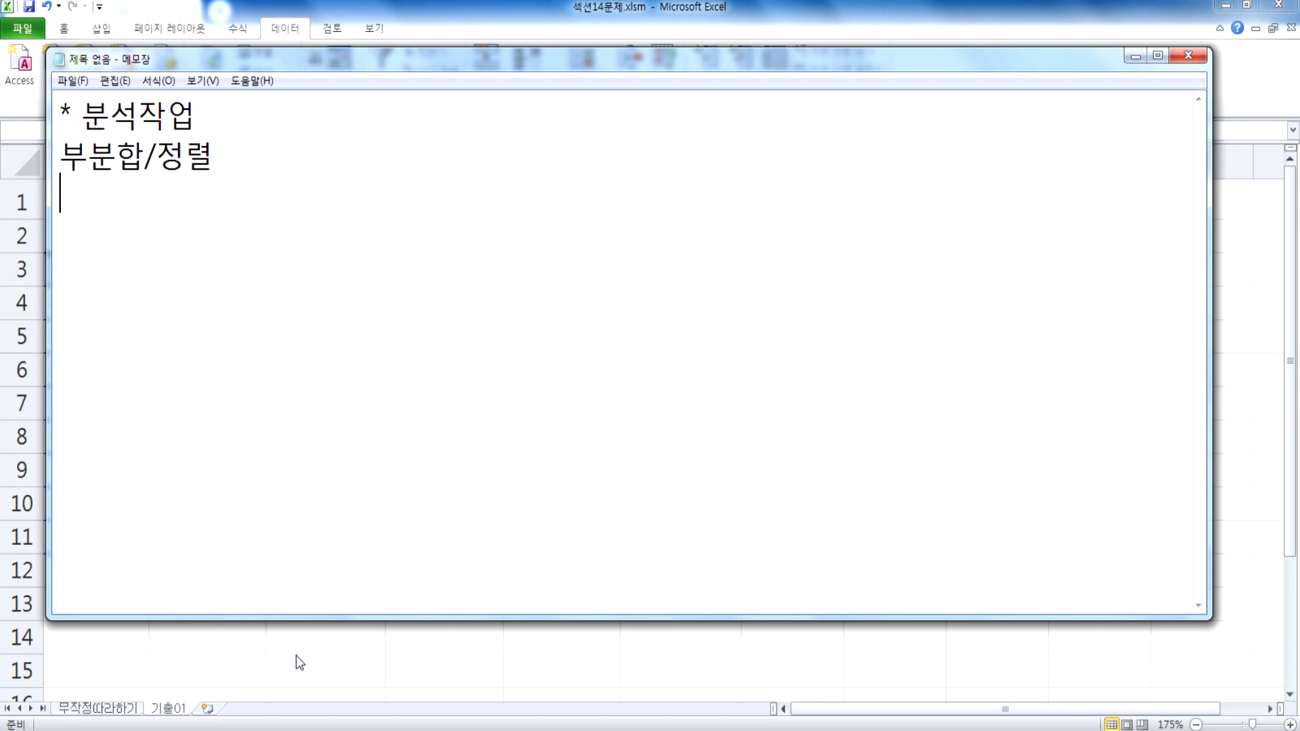
{"action": "type", "text": "피벗"}
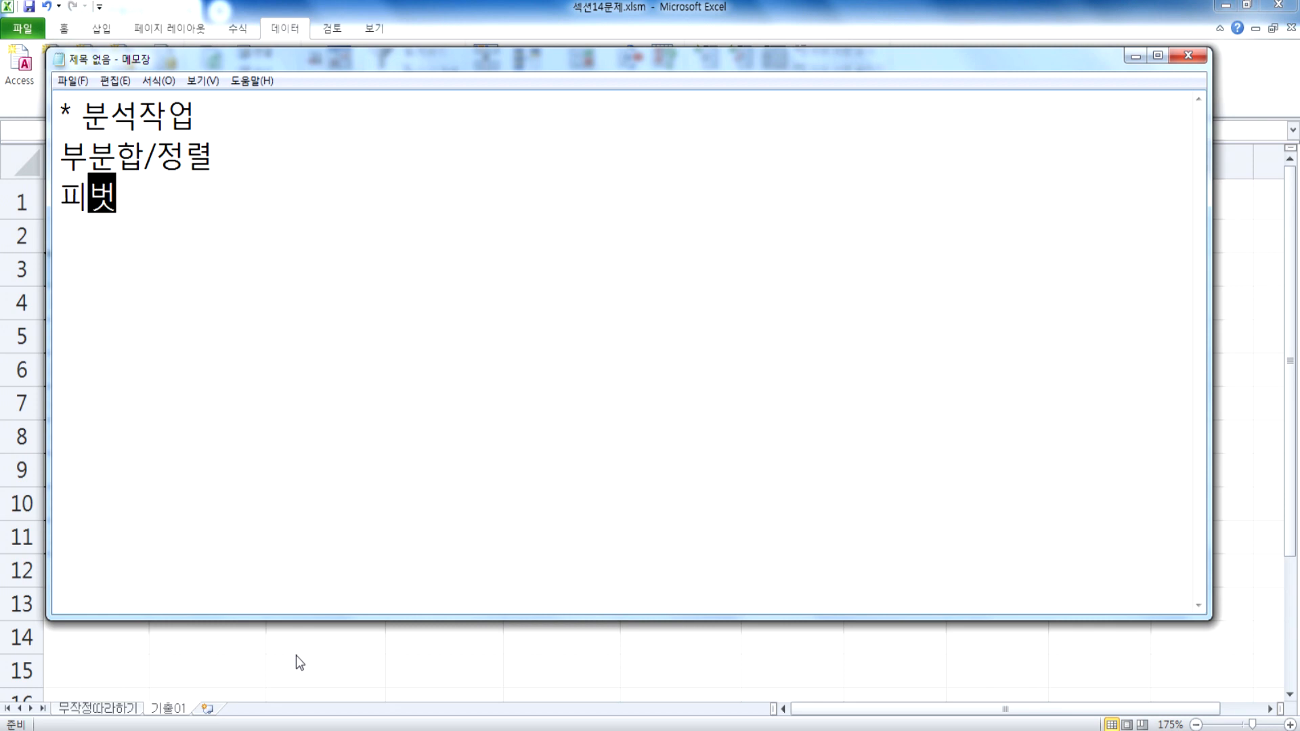
{"action": "type", "text": "테이블"}
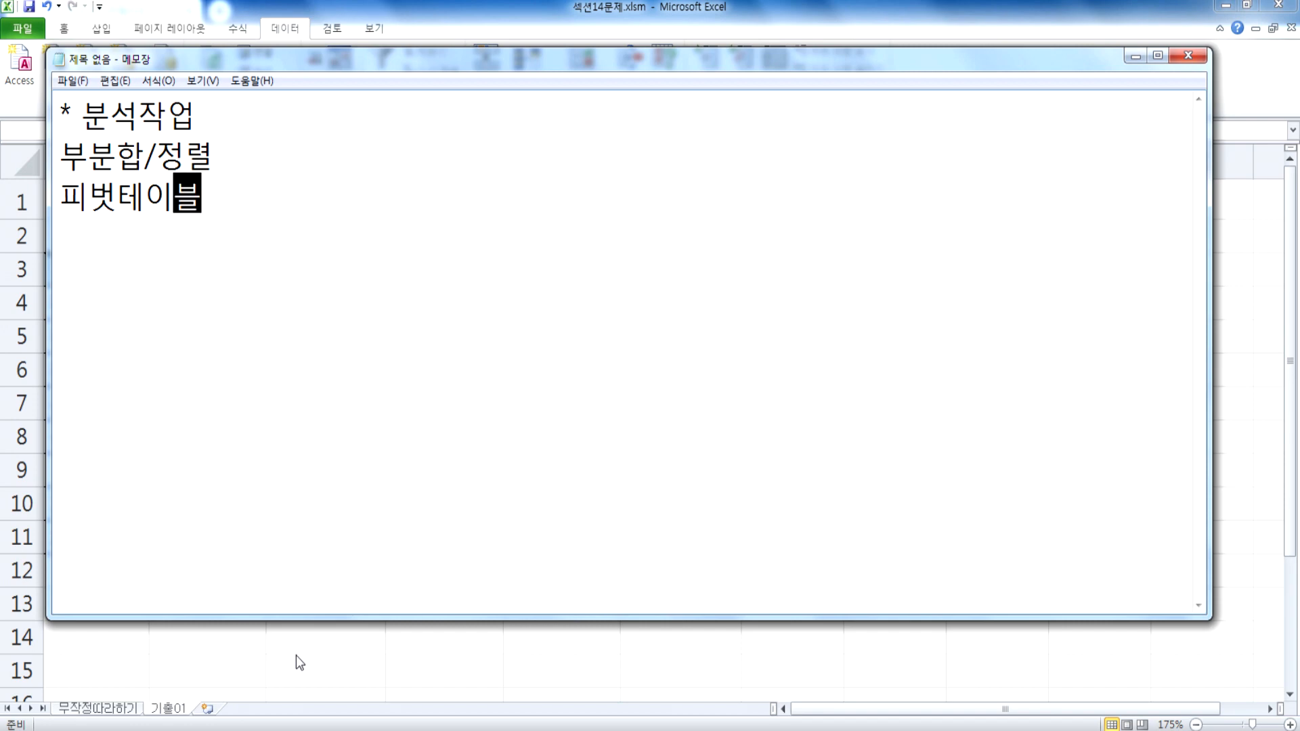
{"action": "key", "text": "Return"}
{"action": "type", "text": "테이"}
{"action": "key", "text": "BackSpace"}
{"action": "key", "text": "BackSpace"}
{"action": "type", "text": "데"}
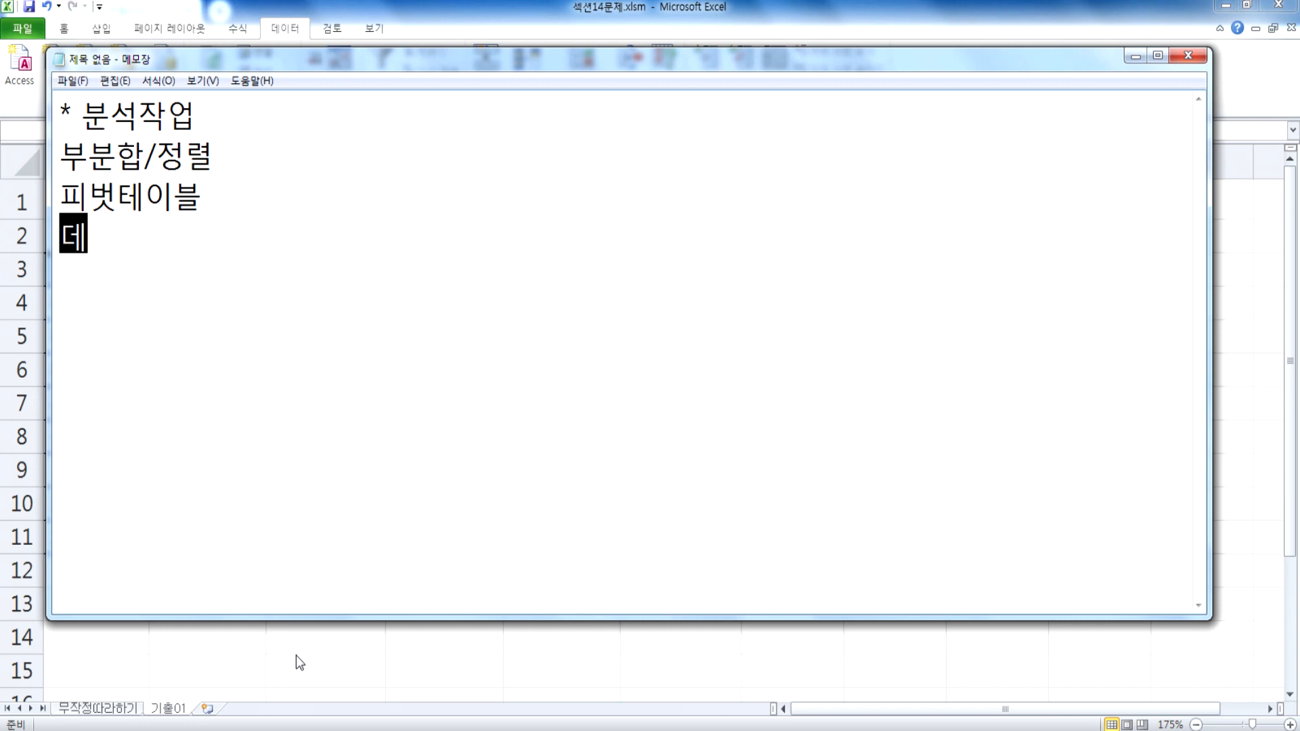
{"action": "type", "text": "이터 표"}
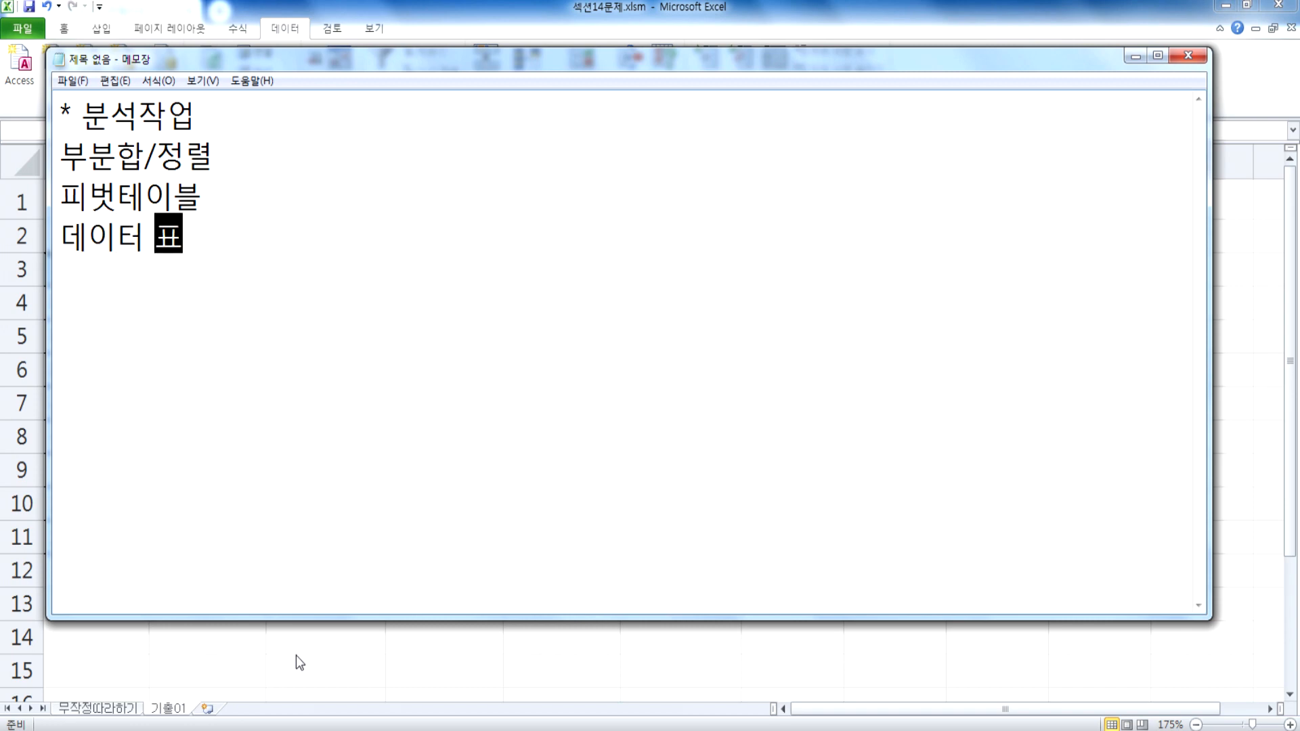
Step: Add the lines "시나리오", "데이터 통합" and "목표값 차기" below the 데이터 표 line
{"action": "key", "text": "Return"}
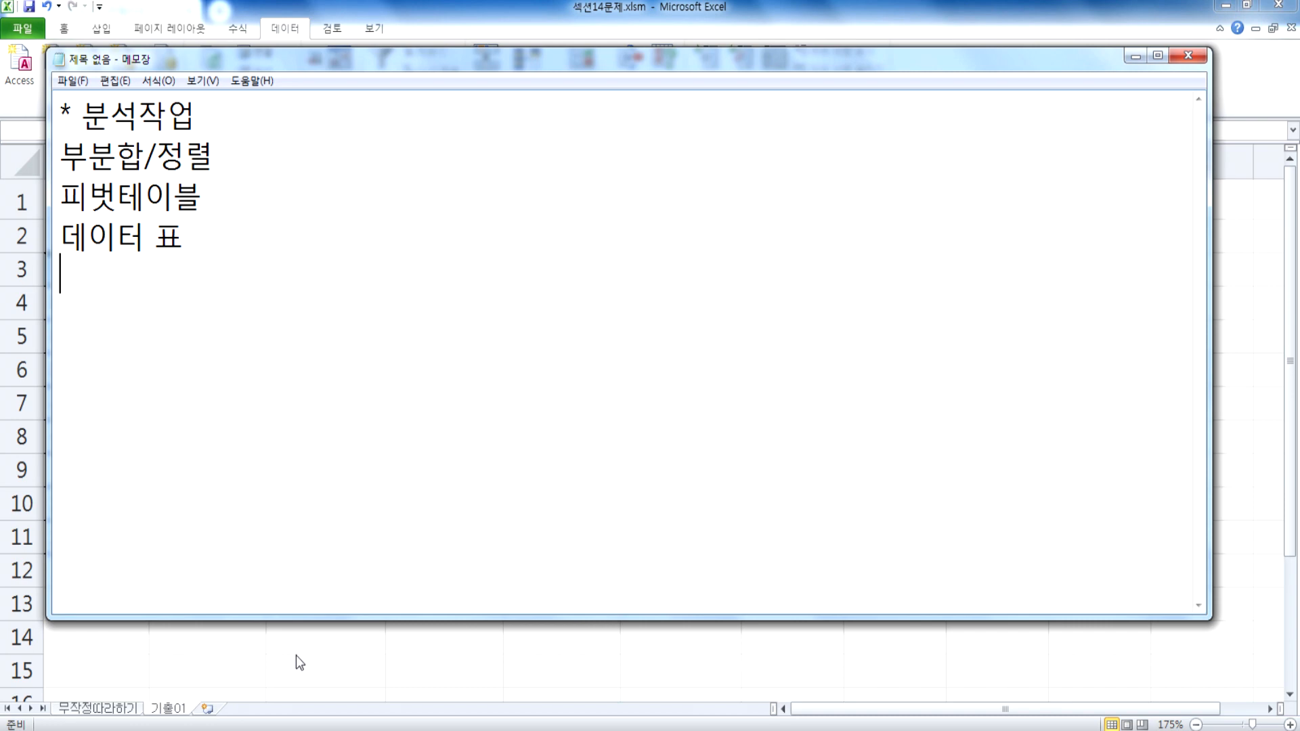
{"action": "type", "text": "시나리오"}
{"action": "key", "text": "Return"}
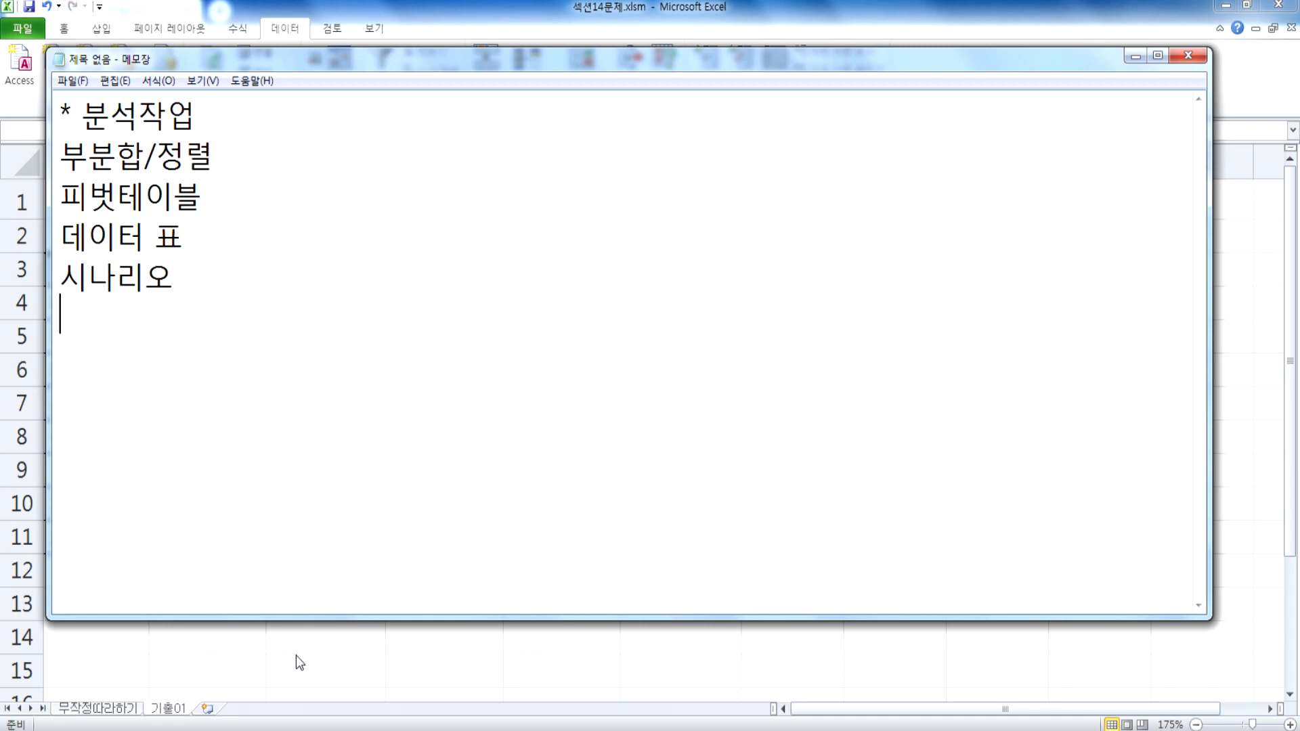
{"action": "type", "text": "데이터 통"}
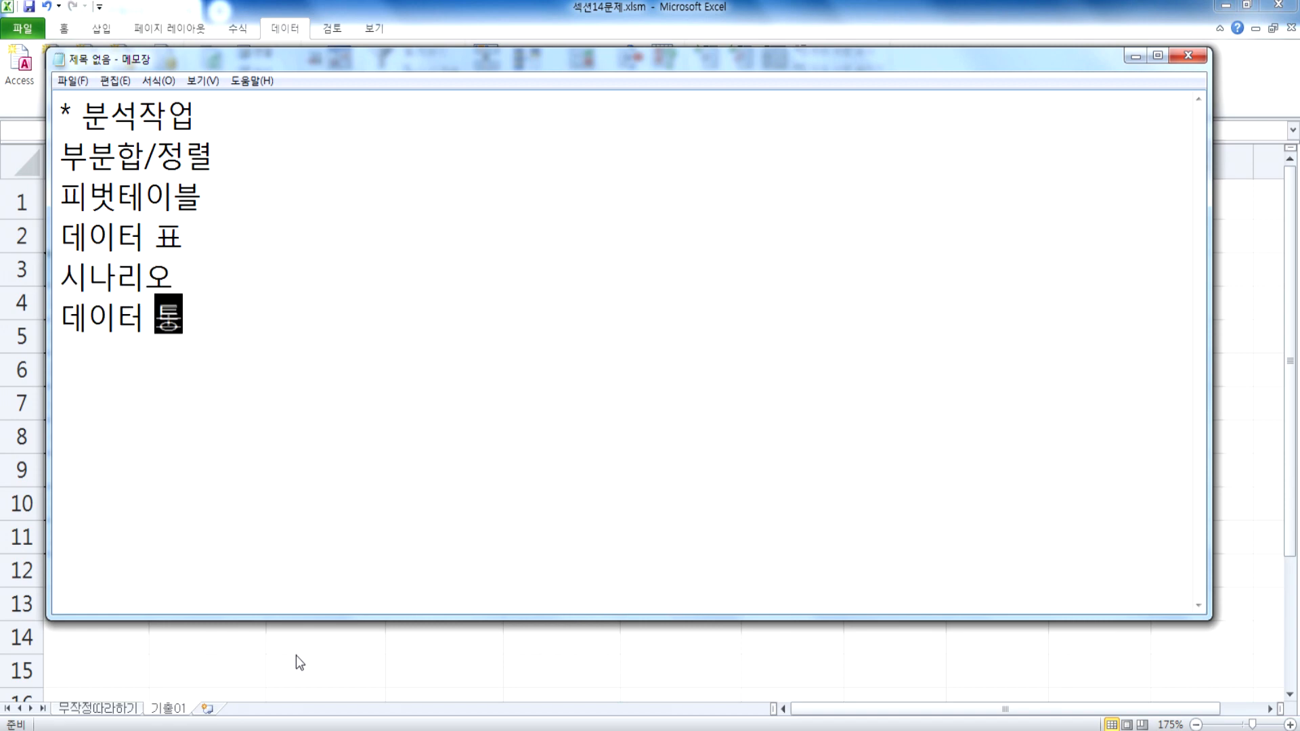
{"action": "type", "text": "합"}
{"action": "key", "text": "Return"}
{"action": "type", "text": "목표값 차기"}
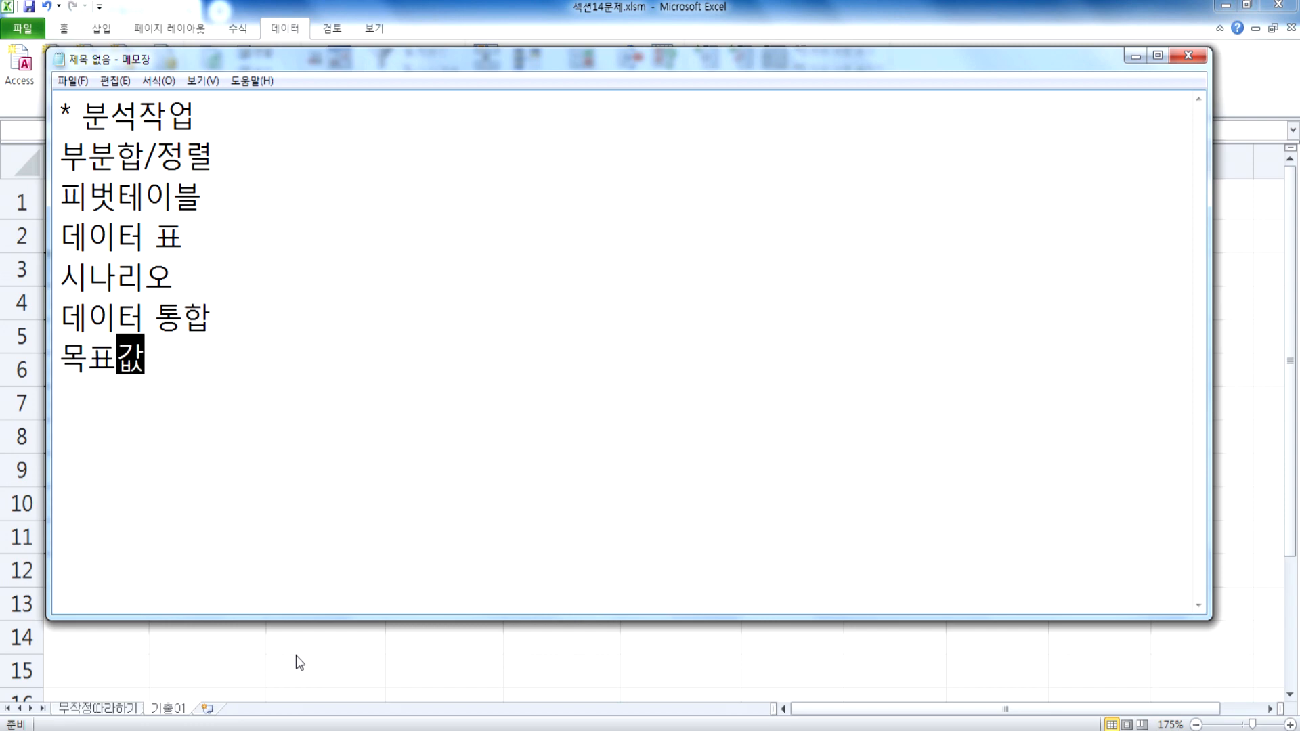
Step: Mark 부분합/정렬, 피벗테이블 and 시나리오 each with an asterisk at the end of the line
{"action": "key", "text": "Up"}
{"action": "key", "text": "Up"}
{"action": "key", "text": "Up"}
{"action": "key", "text": "Up"}
{"action": "key", "text": "Up"}
{"action": "key", "text": "Up"}
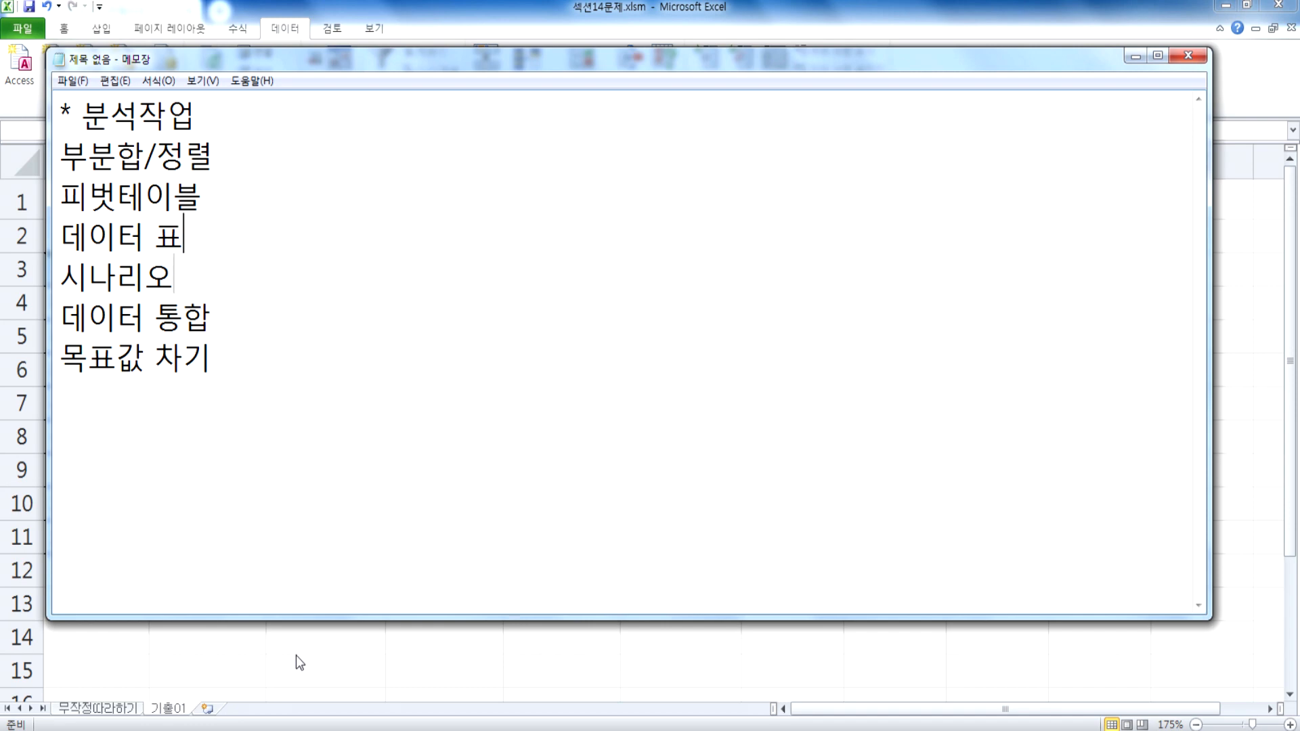
{"action": "key", "text": "Down"}
{"action": "key", "text": "End"}
{"action": "type", "text": "*"}
{"action": "key", "text": "Down"}
{"action": "type", "text": "*"}
{"action": "key", "text": "Down"}
{"action": "key", "text": "Down"}
{"action": "type", "text": "*"}
Step: Correct "차기" to "찾기" in the last line of the 분석작업 list
{"action": "key", "text": "Down"}
{"action": "key", "text": "Down"}
{"action": "key", "text": "BackSpace"}
{"action": "type", "text": "찾"}
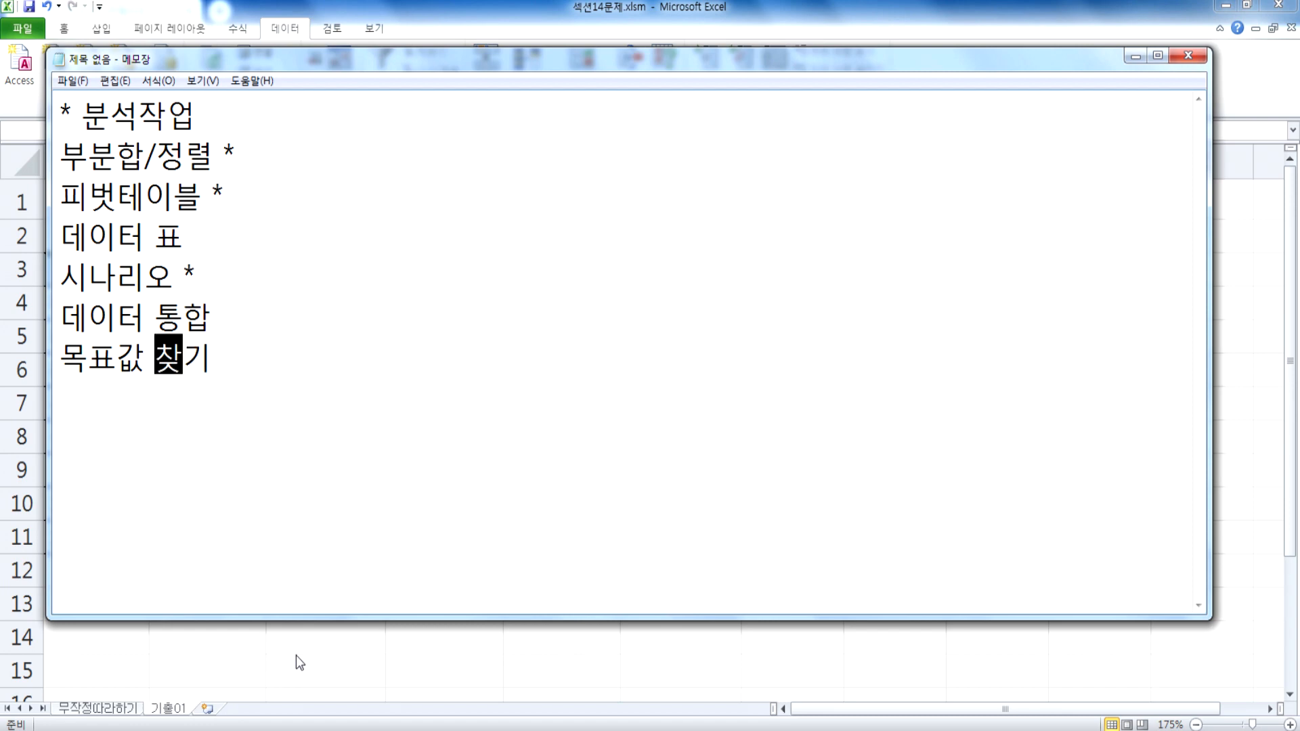
{"action": "key", "text": "Right"}
{"action": "key", "text": "Right"}
Step: Leave a blank line below the 분석작업 list in Notepad and write the heading "* 기타작업"
{"action": "key", "text": "Return"}
{"action": "key", "text": "Return"}
{"action": "key", "text": "Return"}
{"action": "key", "text": "Return"}
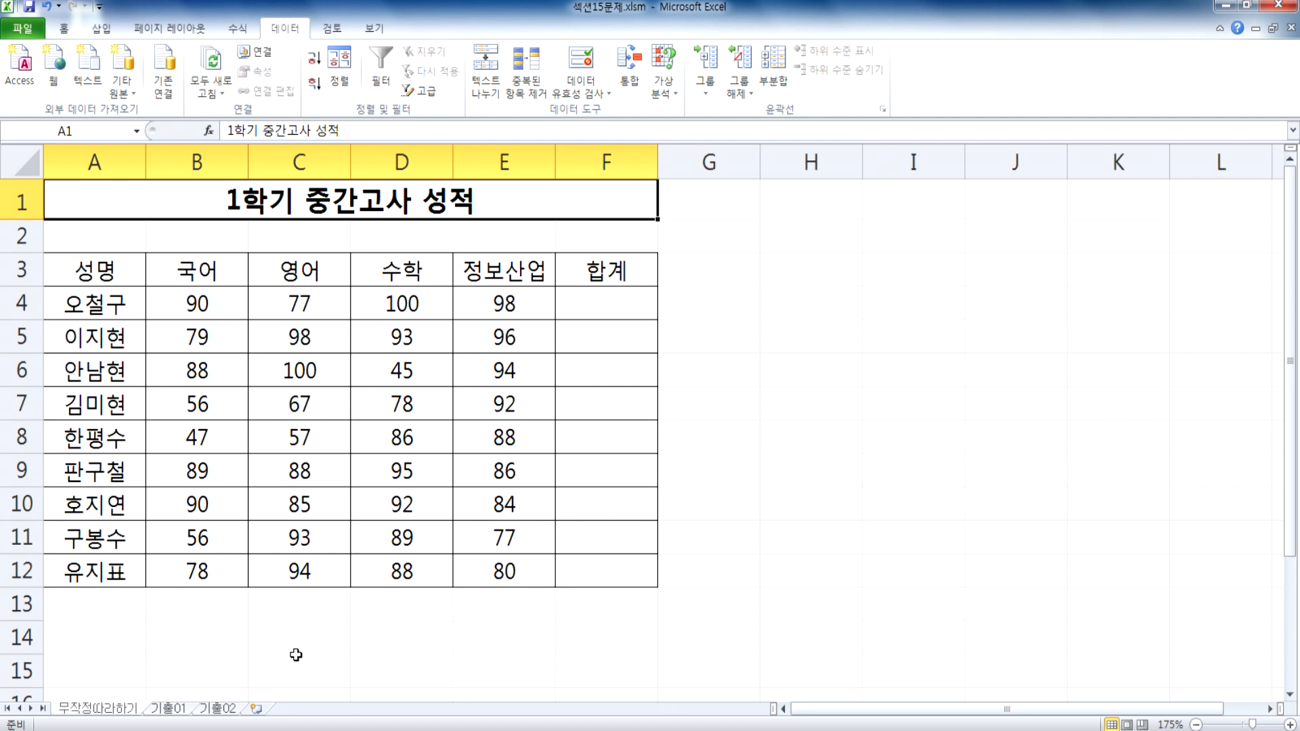
{"action": "key", "text": "alt+Tab"}
{"action": "left_click", "coordinate": [157, 428]}
{"action": "type", "text": "* 길"}
{"action": "type", "text": "타작어"}
{"action": "type", "text": "ㅂ"}
{"action": "key", "text": "Return"}
Step: Add "매크로" and "차트" as separate lines under the 기타작업 heading
{"action": "type", "text": "매크"}
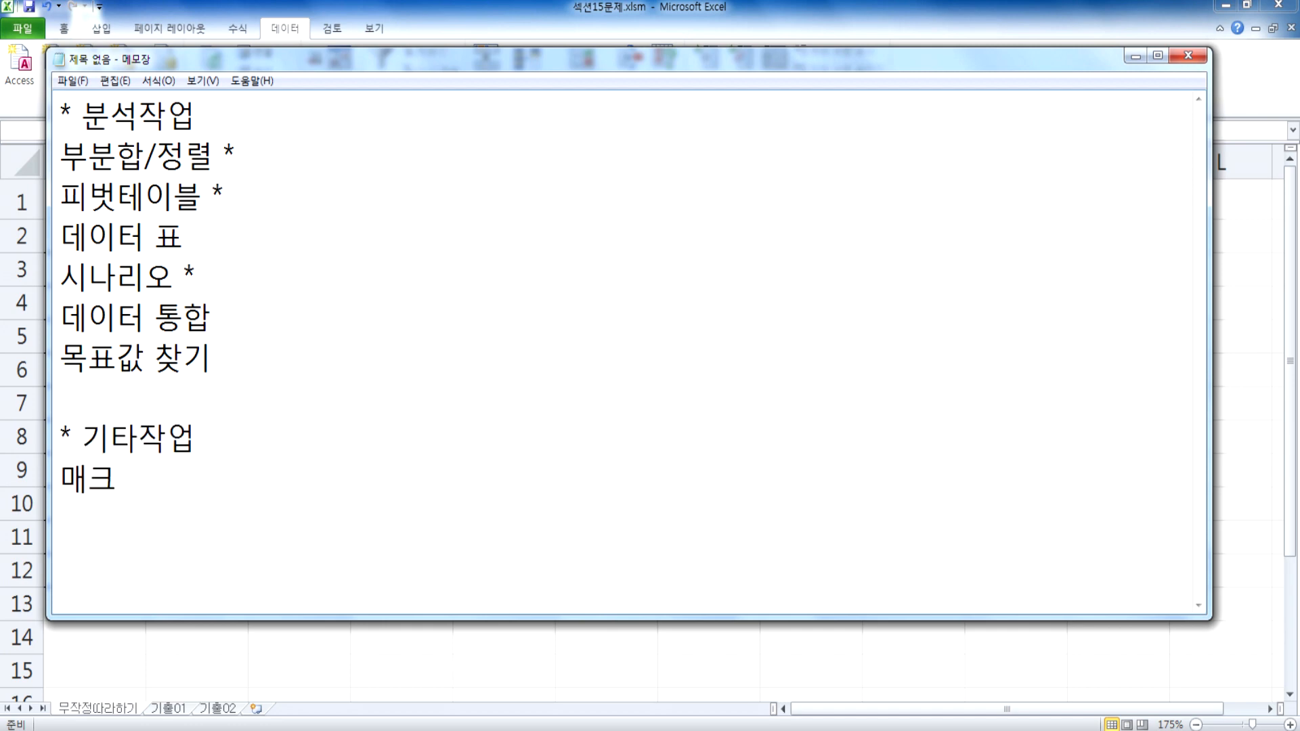
{"action": "type", "text": "로"}
{"action": "key", "text": "Return"}
{"action": "type", "text": "차트"}
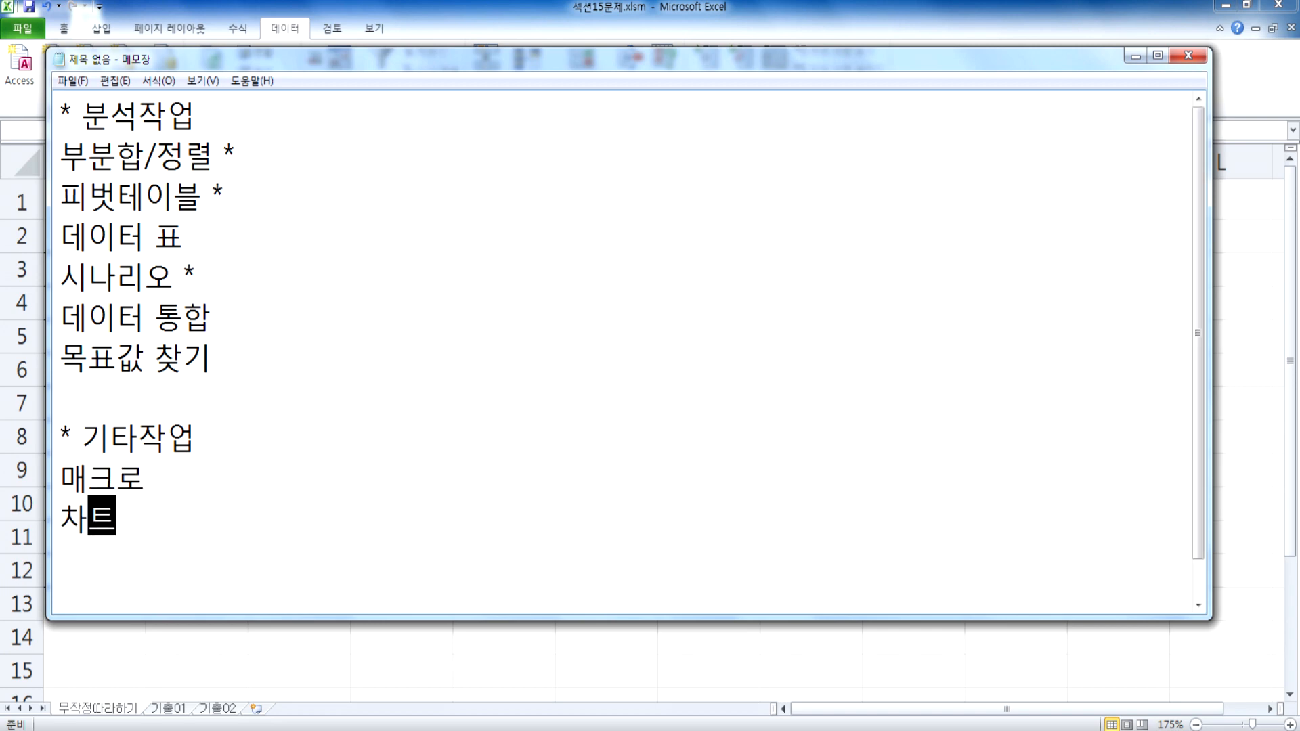
Step: Mark 매크로 and 차트 each with a trailing asterisk and add blank lines below them
{"action": "key", "text": "Up"}
{"action": "key", "text": "End"}
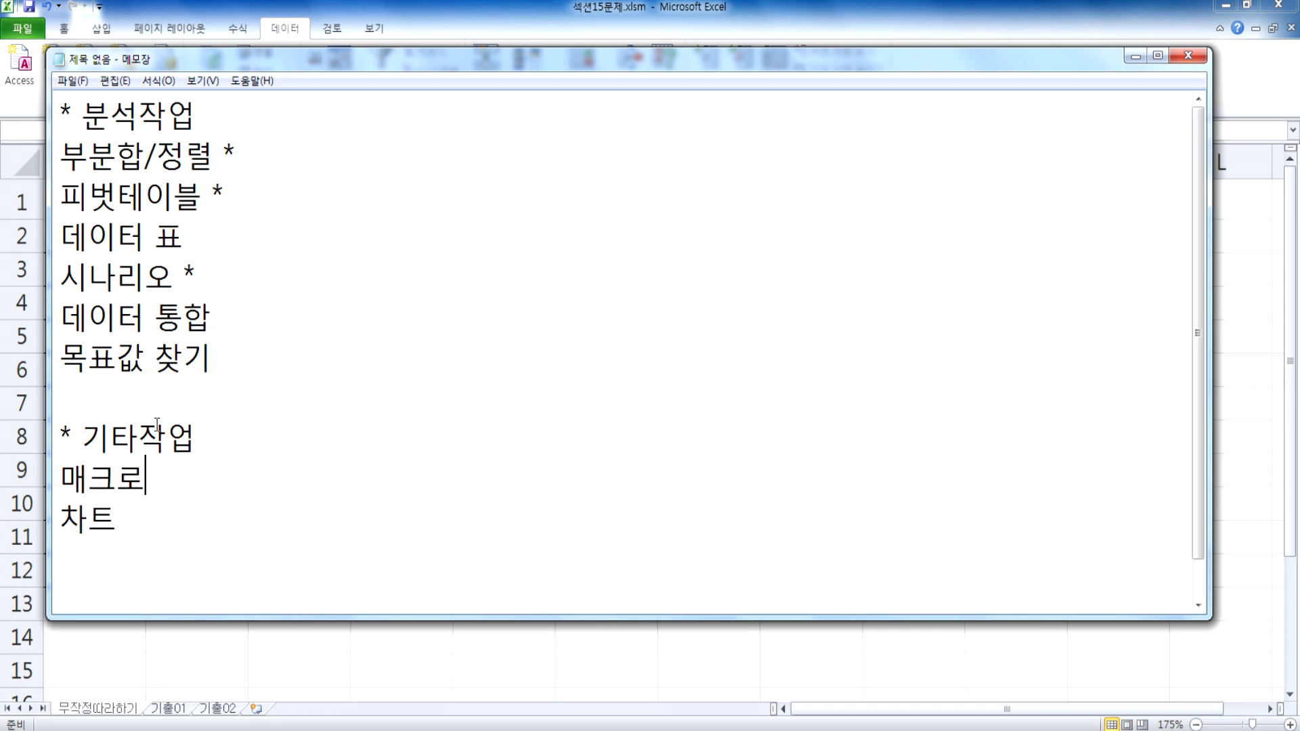
{"action": "type", "text": "*"}
{"action": "type", "text": "*"}
{"action": "key", "text": "Return"}
{"action": "key", "text": "Return"}
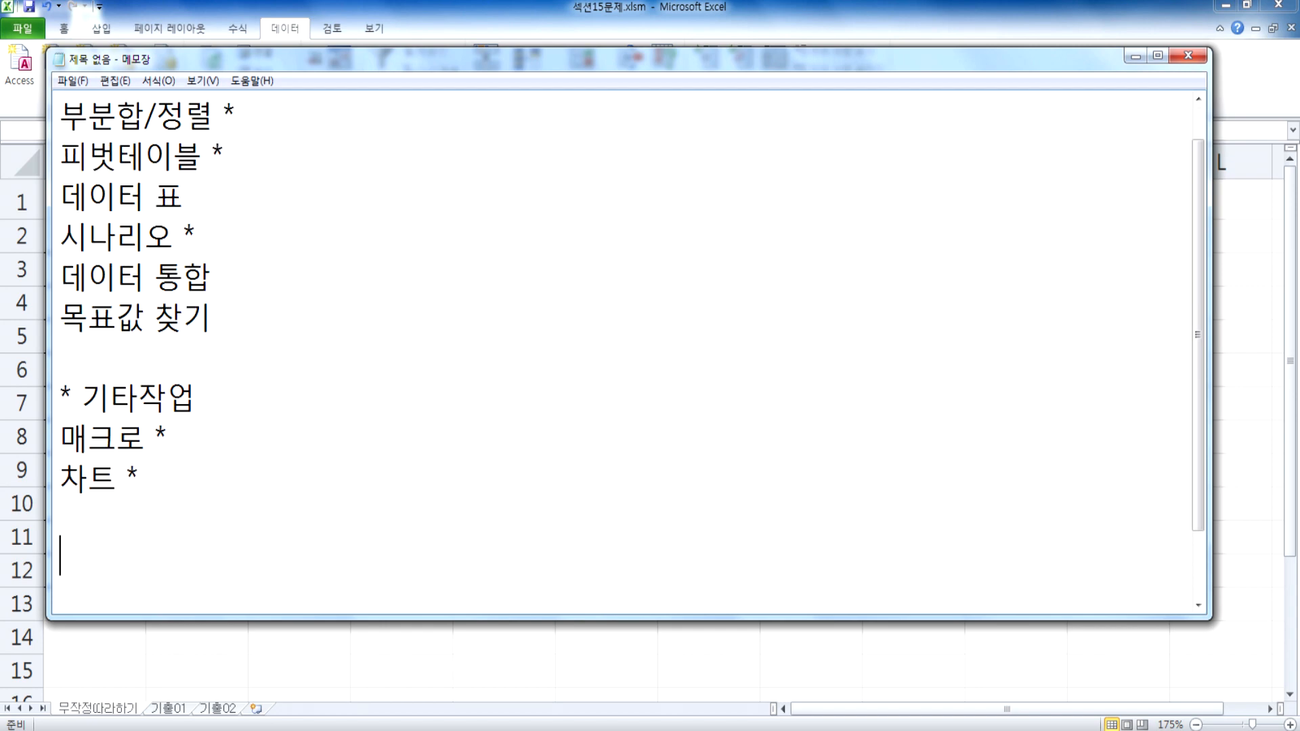
Step: Review the 분석작업 list, comparing the starred topics with the unstarred ones
{"action": "scroll", "coordinate": [81, 382], "scroll_direction": "up", "scroll_amount": 1}
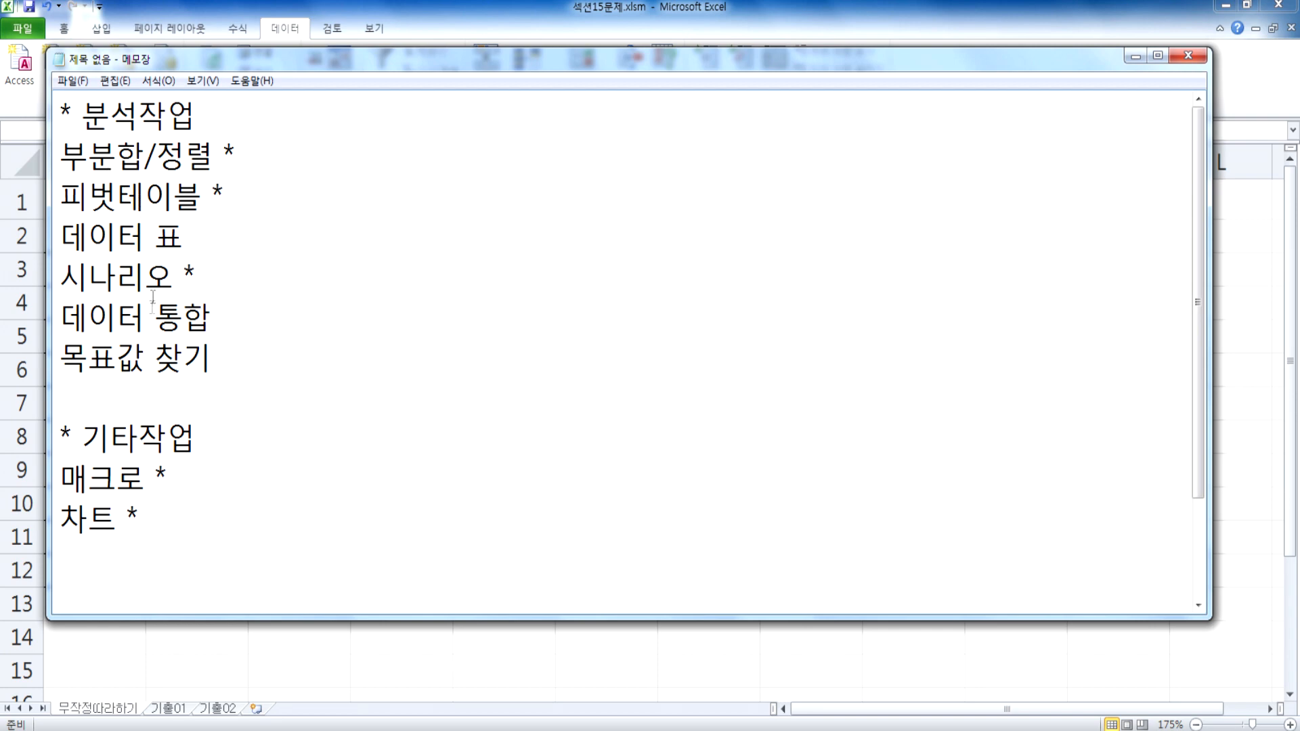
{"action": "left_click_drag", "start_coordinate": [61, 153], "coordinate": [237, 199]}
{"action": "left_click_drag", "start_coordinate": [203, 271], "coordinate": [49, 281]}
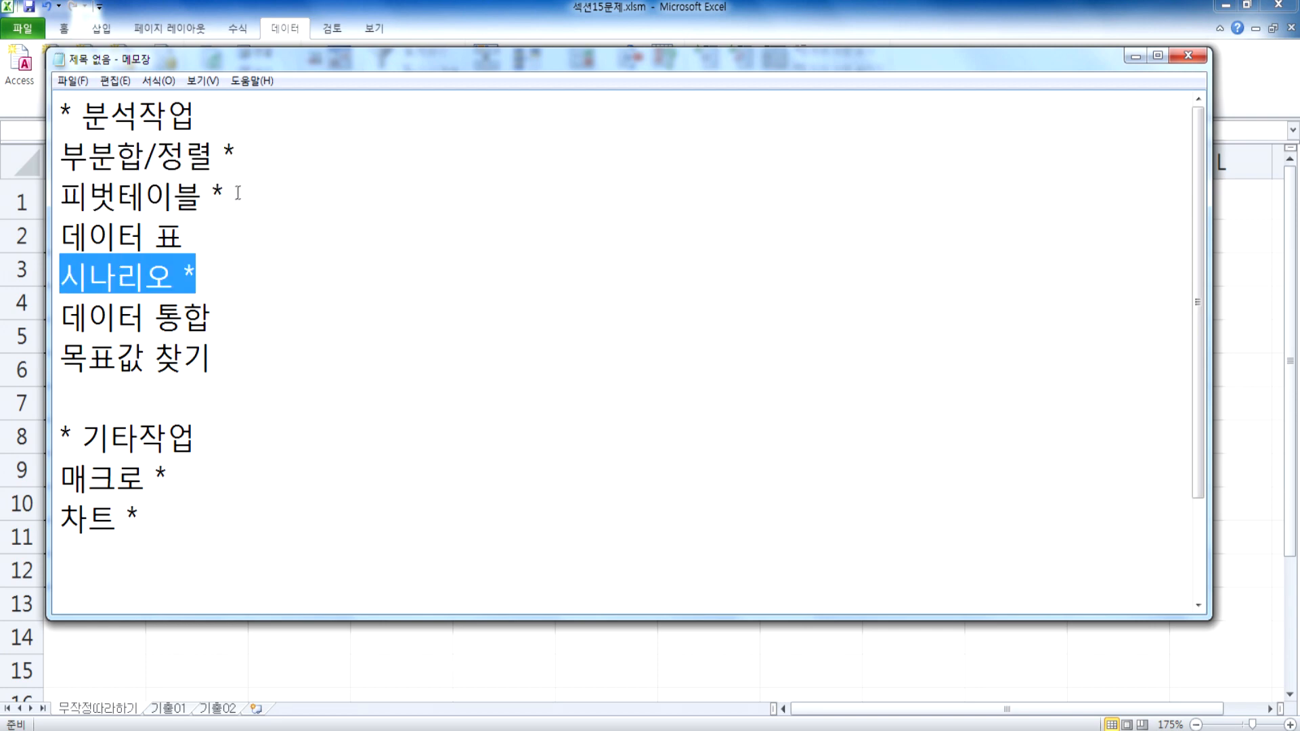
{"action": "left_click_drag", "start_coordinate": [232, 194], "coordinate": [53, 152]}
{"action": "left_click", "coordinate": [174, 195]}
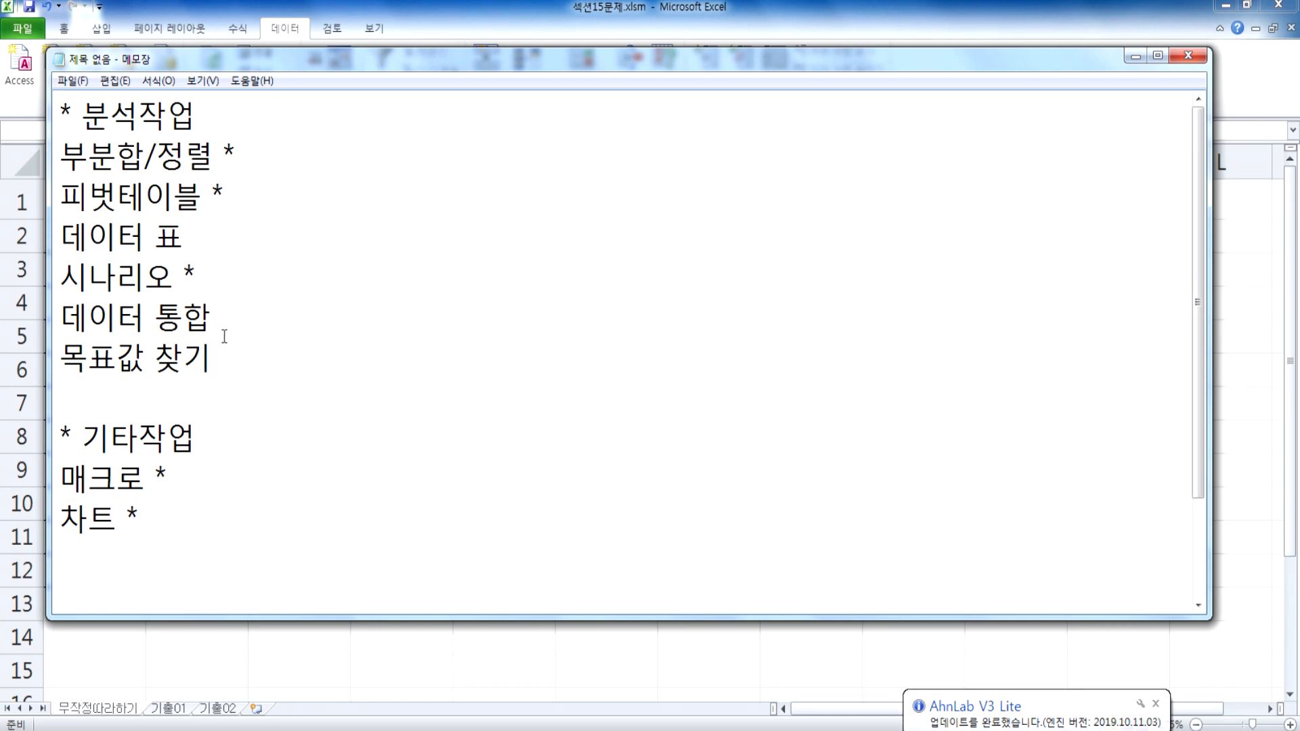
{"action": "left_click_drag", "start_coordinate": [224, 360], "coordinate": [35, 308]}
{"action": "left_click_drag", "start_coordinate": [203, 242], "coordinate": [28, 241]}
{"action": "left_click_drag", "start_coordinate": [239, 197], "coordinate": [115, 197]}
{"action": "left_click_drag", "start_coordinate": [238, 154], "coordinate": [135, 153]}
{"action": "left_click_drag", "start_coordinate": [198, 274], "coordinate": [51, 274]}
{"action": "left_click", "coordinate": [154, 319]}
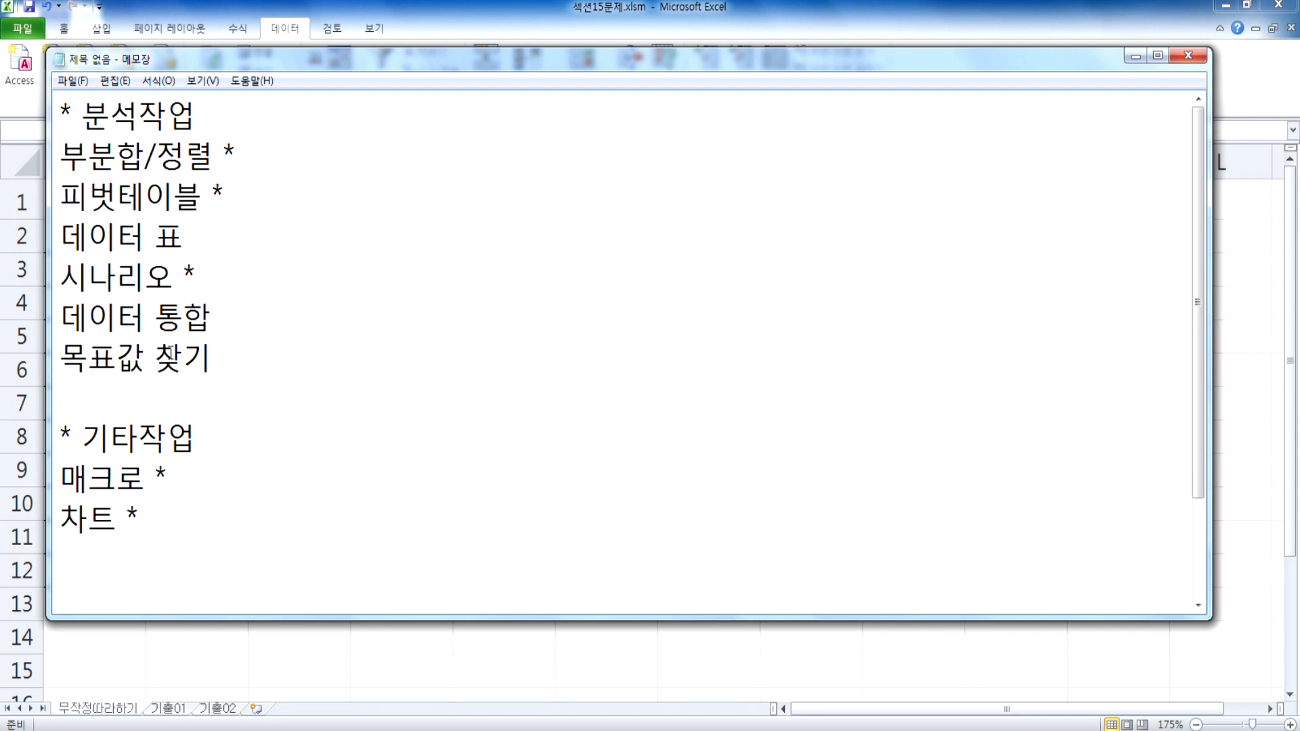
{"action": "left_click_drag", "start_coordinate": [229, 360], "coordinate": [9, 331]}
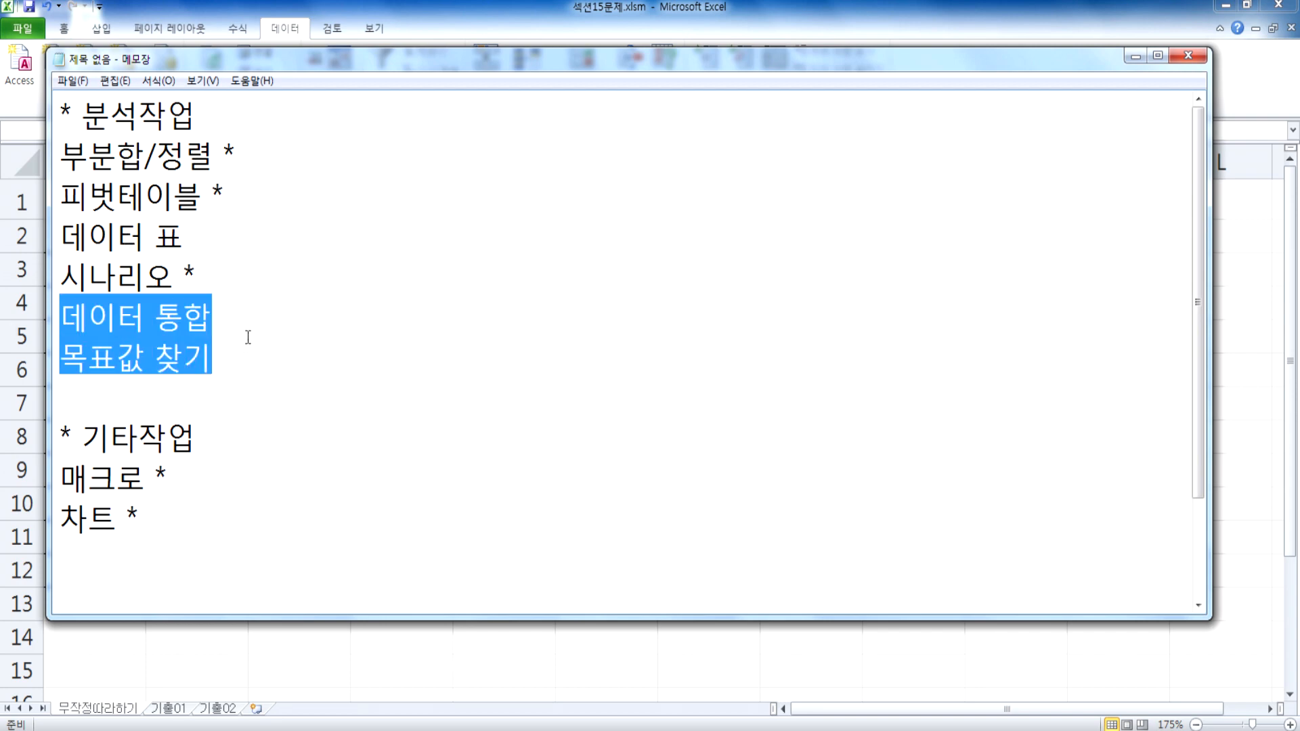
{"action": "left_click_drag", "start_coordinate": [216, 359], "coordinate": [48, 363]}
{"action": "left_click_drag", "start_coordinate": [249, 163], "coordinate": [73, 150]}
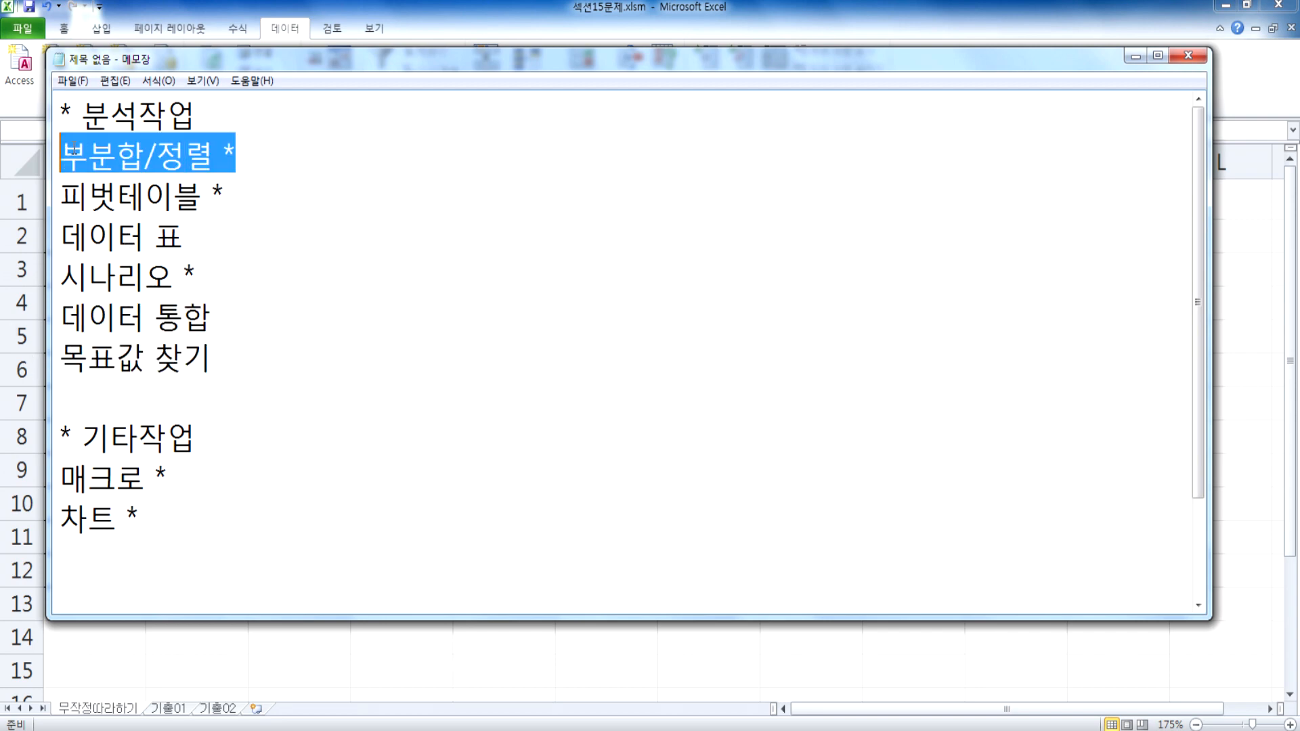
{"action": "left_click", "coordinate": [241, 367]}
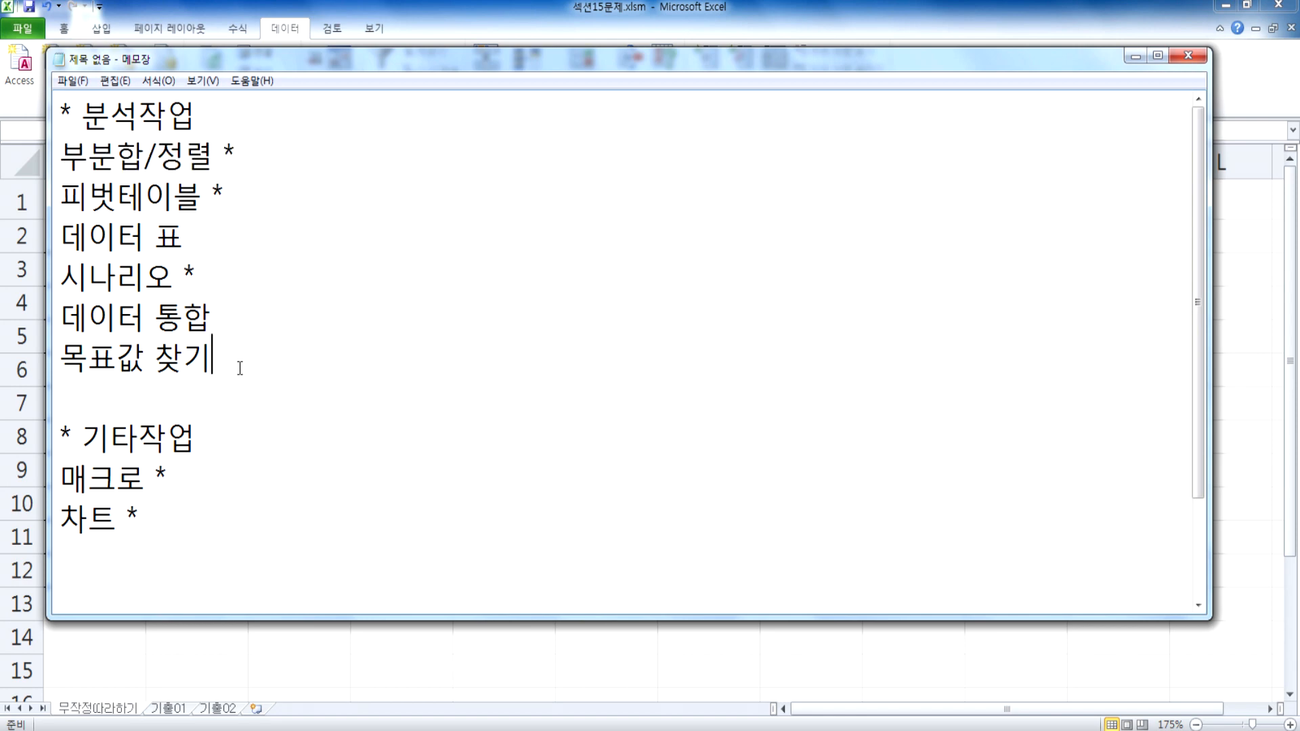
Step: Add another blank line at the end of the notes, below the 차트 entry
{"action": "left_click", "coordinate": [173, 562]}
{"action": "scroll", "coordinate": [174, 564], "scroll_direction": "down", "scroll_amount": 1}
{"action": "key", "text": "Return"}
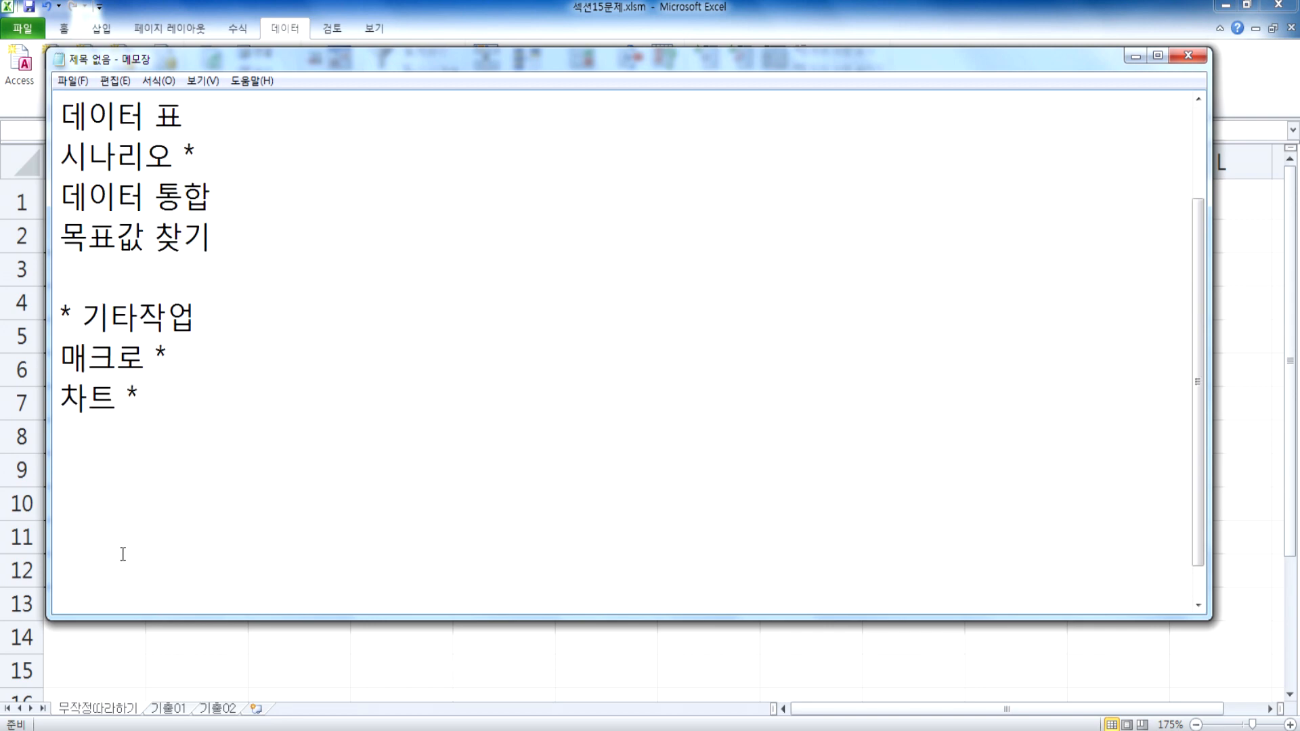
{"action": "left_click", "coordinate": [795, 19]}
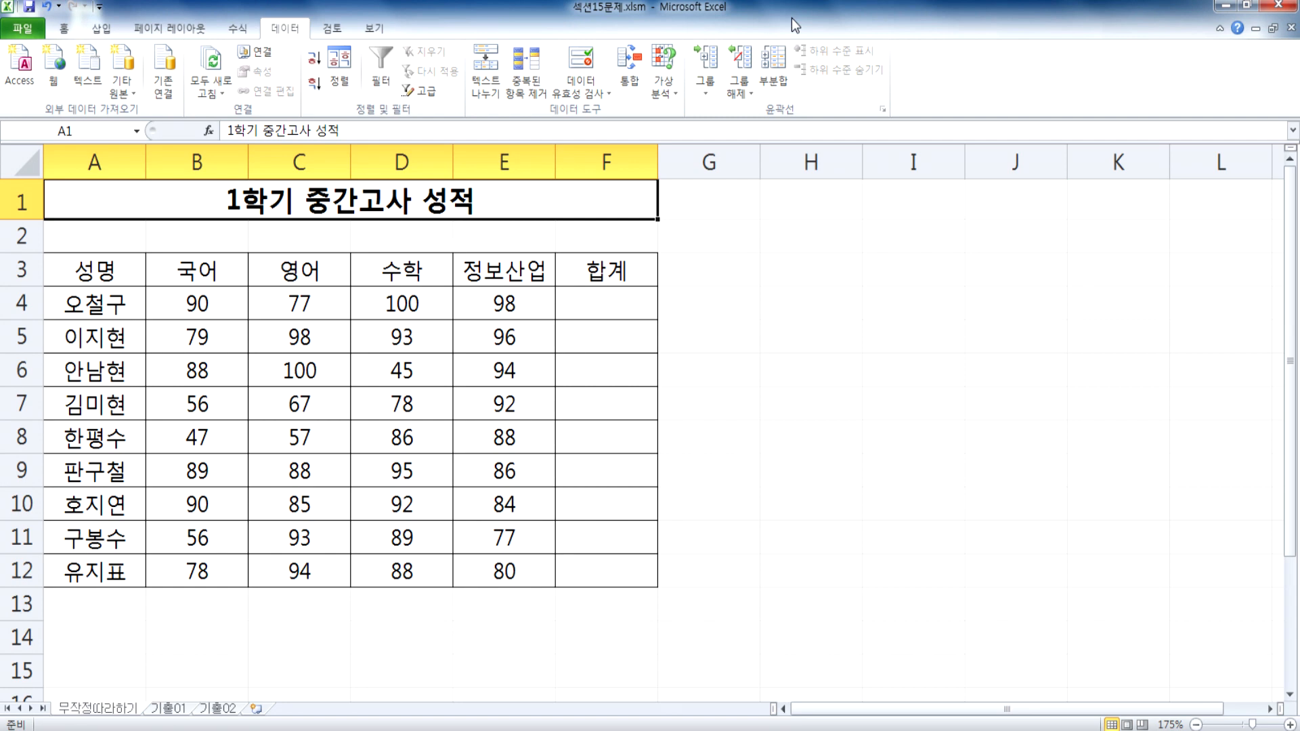
{"action": "key", "text": "alt+Tab"}
{"action": "scroll", "coordinate": [404, 376], "scroll_direction": "down", "scroll_amount": 1}
{"action": "type", "text": "₩₩₩₩₩₩₩₩"}
{"action": "key", "text": "BackSpace"}
{"action": "key", "text": "BackSpace"}
{"action": "key", "text": "BackSpace"}
{"action": "key", "text": "BackSpace"}
{"action": "key", "text": "BackSpace"}
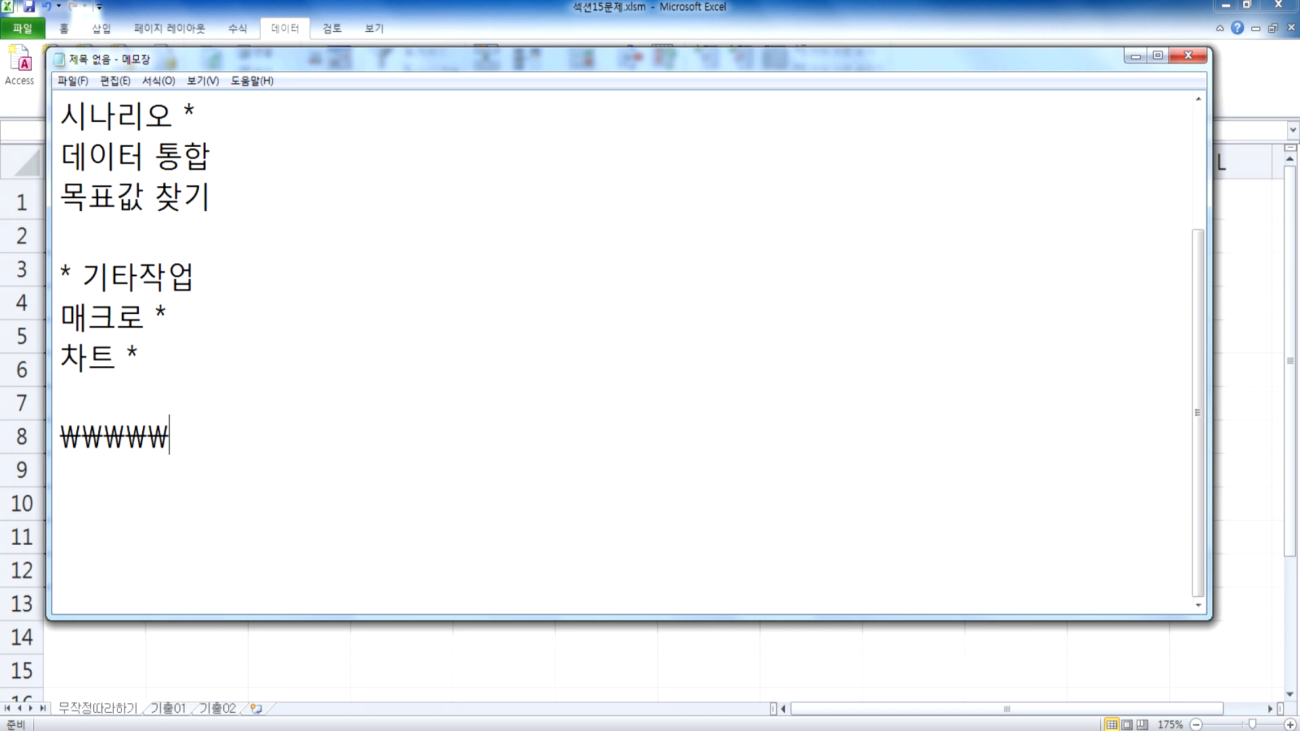
{"action": "key", "text": "BackSpace"}
{"action": "key", "text": "BackSpace"}
{"action": "key", "text": "BackSpace"}
Step: Insert a run of blank lines after the topic list and write "매크로(Macro)" in the empty area
{"action": "key", "text": "Return"}
{"action": "key", "text": "Return"}
{"action": "key", "text": "Return"}
{"action": "key", "text": "Return"}
{"action": "key", "text": "Return"}
{"action": "key", "text": "Return"}
{"action": "key", "text": "Return"}
{"action": "key", "text": "Return"}
{"action": "key", "text": "Return"}
{"action": "key", "text": "Return"}
{"action": "key", "text": "Return"}
{"action": "key", "text": "Return"}
{"action": "key", "text": "Return"}
{"action": "key", "text": "Return"}
{"action": "key", "text": "Return"}
{"action": "key", "text": "Return"}
{"action": "key", "text": "Return"}
{"action": "key", "text": "Return"}
{"action": "key", "text": "Return"}
{"action": "key", "text": "Return"}
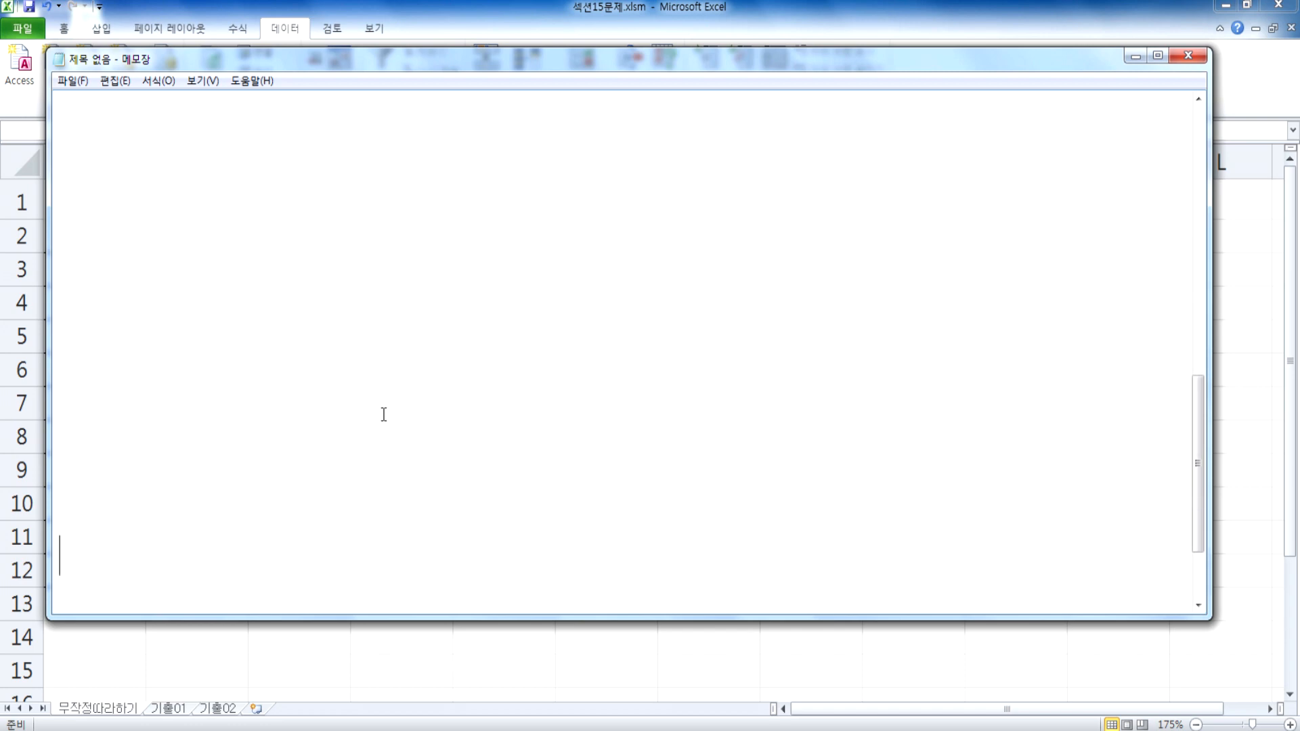
{"action": "left_click", "coordinate": [99, 151]}
{"action": "type", "text": "매크로"}
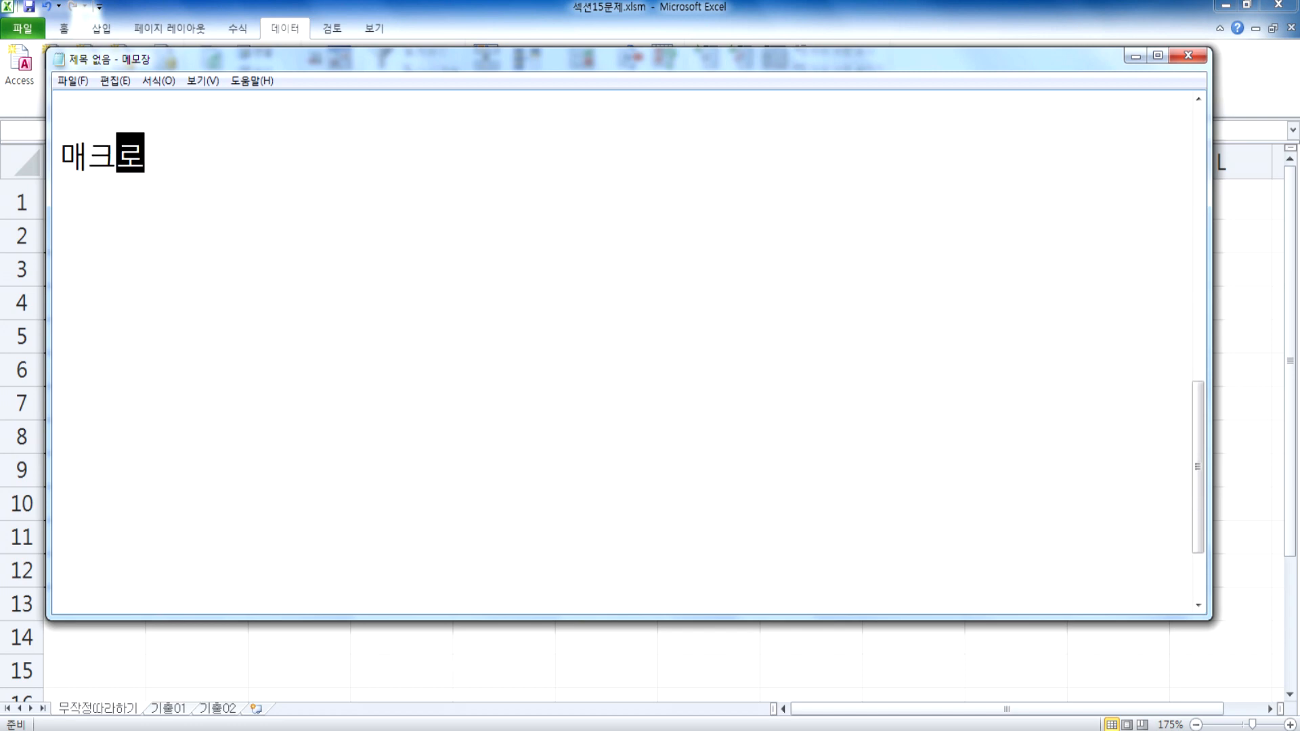
{"action": "key", "text": "Hangul"}
{"action": "type", "text": "("}
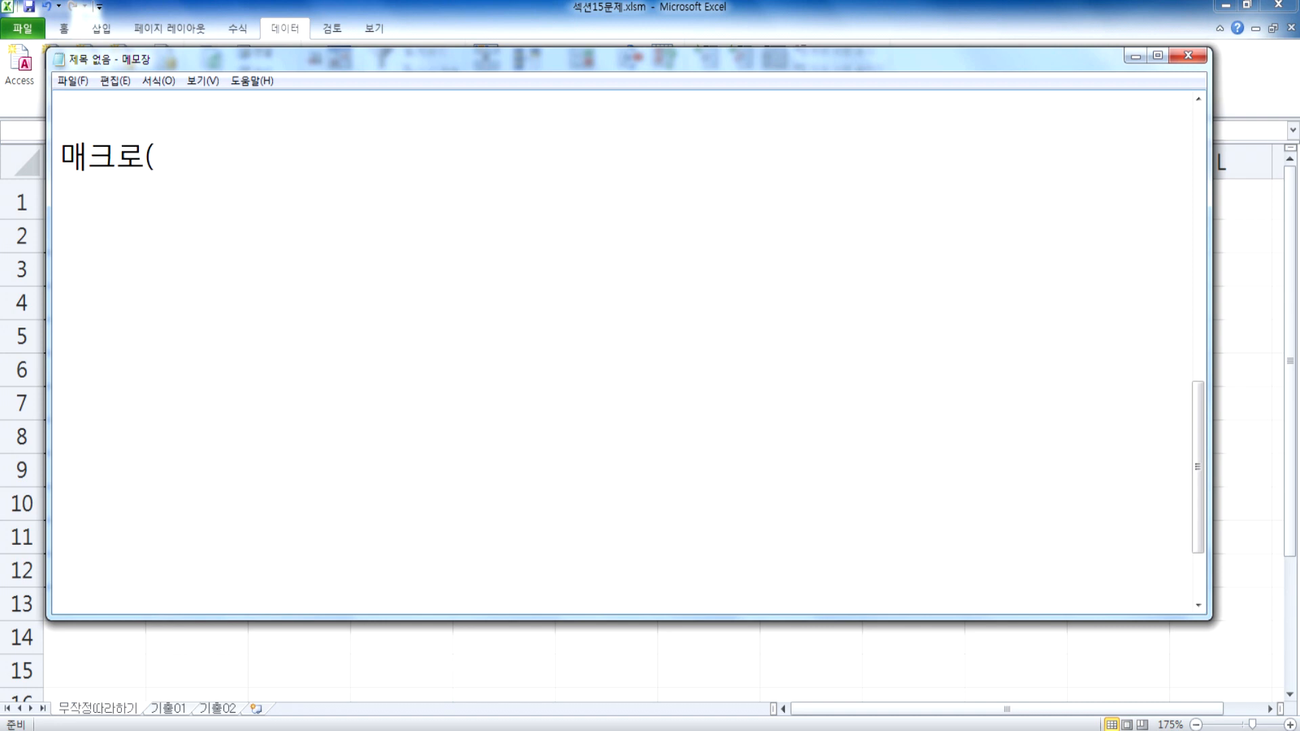
{"action": "type", "text": "Macro_)"}
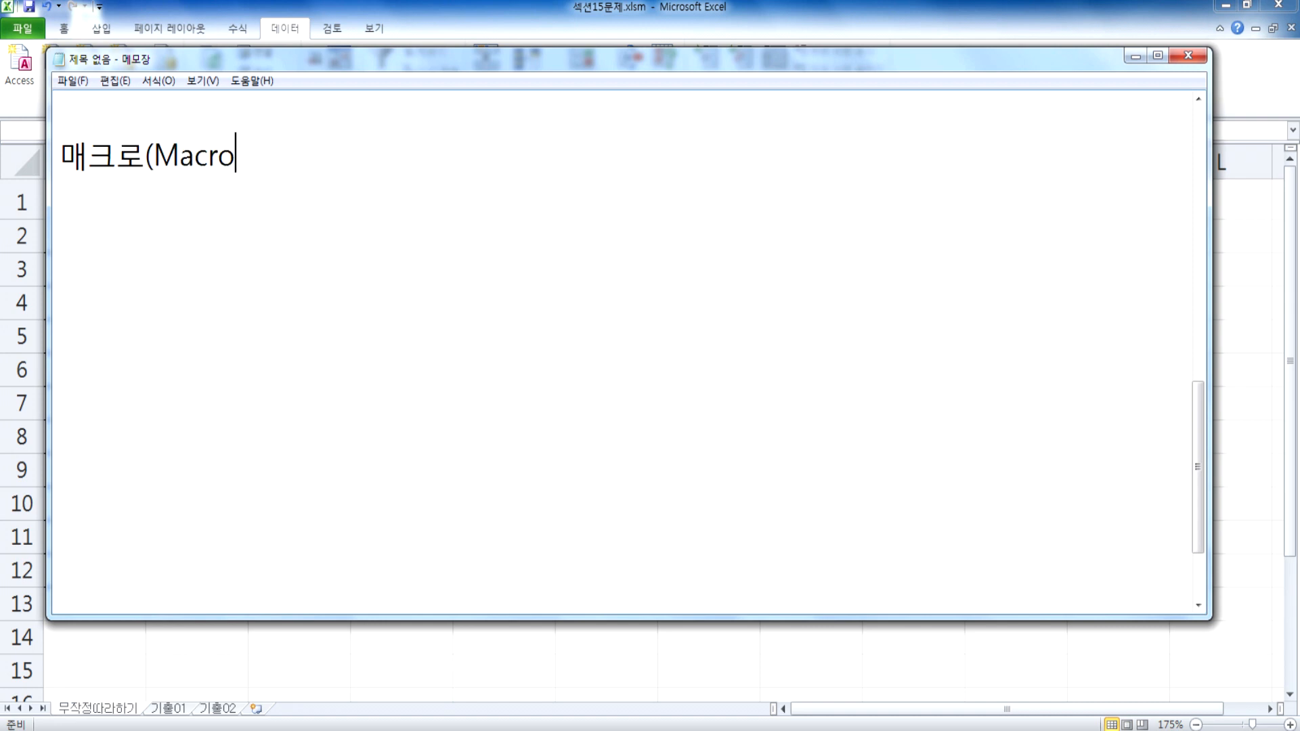
{"action": "key", "text": "BackSpace"}
{"action": "key", "text": "BackSpace"}
{"action": "type", "text": ") :"}
Step: Complete the macro definition line with " : 명령들의 집합"
{"action": "key", "text": "Hangul"}
{"action": "type", "text": "ㅁㅕㅇ령ㅇ"}
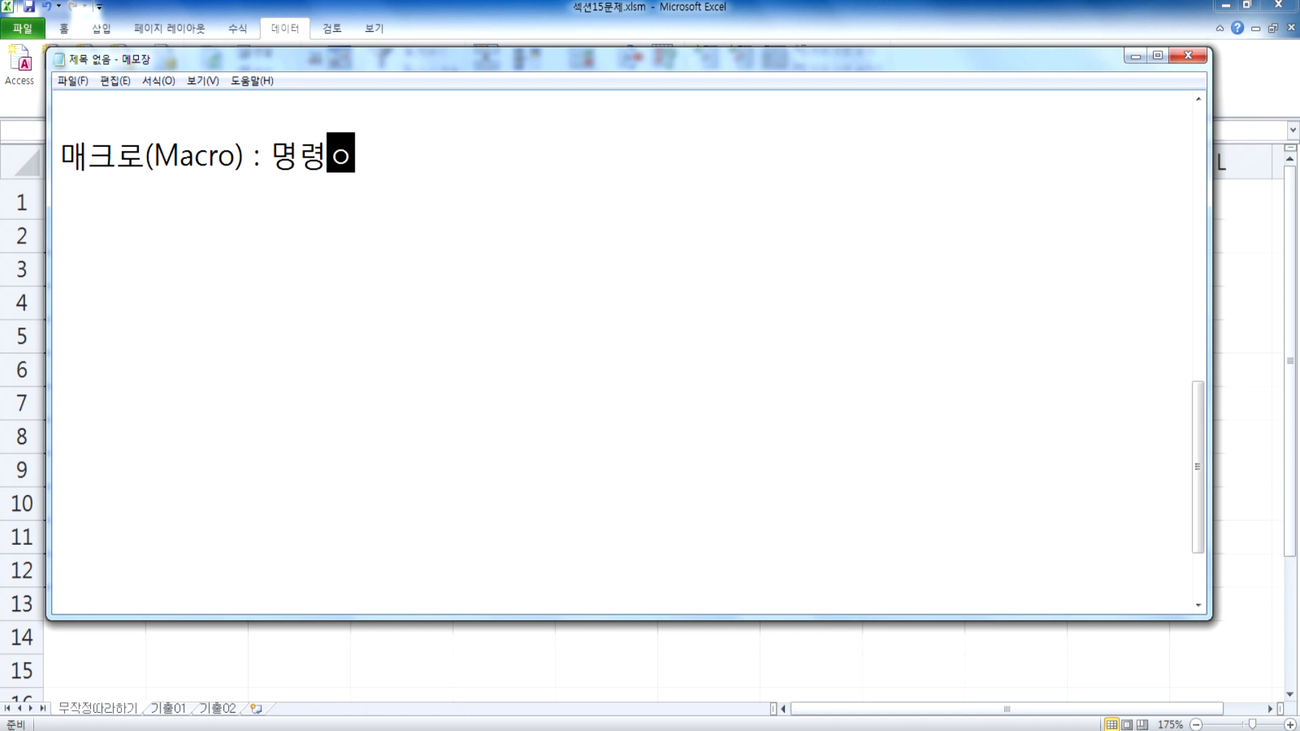
{"action": "key", "text": "BackSpace"}
{"action": "type", "text": "ㄷㅡㄹㅇㅢ ㅈㅣㅂㅎㅏㅂ"}
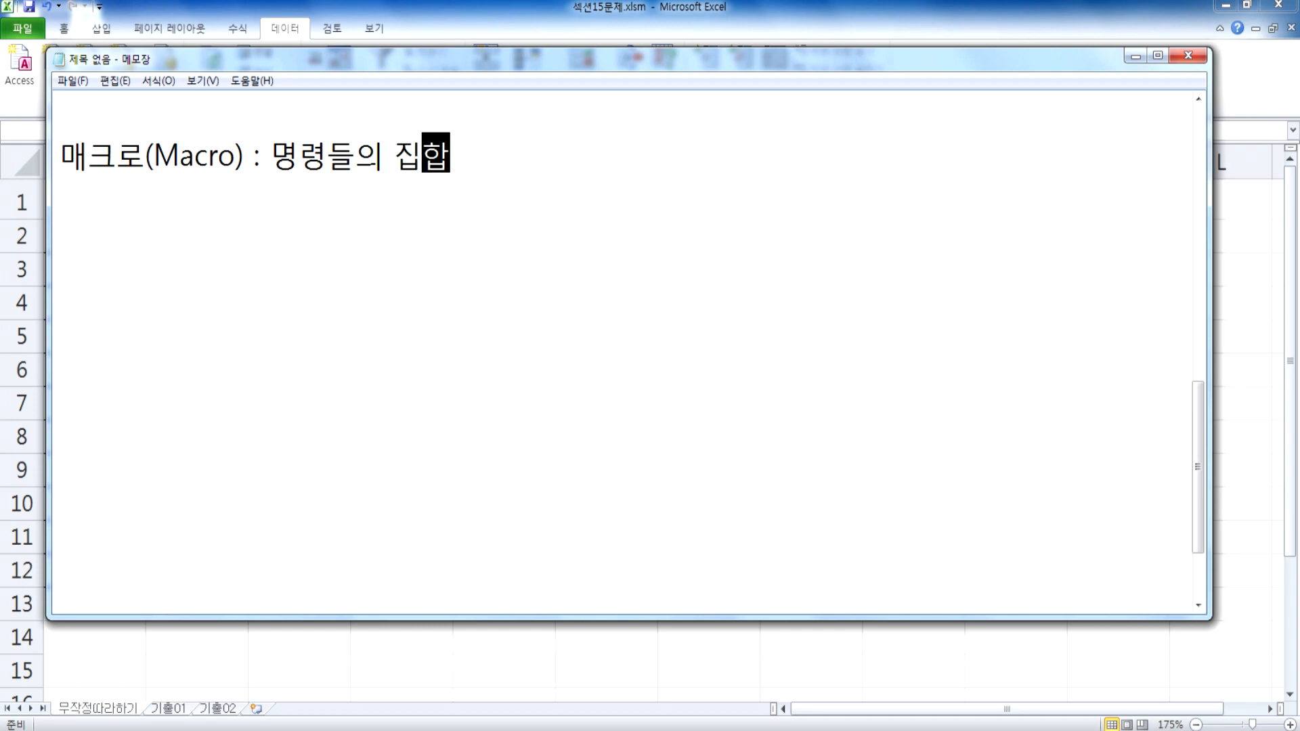
Step: Switch to Excel and examine the first student's score row, its 합계 cell and the table title
{"action": "key", "text": "alt+Tab"}
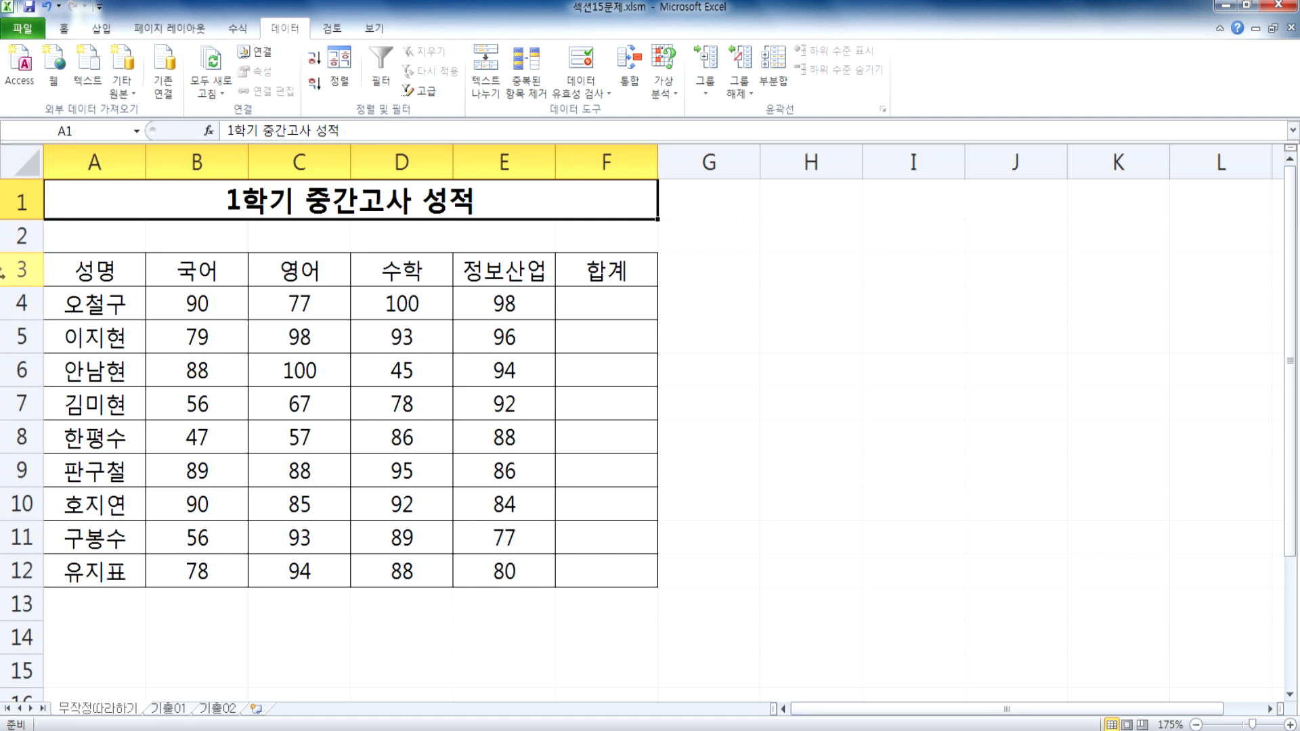
{"action": "left_click_drag", "start_coordinate": [200, 303], "coordinate": [514, 301]}
{"action": "left_click", "coordinate": [135, 303]}
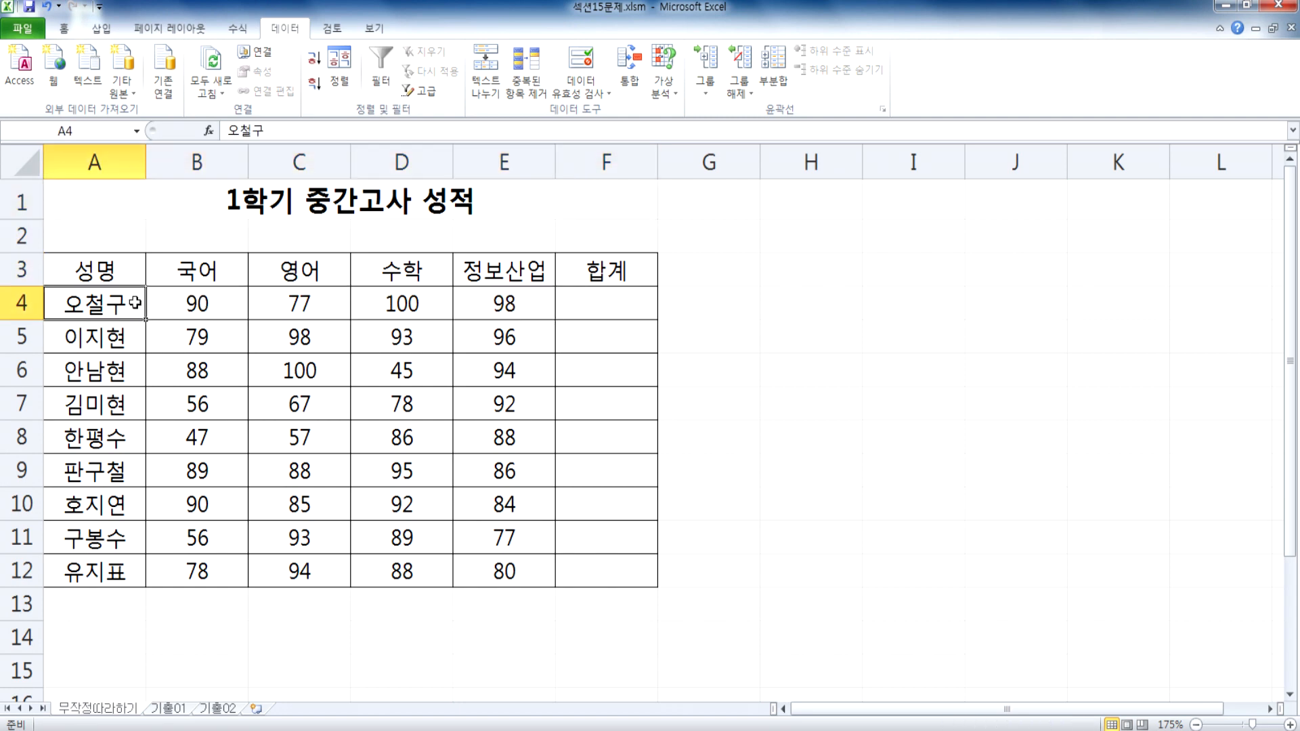
{"action": "left_click", "coordinate": [603, 303]}
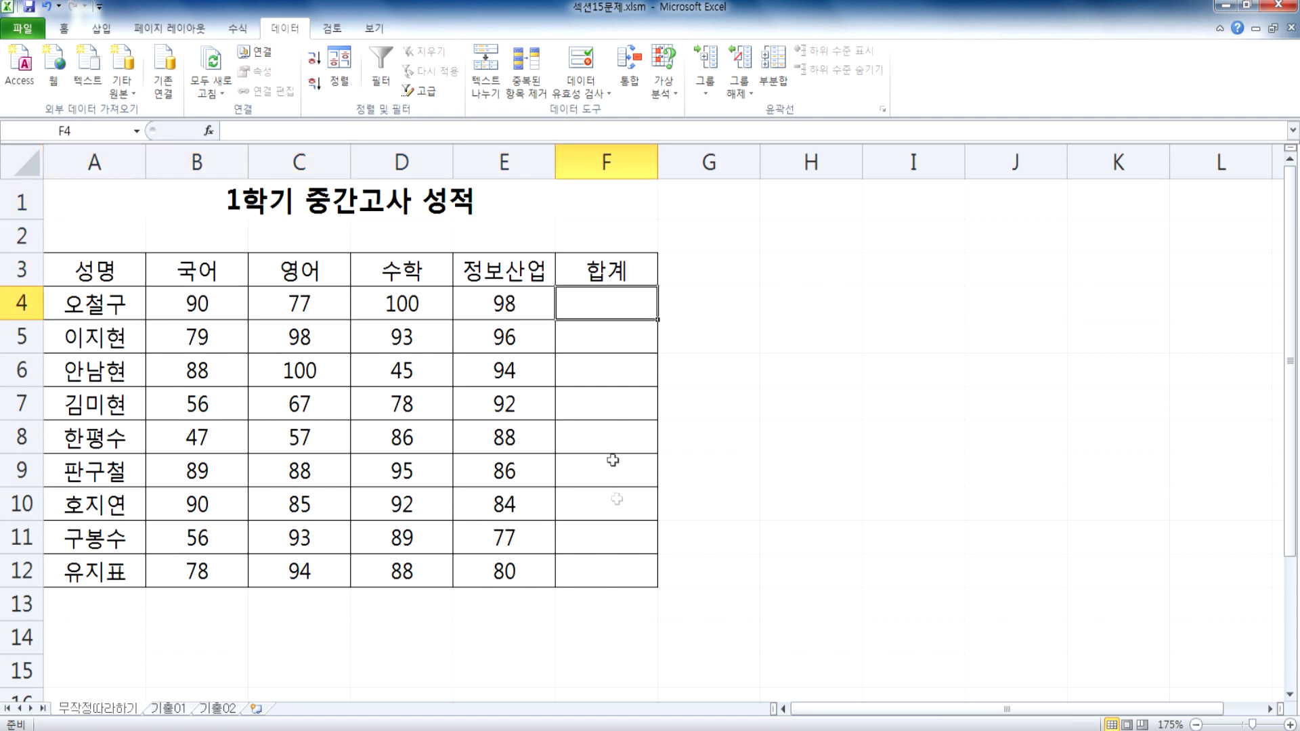
{"action": "left_click", "coordinate": [233, 198]}
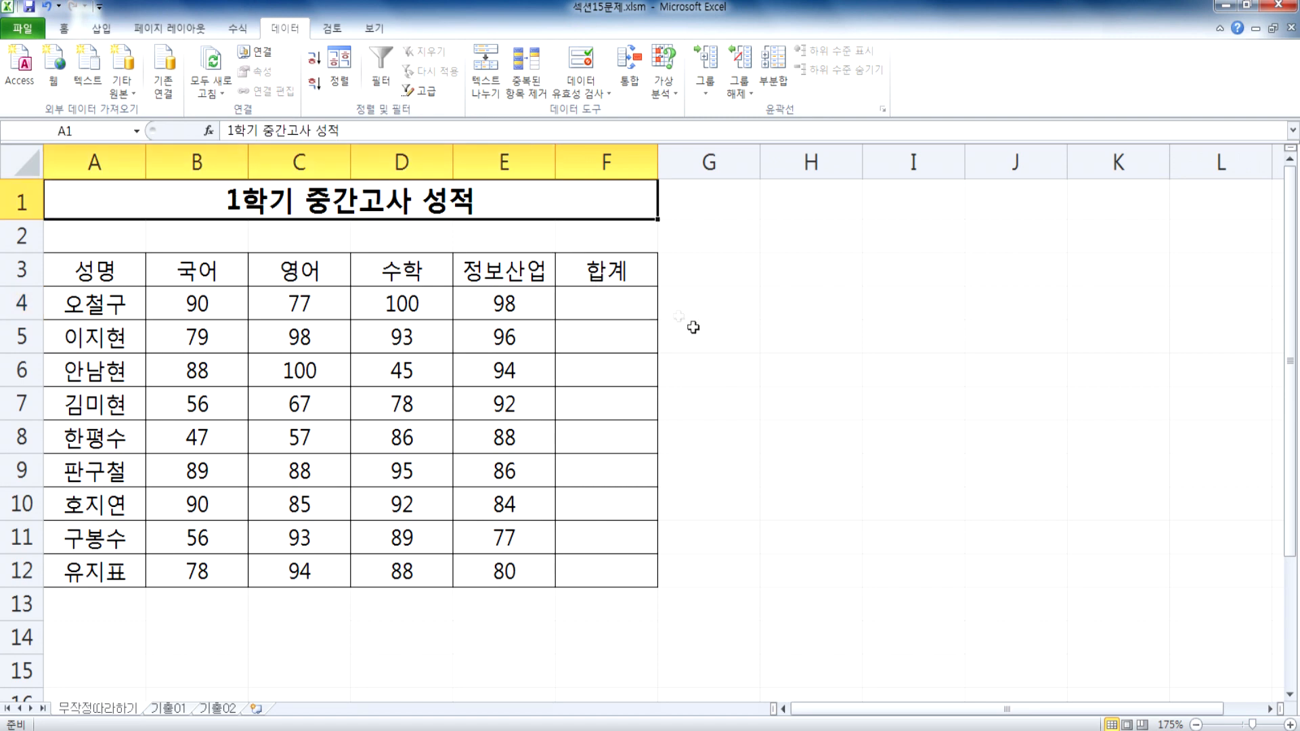
Step: Switch to Notepad, snap its window beside the Excel sheet, and place the cursor below the macro definition
{"action": "key", "text": "alt+Tab"}
{"action": "left_click_drag", "start_coordinate": [384, 70], "coordinate": [1296, 21]}
{"action": "left_click", "coordinate": [696, 186]}
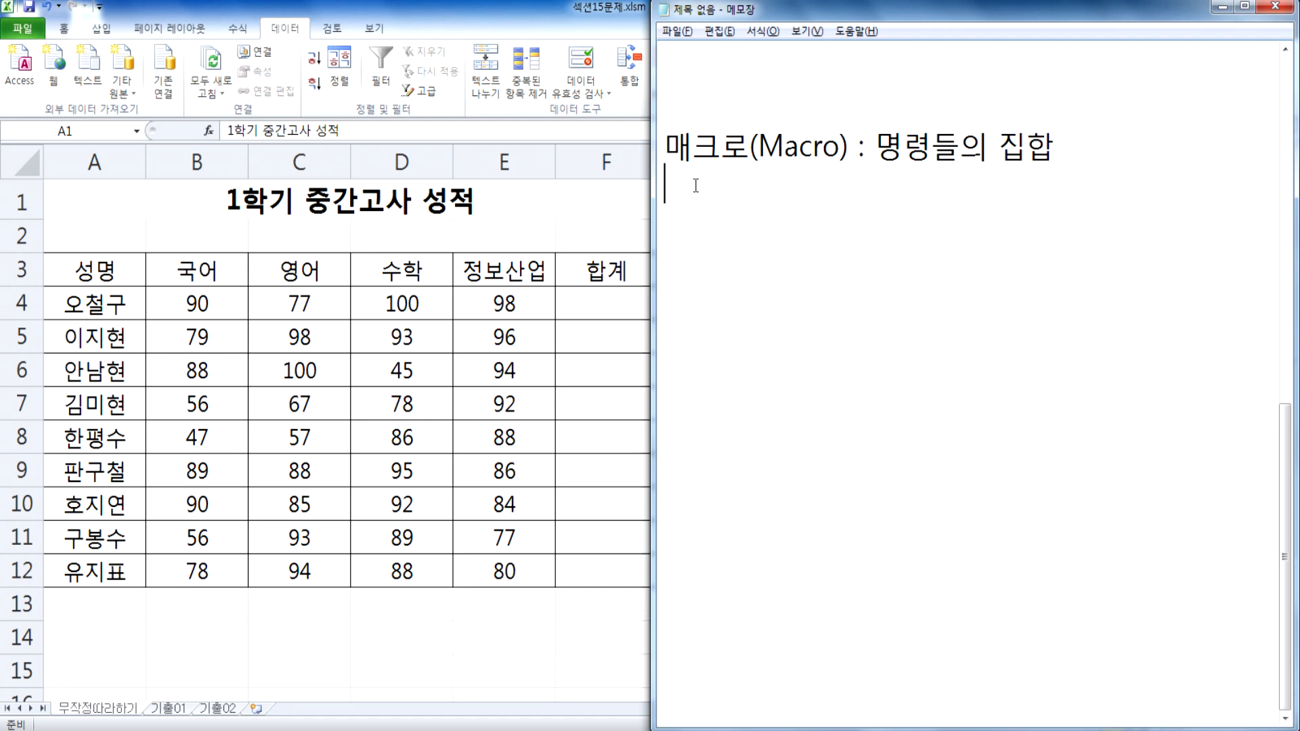
Step: Write two task lines below the macro definition: "개인별 합계를 계산" and "자동채우기"
{"action": "type", "text": "개이"}
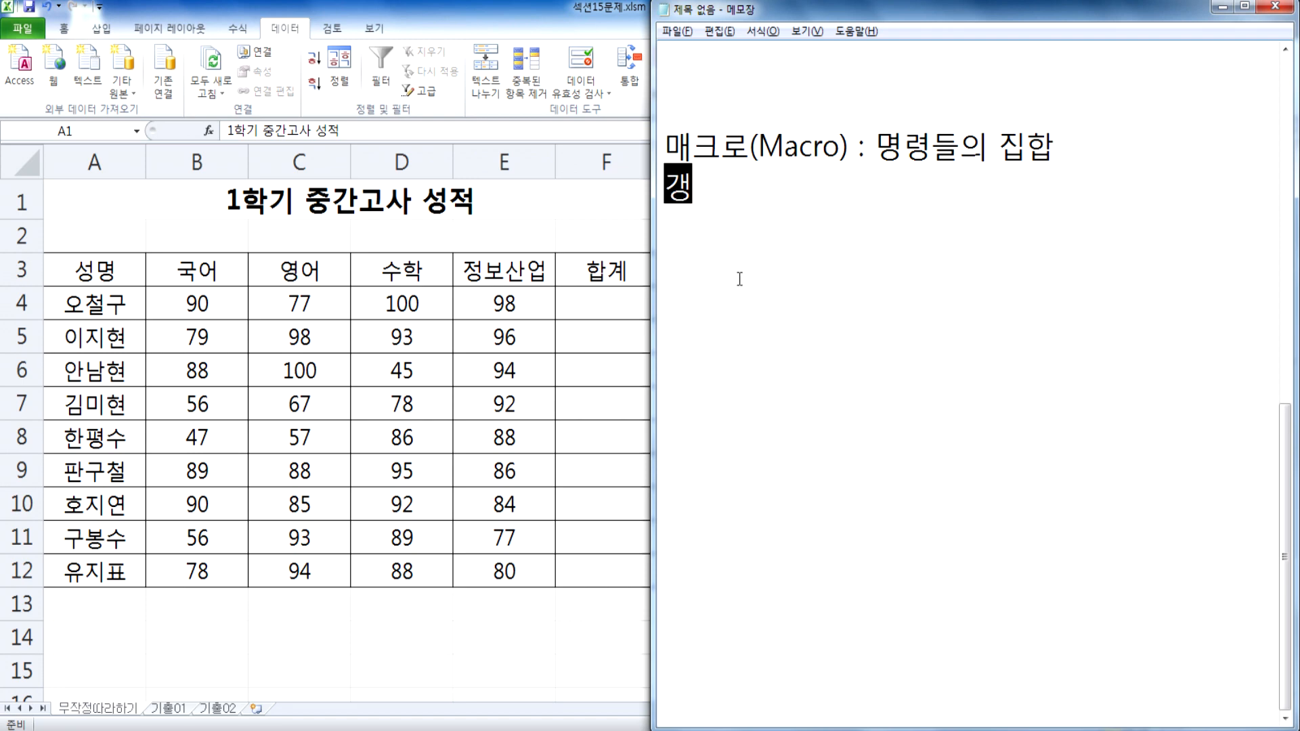
{"action": "type", "text": "인별 합계를"}
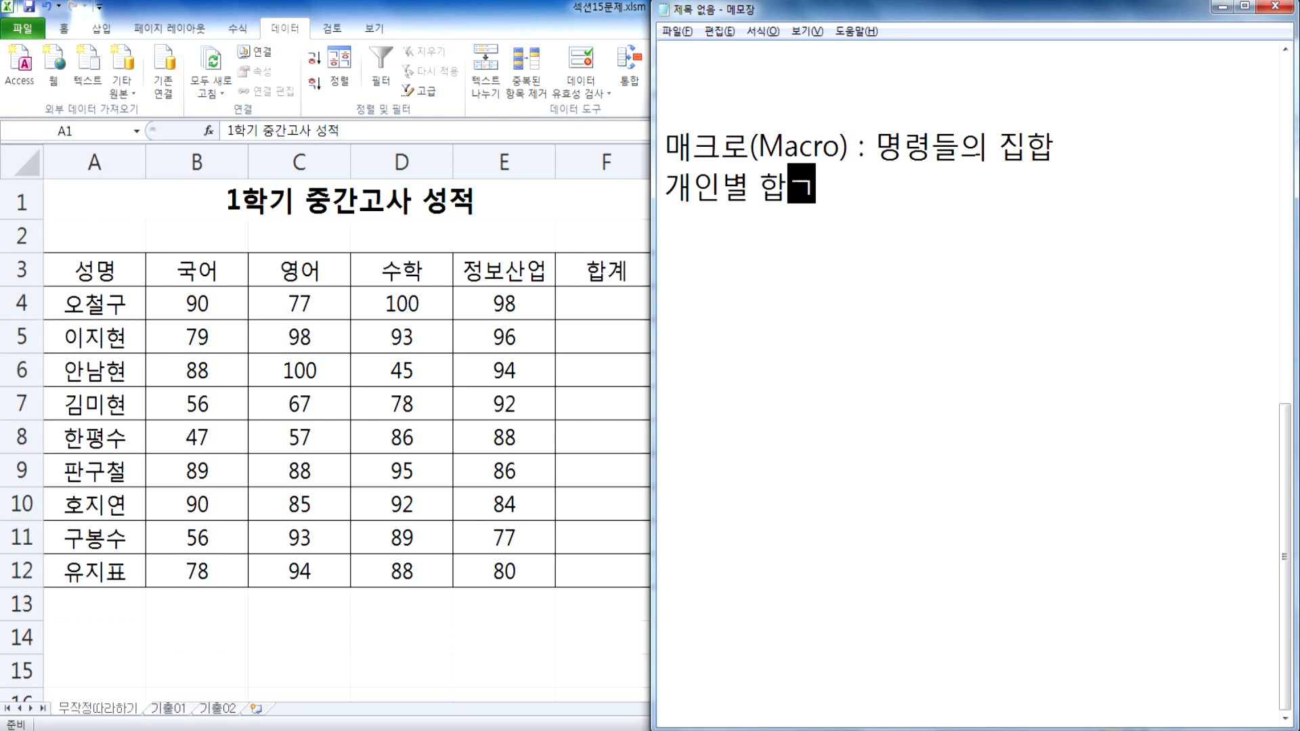
{"action": "type", "text": " 계"}
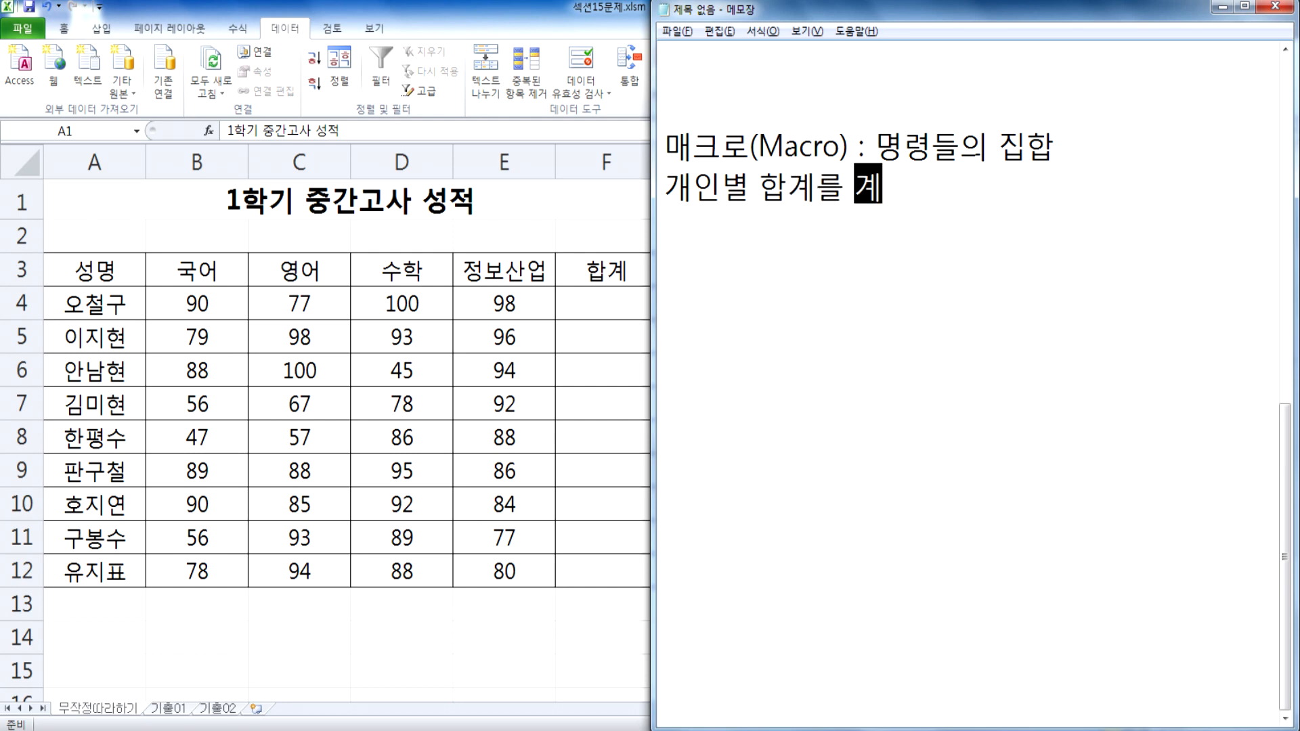
{"action": "type", "text": "사ㄴ"}
{"action": "key", "text": "Return"}
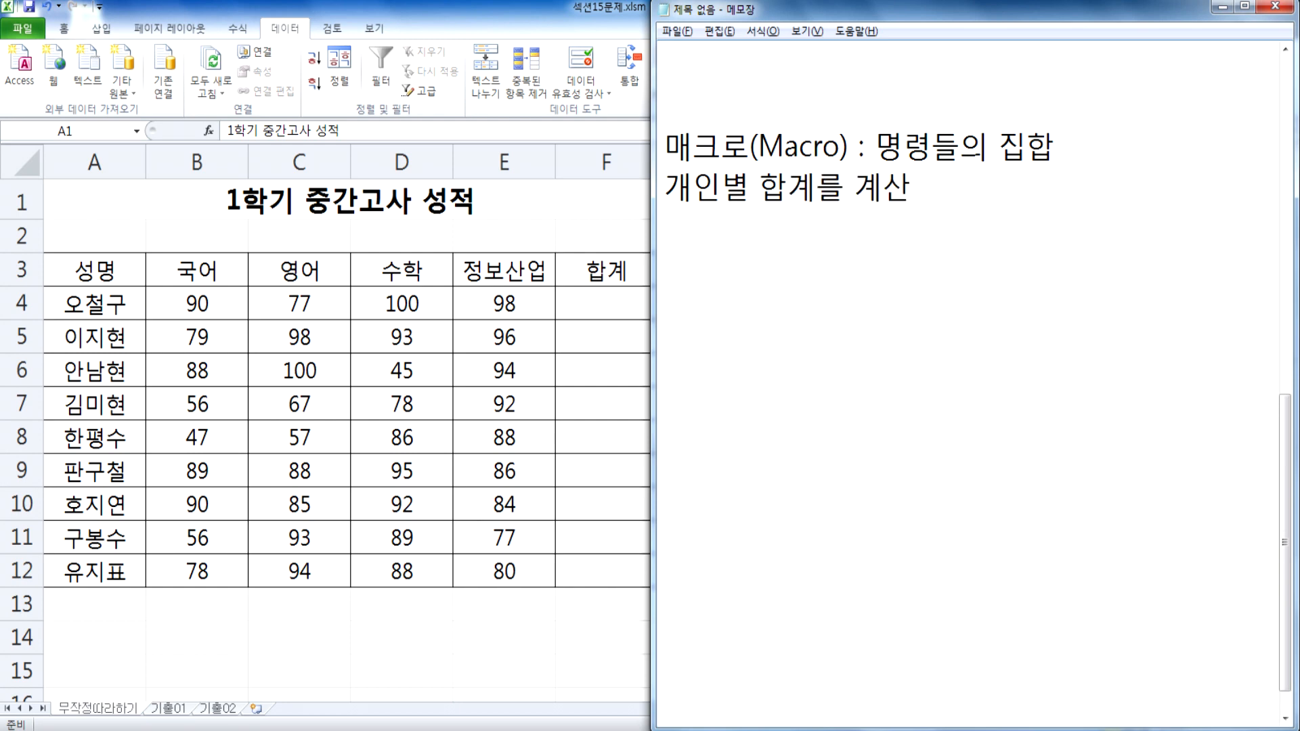
{"action": "type", "text": "자동"}
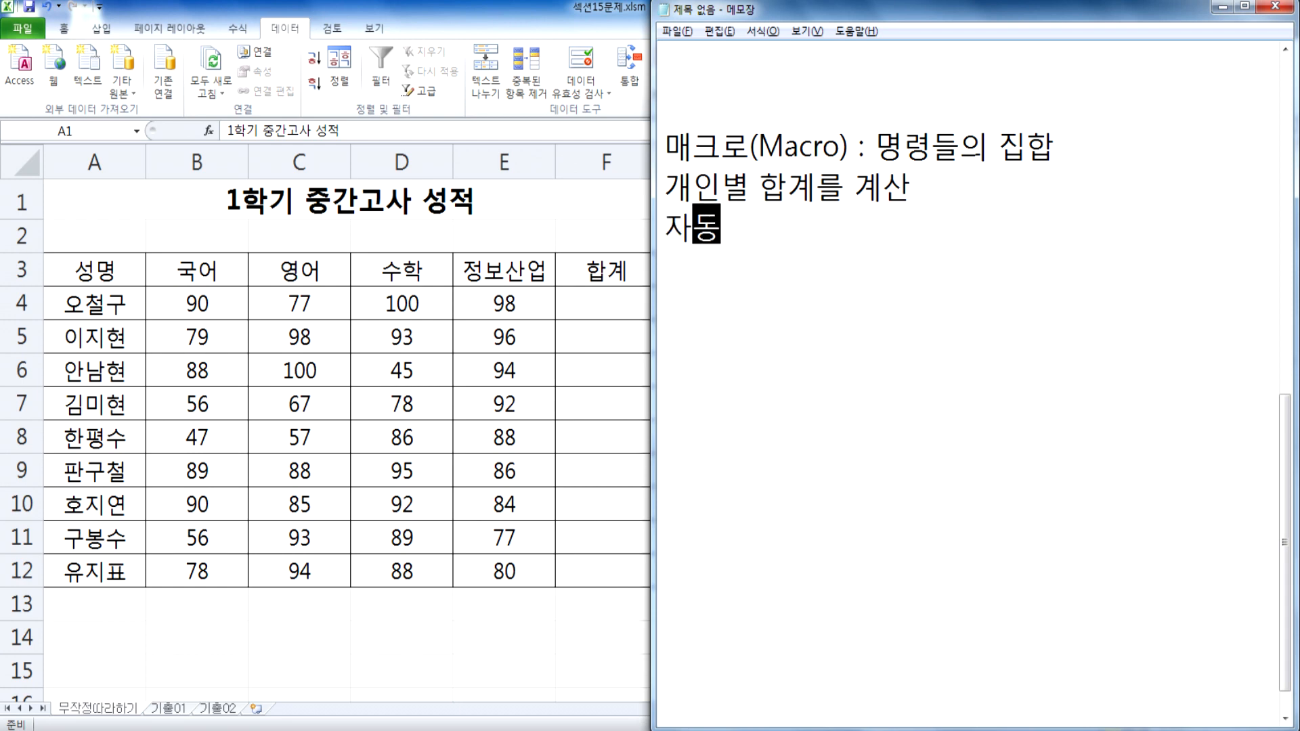
{"action": "type", "text": "채우기"}
Step: Insert two blank lines above the "개인별 합계를 계산" line and write "1. F4셀로 이동" on the first one
{"action": "left_click", "coordinate": [816, 184]}
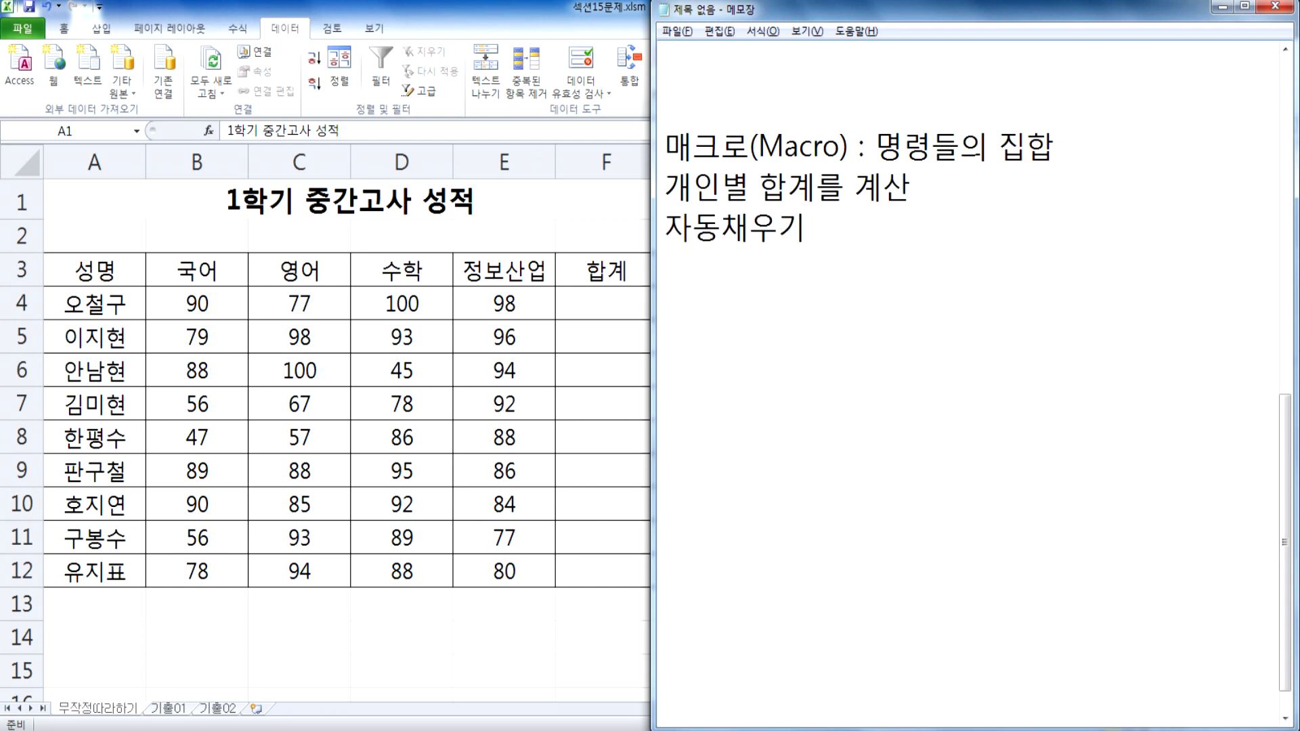
{"action": "key", "text": "Home"}
{"action": "key", "text": "Return"}
{"action": "key", "text": "Return"}
{"action": "key", "text": "Up"}
{"action": "key", "text": "Up"}
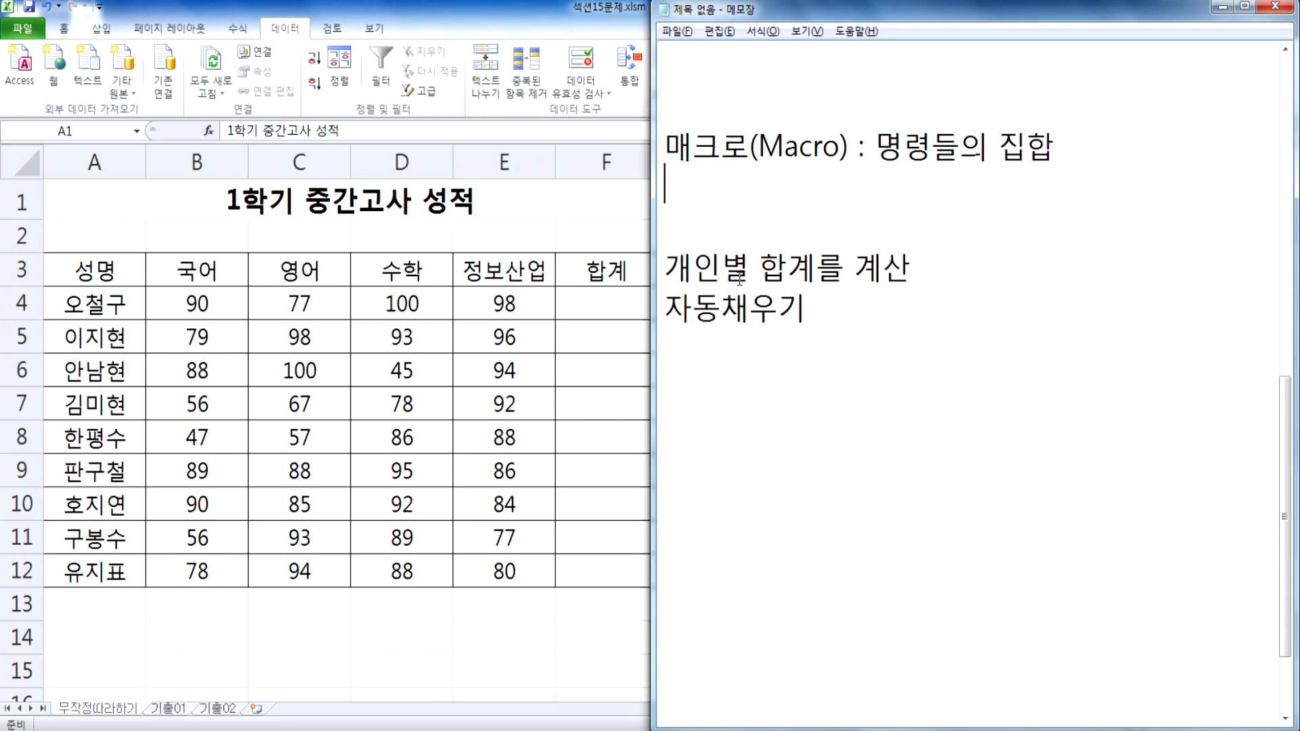
{"action": "type", "text": "1. F4셀로 인동"}
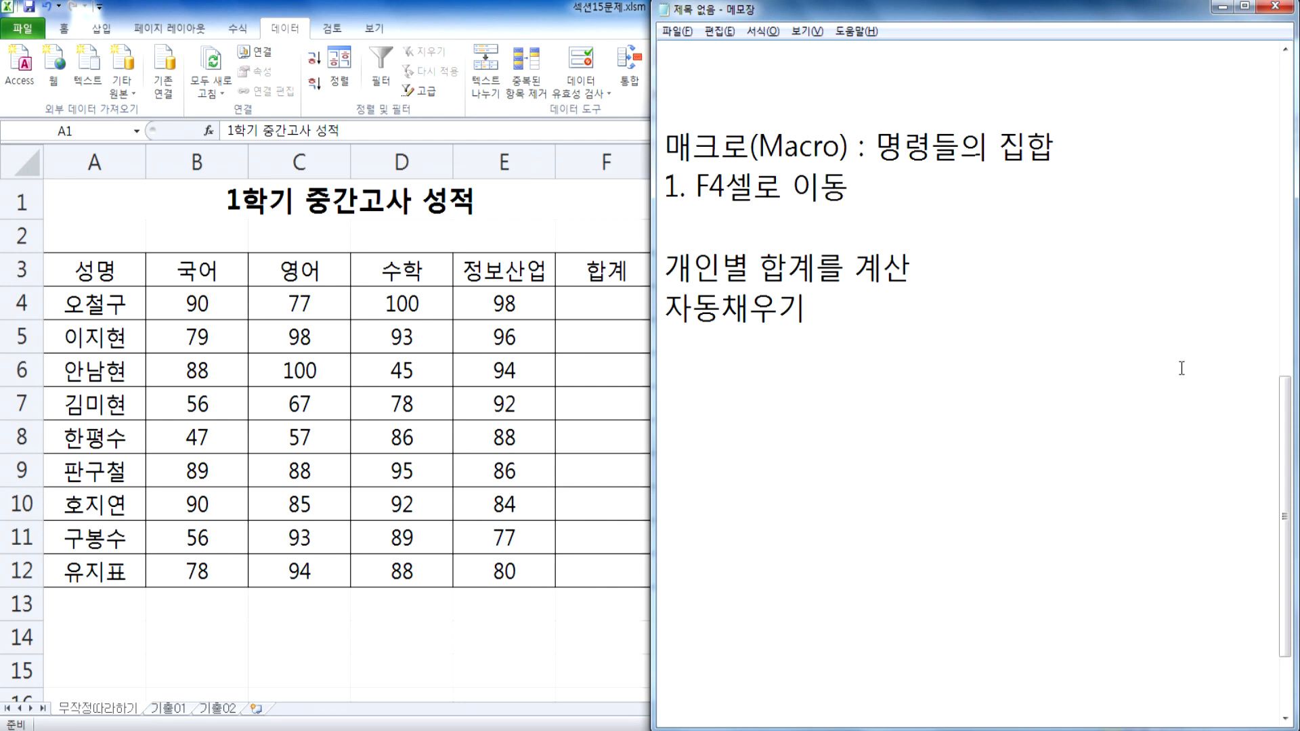
Step: Number the "개인별 합계를 계산" line as 2, directly below item 1, and append "(SUM 함수, 자동합계)"
{"action": "key", "text": "Return"}
{"action": "type", "text": "2."}
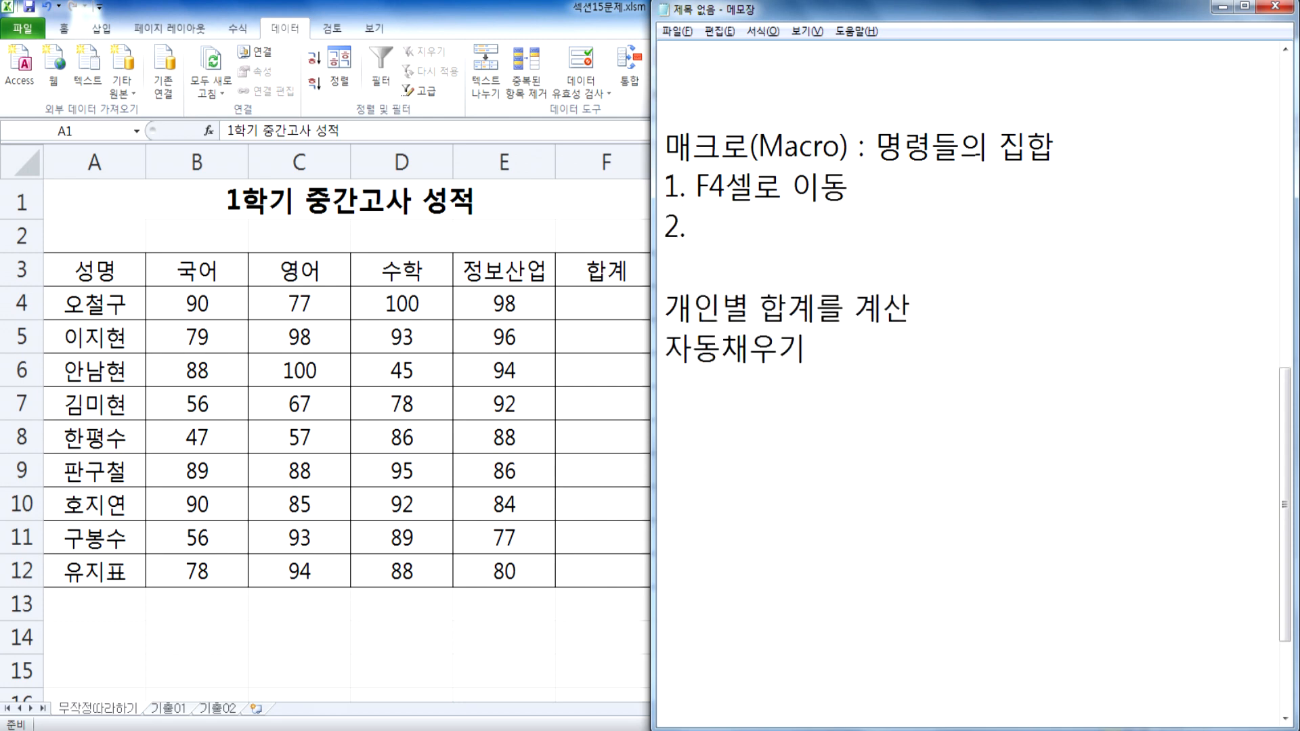
{"action": "key", "text": "Delete"}
{"action": "key", "text": "Delete"}
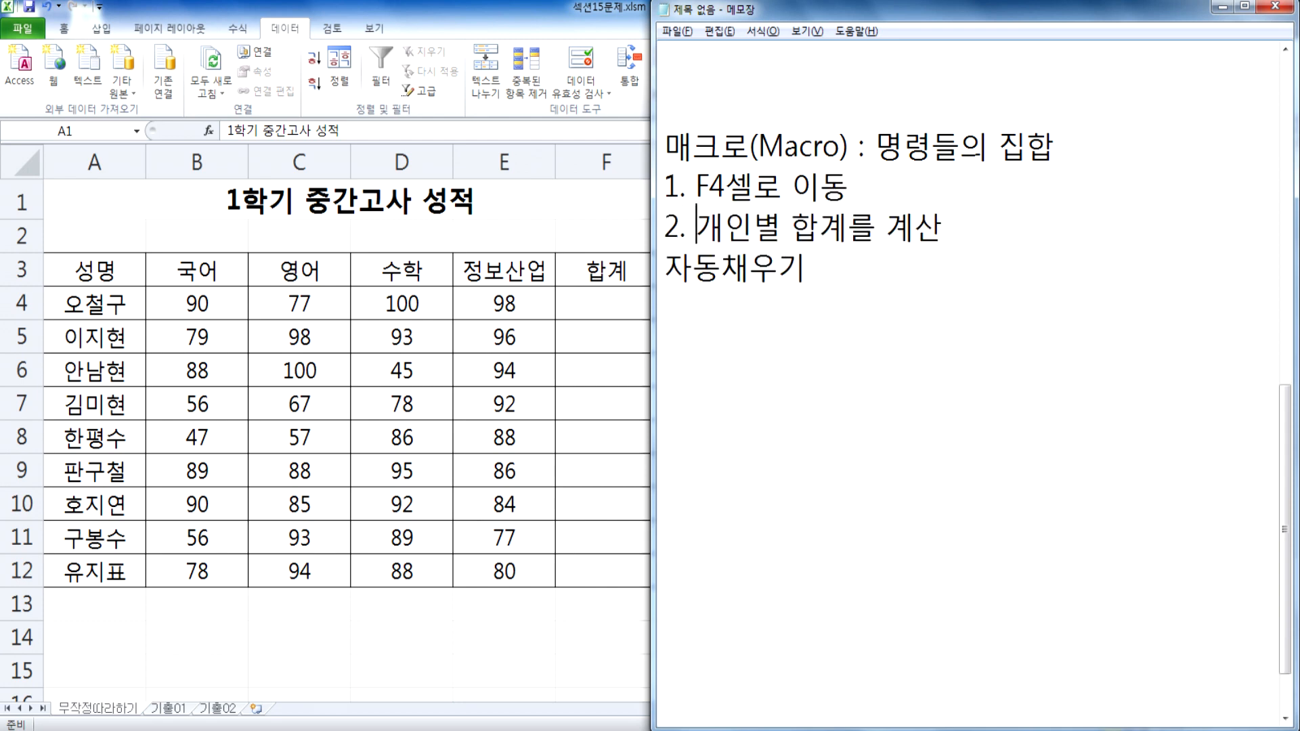
{"action": "key", "text": "End"}
{"action": "type", "text": "(SUM 함수"}
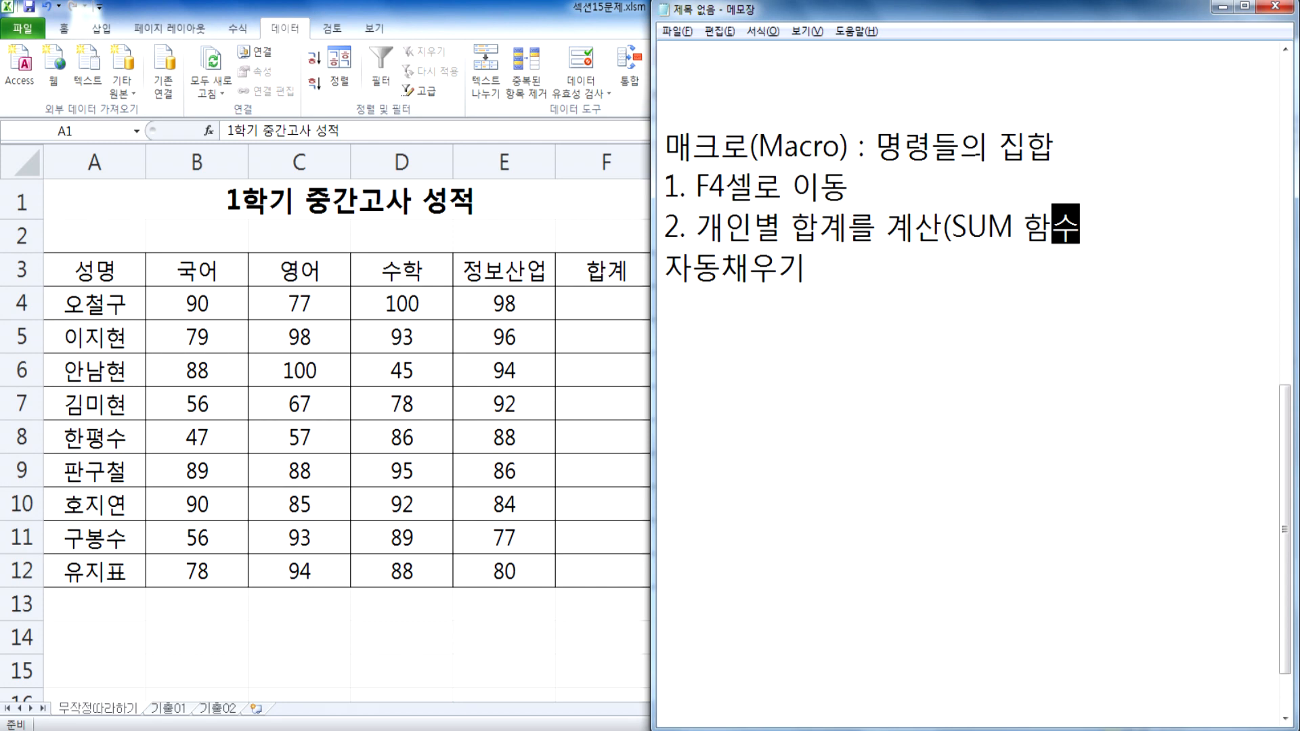
{"action": "type", "text": ", 자도ㅇ합계"}
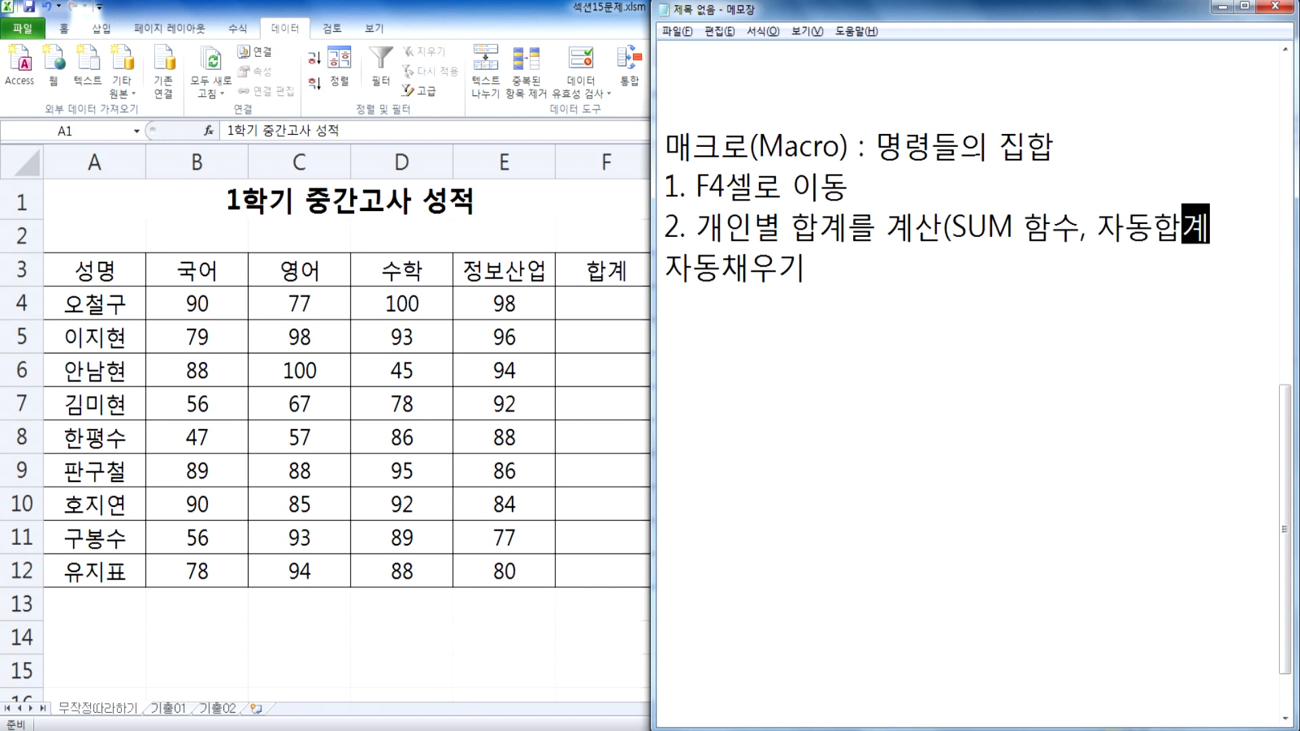
{"action": "type", "text": ")"}
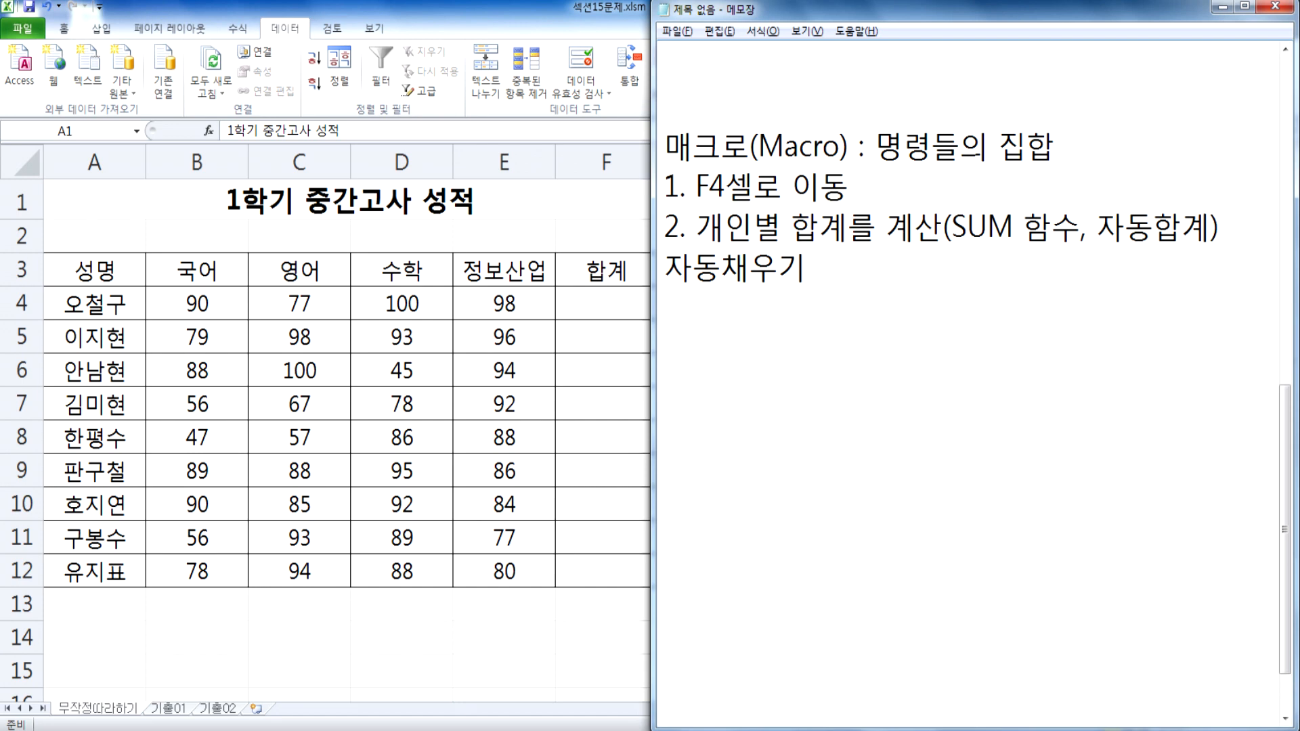
{"action": "type", "text": "3."}
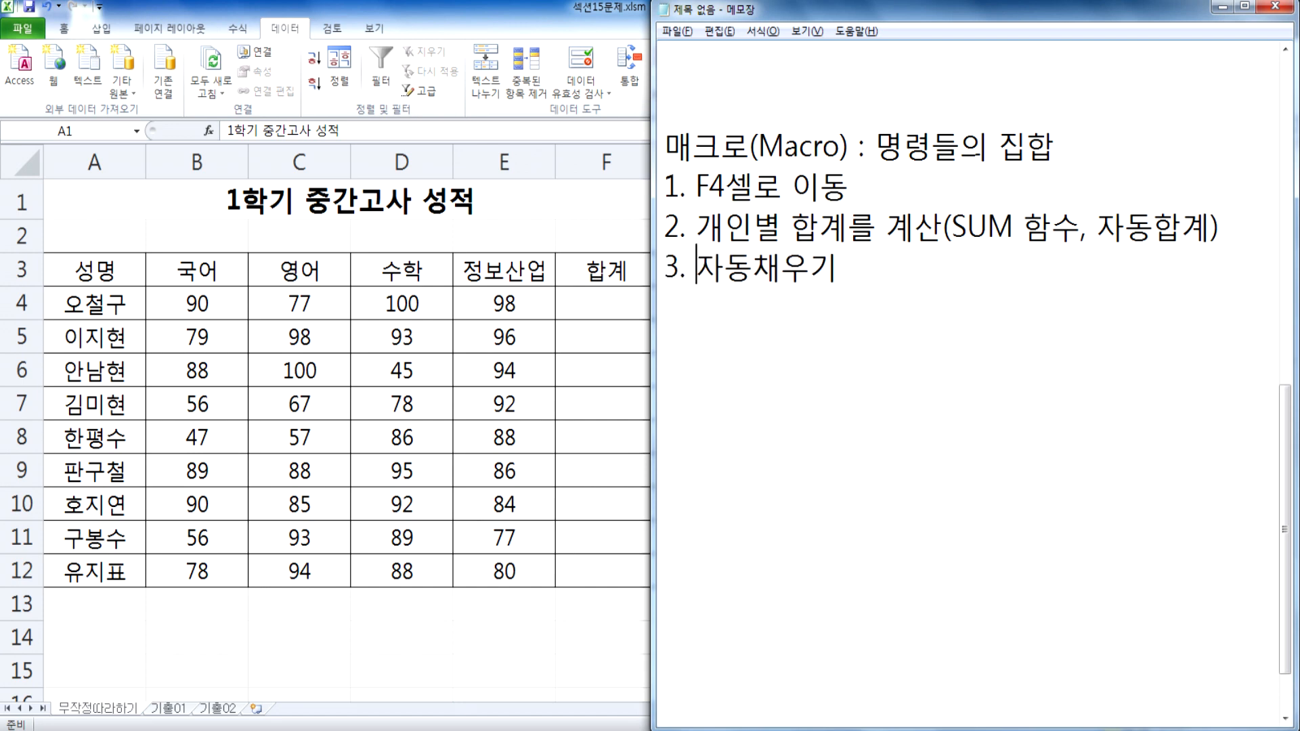
Step: Number the "자동채우기" line as 3 and start a new line below it
{"action": "key", "text": "End"}
{"action": "key", "text": "Return"}
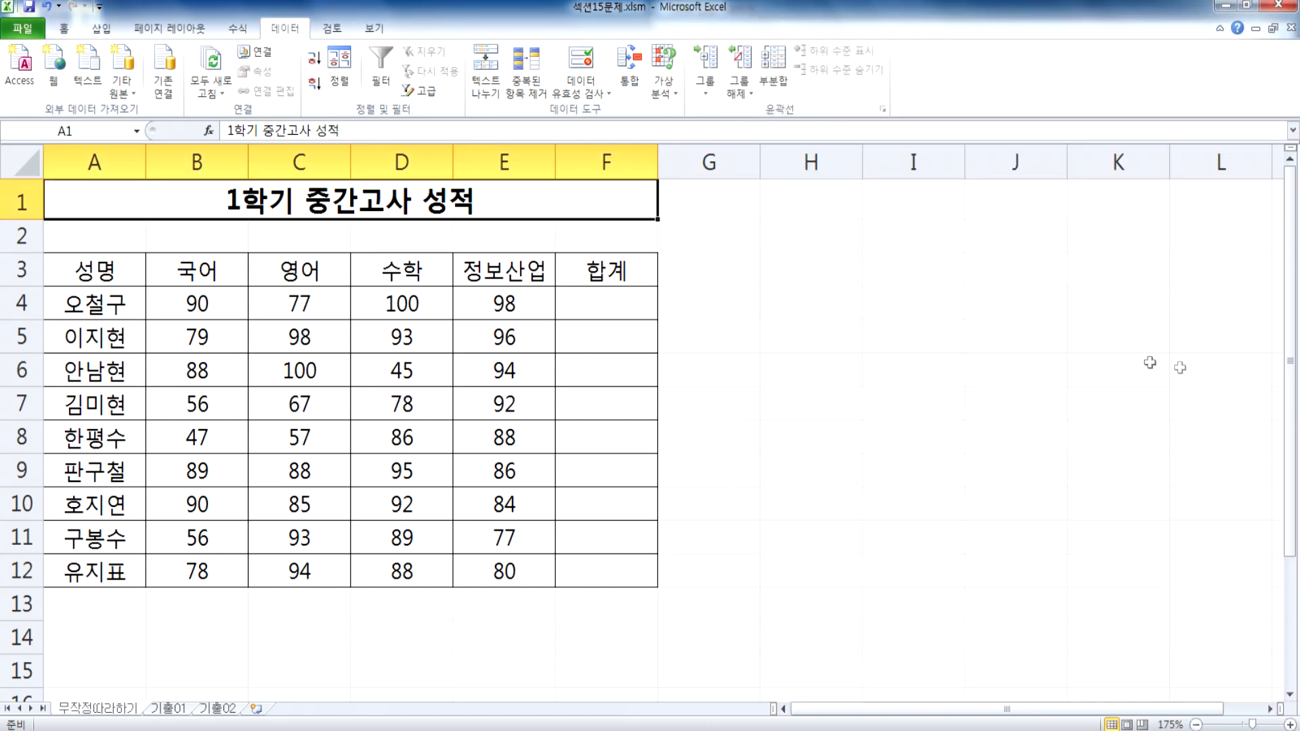
Step: Switch to Excel, total B4:E4 in F4 with AutoSum, and fill the formula down to F12
{"action": "left_click", "coordinate": [573, 306]}
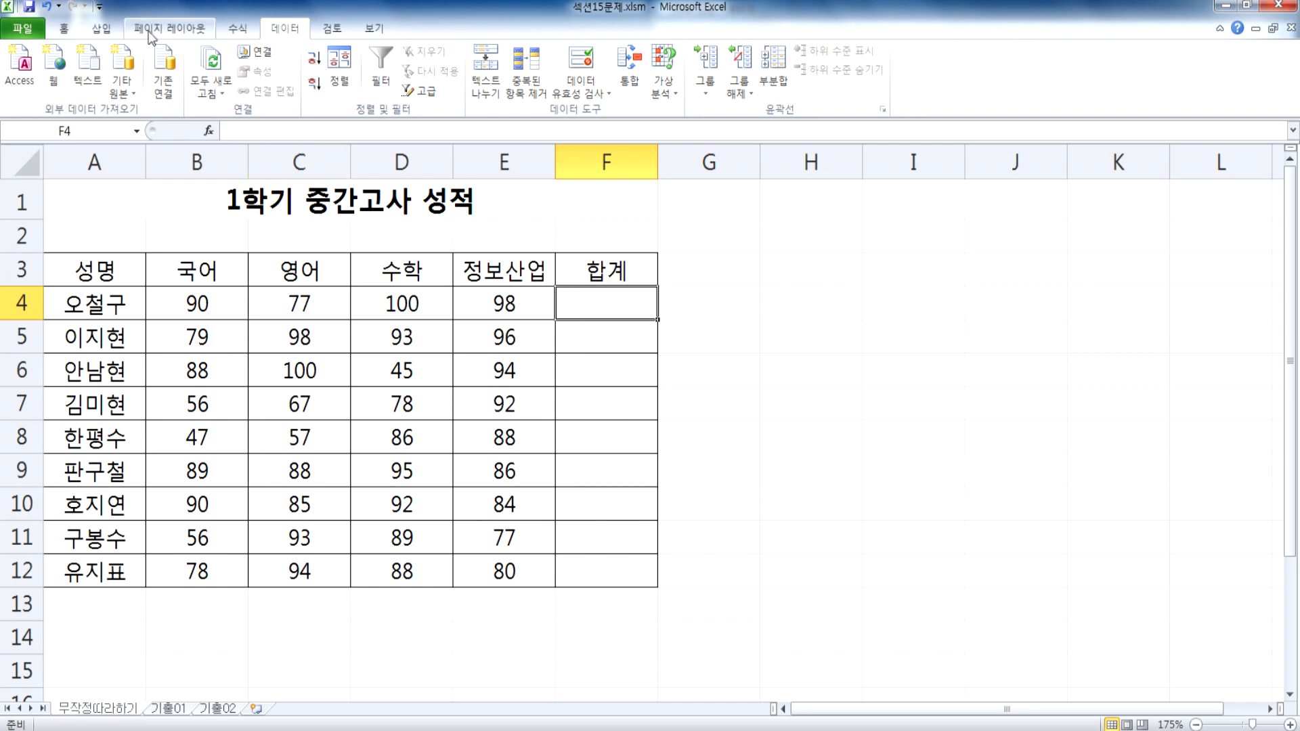
{"action": "left_click", "coordinate": [237, 31]}
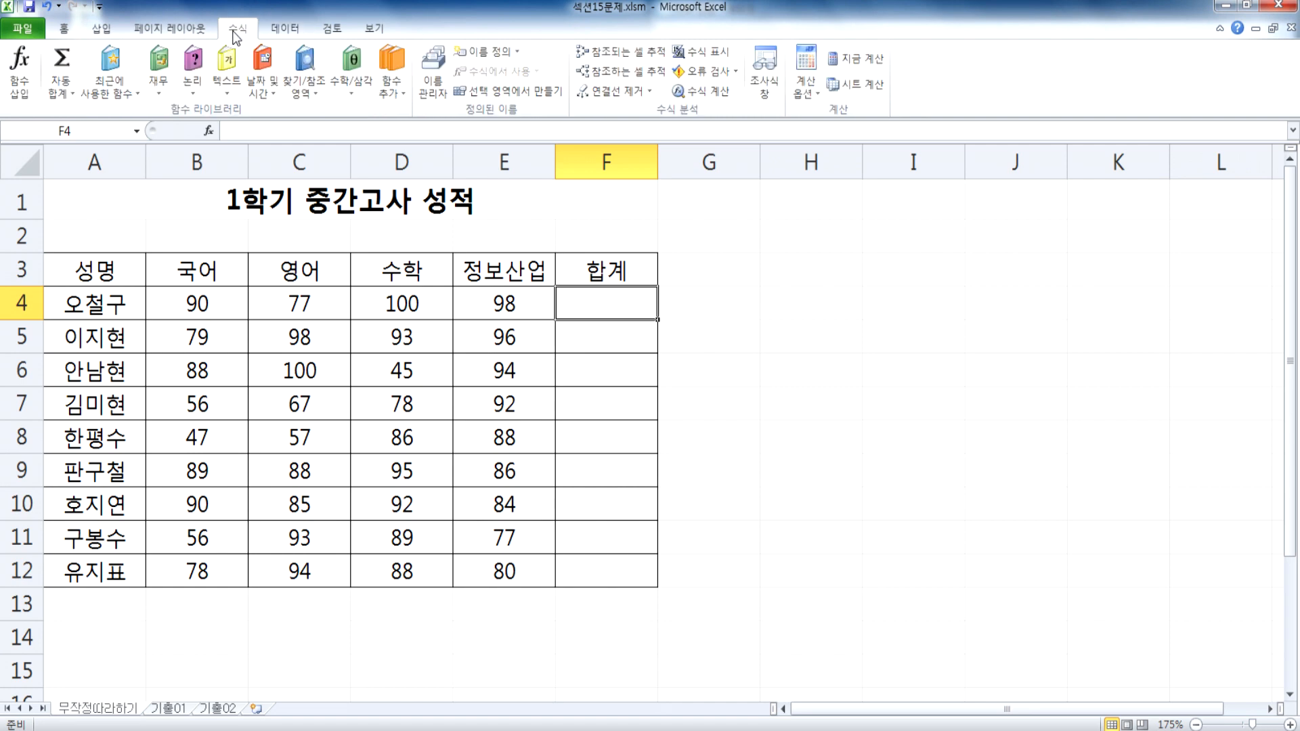
{"action": "left_click", "coordinate": [63, 103]}
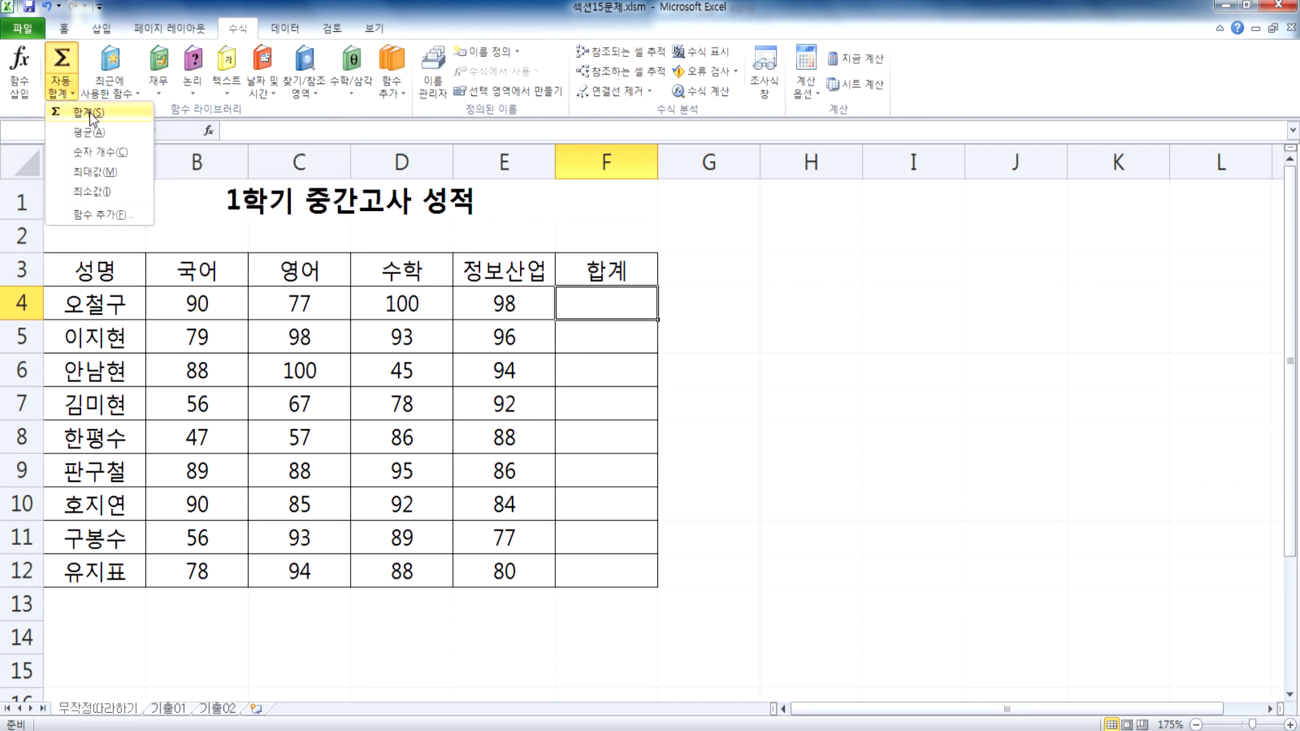
{"action": "left_click", "coordinate": [90, 114]}
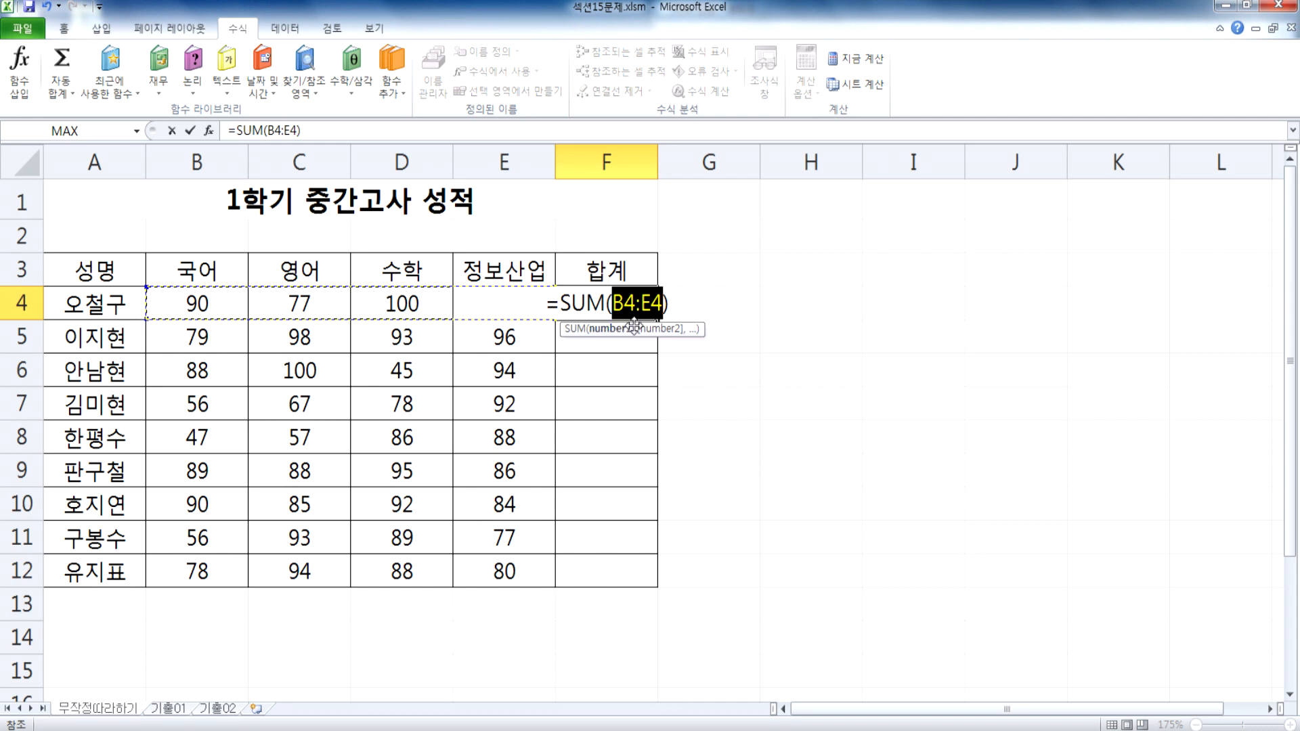
{"action": "key", "text": "Return"}
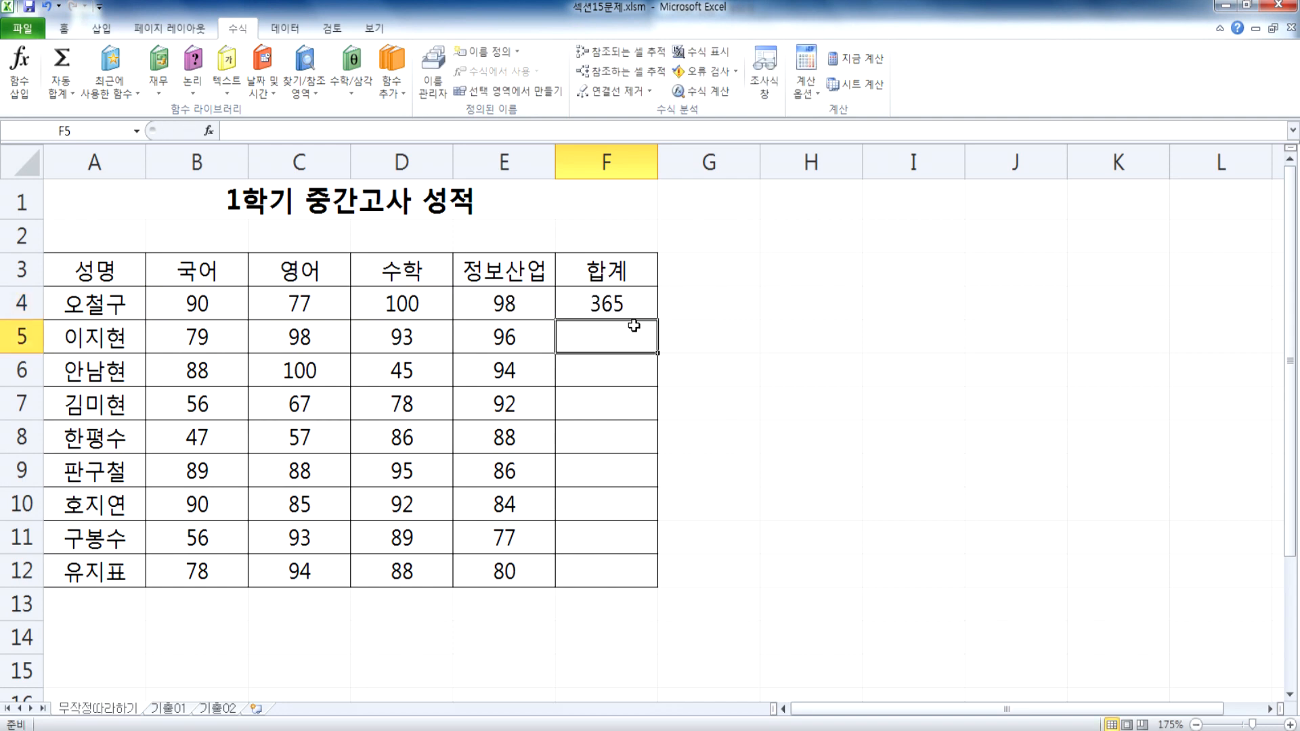
{"action": "left_click", "coordinate": [634, 298]}
{"action": "left_click_drag", "start_coordinate": [657, 318], "coordinate": [658, 586]}
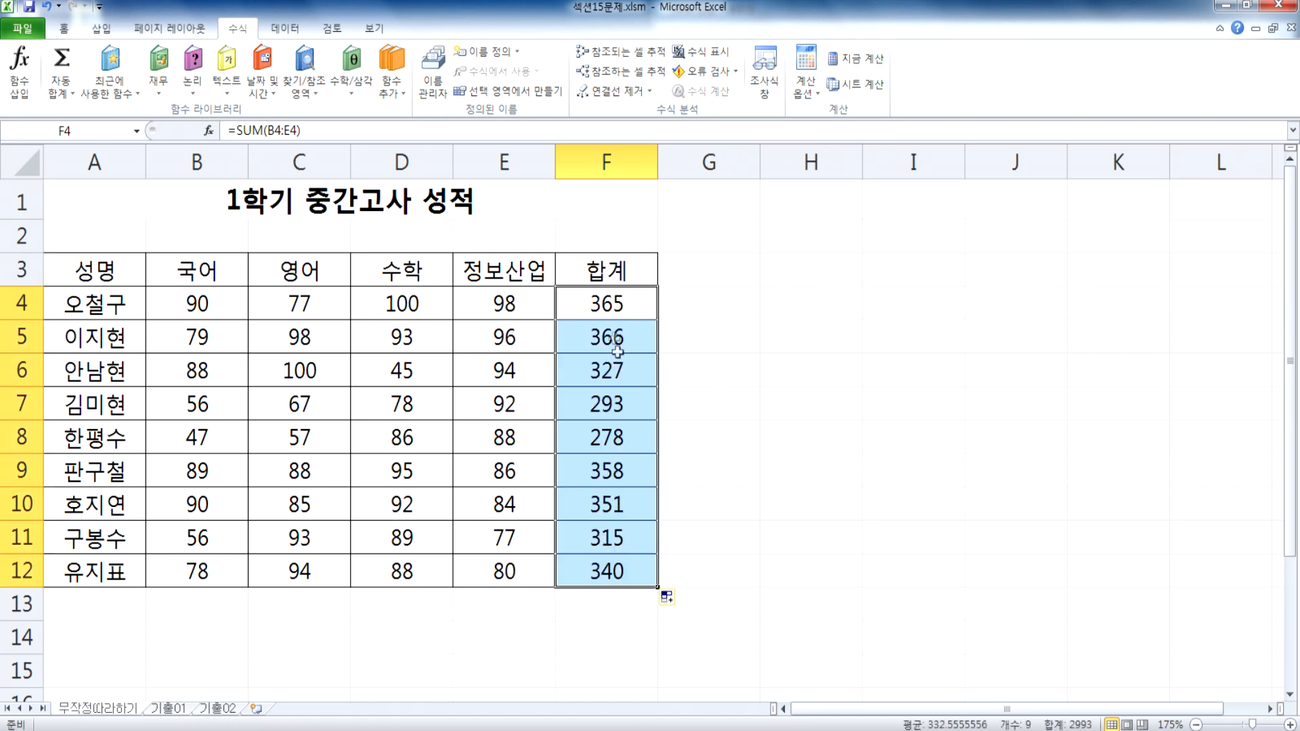
Step: Clear the totals in F4:F12 and select the title cell A1
{"action": "key", "text": "Delete"}
{"action": "left_click", "coordinate": [269, 198]}
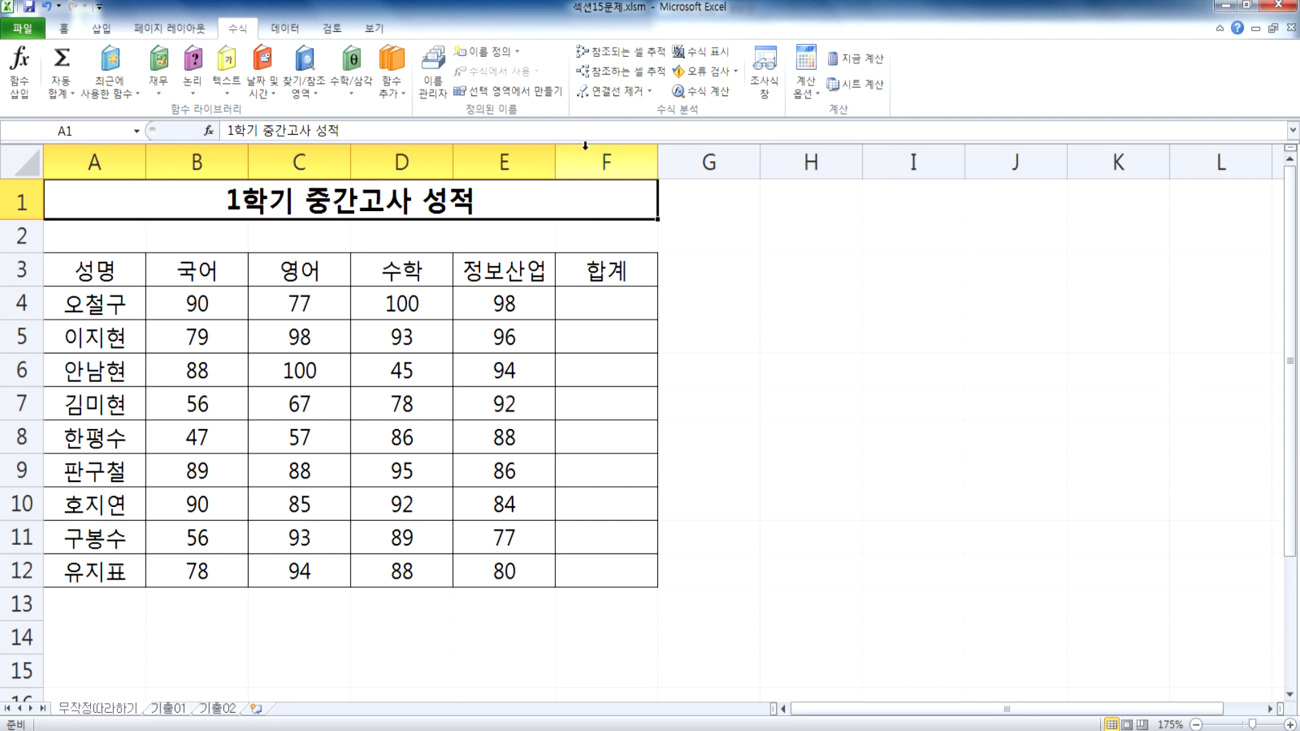
Step: Enable the 개발 도구 tab in Excel's ribbon customization options and display its commands
{"action": "left_click", "coordinate": [14, 30]}
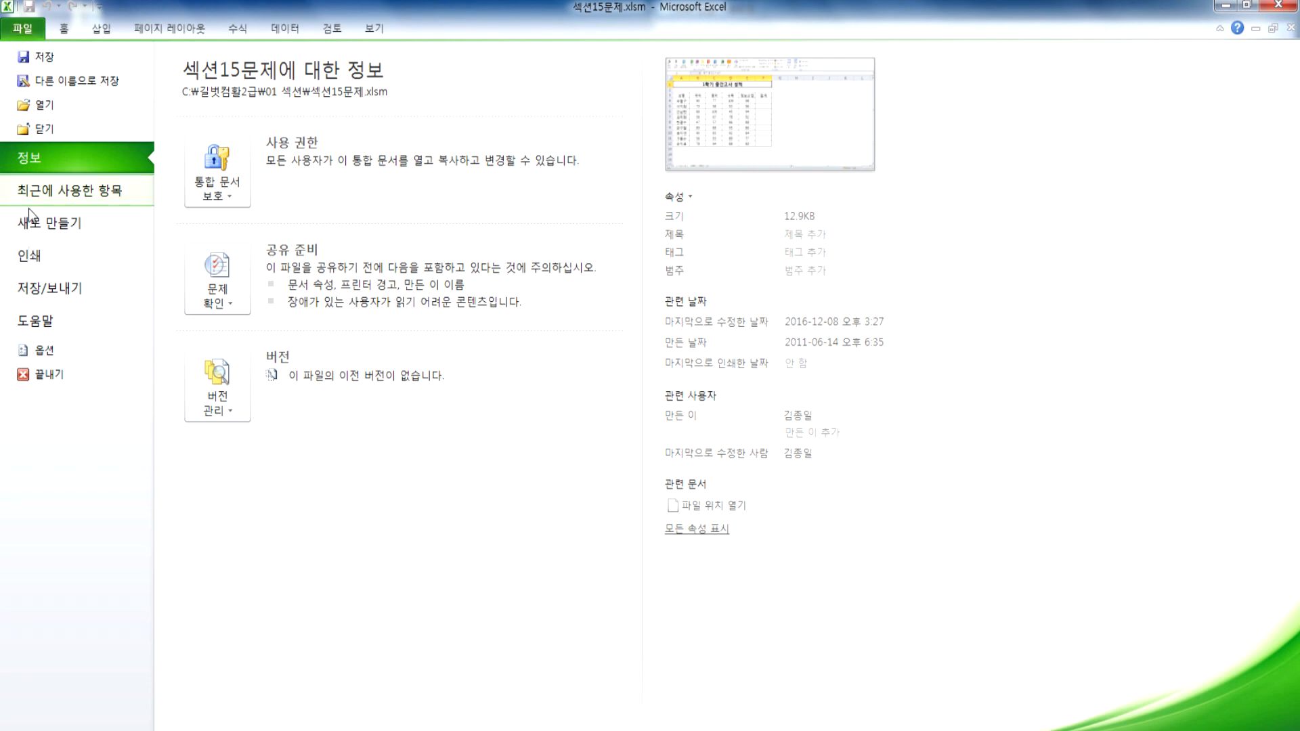
{"action": "left_click", "coordinate": [46, 351]}
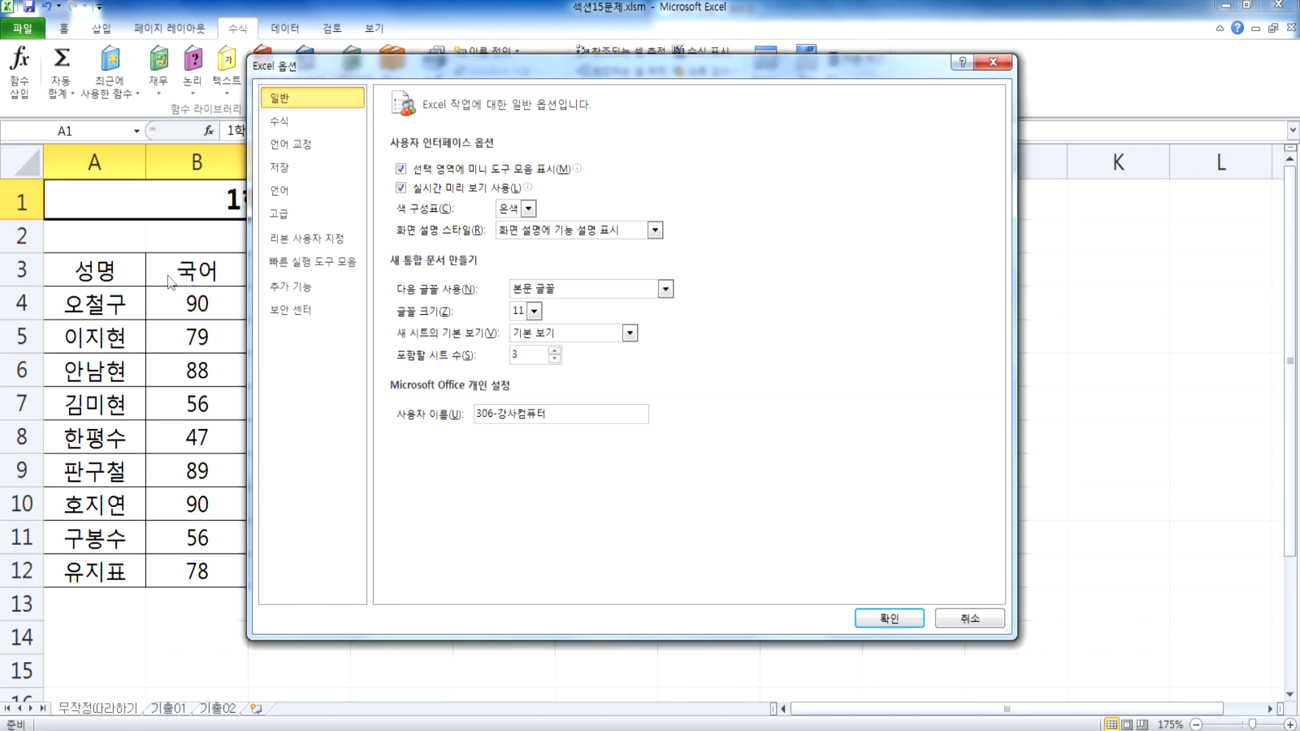
{"action": "left_click", "coordinate": [296, 240]}
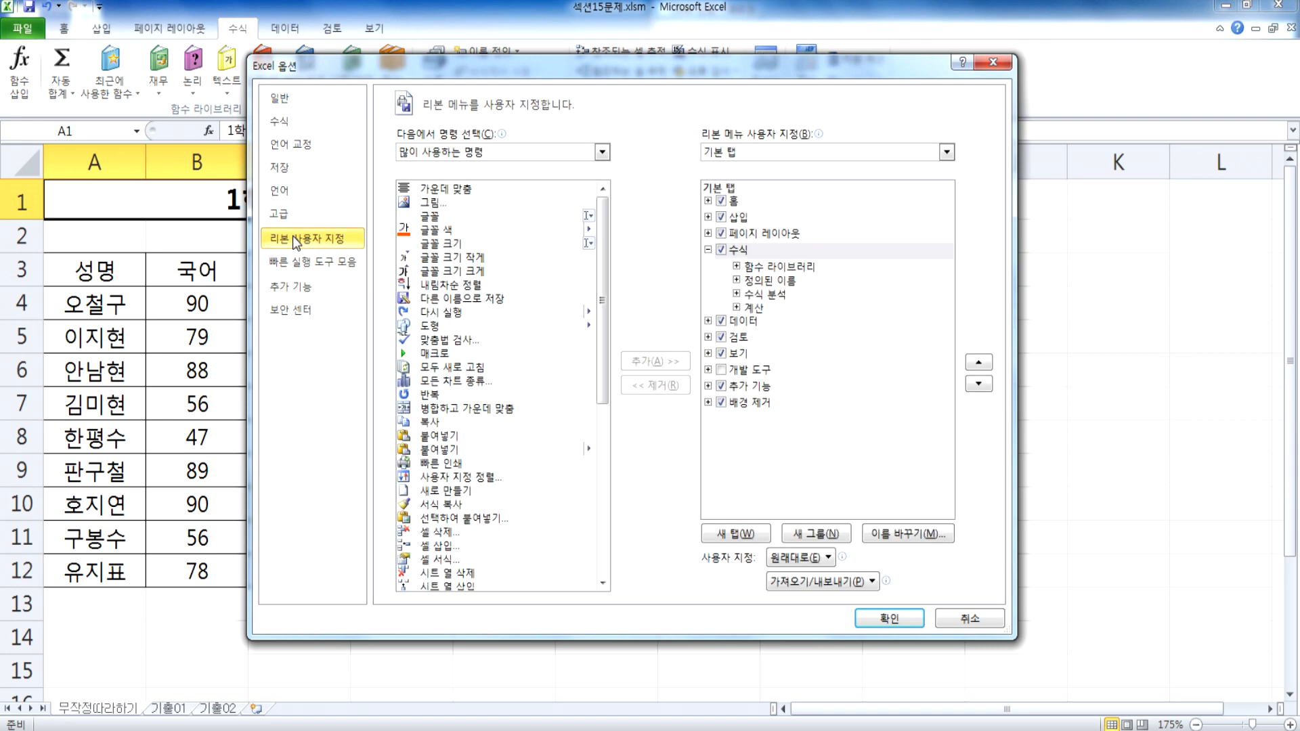
{"action": "left_click", "coordinate": [722, 371]}
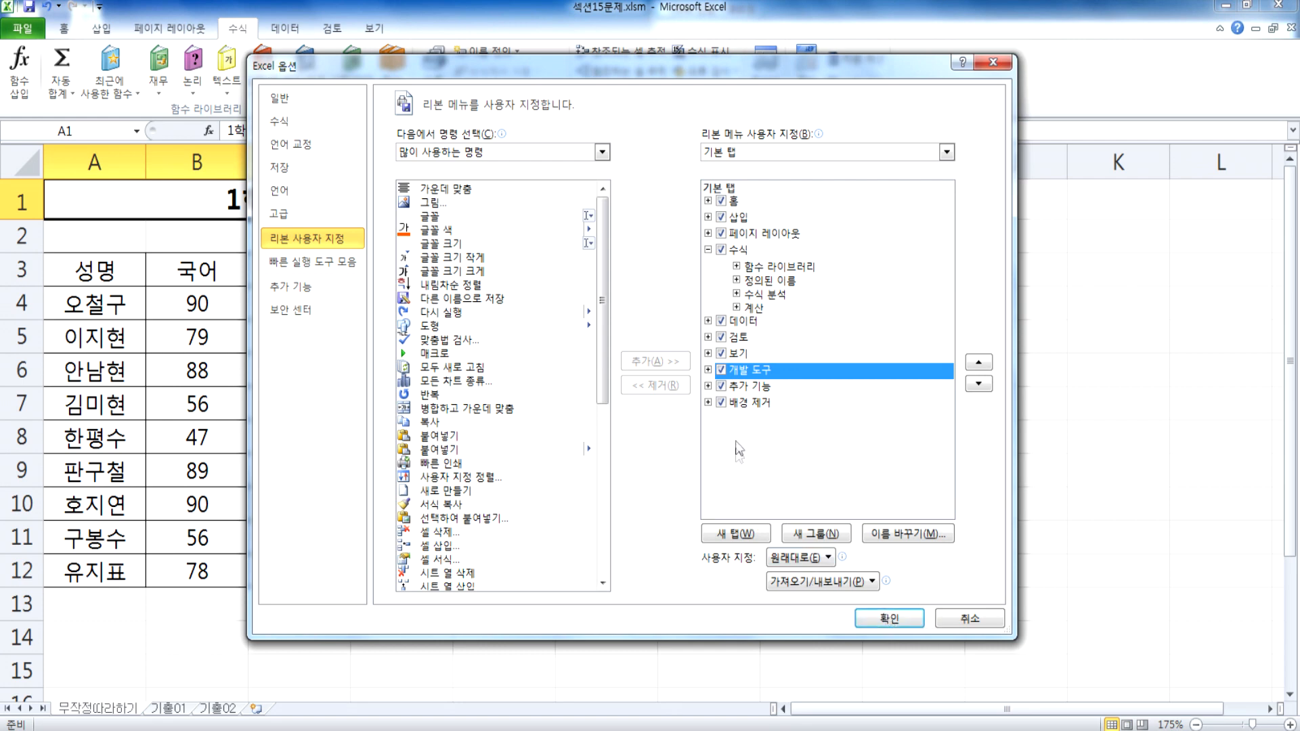
{"action": "left_click", "coordinate": [863, 628]}
{"action": "left_click", "coordinate": [422, 31]}
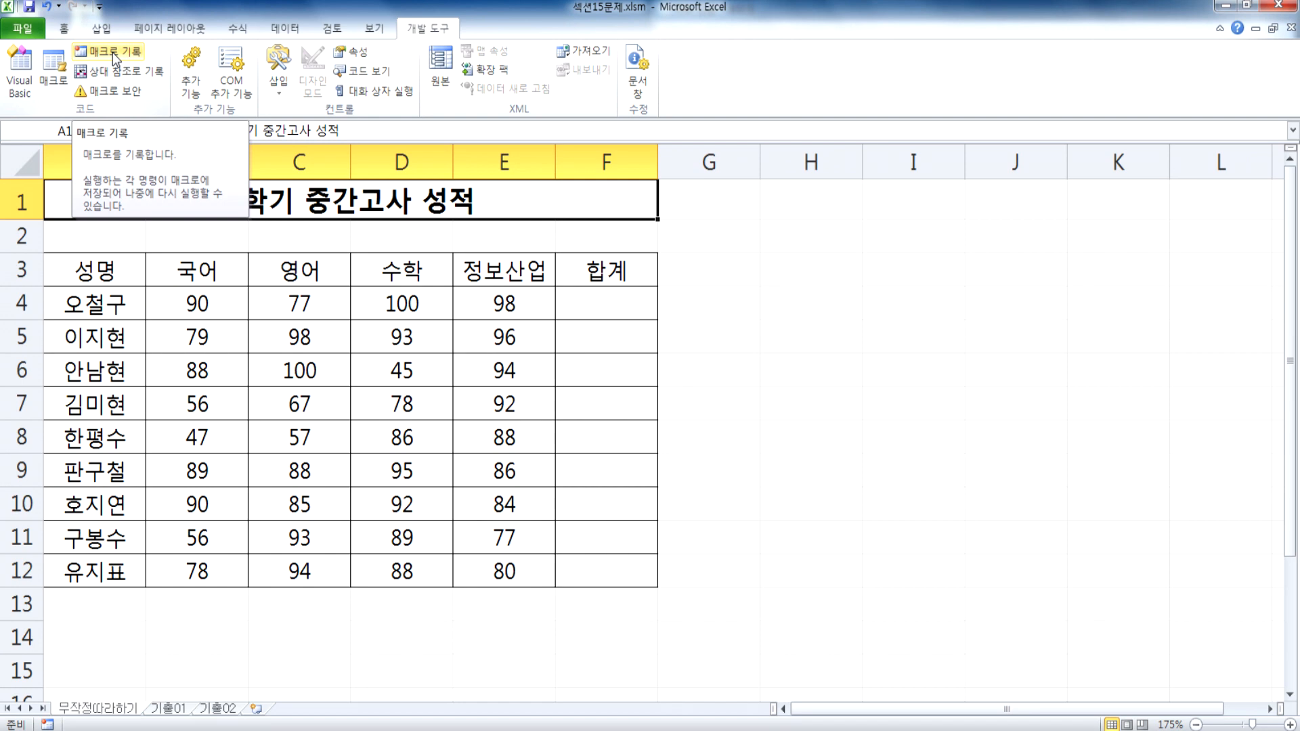
Step: Review possible starting cells for the recording by selecting F4, the empty cell H1 and the title cell A1
{"action": "left_click", "coordinate": [623, 301]}
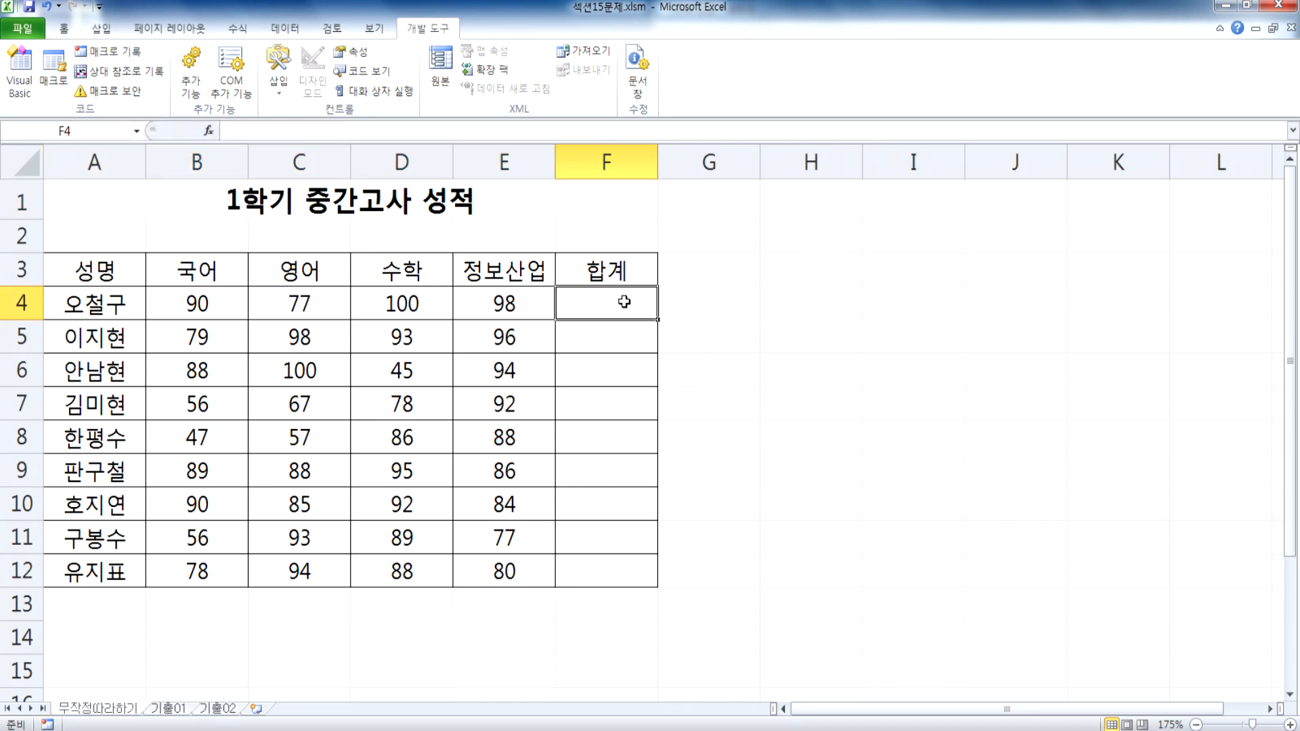
{"action": "left_click", "coordinate": [836, 203]}
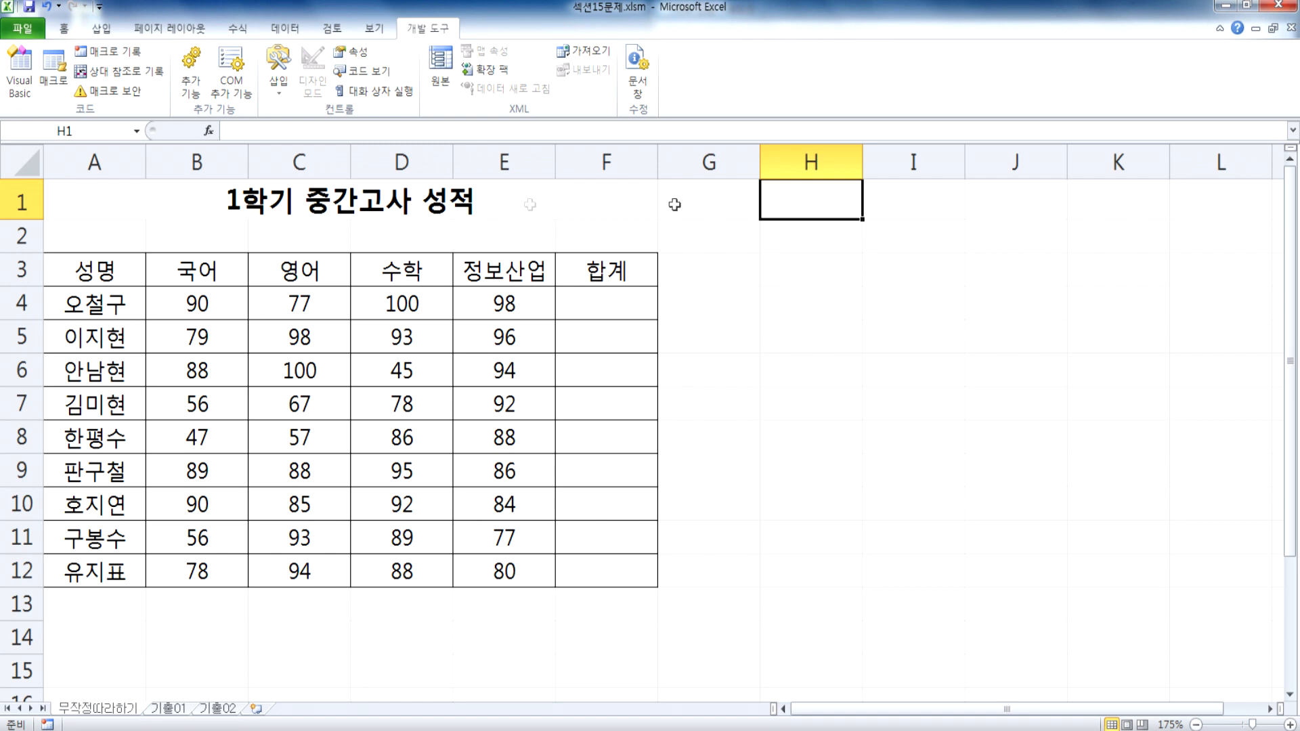
{"action": "left_click", "coordinate": [139, 195]}
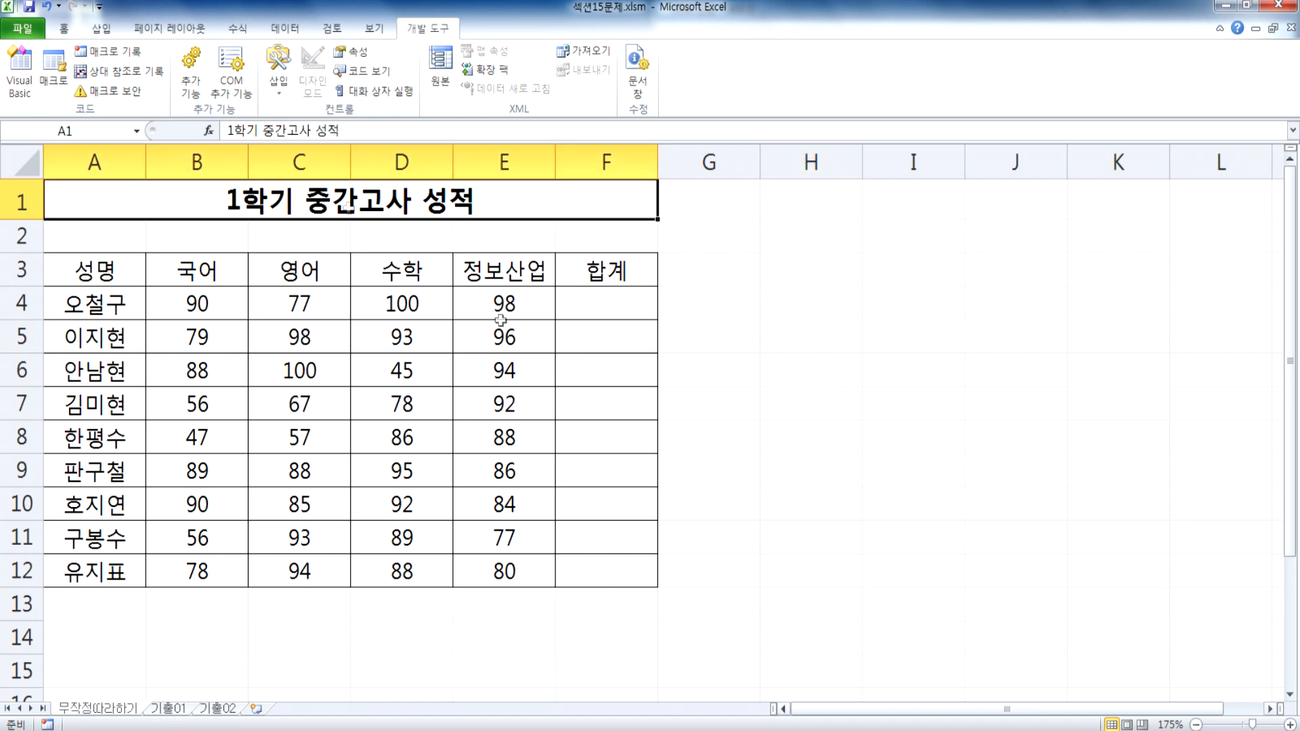
{"action": "left_click", "coordinate": [606, 298]}
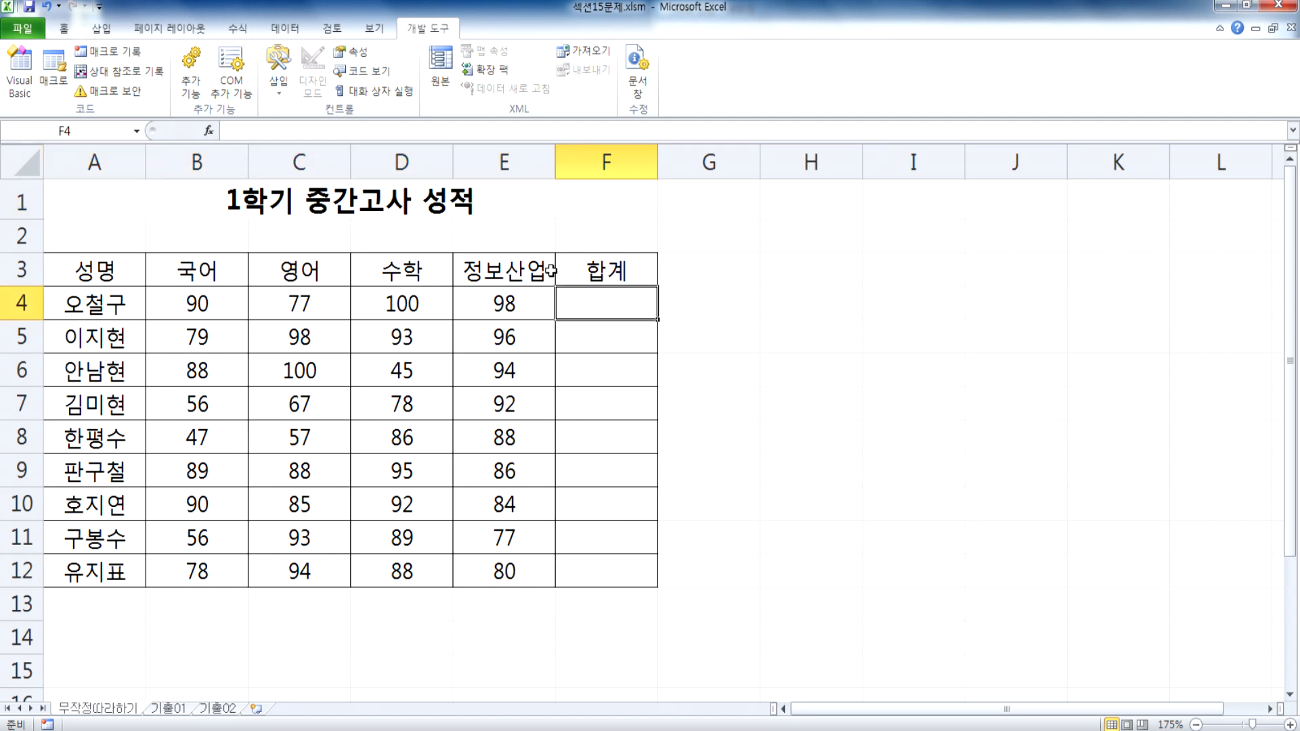
{"action": "left_click", "coordinate": [154, 191]}
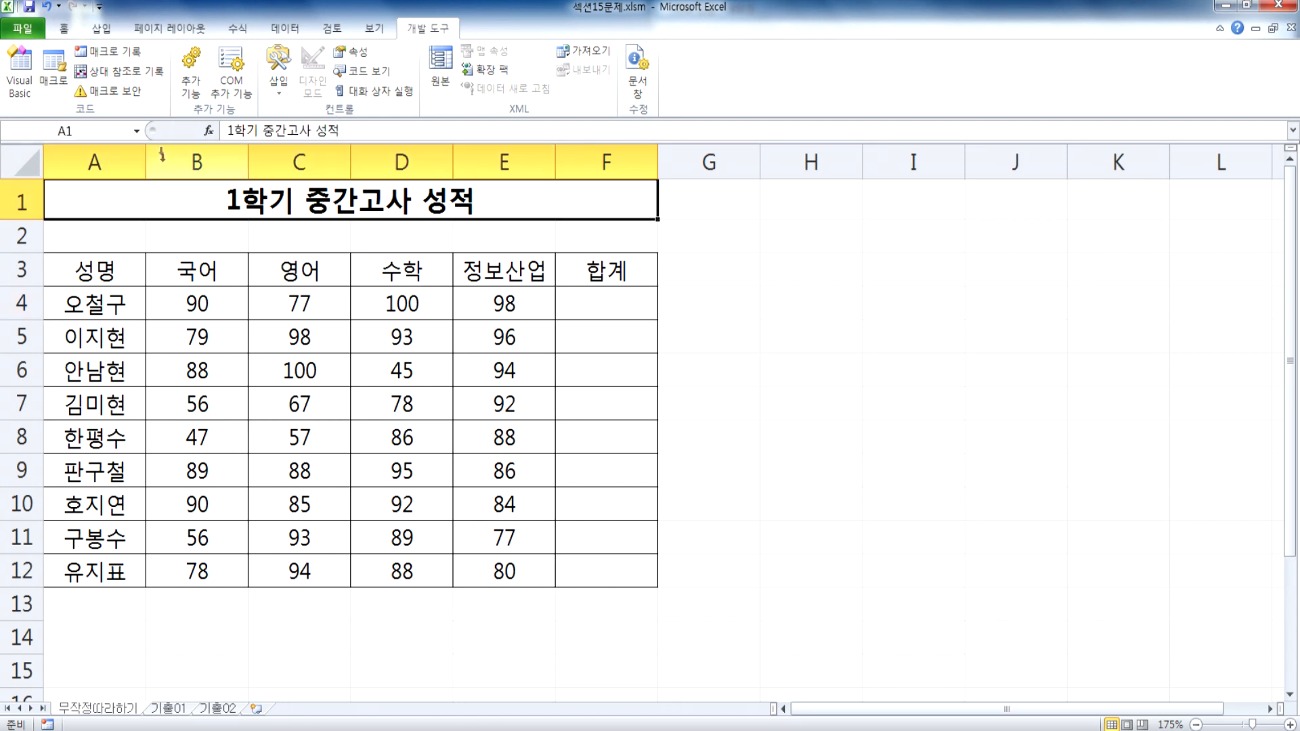
Step: View the macro recording dialog without starting a recording, and return the selection to the title cell by way of F4
{"action": "left_click", "coordinate": [121, 51]}
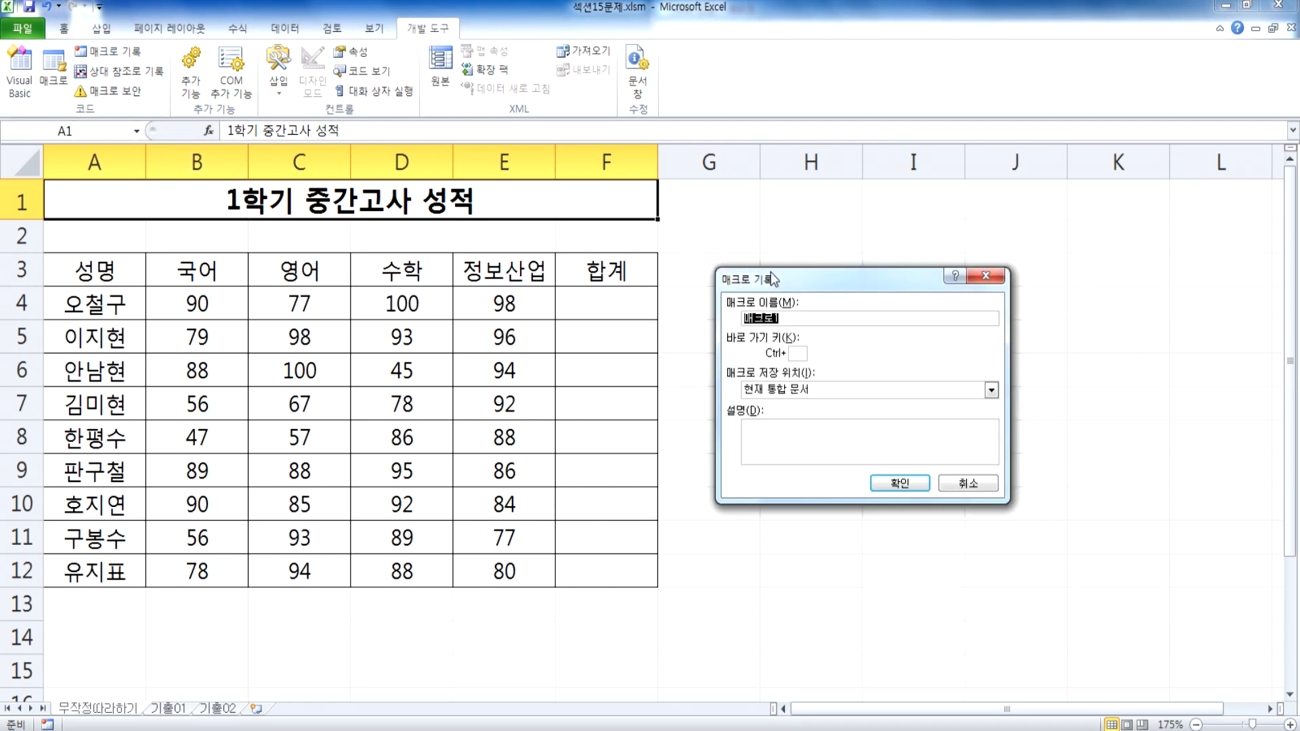
{"action": "key", "text": "Escape"}
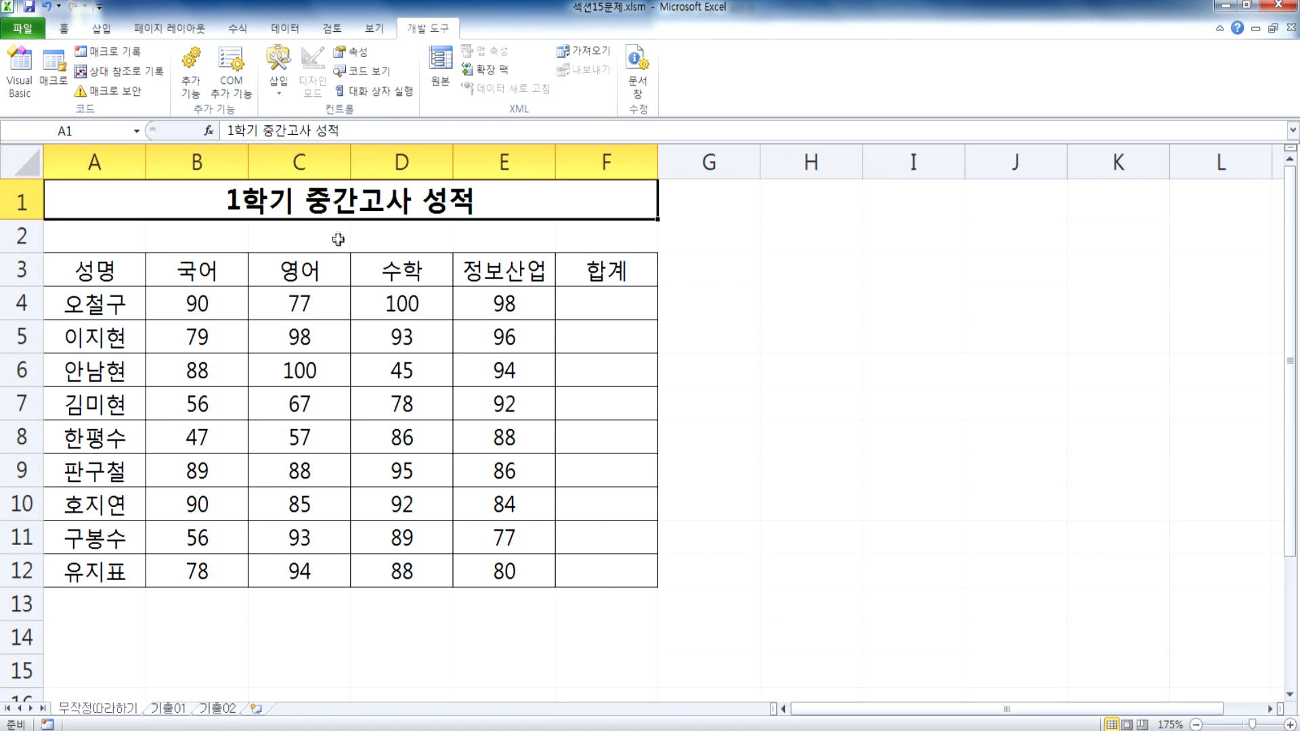
{"action": "left_click", "coordinate": [590, 293]}
{"action": "left_click", "coordinate": [303, 194]}
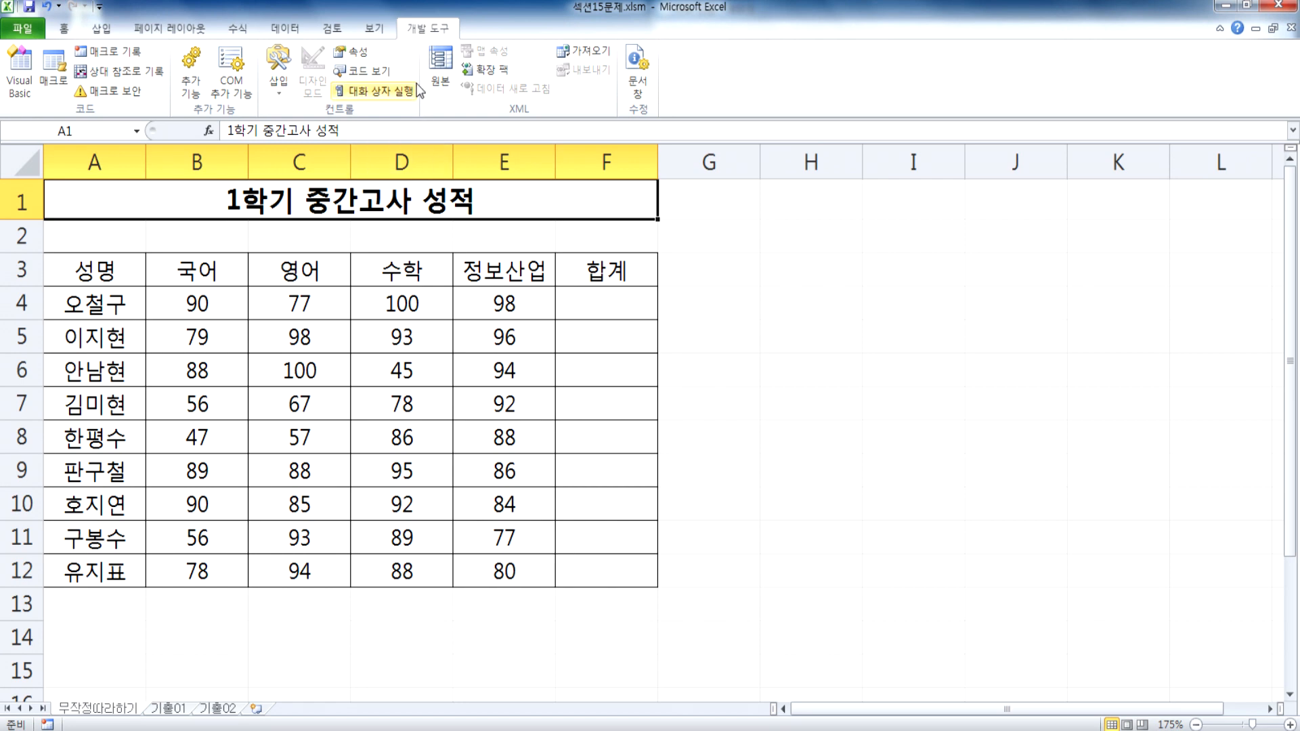
Step: Start recording a macro named 합계, stored in the current workbook
{"action": "left_click", "coordinate": [109, 54]}
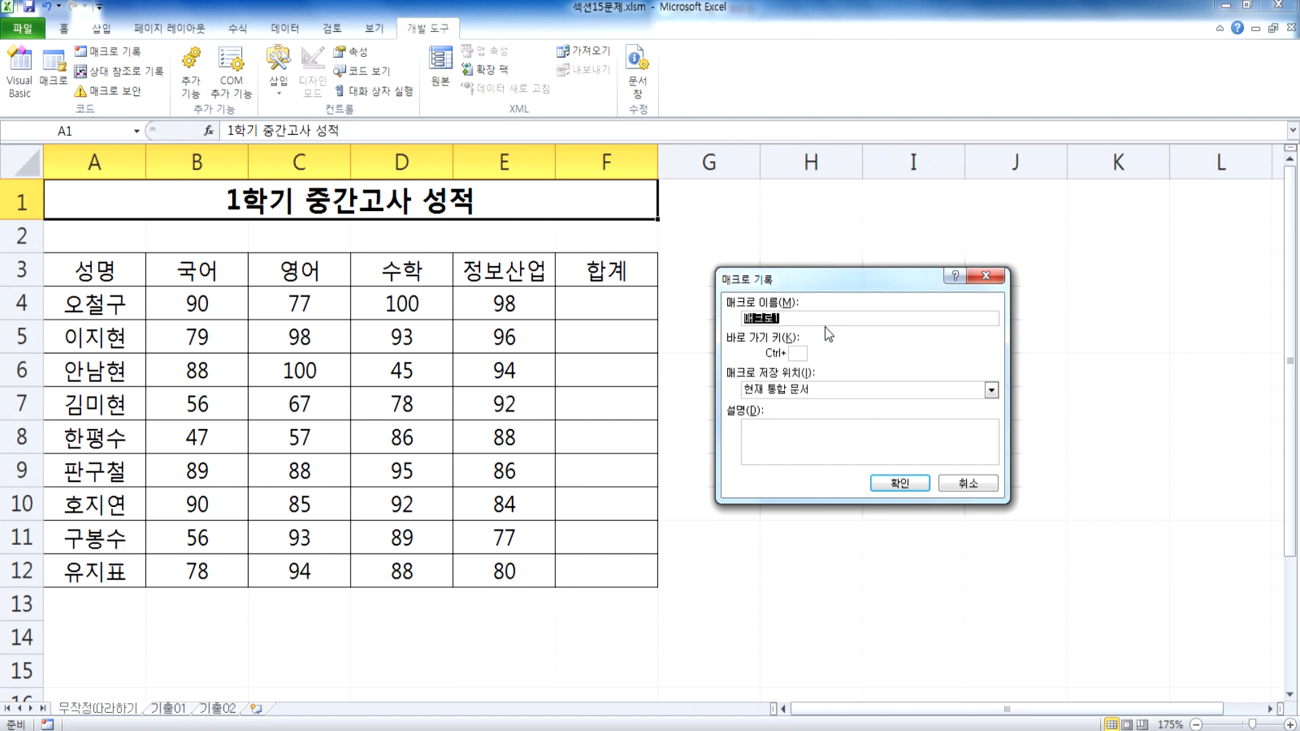
{"action": "type", "text": "합계"}
{"action": "left_click", "coordinate": [909, 484]}
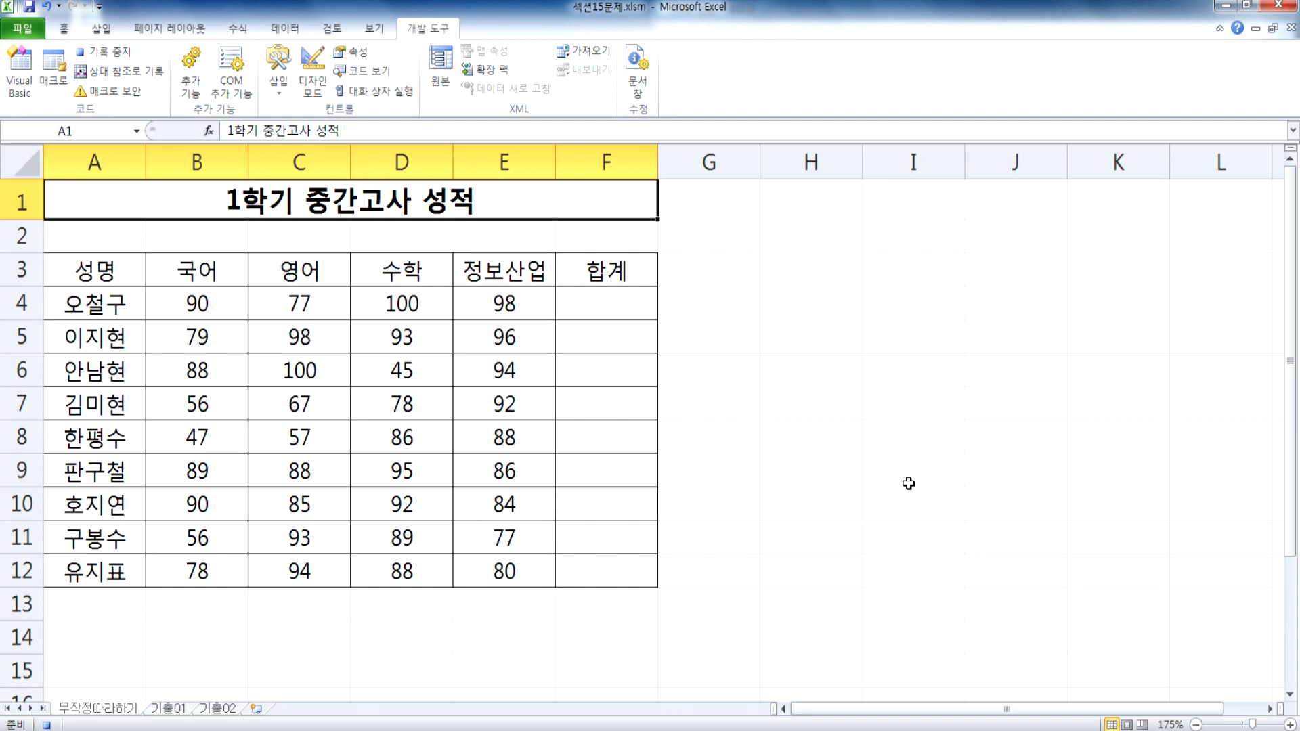
Step: Total B4:E4 in F4 with AutoSum and fill the formula down to F12
{"action": "left_click", "coordinate": [605, 302]}
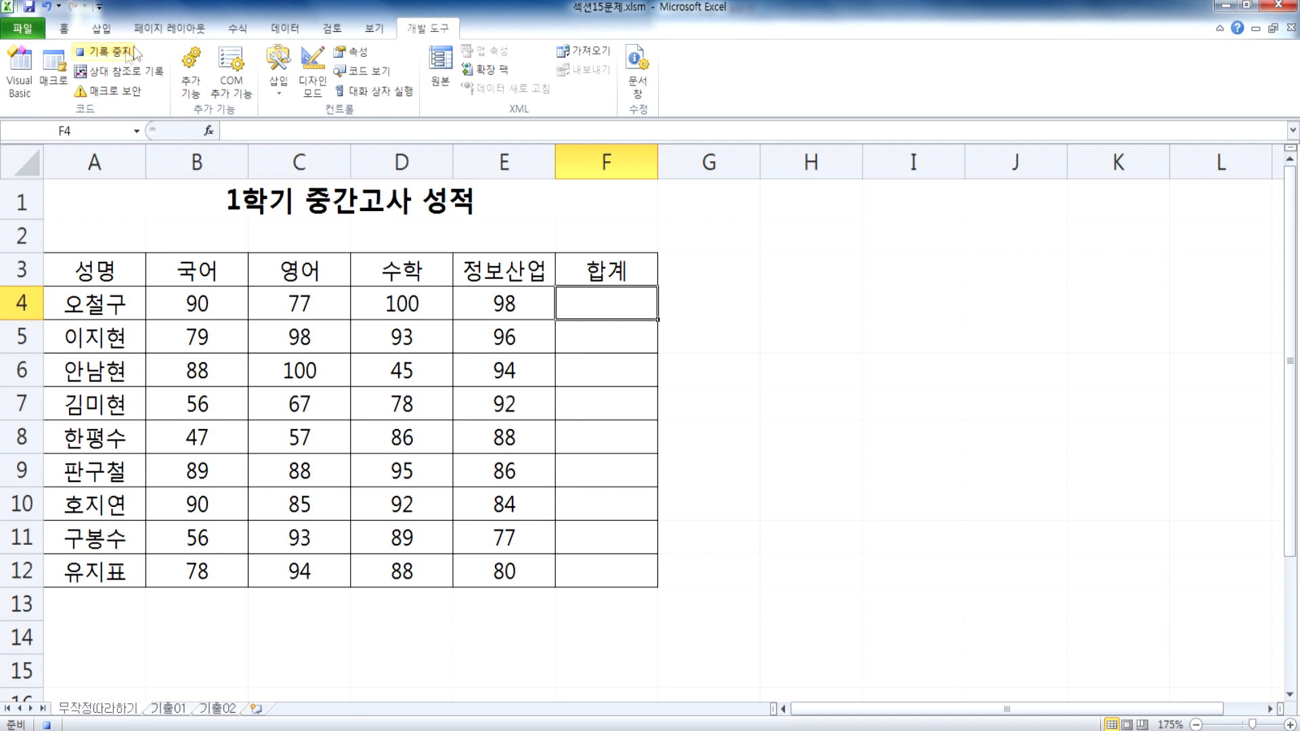
{"action": "left_click", "coordinate": [244, 32]}
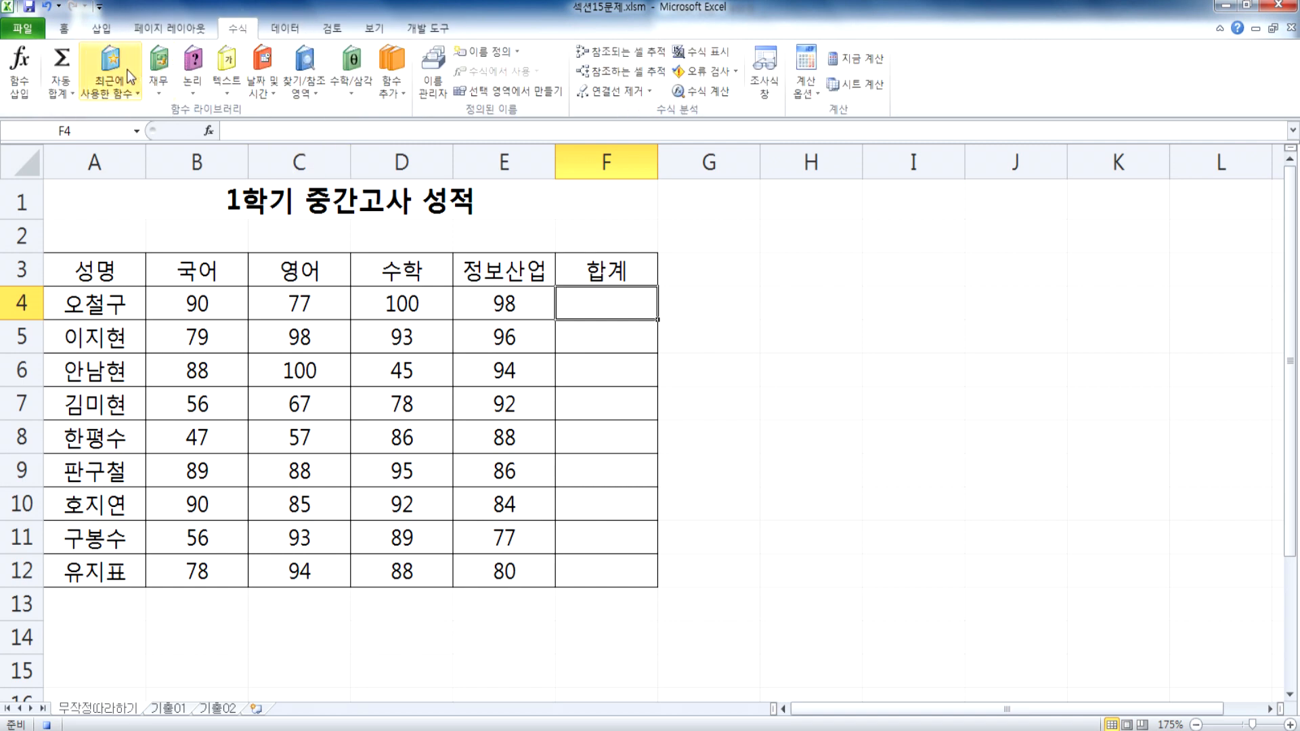
{"action": "left_click", "coordinate": [62, 59]}
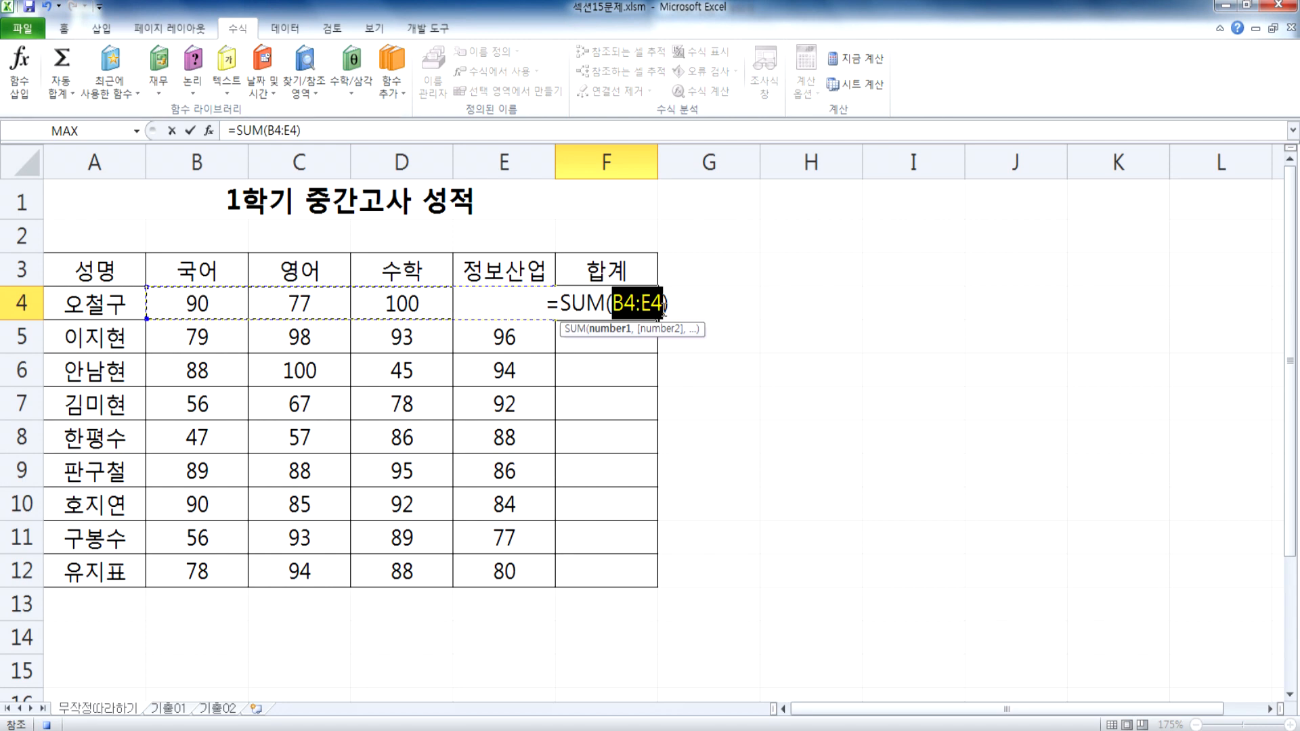
{"action": "key", "text": "Return"}
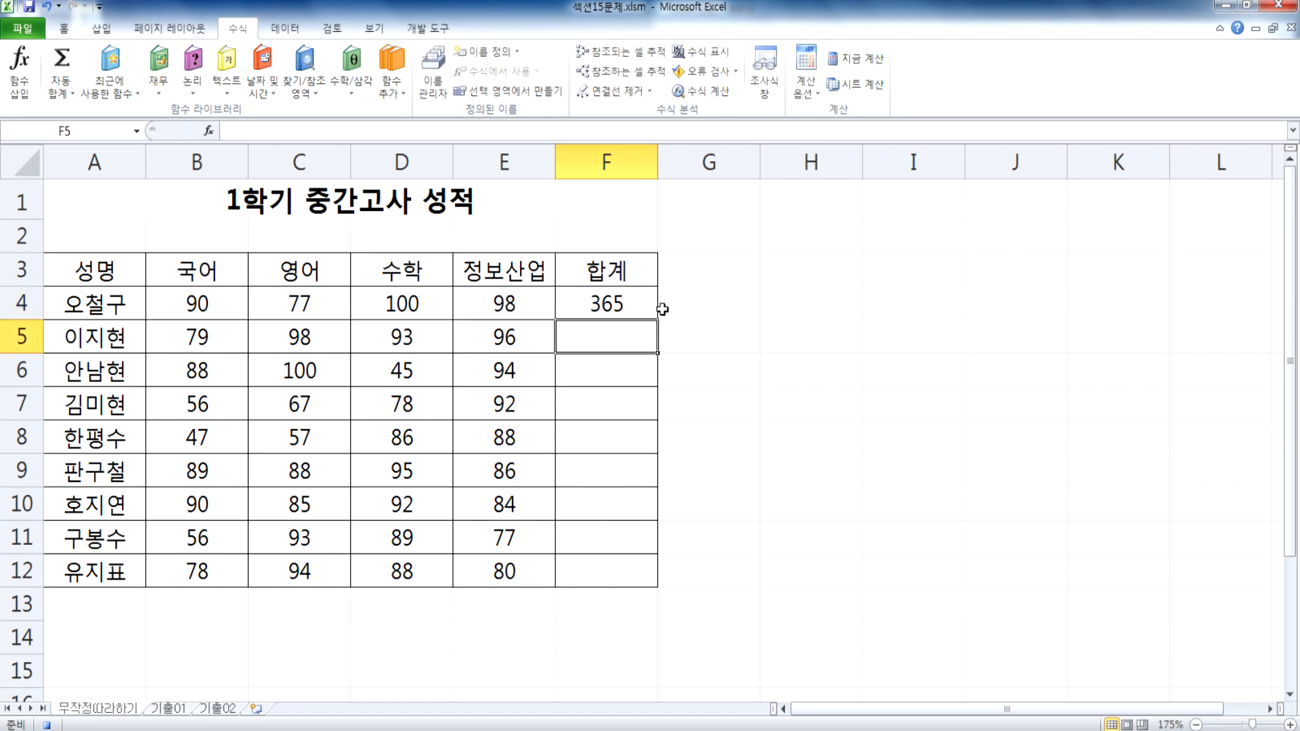
{"action": "left_click", "coordinate": [609, 302]}
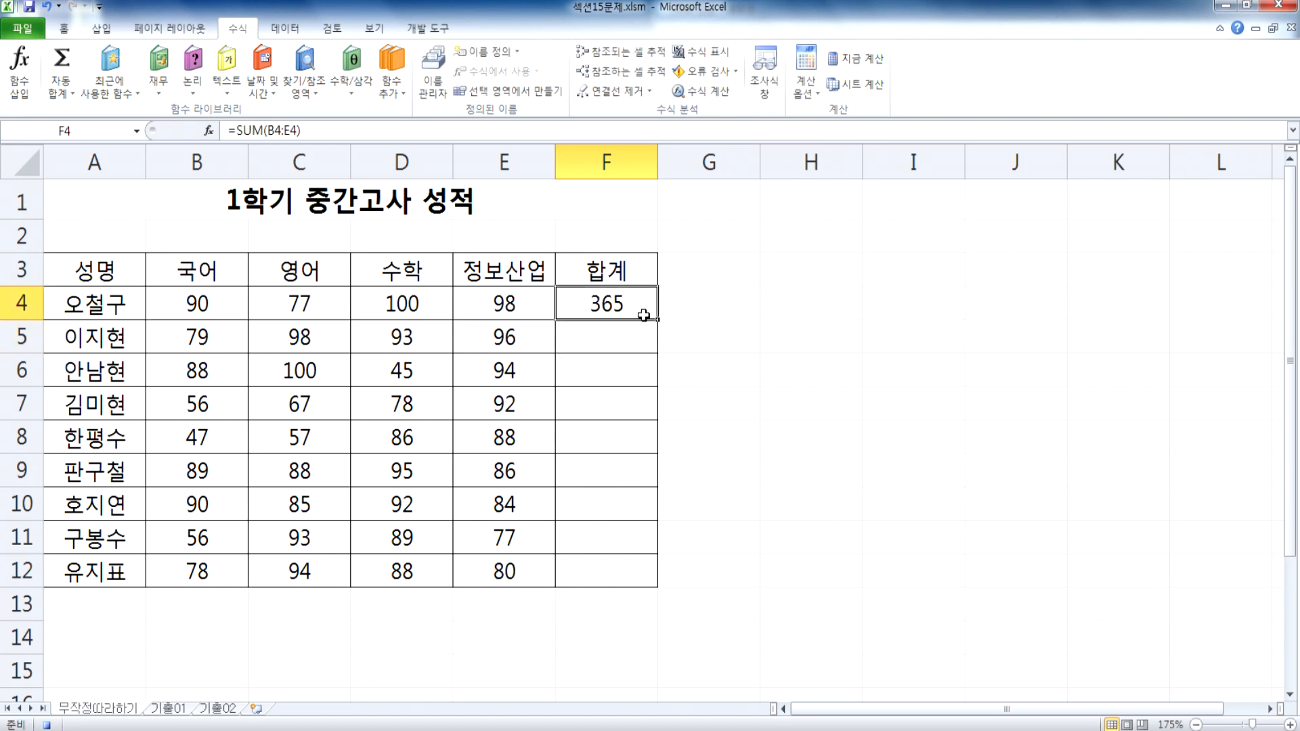
{"action": "left_click_drag", "start_coordinate": [654, 317], "coordinate": [649, 582]}
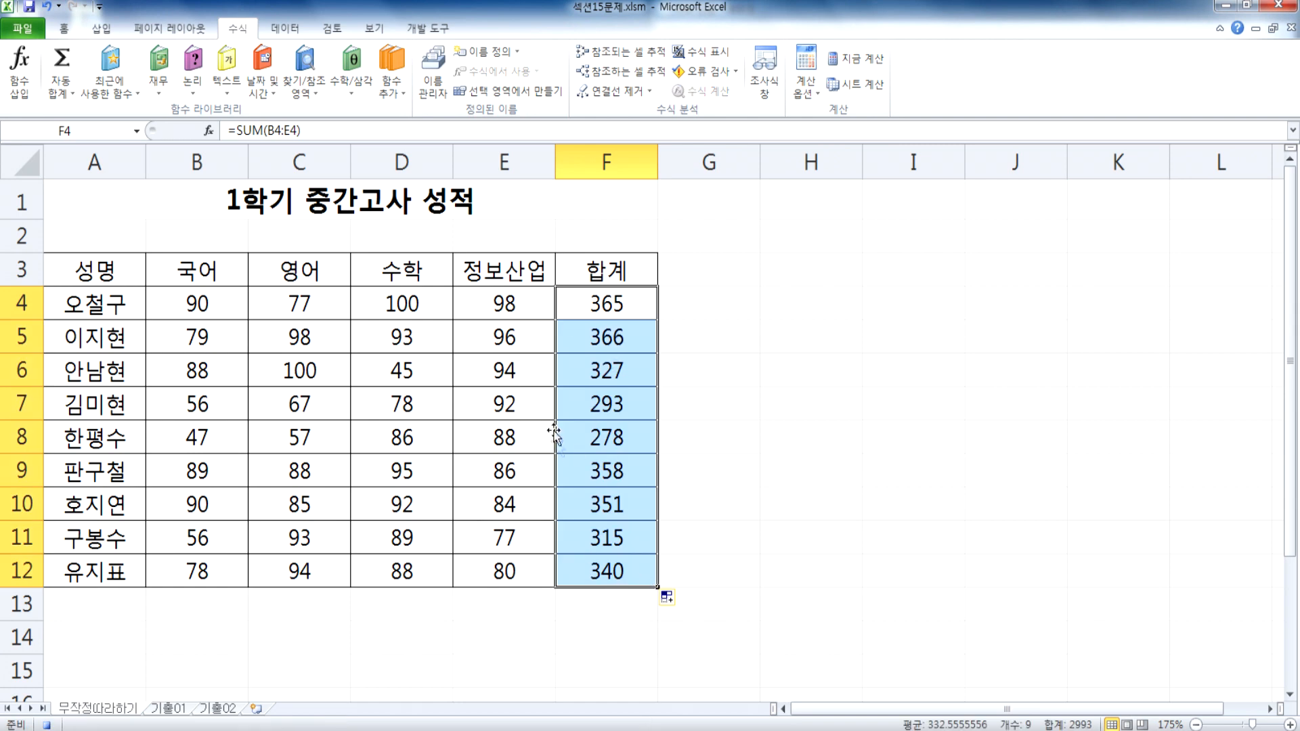
Step: End the recorded sequence by selecting the empty cell F13 and stop the macro recording
{"action": "left_click", "coordinate": [597, 606]}
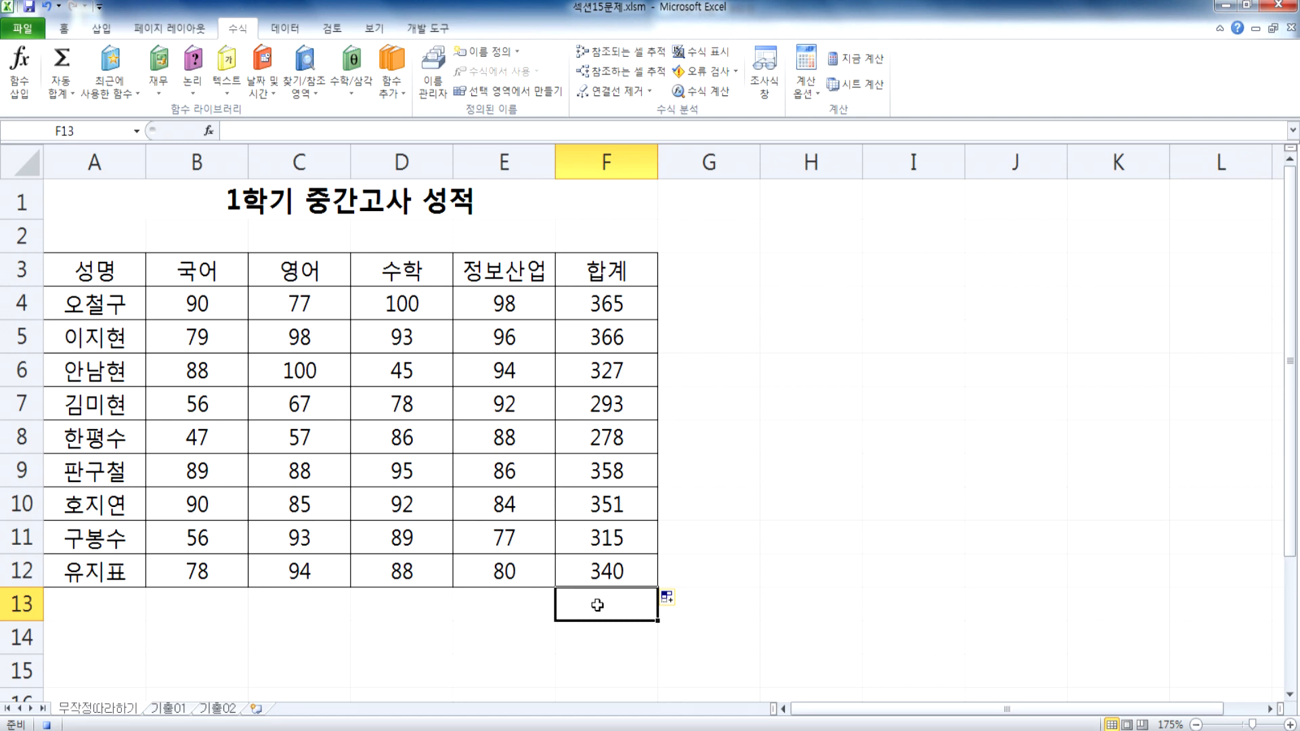
{"action": "left_click", "coordinate": [437, 30]}
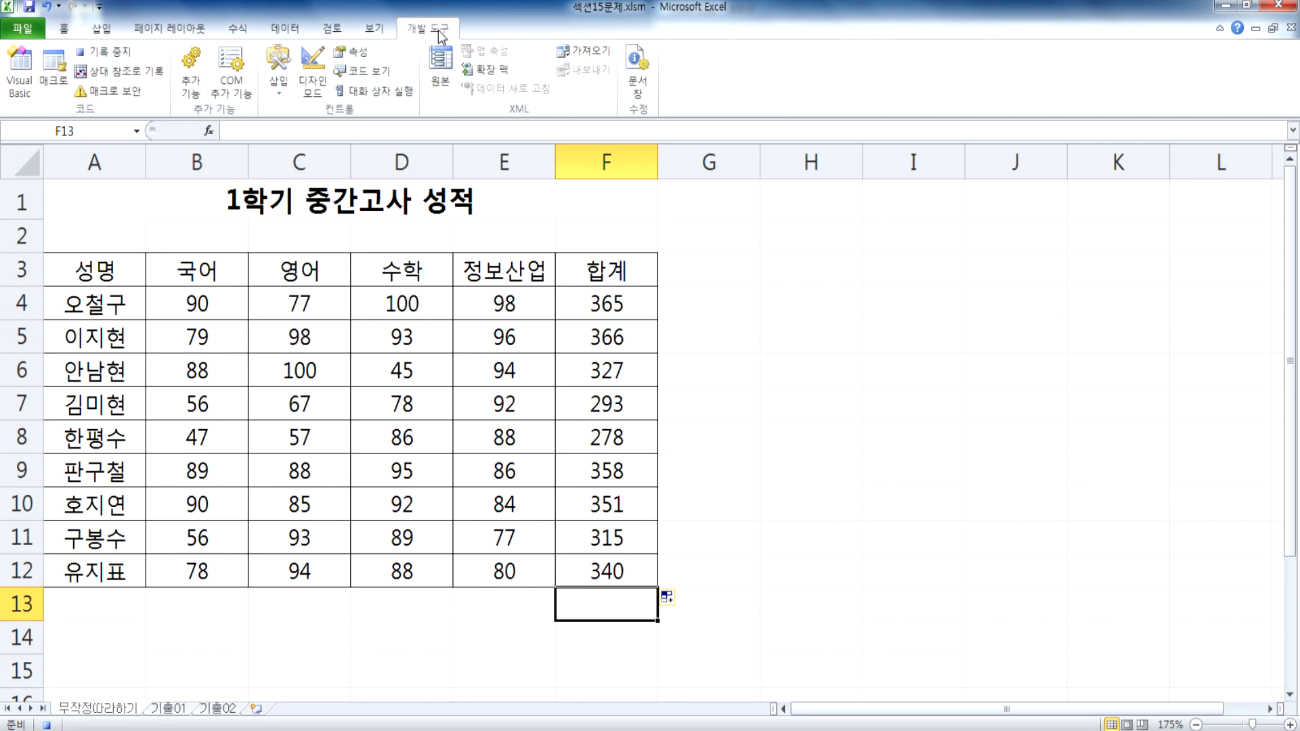
{"action": "left_click", "coordinate": [105, 52]}
Step: Clear the totals in F4:F12 and leave the empty cell I3 selected
{"action": "left_click_drag", "start_coordinate": [604, 304], "coordinate": [607, 566]}
{"action": "key", "text": "Delete"}
{"action": "left_click", "coordinate": [1044, 313]}
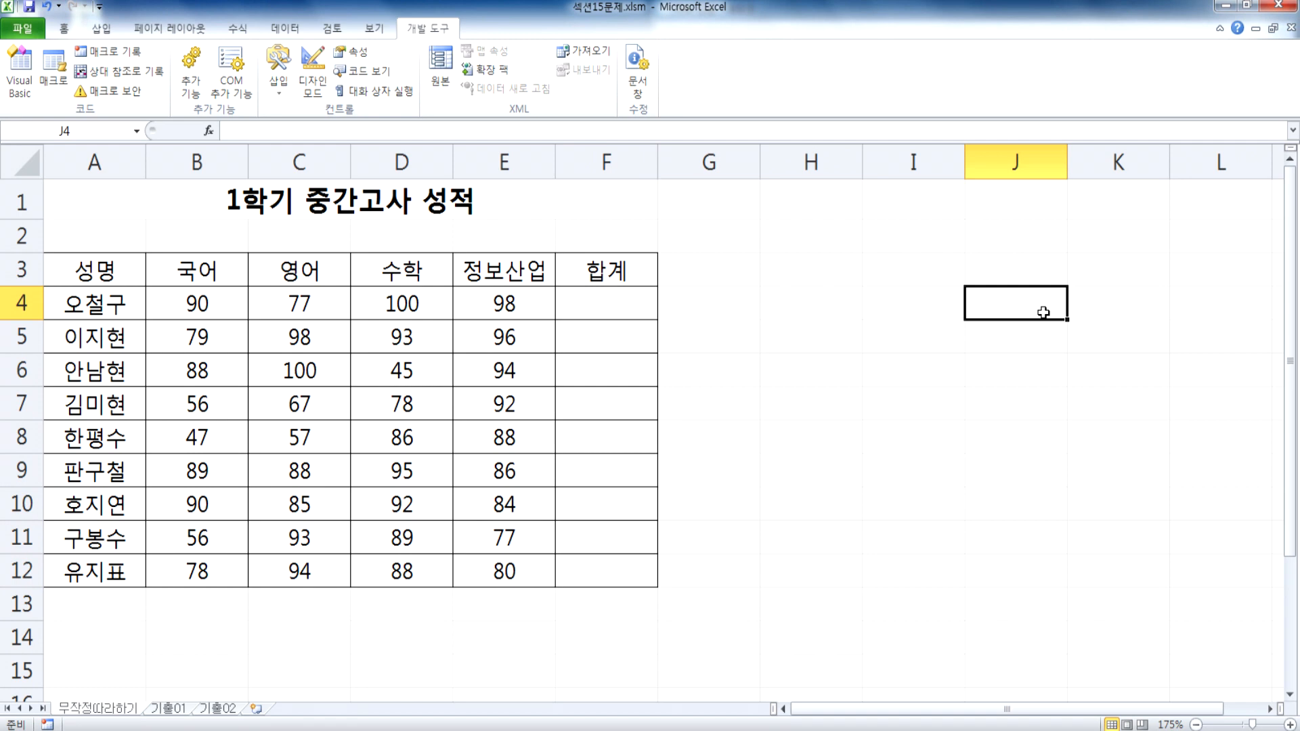
{"action": "left_click", "coordinate": [120, 199]}
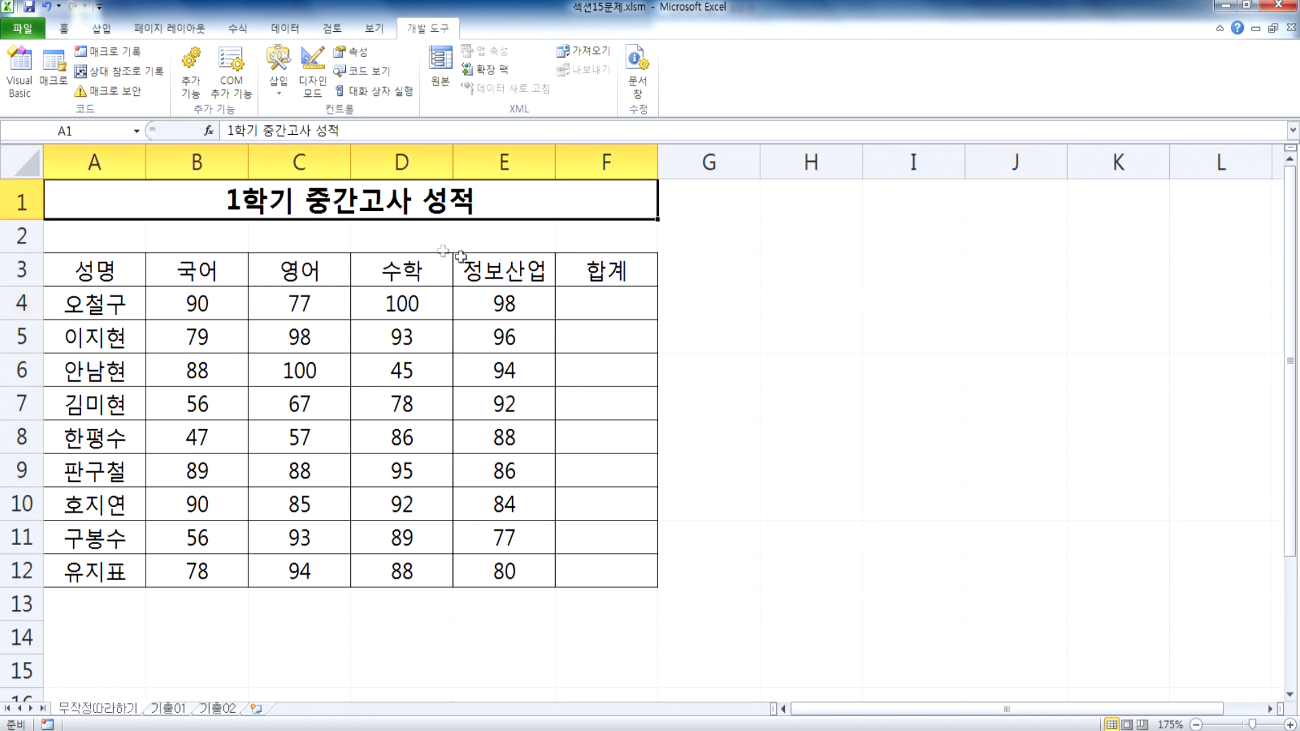
{"action": "left_click", "coordinate": [585, 302]}
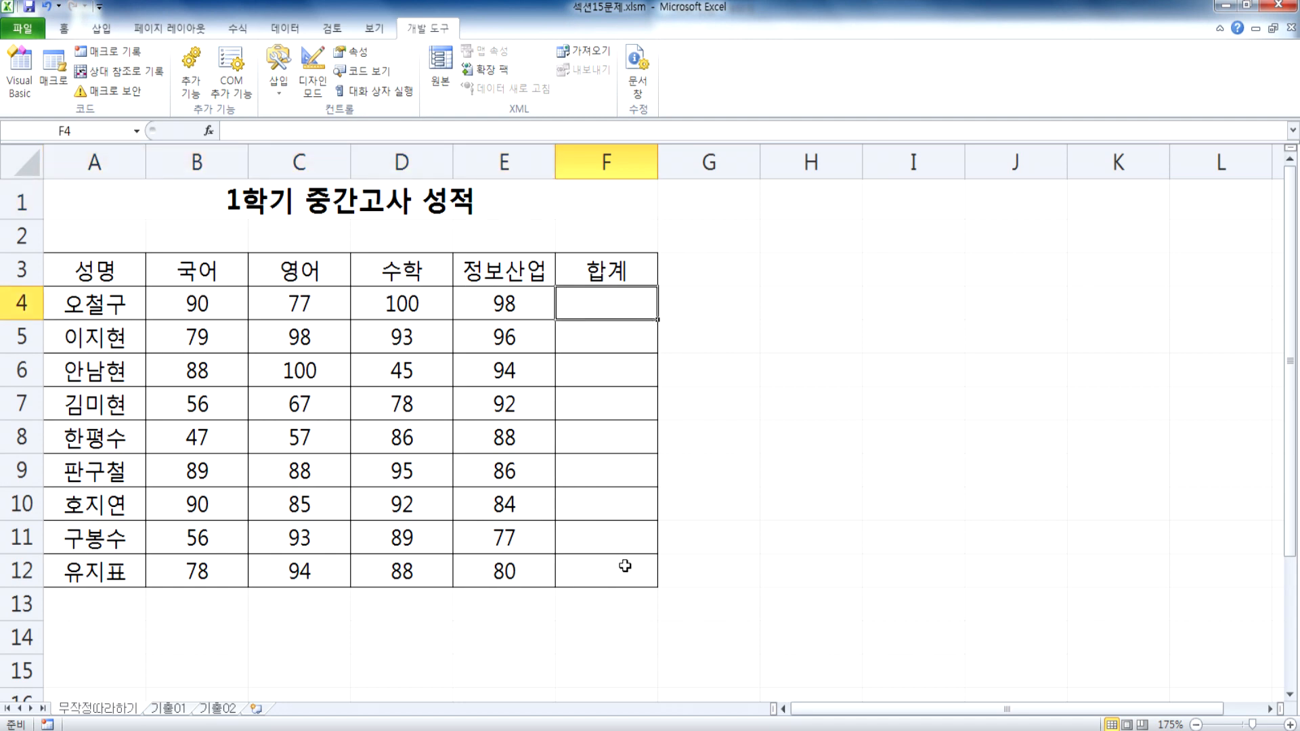
{"action": "left_click", "coordinate": [868, 269]}
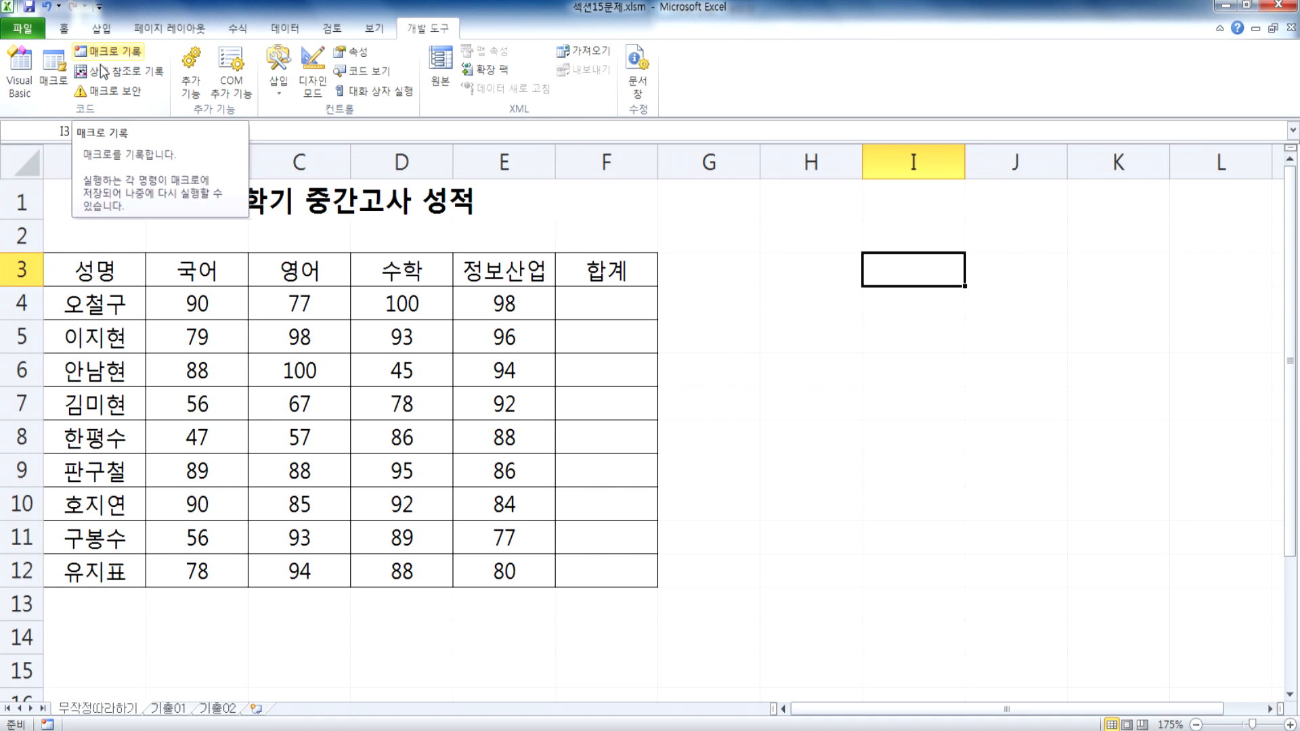
Step: Test the 합계 macro by running it from the macro list, clear the totals in F4:F12 and reselect I3
{"action": "left_click", "coordinate": [53, 74]}
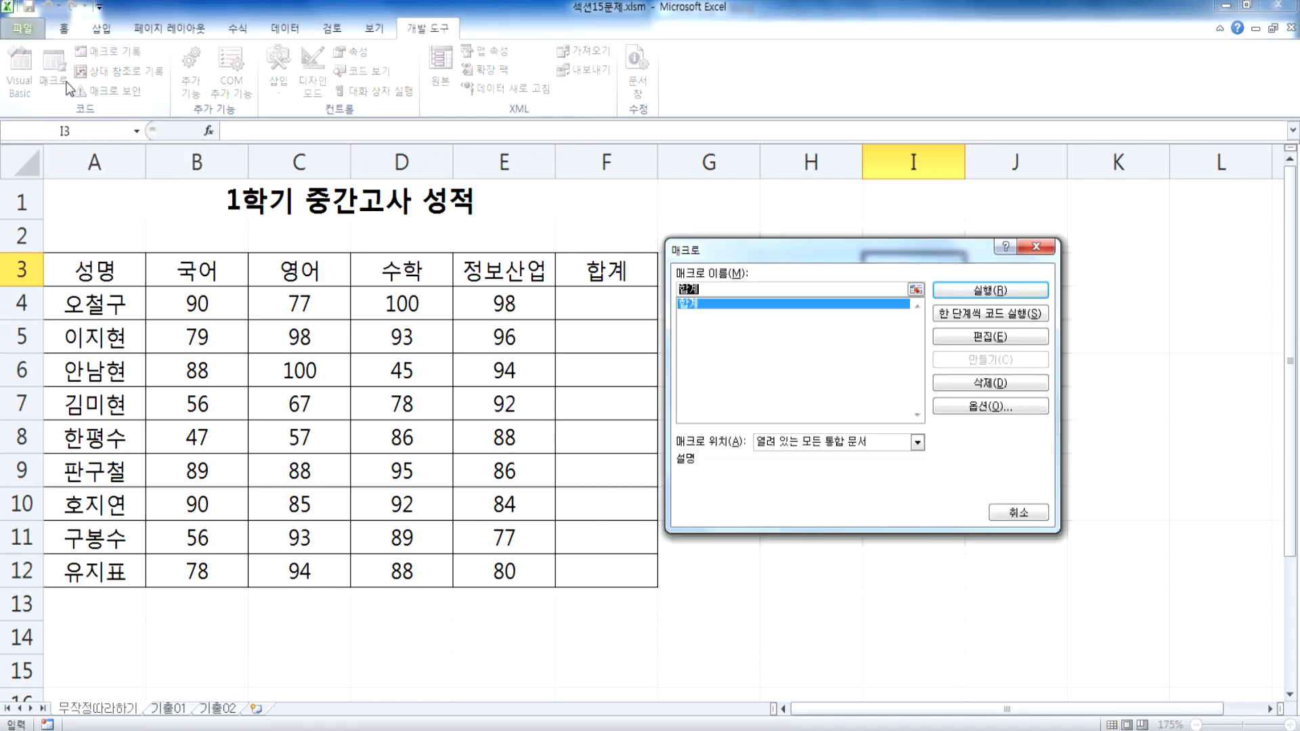
{"action": "left_click", "coordinate": [694, 304]}
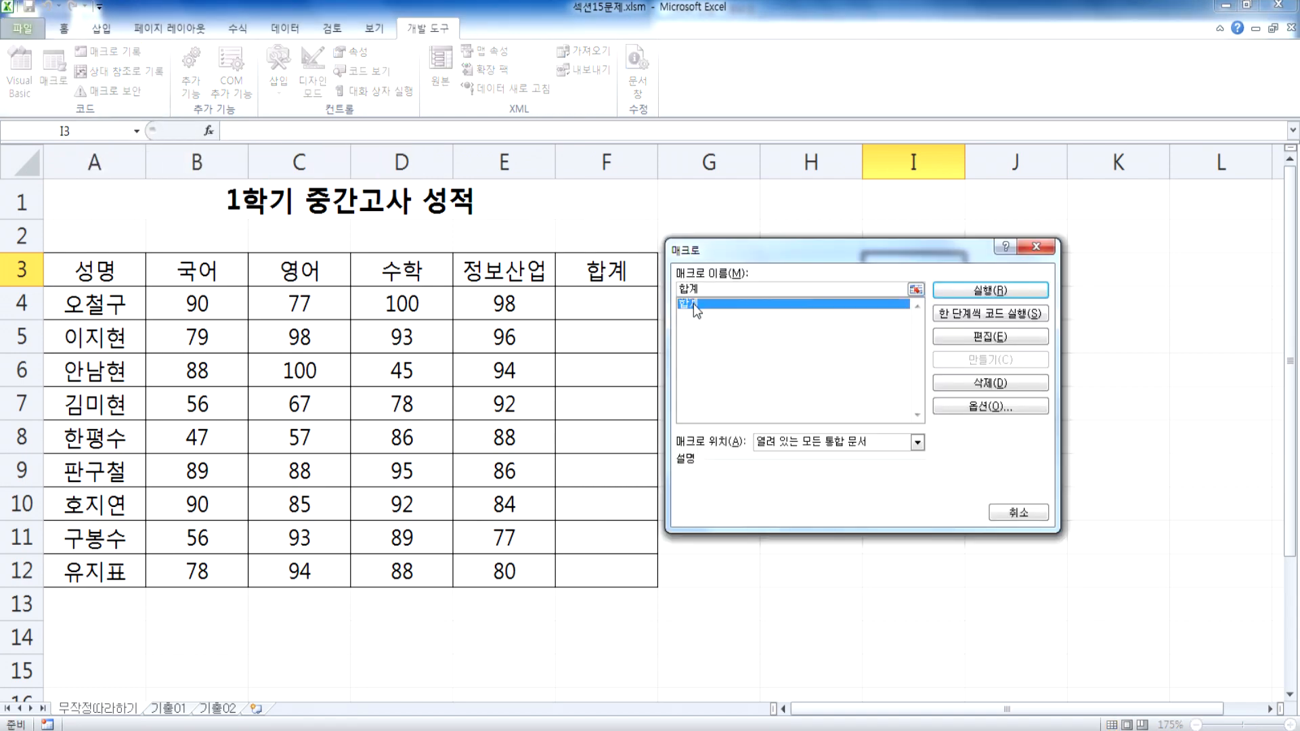
{"action": "left_click", "coordinate": [981, 291]}
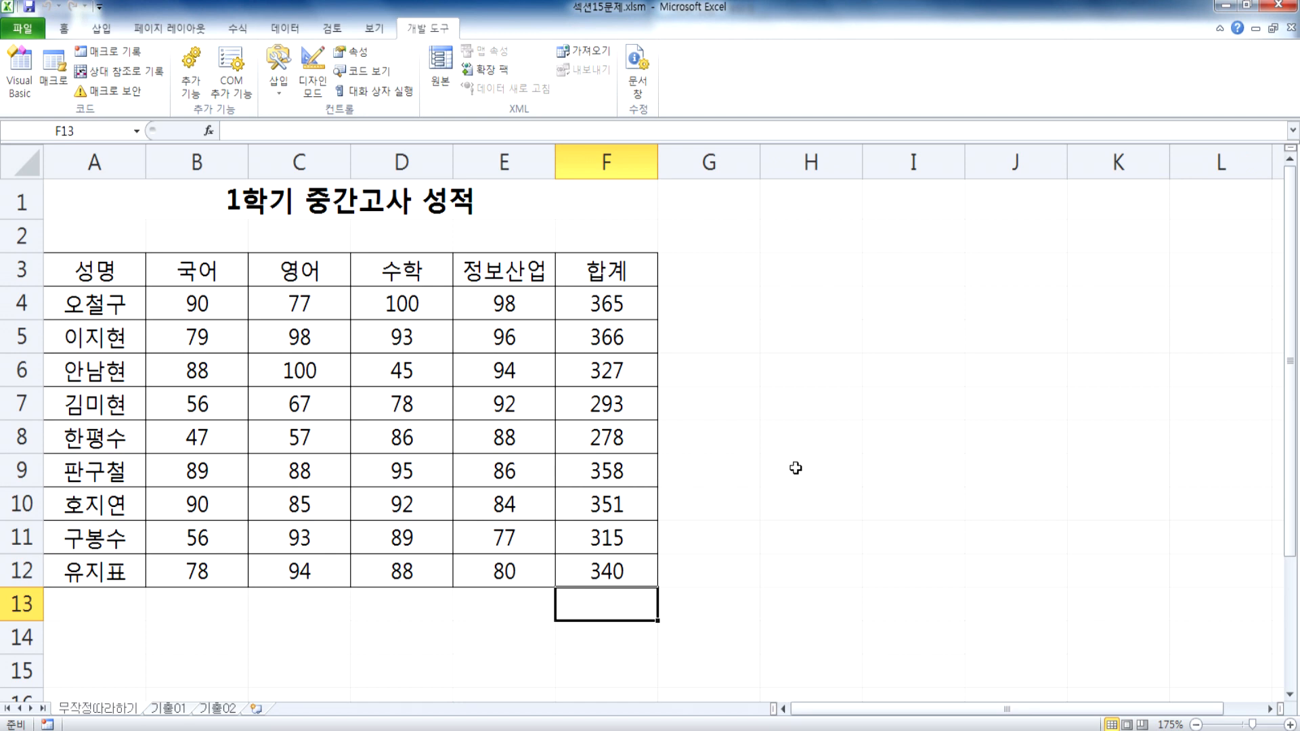
{"action": "left_click_drag", "start_coordinate": [618, 299], "coordinate": [617, 564]}
{"action": "key", "text": "Delete"}
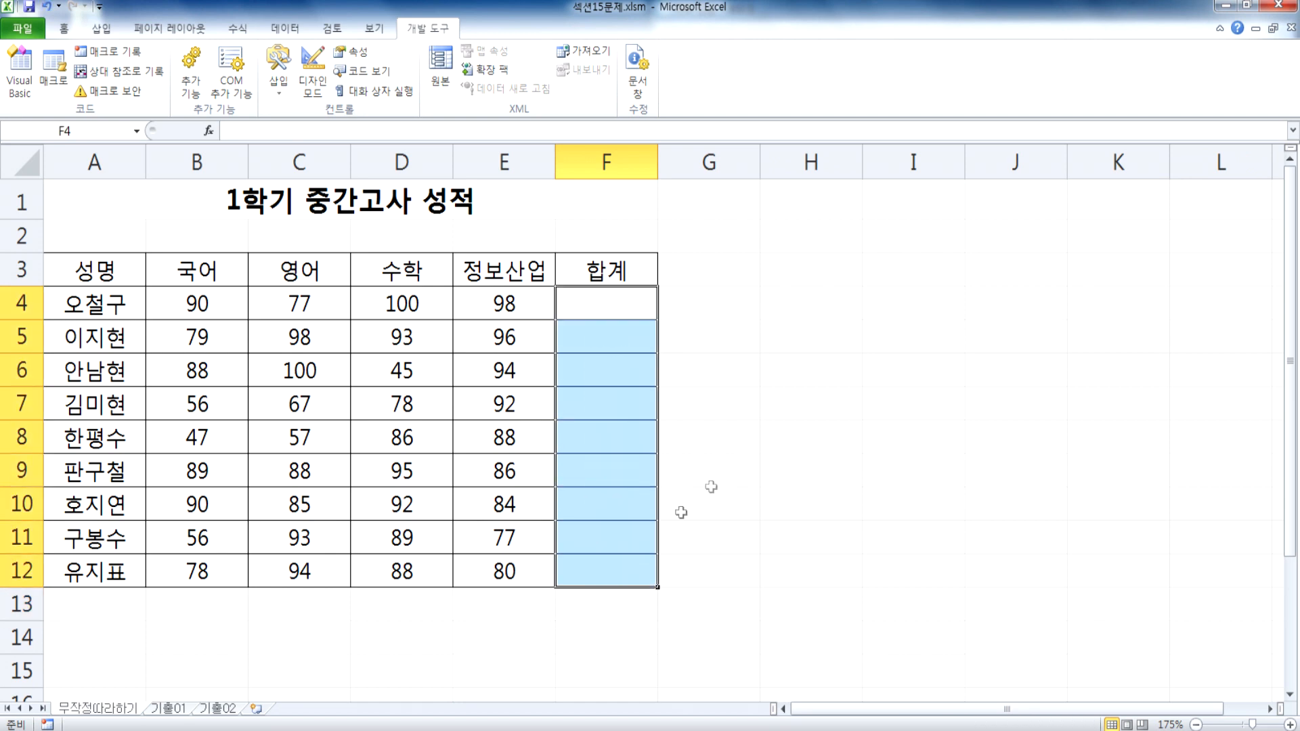
{"action": "left_click", "coordinate": [923, 284]}
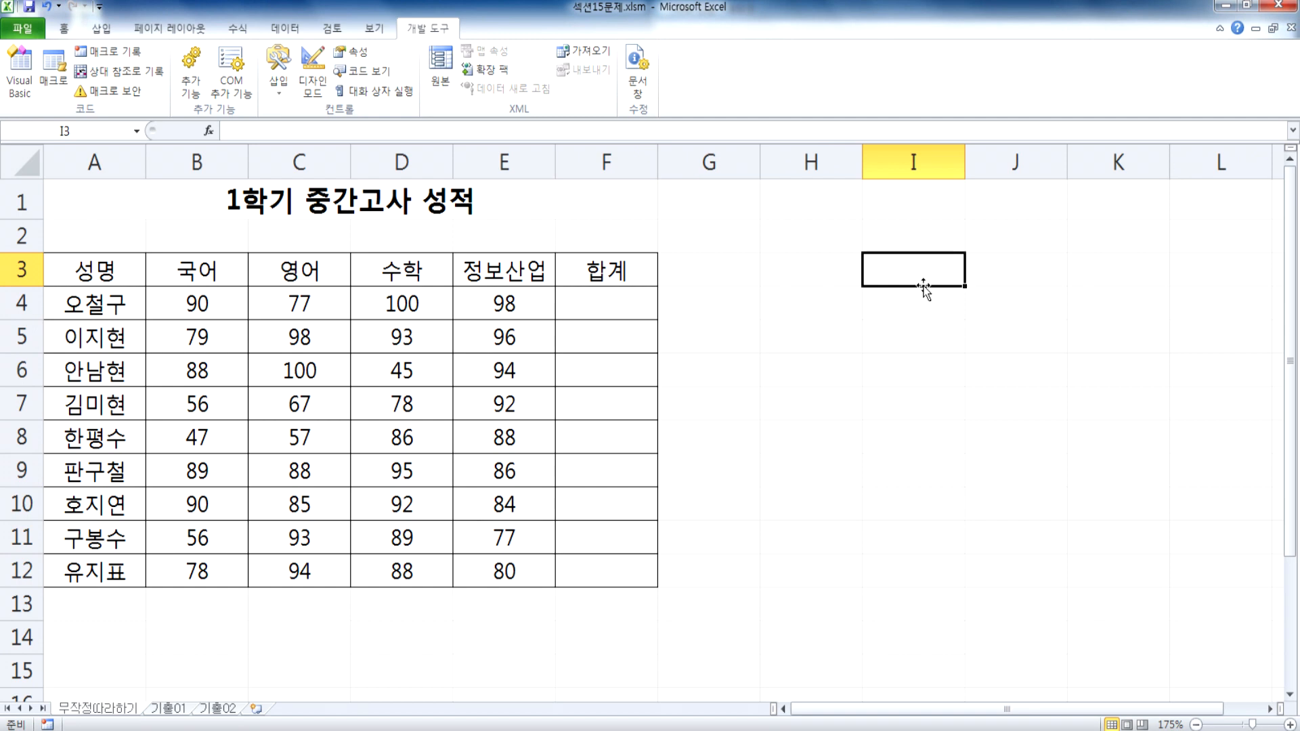
Step: Run the 합계 macro again from I3, clear the totals in F4:F12 and select H3
{"action": "left_click", "coordinate": [51, 84]}
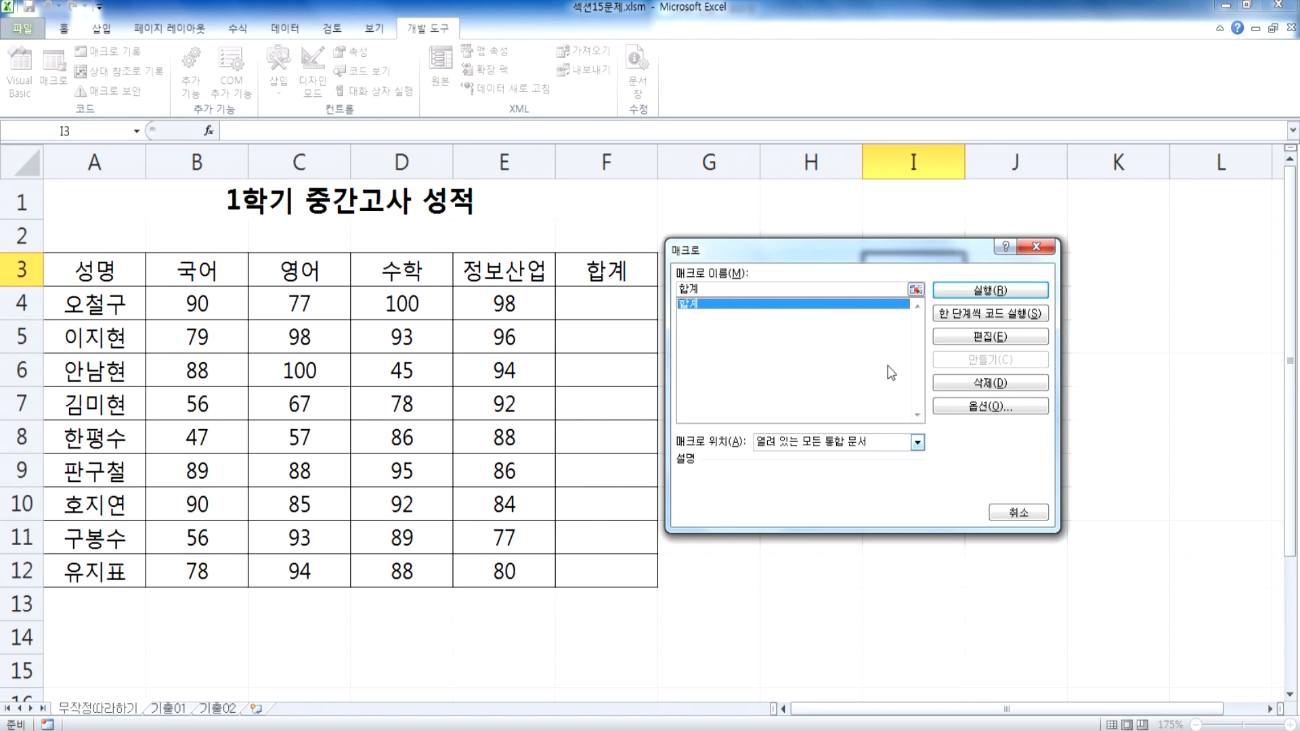
{"action": "left_click", "coordinate": [1019, 293]}
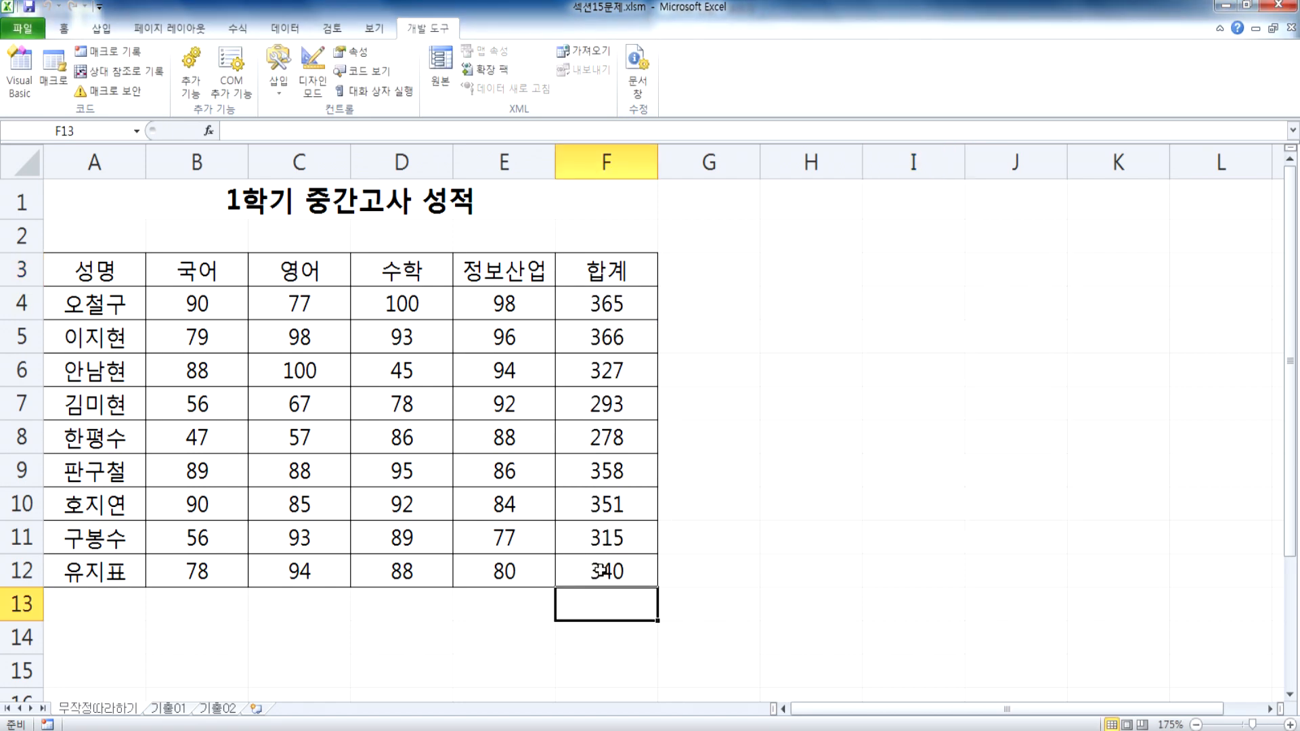
{"action": "left_click_drag", "start_coordinate": [630, 313], "coordinate": [614, 569]}
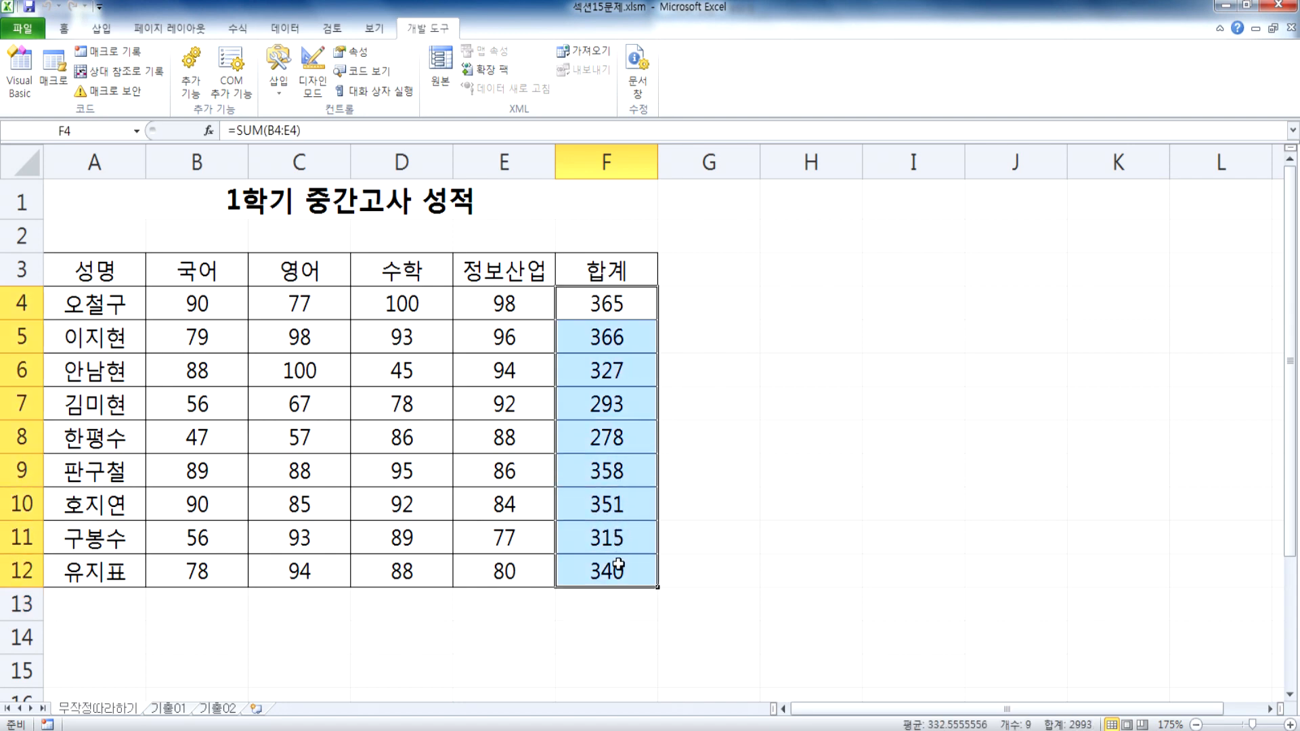
{"action": "key", "text": "Delete"}
{"action": "left_click", "coordinate": [793, 274]}
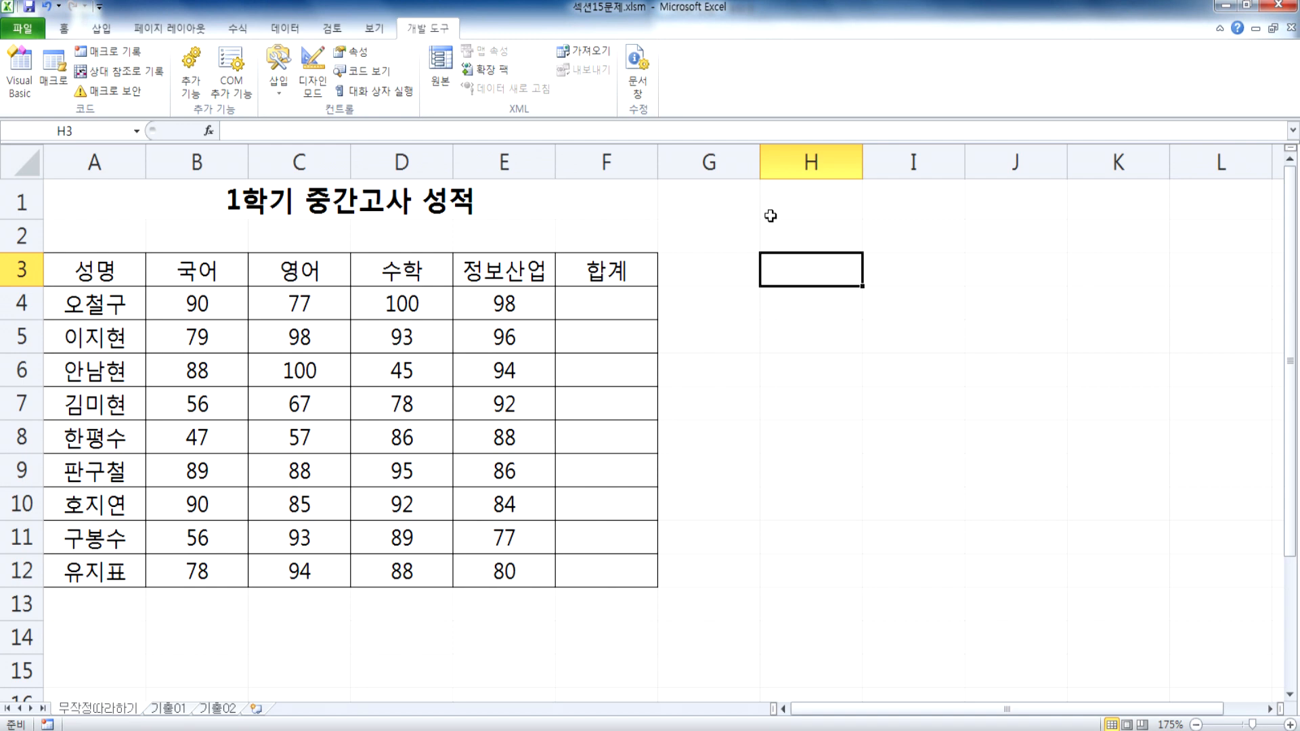
Step: Move the macro list beside the score table, run 합계 from H3, clear F4:F12 and select H4
{"action": "left_click", "coordinate": [52, 73]}
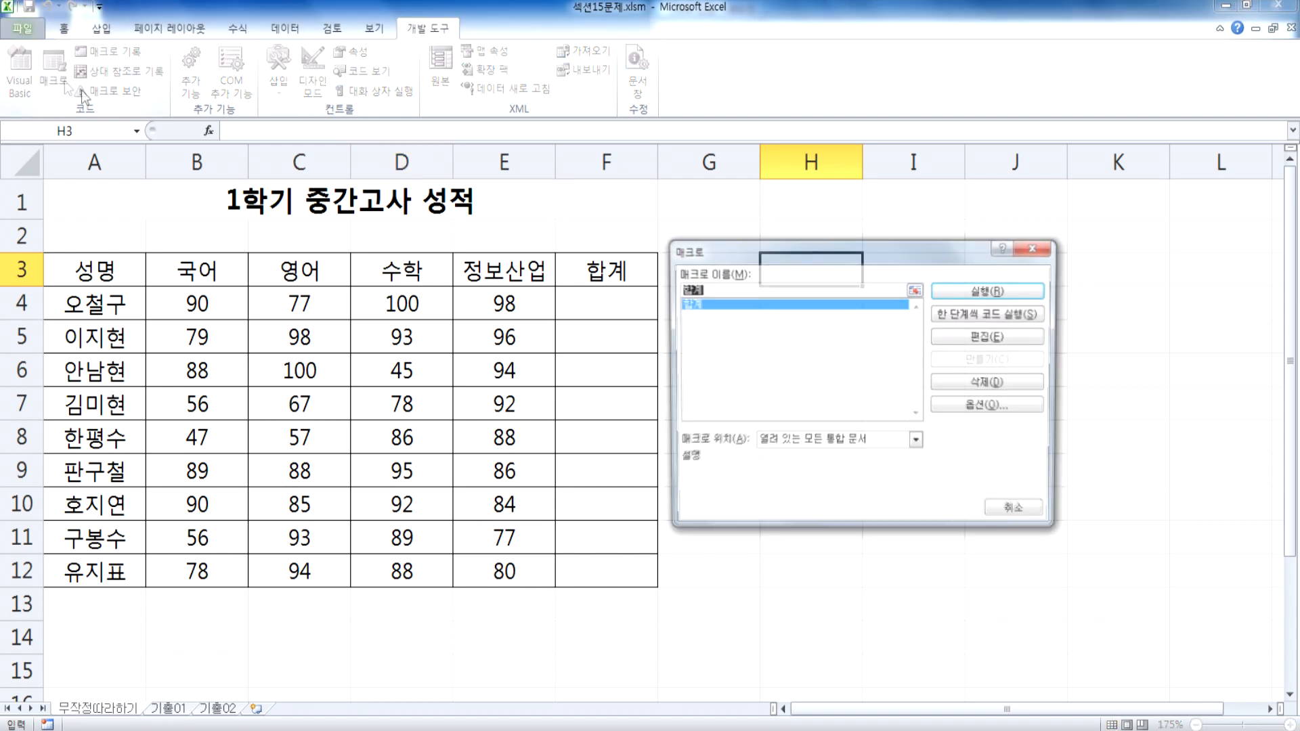
{"action": "left_click_drag", "start_coordinate": [777, 255], "coordinate": [868, 218]}
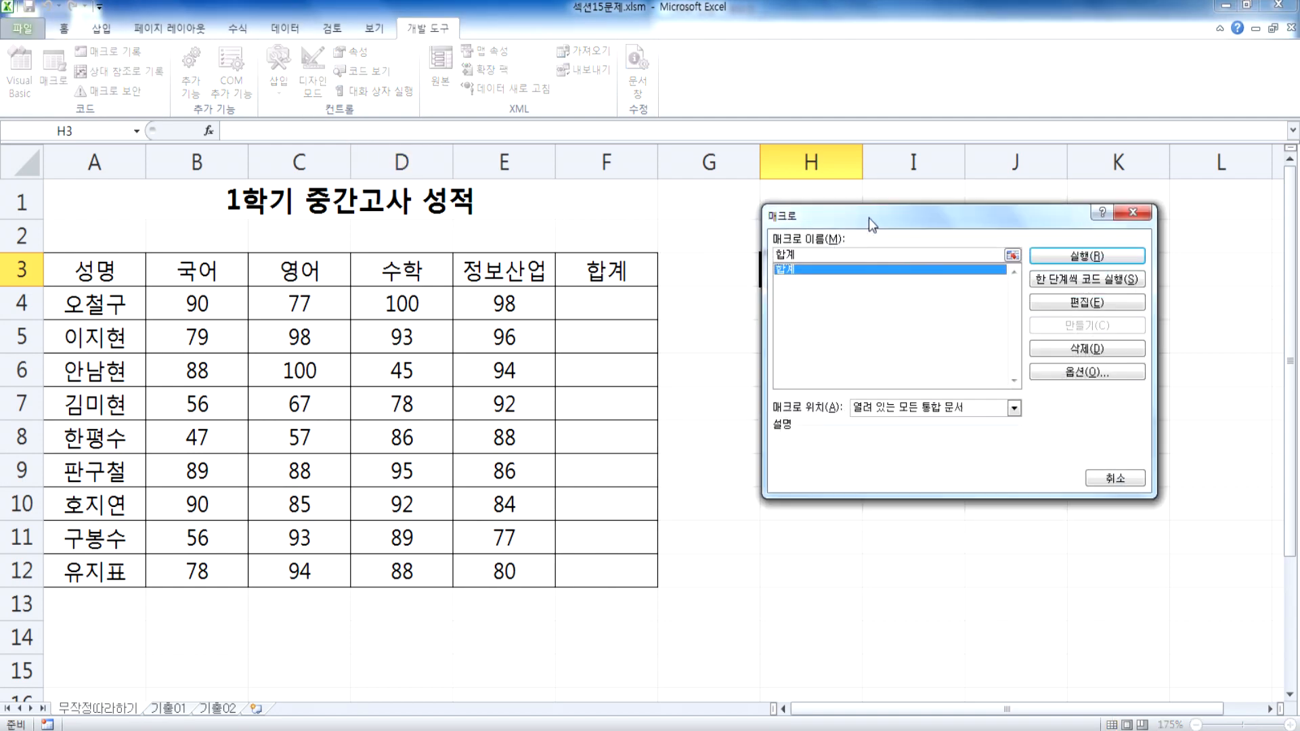
{"action": "left_click", "coordinate": [1073, 249]}
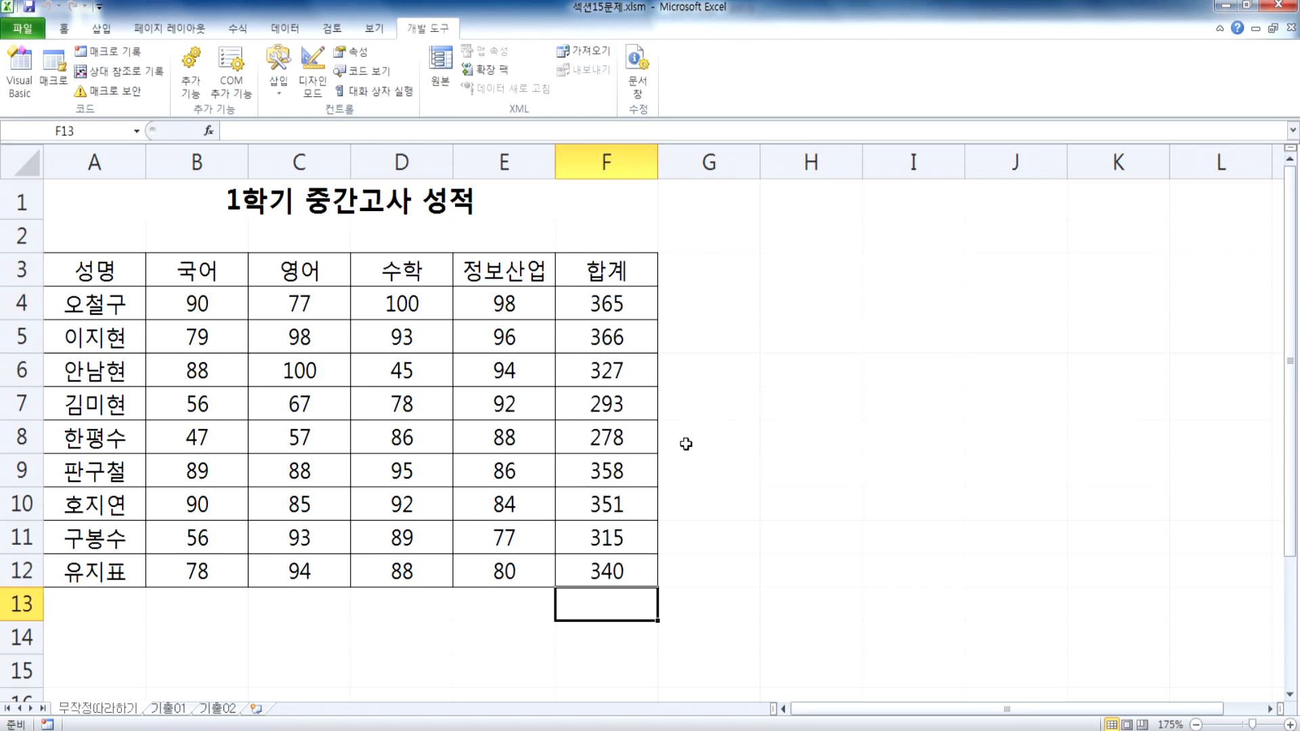
{"action": "left_click_drag", "start_coordinate": [609, 304], "coordinate": [613, 576]}
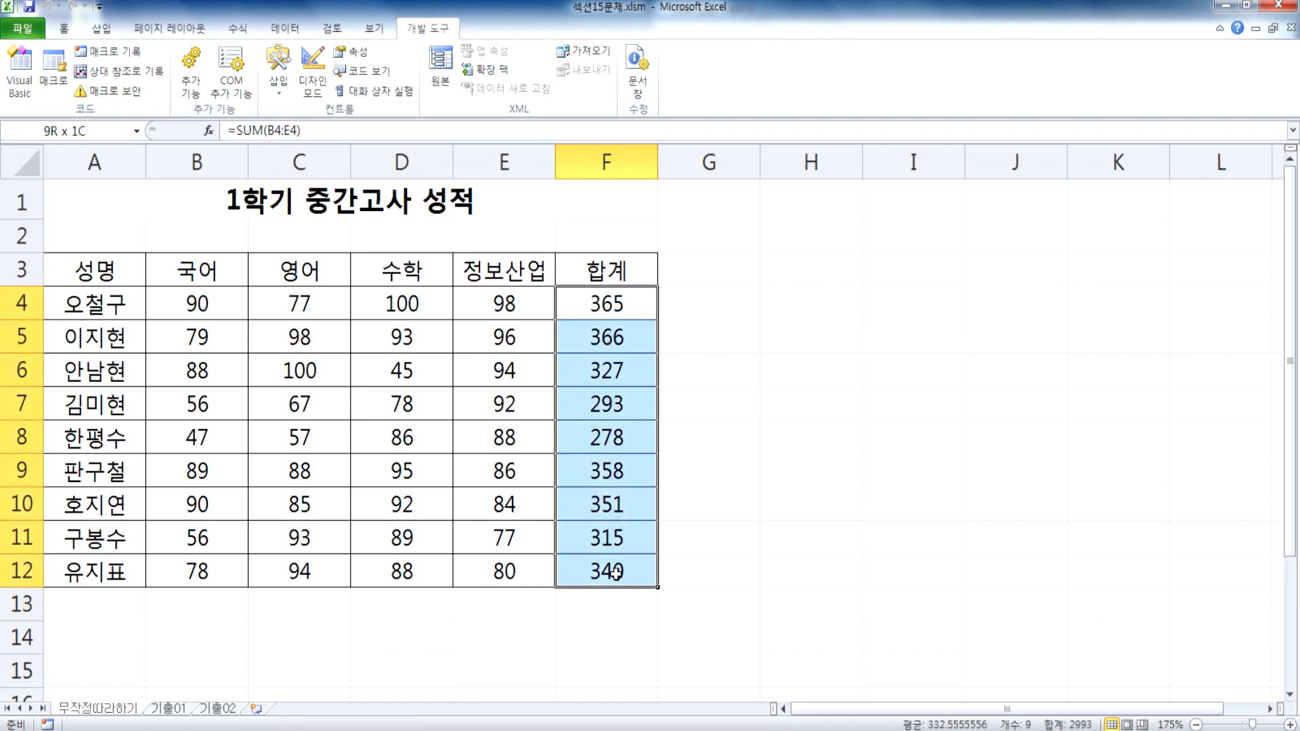
{"action": "key", "text": "Delete"}
{"action": "left_click", "coordinate": [812, 301]}
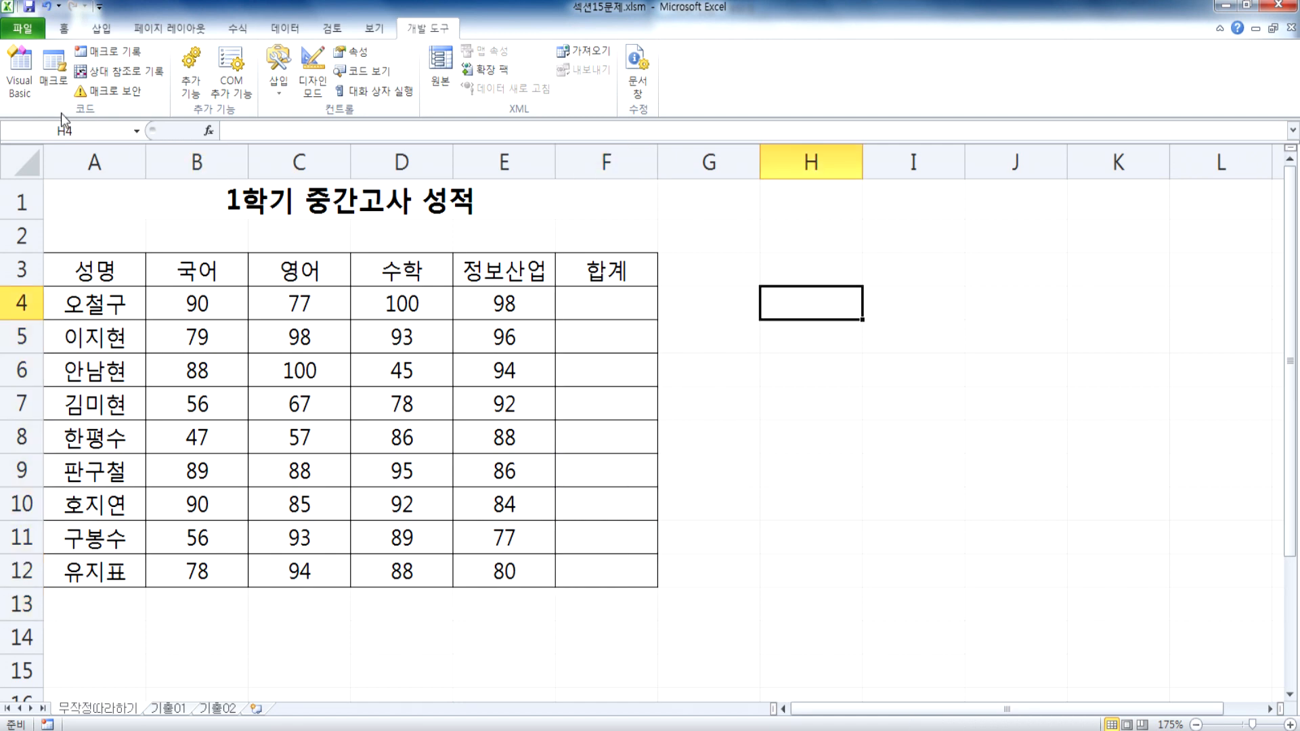
Step: View the list of available macros without running one and return to cell H4
{"action": "left_click", "coordinate": [51, 73]}
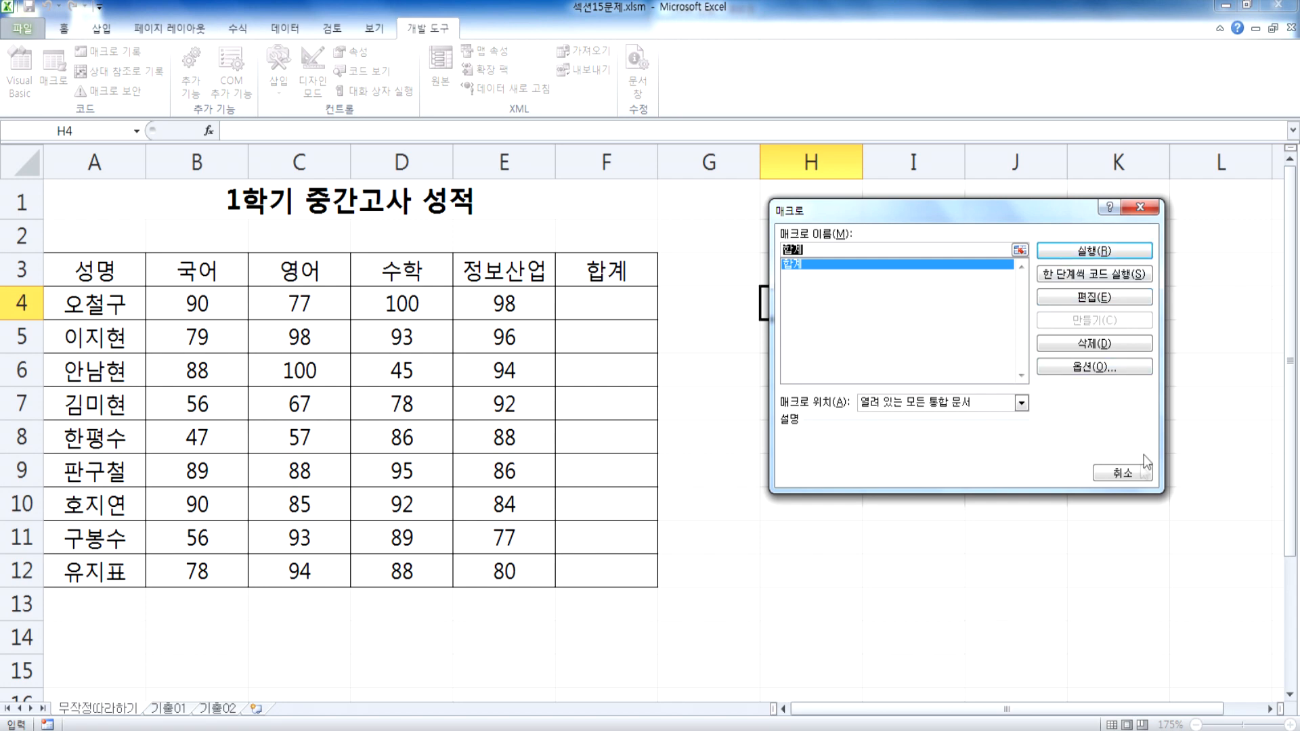
{"action": "left_click", "coordinate": [1133, 472]}
{"action": "left_click_drag", "start_coordinate": [781, 265], "coordinate": [888, 318]}
{"action": "left_click", "coordinate": [812, 299]}
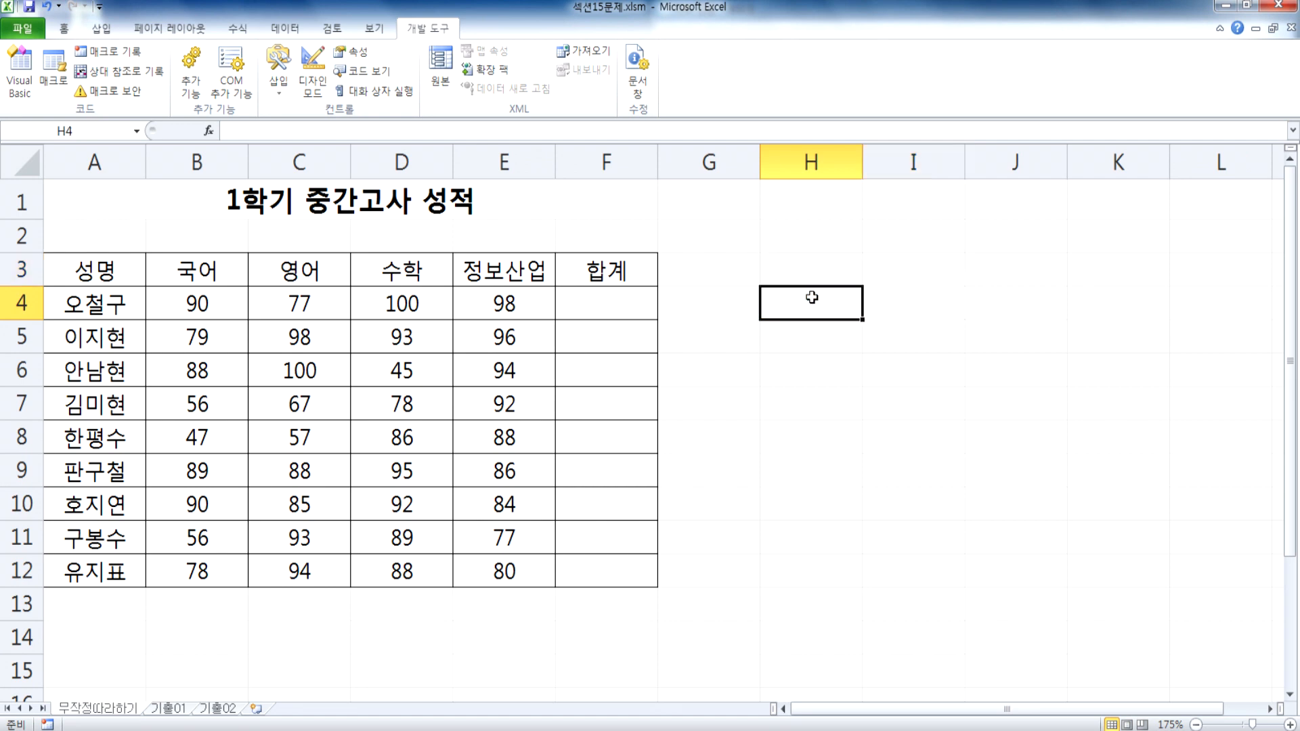
Step: Draw a snipped-and-rounded-corner rectangle about 1 cm wide and 0.92 cm high over H2:H3, delete it and select H3
{"action": "left_click", "coordinate": [102, 29]}
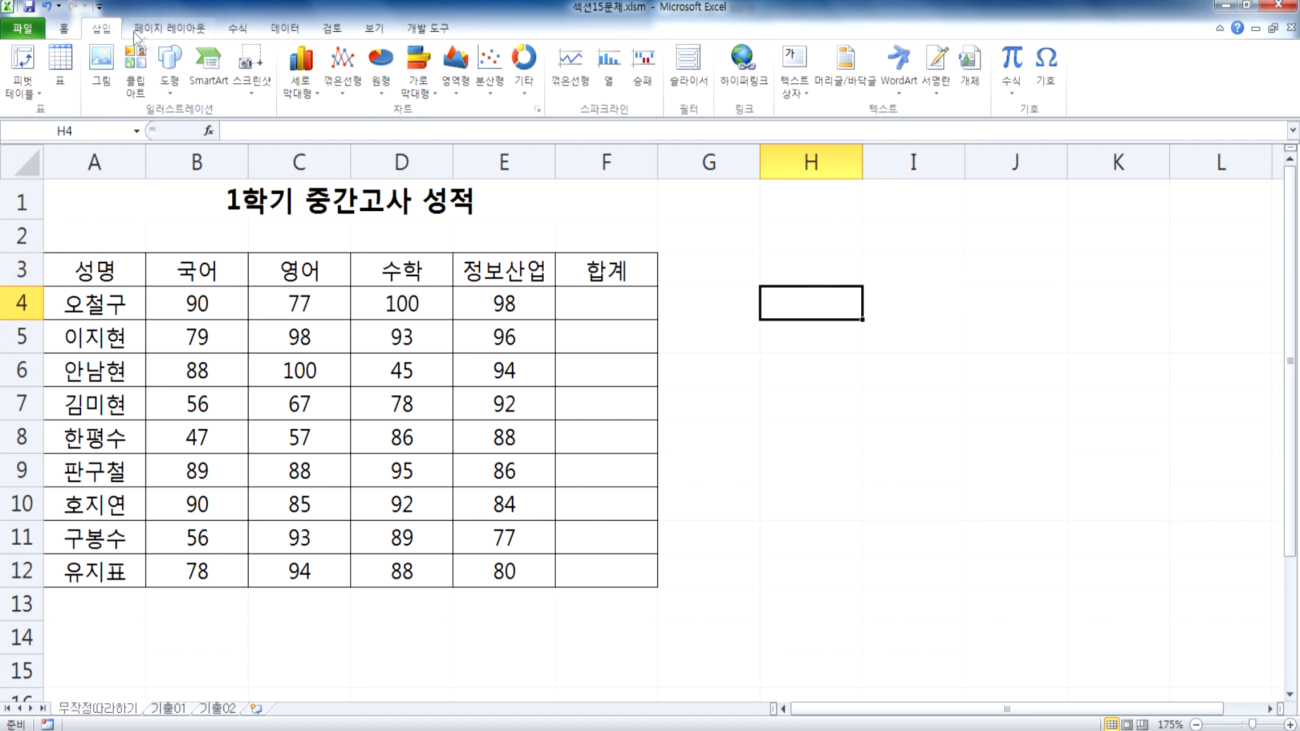
{"action": "left_click", "coordinate": [177, 64]}
{"action": "left_click", "coordinate": [245, 214]}
{"action": "left_click_drag", "start_coordinate": [798, 220], "coordinate": [855, 275]}
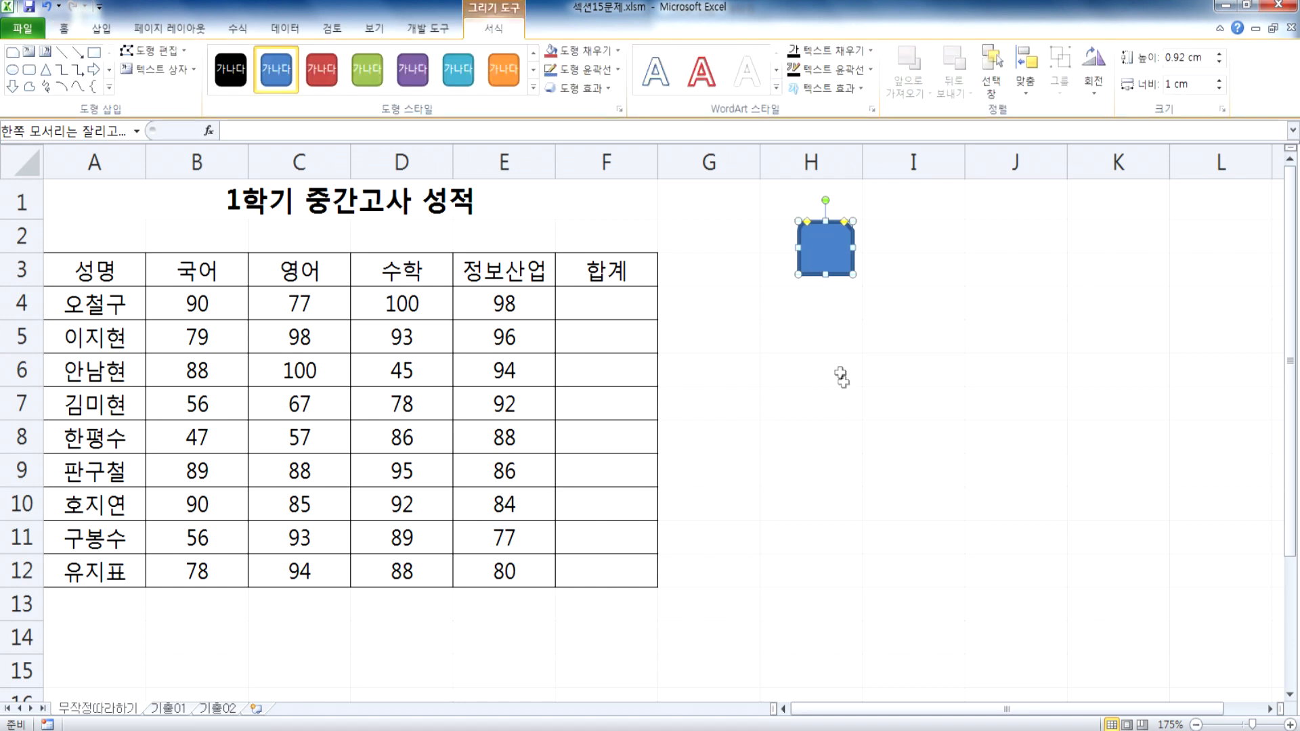
{"action": "key", "text": "Delete"}
{"action": "left_click", "coordinate": [740, 331]}
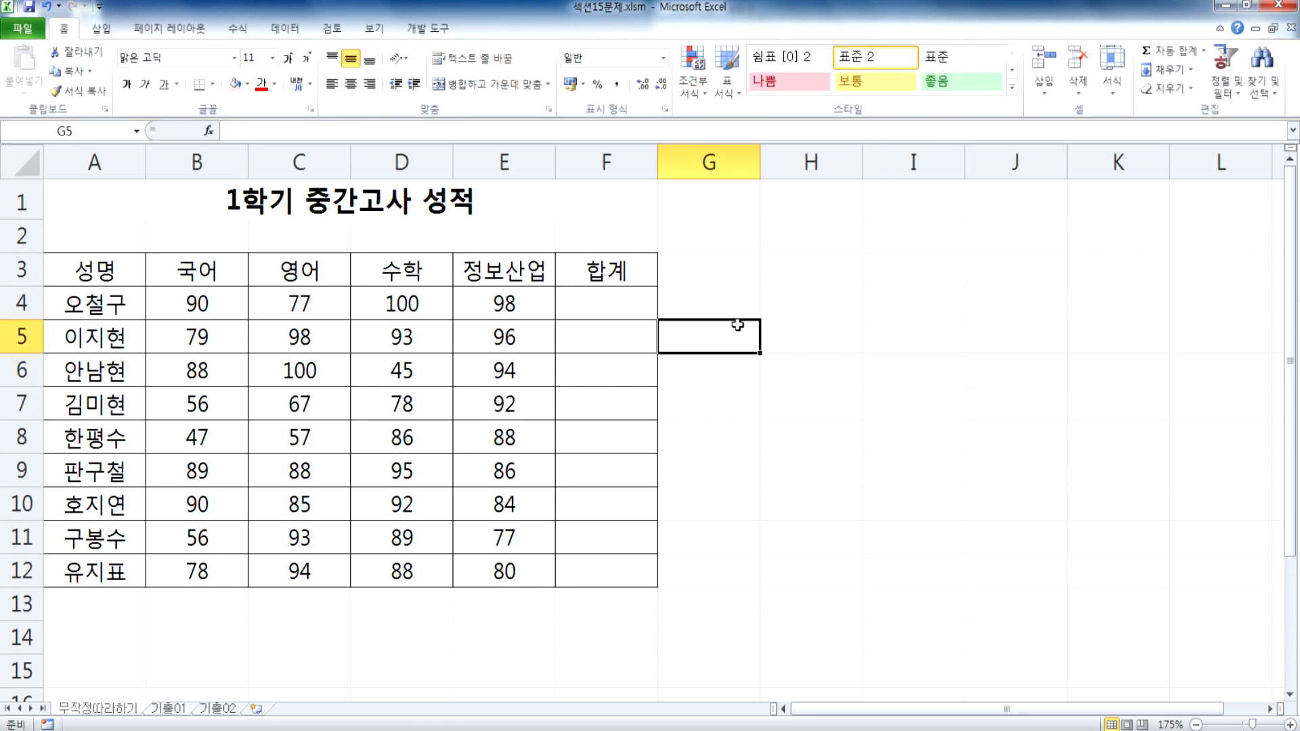
{"action": "left_click", "coordinate": [805, 282]}
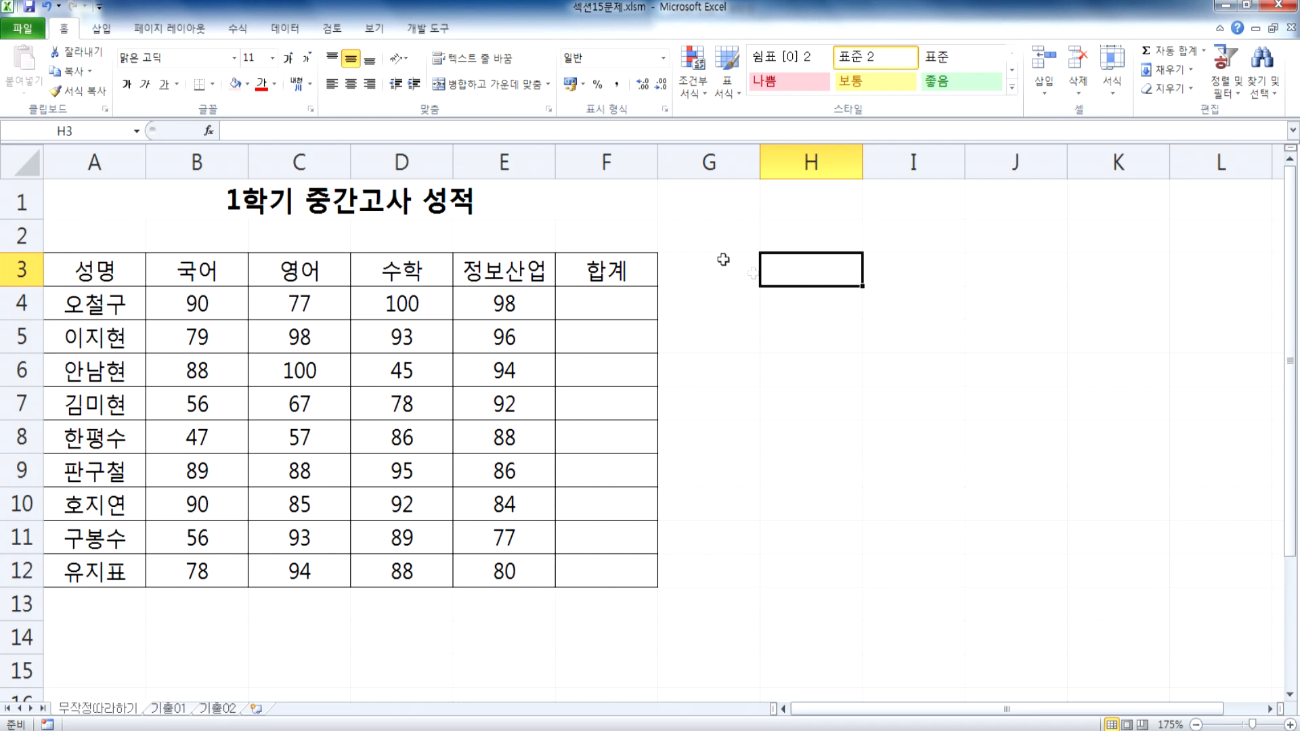
Step: Draw a form-control button snapped exactly to cells B14:C15 below the score table
{"action": "left_click", "coordinate": [427, 28]}
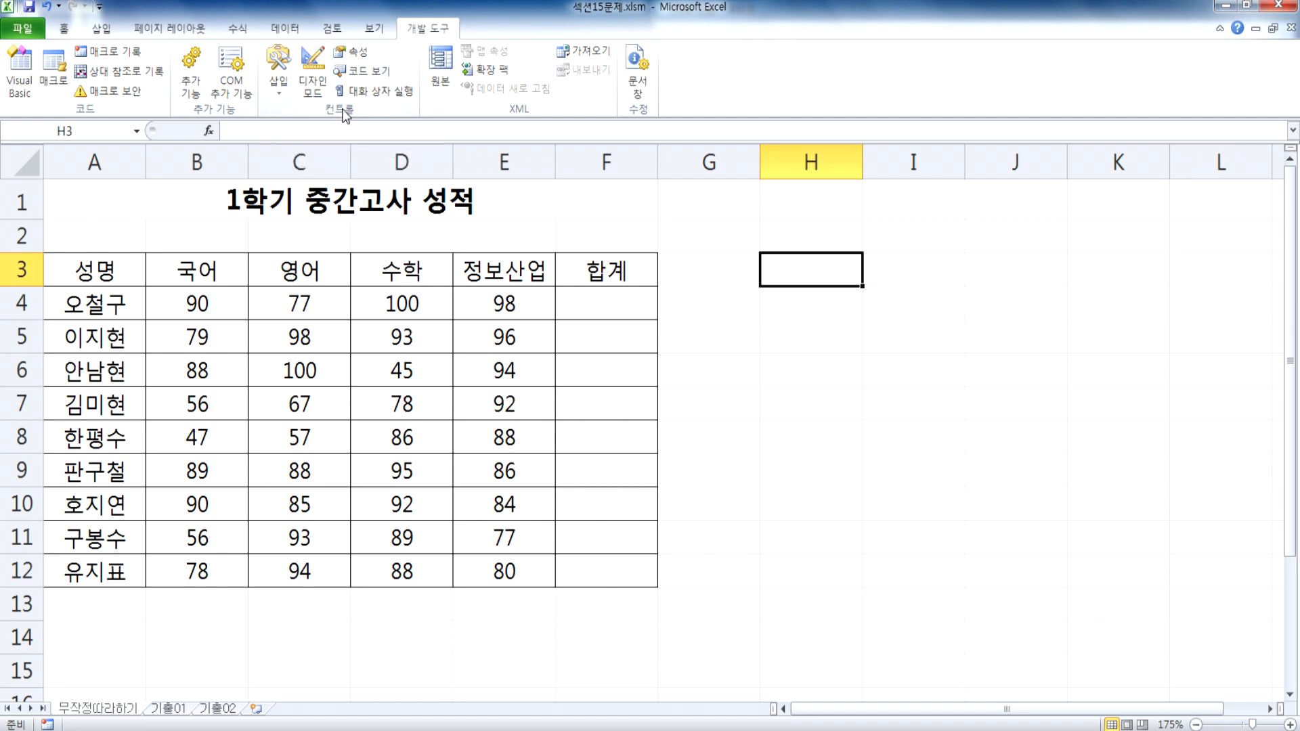
{"action": "left_click", "coordinate": [280, 95]}
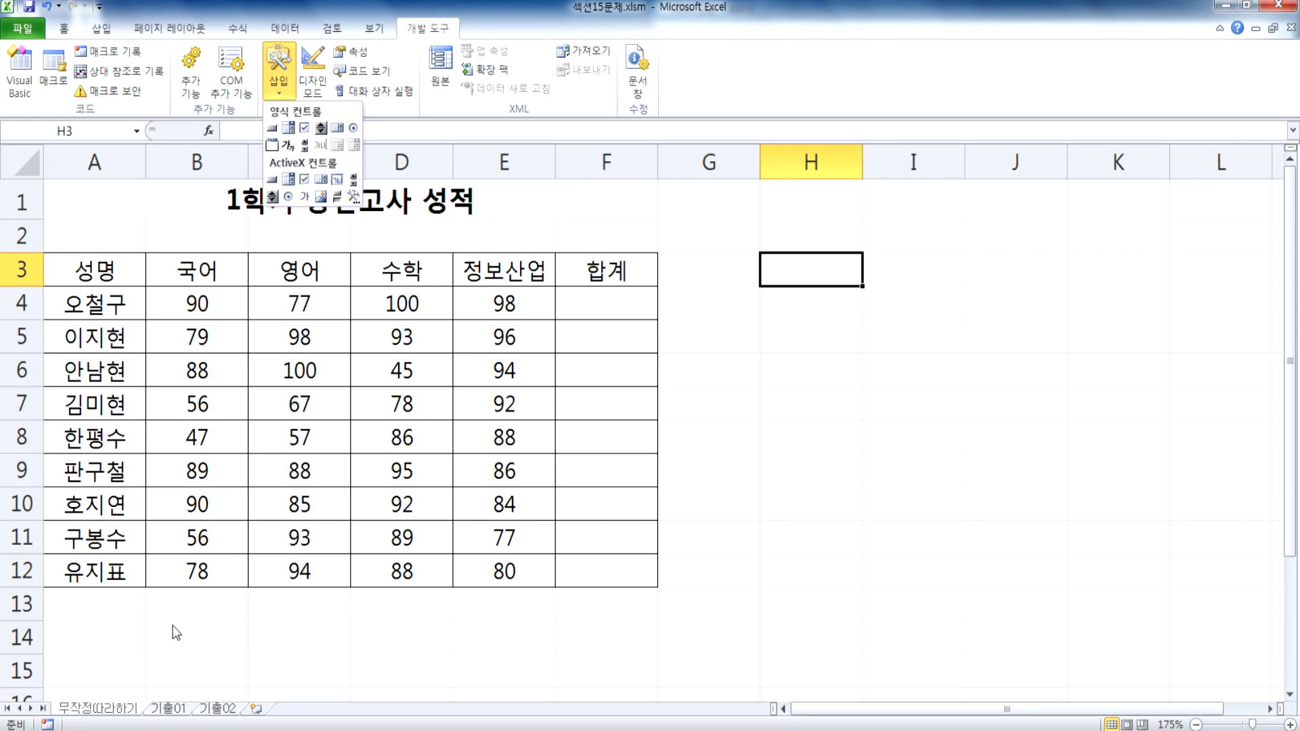
{"action": "scroll", "coordinate": [203, 609], "scroll_direction": "down", "scroll_amount": 3}
{"action": "left_click", "coordinate": [163, 329]}
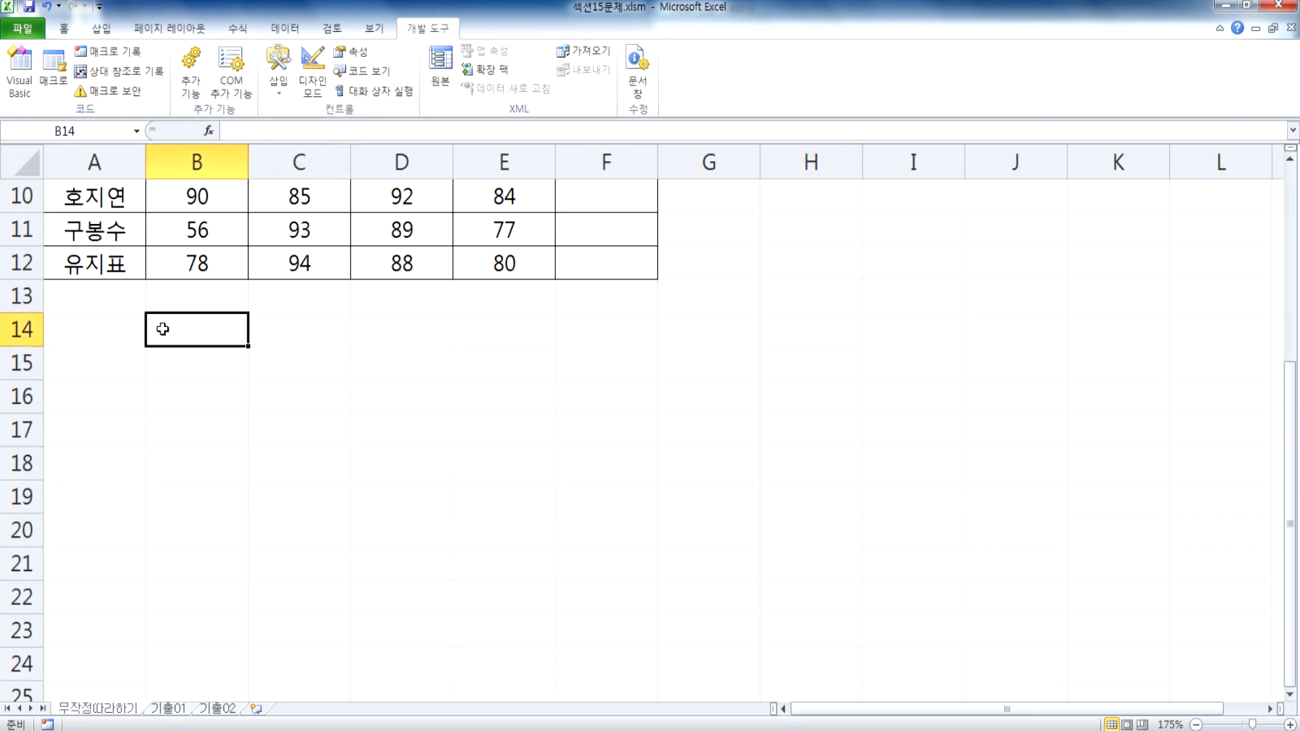
{"action": "left_click_drag", "start_coordinate": [162, 329], "coordinate": [301, 363]}
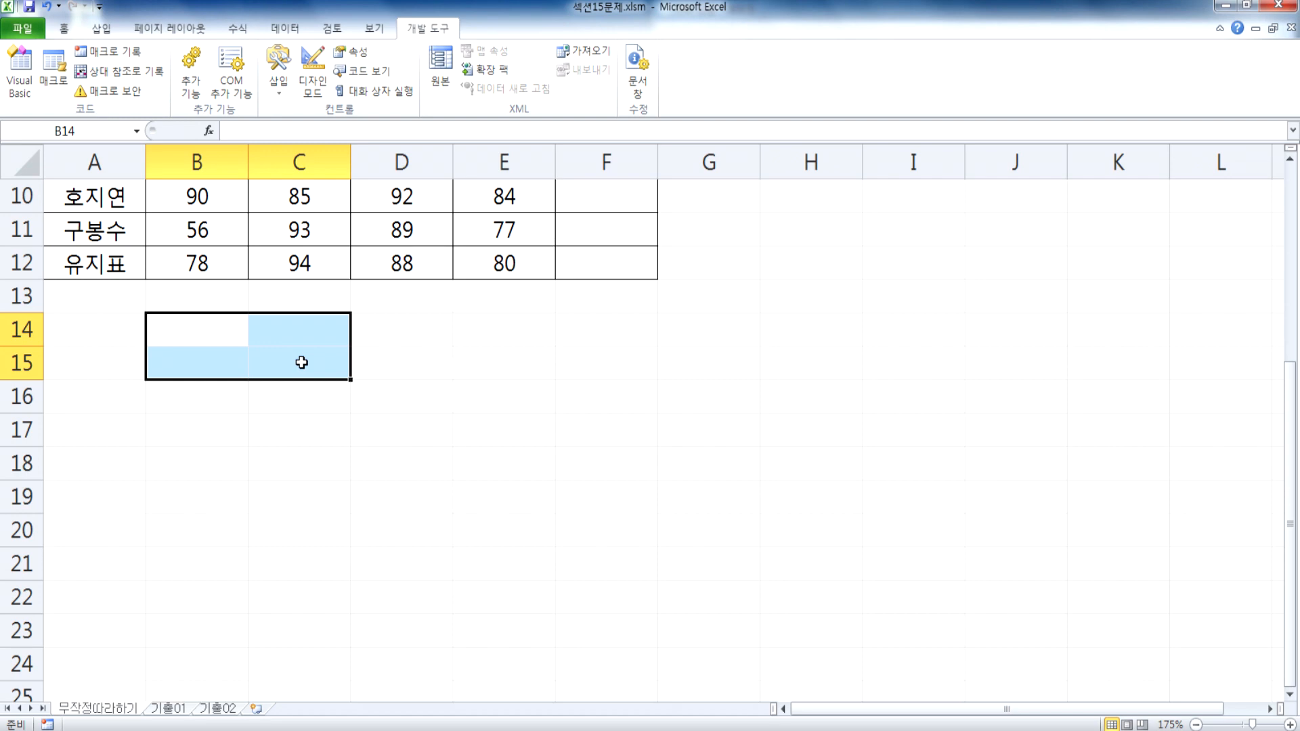
{"action": "left_click", "coordinate": [223, 339]}
{"action": "left_click_drag", "start_coordinate": [223, 339], "coordinate": [288, 361]}
{"action": "left_click", "coordinate": [279, 84]}
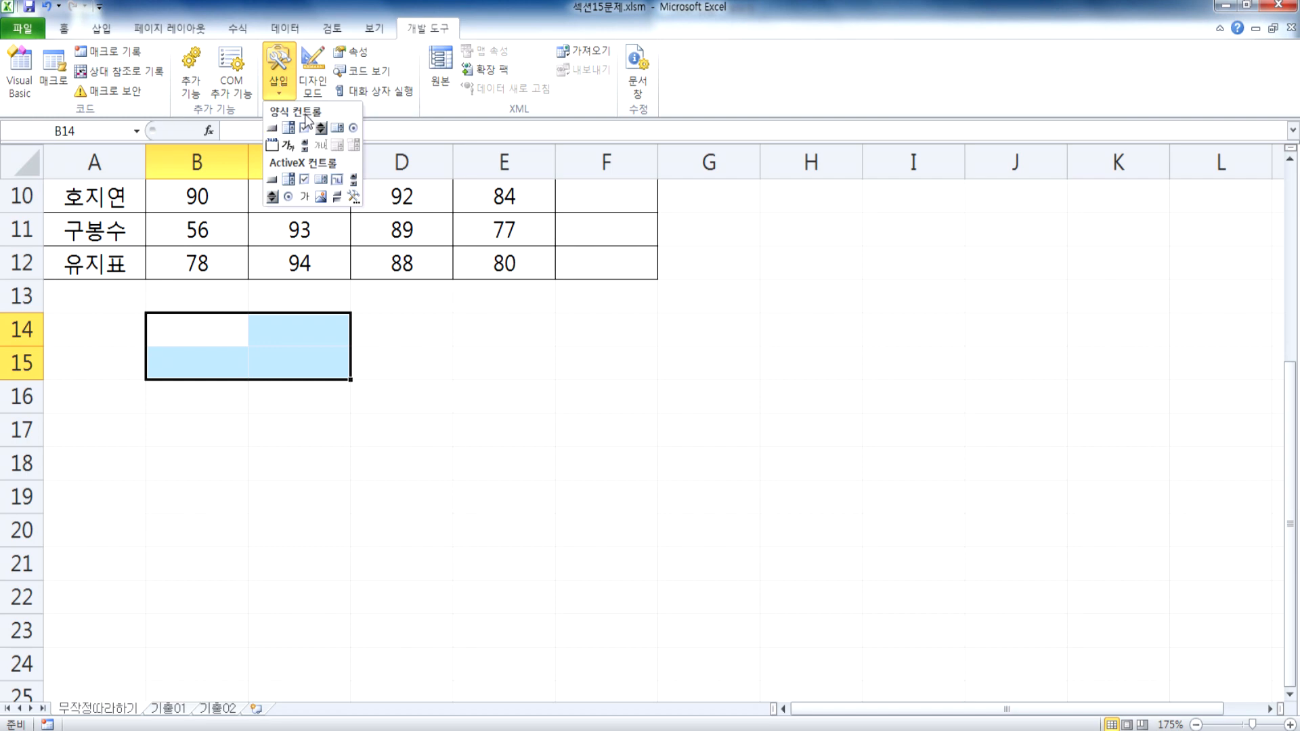
{"action": "left_click", "coordinate": [271, 128]}
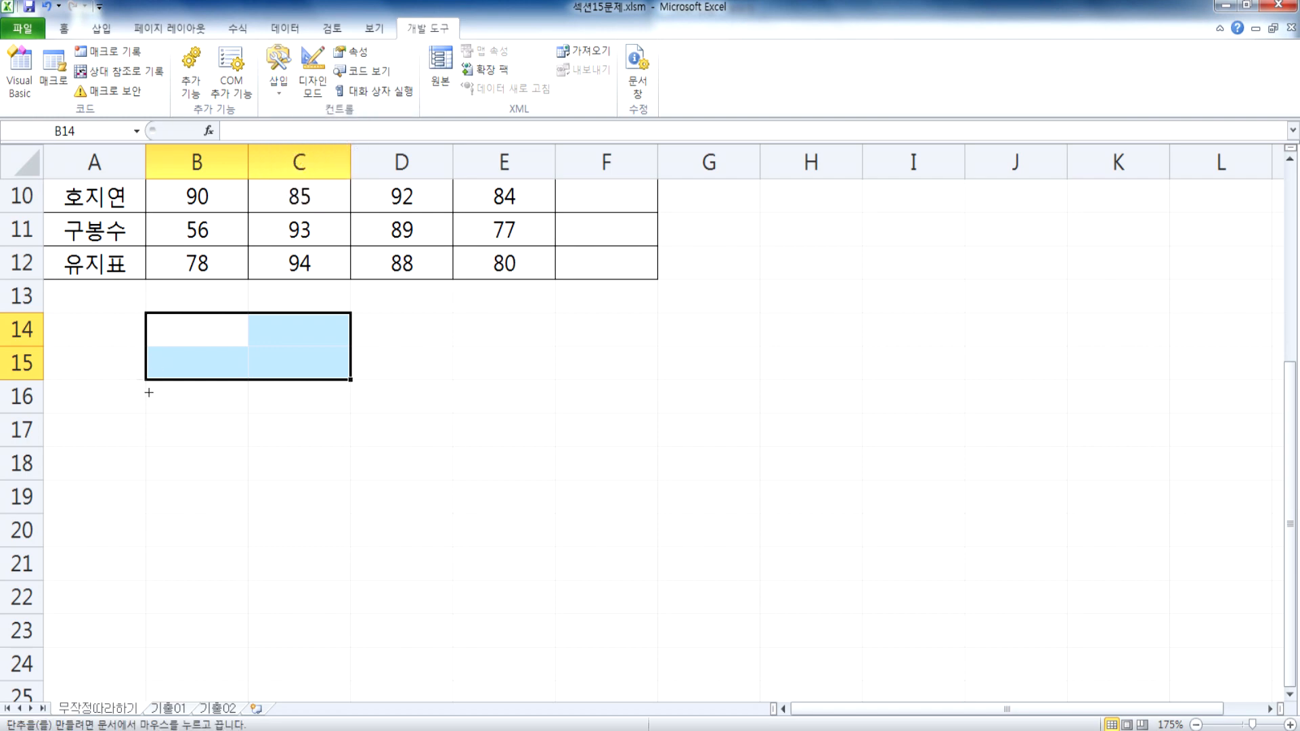
{"action": "key", "text": "alt"}
{"action": "left_click_drag", "start_coordinate": [155, 315], "coordinate": [330, 373]}
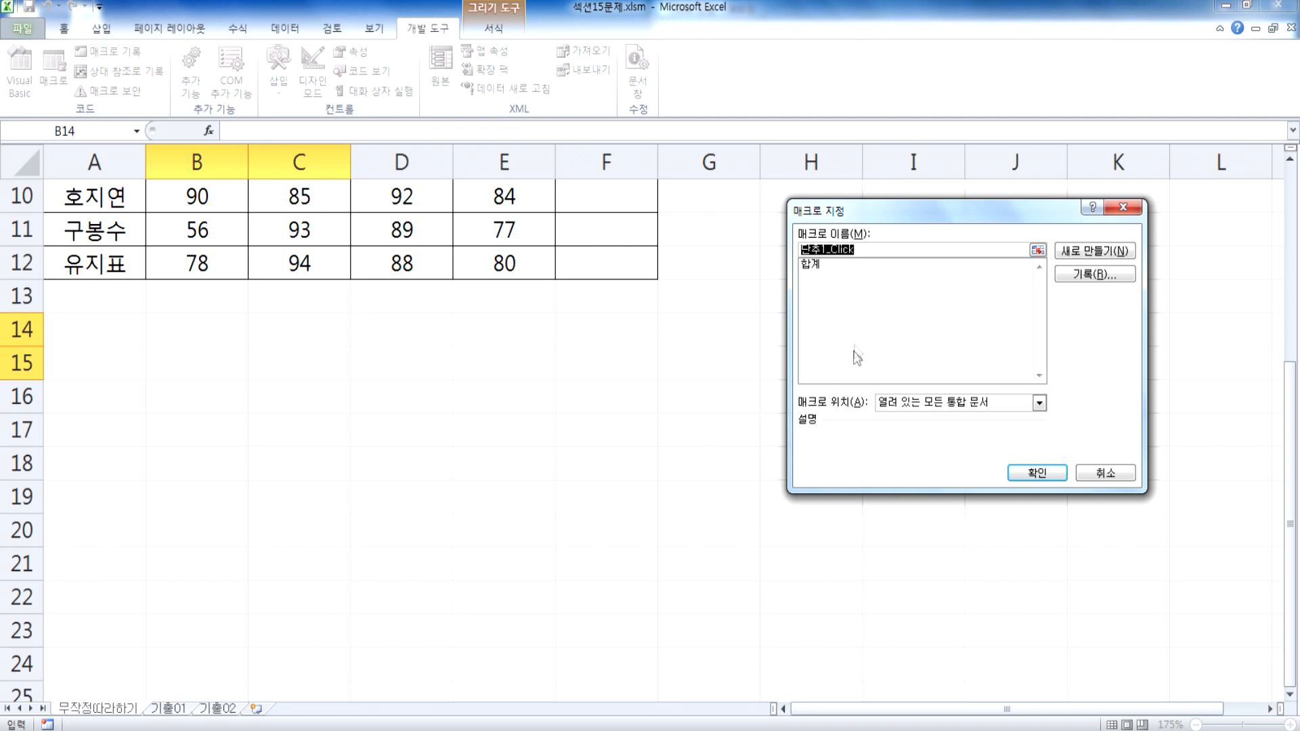
Step: Assign the 합계 macro to the new button and change the button's label to 합계
{"action": "left_click", "coordinate": [813, 266]}
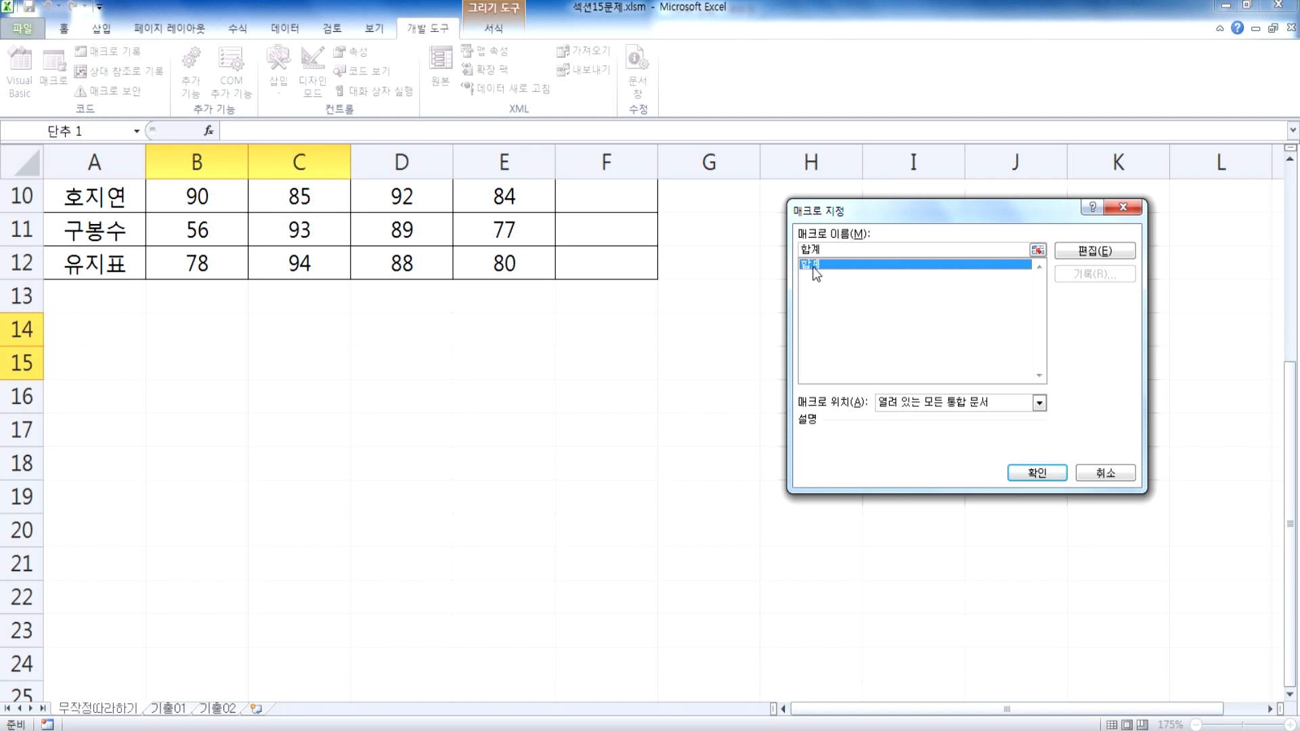
{"action": "left_click", "coordinate": [1031, 473]}
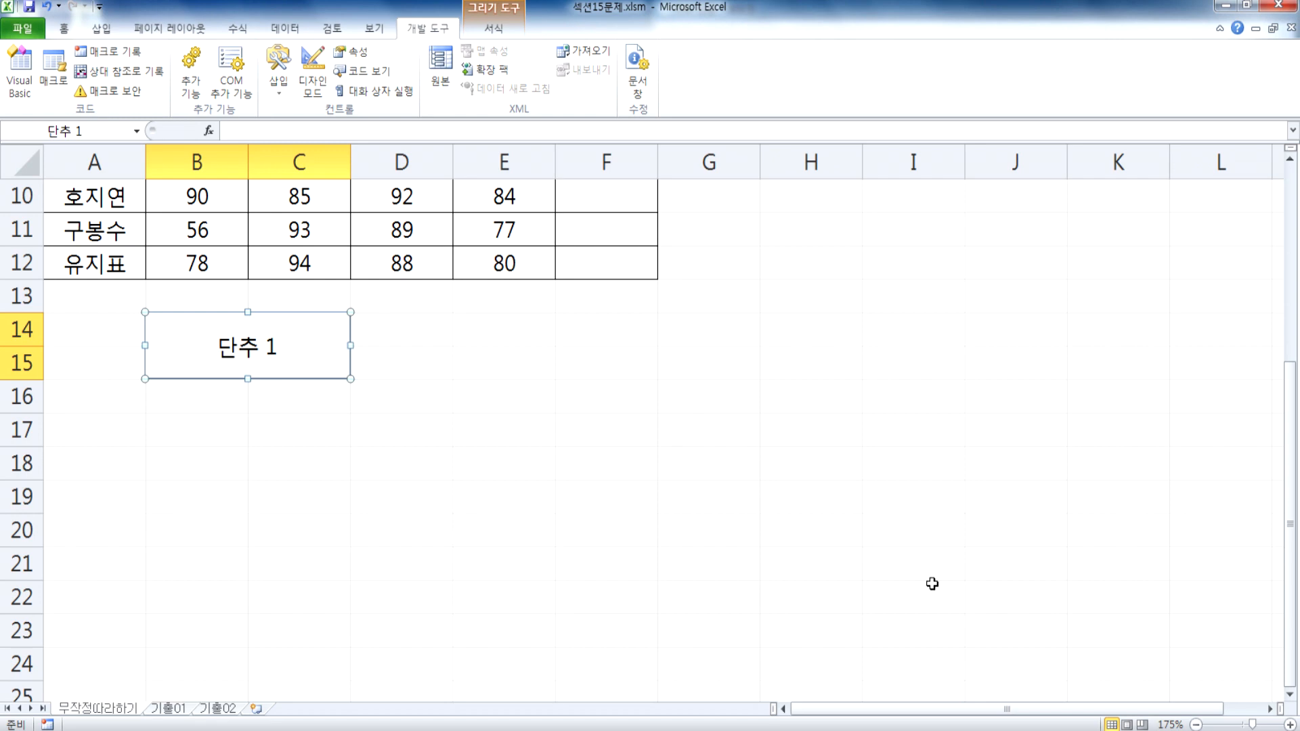
{"action": "type", "text": "합계"}
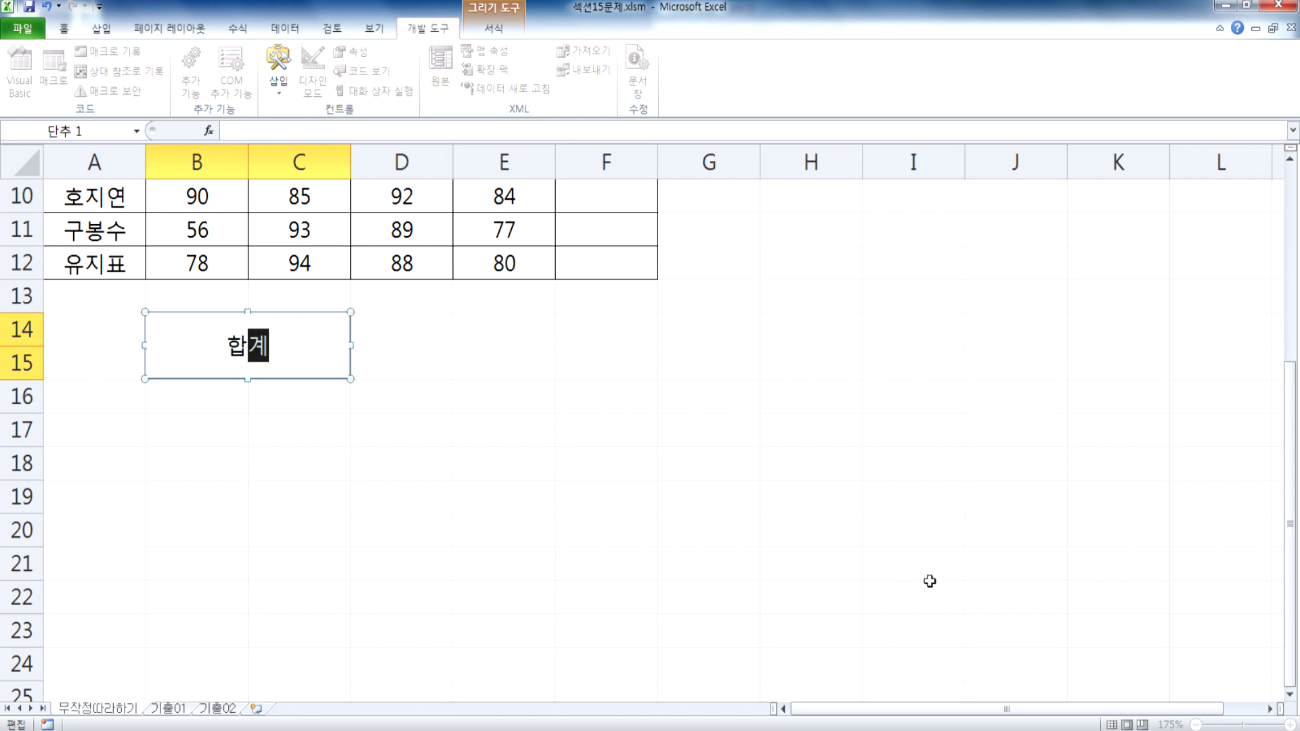
{"action": "left_click", "coordinate": [667, 420]}
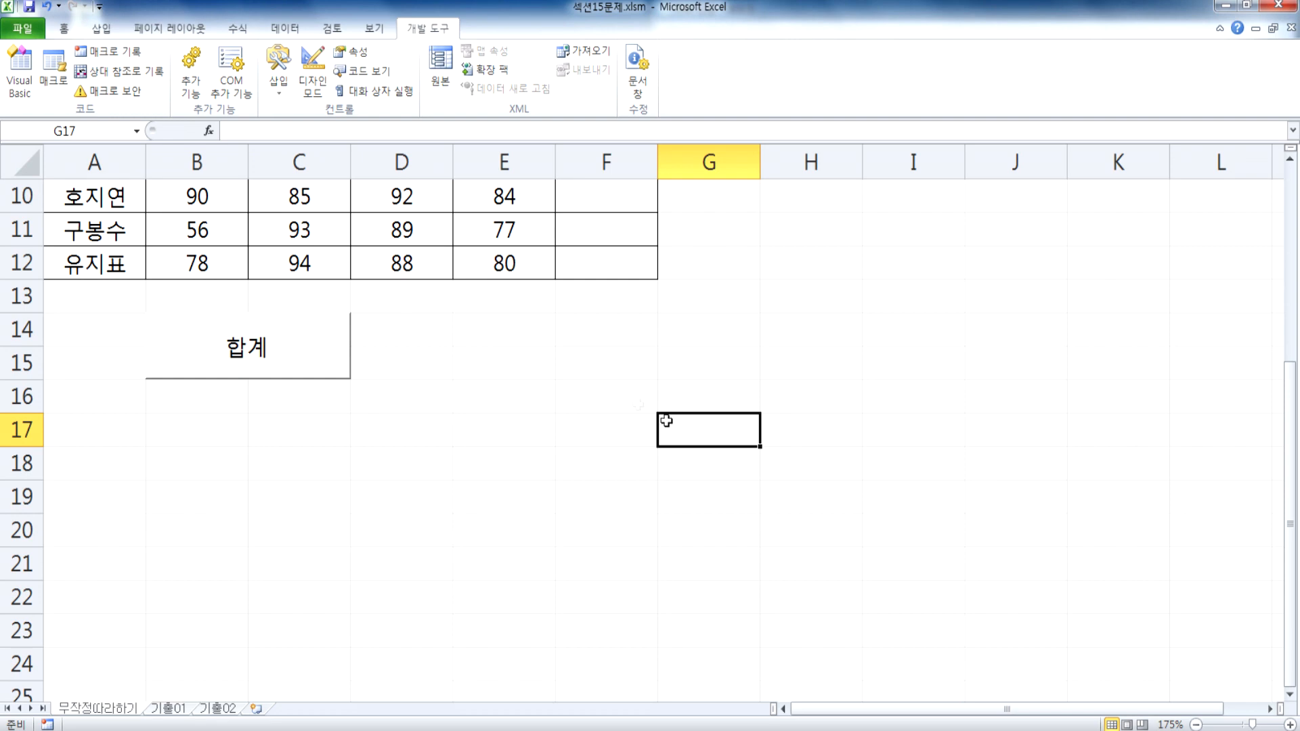
Step: Run the 합계 macro from the macro list with H7 selected, clear the totals in F4:F12 and select H10
{"action": "scroll", "coordinate": [834, 422], "scroll_direction": "up", "scroll_amount": 2}
{"action": "left_click", "coordinate": [839, 416]}
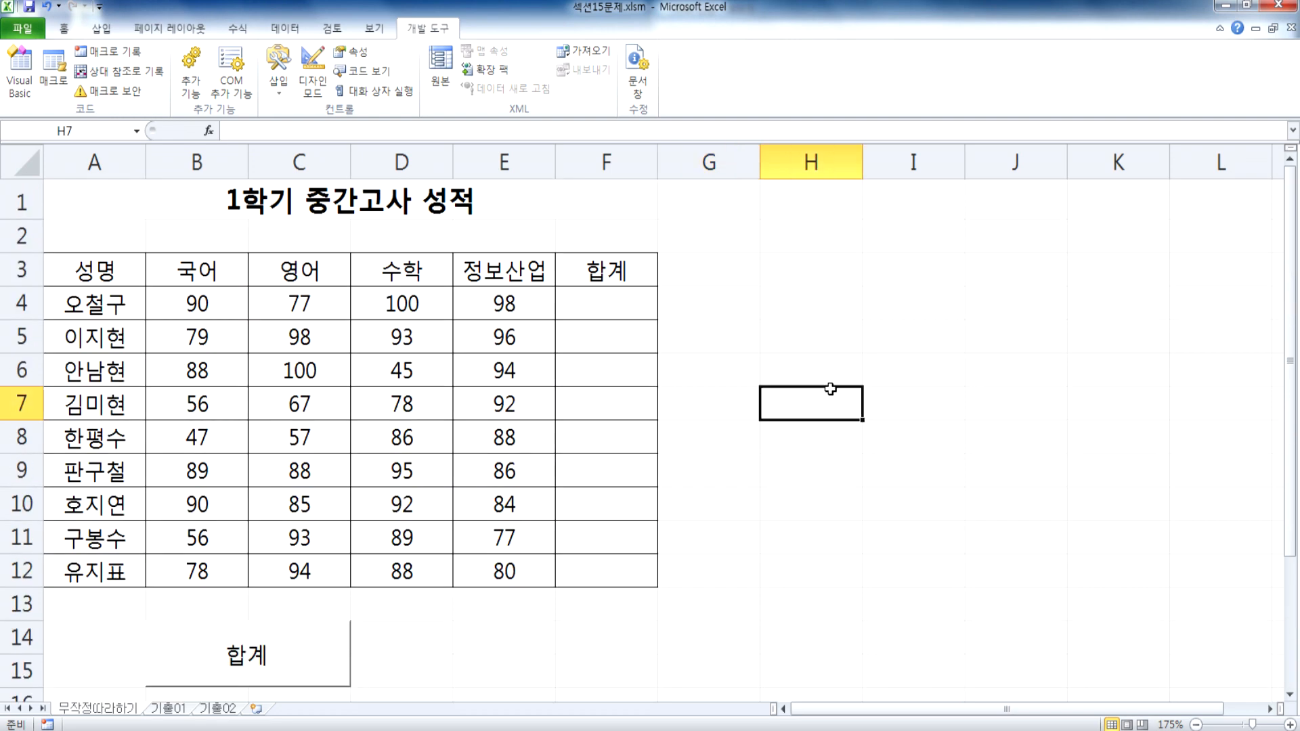
{"action": "left_click", "coordinate": [60, 67]}
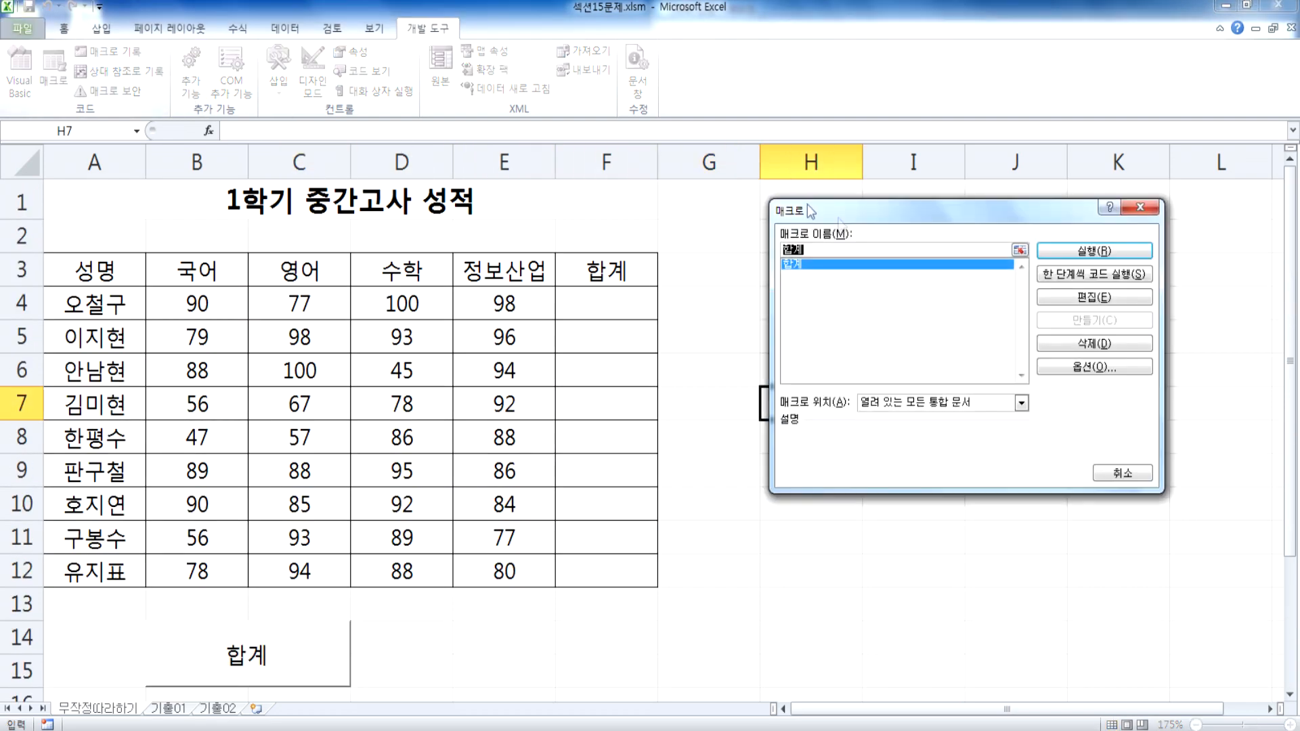
{"action": "left_click", "coordinate": [855, 264]}
{"action": "left_click", "coordinate": [1054, 255]}
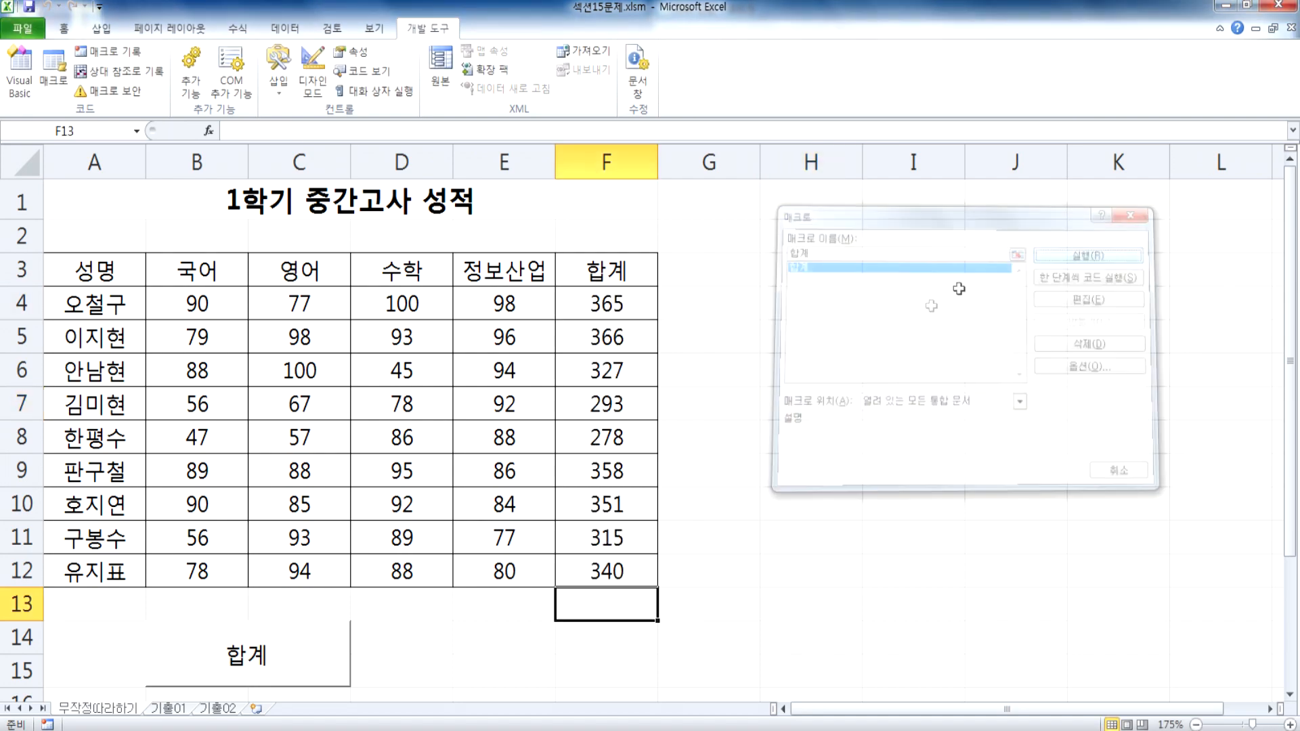
{"action": "left_click_drag", "start_coordinate": [623, 301], "coordinate": [615, 563]}
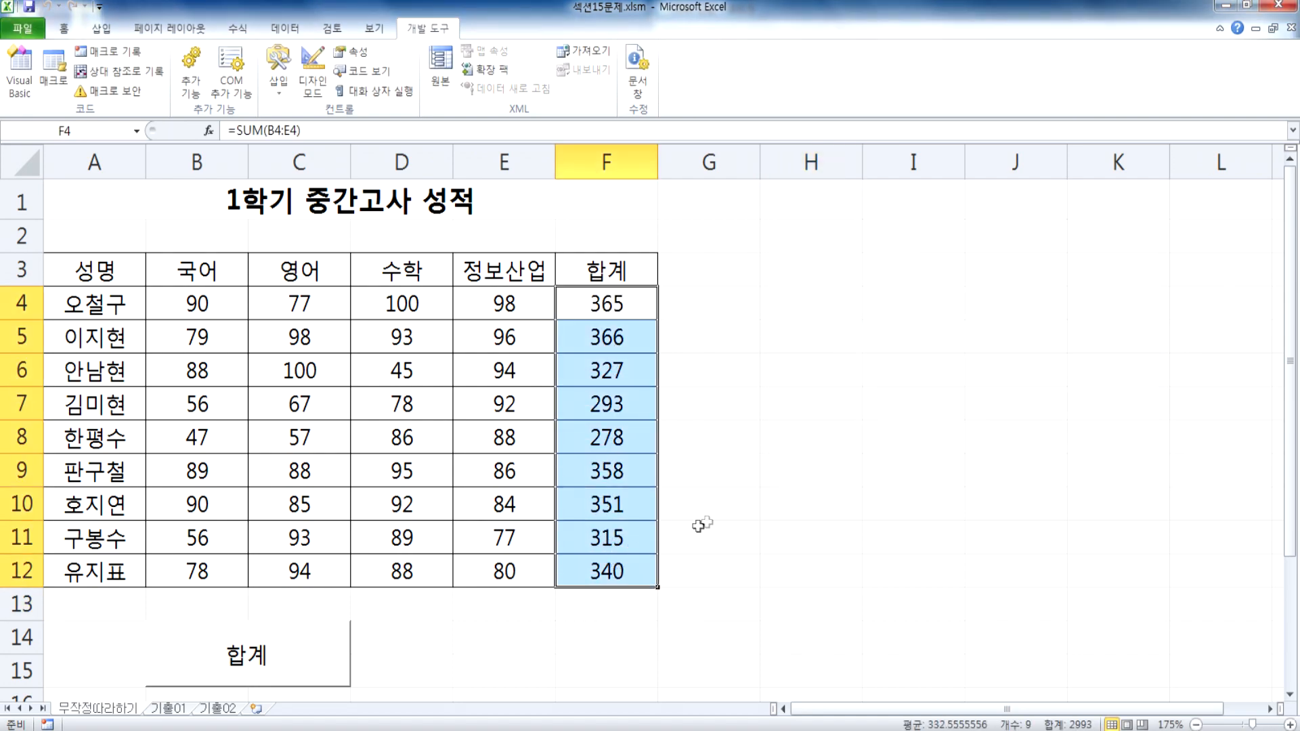
{"action": "key", "text": "Delete"}
{"action": "left_click", "coordinate": [847, 505]}
Step: Run the macro with the 합계 button on the sheet, clear the totals in F4:F12 and select G11
{"action": "scroll", "coordinate": [853, 487], "scroll_direction": "down", "scroll_amount": 3}
{"action": "scroll", "coordinate": [786, 400], "scroll_direction": "up", "scroll_amount": 3}
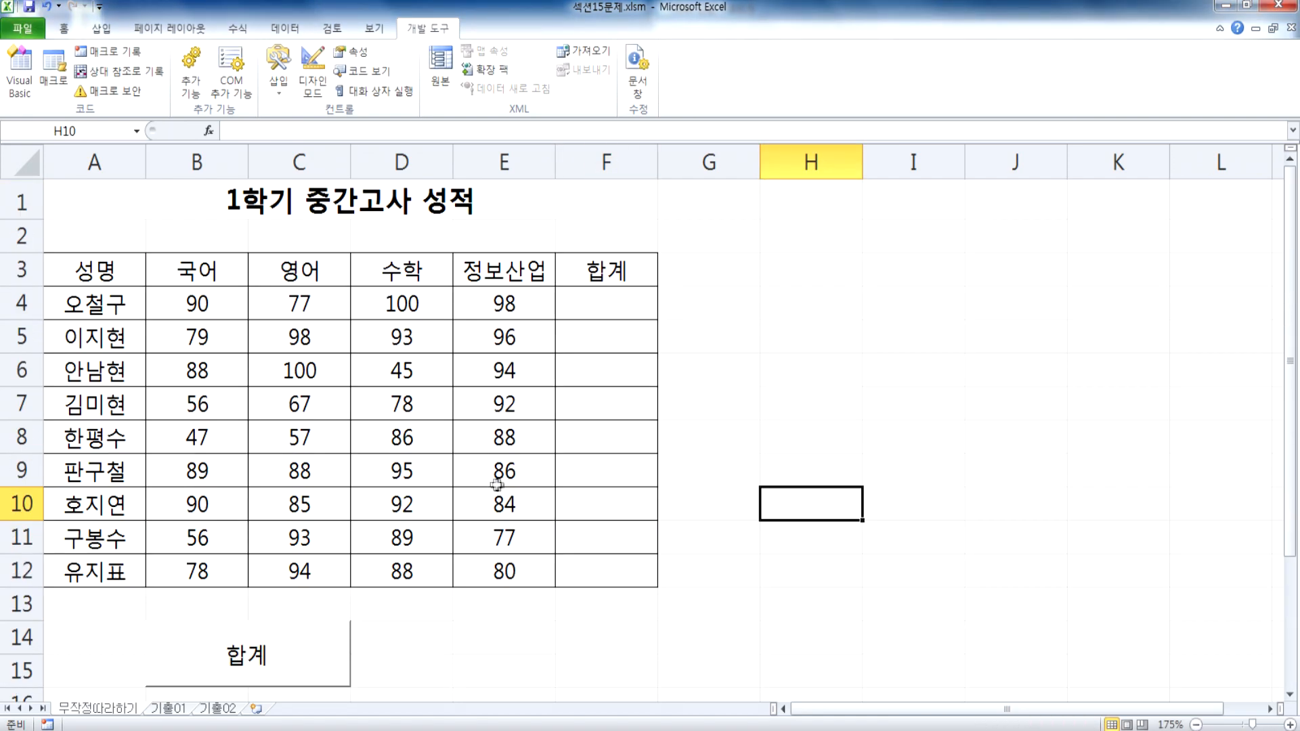
{"action": "scroll", "coordinate": [501, 477], "scroll_direction": "down", "scroll_amount": 2}
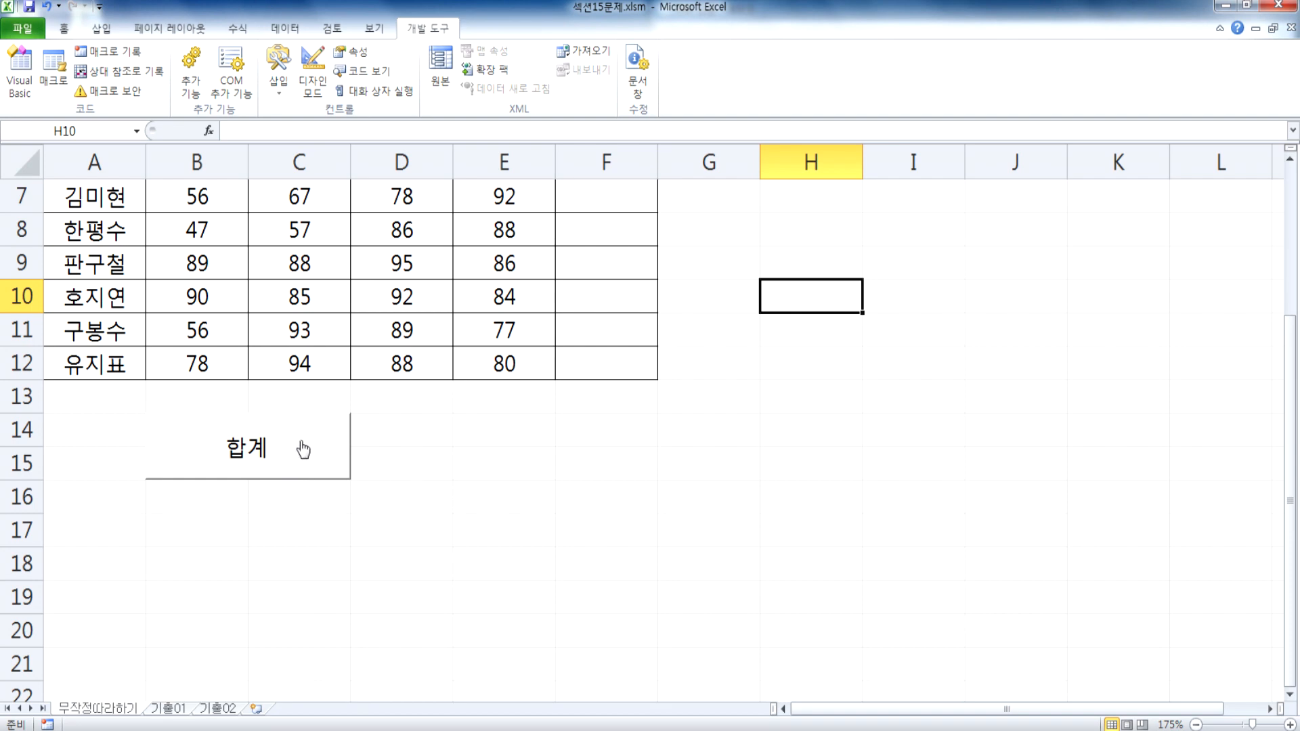
{"action": "left_click", "coordinate": [292, 453]}
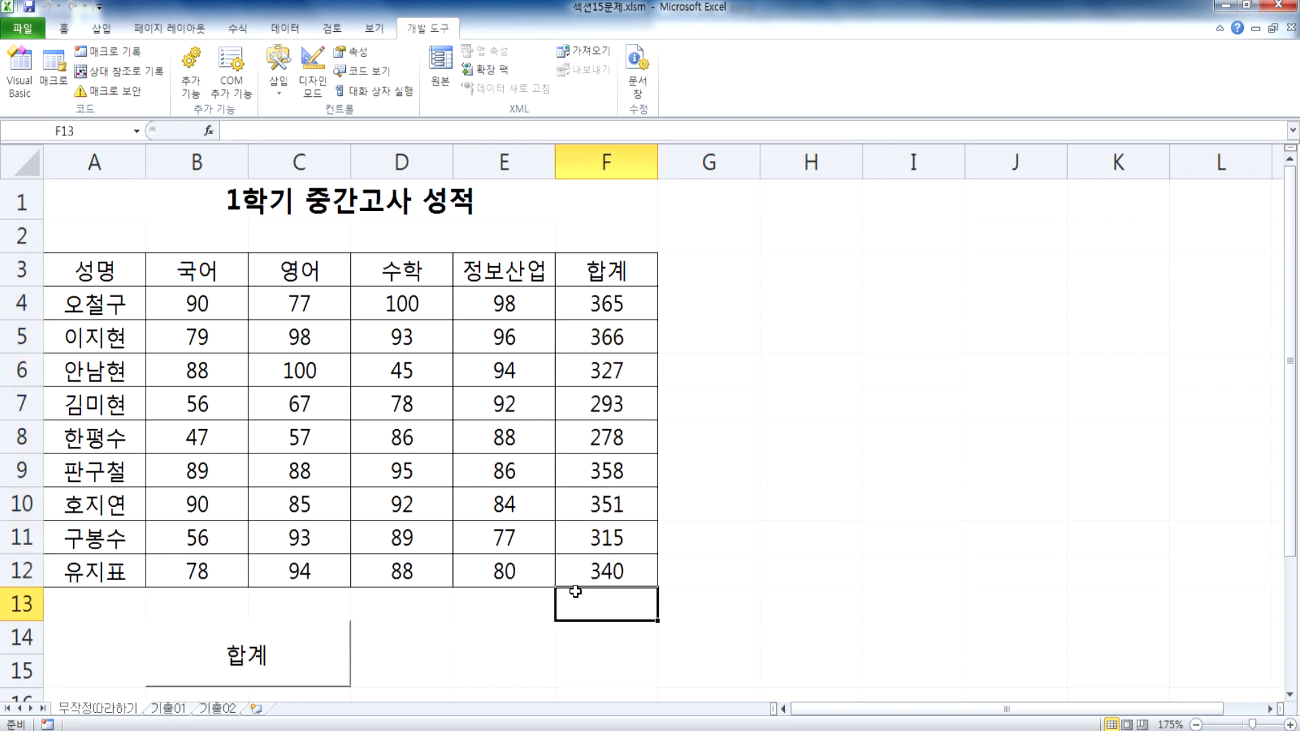
{"action": "scroll", "coordinate": [575, 591], "scroll_direction": "down", "scroll_amount": 2}
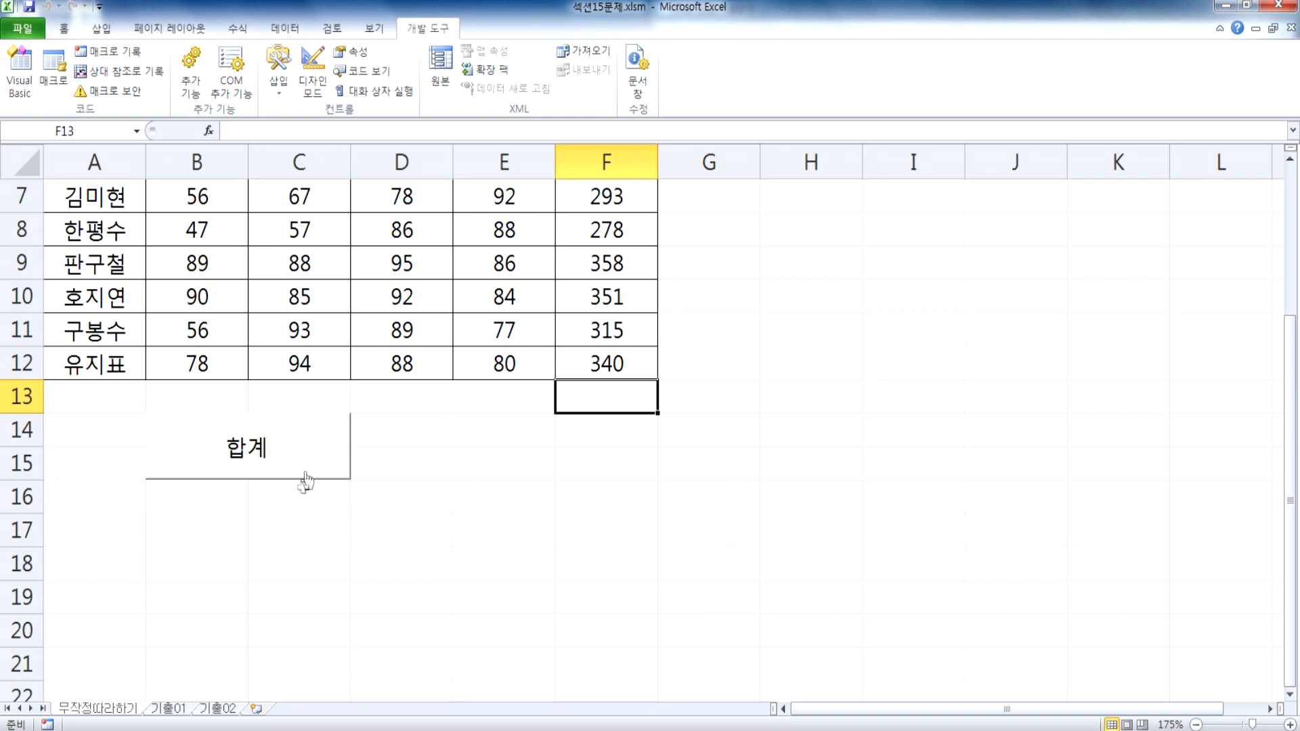
{"action": "scroll", "coordinate": [575, 338], "scroll_direction": "up", "scroll_amount": 2}
{"action": "left_click_drag", "start_coordinate": [601, 303], "coordinate": [606, 566]}
{"action": "key", "text": "Delete"}
{"action": "left_click", "coordinate": [753, 545]}
Step: Run the macro again from G11 with the 합계 button, clear F4:F12 and select H9
{"action": "scroll", "coordinate": [600, 525], "scroll_direction": "down", "scroll_amount": 2}
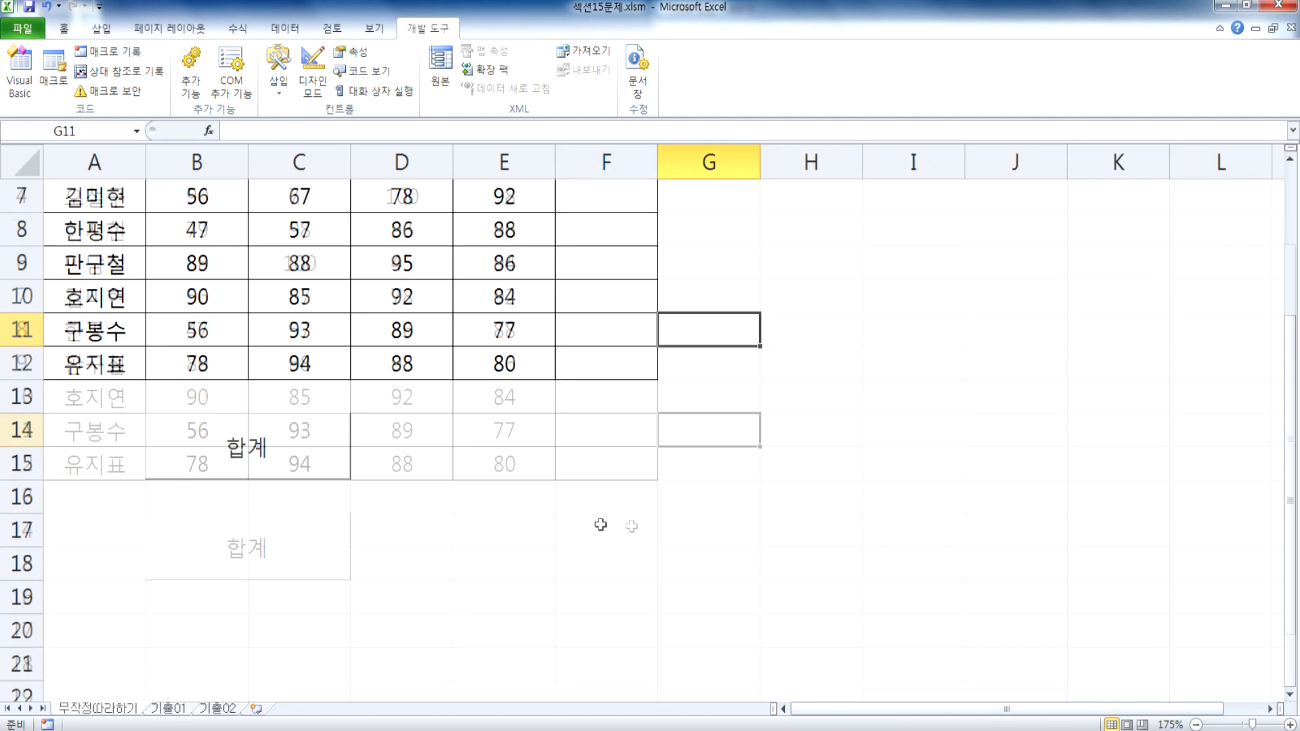
{"action": "left_click", "coordinate": [318, 455]}
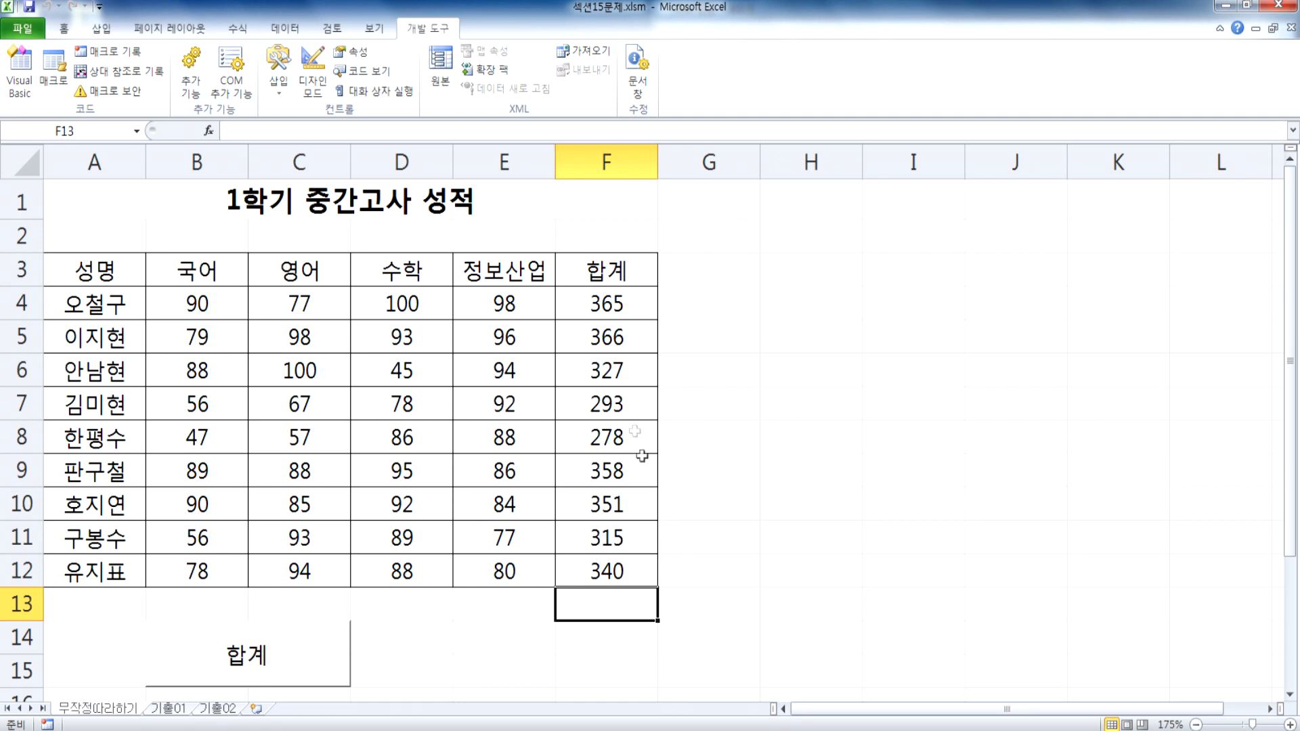
{"action": "left_click_drag", "start_coordinate": [597, 303], "coordinate": [615, 566]}
{"action": "key", "text": "Delete"}
{"action": "left_click", "coordinate": [772, 470]}
Step: Select the title in A1, run the macro with the 합계 button and clear the totals in F4:F12
{"action": "scroll", "coordinate": [773, 470], "scroll_direction": "down", "scroll_amount": 3}
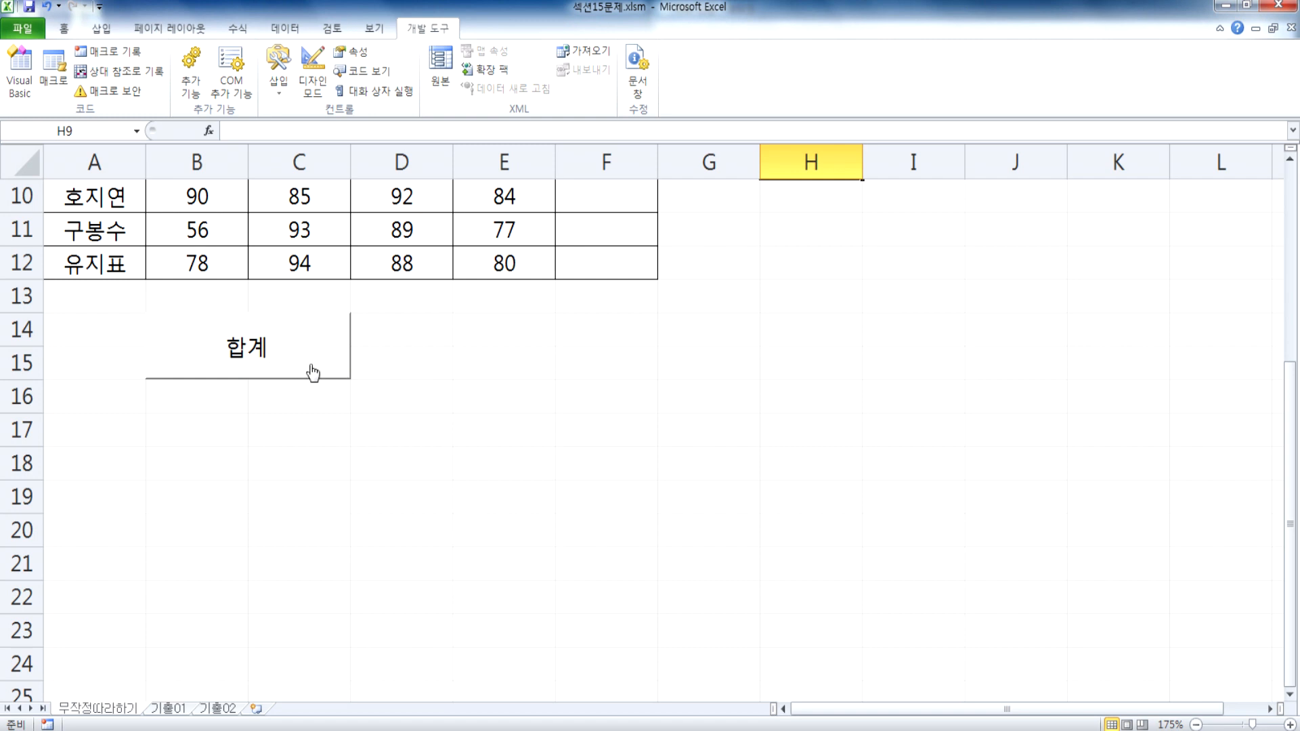
{"action": "scroll", "coordinate": [325, 441], "scroll_direction": "up", "scroll_amount": 3}
{"action": "left_click", "coordinate": [157, 194]}
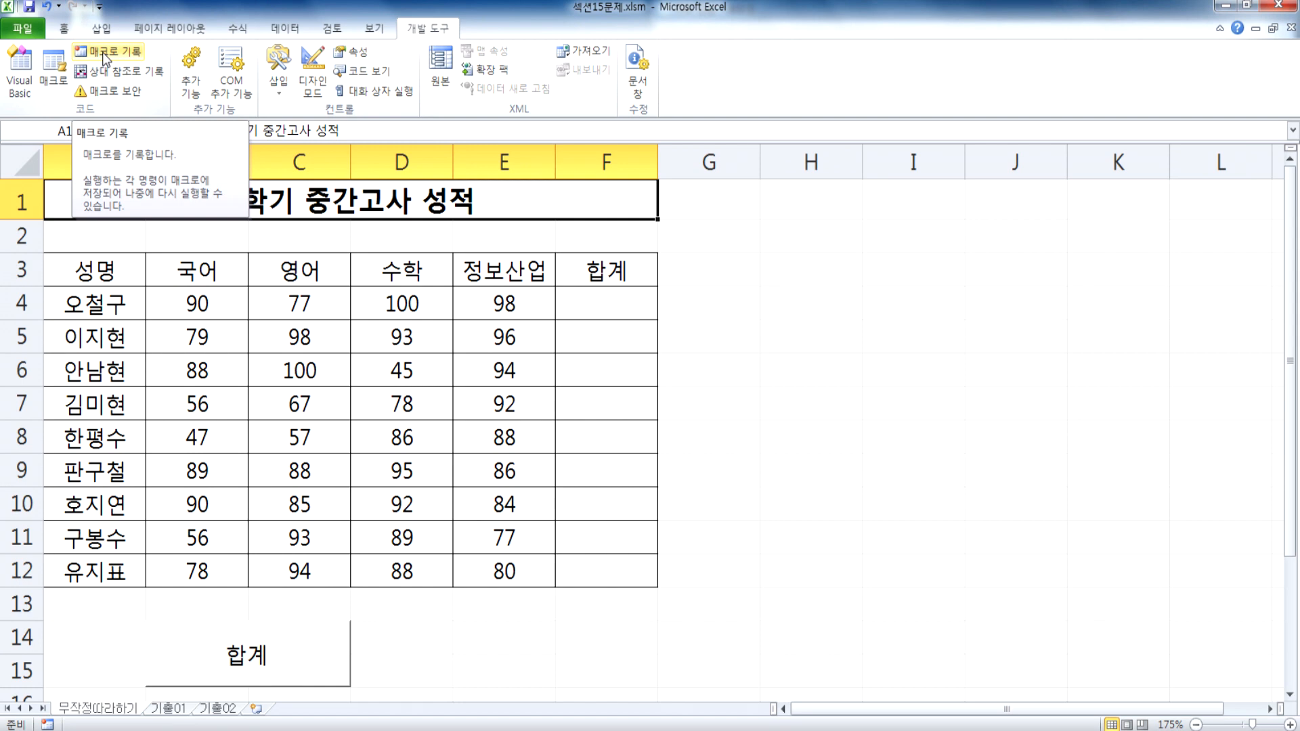
{"action": "scroll", "coordinate": [298, 478], "scroll_direction": "down", "scroll_amount": 2}
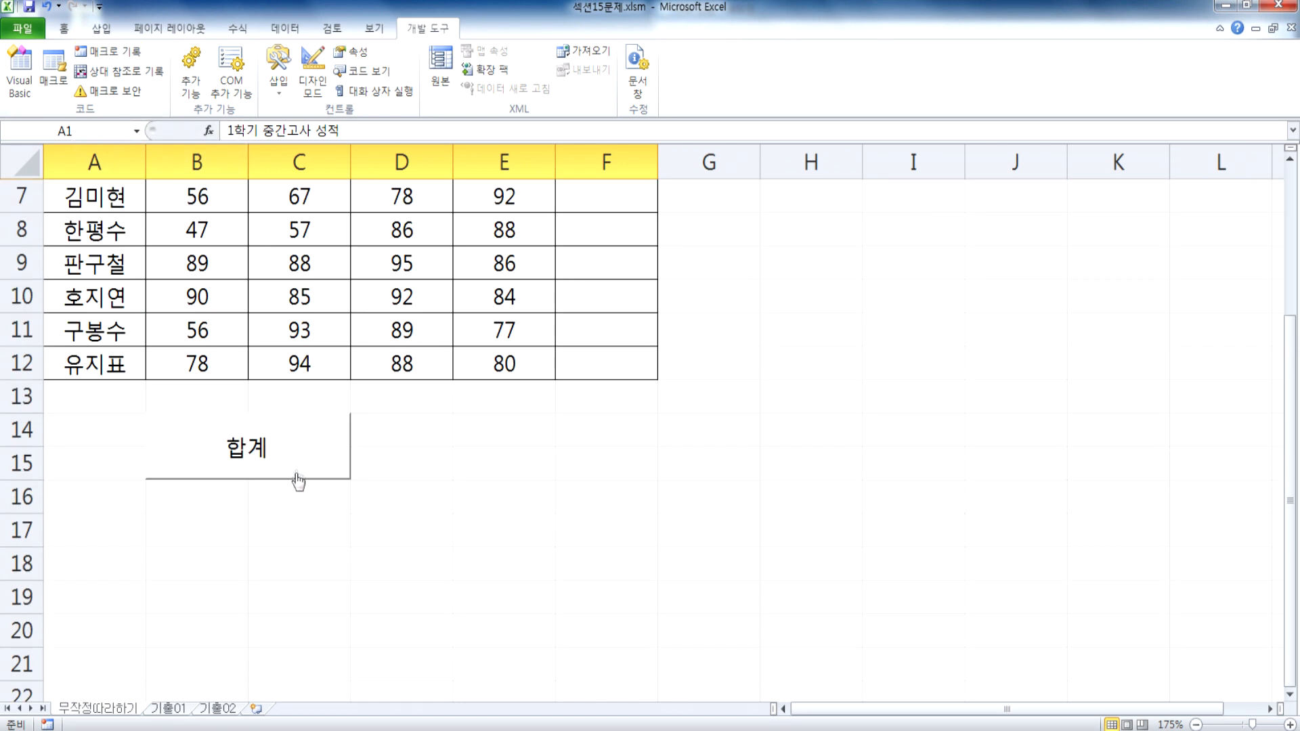
{"action": "left_click", "coordinate": [291, 456]}
{"action": "left_click_drag", "start_coordinate": [589, 302], "coordinate": [646, 553]}
{"action": "key", "text": "Delete"}
{"action": "left_click", "coordinate": [740, 543]}
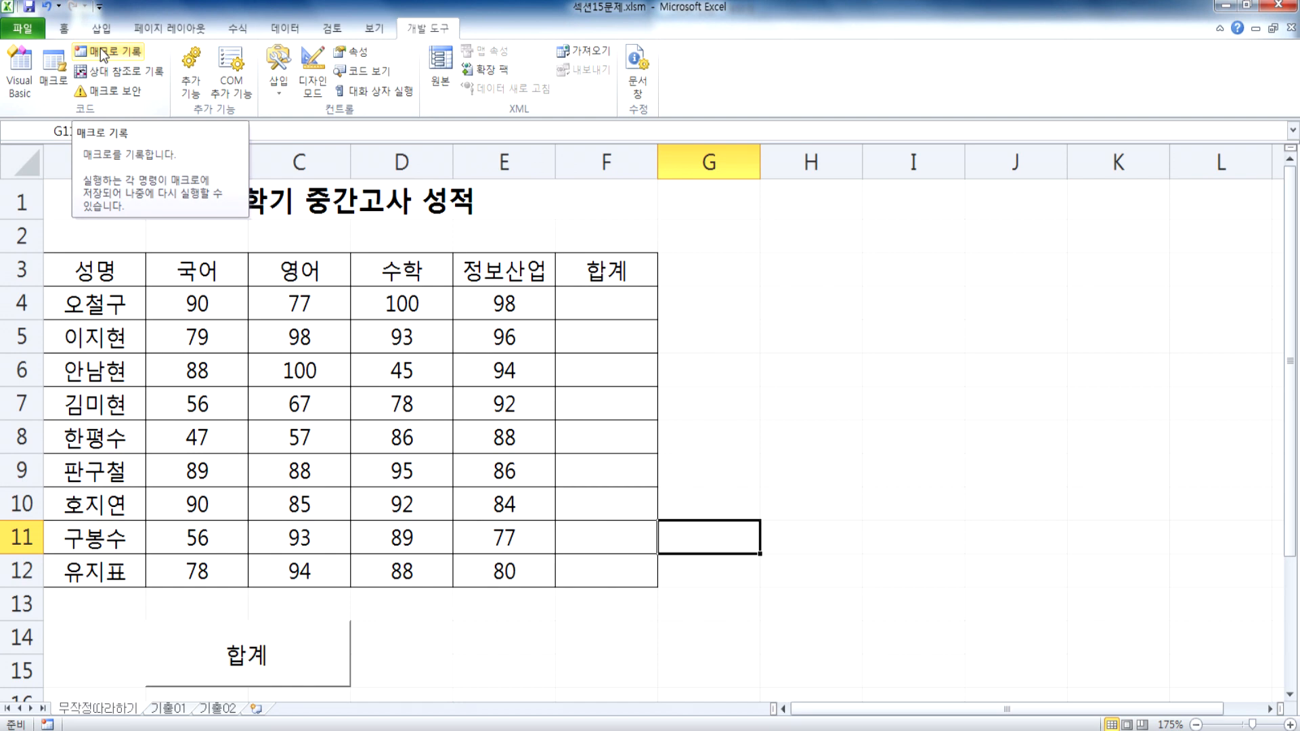
{"action": "left_click", "coordinate": [80, 197]}
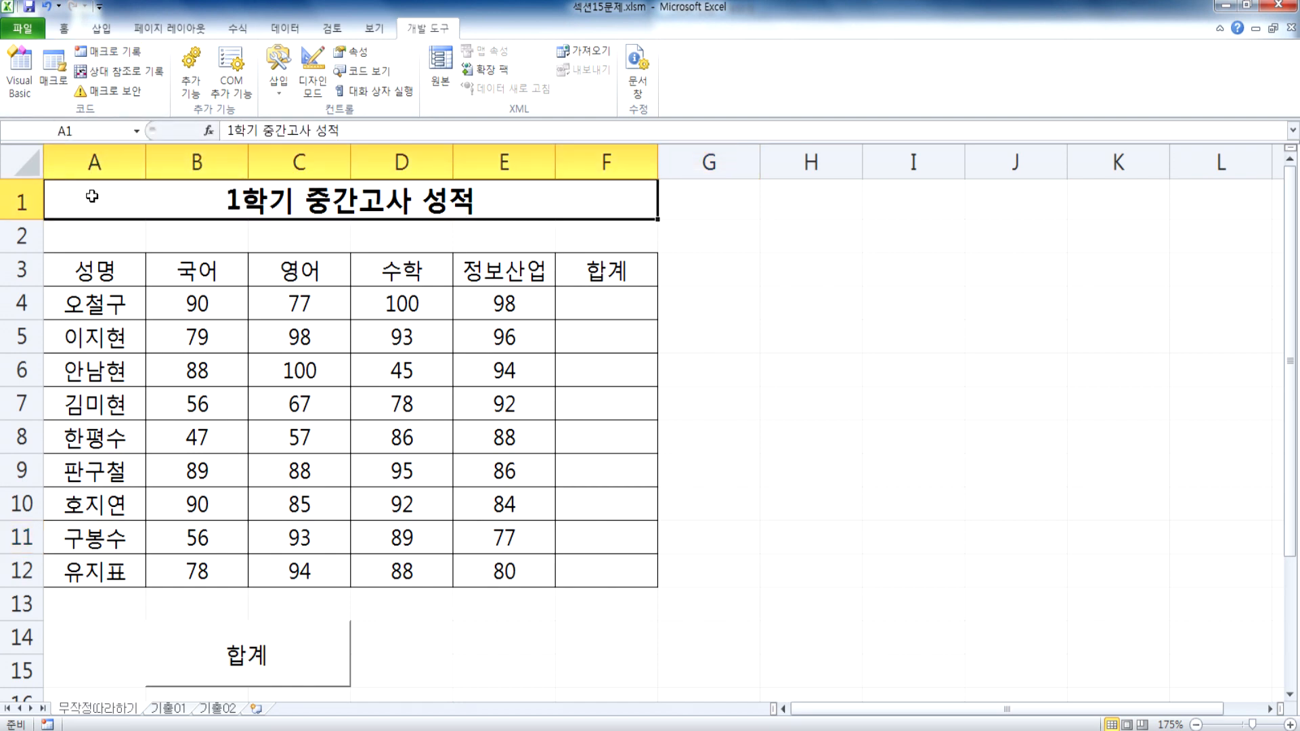
{"action": "left_click", "coordinate": [868, 231]}
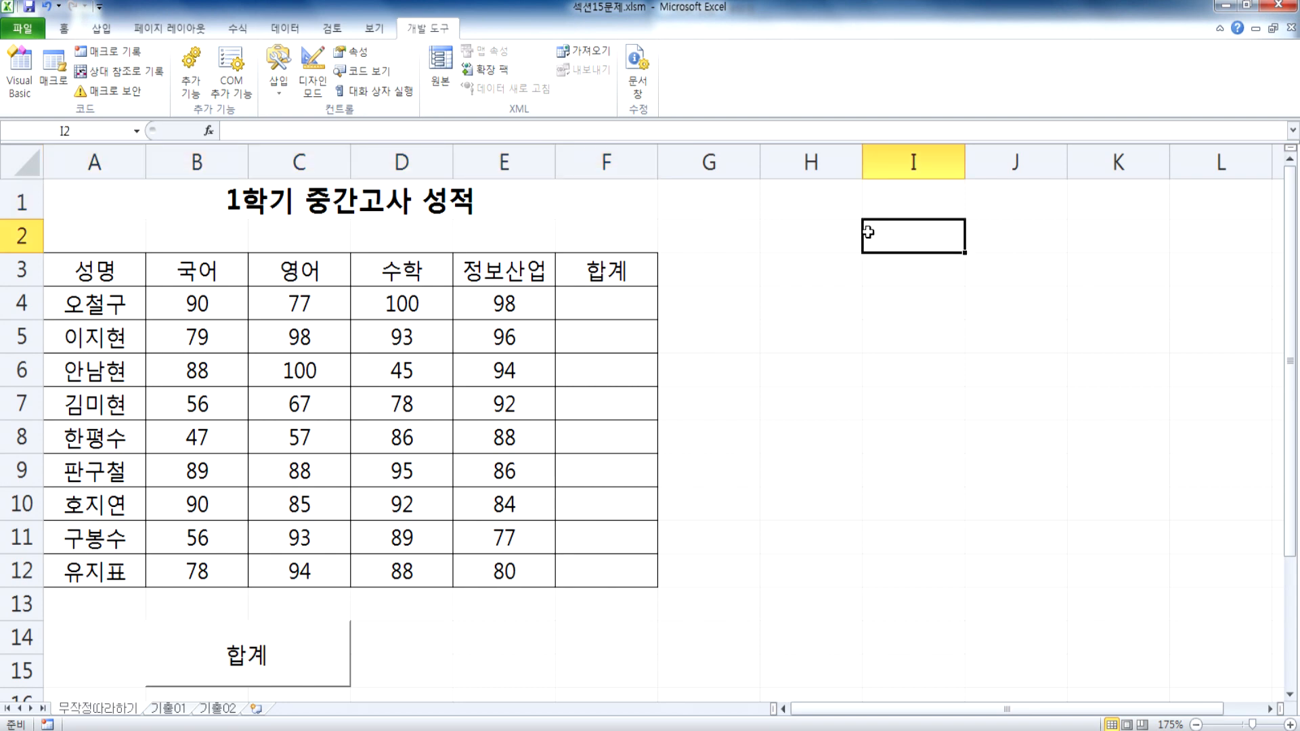
{"action": "left_click", "coordinate": [821, 265]}
{"action": "left_click", "coordinate": [787, 299]}
{"action": "left_click", "coordinate": [594, 304]}
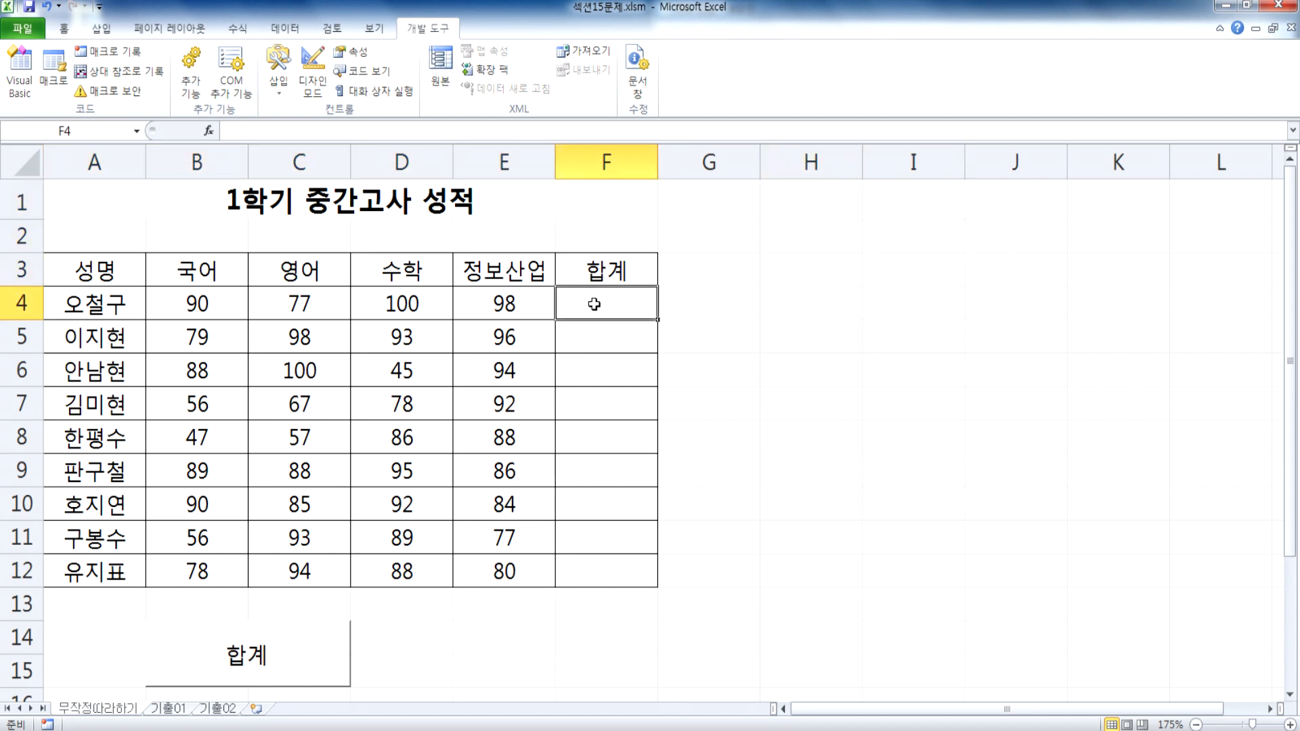
Step: Start recording a macro named 합계 from cell I3, stored in the current workbook, replacing the existing 합계 macro
{"action": "left_click", "coordinate": [948, 283]}
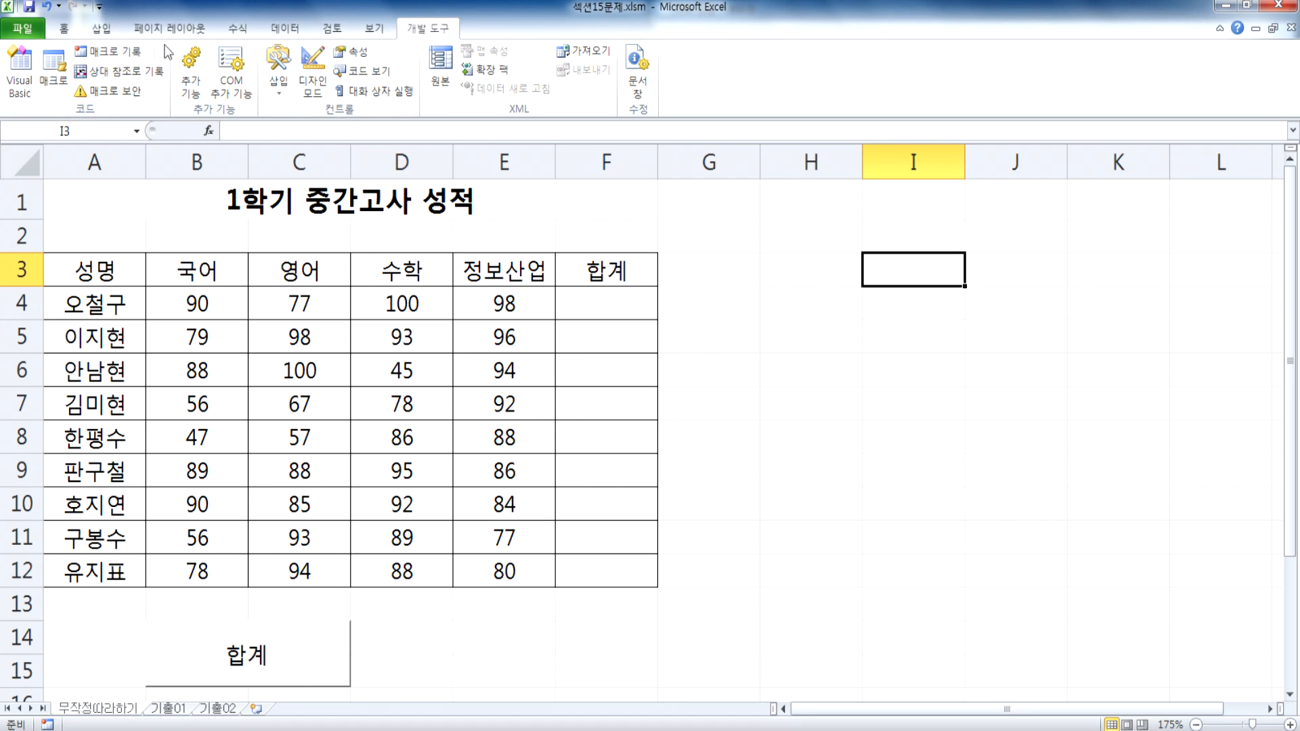
{"action": "left_click", "coordinate": [125, 52]}
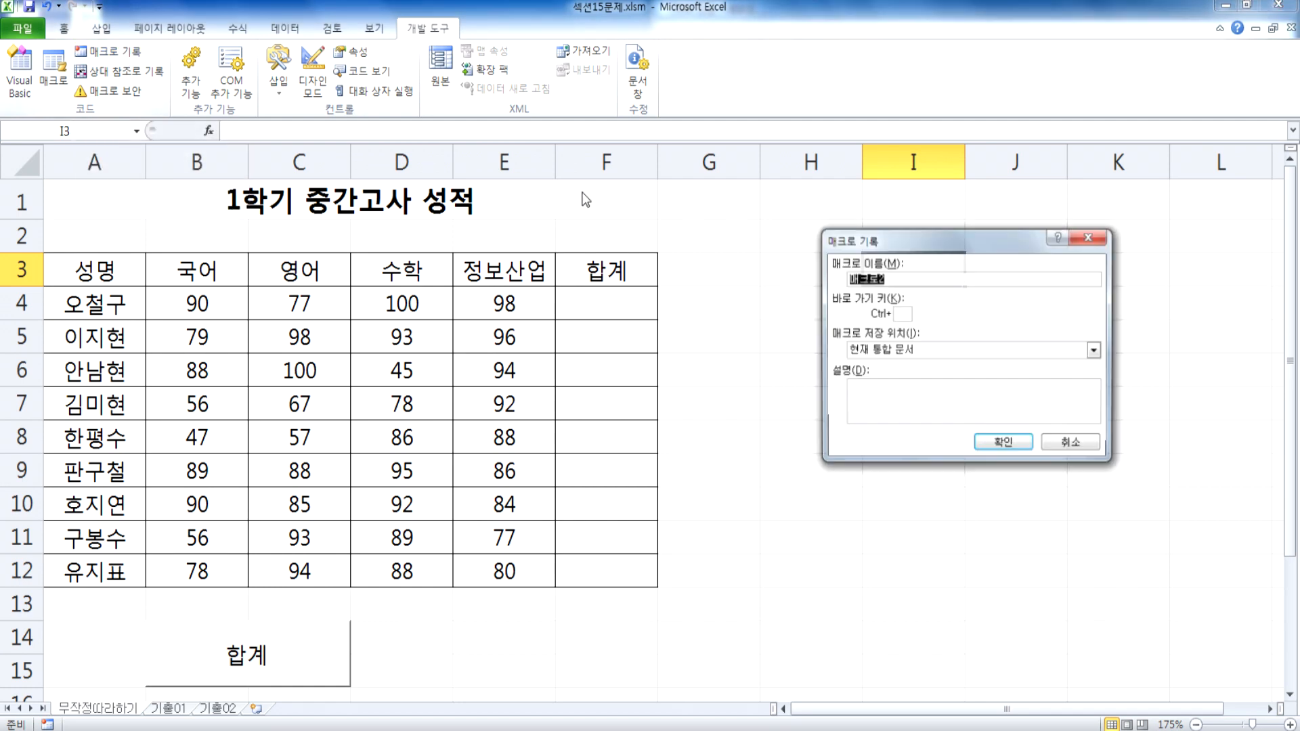
{"action": "type", "text": "ㅎ합계"}
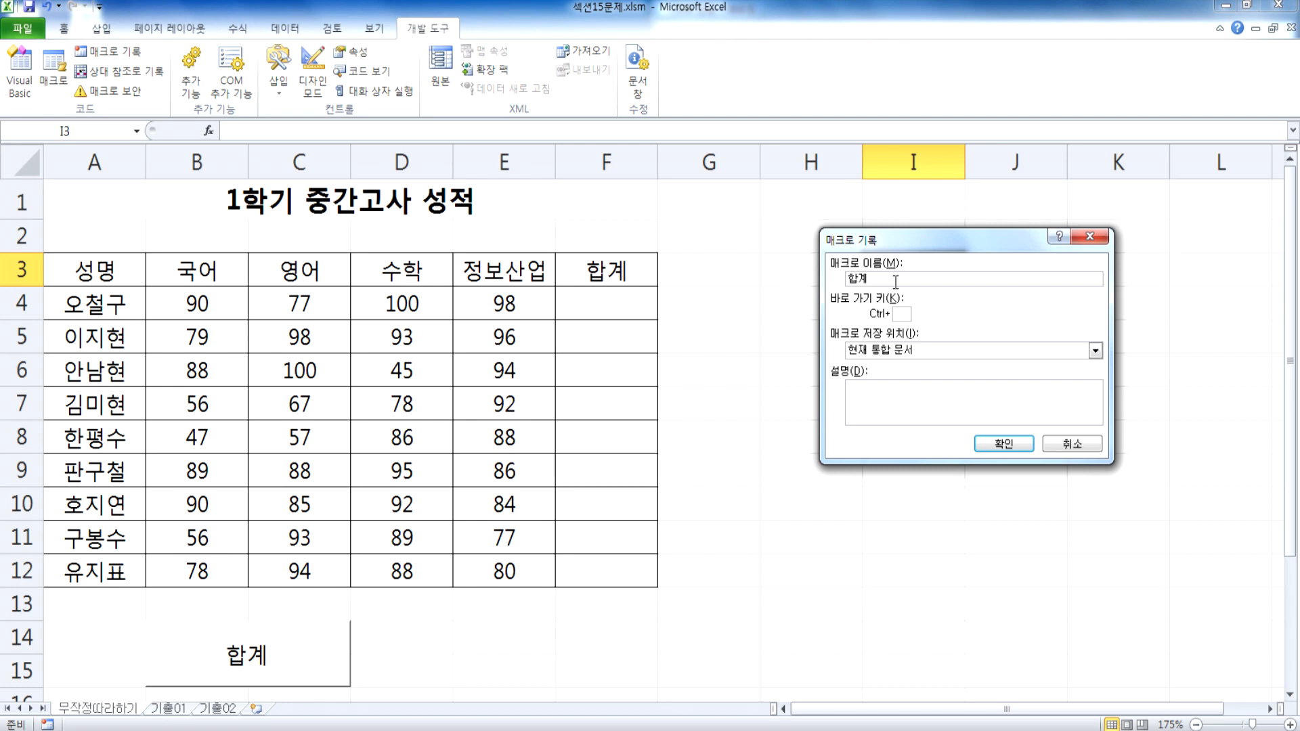
{"action": "left_click", "coordinate": [1002, 449]}
{"action": "left_click_drag", "start_coordinate": [624, 343], "coordinate": [831, 274]}
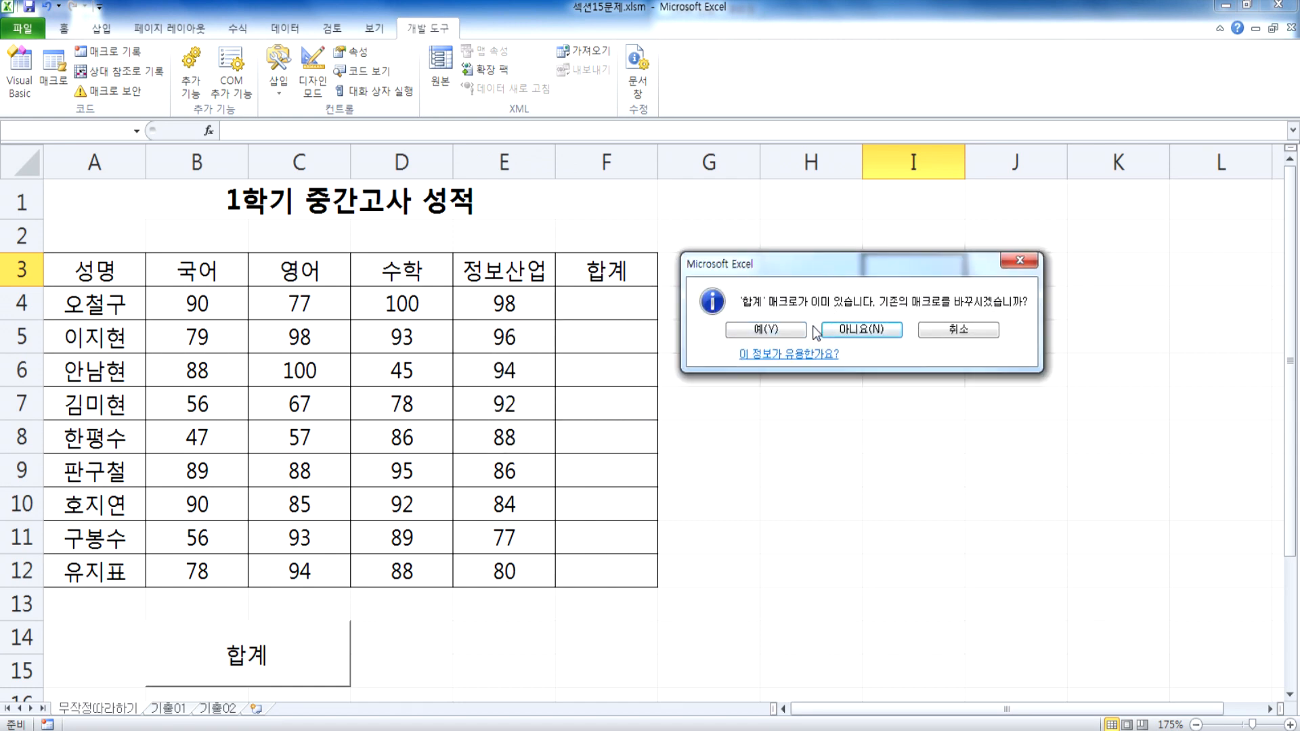
{"action": "left_click", "coordinate": [775, 330]}
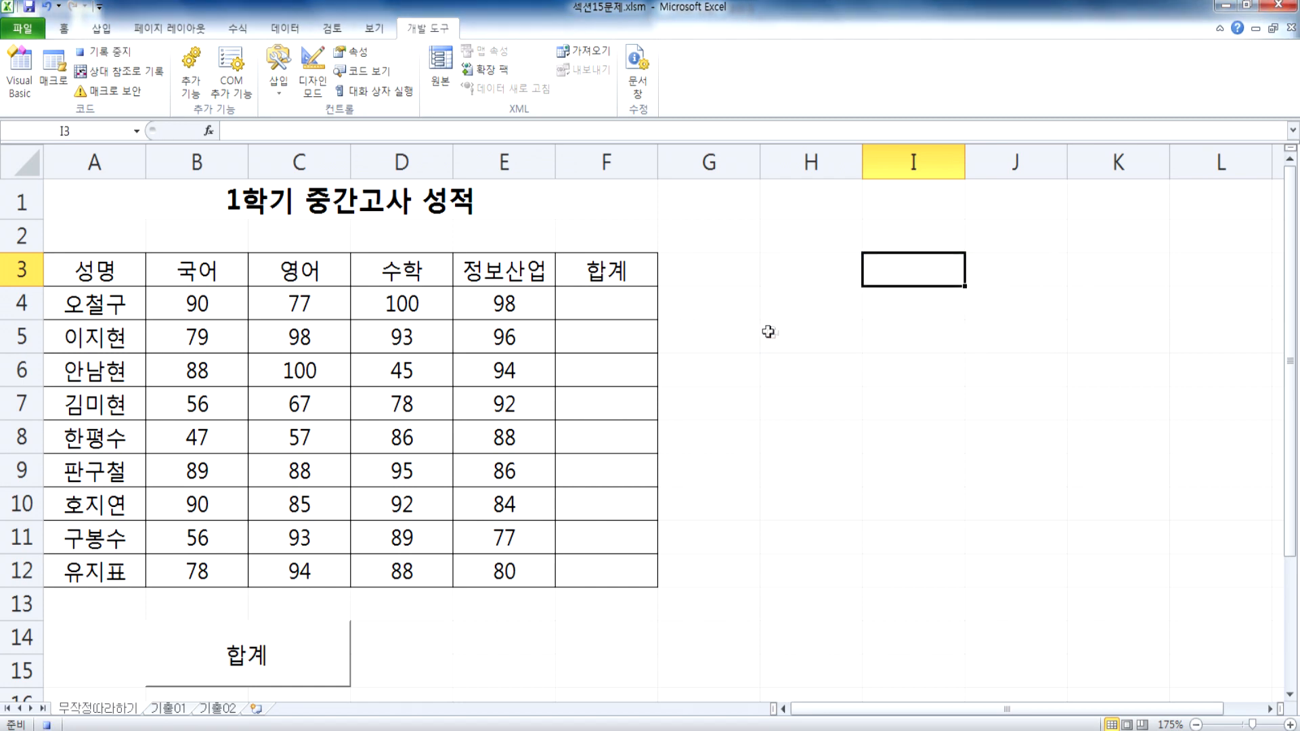
Step: Total the four subject scores B4:E4 in F4 with AutoSum
{"action": "left_click", "coordinate": [607, 303]}
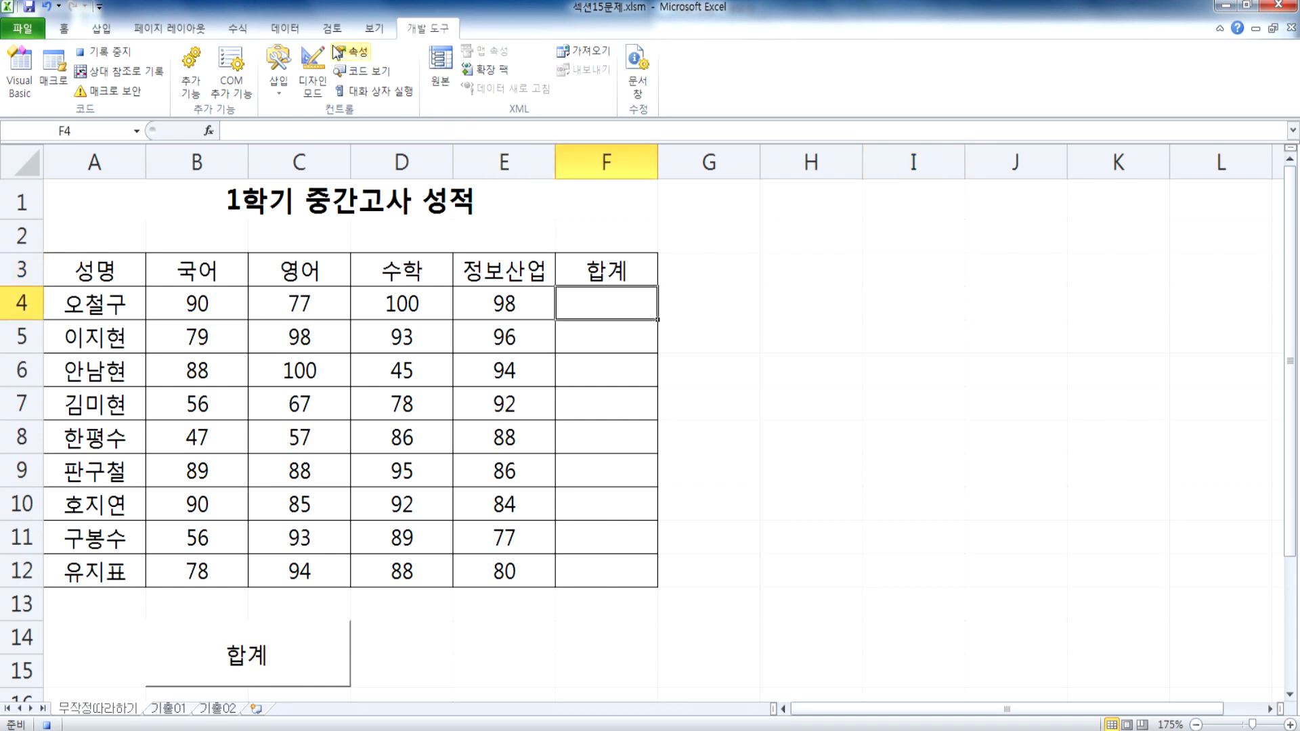
{"action": "left_click", "coordinate": [237, 28]}
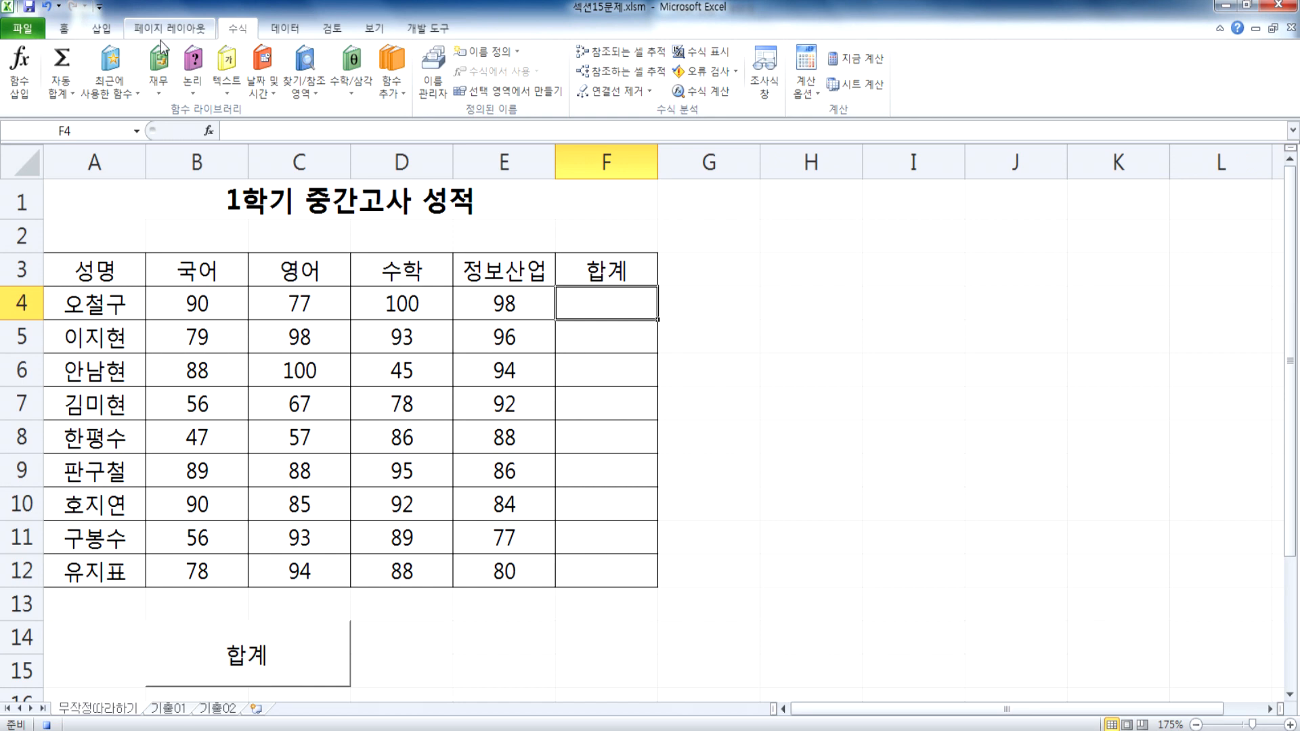
{"action": "left_click", "coordinate": [61, 61]}
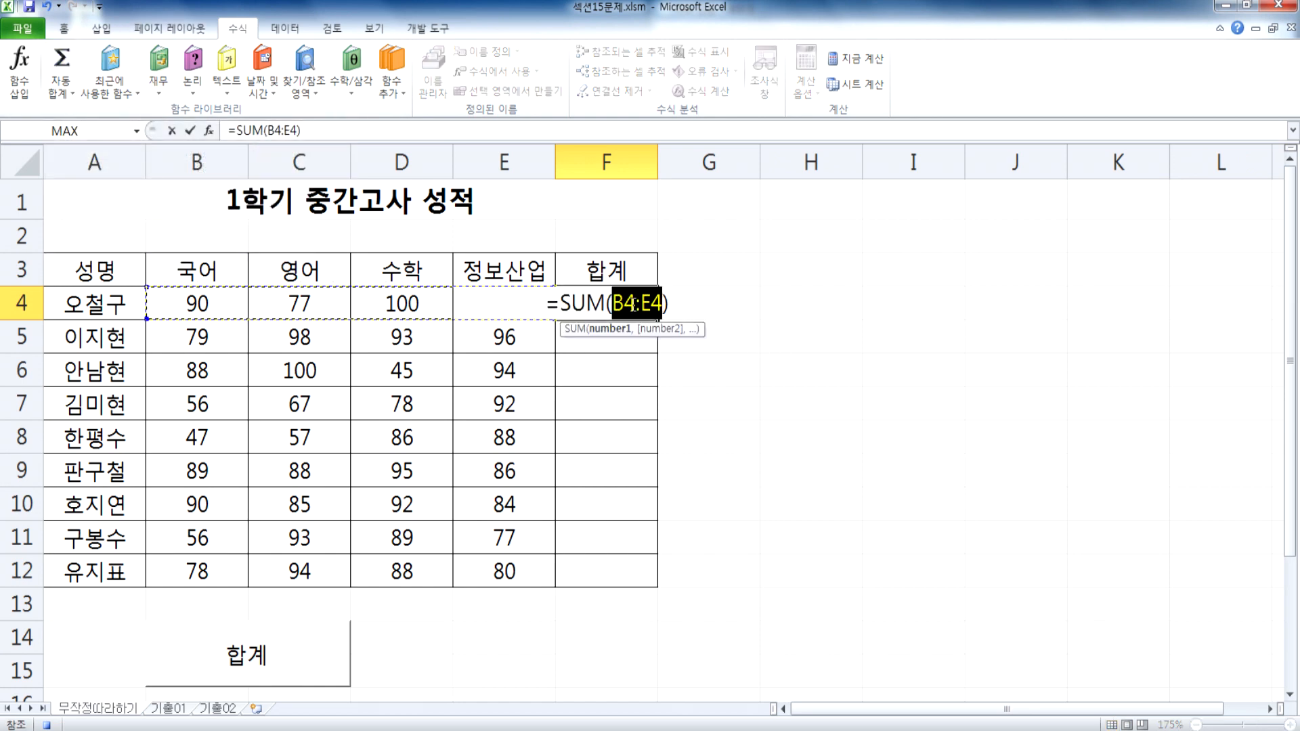
{"action": "key", "text": "Return"}
{"action": "left_click", "coordinate": [641, 300]}
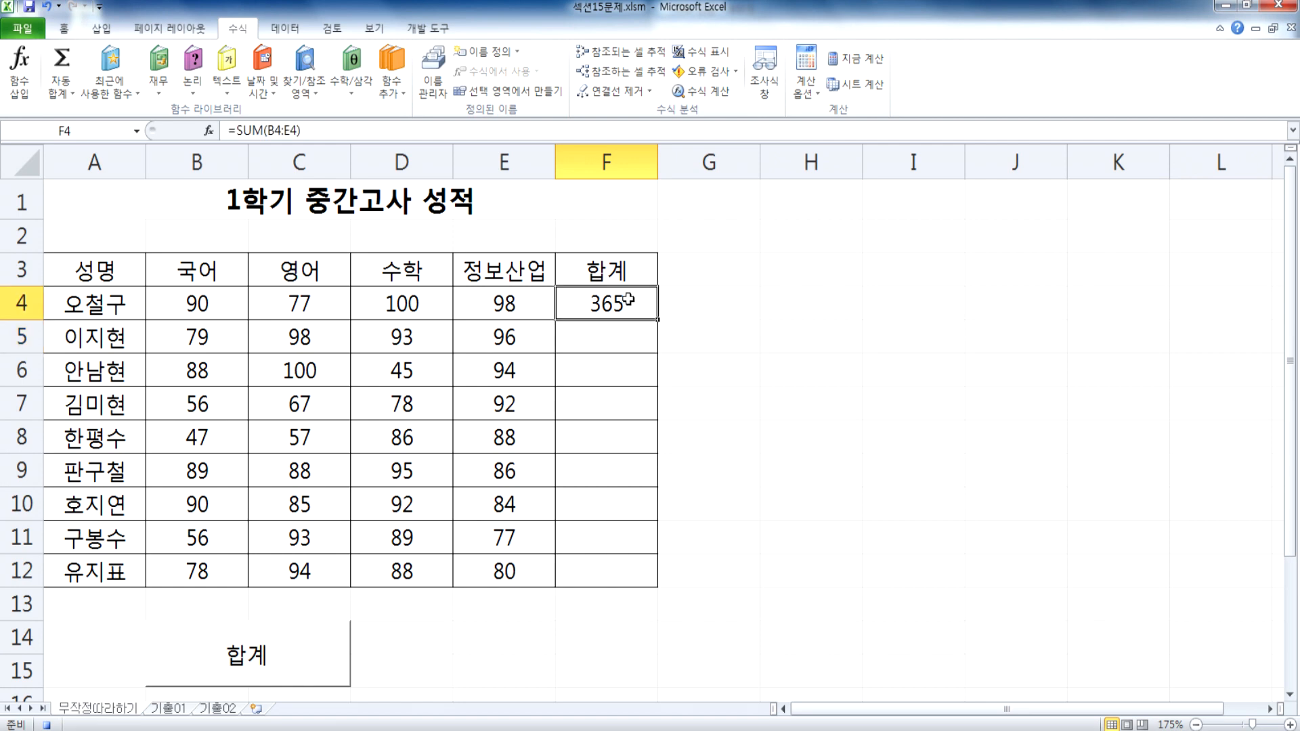
Step: Fill the F4 total down to F12, select G4 and stop recording the macro
{"action": "left_click_drag", "start_coordinate": [657, 317], "coordinate": [659, 569]}
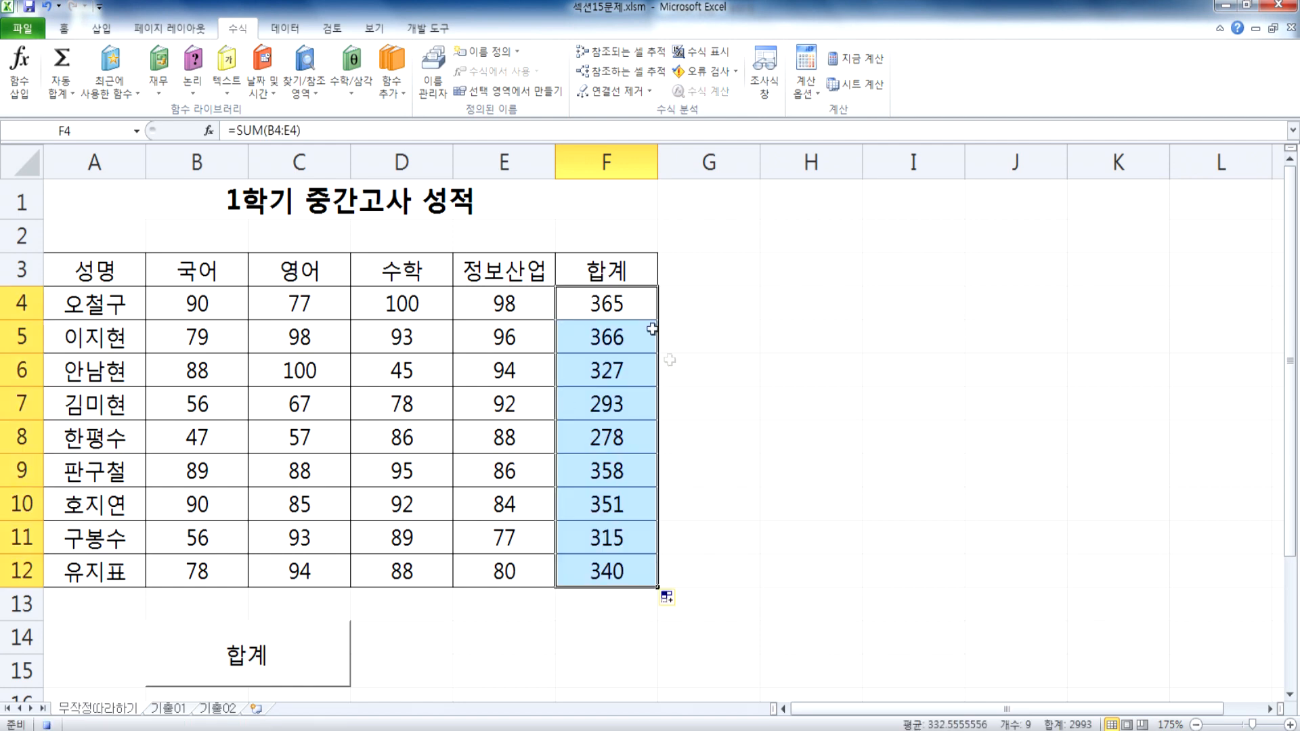
{"action": "left_click", "coordinate": [722, 298]}
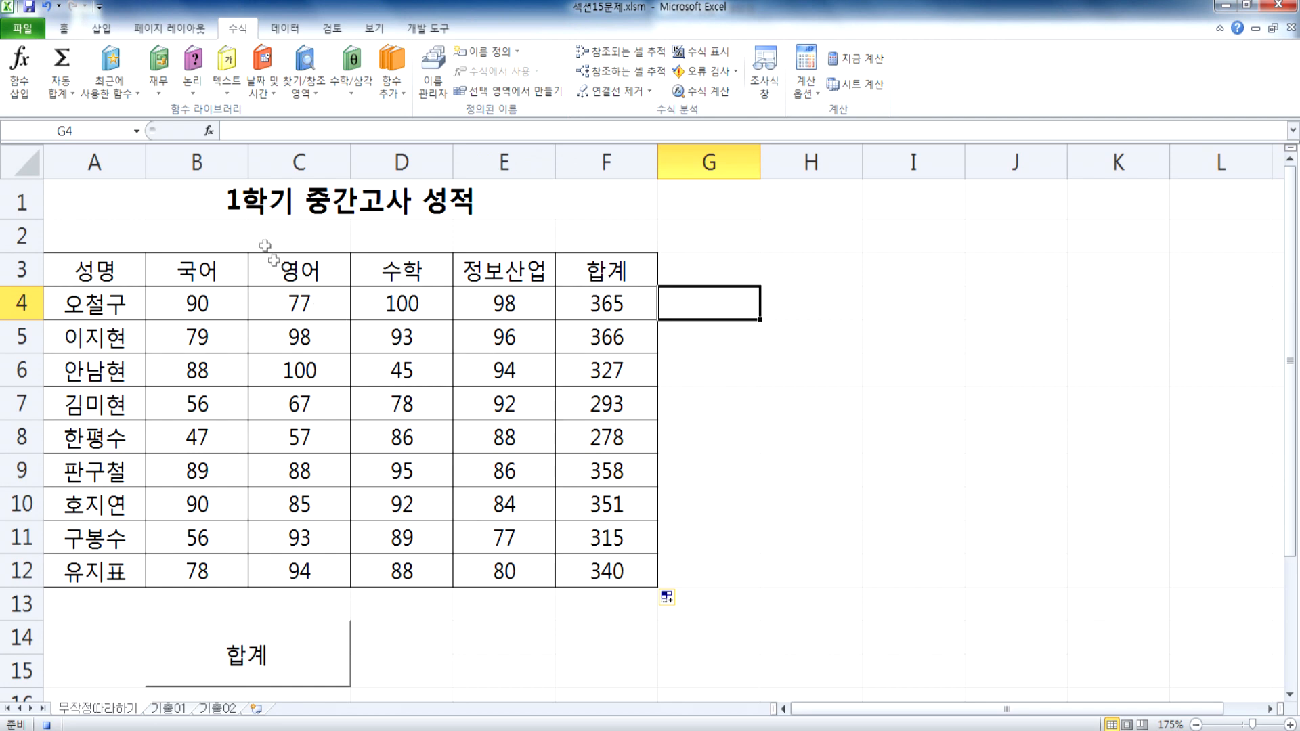
{"action": "left_click", "coordinate": [418, 31]}
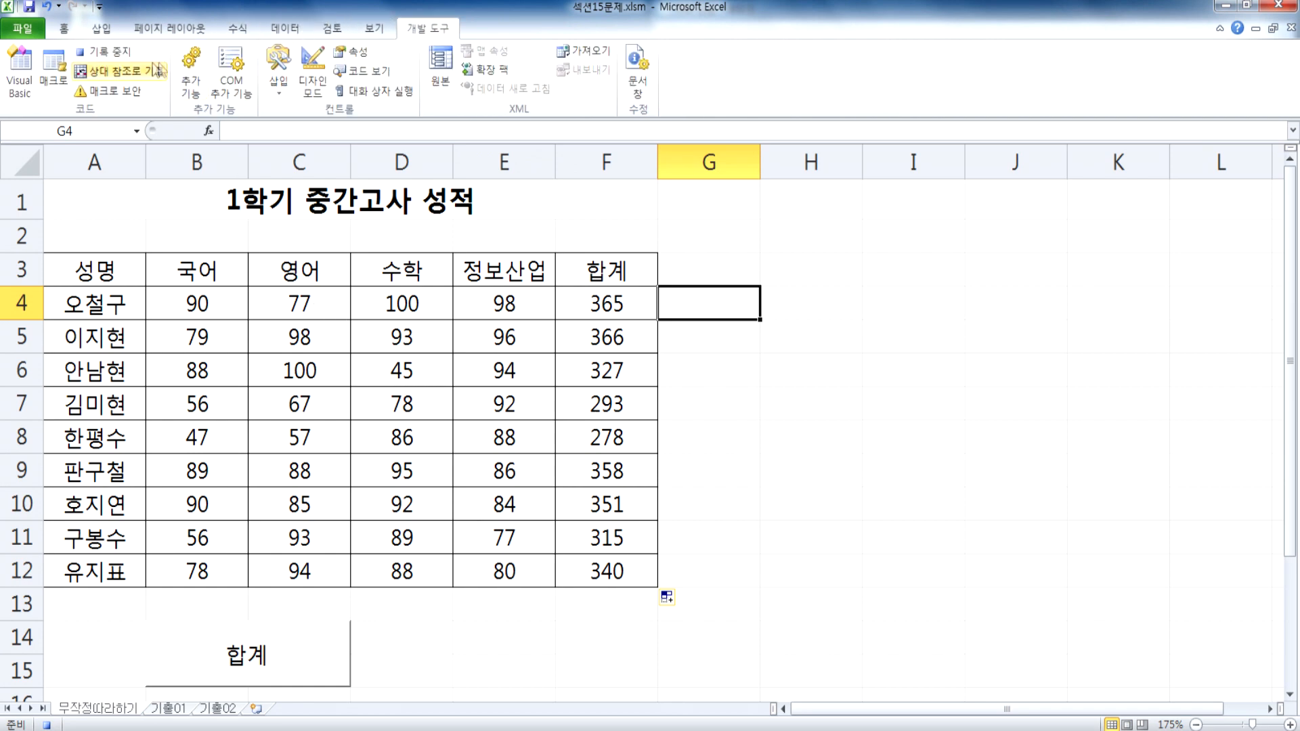
{"action": "left_click", "coordinate": [101, 53]}
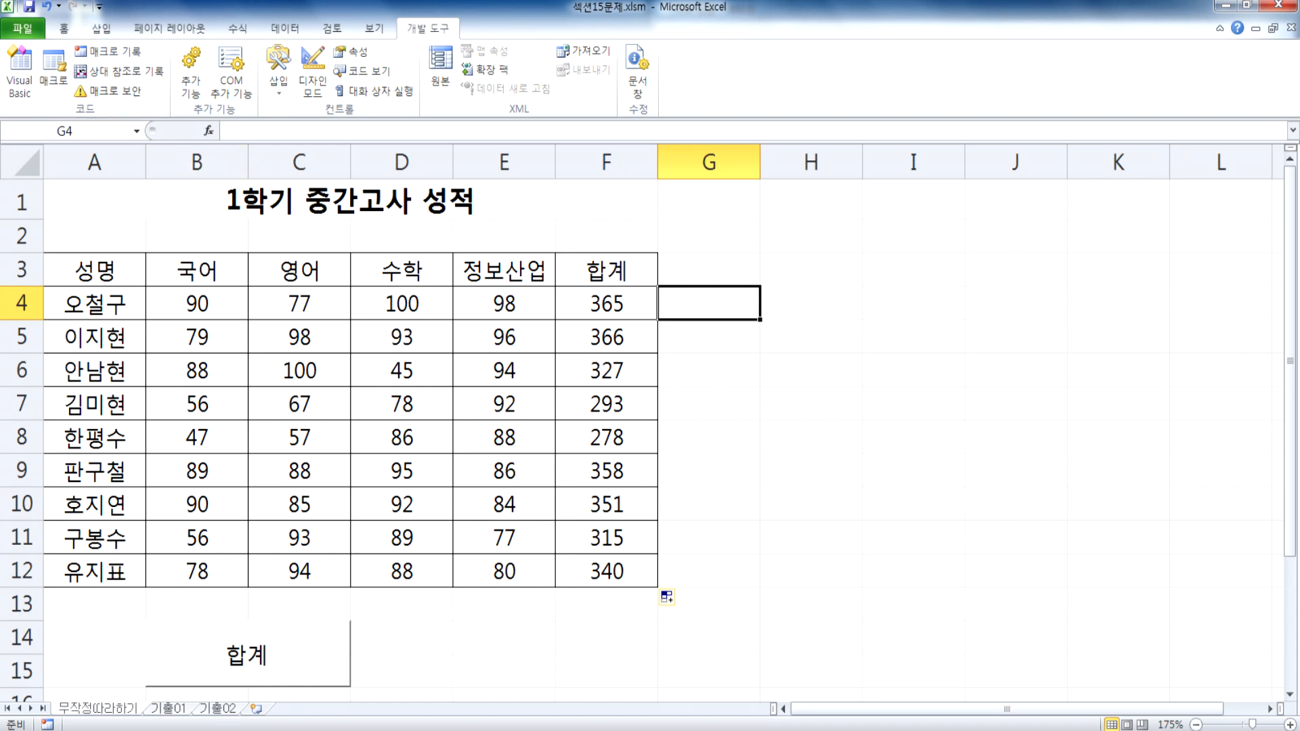
Step: Switch to Notepad to review the listed macro steps, and return to the worksheet in Excel
{"action": "key", "text": "alt+Tab"}
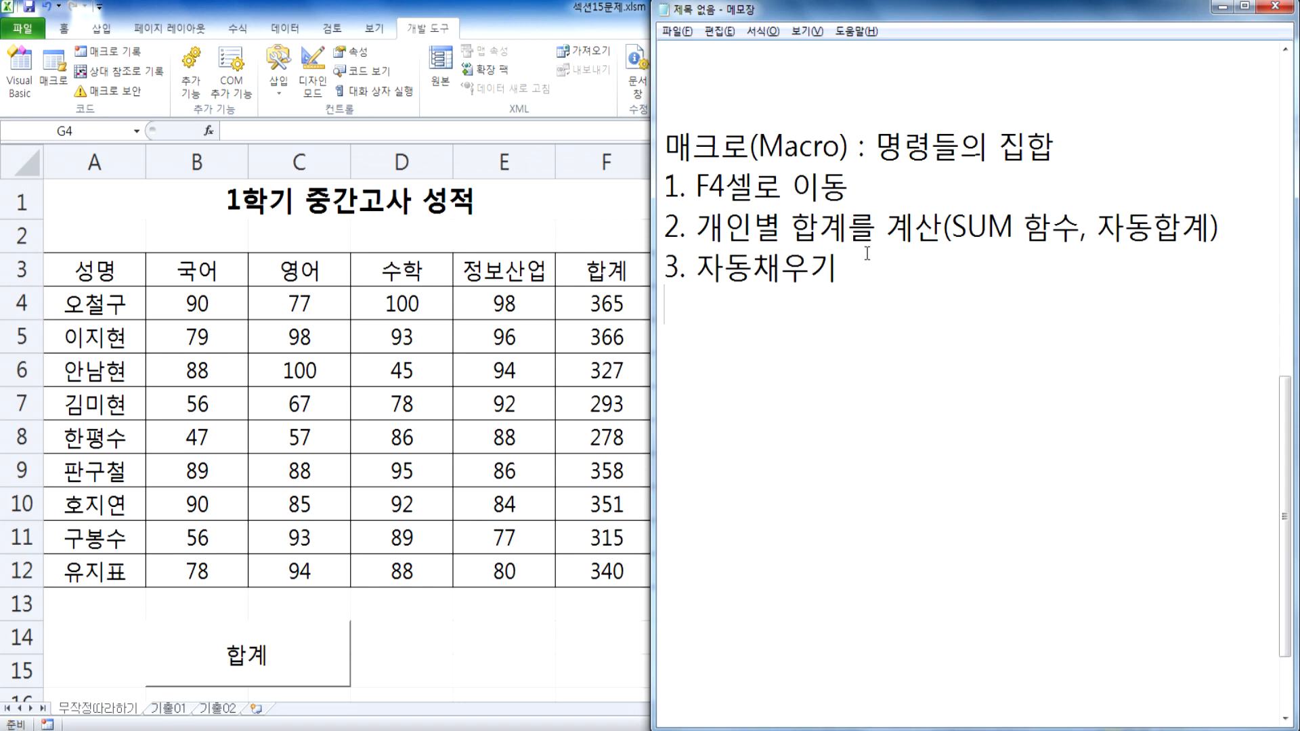
{"action": "left_click", "coordinate": [586, 619]}
{"action": "left_click", "coordinate": [762, 581]}
{"action": "scroll", "coordinate": [474, 622], "scroll_direction": "down", "scroll_amount": 2}
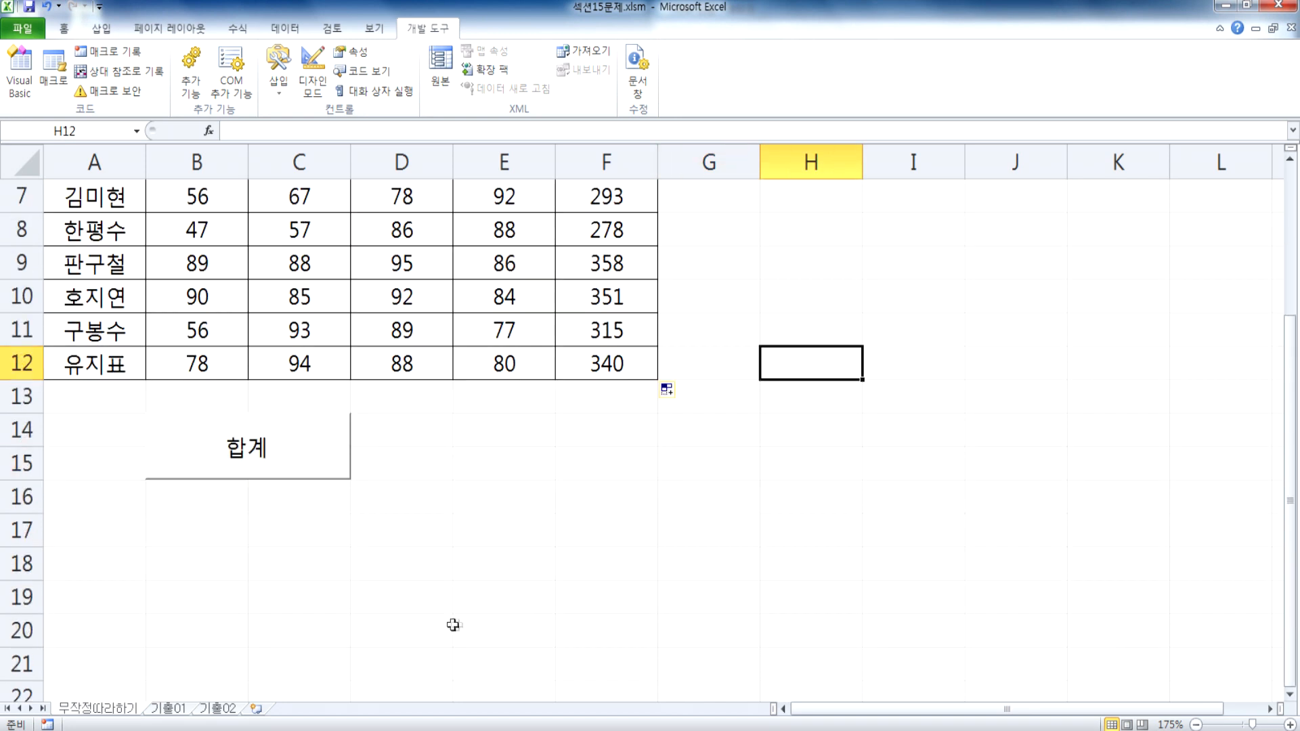
Step: Run the macro with the 합계 button, and delete that button from the sheet
{"action": "left_click", "coordinate": [346, 460]}
{"action": "left_click", "coordinate": [325, 643], "text": "ctrl"}
{"action": "right_click", "coordinate": [323, 641]}
{"action": "key", "text": "Escape"}
{"action": "key", "text": "Delete"}
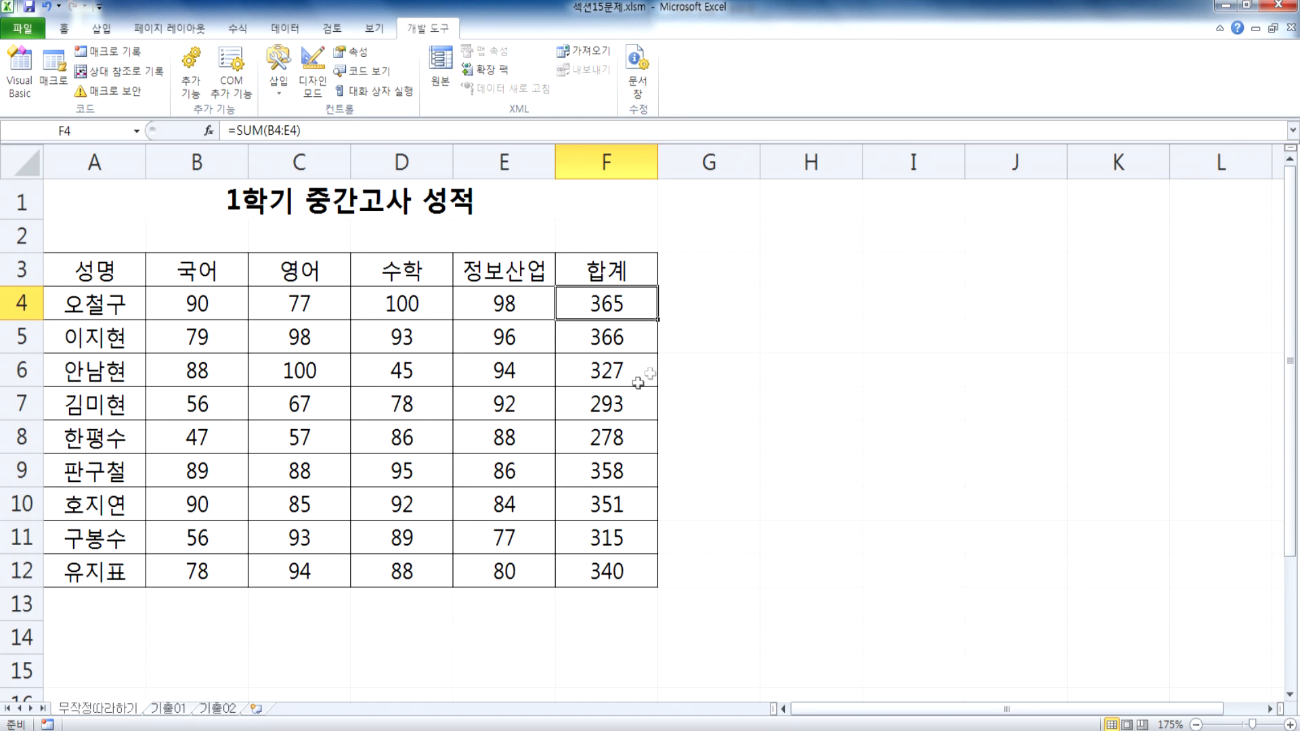
Step: Clear the totals in F4:F12 and select H10
{"action": "left_click_drag", "start_coordinate": [607, 302], "coordinate": [618, 567]}
{"action": "key", "text": "Delete"}
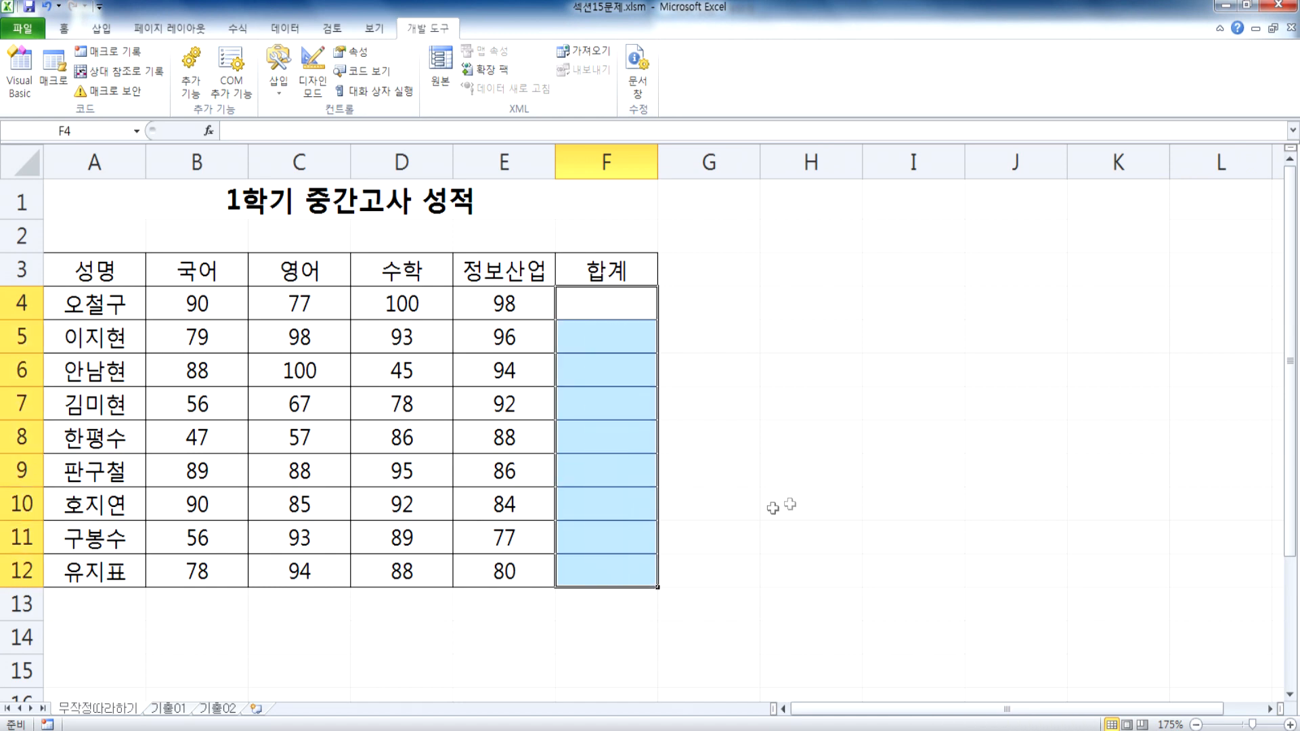
{"action": "left_click", "coordinate": [773, 507]}
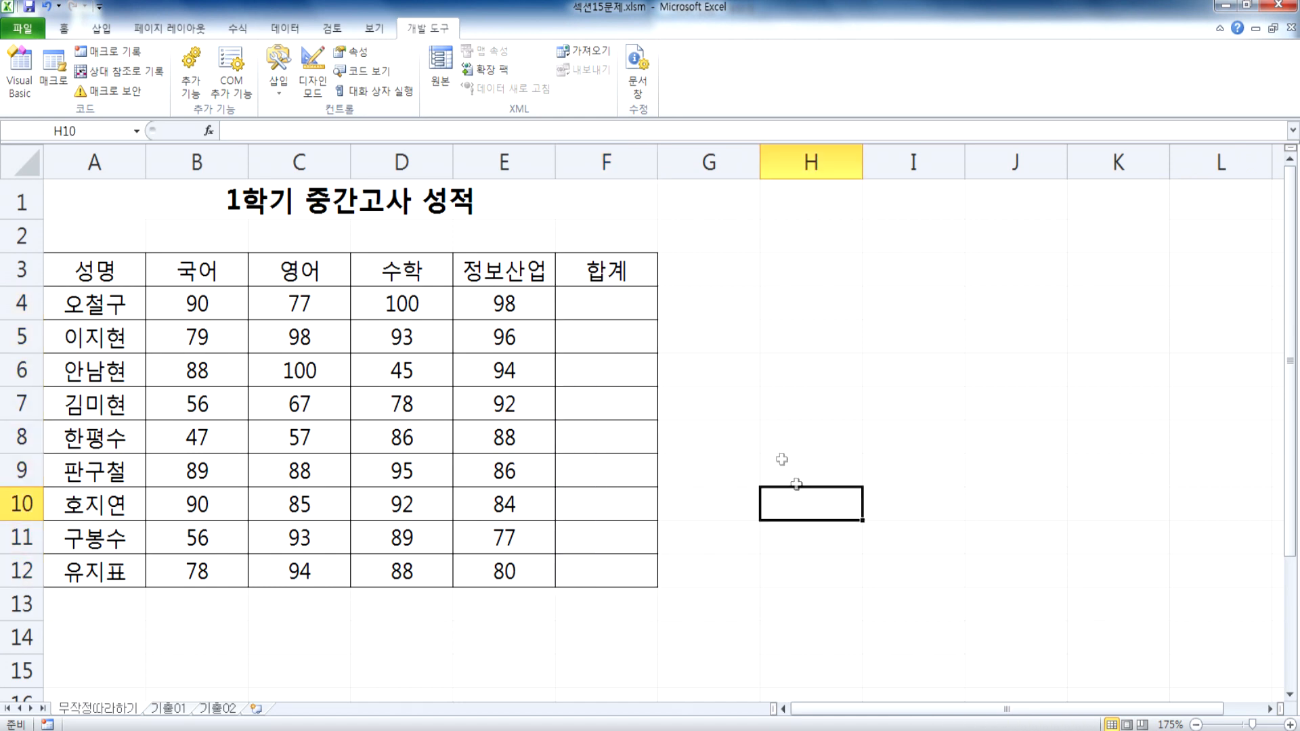
Step: Run the 합계 macro from the macro list, clear the totals in F4:F12 and select H10 again
{"action": "left_click", "coordinate": [58, 76]}
{"action": "left_click", "coordinate": [805, 264]}
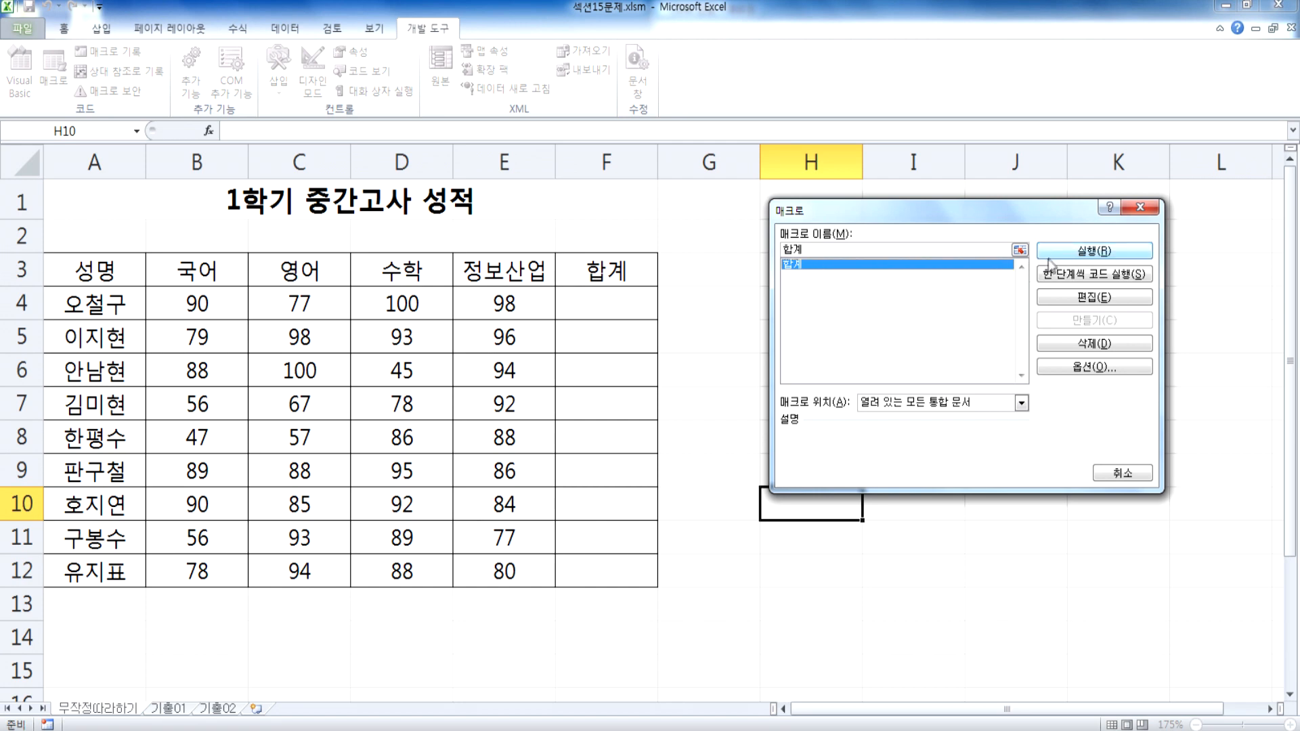
{"action": "left_click", "coordinate": [1093, 251]}
{"action": "left_click_drag", "start_coordinate": [602, 299], "coordinate": [595, 569]}
{"action": "key", "text": "Delete"}
{"action": "left_click", "coordinate": [805, 510]}
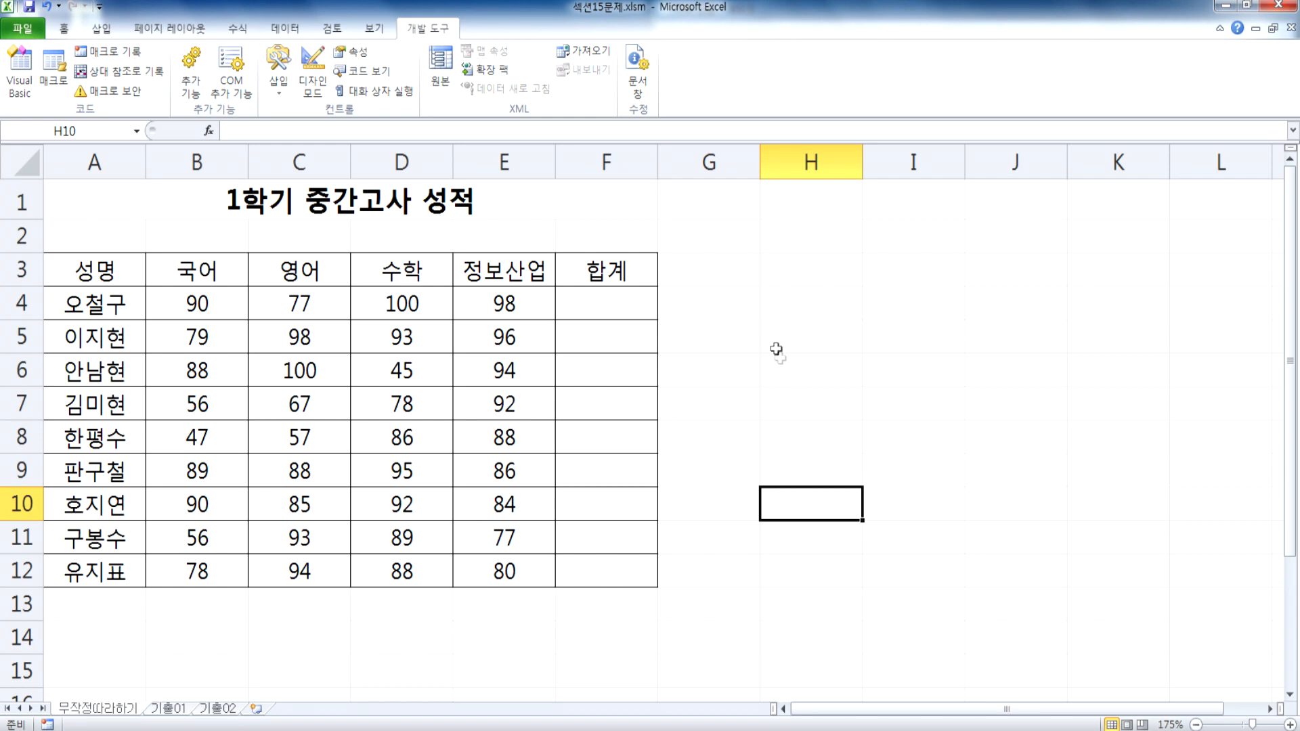
{"action": "left_click", "coordinate": [291, 92]}
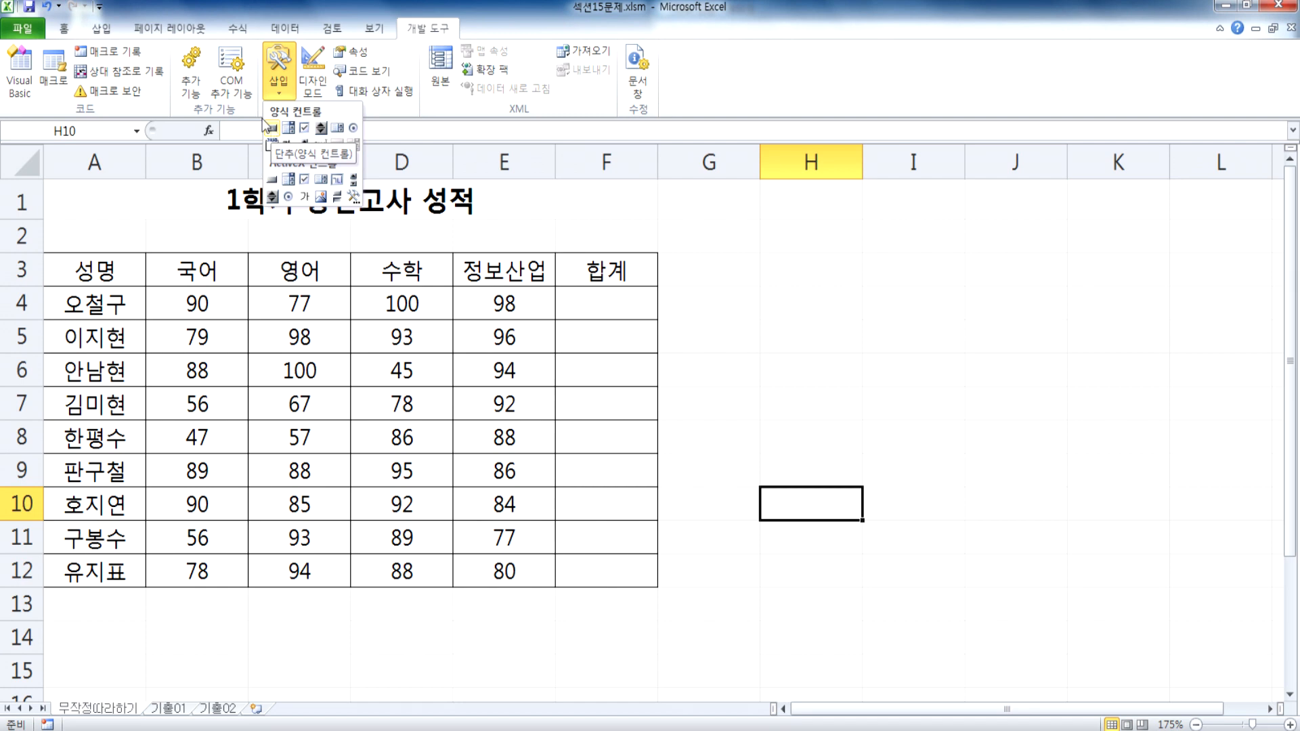
{"action": "left_click", "coordinate": [101, 27]}
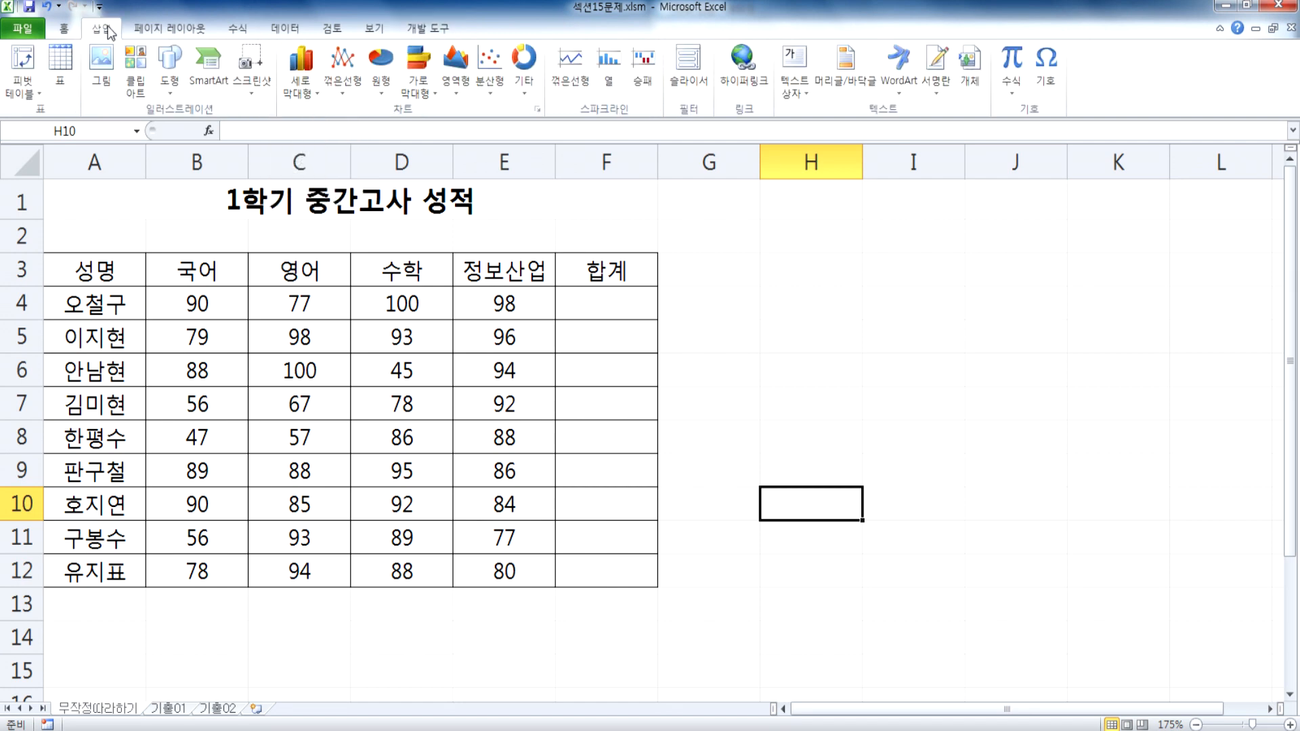
{"action": "left_click", "coordinate": [169, 71]}
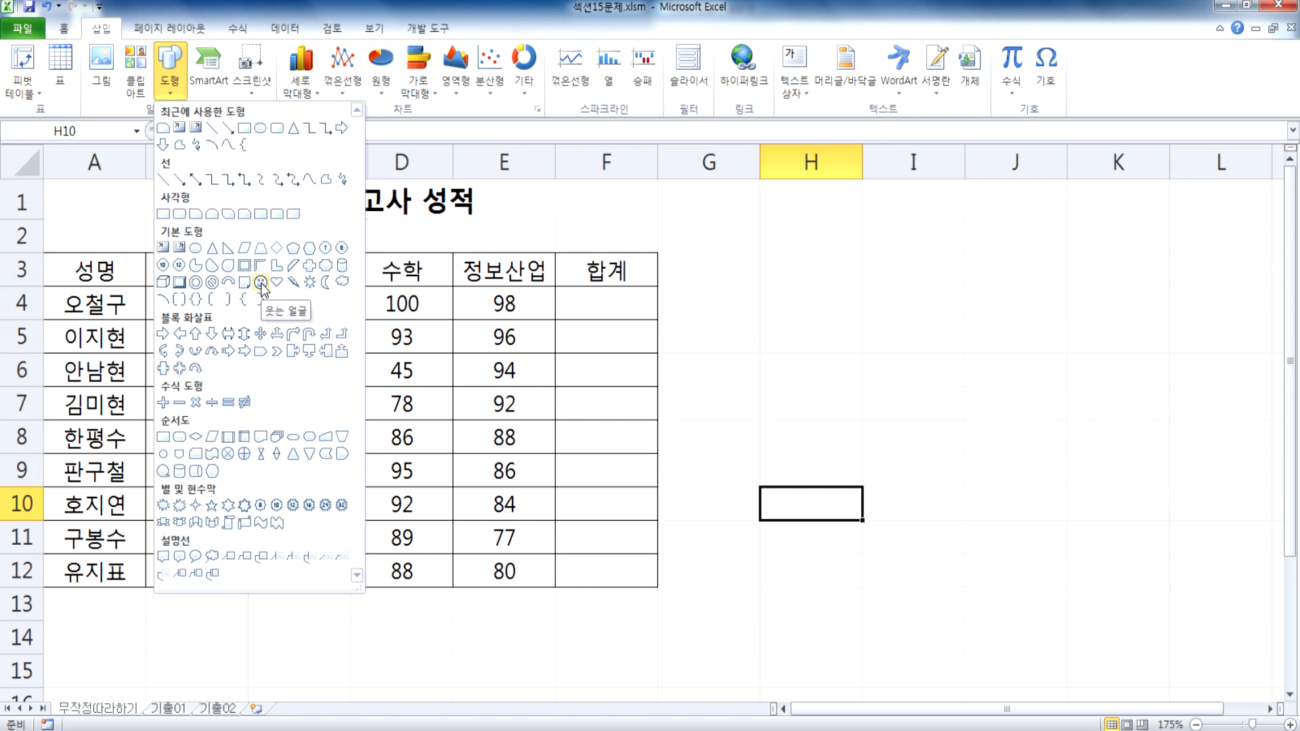
{"action": "left_click", "coordinate": [782, 348]}
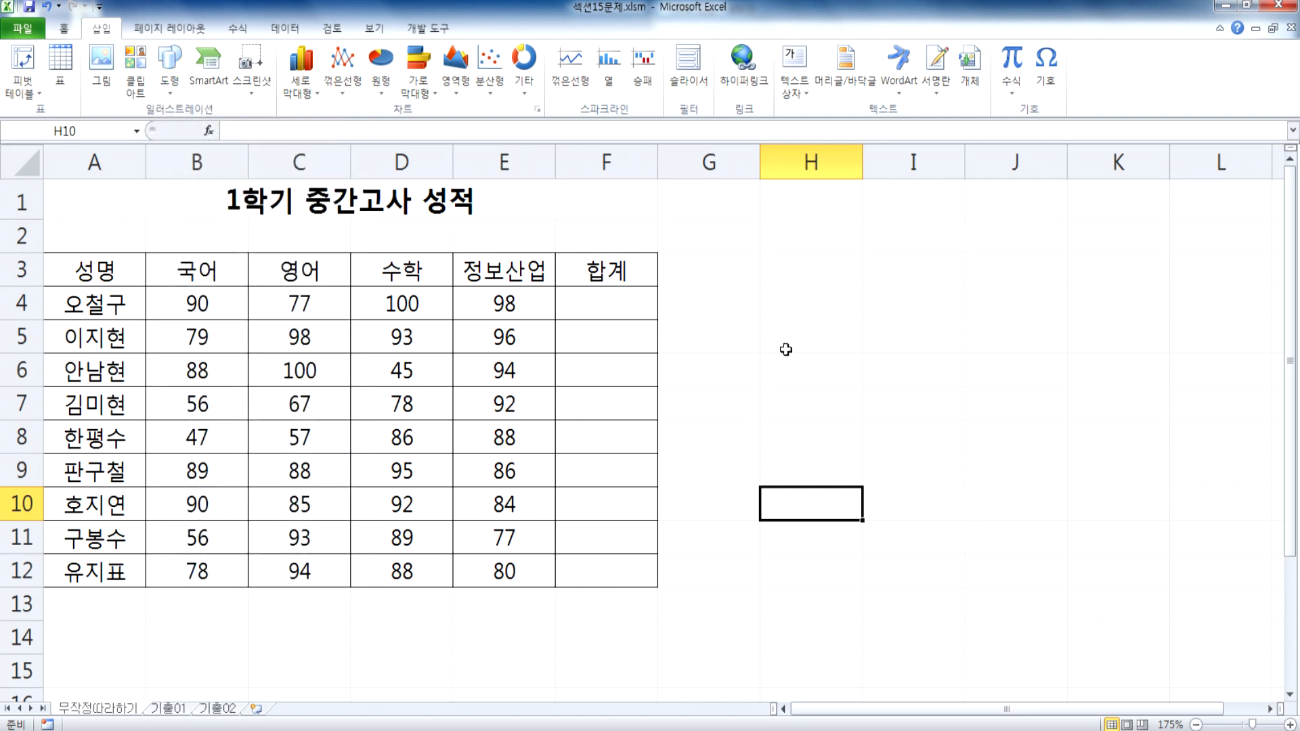
{"action": "left_click", "coordinate": [778, 336]}
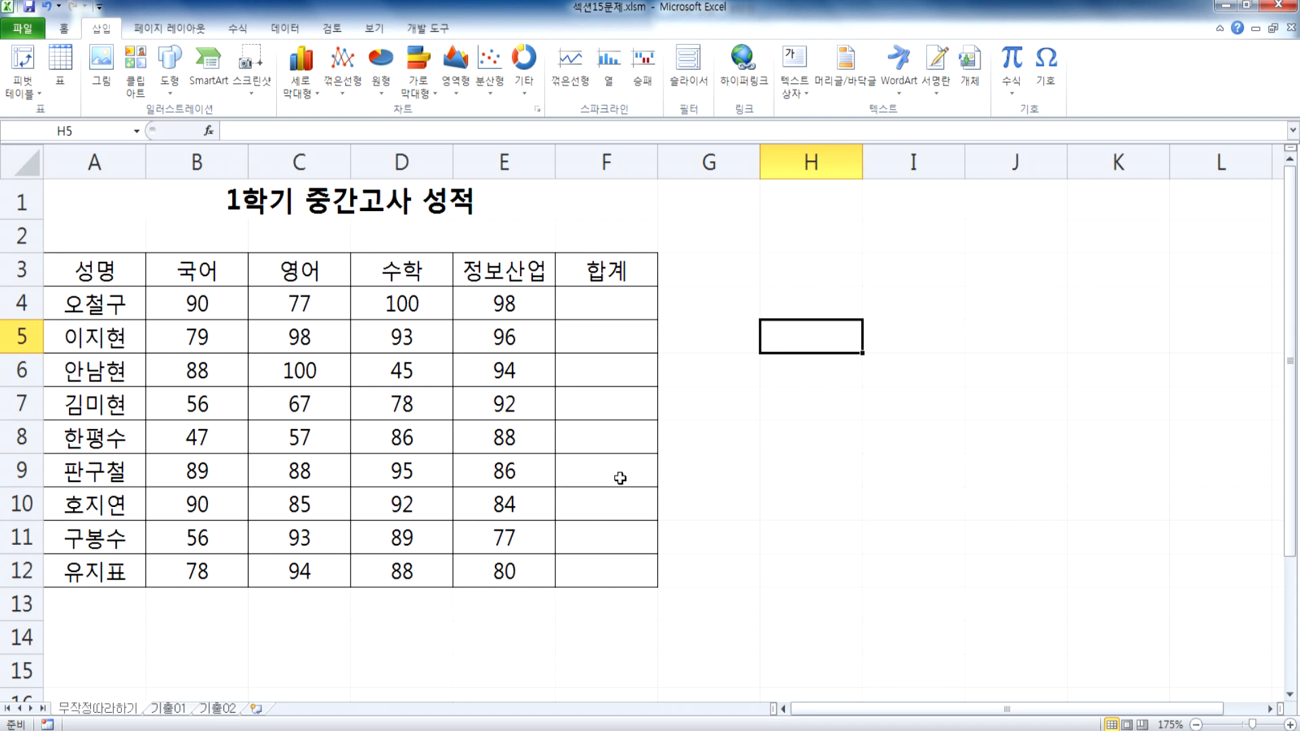
Step: Draw a form control button that exactly covers cells B14:C15 below the table
{"action": "scroll", "coordinate": [450, 405], "scroll_direction": "down", "scroll_amount": 2}
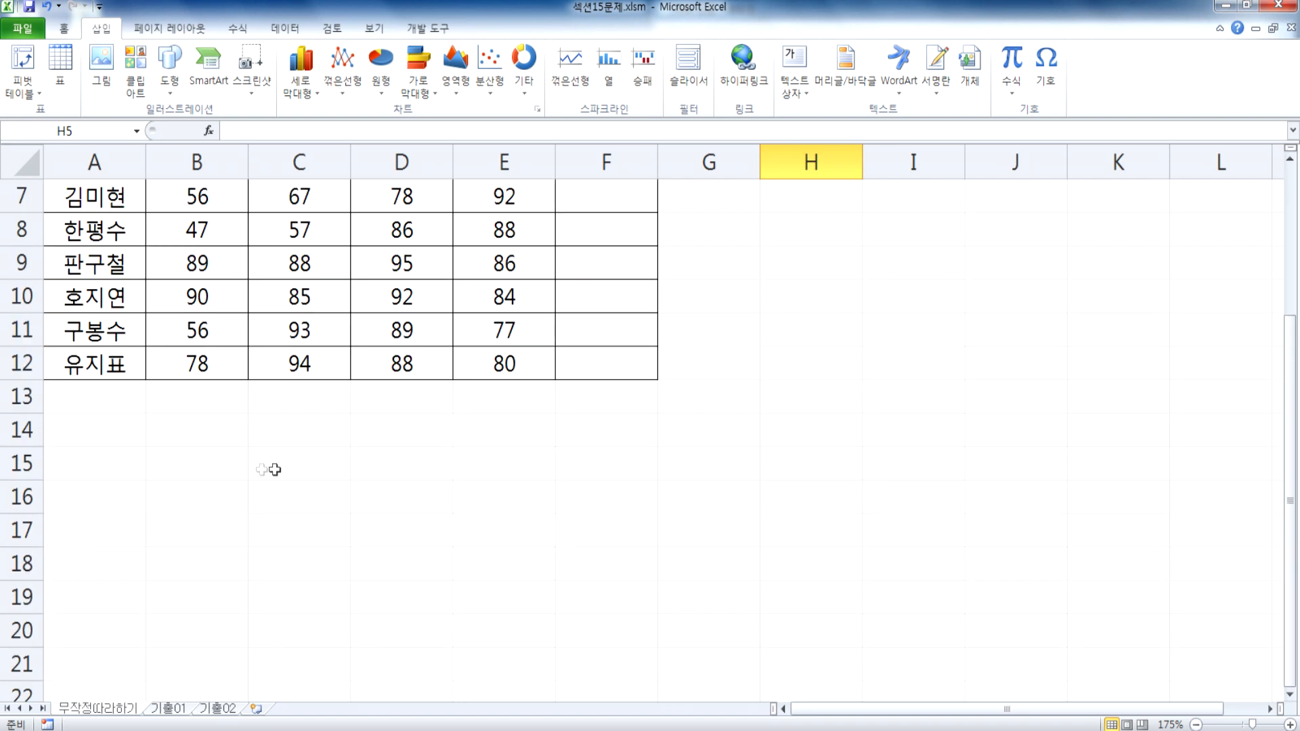
{"action": "left_click", "coordinate": [167, 427]}
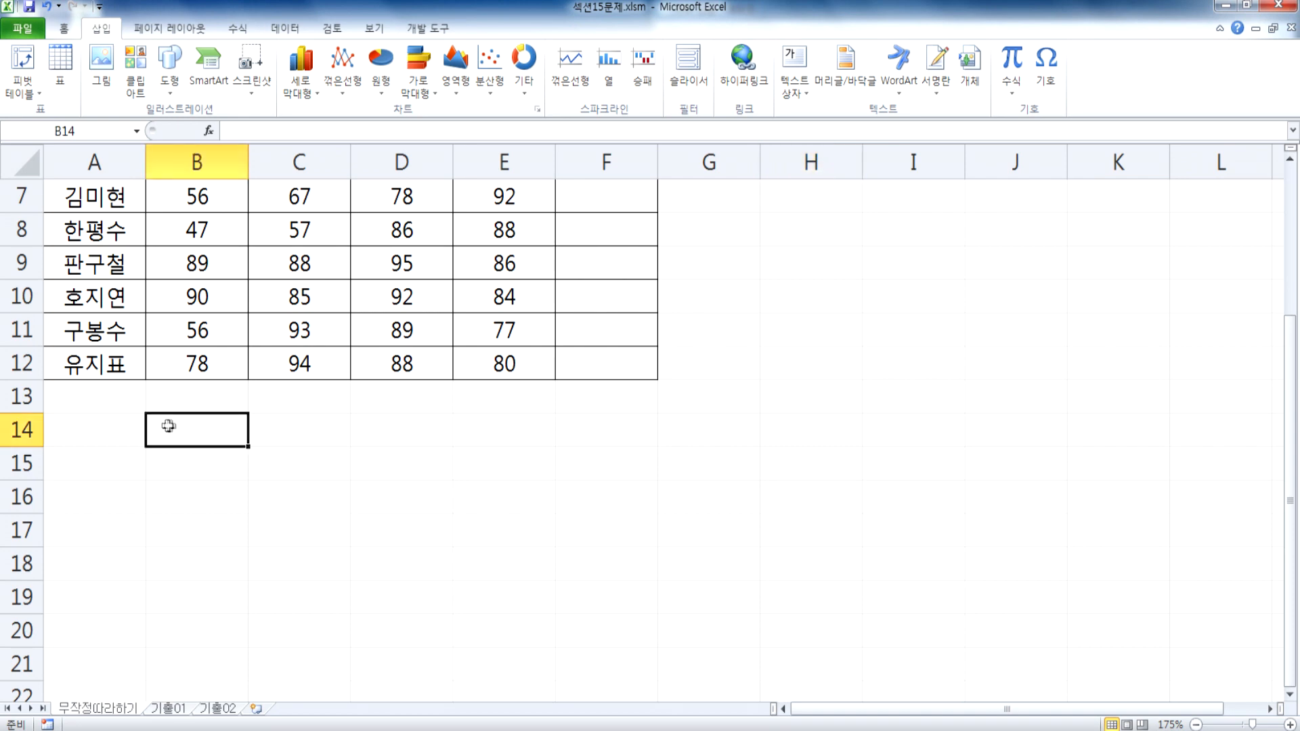
{"action": "left_click_drag", "start_coordinate": [180, 424], "coordinate": [266, 465]}
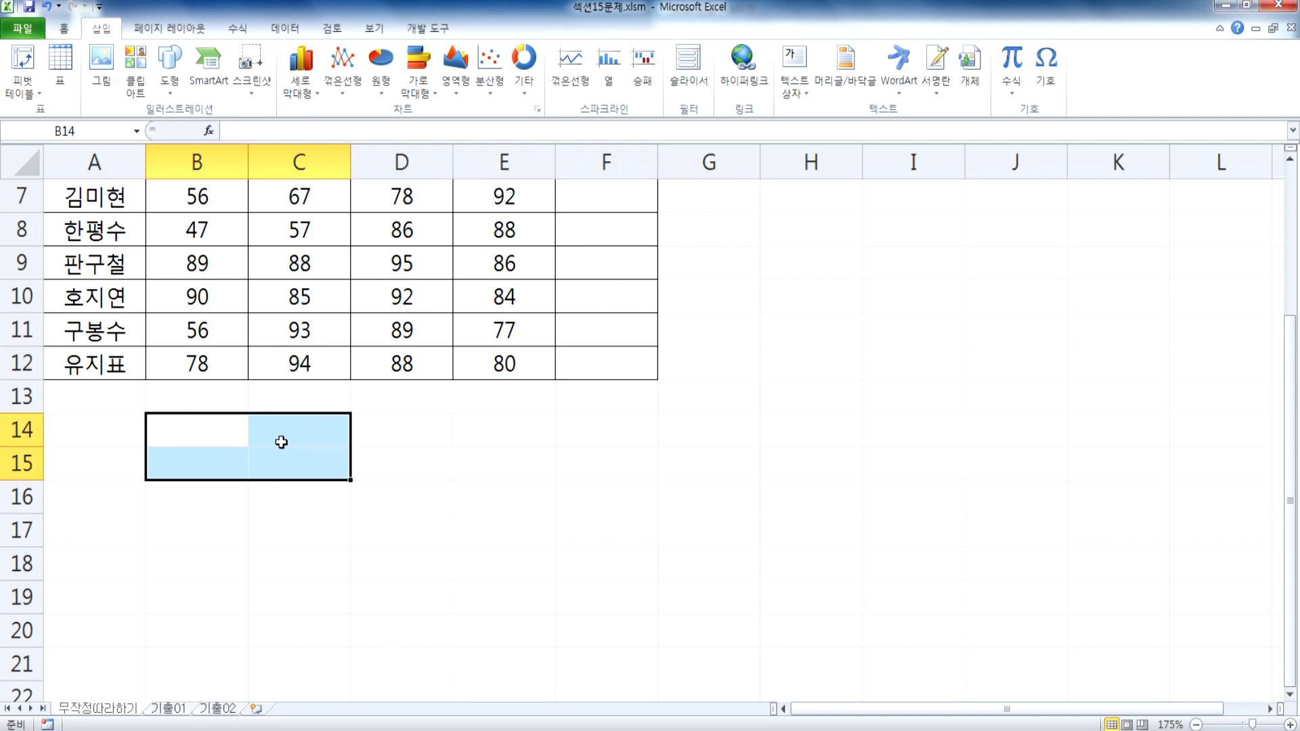
{"action": "left_click_drag", "start_coordinate": [192, 427], "coordinate": [287, 458]}
{"action": "left_click", "coordinate": [427, 30]}
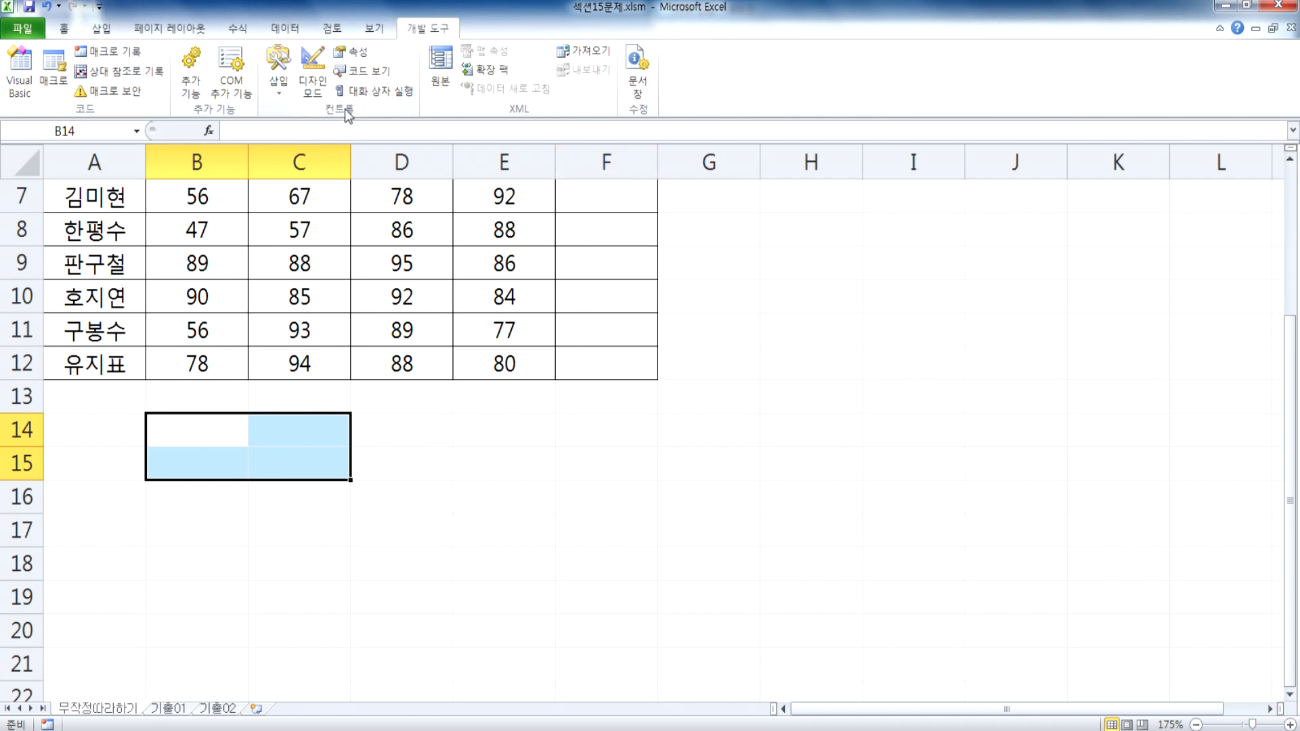
{"action": "left_click", "coordinate": [284, 90]}
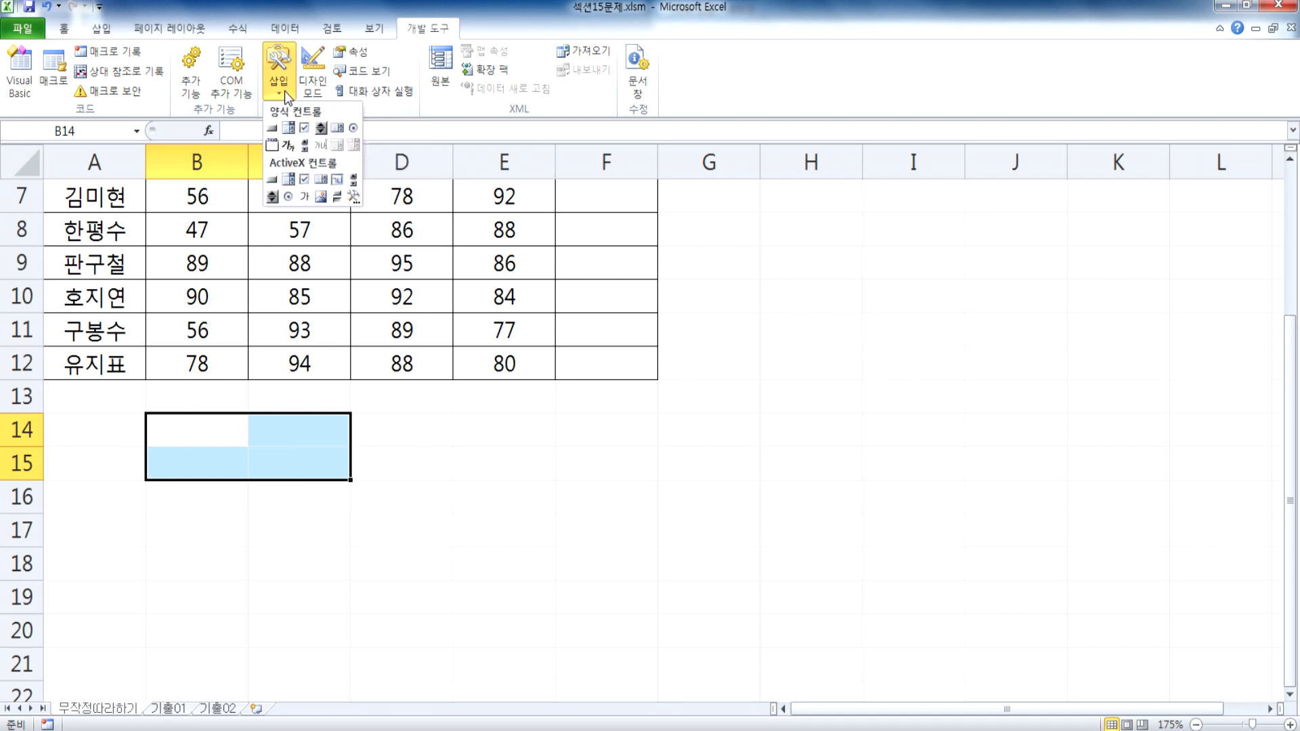
{"action": "left_click", "coordinate": [273, 130]}
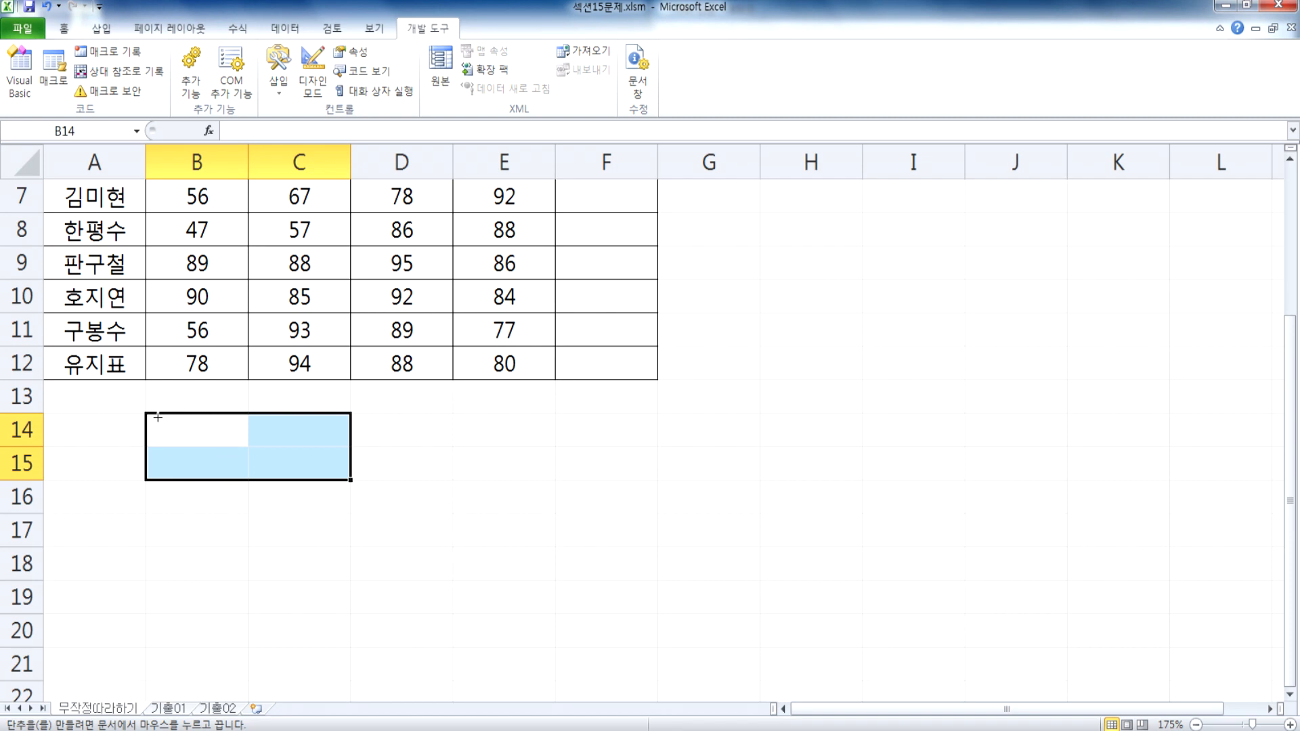
{"action": "mouse_move", "coordinate": [146, 414]}
{"action": "left_mouse_down"}
{"action": "mouse_move", "coordinate": [256, 456]}
{"action": "mouse_move", "coordinate": [269, 474]}
{"action": "mouse_move", "coordinate": [329, 476]}
{"action": "left_mouse_up"}
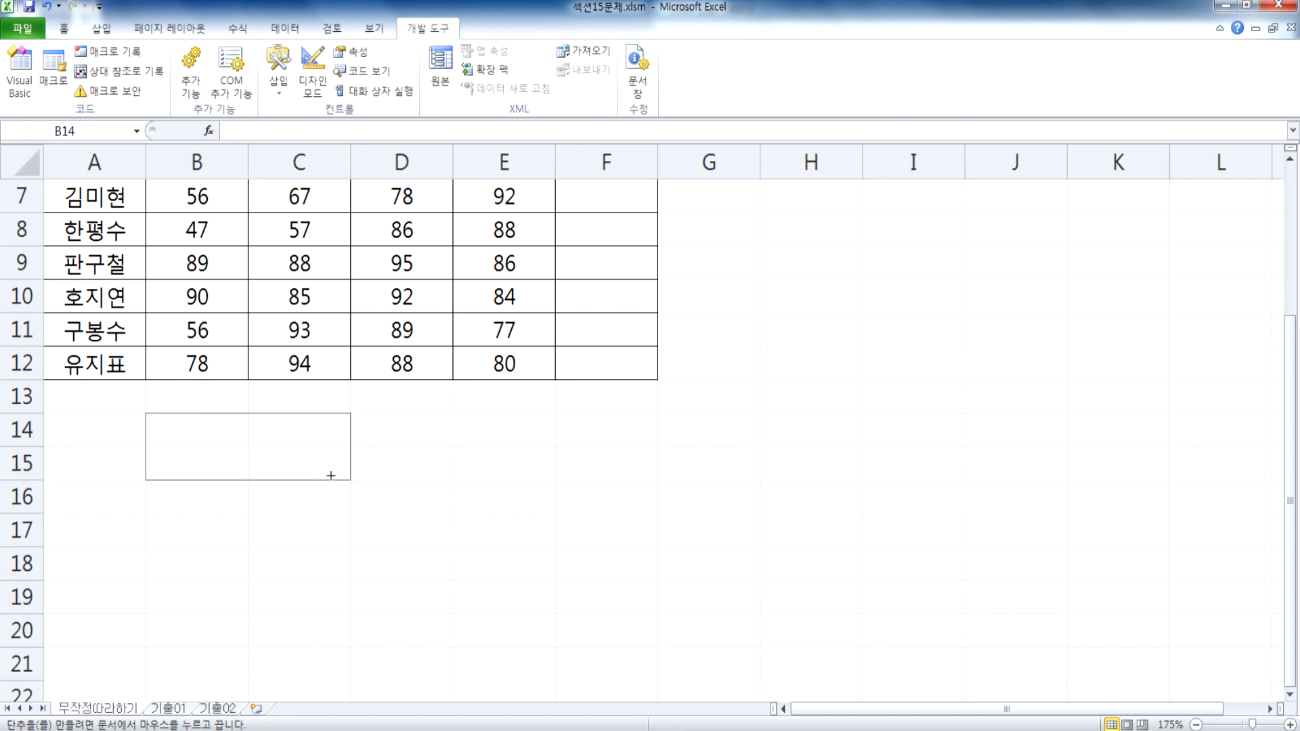
{"action": "left_click_drag", "start_coordinate": [330, 475], "coordinate": [330, 475]}
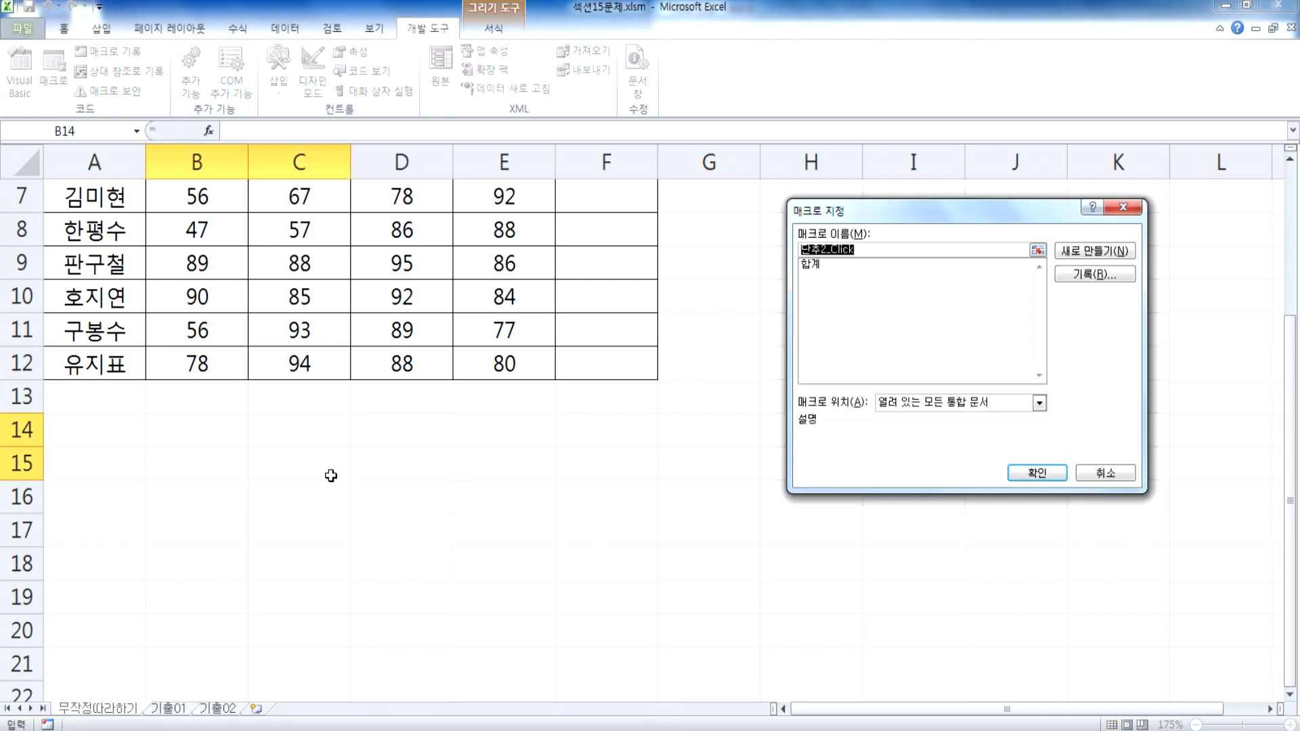
Step: Assign the 합계 macro to the new button and label the button 합계
{"action": "left_click", "coordinate": [811, 265]}
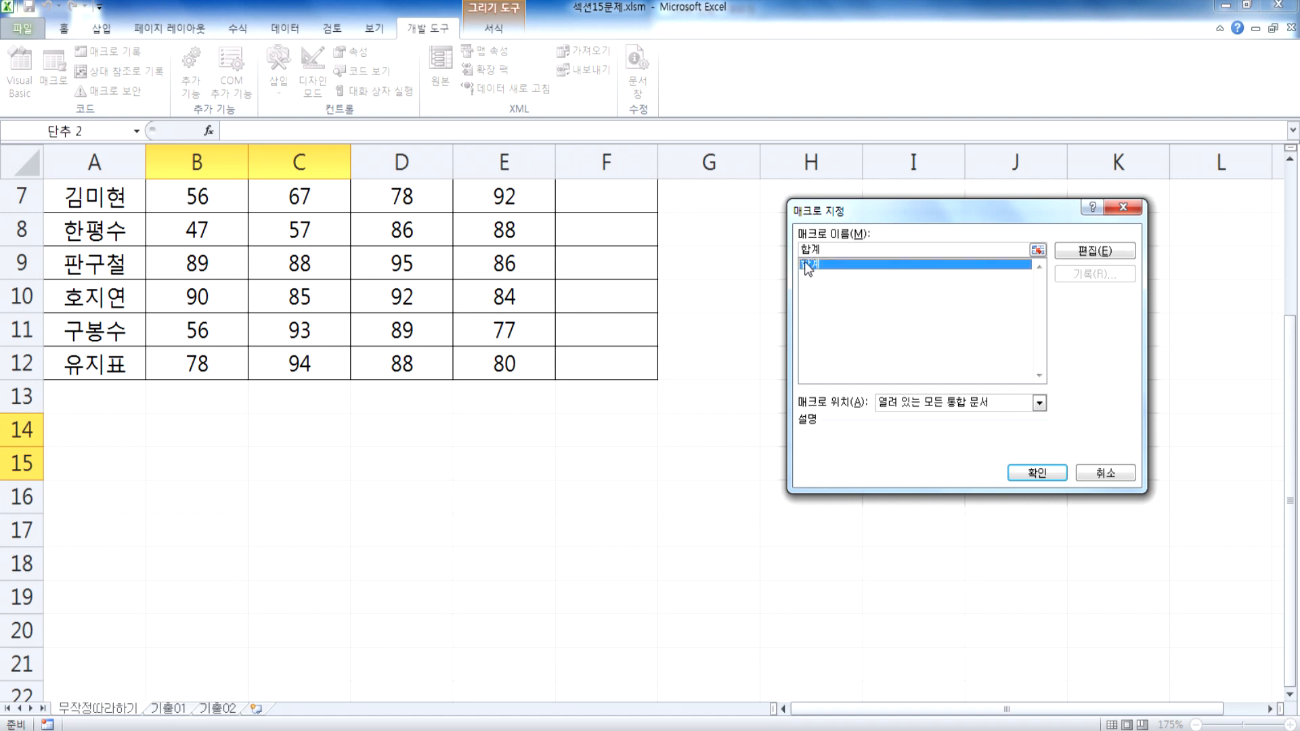
{"action": "left_click", "coordinate": [1036, 474]}
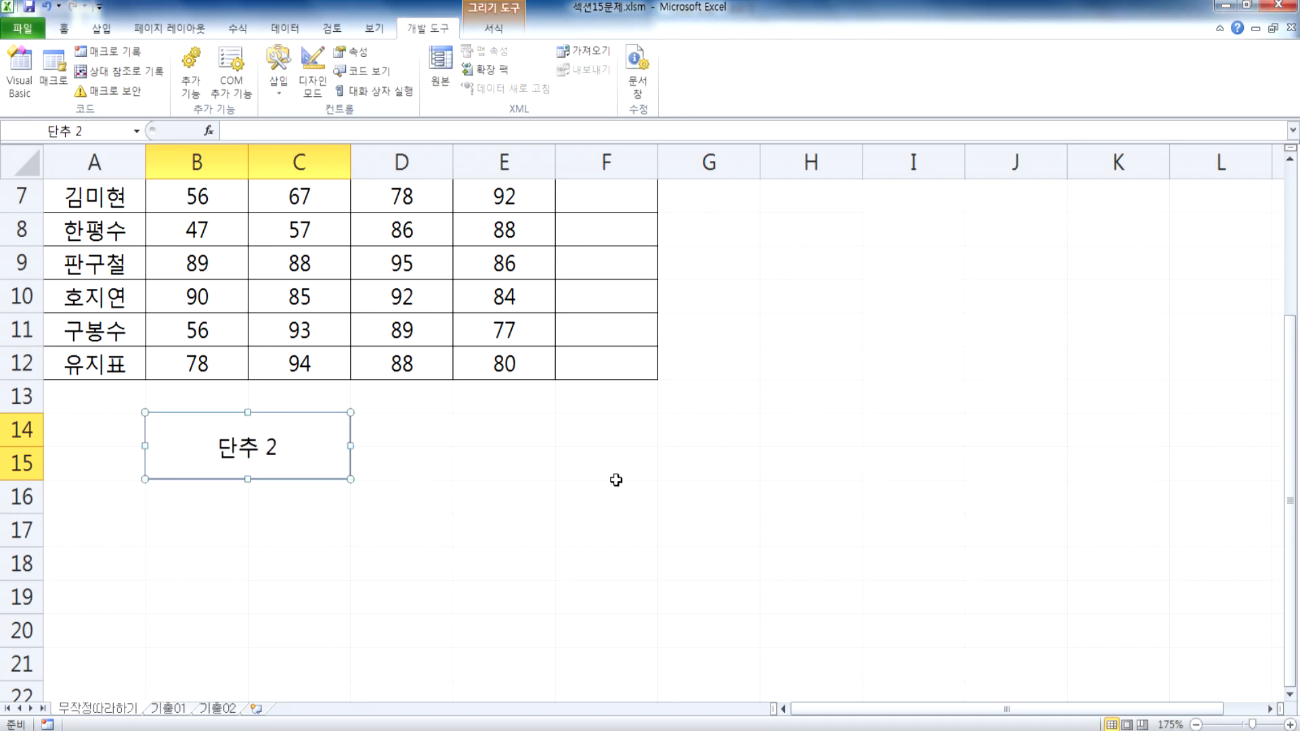
{"action": "type", "text": "합계"}
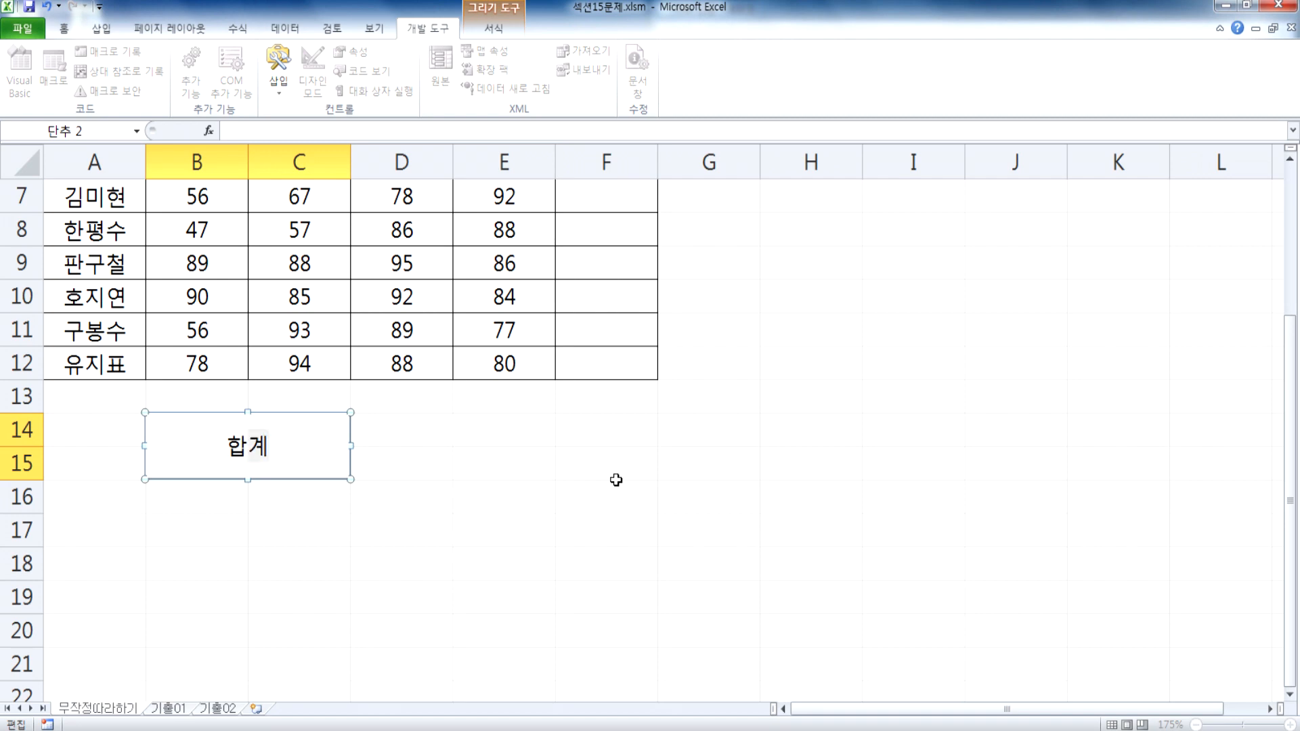
{"action": "left_click", "coordinate": [508, 467]}
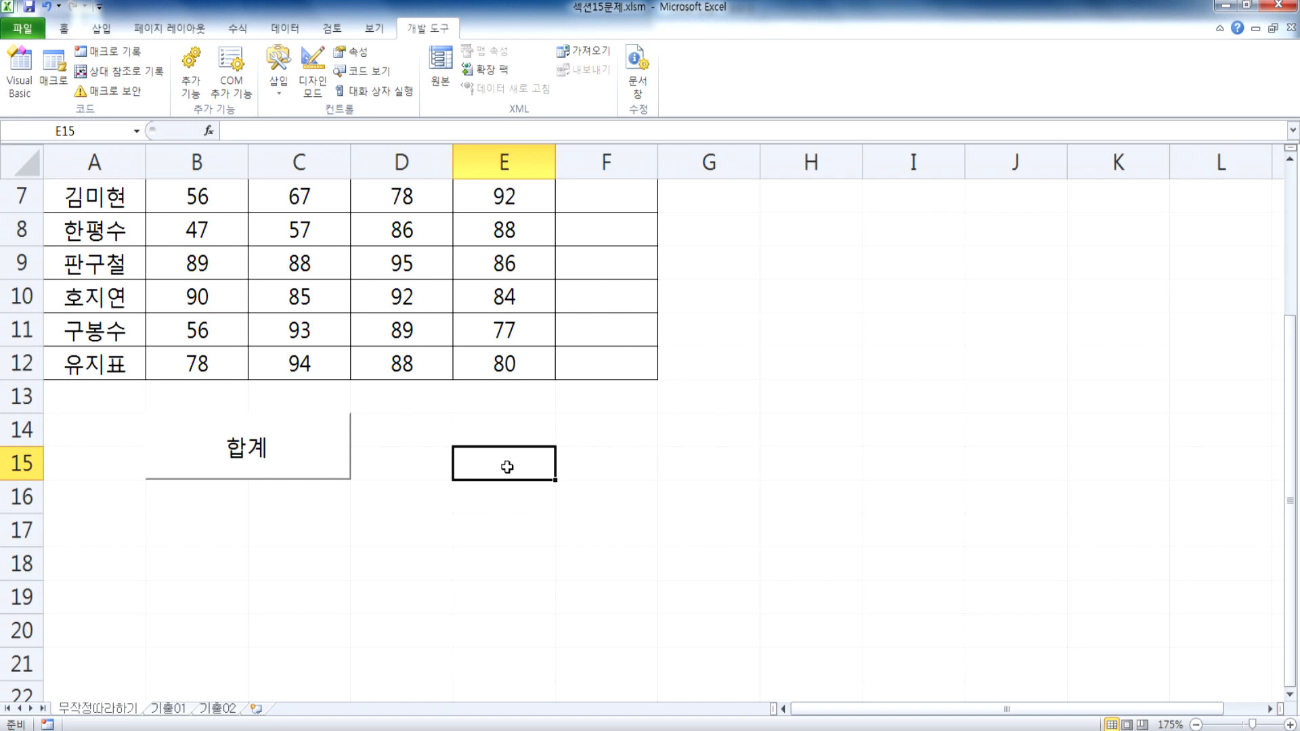
Step: Select F17, run the macro with the new 합계 button and zoom the sheet out to 130%
{"action": "left_click", "coordinate": [571, 540]}
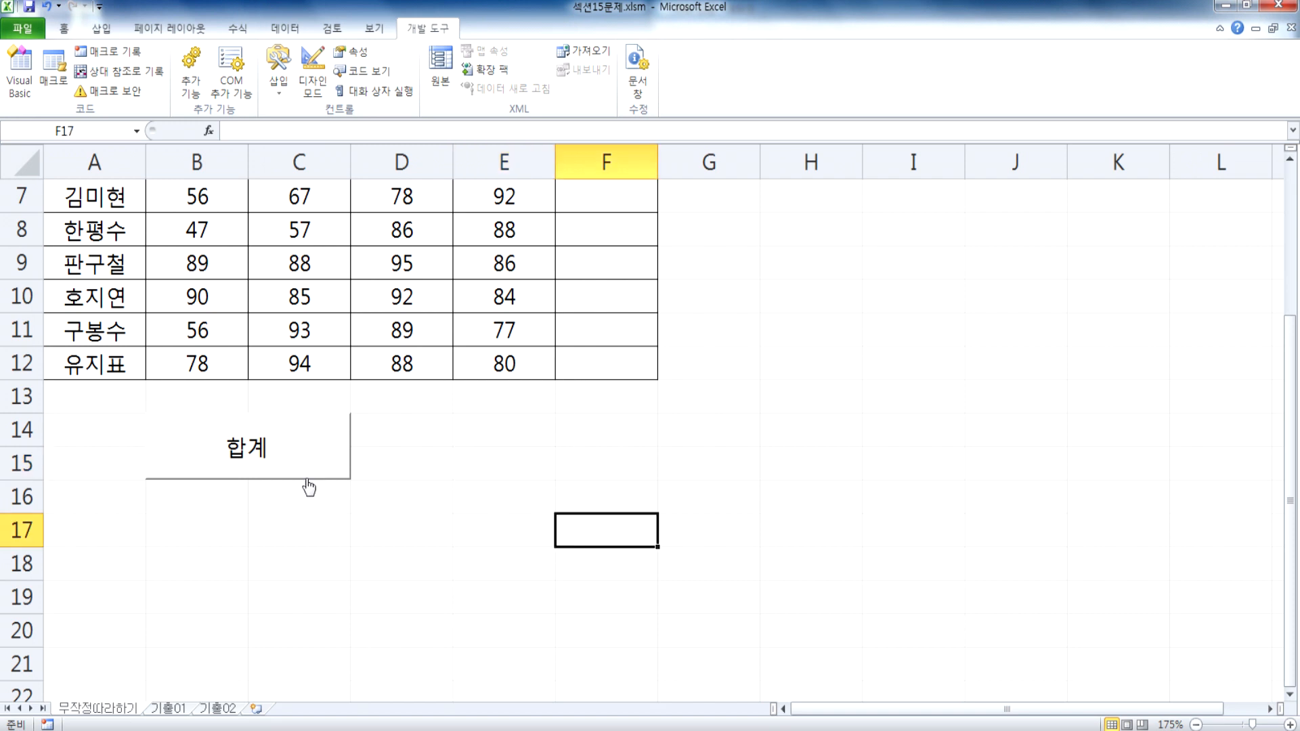
{"action": "left_click", "coordinate": [286, 450]}
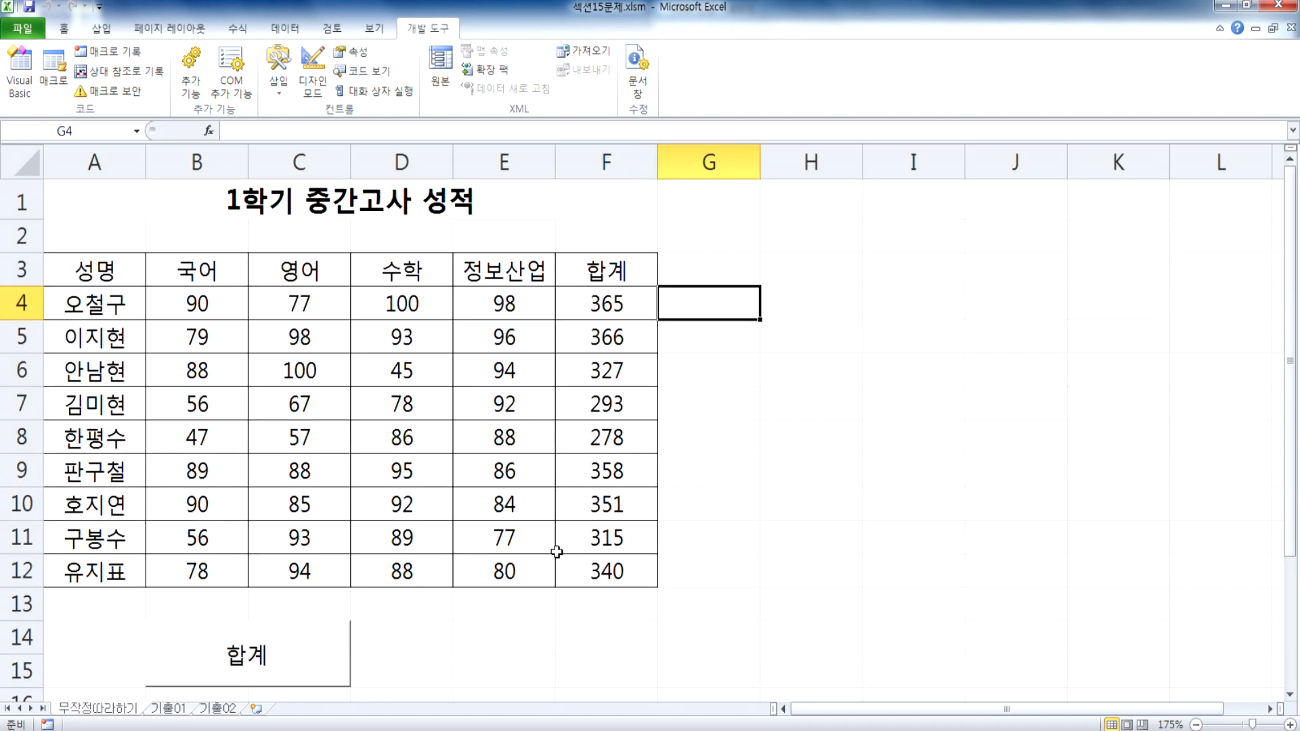
{"action": "scroll", "coordinate": [552, 542], "scroll_direction": "down", "scroll_amount": 3}
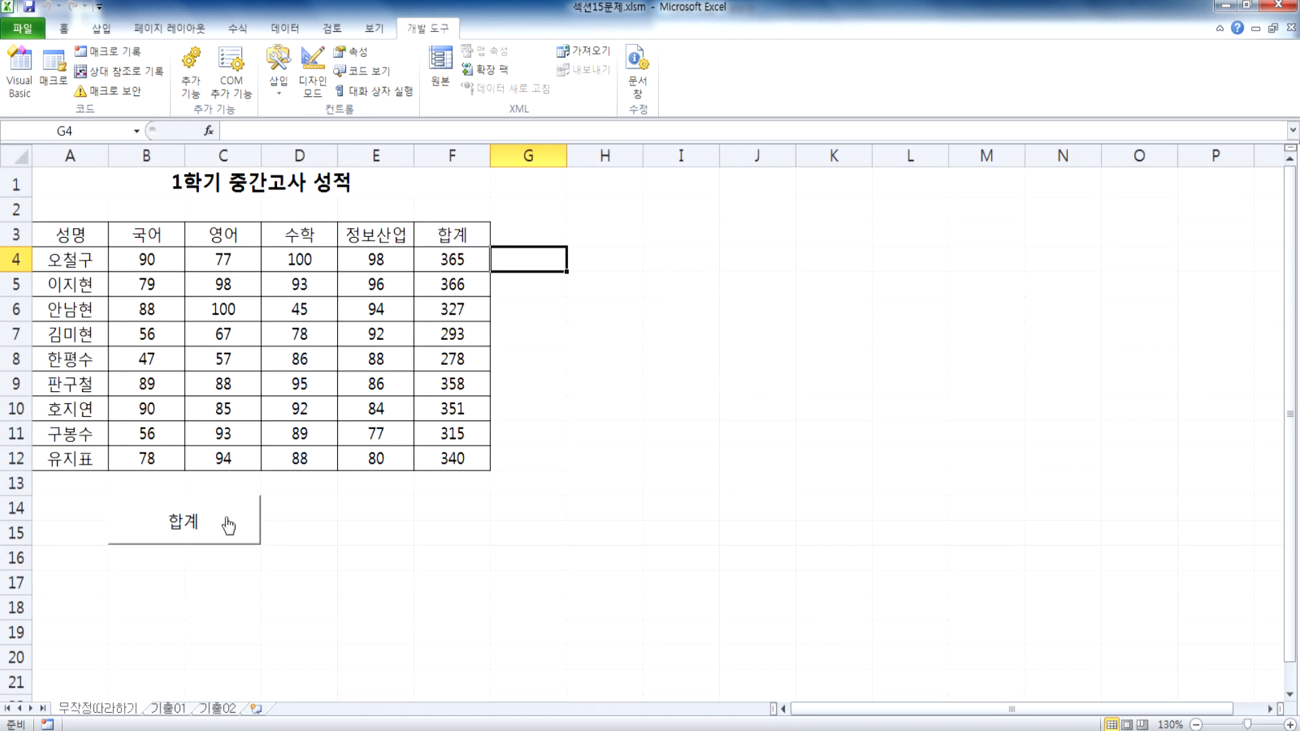
Step: Clear the totals in F4:F12 and refill them by running the macro with the 합계 button
{"action": "left_click_drag", "start_coordinate": [485, 259], "coordinate": [440, 461]}
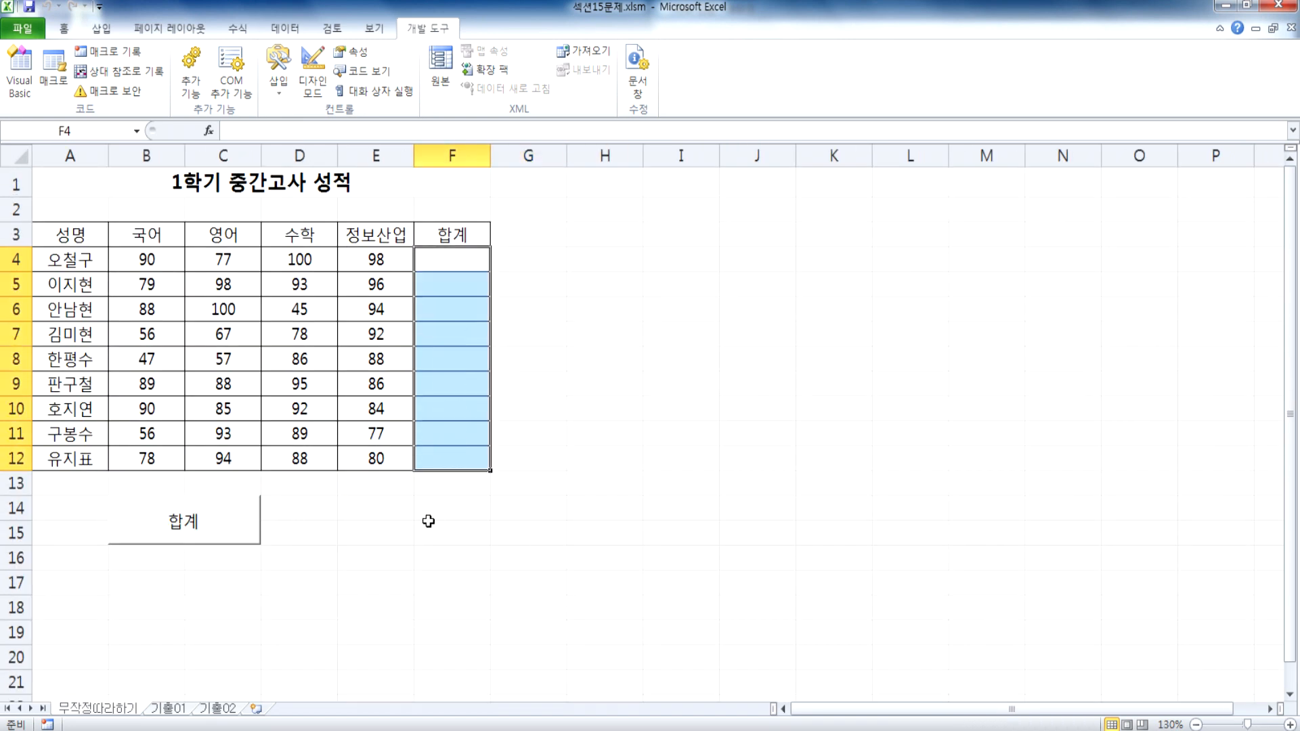
{"action": "key", "text": "Delete"}
{"action": "left_click", "coordinate": [429, 532]}
{"action": "left_click", "coordinate": [235, 528]}
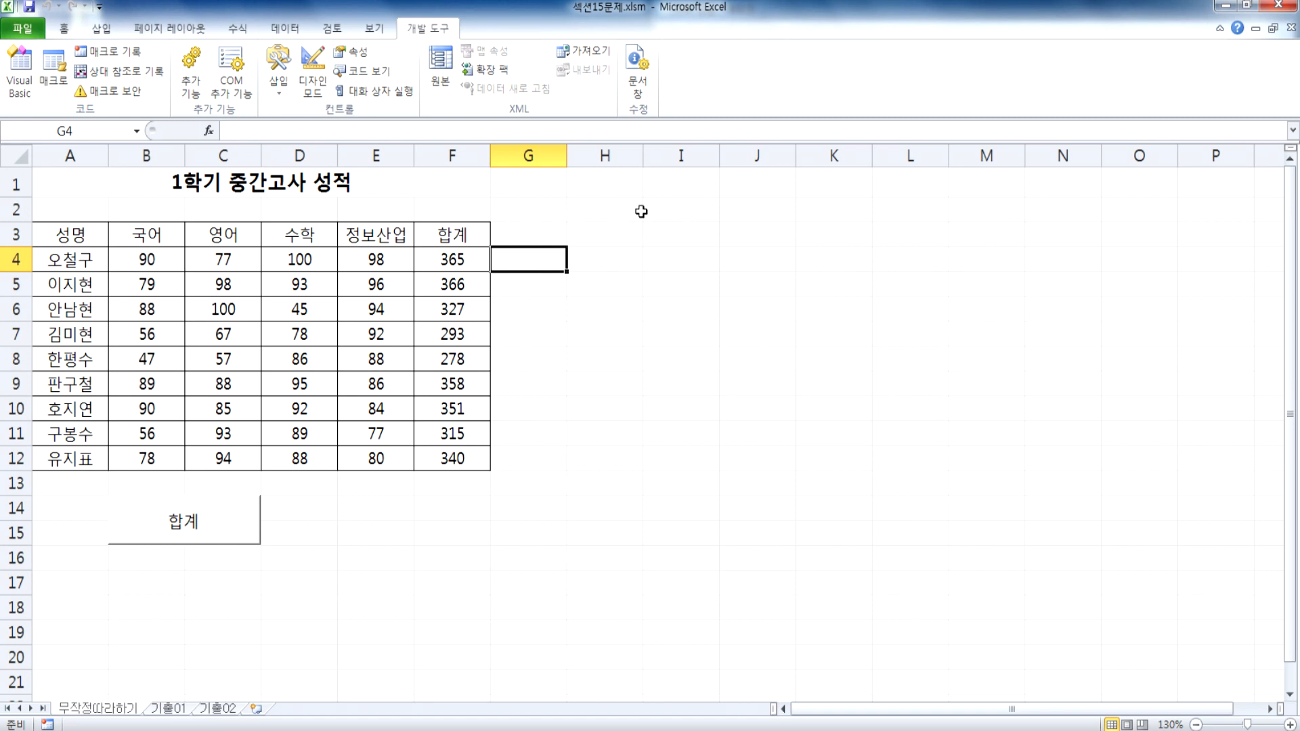
Step: Mark out cells E14:F15 below the table, select the title cell A1 and zoom the sheet in to 160%
{"action": "left_click", "coordinate": [351, 503]}
{"action": "left_click_drag", "start_coordinate": [351, 503], "coordinate": [435, 525]}
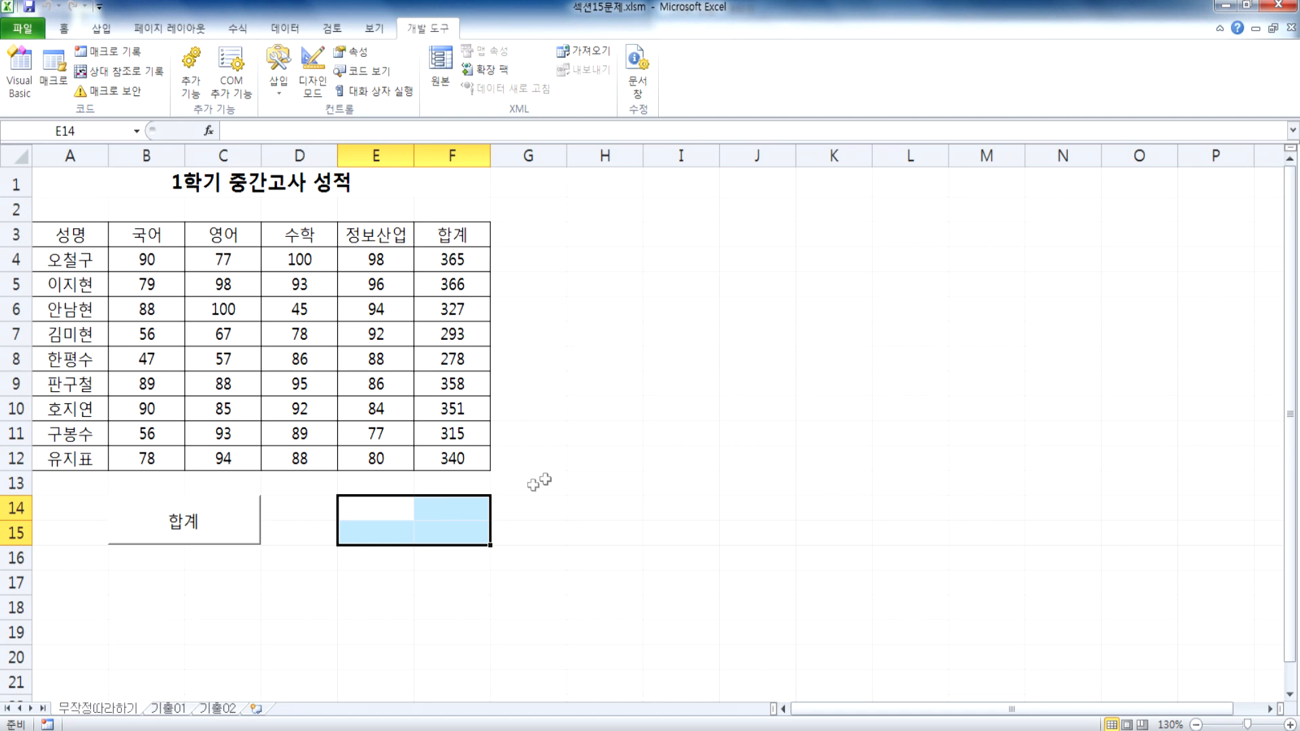
{"action": "left_click", "coordinate": [597, 441]}
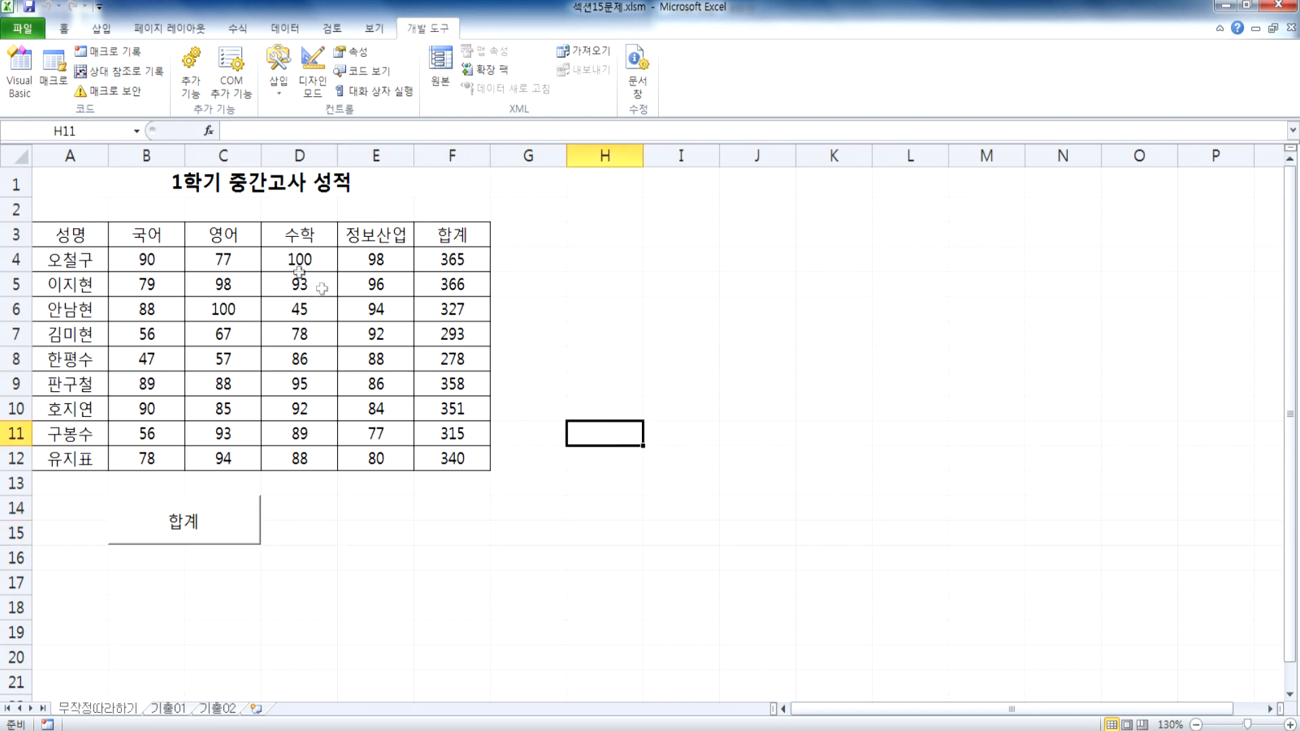
{"action": "left_click", "coordinate": [106, 182]}
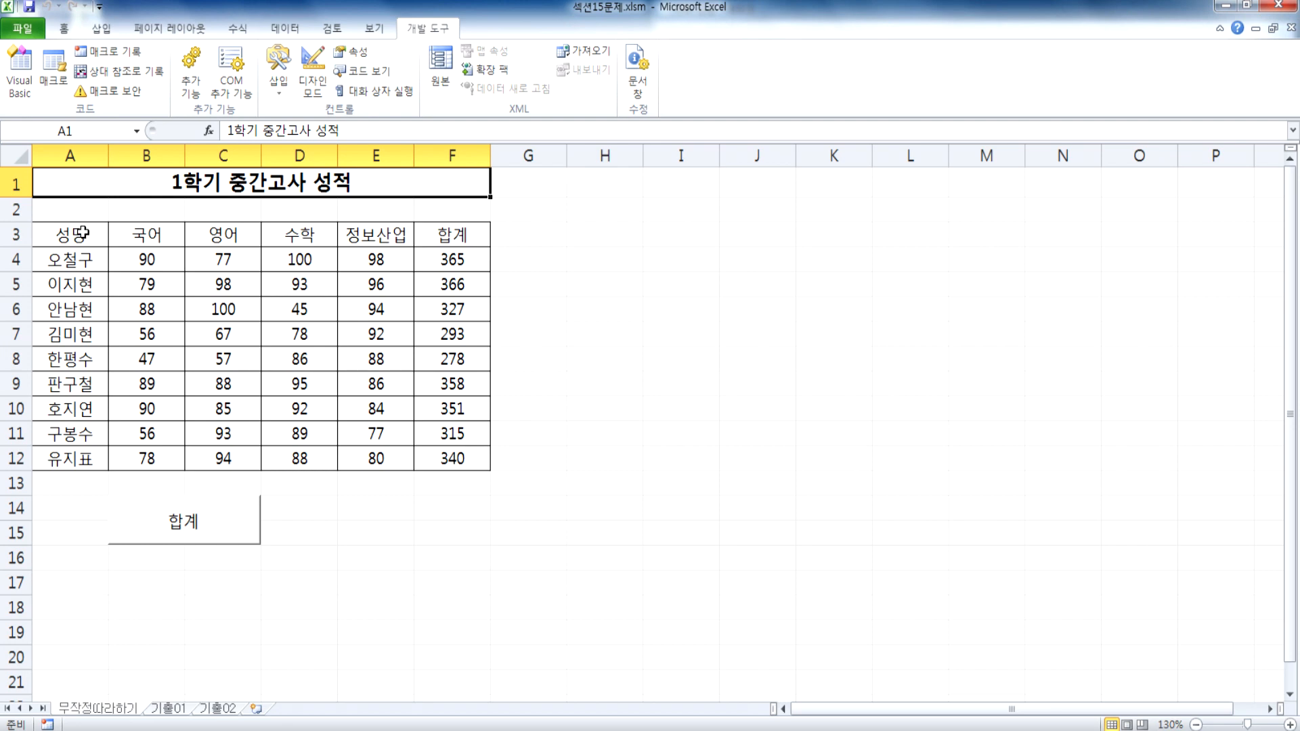
{"action": "scroll", "coordinate": [75, 254], "scroll_direction": "up", "scroll_amount": 2}
Step: Select the header cells A3:F3, preview the red fill colour without applying it, and return to the title cell A1
{"action": "left_click_drag", "start_coordinate": [94, 254], "coordinate": [573, 256]}
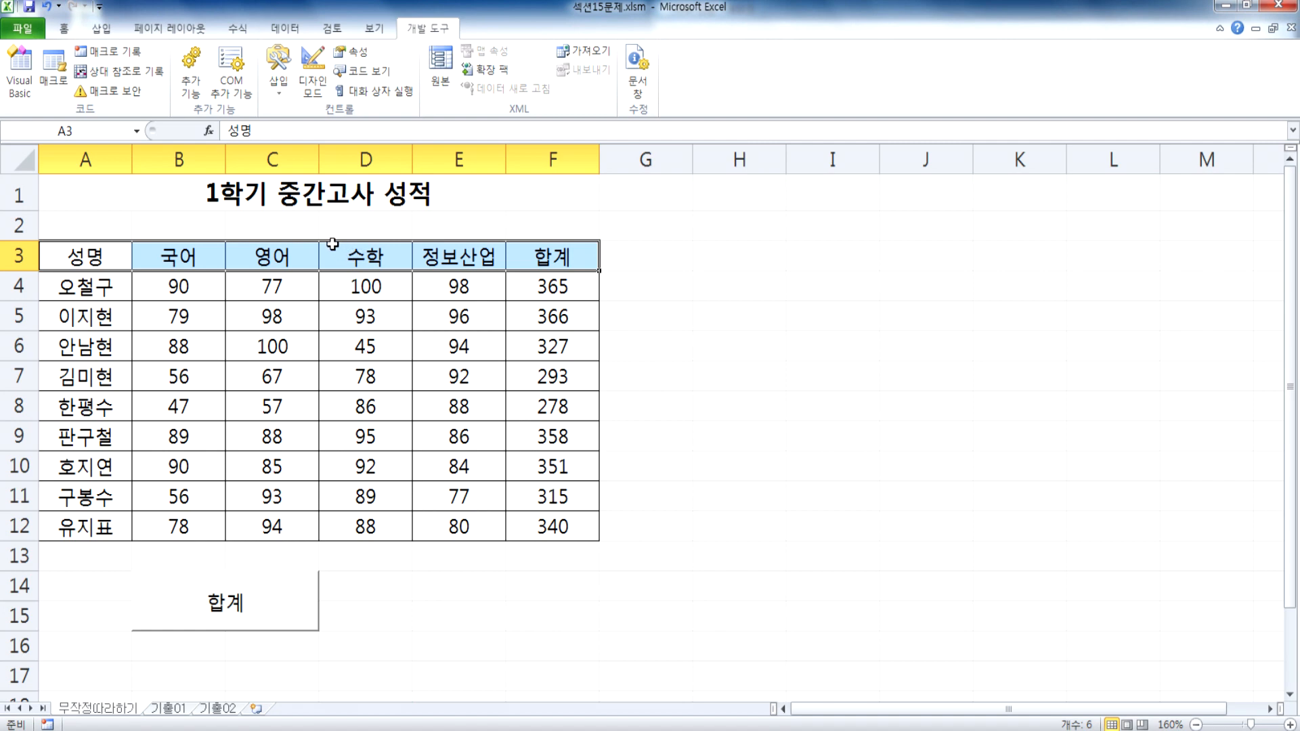
{"action": "left_click", "coordinate": [350, 349]}
{"action": "left_click_drag", "start_coordinate": [73, 256], "coordinate": [527, 269]}
{"action": "left_click", "coordinate": [101, 183]}
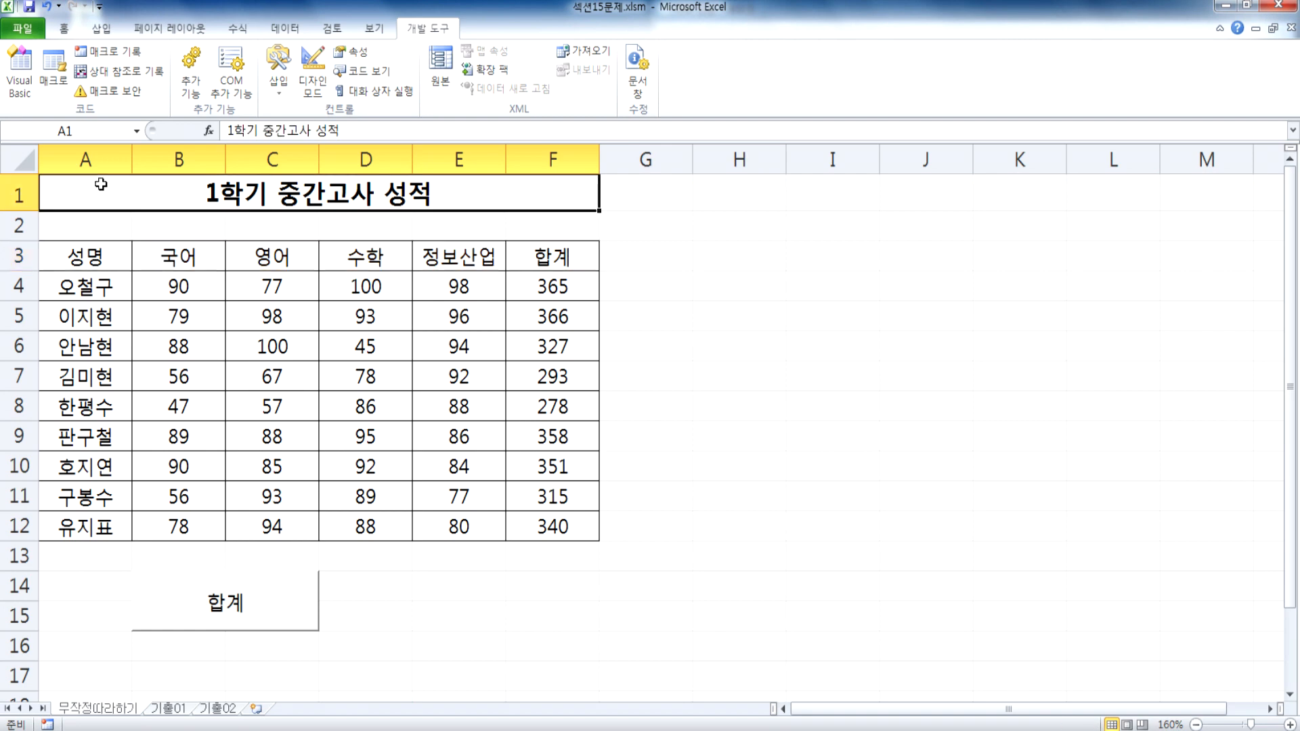
{"action": "left_click_drag", "start_coordinate": [54, 257], "coordinate": [519, 253]}
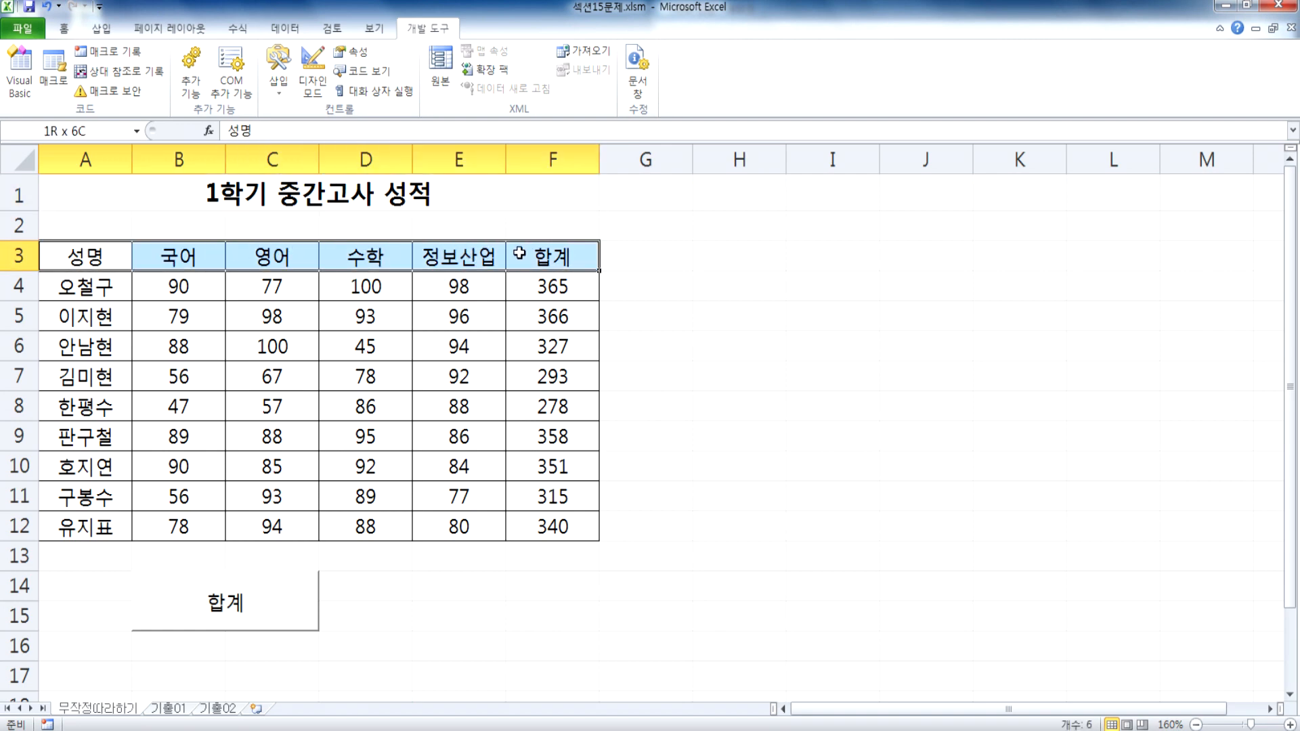
{"action": "left_click_drag", "start_coordinate": [91, 258], "coordinate": [524, 265]}
{"action": "left_click", "coordinate": [63, 28]}
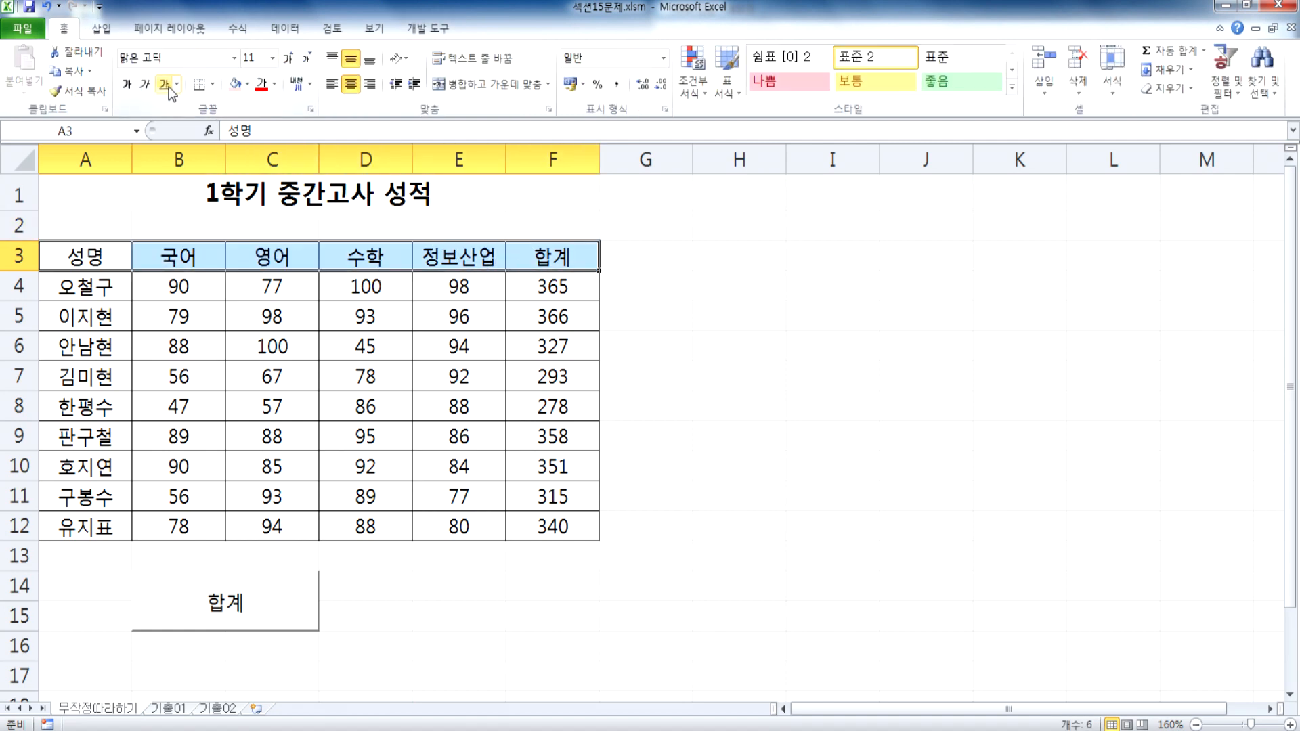
{"action": "left_click", "coordinate": [247, 84]}
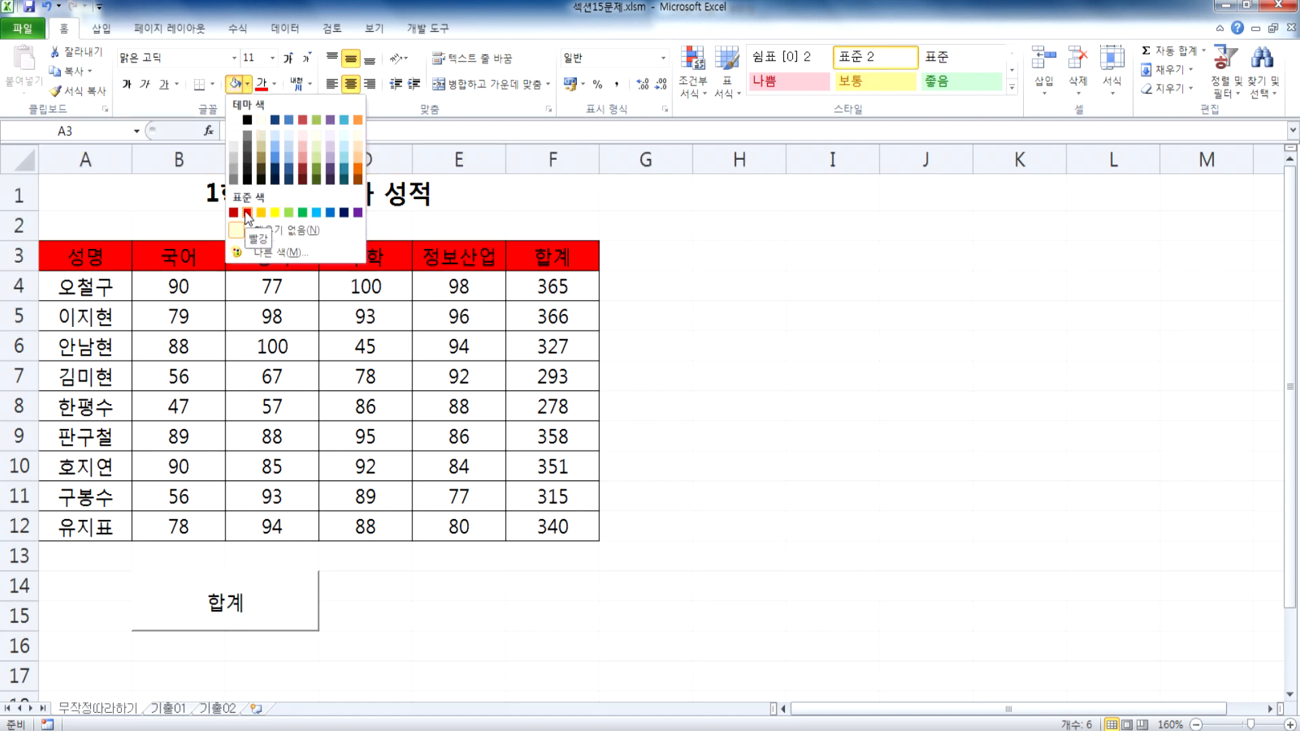
{"action": "left_click", "coordinate": [467, 218]}
{"action": "left_click", "coordinate": [428, 195]}
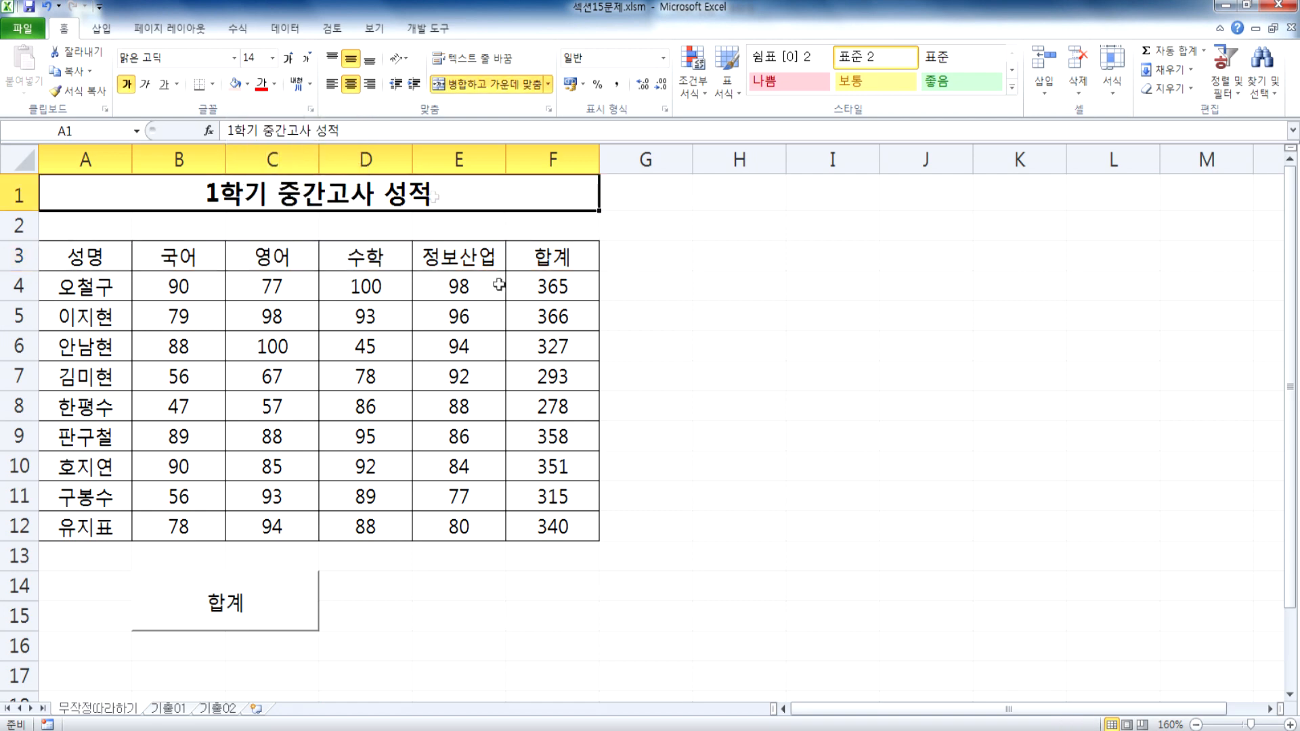
Step: Switch to Notepad and add the heading 2번 문제 below the existing macro notes, separated by a blank line
{"action": "key", "text": "alt+Tab"}
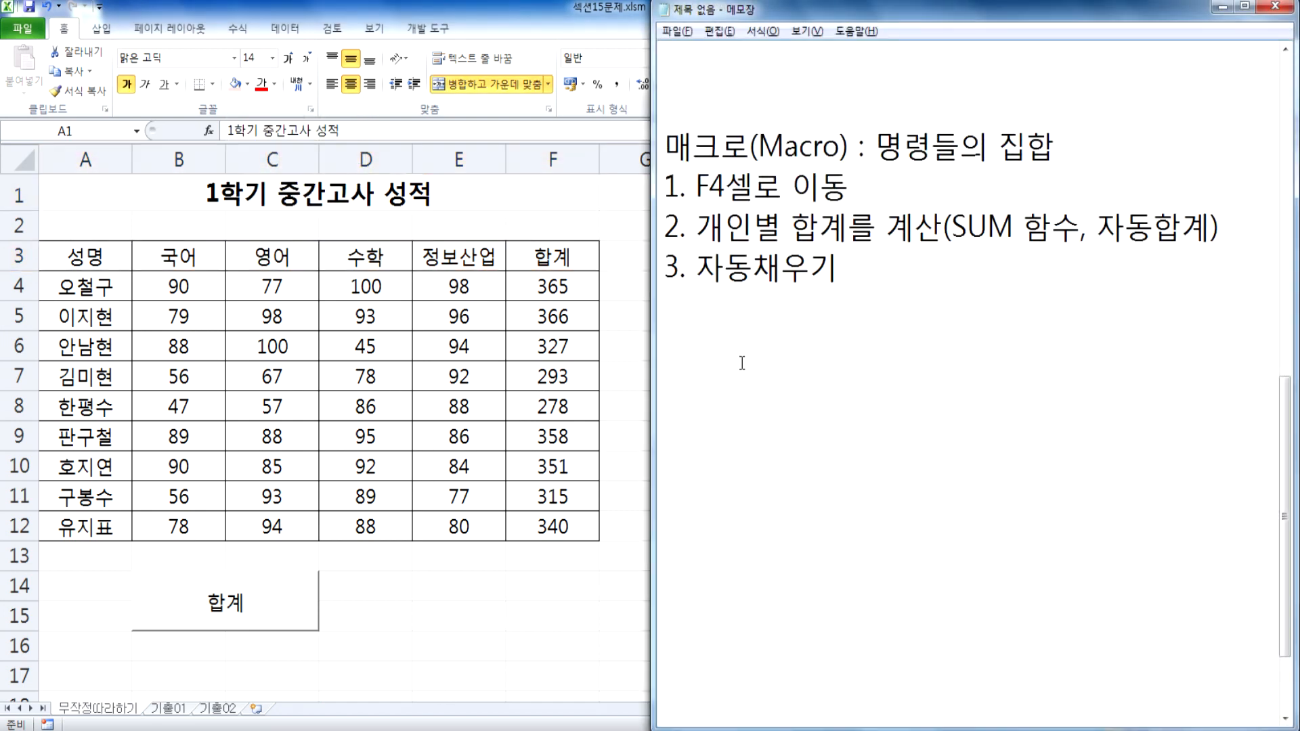
{"action": "key", "text": "Return"}
{"action": "type", "text": "2번 문제"}
{"action": "key", "text": "Left"}
{"action": "key", "text": "Left"}
{"action": "key", "text": "End"}
{"action": "key", "text": "Return"}
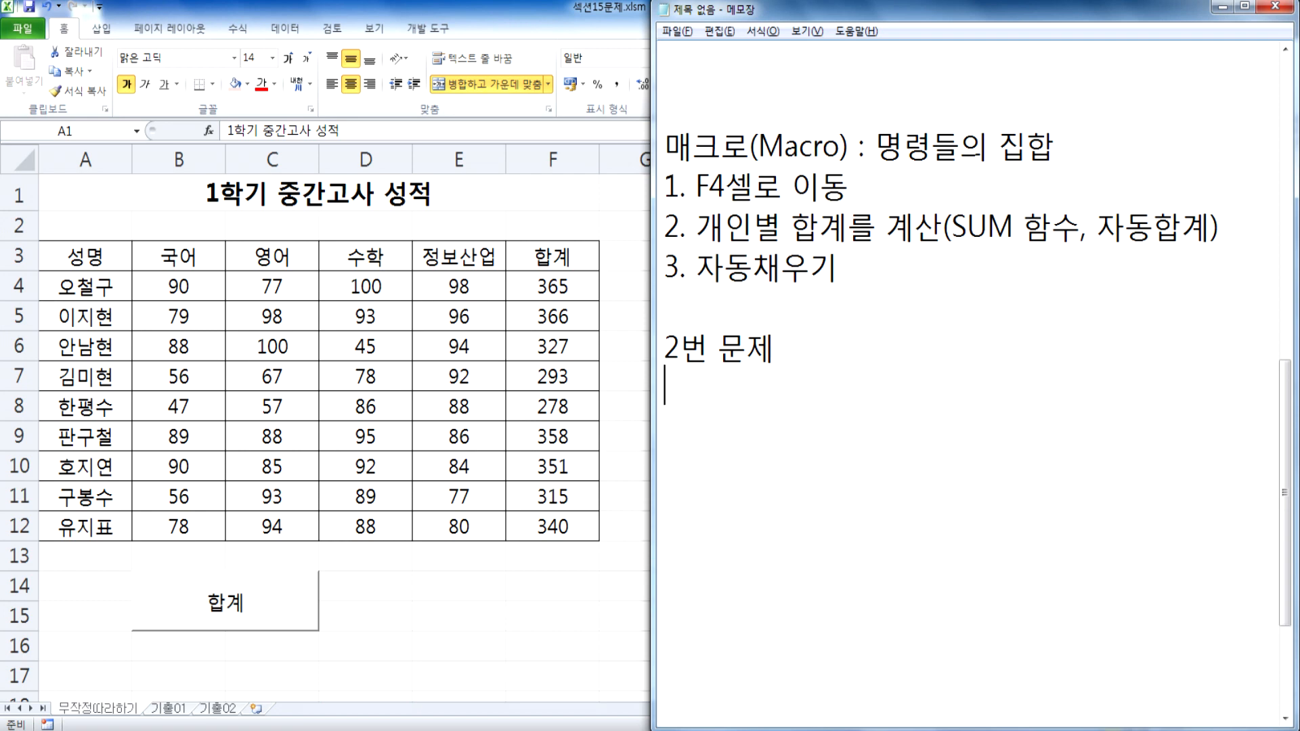
Step: Write the first note under the heading as "1. A3셀로 이동"
{"action": "type", "text": "1. A3"}
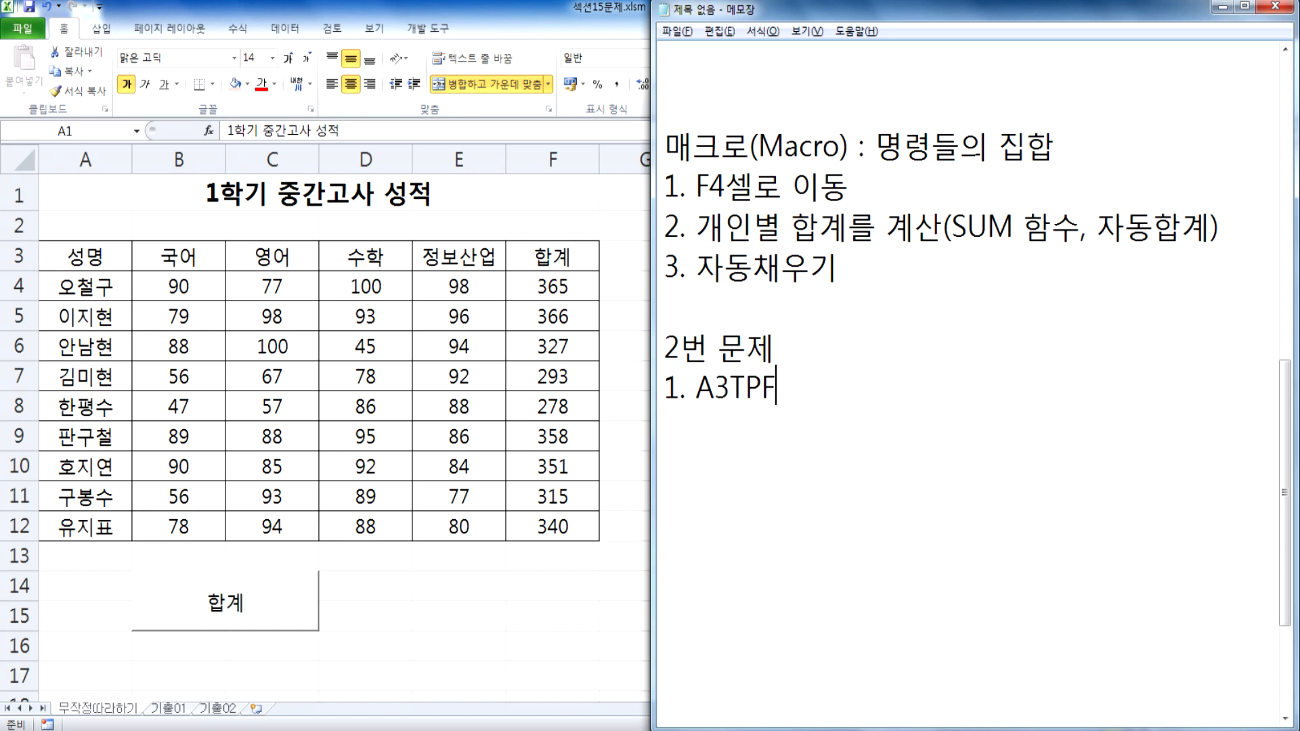
{"action": "type", "text": "셀로 이동"}
{"action": "key", "text": "Return"}
Step: Add the second note line "2. A3부터 F3까지 블록설정"
{"action": "type", "text": "2. A3"}
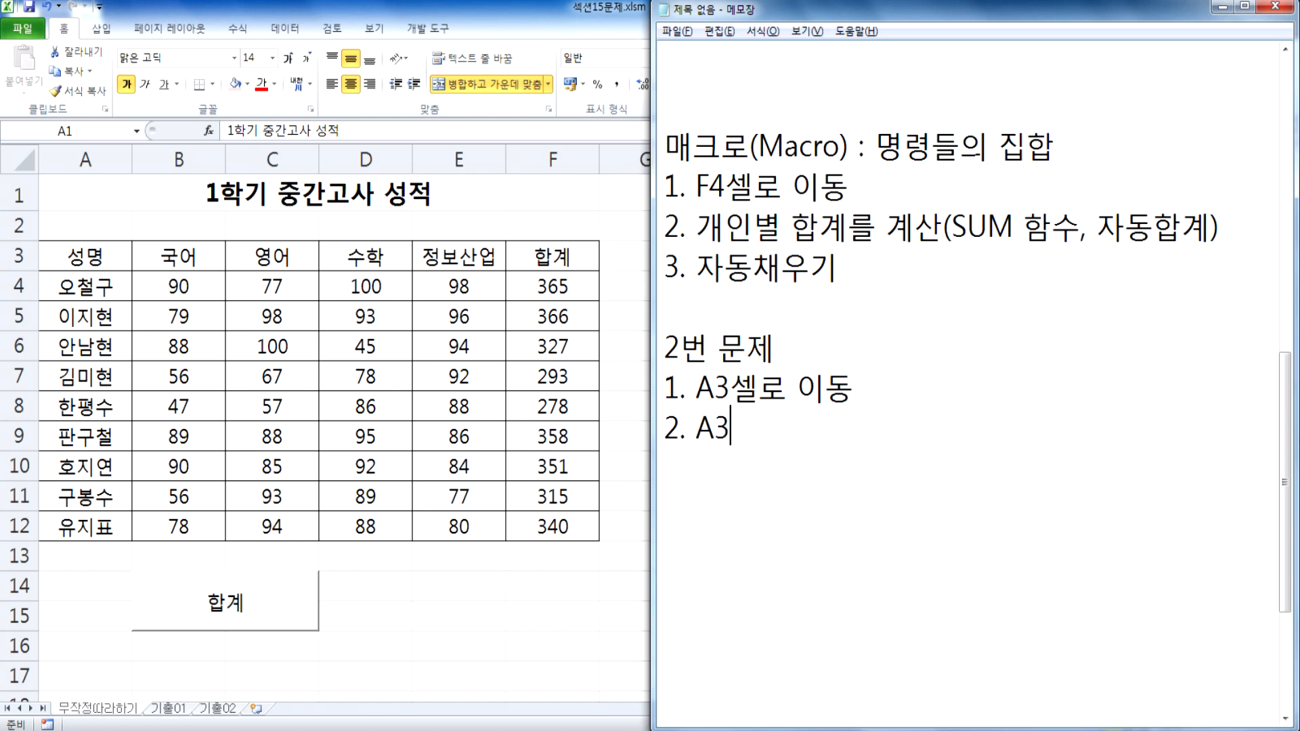
{"action": "type", "text": "부터 F"}
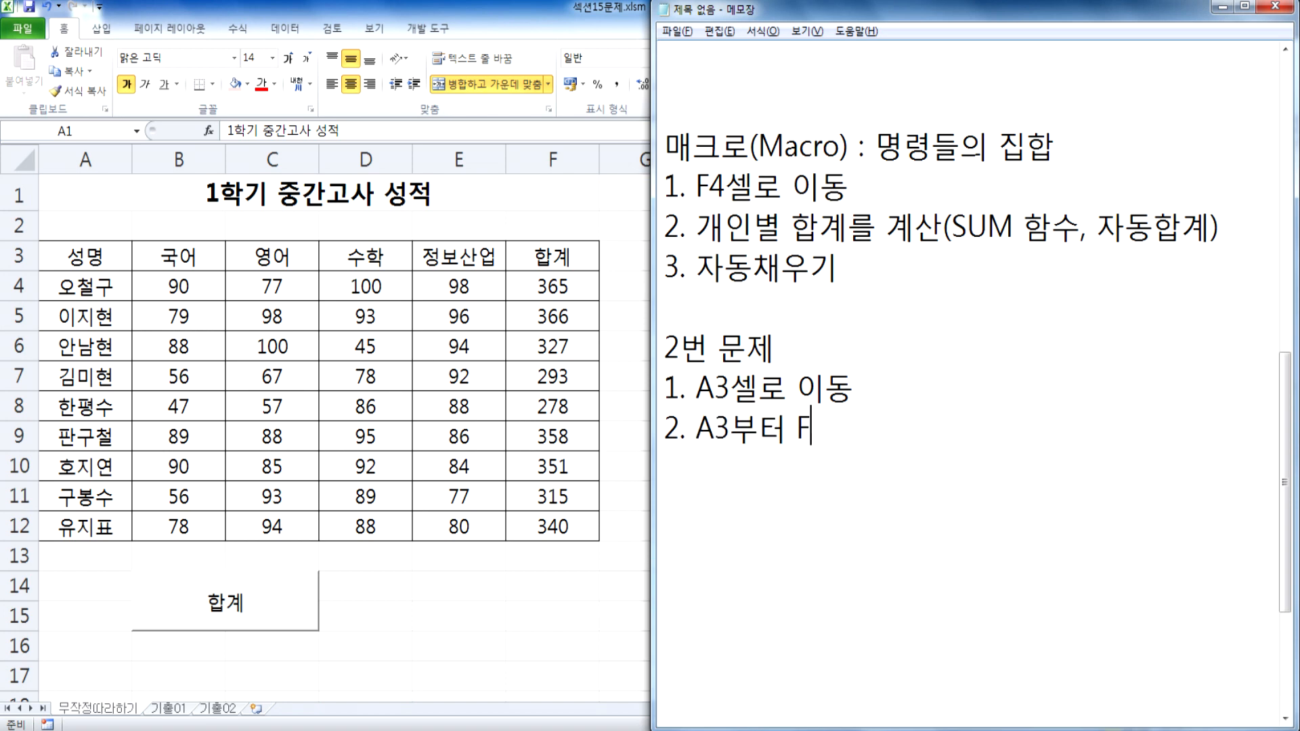
{"action": "type", "text": "3까지 블록"}
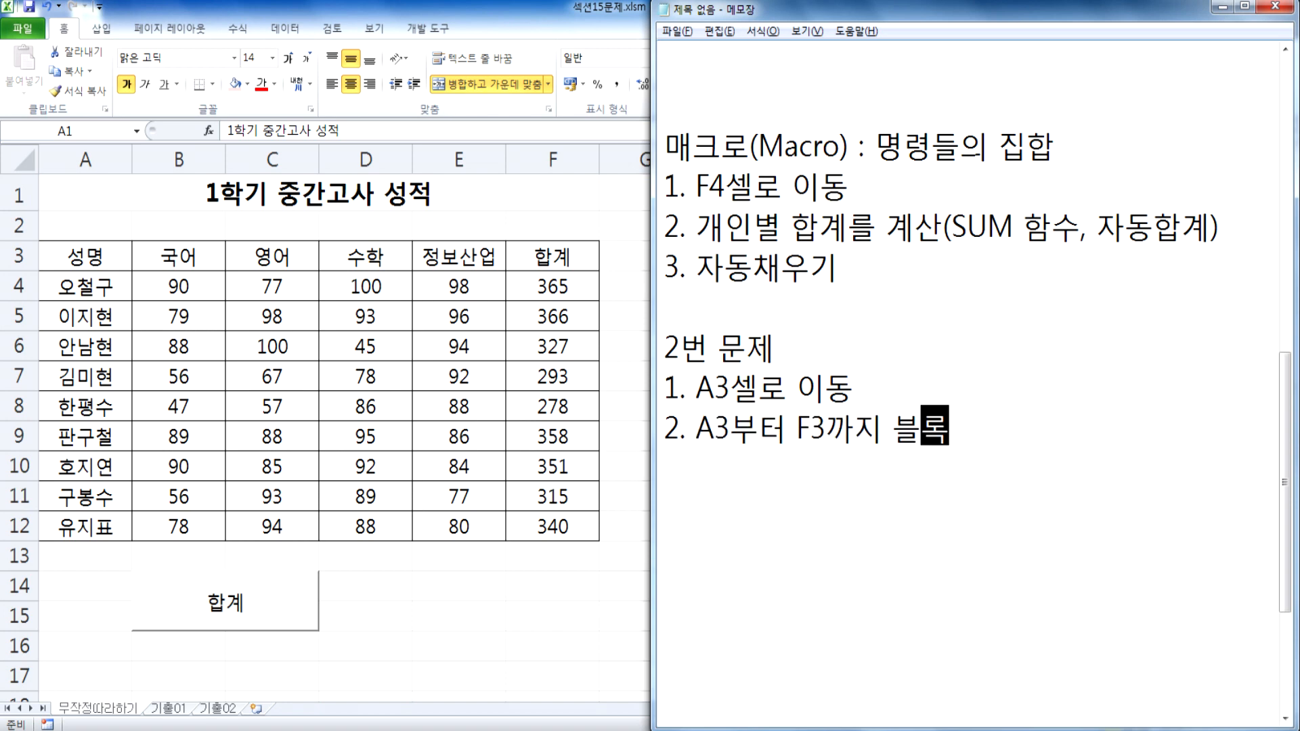
{"action": "type", "text": "서정"}
{"action": "key", "text": "Return"}
Step: Add the third note line "3. 빨강으로 색칠" and start a new line below it
{"action": "type", "text": "3.,"}
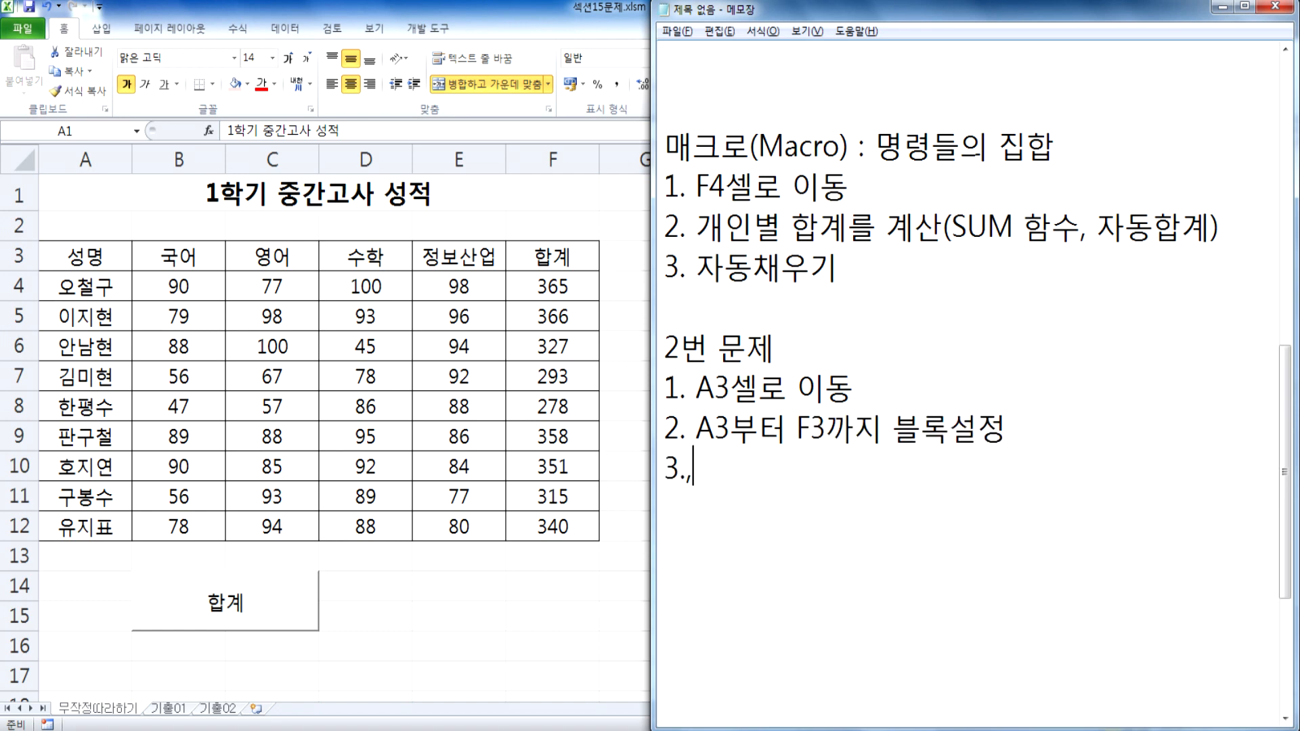
{"action": "type", "text": " qkf"}
{"action": "key", "text": "BackSpace"}
{"action": "key", "text": "BackSpace"}
{"action": "key", "text": "BackSpace"}
{"action": "key", "text": "Hangul"}
{"action": "type", "text": "ㅂㅏㄹ강으로 색"}
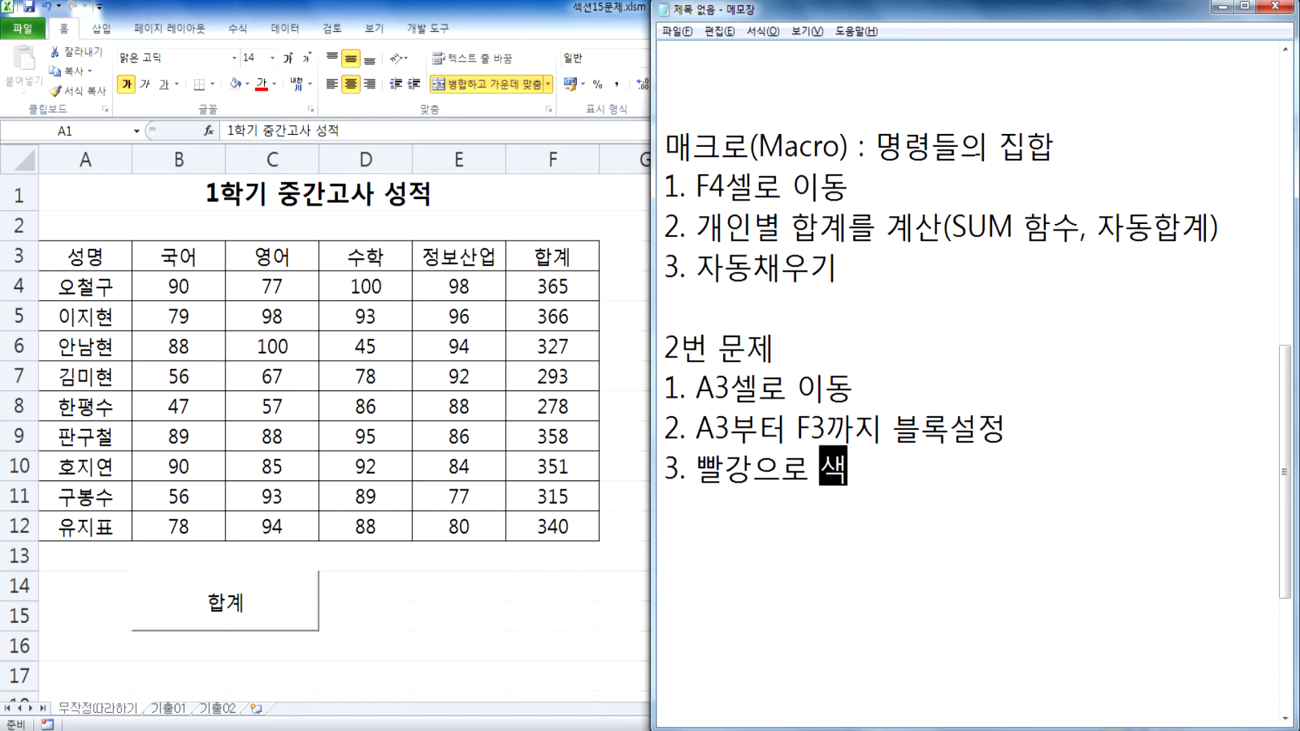
{"action": "type", "text": "ㅊㄹ"}
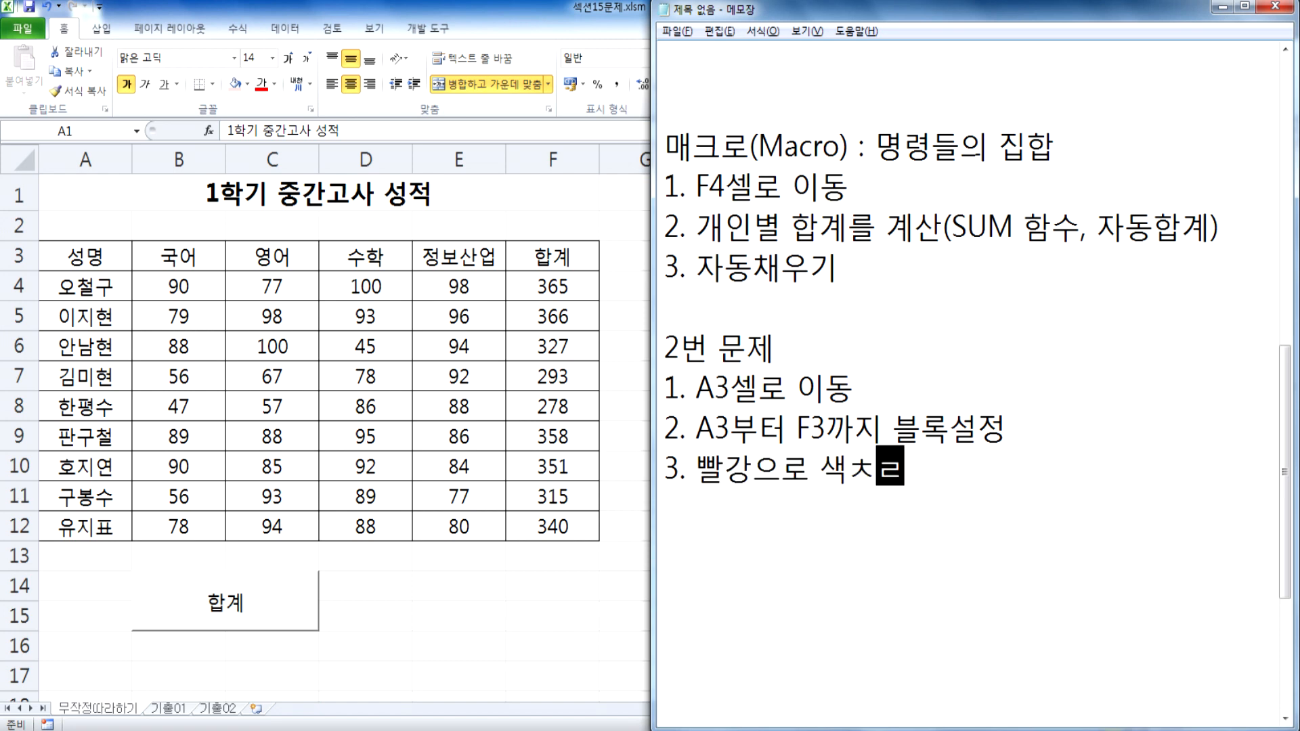
{"action": "key", "text": "BackSpace"}
{"action": "key", "text": "BackSpace"}
{"action": "type", "text": "칠"}
{"action": "key", "text": "Return"}
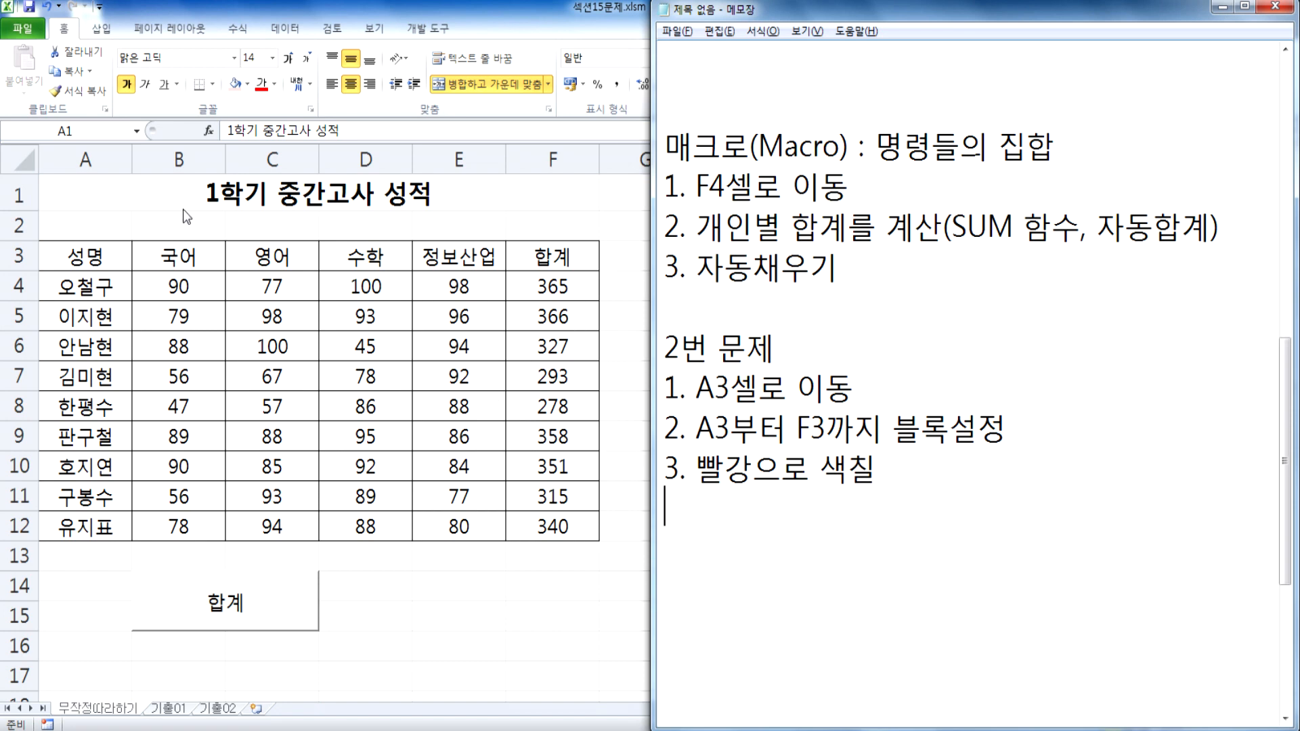
Step: Switch back to Excel, preview red fill on the header range A3:F3 once more and select cell A1
{"action": "left_click", "coordinate": [159, 191]}
{"action": "left_click_drag", "start_coordinate": [86, 261], "coordinate": [540, 256]}
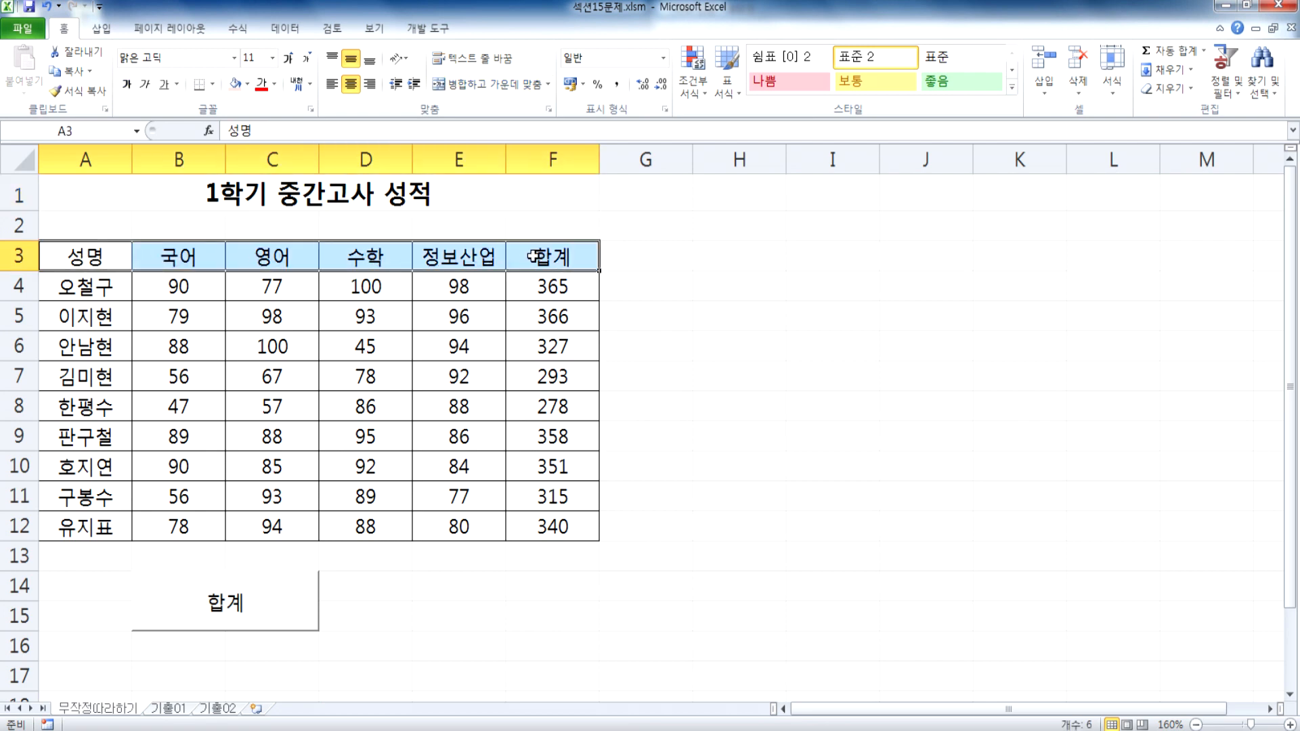
{"action": "left_click", "coordinate": [248, 84]}
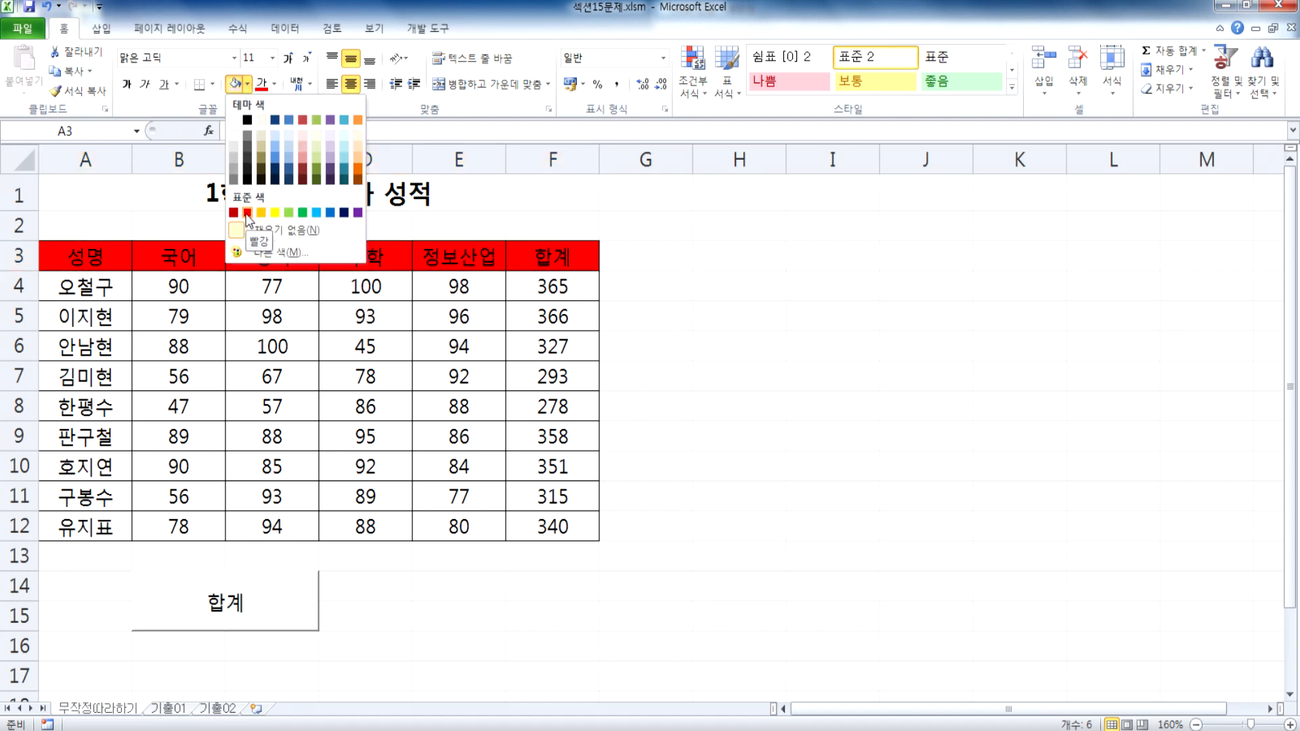
{"action": "left_click", "coordinate": [140, 192]}
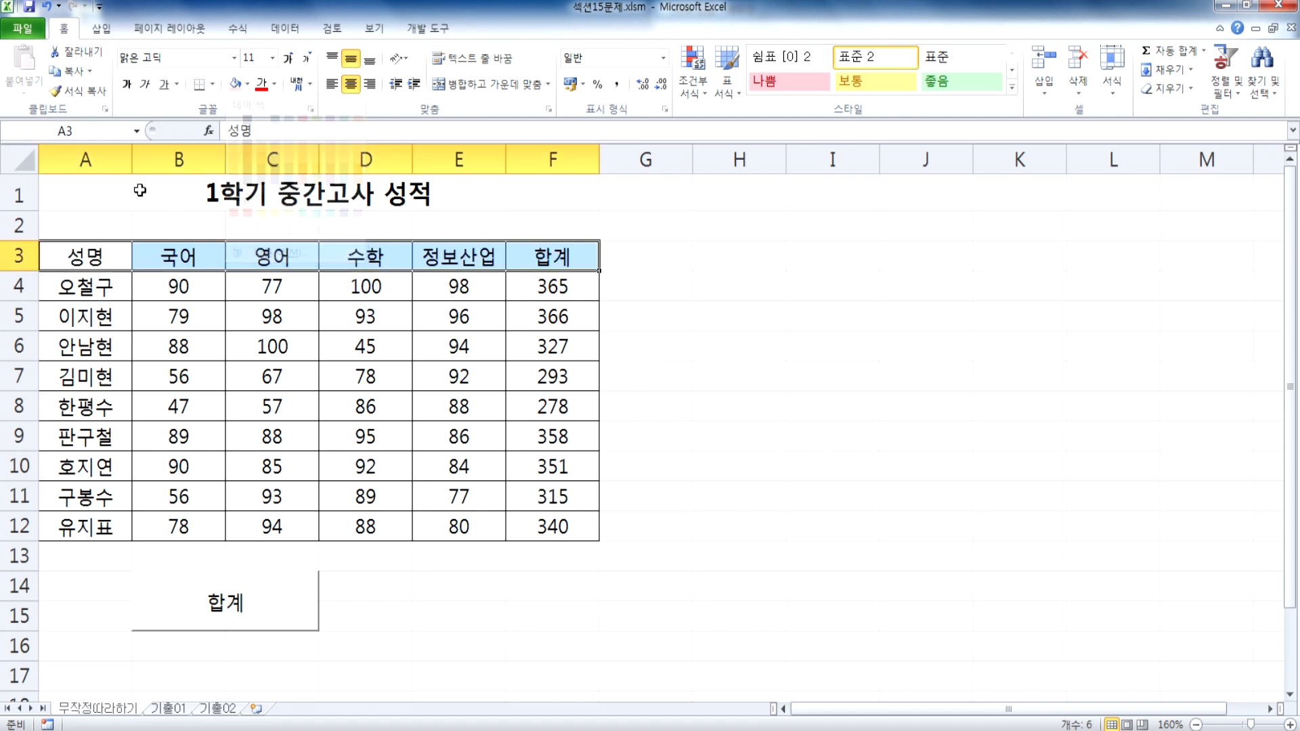
{"action": "left_click", "coordinate": [141, 192]}
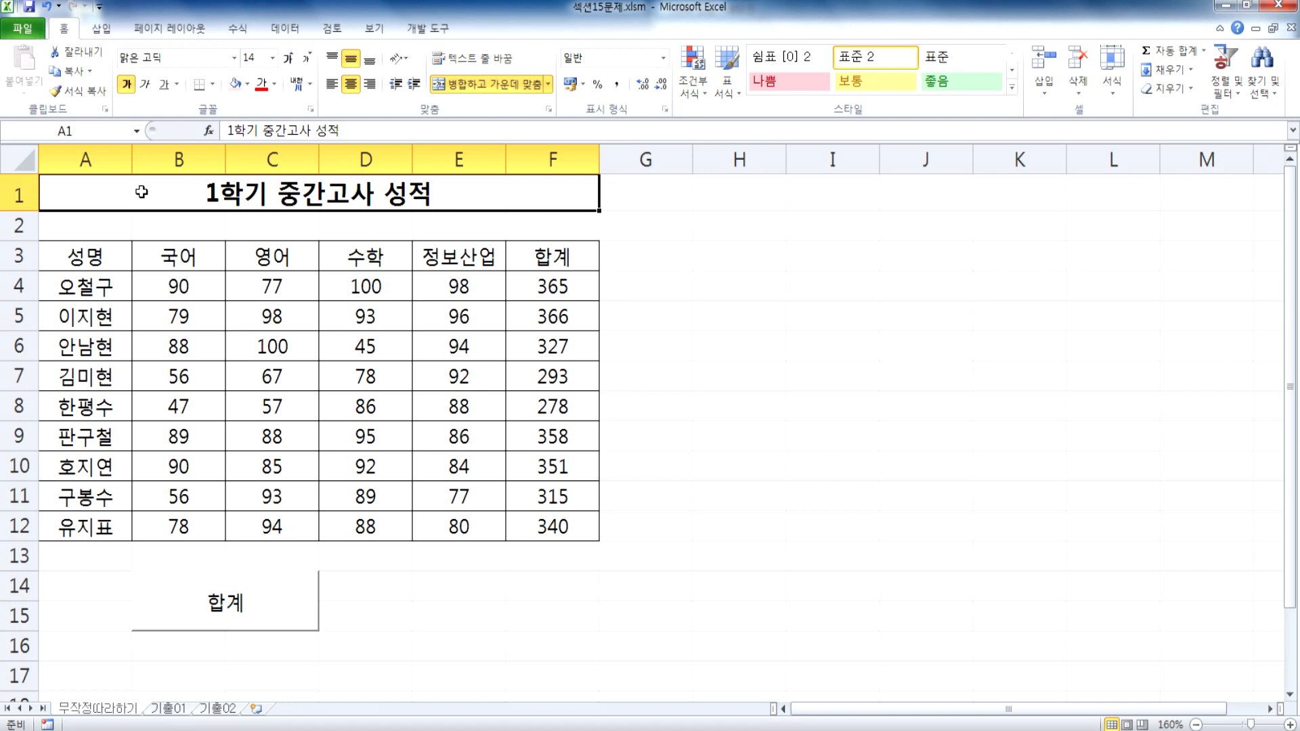
Step: Start recording a new macro named 셀음영, stored in 현재 통합 문서, with no shortcut key or description
{"action": "left_click", "coordinate": [421, 34]}
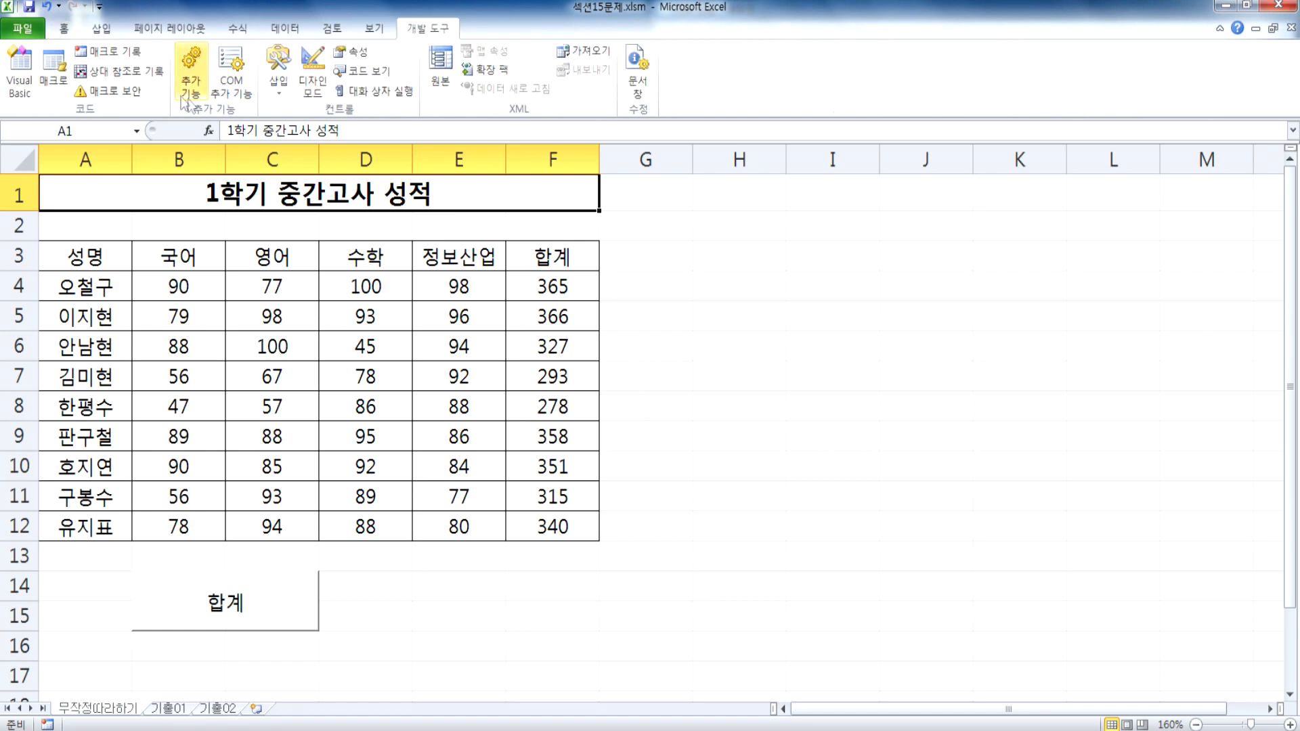
{"action": "left_click", "coordinate": [140, 51]}
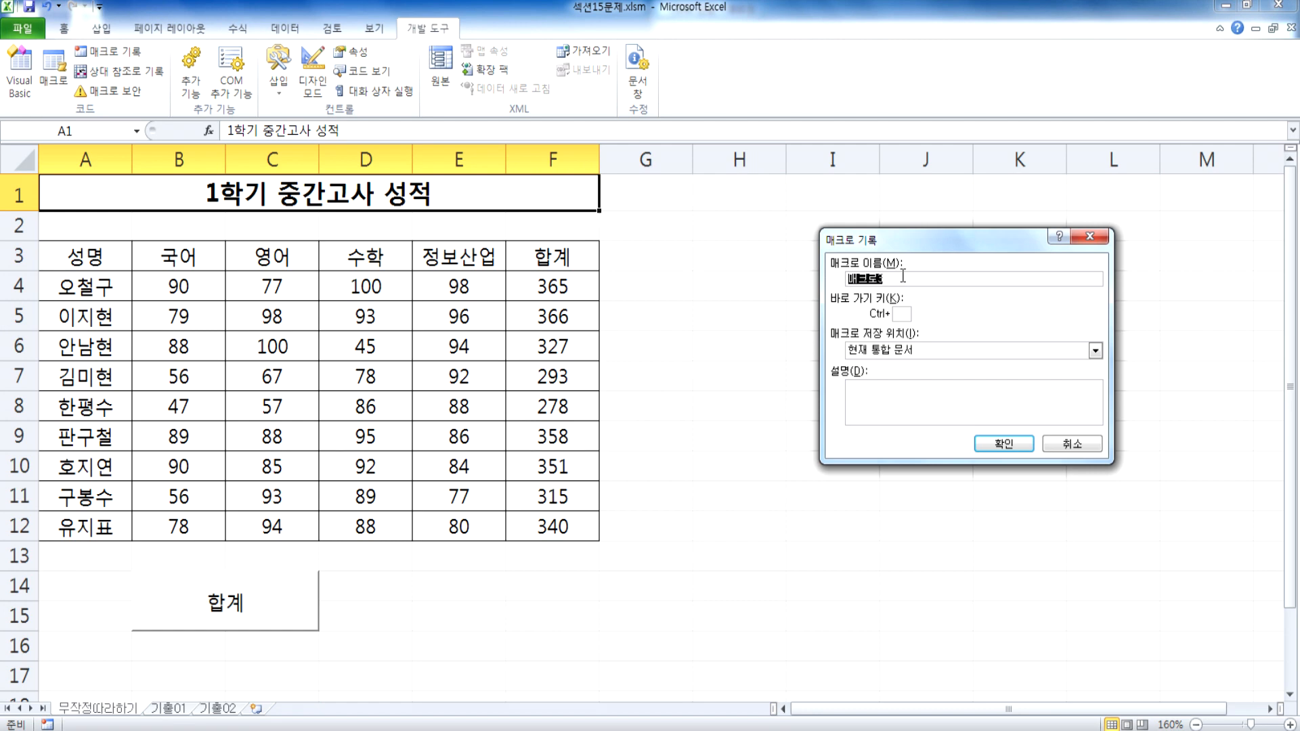
{"action": "type", "text": "셀음ㅇ"}
{"action": "left_click_drag", "start_coordinate": [937, 234], "coordinate": [811, 228]}
{"action": "left_click", "coordinate": [778, 308]}
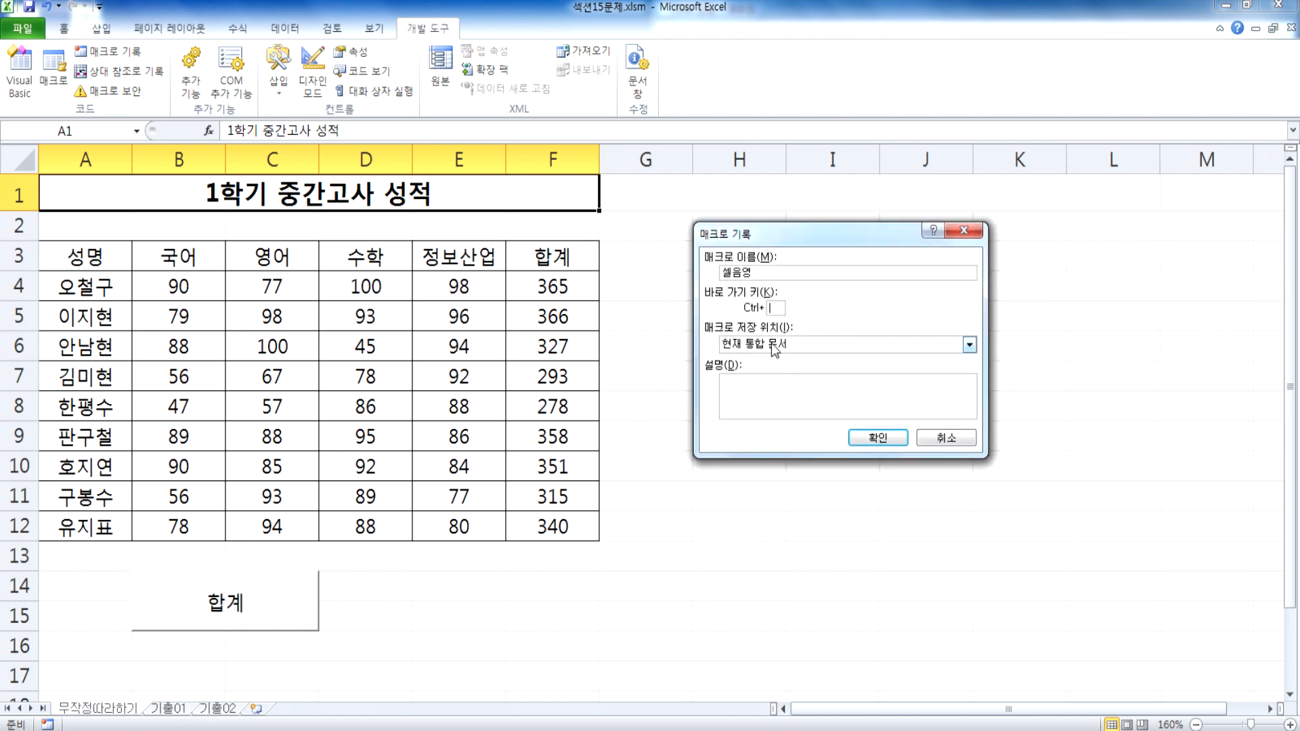
{"action": "left_click", "coordinate": [778, 387]}
{"action": "left_click", "coordinate": [884, 440]}
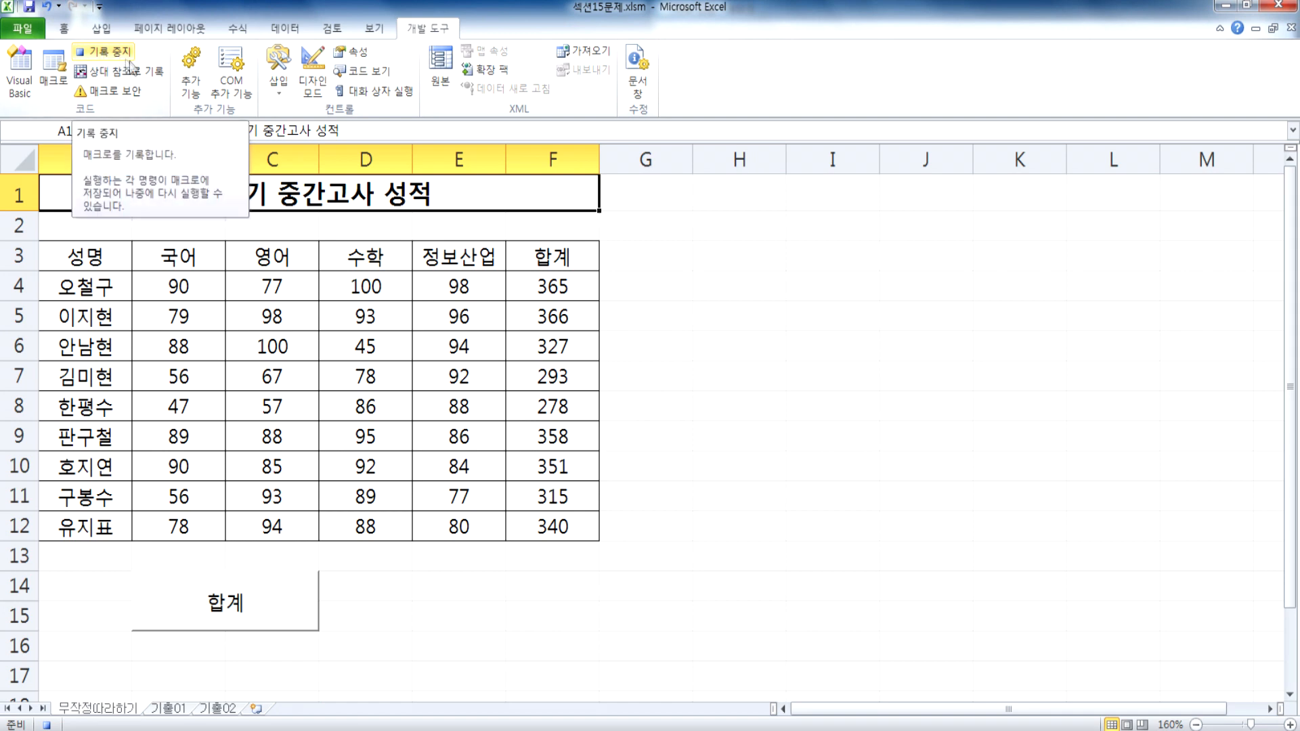
Step: While recording, fill the header cells A3:F3 with the standard colour red and select G3 to deselect them
{"action": "left_click", "coordinate": [101, 254]}
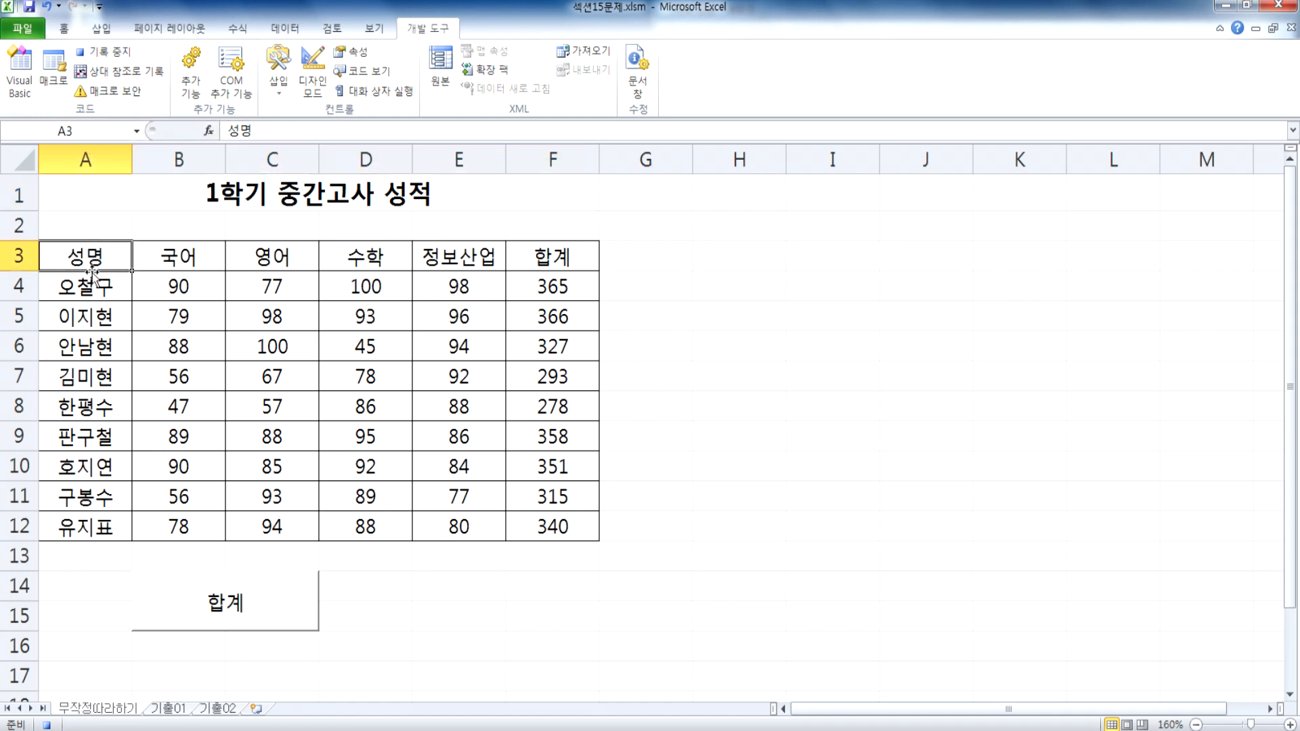
{"action": "left_click_drag", "start_coordinate": [80, 258], "coordinate": [547, 265]}
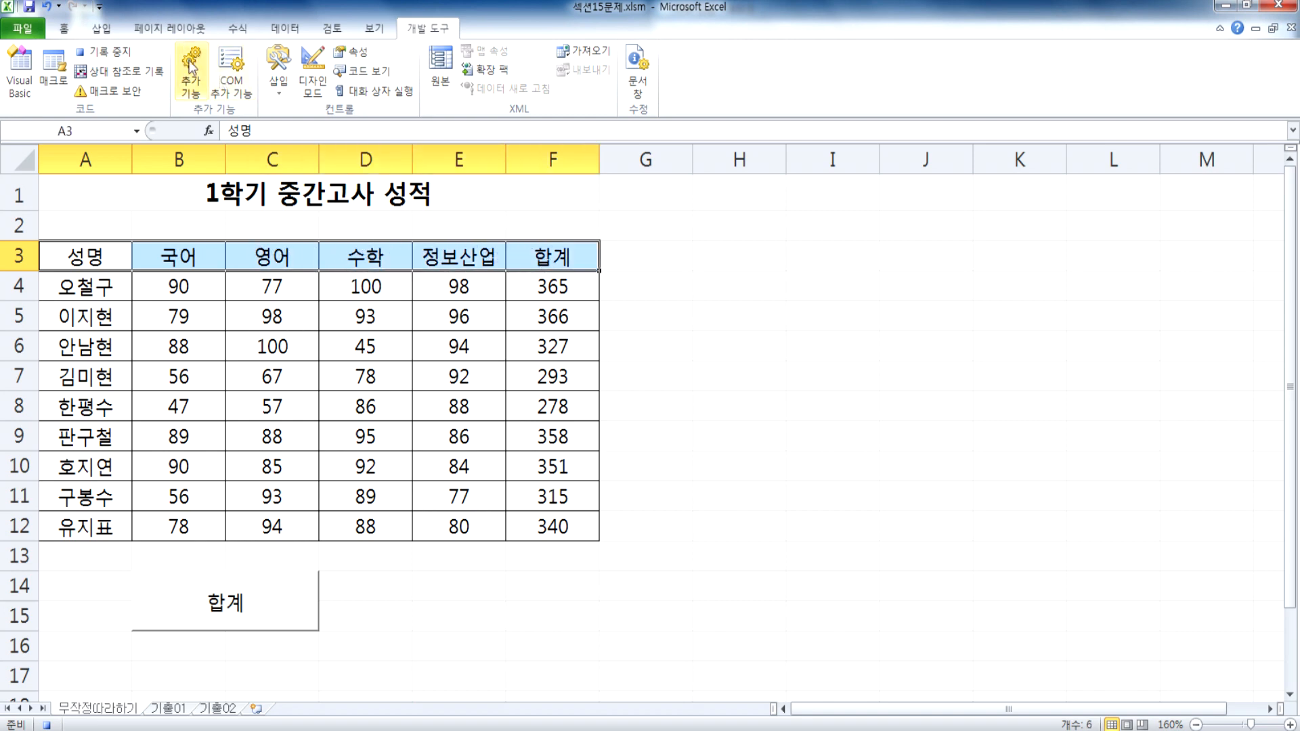
{"action": "left_click", "coordinate": [65, 29]}
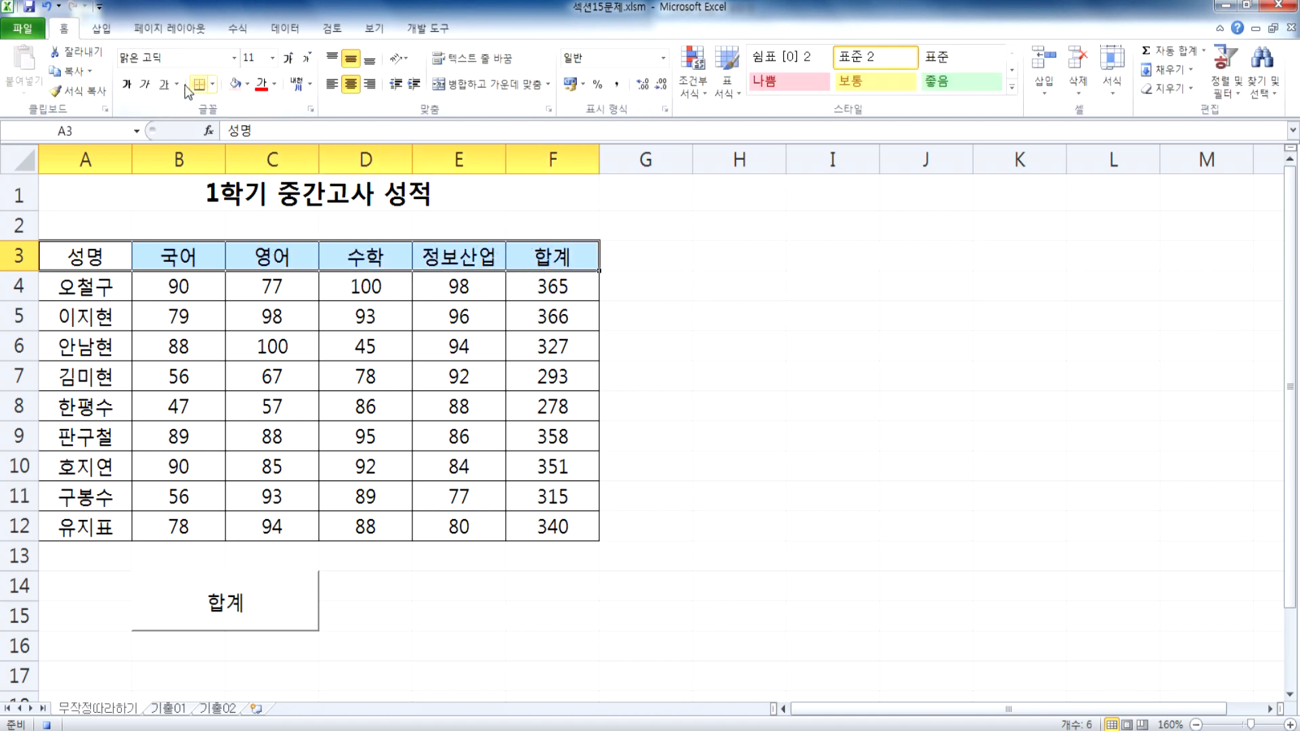
{"action": "left_click", "coordinate": [247, 85]}
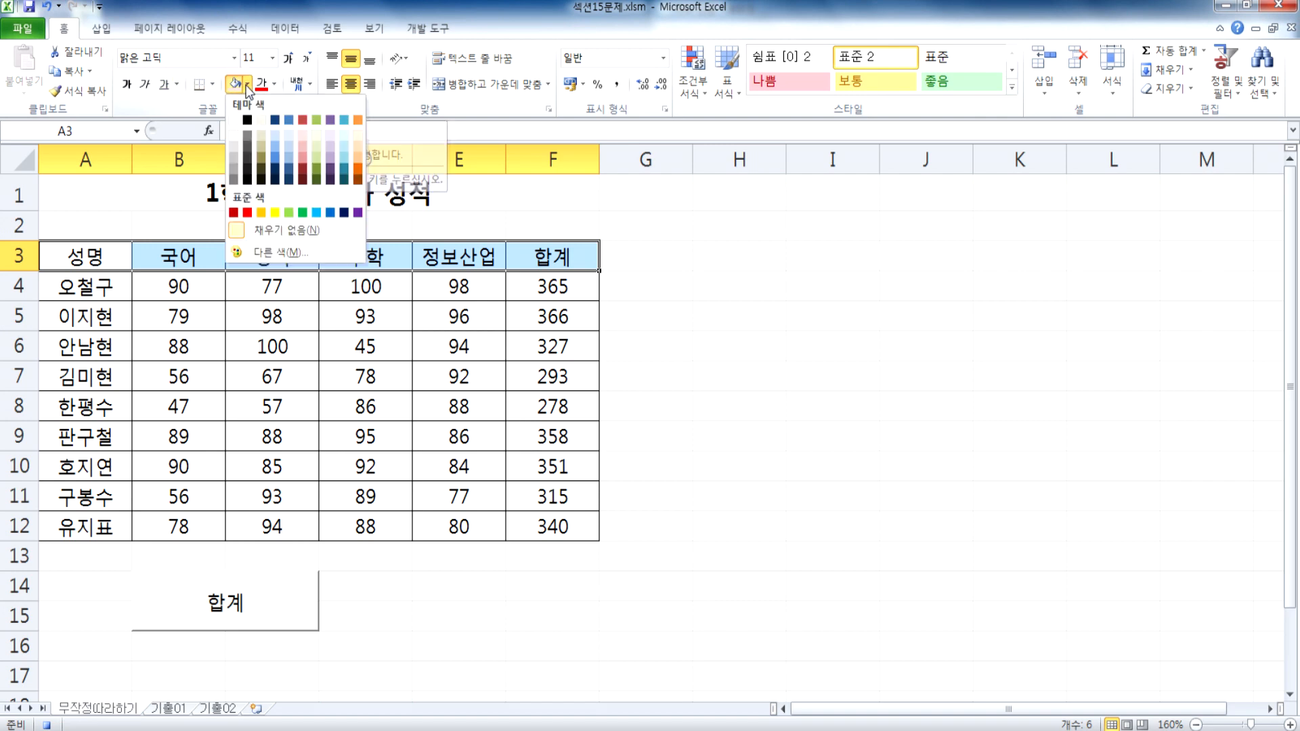
{"action": "left_click", "coordinate": [247, 213]}
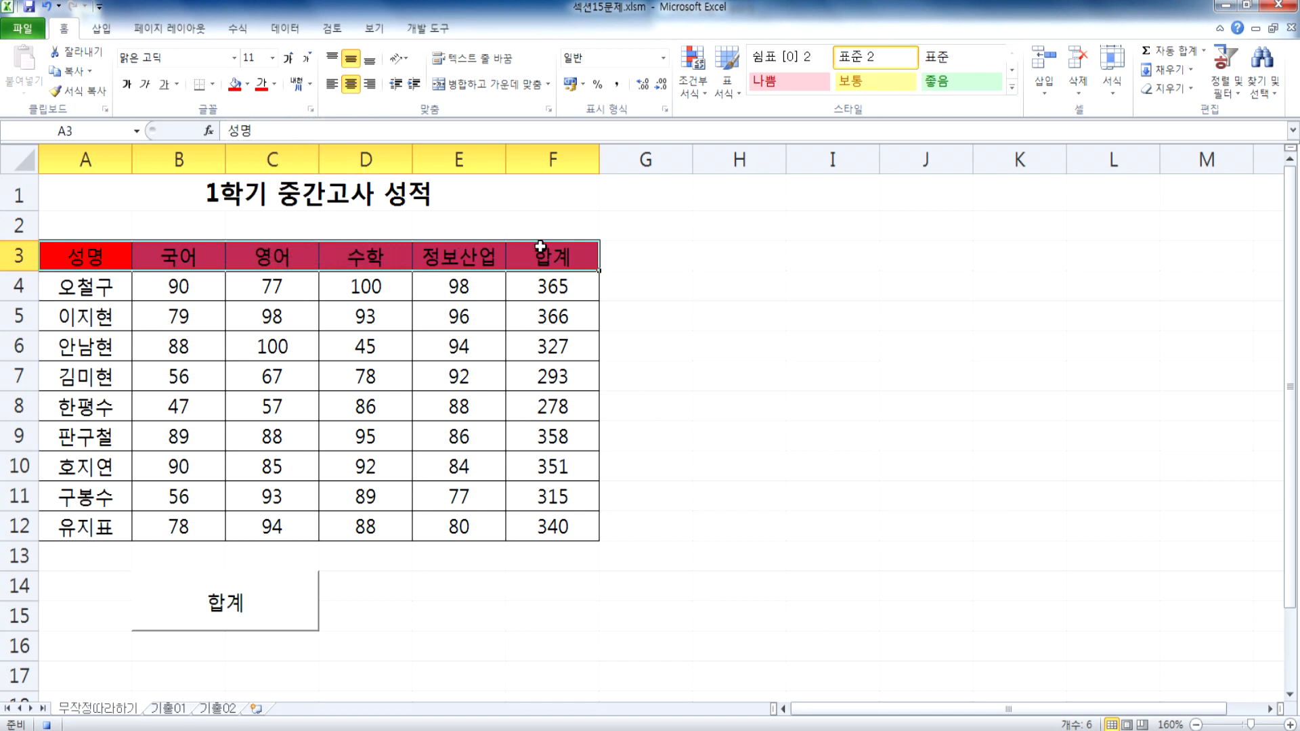
{"action": "left_click", "coordinate": [638, 252]}
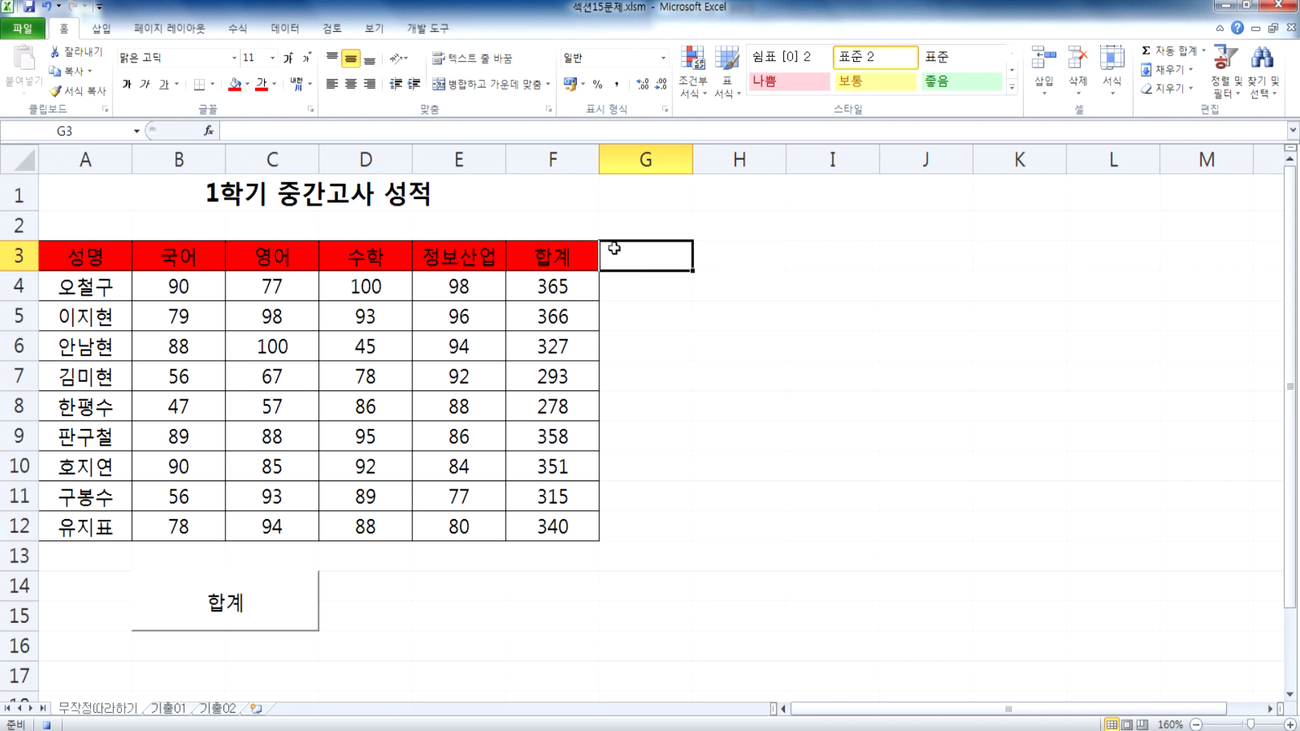
Step: Stop recording the 셀음영 macro and switch to the Notepad notes
{"action": "left_click", "coordinate": [417, 33]}
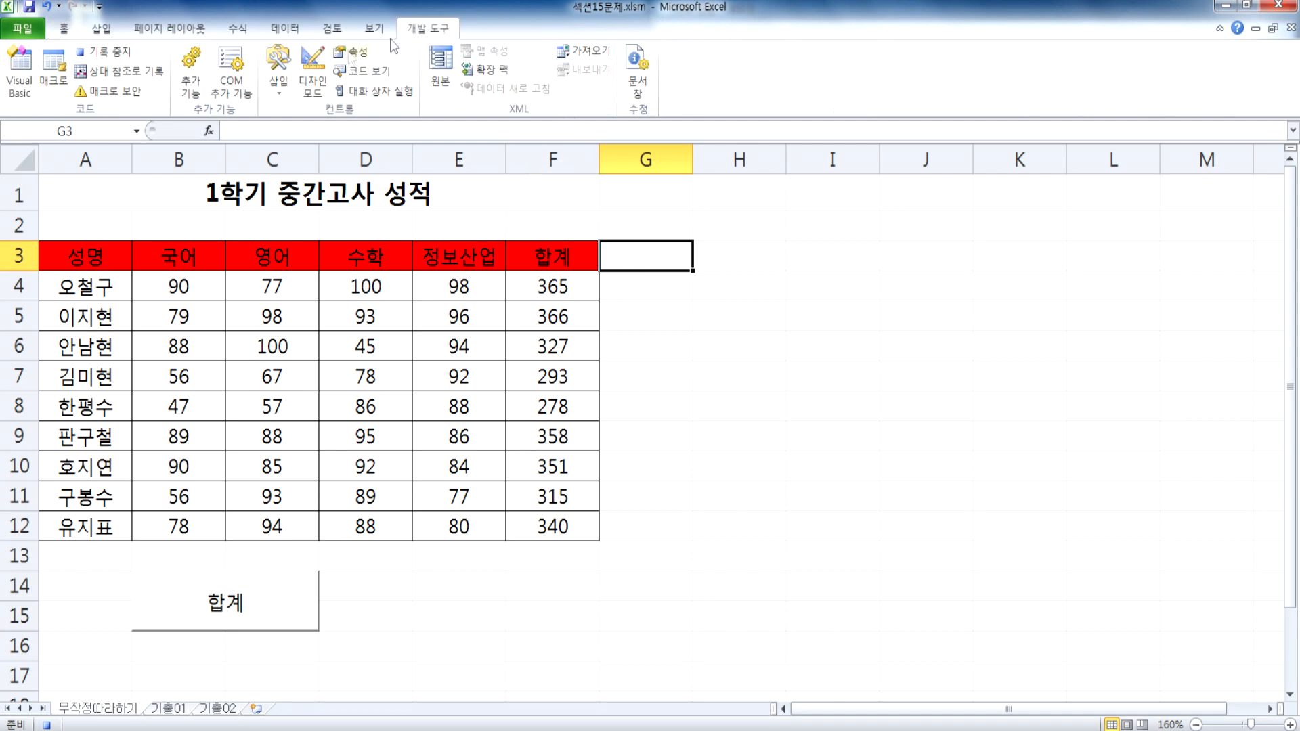
{"action": "left_click", "coordinate": [119, 53]}
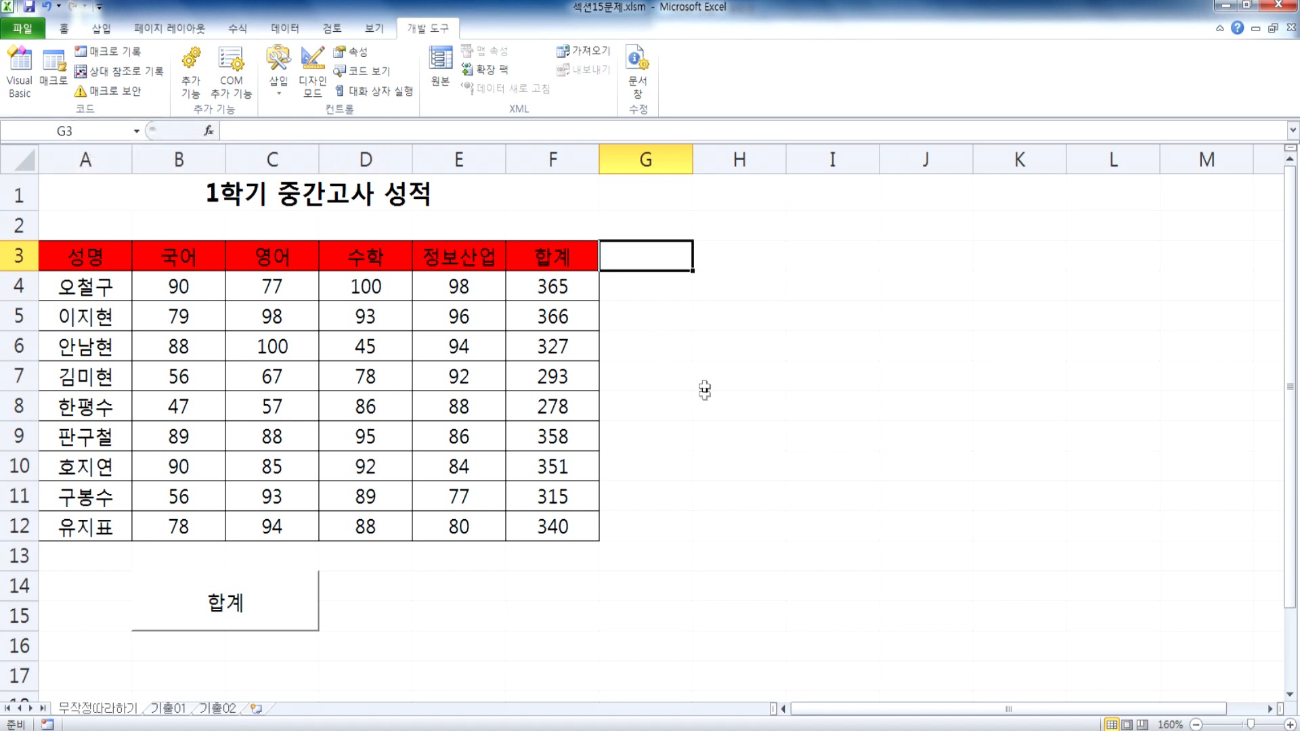
{"action": "key", "text": "alt+Tab"}
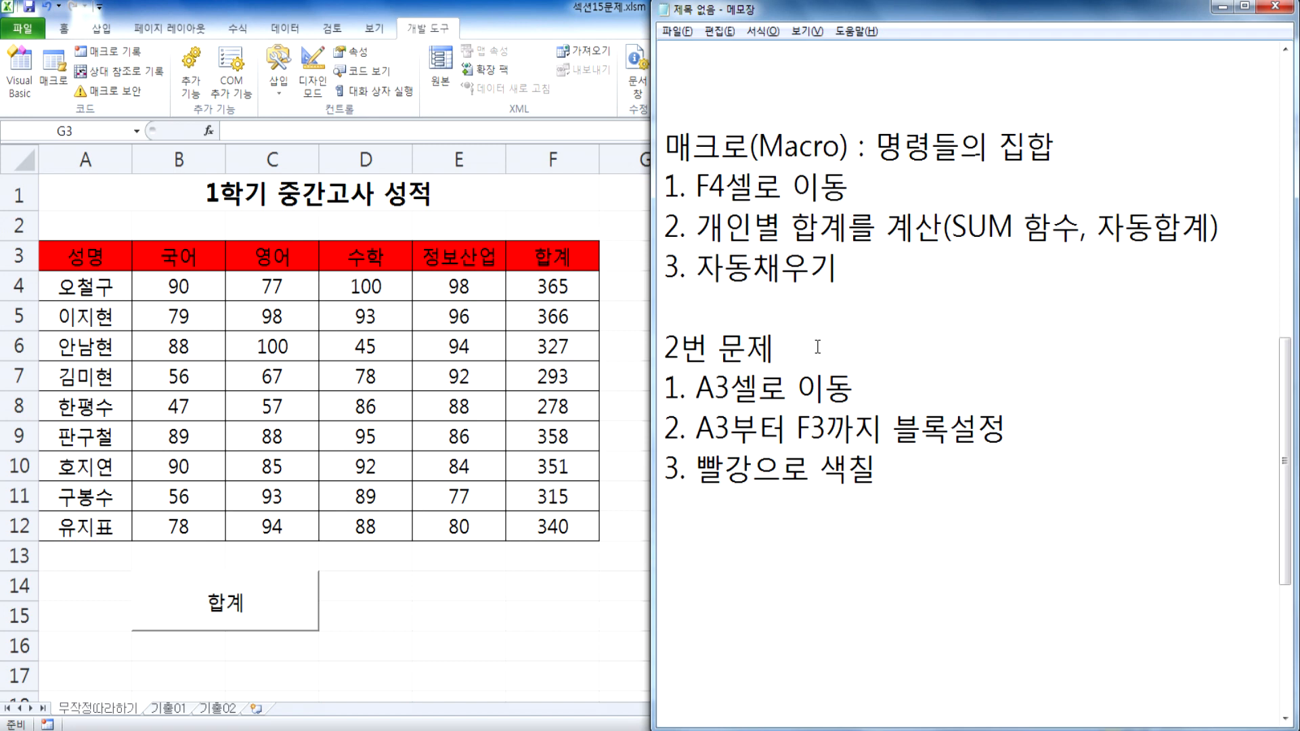
Step: Insert the note line "0. 매크로 기록 > 이름" directly below the "2번 문제" heading
{"action": "left_click", "coordinate": [817, 347]}
{"action": "key", "text": "Return"}
{"action": "type", "text": "0. "}
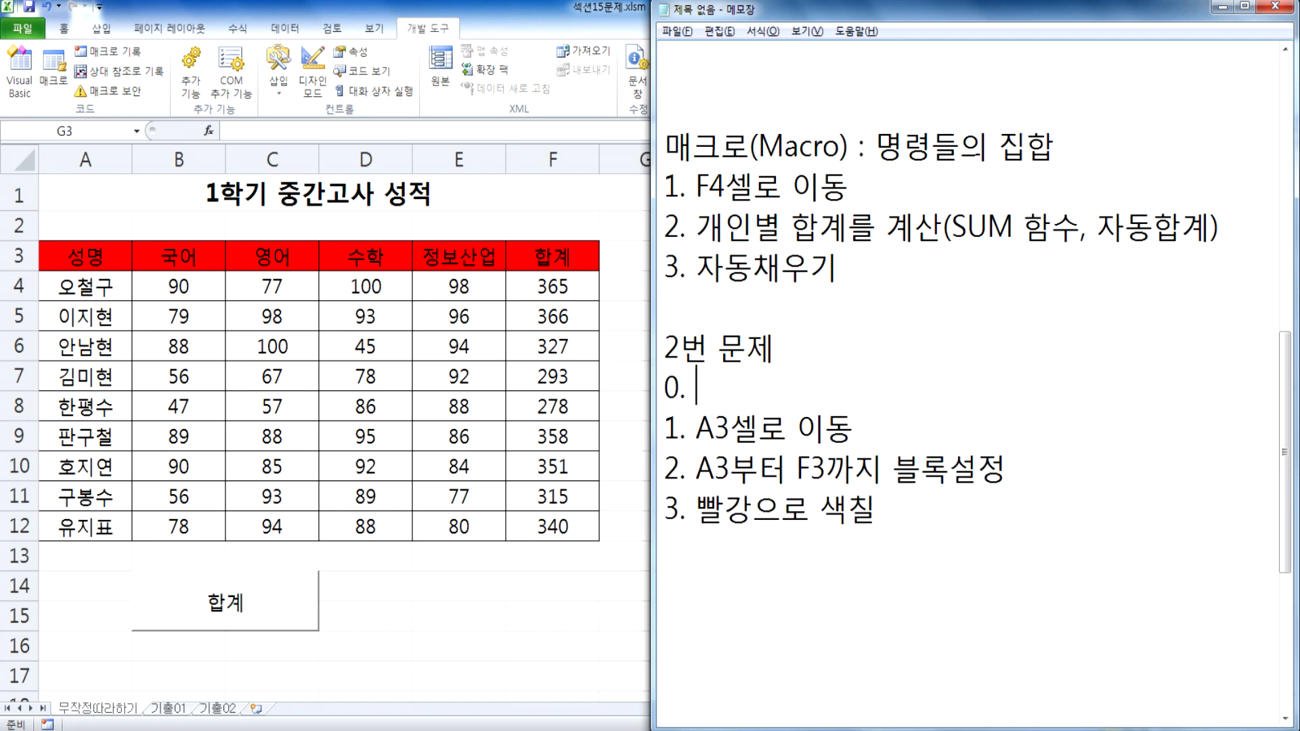
{"action": "type", "text": "매크로 ㄱ기록 > 이름"}
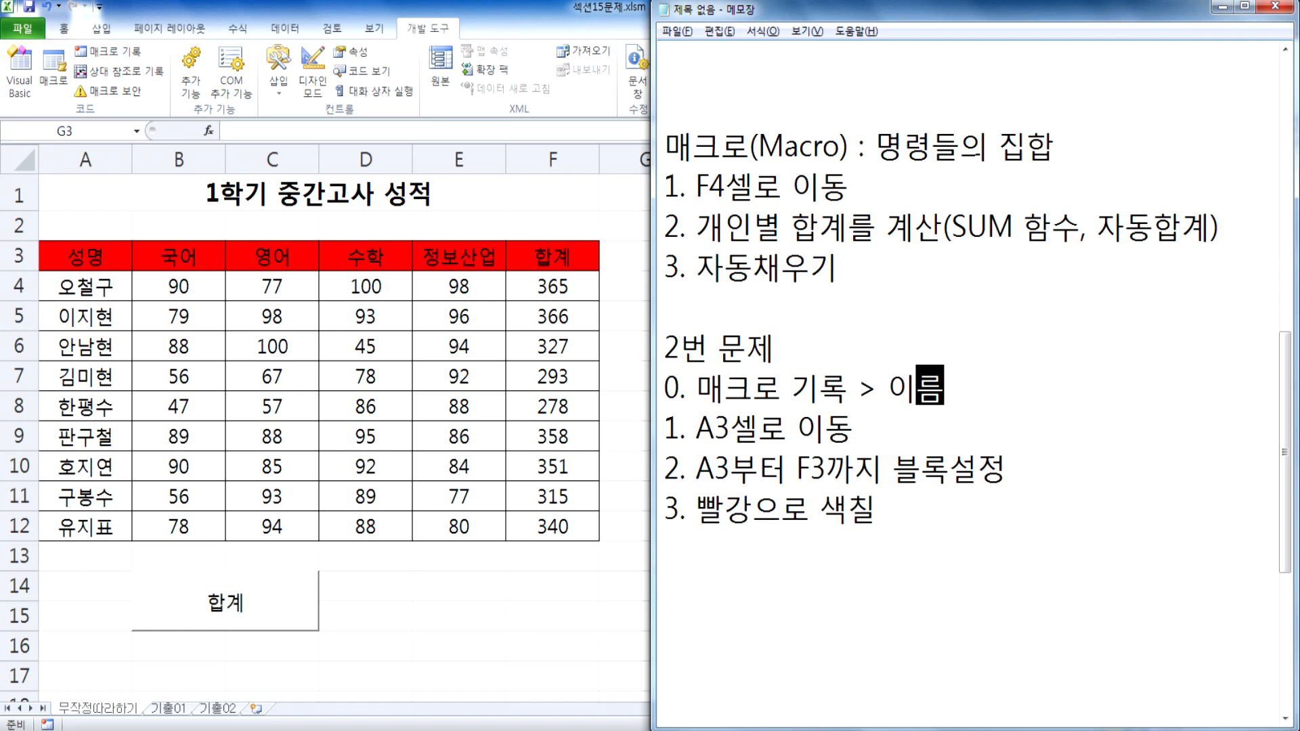
Step: Add the note line "4. 블록해제" below "3. 빨강으로 색칠"
{"action": "key", "text": "Down"}
{"action": "key", "text": "Down"}
{"action": "key", "text": "Down"}
{"action": "key", "text": "End"}
{"action": "key", "text": "Return"}
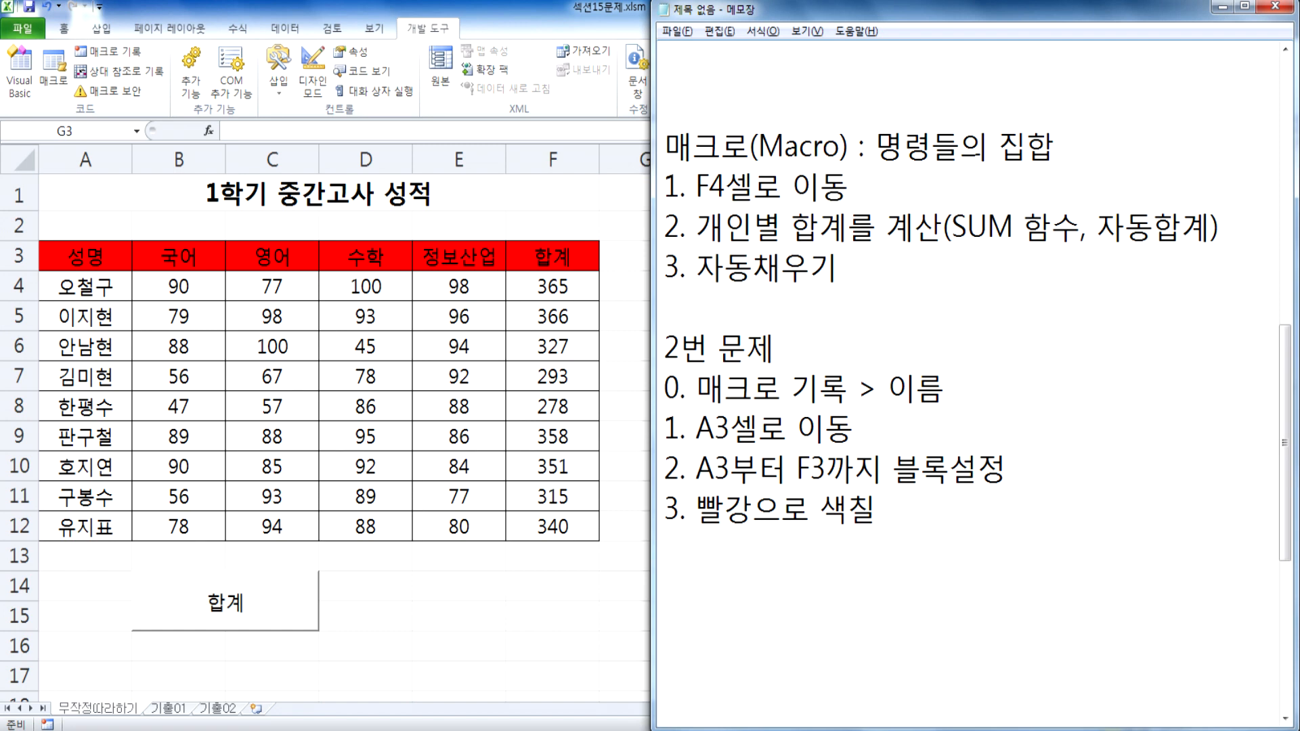
{"action": "type", "text": "4. "}
{"action": "type", "text": "브"}
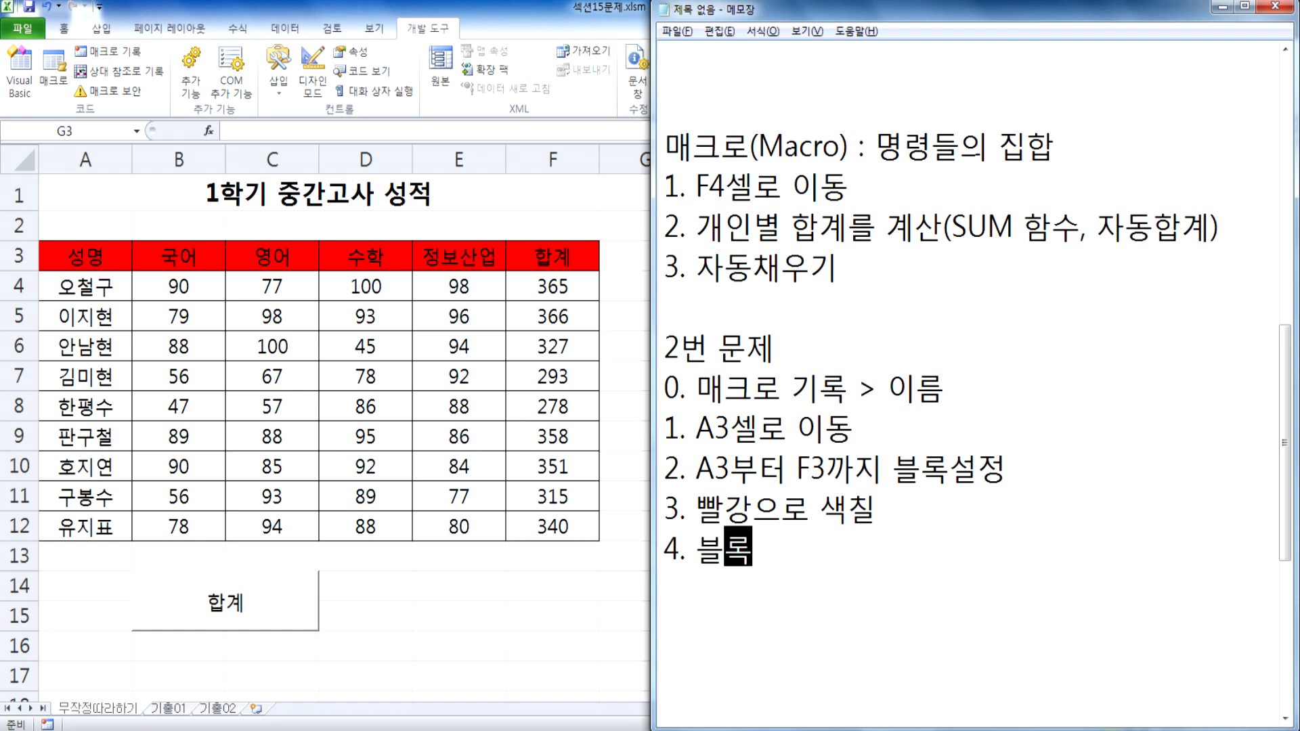
{"action": "type", "text": "해제"}
Step: Add the closing note line "9. 기록중지" below "4. 블록해제"
{"action": "key", "text": "Return"}
{"action": "type", "text": "9"}
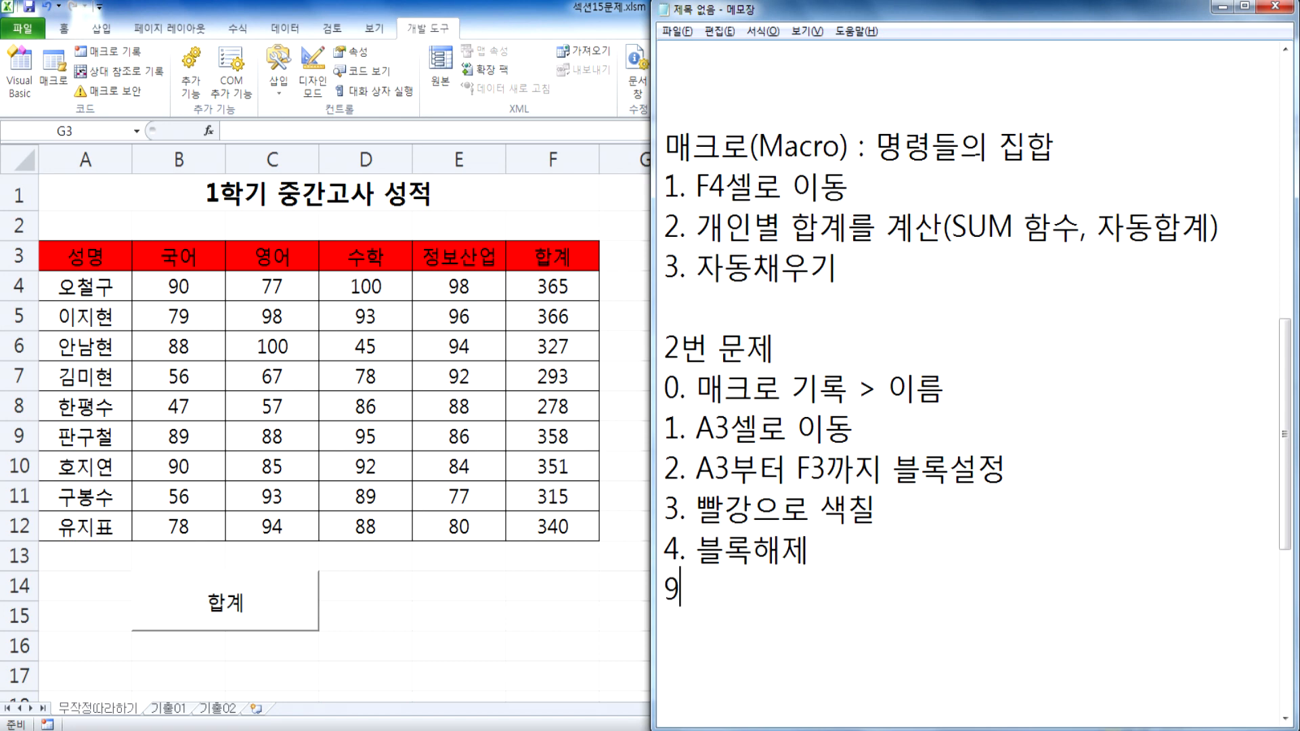
{"action": "type", "text": ". 기록중지"}
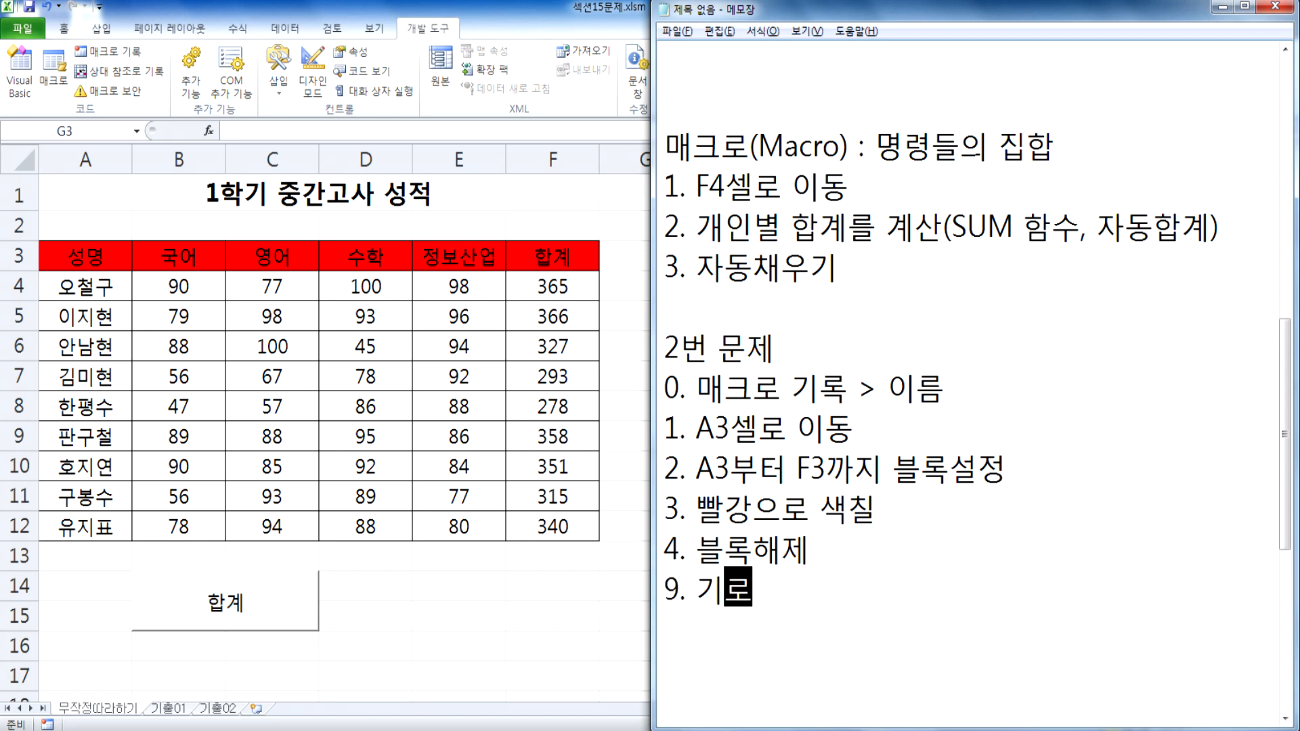
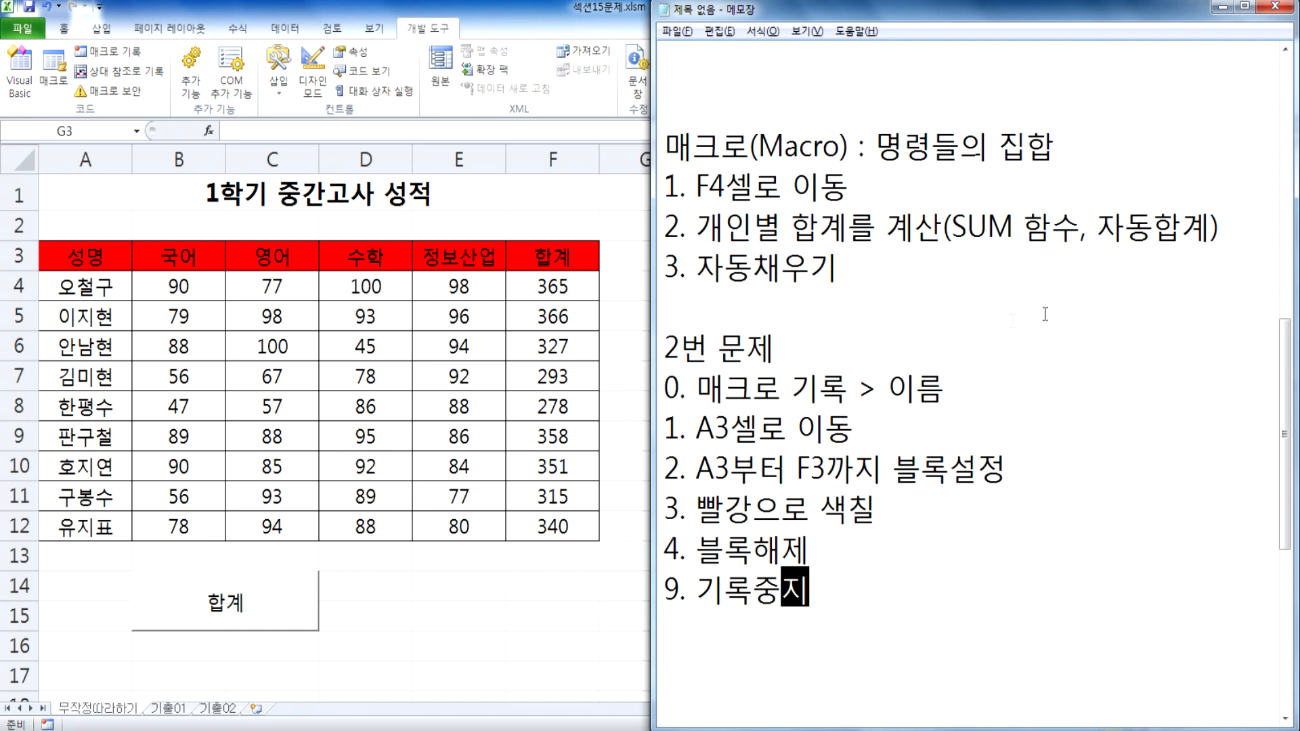
Step: Delete the note line "4. 블록해제" so that "9. 기록중지" directly follows "3. 빨강으로 색칠"
{"action": "left_click", "coordinate": [844, 603]}
{"action": "left_click_drag", "start_coordinate": [813, 550], "coordinate": [654, 546]}
{"action": "key", "text": "Delete"}
{"action": "key", "text": "Delete"}
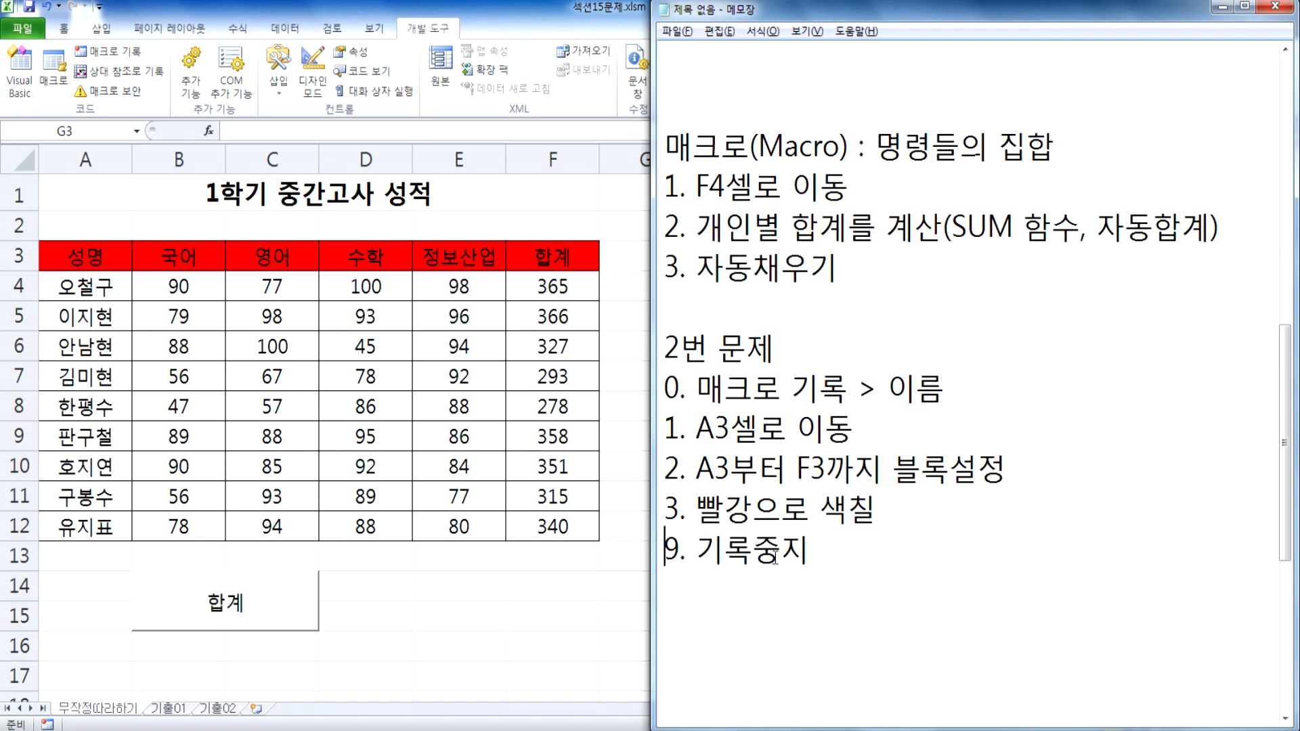
Step: Switch to Excel and remove the red fill from the header cells A3:F3
{"action": "left_click", "coordinate": [503, 461]}
{"action": "left_click_drag", "start_coordinate": [84, 253], "coordinate": [525, 254]}
{"action": "left_click", "coordinate": [63, 28]}
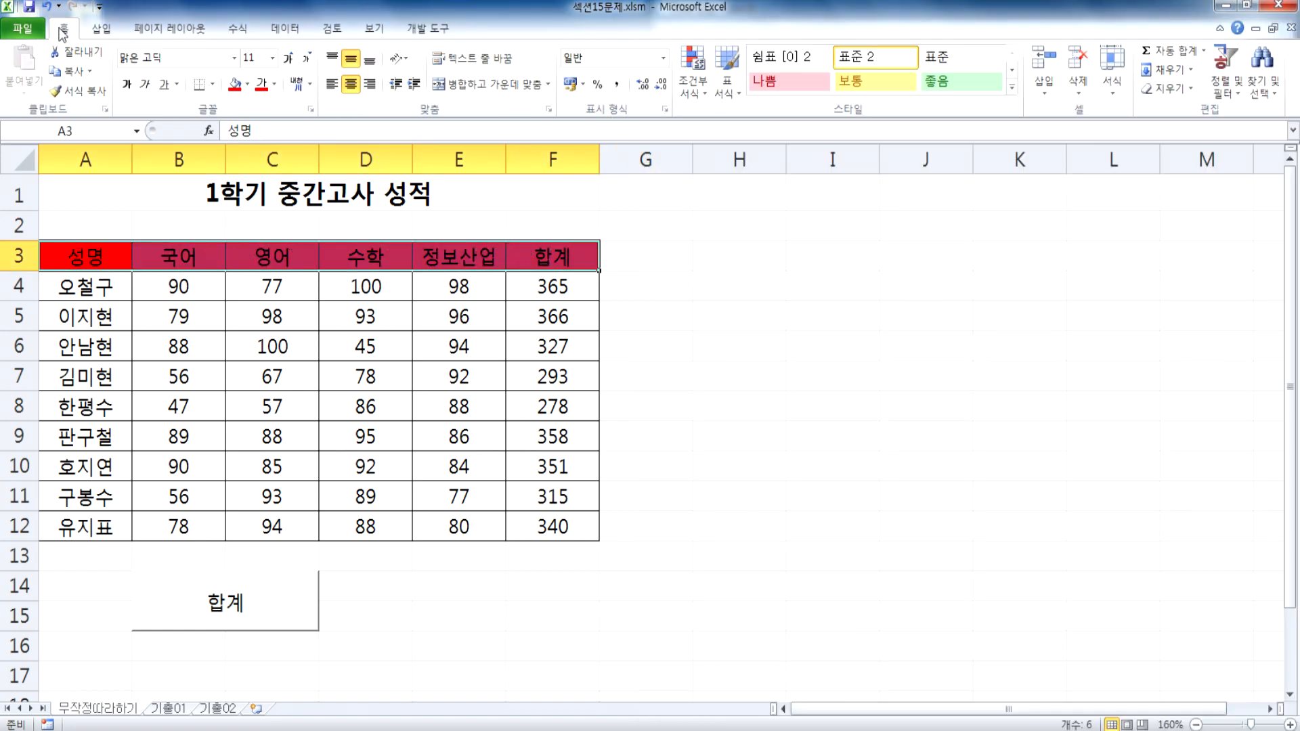
{"action": "left_click", "coordinate": [249, 85]}
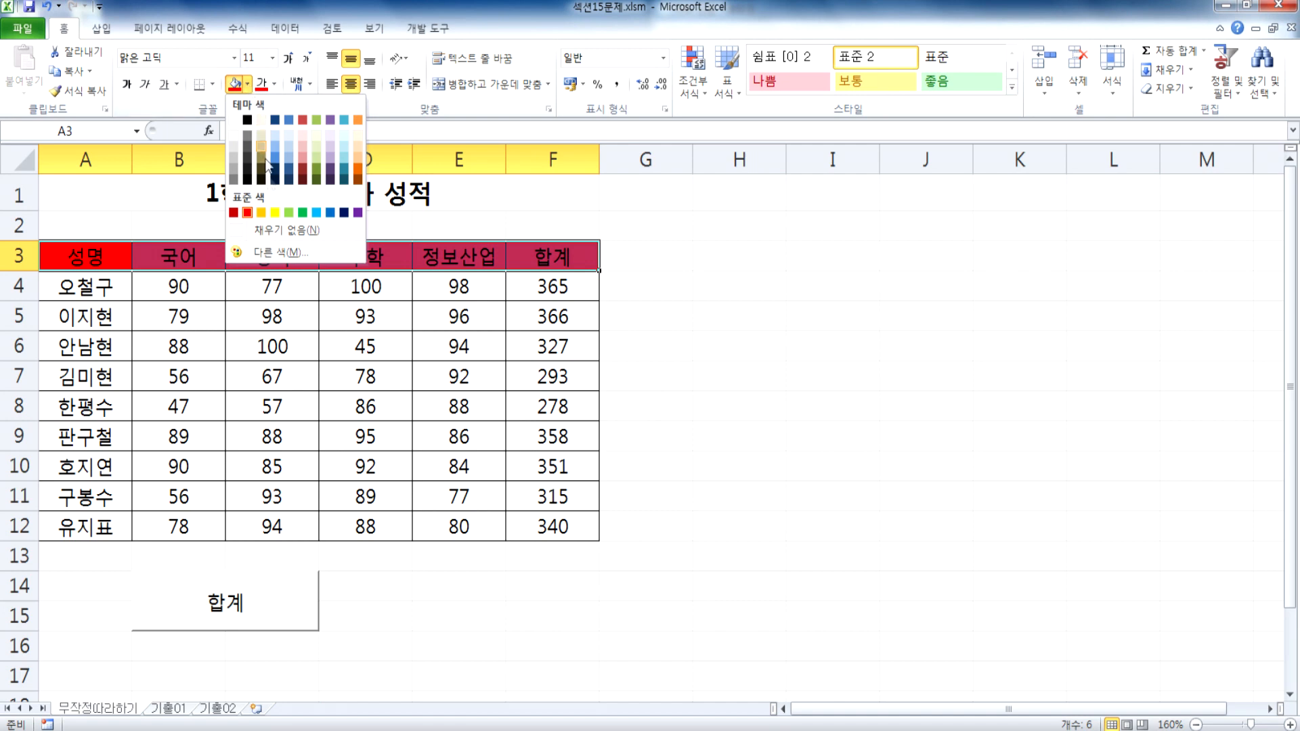
{"action": "left_click", "coordinate": [271, 231]}
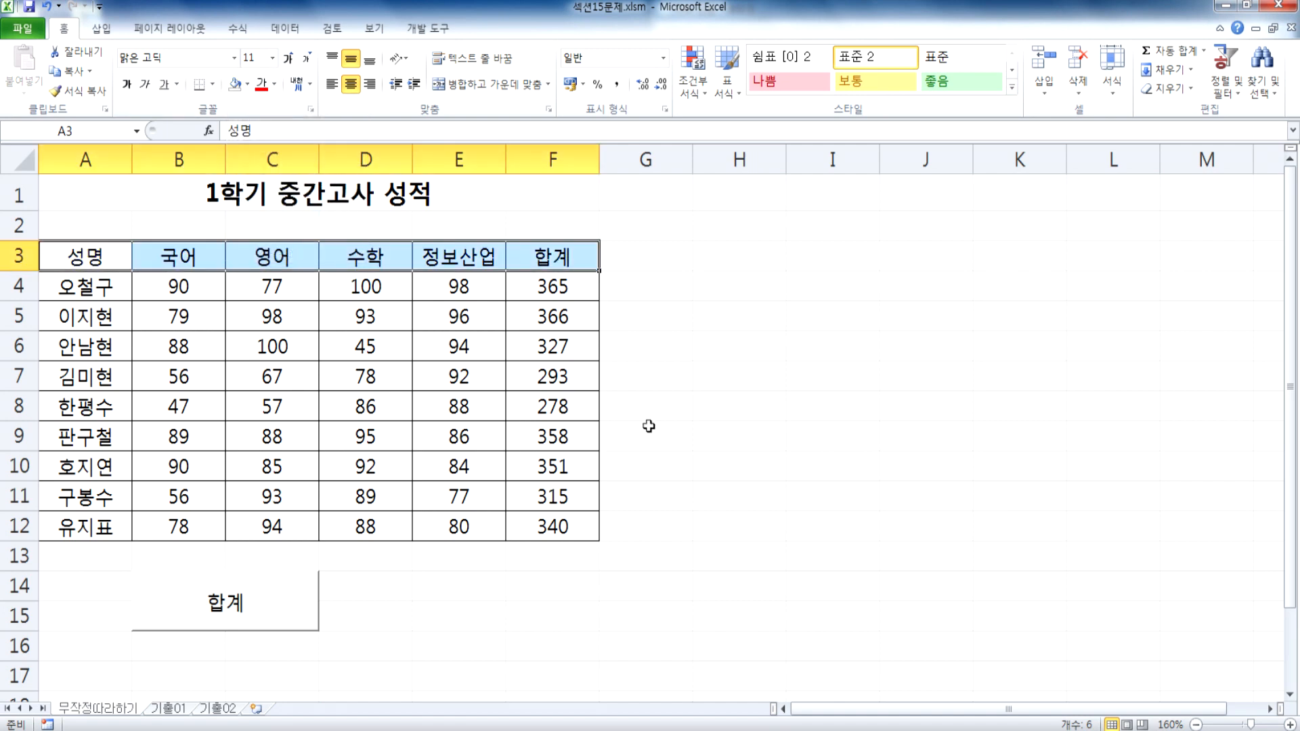
Step: Run the 셀음영 macro from the workbook's macro list to test it
{"action": "left_click", "coordinate": [647, 425]}
{"action": "left_click", "coordinate": [427, 28]}
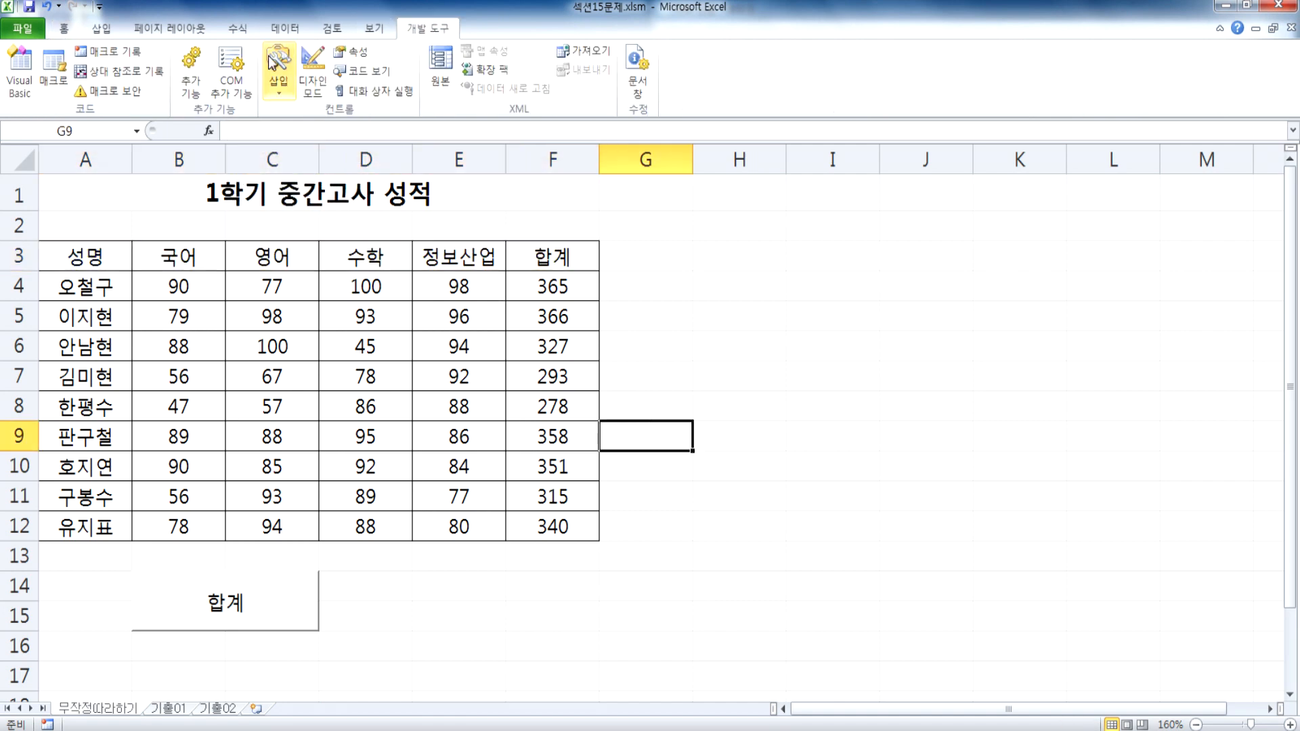
{"action": "left_click", "coordinate": [48, 80]}
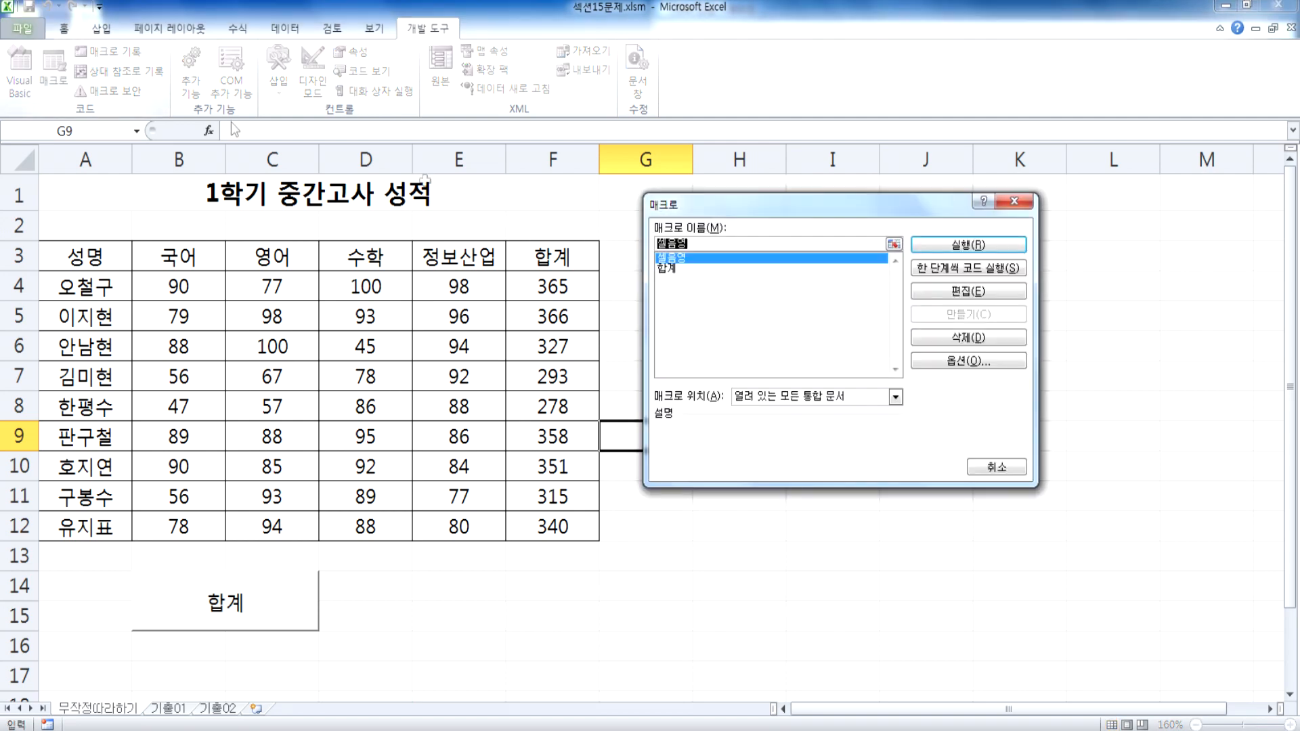
{"action": "left_click", "coordinate": [672, 268]}
{"action": "left_click", "coordinate": [672, 259]}
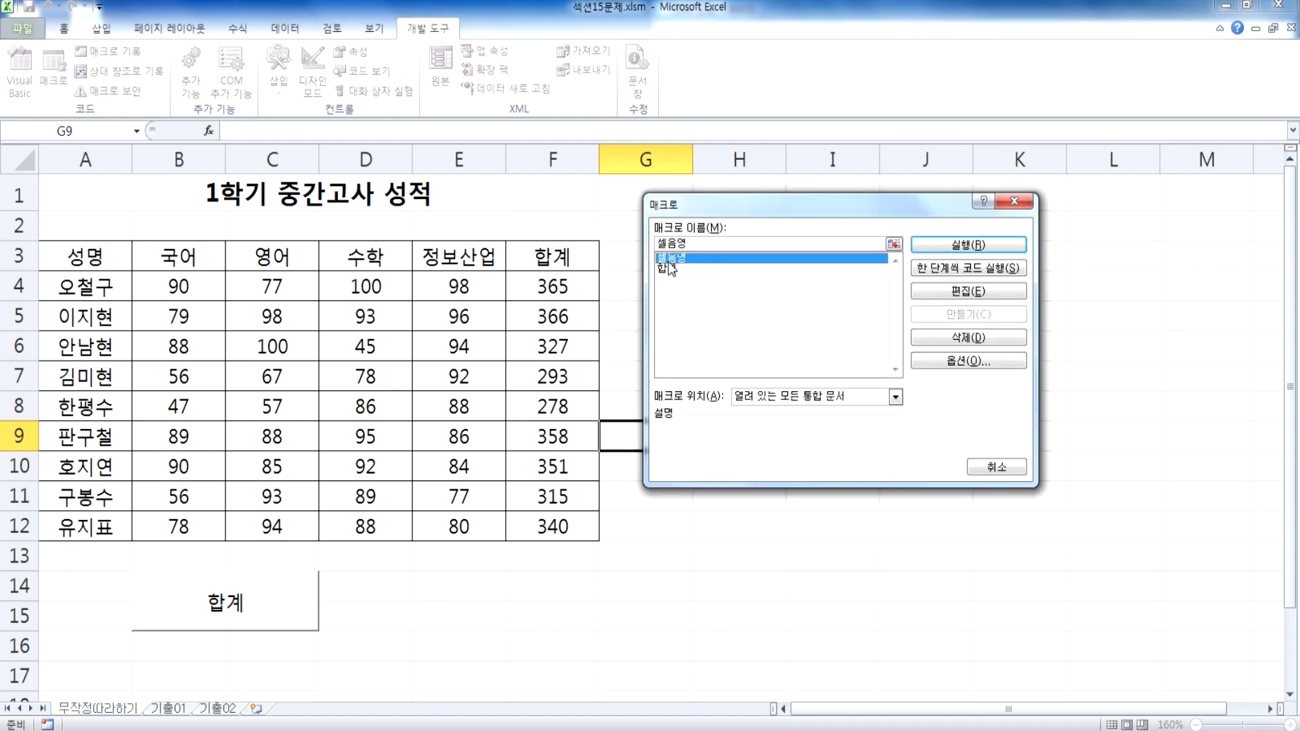
{"action": "left_click", "coordinate": [953, 253]}
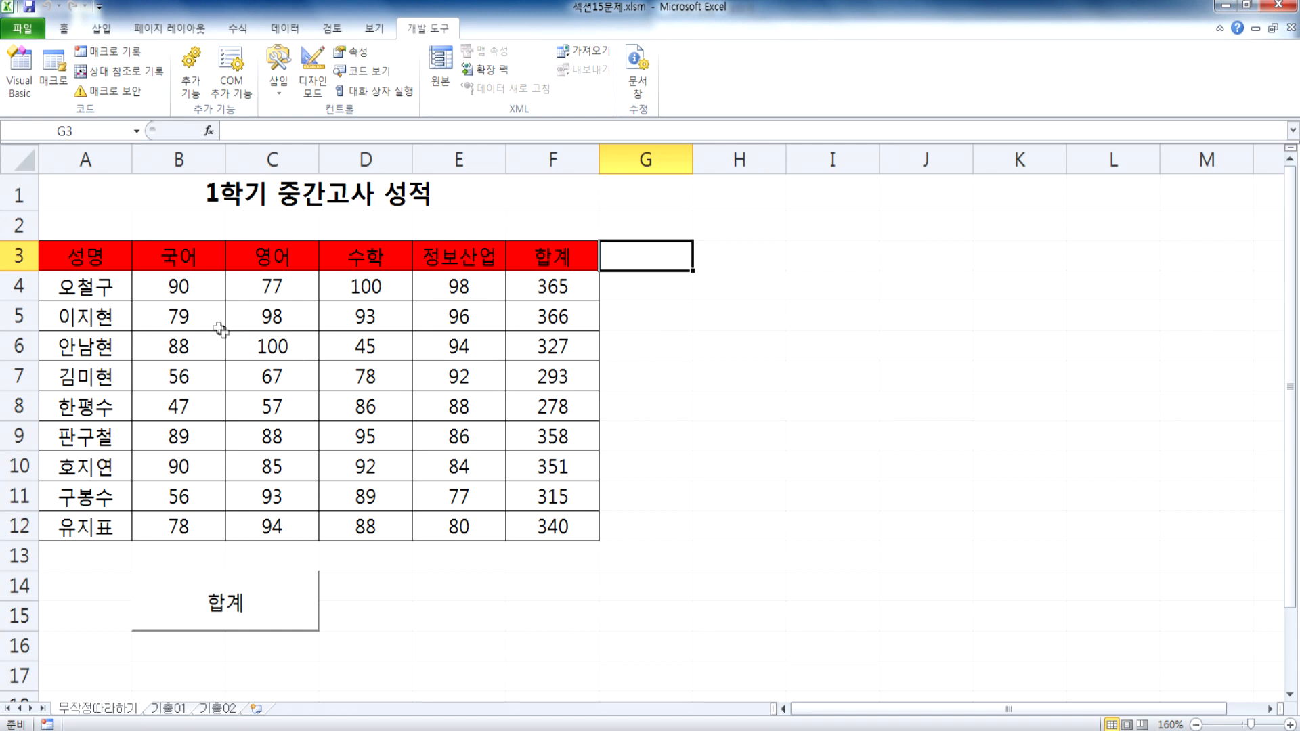
Step: Clear the fill color that the macro applied to A3:F3
{"action": "left_click_drag", "start_coordinate": [86, 256], "coordinate": [547, 266]}
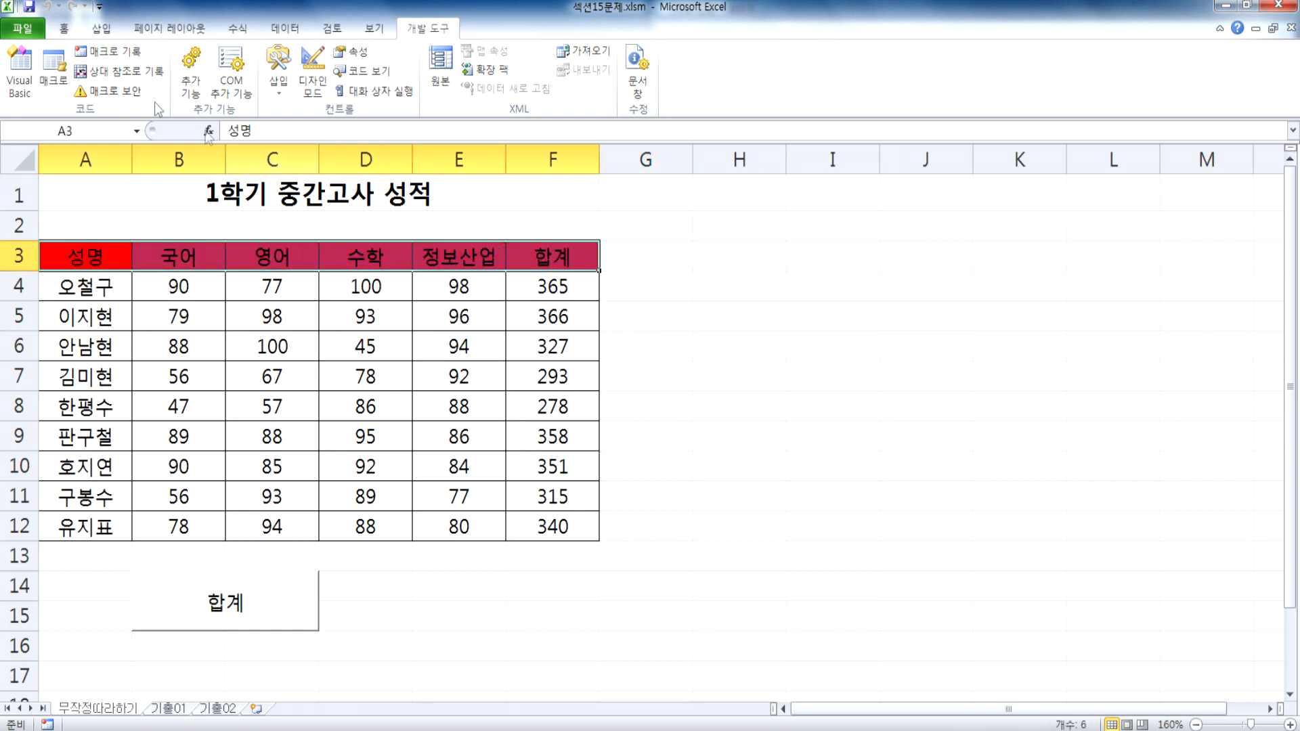
{"action": "left_click", "coordinate": [64, 28]}
{"action": "left_click", "coordinate": [236, 84]}
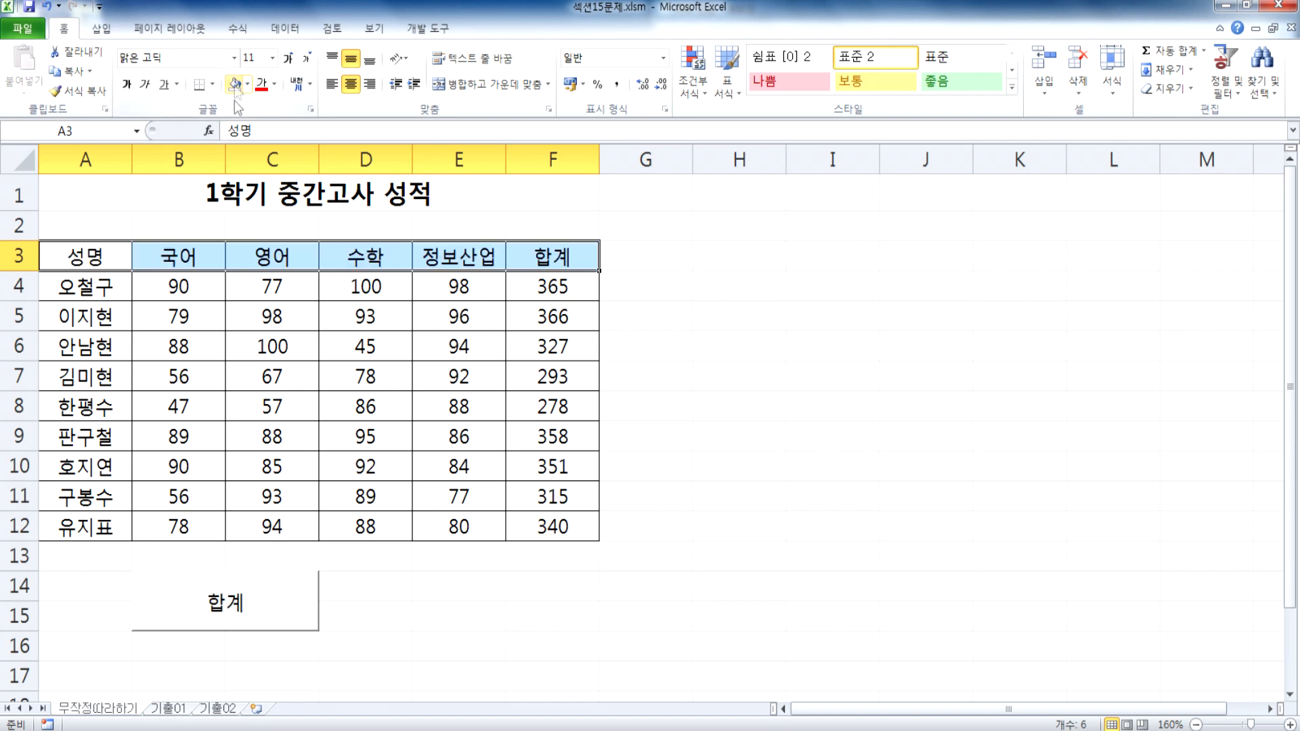
Step: Draw a rounded rectangle exactly over cells E14:F15, about 3.83 cm wide and 1.18 cm high
{"action": "left_click", "coordinate": [298, 369]}
{"action": "left_click", "coordinate": [451, 576]}
{"action": "left_click_drag", "start_coordinate": [478, 578], "coordinate": [580, 614]}
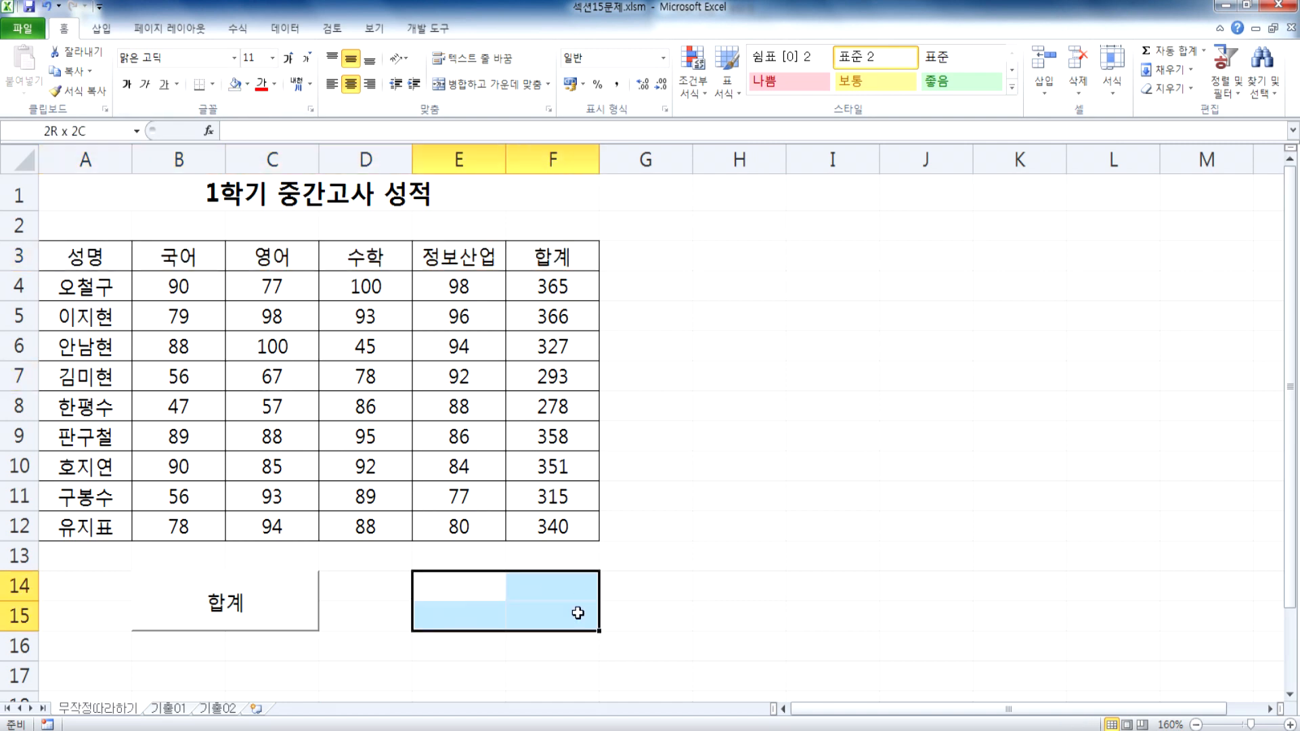
{"action": "scroll", "coordinate": [502, 555], "scroll_direction": "down", "scroll_amount": 1}
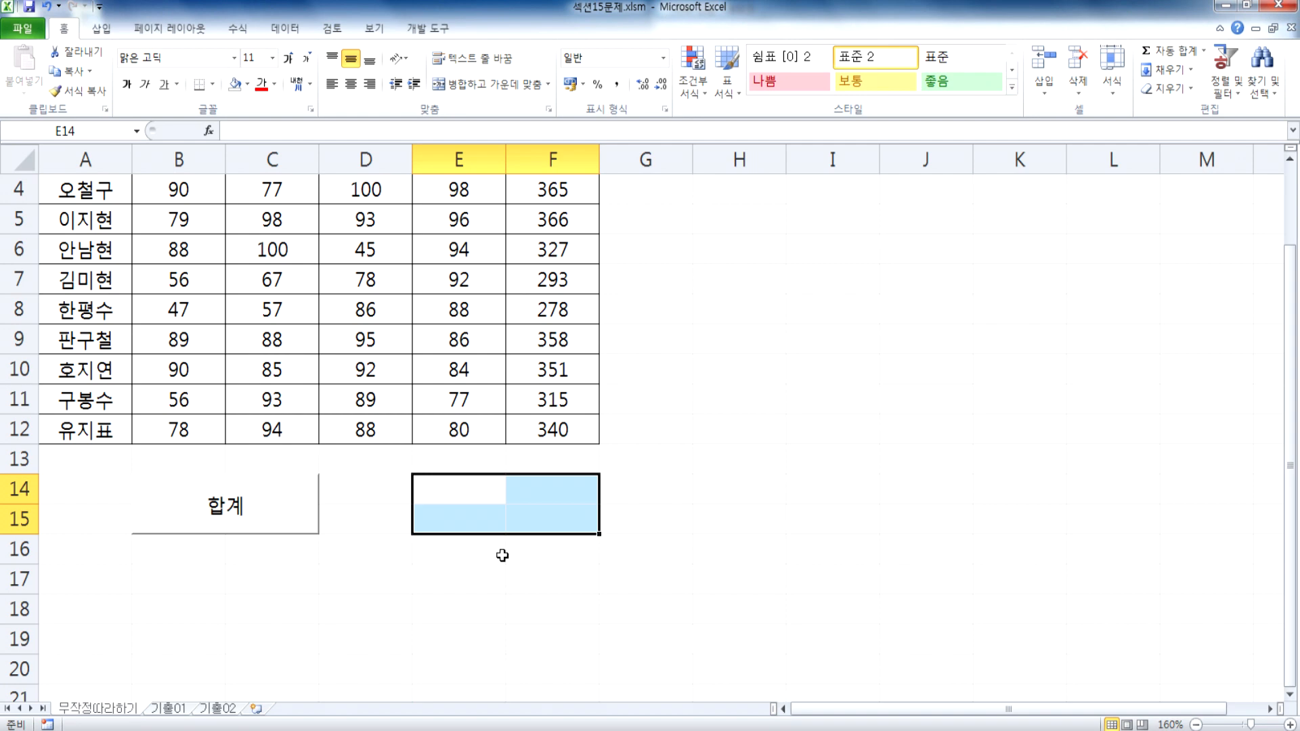
{"action": "scroll", "coordinate": [546, 562], "scroll_direction": "down", "scroll_amount": 3}
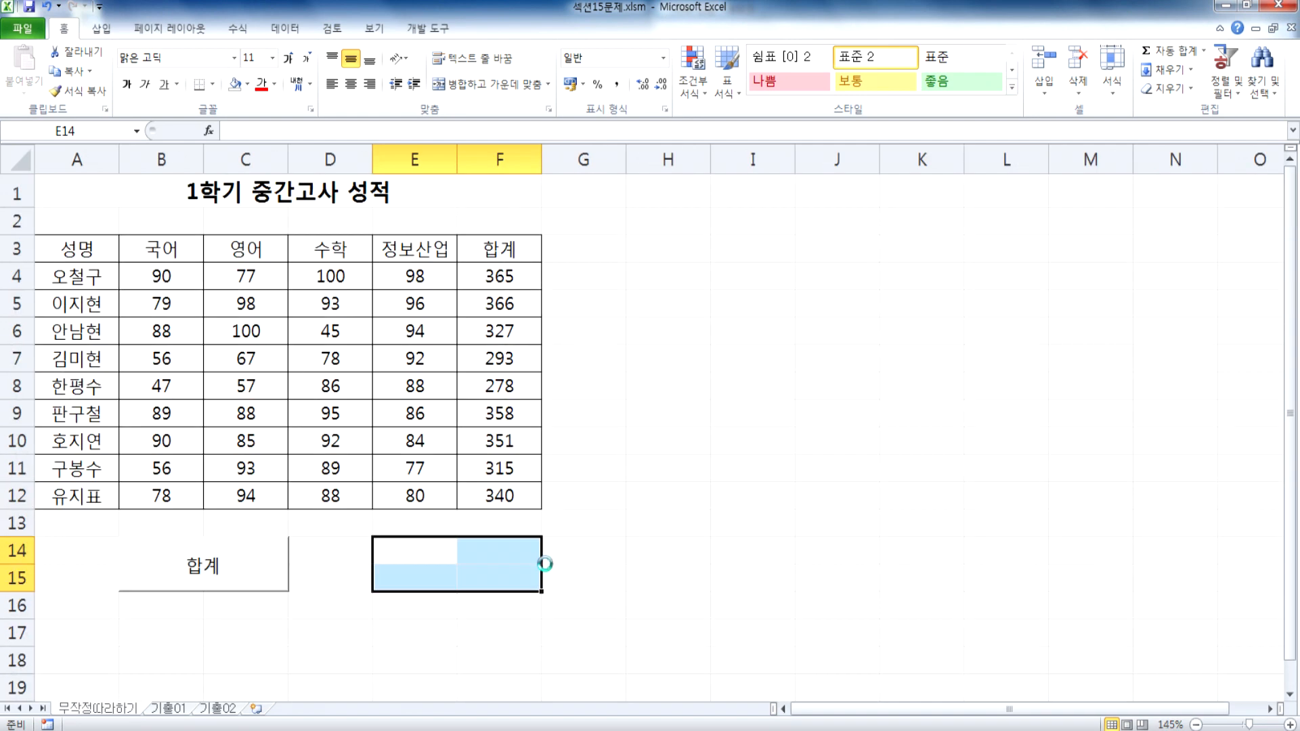
{"action": "scroll", "coordinate": [479, 560], "scroll_direction": "up", "scroll_amount": 1}
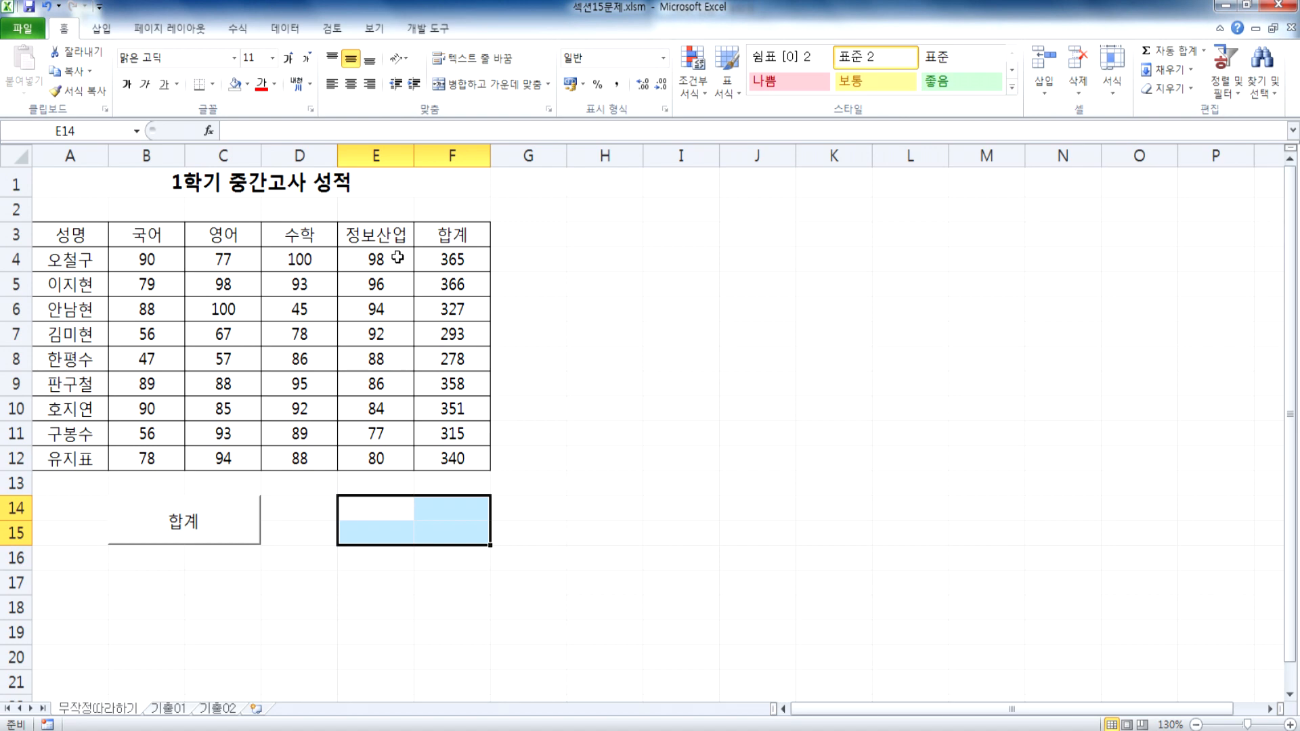
{"action": "left_click", "coordinate": [102, 29]}
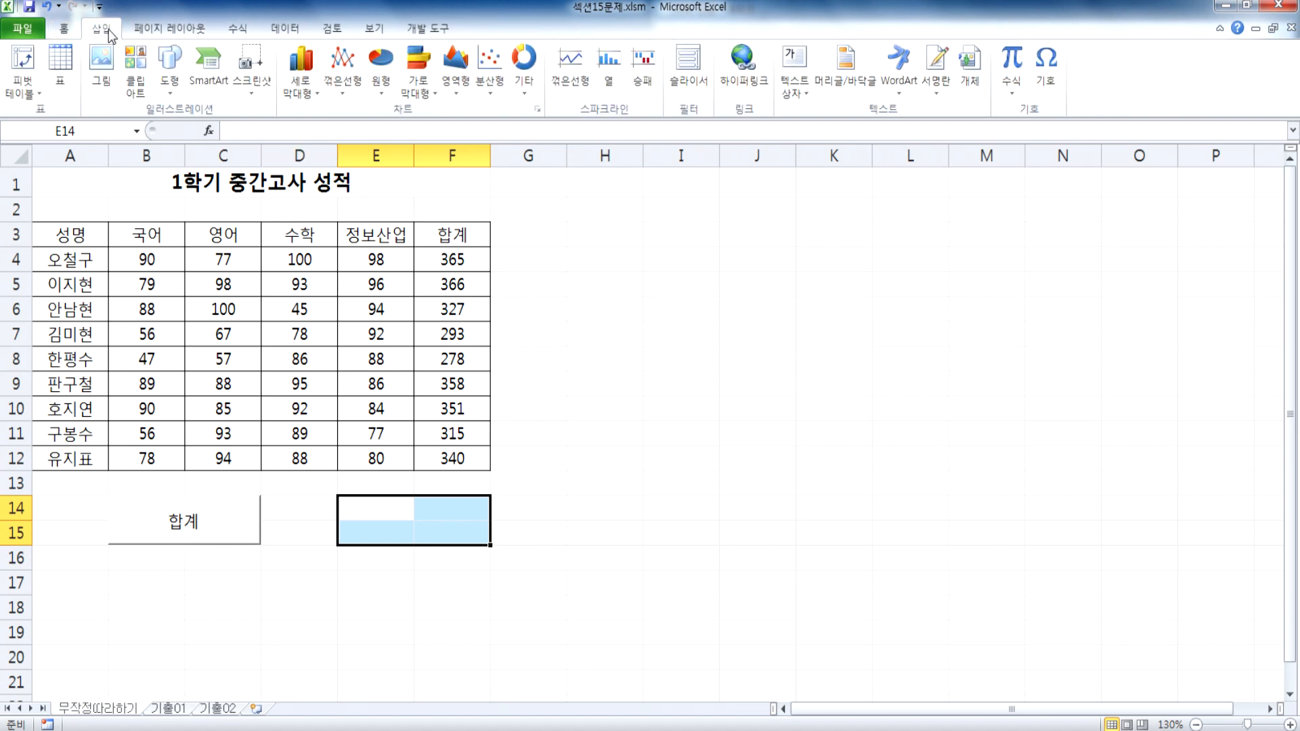
{"action": "left_click", "coordinate": [169, 82]}
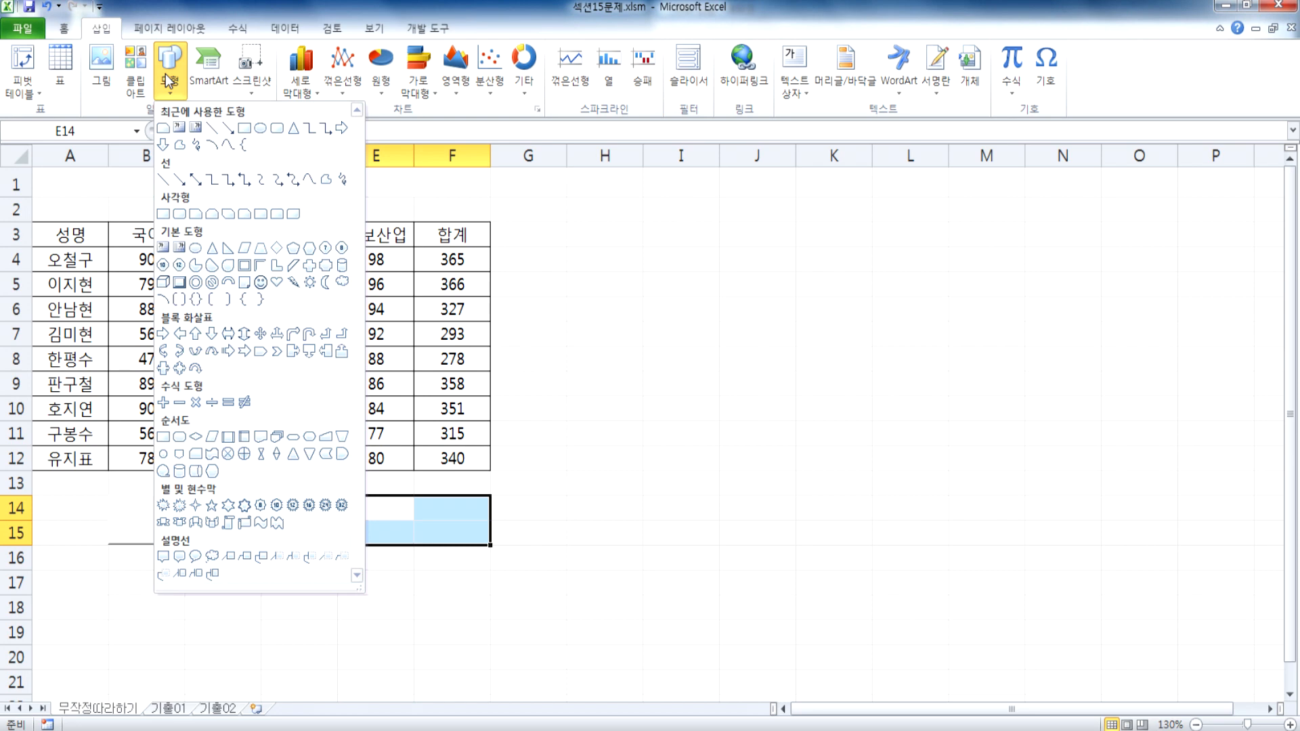
{"action": "left_click", "coordinate": [183, 211]}
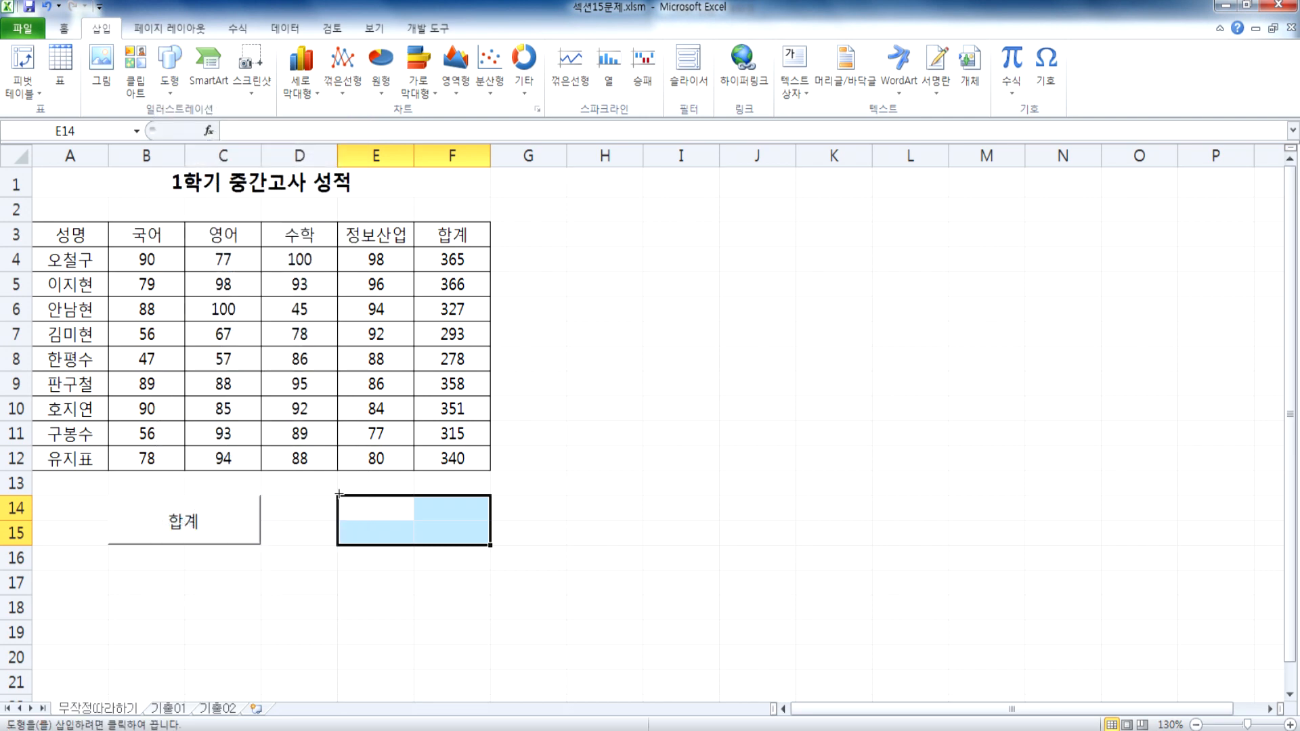
{"action": "left_click_drag", "start_coordinate": [358, 500], "coordinate": [473, 543]}
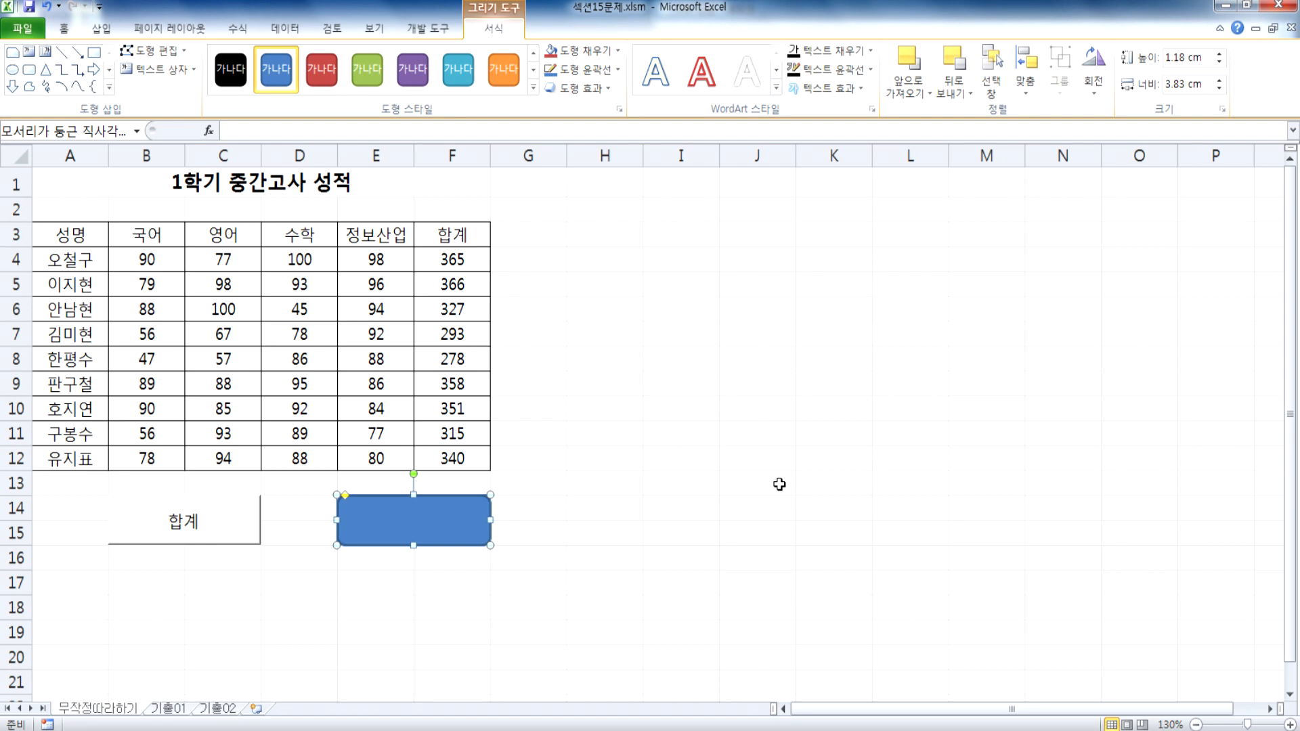
Step: Label the rounded rectangle 셀음영, then try enlarging it and undo that resize
{"action": "type", "text": "셀음영"}
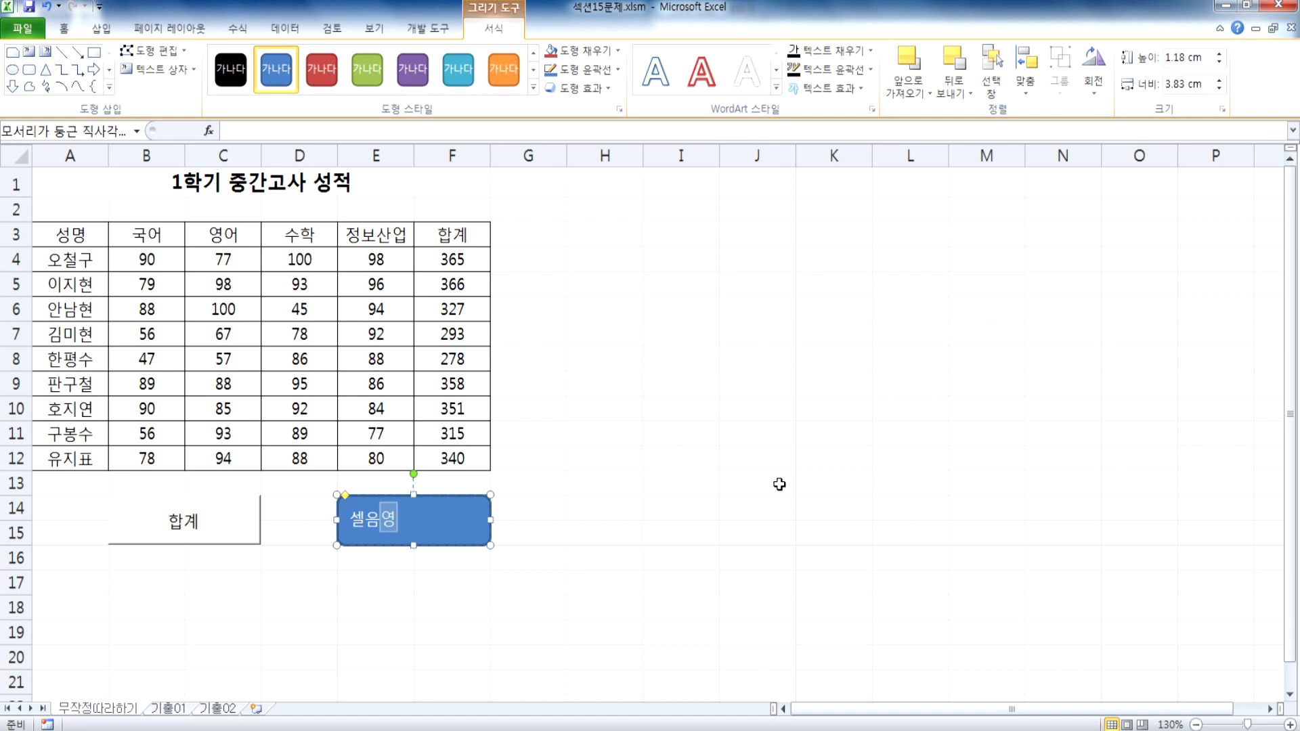
{"action": "left_click", "coordinate": [459, 533]}
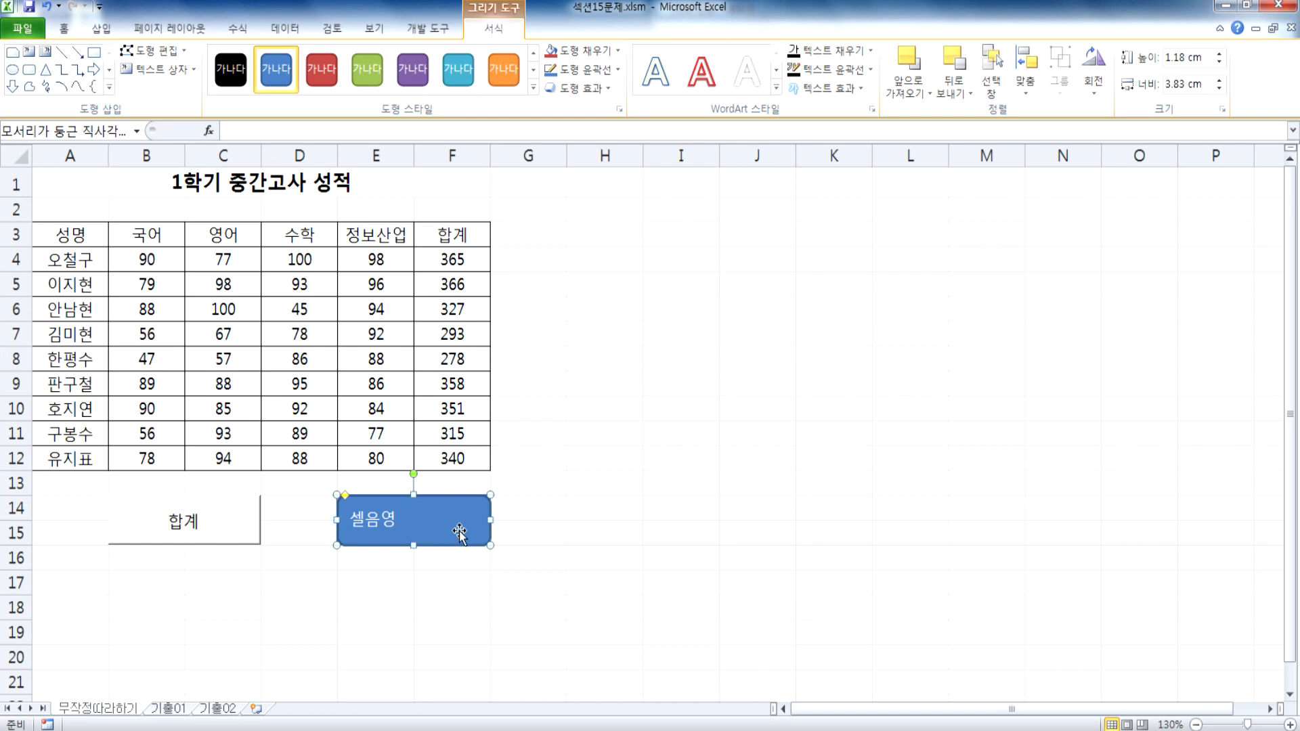
{"action": "left_click_drag", "start_coordinate": [490, 545], "coordinate": [579, 680]}
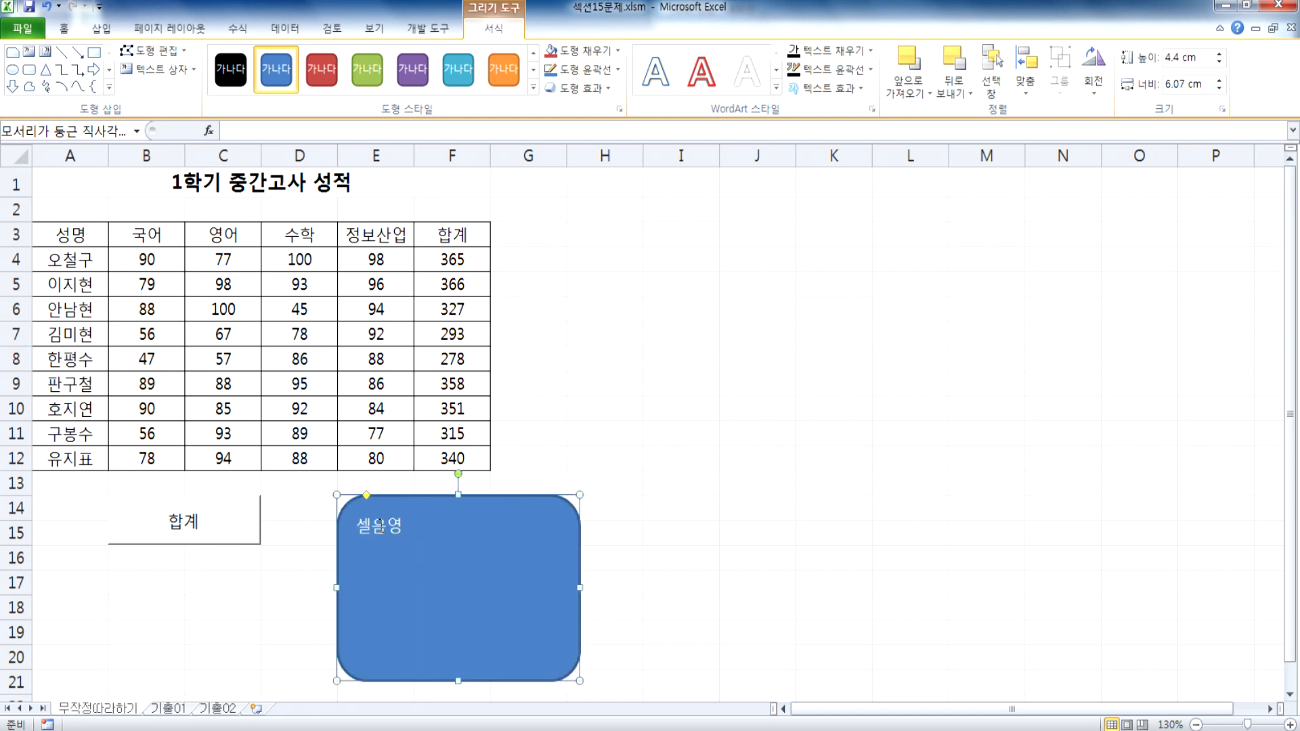
{"action": "key", "text": "ctrl+z"}
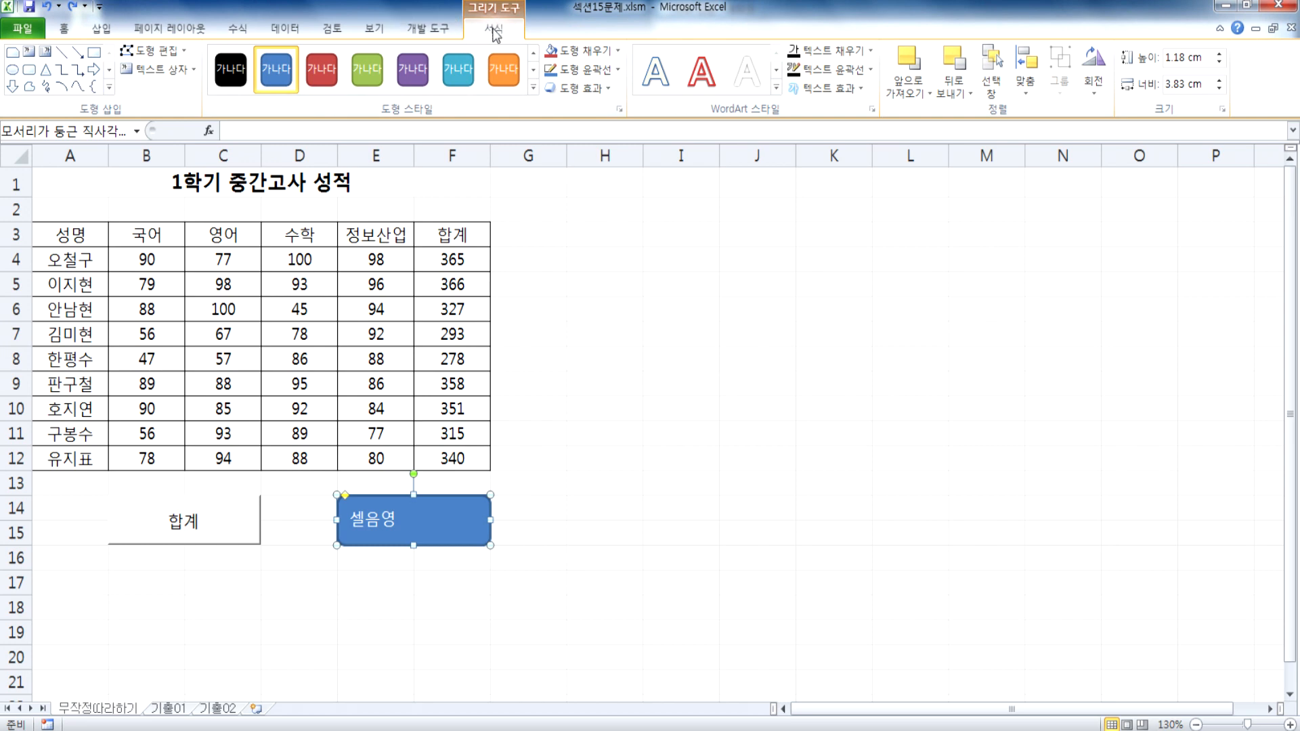
Step: Look through the rounded rectangle's drawing format commands for a way to align its text
{"action": "left_click", "coordinate": [1022, 87]}
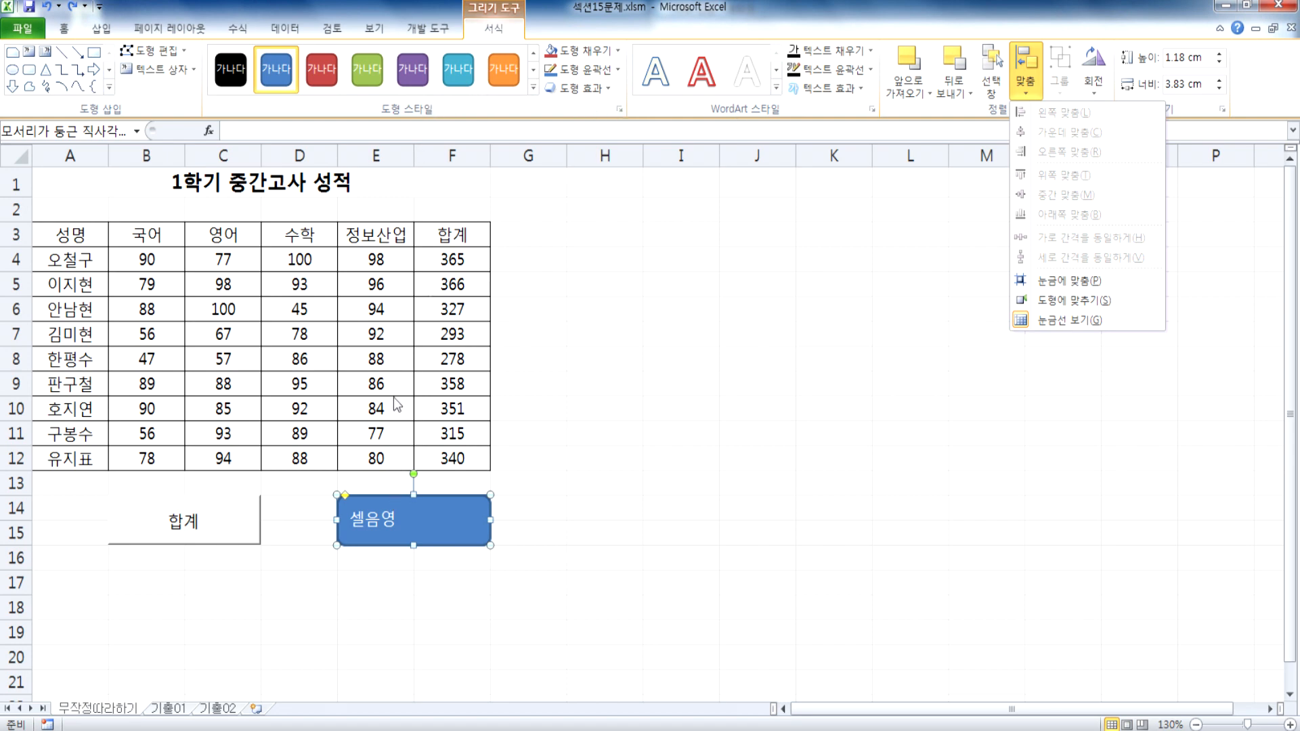
{"action": "left_click", "coordinate": [440, 28]}
{"action": "left_click", "coordinate": [492, 29]}
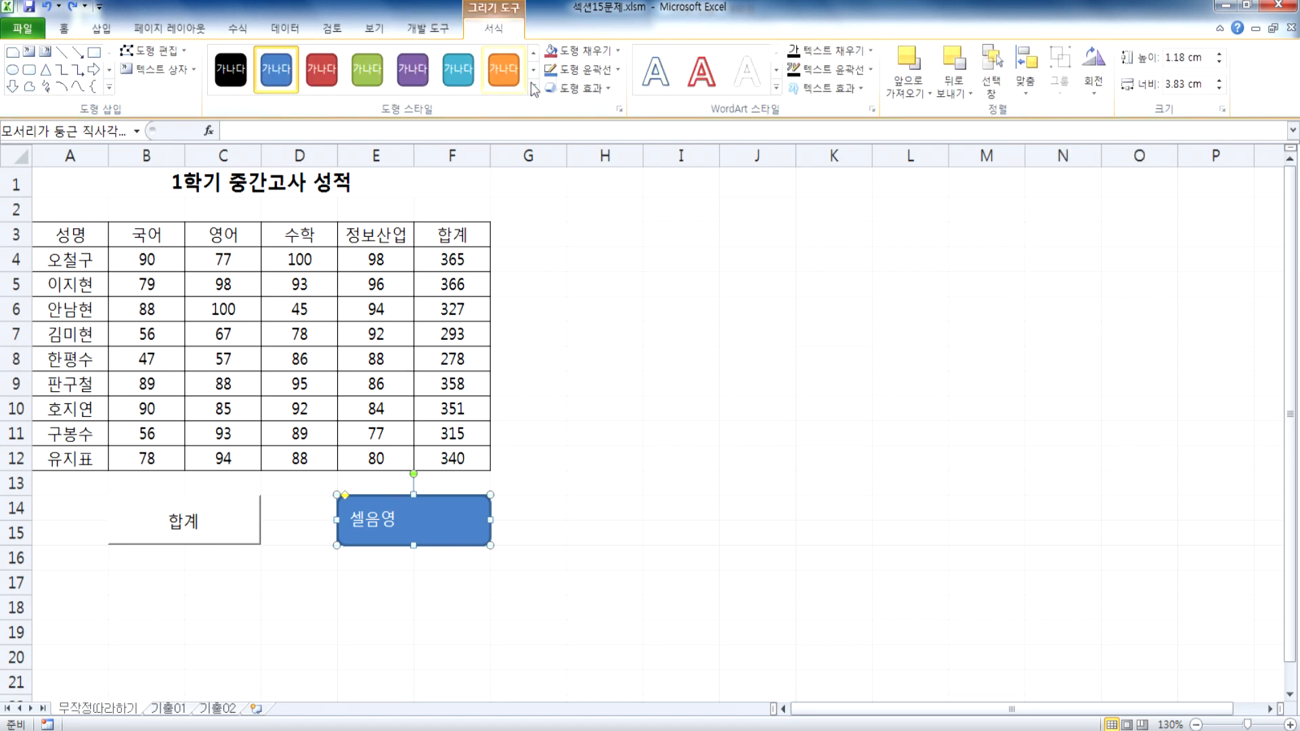
{"action": "left_click", "coordinate": [168, 71]}
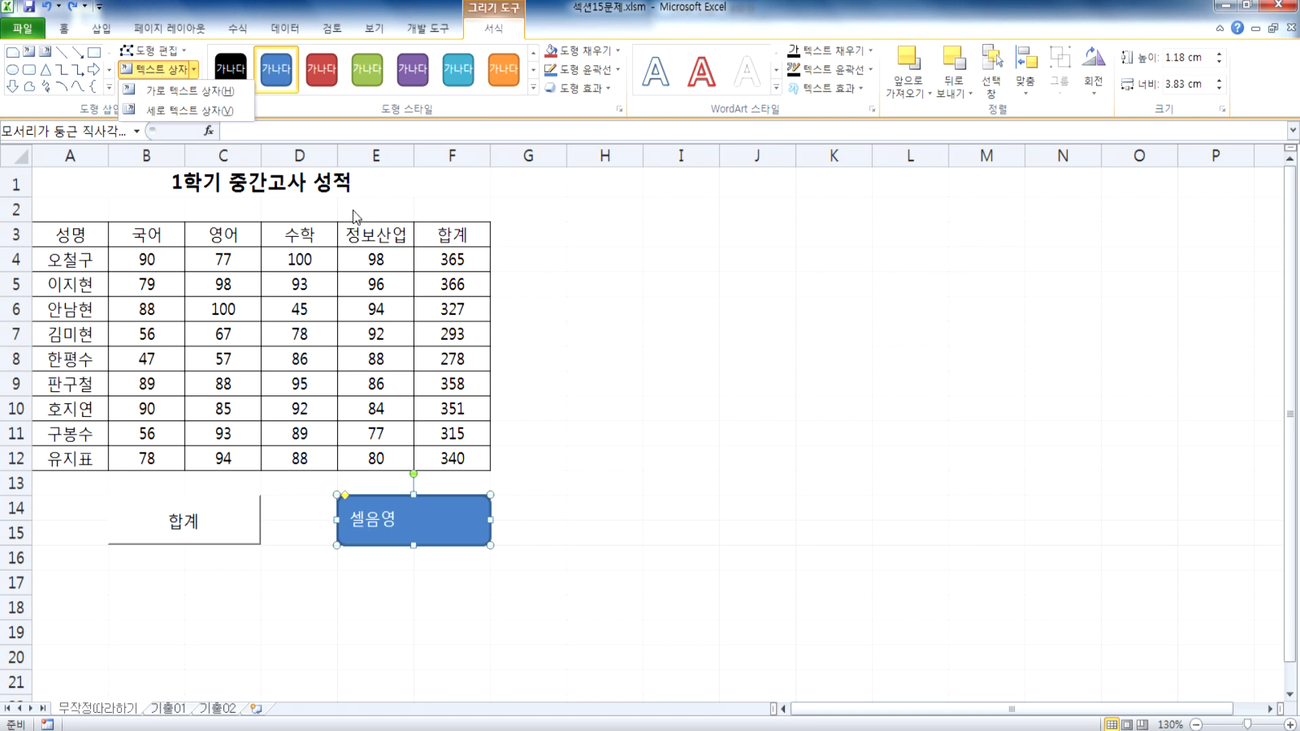
{"action": "left_click", "coordinate": [1026, 91]}
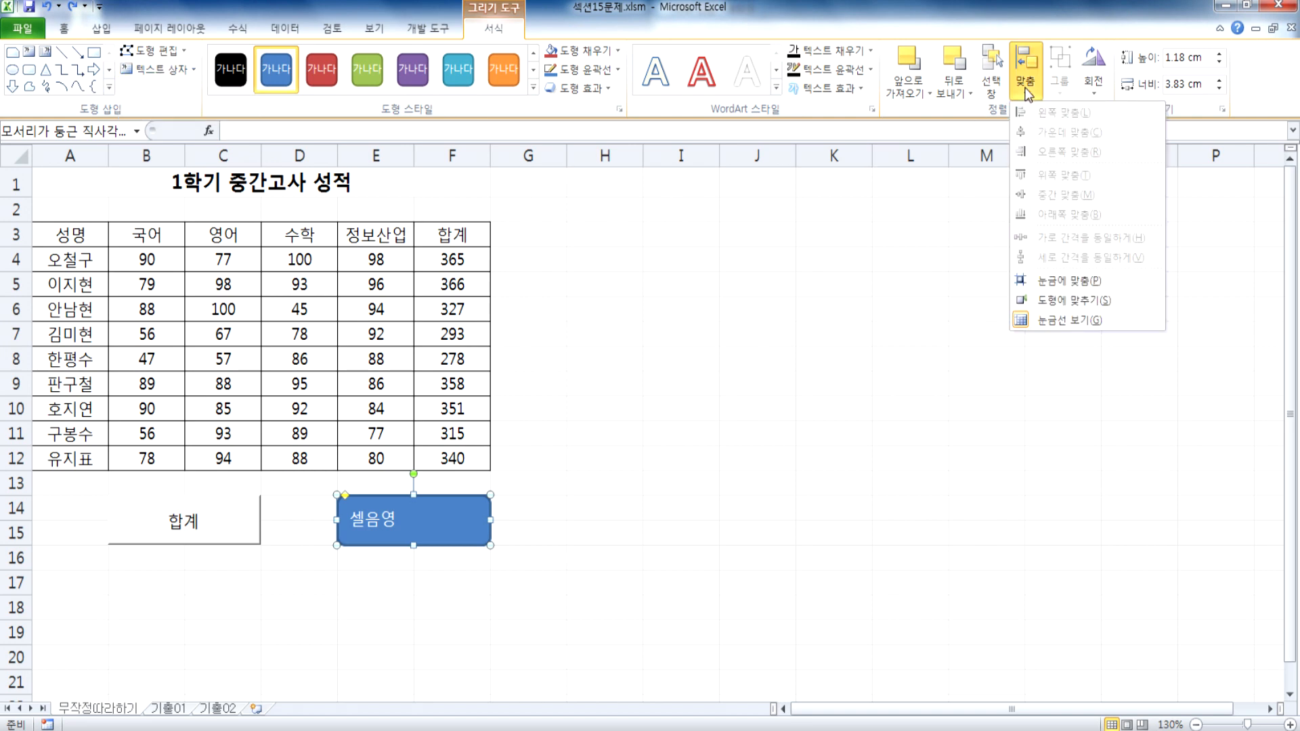
{"action": "left_click", "coordinate": [1027, 87]}
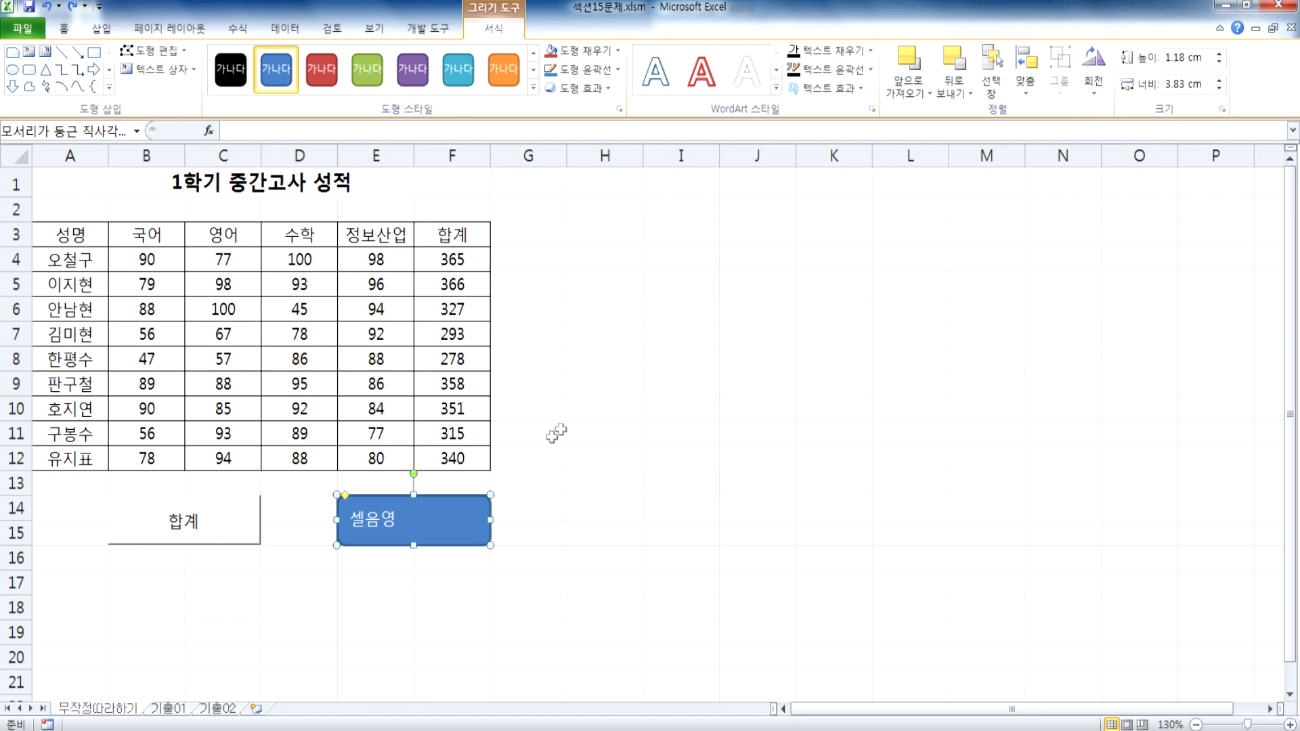
{"action": "left_click", "coordinate": [858, 89]}
{"action": "left_click", "coordinate": [860, 89]}
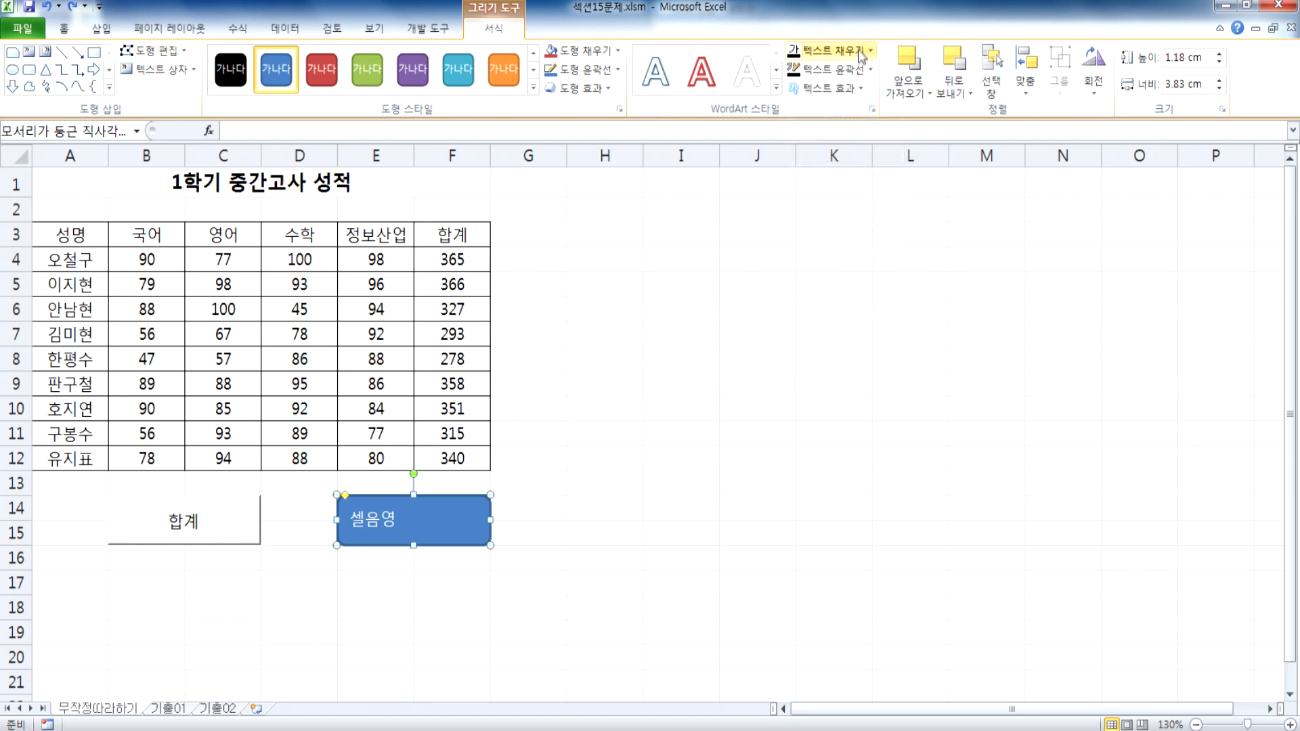
{"action": "right_click", "coordinate": [477, 518]}
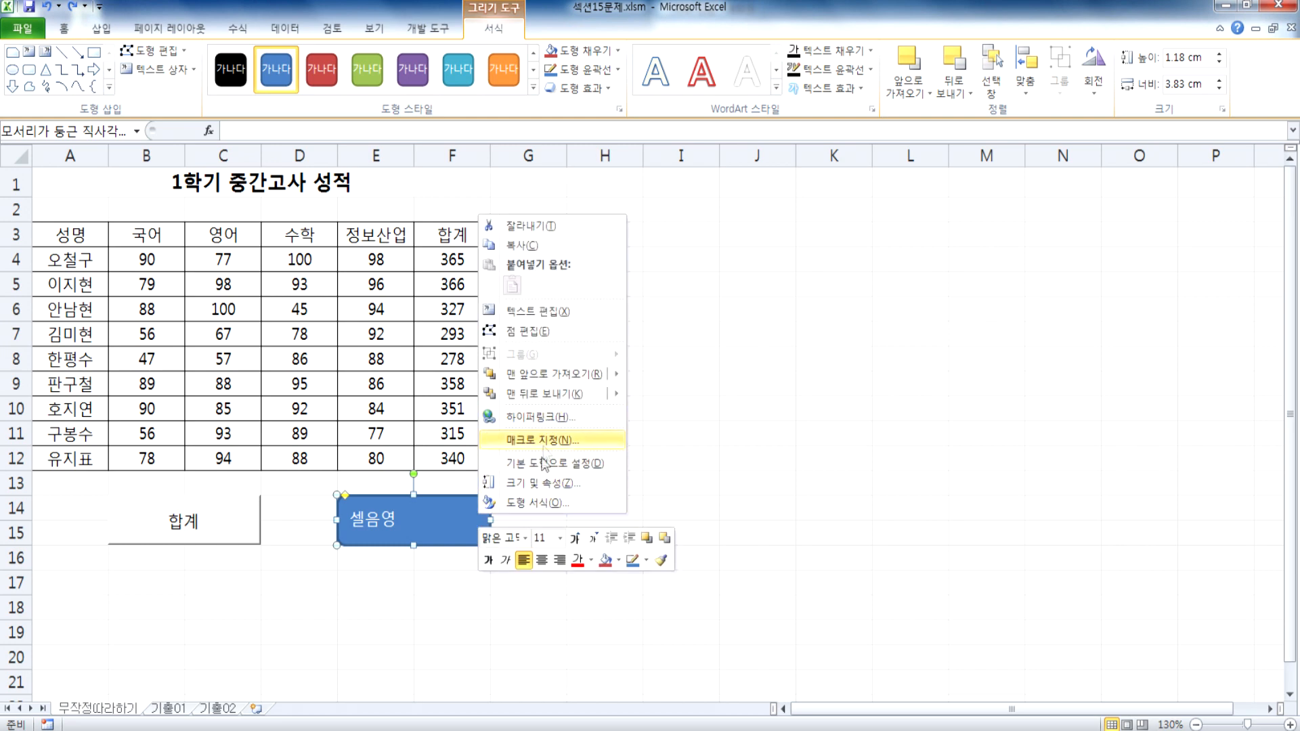
{"action": "left_click", "coordinate": [539, 311]}
{"action": "left_click", "coordinate": [490, 518]}
Step: Set the 셀음영 shape's text box to vertical alignment 중간 with text direction 가로
{"action": "right_click", "coordinate": [462, 518]}
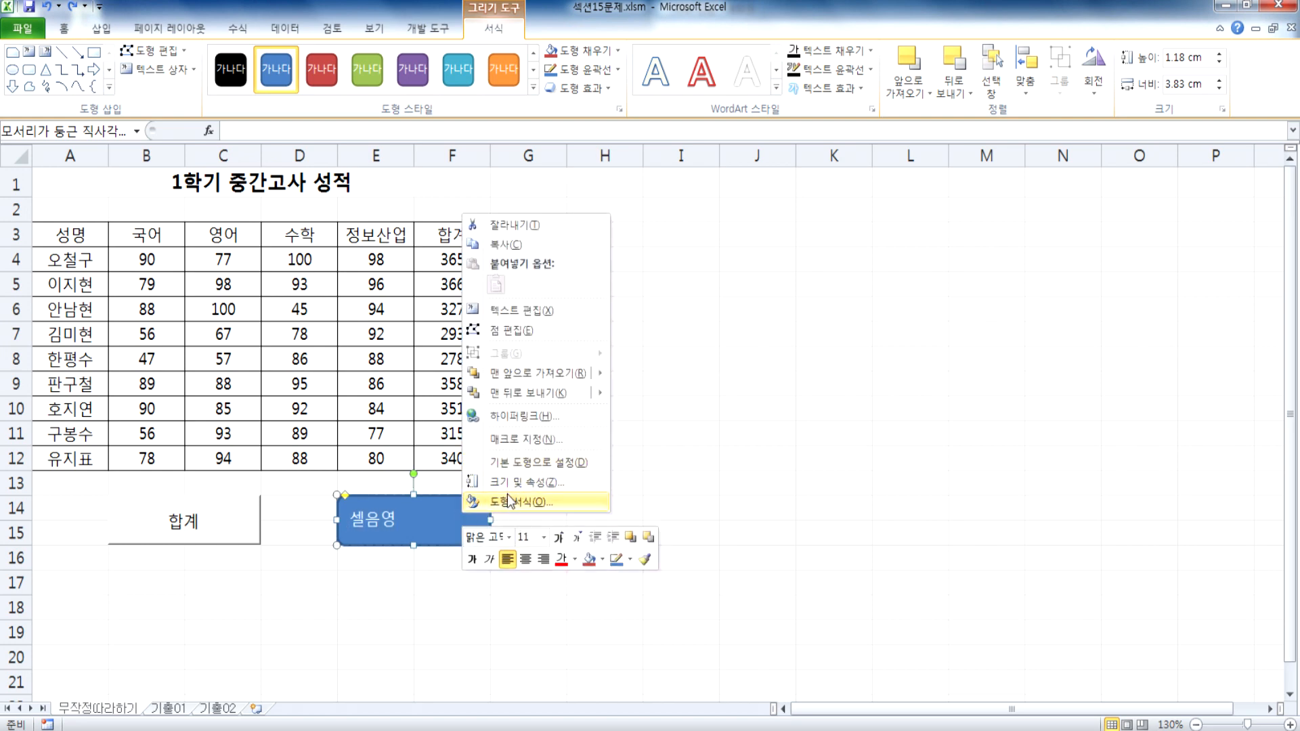
{"action": "left_click", "coordinate": [507, 501]}
{"action": "left_click_drag", "start_coordinate": [688, 175], "coordinate": [945, 110]}
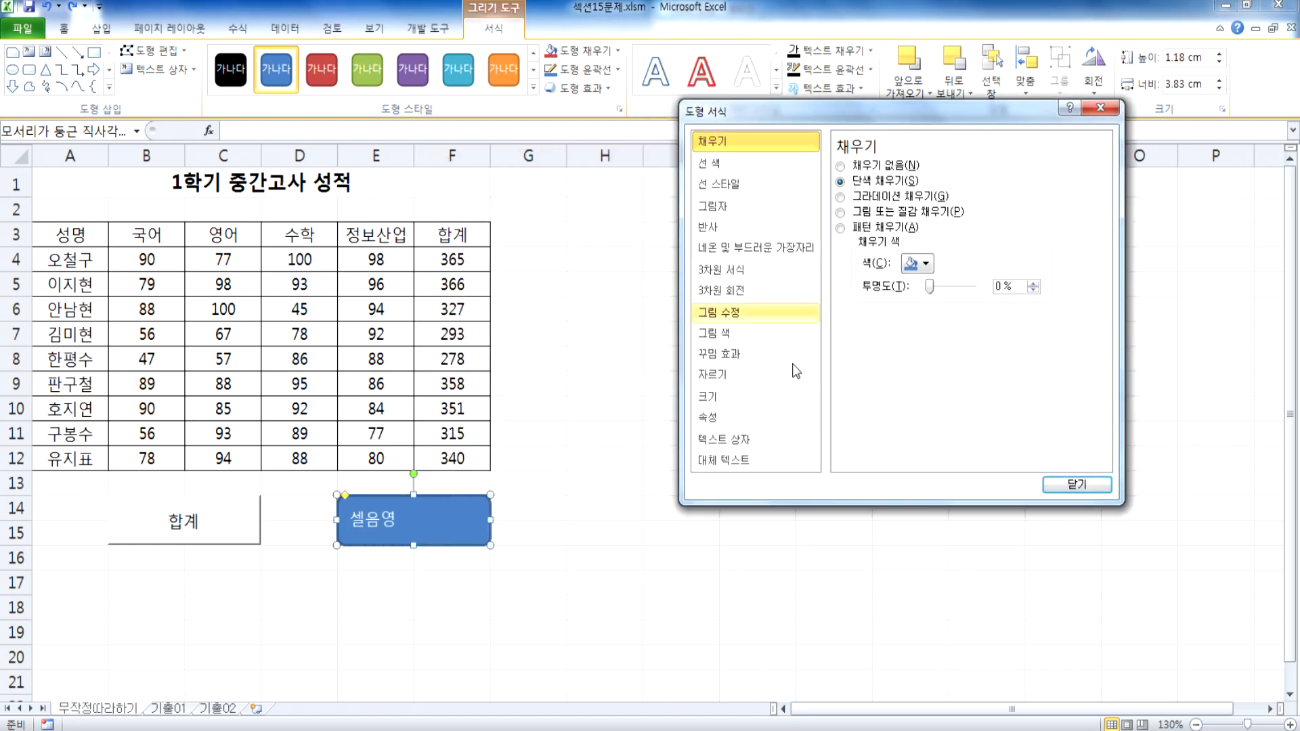
{"action": "left_click", "coordinate": [713, 447]}
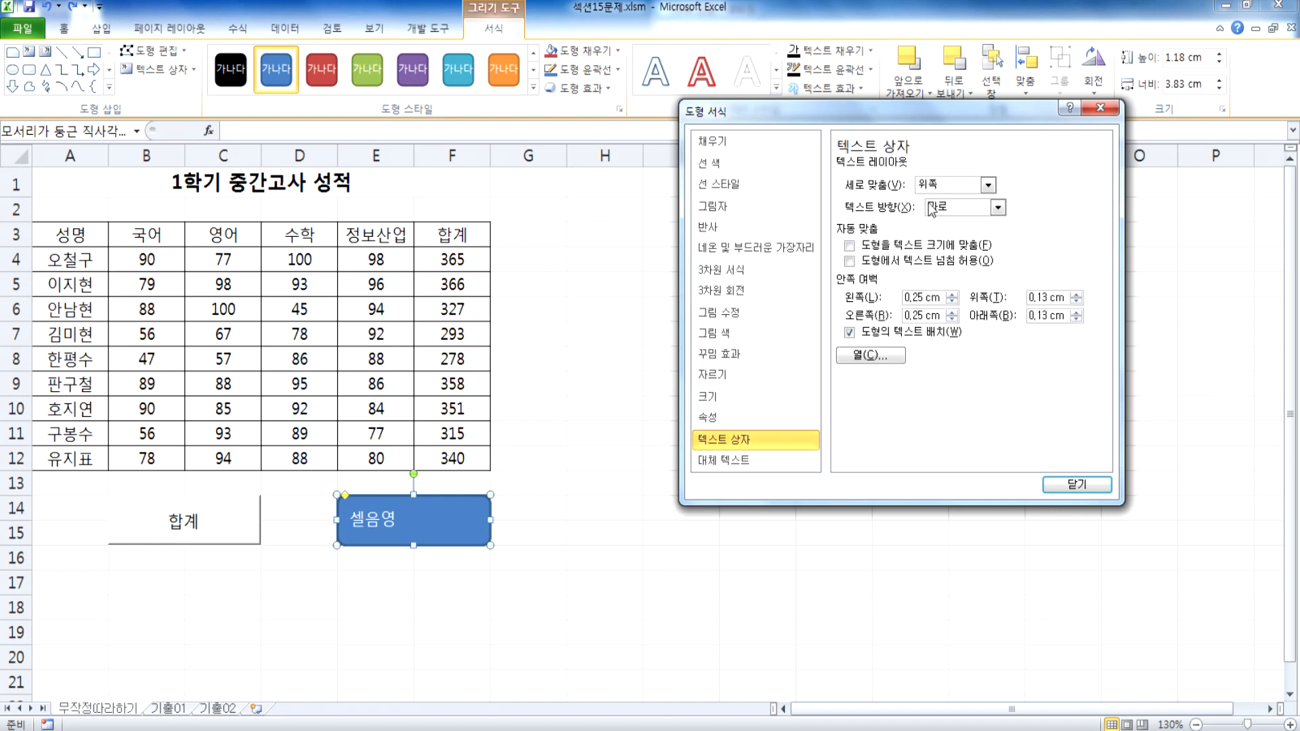
{"action": "left_click", "coordinate": [934, 187]}
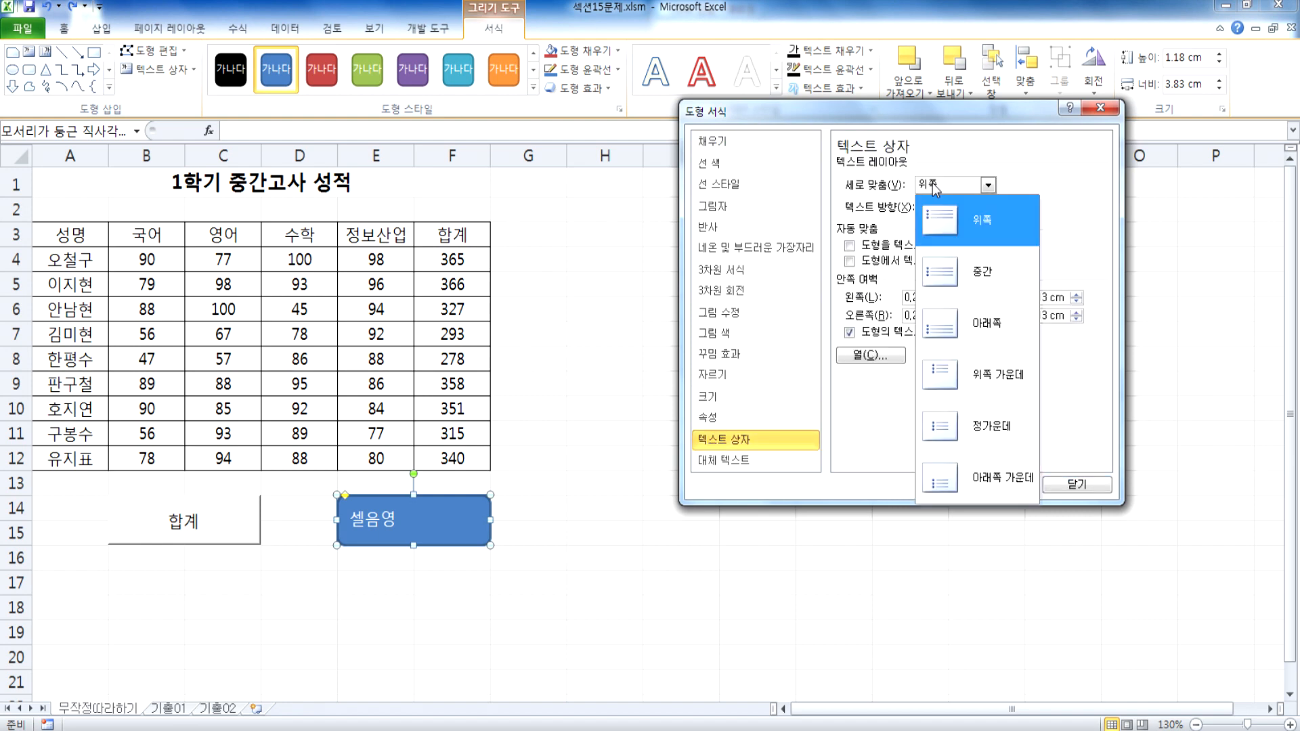
{"action": "left_click", "coordinate": [958, 274]}
{"action": "left_click", "coordinate": [962, 210]}
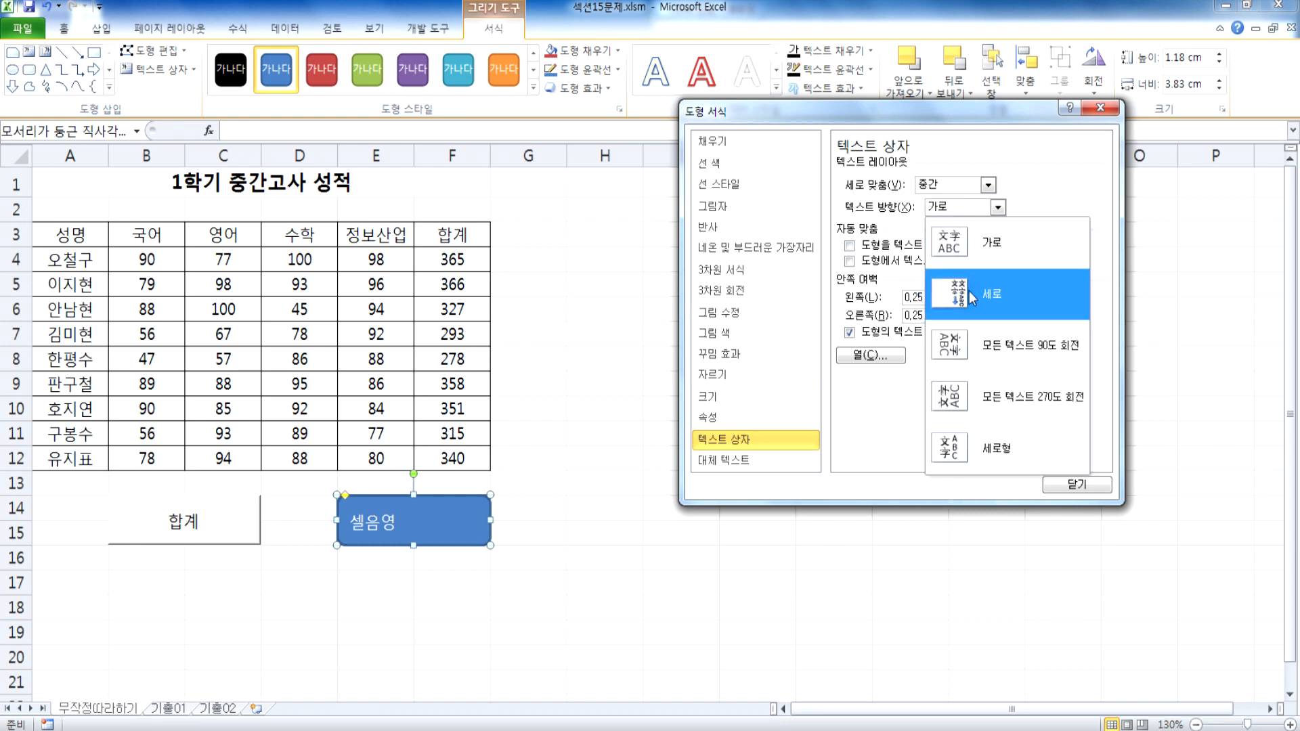
{"action": "left_click", "coordinate": [985, 241]}
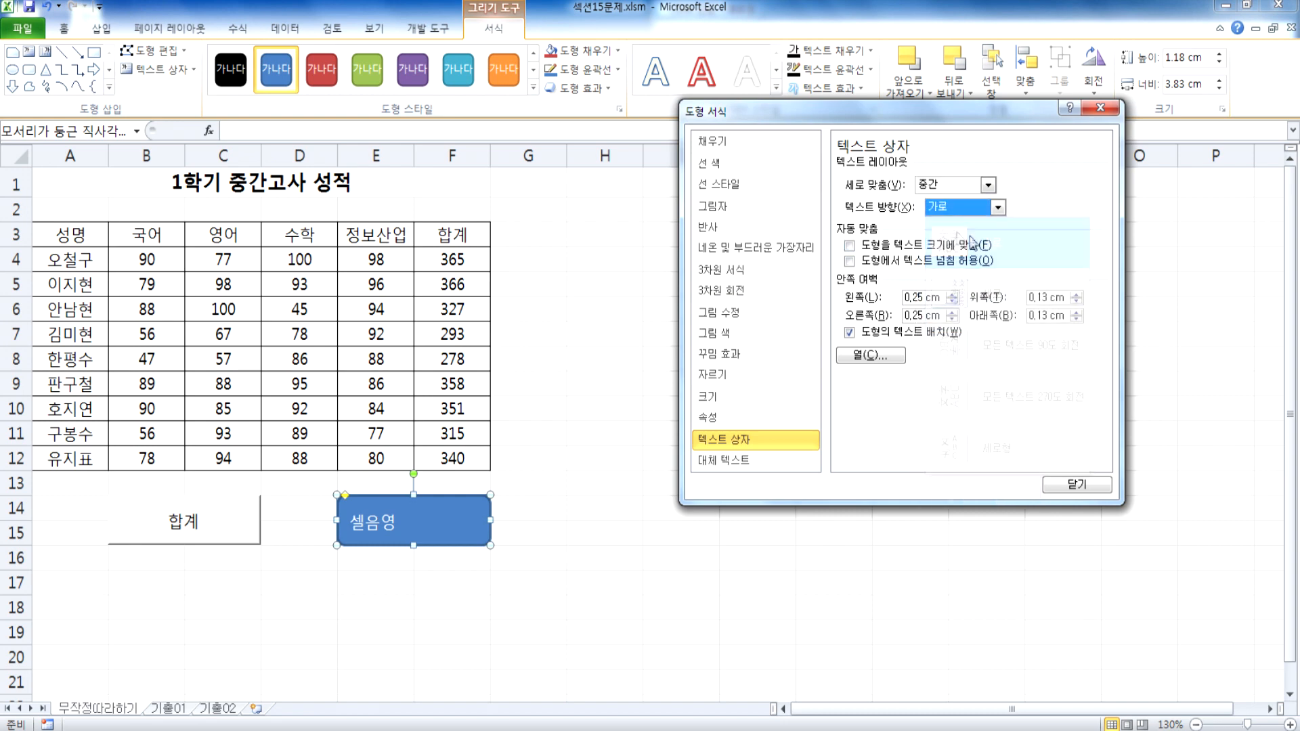
{"action": "key", "text": "Escape"}
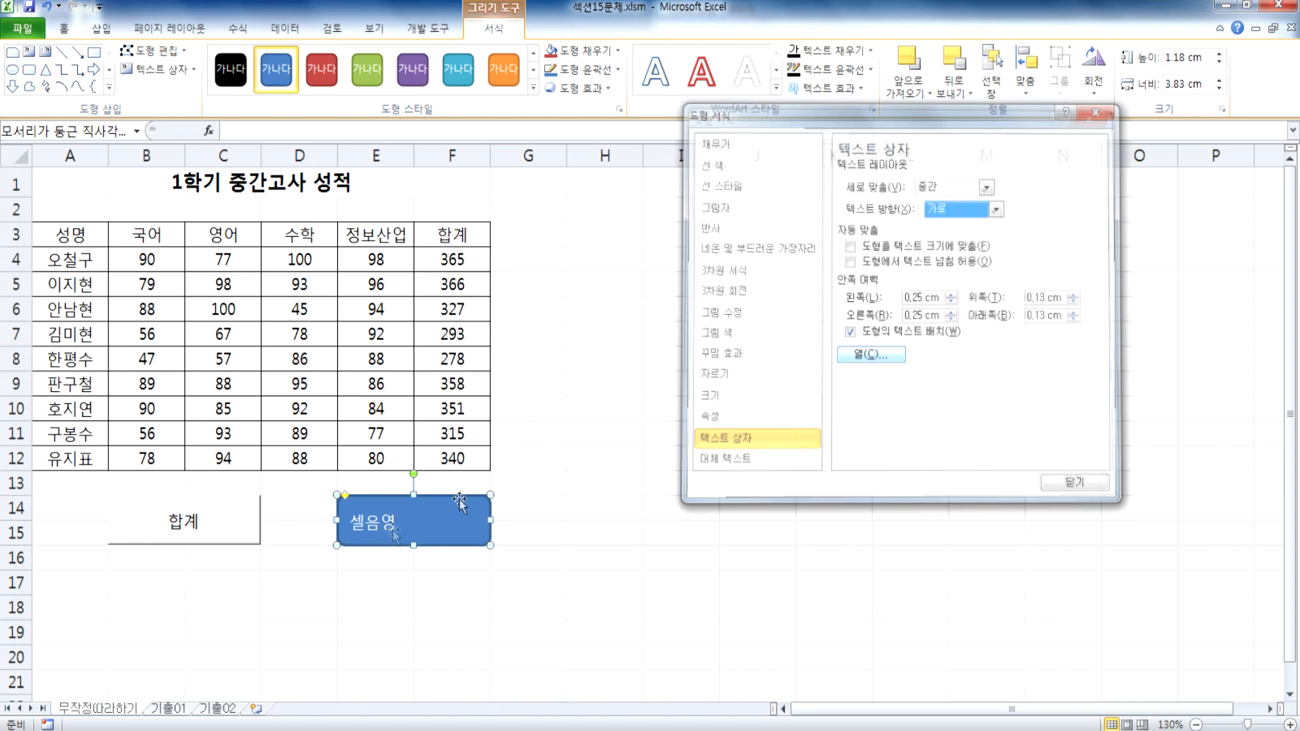
{"action": "key", "text": "Escape"}
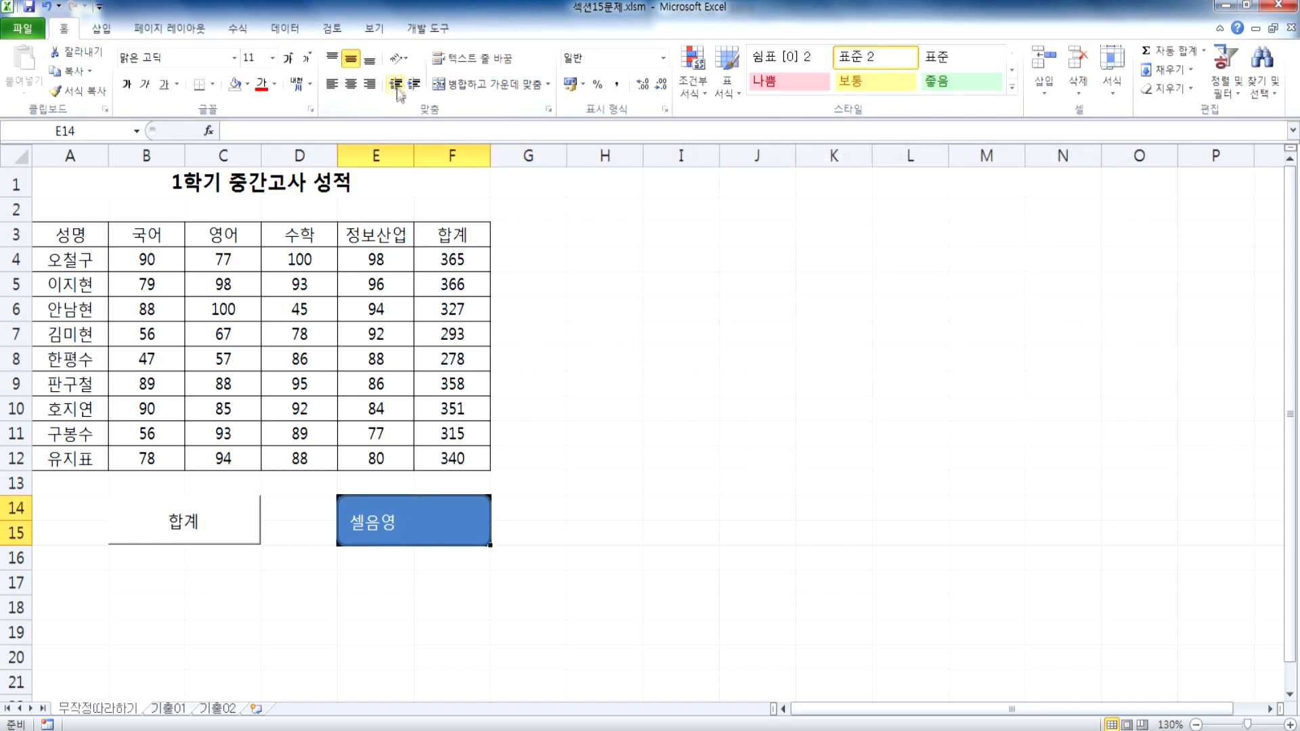
Step: Center the 셀음영 shape's text both horizontally and vertically inside the rounded rectangle
{"action": "left_click", "coordinate": [572, 535]}
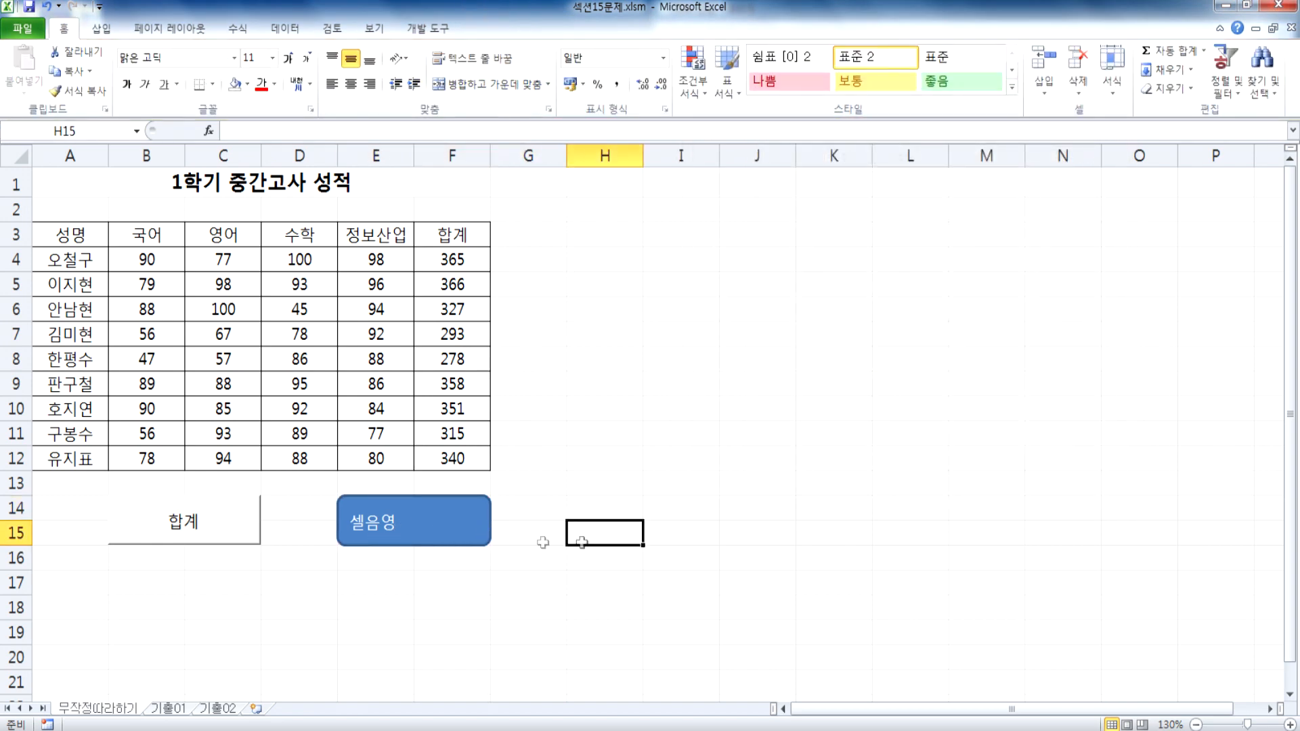
{"action": "left_click", "coordinate": [474, 530]}
{"action": "left_click", "coordinate": [494, 28]}
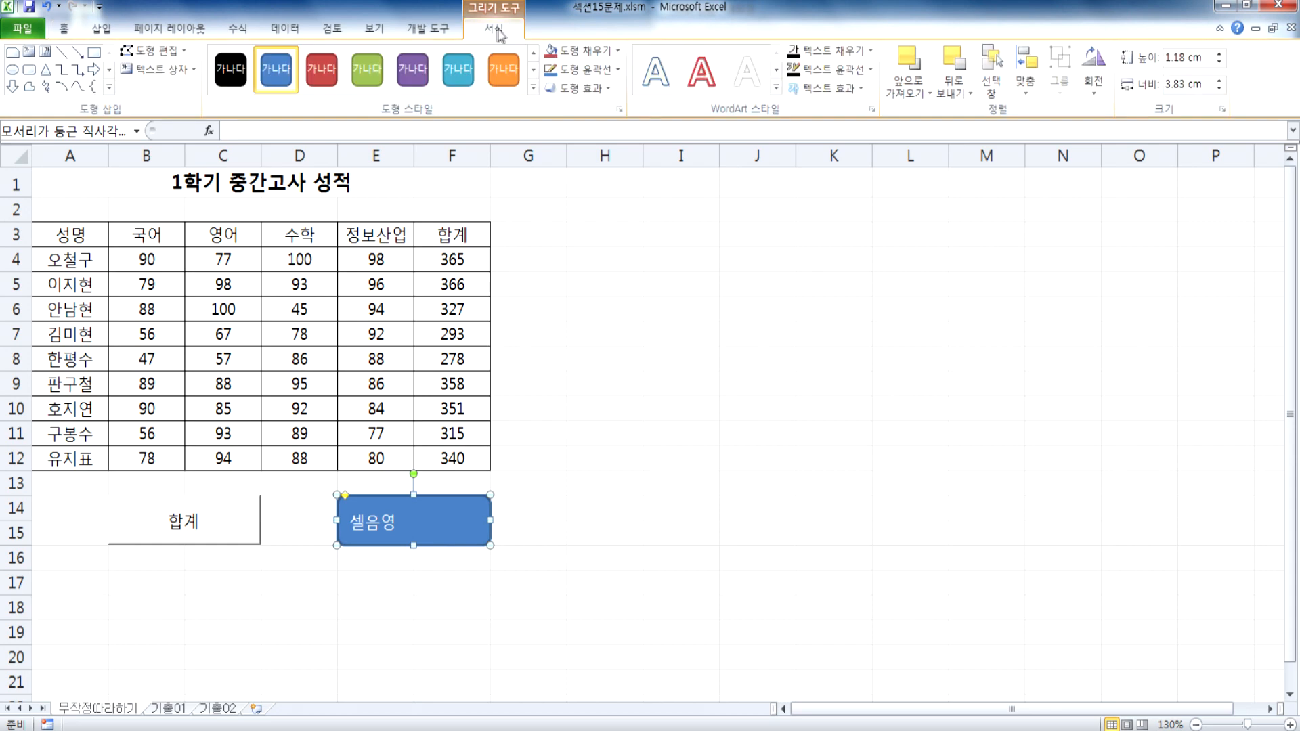
{"action": "left_click", "coordinate": [64, 29]}
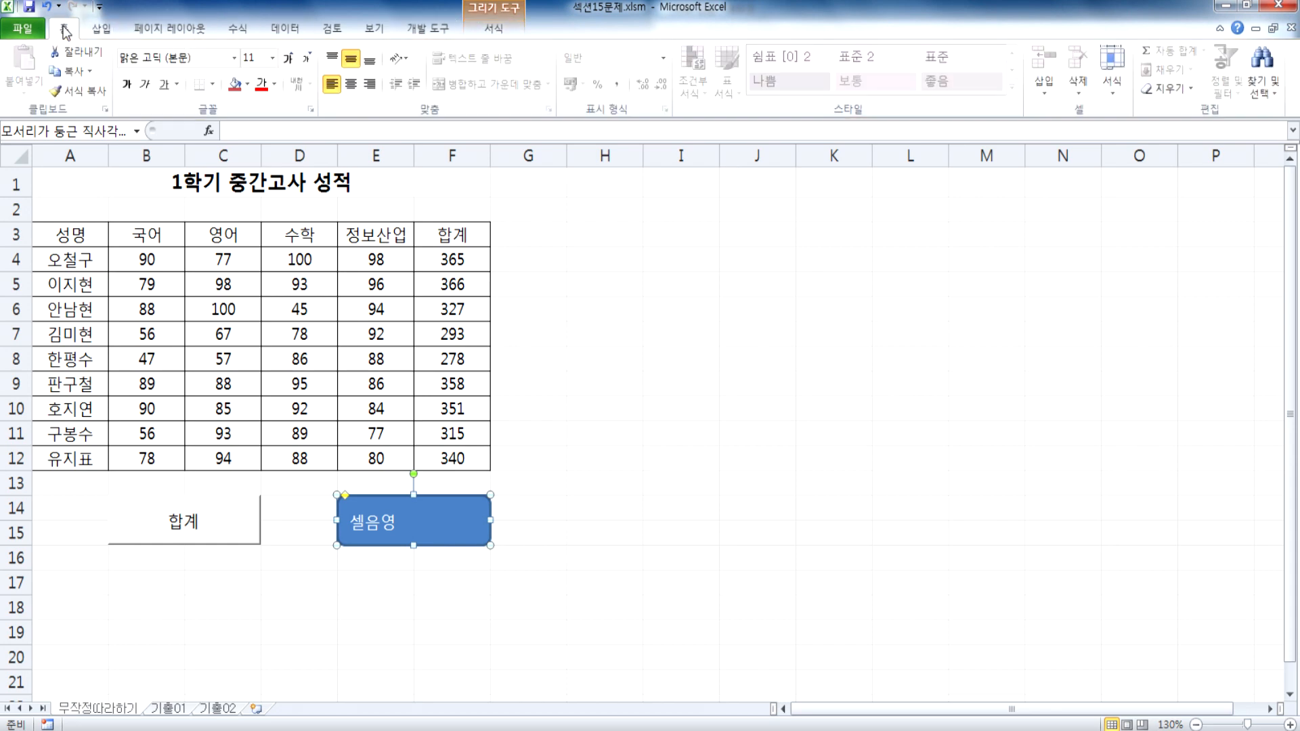
{"action": "left_click", "coordinate": [350, 83]}
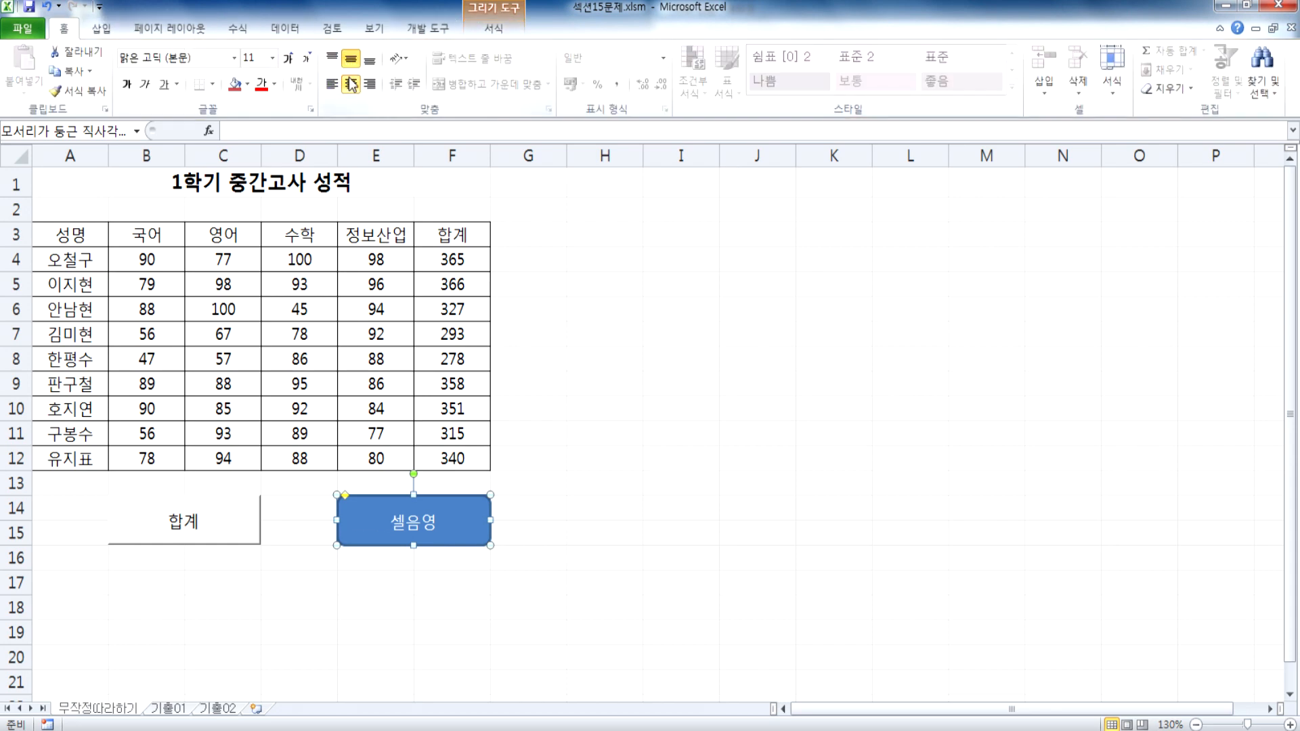
{"action": "left_click", "coordinate": [332, 58]}
{"action": "left_click", "coordinate": [332, 84]}
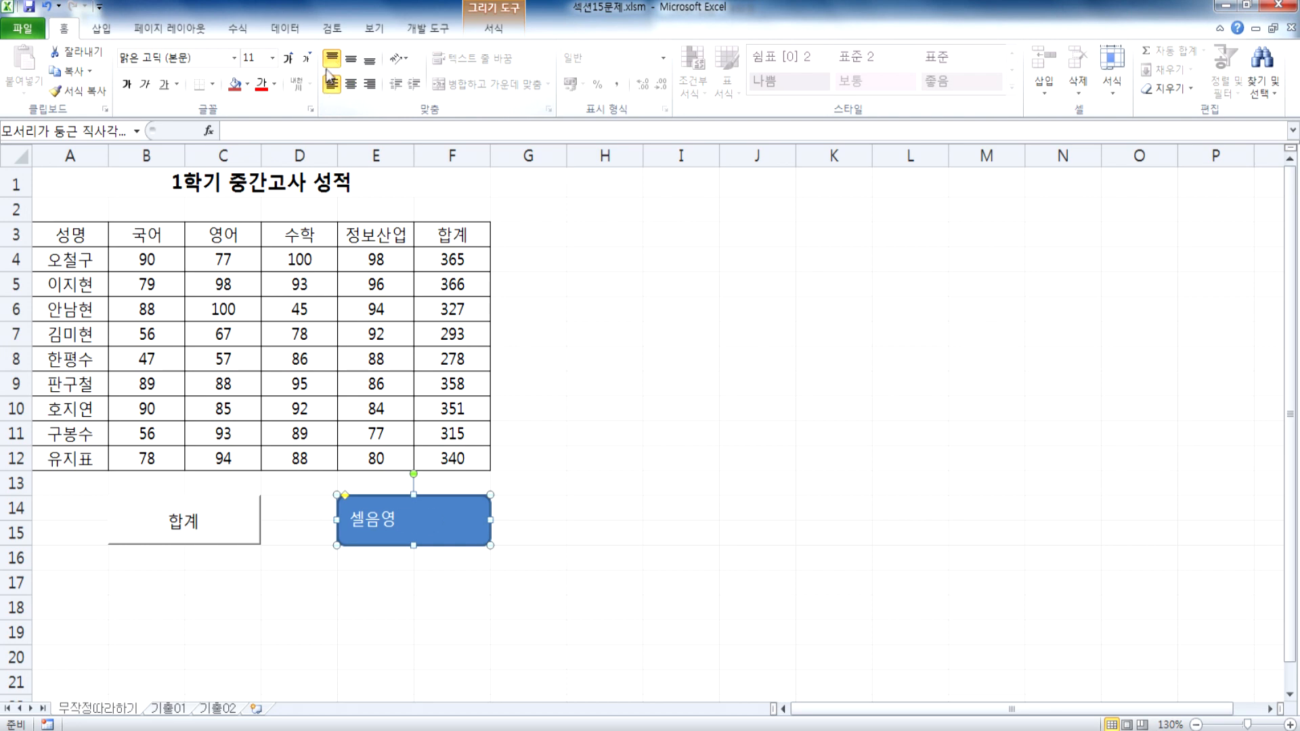
{"action": "left_click", "coordinate": [351, 60]}
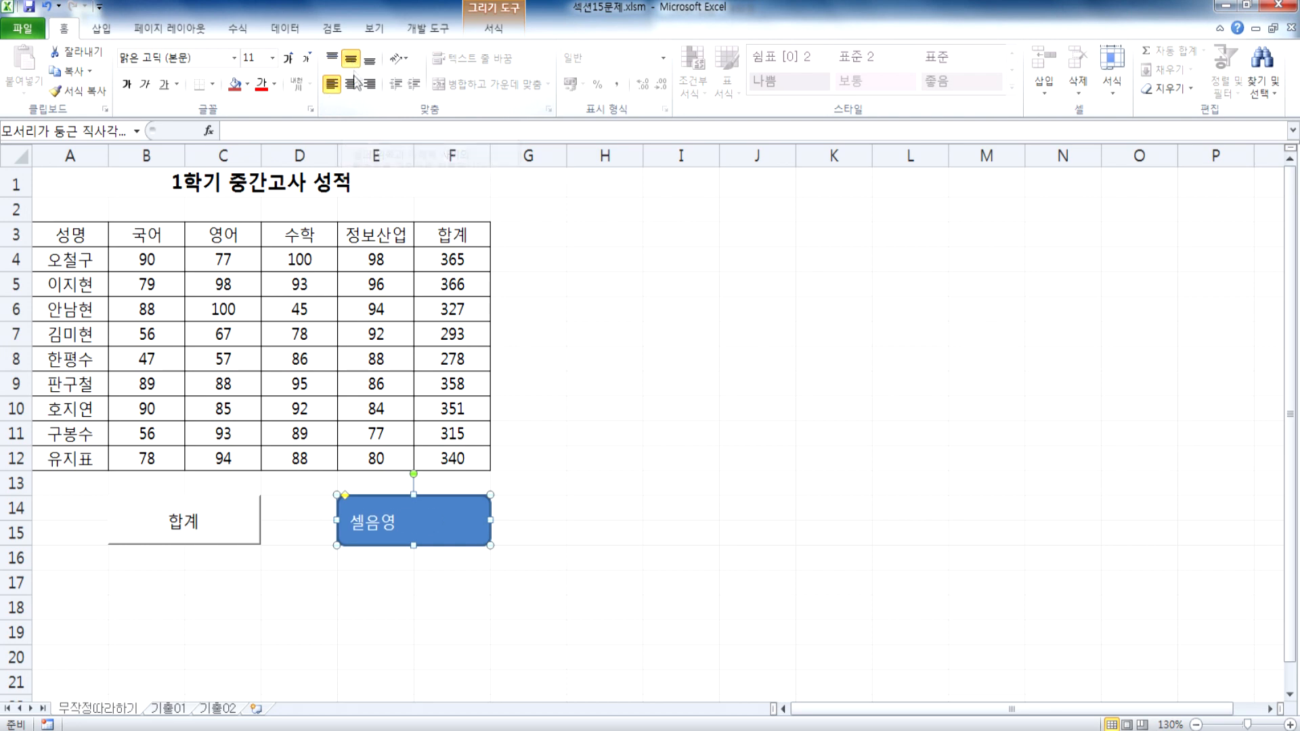
{"action": "left_click", "coordinate": [350, 84]}
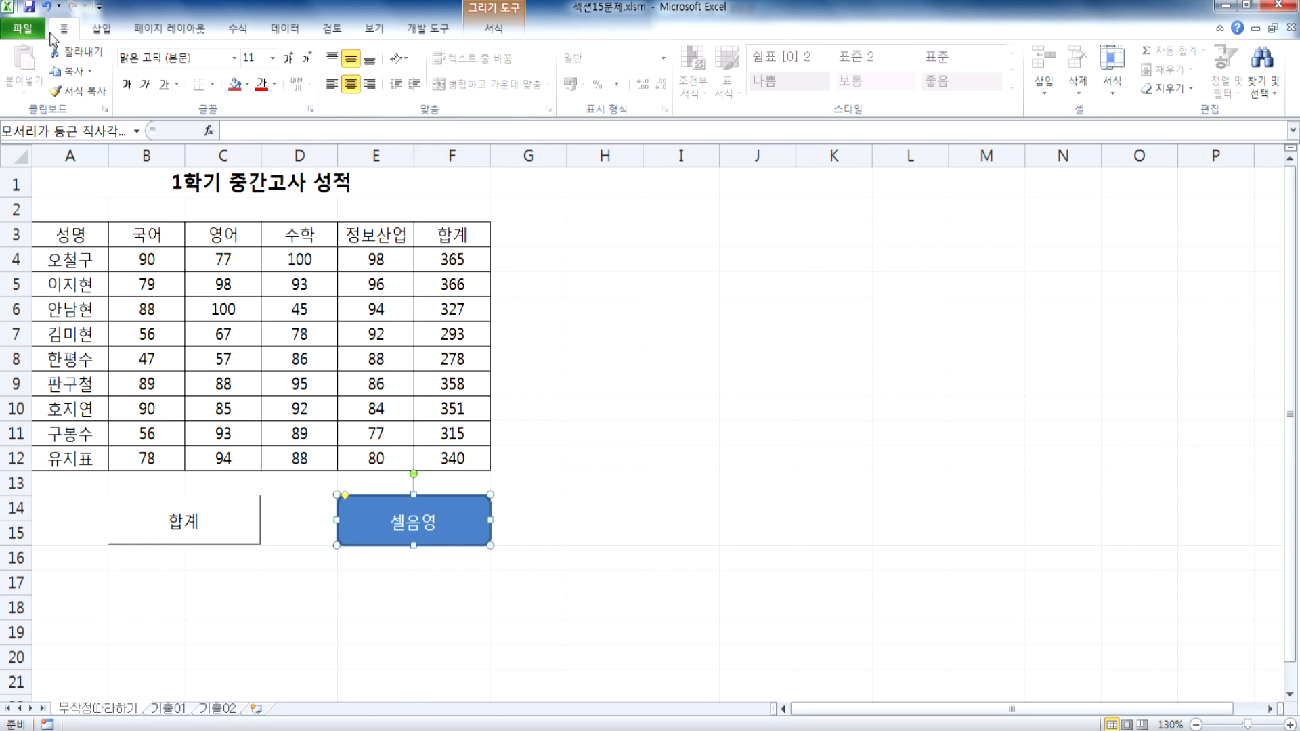
Step: Draw a test rectangle with one rounded corner, about 8.08 cm wide and 7.29 cm high, beside the table and enter ㅇㄹㅎㅇㄹㅎ in it
{"action": "left_click", "coordinate": [97, 29]}
{"action": "left_click", "coordinate": [169, 64]}
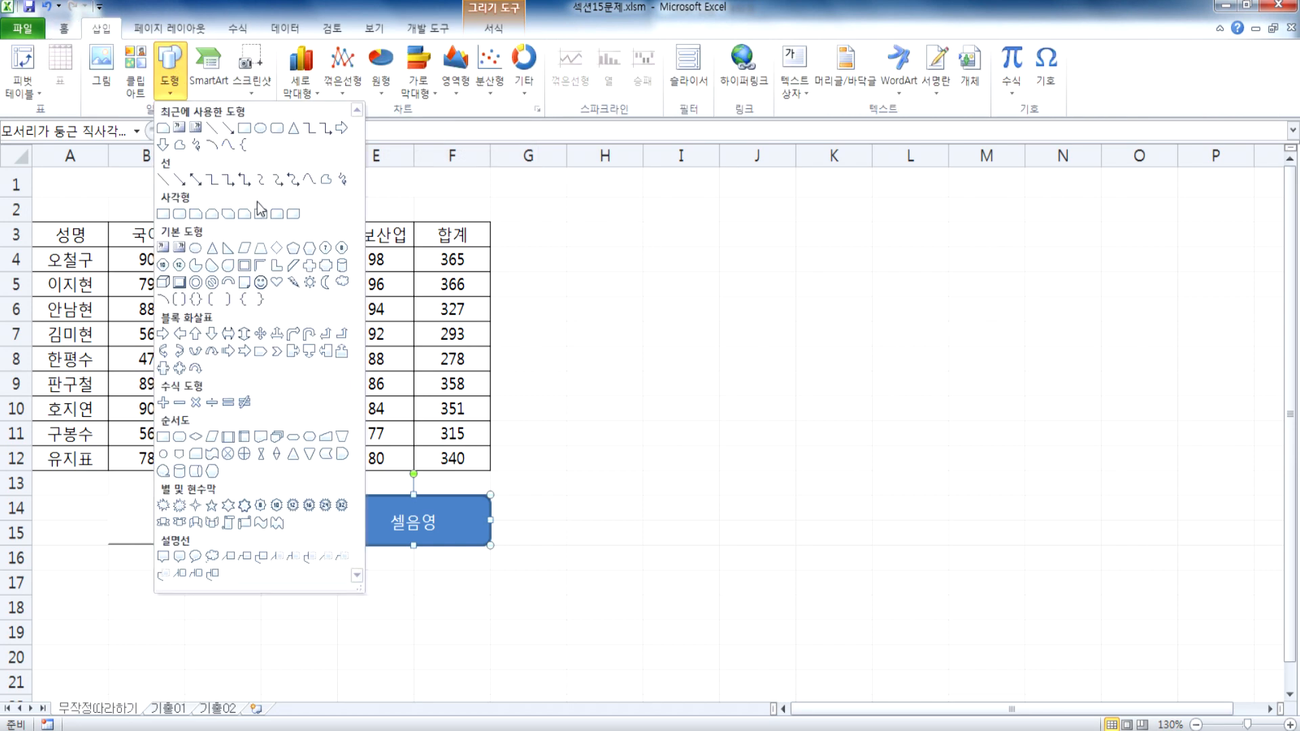
{"action": "left_click", "coordinate": [260, 213]}
{"action": "left_click_drag", "start_coordinate": [688, 249], "coordinate": [1011, 556]}
{"action": "type", "text": "ㅇㄹㅎㅇㄹㅎ"}
{"action": "key", "text": "Escape"}
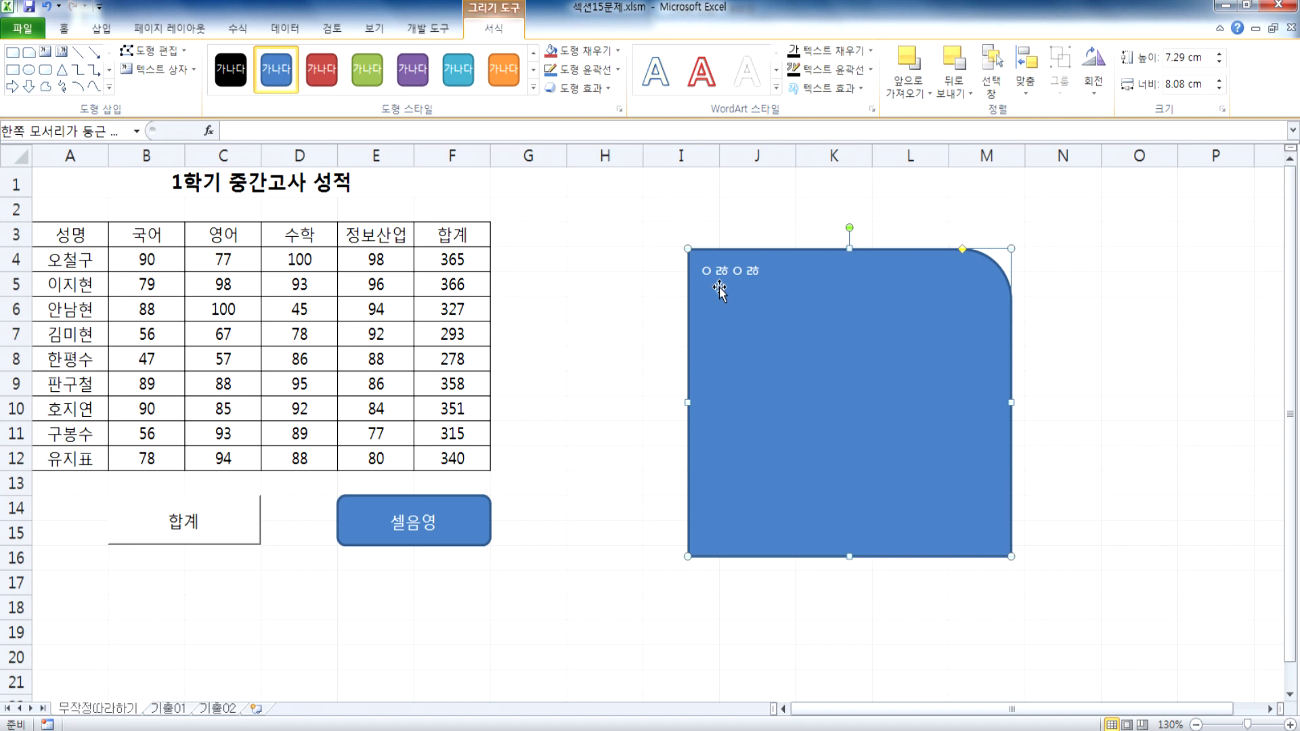
Step: Center the test shape's text vertically and horizontally, and delete the shape
{"action": "left_click", "coordinate": [65, 28]}
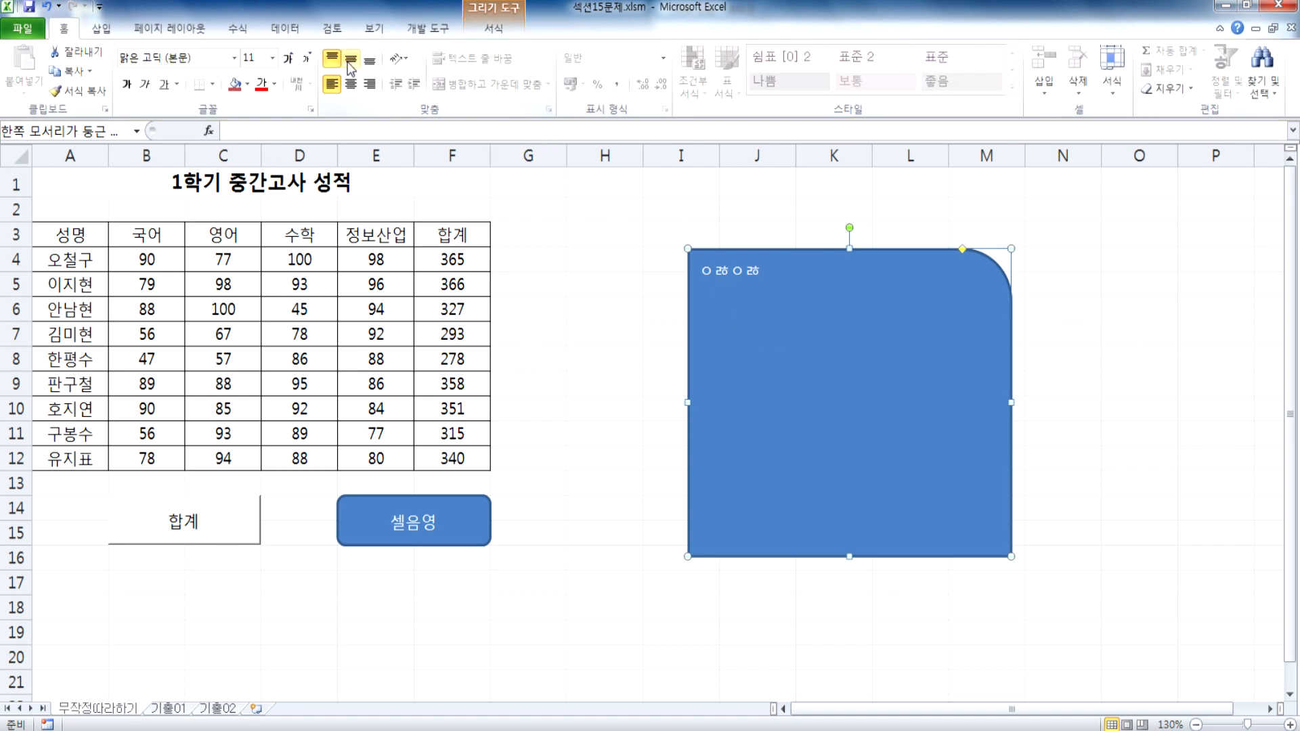
{"action": "left_click", "coordinate": [350, 62]}
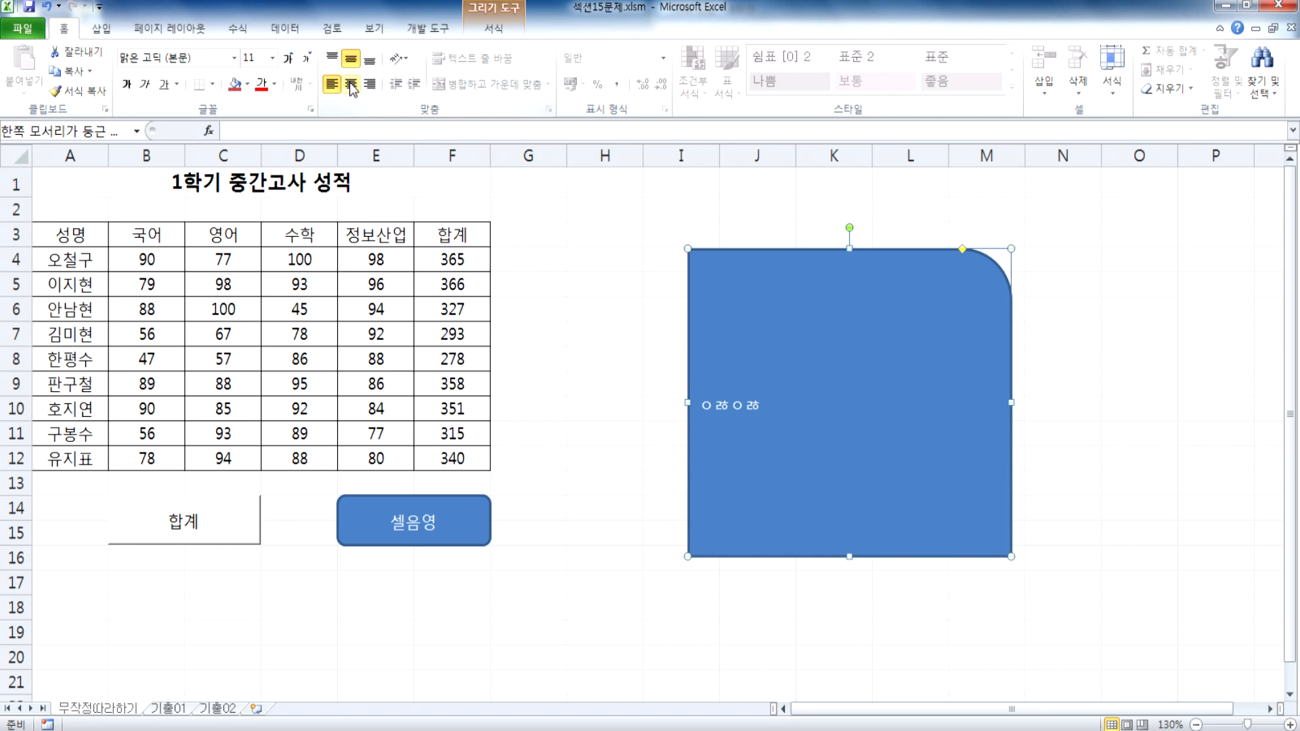
{"action": "left_click", "coordinate": [351, 85]}
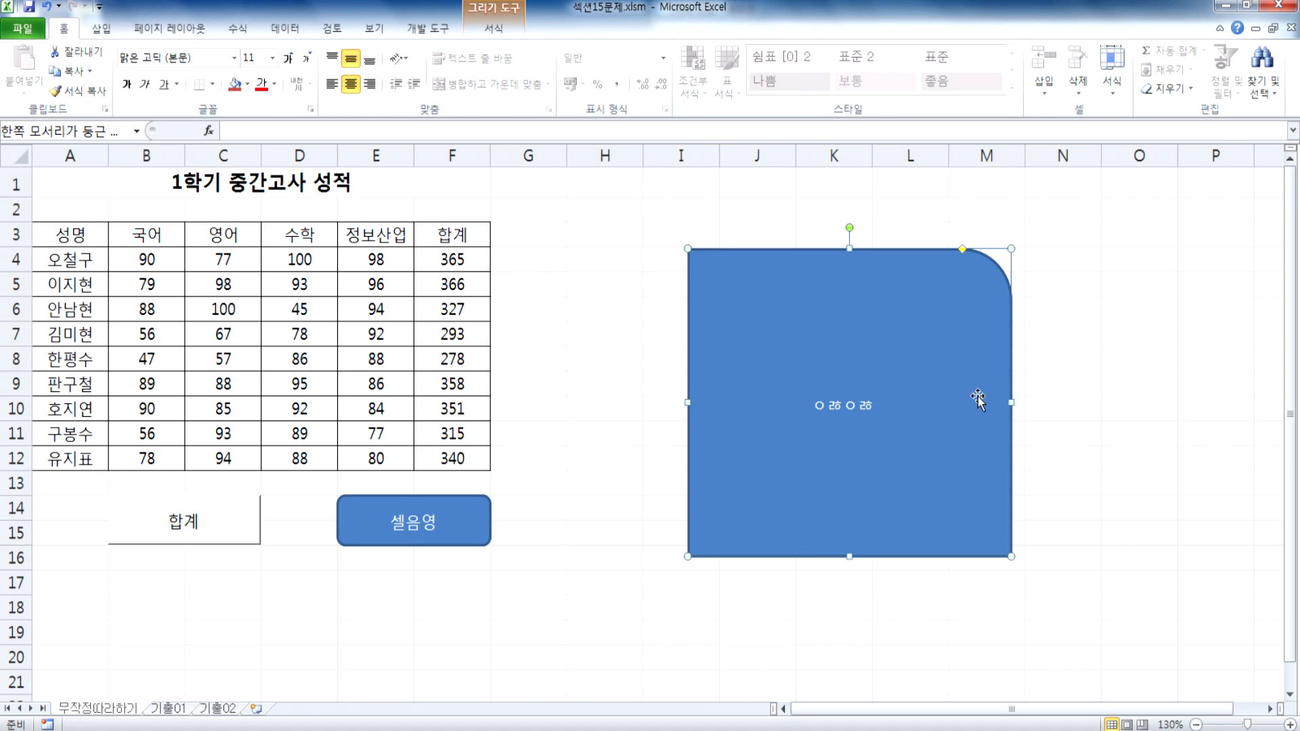
{"action": "key", "text": "Delete"}
Step: Assign the 셀음영 macro to the 셀음영 rounded rectangle and deselect the shape
{"action": "left_click", "coordinate": [457, 532]}
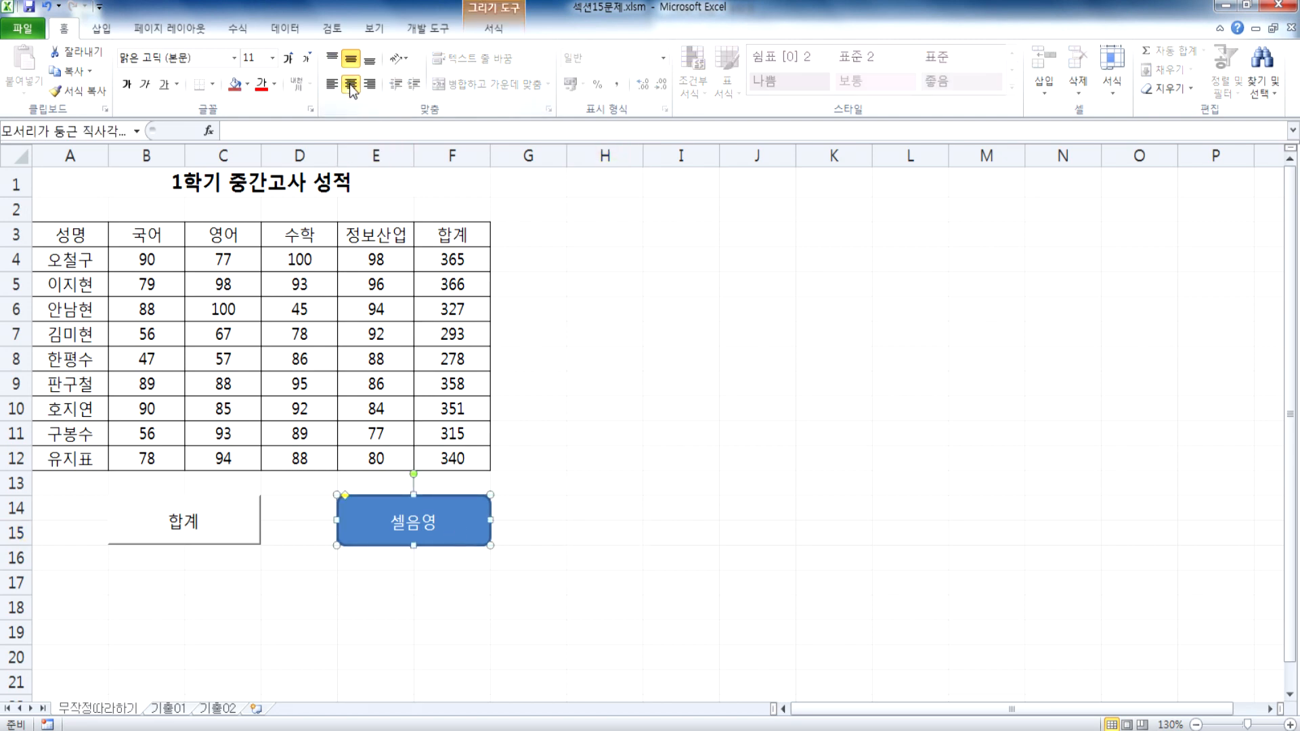
{"action": "left_click", "coordinate": [398, 505]}
{"action": "left_click", "coordinate": [459, 524]}
{"action": "scroll", "coordinate": [535, 374], "scroll_direction": "down", "scroll_amount": 2}
{"action": "right_click", "coordinate": [472, 354]}
{"action": "right_click", "coordinate": [472, 354]}
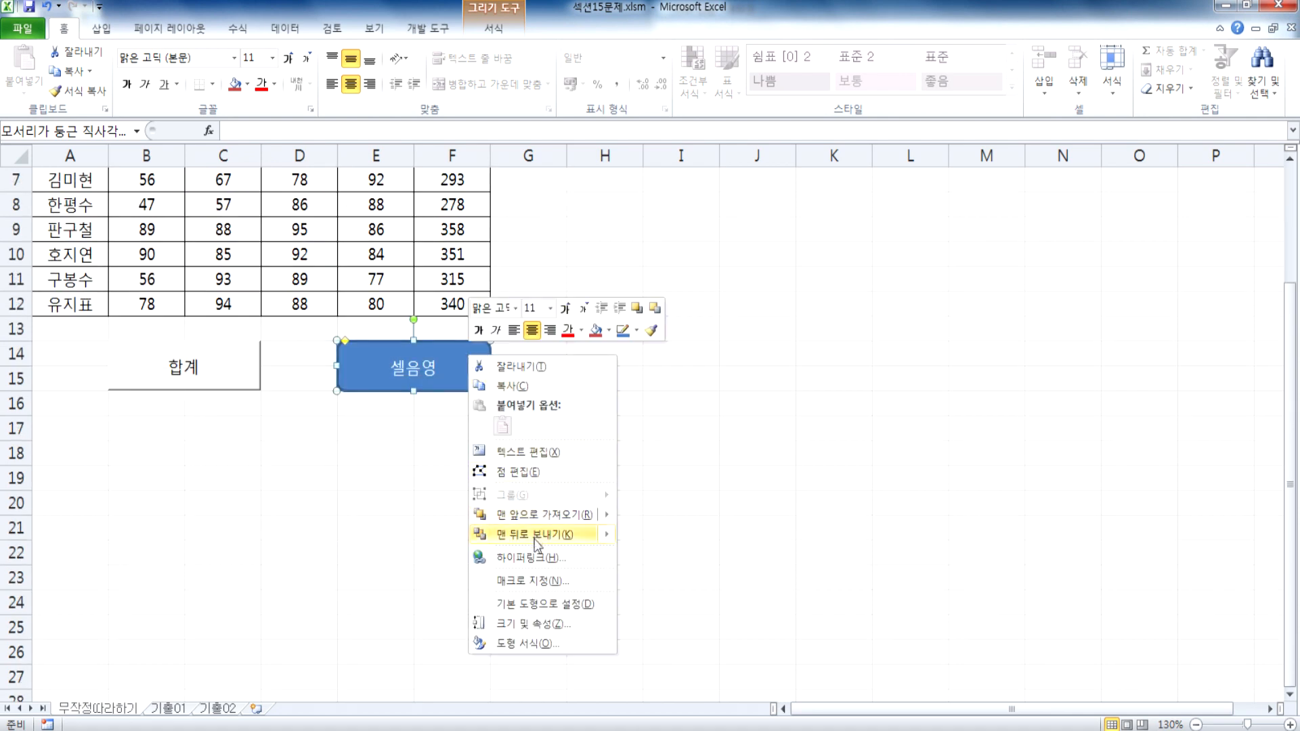
{"action": "left_click", "coordinate": [531, 579]}
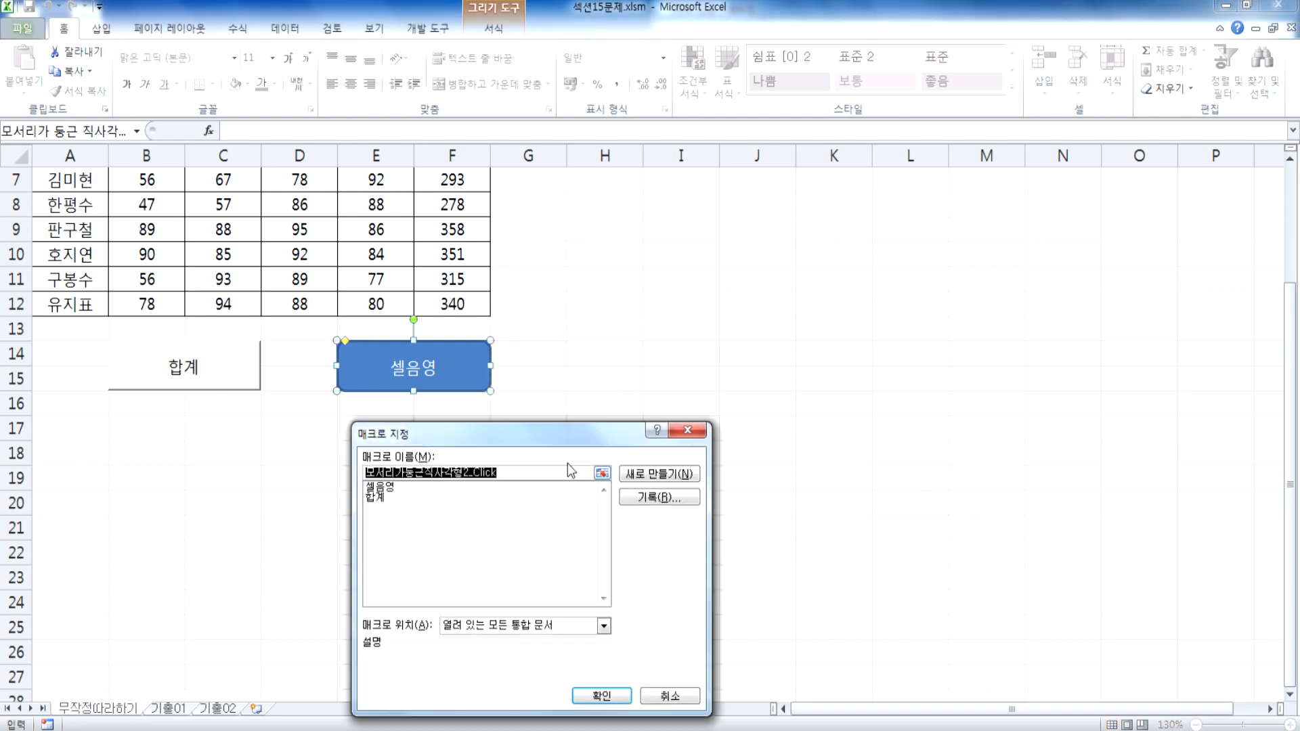
{"action": "left_click_drag", "start_coordinate": [518, 431], "coordinate": [859, 233]}
{"action": "left_click", "coordinate": [722, 290]}
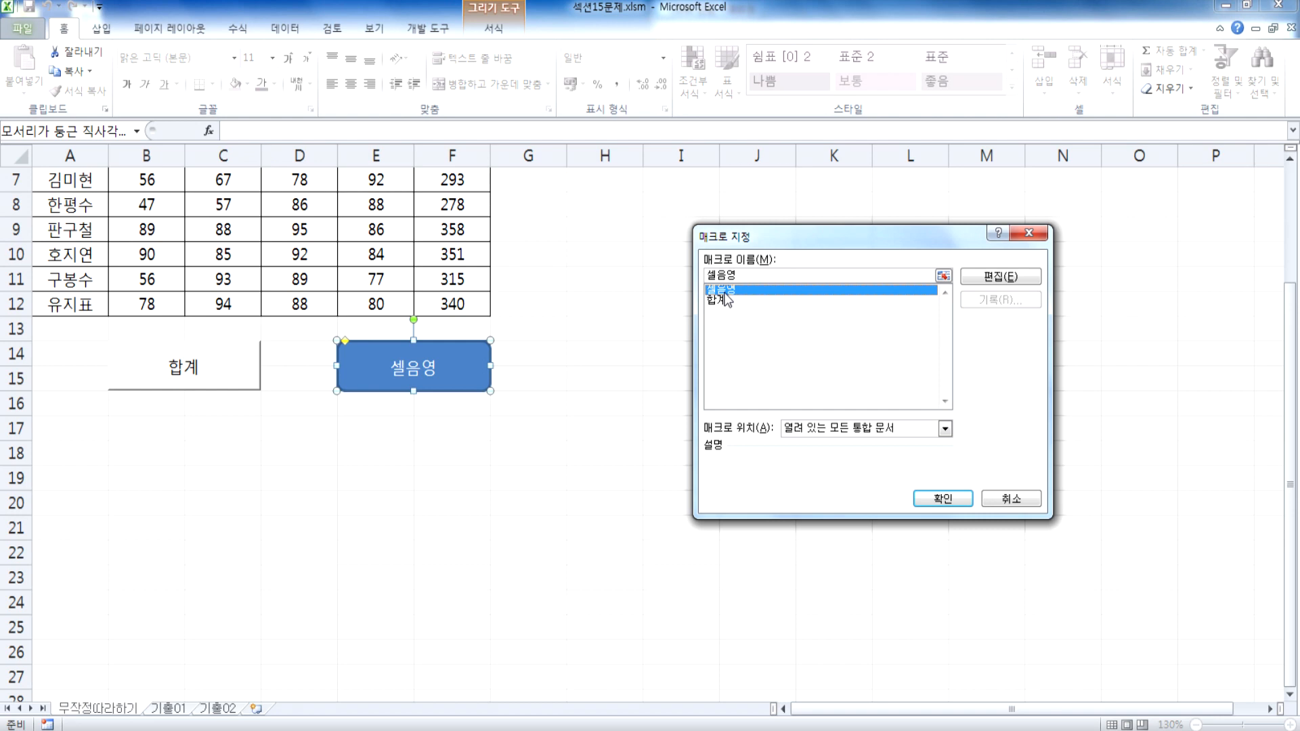
{"action": "left_click", "coordinate": [944, 499]}
{"action": "left_click", "coordinate": [735, 507]}
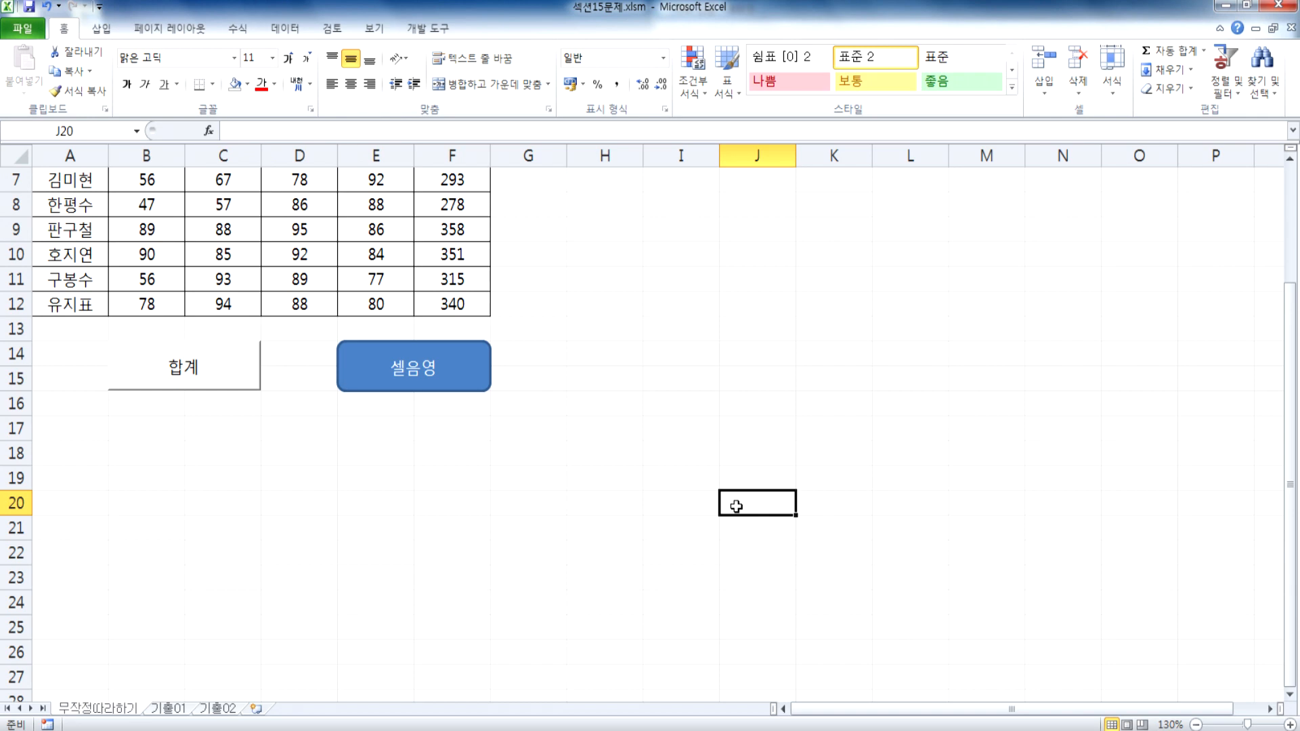
Step: Clear the totals in F4:F12 and test both macros by running 합계 and 셀음영 from their sheet objects
{"action": "scroll", "coordinate": [736, 507], "scroll_direction": "up", "scroll_amount": 2}
{"action": "left_click_drag", "start_coordinate": [450, 258], "coordinate": [450, 461]}
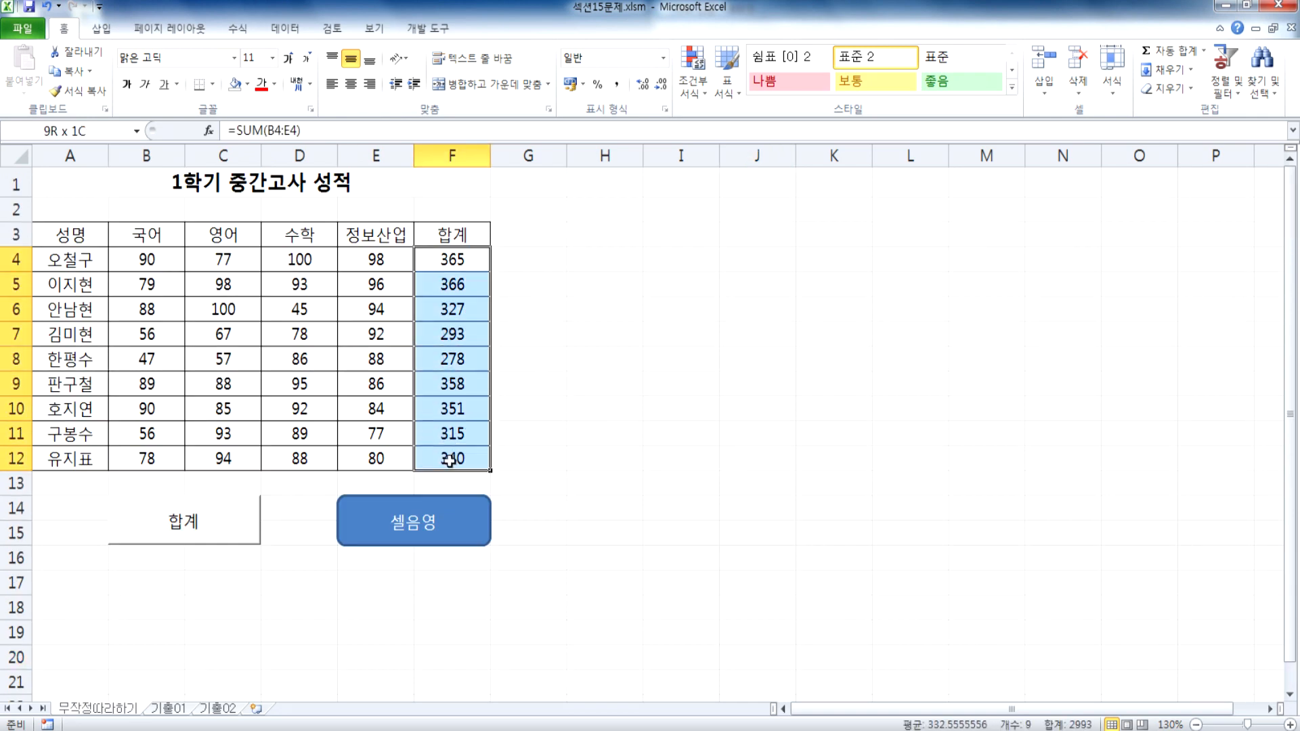
{"action": "key", "text": "Delete"}
{"action": "left_click", "coordinate": [609, 483]}
{"action": "left_click", "coordinate": [258, 522]}
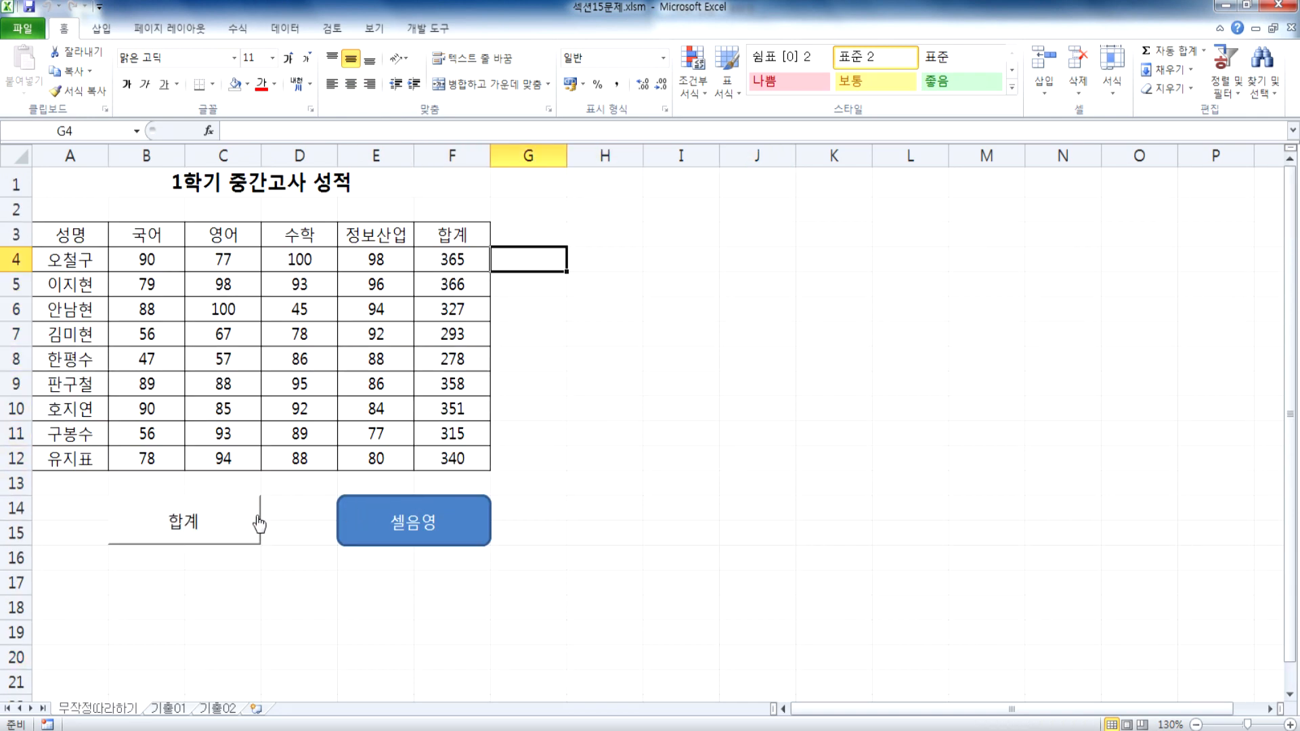
{"action": "left_click", "coordinate": [466, 540]}
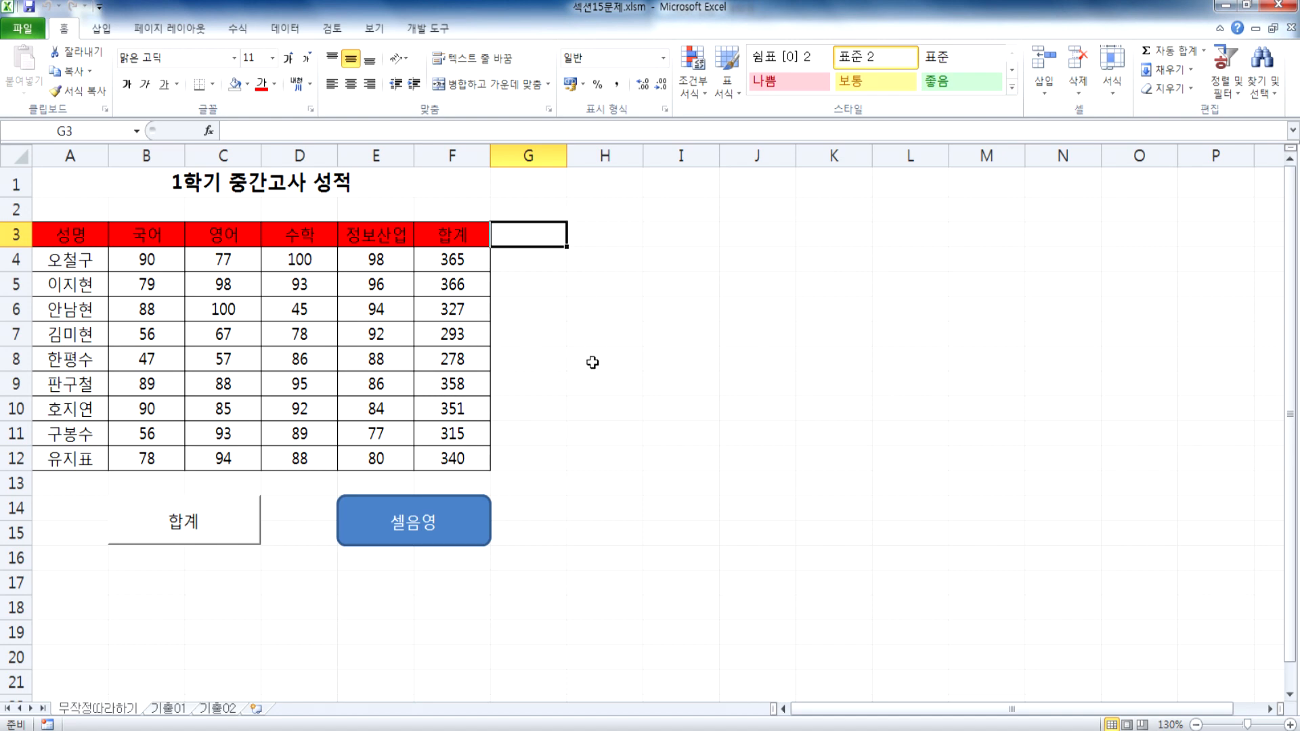
Step: Check the 개발 도구 entry in the Excel options for ribbon customization and accept the dialog
{"action": "left_click_drag", "start_coordinate": [640, 405], "coordinate": [626, 383]}
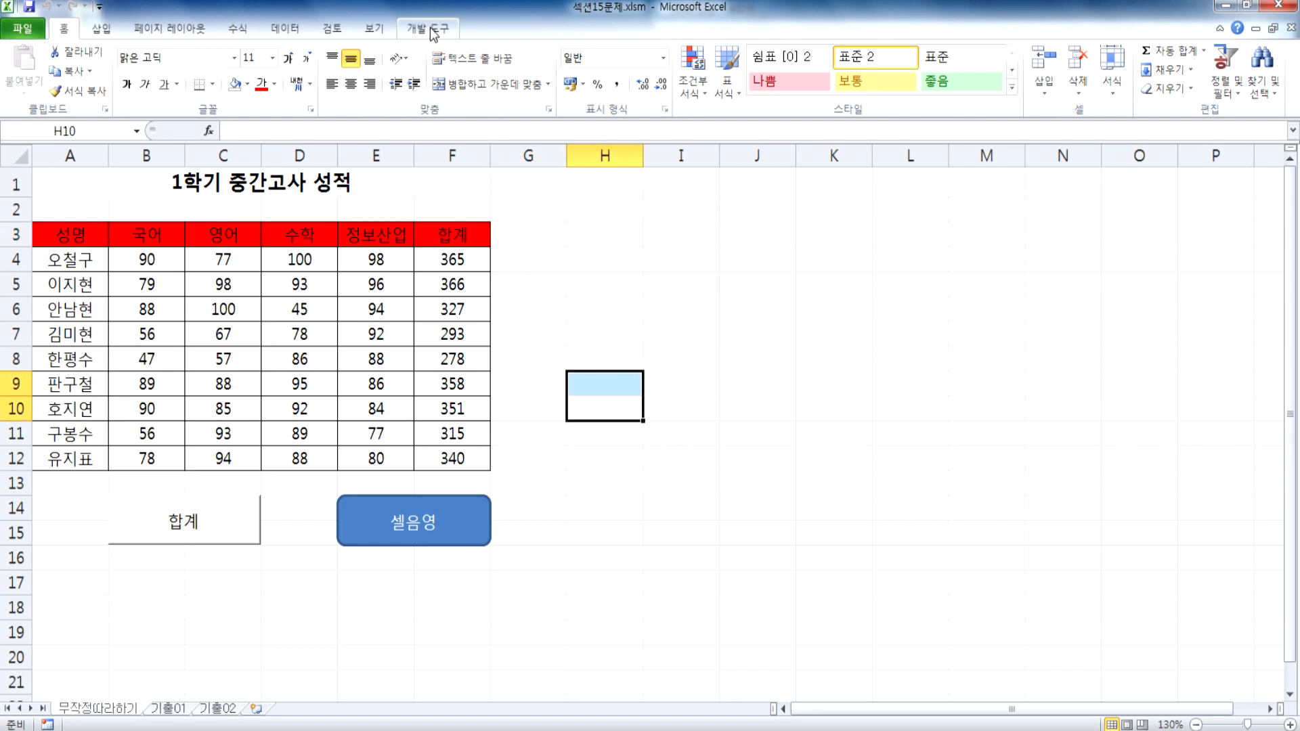
{"action": "left_click", "coordinate": [569, 269]}
{"action": "left_click", "coordinate": [420, 33]}
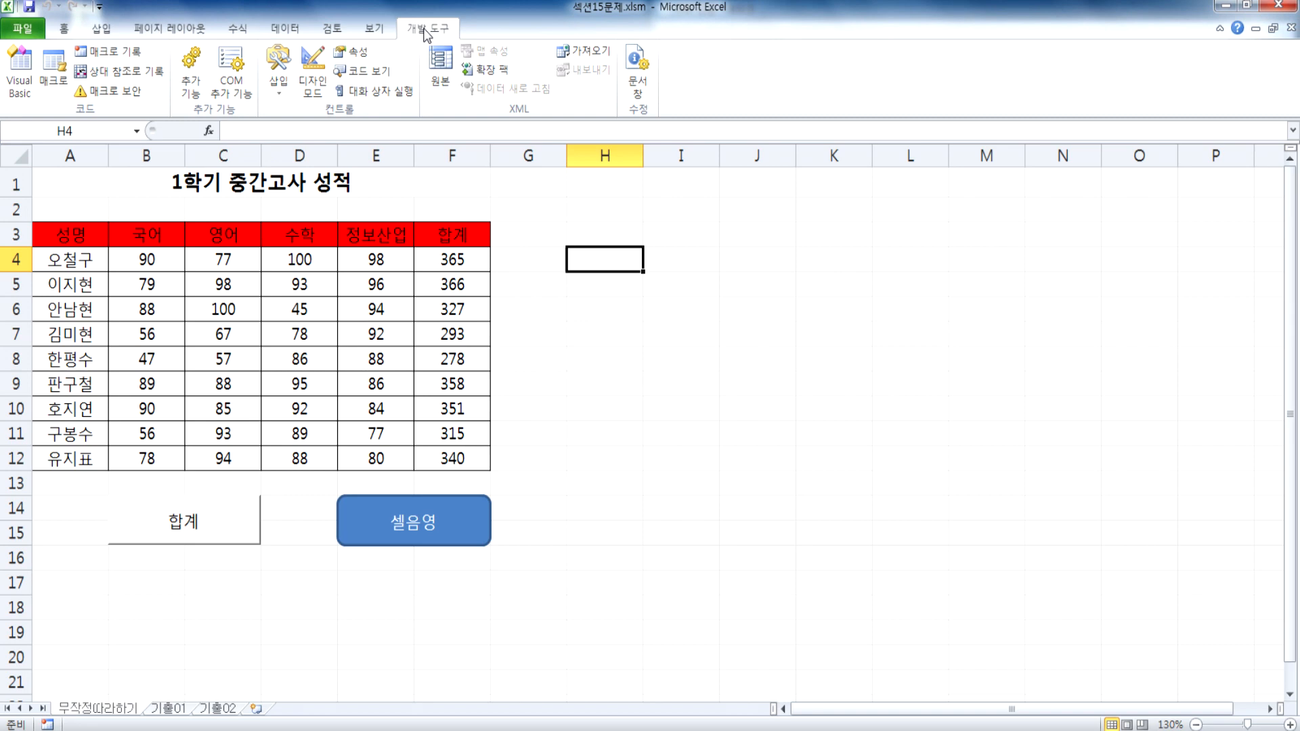
{"action": "left_click", "coordinate": [22, 28]}
{"action": "left_click", "coordinate": [44, 351]}
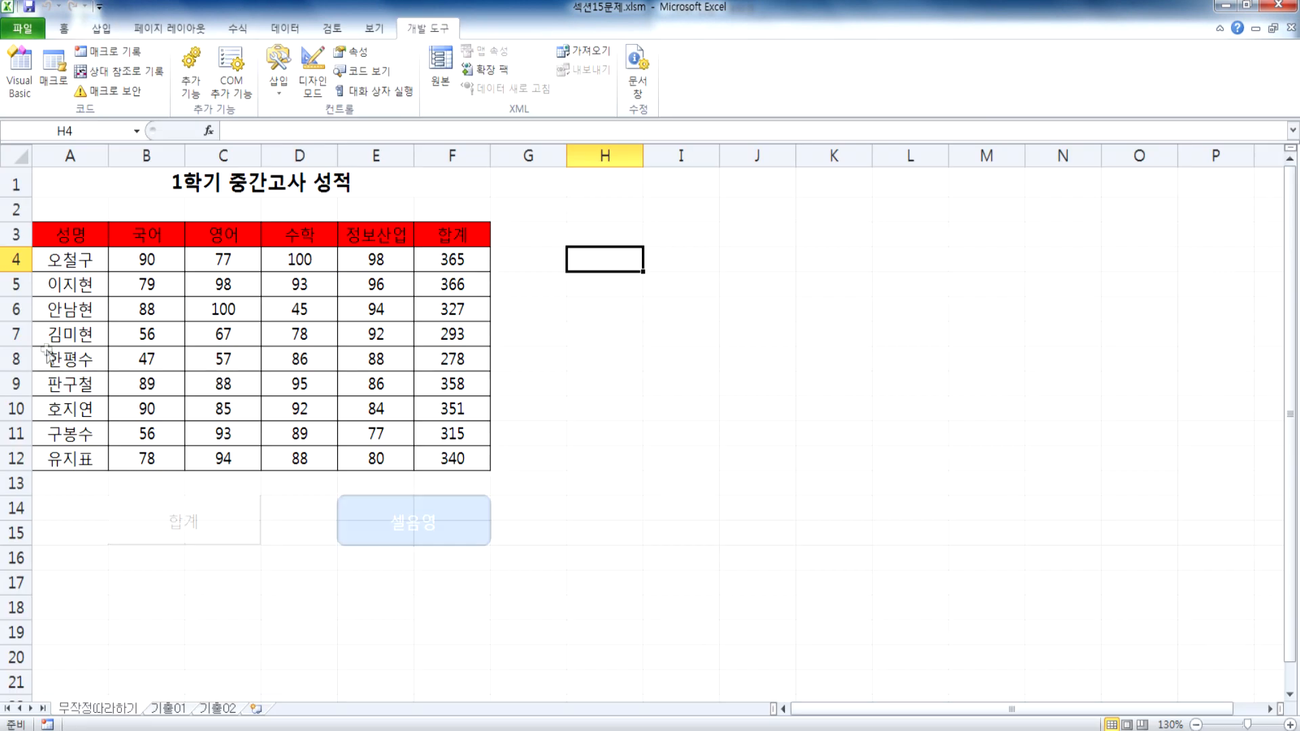
{"action": "left_click", "coordinate": [283, 239]}
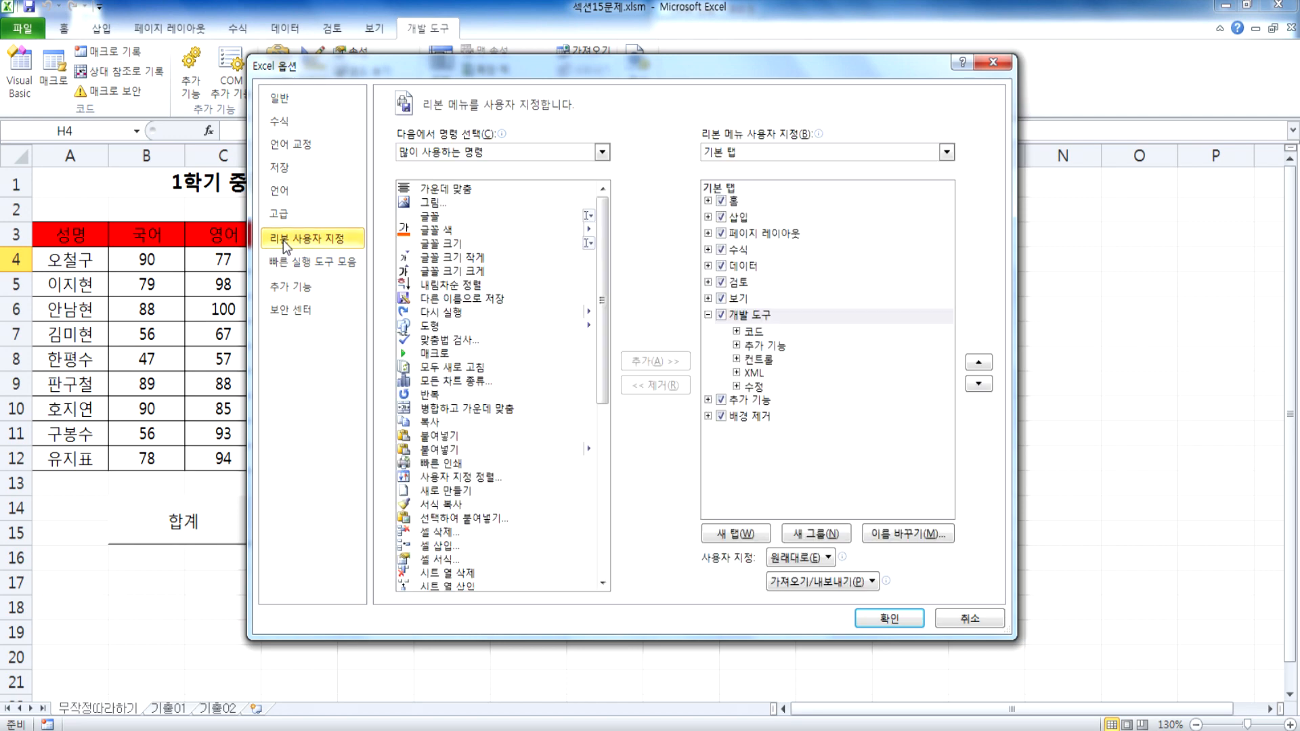
{"action": "left_click", "coordinate": [723, 315]}
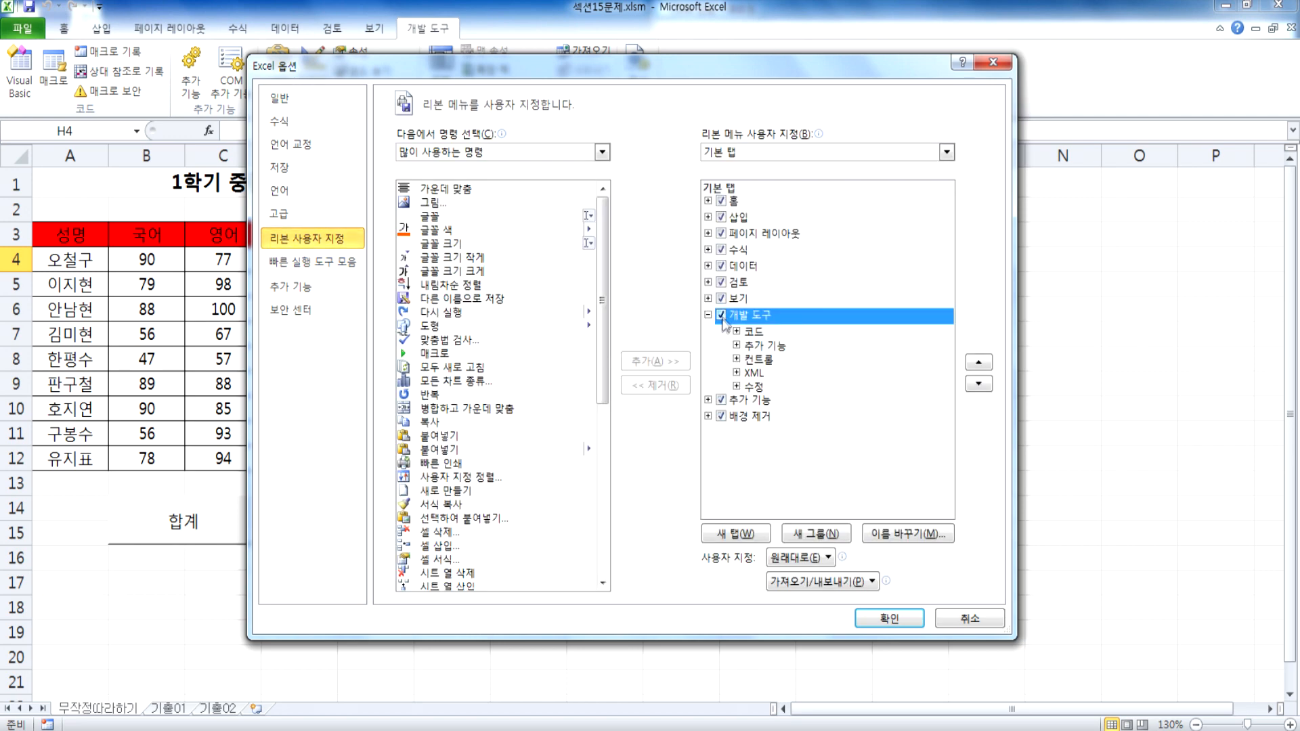
{"action": "left_click", "coordinate": [708, 314]}
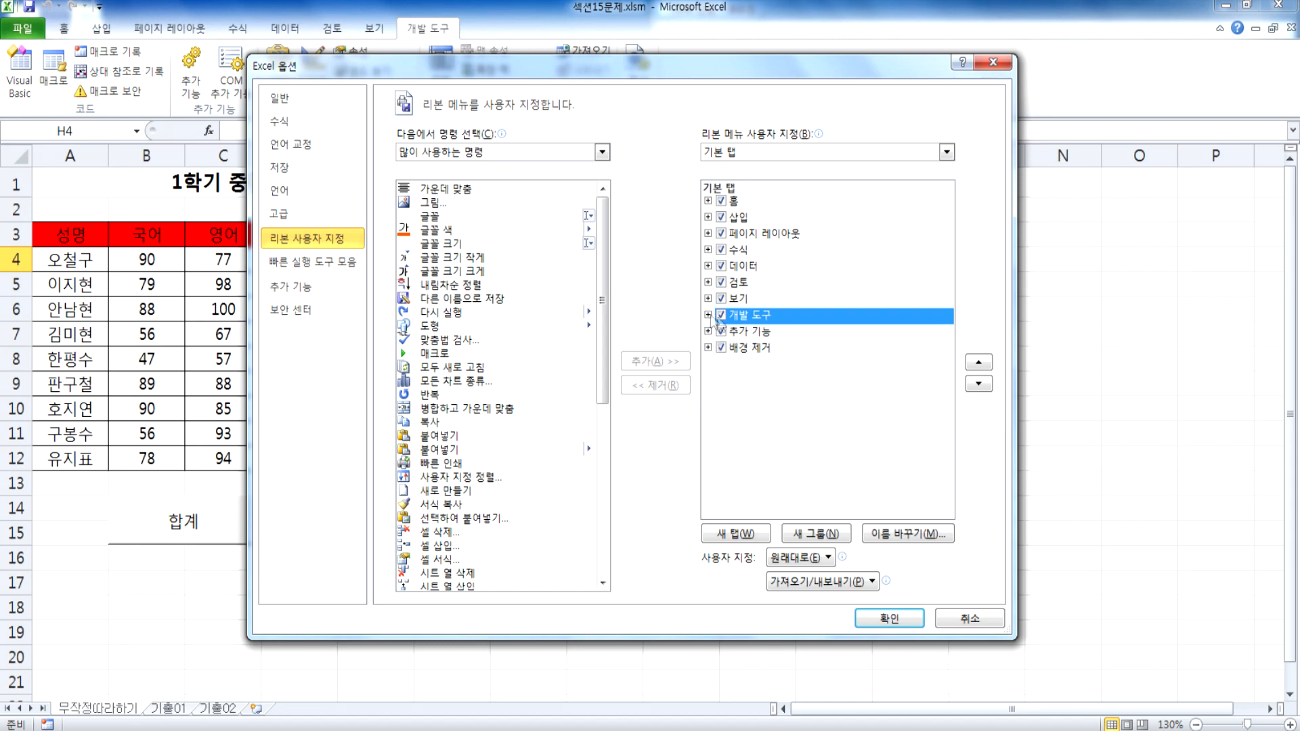
{"action": "left_click", "coordinate": [889, 618]}
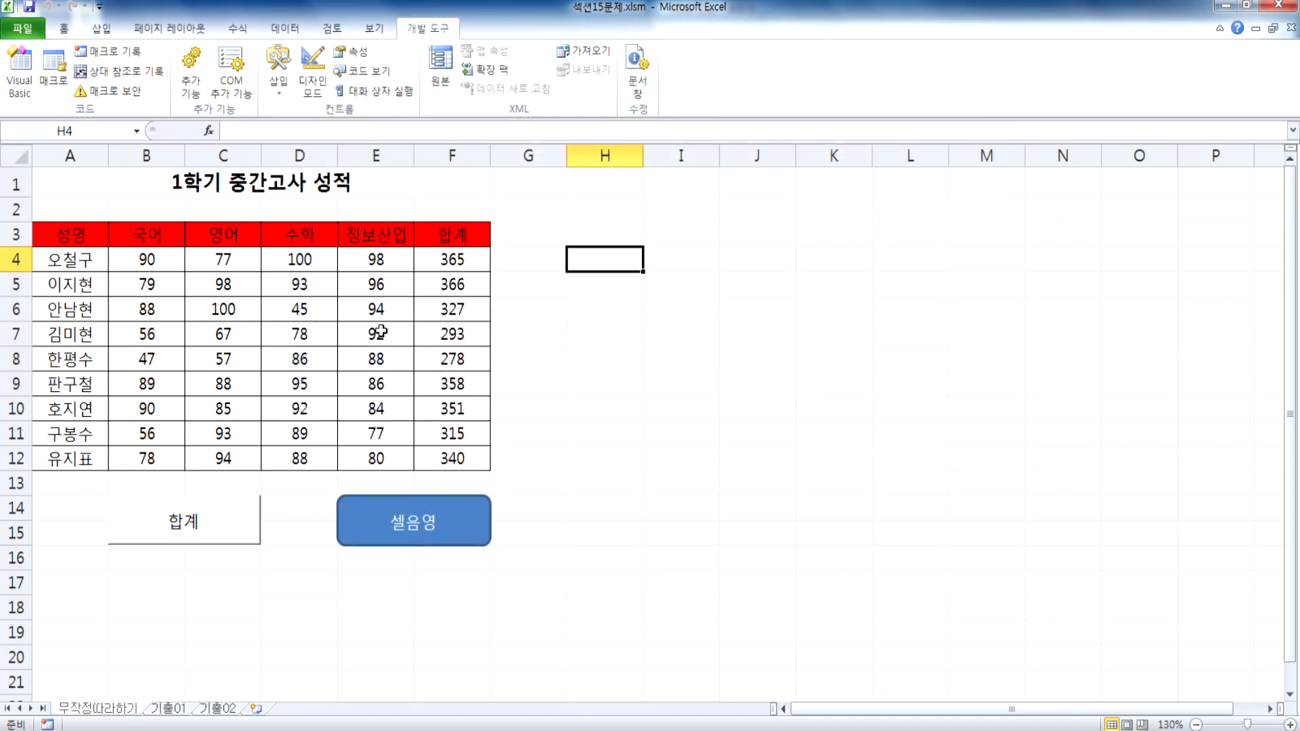
Step: Switch to Notepad and add the line 도형/단추를 그리면서, 매크로를 작성 below the macro recording notes
{"action": "left_click", "coordinate": [446, 729]}
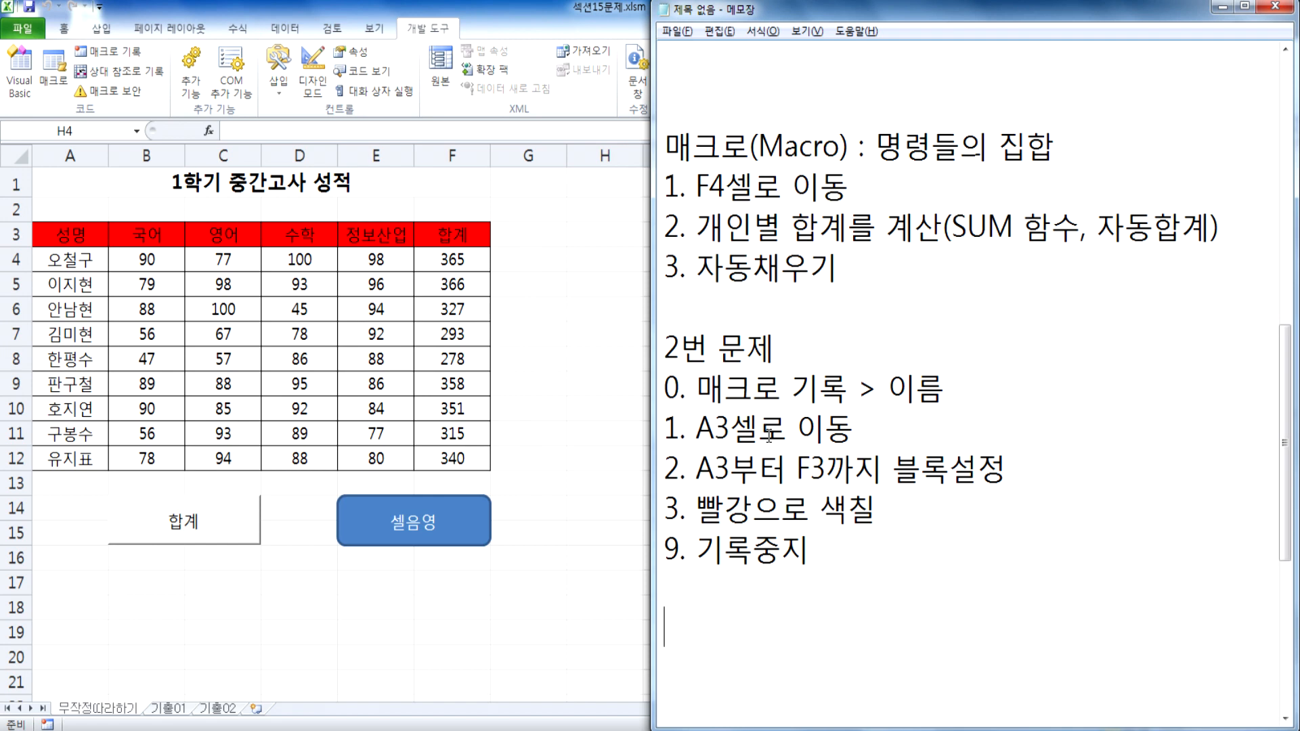
{"action": "scroll", "coordinate": [772, 433], "scroll_direction": "down", "scroll_amount": 3}
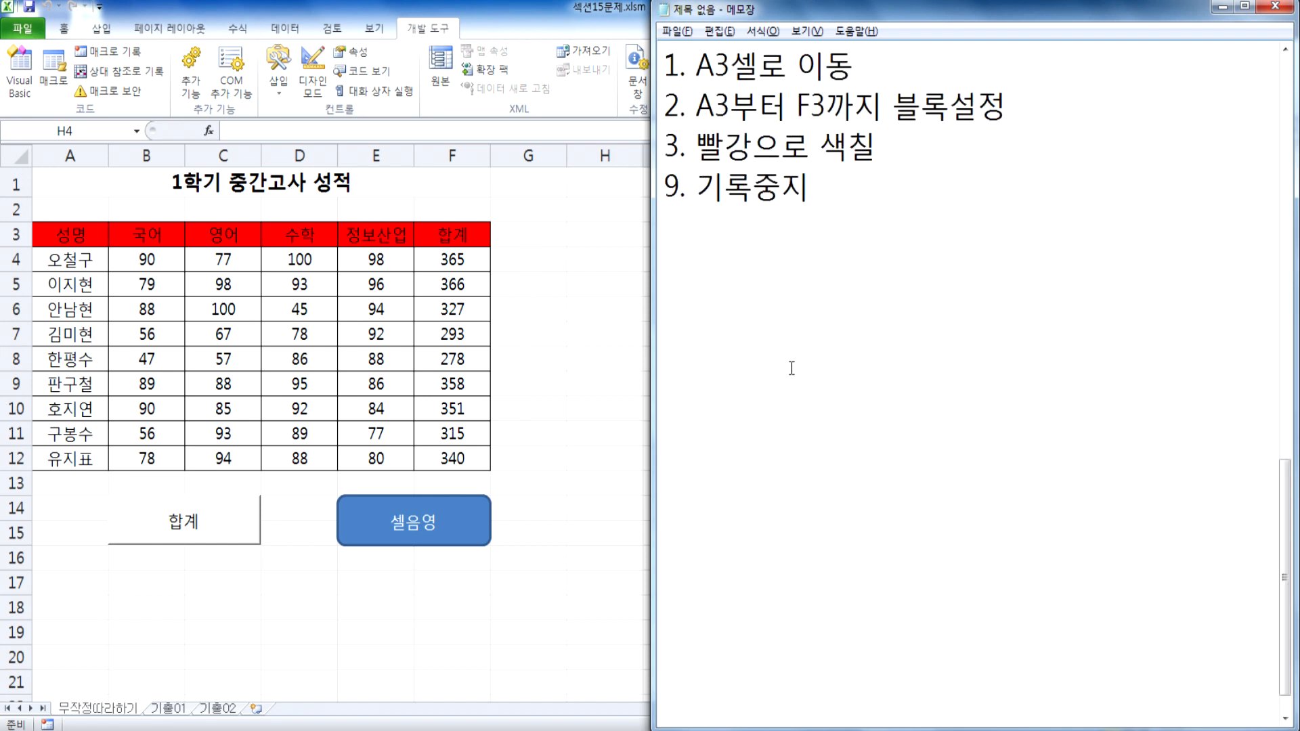
{"action": "type", "text": "도형/"}
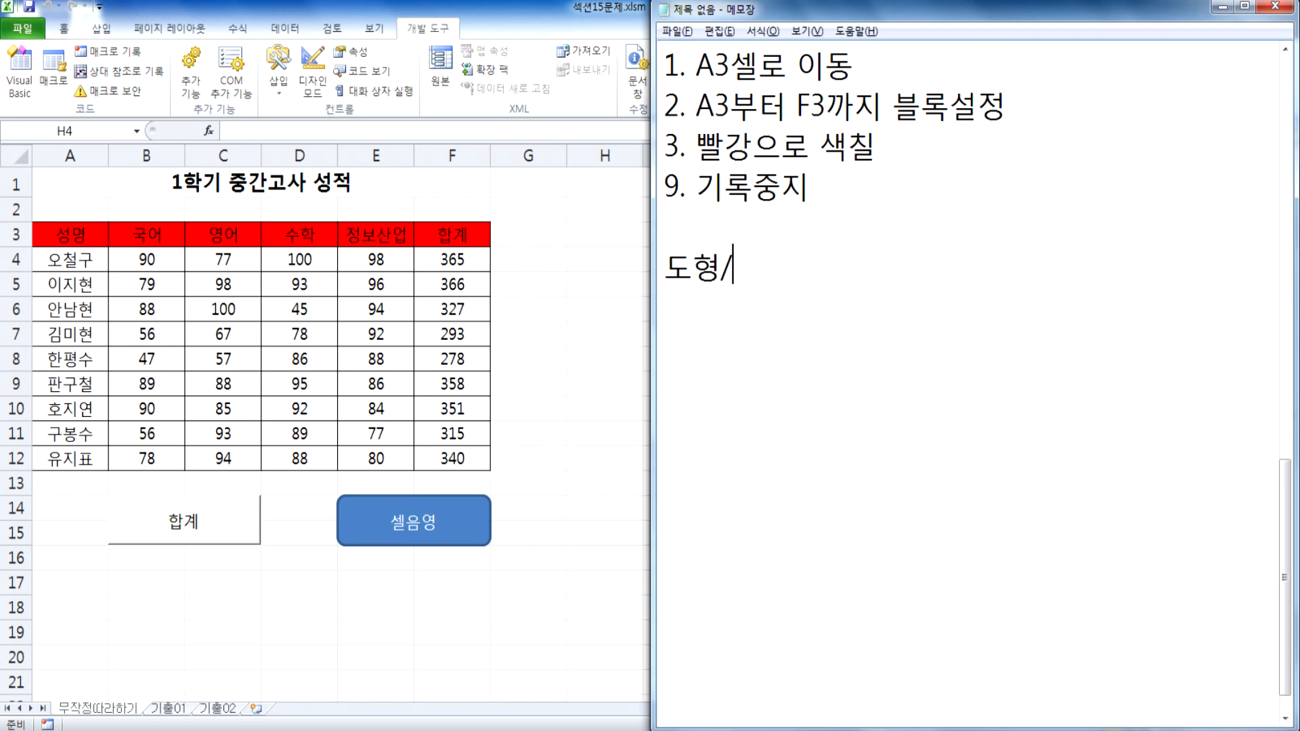
{"action": "type", "text": "단추를 그림"}
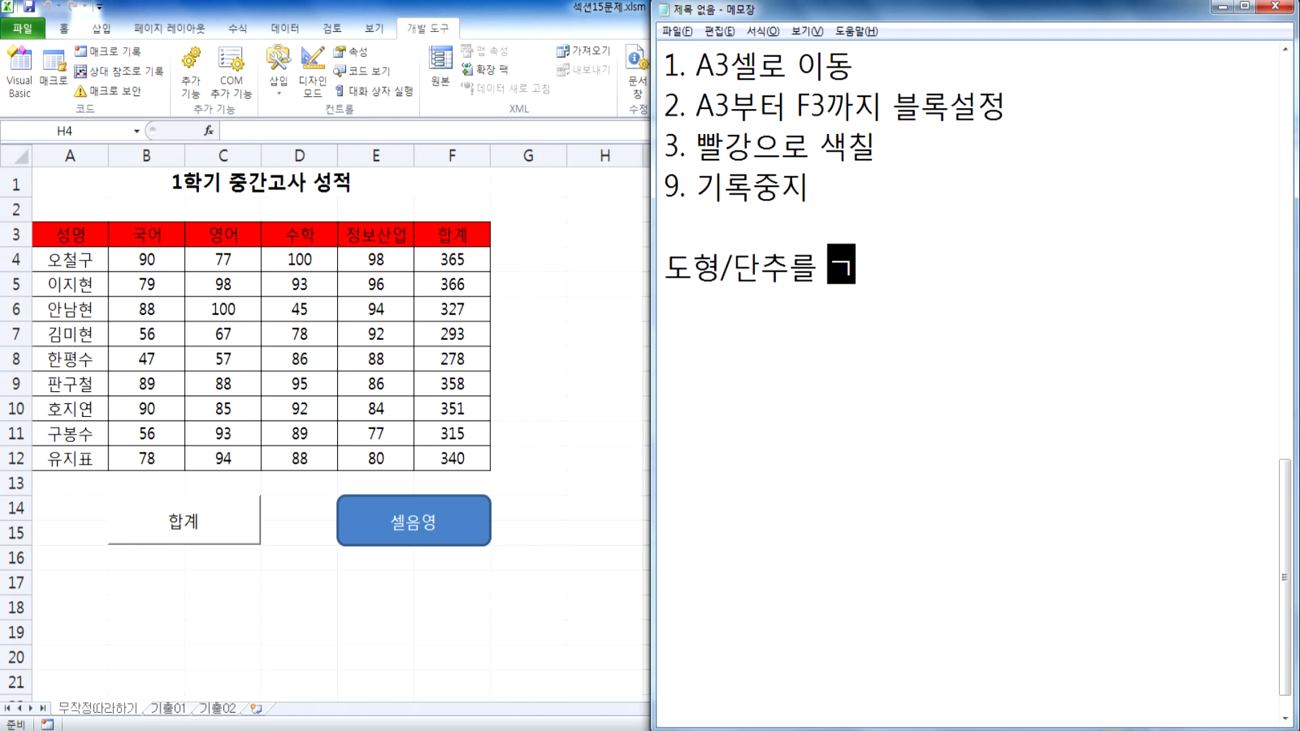
{"action": "type", "text": "면서"}
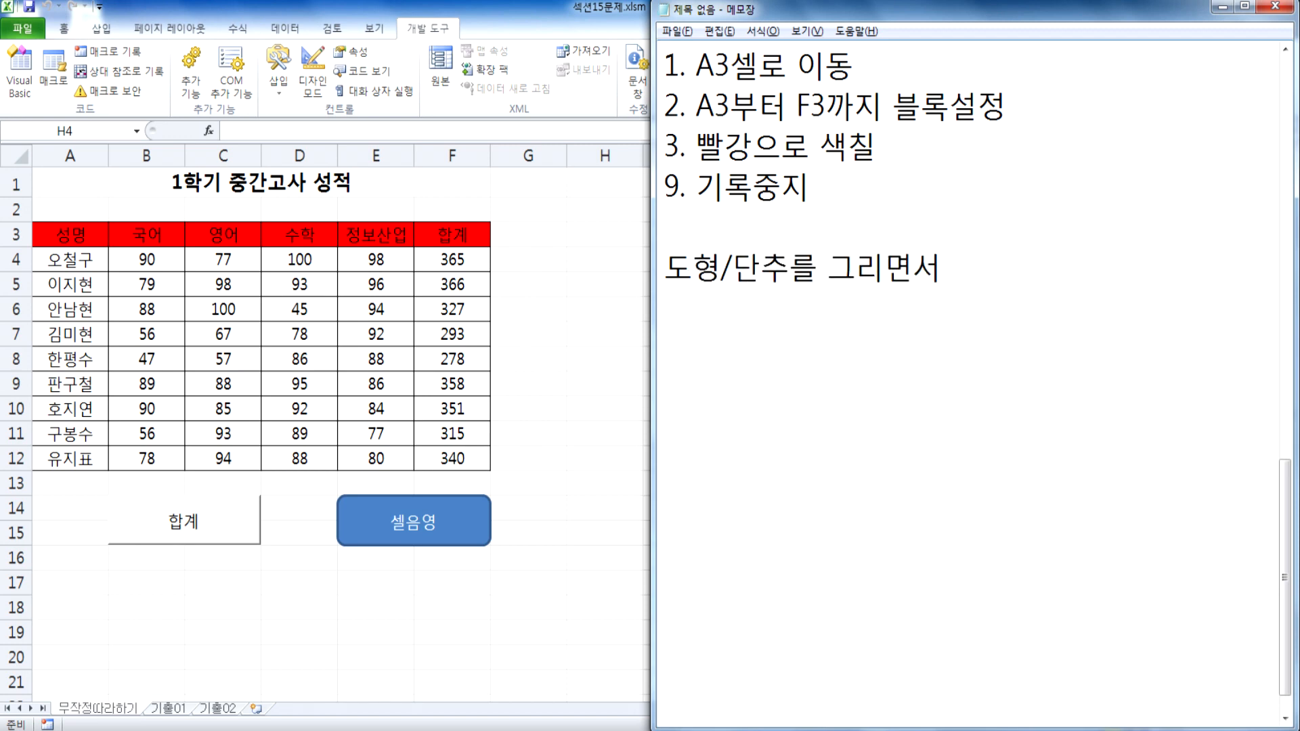
{"action": "type", "text": ", 매크로를 연"}
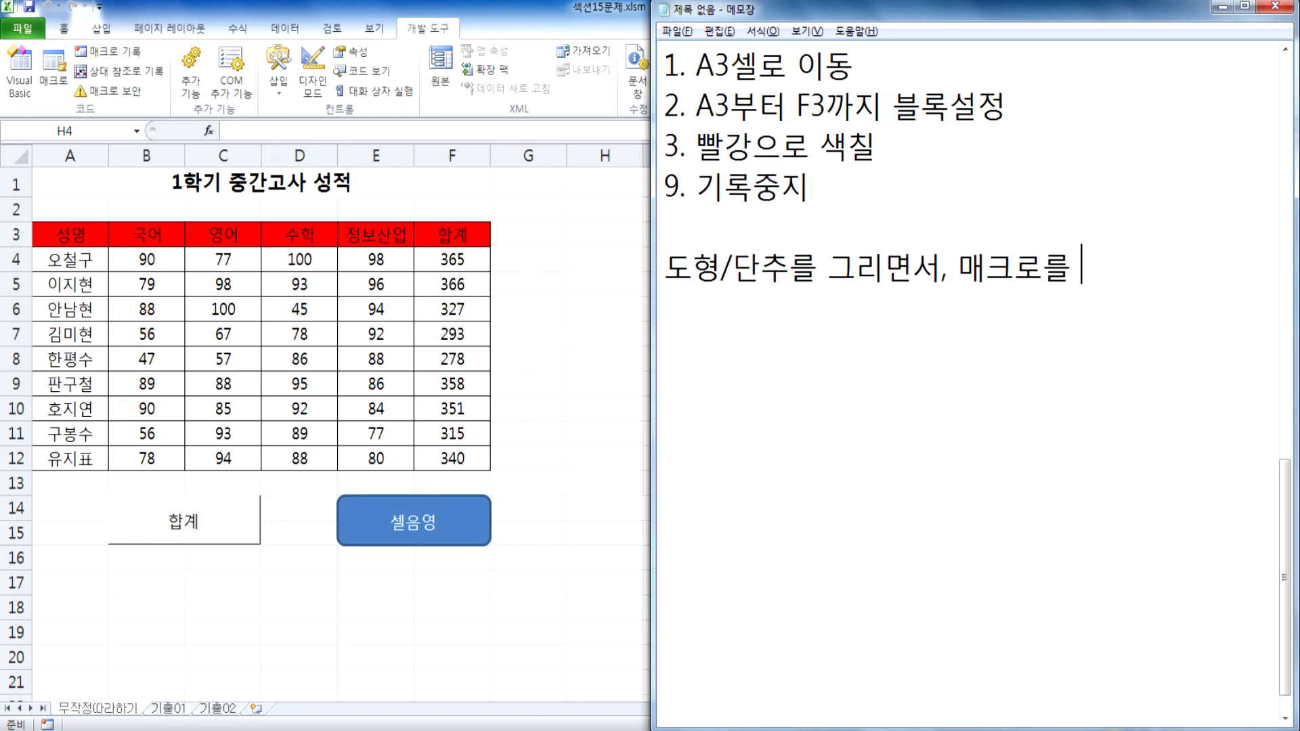
{"action": "key", "text": "BackSpace"}
{"action": "key", "text": "BackSpace"}
{"action": "key", "text": "BackSpace"}
{"action": "type", "text": "작성"}
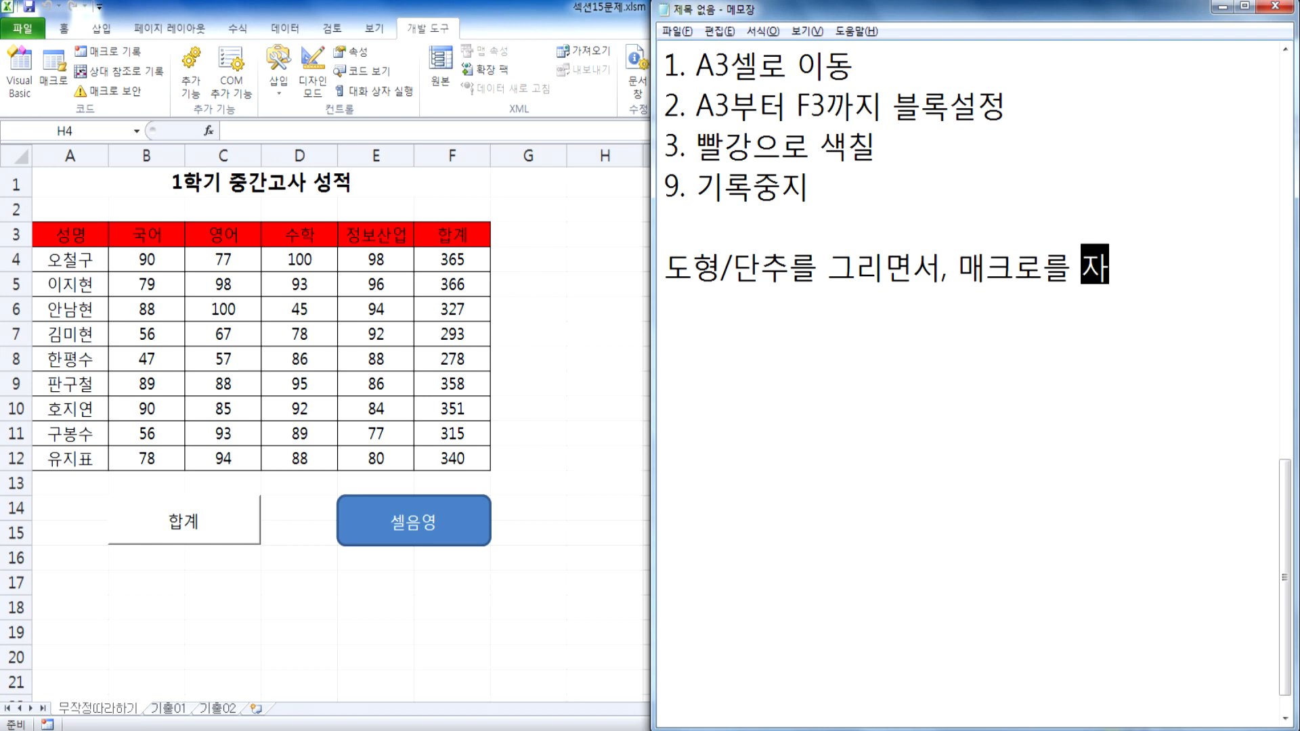
{"action": "key", "text": "Return"}
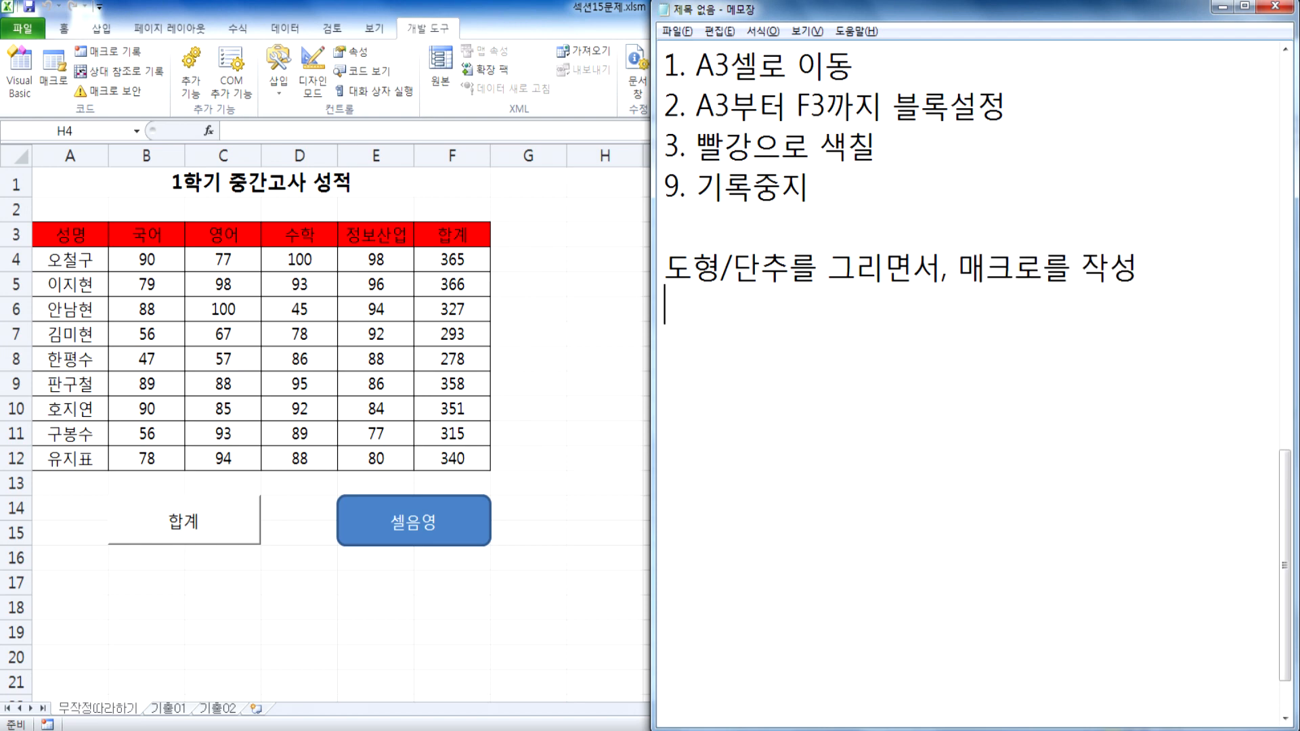
Step: Prefix the line 도형/단추를 그리면서, 매크로를 작성 with the label "교재 : "
{"action": "type", "text": "교재"}
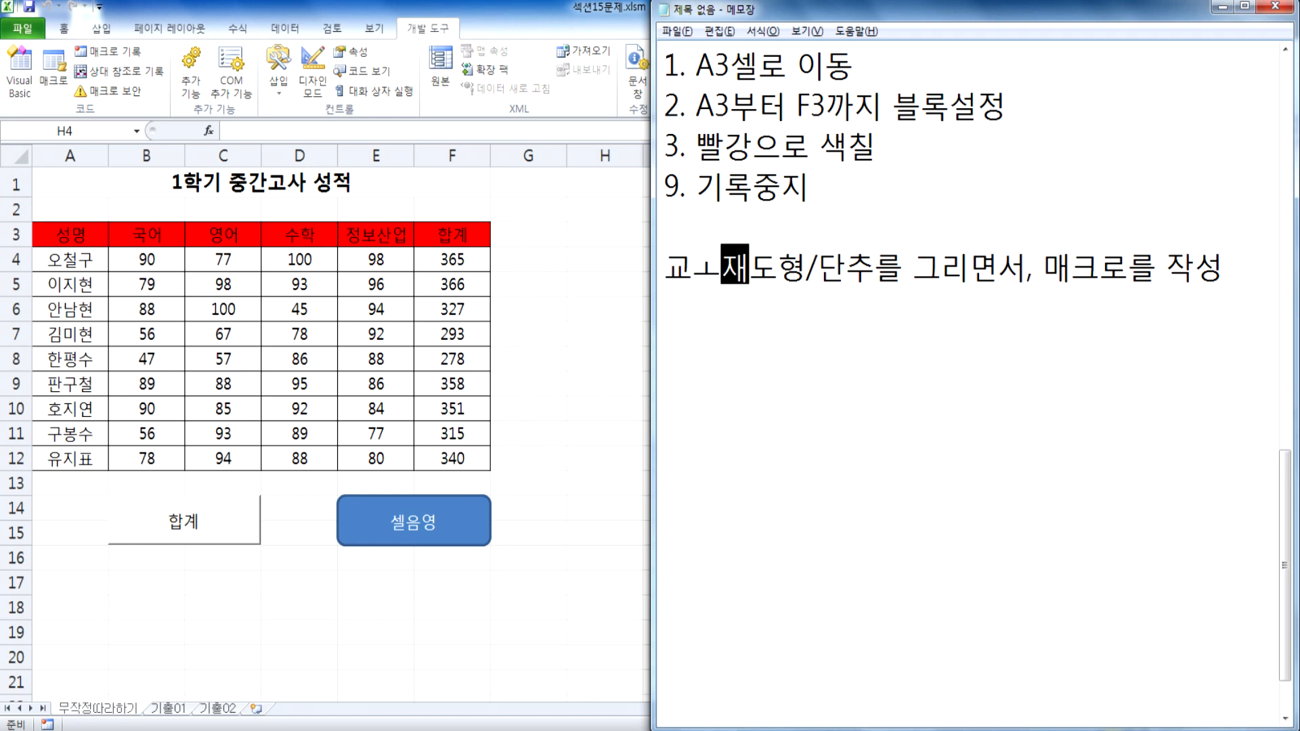
{"action": "key", "text": "BackSpace"}
{"action": "key", "text": "BackSpace"}
{"action": "type", "text": "재 "}
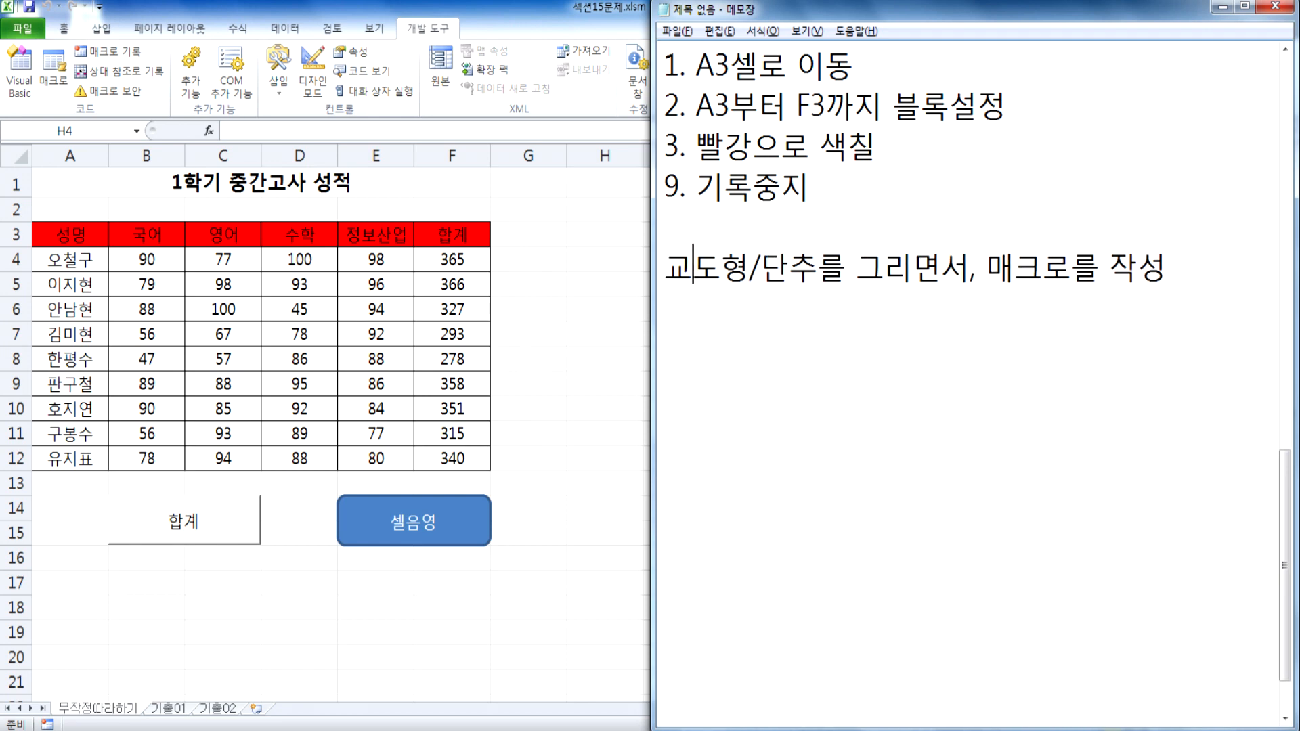
{"action": "type", "text": "\""}
{"action": "key", "text": "BackSpace"}
{"action": "key", "text": "BackSpace"}
{"action": "type", "text": ":"}
{"action": "left_click", "coordinate": [792, 368]}
{"action": "key", "text": "Up"}
{"action": "key", "text": "Right"}
{"action": "key", "text": "Right"}
{"action": "key", "text": "Right"}
{"action": "key", "text": "Right"}
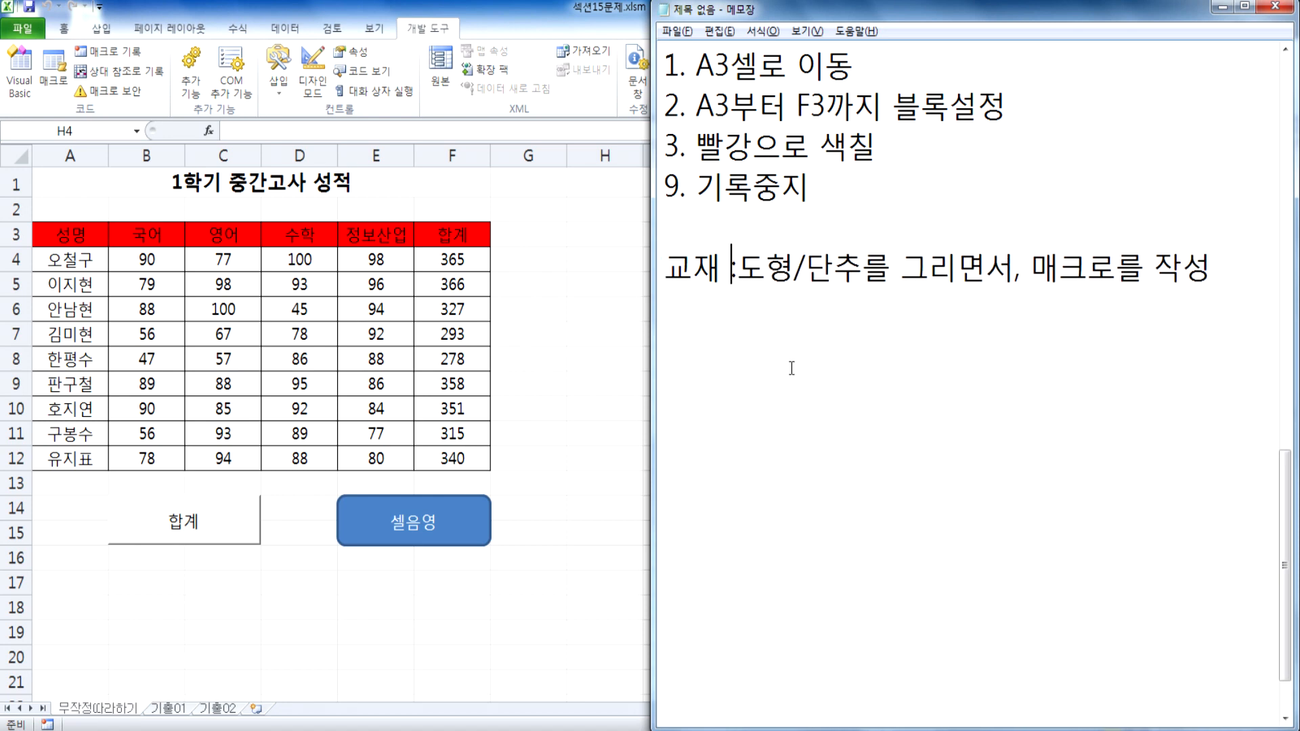
Step: Add the line "훈장 : 매크로를 작성, 도형/단추에 매크로를 연결" below the 교재 line
{"action": "key", "text": "Down"}
{"action": "type", "text": "훈장 "}
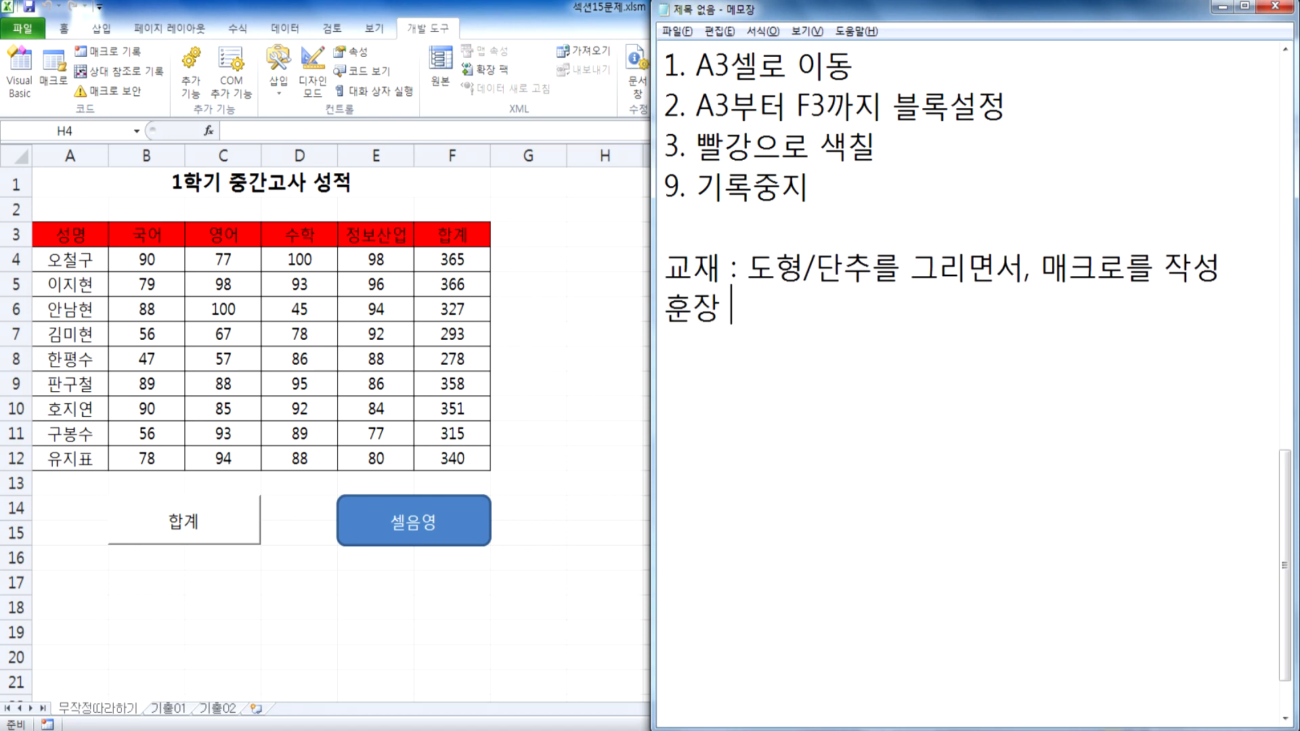
{"action": "type", "text": ": 매클로를 작성, "}
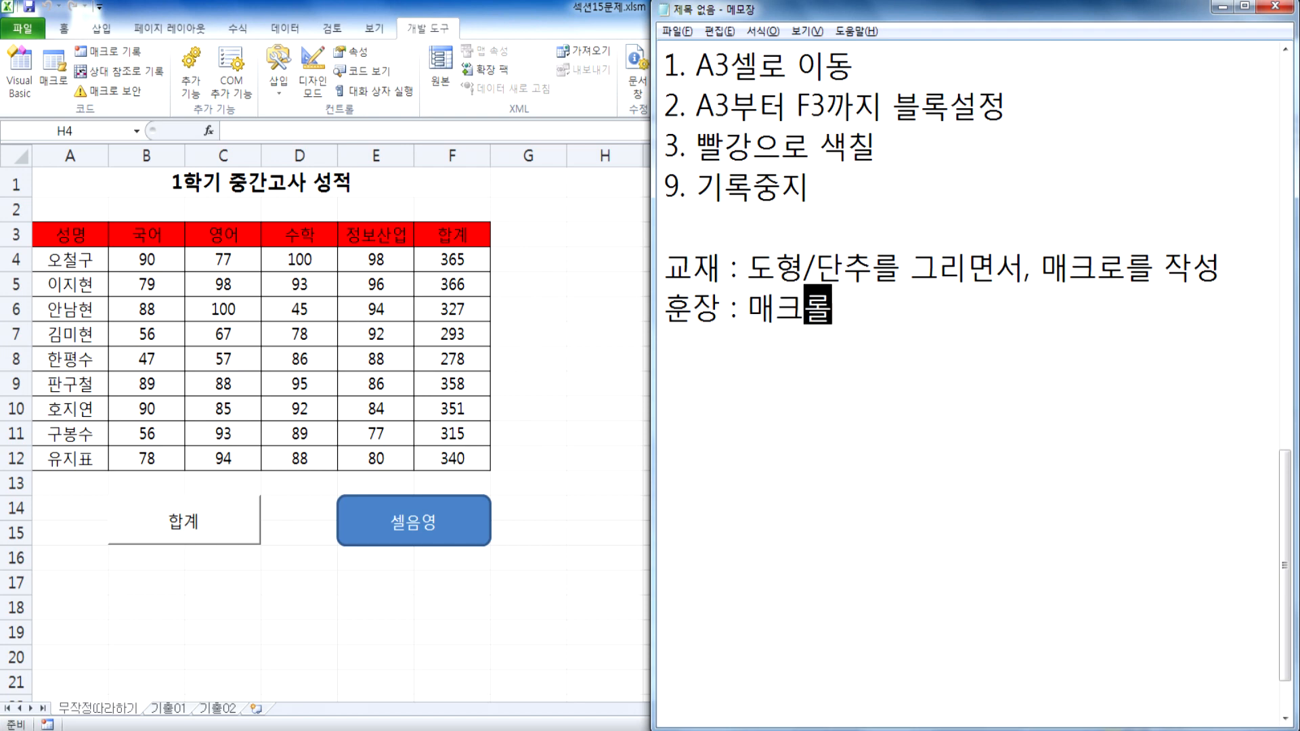
{"action": "type", "text": "도형//"}
{"action": "key", "text": "BackSpace"}
{"action": "type", "text": "단추"}
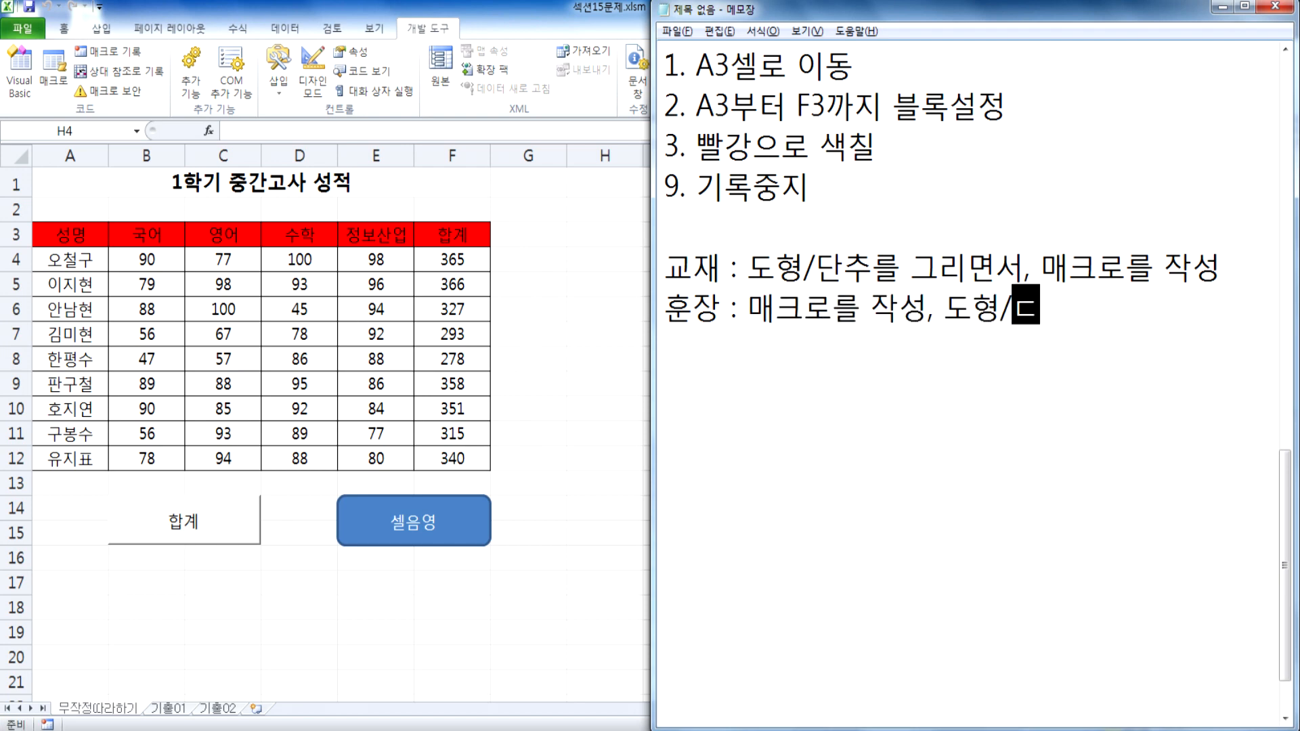
{"action": "key", "text": "BackSpace"}
{"action": "type", "text": "에 매크"}
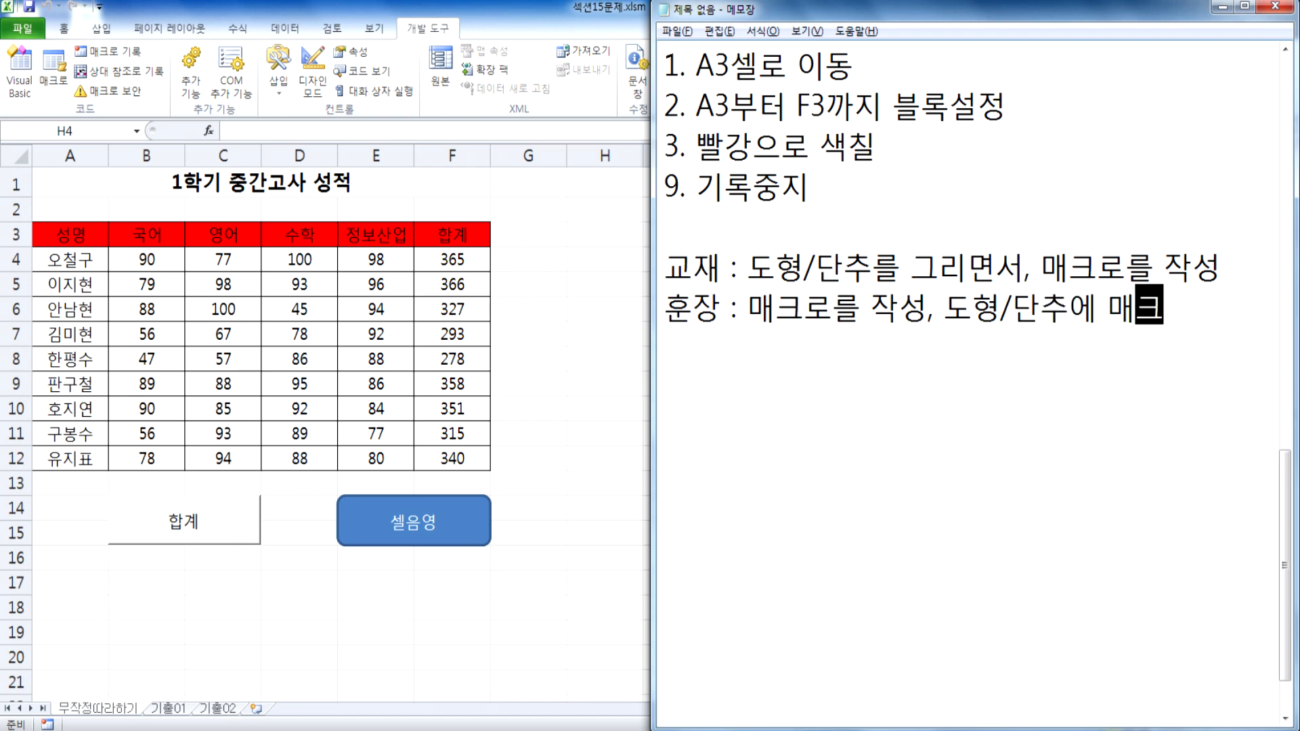
{"action": "type", "text": "로를 연결"}
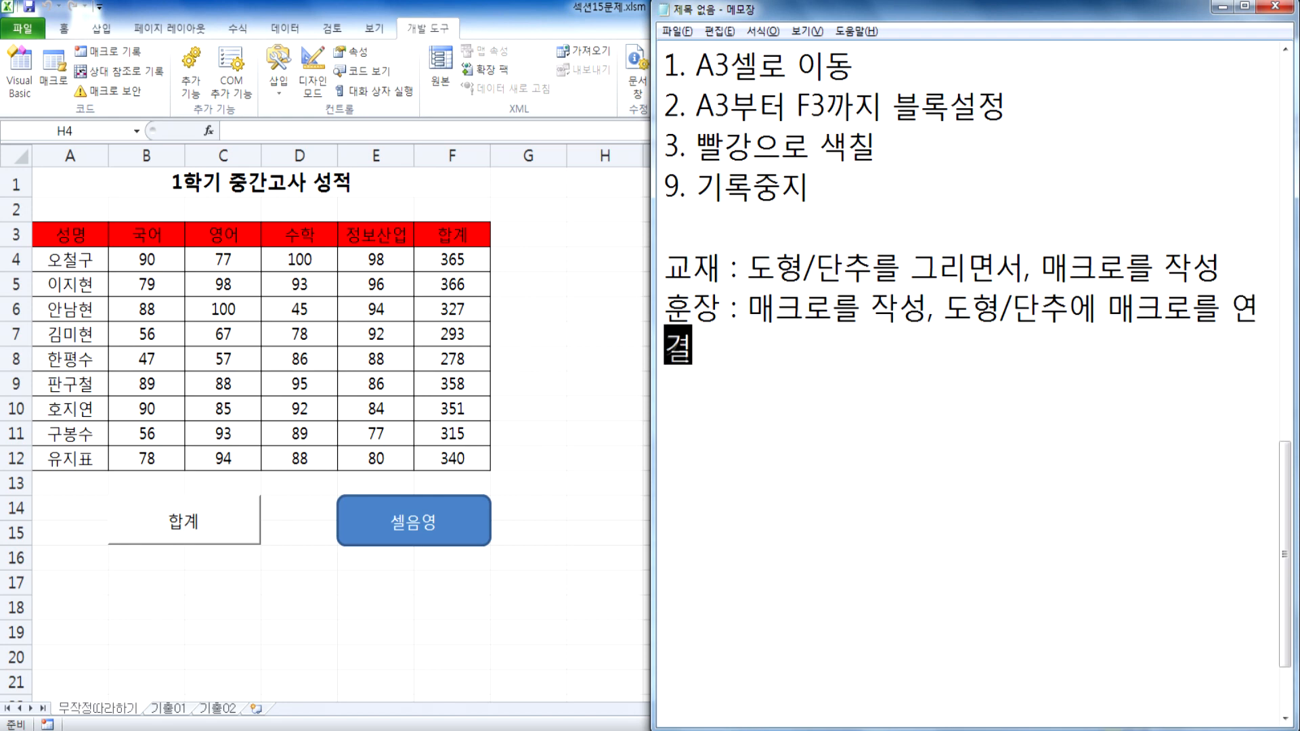
Step: Widen the Notepad window so the 훈장 line fits on one row, and switch back to Excel at cell D16
{"action": "left_click_drag", "start_coordinate": [652, 372], "coordinate": [555, 373]}
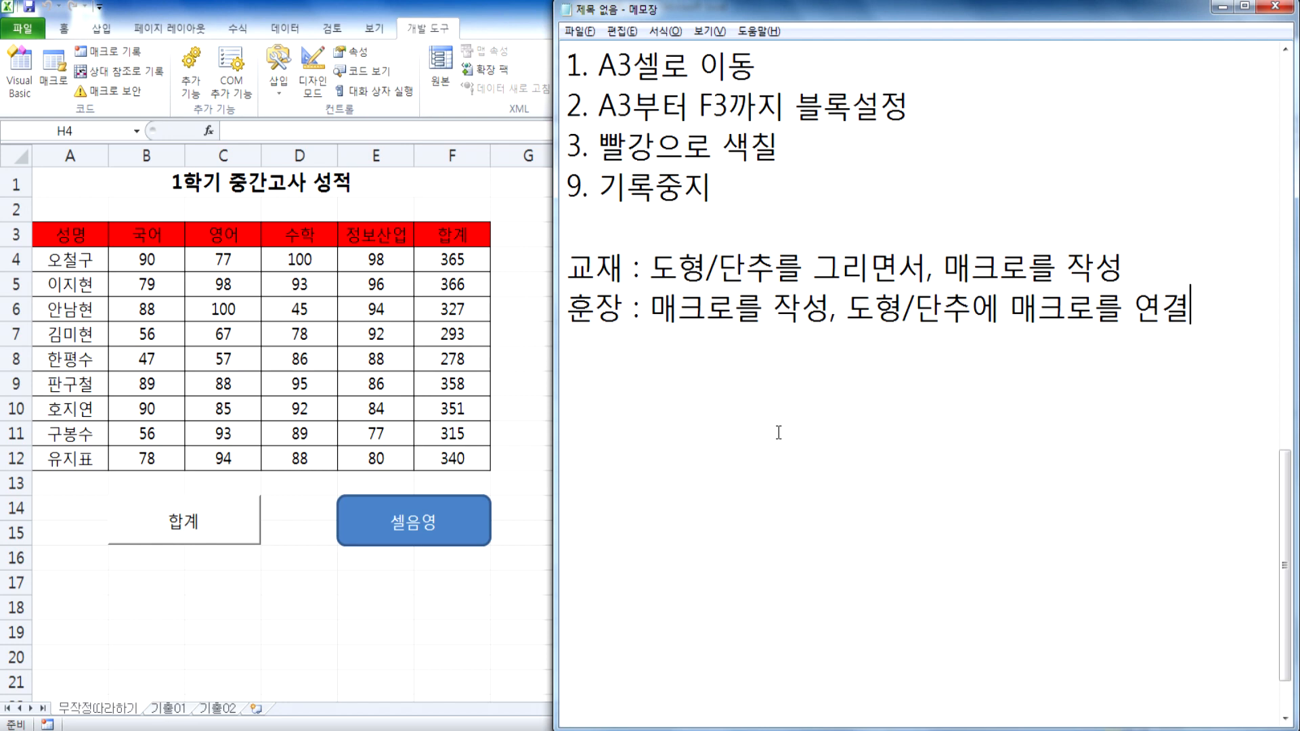
{"action": "left_click", "coordinate": [278, 562]}
{"action": "left_click", "coordinate": [308, 564]}
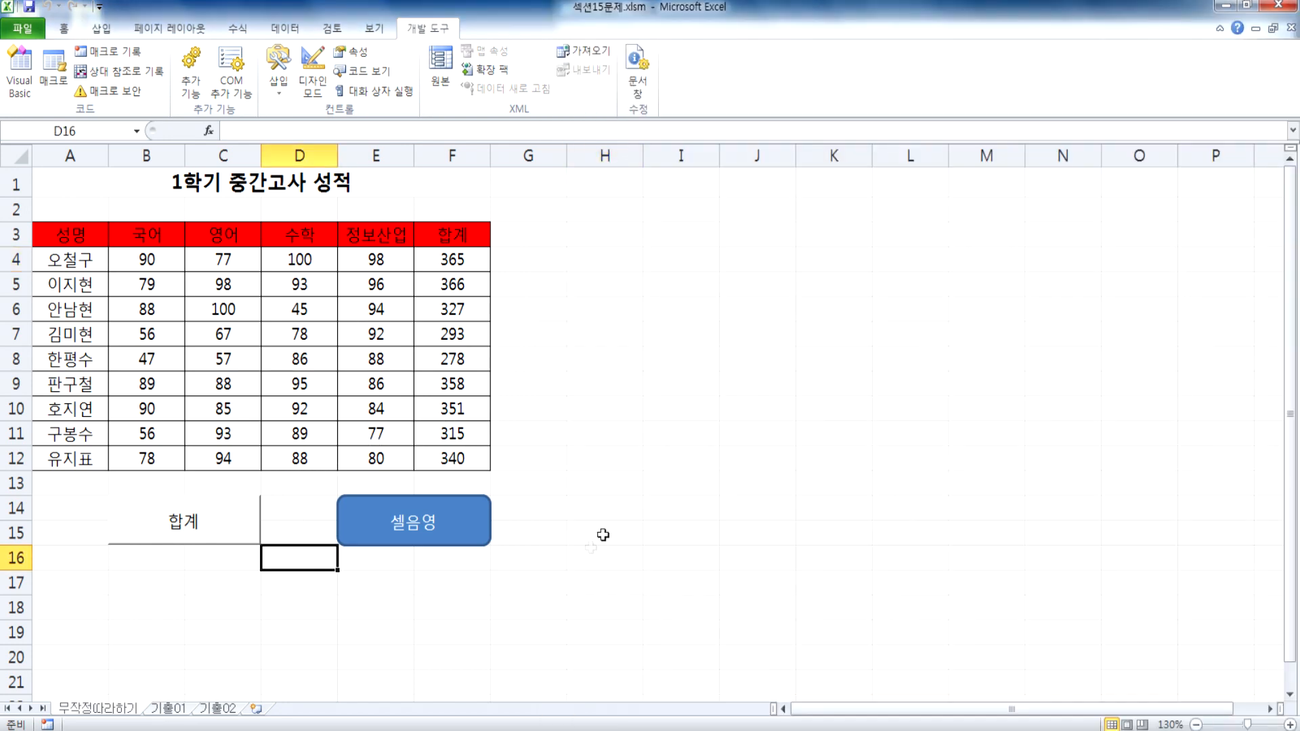